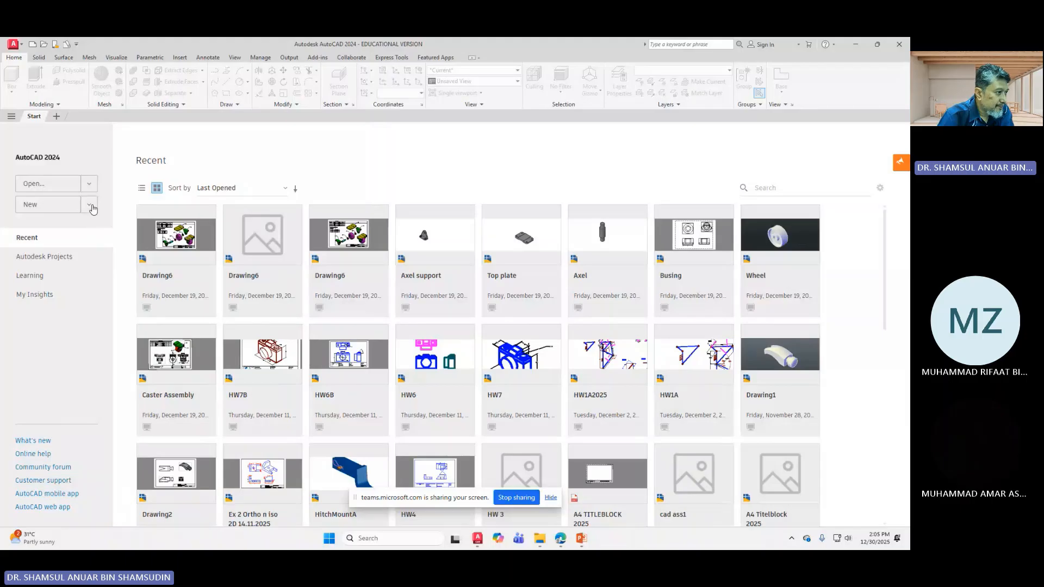
Step: From the Start tab's New dropdown, browse templates and scroll the Select Template list
click(90, 206)
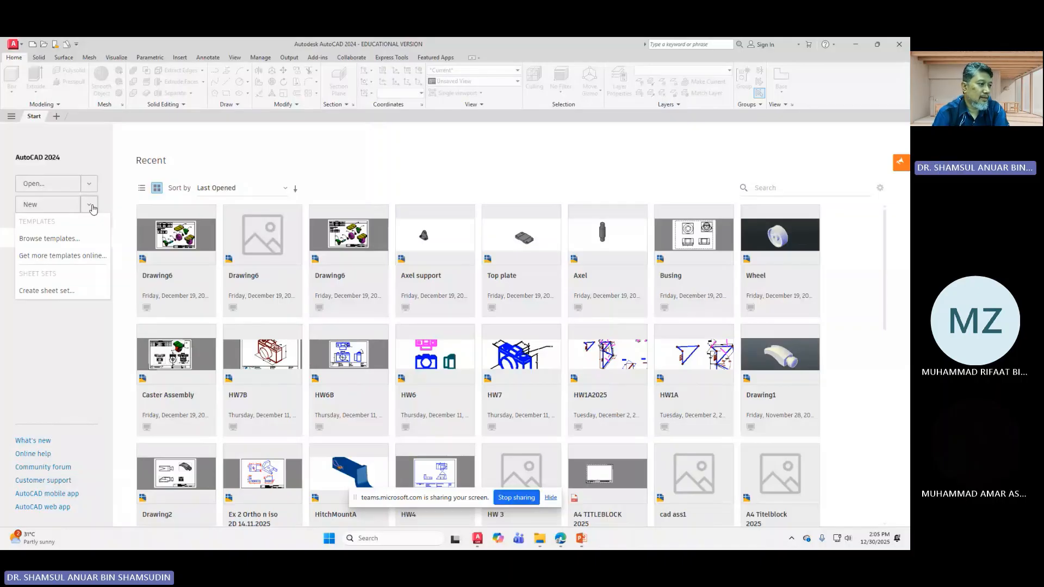
click(70, 245)
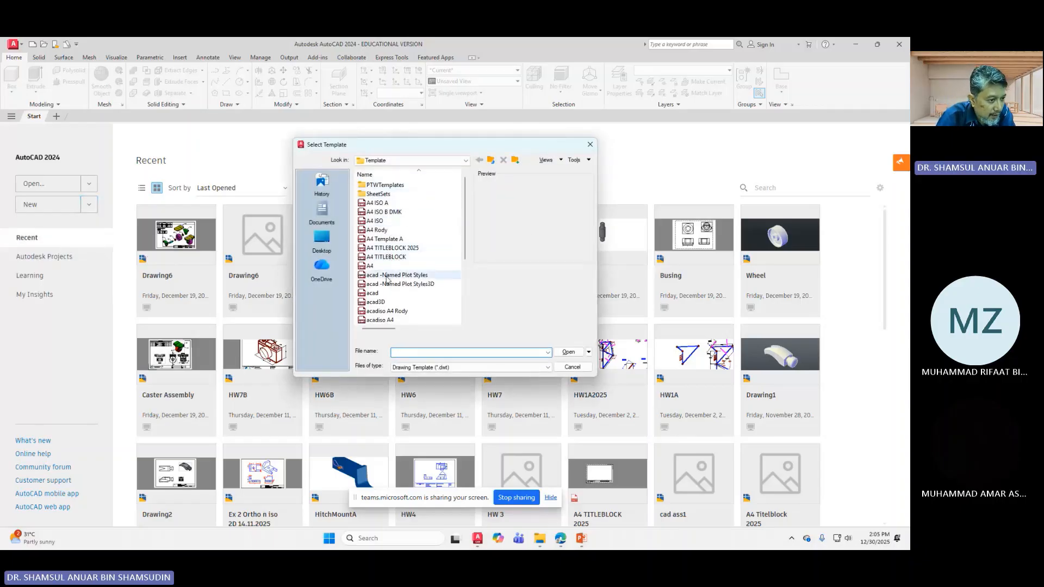
scroll(386, 302, down, 1)
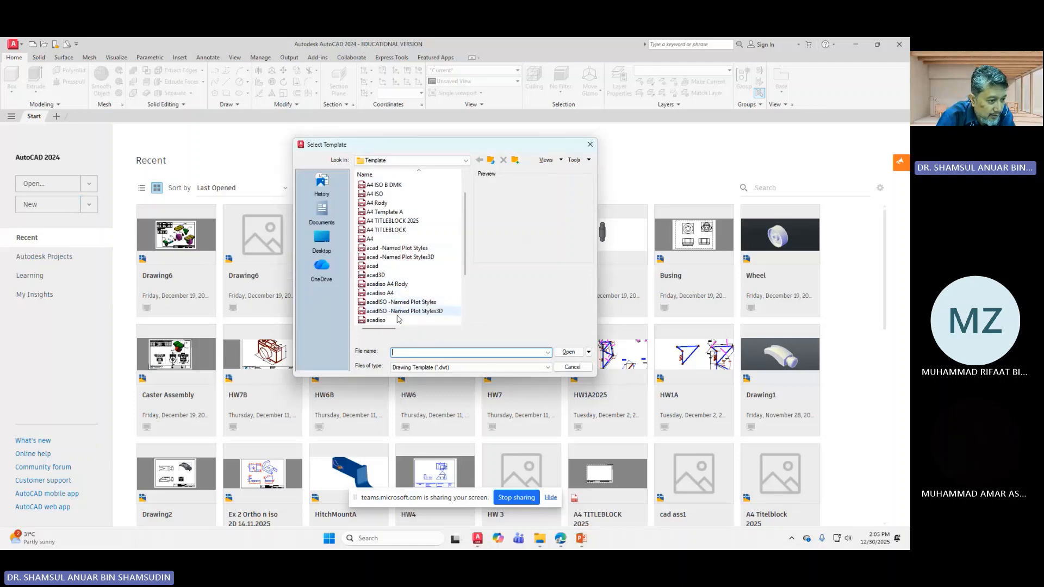
scroll(402, 310, down, 1)
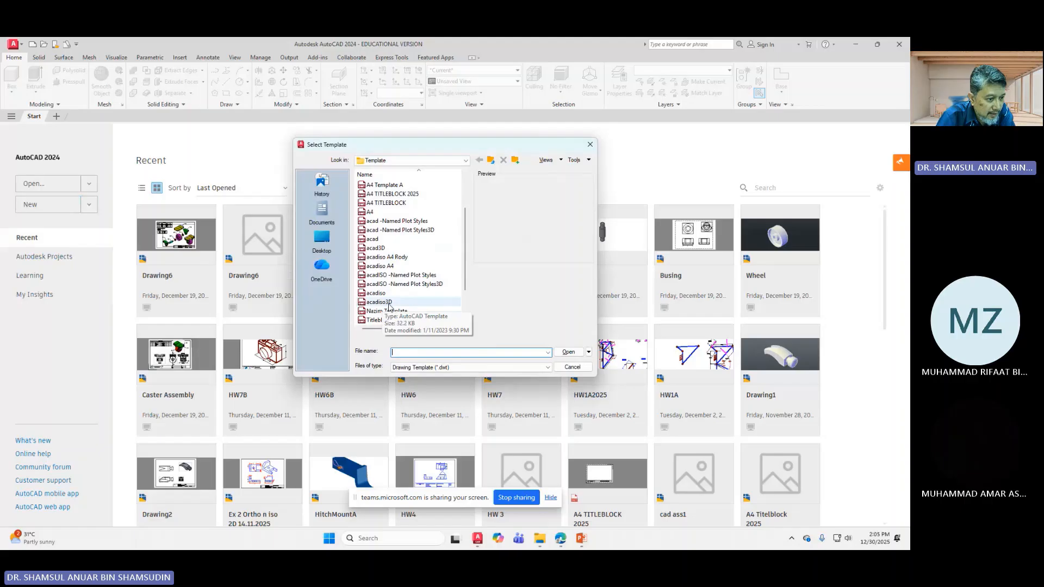
Step: Start a new Drawing1 from the acadiso3D.dwt template
click(388, 303)
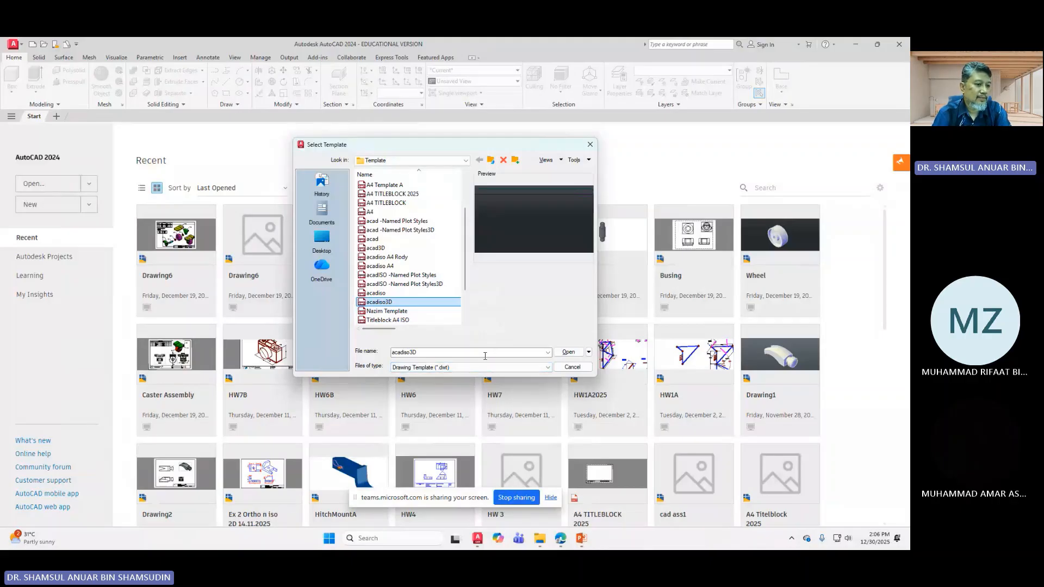
click(568, 353)
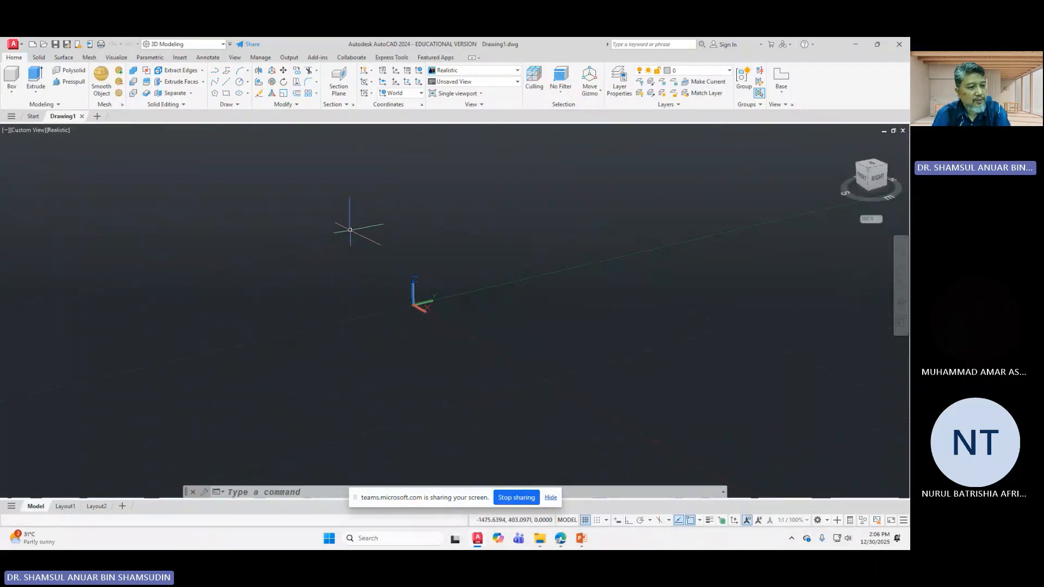
Step: Open the Drawing Window Colors dialog via Options > Display > Colors
right_click(350, 230)
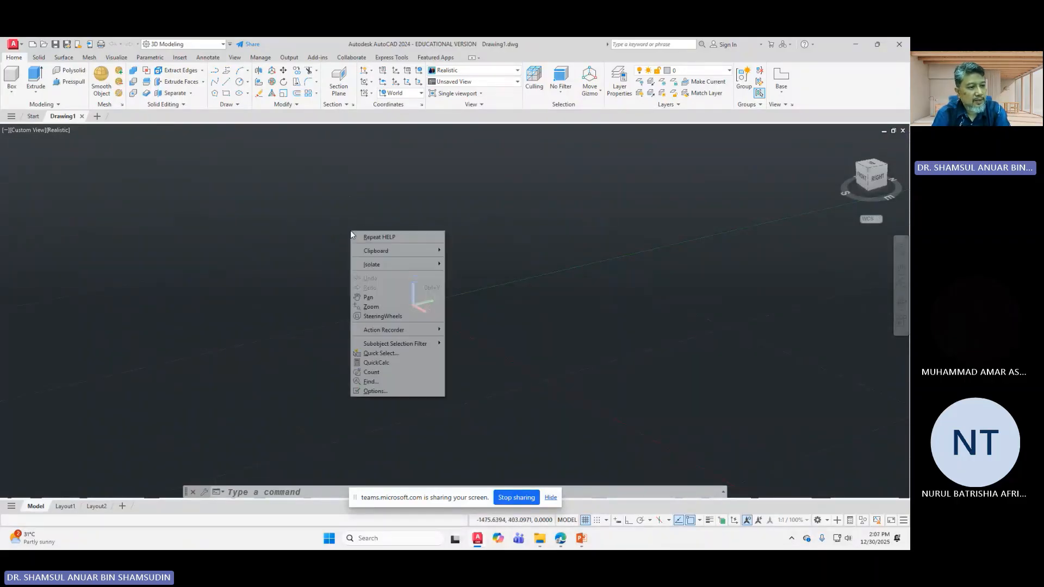
click(386, 391)
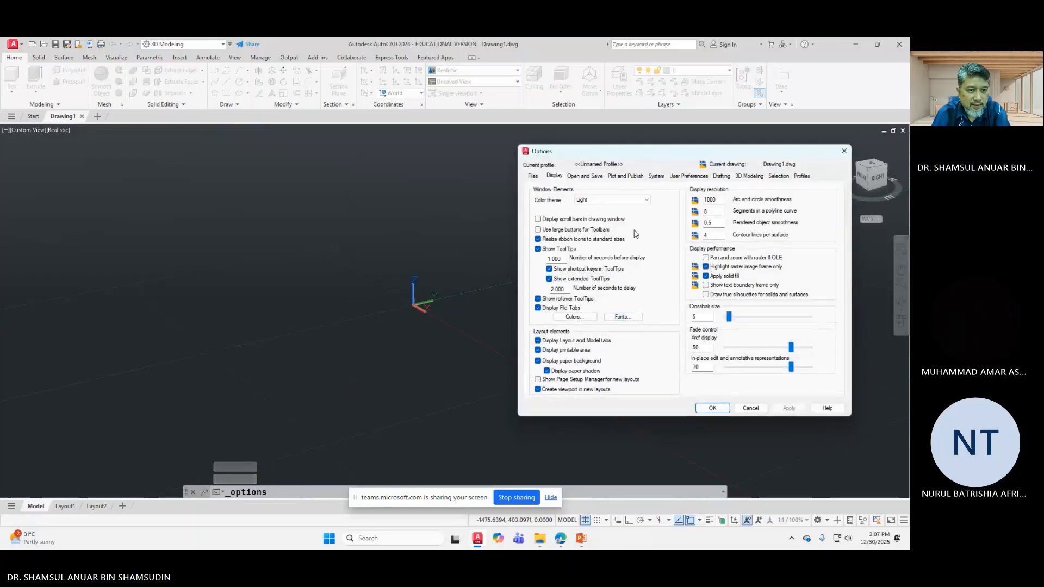
click(592, 316)
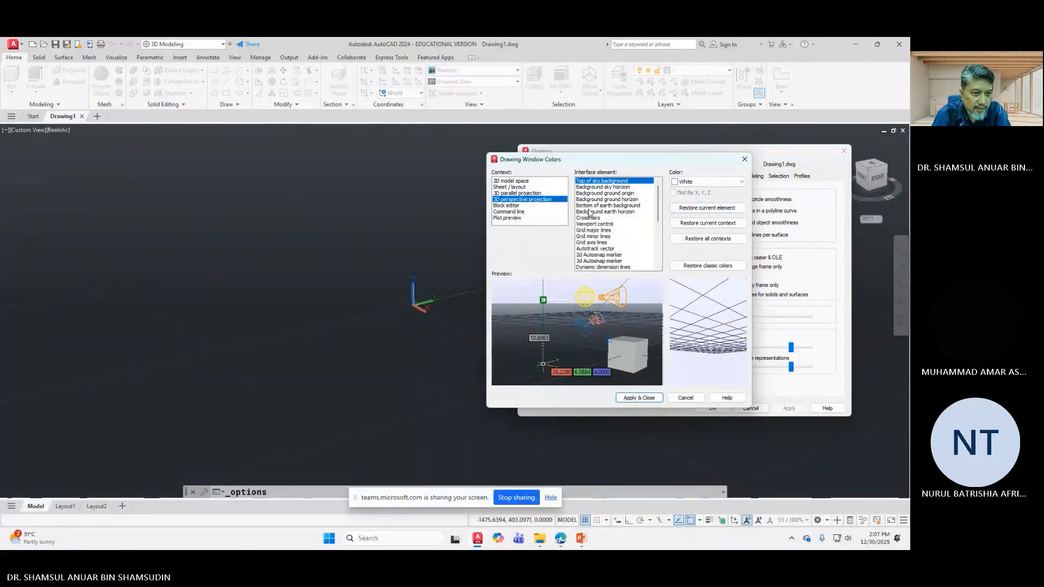
Step: Set the 3D perspective projection Background earth horizon colour to White
click(605, 188)
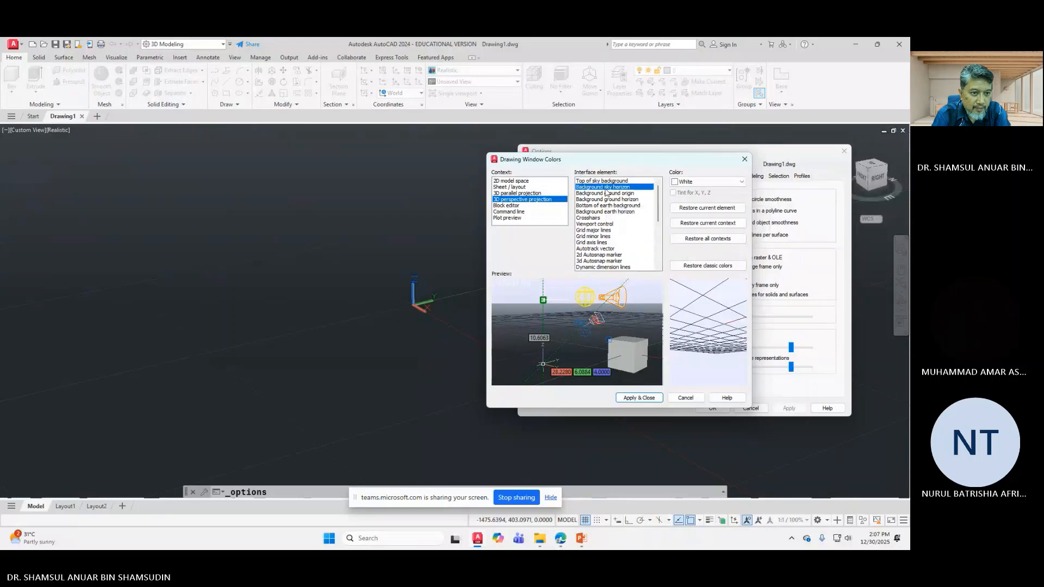
click(603, 195)
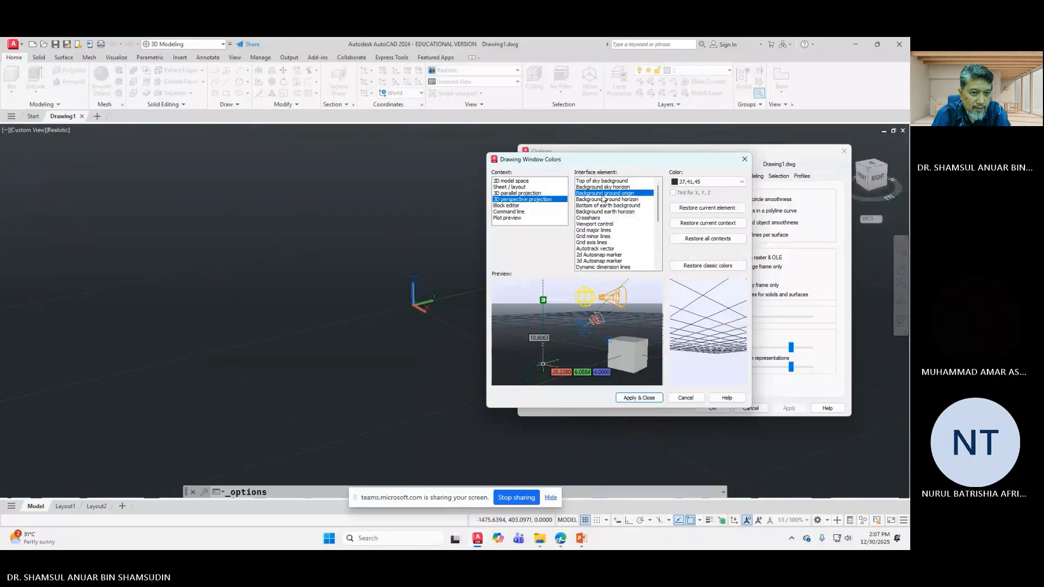
click(608, 201)
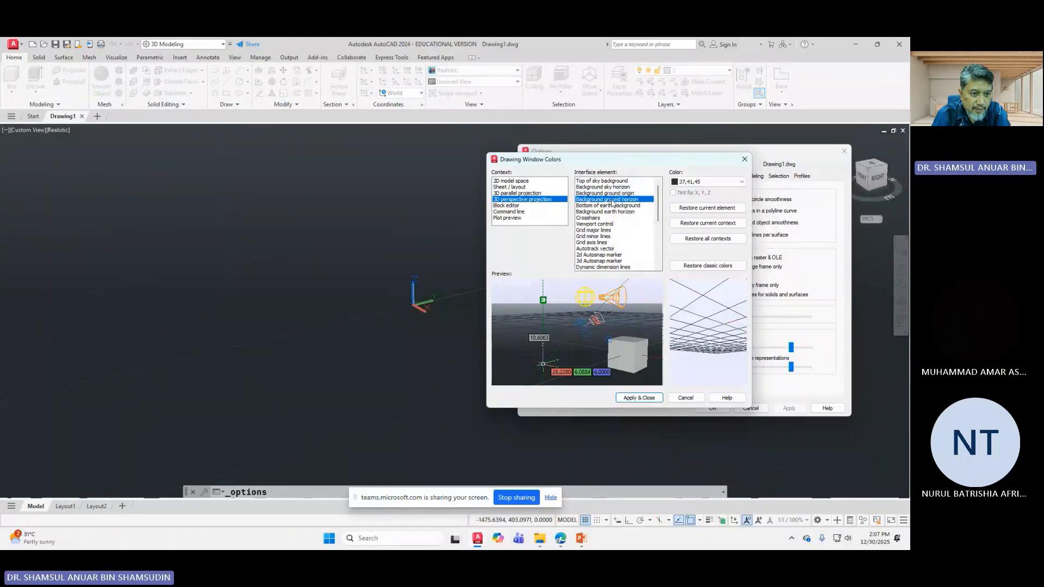
click(613, 206)
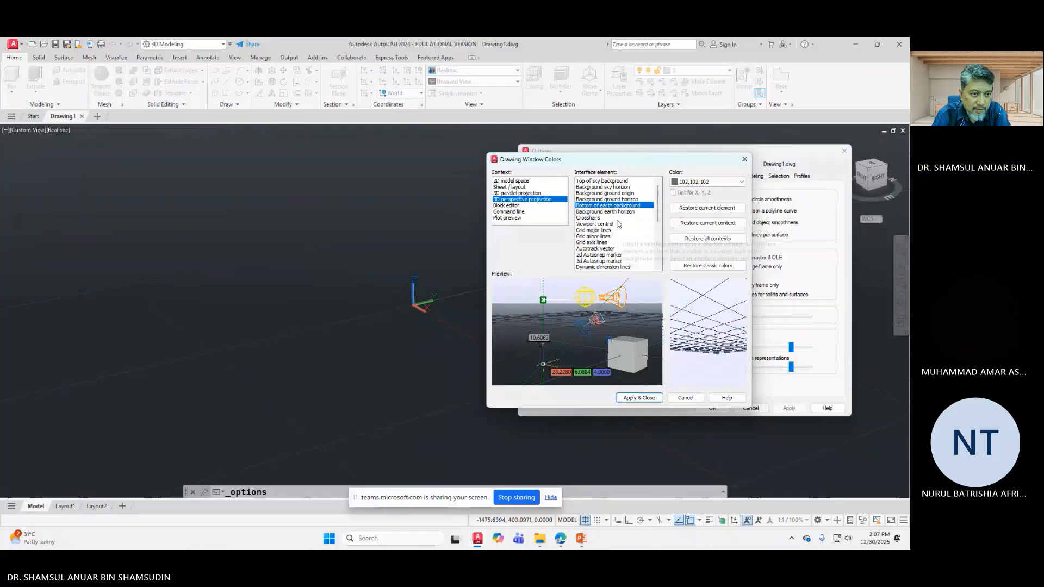
click(617, 211)
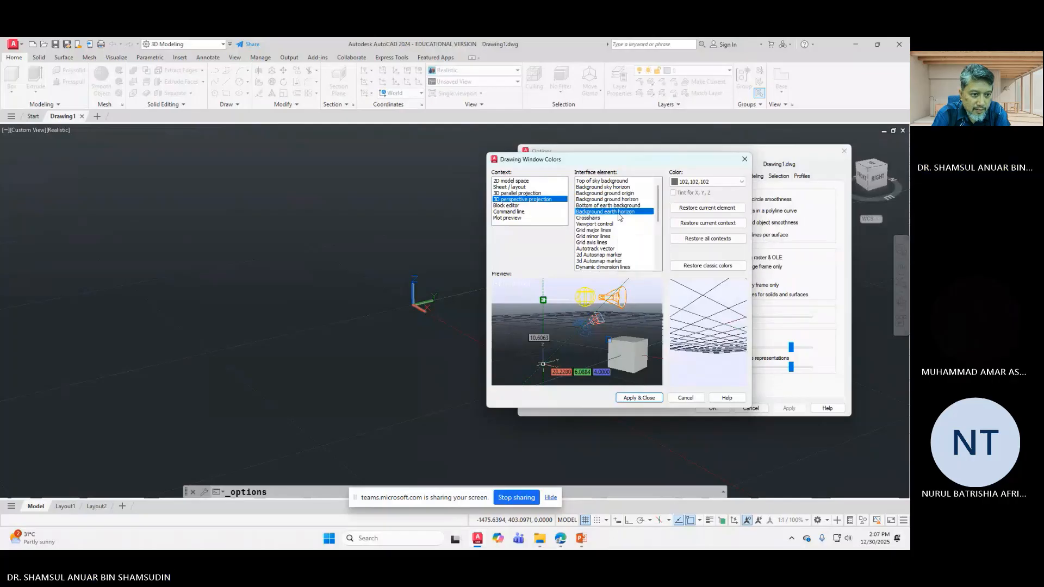
click(526, 194)
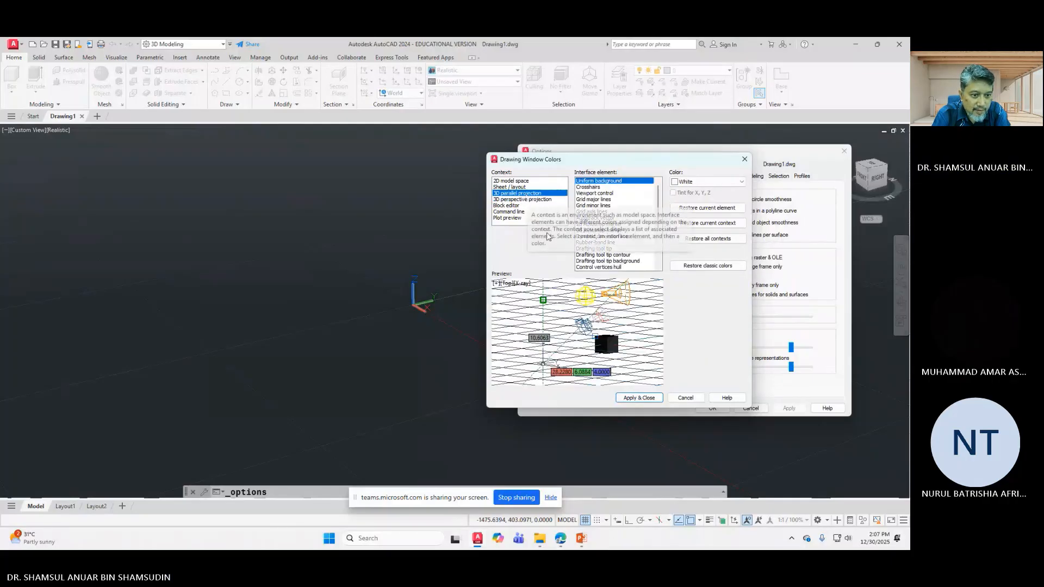
click(536, 200)
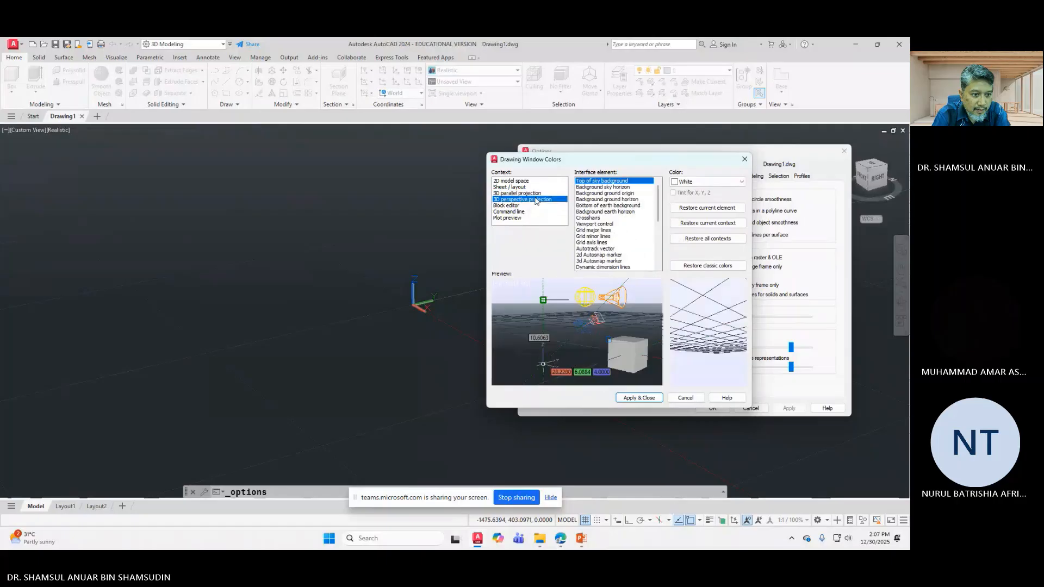
click(631, 187)
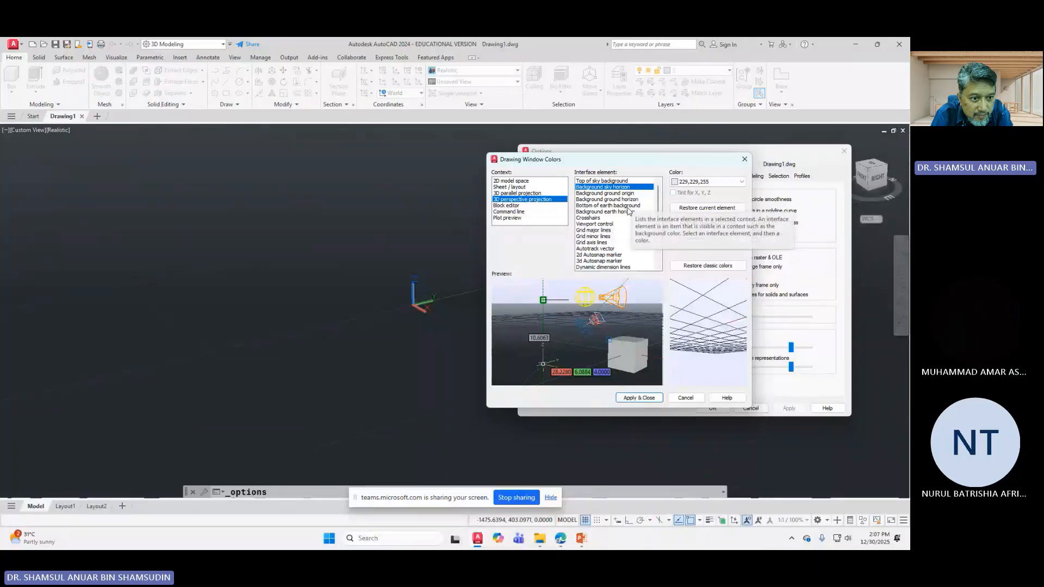
click(606, 212)
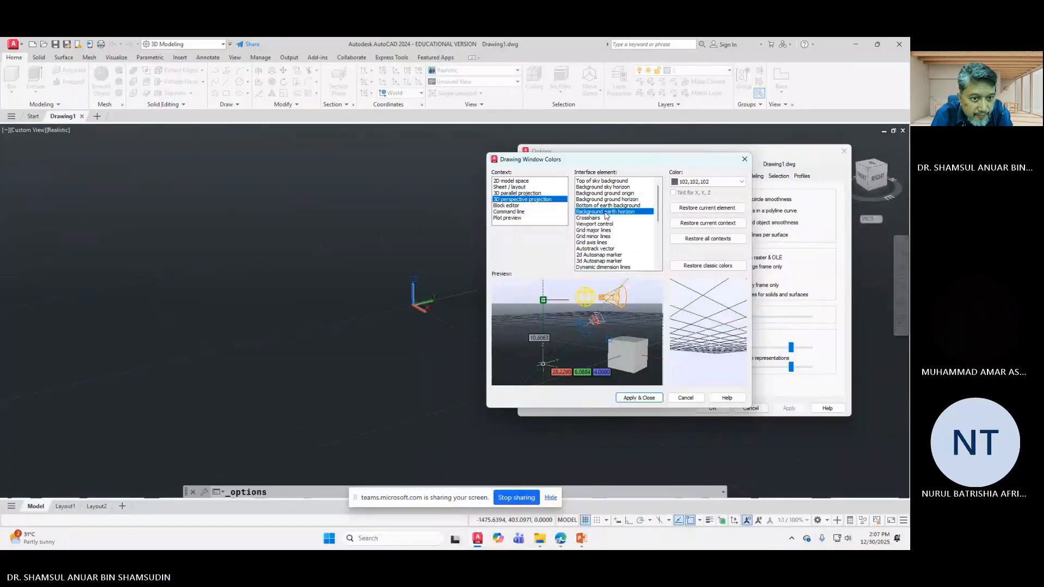
click(704, 181)
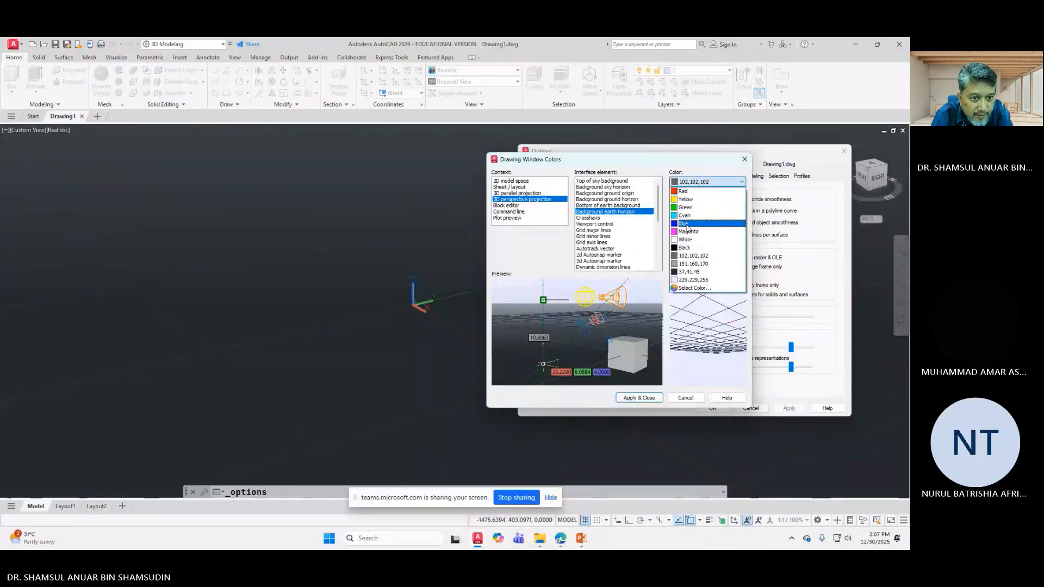
click(684, 239)
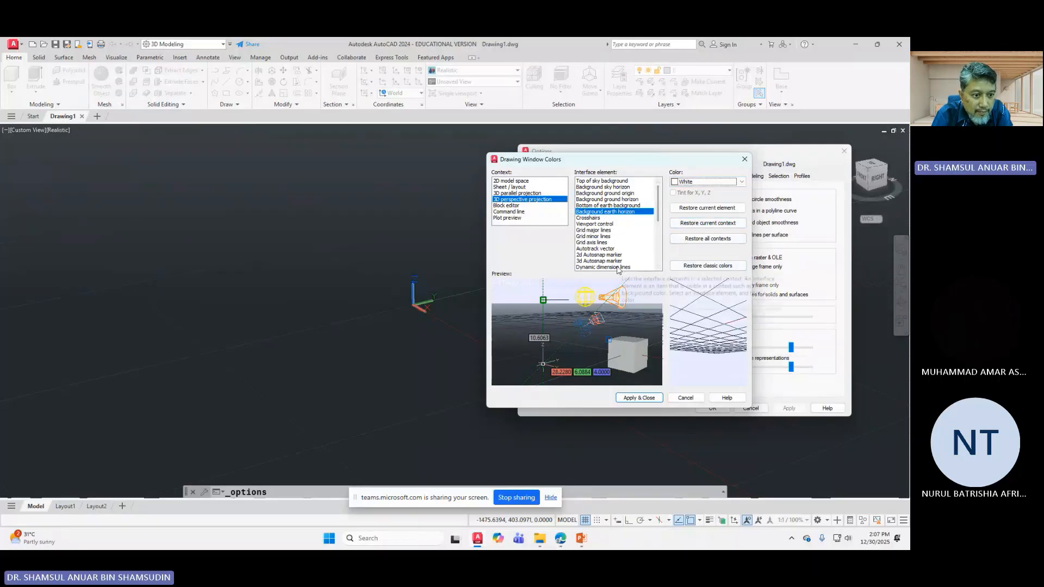
click(531, 187)
click(526, 193)
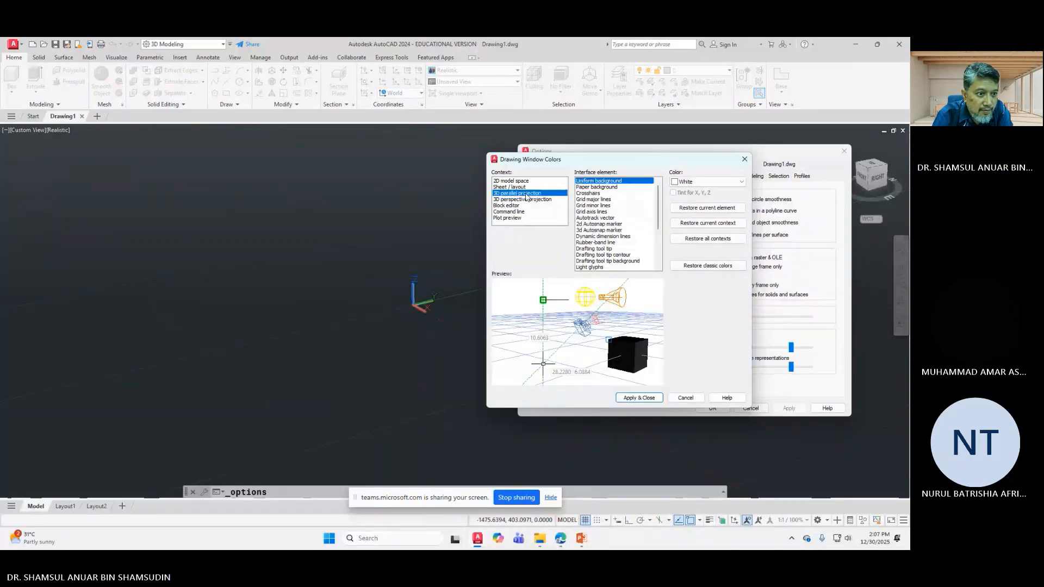
click(525, 201)
click(524, 206)
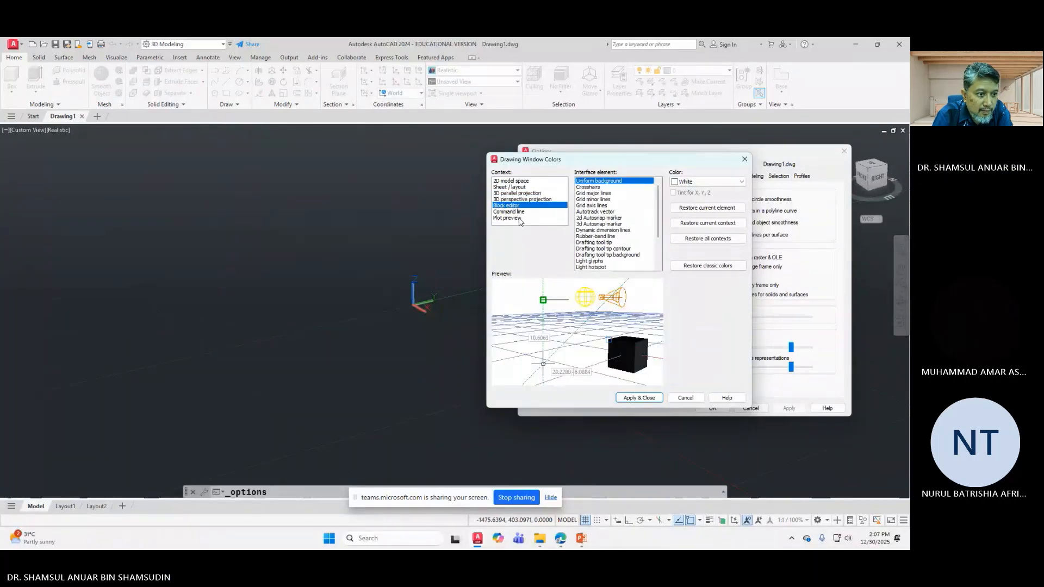
click(520, 218)
click(519, 212)
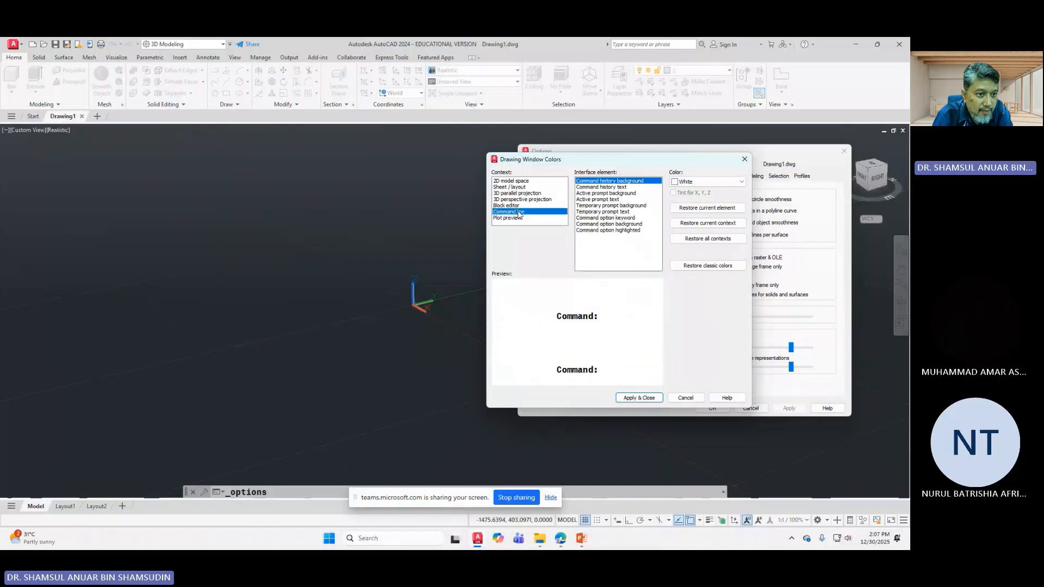
click(520, 207)
click(526, 199)
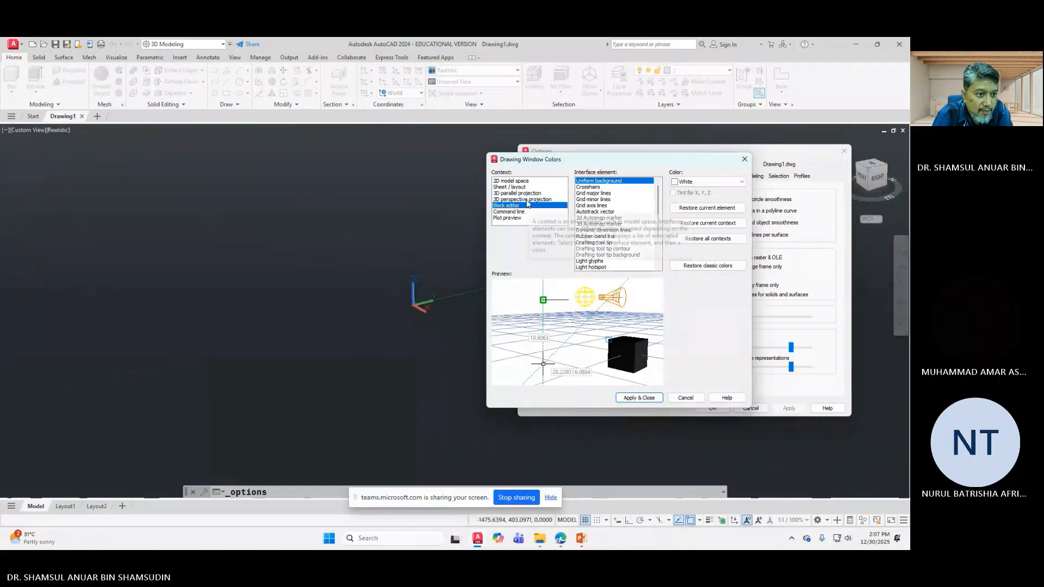
click(528, 194)
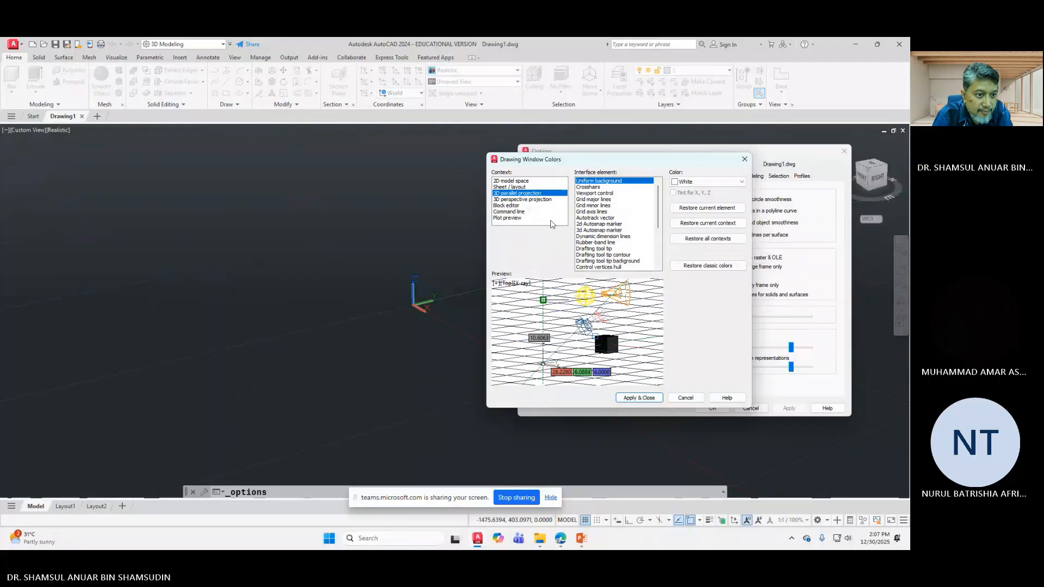
Step: Set the 3D perspective top of sky and ground origin backgrounds to White
click(541, 200)
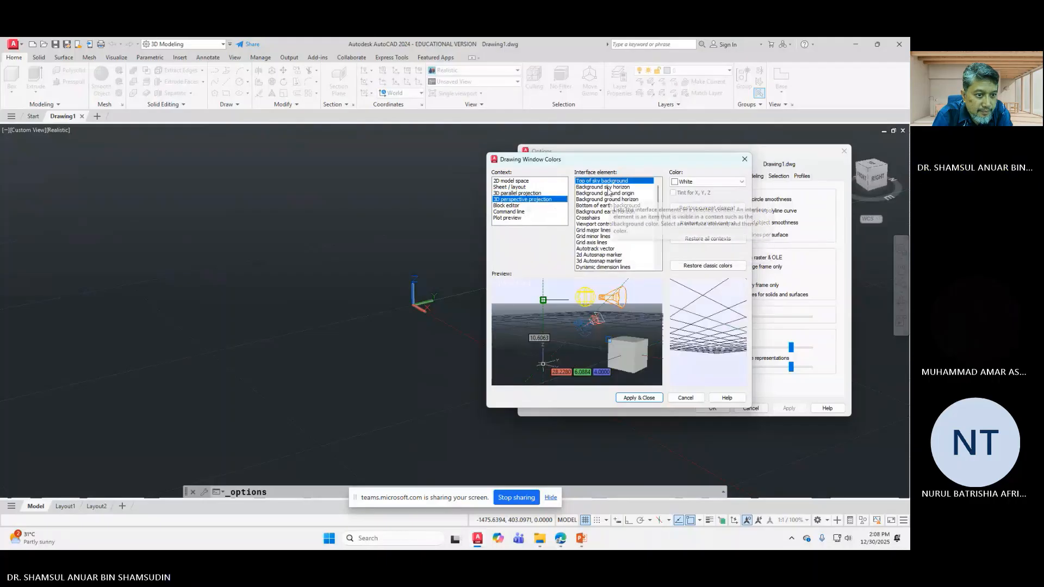
click(706, 181)
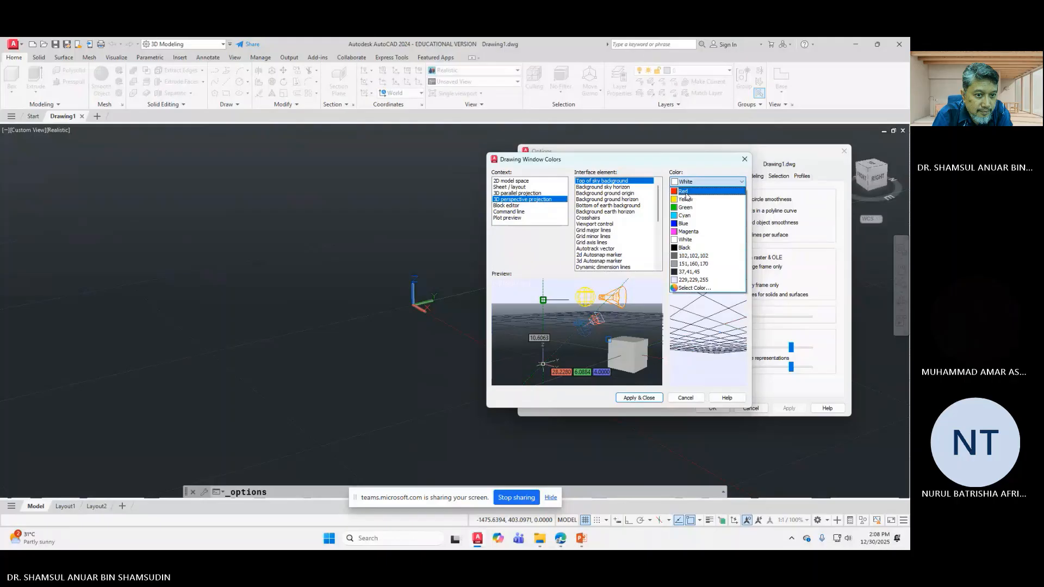
click(675, 243)
click(630, 187)
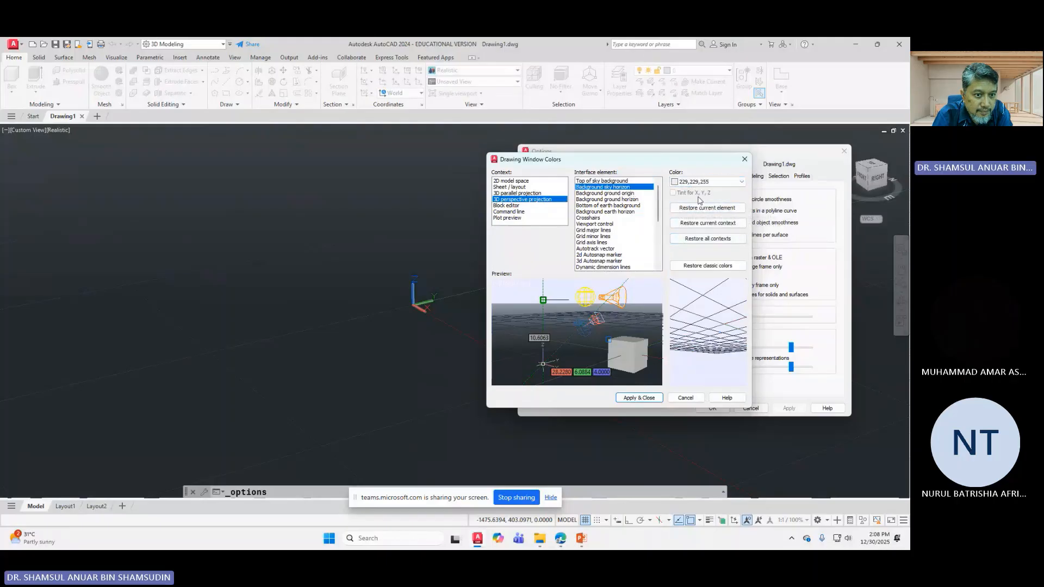
key(Down)
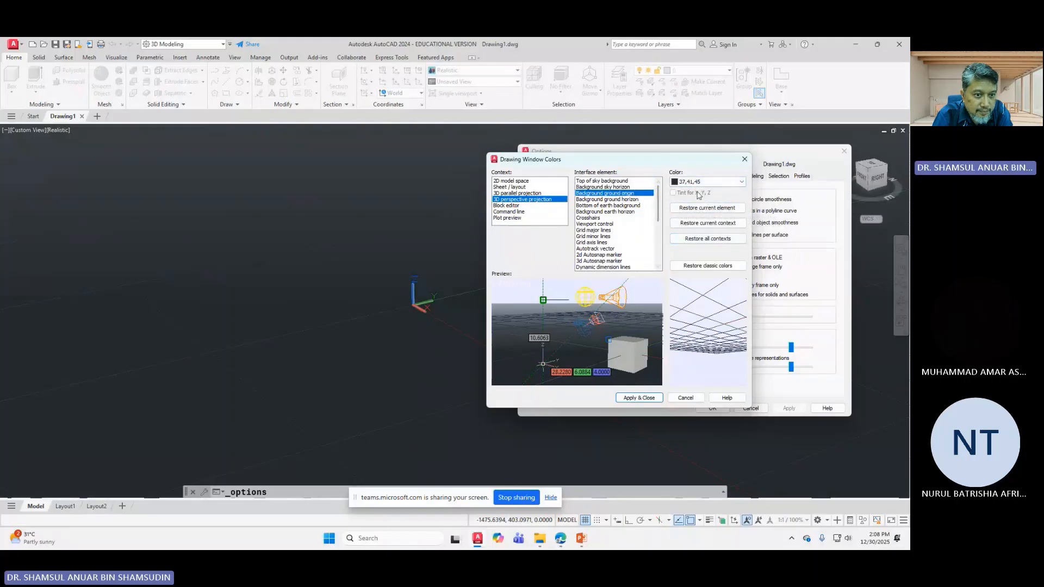
click(700, 187)
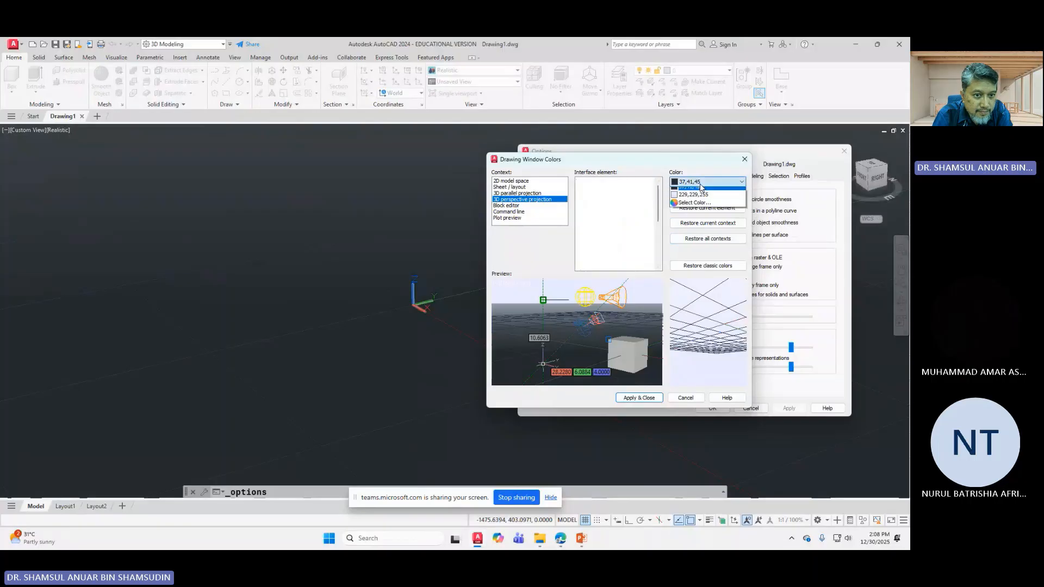
click(687, 241)
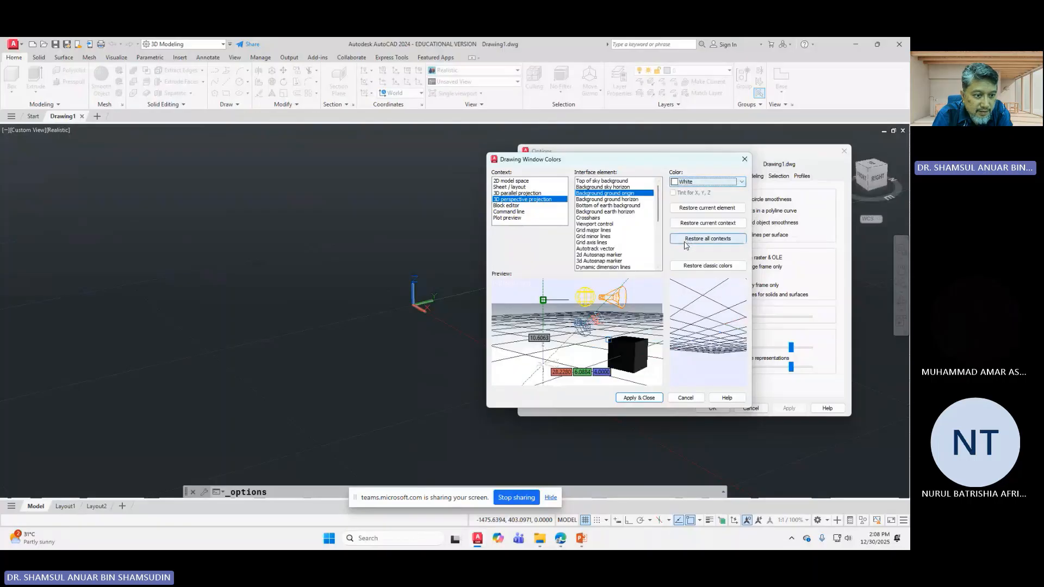
Step: Set the ground horizon and sky horizon backgrounds to White
click(630, 198)
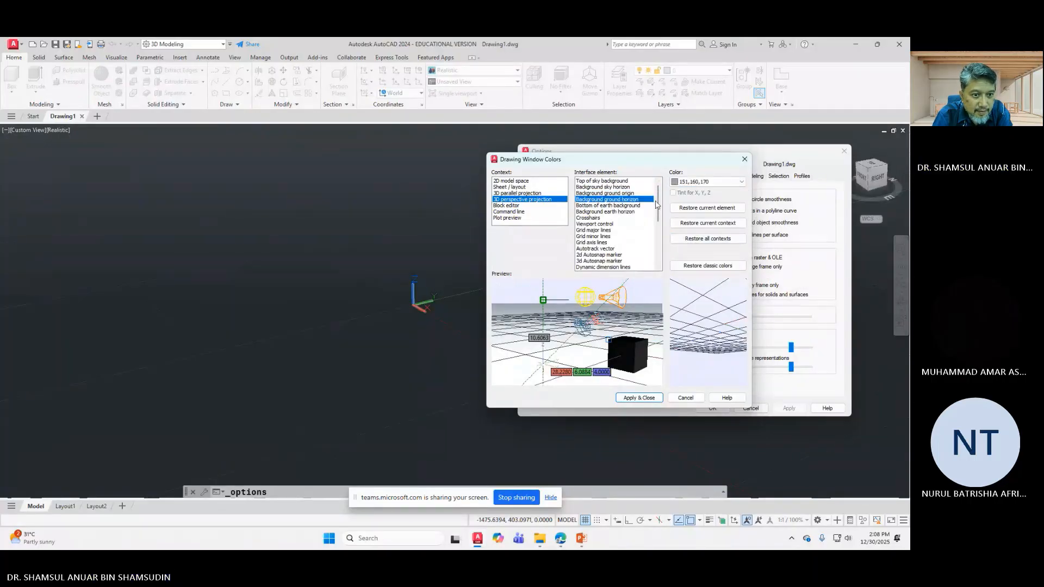
click(707, 182)
click(696, 241)
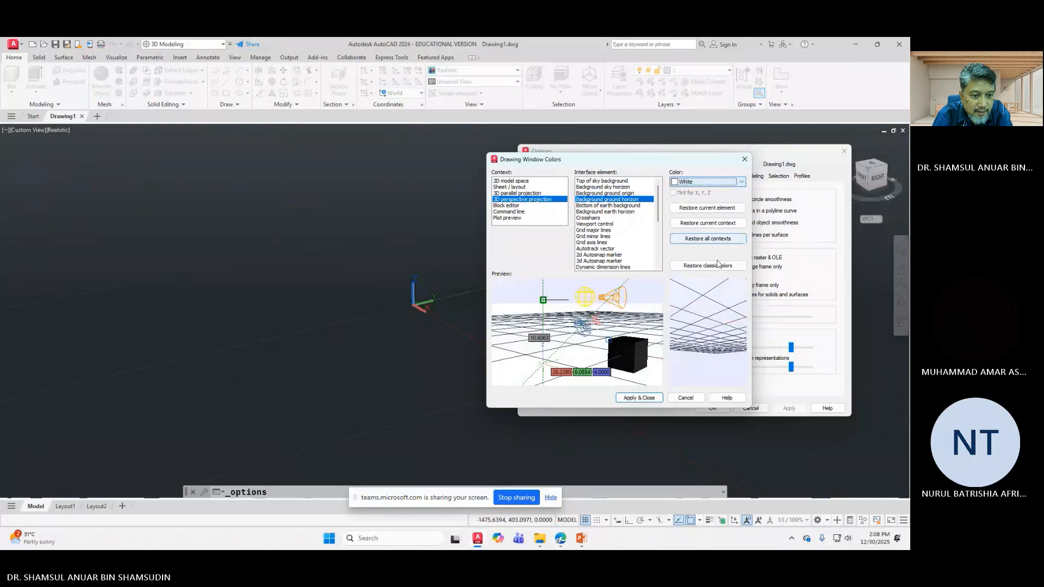
click(631, 181)
click(604, 187)
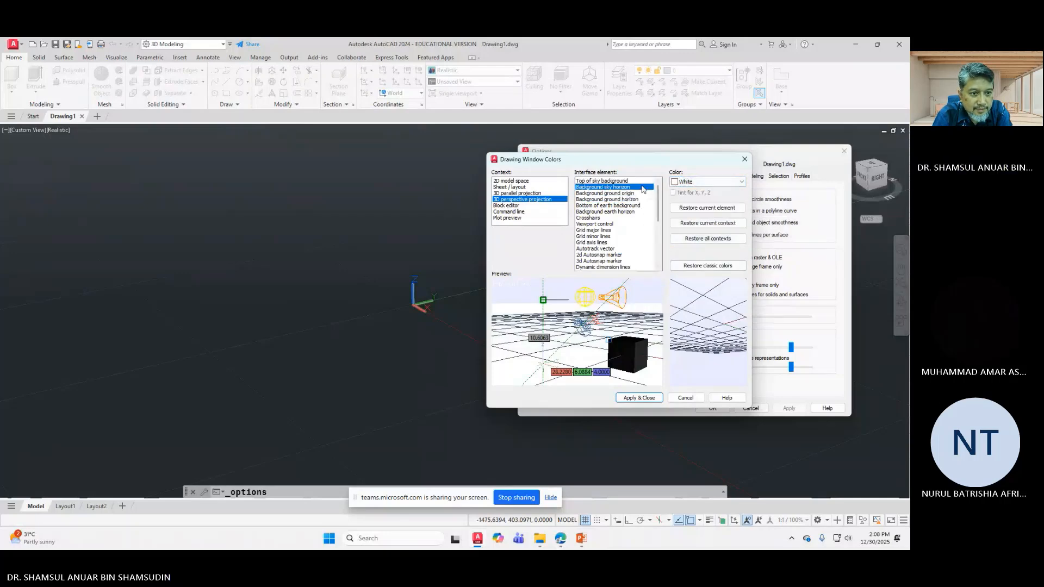
click(698, 183)
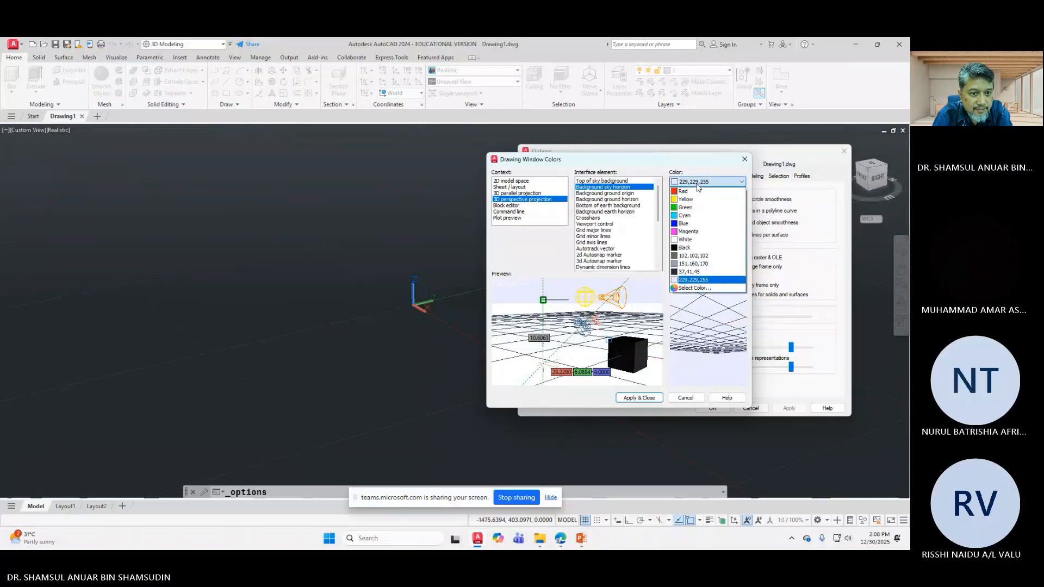
click(695, 240)
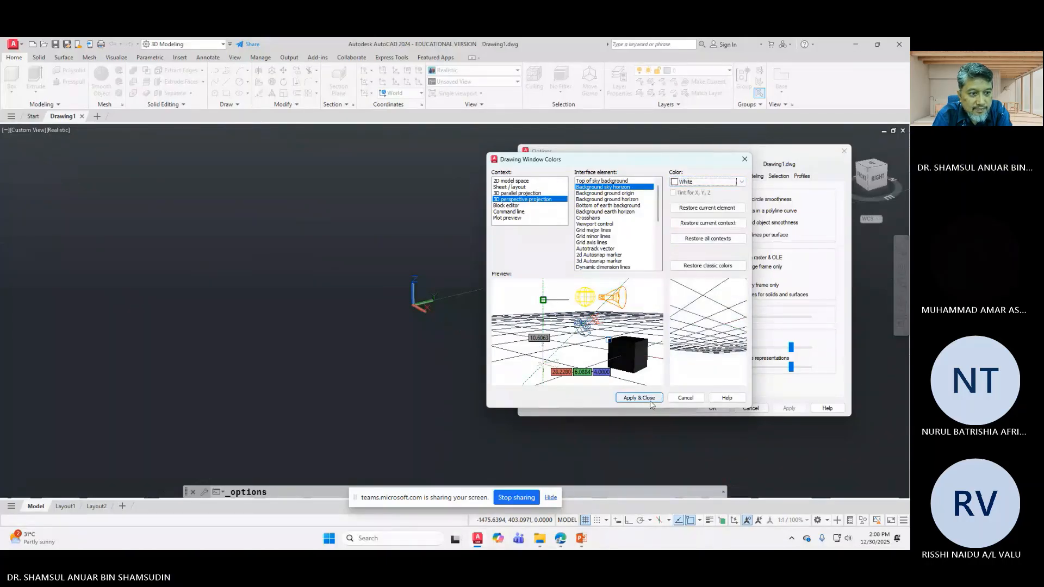
Step: Review the other interface element colours, then apply the changes and close Options
click(518, 213)
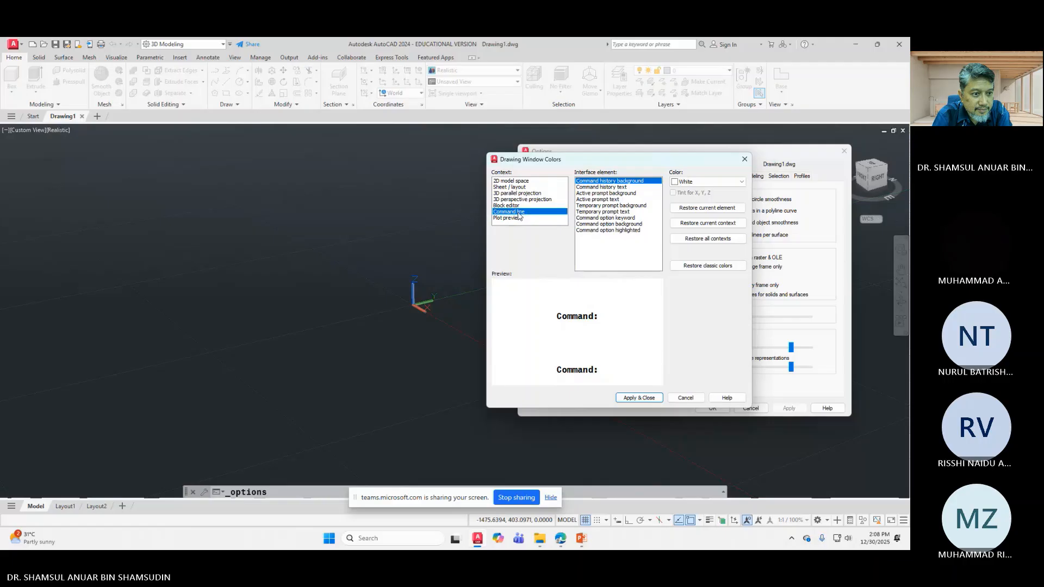
click(518, 206)
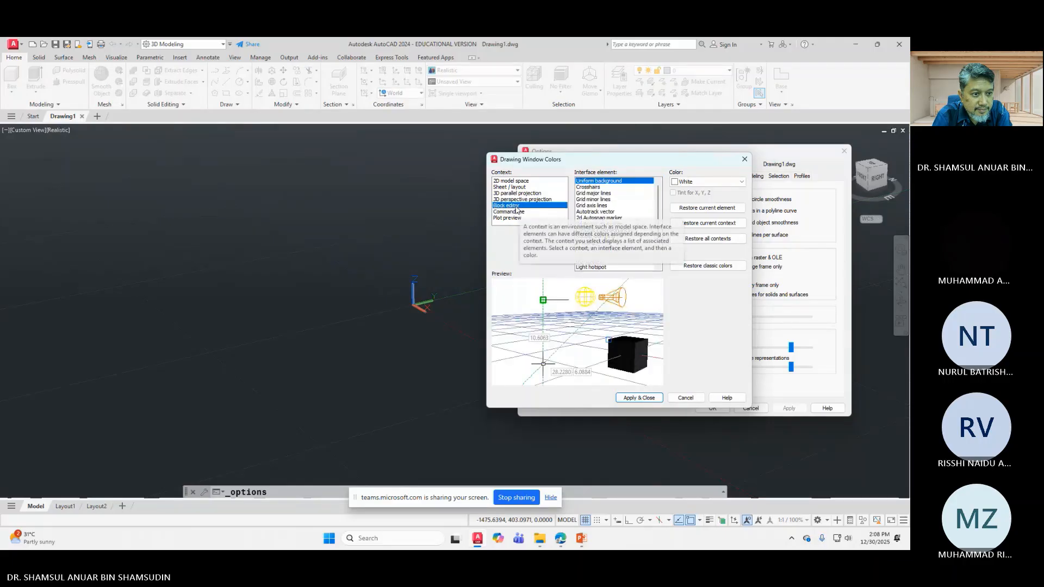
click(513, 200)
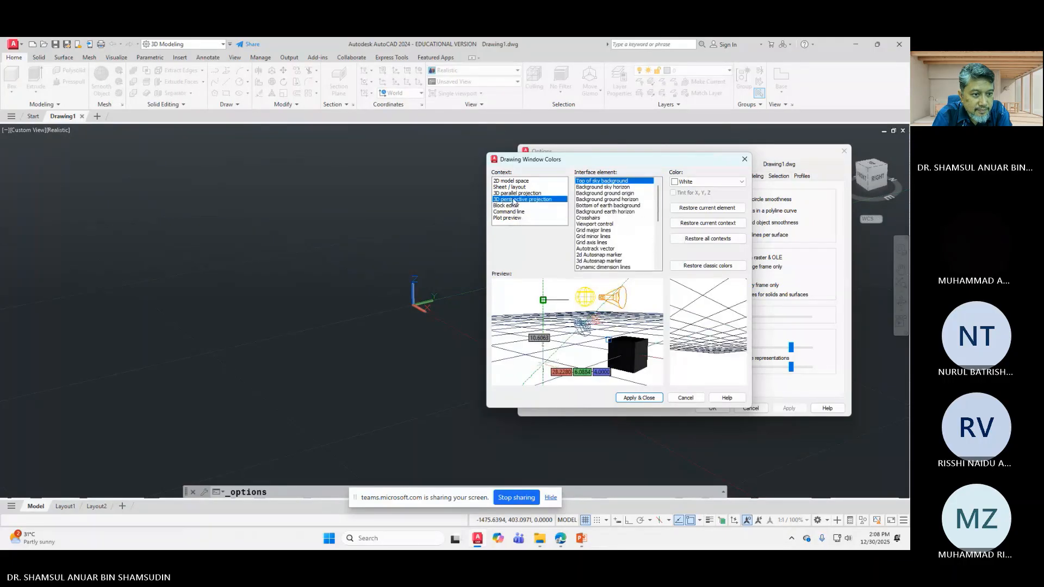
click(600, 219)
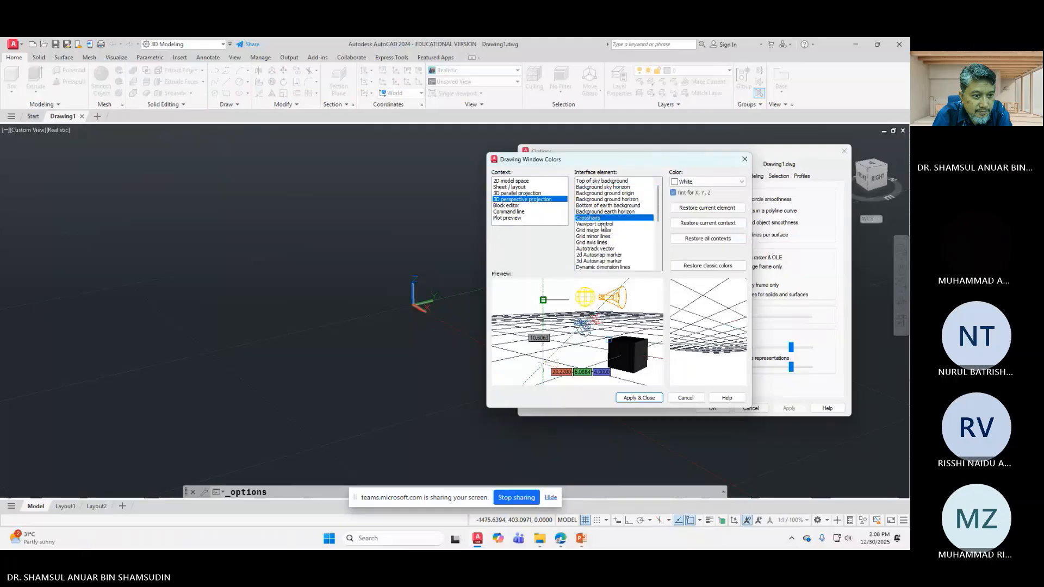
scroll(624, 259, down, 2)
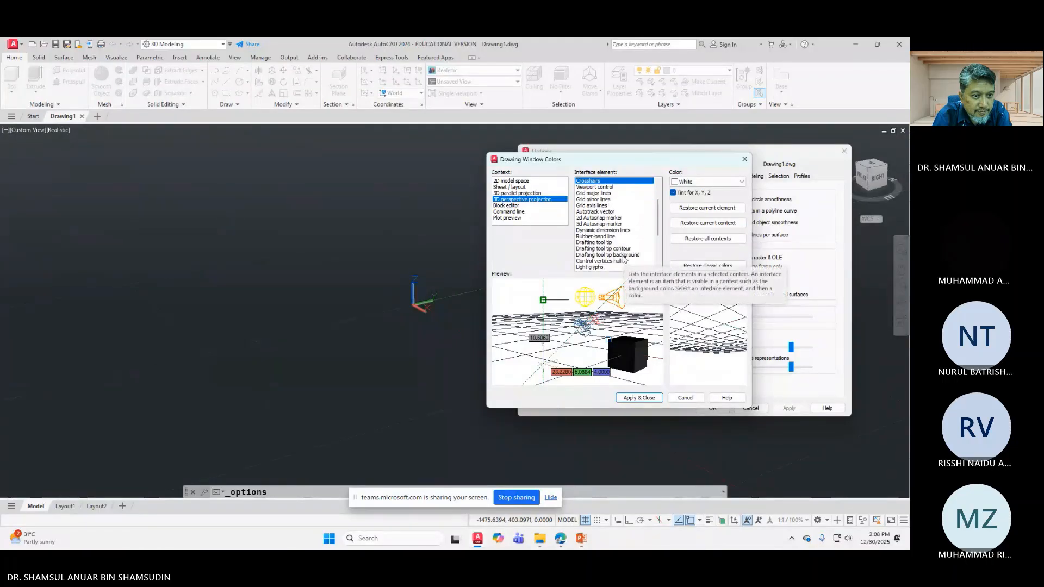
click(619, 242)
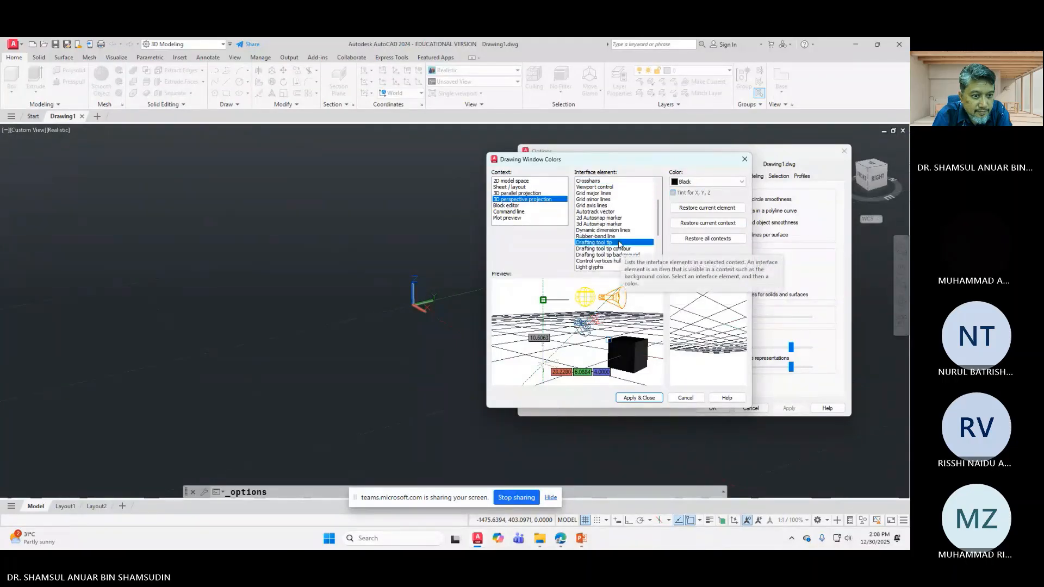
click(618, 249)
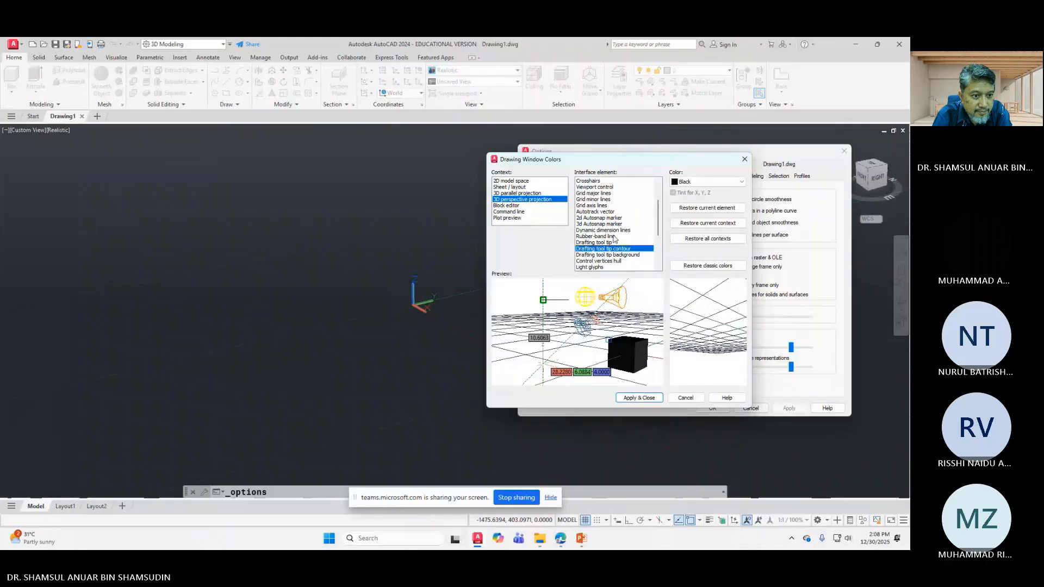
click(614, 267)
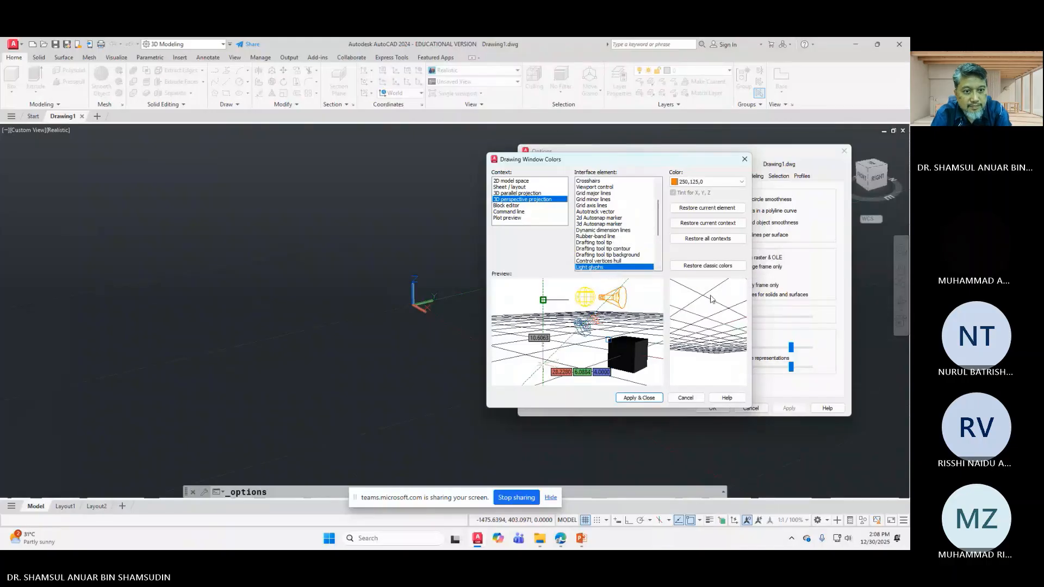
click(649, 398)
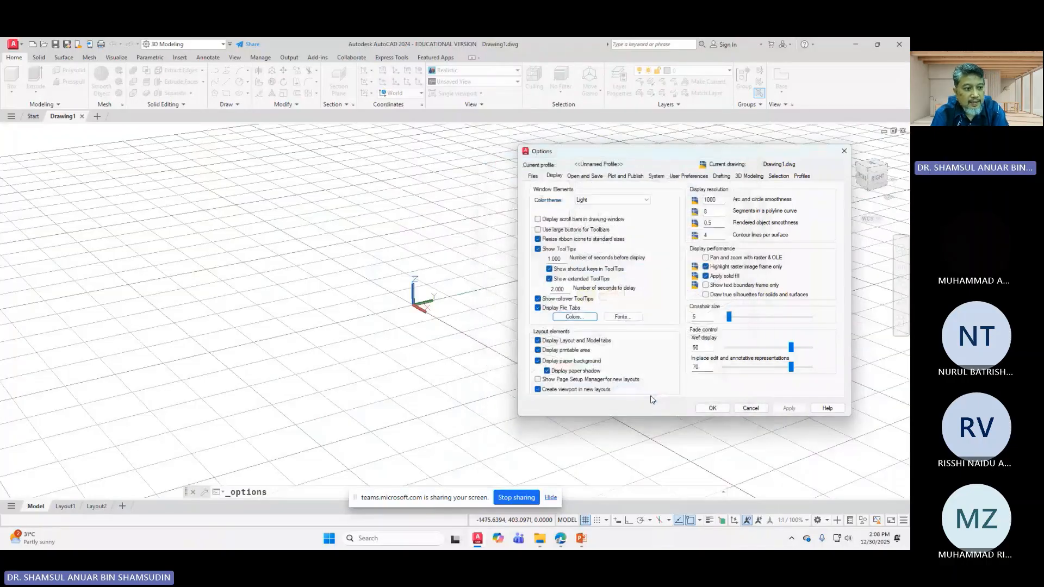
click(712, 407)
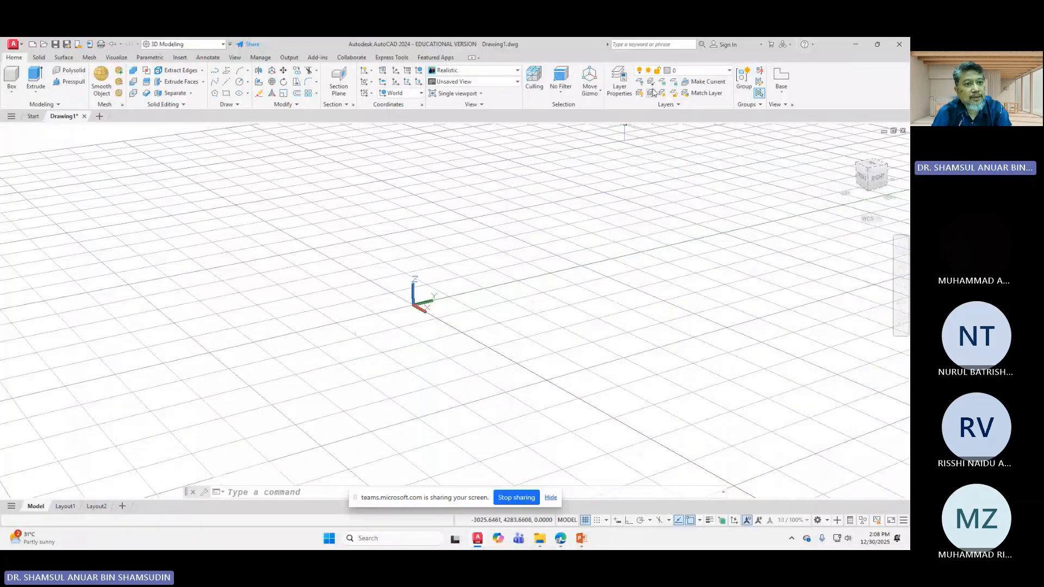
Step: In the Layer Properties Manager, create four new layers, Layer1 through Layer4
click(623, 88)
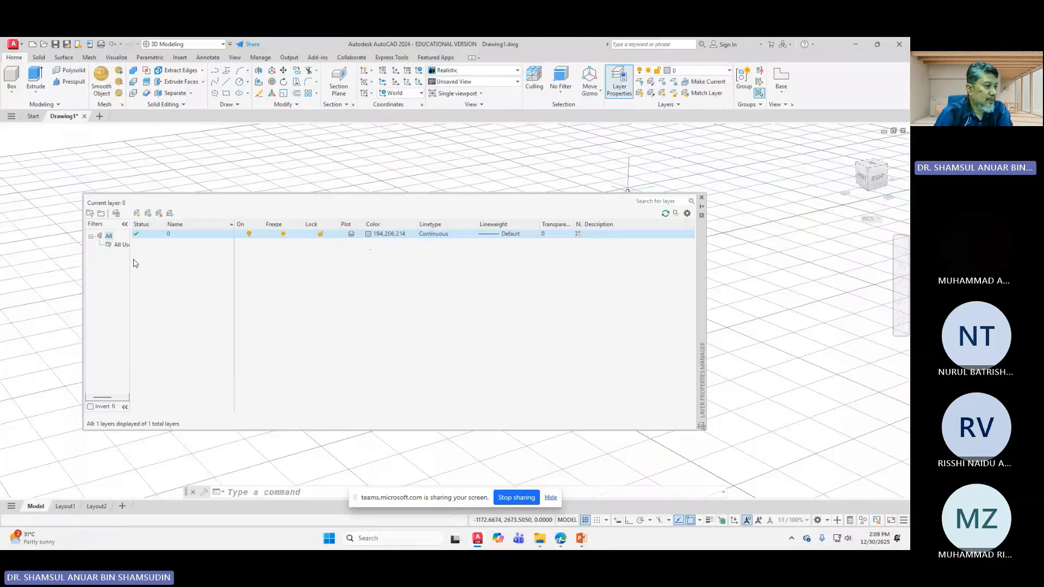
click(137, 214)
click(137, 214)
click(137, 214)
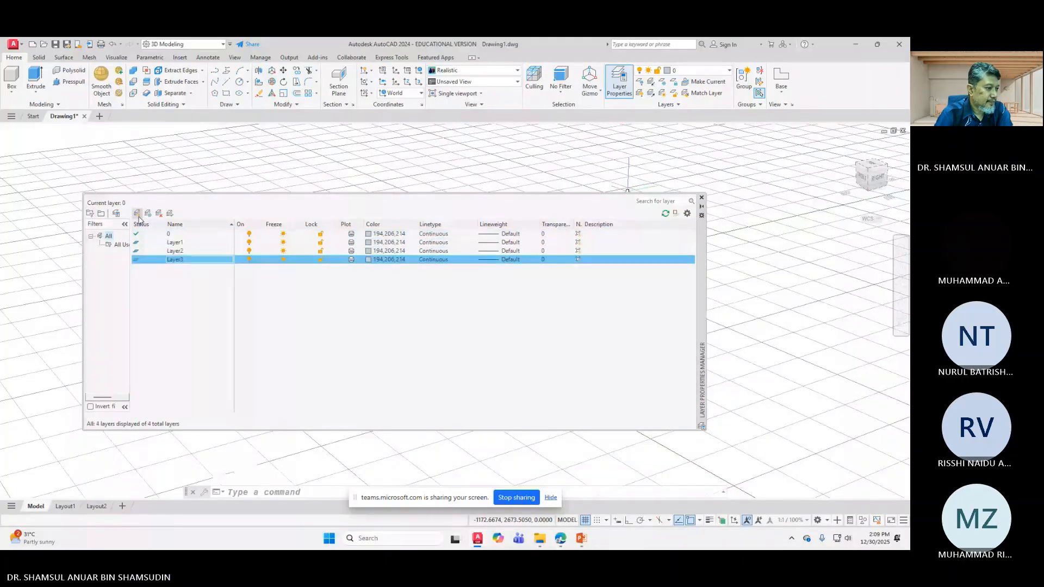
click(138, 214)
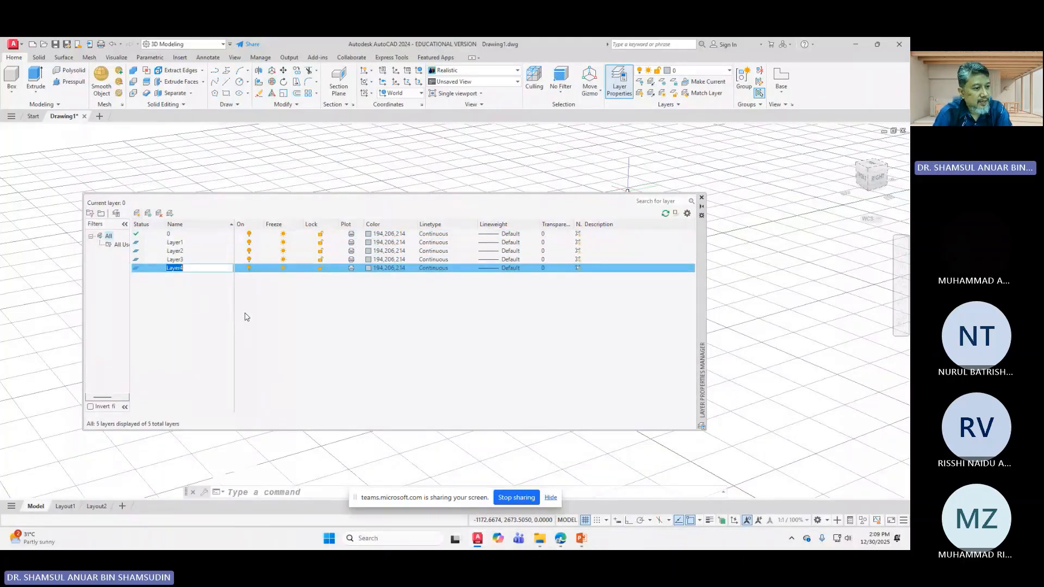
Step: Colour Layer1 blue and Layer2 magenta from the Index Color palette
click(372, 244)
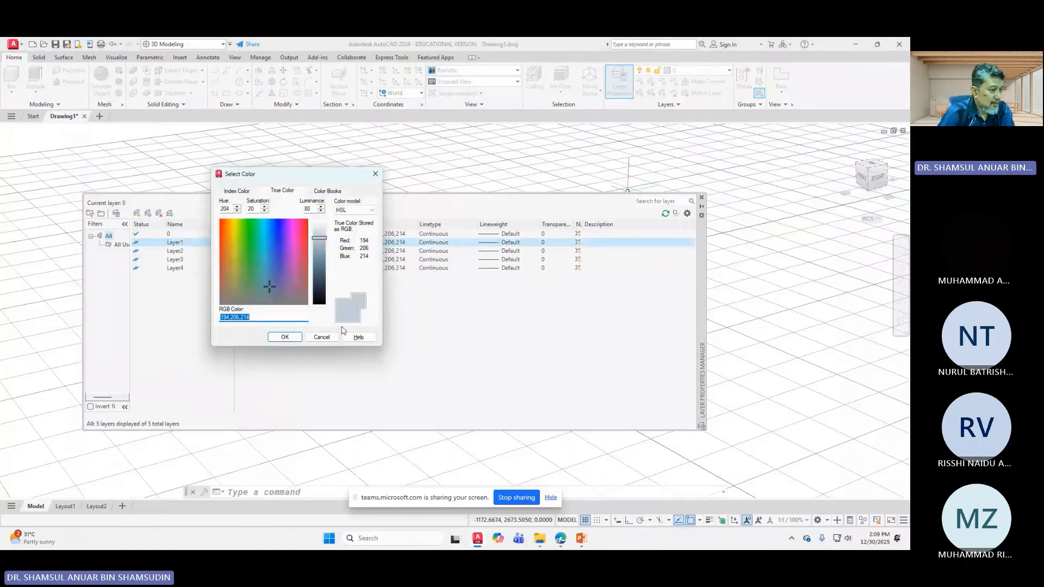
click(236, 190)
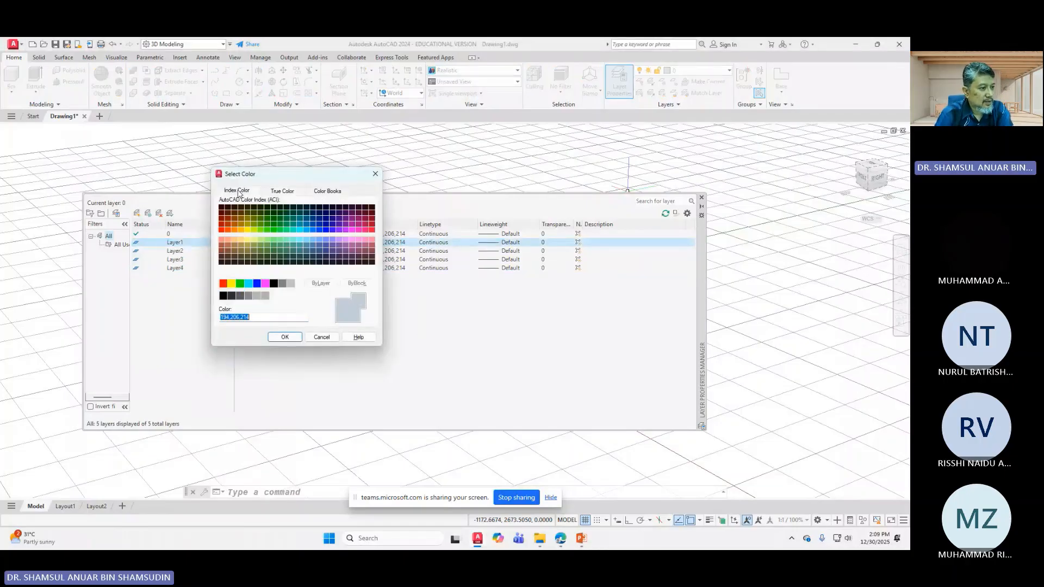
click(257, 284)
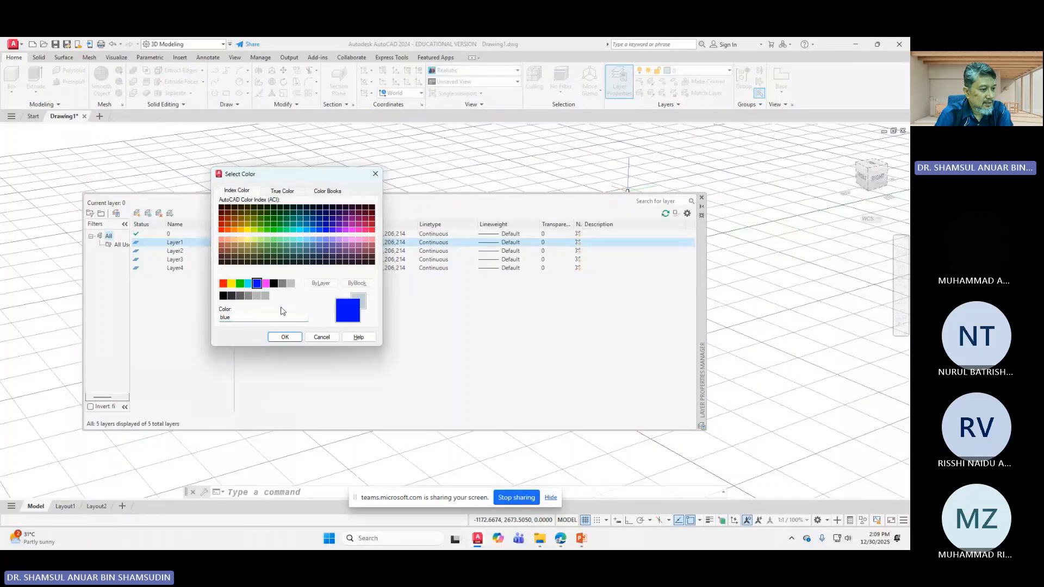
click(295, 338)
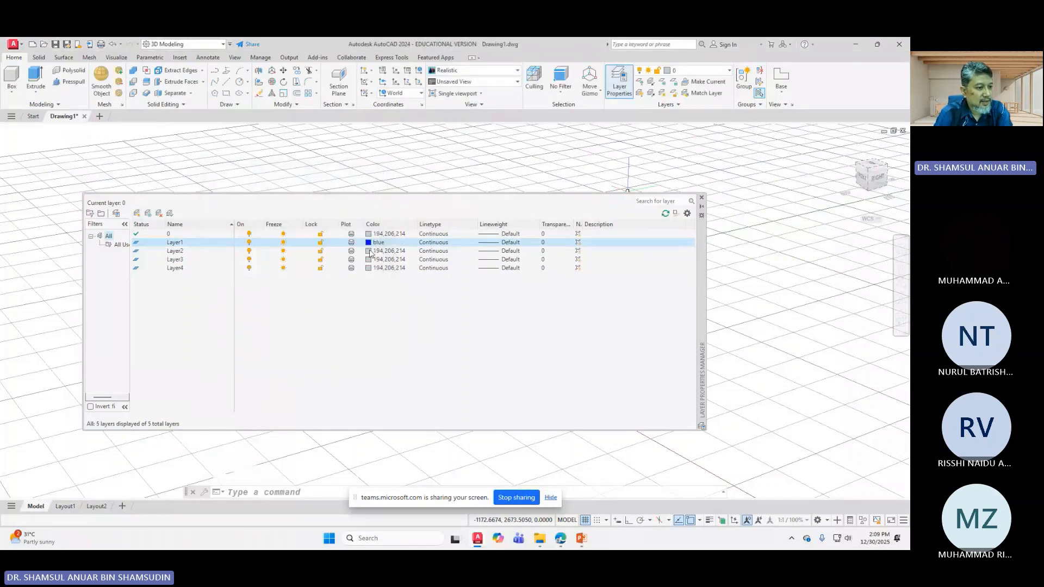
click(375, 251)
click(234, 192)
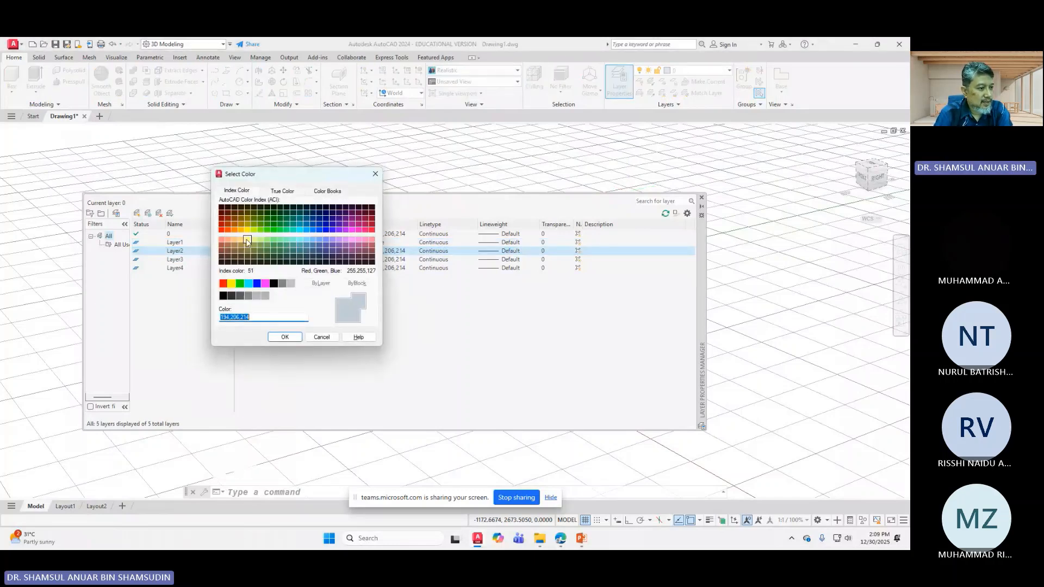
click(264, 283)
click(278, 337)
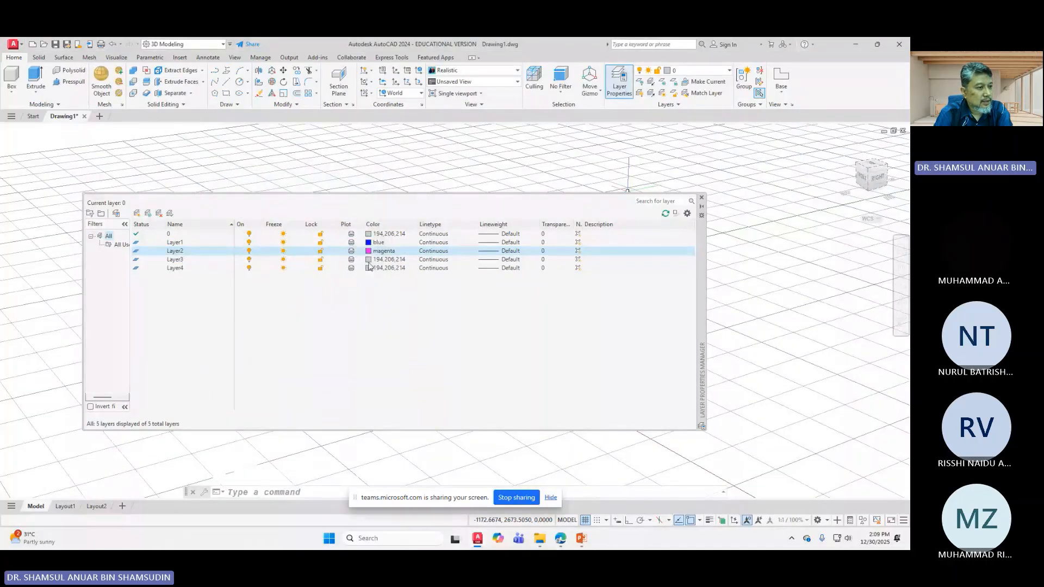
Step: Give Layer3 index colour 100 and Layer4 cyan
click(375, 260)
click(234, 191)
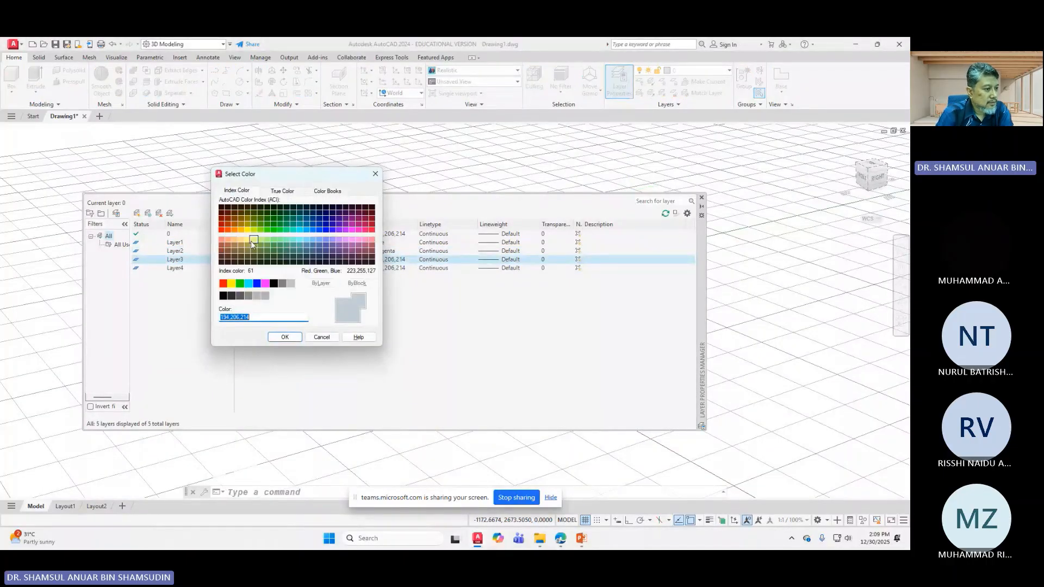
click(279, 230)
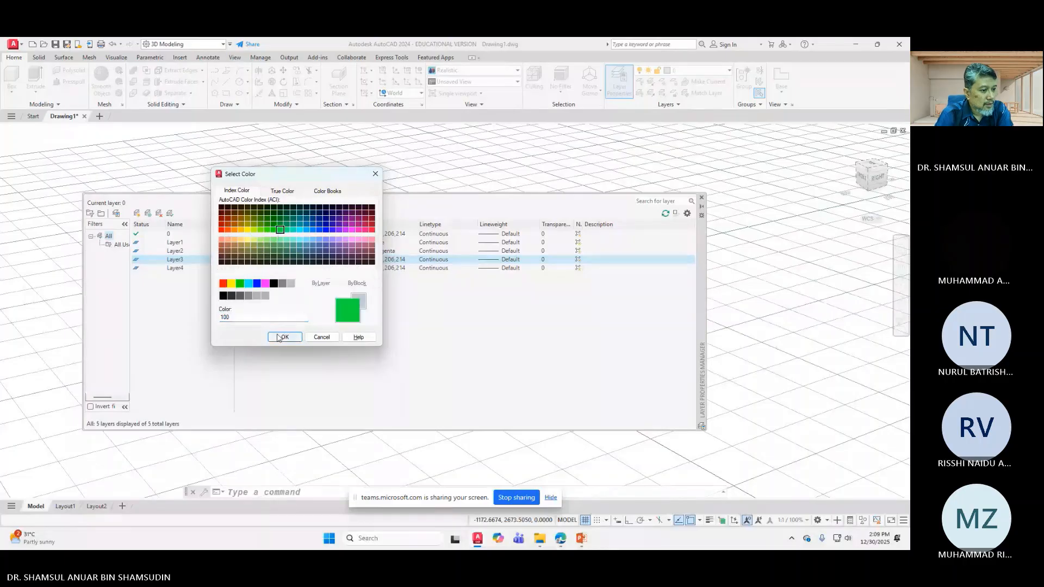
click(285, 337)
click(372, 268)
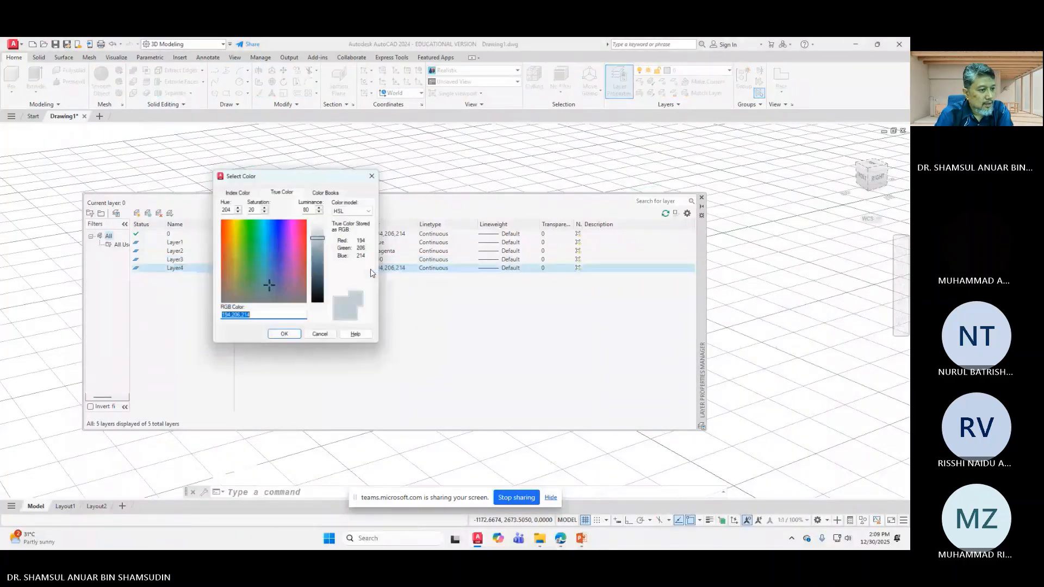
click(239, 192)
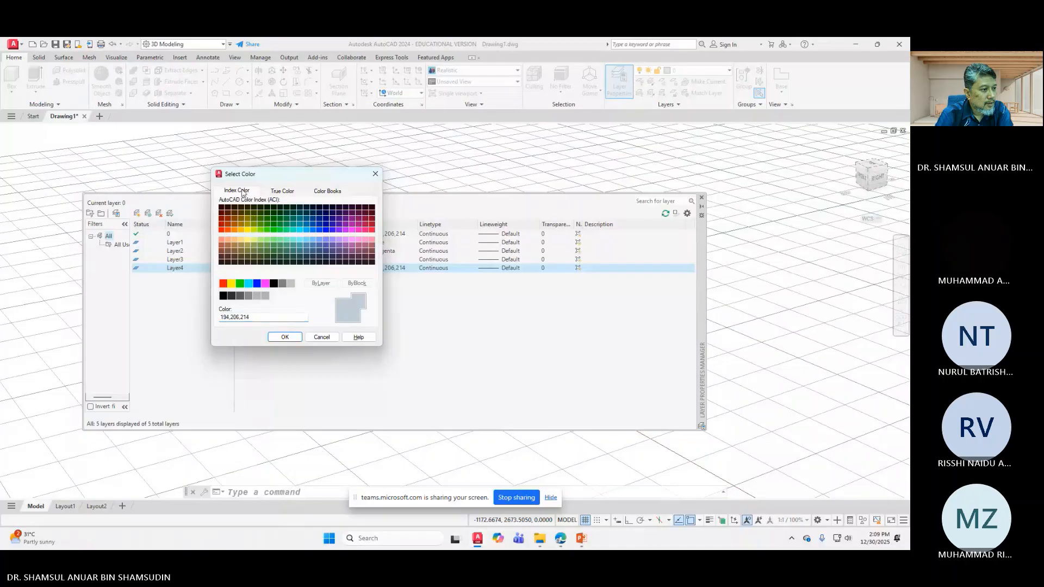
click(248, 285)
click(285, 337)
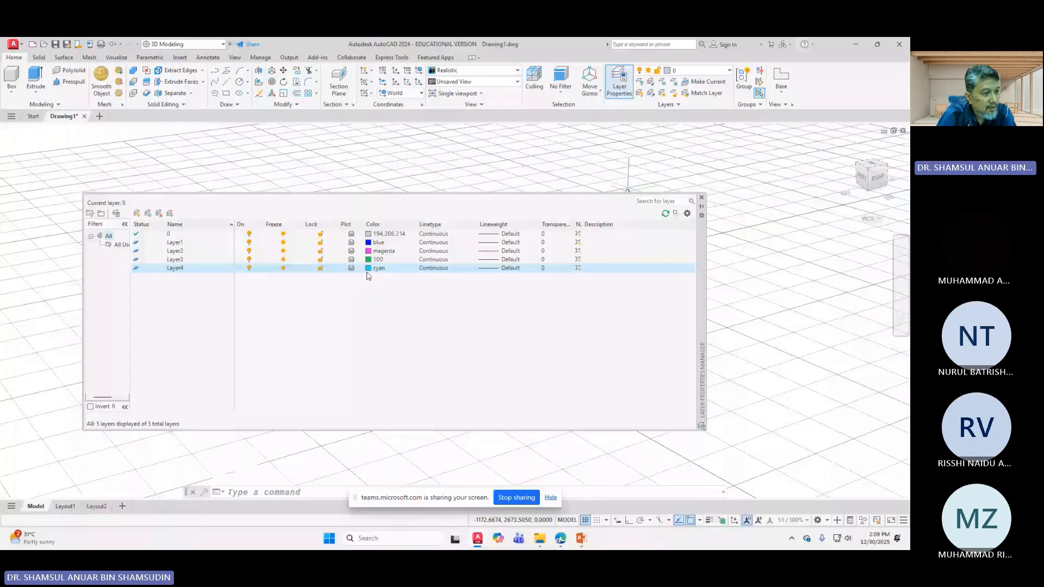
Step: Set layer 0 to white, index colour 7
click(375, 234)
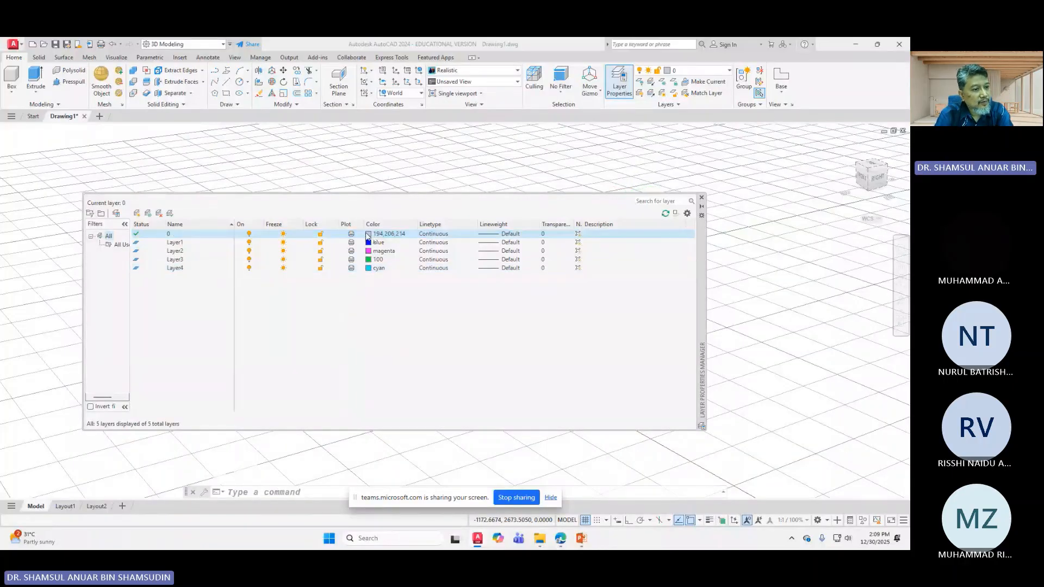
click(238, 192)
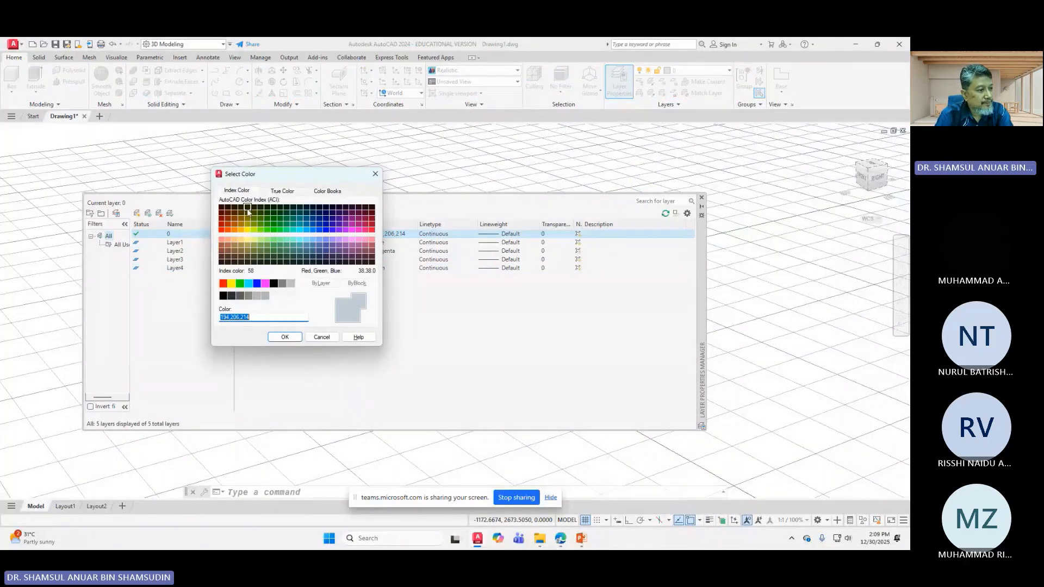
click(273, 283)
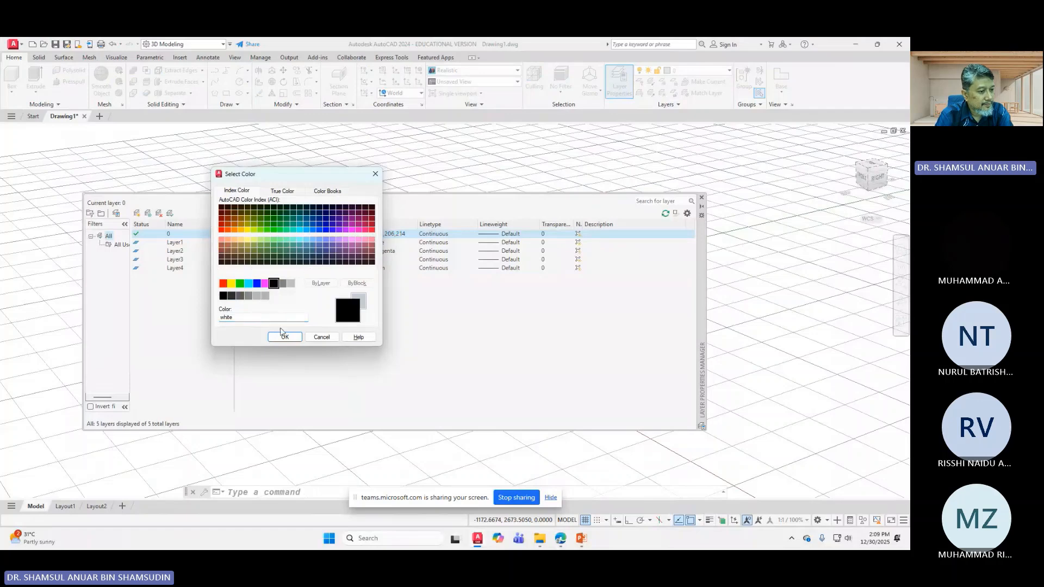
click(283, 337)
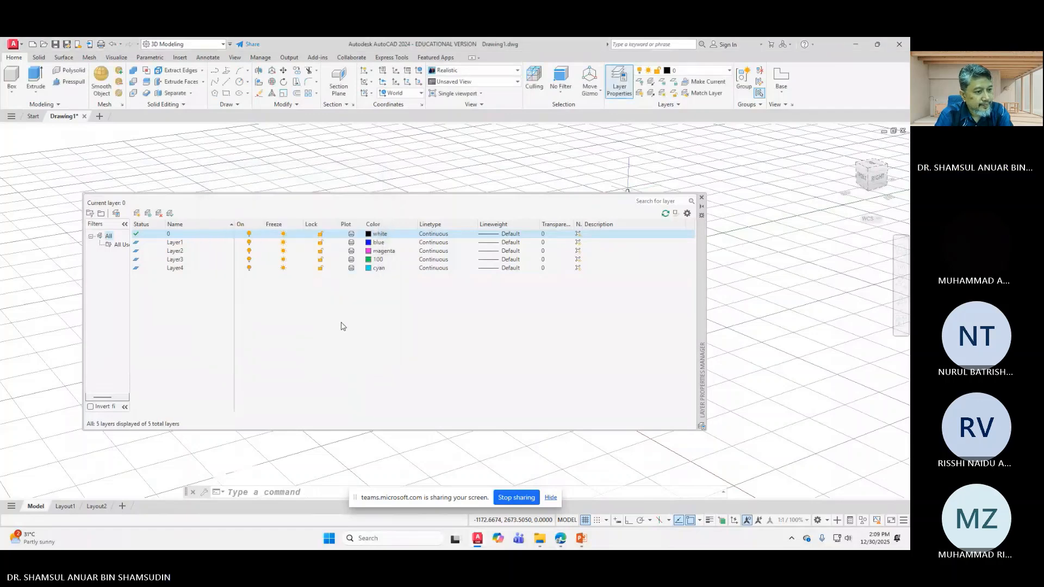
Step: Give Layer1 and Layer2 a 0.35 mm lineweight
click(485, 243)
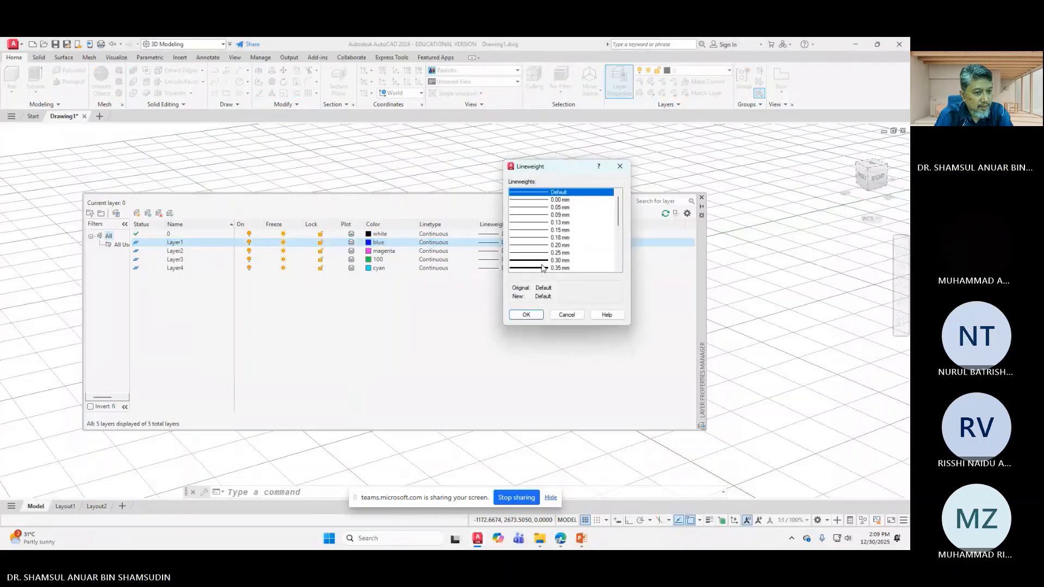
click(542, 267)
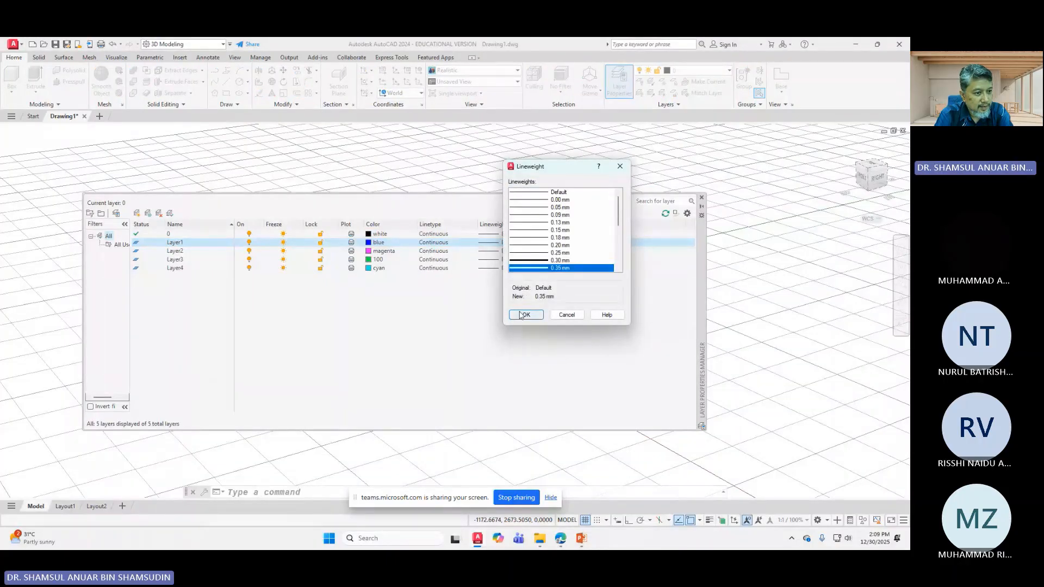
click(521, 315)
click(487, 251)
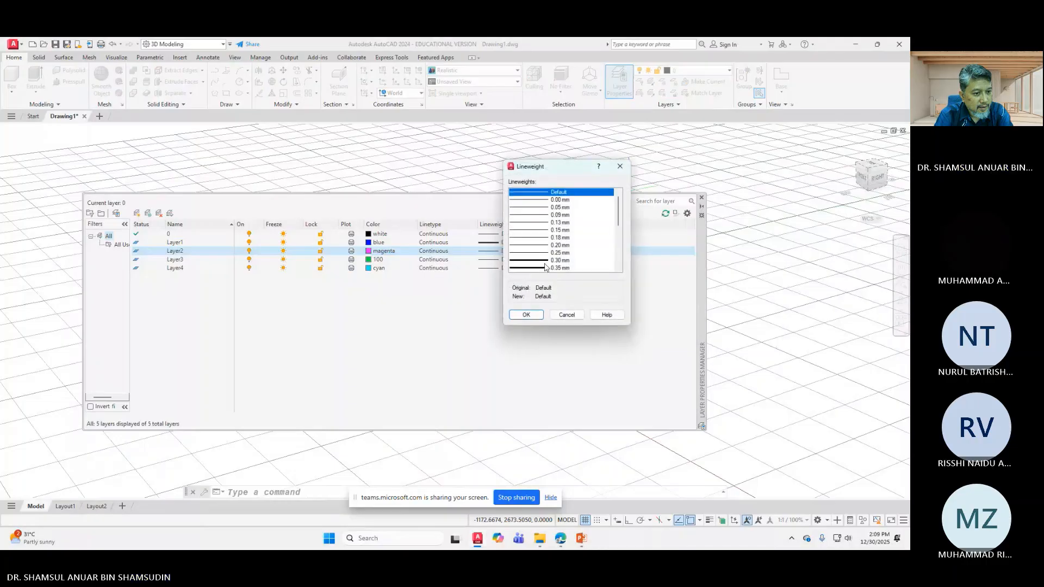
click(545, 267)
click(532, 315)
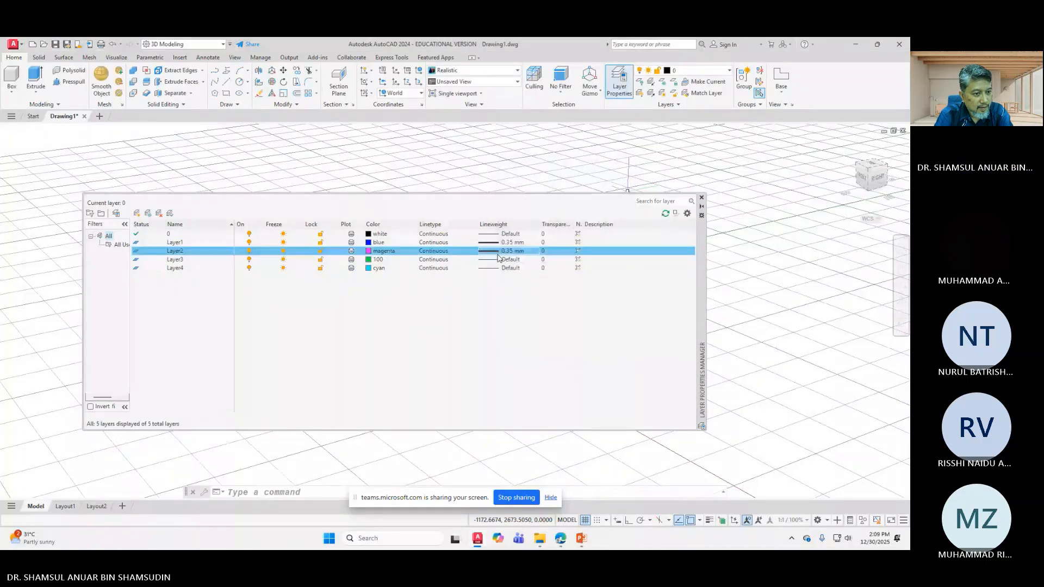
click(497, 253)
click(524, 315)
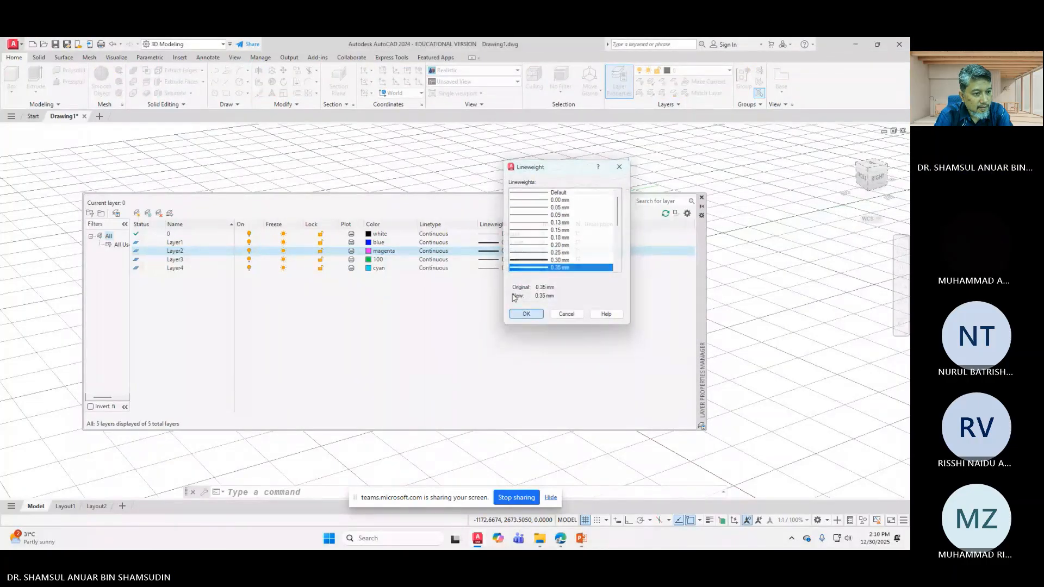
Step: Give Layer3 and Layer4 a 0.35 mm lineweight
click(495, 260)
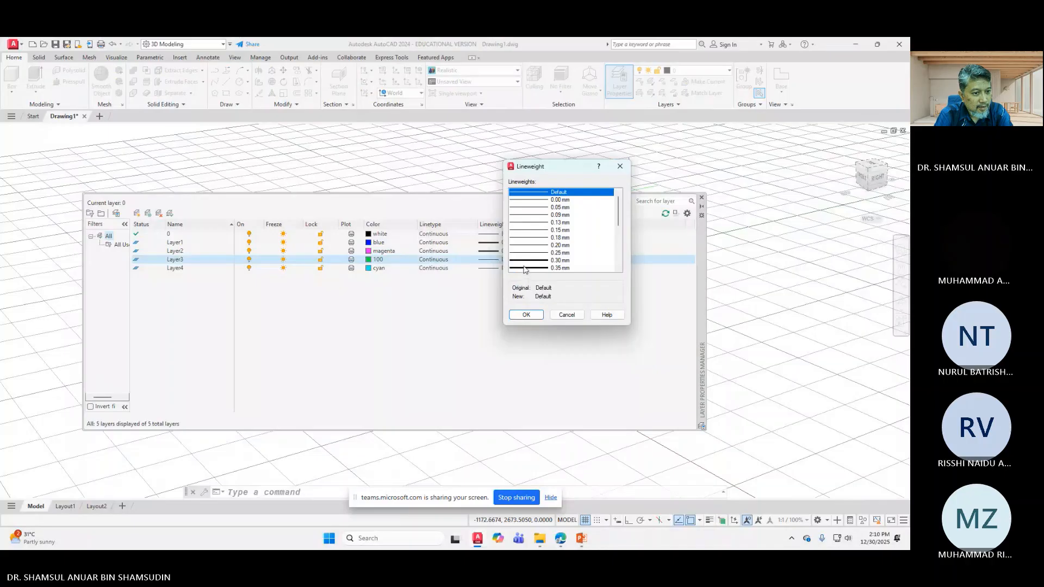
click(526, 268)
click(526, 315)
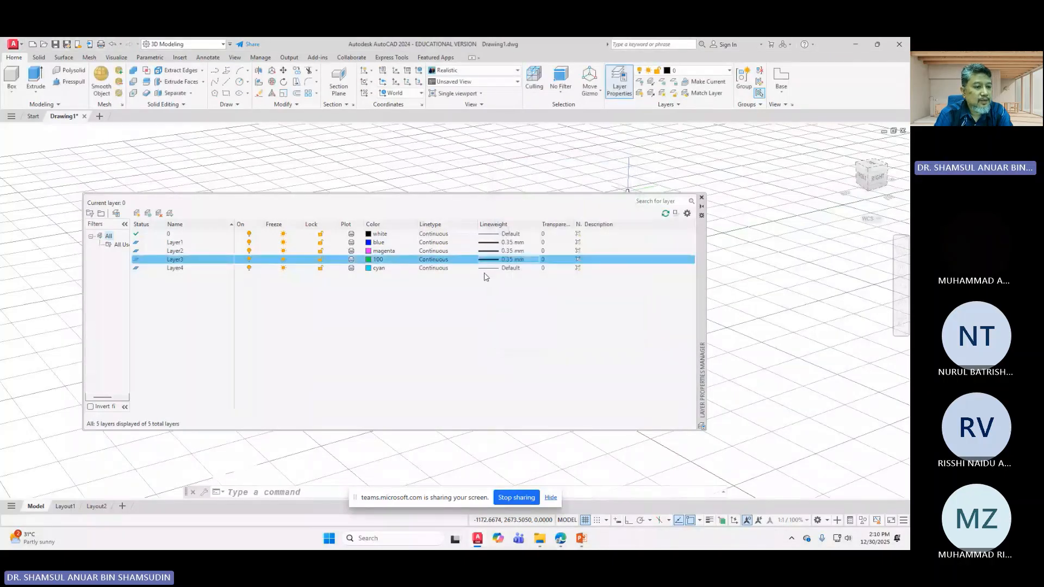
click(494, 267)
click(536, 268)
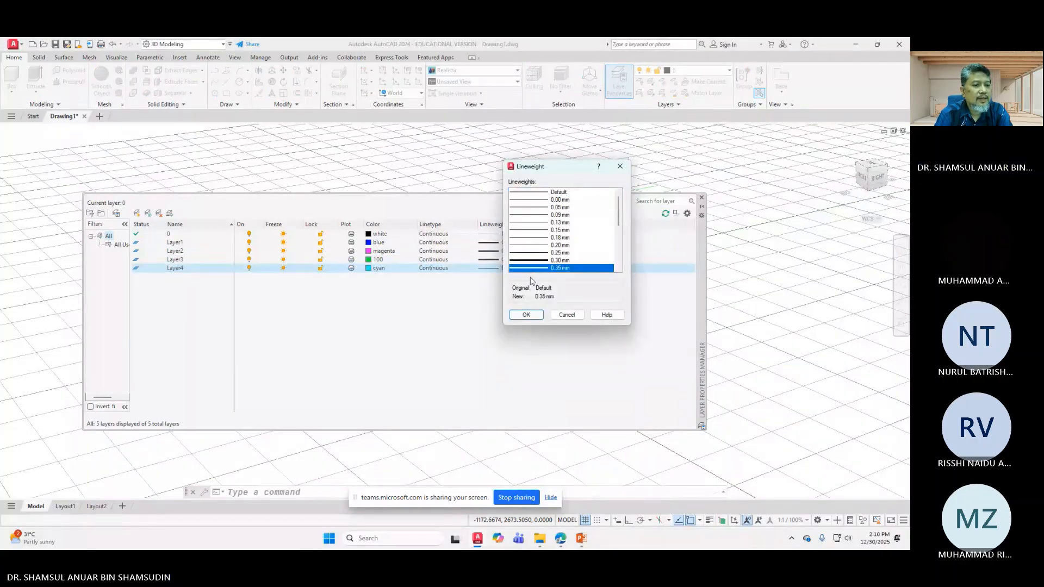
click(526, 315)
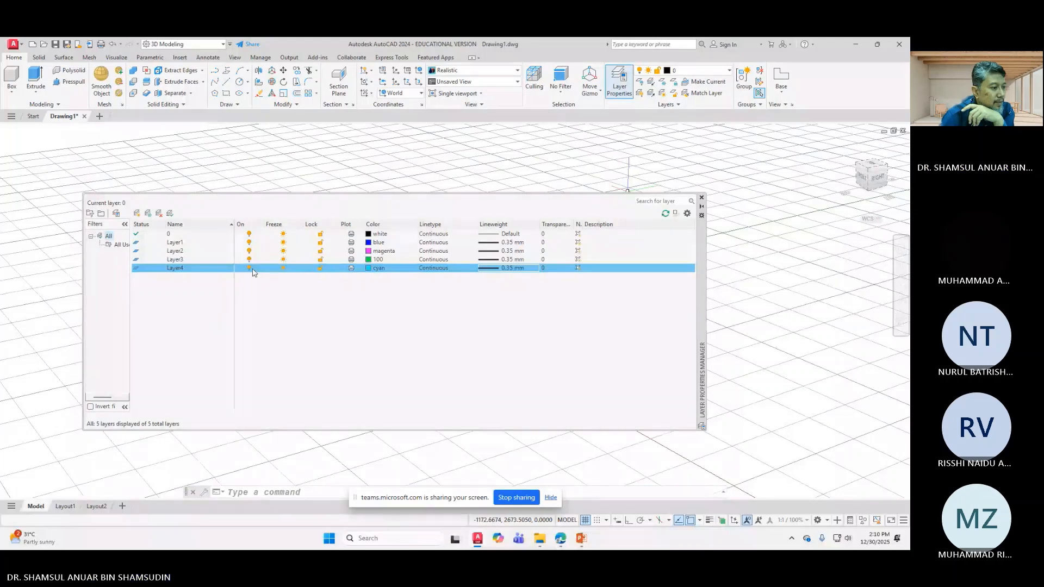
Step: Make Layer1 current, close the layer manager, and turn on lineweight display
double_click(138, 259)
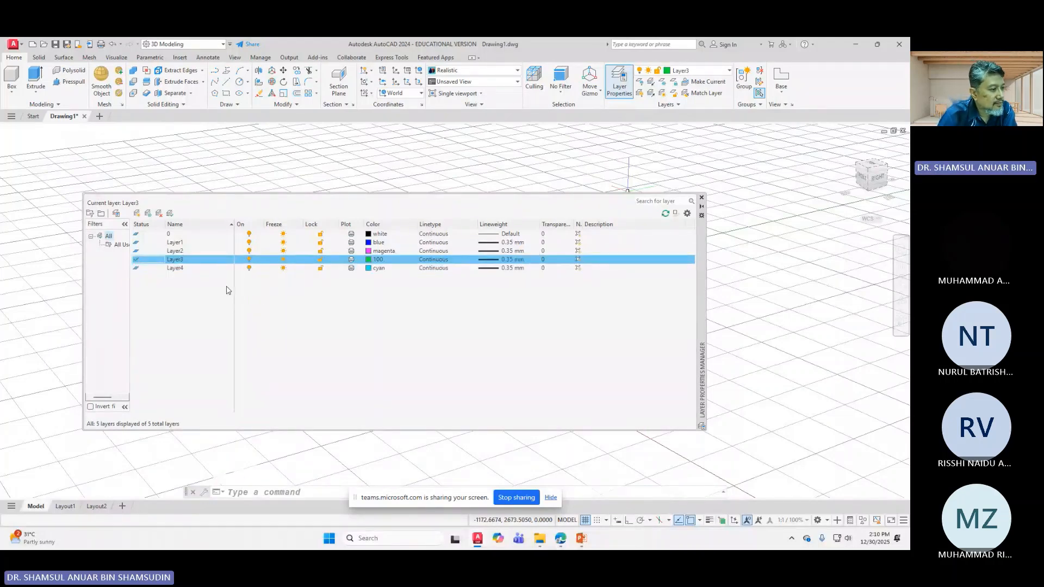
click(136, 243)
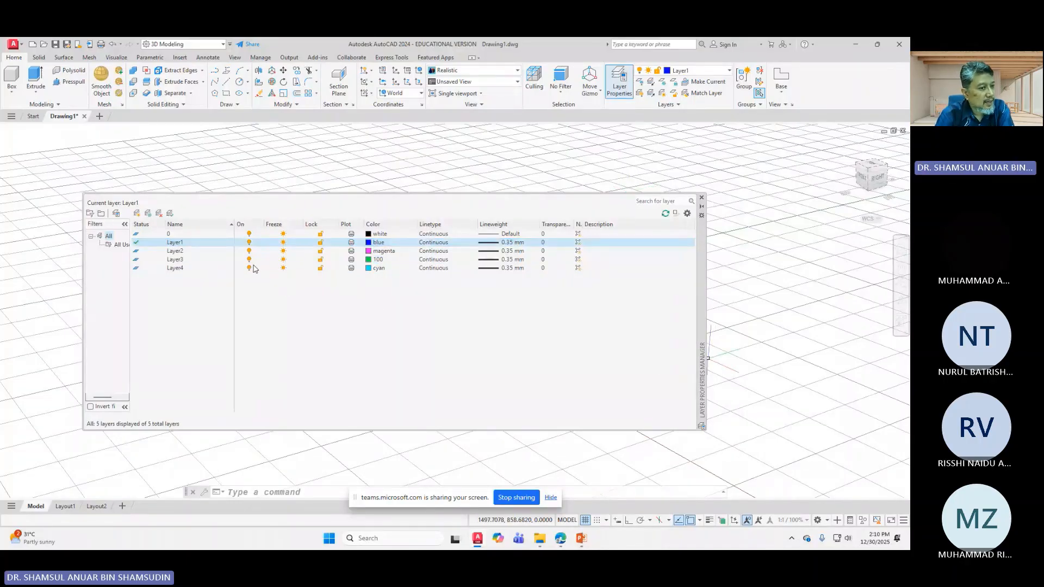
click(701, 198)
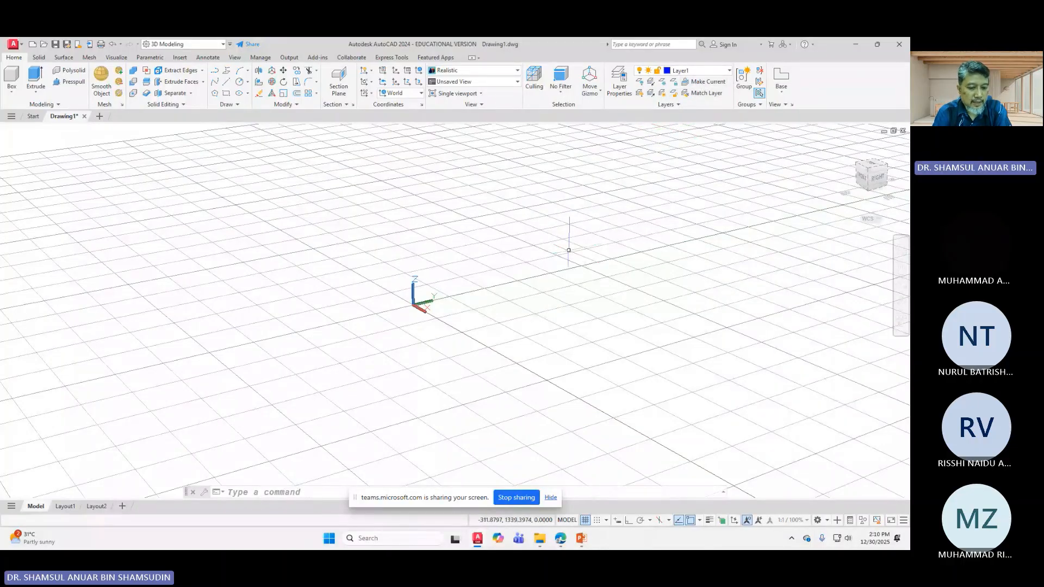
click(710, 522)
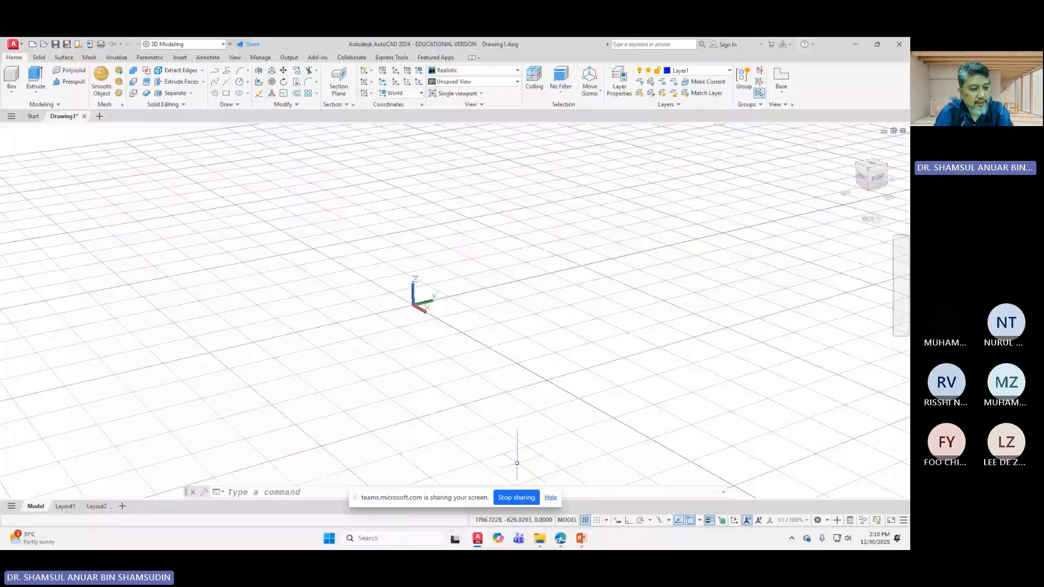
mouse_move(561, 538)
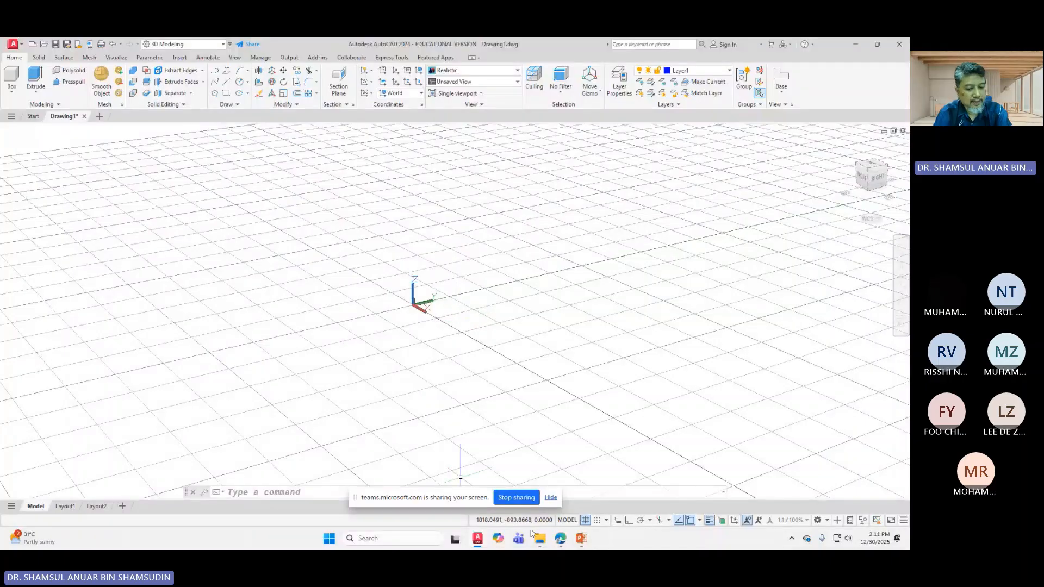
Step: Tile AutoCAD right of the PowerPoint EXERCISE 1 - CAR slide, then set AutoCAD to top view
mouse_move(591, 548)
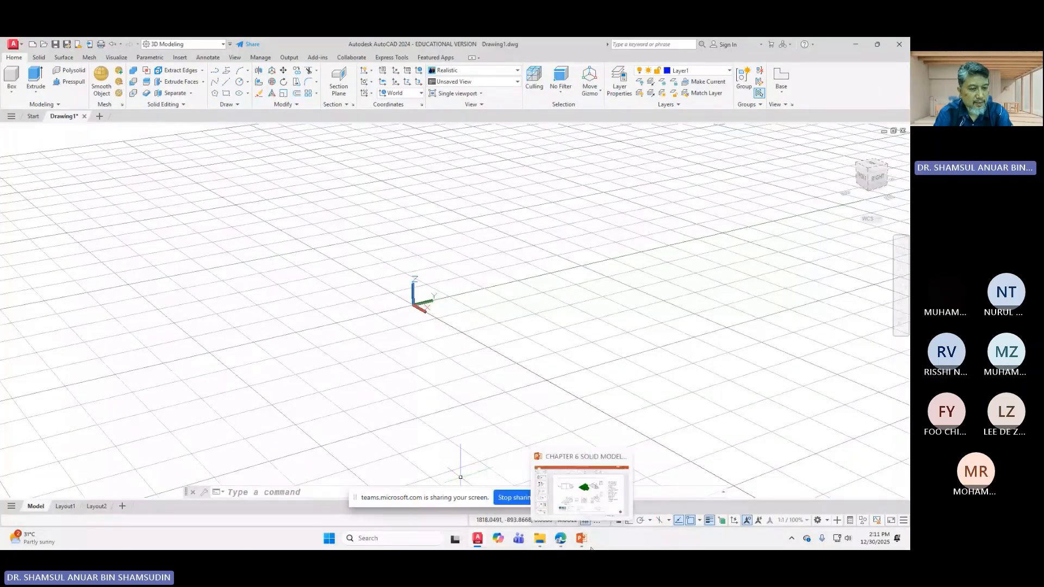
drag(587, 46, 908, 184)
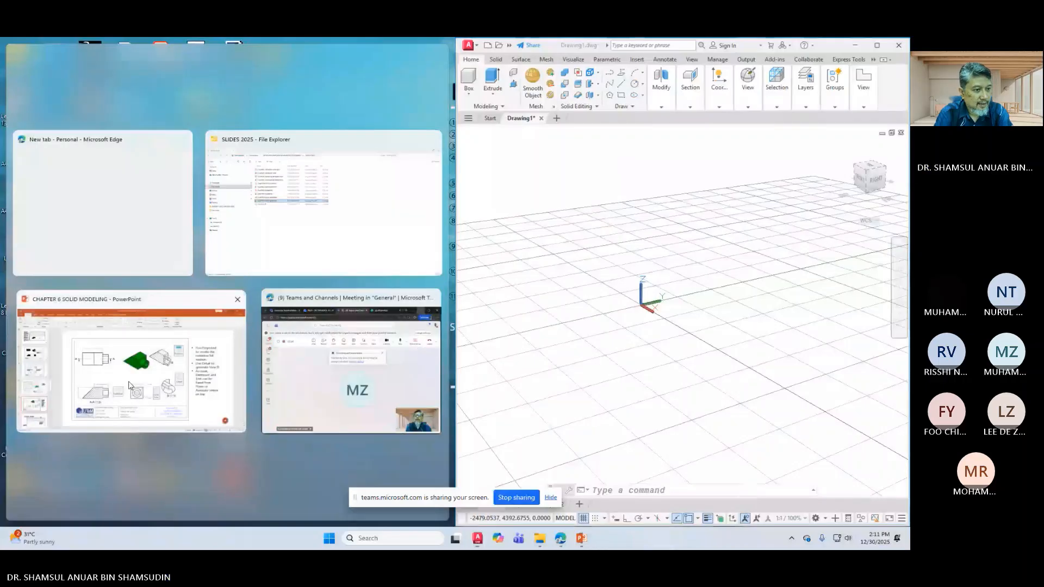
click(129, 385)
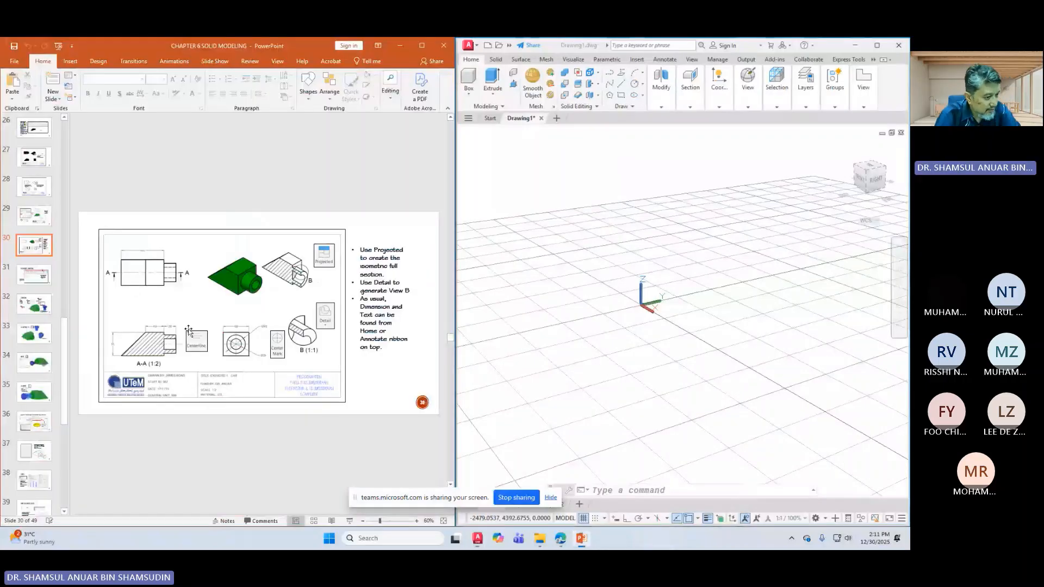
ctrl+scroll(197, 337, up, 6)
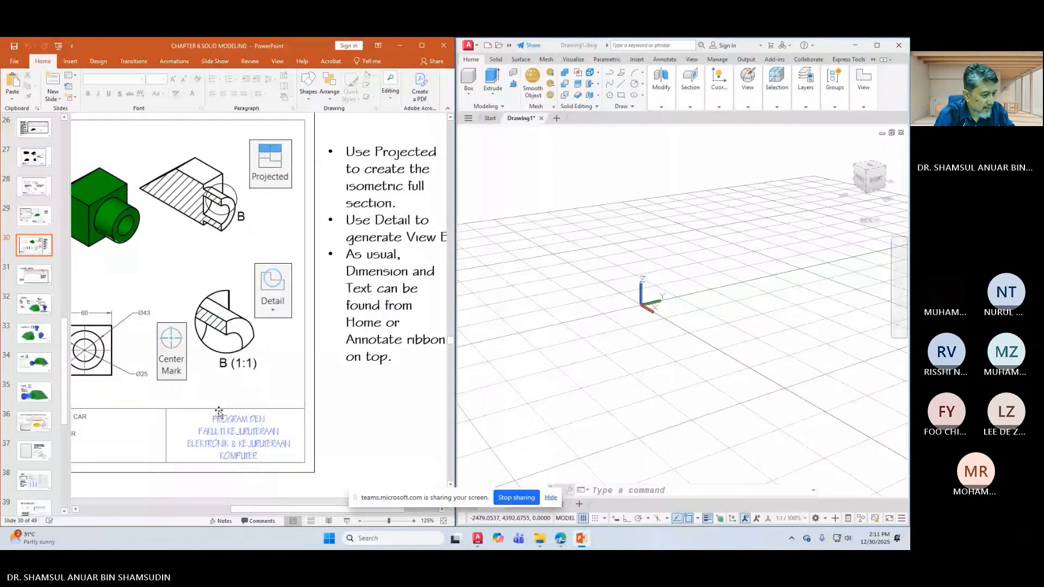
drag(296, 510, 172, 509)
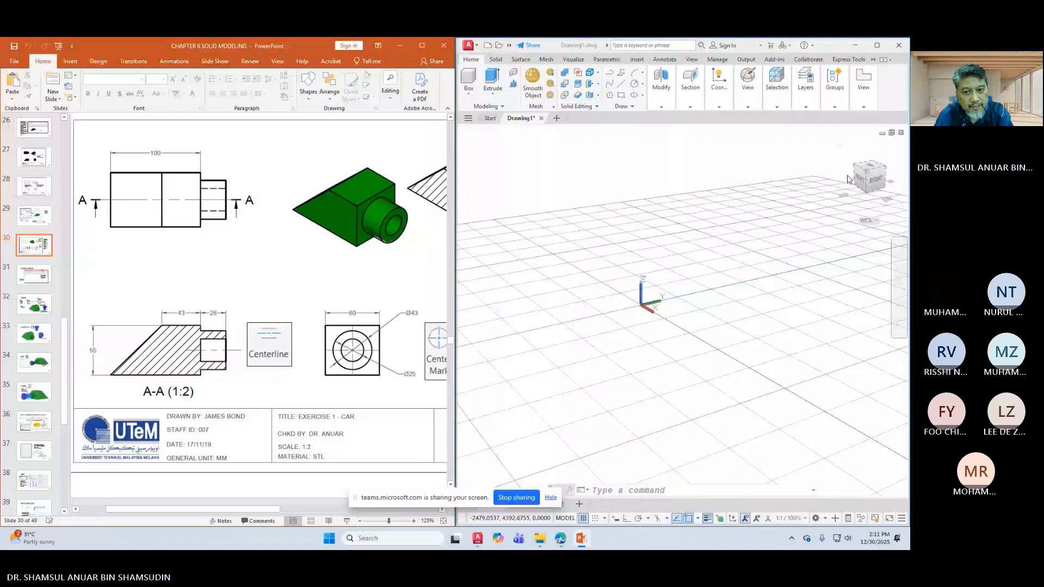
click(871, 171)
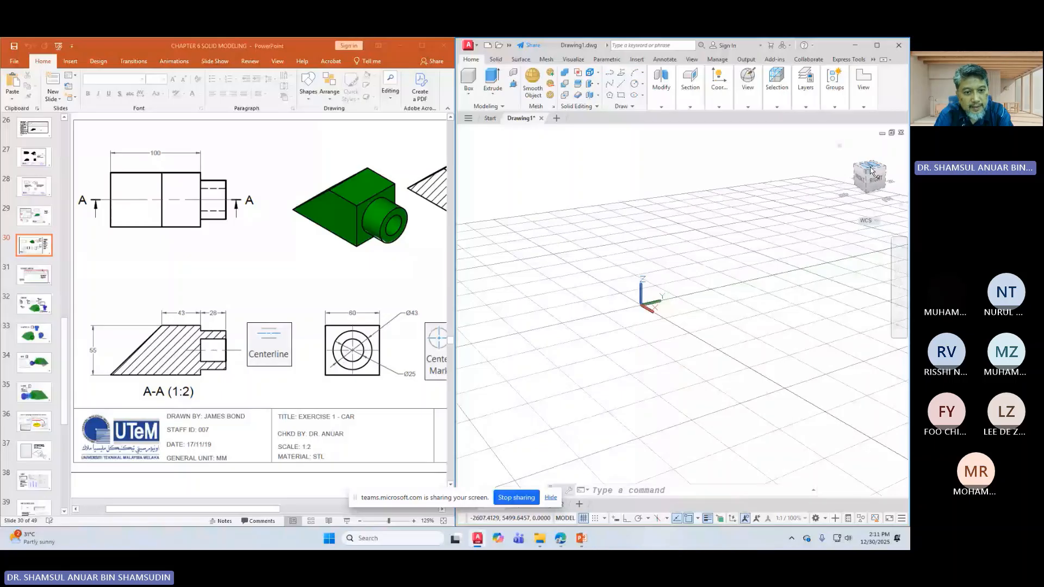
click(870, 170)
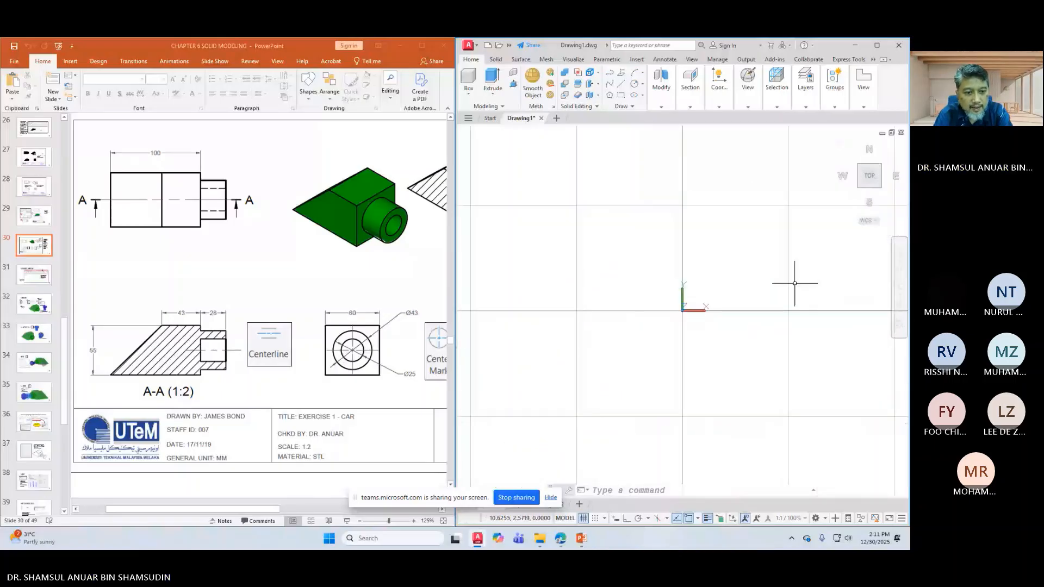
Step: Pan the origin left and start the Polyline command from the expanded Draw panel
scroll(725, 317, down, 2)
middle_drag(736, 293, 643, 299)
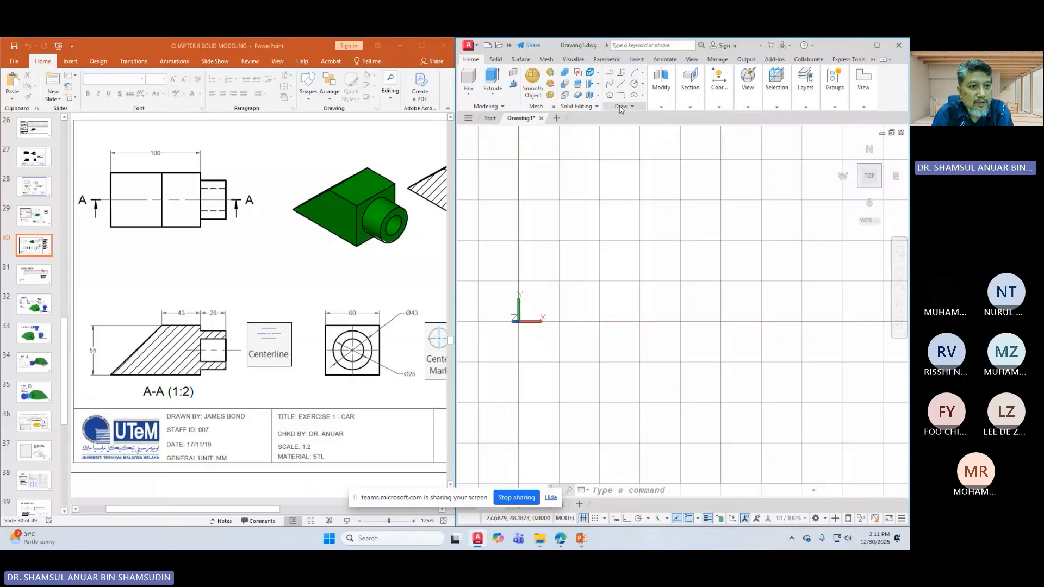
click(620, 107)
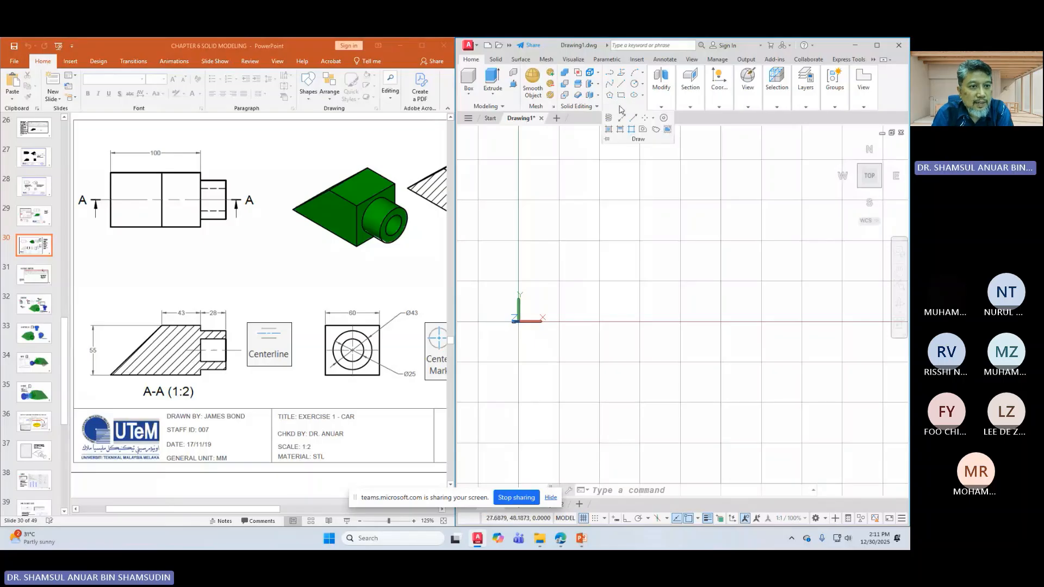
click(610, 73)
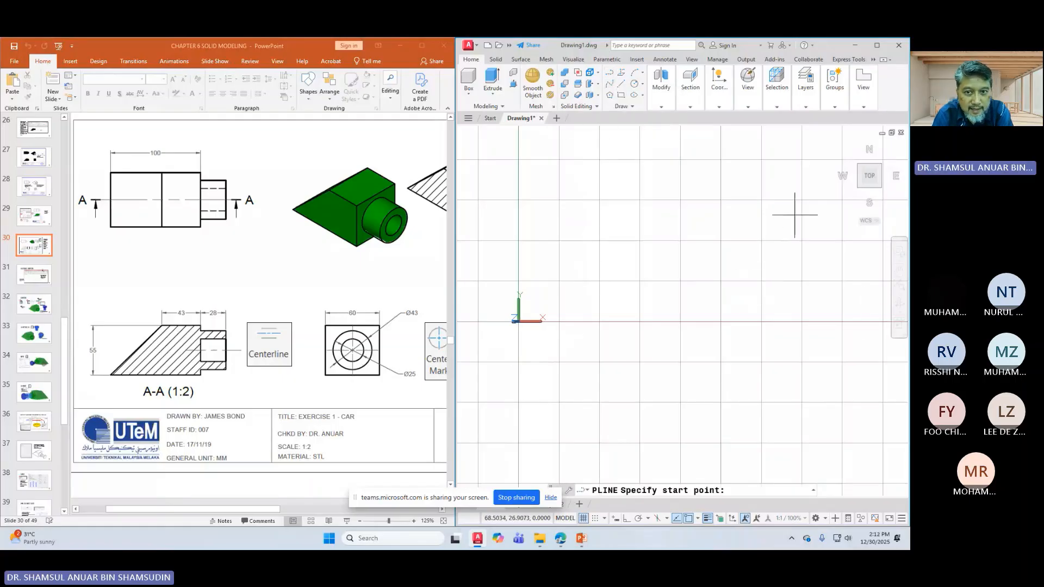
Step: Set the ViewCube projection to Parallel, briefly trying Perspective before returning to Parallel
right_click(840, 149)
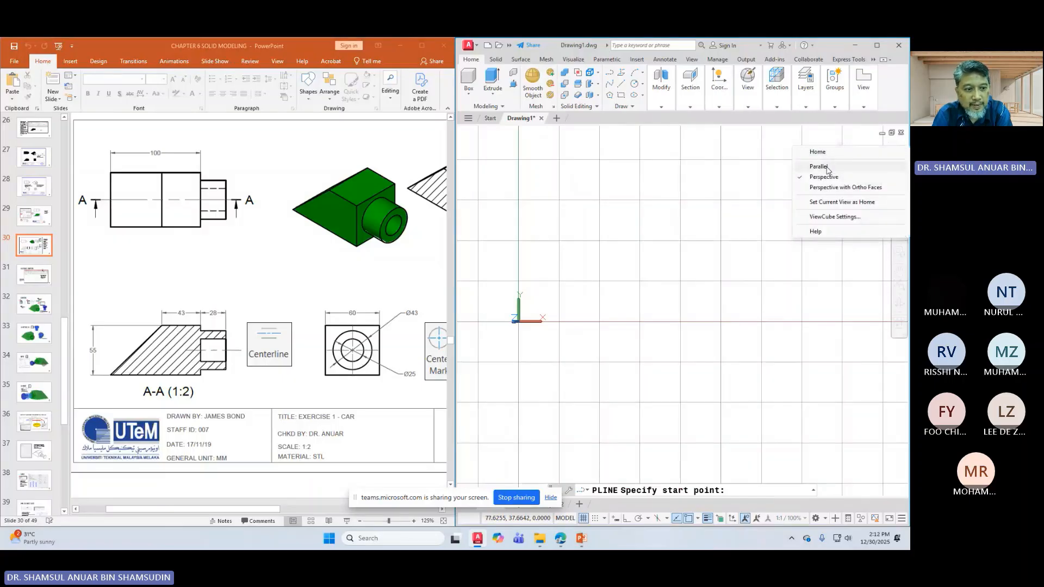
click(826, 167)
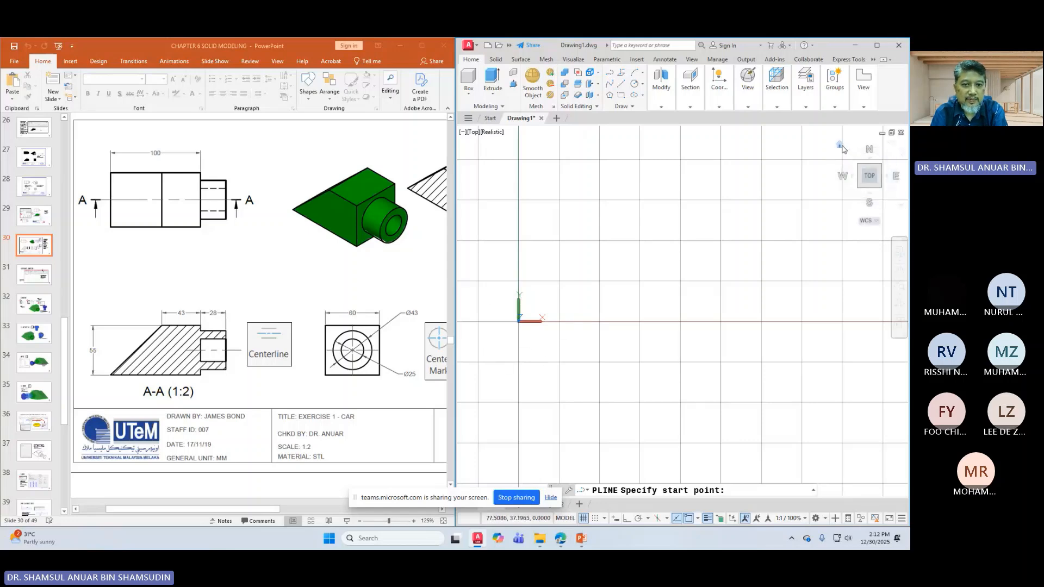
right_click(840, 148)
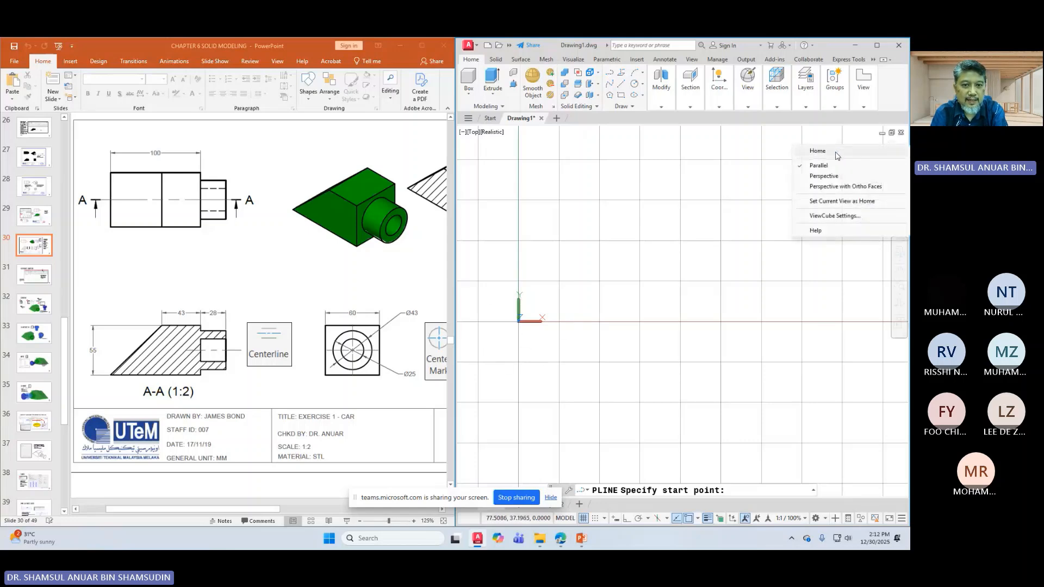
click(824, 178)
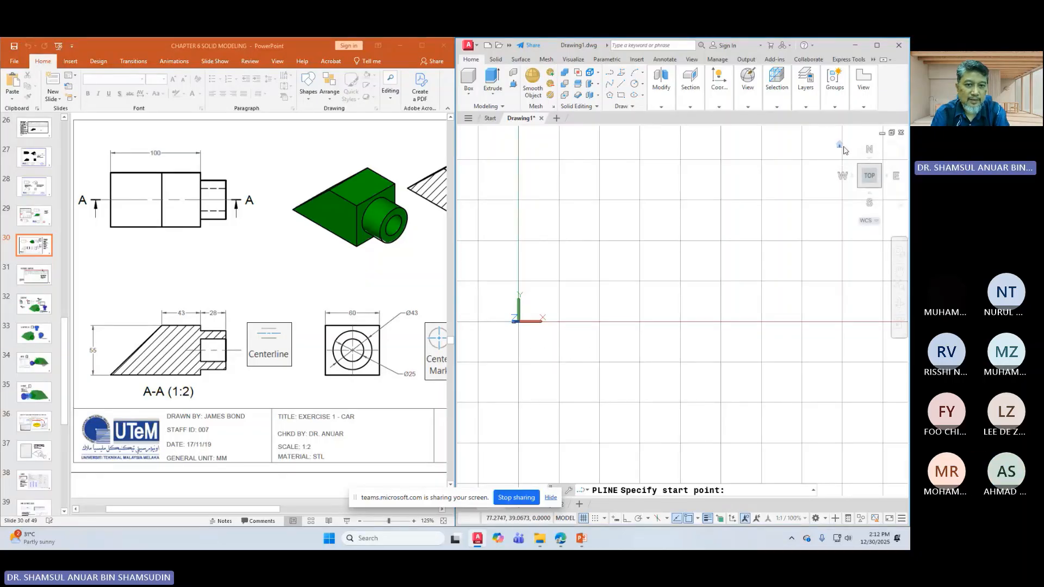
right_click(840, 147)
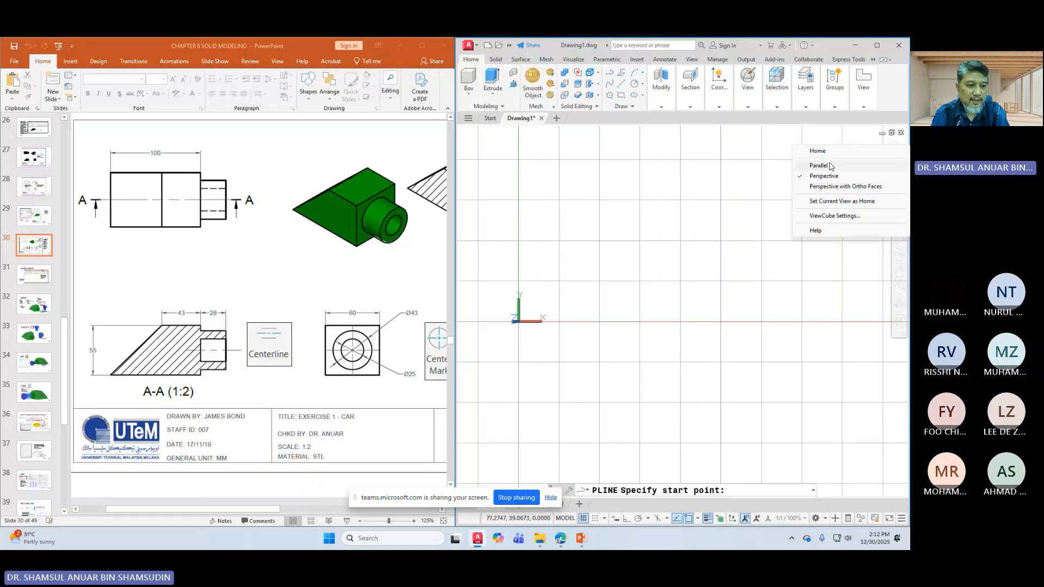
click(830, 166)
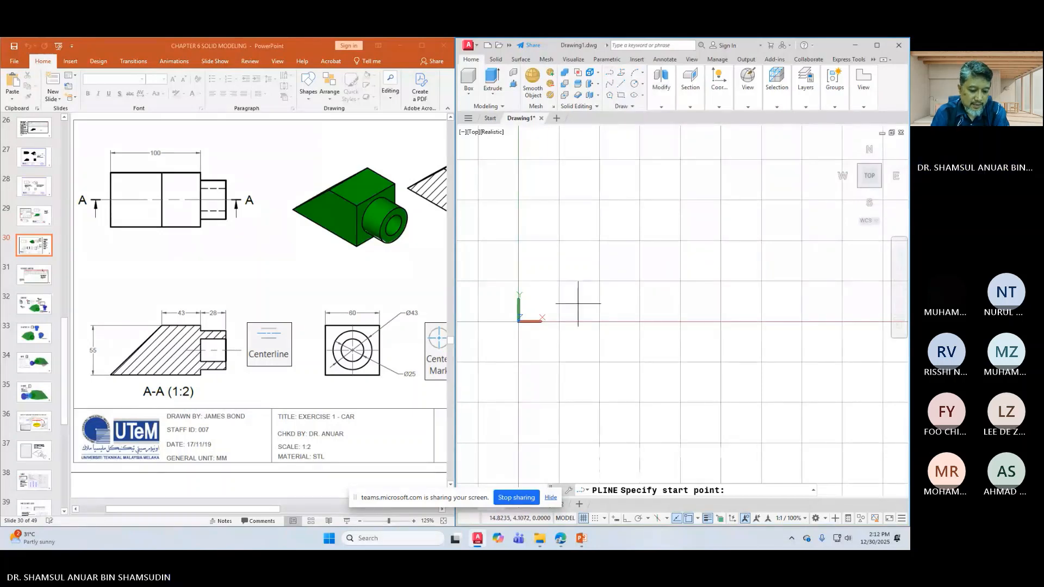
Step: Start the polyline at 0,0, turning on polar tracking and hiding the grid
text(0)
text(,)
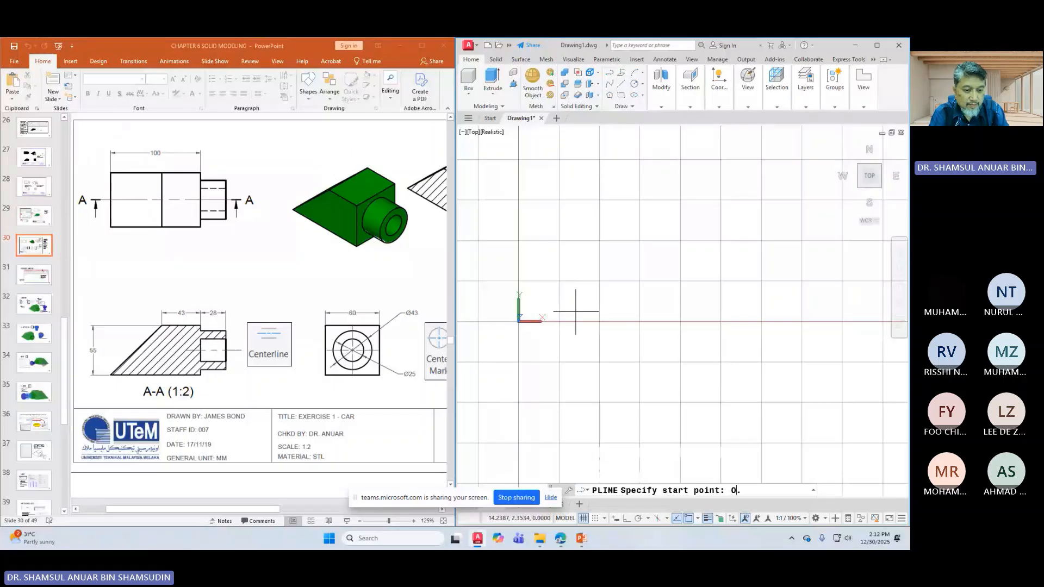
text(0)
key(Return)
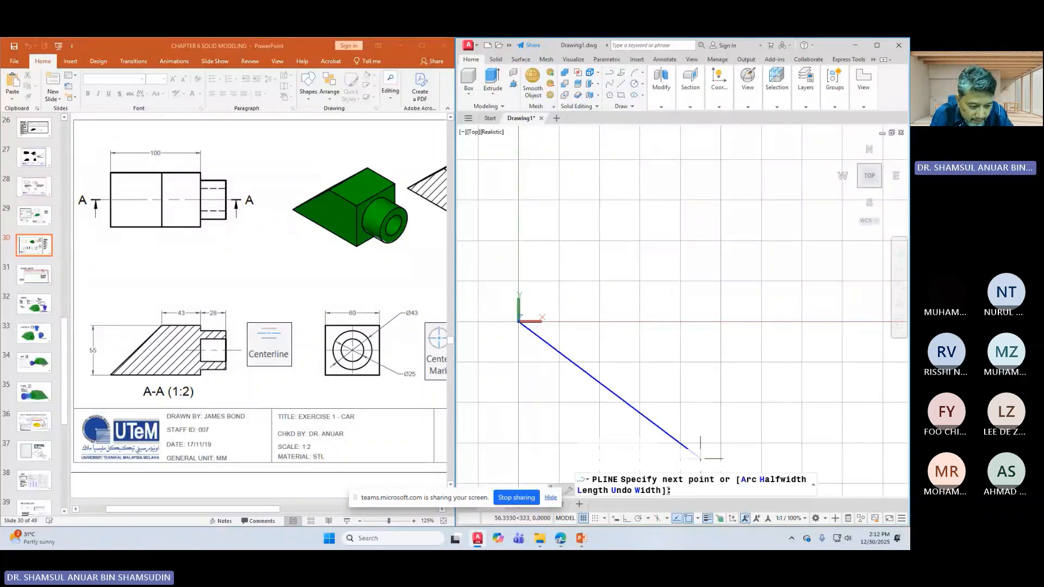
click(649, 519)
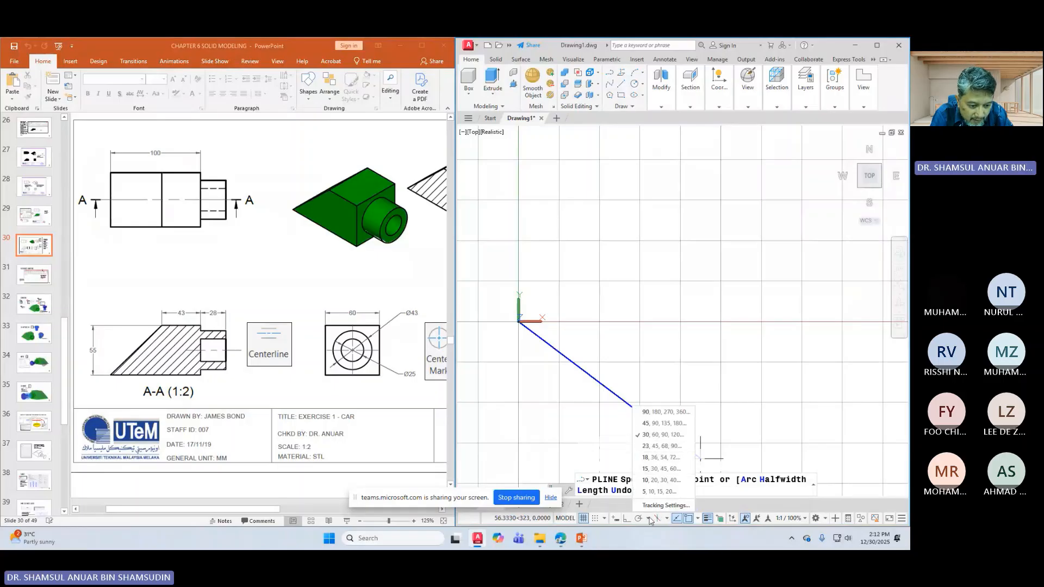
click(650, 519)
click(638, 519)
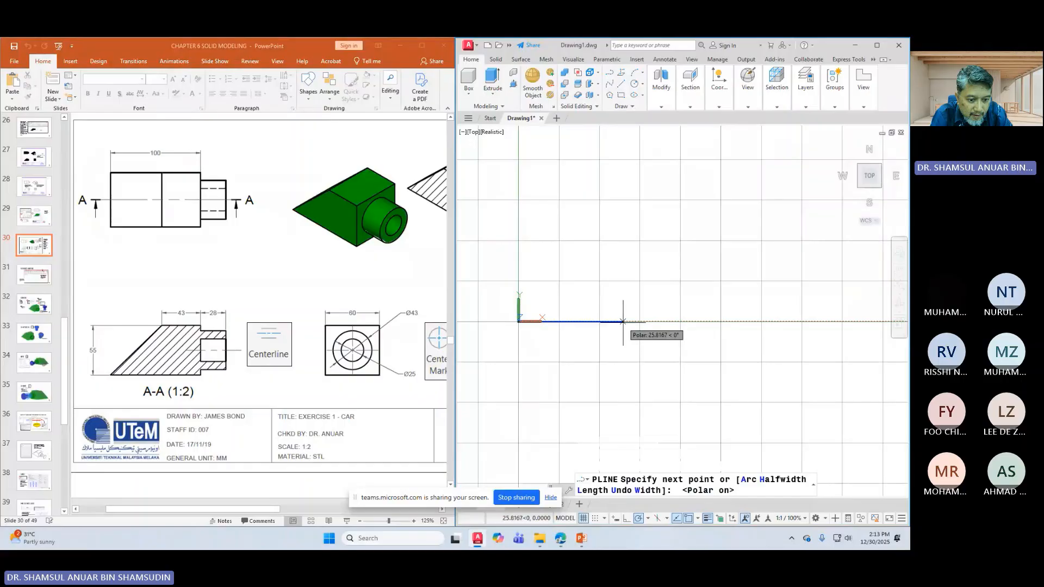
click(584, 518)
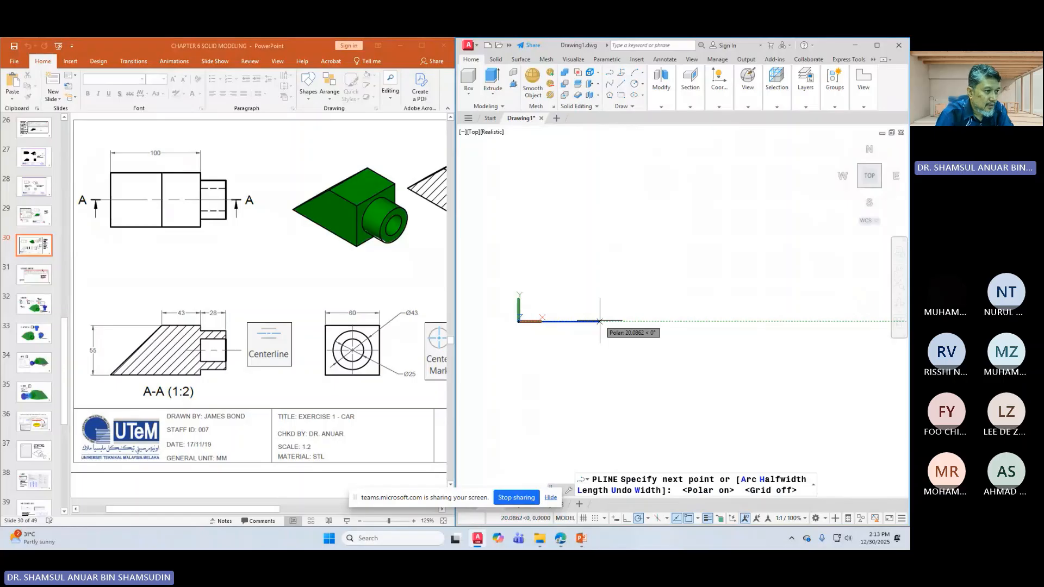
Step: Draw the 100-unit base, vertical right side and top corner, then close the outline back to the origin
text(10)
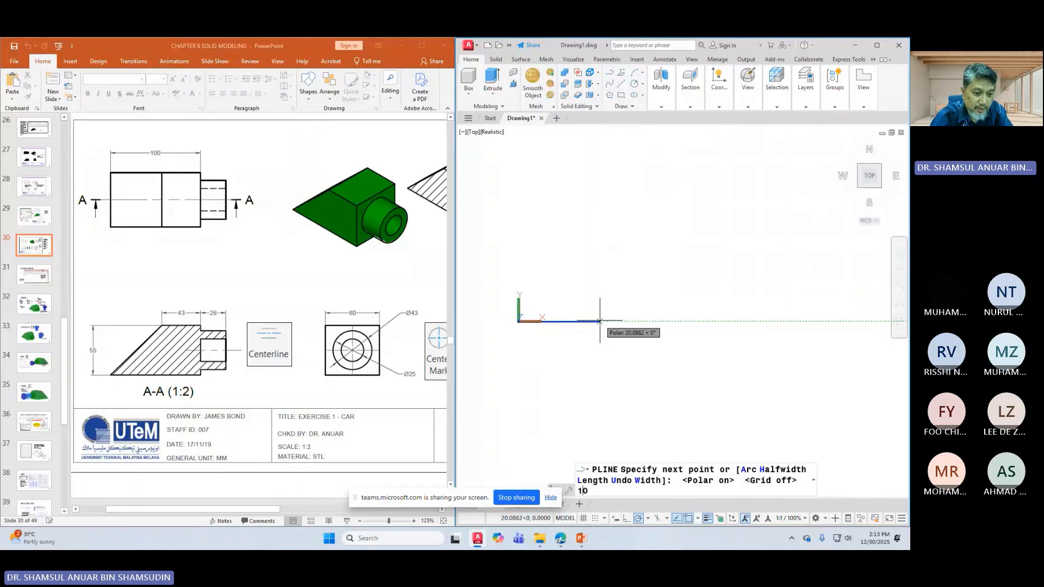
text(0)
key(Return)
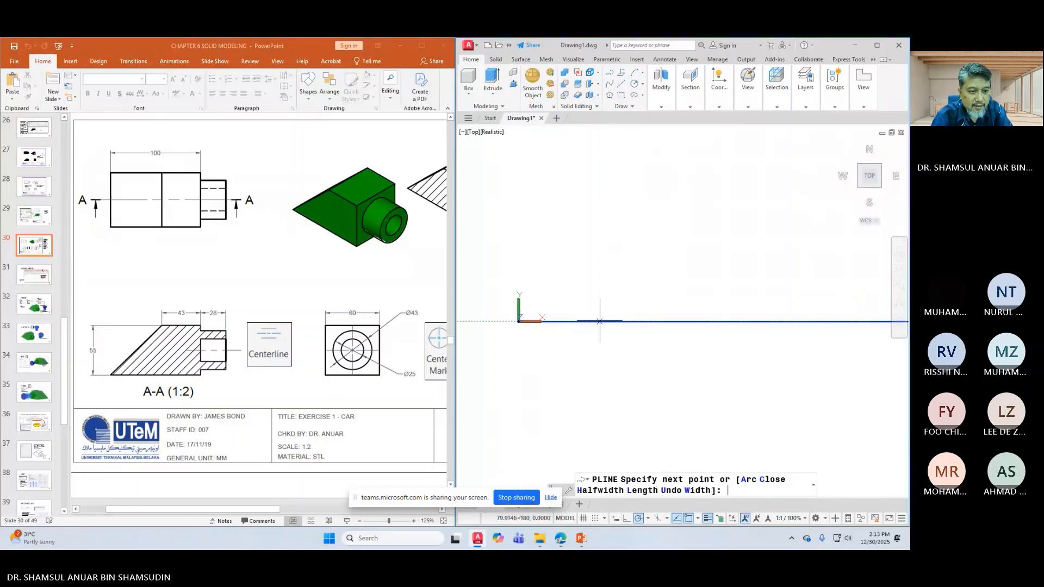
scroll(599, 321, down, 3)
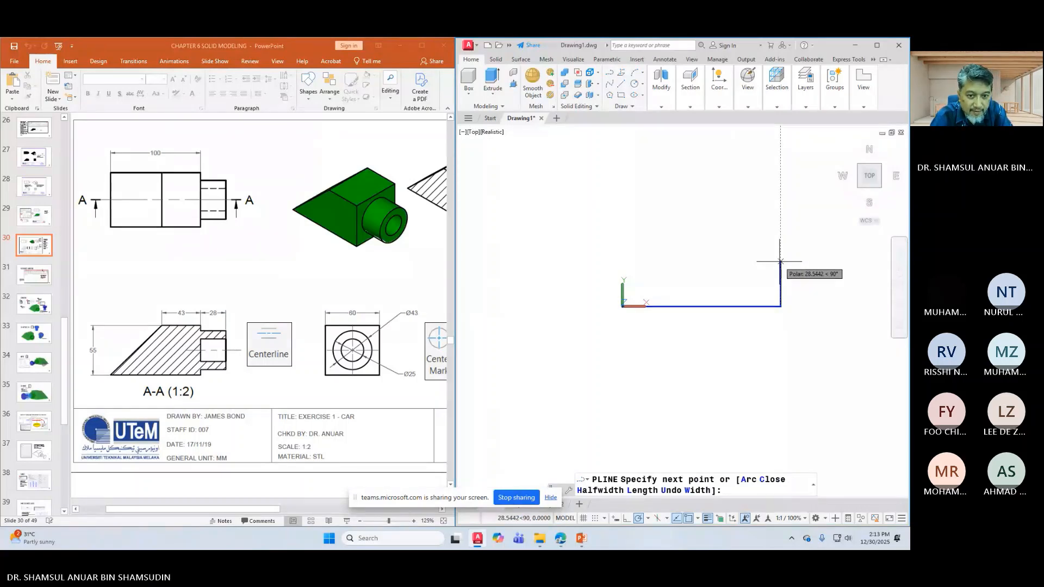
click(781, 219)
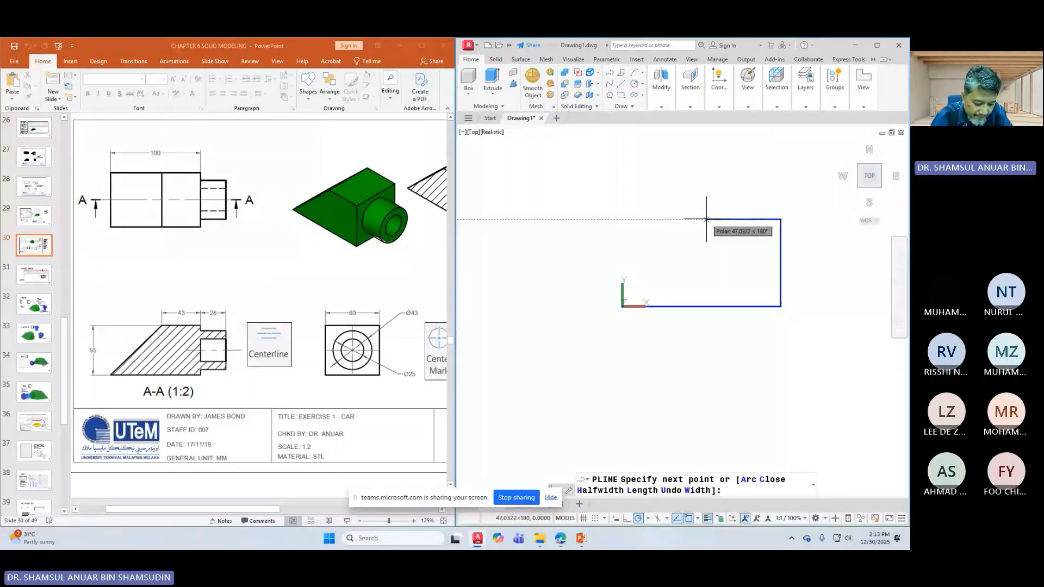
click(706, 219)
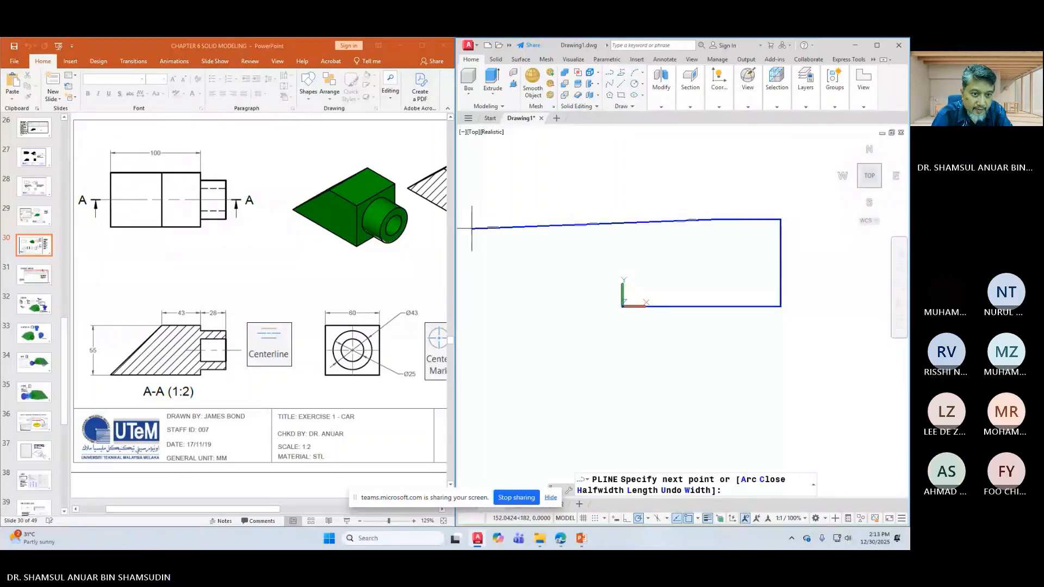
right_click(619, 228)
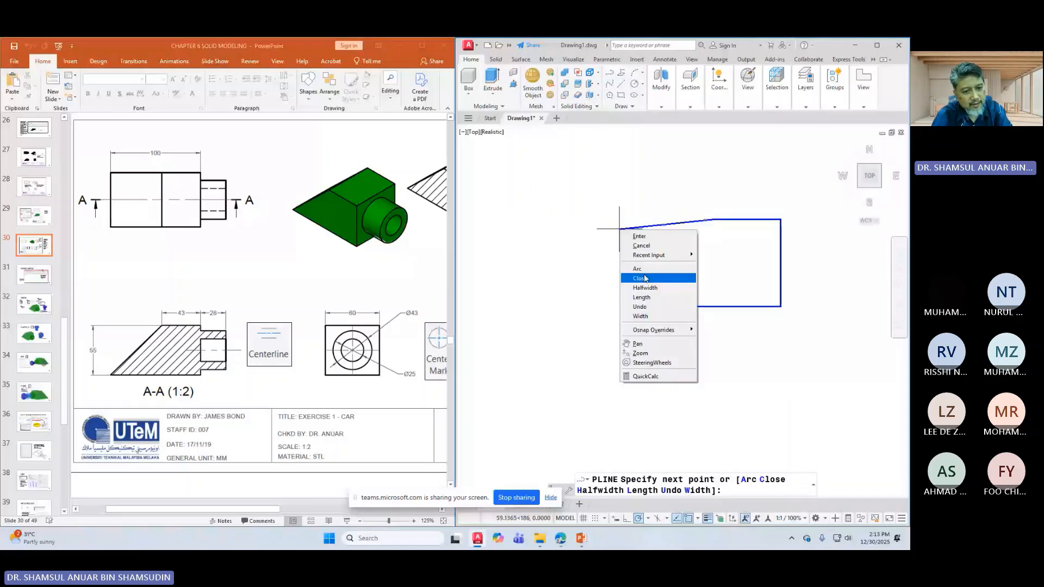
click(644, 278)
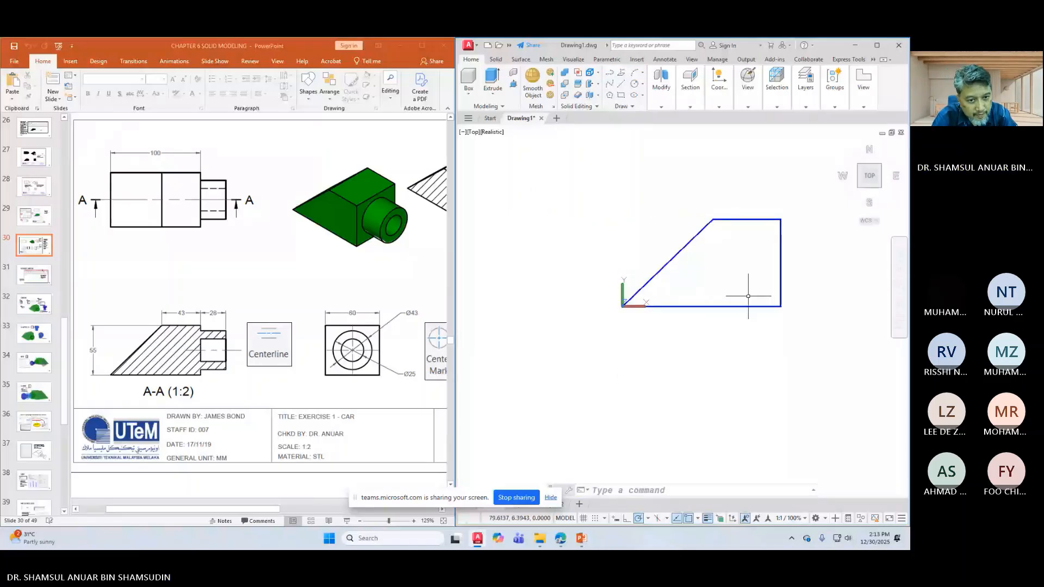
scroll(748, 302, down, 2)
drag(788, 256, 668, 264)
Step: Orbit into a tilted 3D view and delete the trapezoid polyline with a crossing selection
key(Escape)
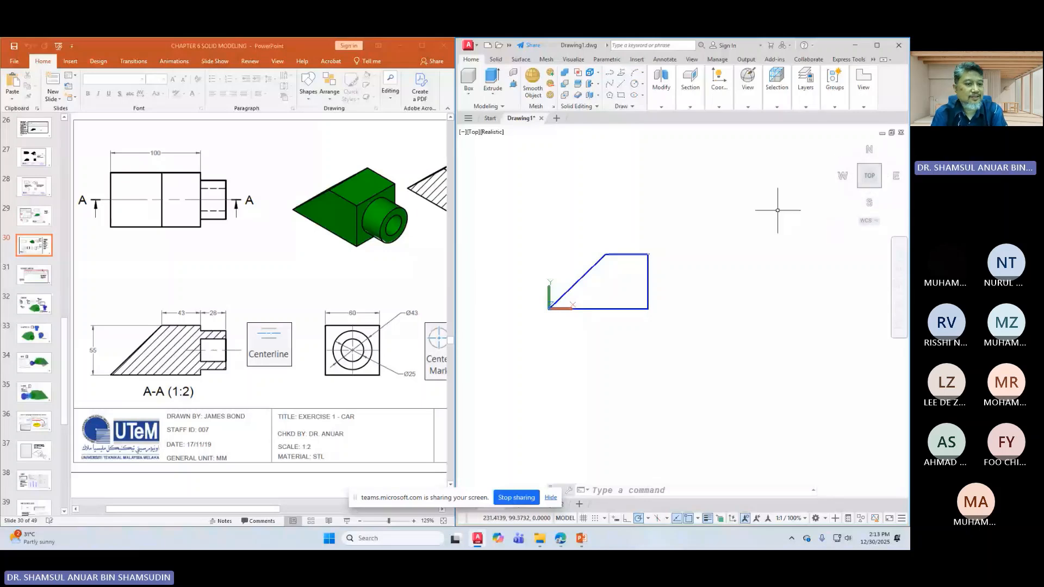
shift+middle_drag(776, 207, 705, 329)
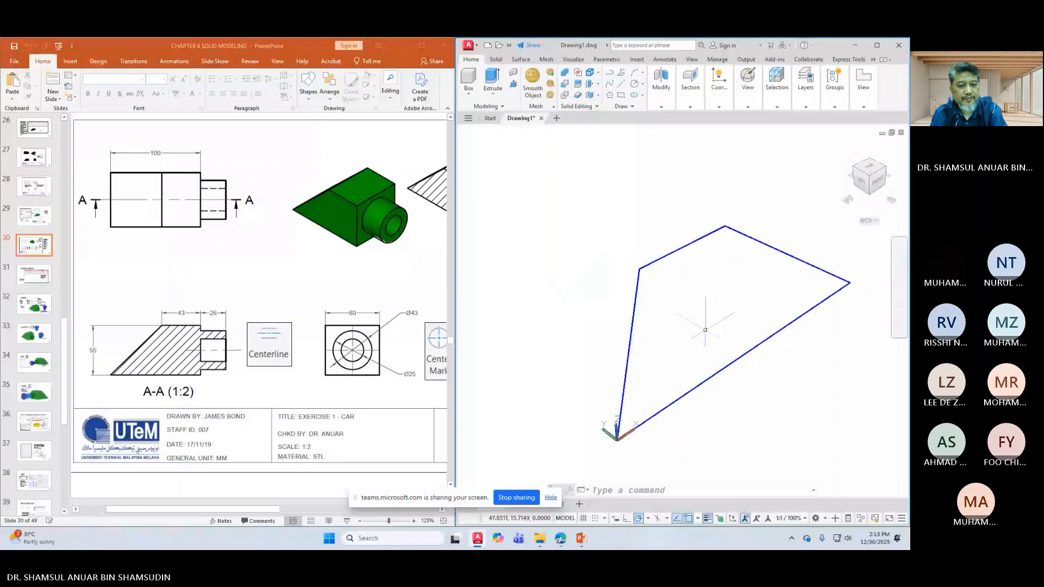
scroll(705, 329, down, 3)
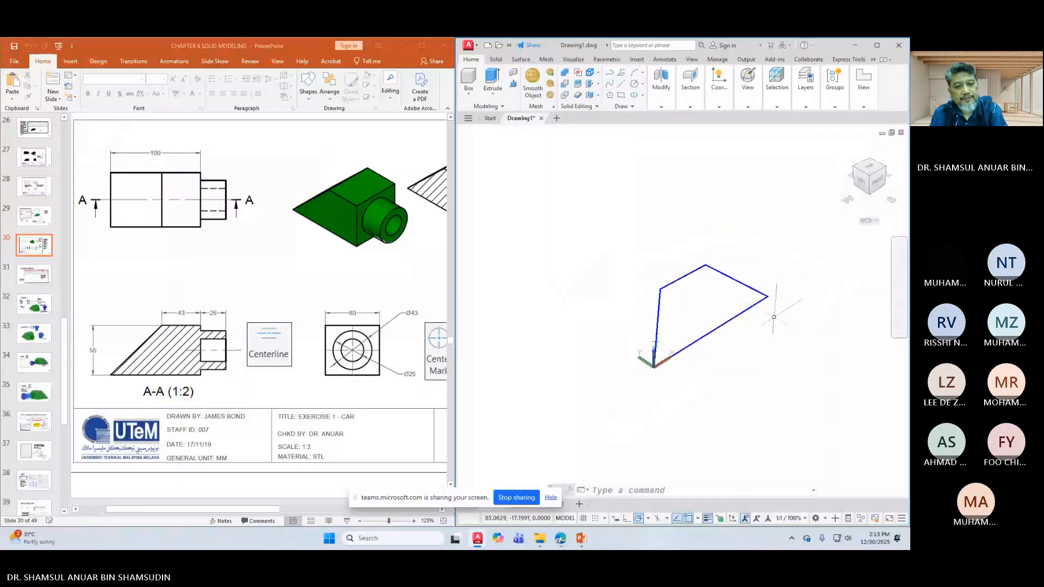
click(767, 250)
click(619, 366)
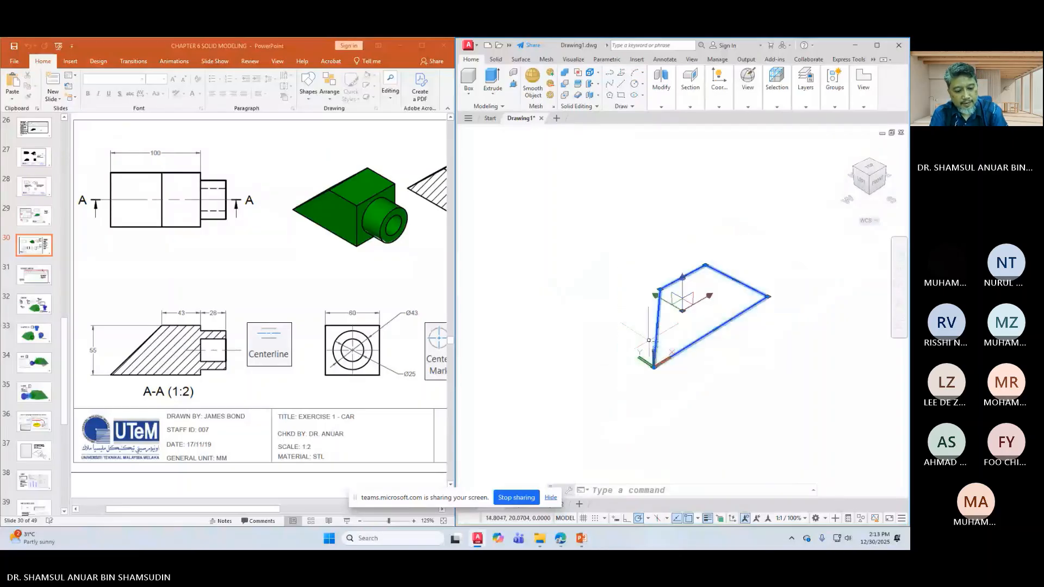
key(Delete)
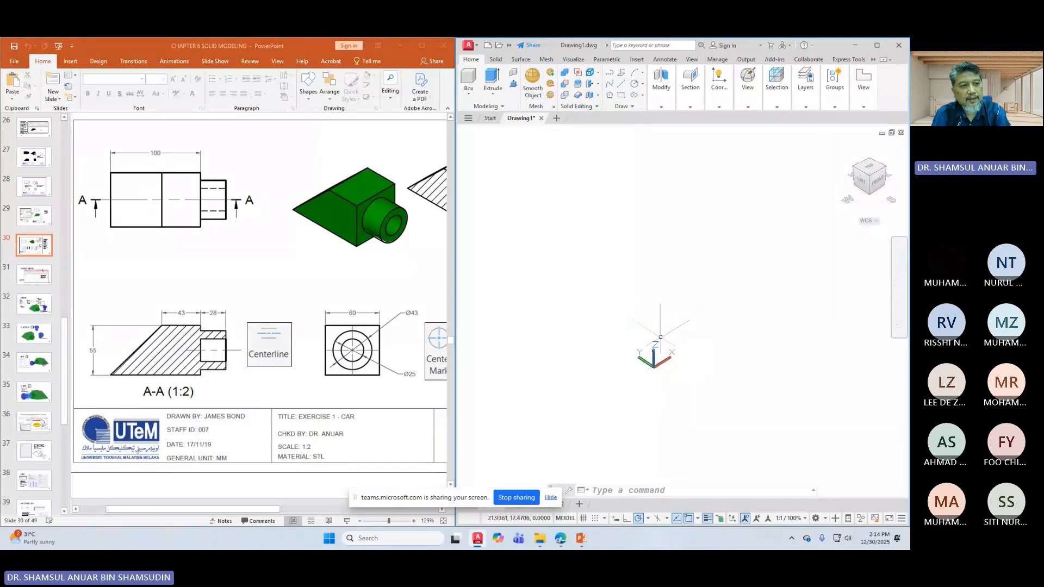
Step: Draw a polyline from 0,0 with sides of 100, 55 and 43, then close it
click(611, 76)
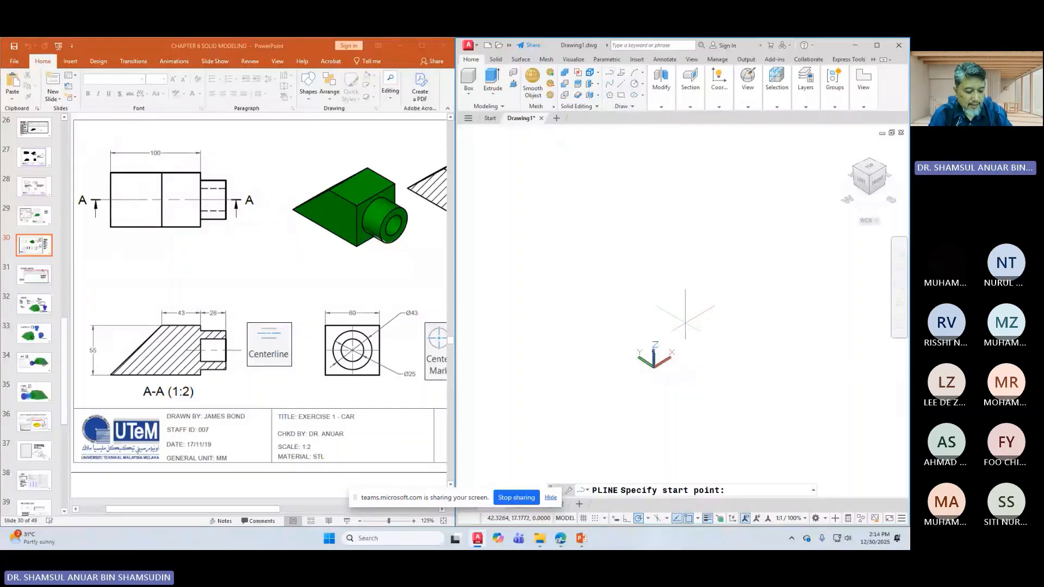
text(0,)
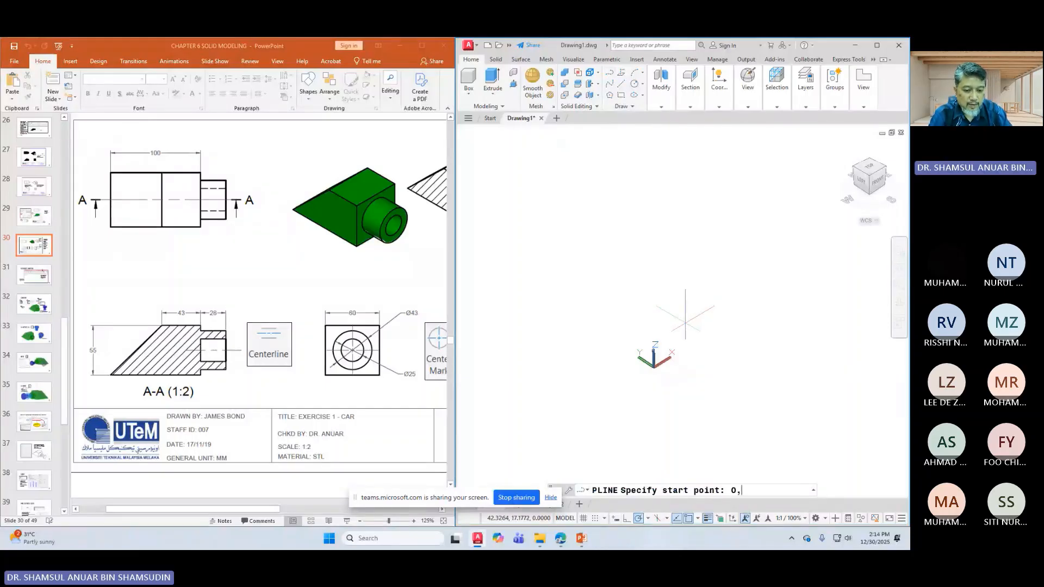
text(0)
key(Return)
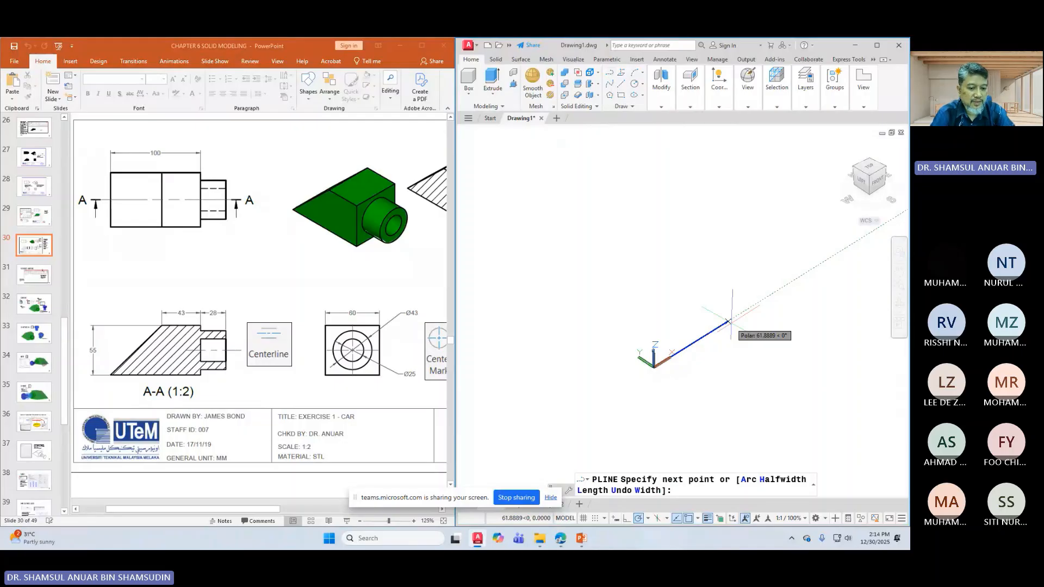
text(1)
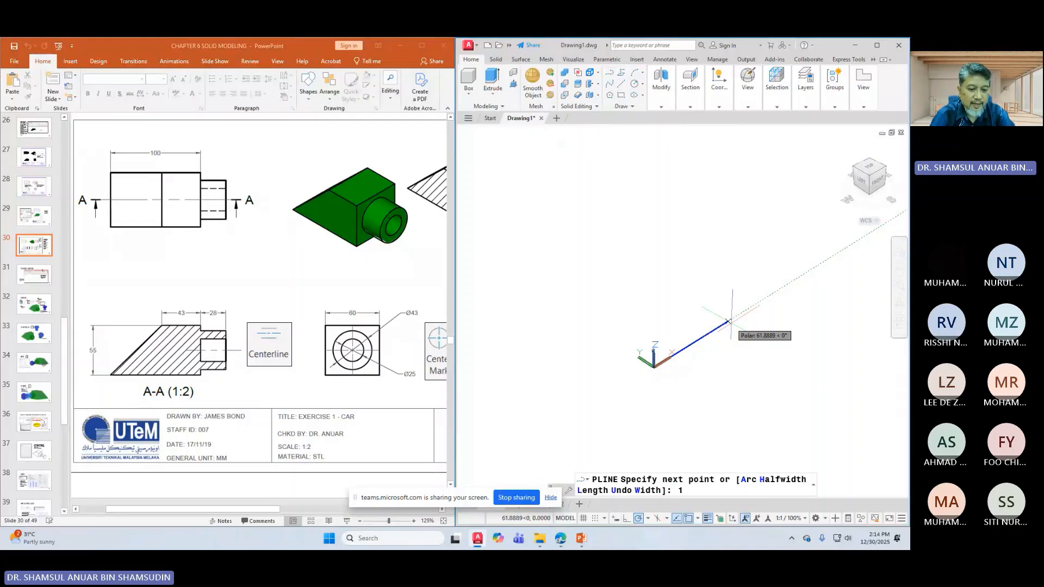
text(00)
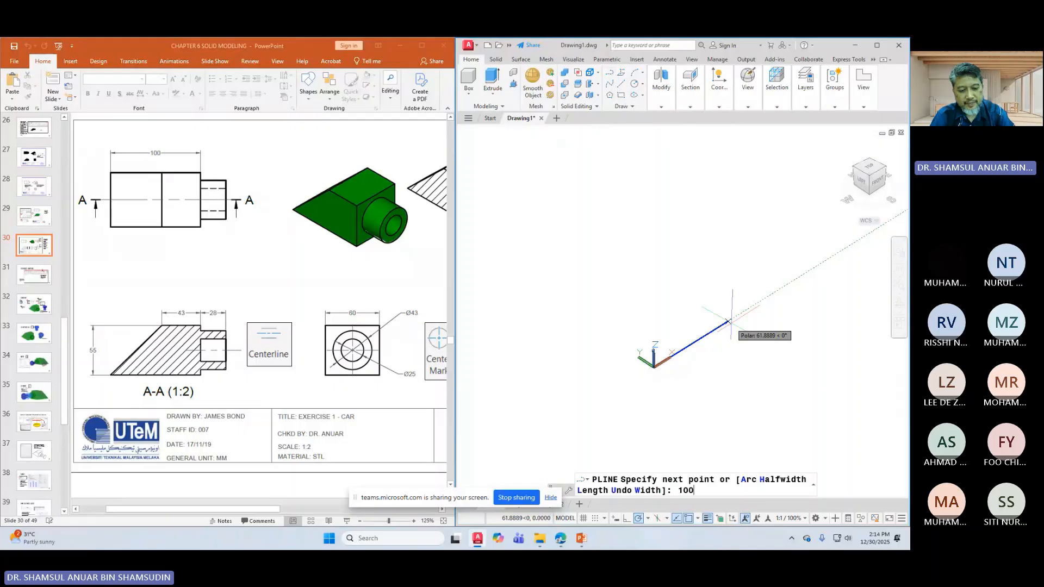
key(Return)
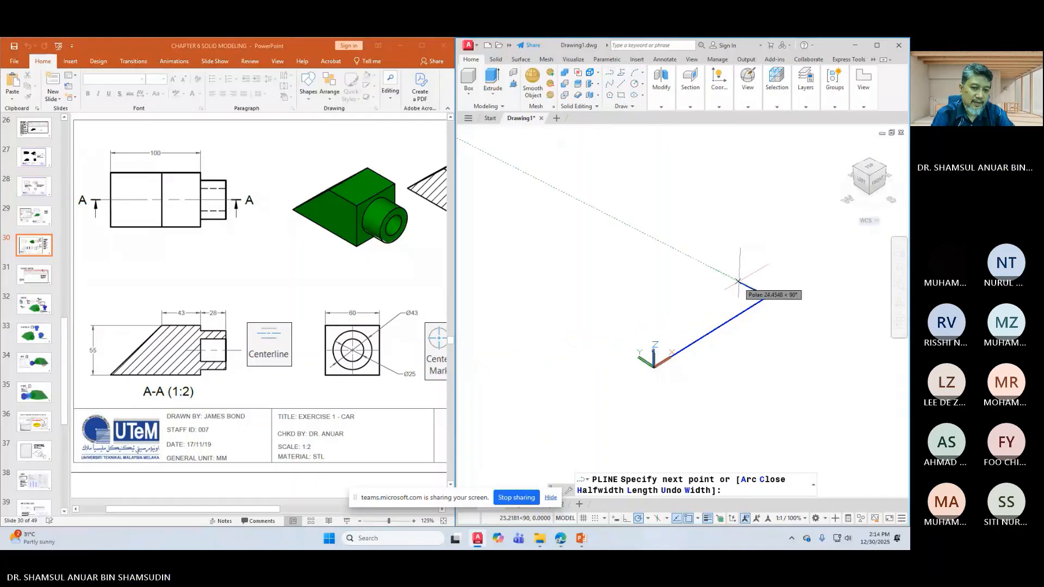
text(55)
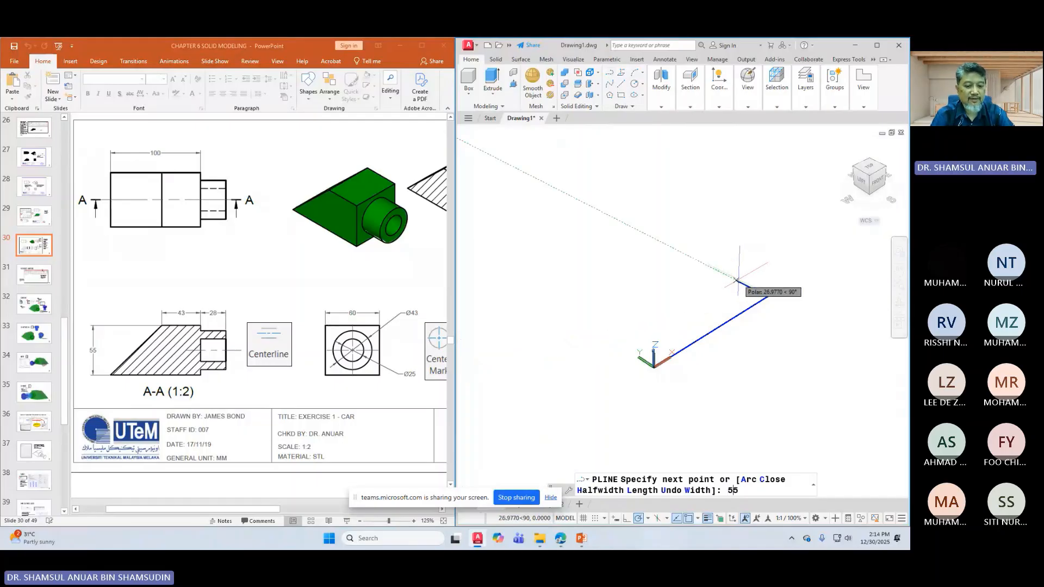
key(Return)
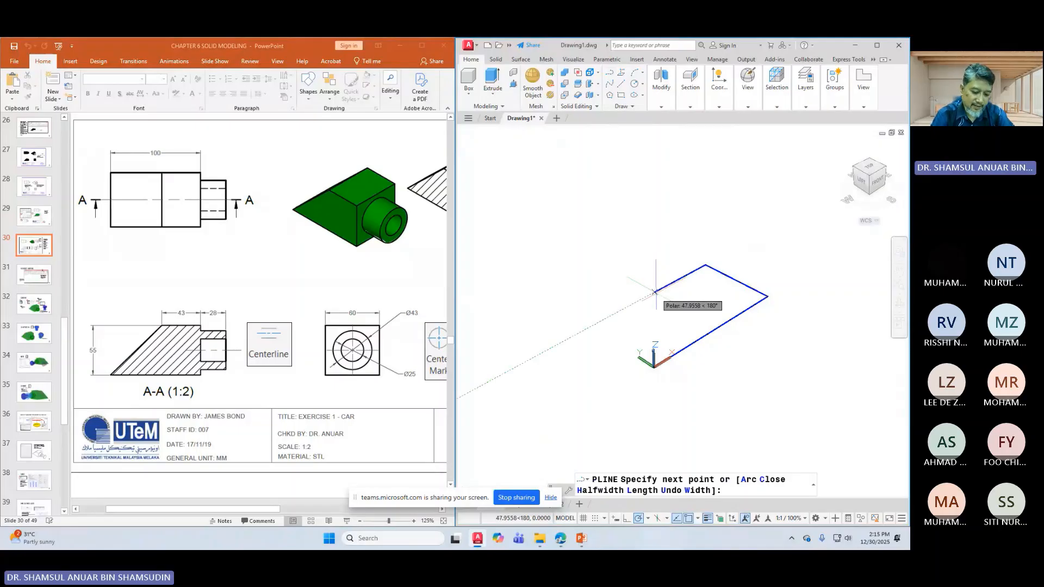
text(3)
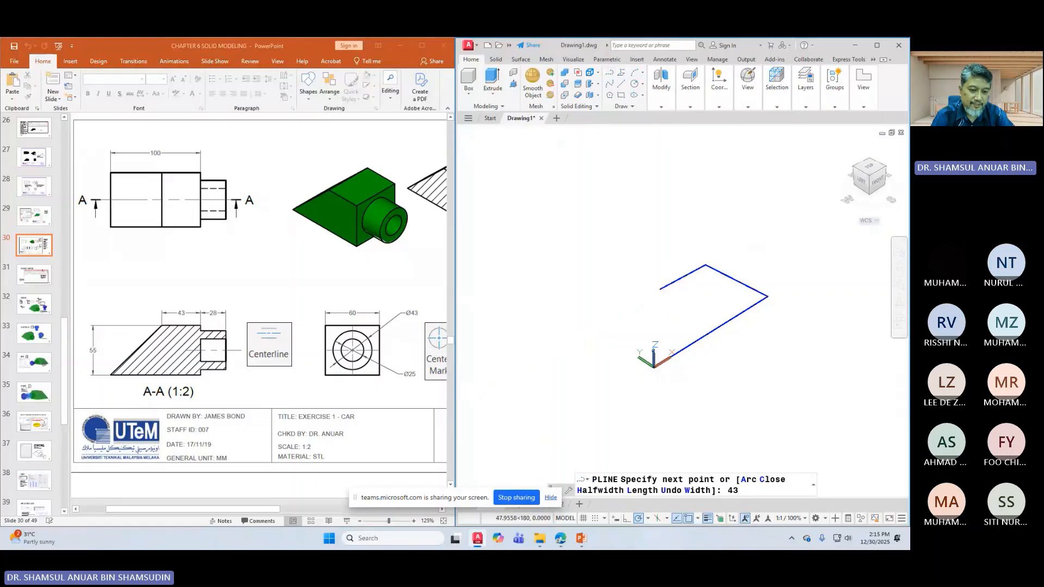
key(Return)
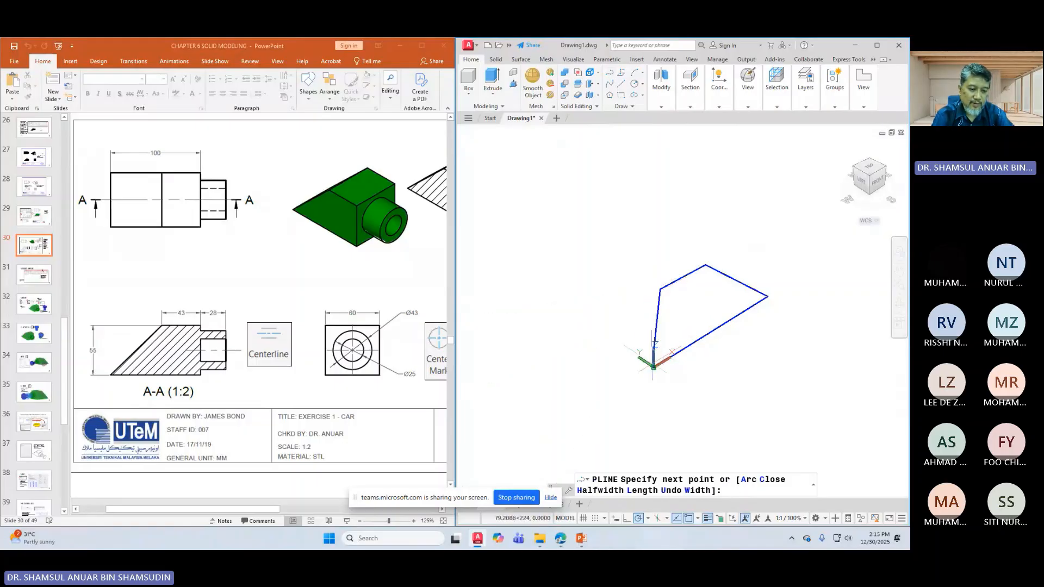
right_click(652, 317)
click(672, 366)
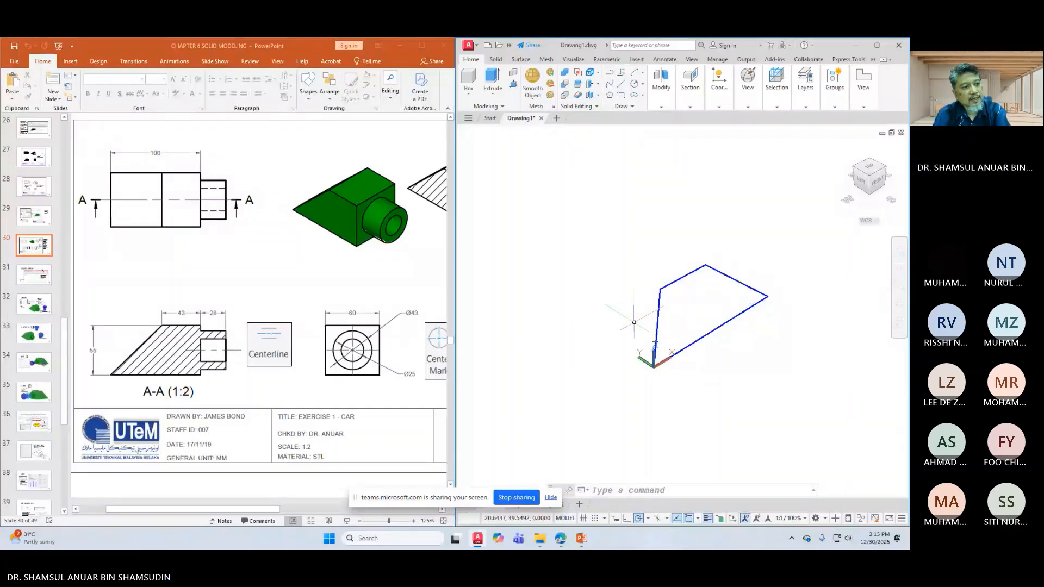
Step: Extrude the trapezoid polyline to a height of 60
click(491, 78)
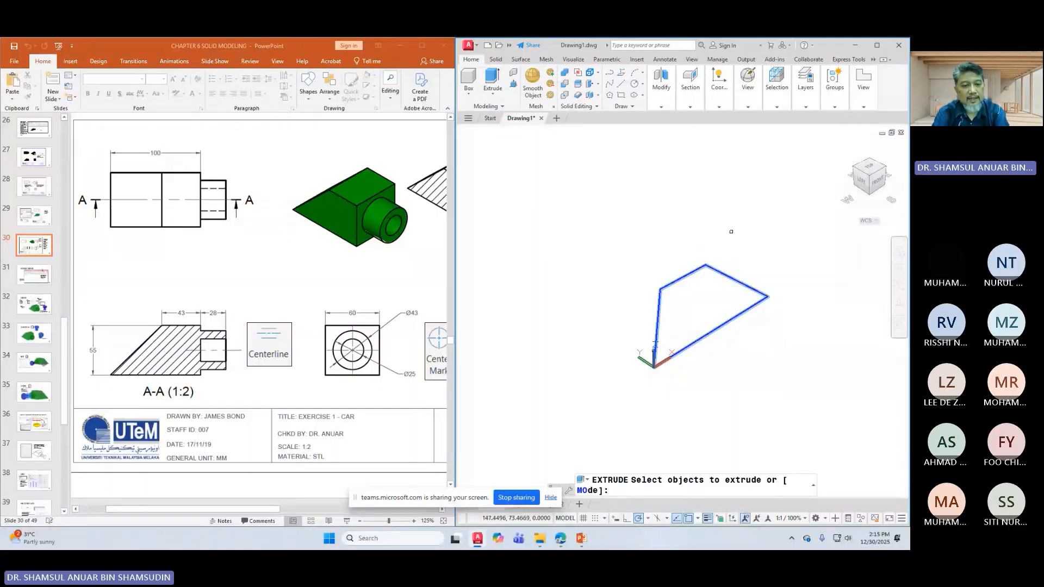
key(Return)
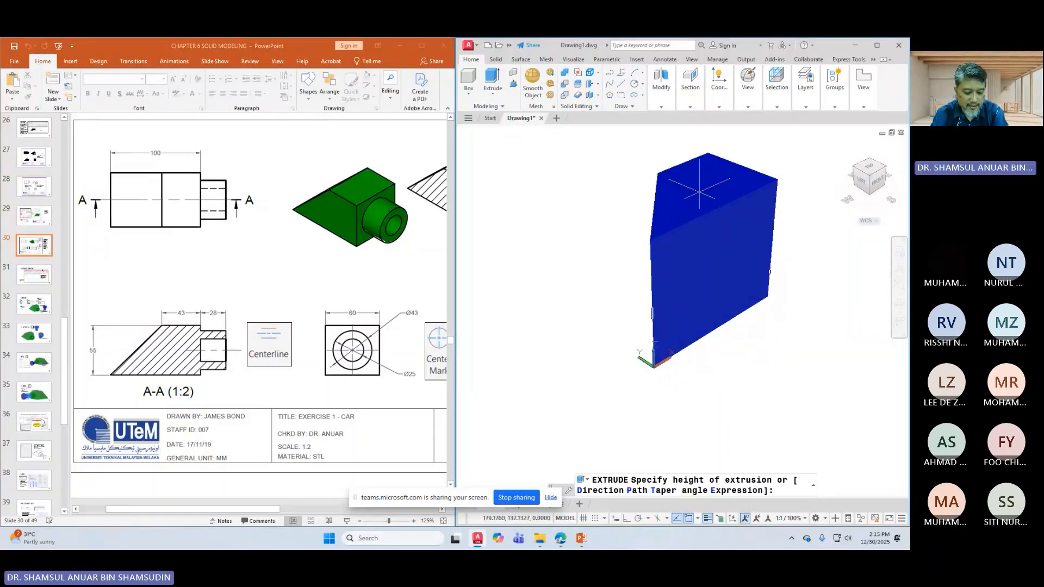
text(60)
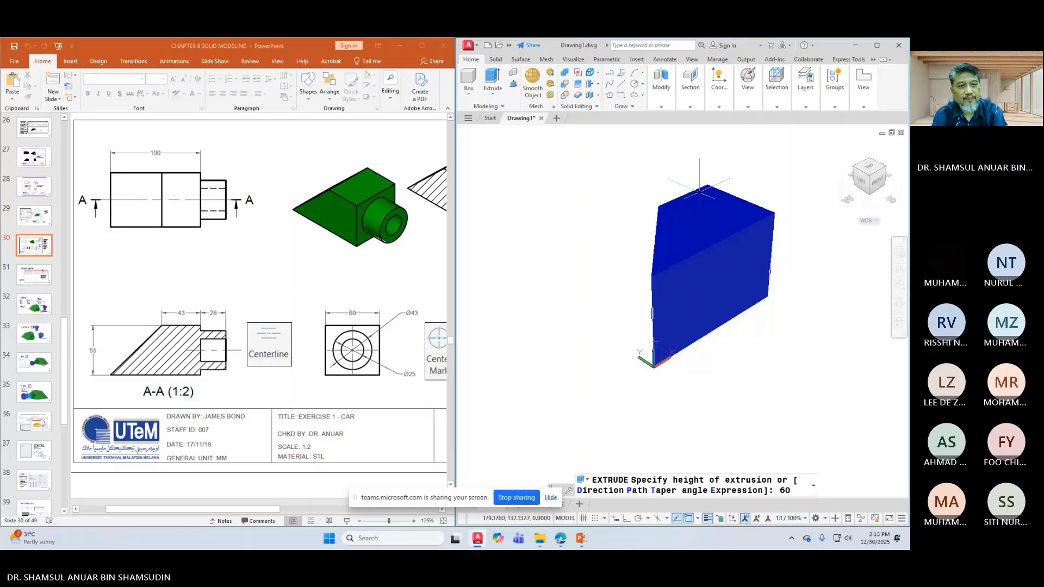
key(Return)
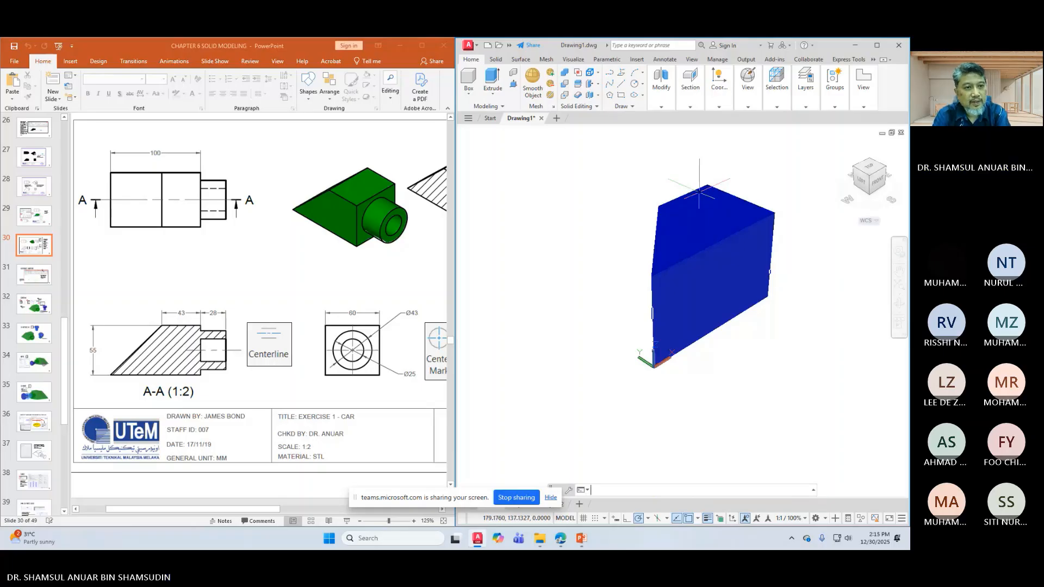
Step: Browse the Home ribbon panels and view tools, then maximise the AutoCAD window
click(832, 106)
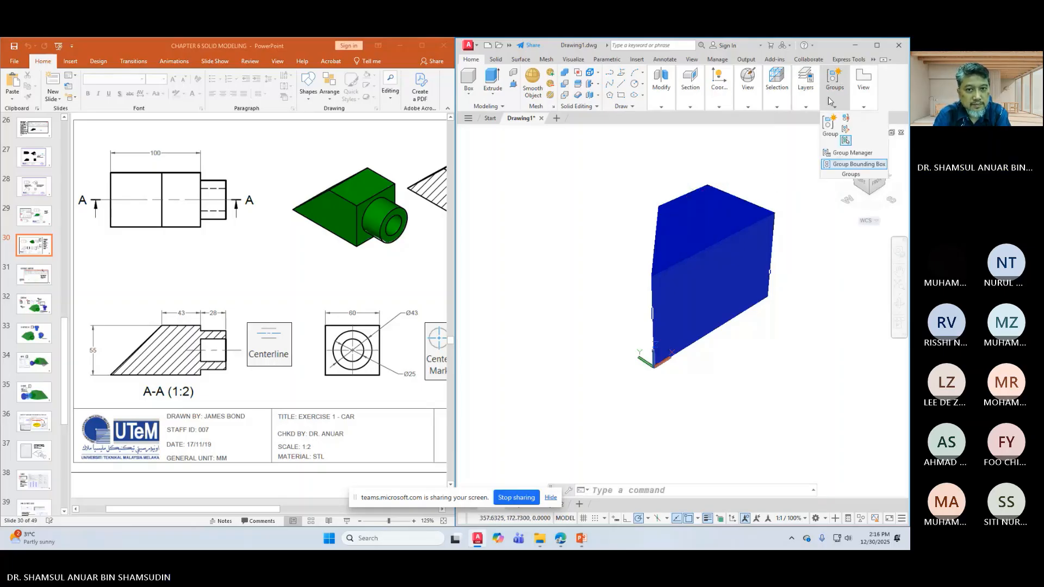
click(864, 106)
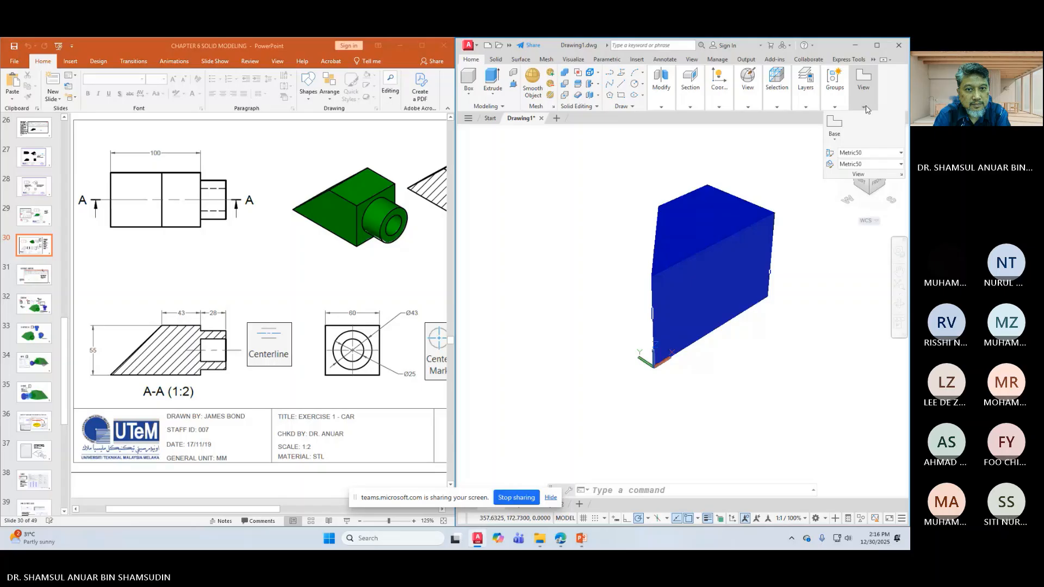
click(782, 103)
click(806, 105)
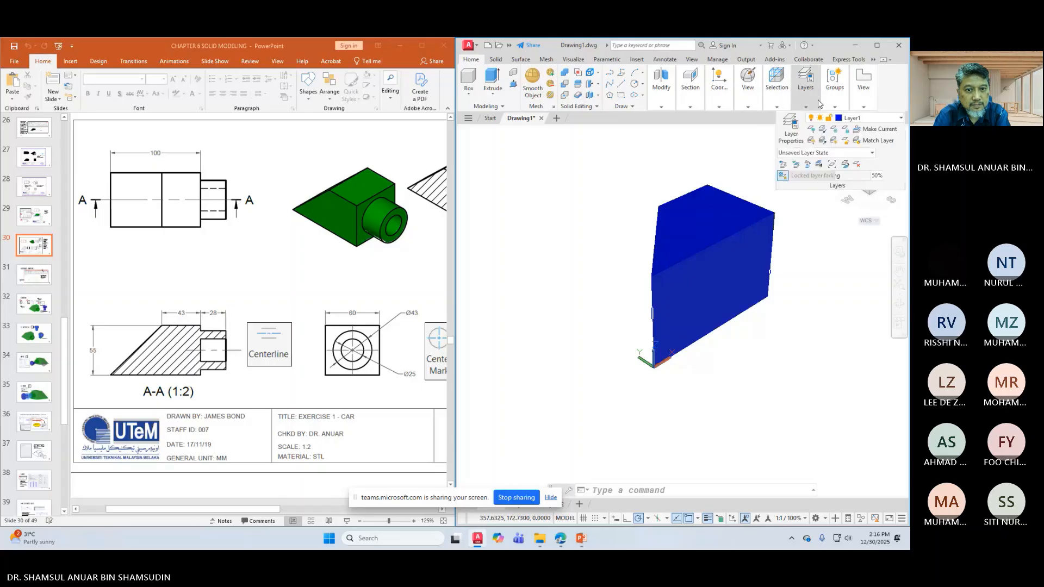
click(664, 105)
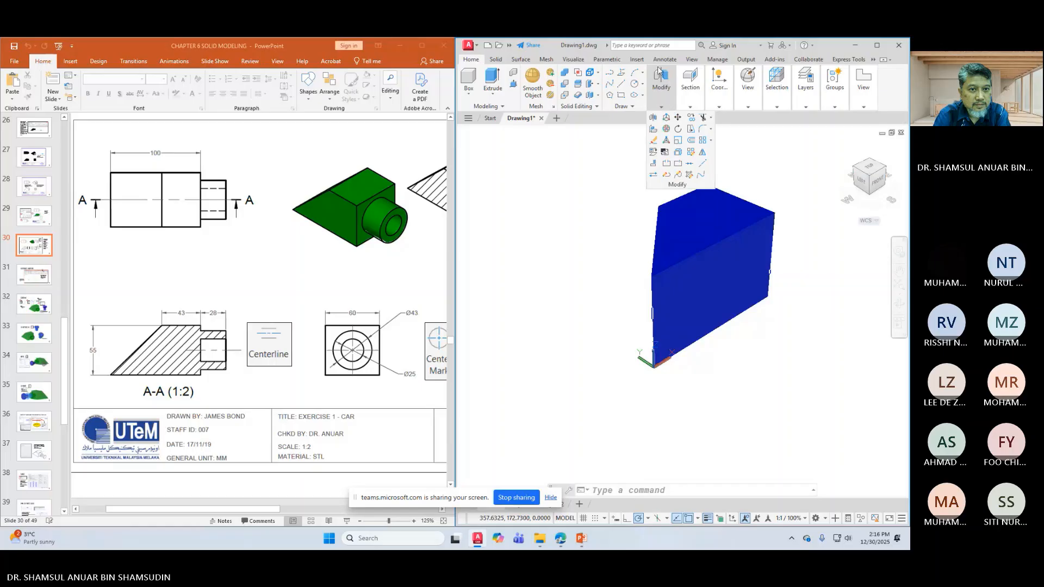
click(691, 60)
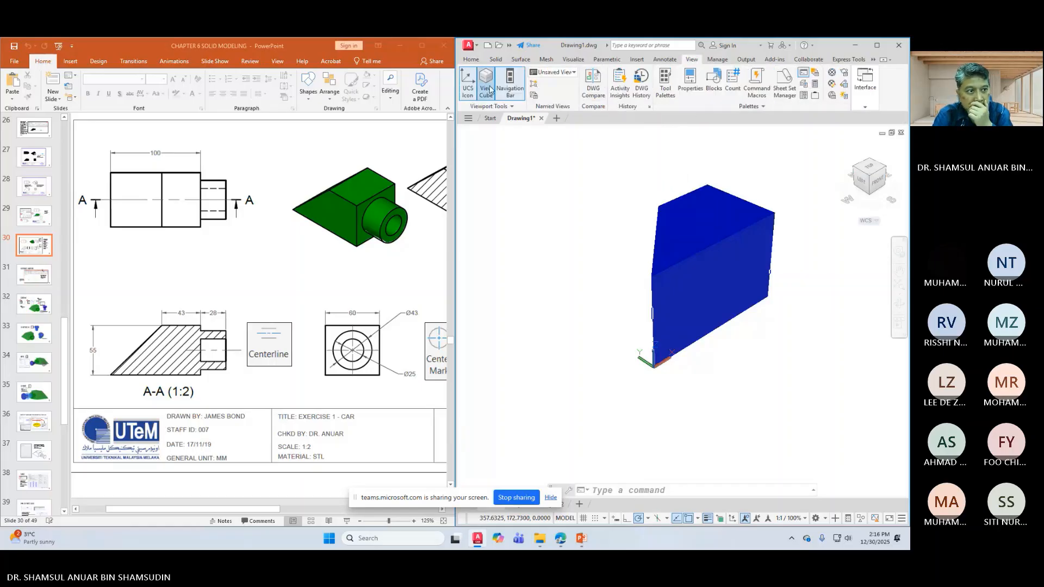
click(876, 48)
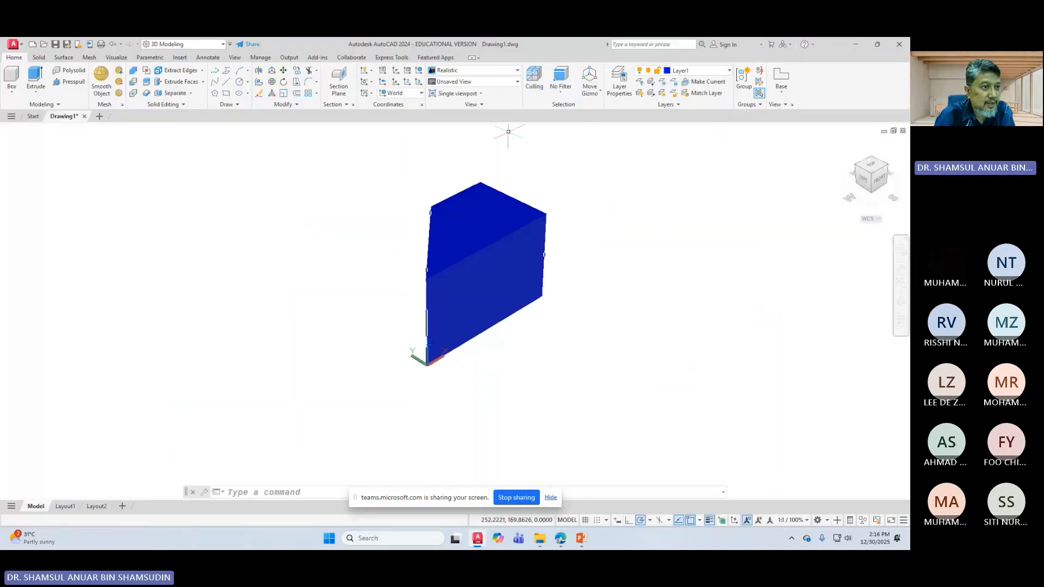
Step: Switch the visual style to X-Ray so the solid's hidden edges show through
click(484, 72)
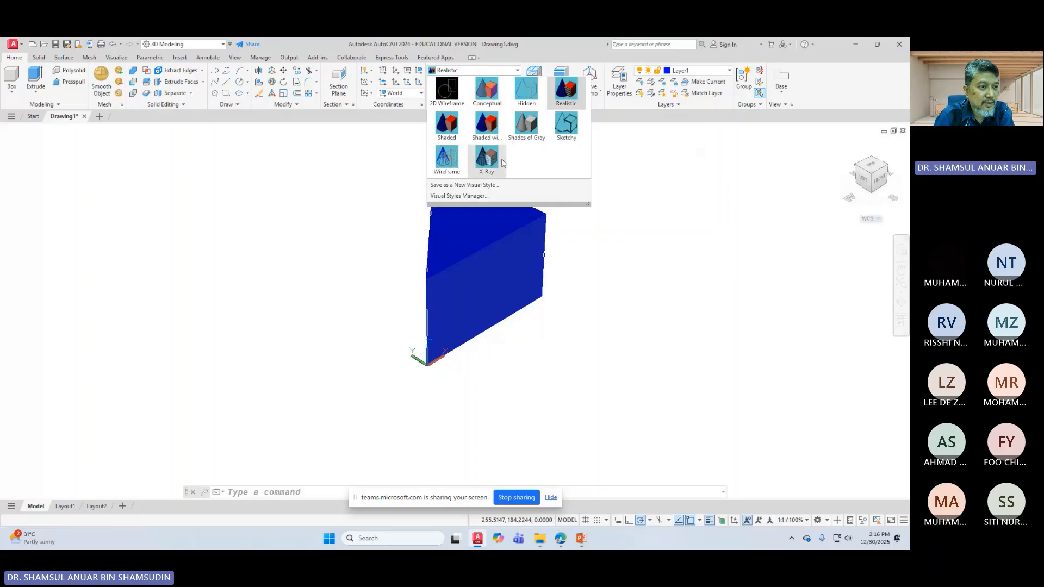
click(494, 162)
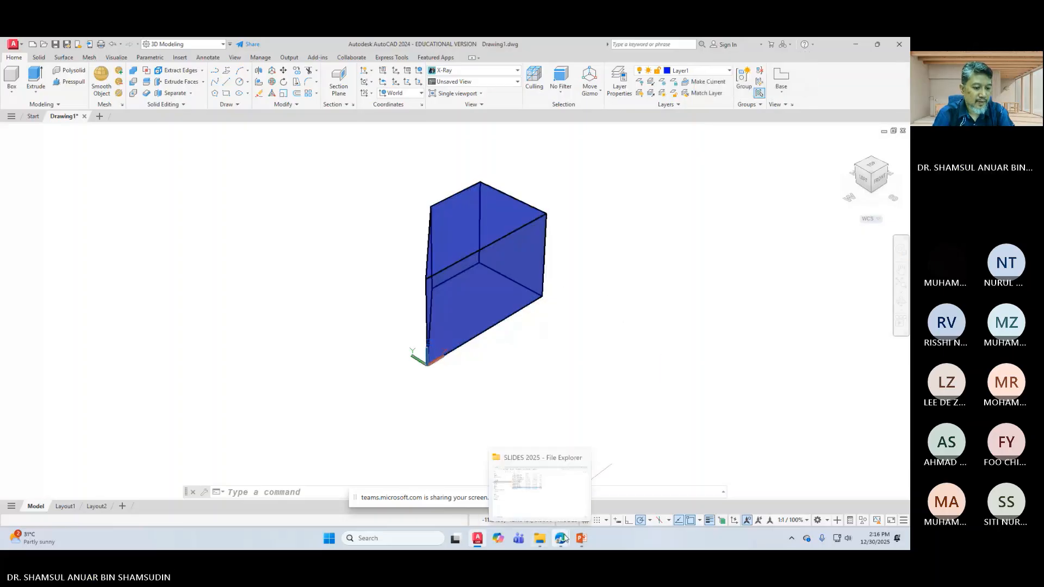
mouse_move(583, 539)
click(582, 487)
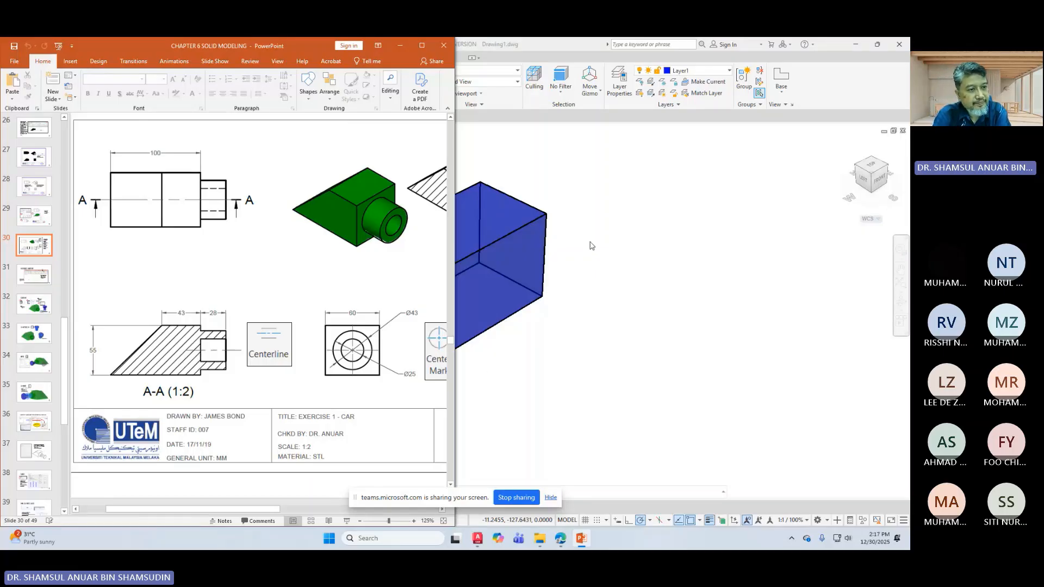
click(623, 241)
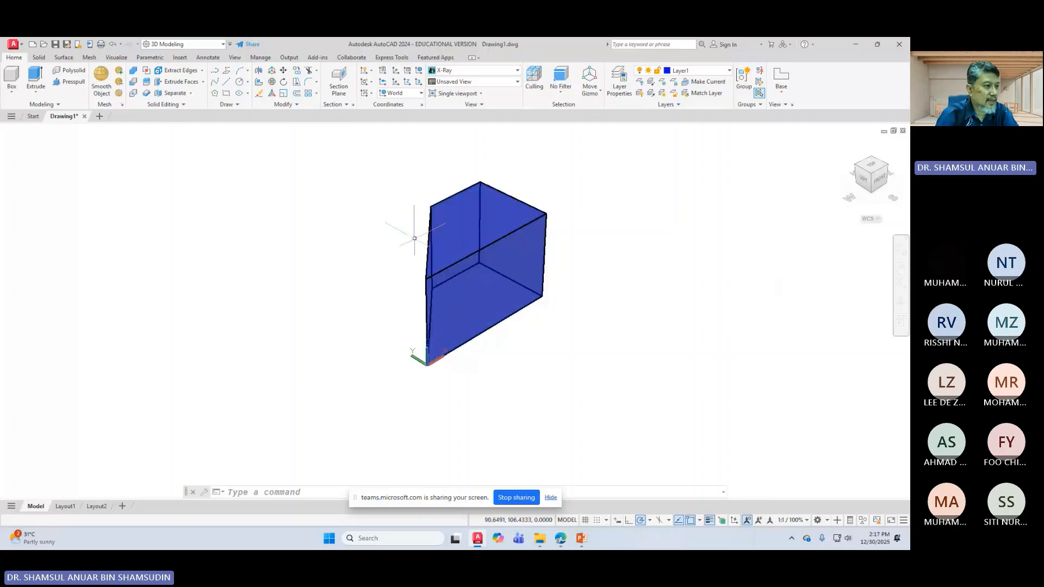
Step: Begin 3DROTATE on the solid, then switch the display to the Wireframe visual style
click(271, 85)
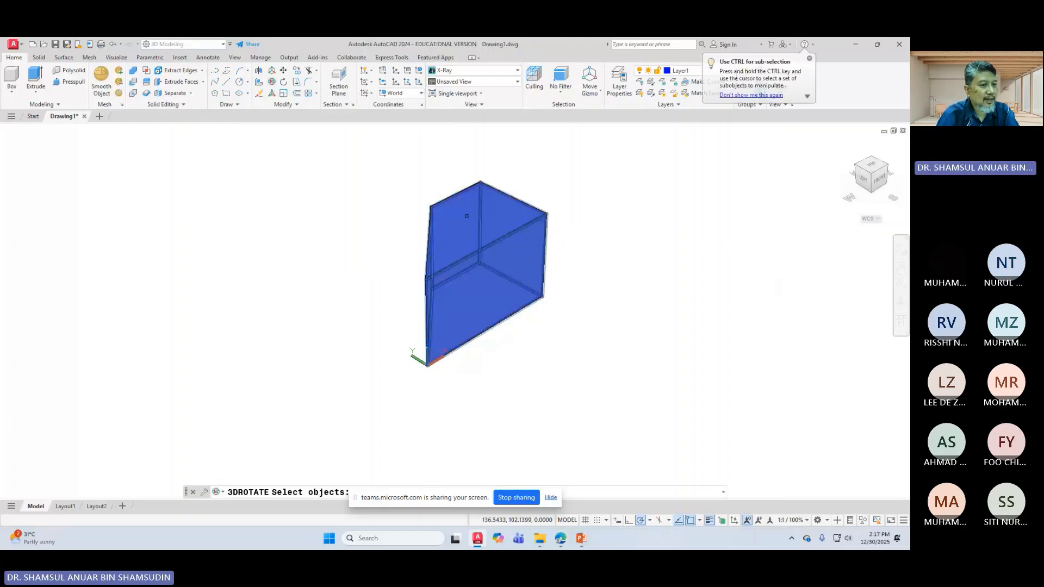
click(462, 217)
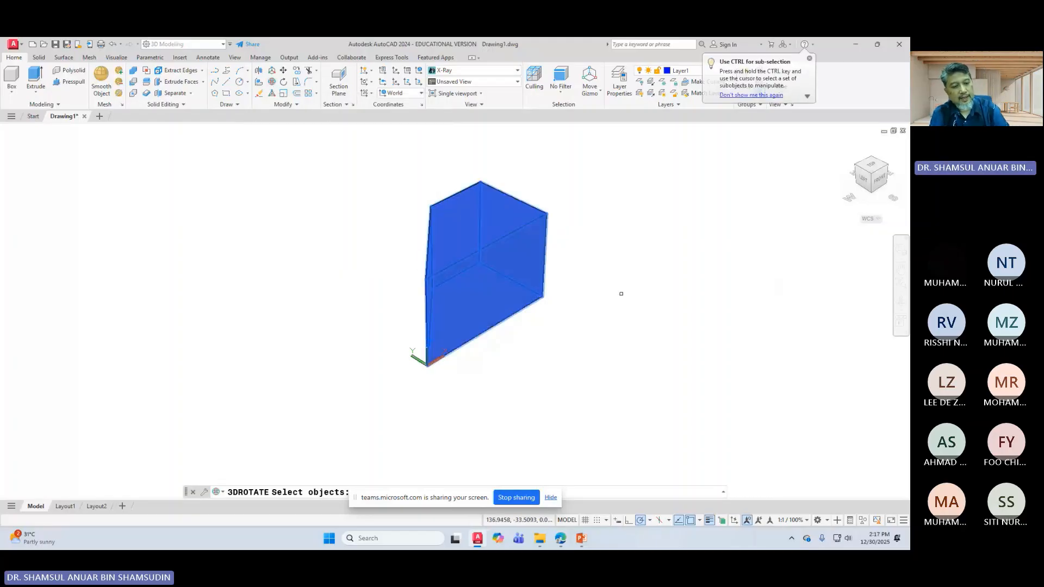
key(Return)
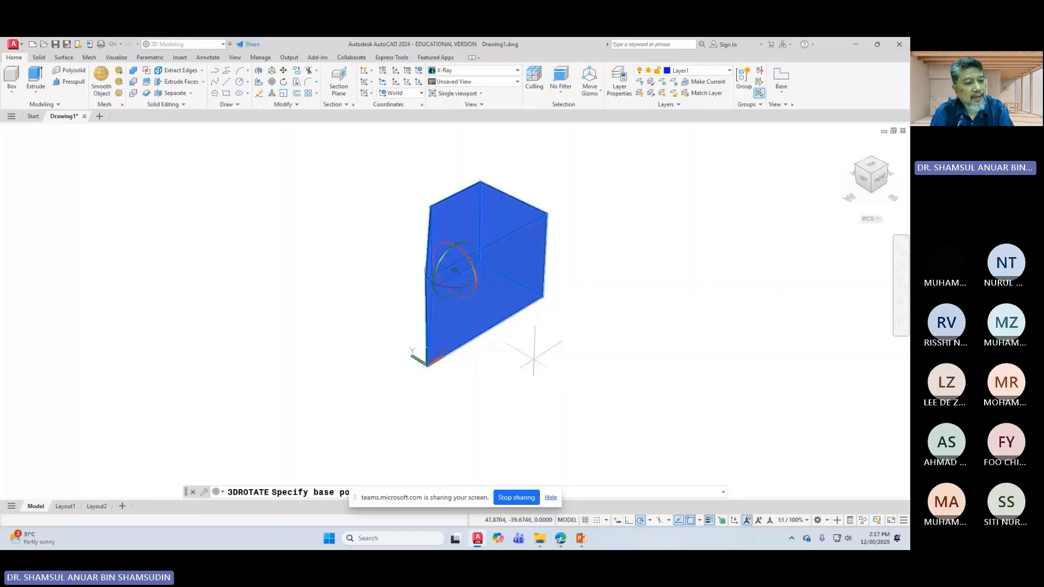
scroll(485, 308, up, 2)
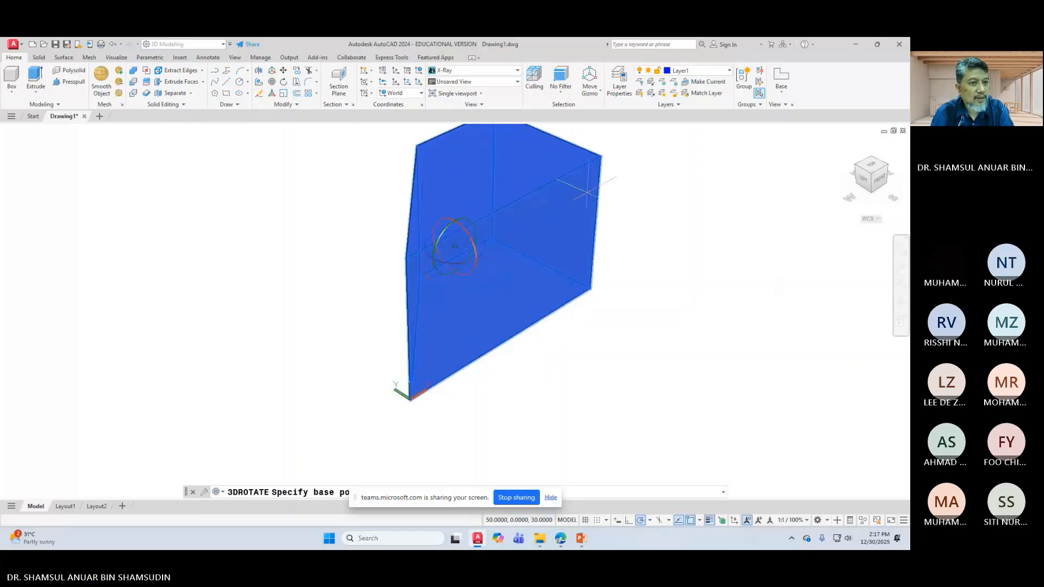
click(452, 71)
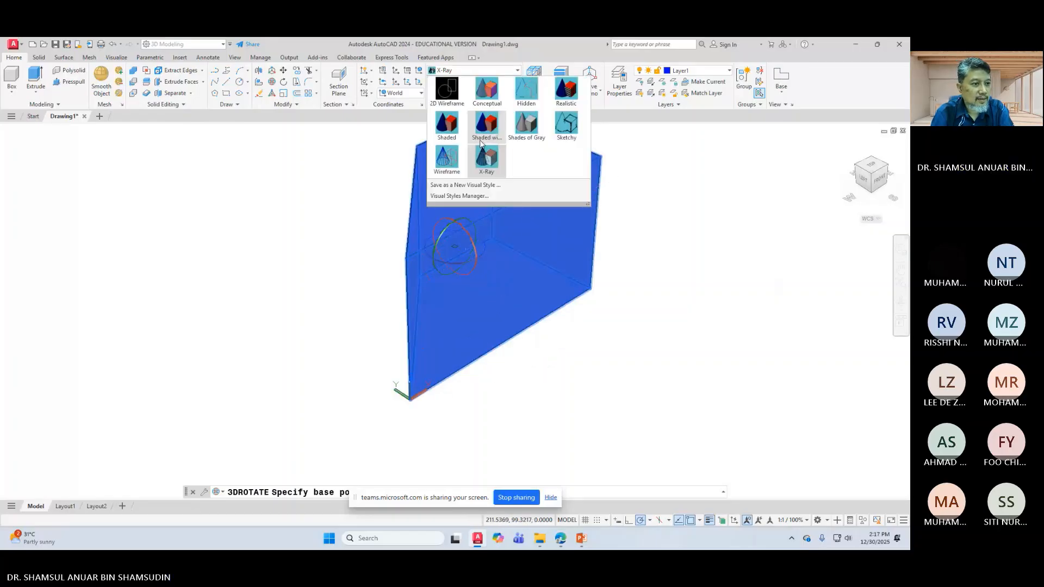
click(454, 166)
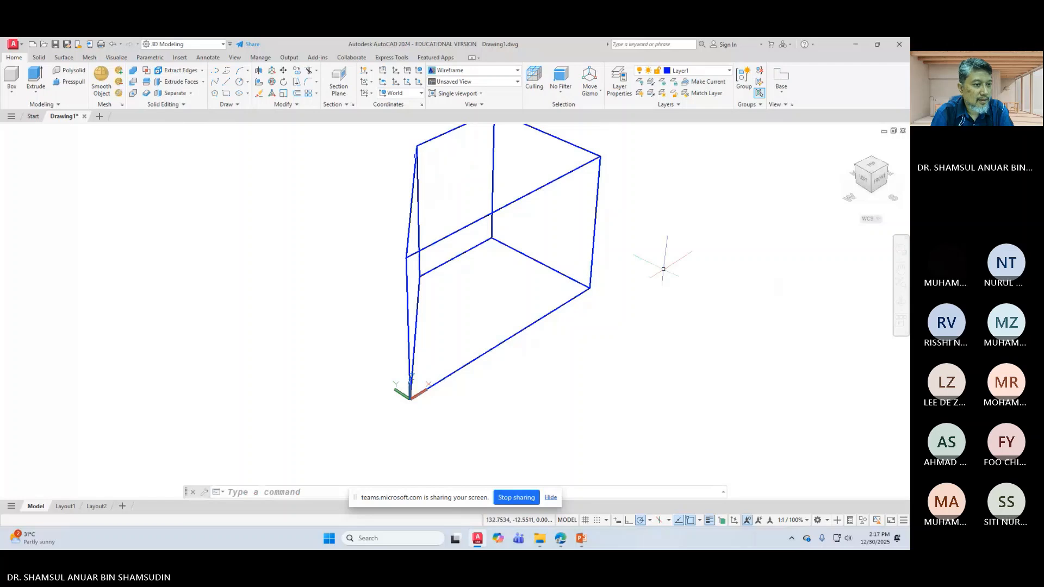
right_click(654, 298)
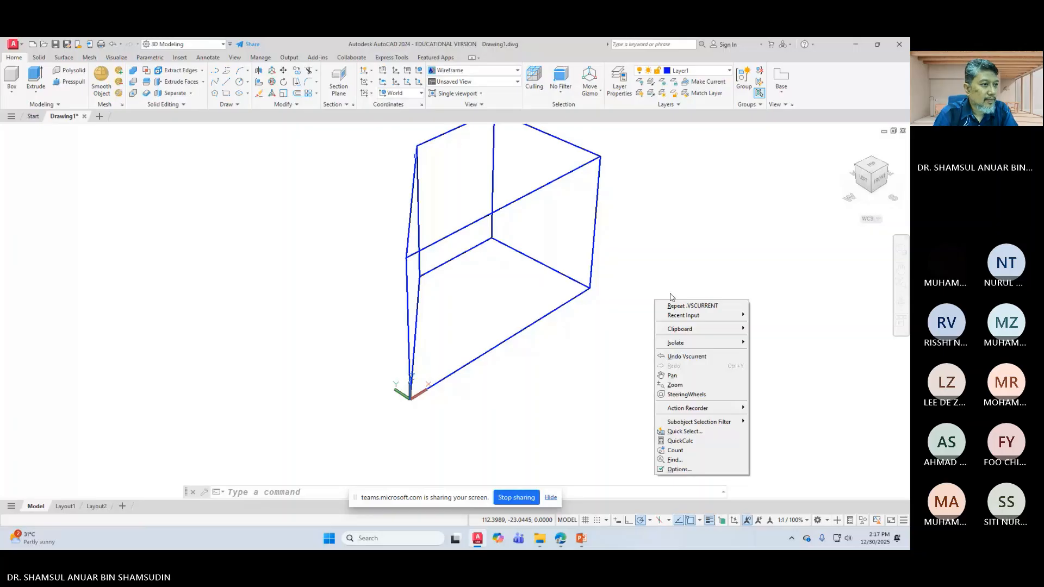
click(669, 297)
scroll(669, 296, down, 2)
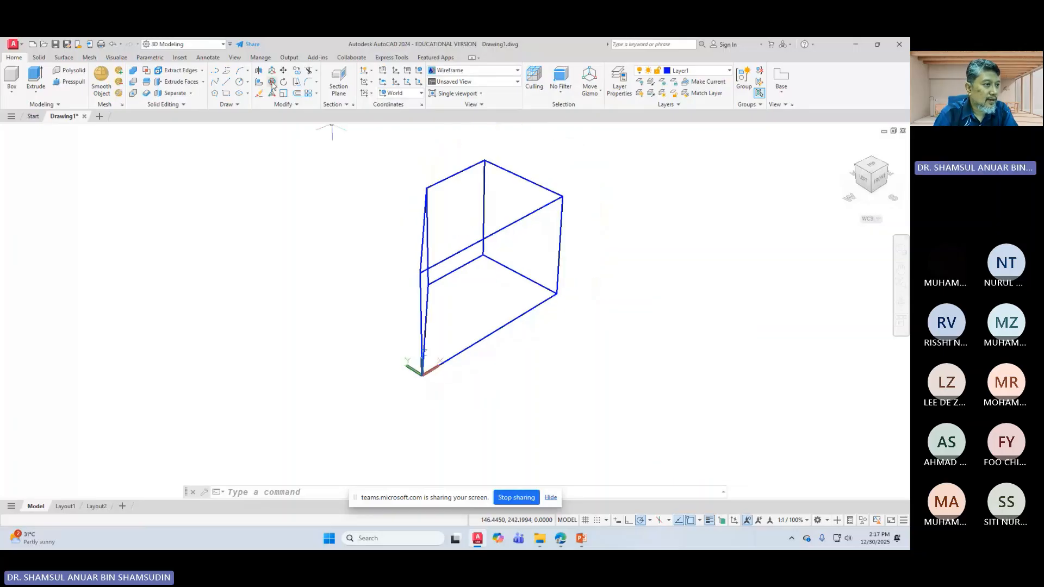
Step: Rotate the angled solid 90° about the X axis with 3DROTATE
click(272, 82)
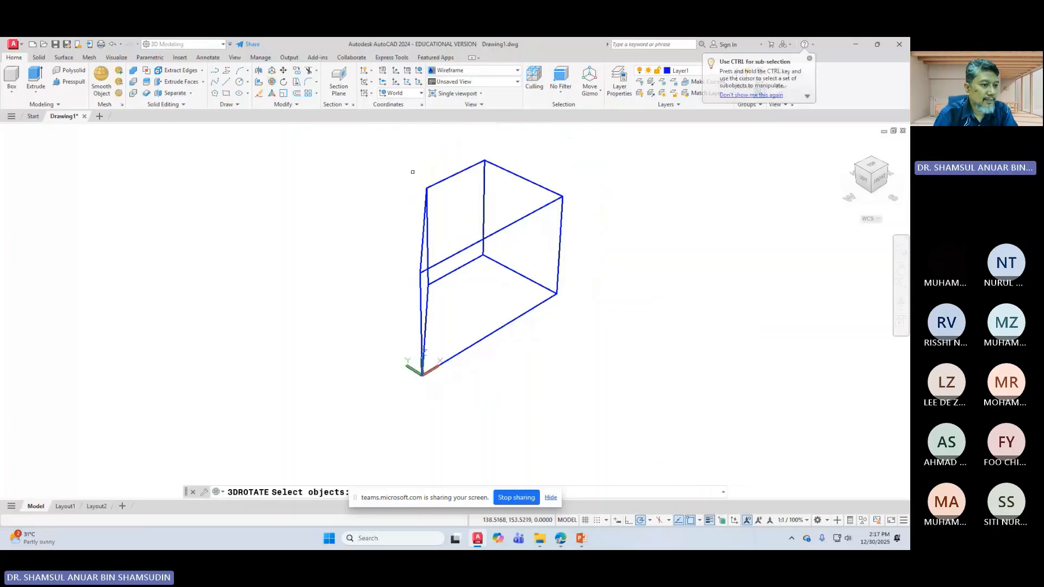
click(433, 184)
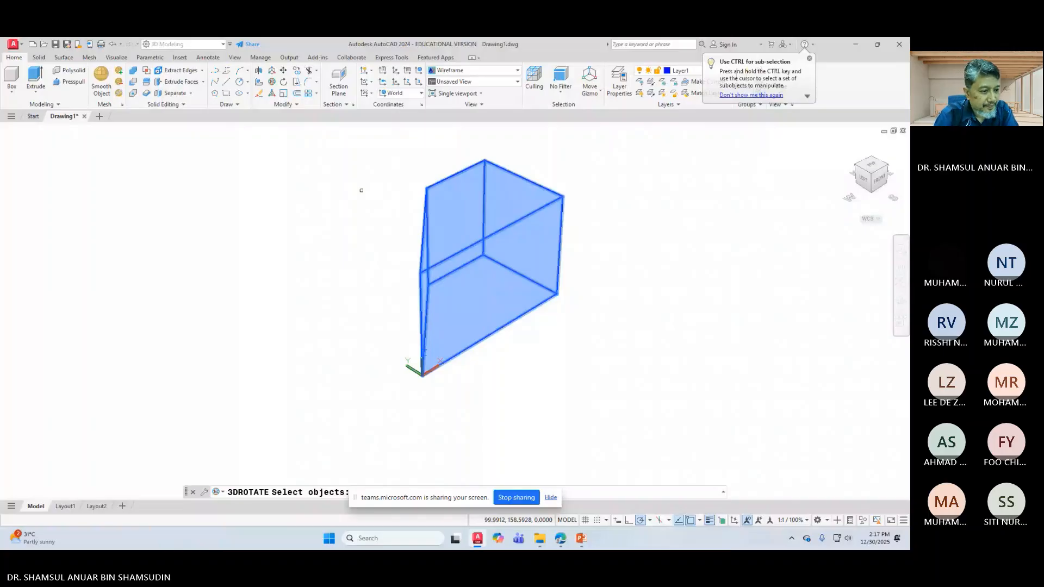
key(Return)
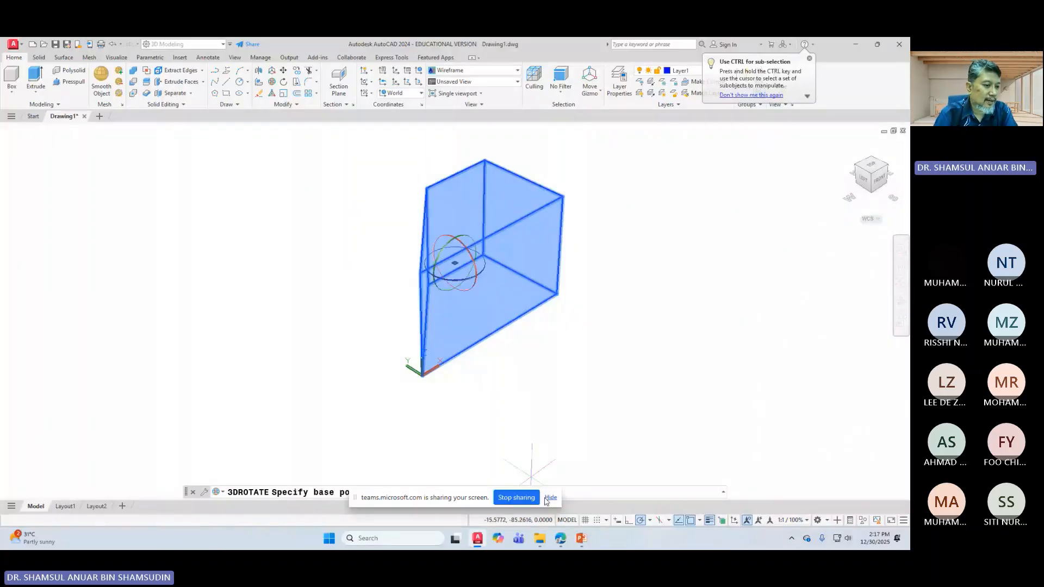
click(447, 238)
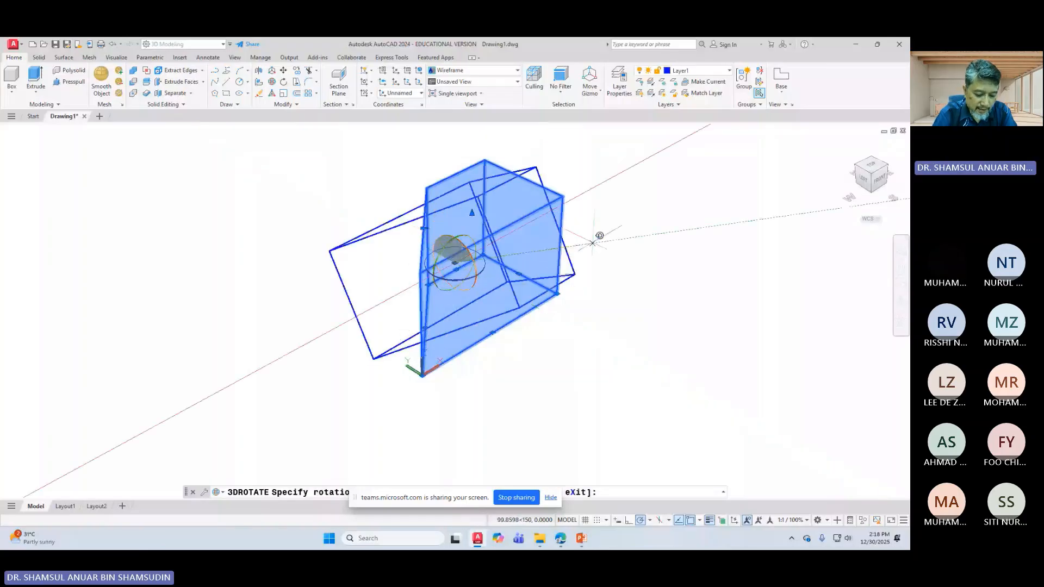
text(90)
key(Return)
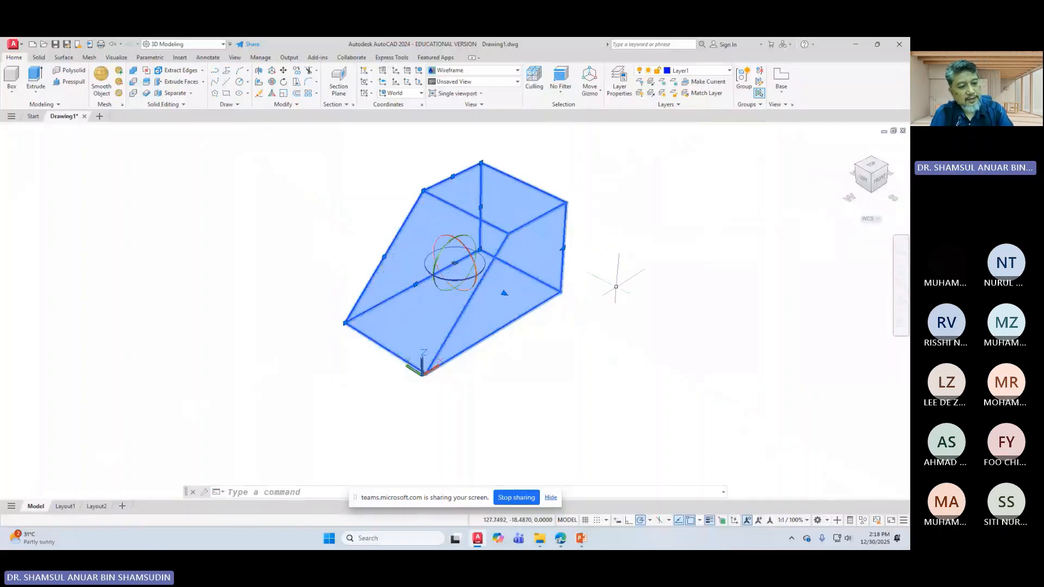
key(Escape)
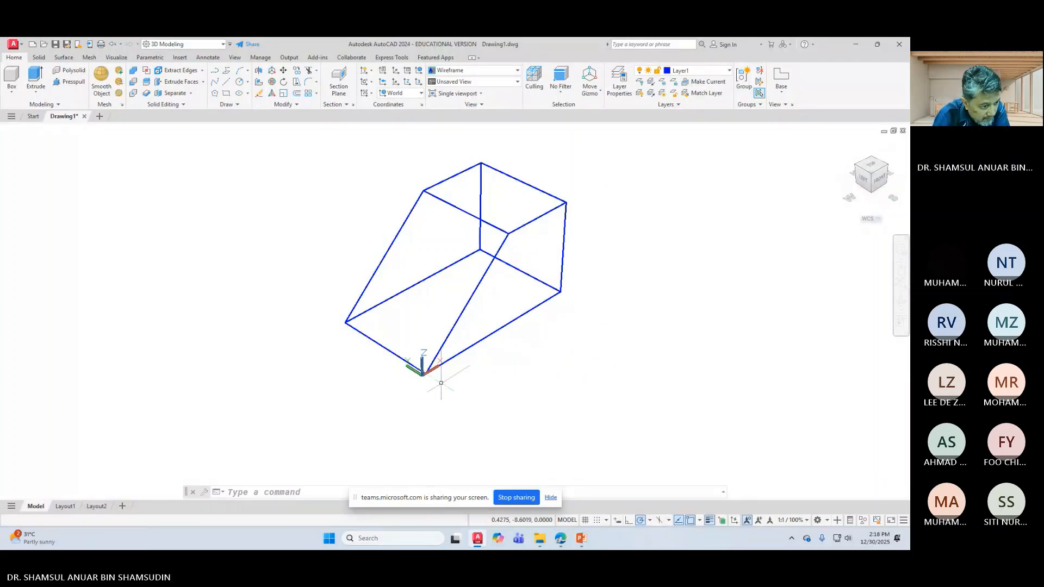
scroll(424, 368, up, 3)
scroll(424, 367, up, 2)
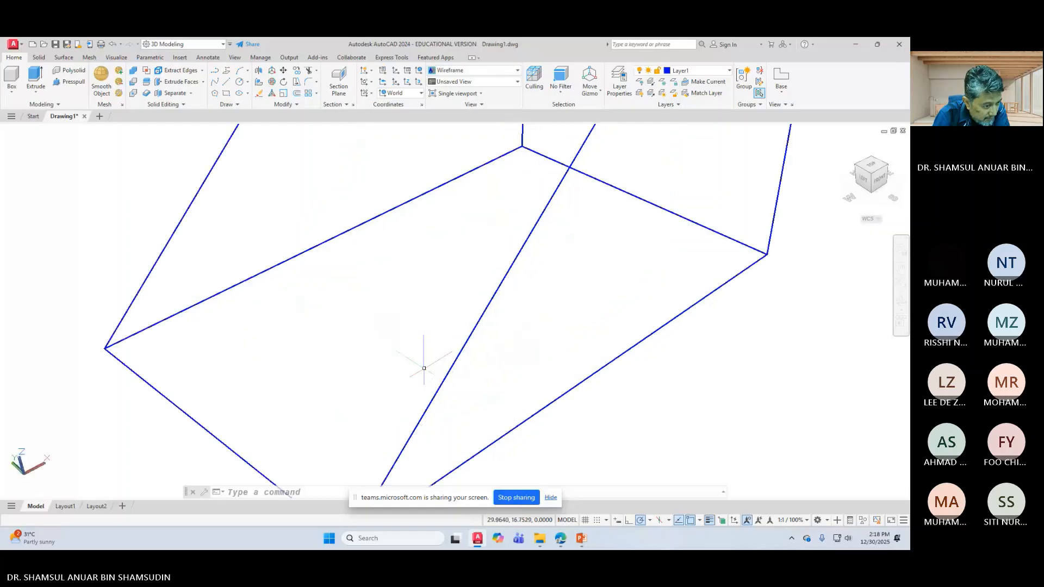
scroll(423, 363, down, 5)
scroll(444, 391, up, 3)
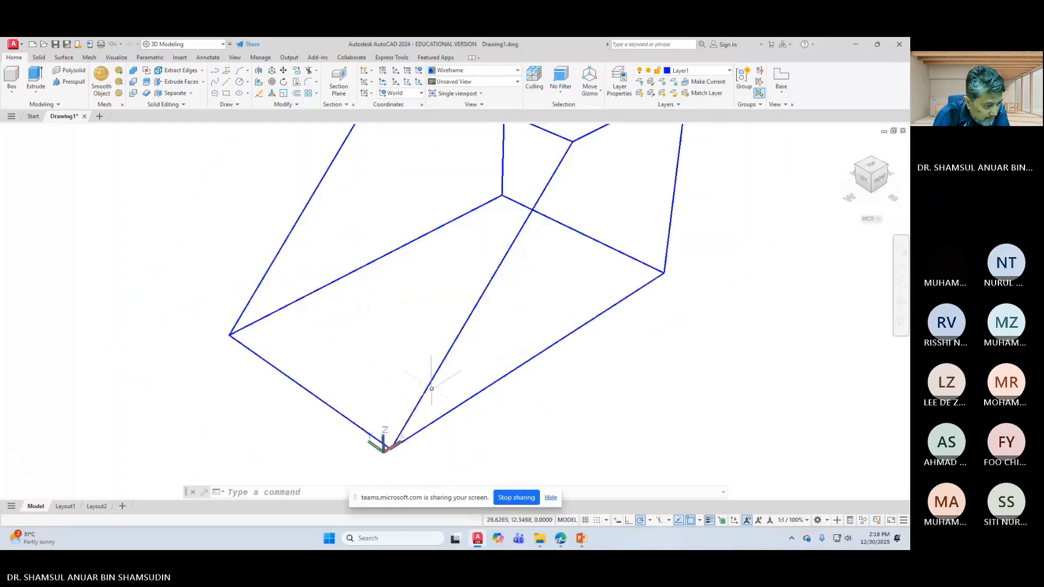
scroll(427, 391, down, 4)
scroll(427, 391, up, 2)
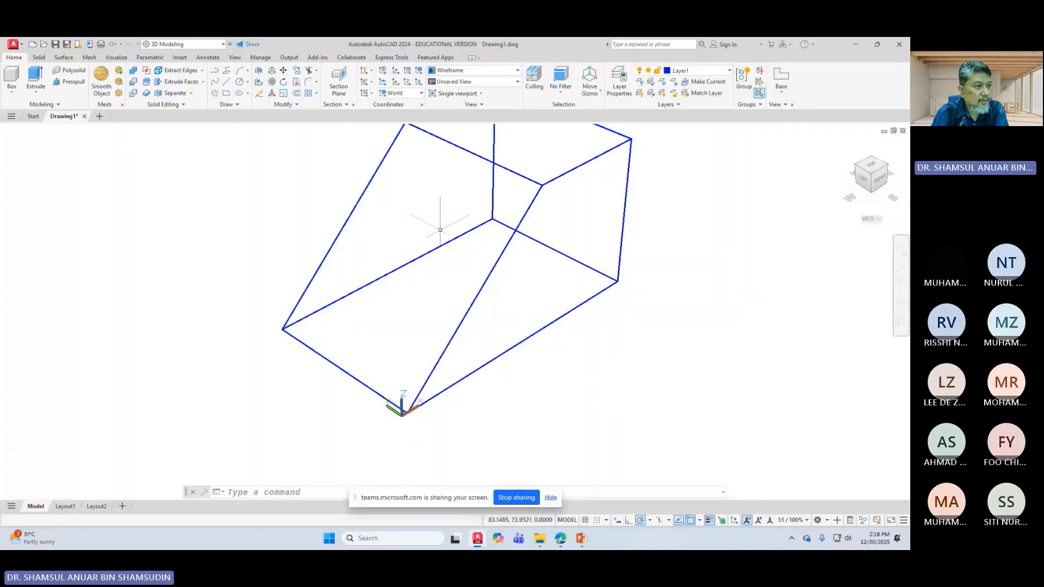
click(284, 70)
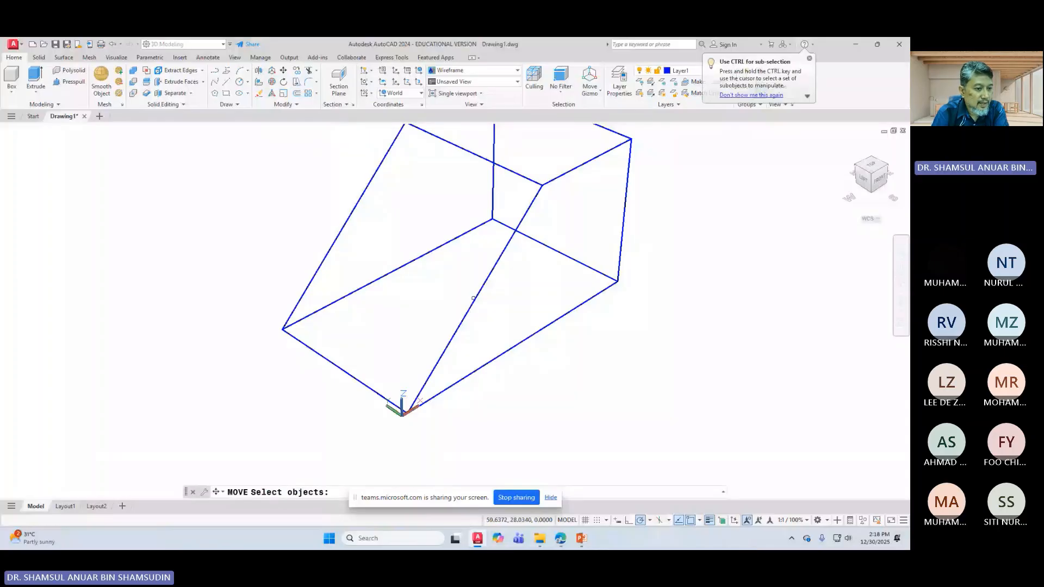
key(Return)
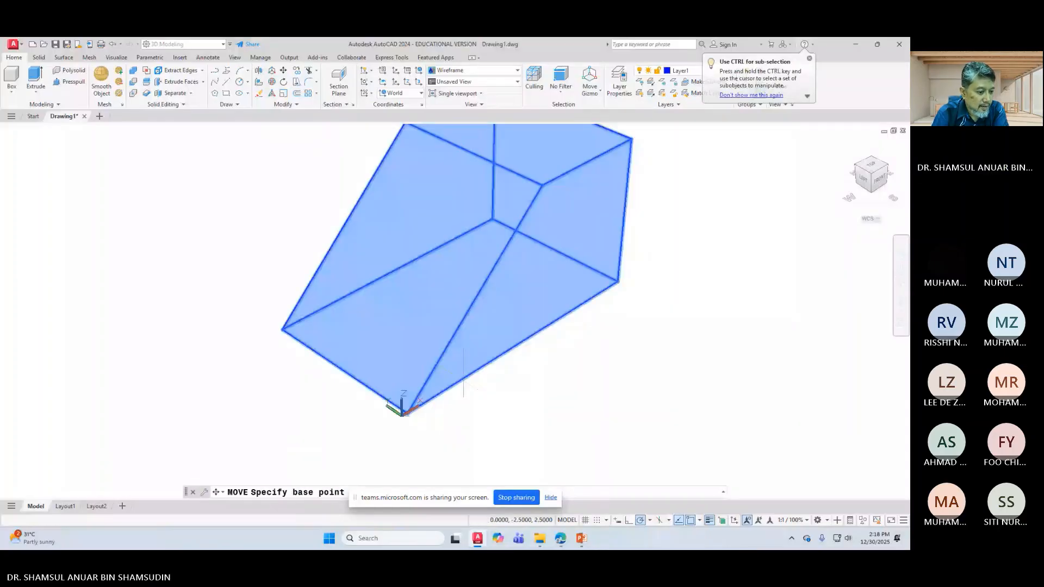
click(402, 412)
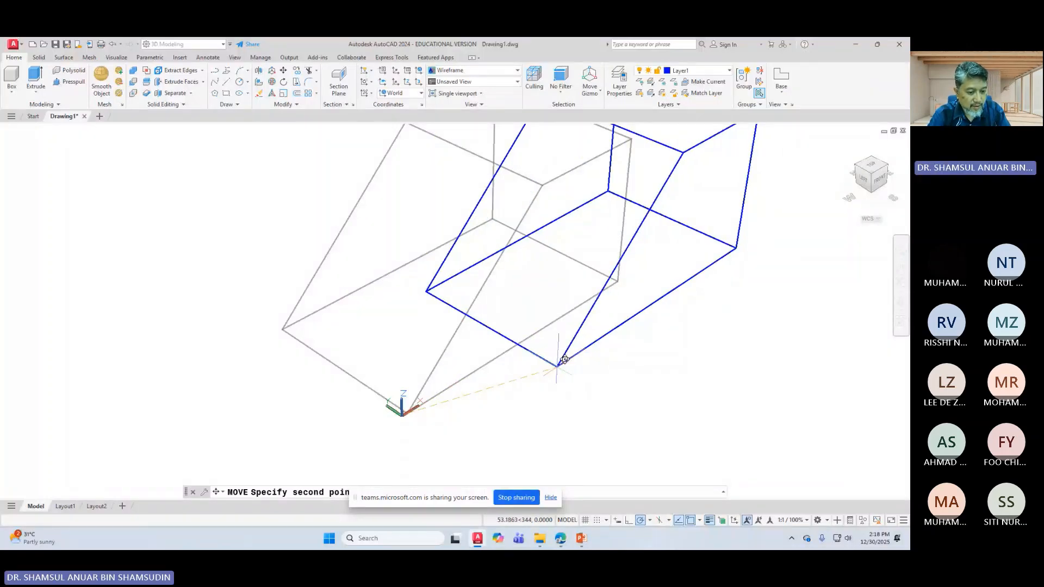
key(Escape)
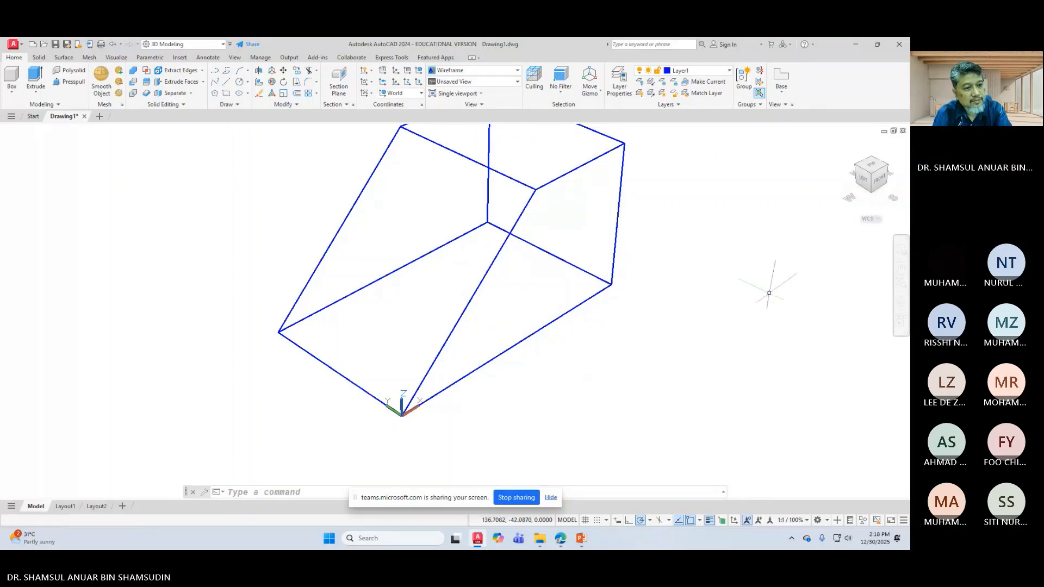
scroll(750, 296, down, 2)
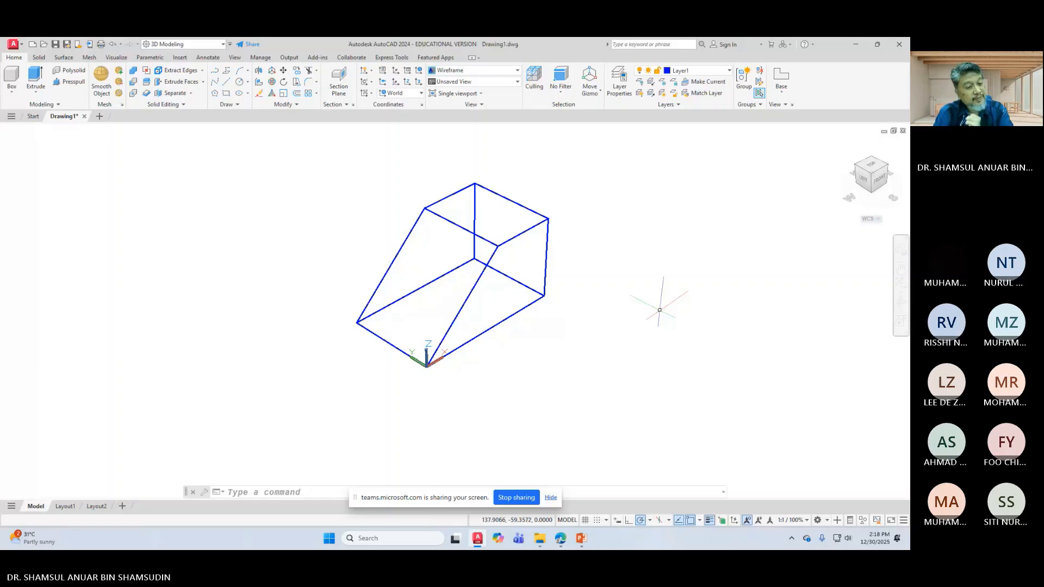
Step: Orbit the view to see the solid from another side
click(901, 301)
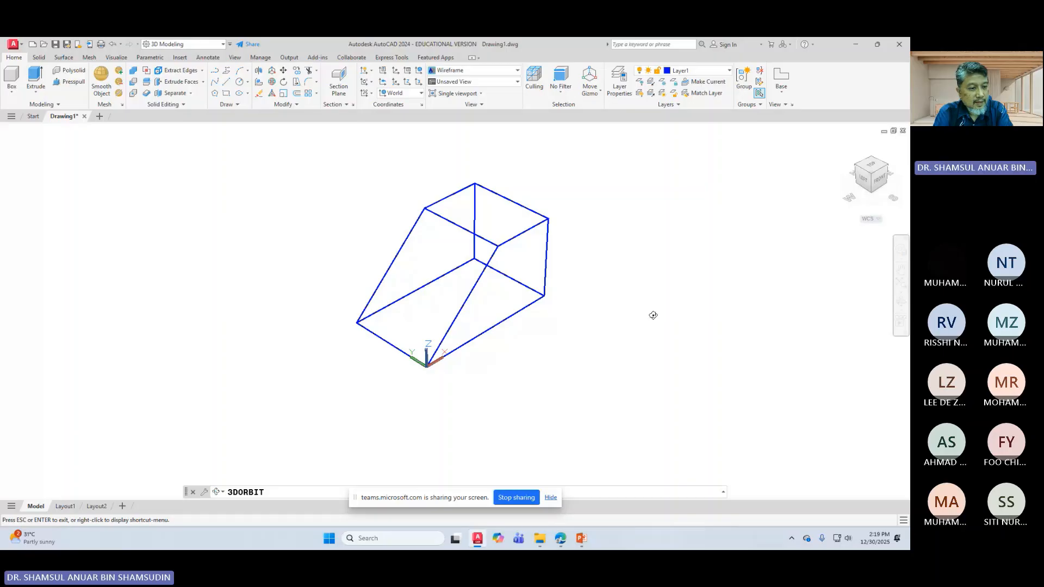
mouse_move(650, 312)
mouse_down()
mouse_move(517, 310)
mouse_move(476, 295)
mouse_move(463, 314)
mouse_move(491, 291)
mouse_move(482, 295)
mouse_up()
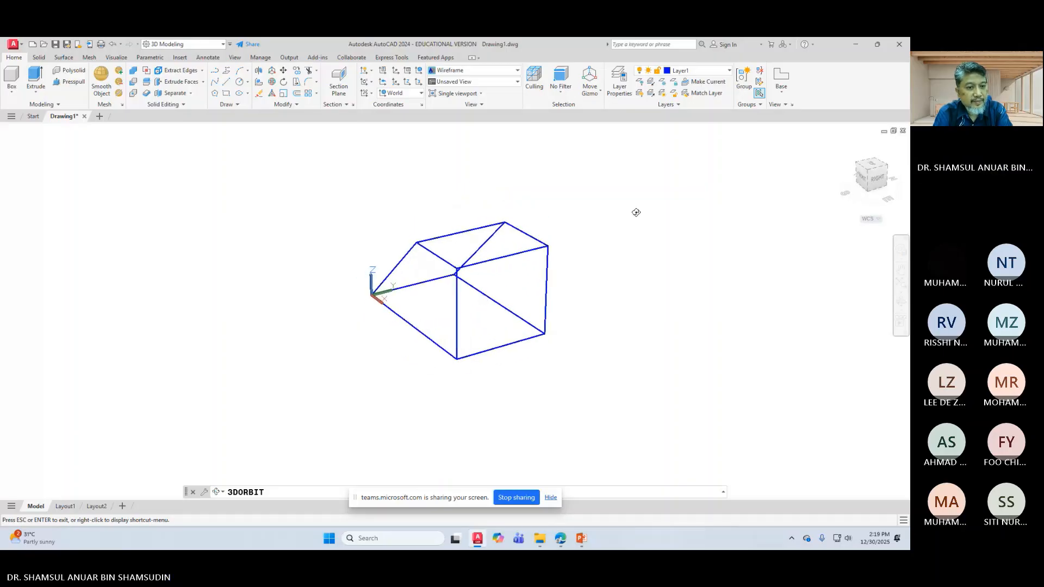
right_click(638, 215)
click(657, 218)
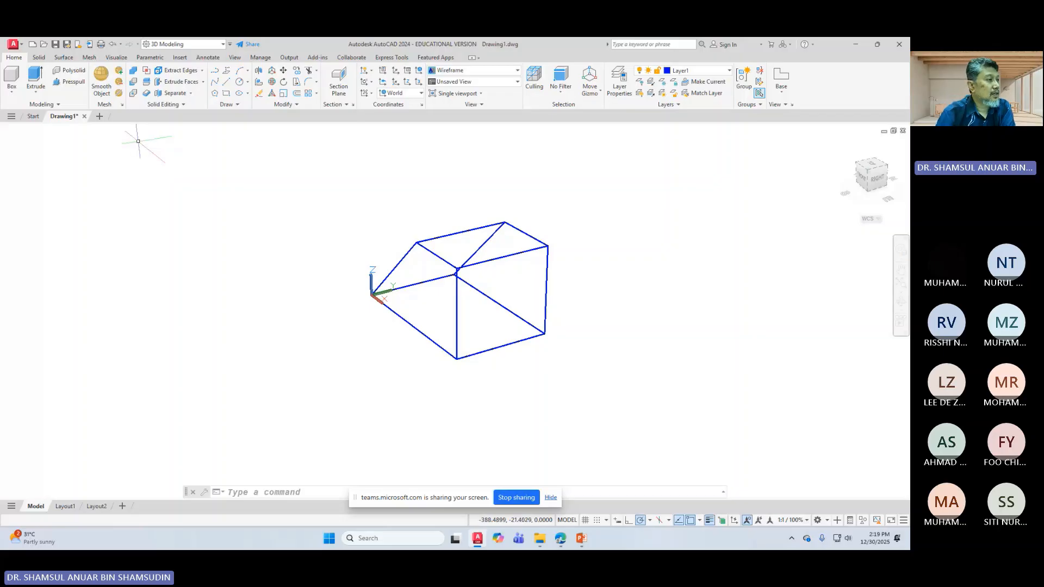
Step: Make Layer2 the current layer
click(11, 91)
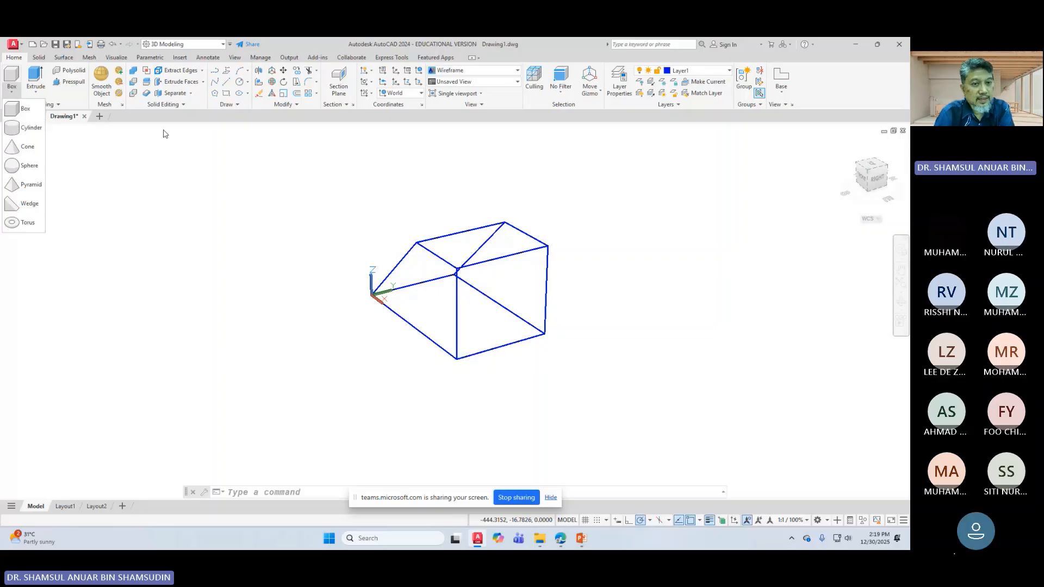
click(689, 73)
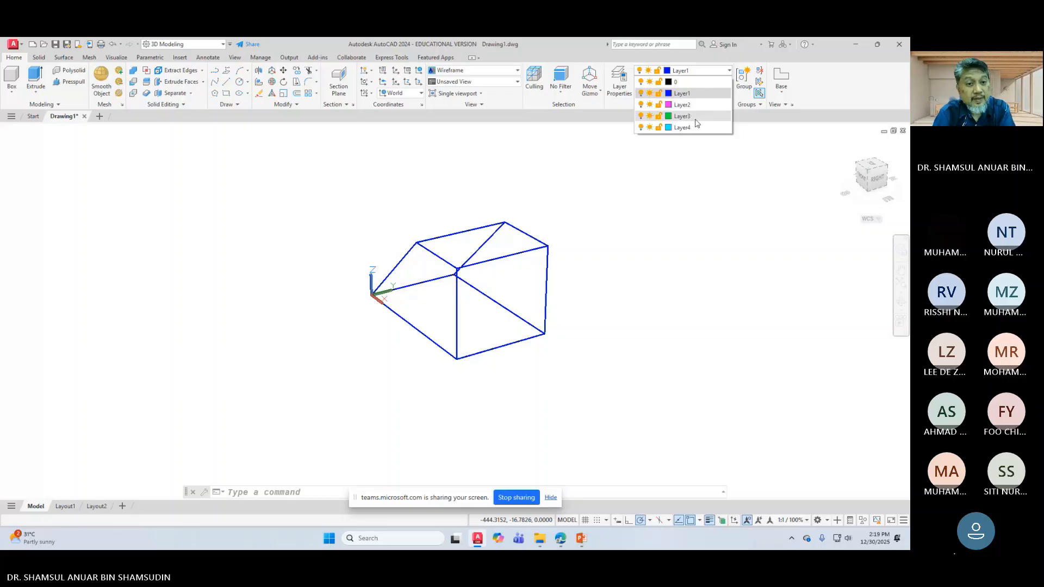
click(688, 104)
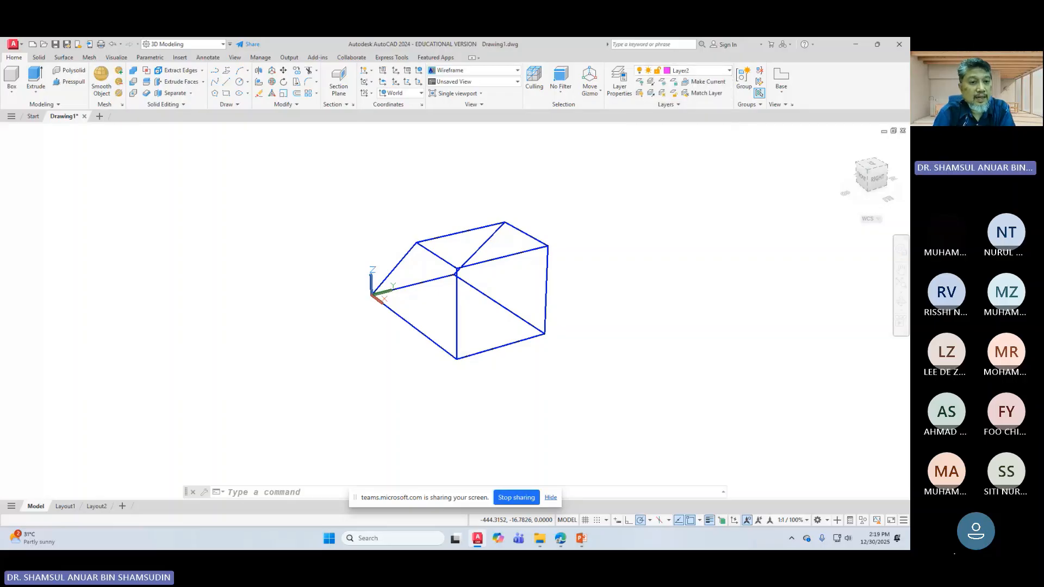
click(12, 91)
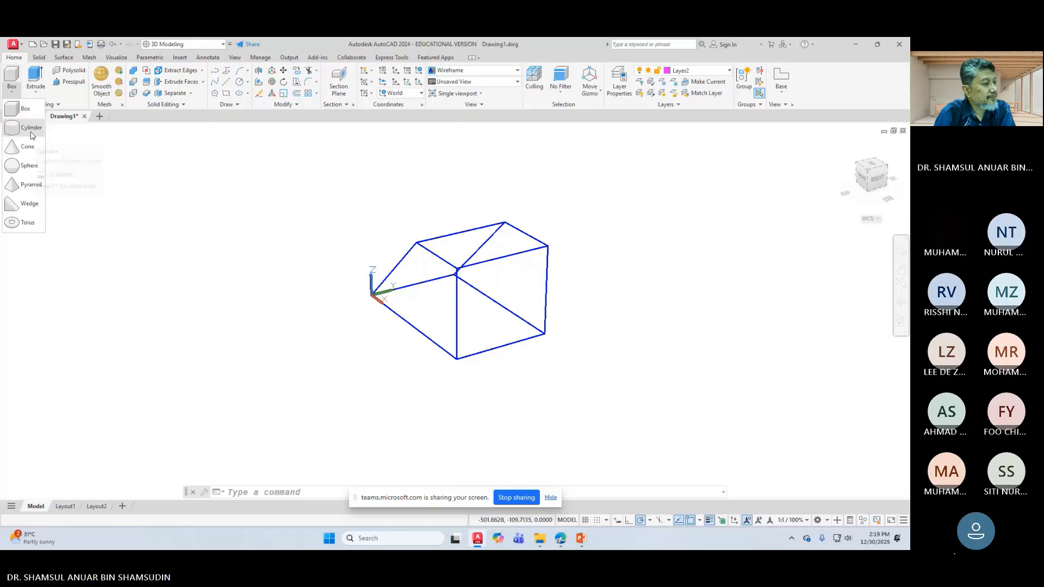
click(16, 144)
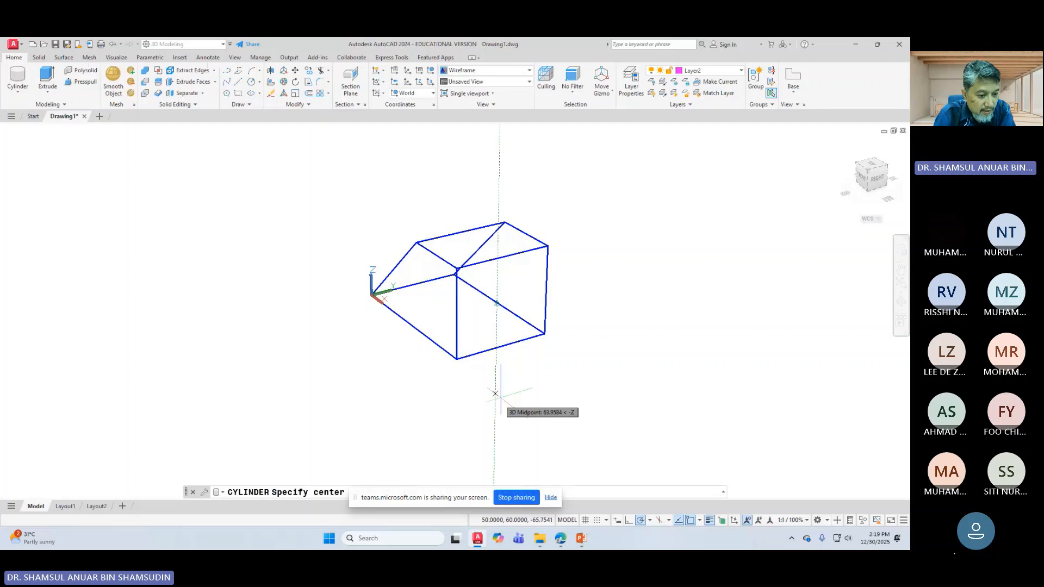
right_click(507, 338)
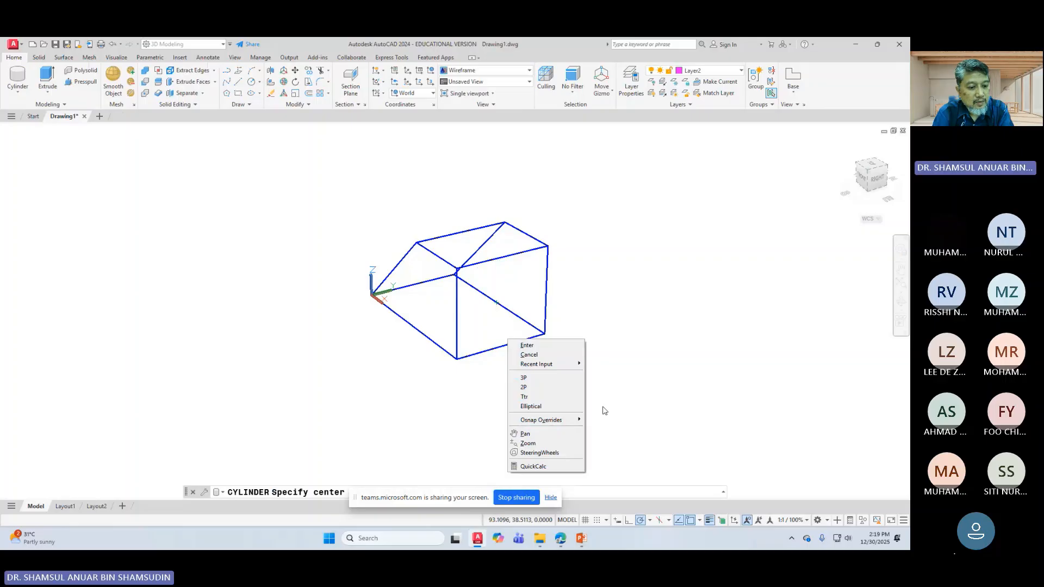
mouse_move(581, 421)
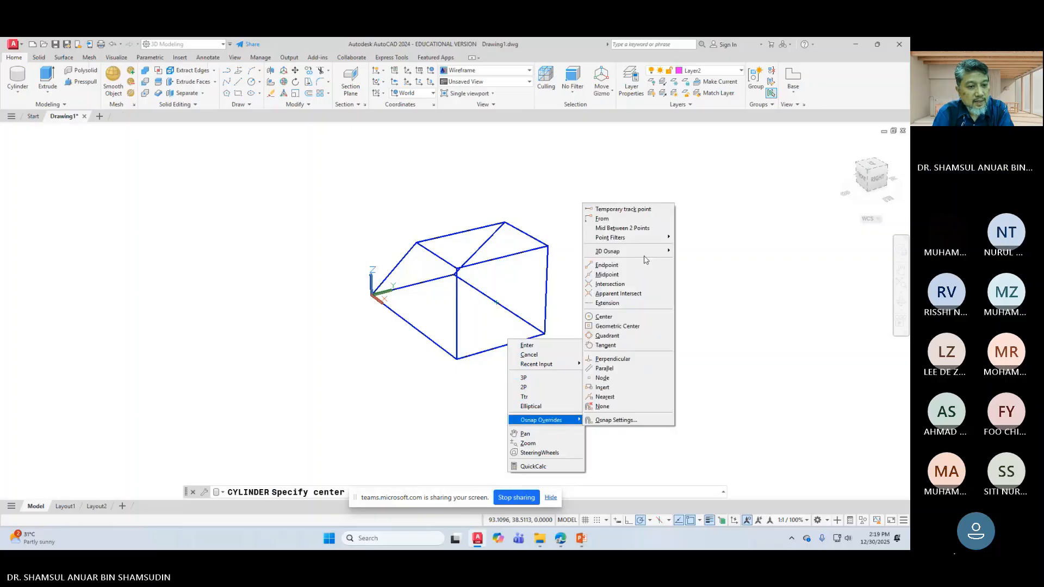
mouse_move(647, 254)
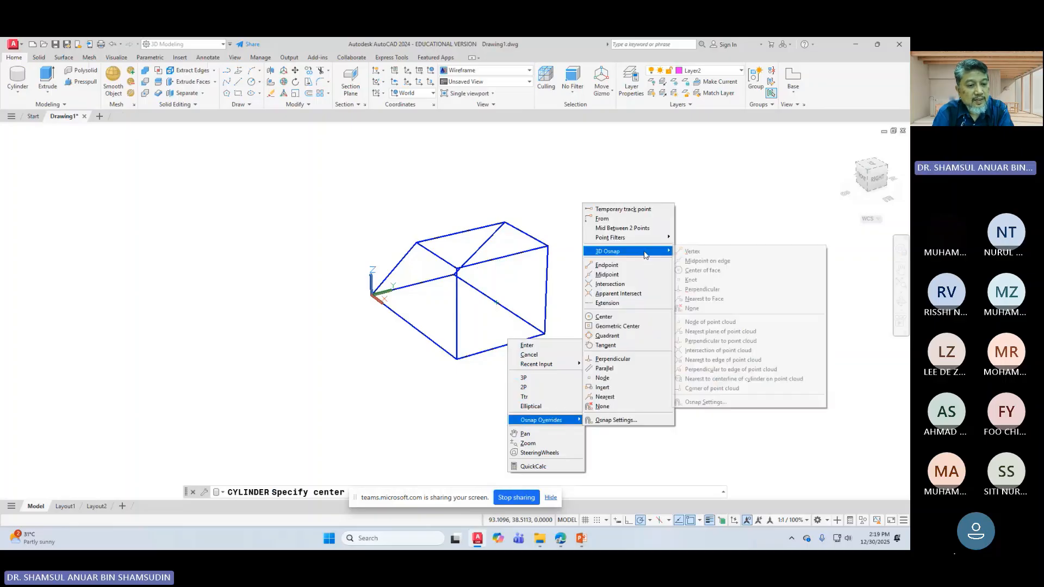
click(706, 271)
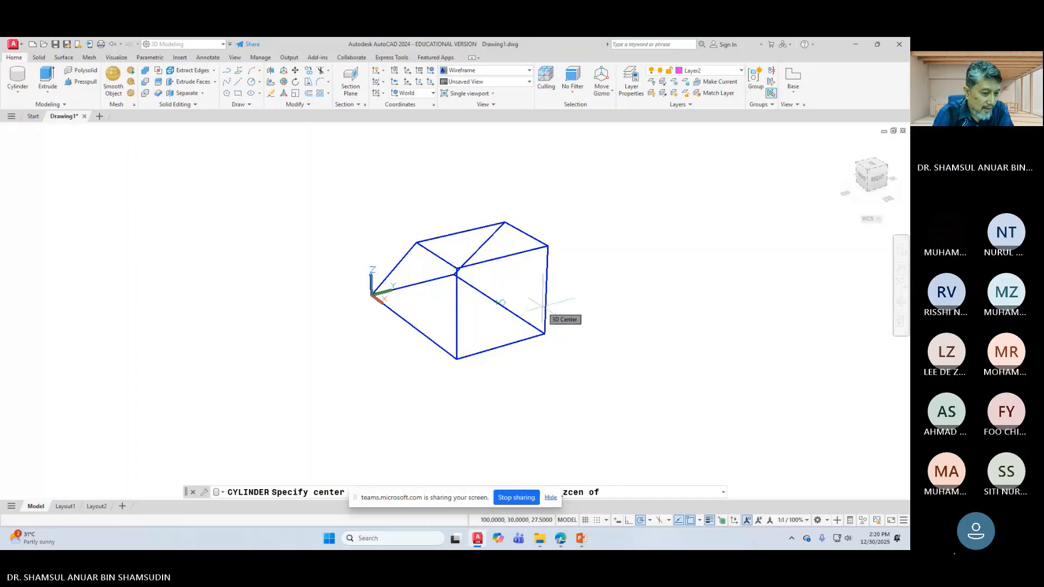
scroll(543, 306, up, 4)
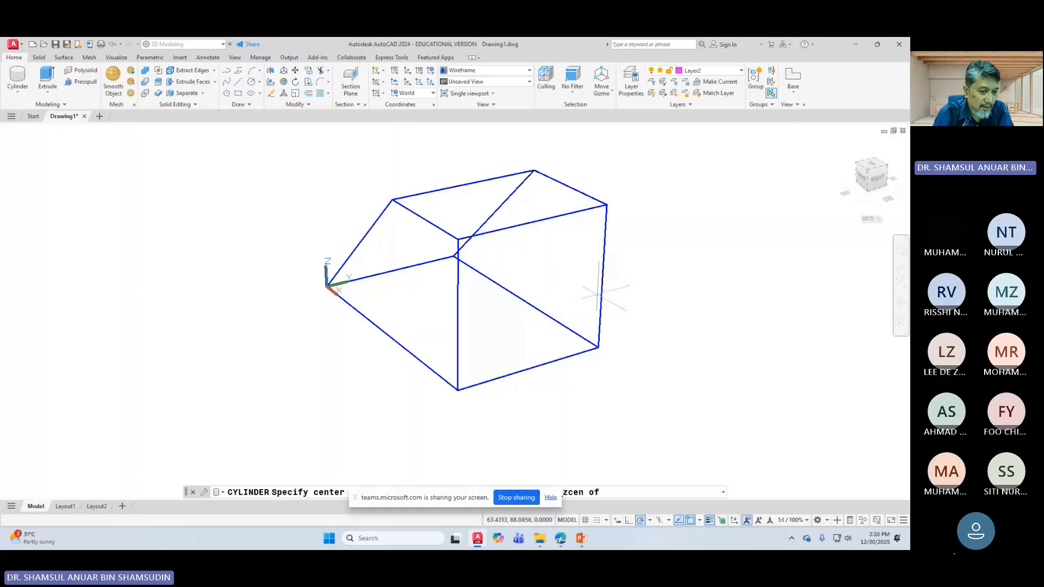
click(599, 294)
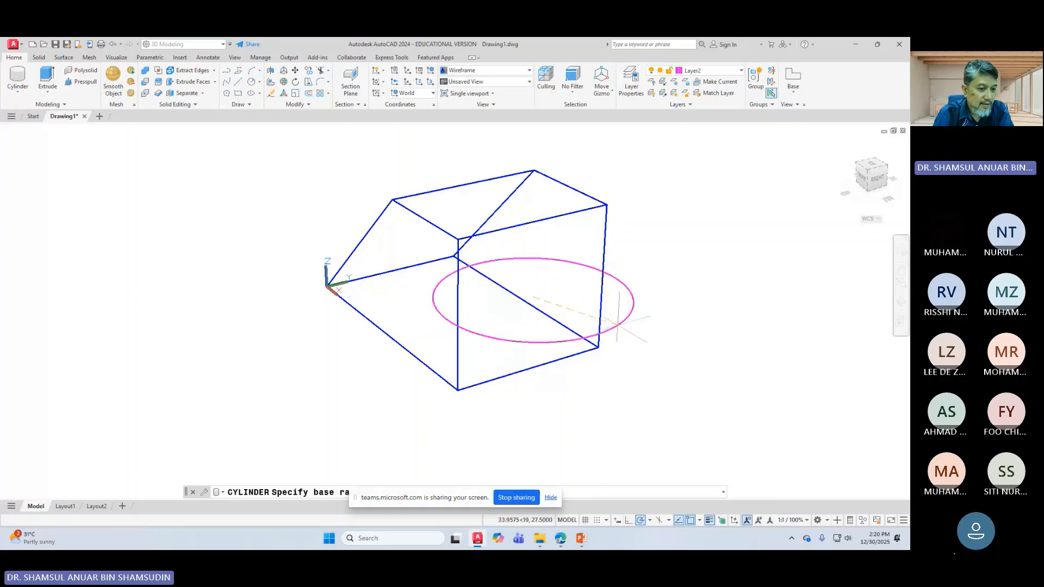
scroll(602, 313, down, 4)
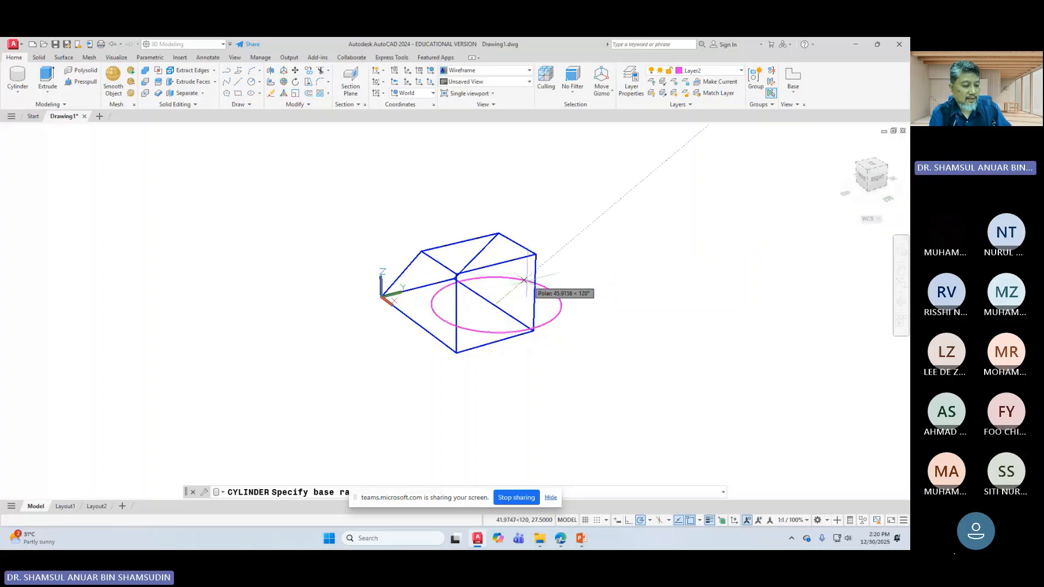
key(Escape)
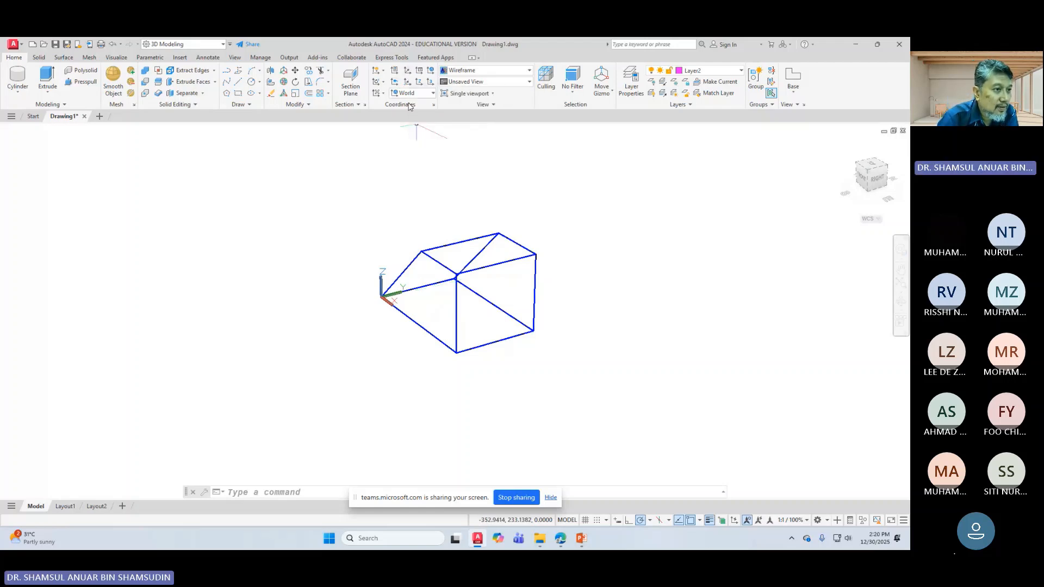
Step: Set a UCS at the box's bottom corner, X along the bottom edge, XY up the vertical edge
click(406, 75)
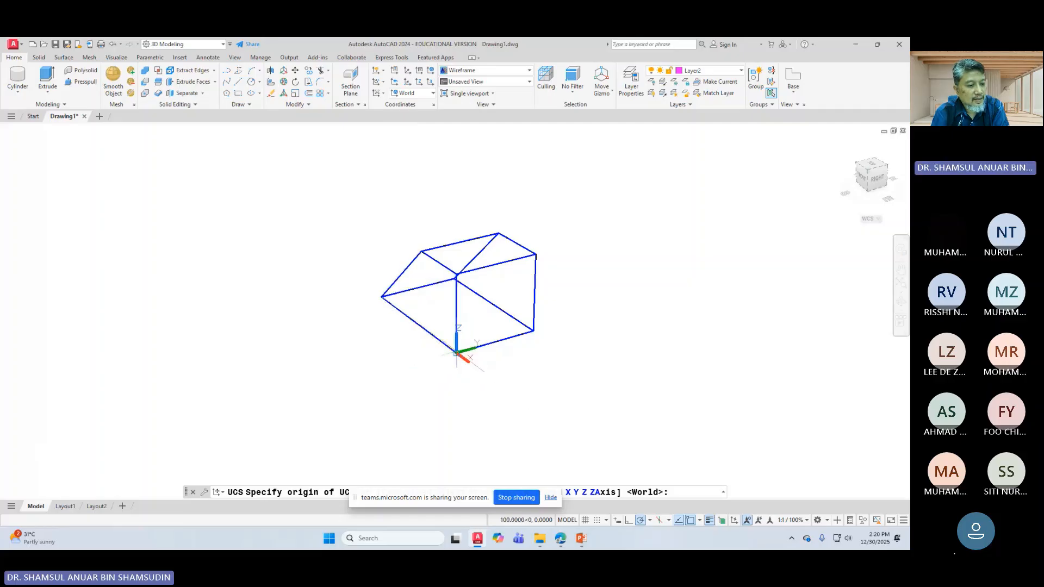
click(456, 354)
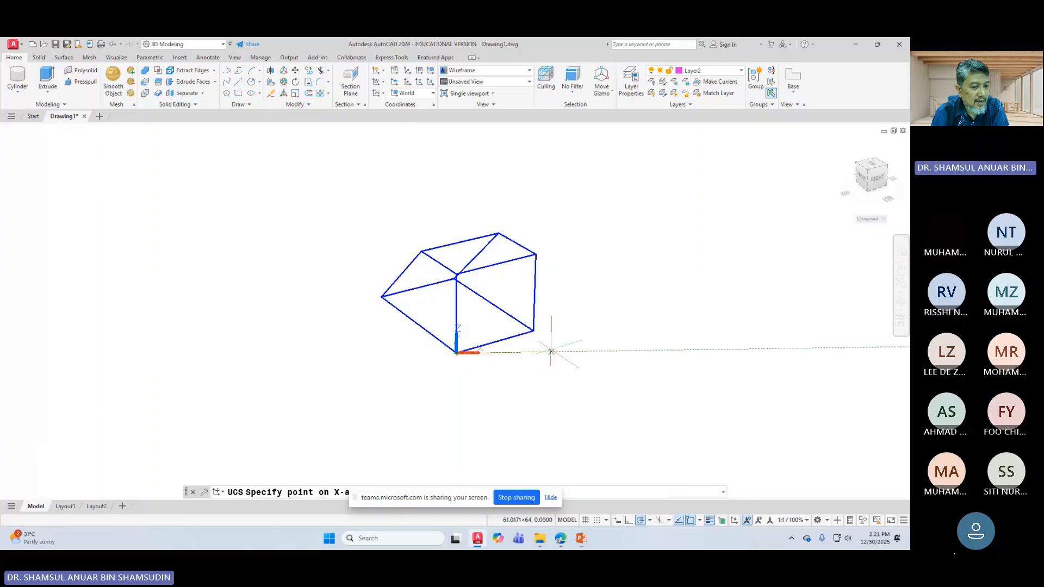
click(532, 330)
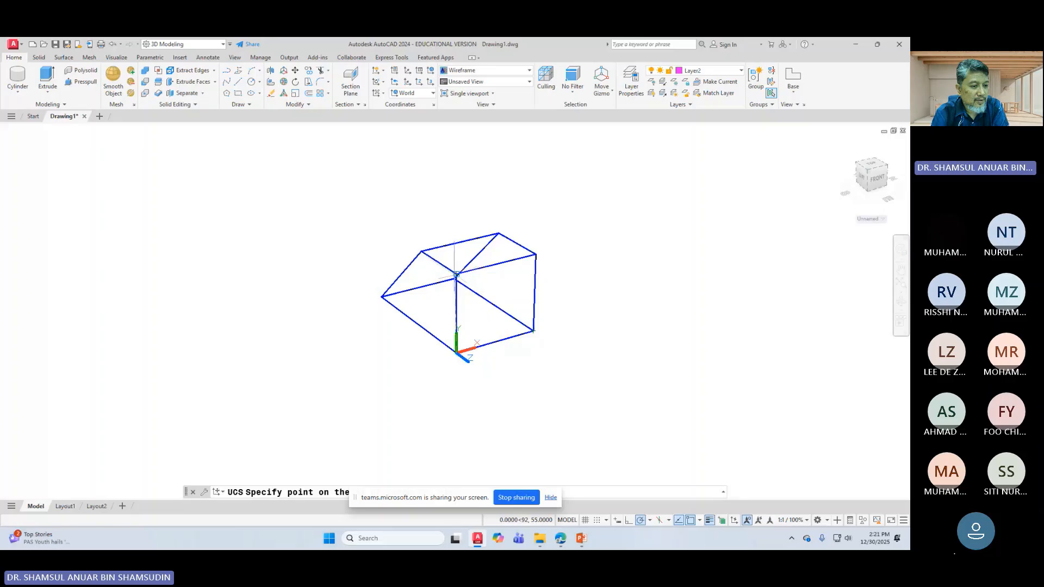
scroll(455, 275, up, 1)
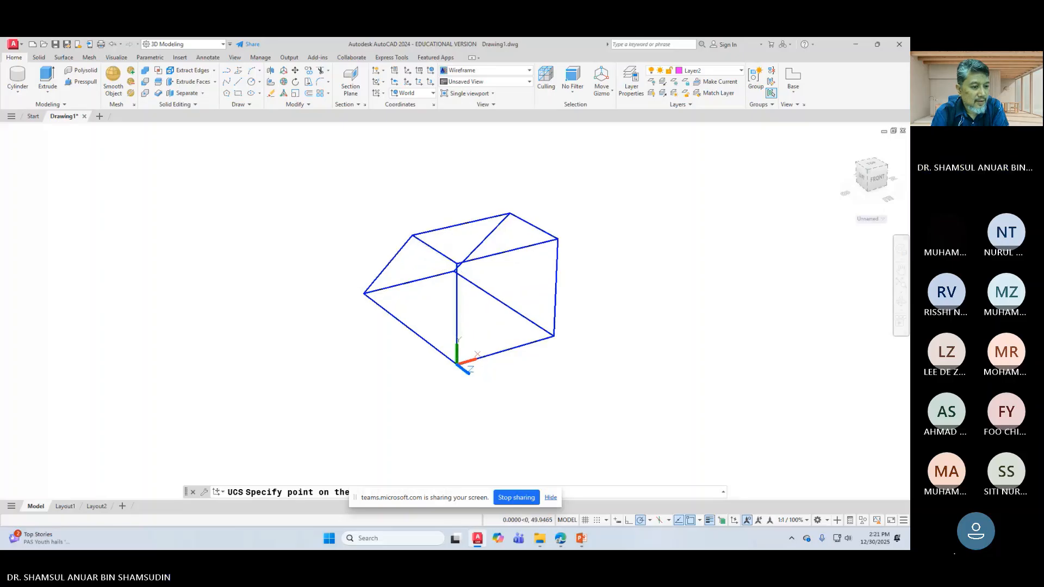
click(455, 272)
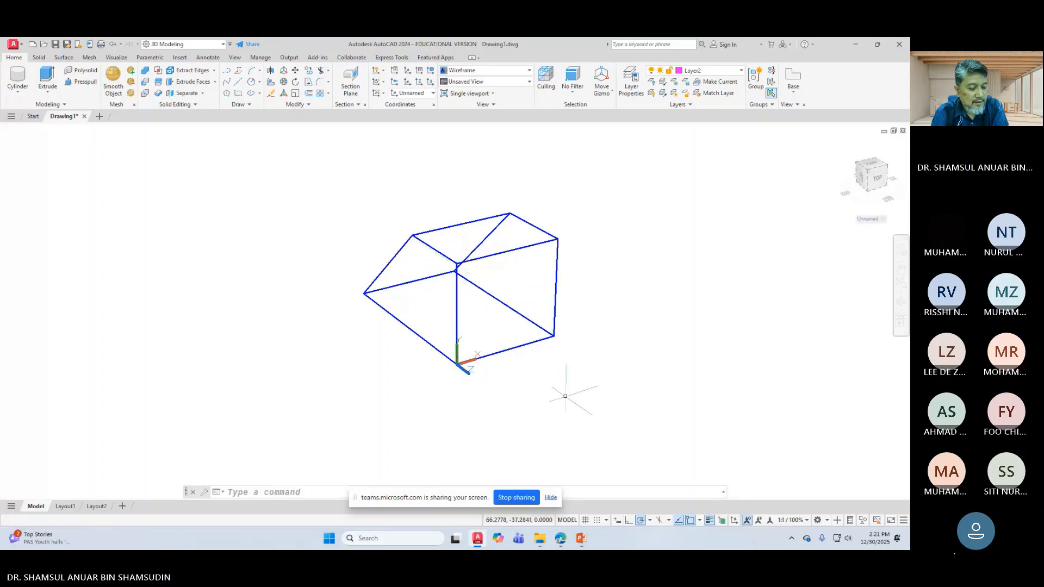
scroll(455, 315, down, 1)
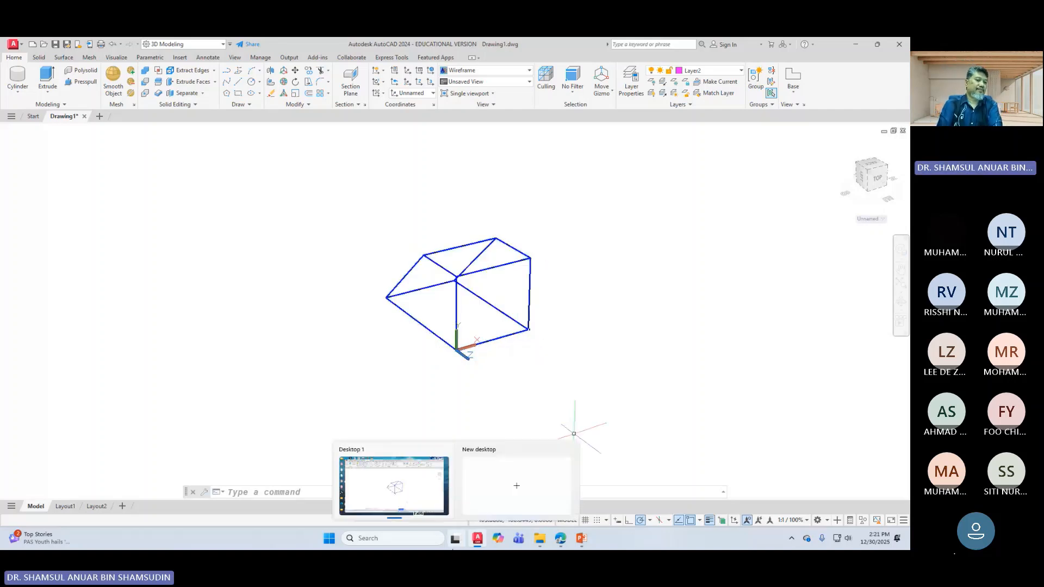
scroll(554, 345, up, 2)
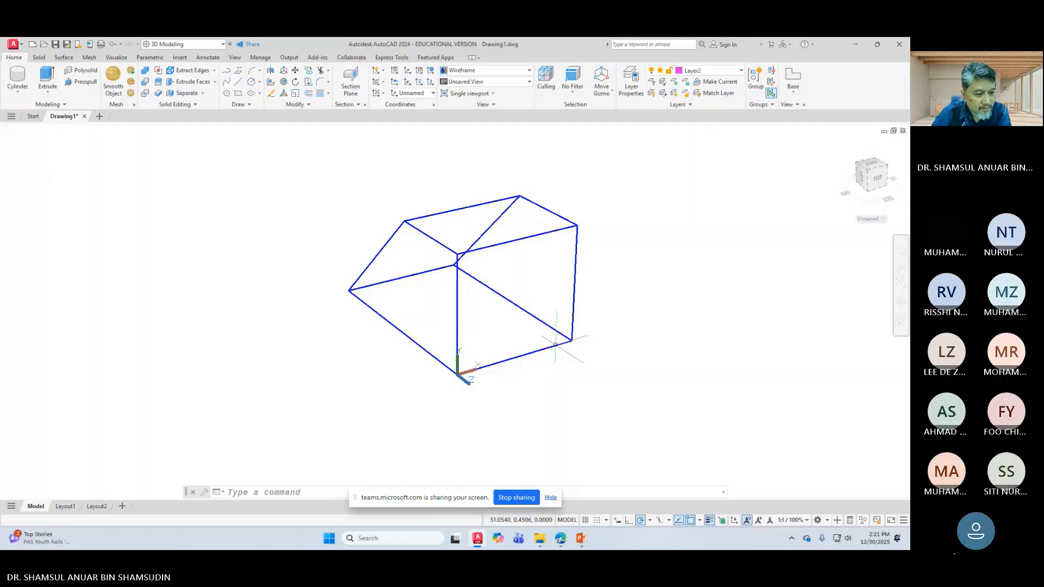
scroll(555, 344, up, 3)
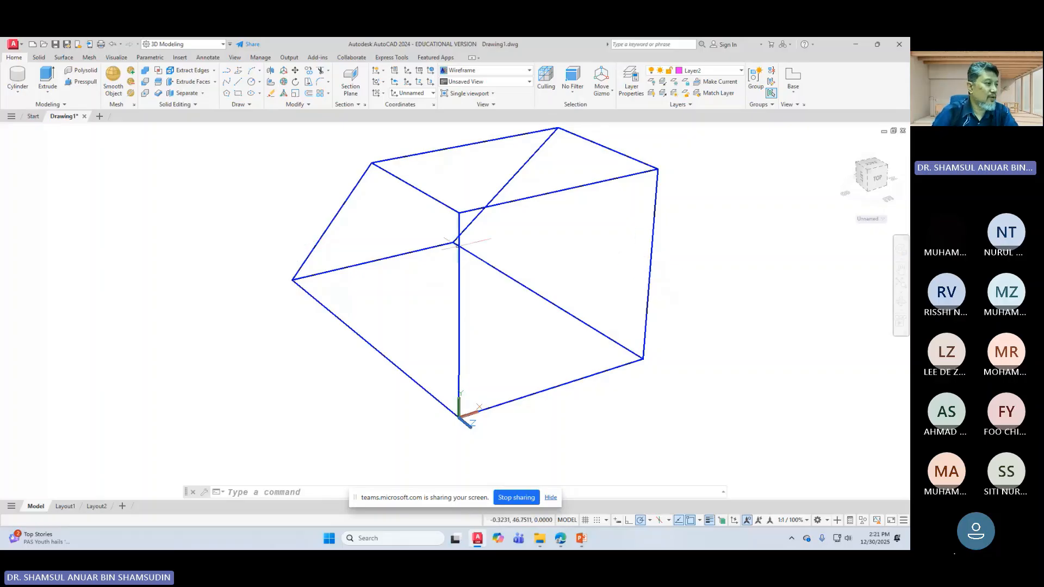
click(19, 95)
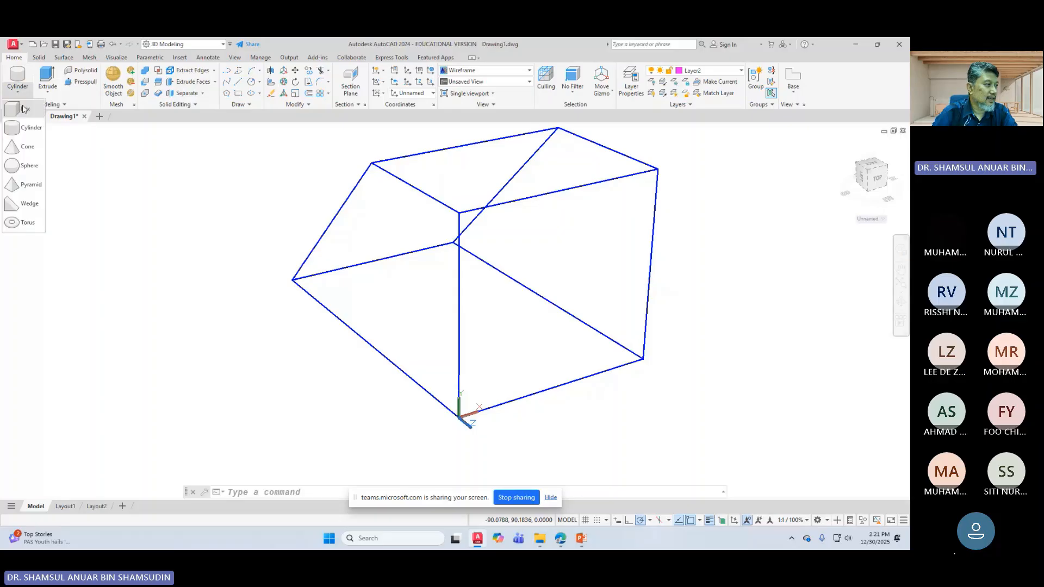
click(25, 135)
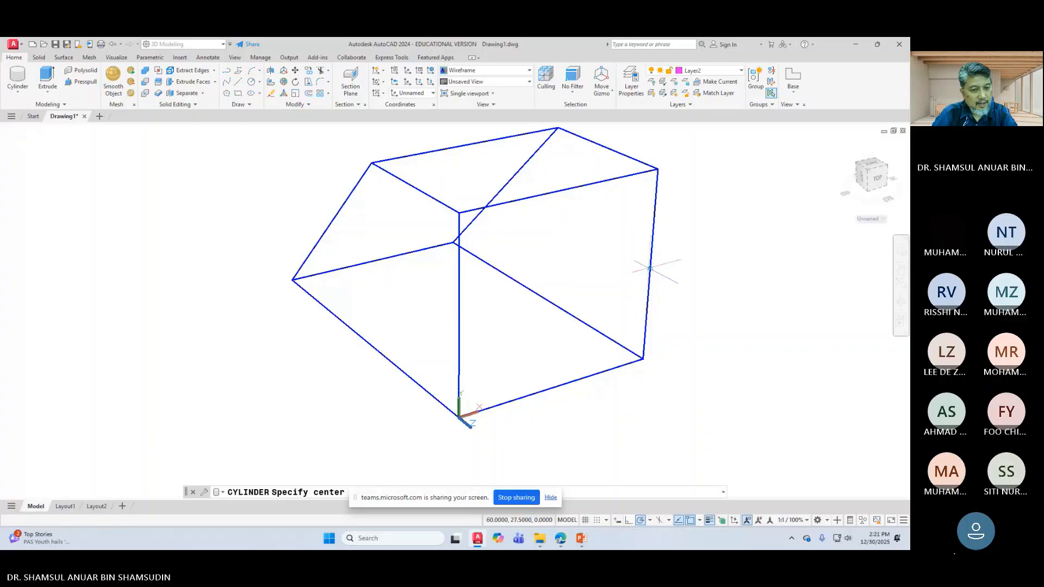
right_click(649, 268)
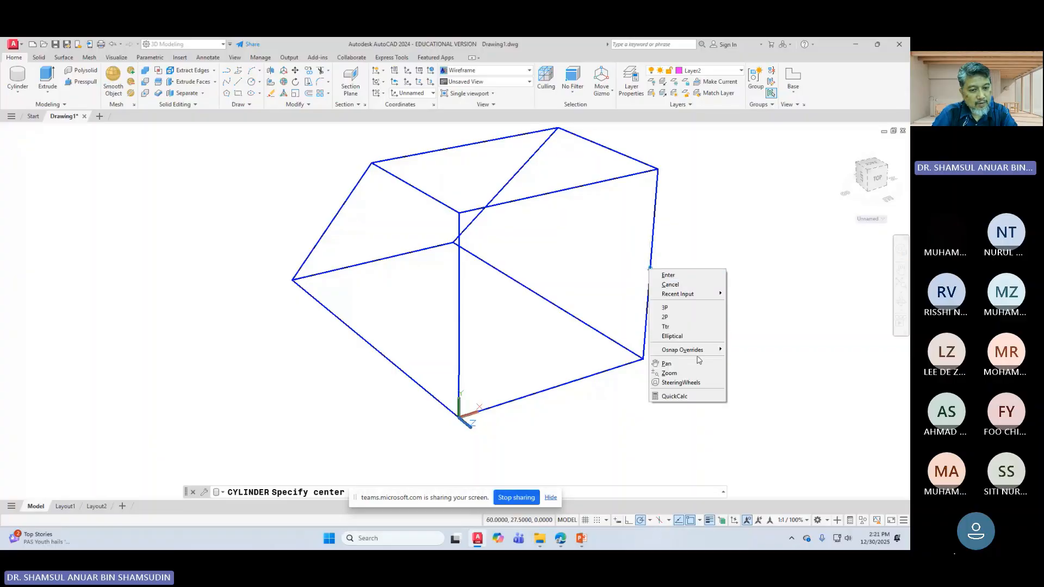
mouse_move(695, 349)
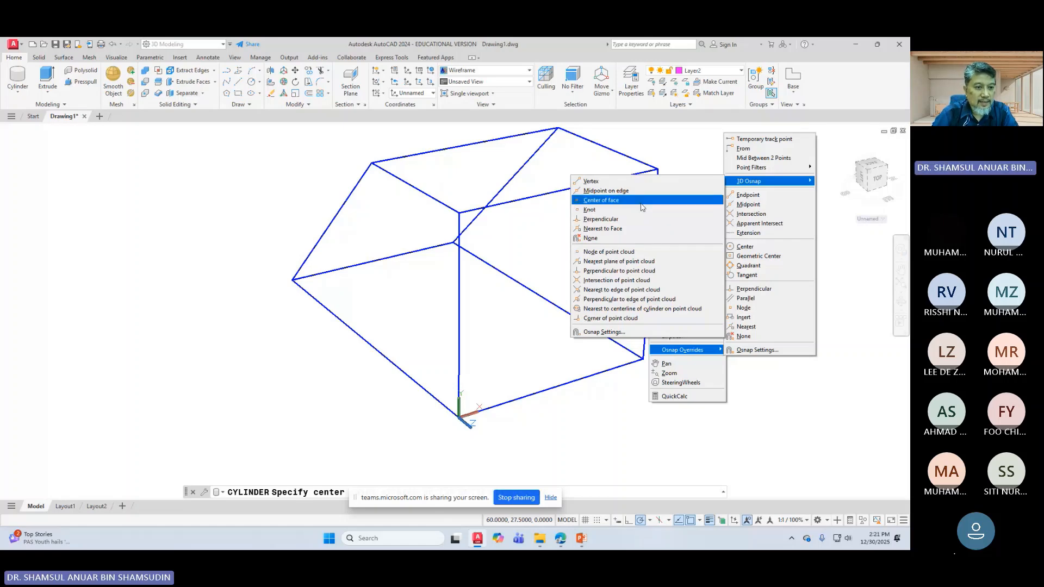
click(641, 200)
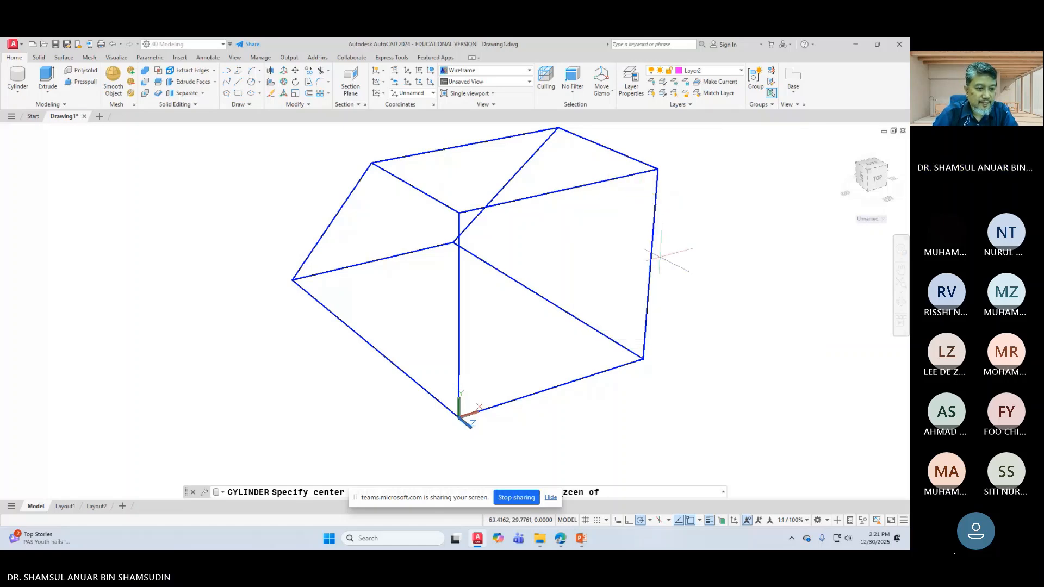
click(651, 255)
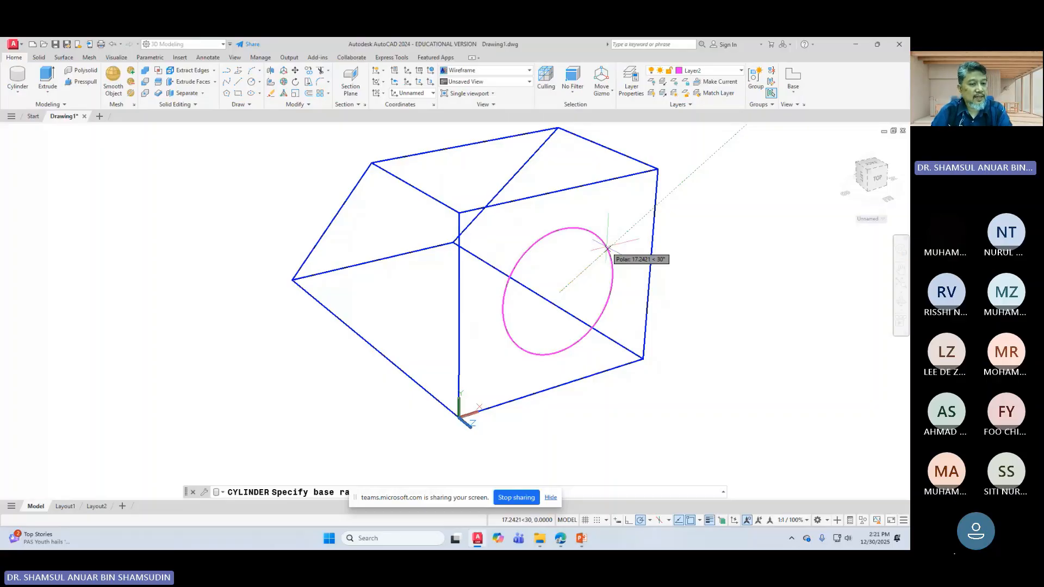
right_click(607, 248)
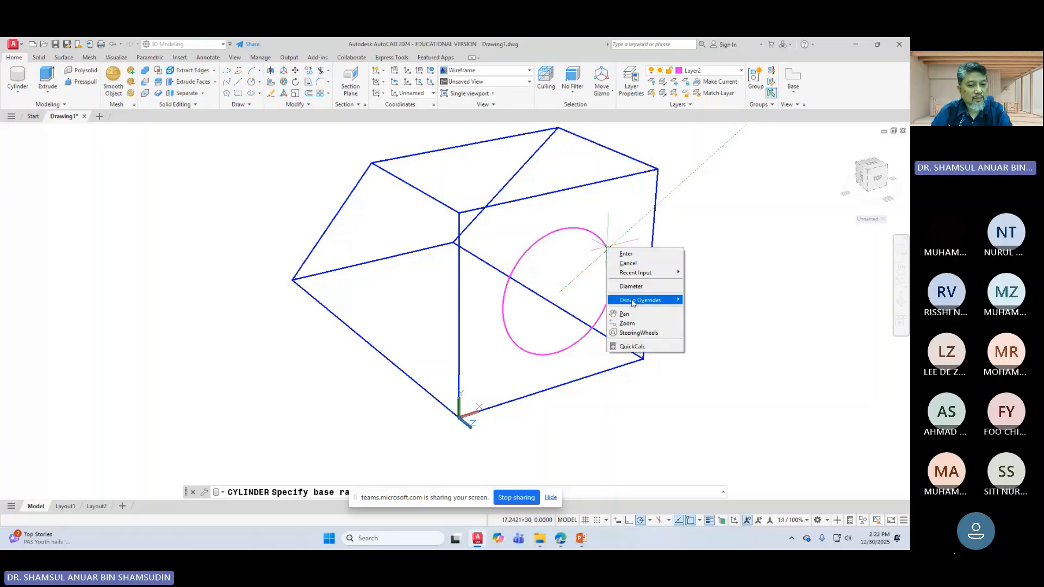
click(630, 285)
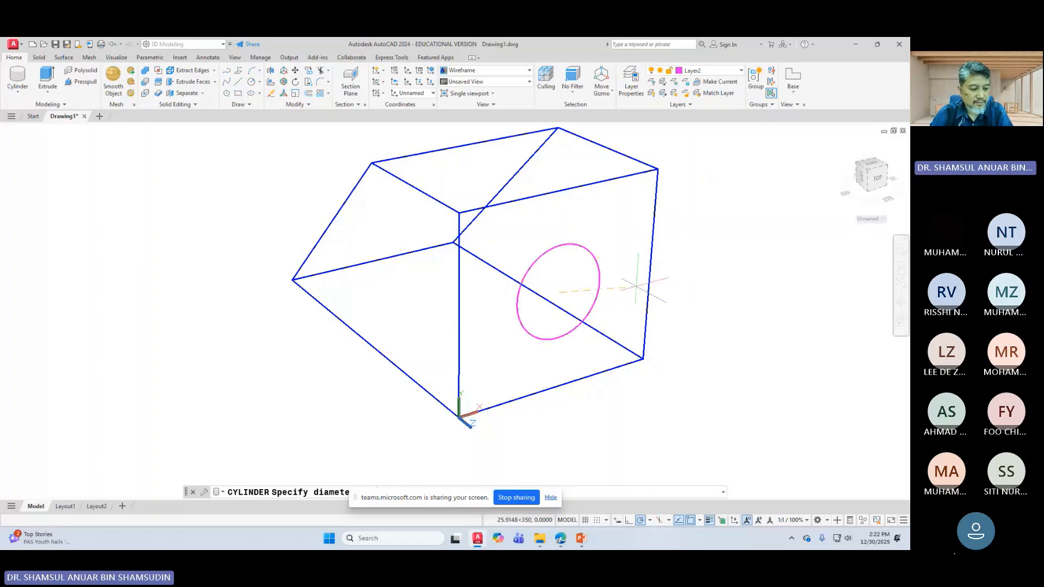
click(635, 286)
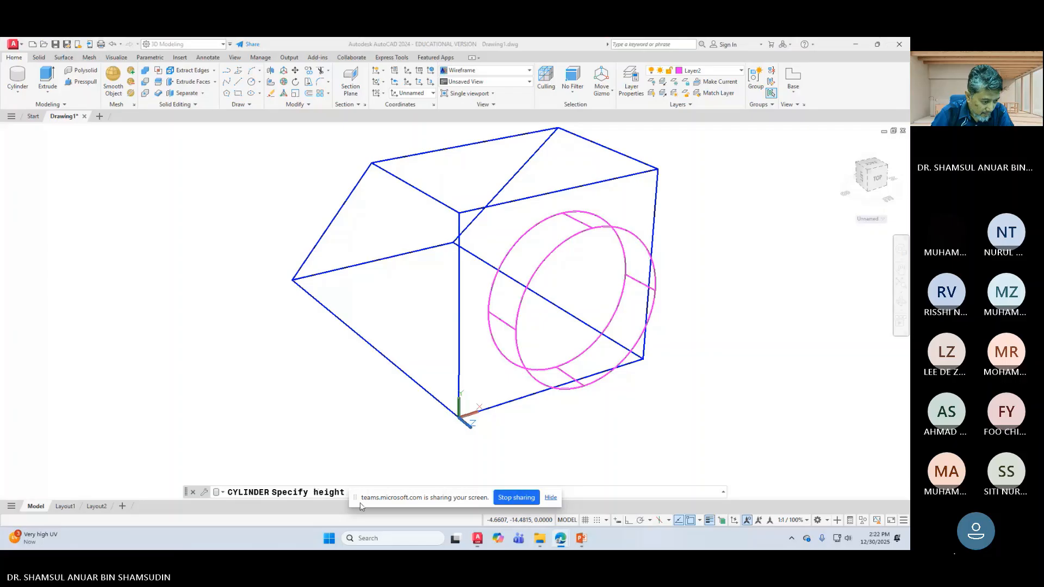
drag(360, 506, 85, 458)
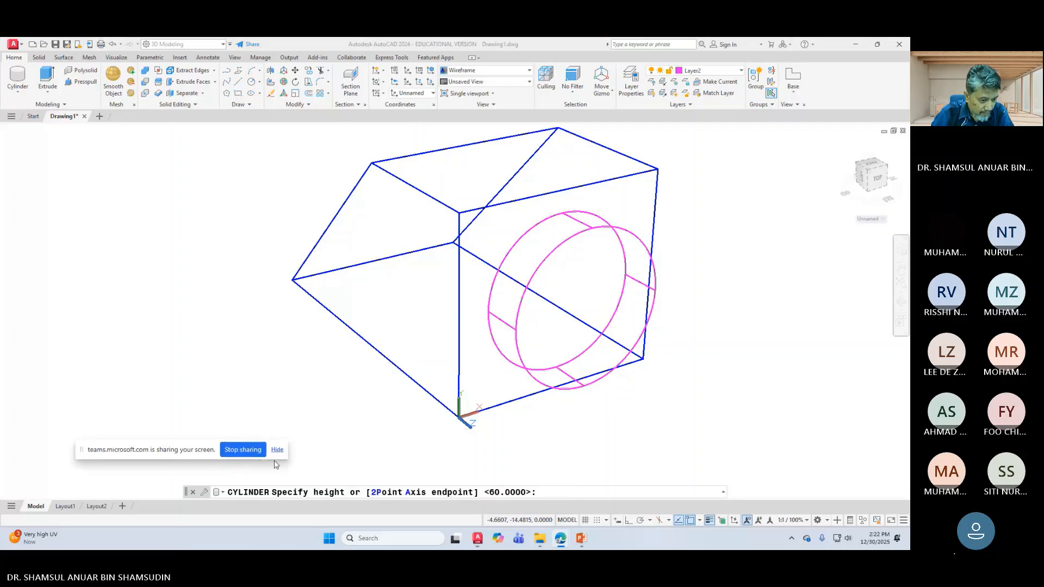
right_click(688, 322)
click(707, 335)
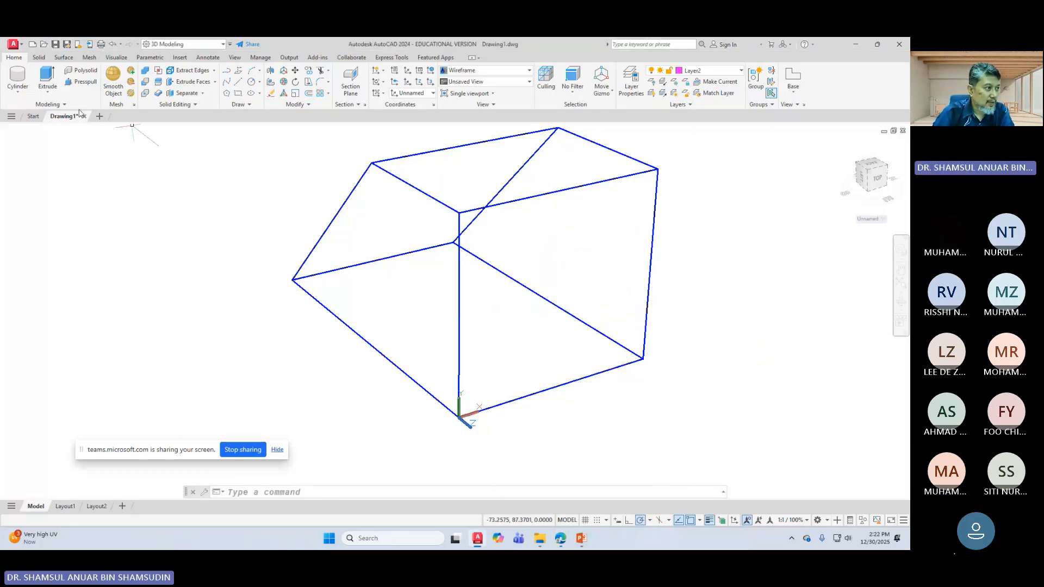
Step: Create a cylinder at the right face's centre (Center of face snap), diameter 43, height 20
click(18, 76)
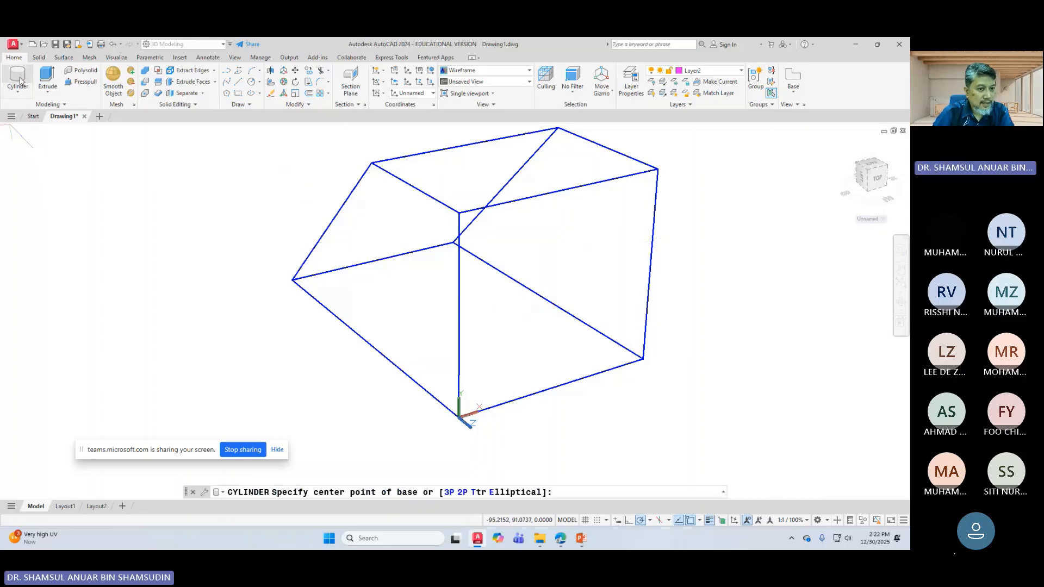
right_click(628, 268)
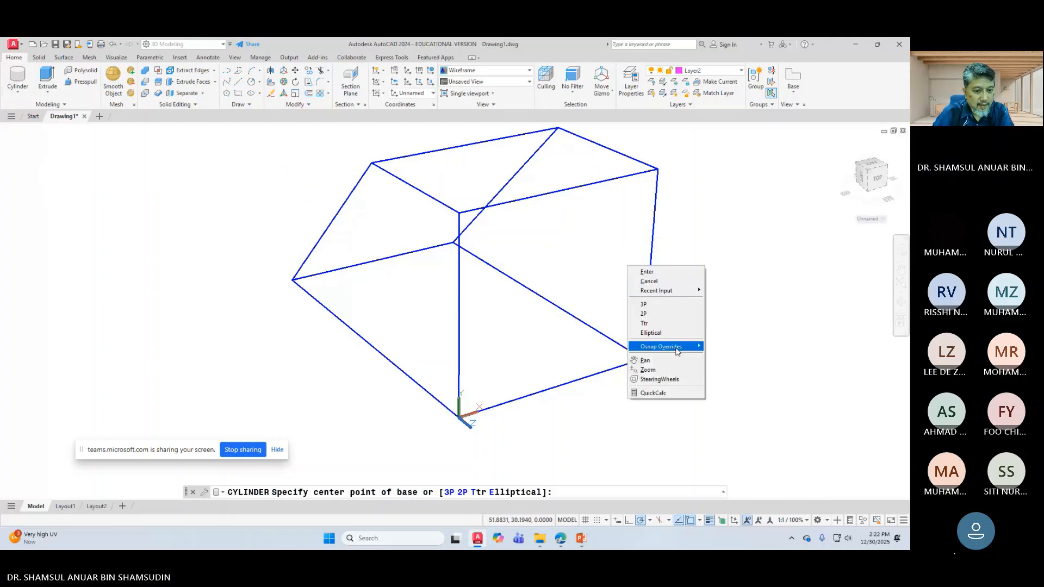
mouse_move(677, 348)
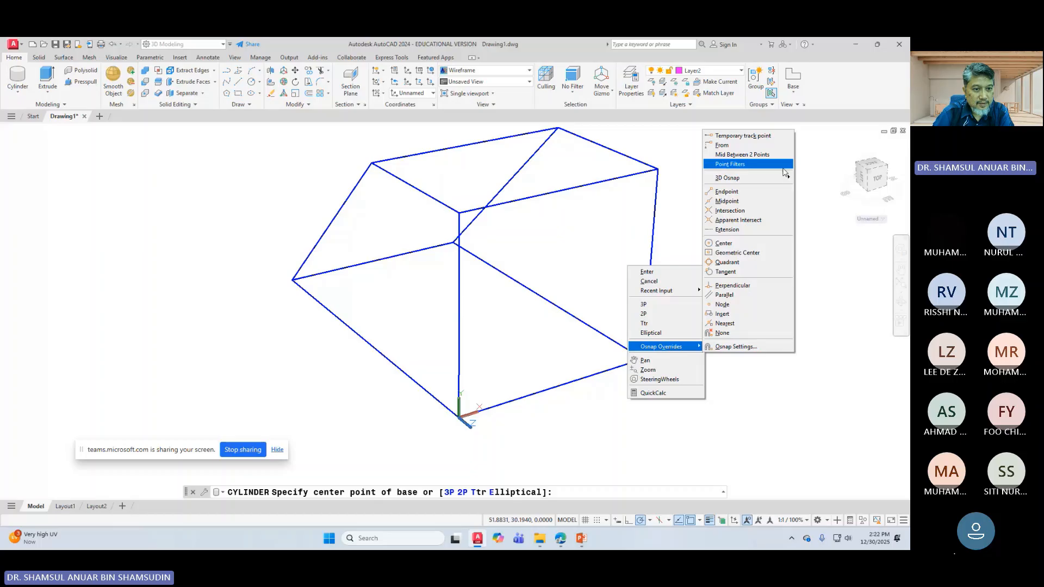
mouse_move(727, 178)
click(587, 200)
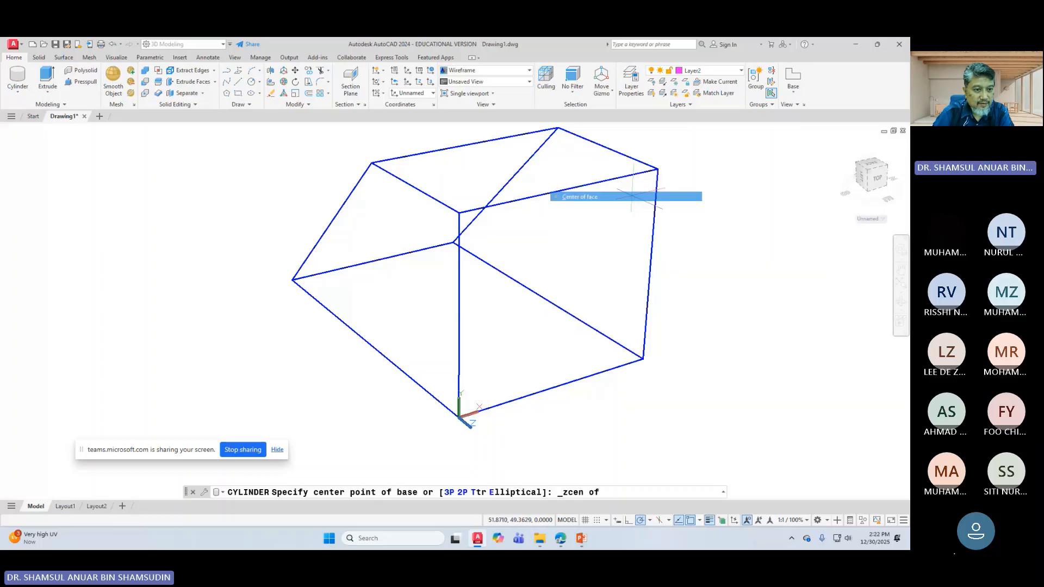
click(651, 241)
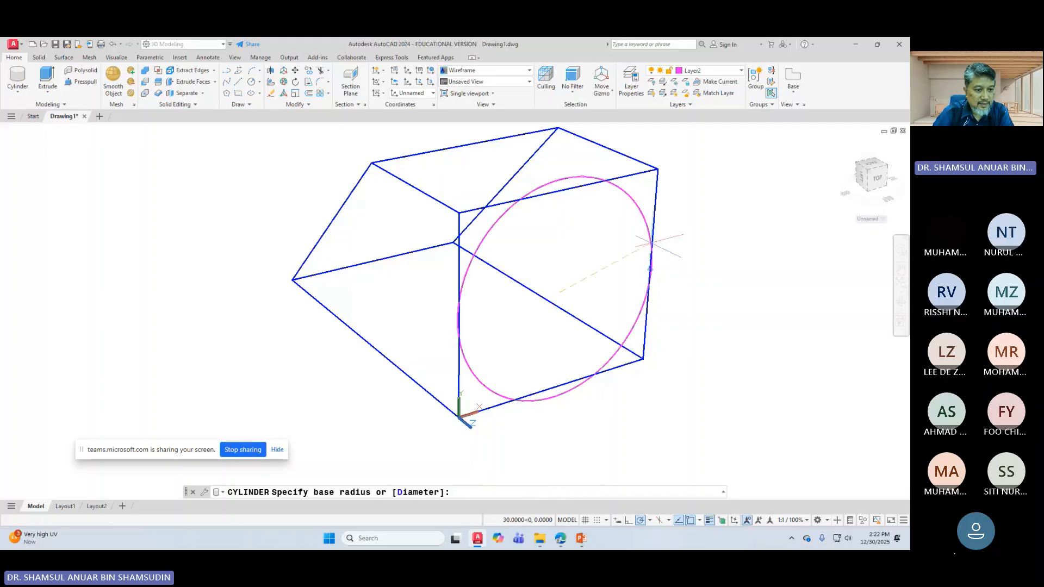
right_click(602, 256)
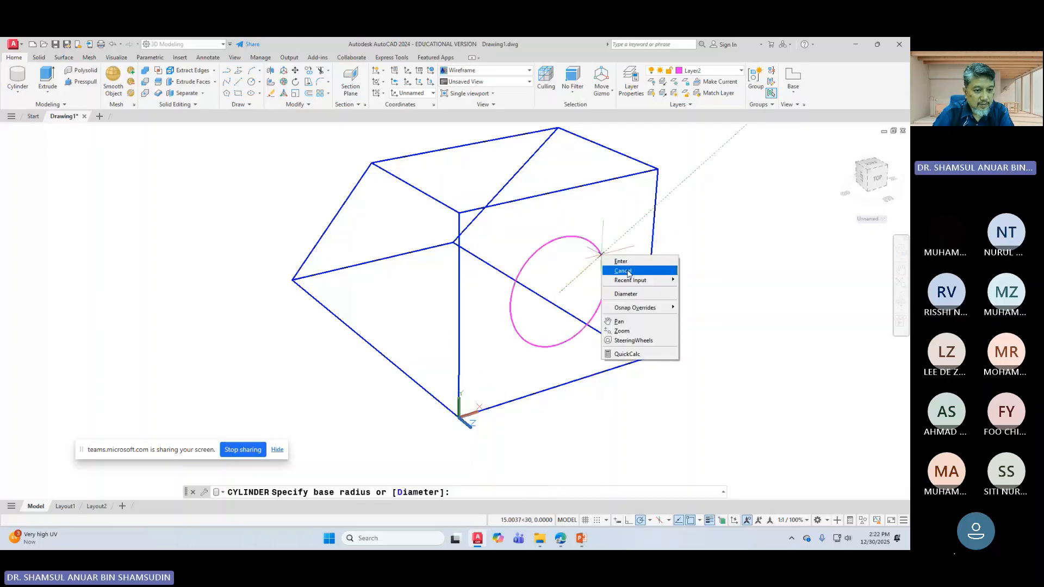
click(625, 293)
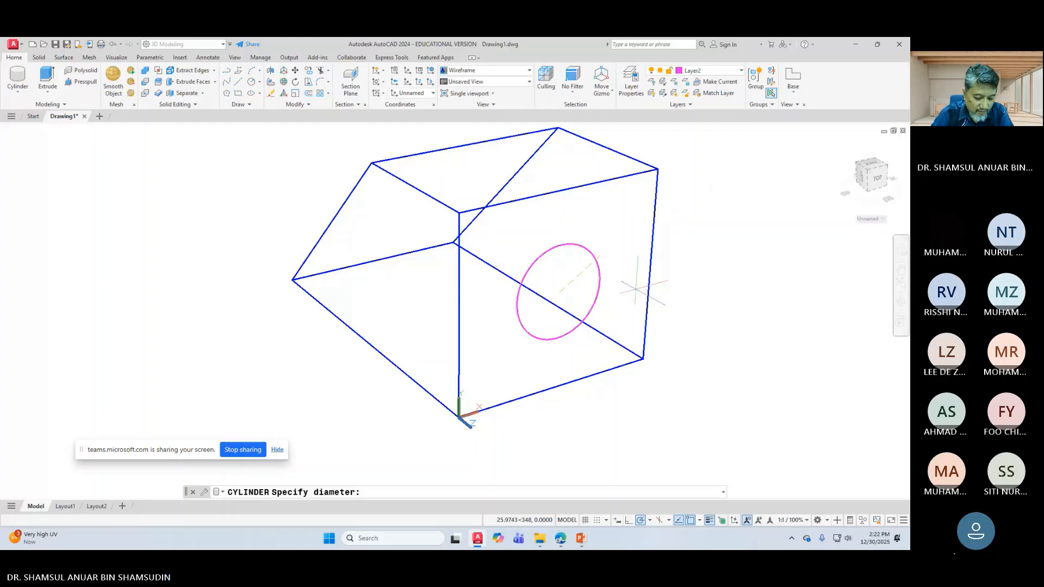
text(43)
key(Return)
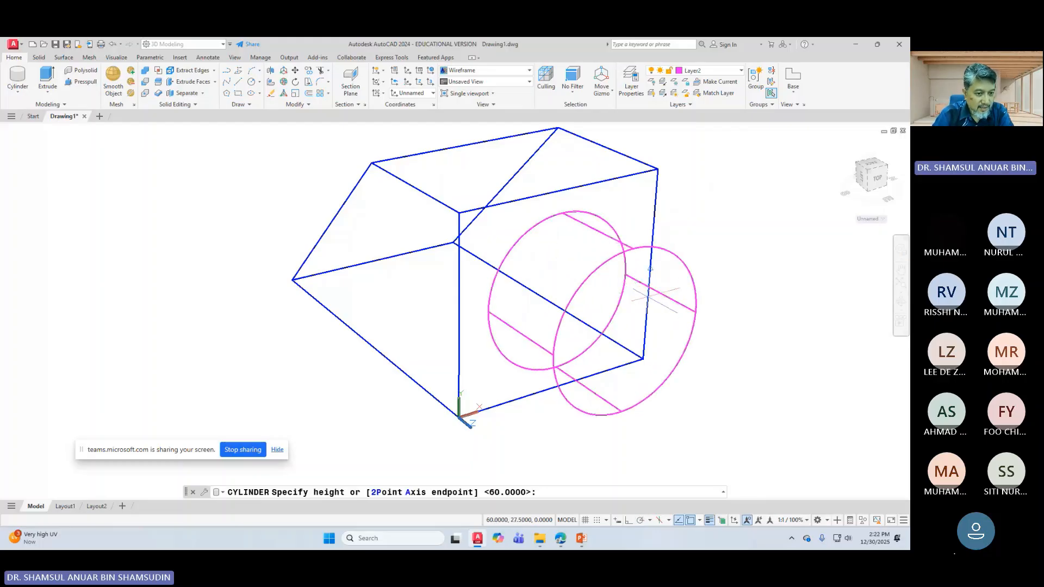
text(2)
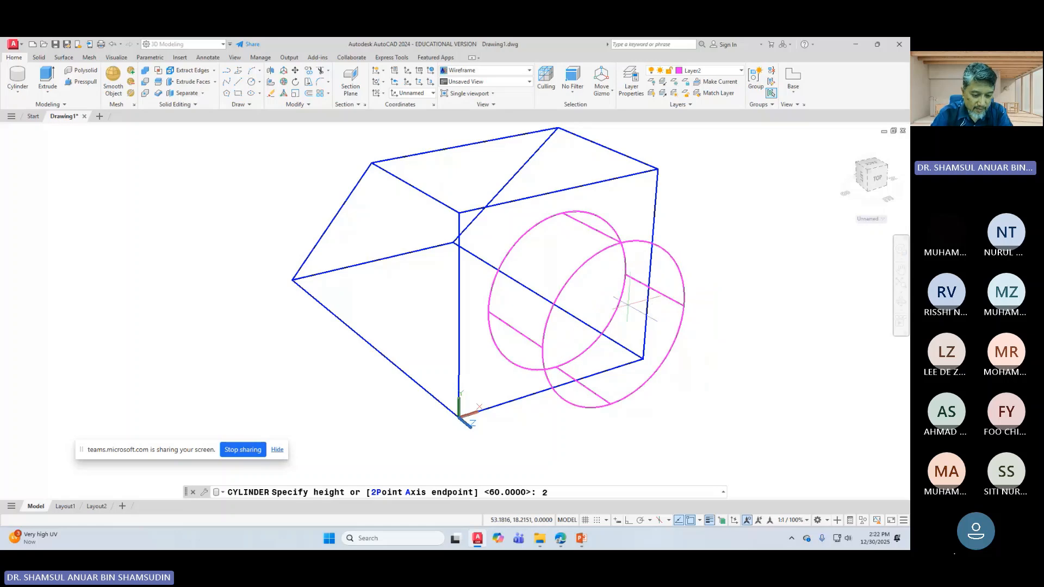
text(0)
key(Return)
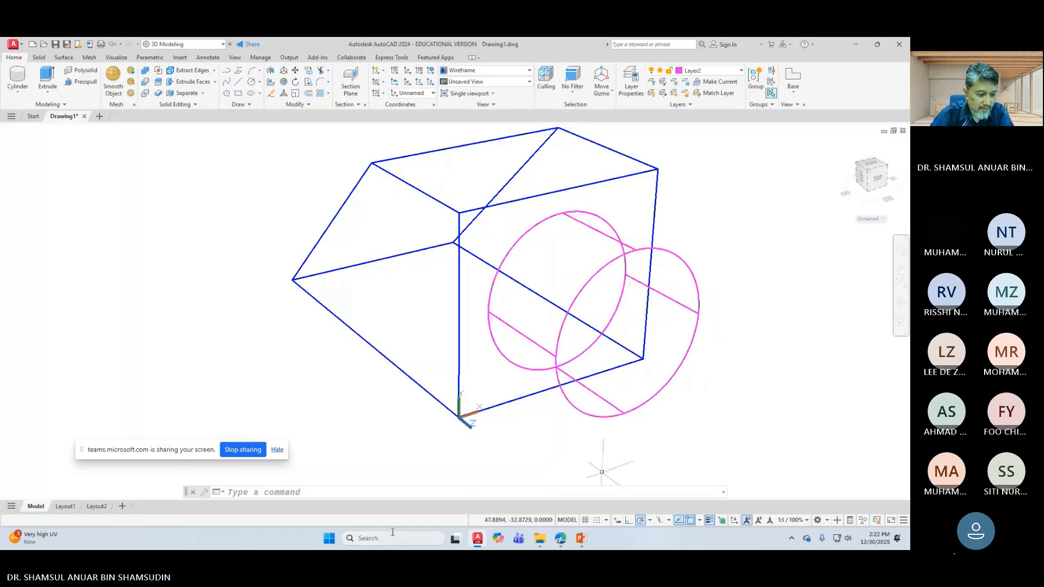
click(581, 538)
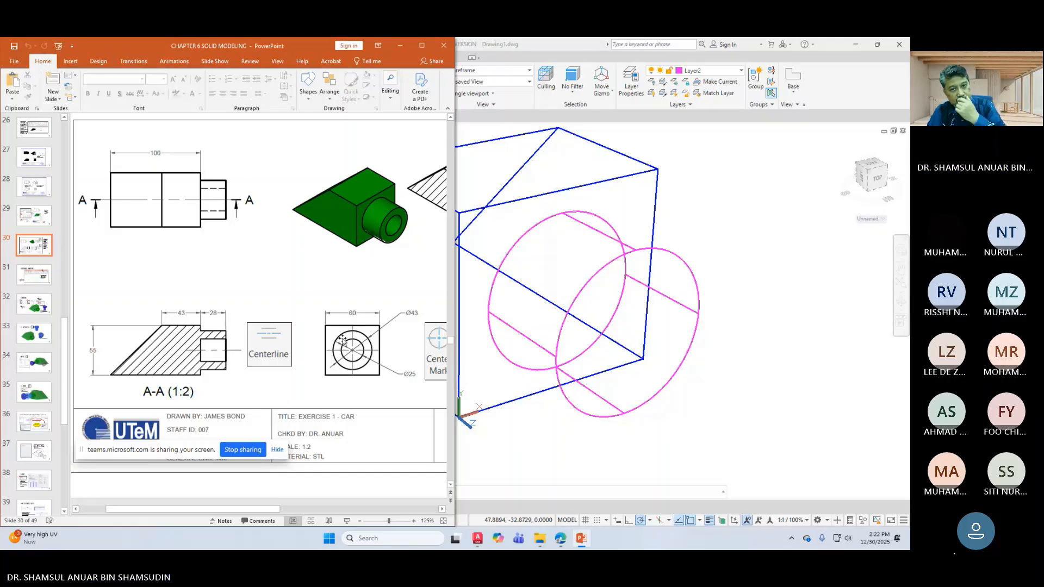
click(536, 218)
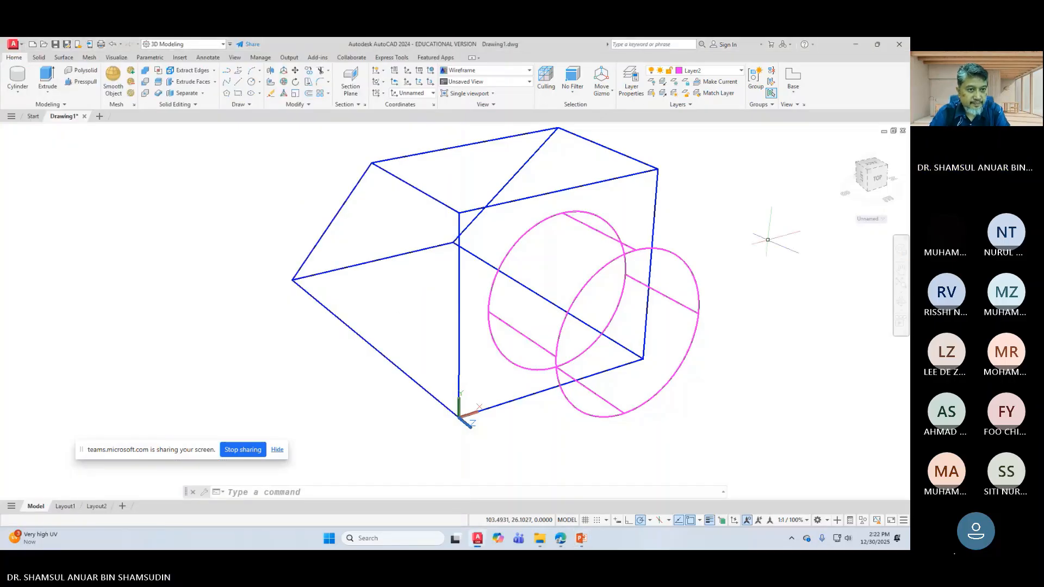
Step: Set the viewport visual style to X-Ray so the blue solid and magenta cylinder appear translucent
click(516, 73)
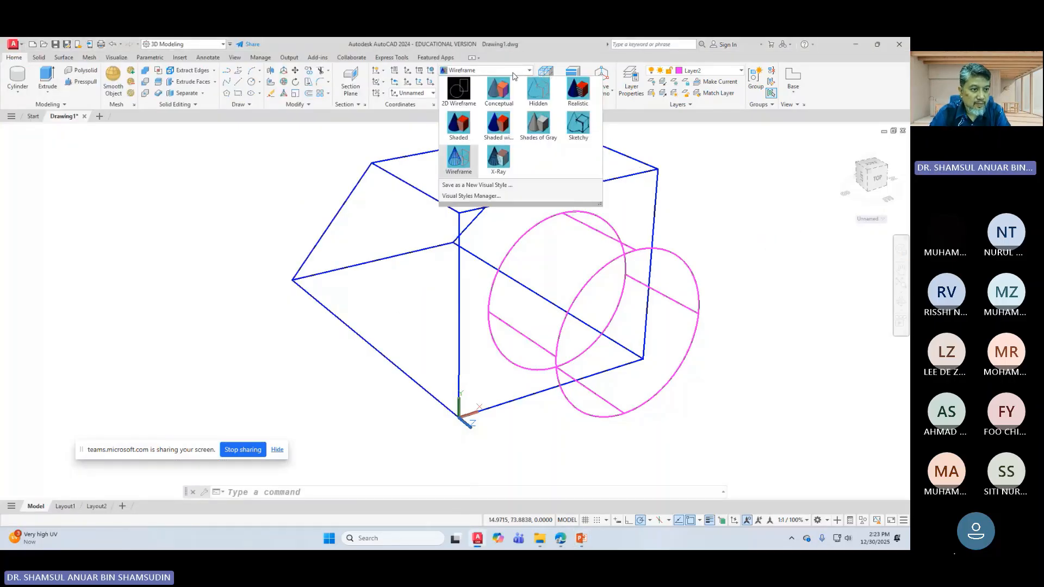
click(495, 160)
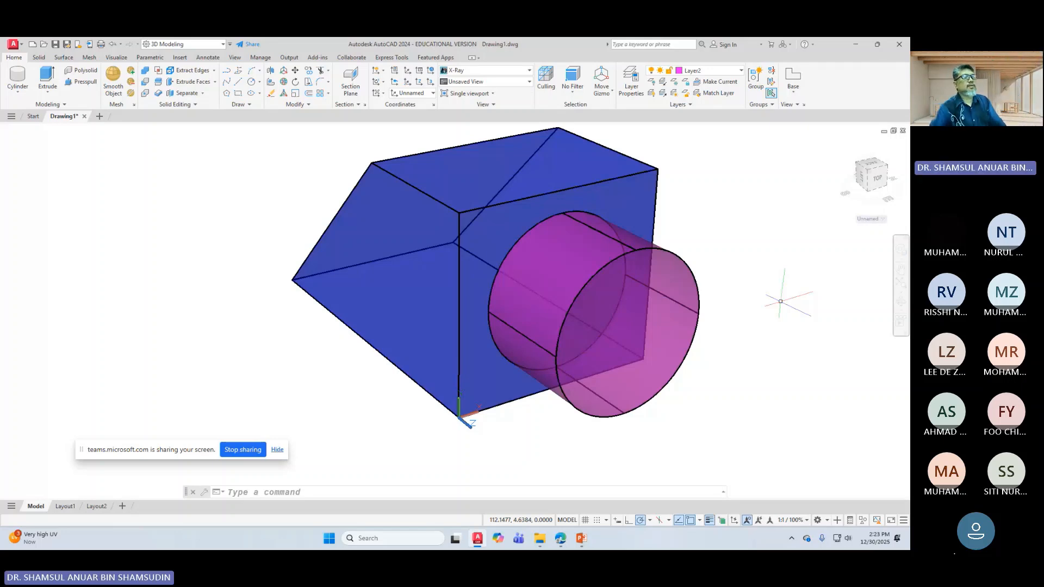
click(222, 44)
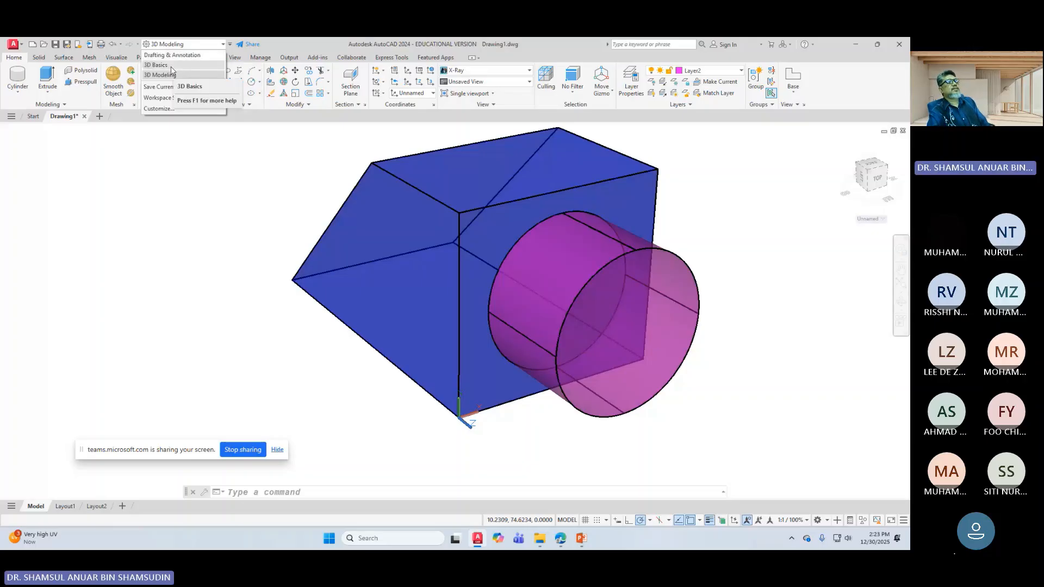
click(230, 44)
click(230, 45)
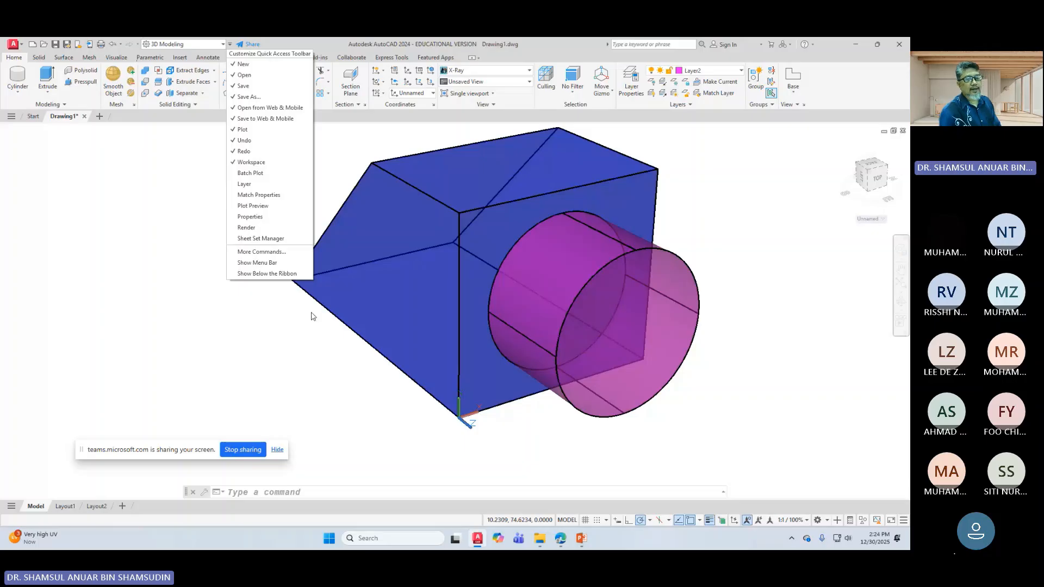
click(862, 443)
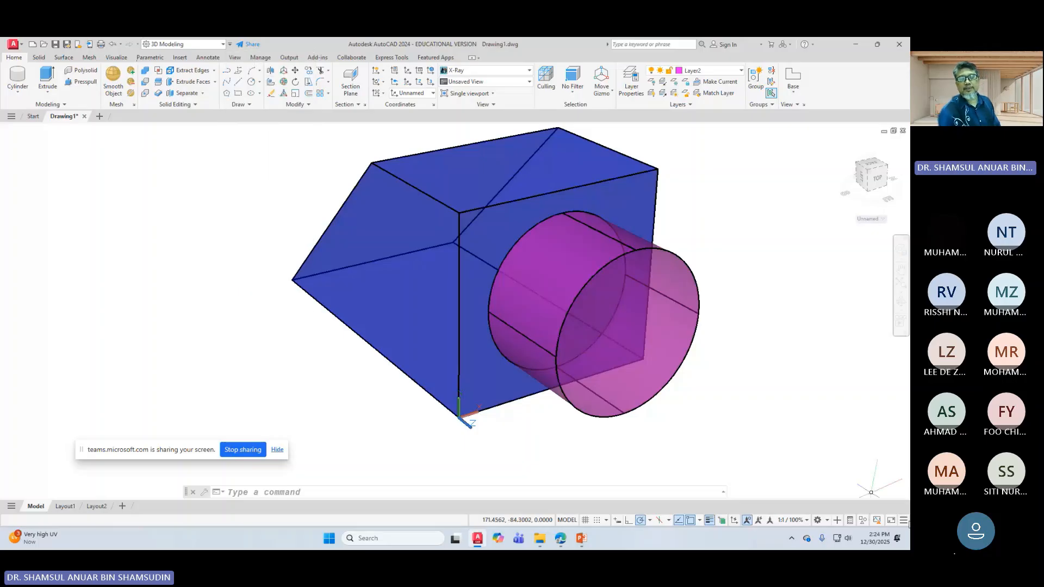
Step: Check the status bar customization list, then change the workspace to 3D Basics
click(903, 520)
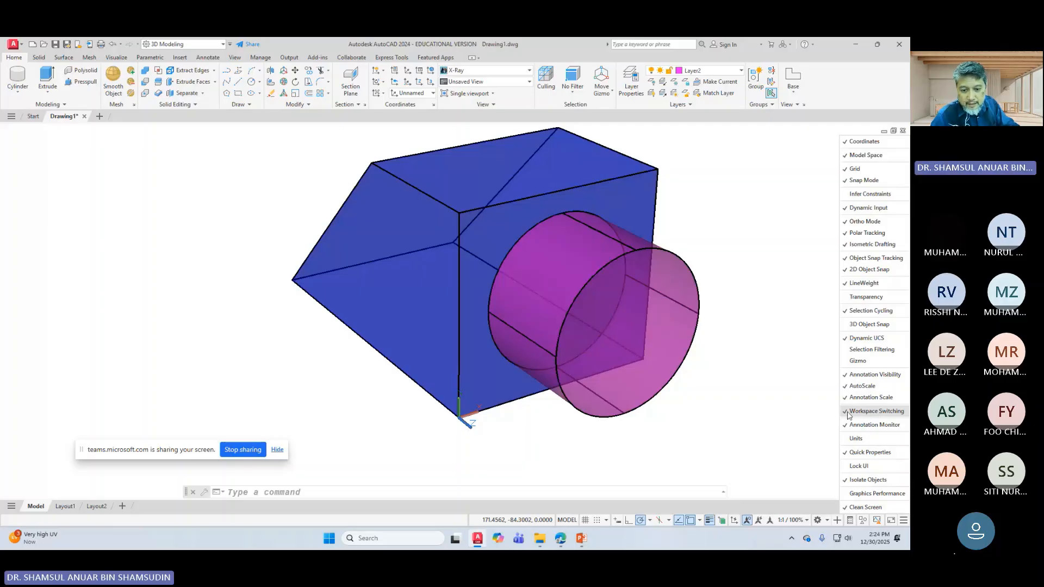
click(811, 460)
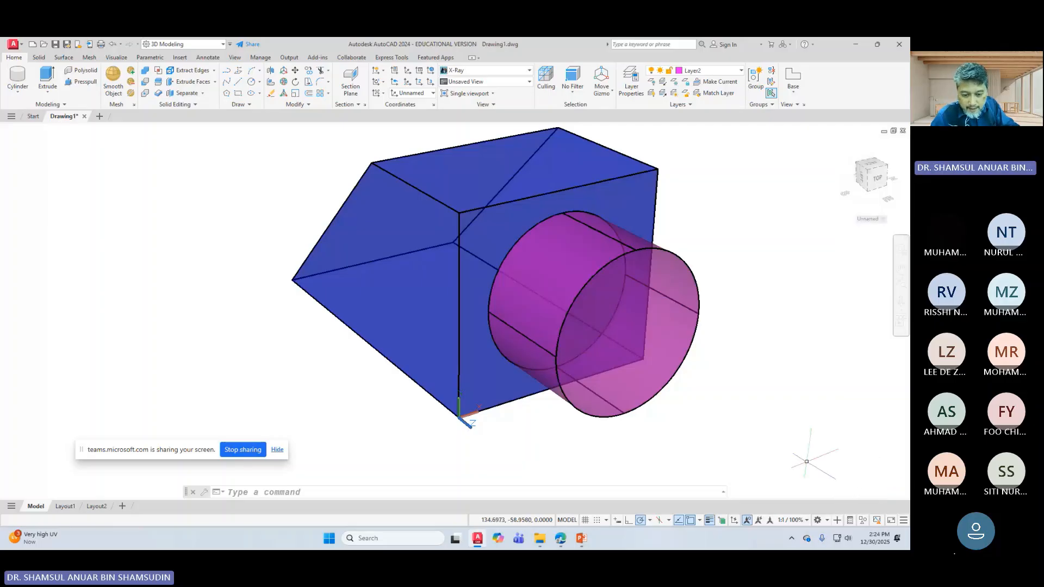
click(819, 520)
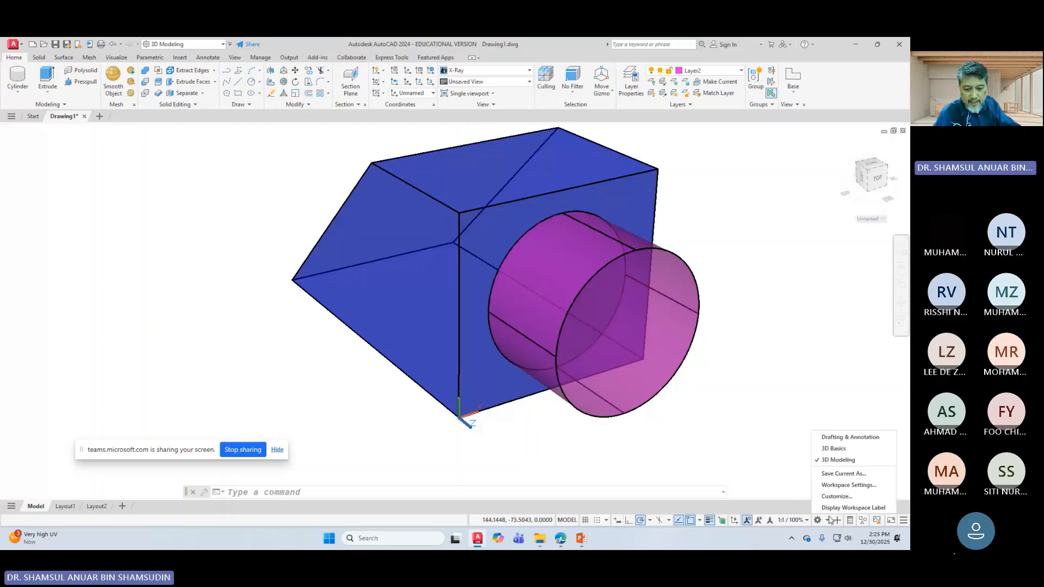
click(842, 451)
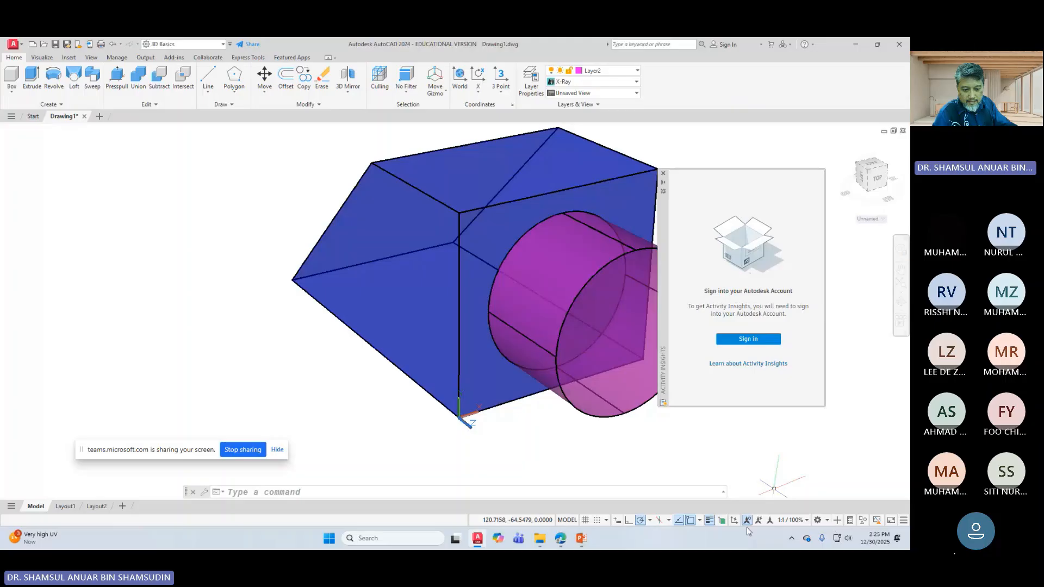
Step: Return to the 3D Modeling workspace and dismiss the Activity Insights palette
click(827, 516)
click(837, 459)
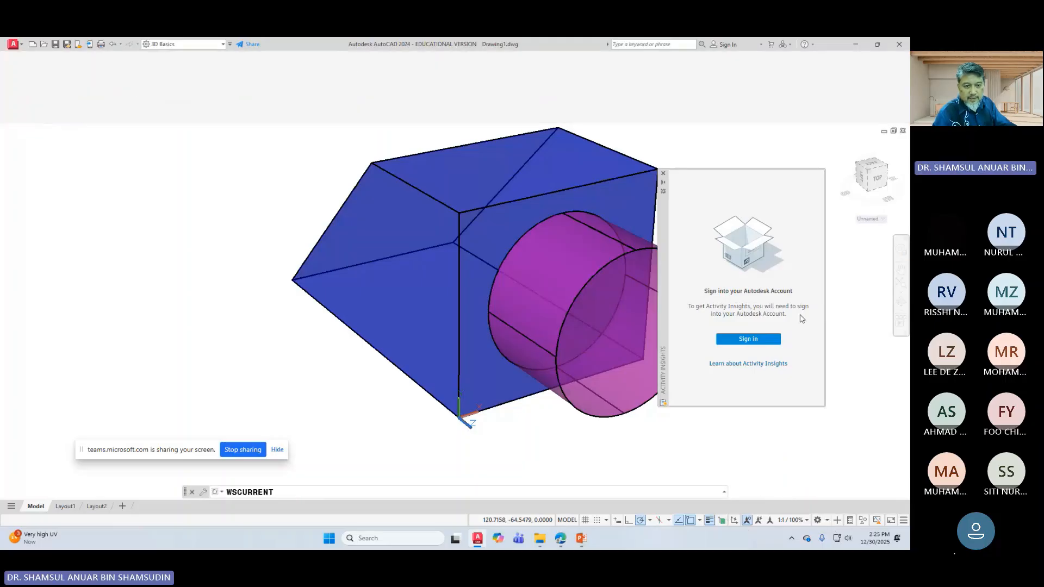
click(663, 172)
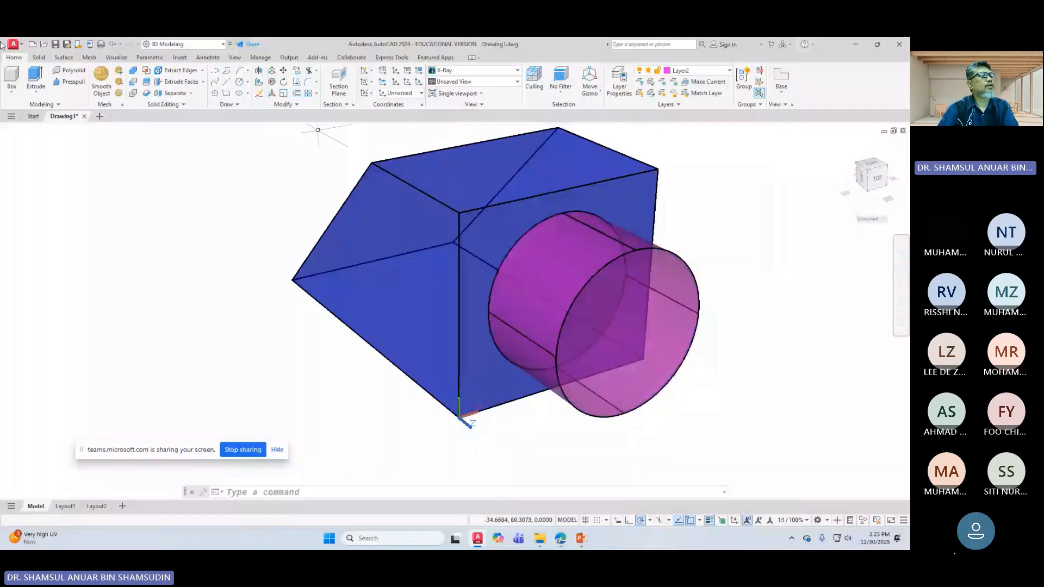
Step: Start a Union of the blue angled solid and magenta cylinder, then cancel it
click(134, 73)
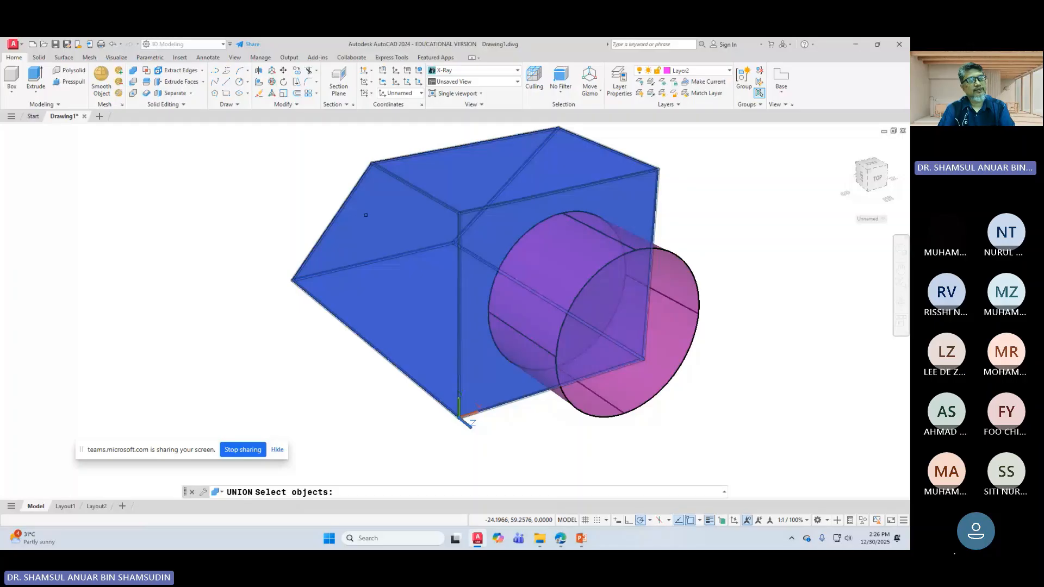
click(370, 235)
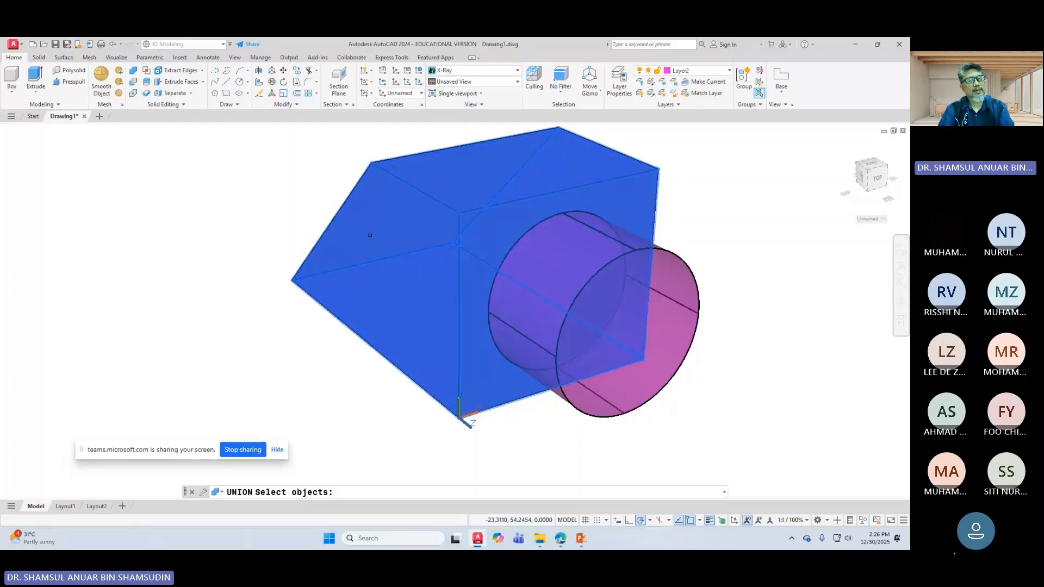
click(533, 375)
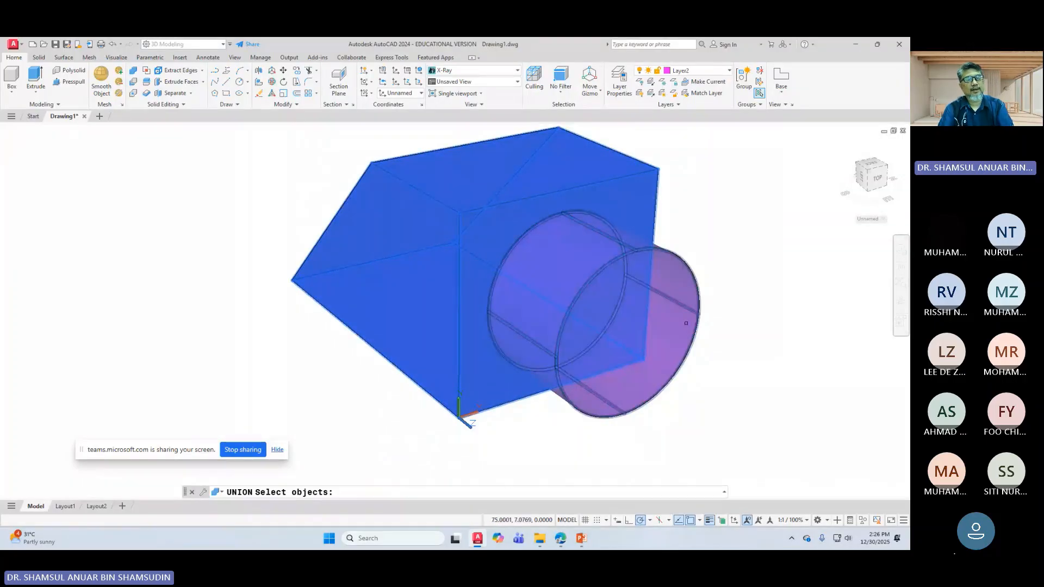
key(Return)
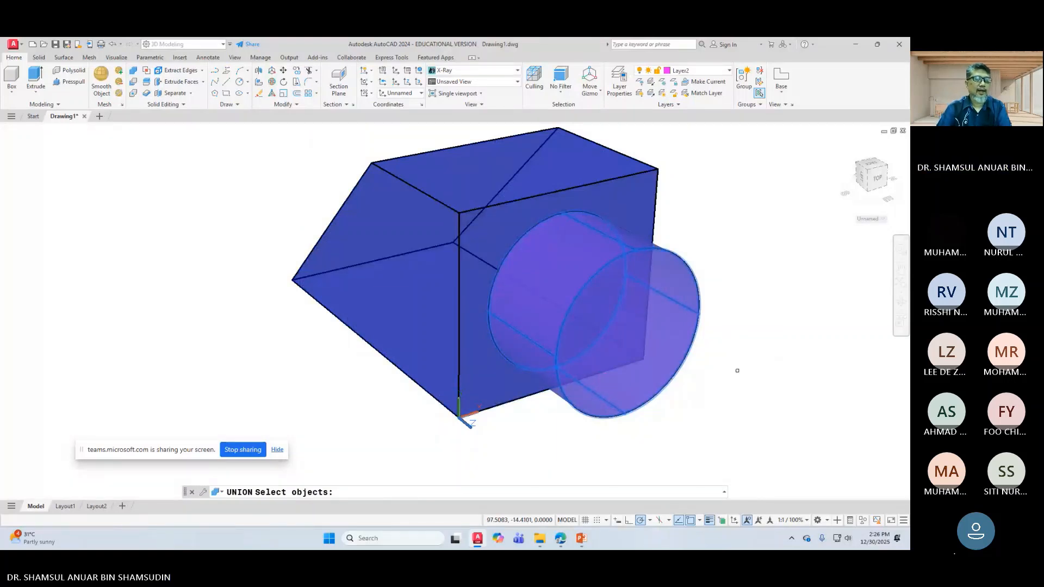
key(Escape)
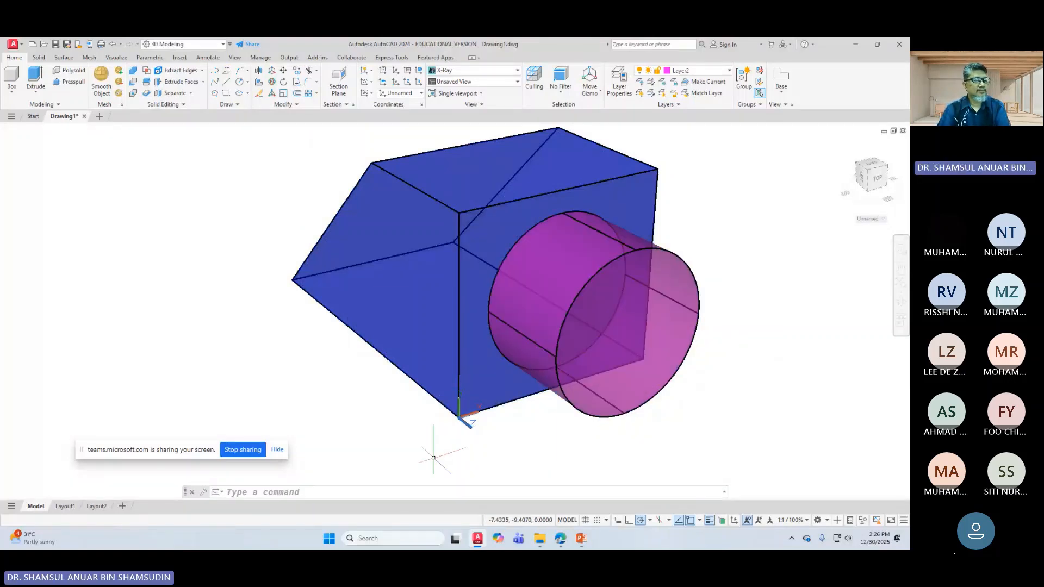
Step: Retry the Union on the blue solid and cylinder boss, abandoning it again
click(133, 70)
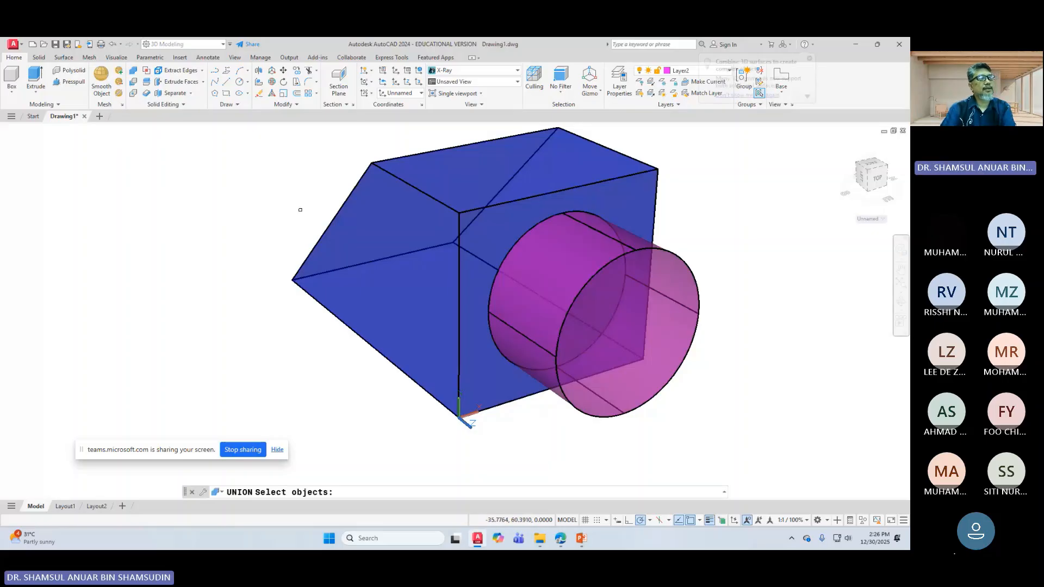
click(424, 277)
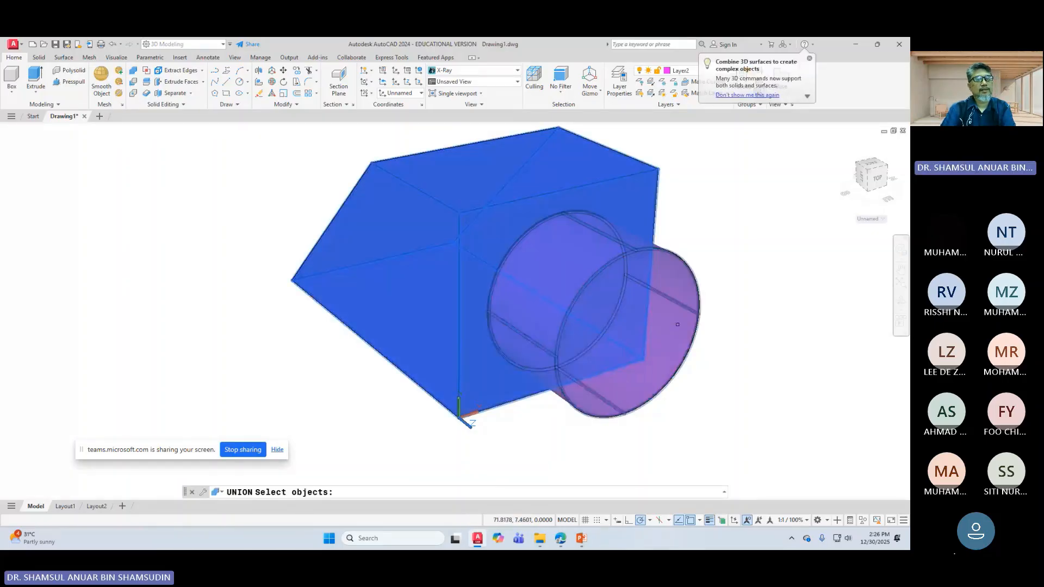
click(668, 341)
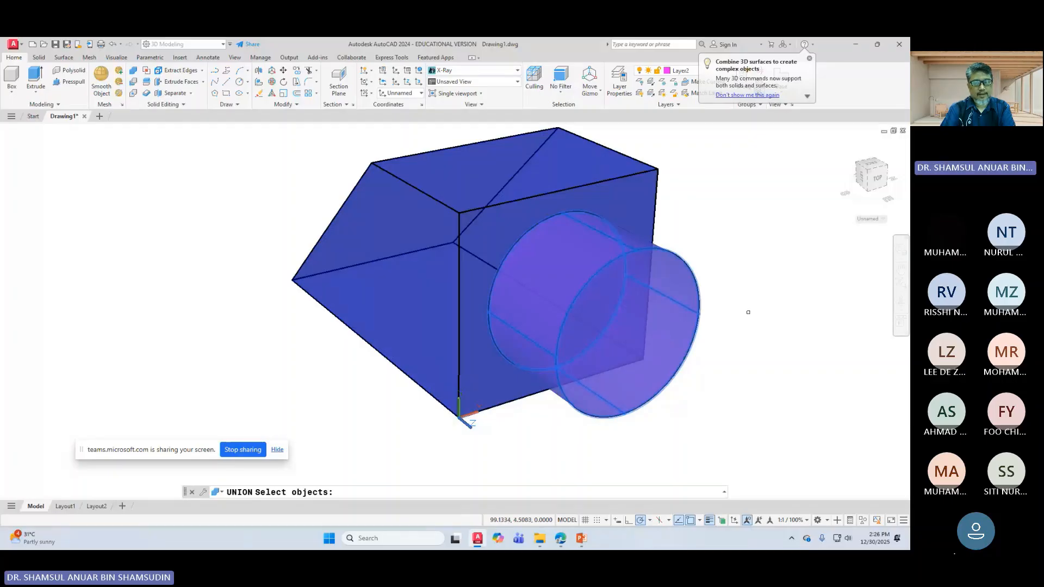
key(Return)
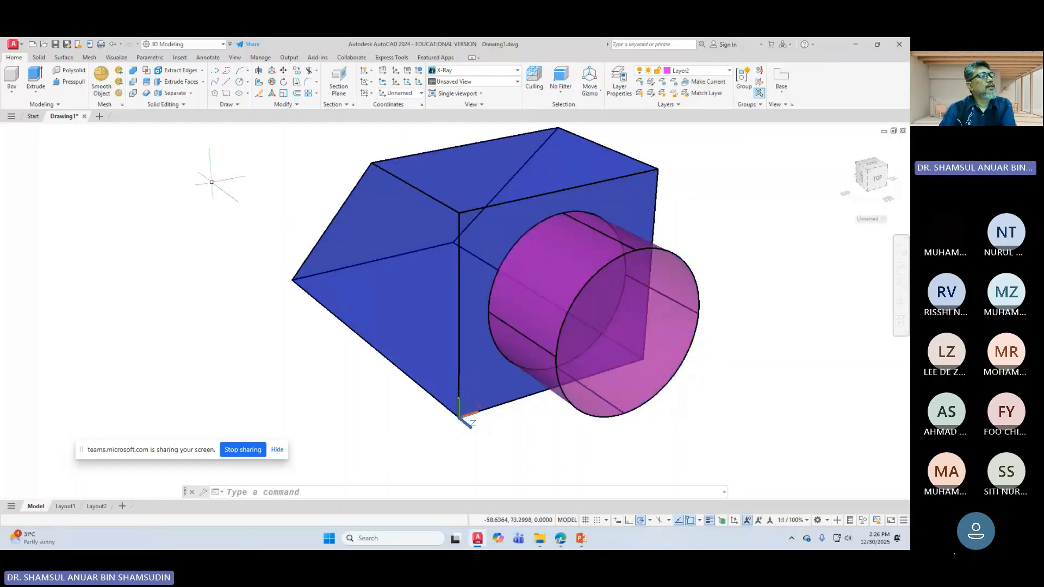
Step: Run Union a third time, selecting the blue angled solid and the magenta cylinder
click(134, 70)
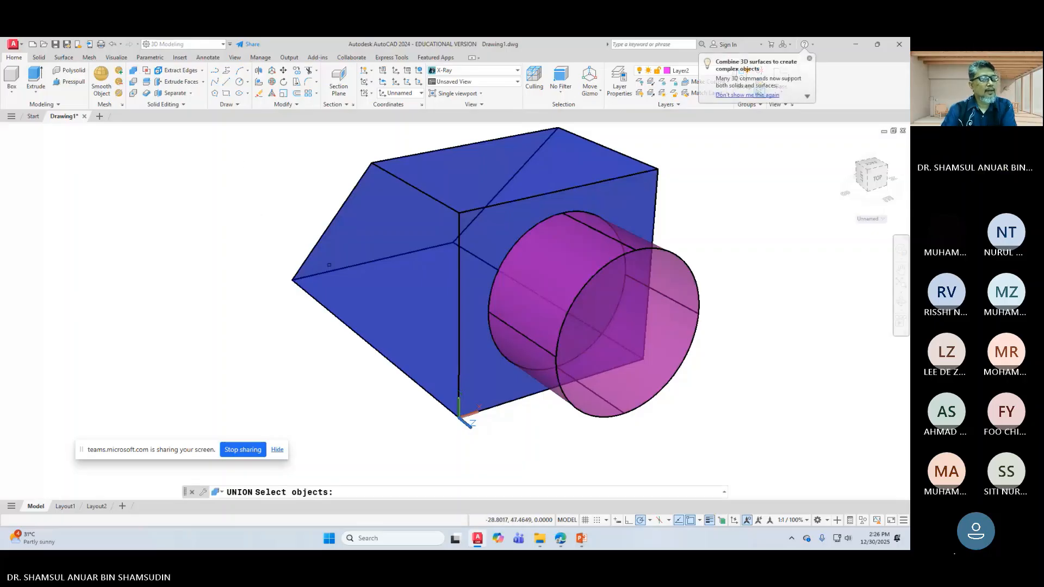
click(329, 265)
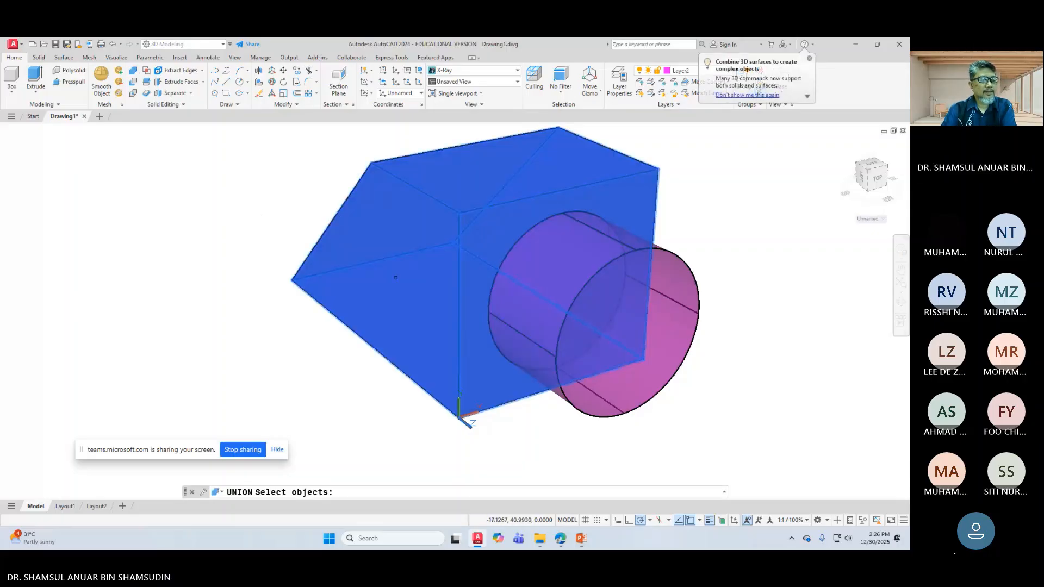
click(608, 408)
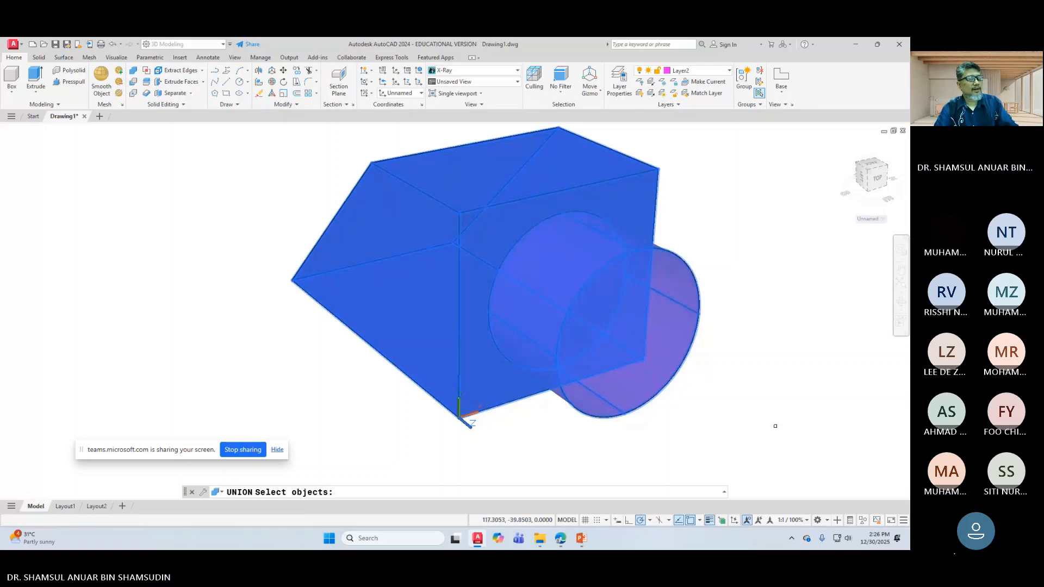
Step: Confirm the union so the cylinder boss and angled block become one blue solid
key(Return)
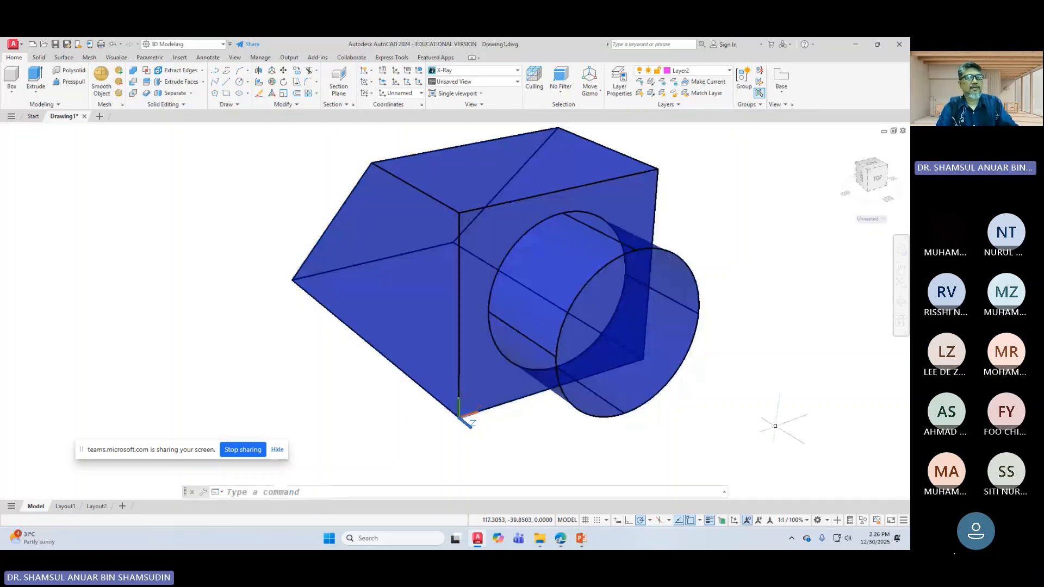
scroll(554, 368, up, 3)
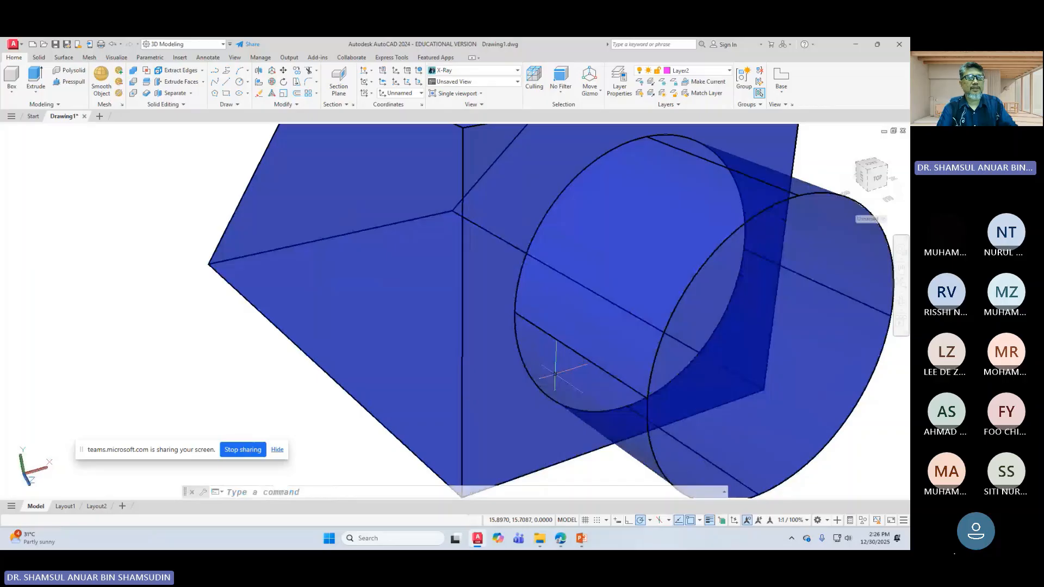
scroll(780, 386, down, 4)
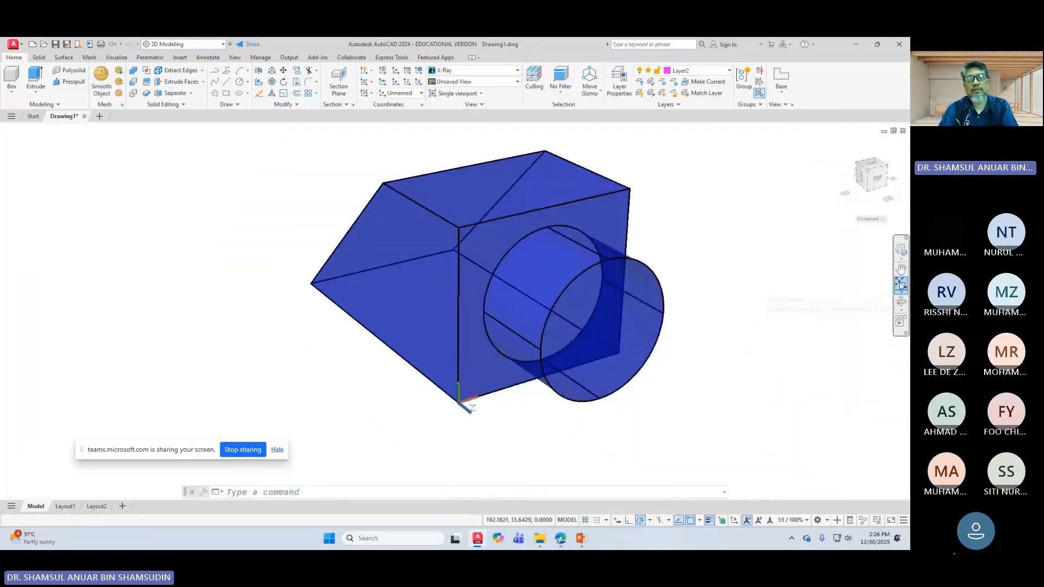
Step: Orbit the view to inspect the merged boss from the side, then exit orbit
click(900, 303)
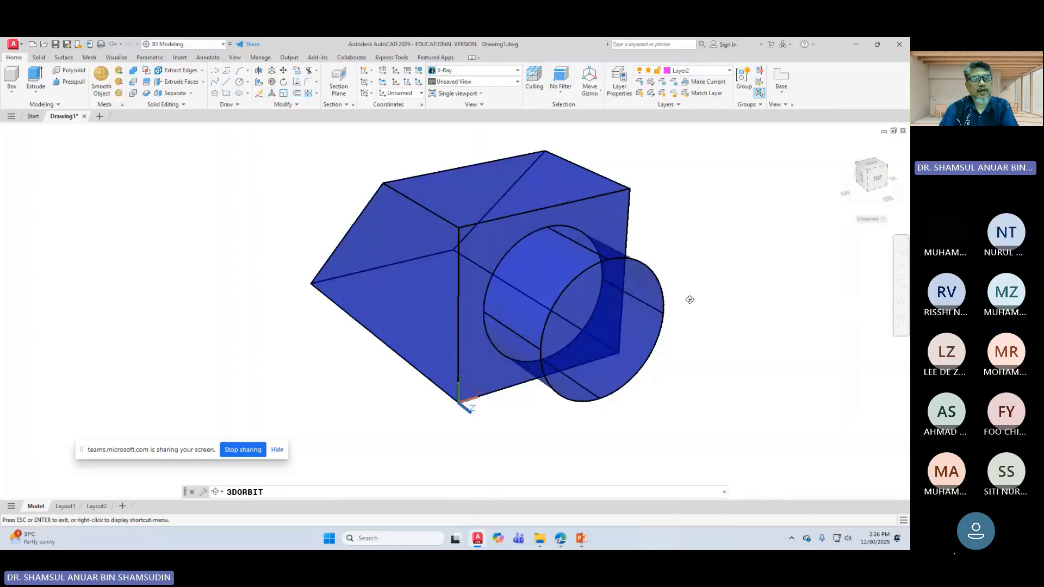
drag(689, 298, 706, 312)
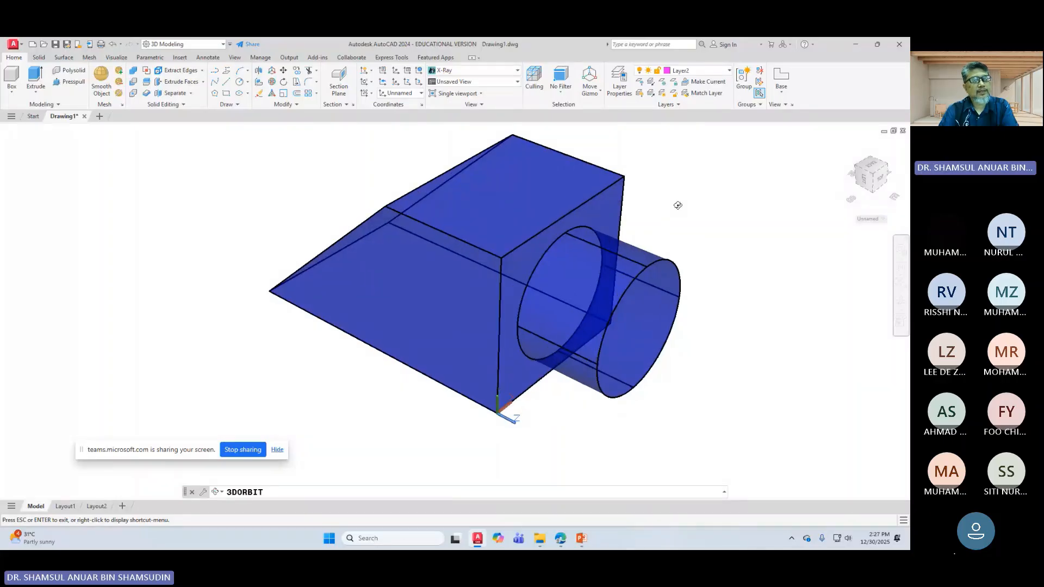
mouse_move(722, 210)
mouse_down()
mouse_move(712, 212)
mouse_move(717, 197)
mouse_up()
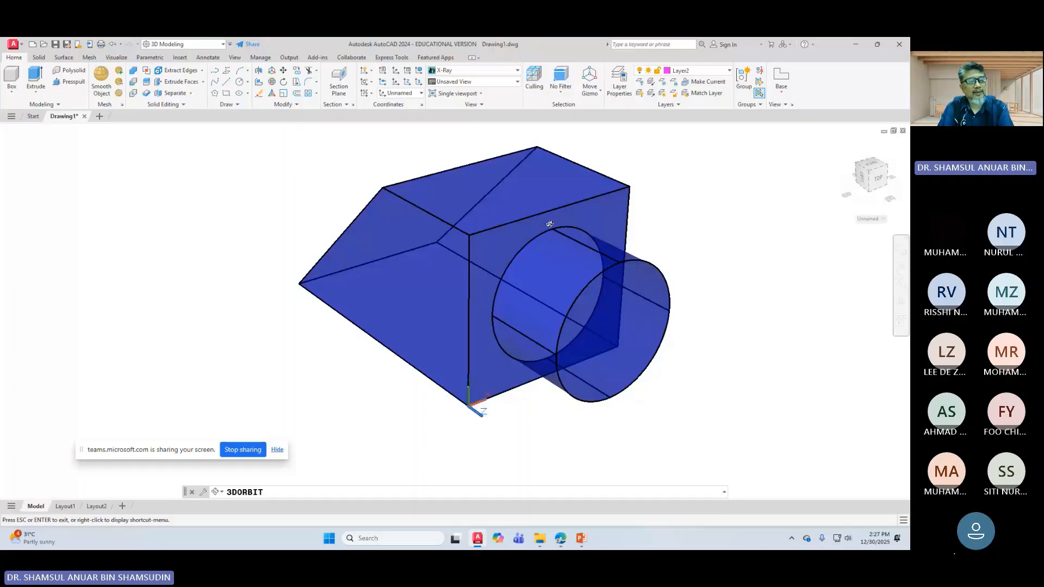
right_click(446, 370)
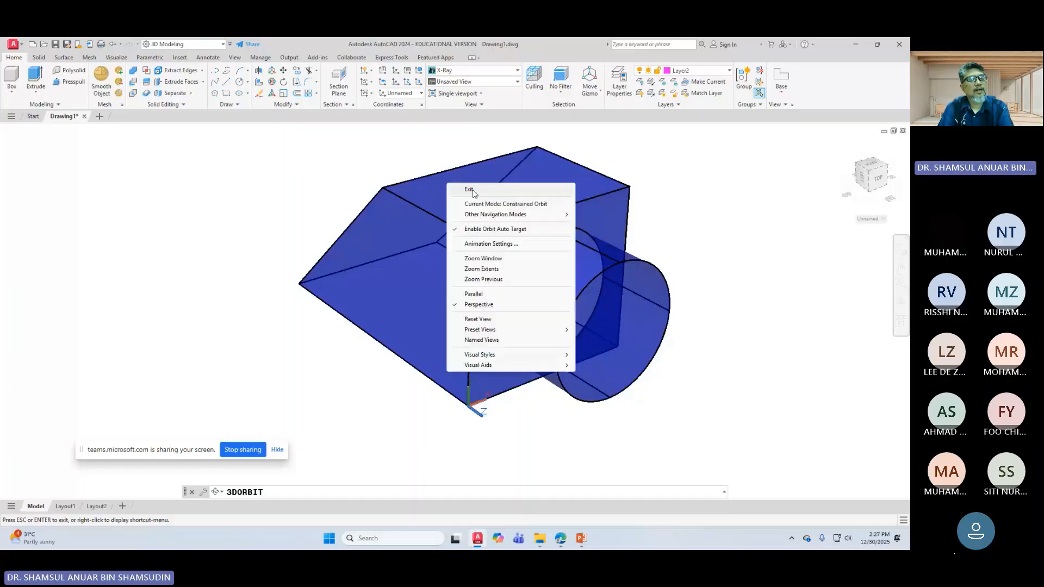
click(471, 191)
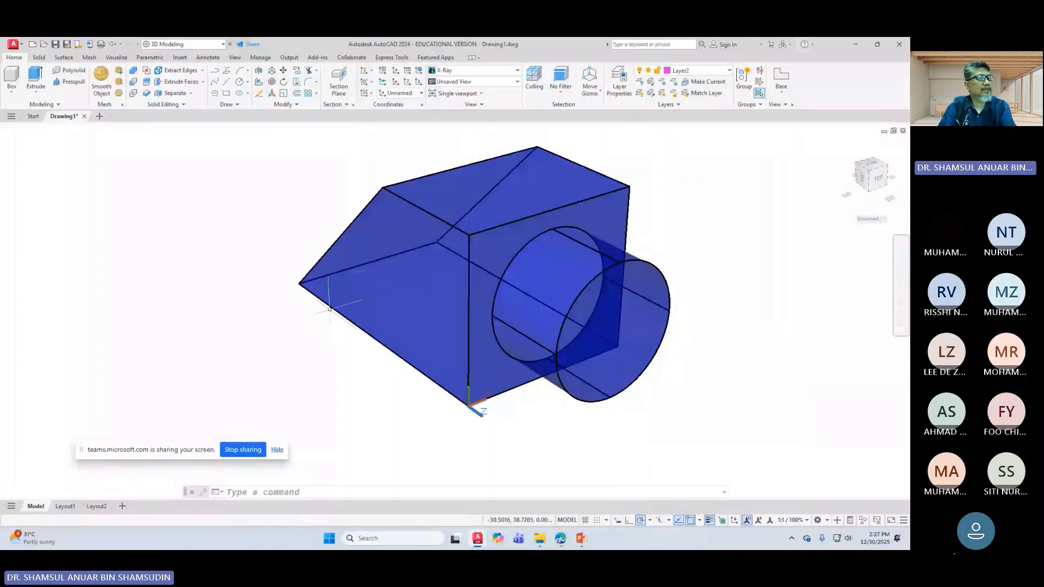
Step: Start the Cylinder command and check the hole dimensions on PowerPoint slide 30
click(11, 91)
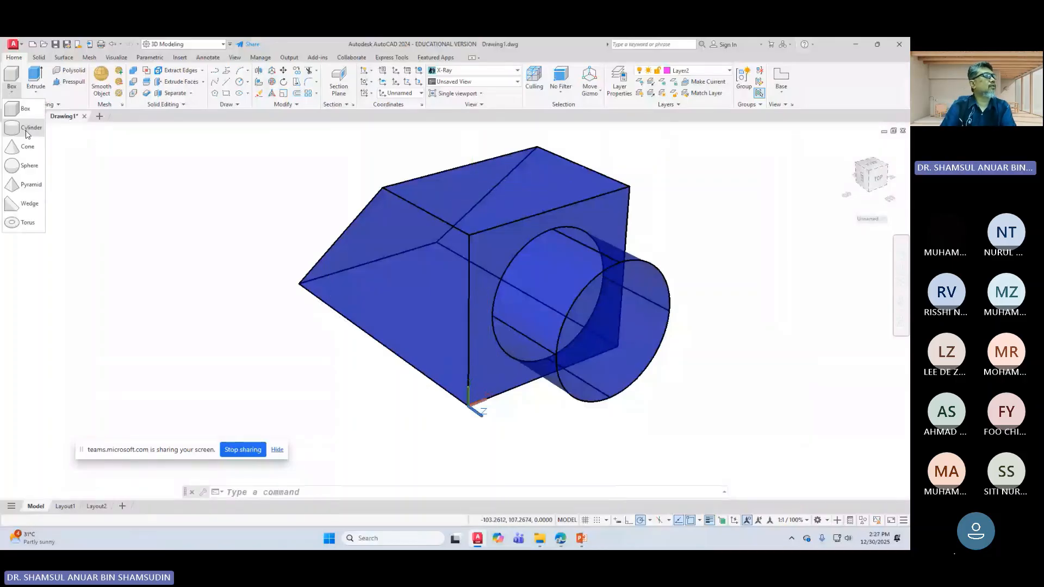
click(26, 128)
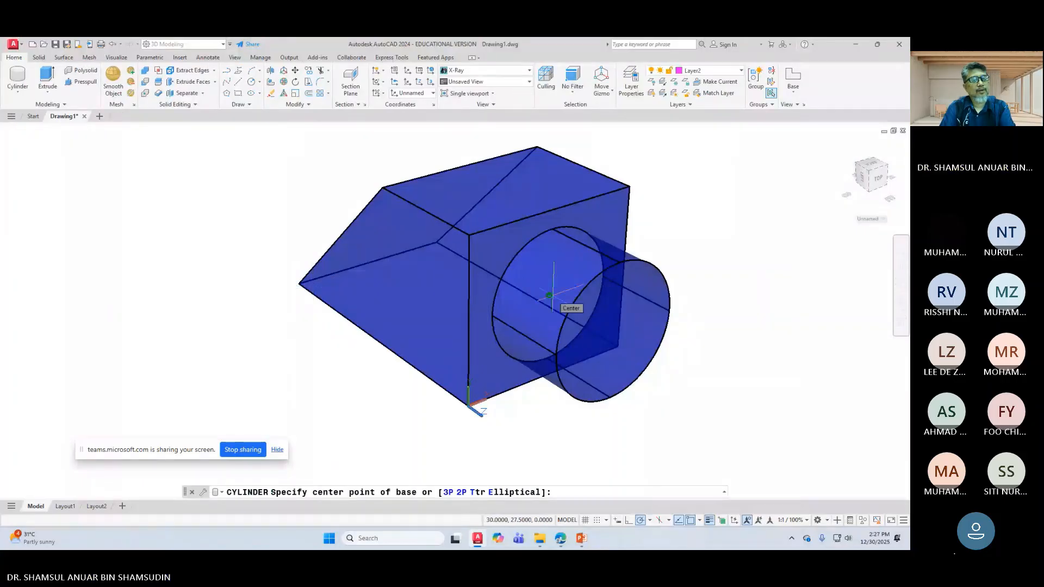
click(582, 538)
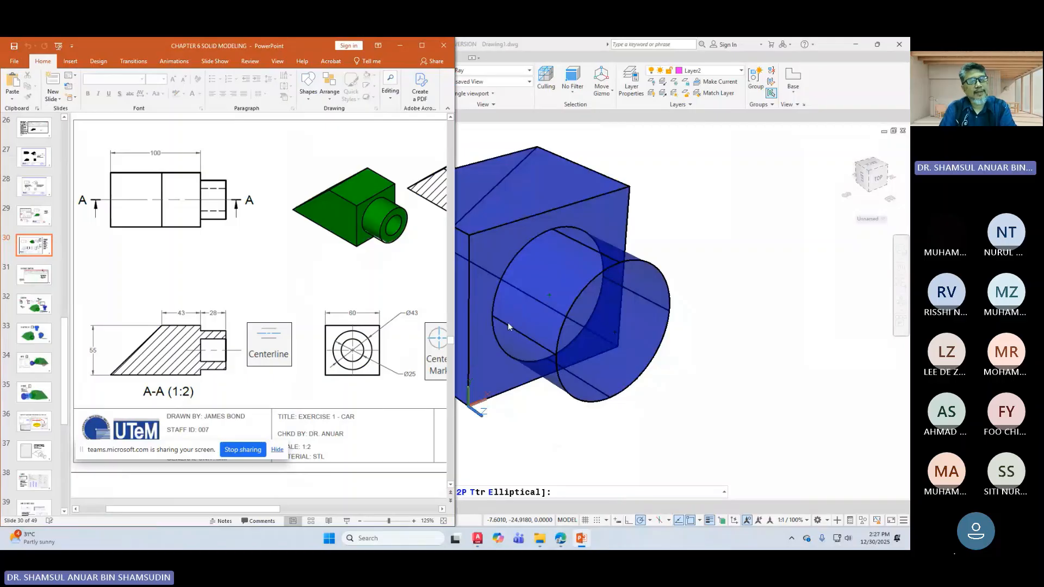
click(671, 252)
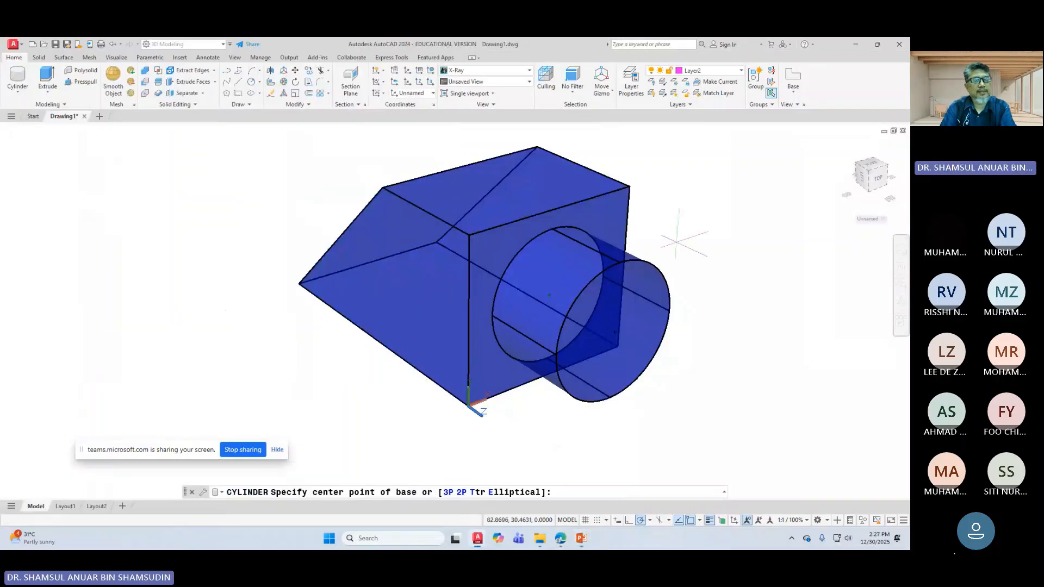
Step: Draw a 25-diameter cylinder centred on the boss circle, extending beyond the boss end
click(549, 295)
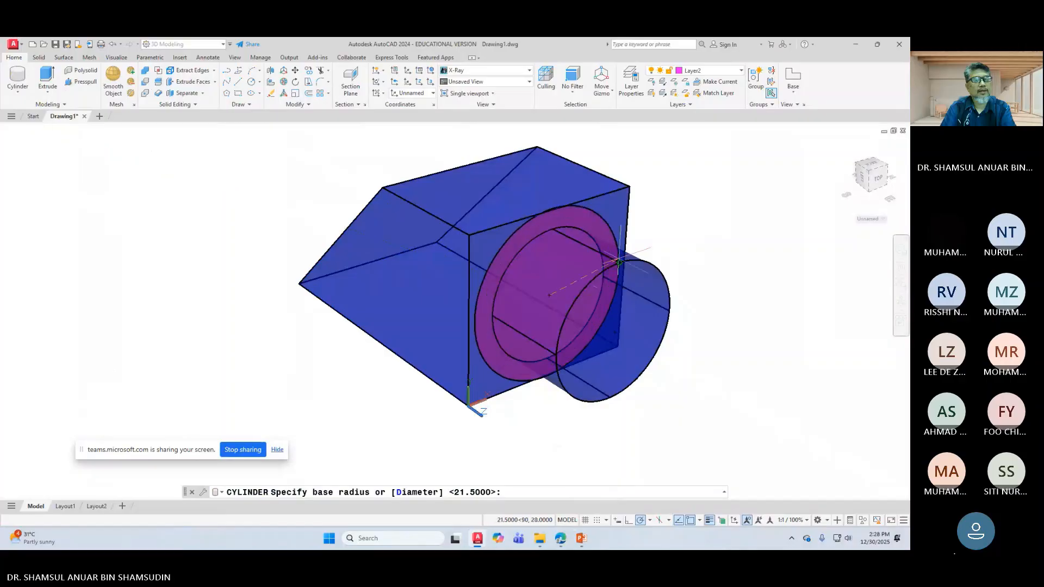
right_click(622, 234)
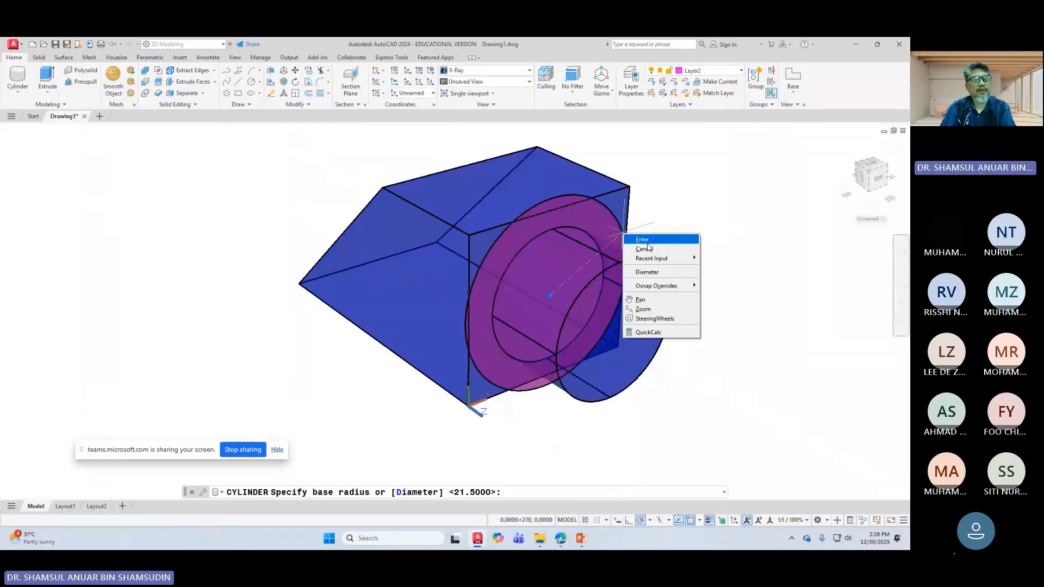
click(646, 272)
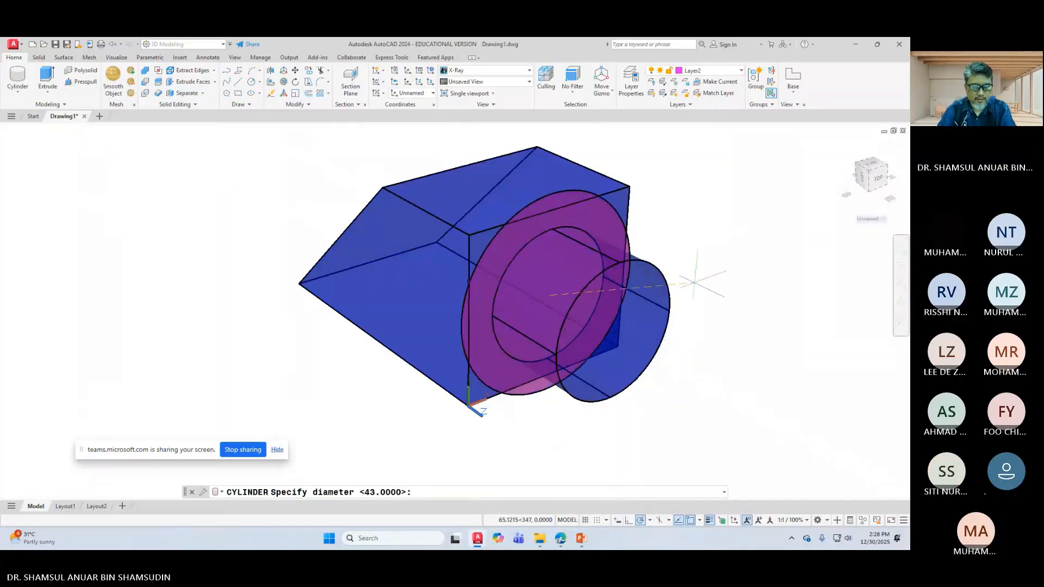
text(25)
key(Return)
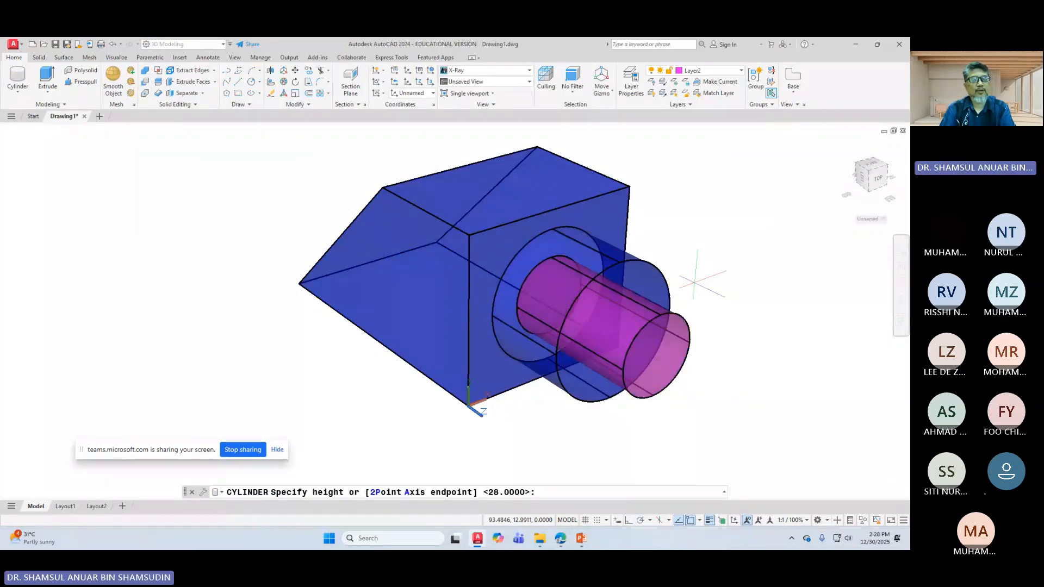
click(786, 306)
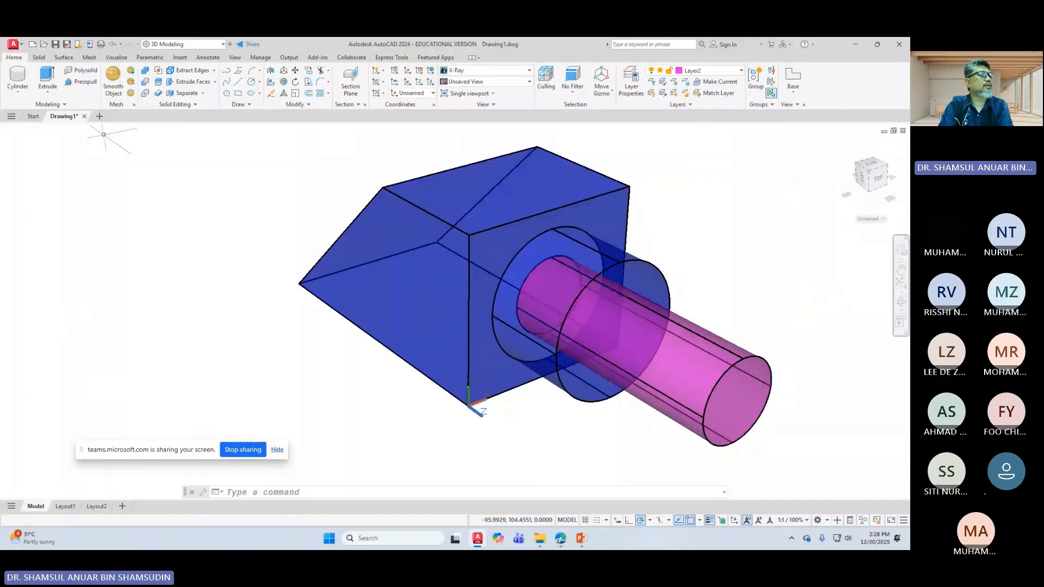
Step: Subtract the 25-diameter cylinder from the blue solid to bore through the boss, then reframe the view
click(146, 85)
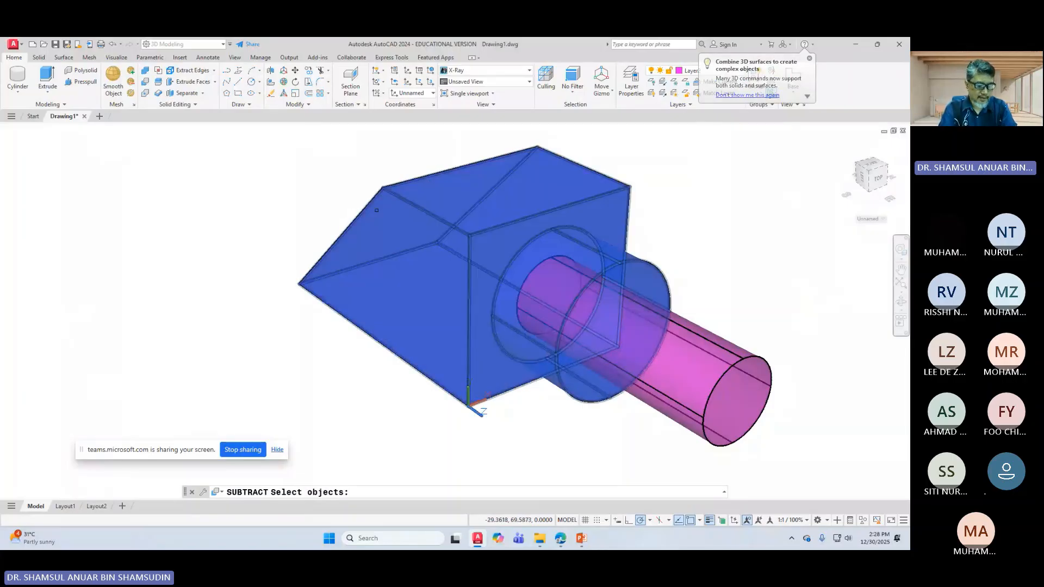
click(377, 211)
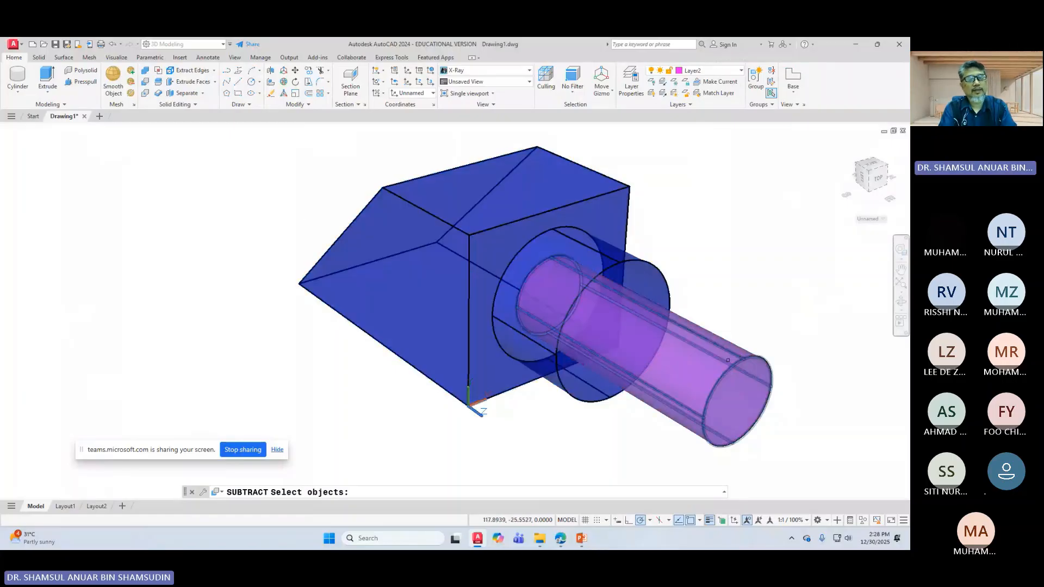
click(712, 351)
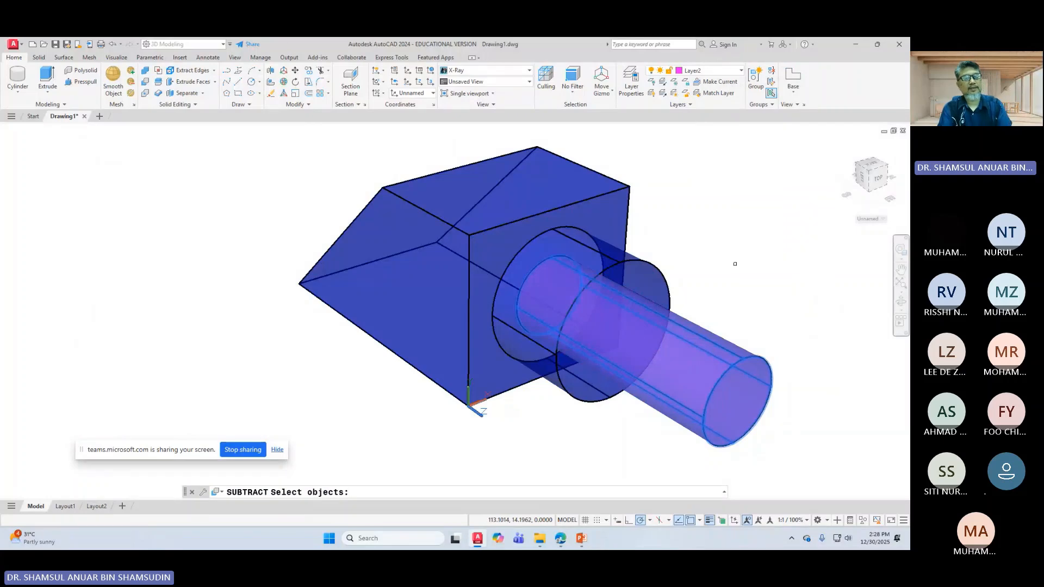
key(Return)
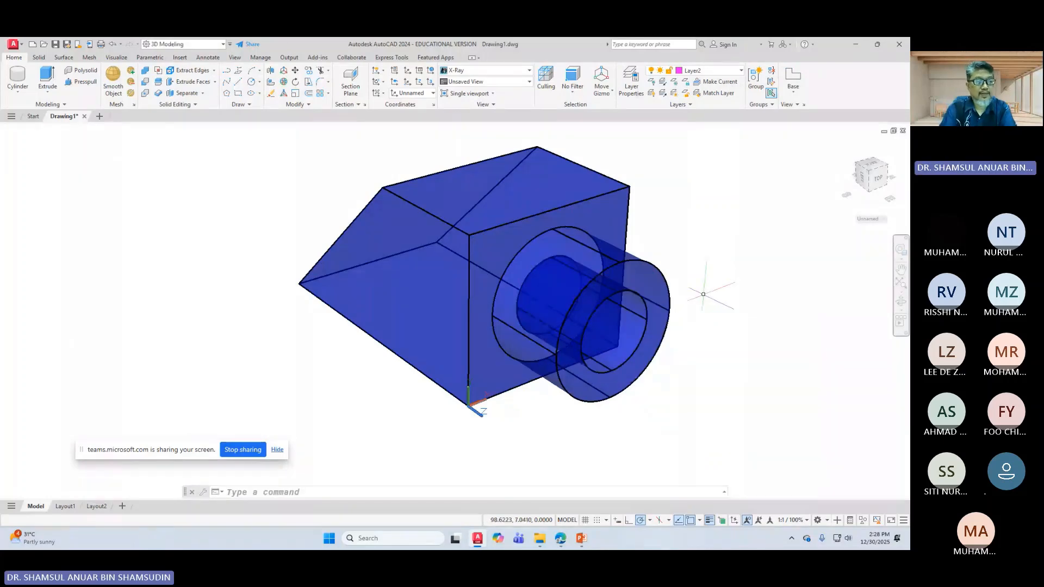
middle_drag(717, 352, 616, 352)
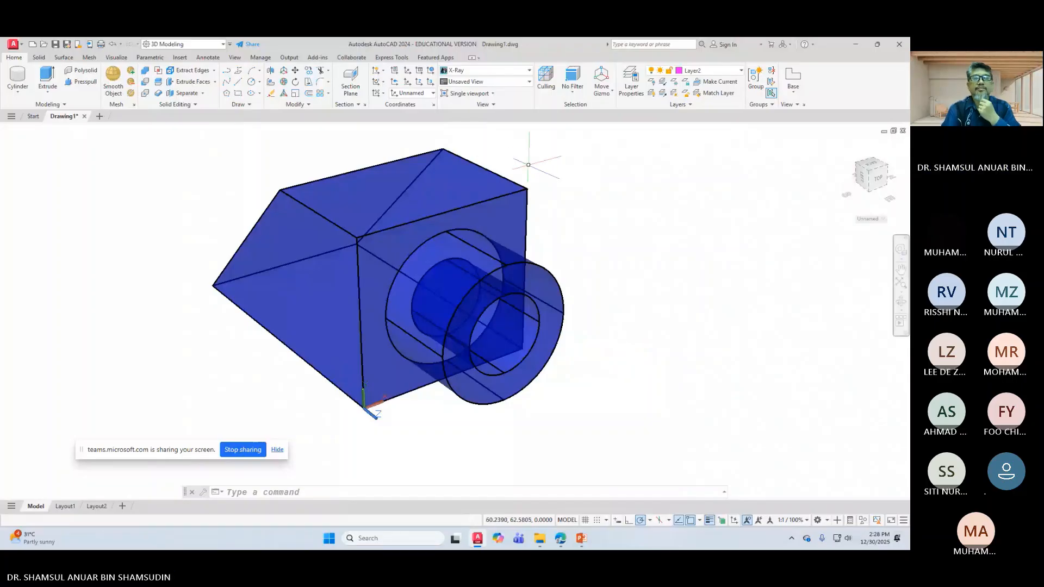
scroll(535, 167, up, 1)
scroll(550, 153, down, 3)
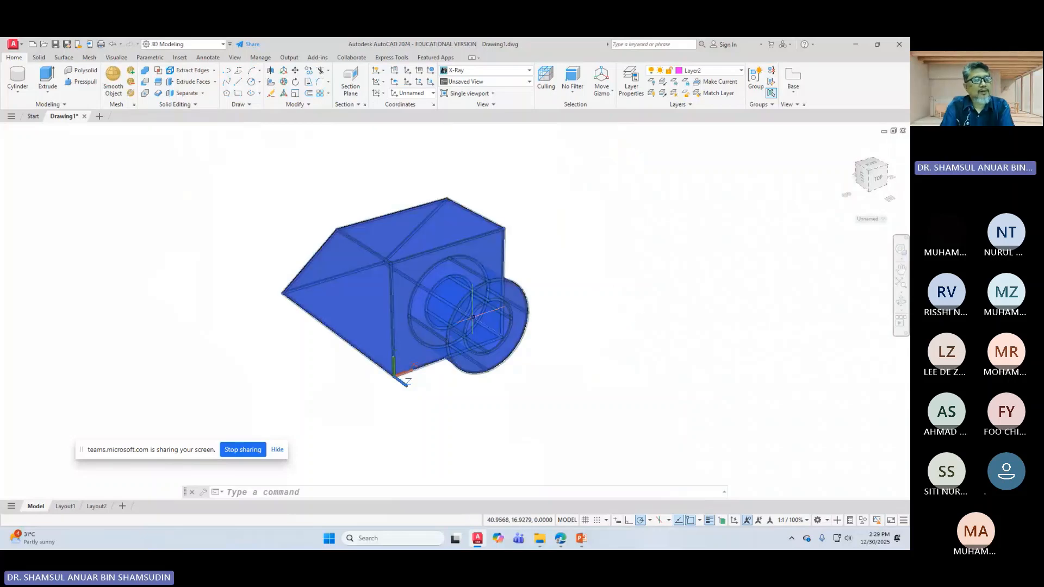
Step: Show PowerPoint slide 32's Extrude exercise: shank Ø25 height 28, head Ø43 height 10
click(579, 540)
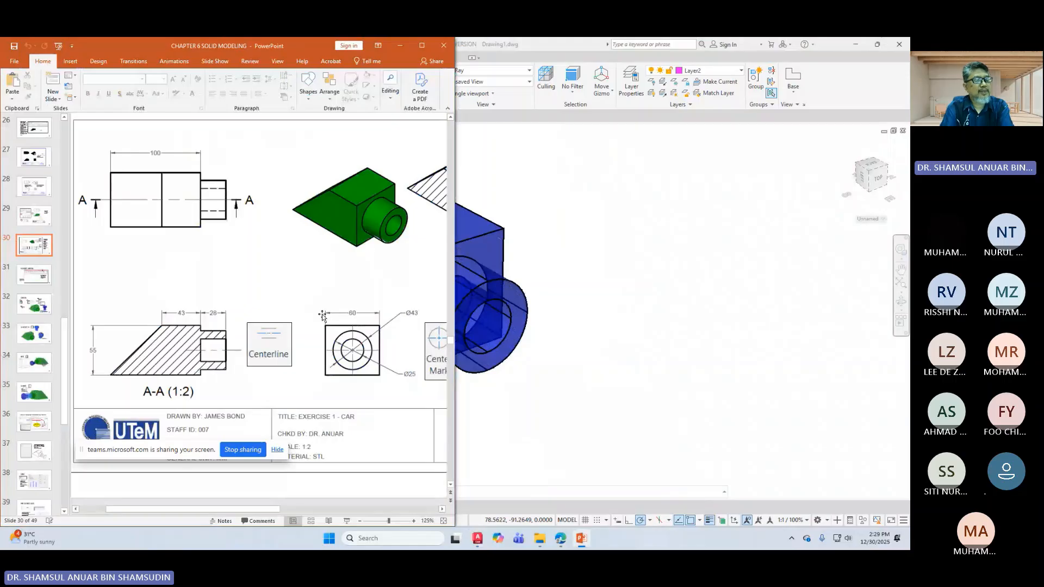
scroll(312, 330, down, 1)
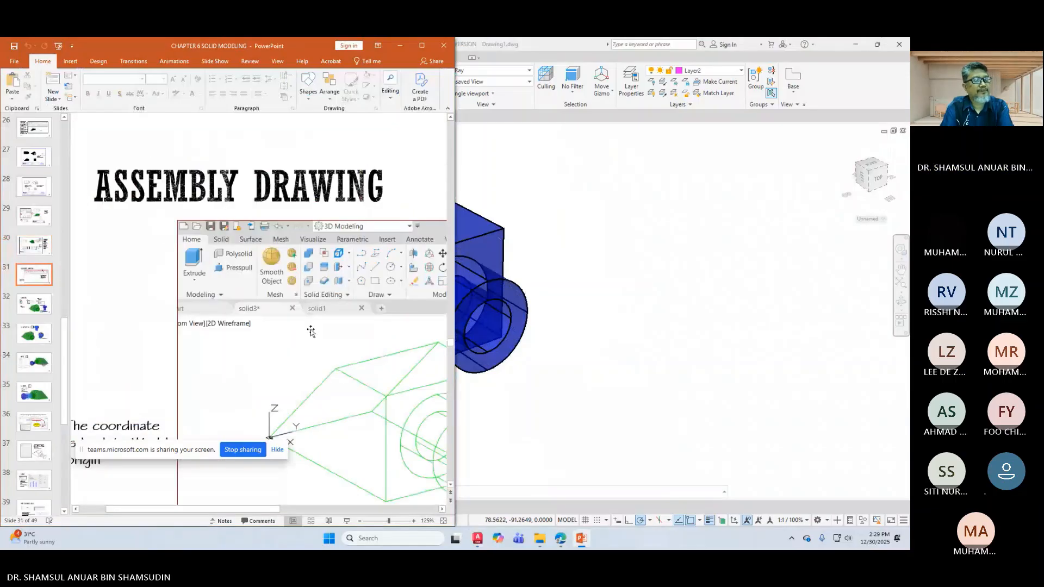
scroll(311, 331, up, 1)
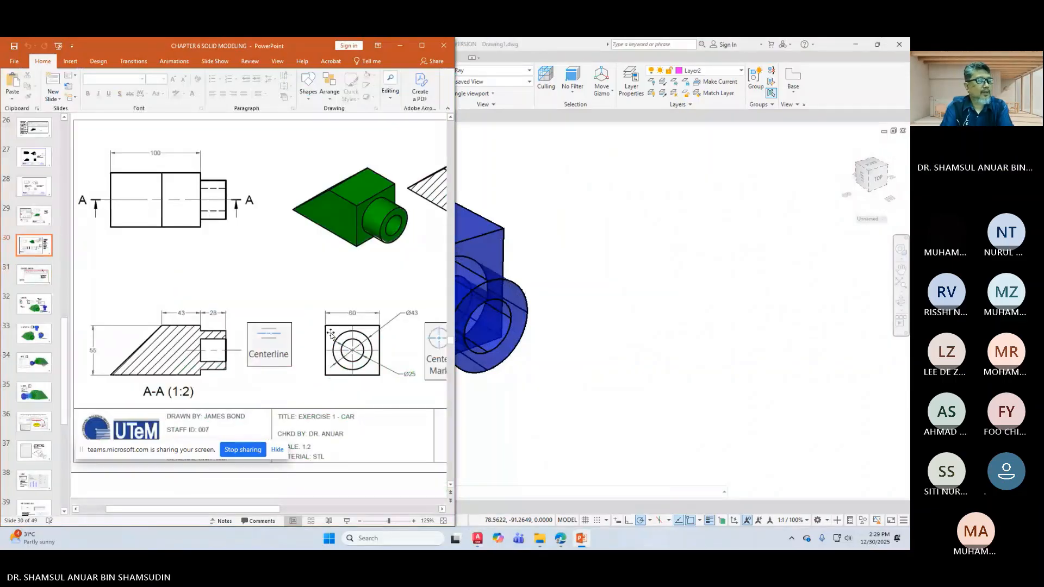
scroll(376, 348, down, 1)
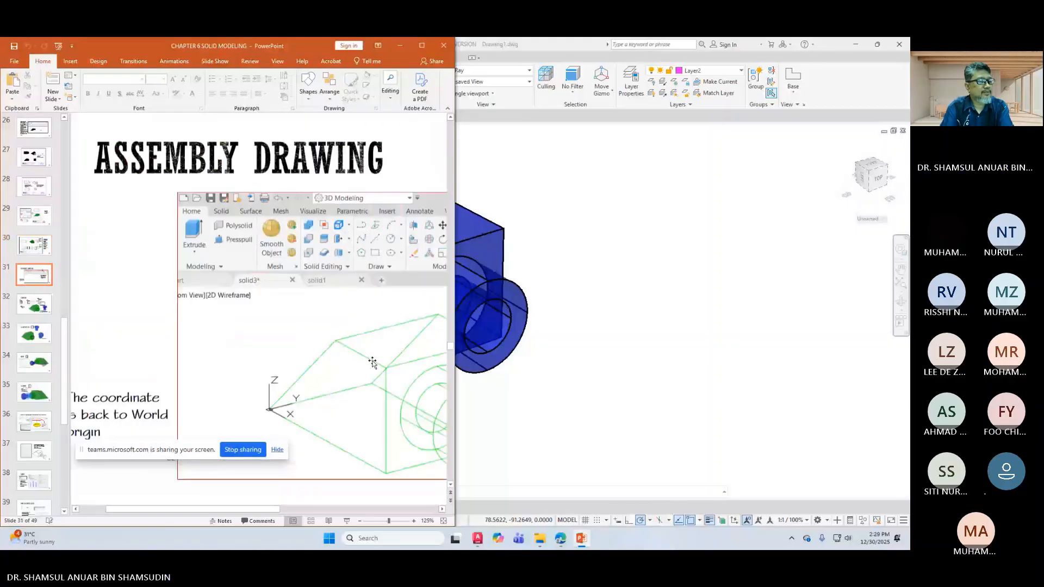
scroll(248, 511, down, 1)
drag(248, 511, 304, 512)
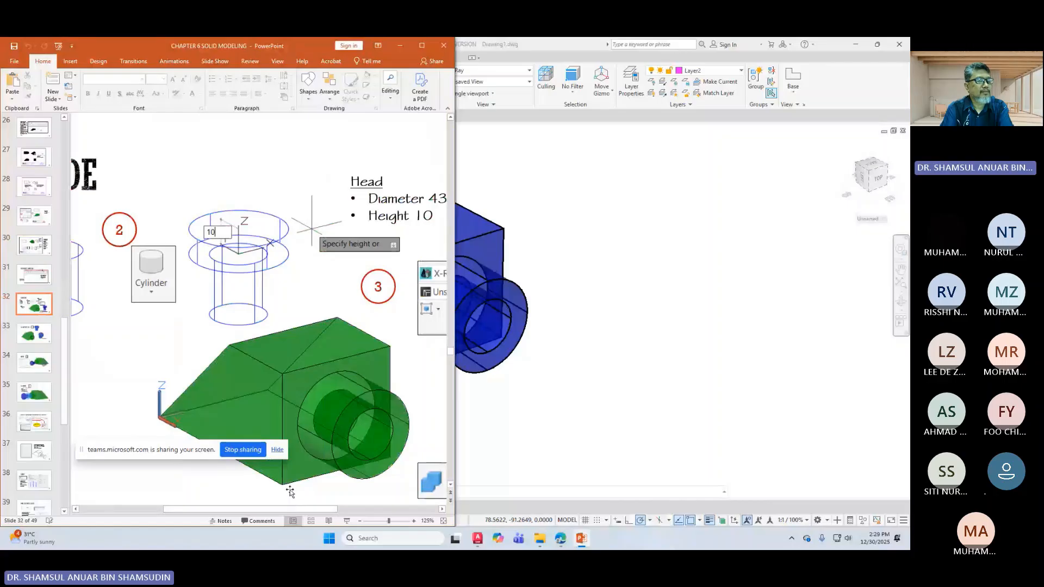
drag(294, 510, 344, 514)
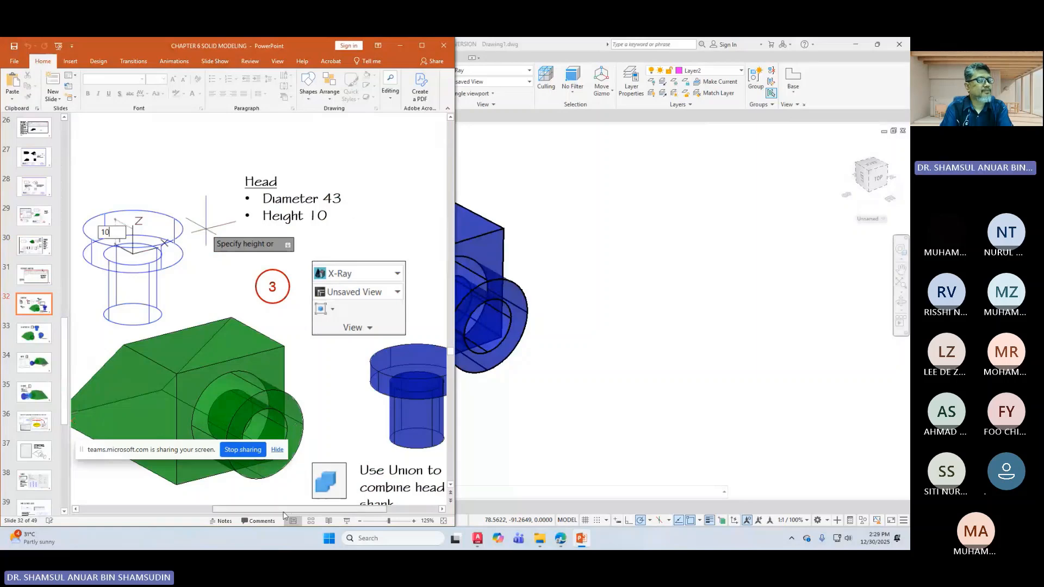
drag(283, 513, 147, 510)
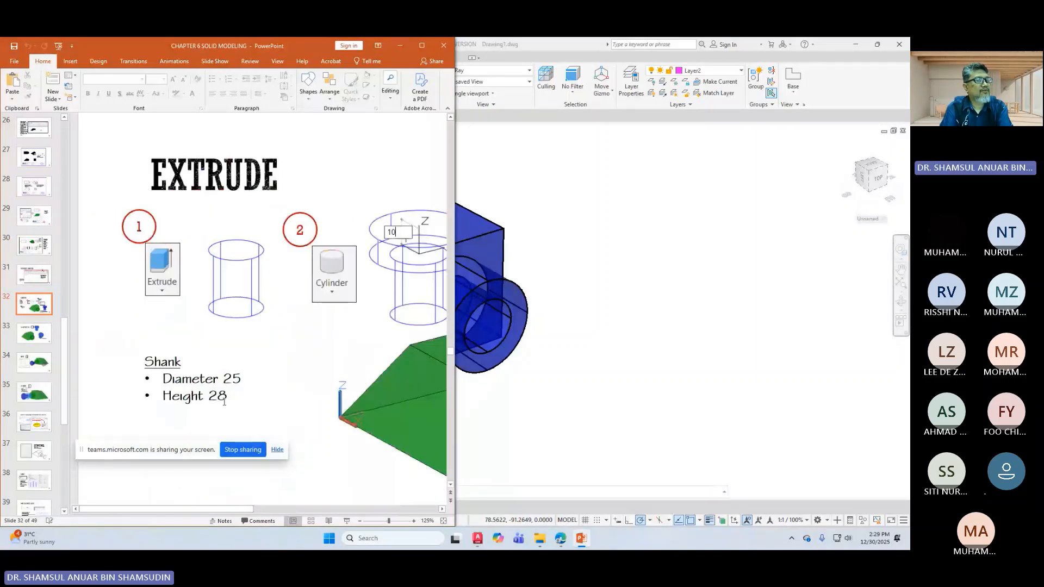
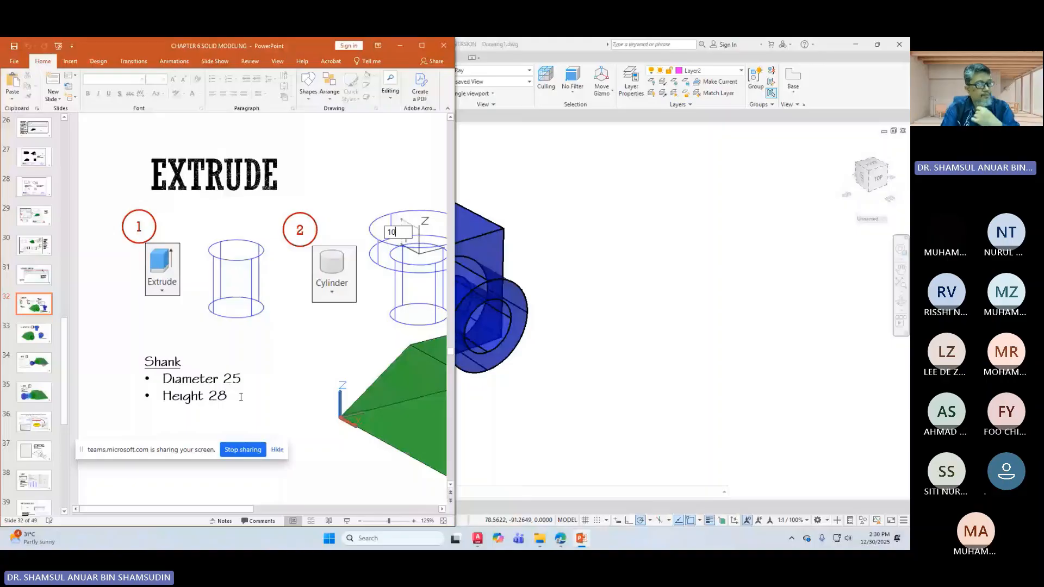
Step: Draw a 25-diameter, 18-tall magenta cylinder right of the blue block as the shank
click(632, 323)
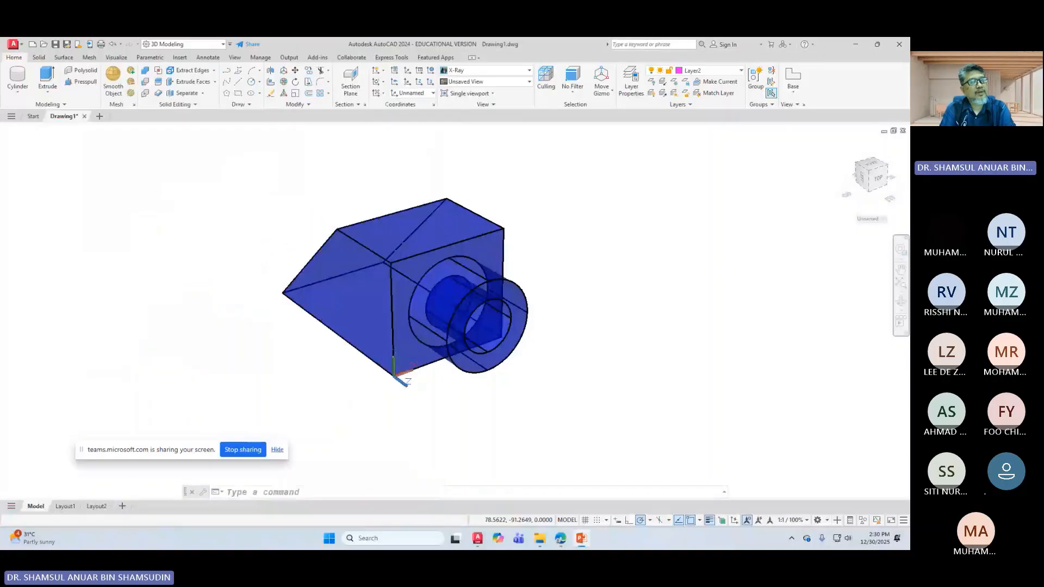
click(21, 81)
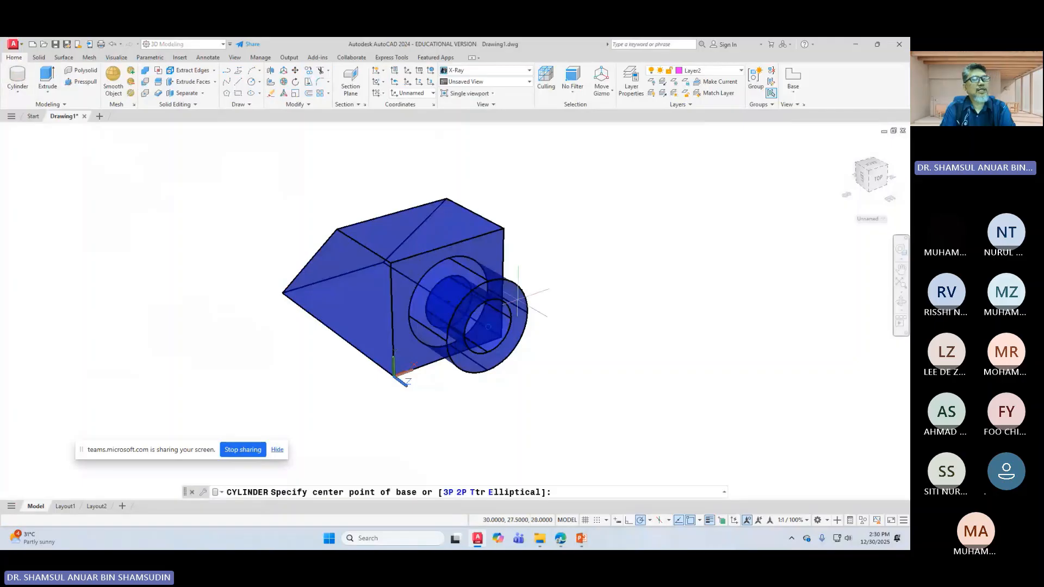
click(661, 271)
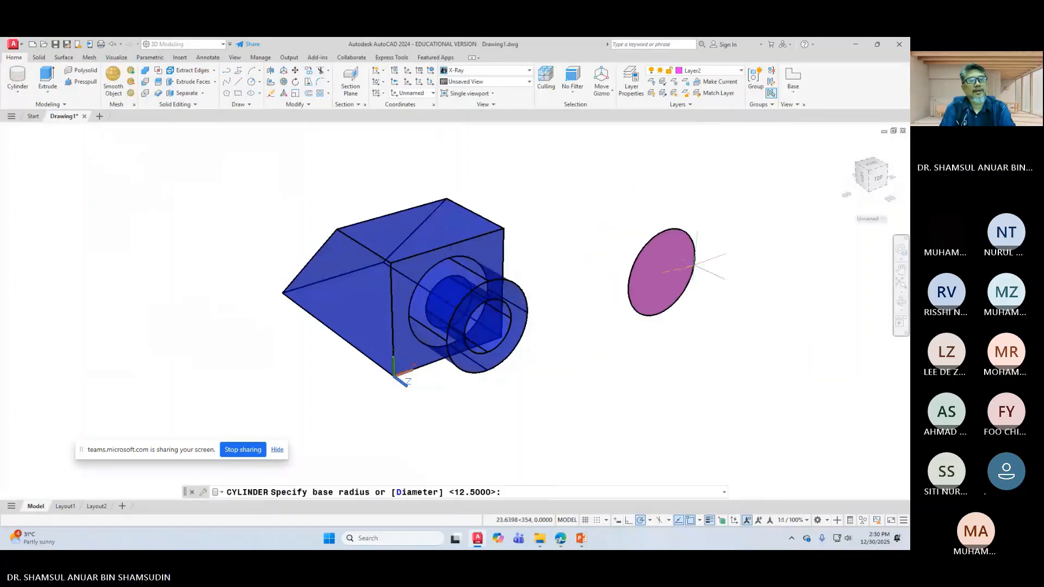
right_click(694, 264)
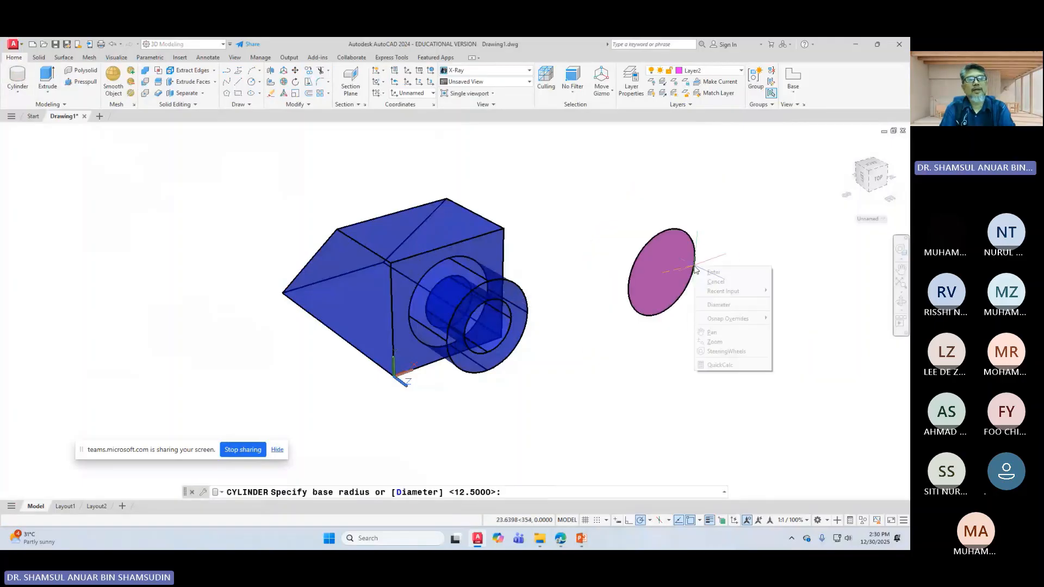
click(742, 303)
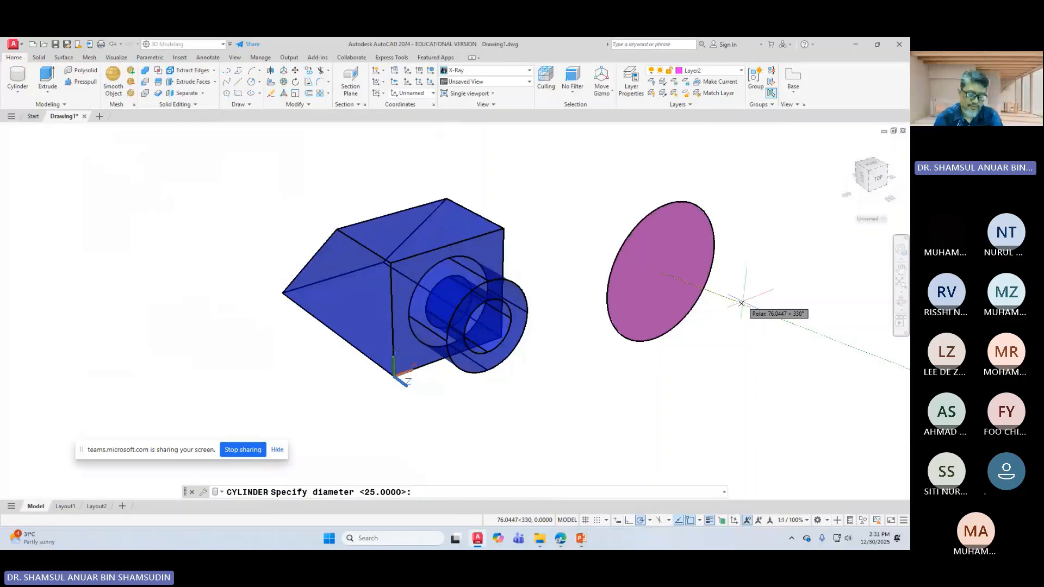
click(742, 302)
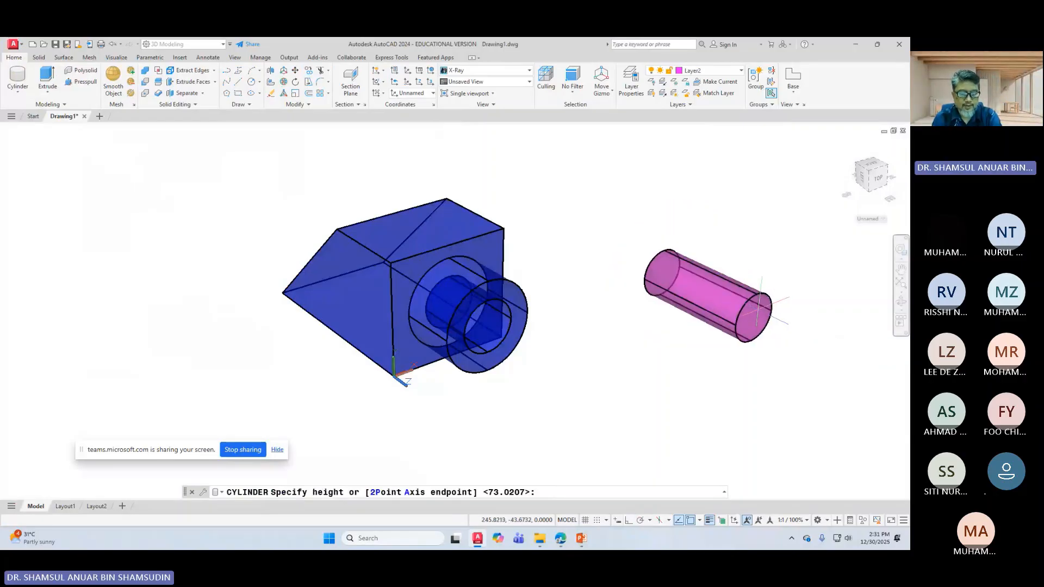
text(18)
key(Return)
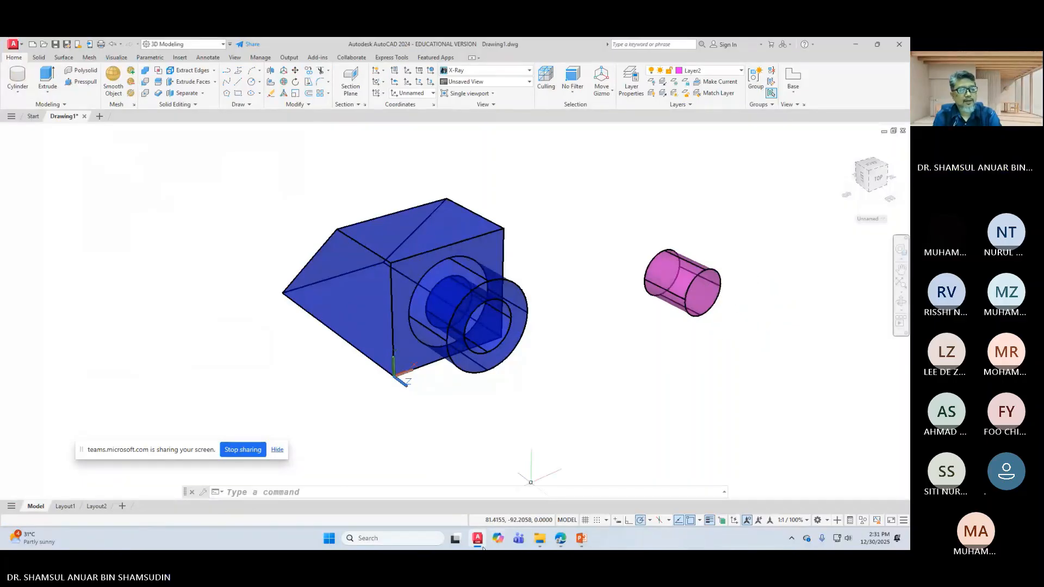
Step: Scroll the PowerPoint slide right to reveal the head dimensions: diameter 43, height 10
click(582, 538)
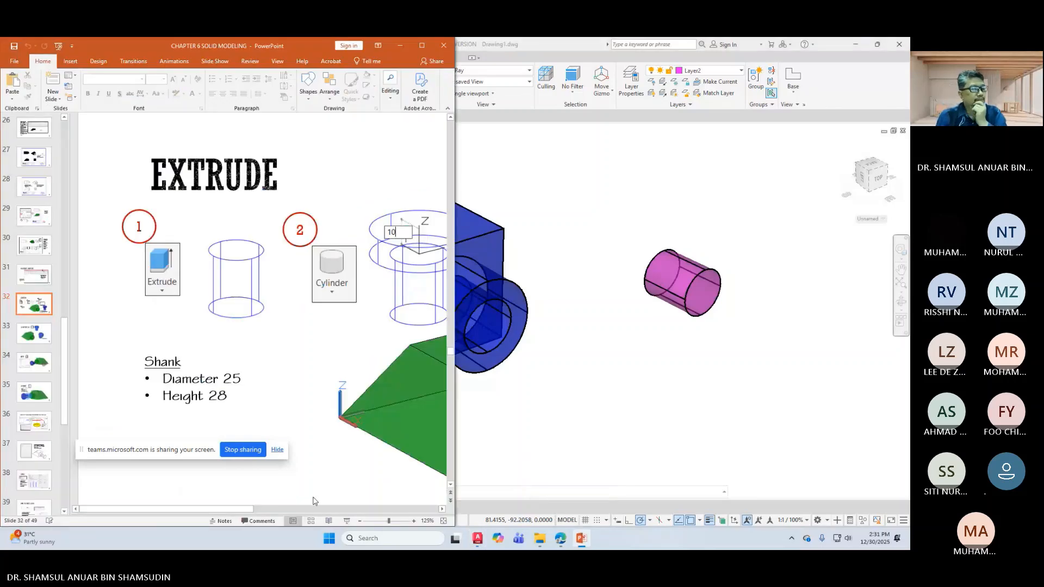
drag(251, 510, 275, 509)
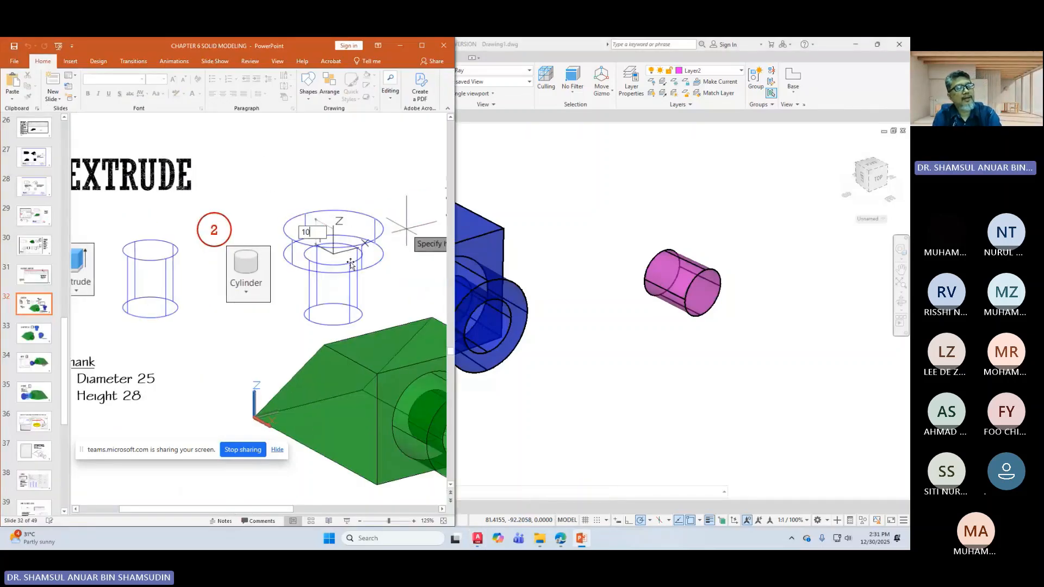
click(442, 509)
click(442, 509)
click(444, 511)
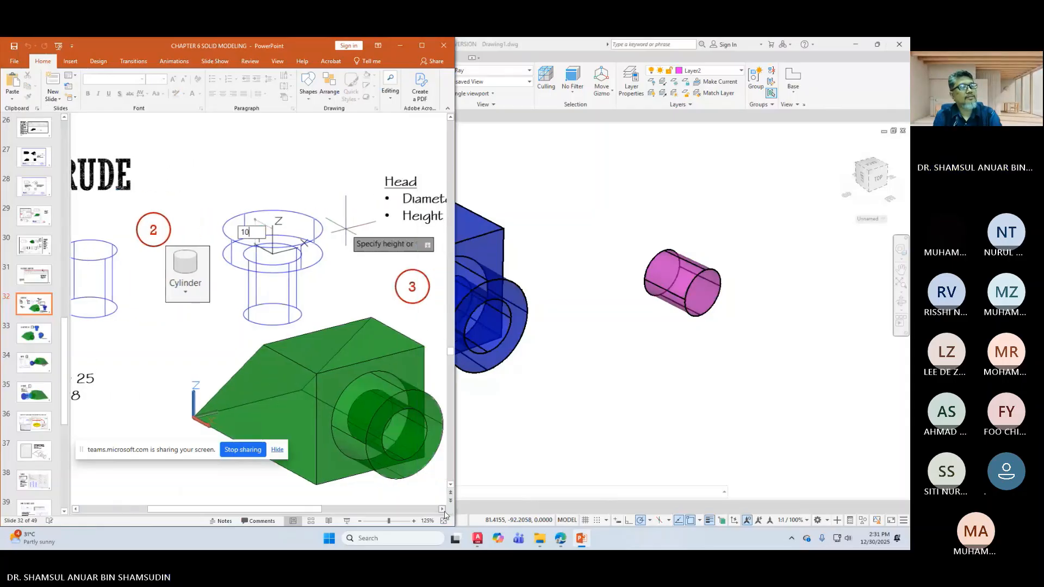
click(443, 511)
click(443, 511)
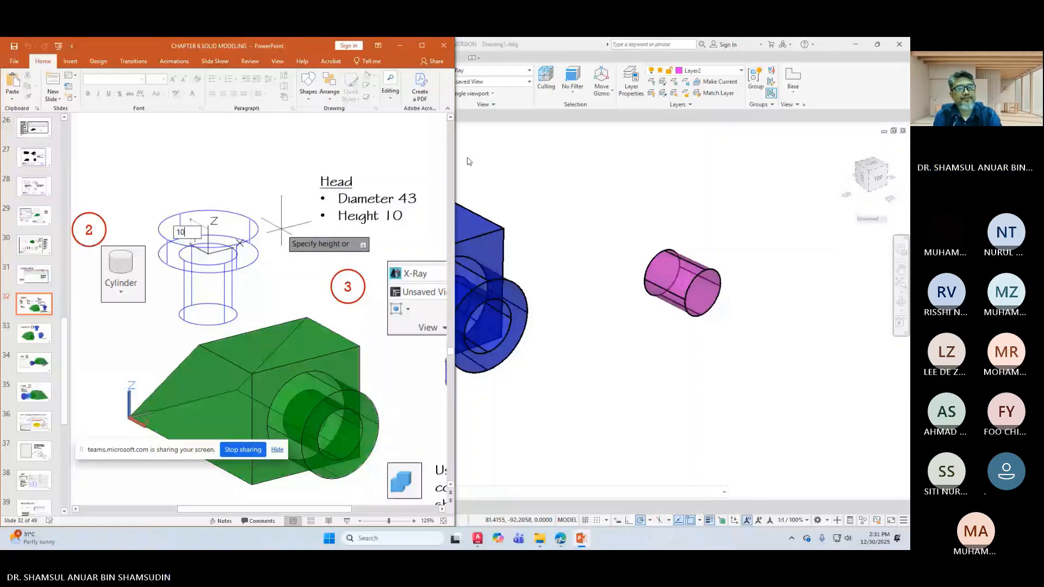
Step: Draw a 45-diameter, 10-tall cylinder centred on the shank's end face
click(517, 153)
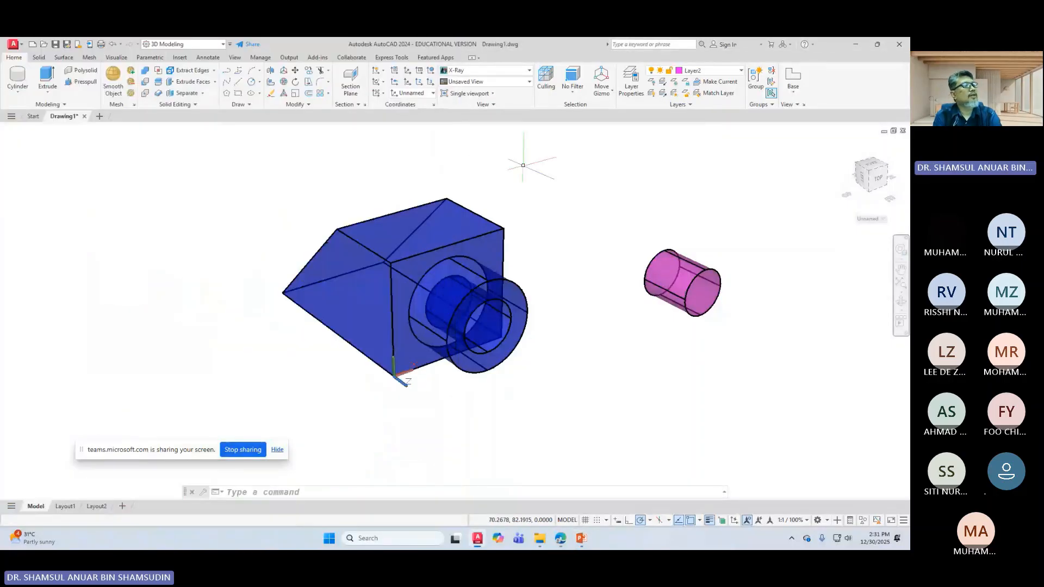
click(16, 79)
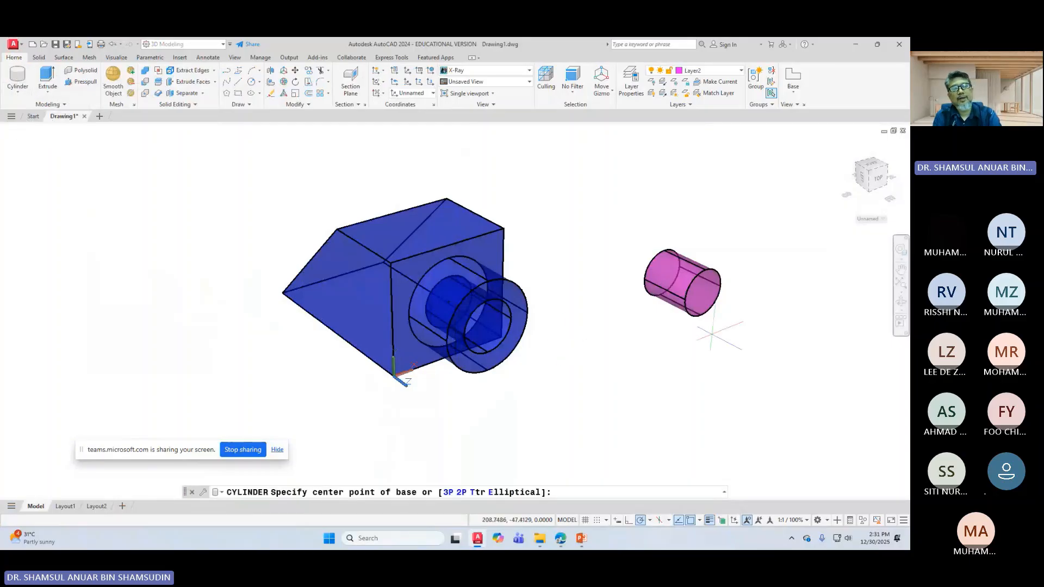
click(702, 292)
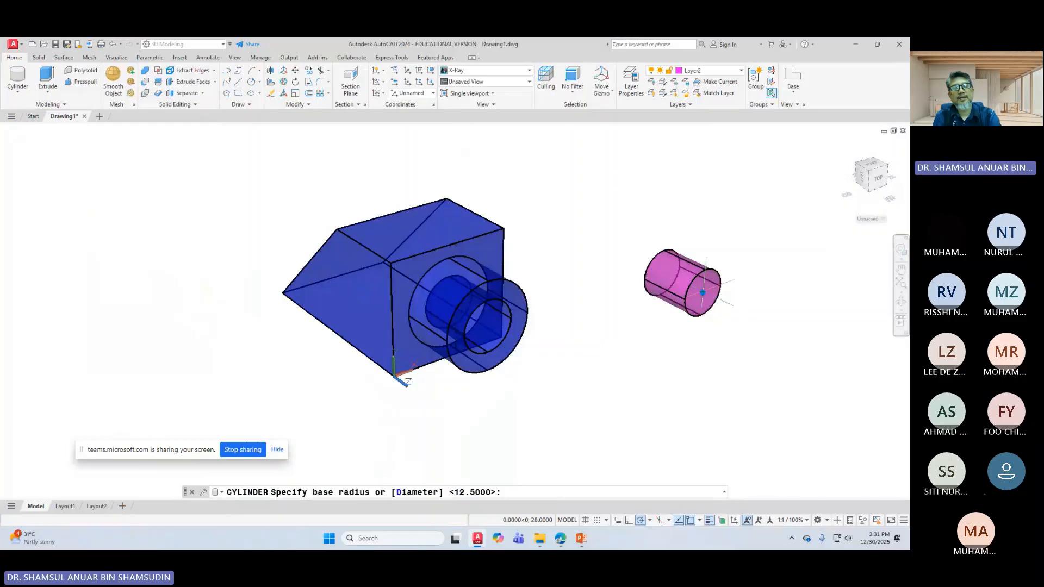
right_click(761, 255)
click(782, 296)
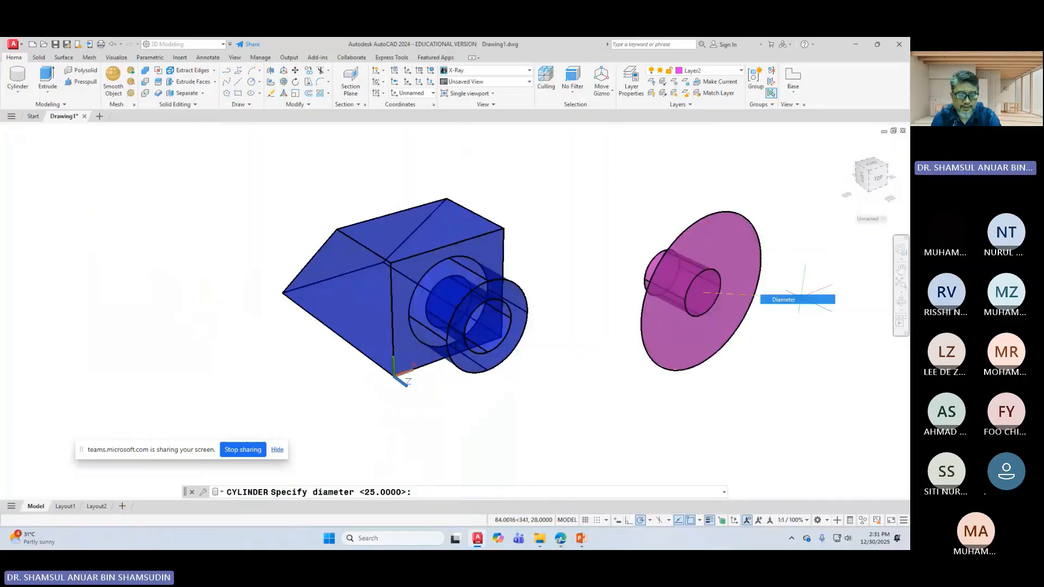
text(4)
text(5)
key(Return)
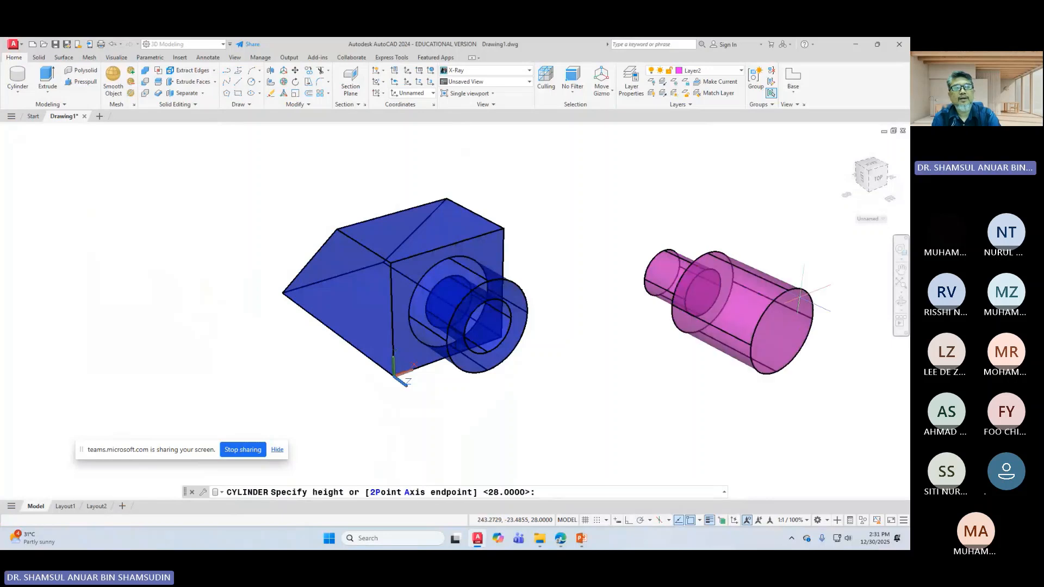
text(4)
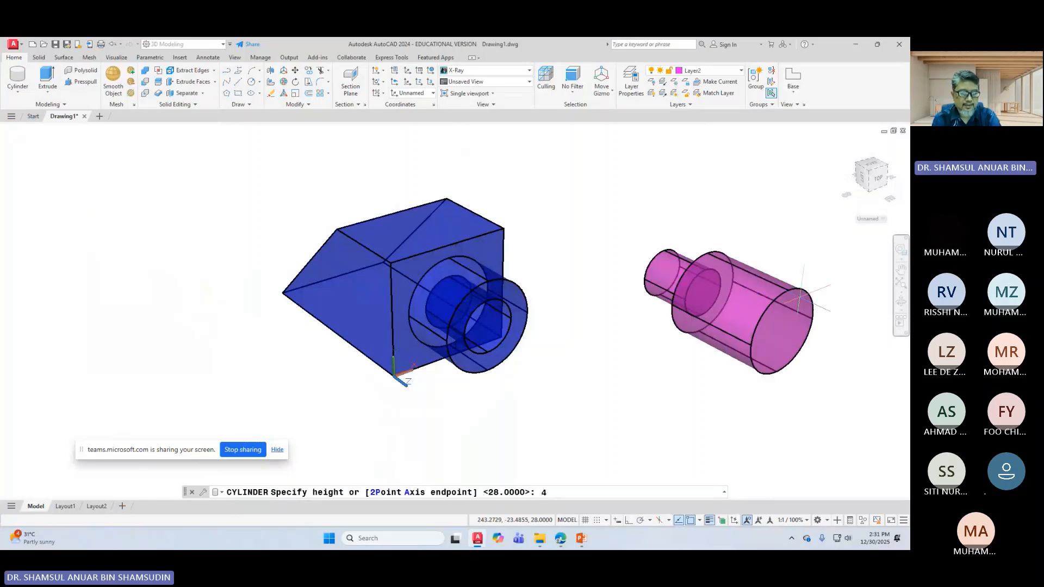
key(BackSpace)
text(10)
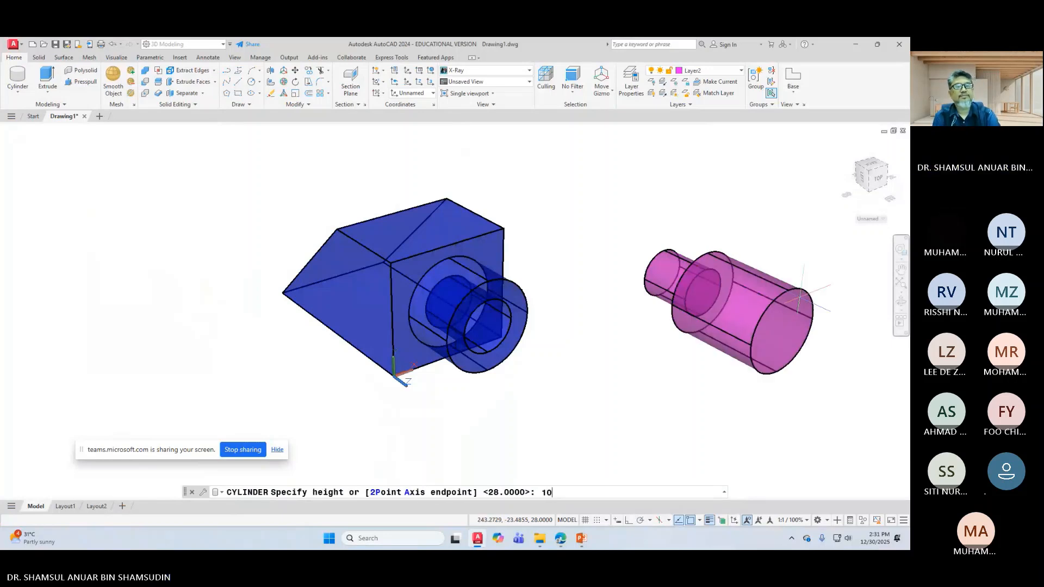
key(Return)
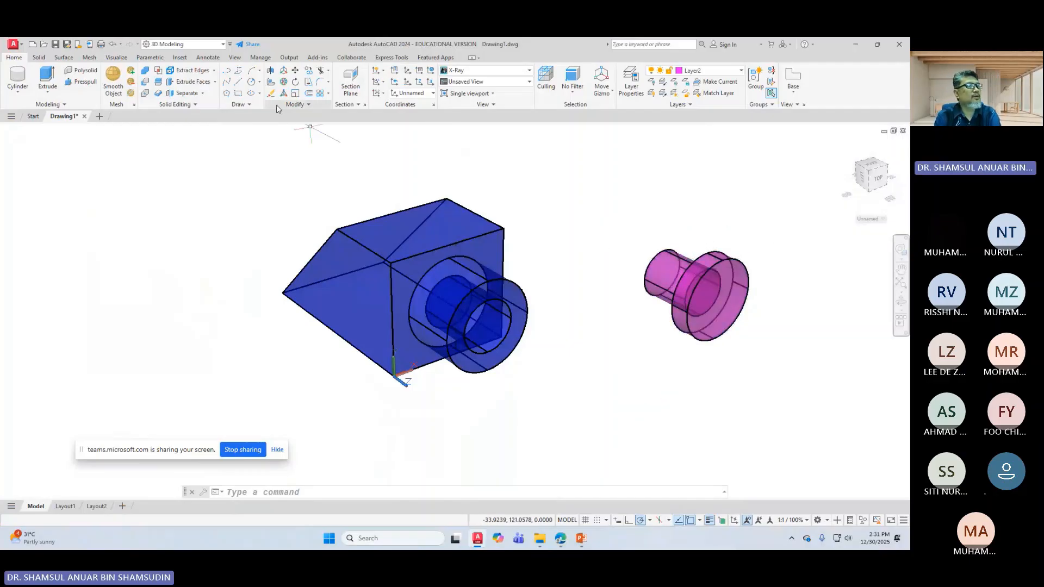
Step: Union the magenta shank and head cylinders, then select the result to confirm it's one piece
click(144, 71)
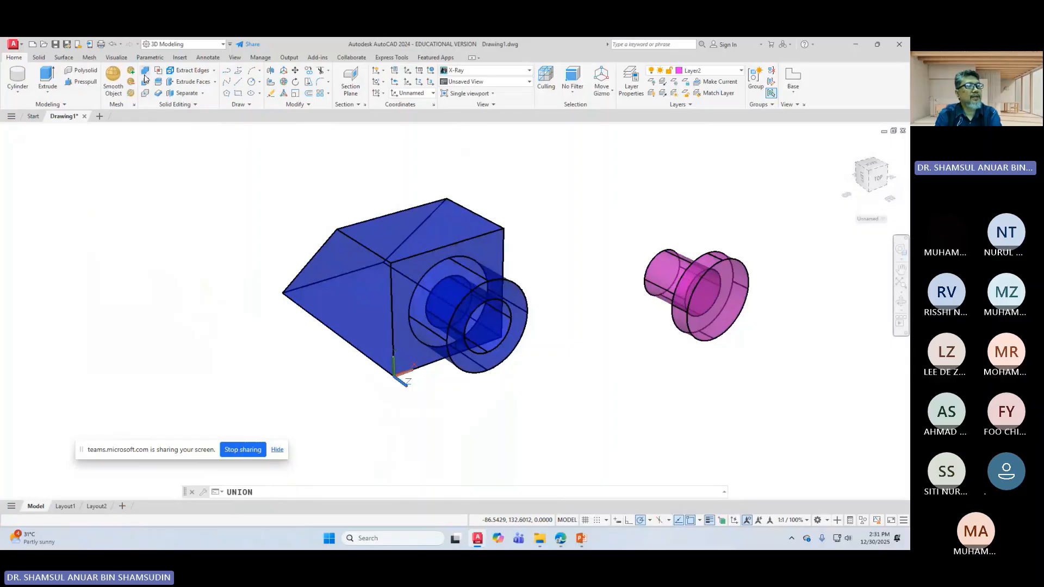
click(659, 270)
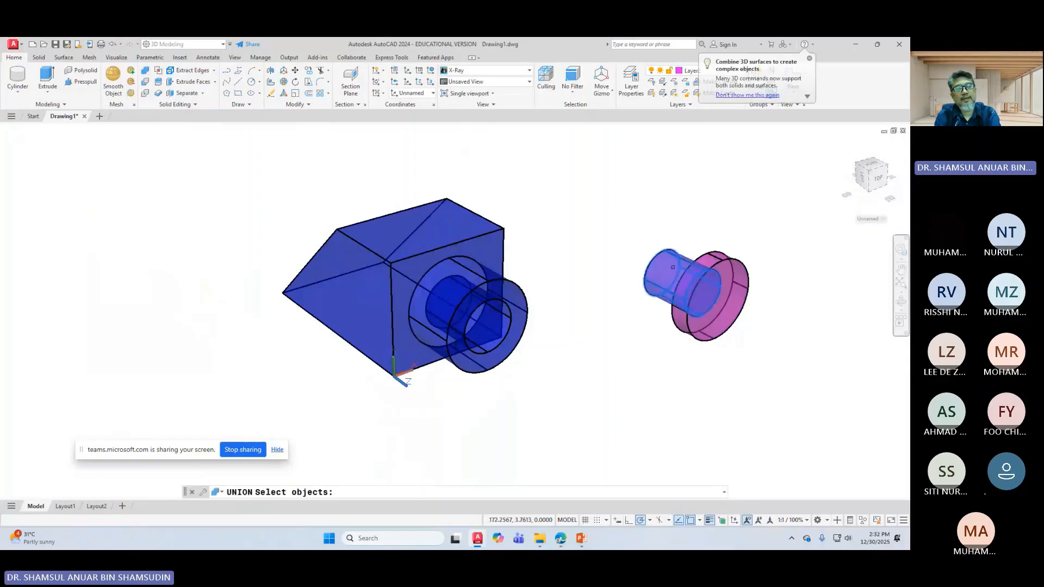
click(737, 283)
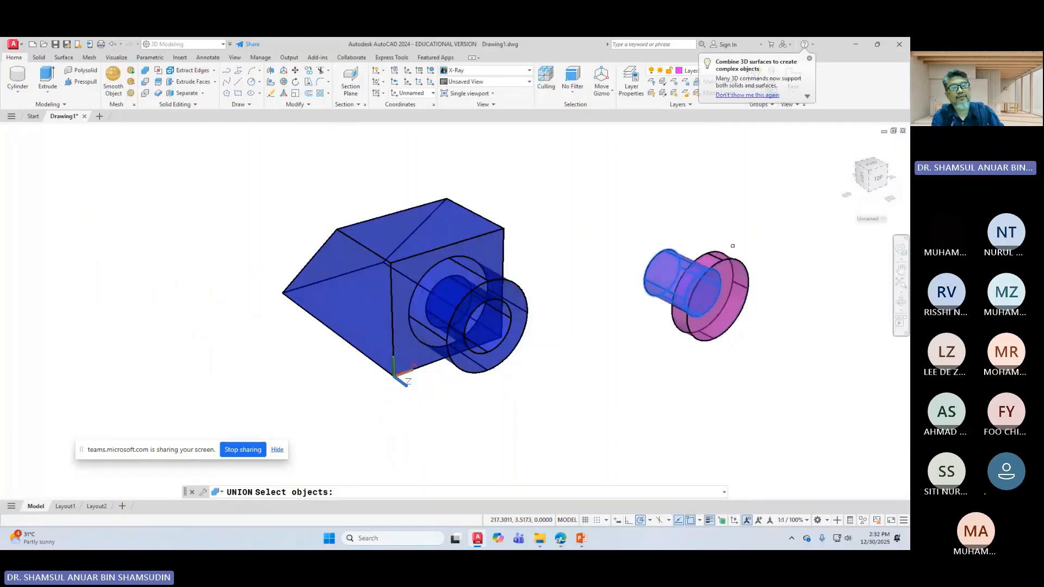
click(732, 261)
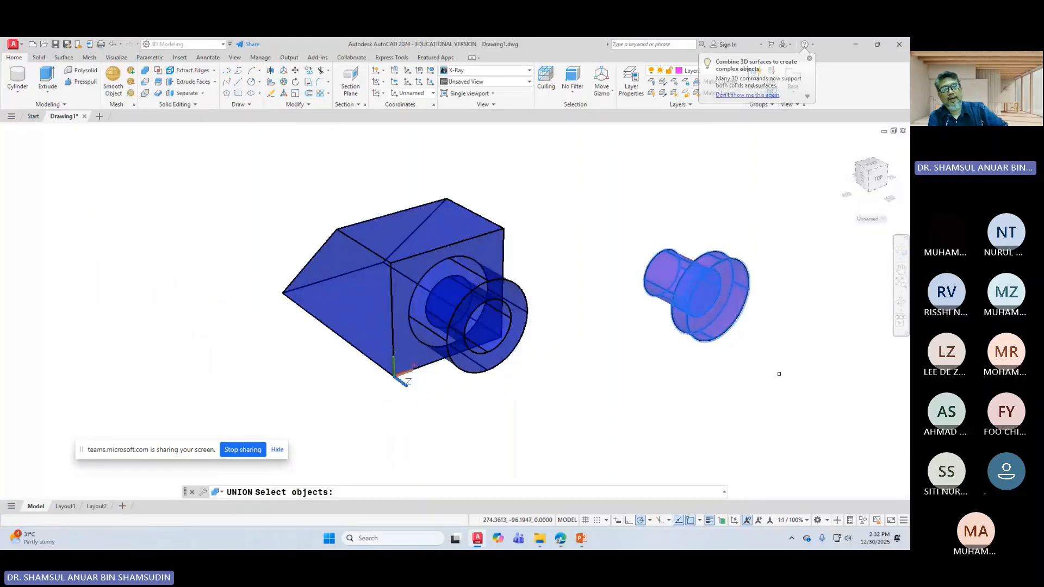
key(Return)
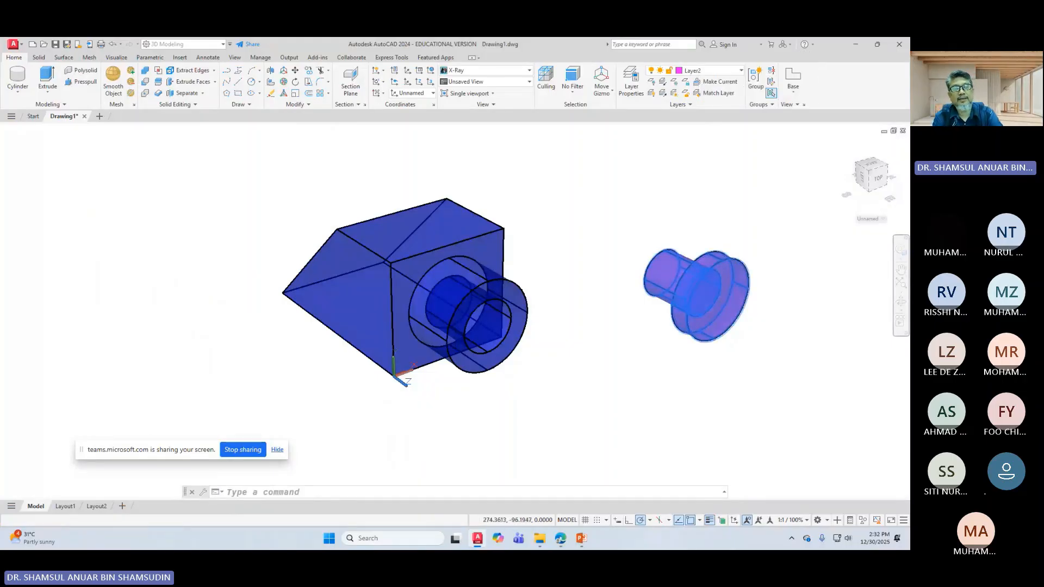
click(700, 277)
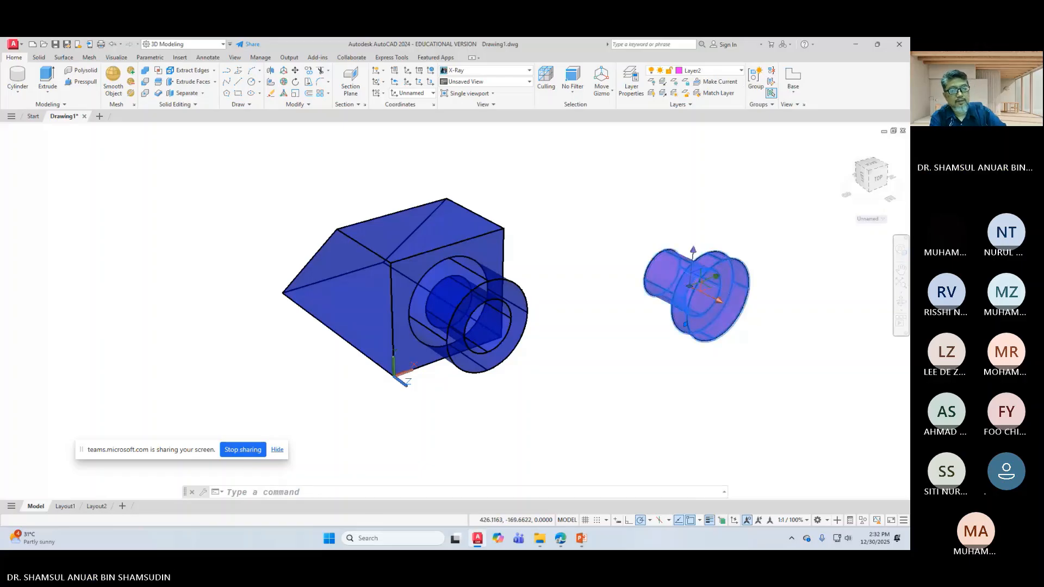
key(Escape)
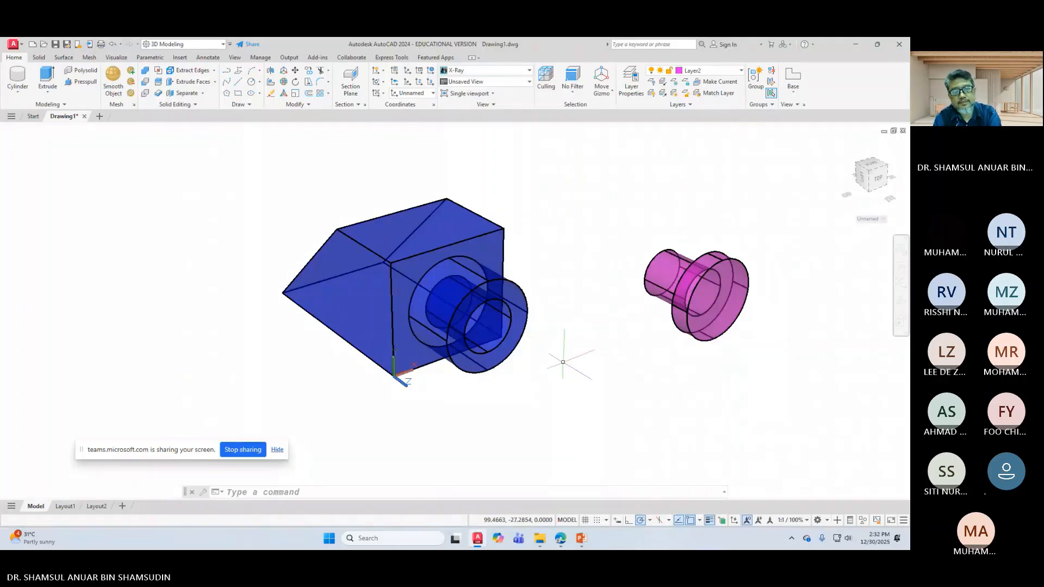
Step: Preview the Realistic and Shaded with Edges visual styles
click(481, 70)
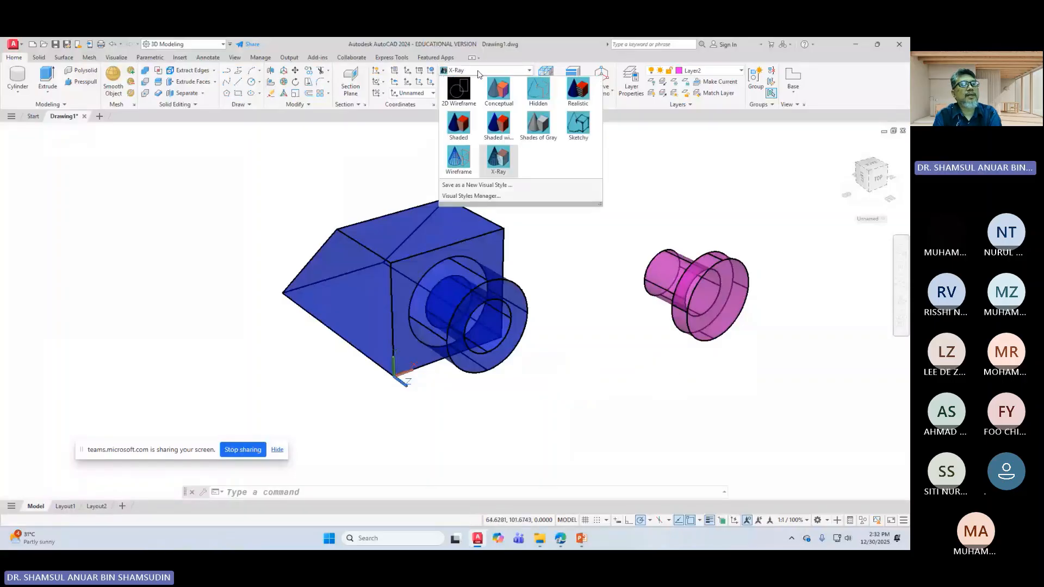
click(578, 93)
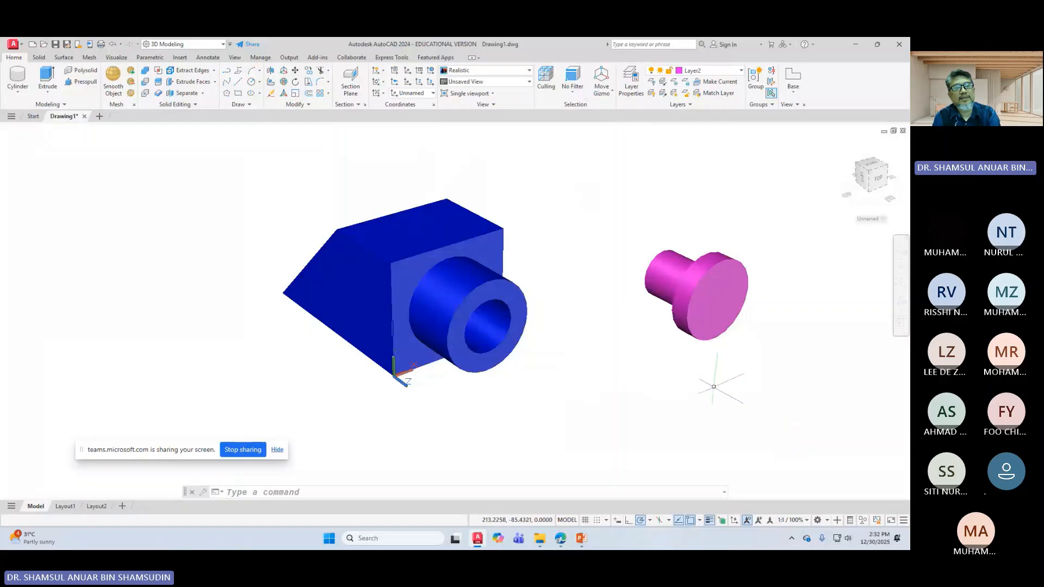
scroll(773, 325, up, 1)
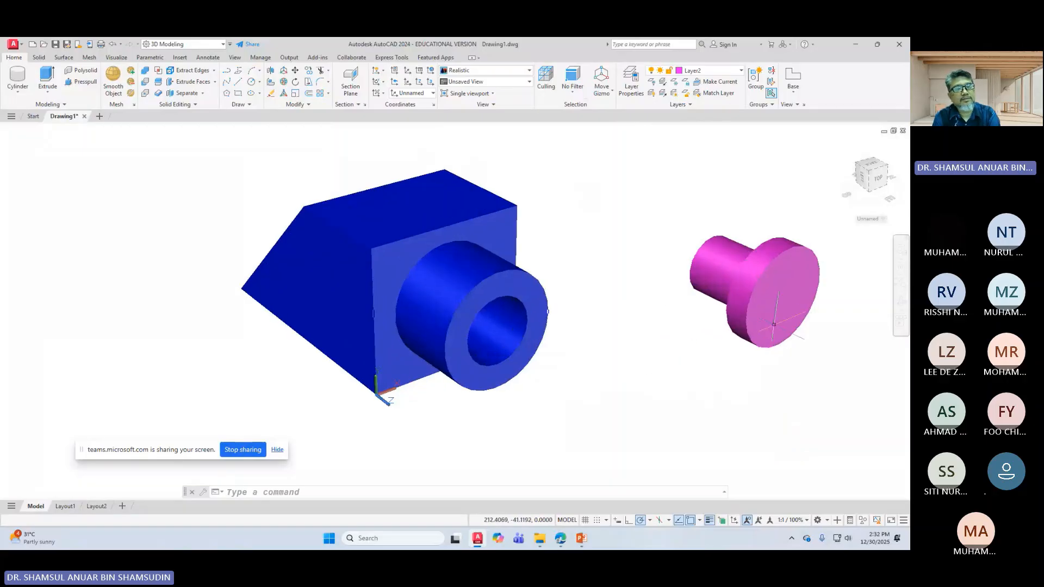
scroll(773, 324, down, 3)
scroll(715, 349, up, 2)
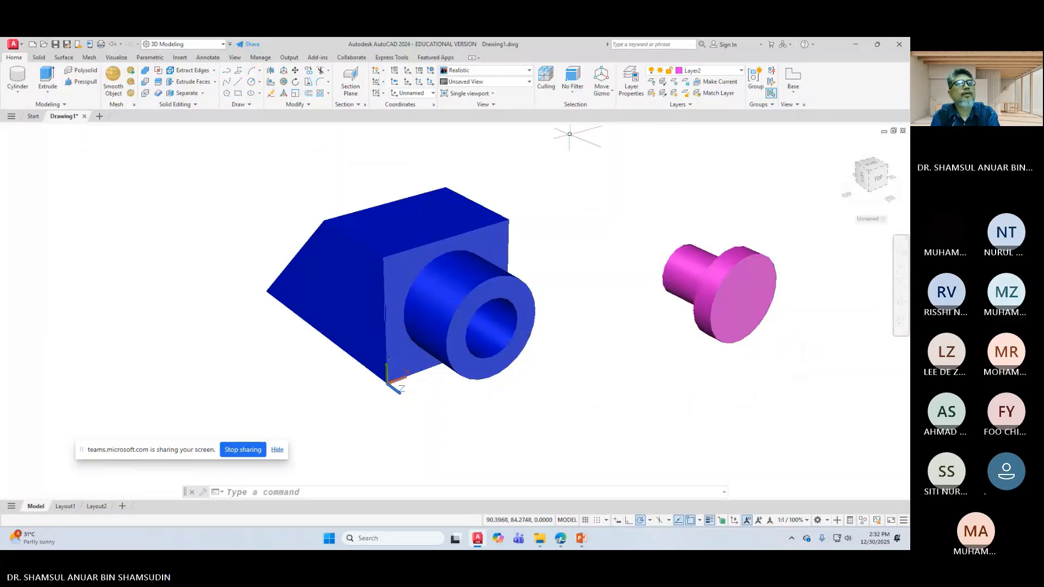
click(480, 70)
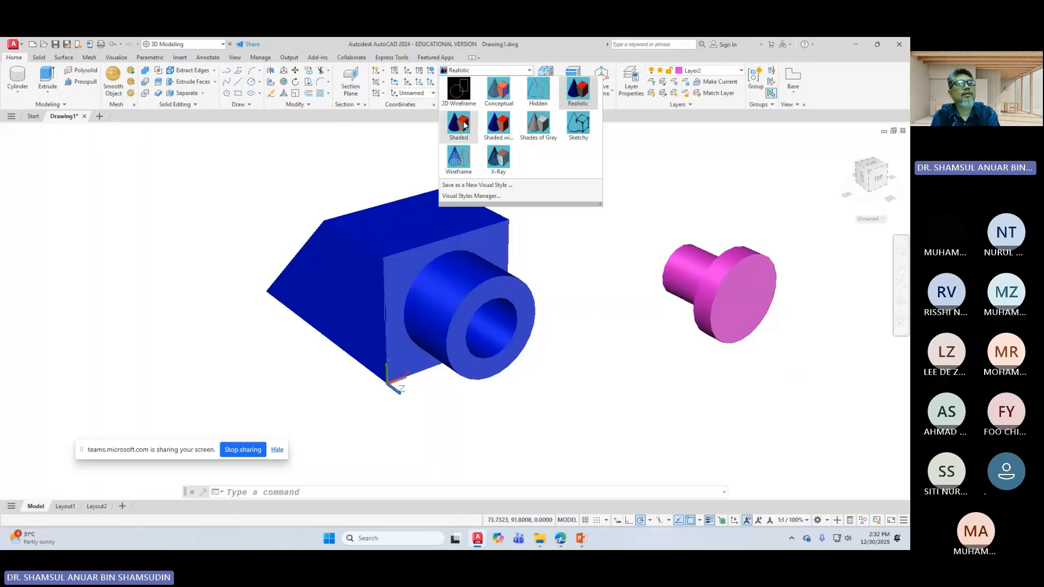
click(507, 135)
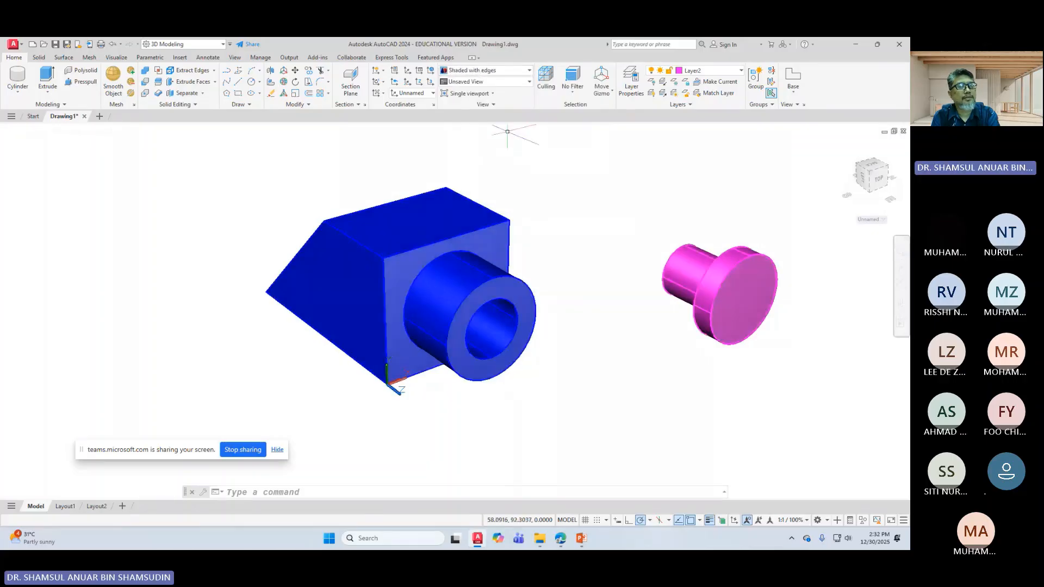
Step: Try Shades of Gray and Sketchy, then settle on the X-Ray visual style
click(482, 71)
click(538, 124)
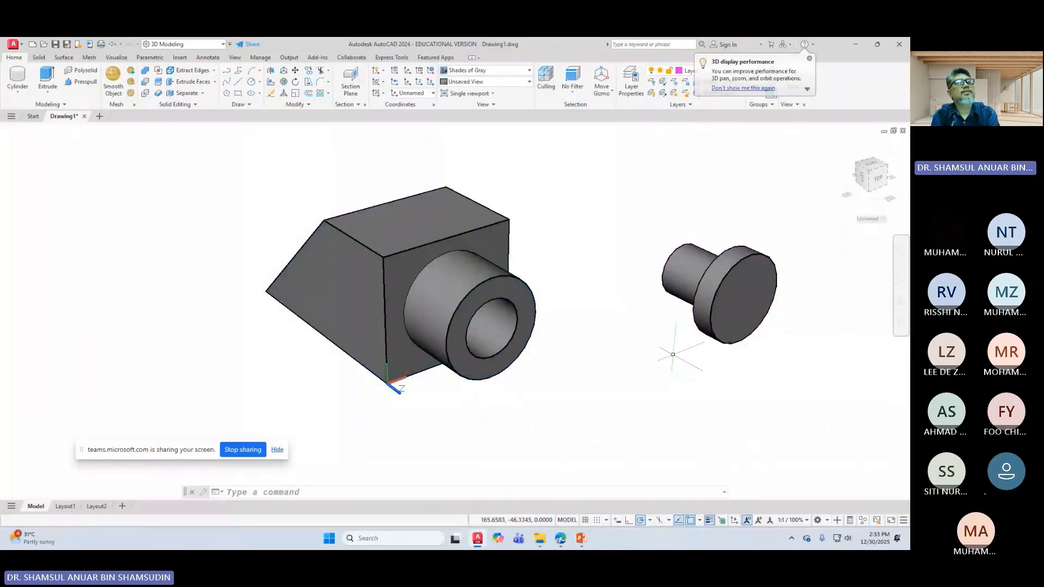
click(484, 70)
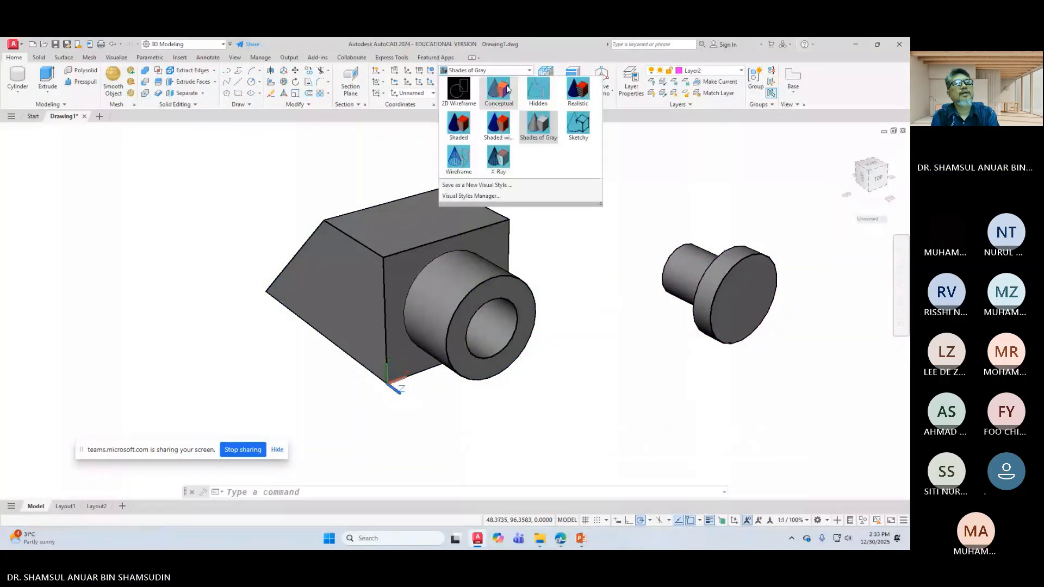
click(578, 124)
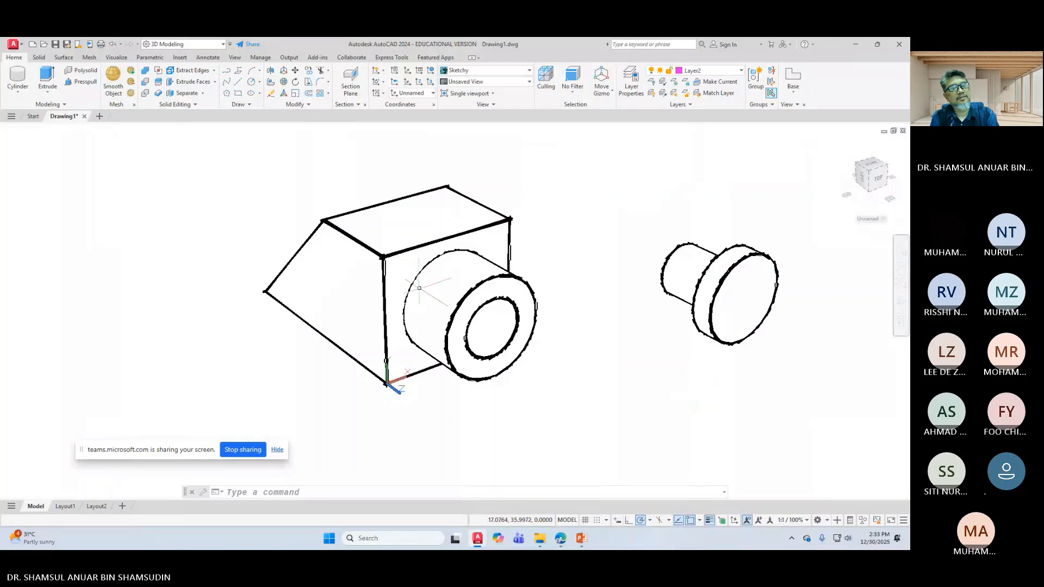
click(495, 71)
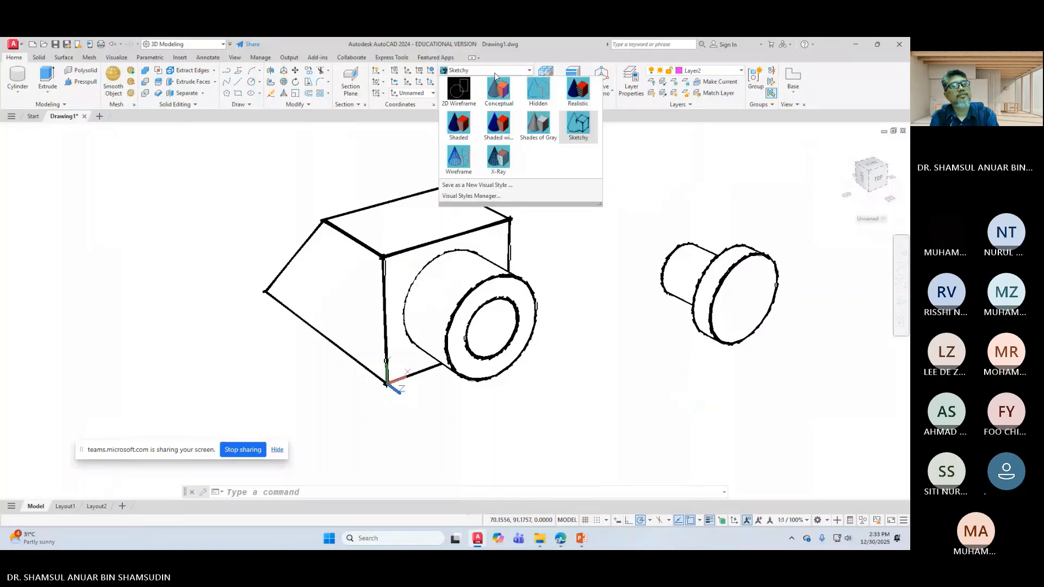
click(497, 162)
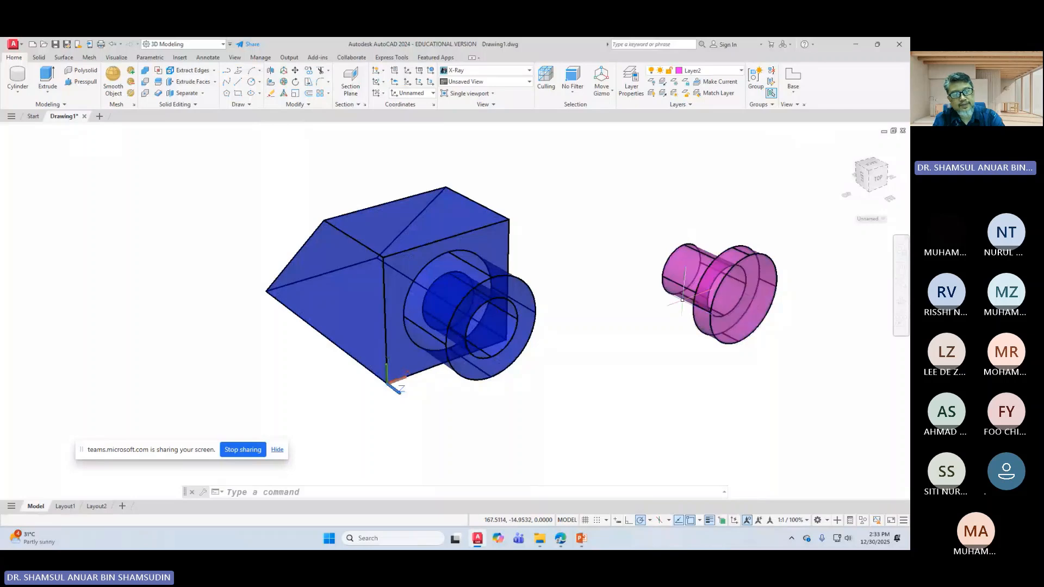
Step: Orbit and pan the view to see the pink bolt side-on
shift+middle_drag(599, 324, 599, 324)
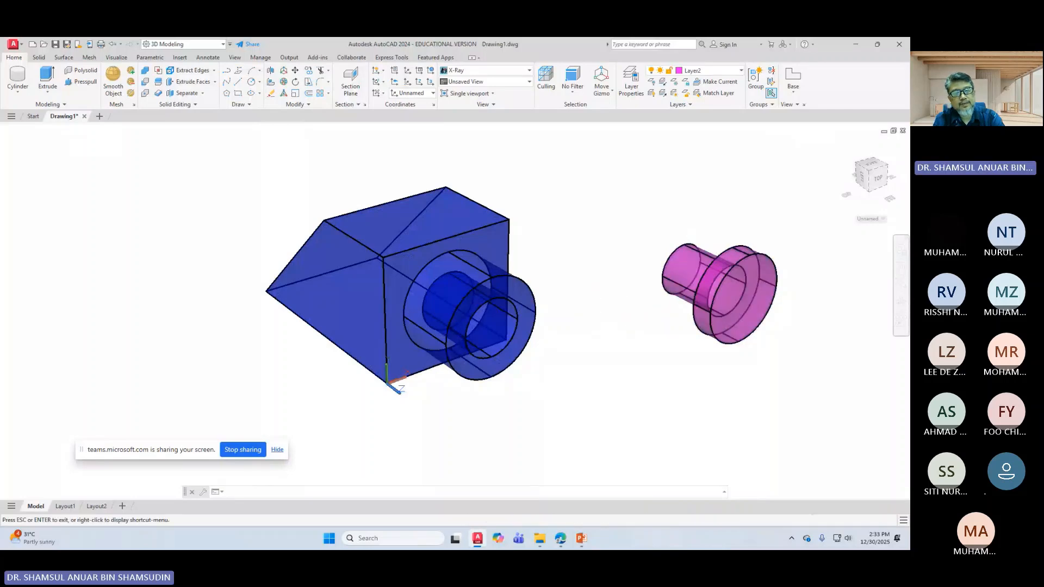
middle_drag(680, 326, 584, 295)
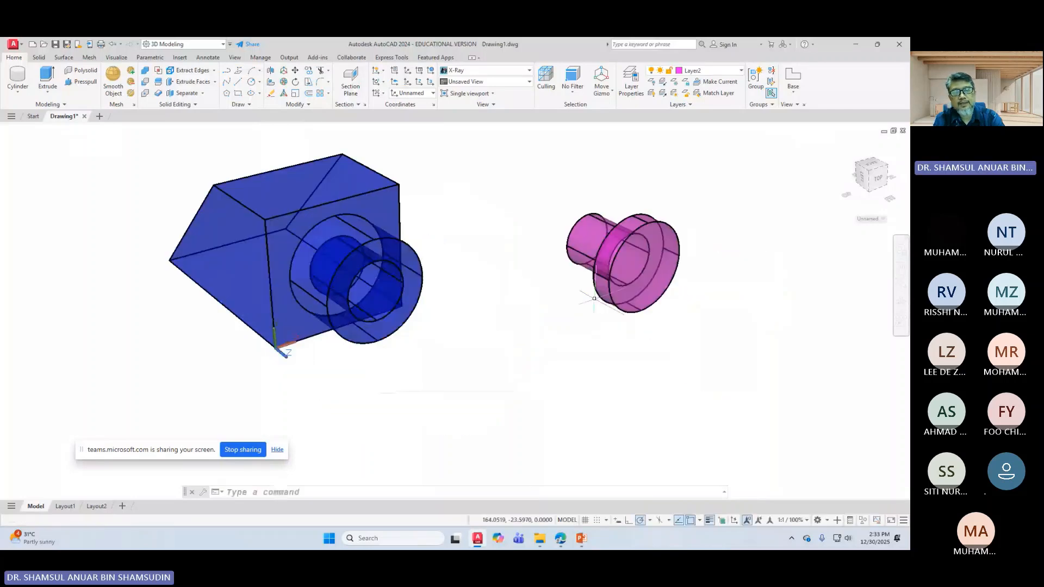
click(901, 303)
drag(577, 275, 748, 310)
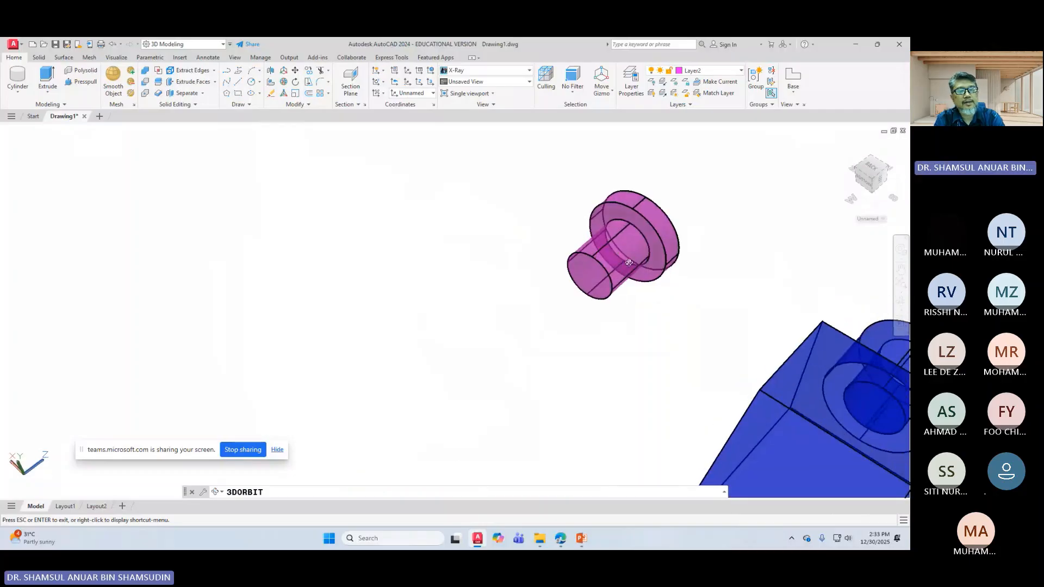
scroll(647, 226, up, 1)
scroll(642, 222, down, 1)
scroll(639, 229, up, 2)
mouse_move(638, 230)
middle_down()
mouse_move(699, 203)
mouse_move(652, 232)
middle_up()
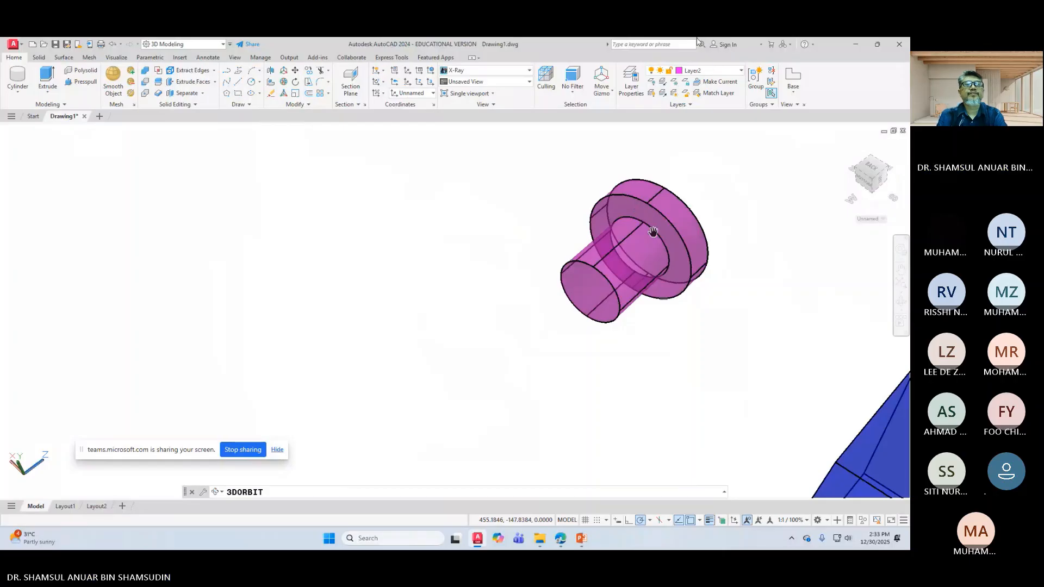
Step: Make green Layer3 the current layer, centre the bolt in view, and exit orbit
click(693, 71)
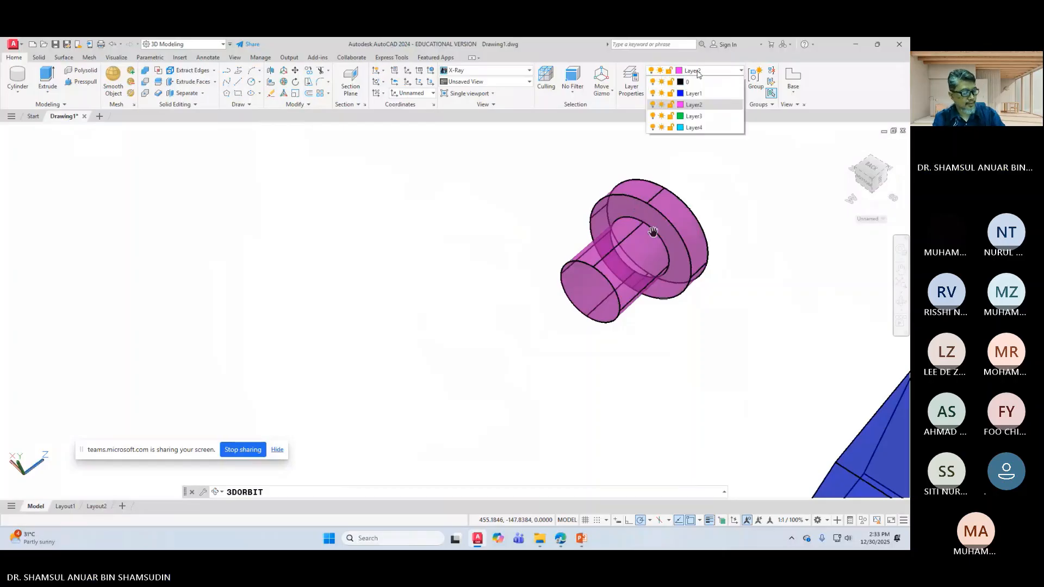
click(686, 100)
click(712, 71)
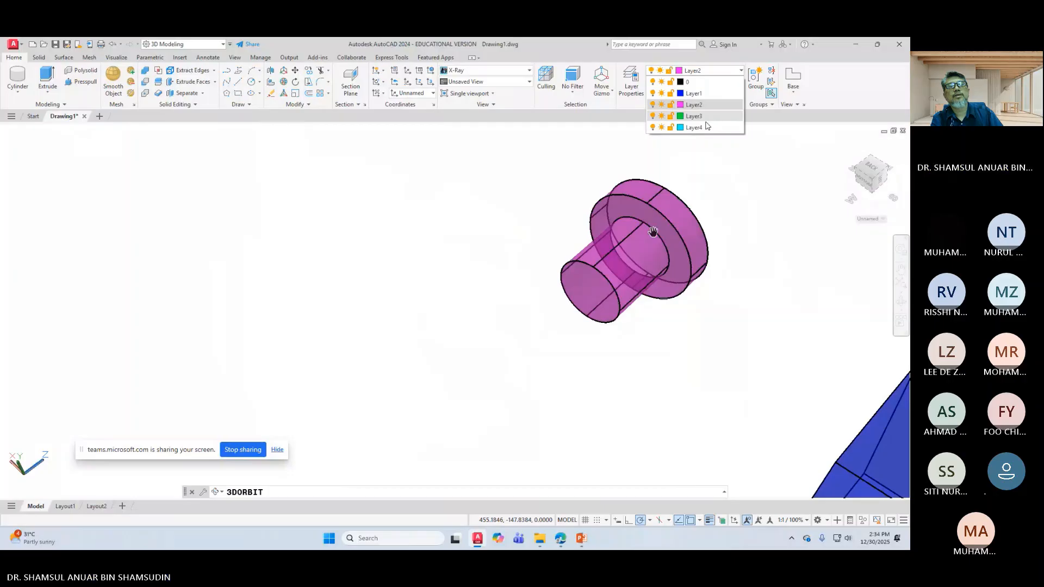
click(700, 117)
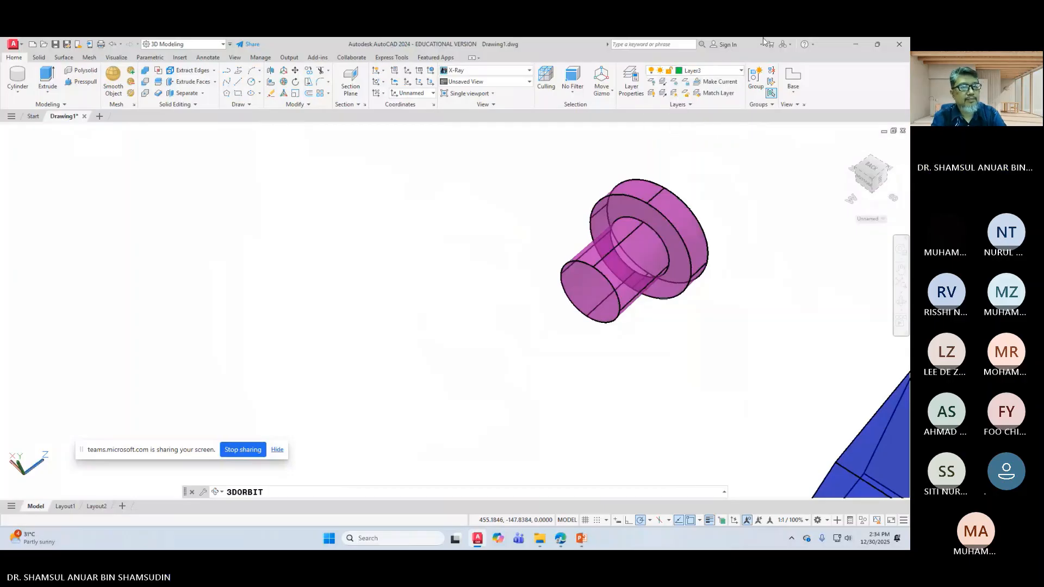
scroll(662, 259, up, 2)
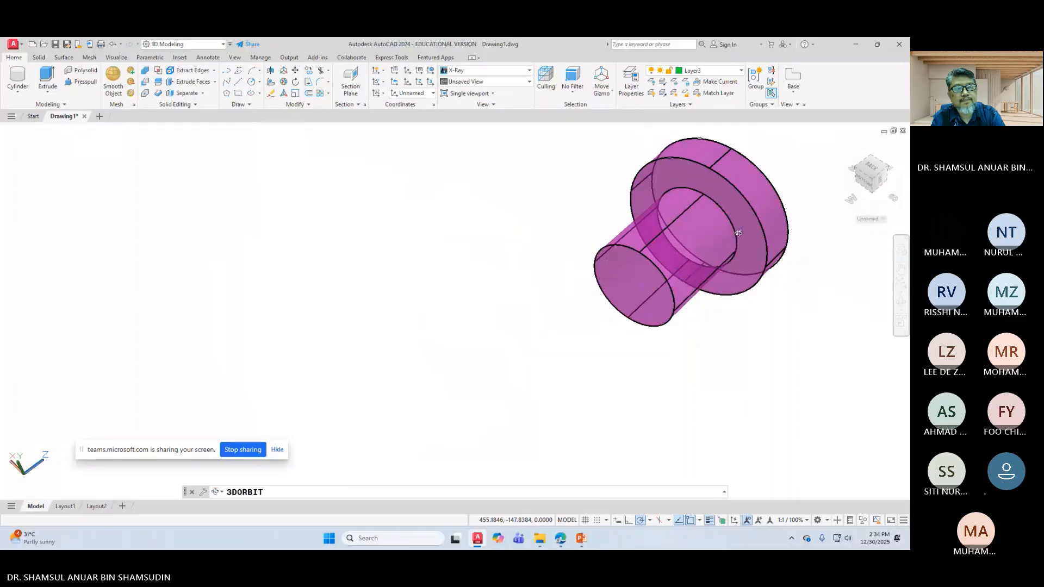
scroll(742, 211, up, 1)
middle_drag(742, 211, 494, 284)
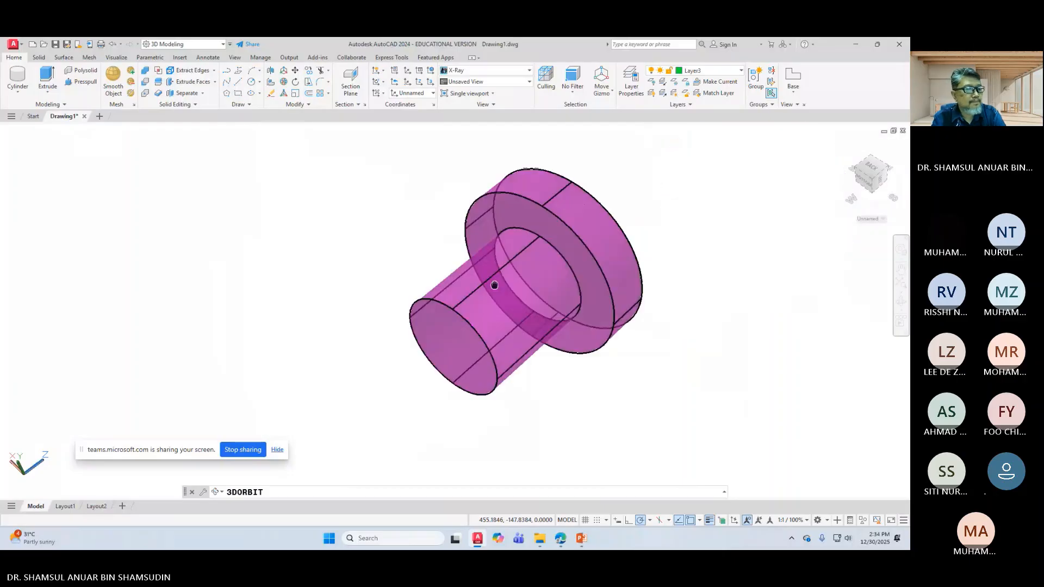
right_click(701, 259)
click(722, 265)
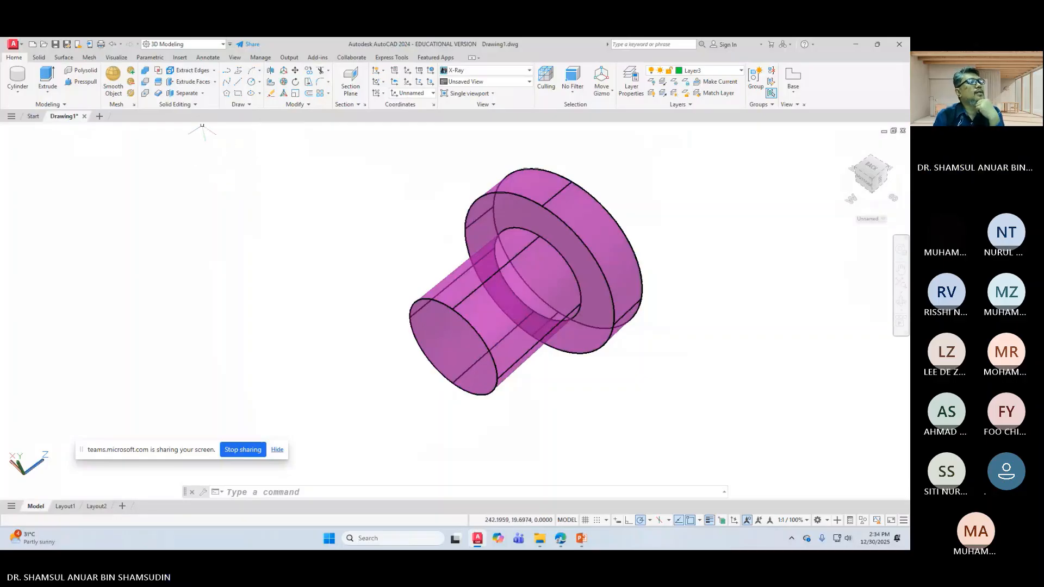
click(243, 107)
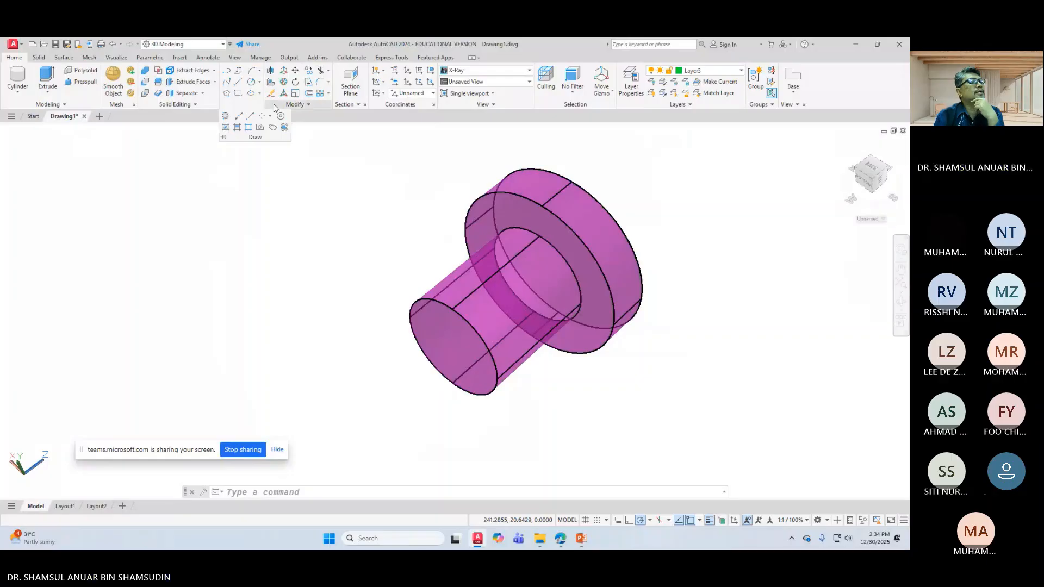
click(227, 119)
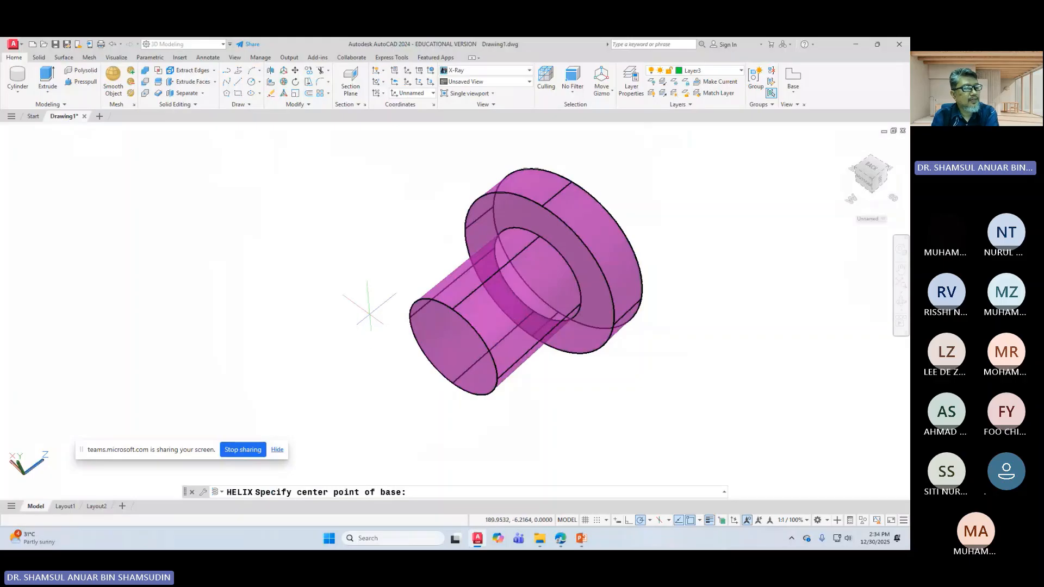
click(451, 347)
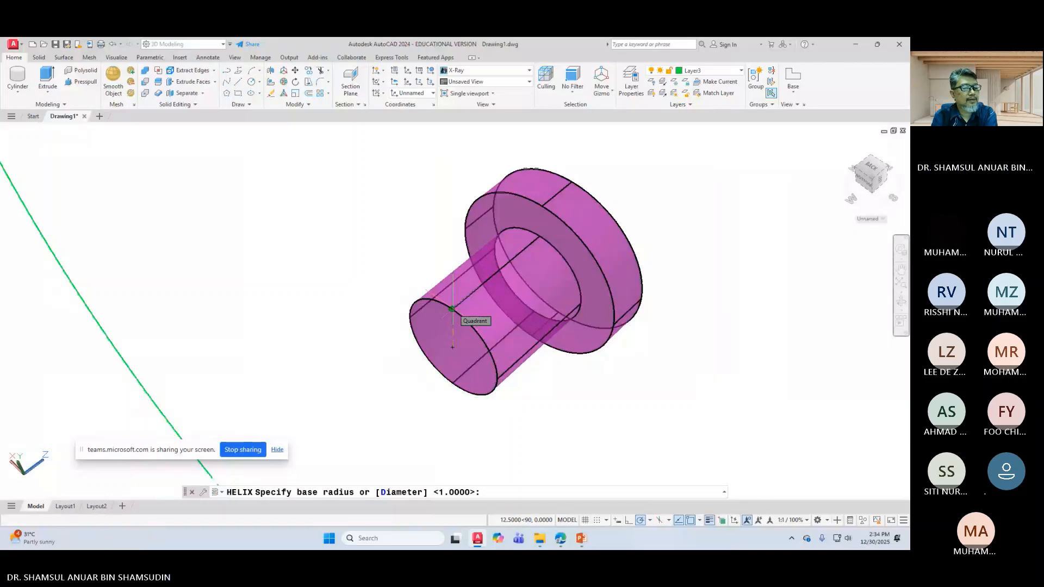
click(451, 310)
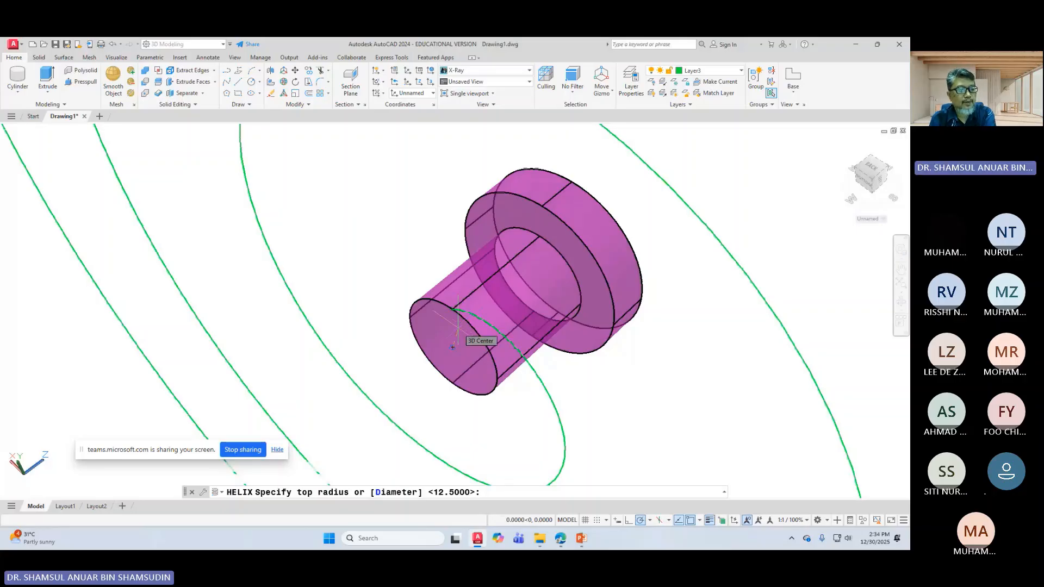
click(452, 346)
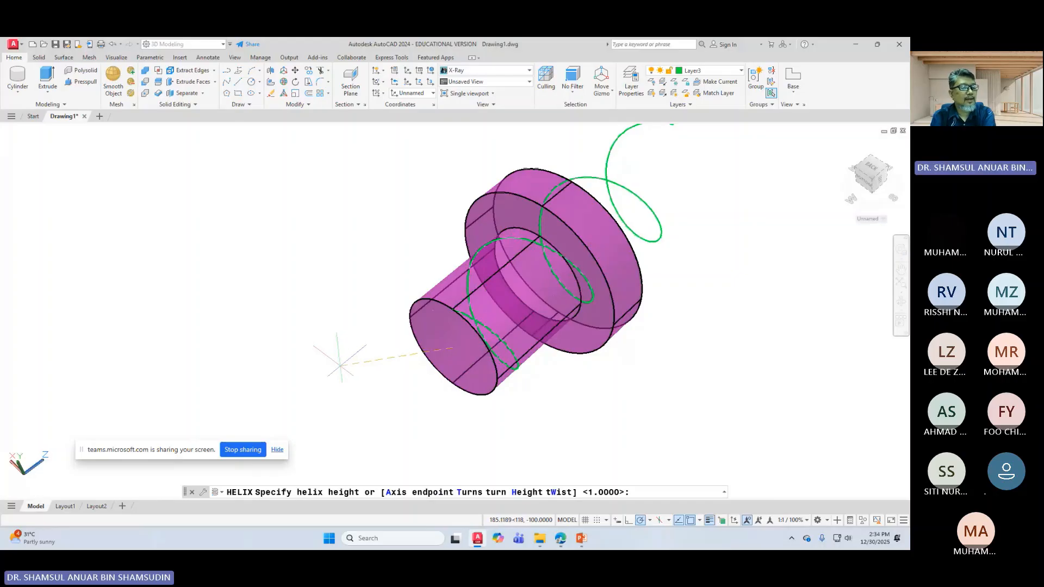
right_click(341, 366)
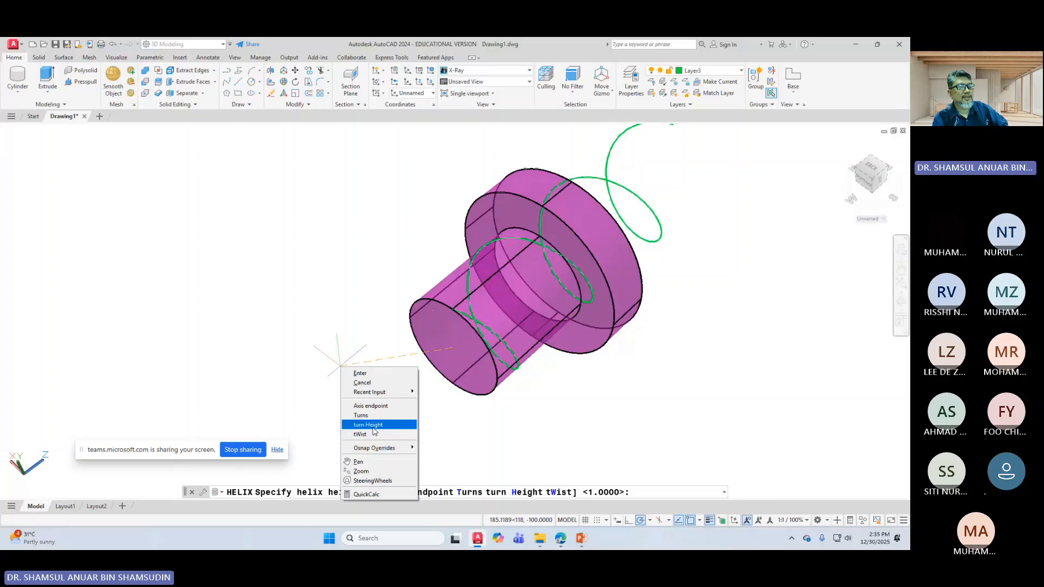
click(373, 428)
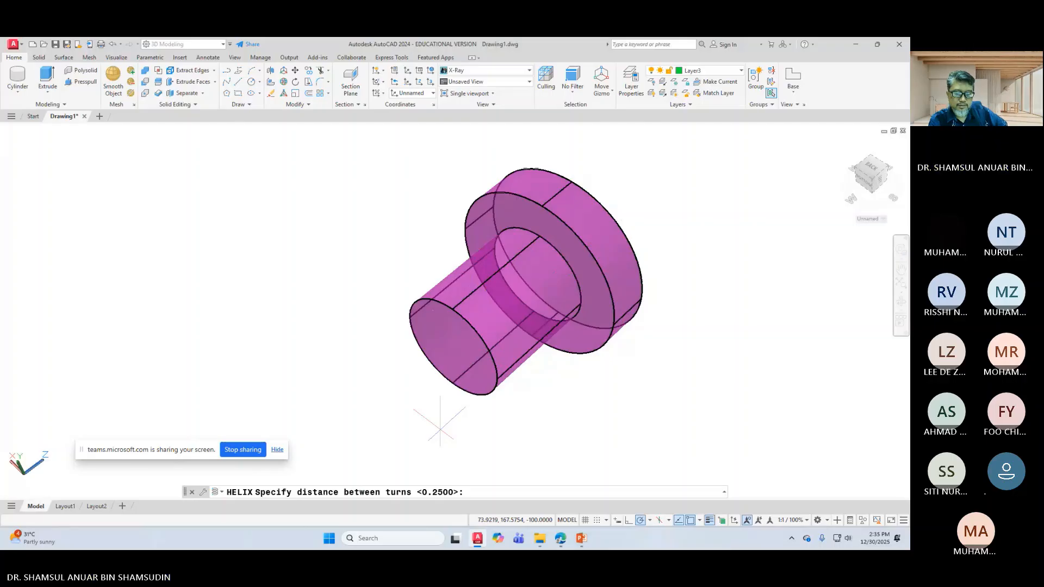
text(25)
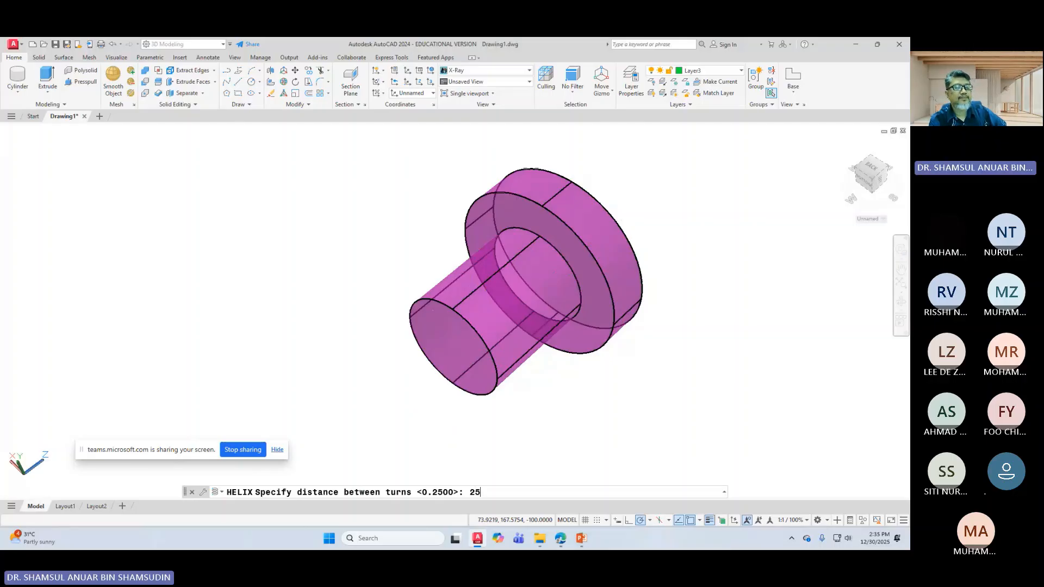
key(Return)
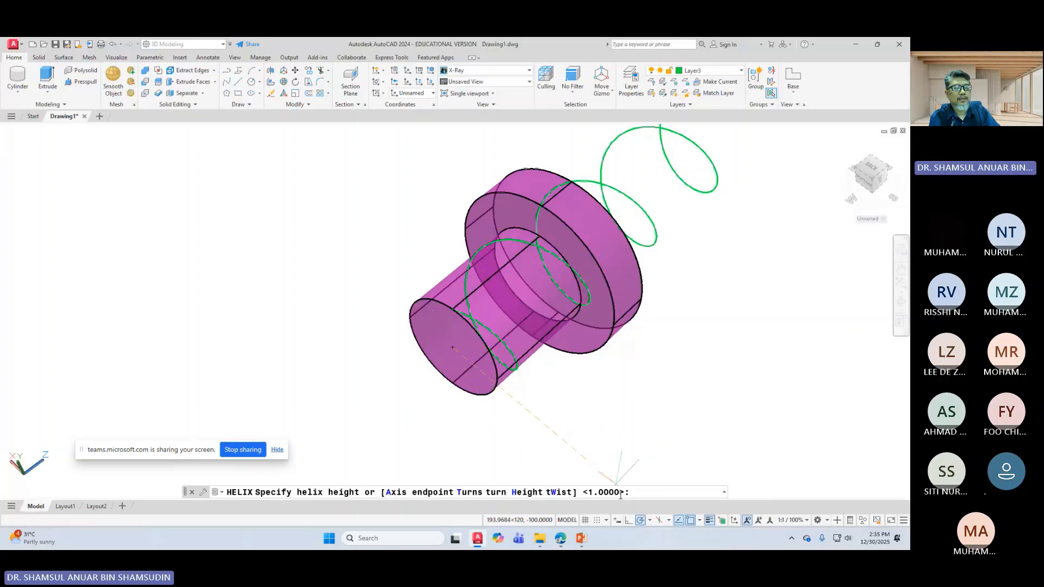
key(Escape)
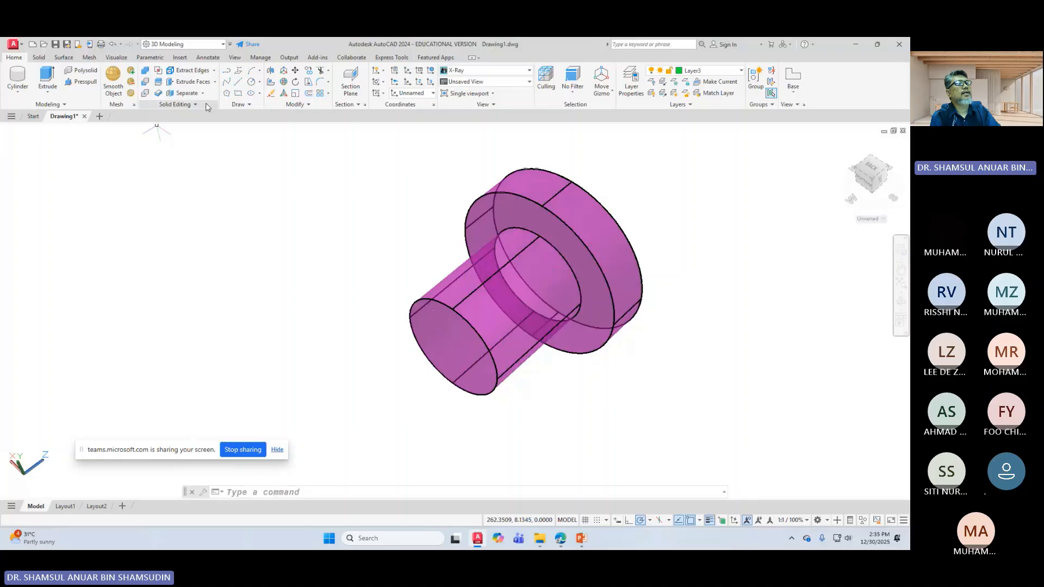
Step: Draw a helix on the shank end, radius at the shank edge, with 5 turns and height 20
click(248, 107)
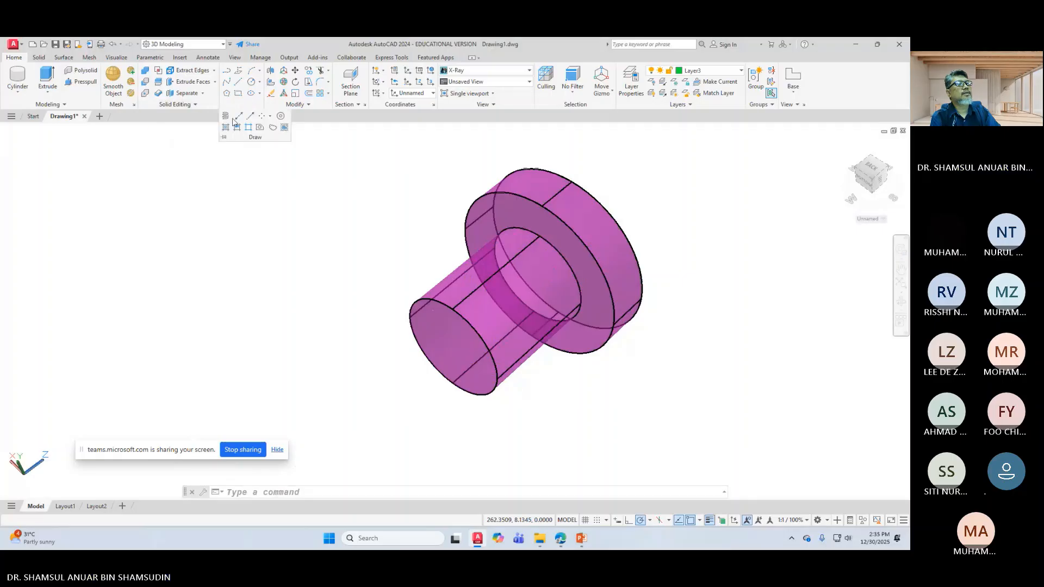
click(225, 115)
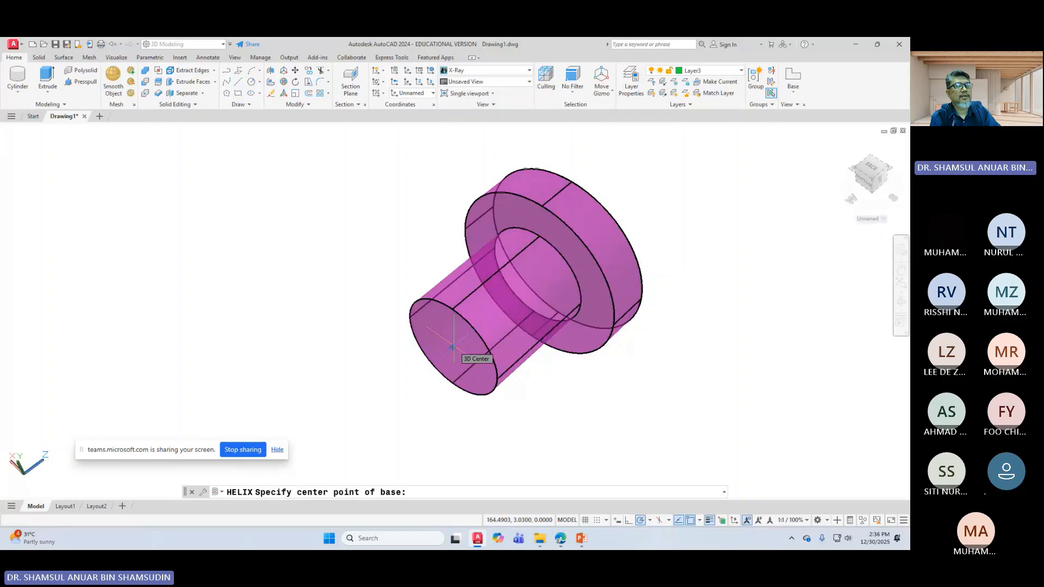
click(451, 347)
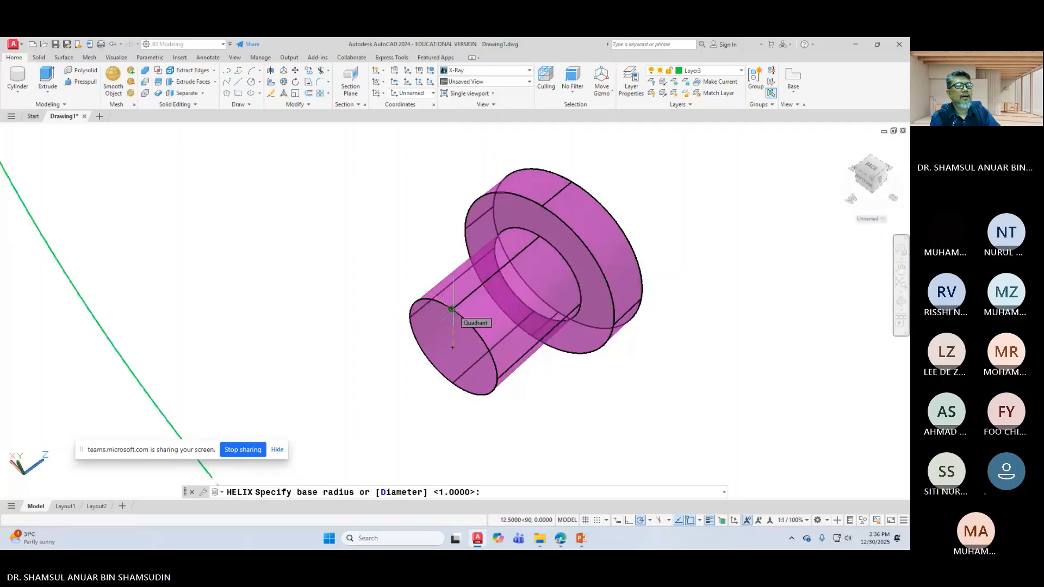
click(452, 309)
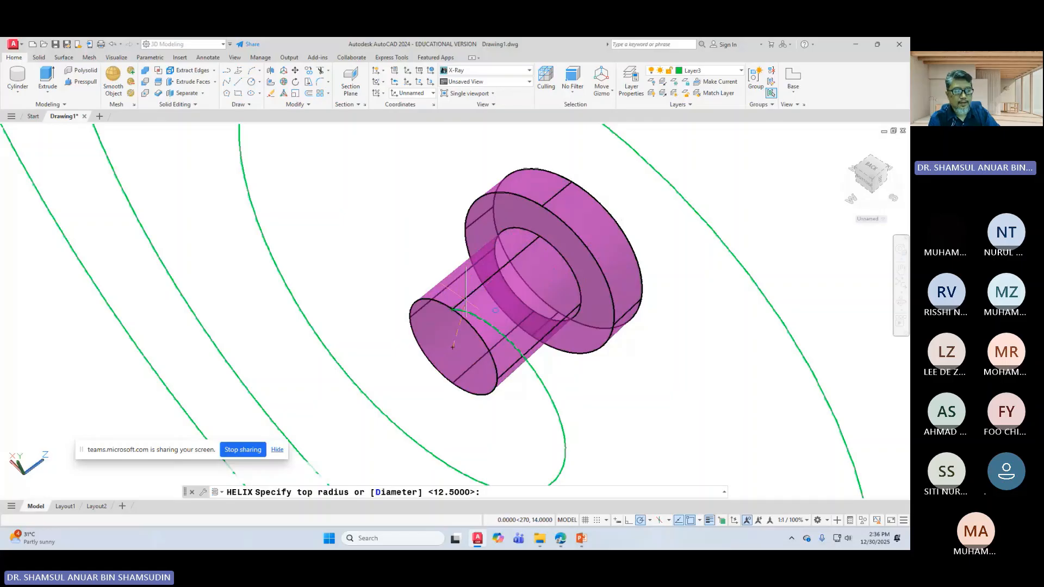
key(Return)
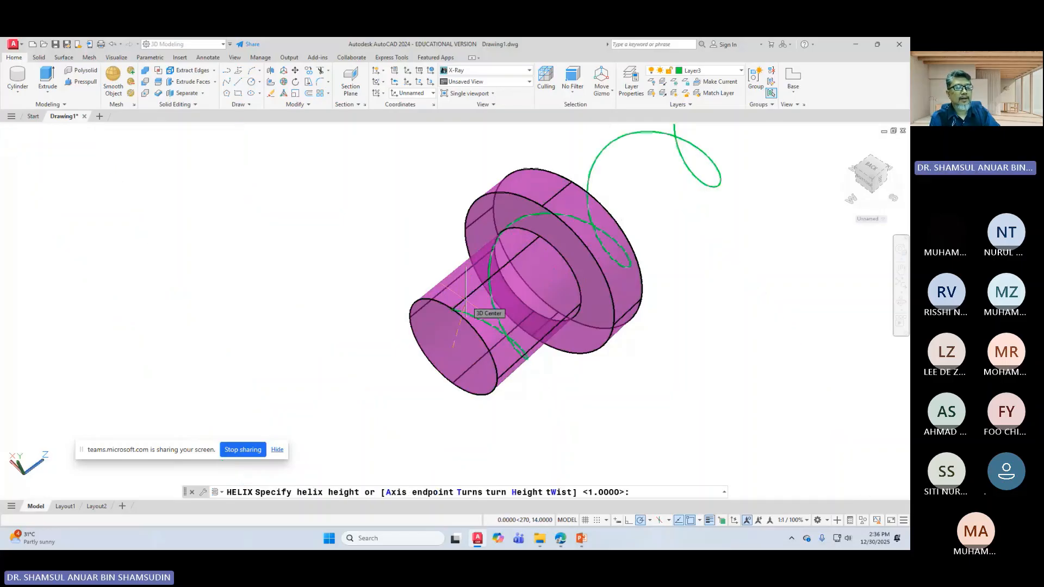
right_click(466, 300)
click(490, 350)
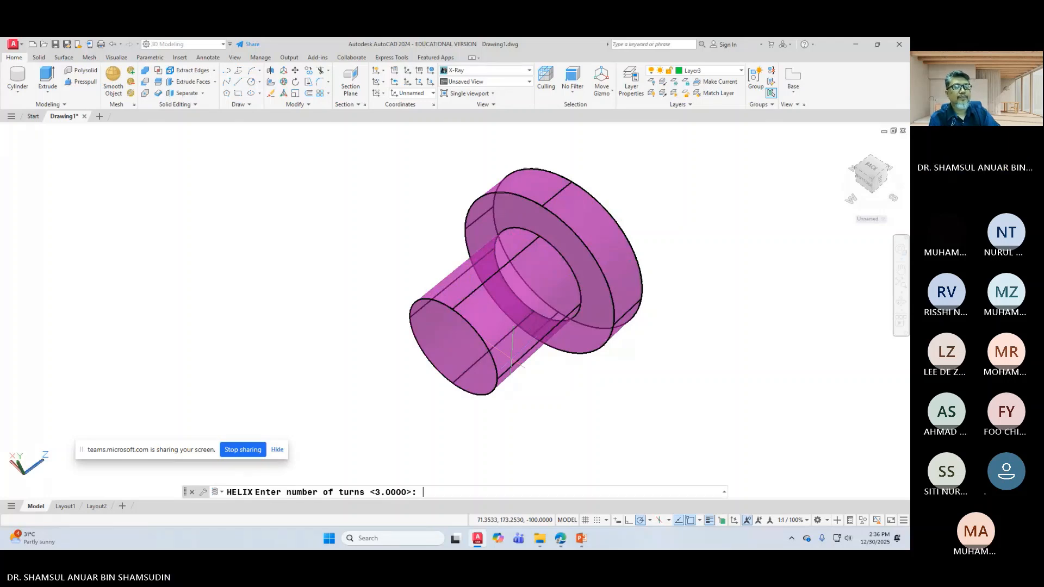
text(5)
key(Return)
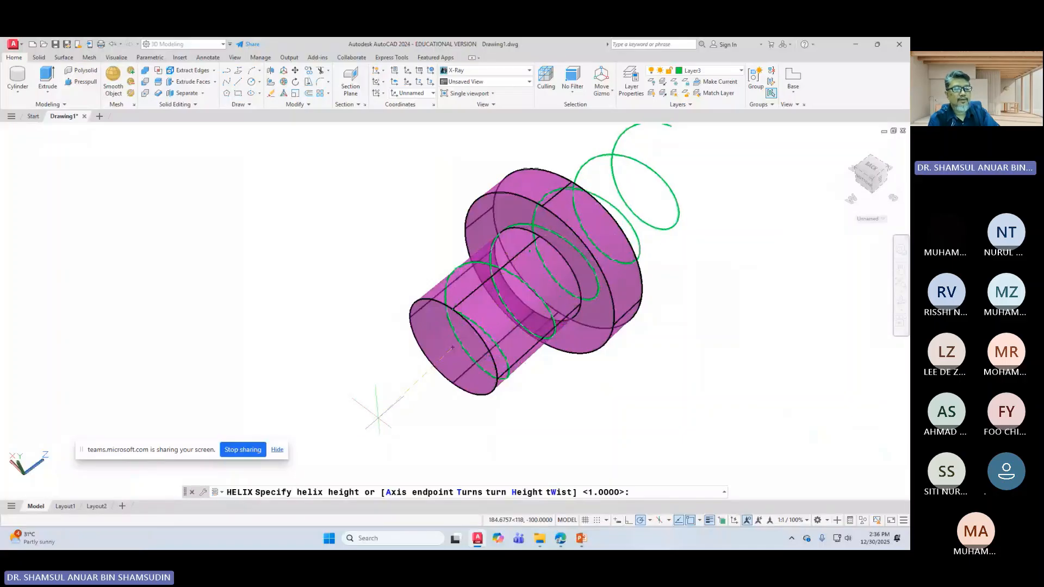
text(2)
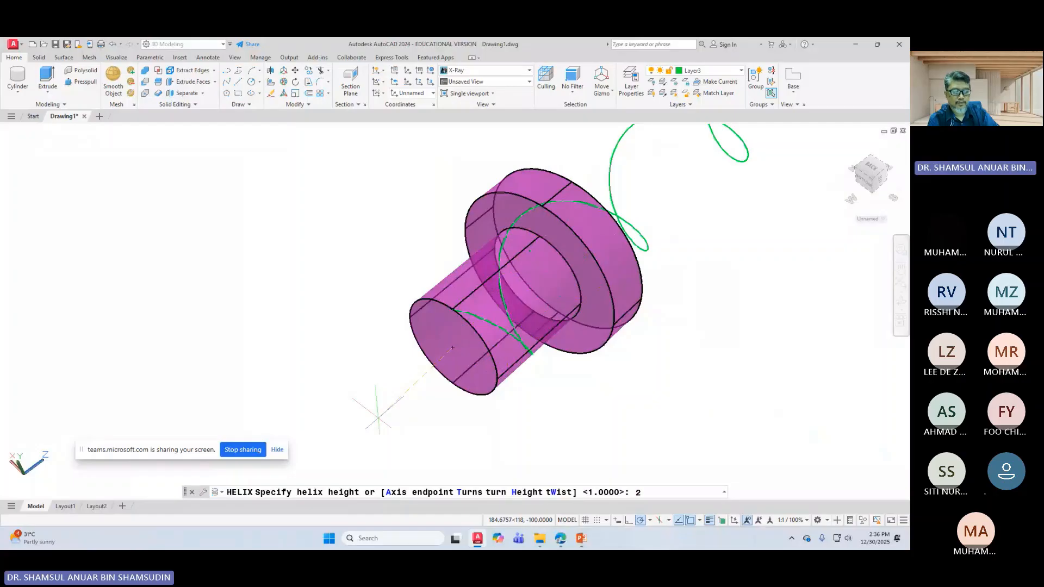
text(0)
key(Return)
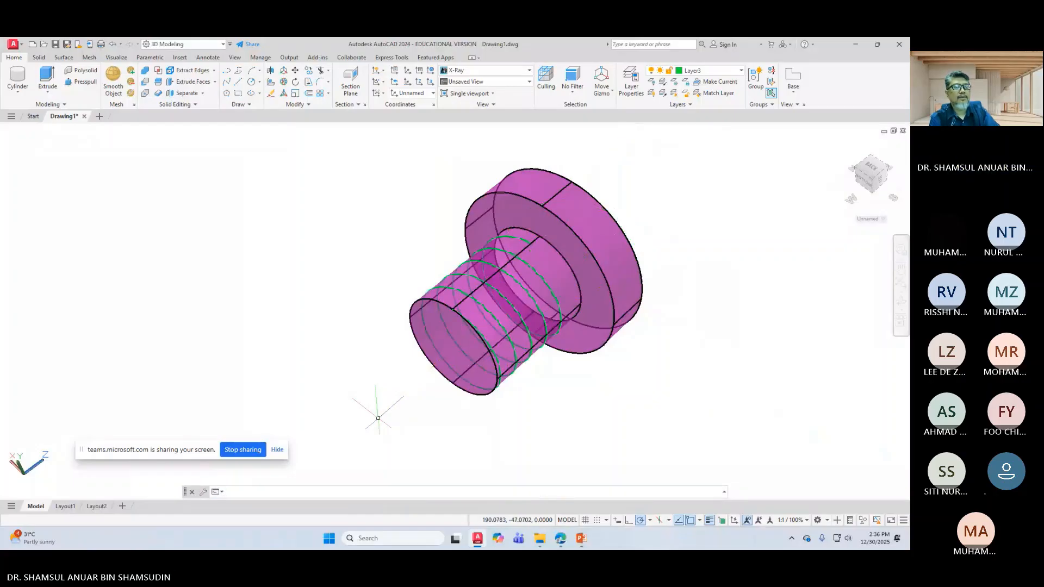
scroll(641, 362, down, 3)
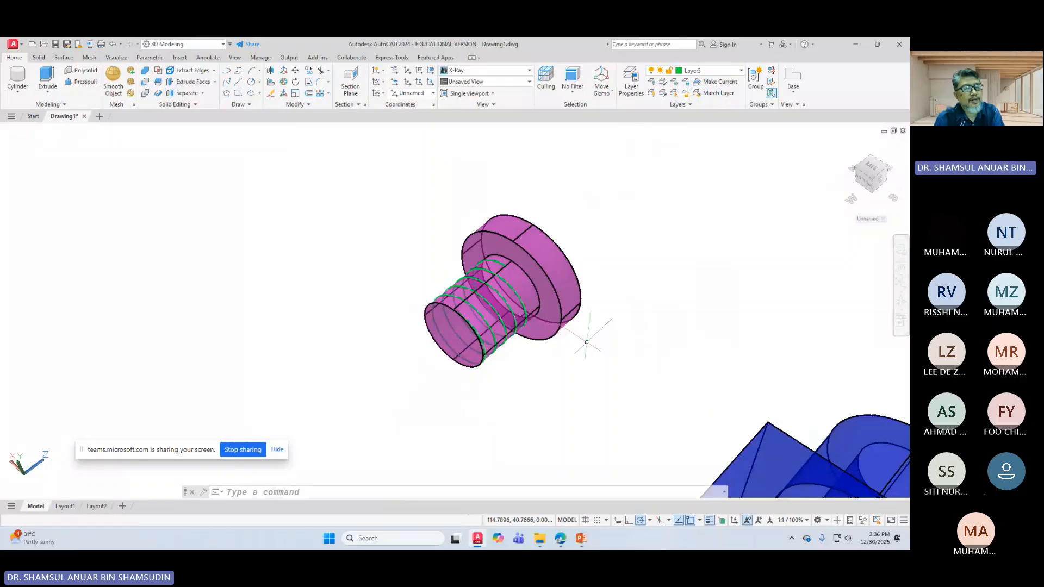
middle_drag(587, 341, 590, 397)
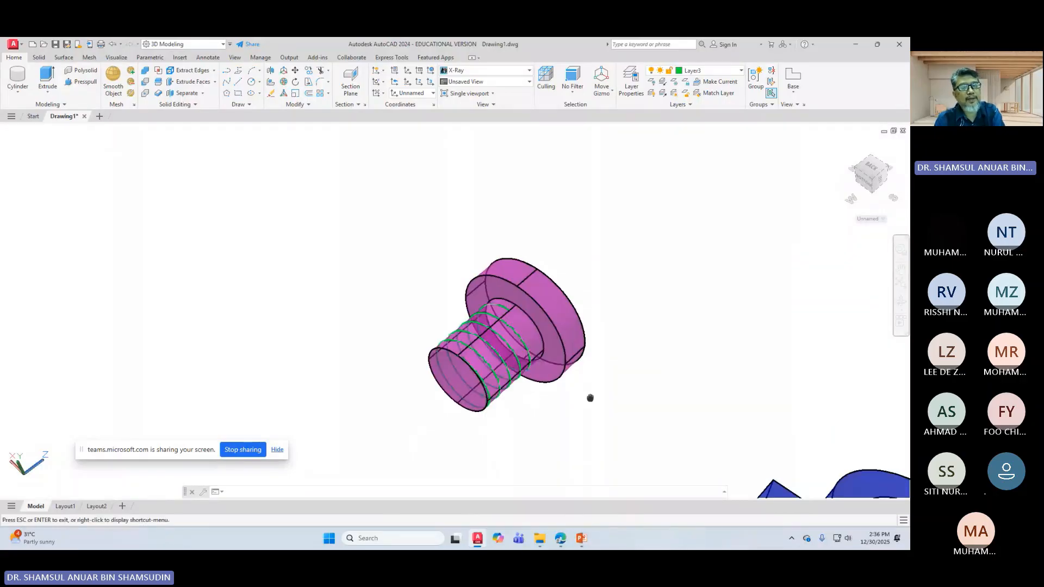
scroll(642, 249, up, 5)
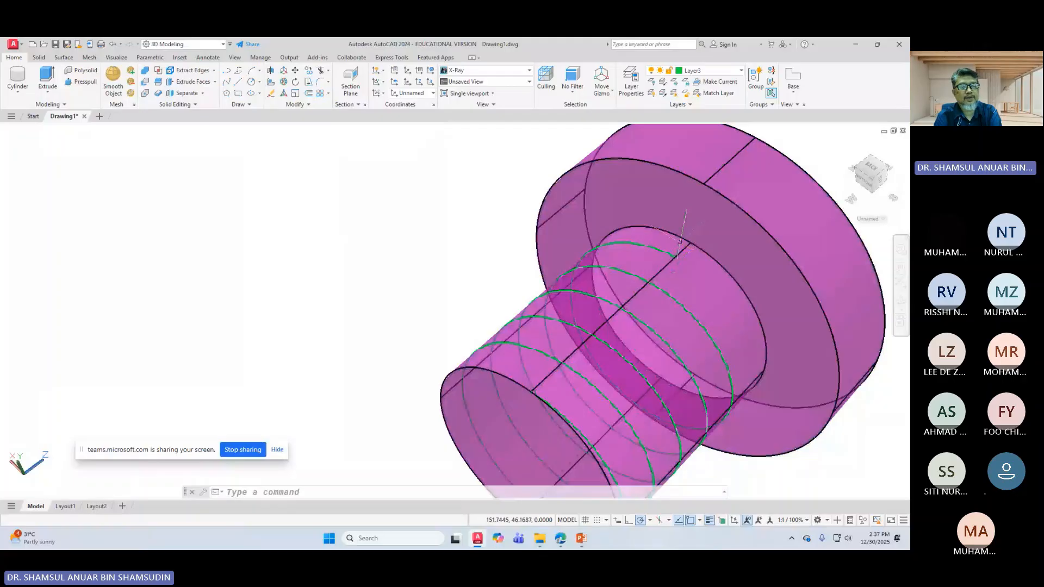
scroll(680, 241, down, 3)
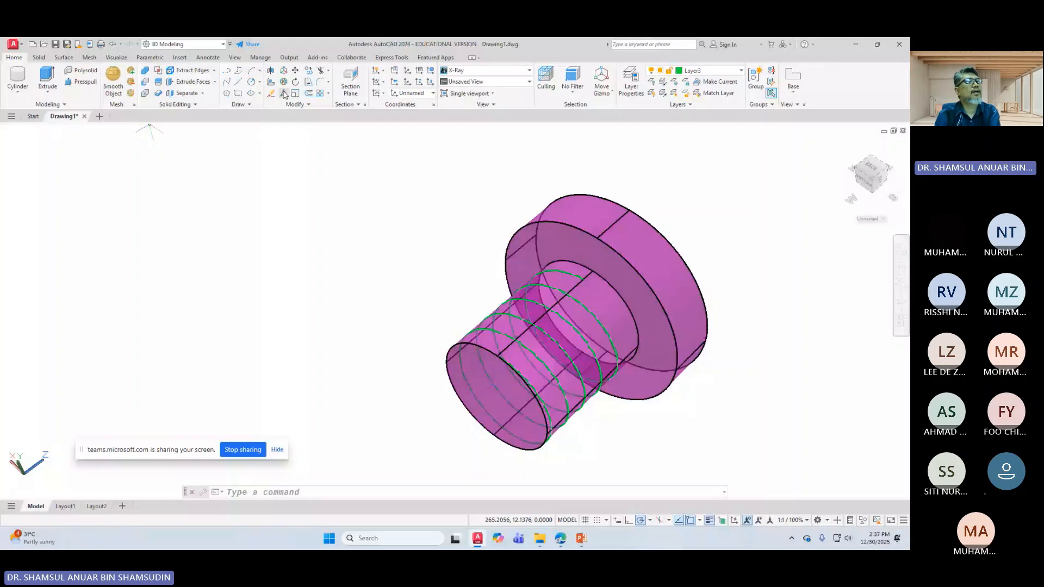
click(243, 103)
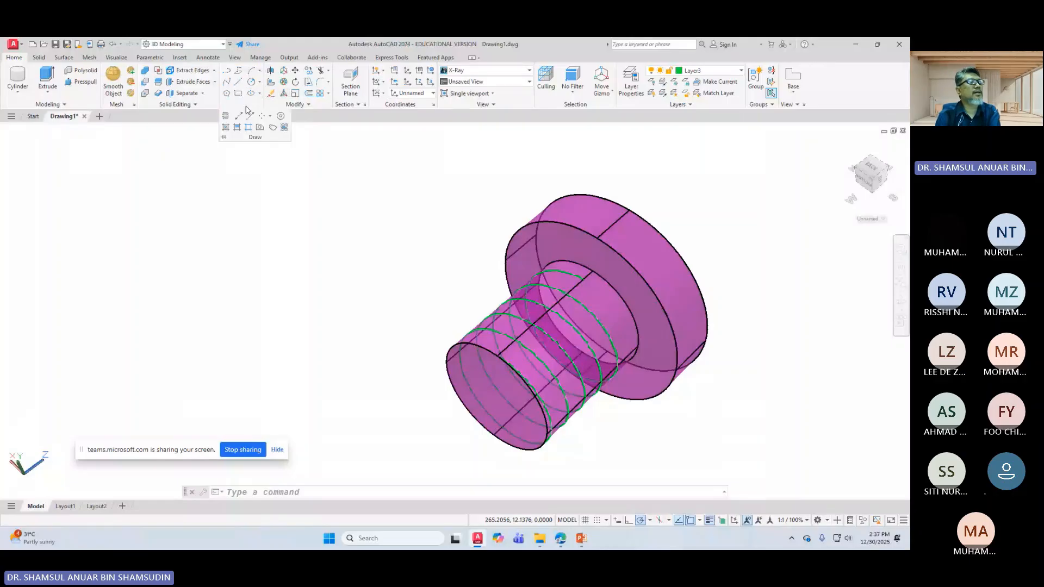
click(228, 72)
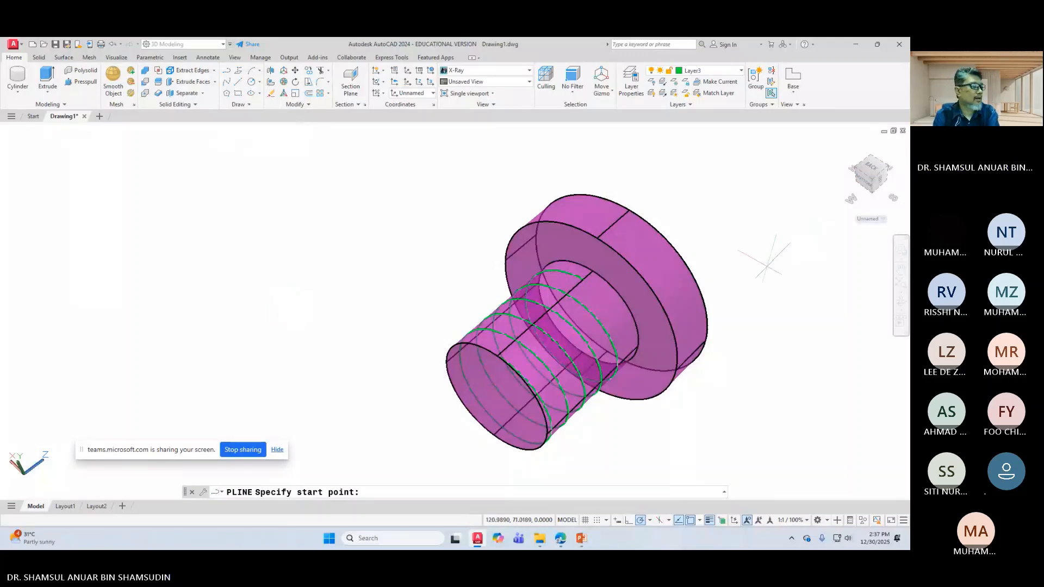
middle_drag(780, 255, 696, 233)
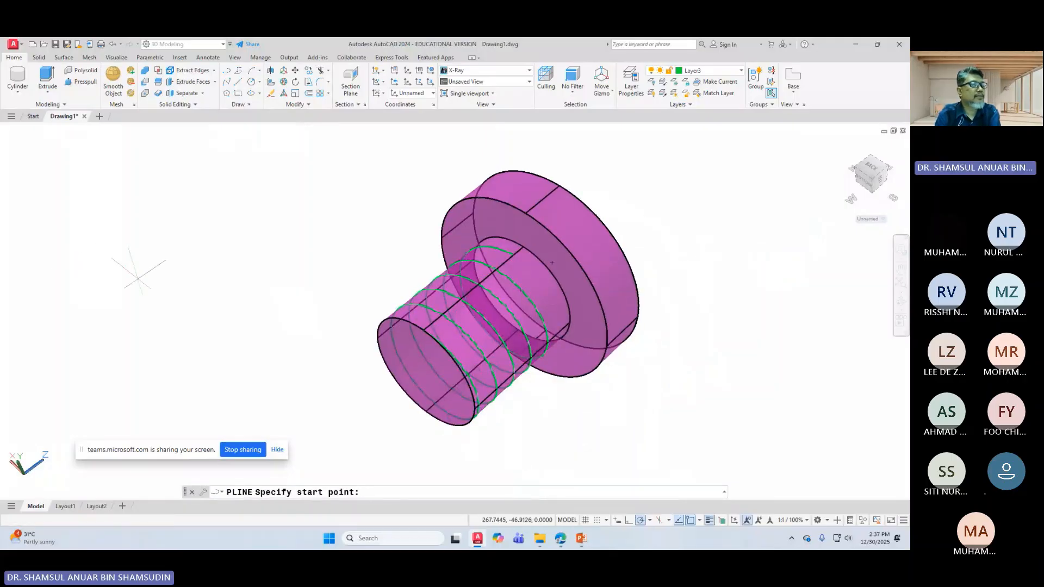
click(140, 280)
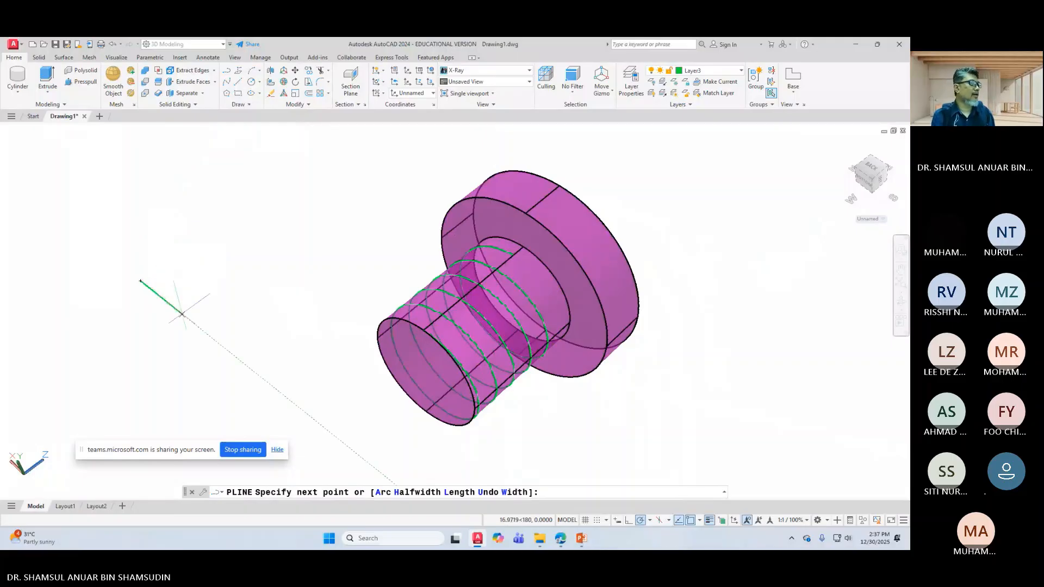
key(Escape)
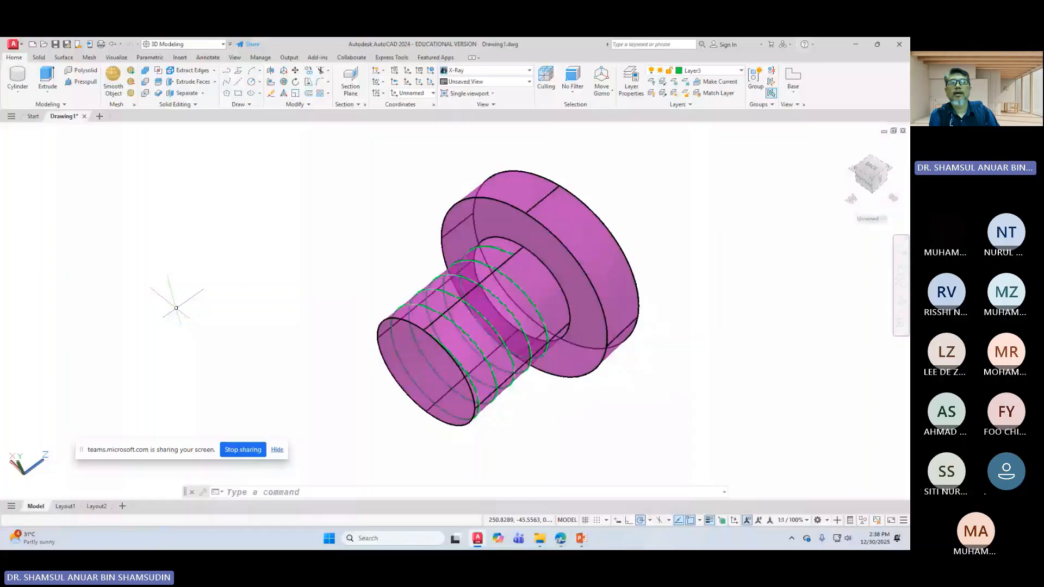
click(841, 144)
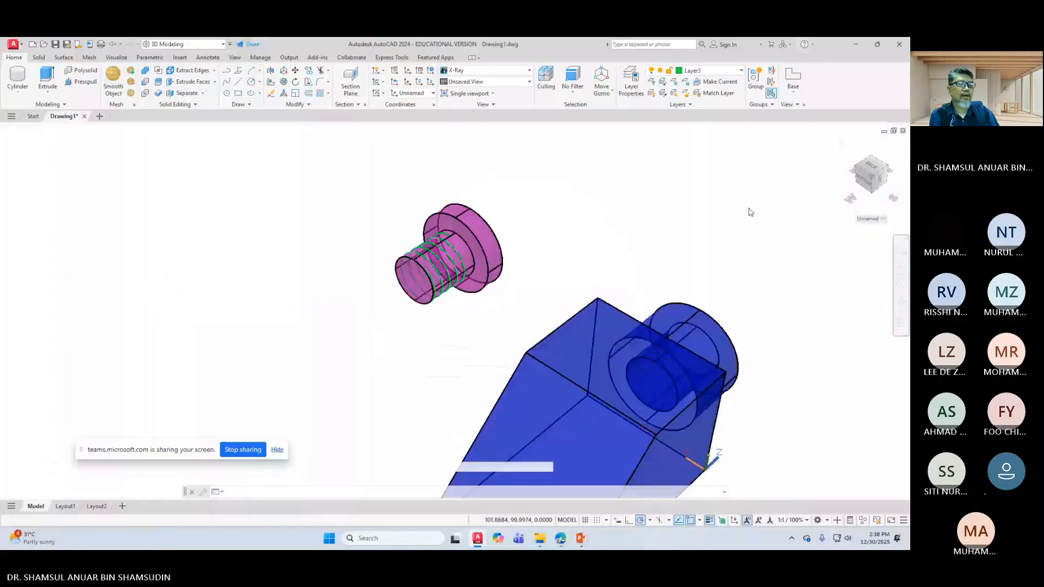
Step: Set the UCS to World, zoom in, and switch to the ViewCube's TOP view
shift+middle_drag(750, 212, 697, 375)
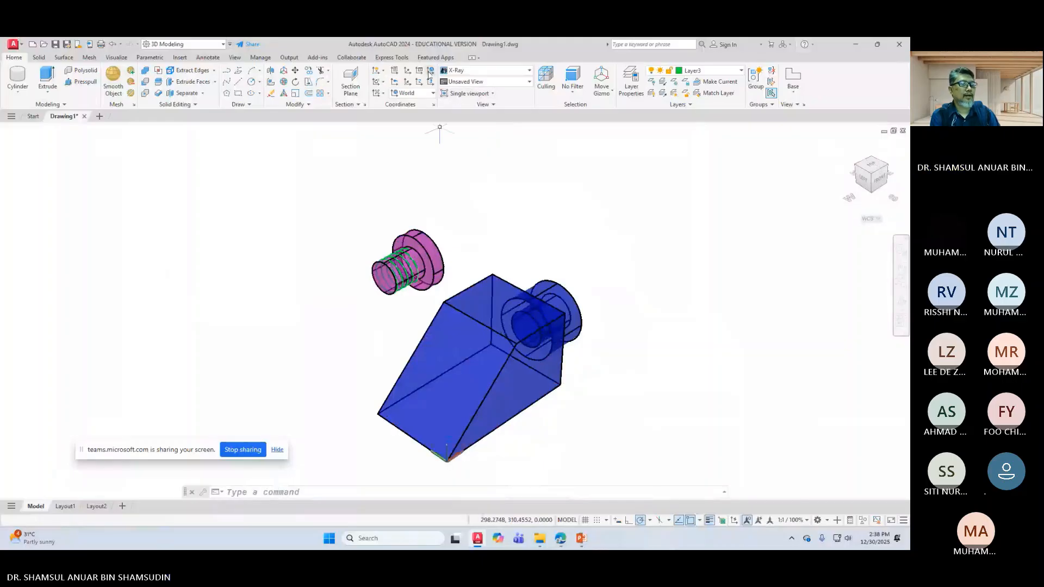
click(430, 71)
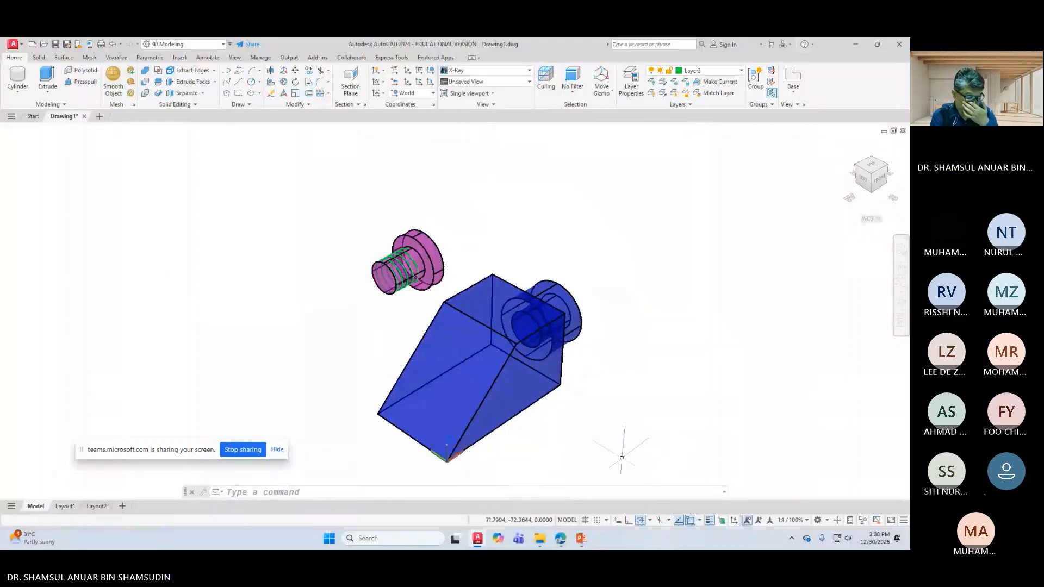
scroll(331, 344, up, 4)
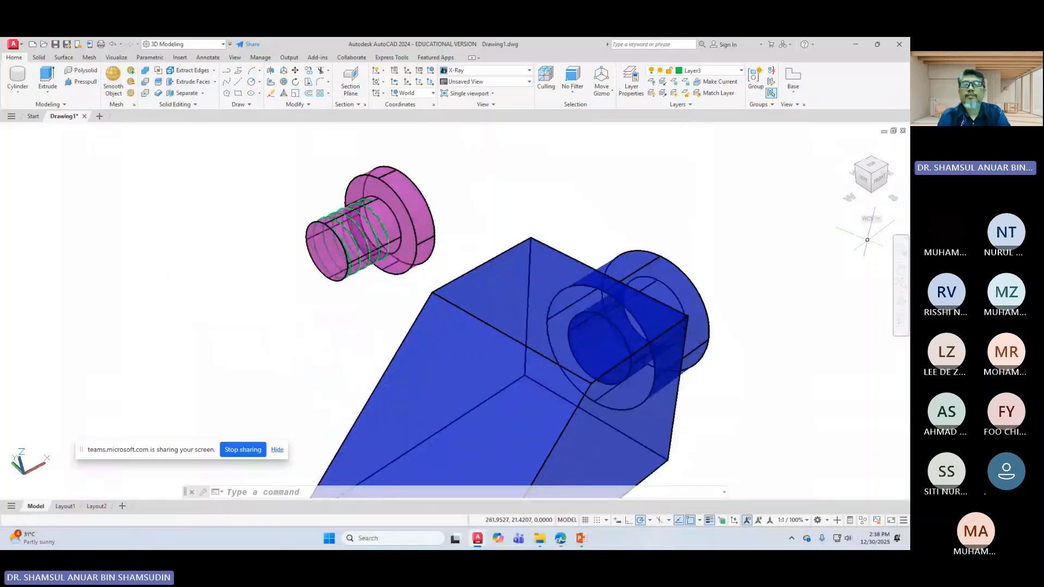
click(870, 165)
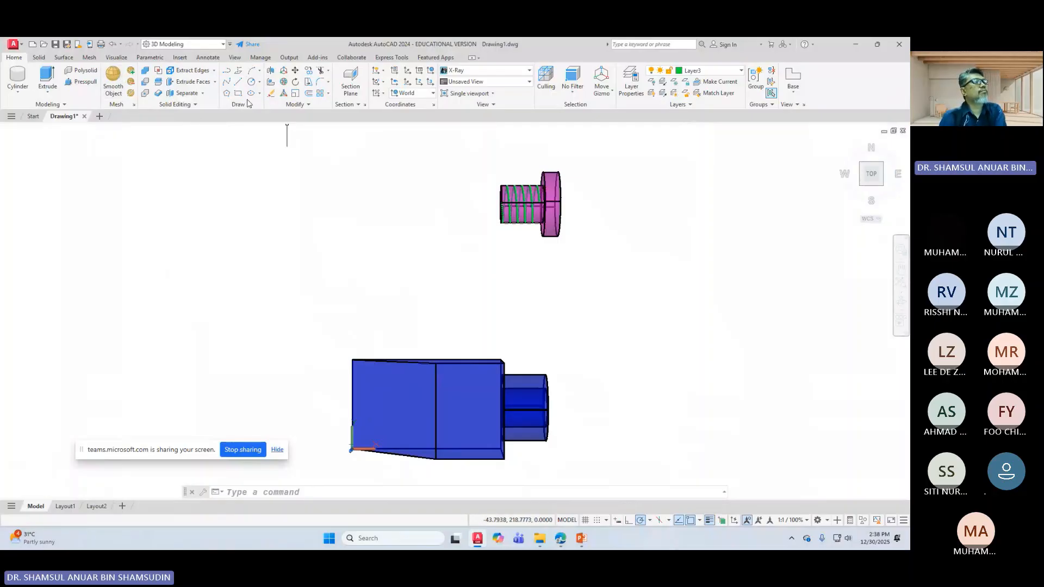
Step: Start a polyline above the blue block with a 2.3-unit first segment
click(226, 70)
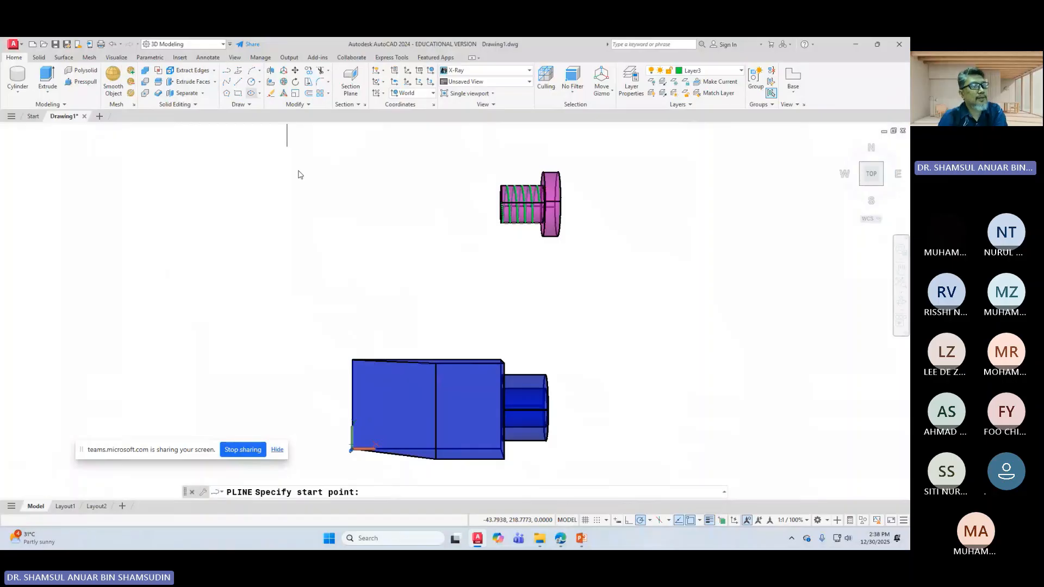
scroll(325, 242, up, 1)
scroll(337, 234, down, 4)
scroll(380, 261, up, 3)
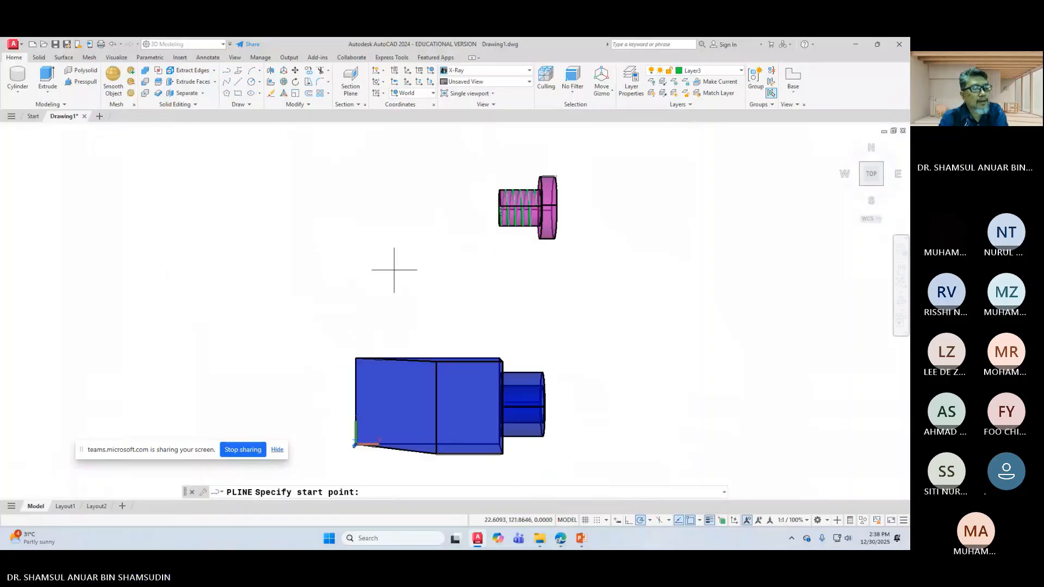
scroll(402, 270, up, 3)
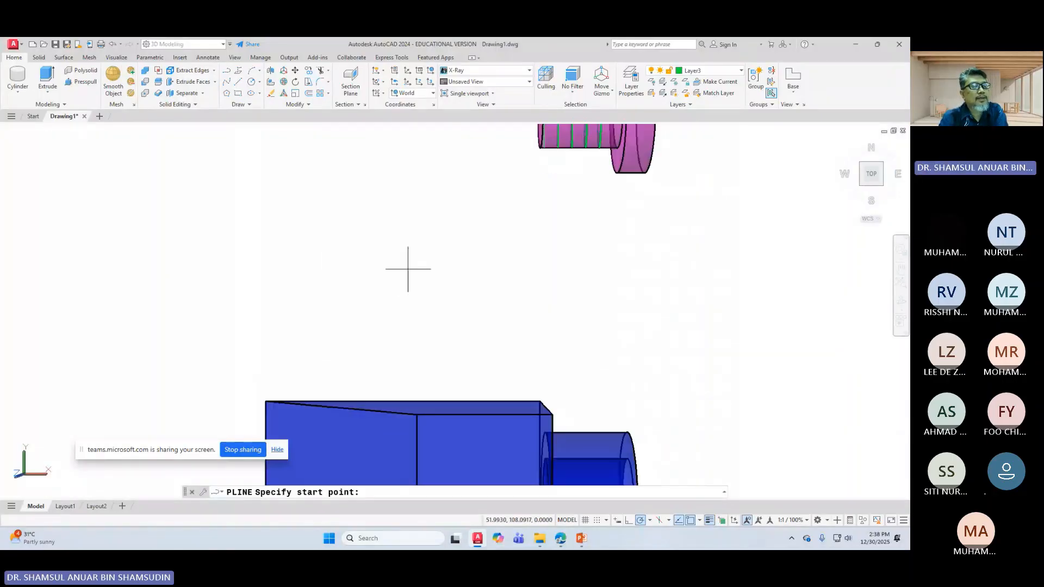
click(408, 264)
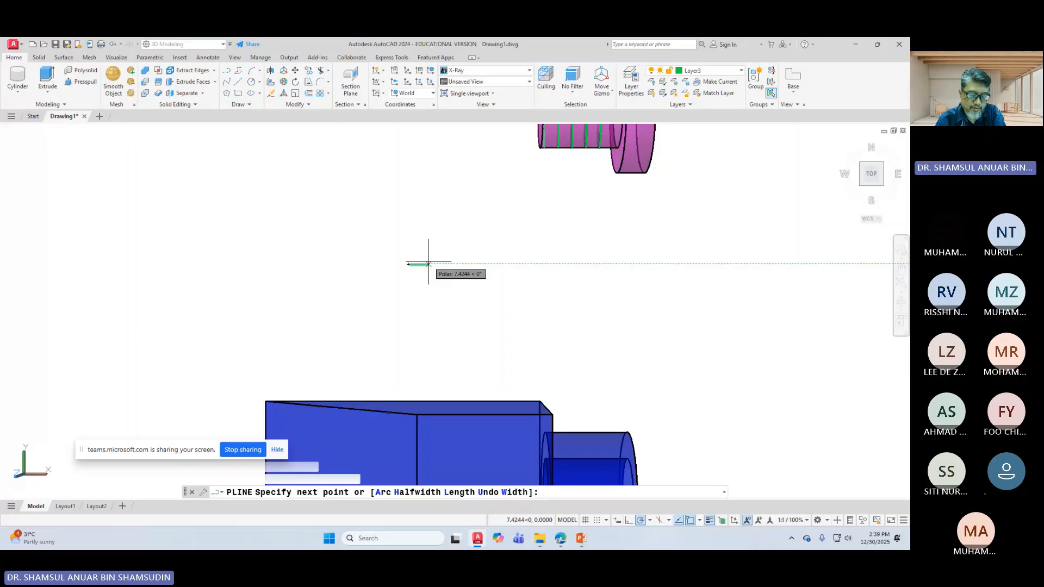
text(2.)
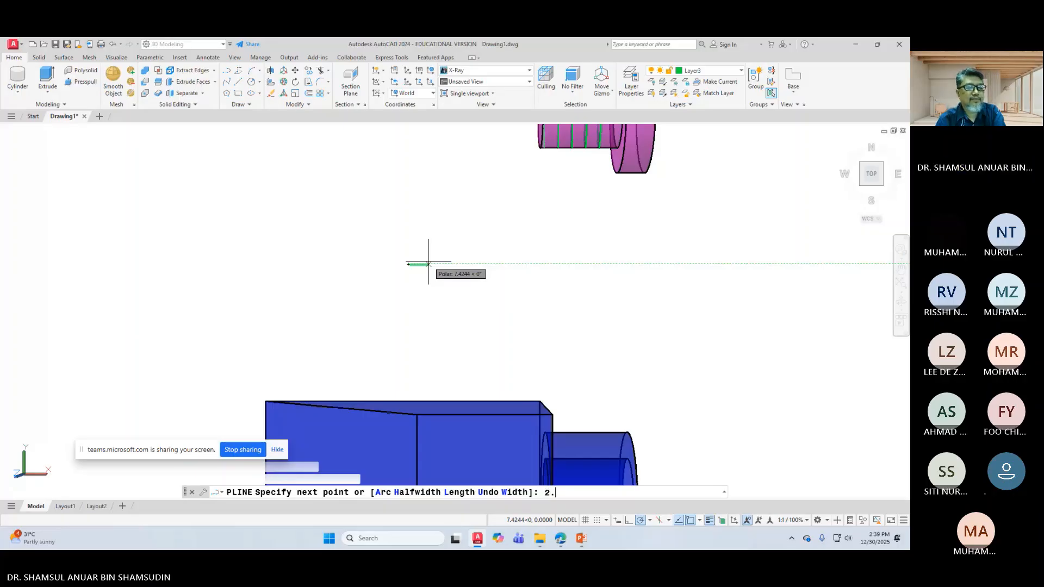
text(3)
key(Return)
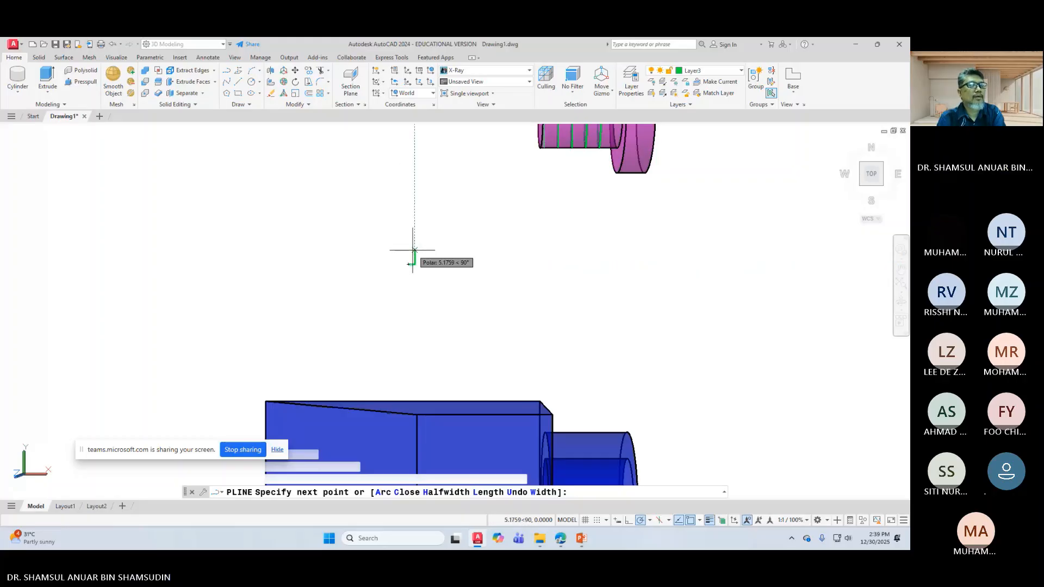
Step: Add the apex and left-corner vertices to complete the triangular profile
scroll(409, 258, up, 2)
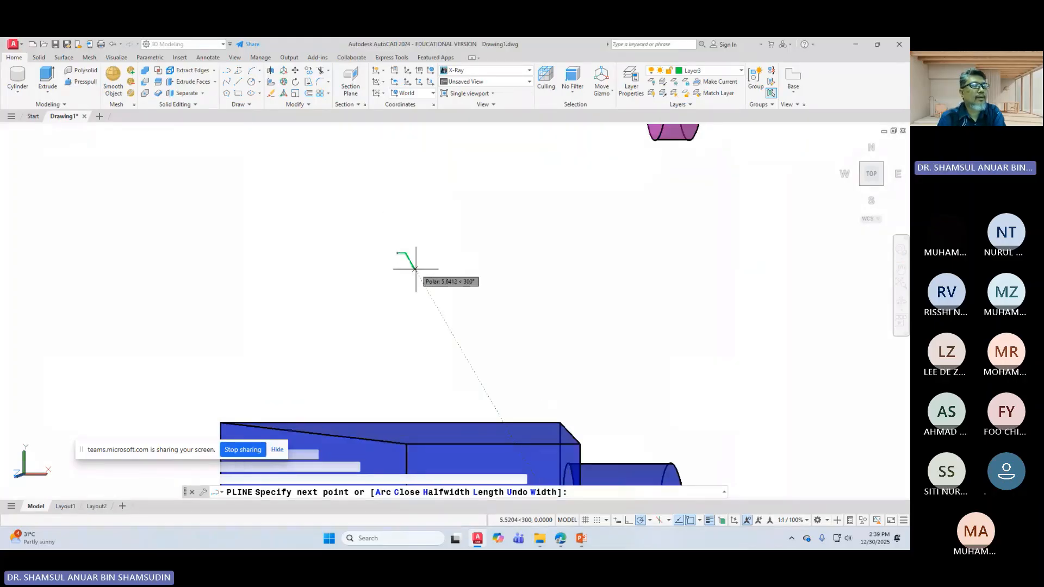
scroll(393, 226, up, 1)
scroll(390, 225, up, 3)
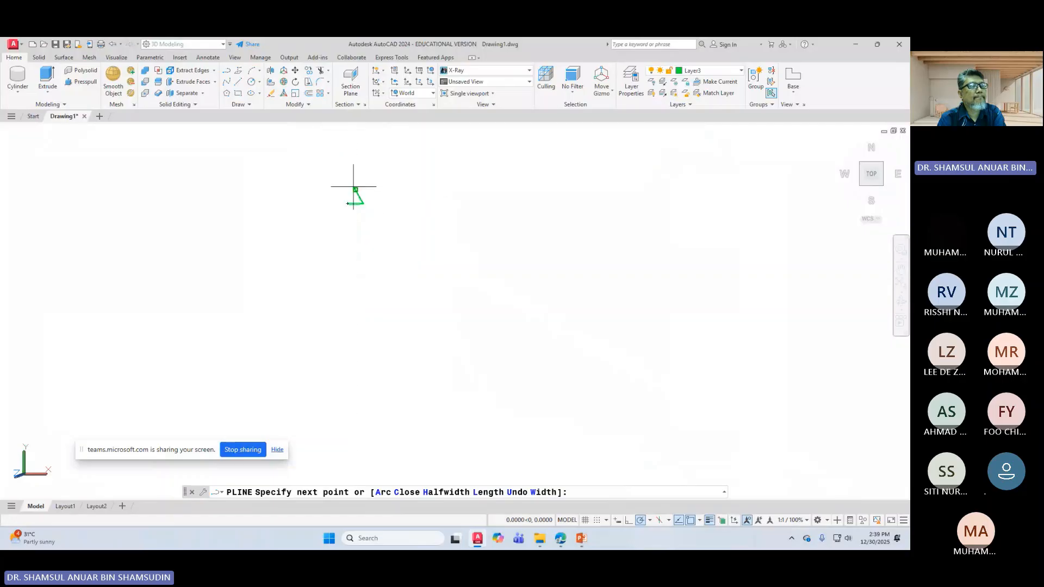
click(354, 192)
click(349, 199)
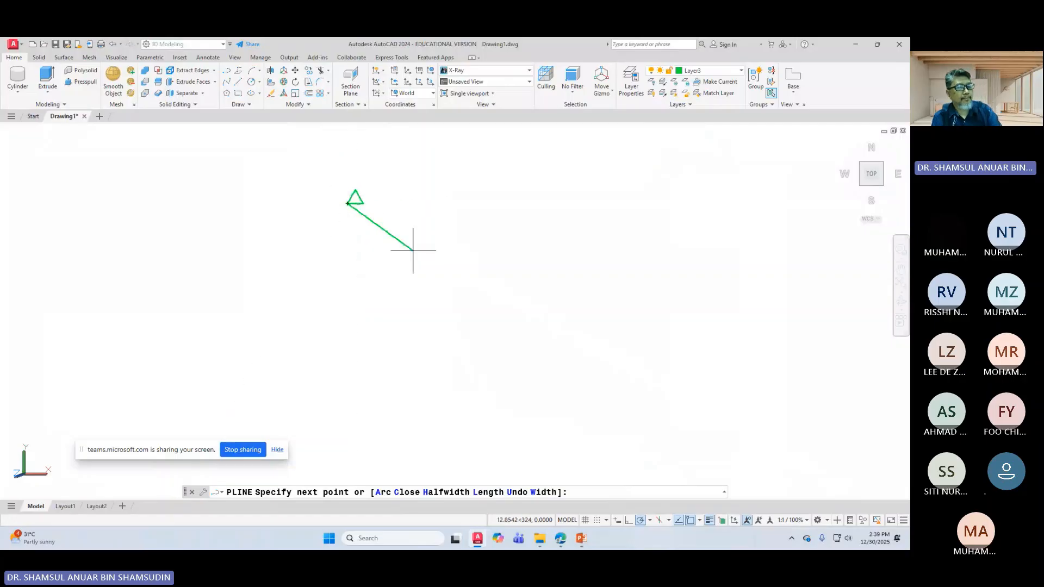
key(Return)
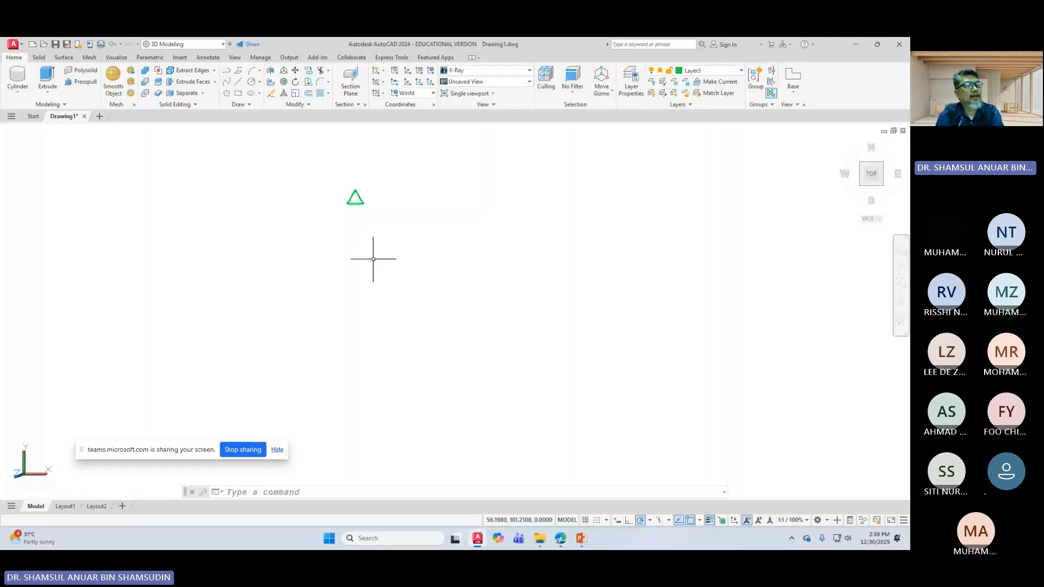
Step: Copy the green triangle just left of the original, then pan down over the triangles and block
scroll(361, 205, down, 2)
scroll(407, 233, down, 1)
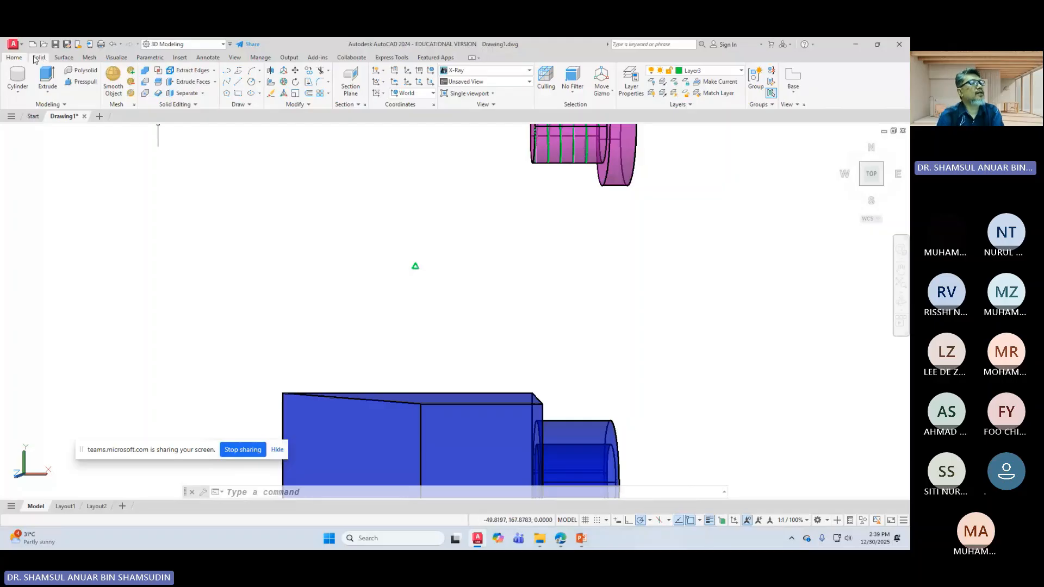
click(295, 94)
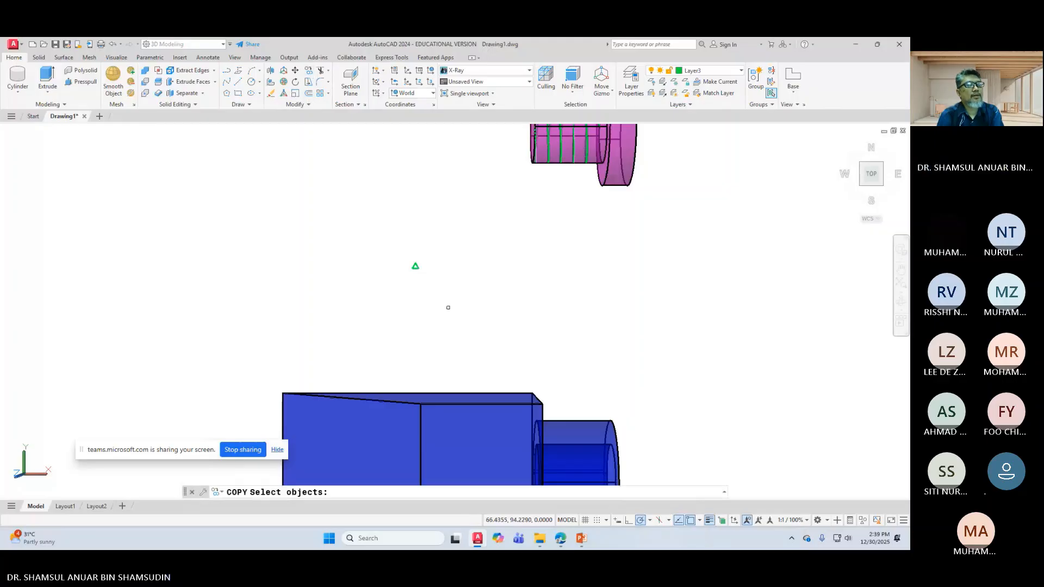
click(415, 267)
key(Return)
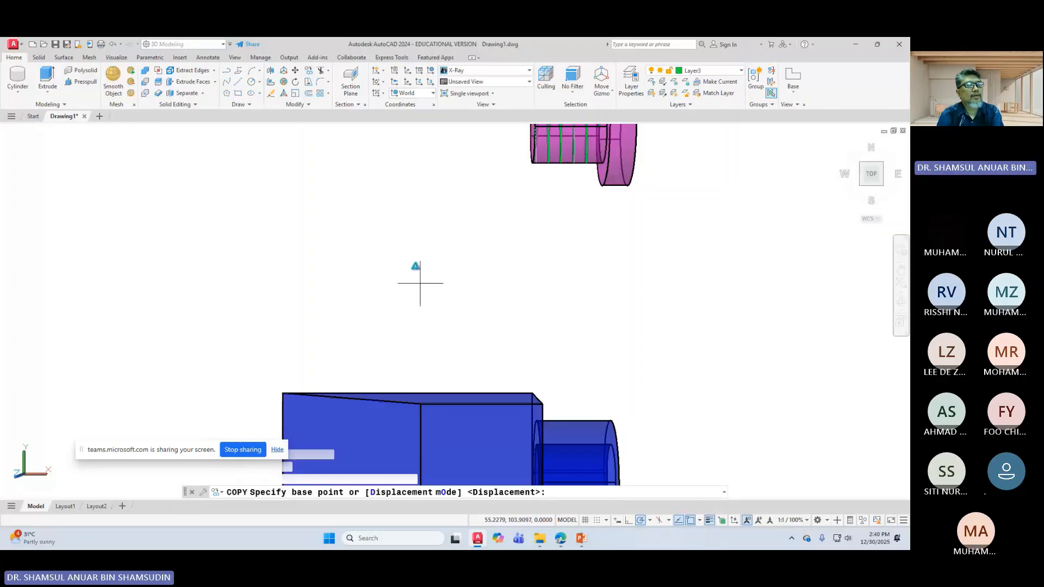
click(417, 274)
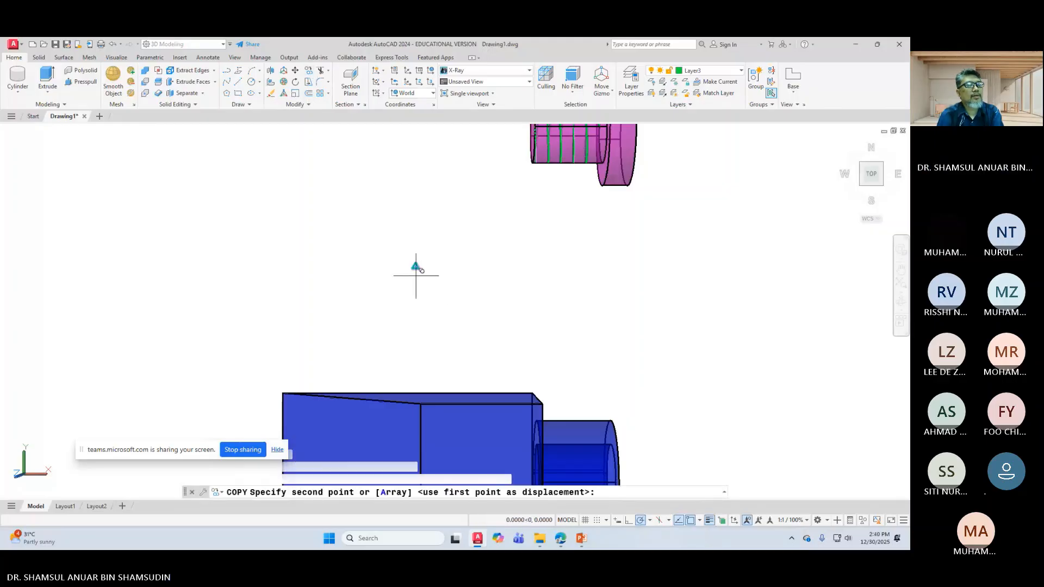
click(347, 270)
key(Return)
scroll(471, 305, up, 2)
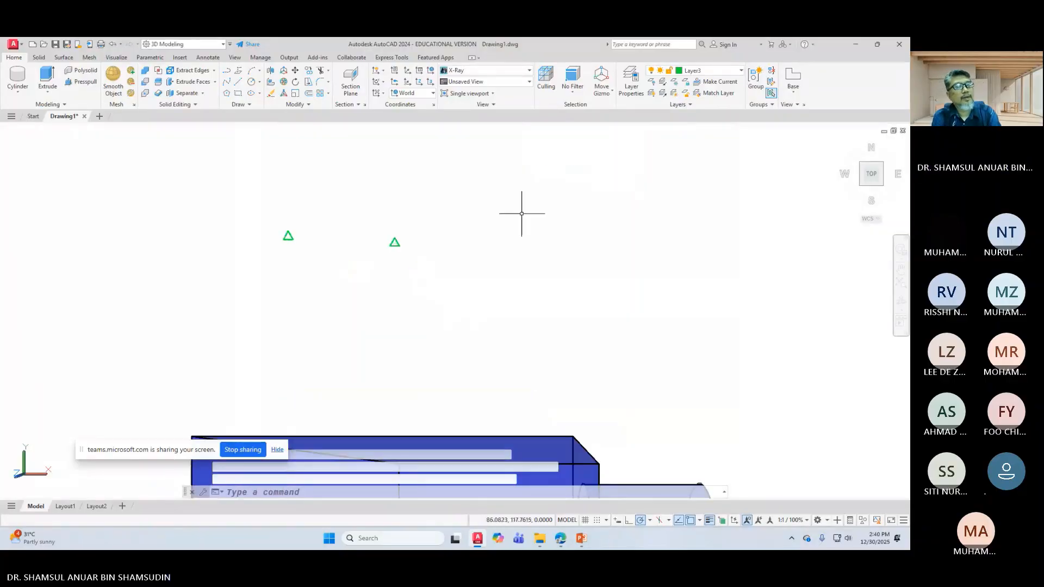
middle_drag(520, 212, 447, 419)
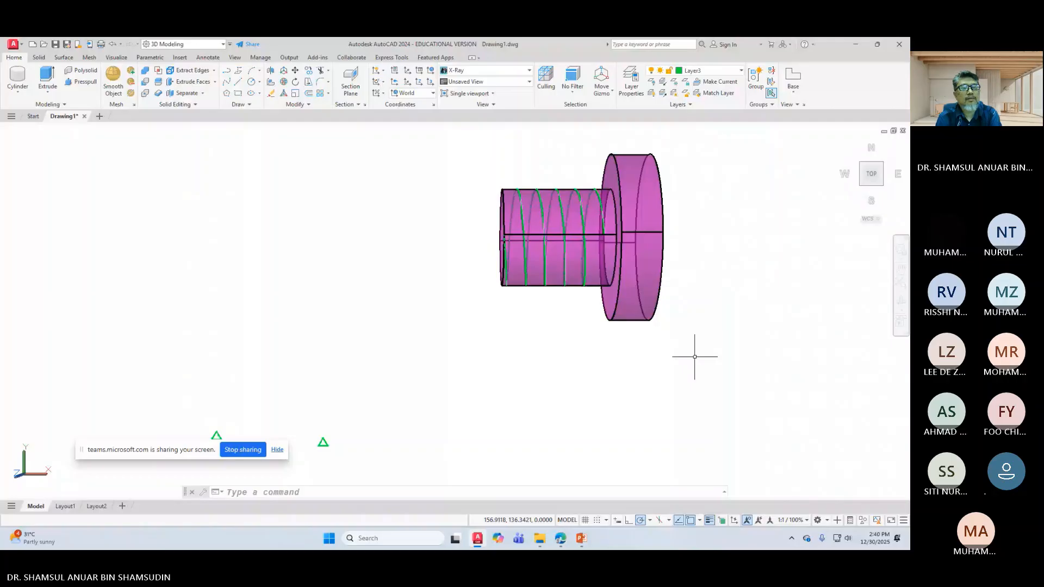
Step: Pan and orbit into an angled isometric view of the pink bolt, then exit orbit
middle_drag(695, 356, 663, 349)
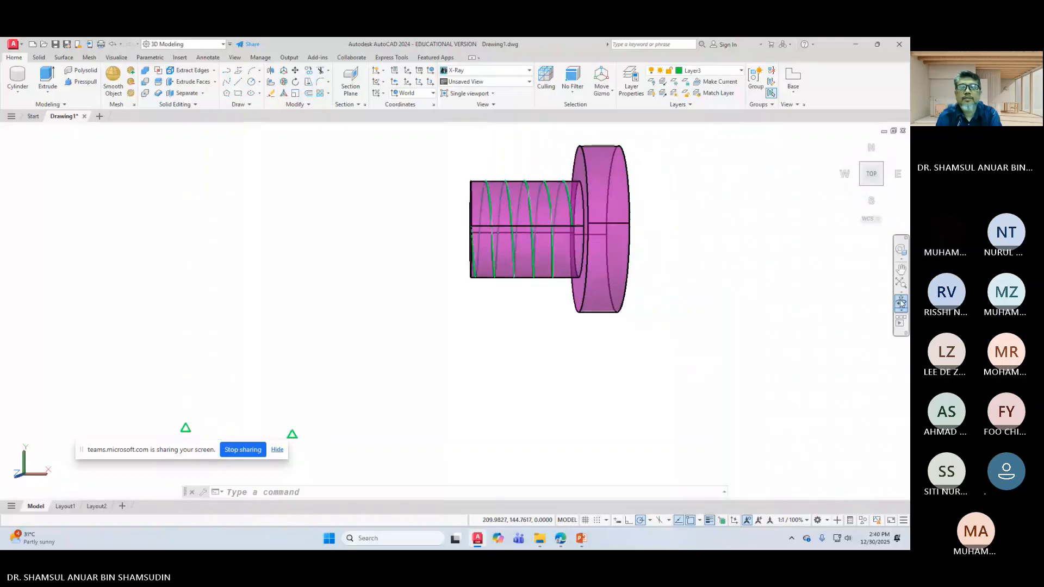
shift+middle_drag(530, 435, 550, 384)
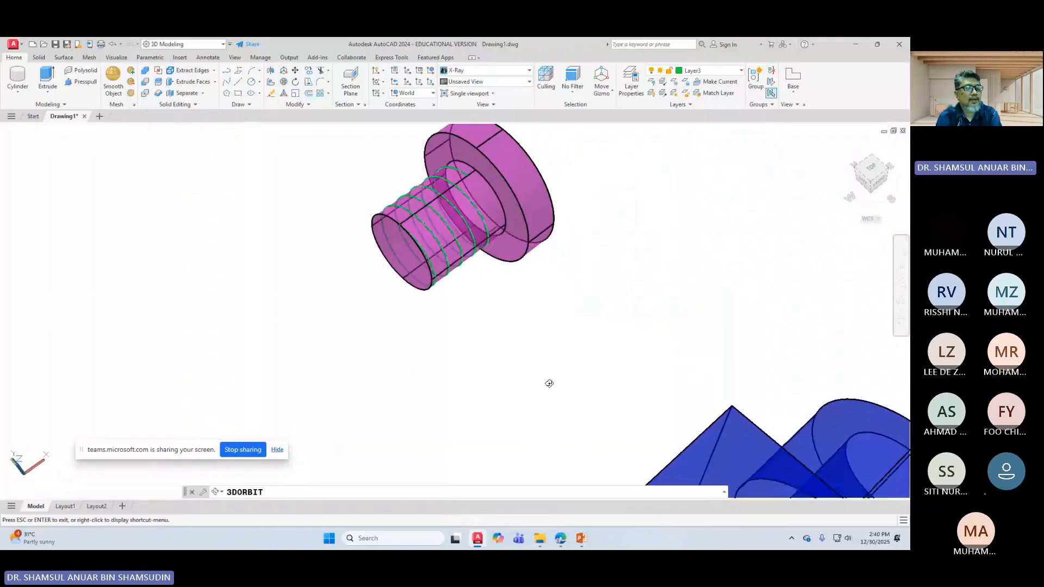
scroll(396, 381, down, 1)
scroll(396, 381, down, 1)
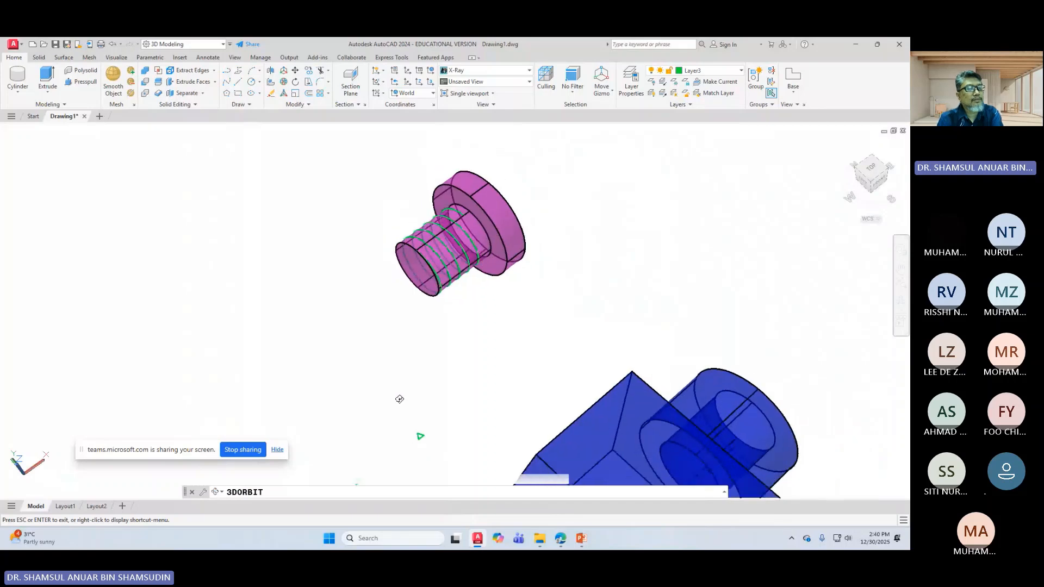
right_click(438, 361)
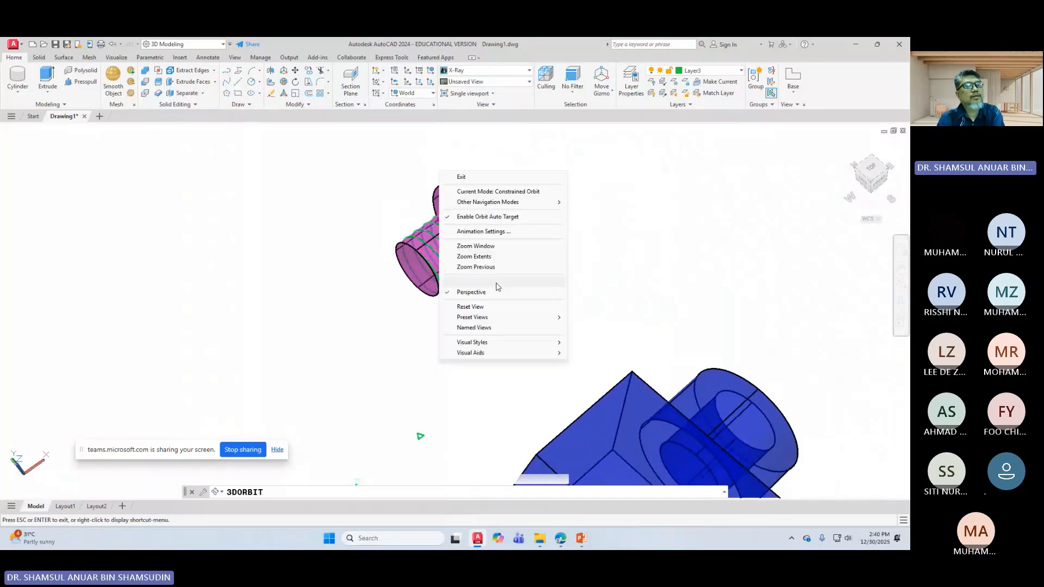
click(466, 177)
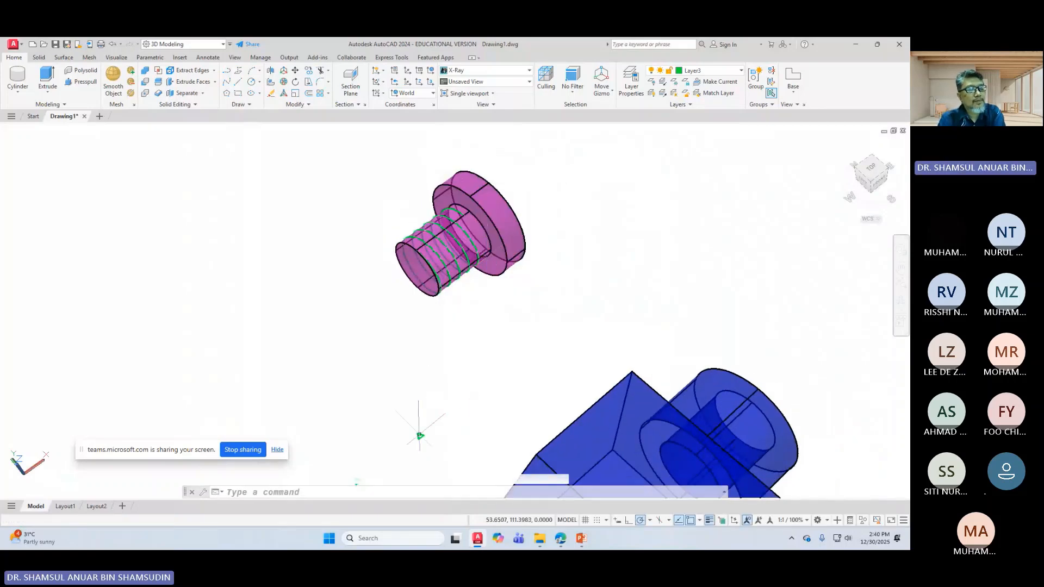
Step: Cancel the accidental move of the UCS icon and zoom in toward the bolt
click(419, 435)
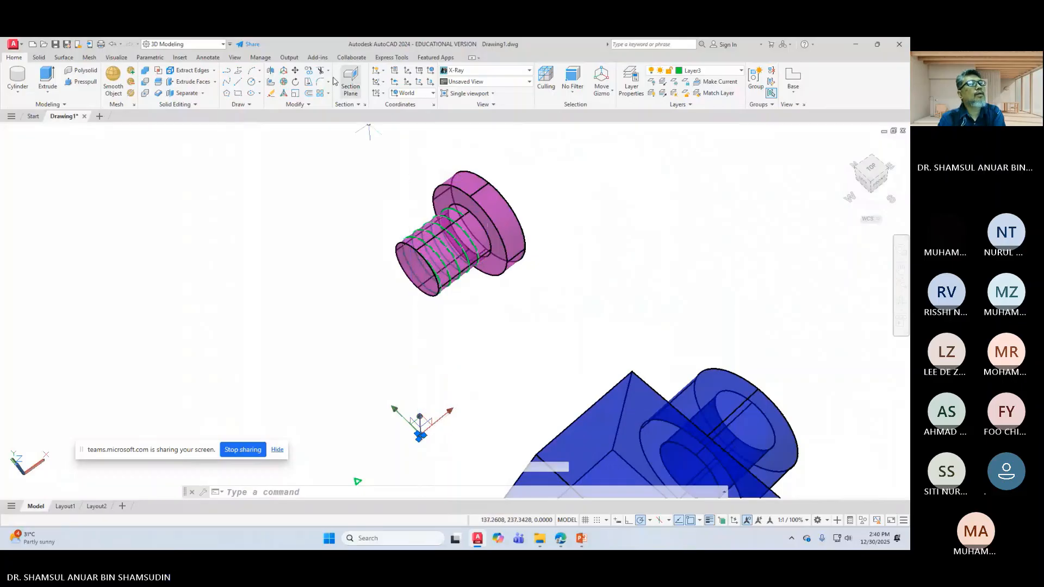
click(295, 71)
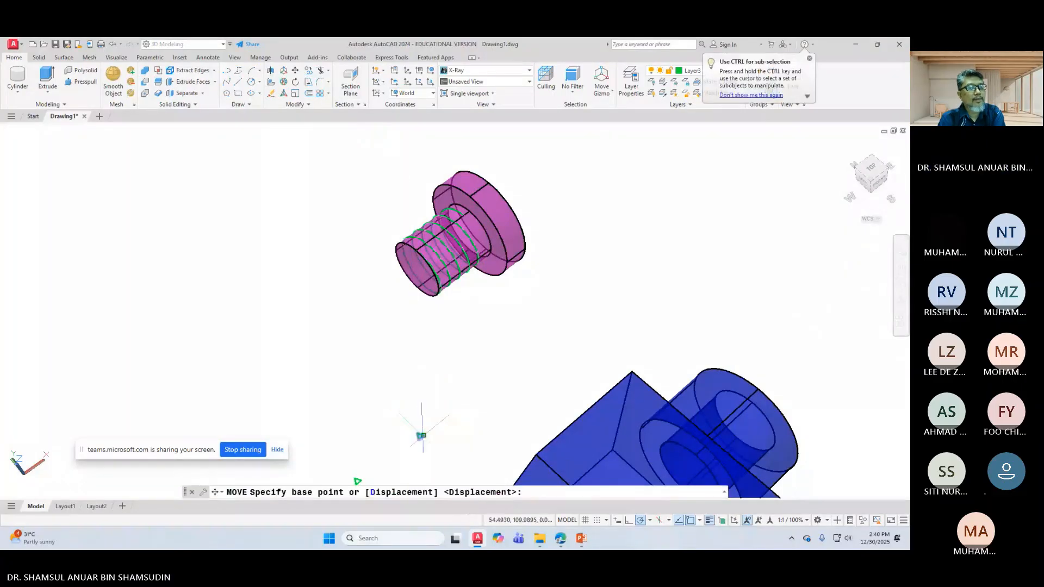
key(Escape)
scroll(418, 322, up, 2)
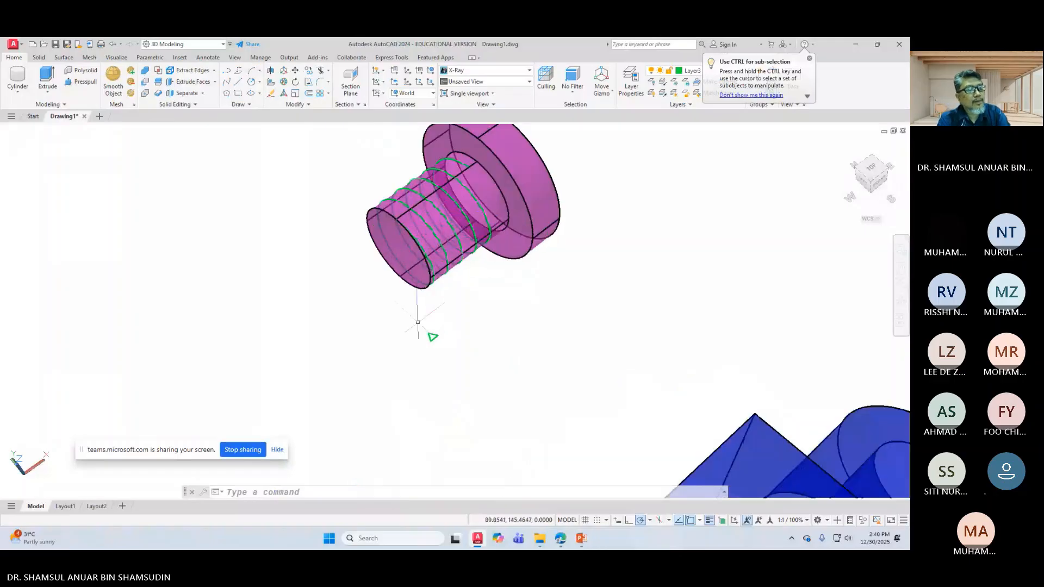
scroll(418, 323, up, 1)
middle_drag(417, 323, 421, 355)
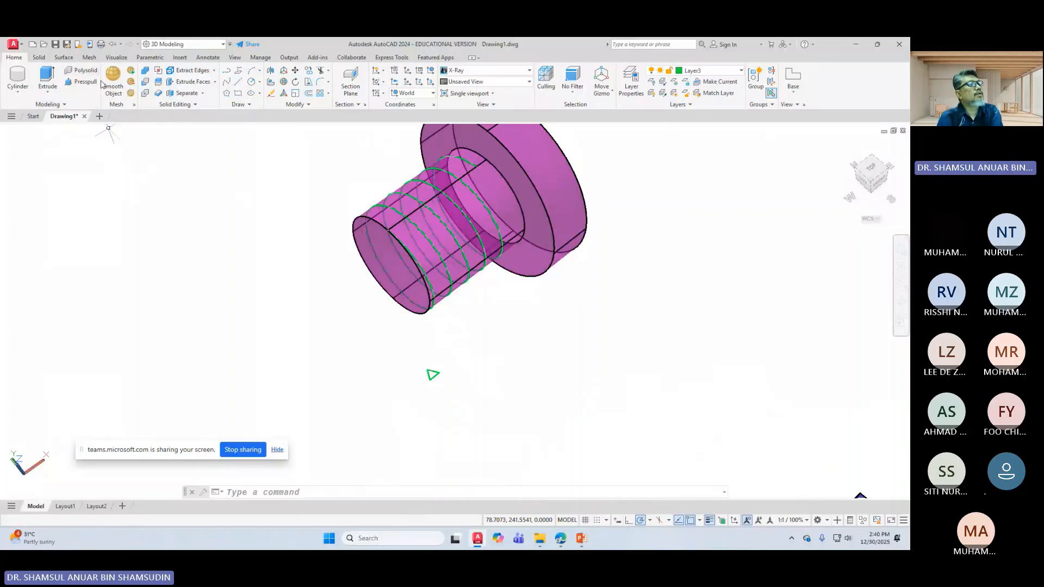
Step: Sweep the triangle profile along the green helix to wrap a thread solid around the shaft
click(47, 90)
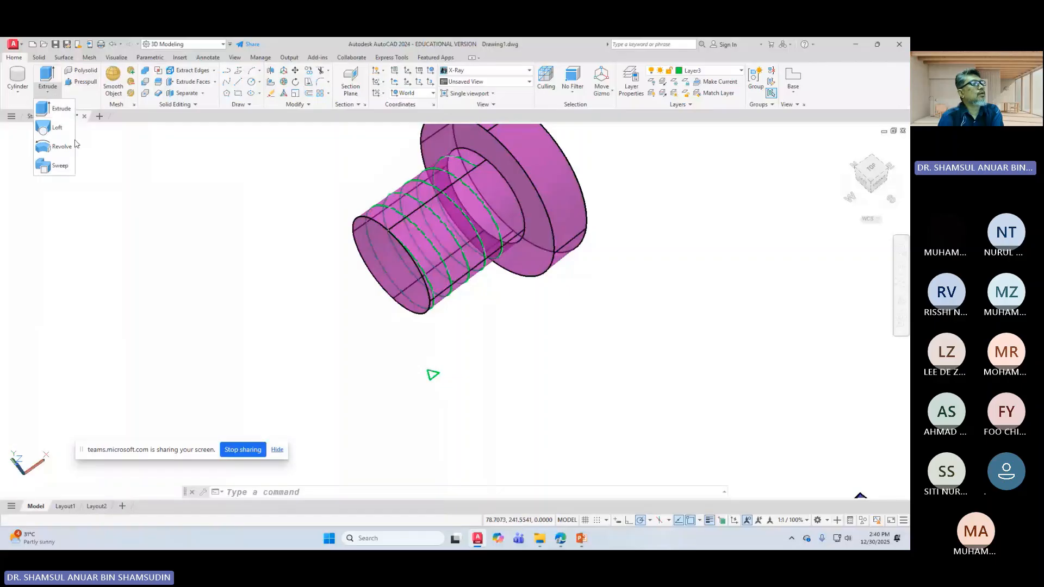
click(54, 166)
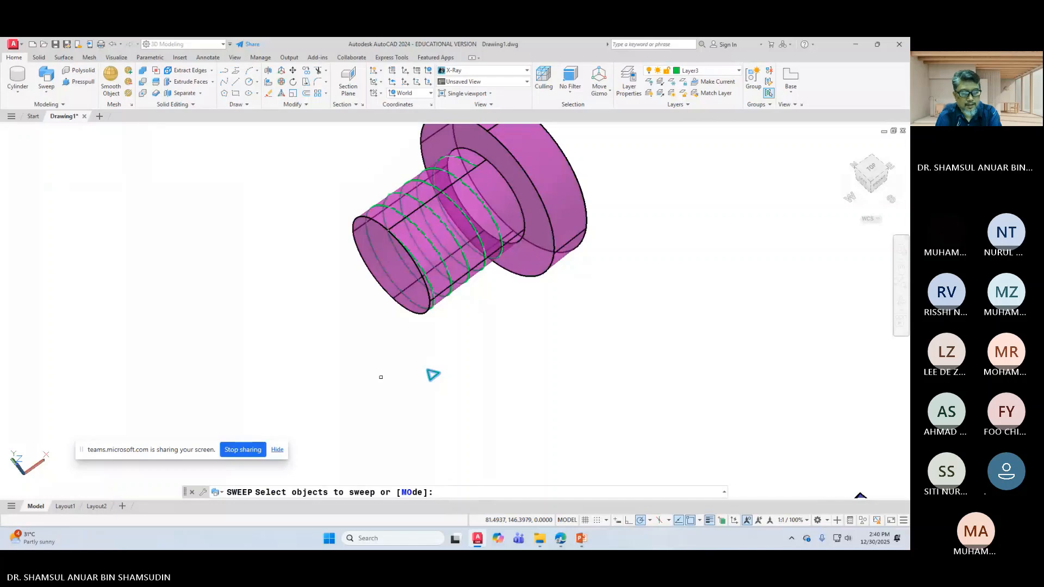
key(Return)
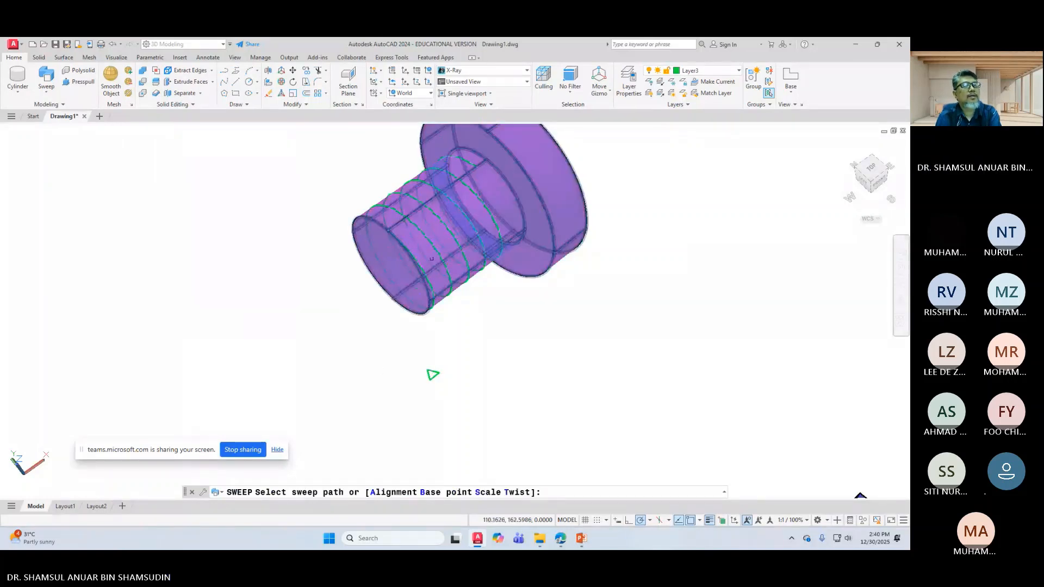
click(486, 206)
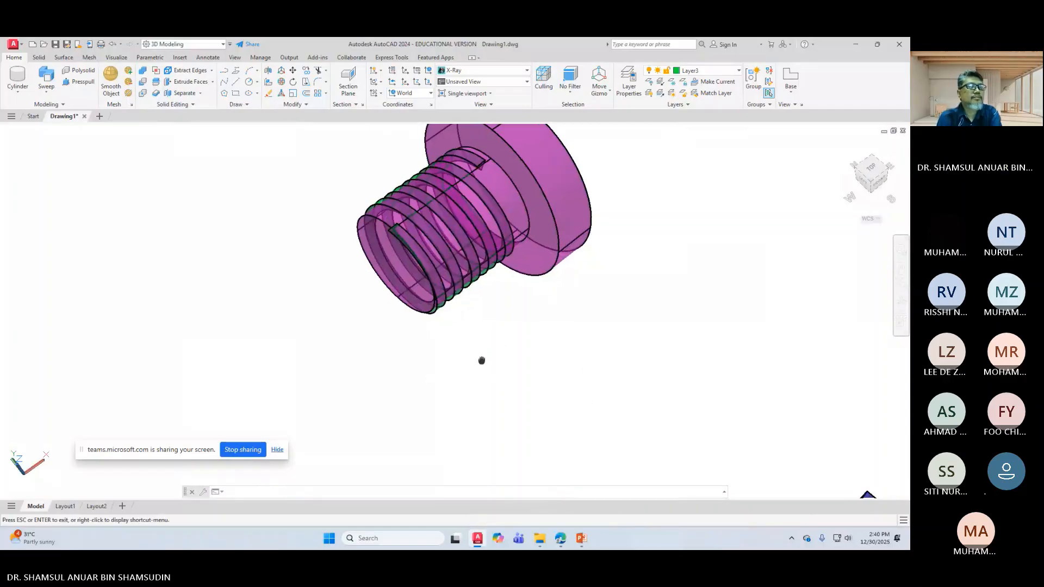
mouse_move(480, 361)
middle_down()
mouse_move(536, 326)
mouse_move(492, 362)
middle_up()
scroll(451, 318, up, 2)
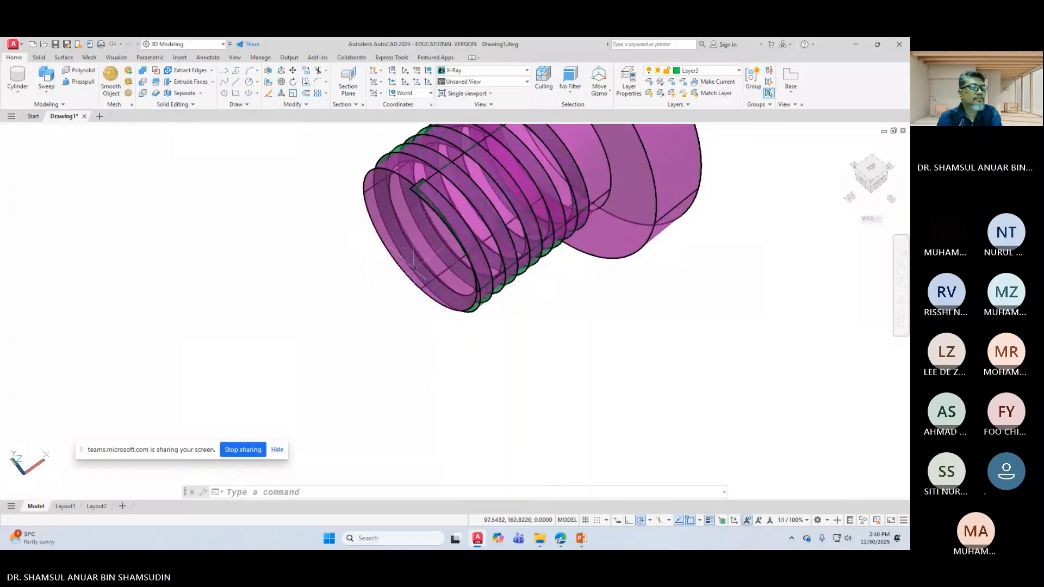
click(900, 299)
Step: Orbit and zoom around the threaded bolt, ending on a side view of the coiled shank
drag(492, 332, 516, 309)
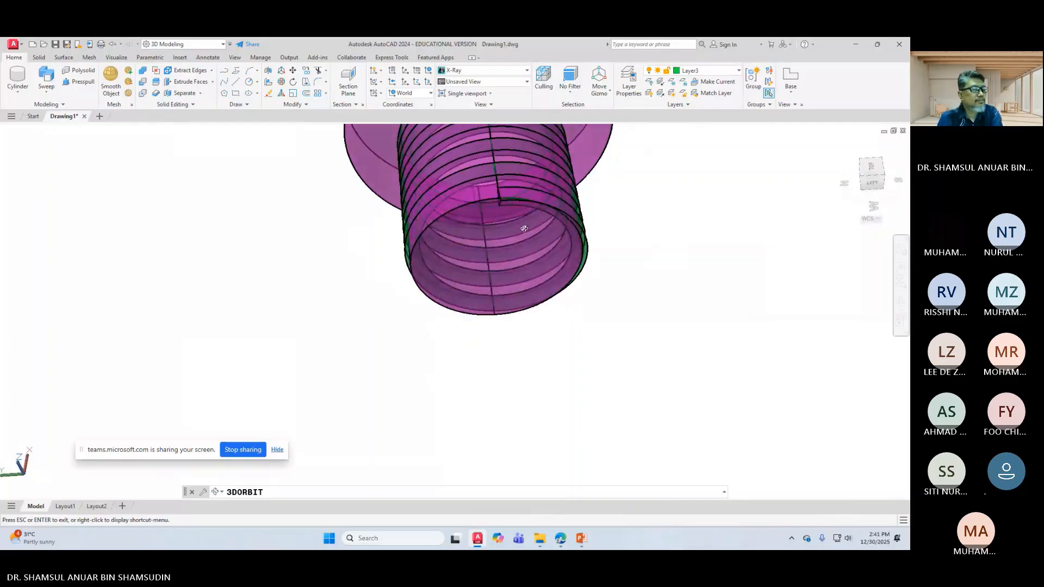
right_click(551, 243)
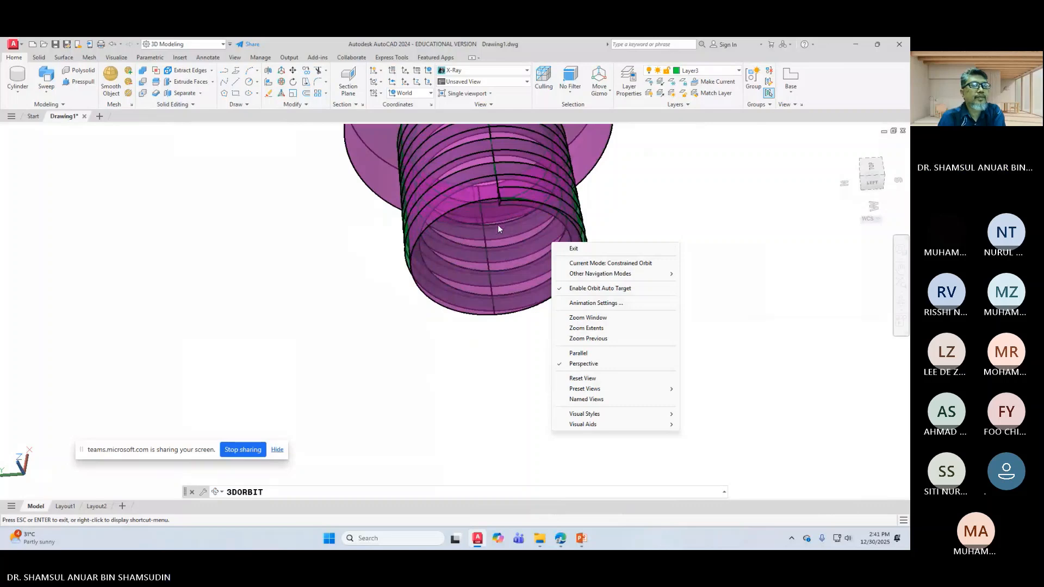
click(654, 212)
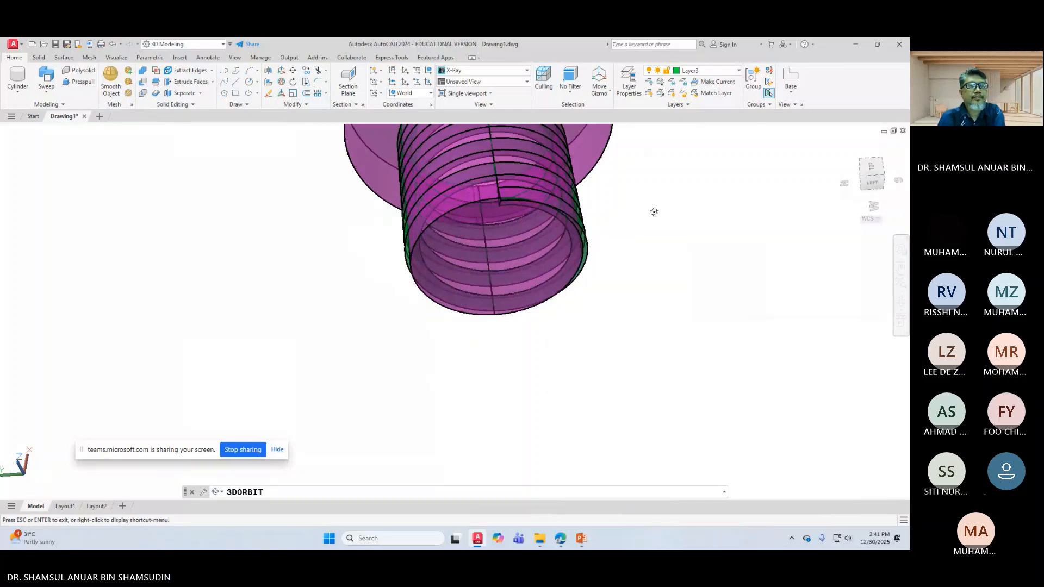
drag(654, 212, 572, 157)
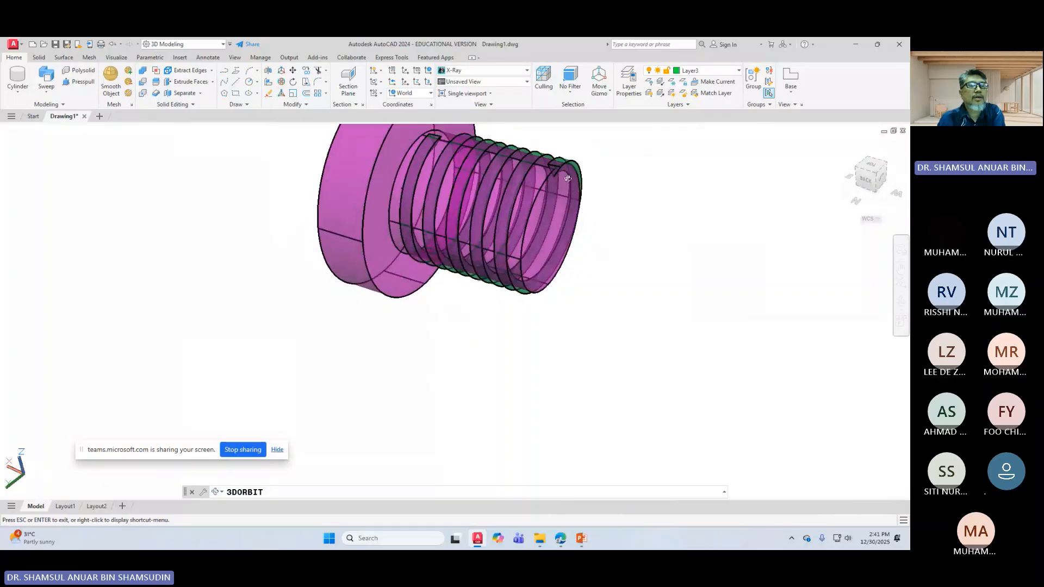
middle_drag(568, 183, 506, 224)
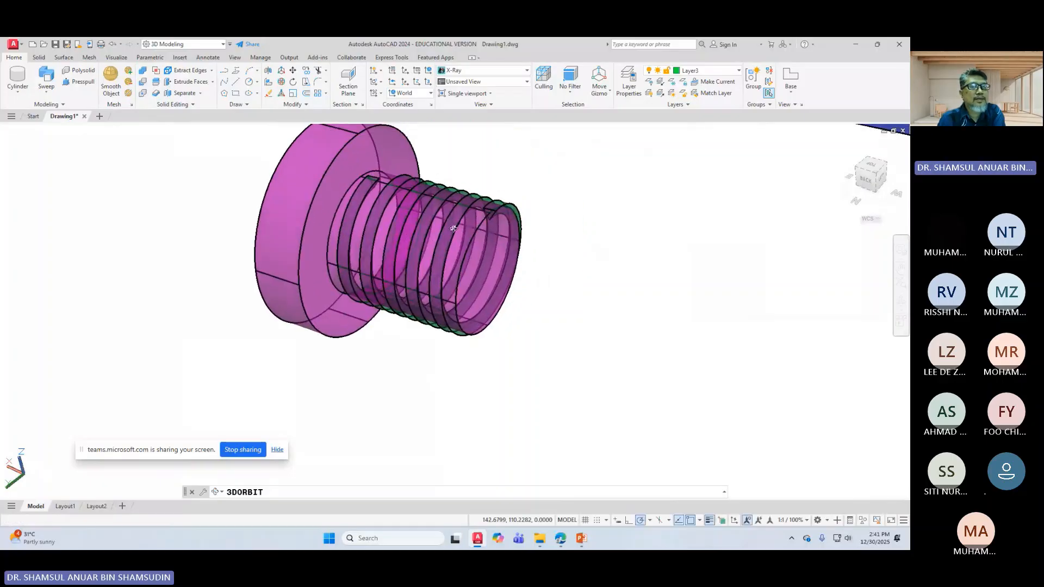
scroll(504, 193, up, 2)
scroll(503, 193, up, 1)
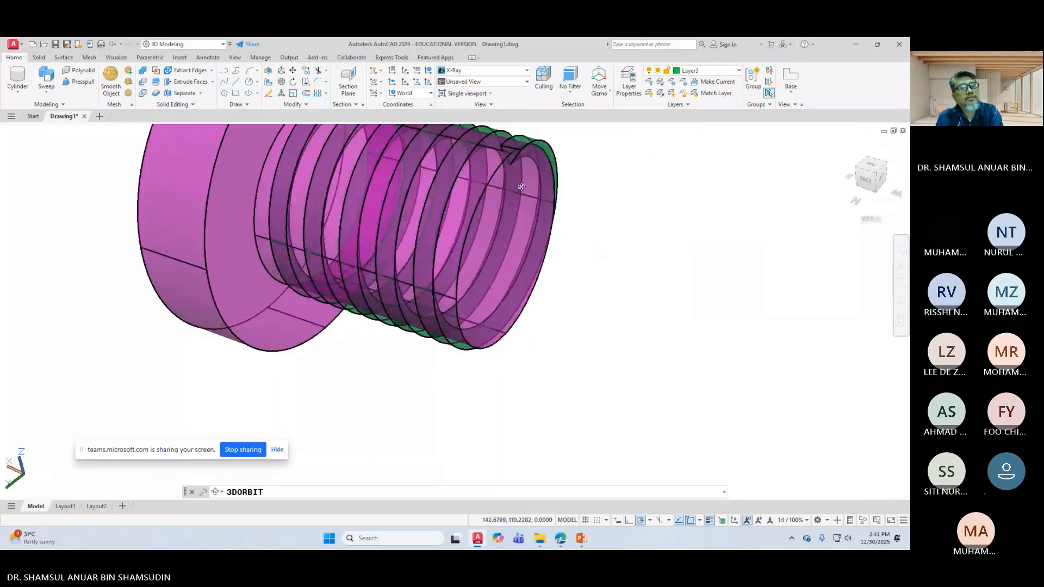
drag(545, 175, 580, 378)
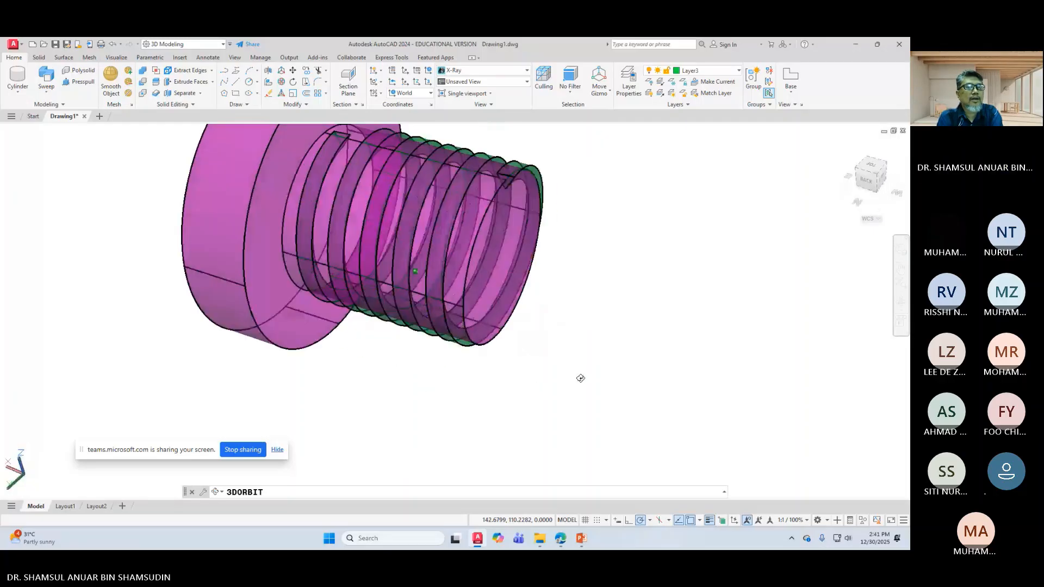
right_click(559, 180)
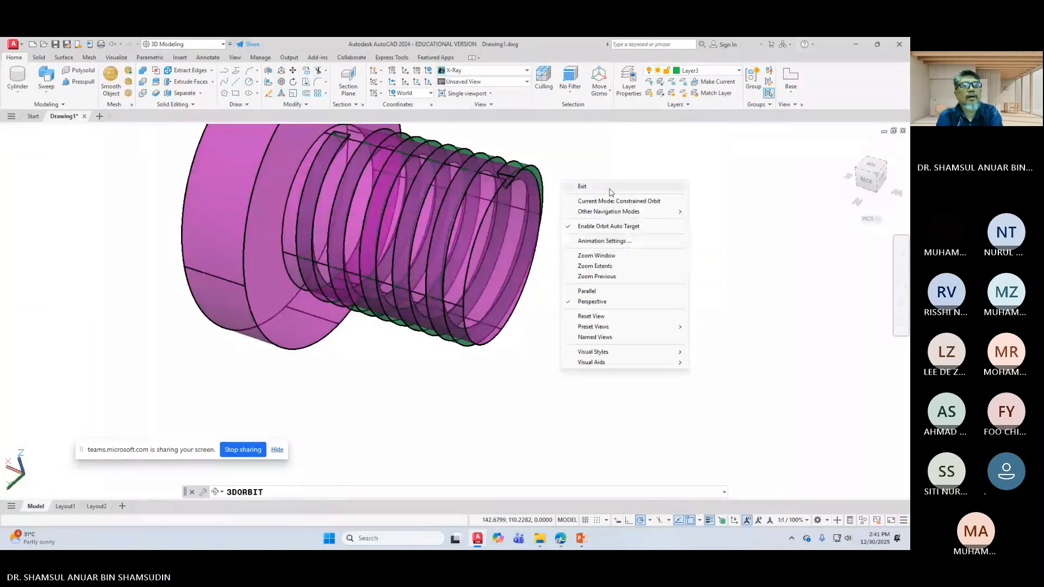
click(610, 190)
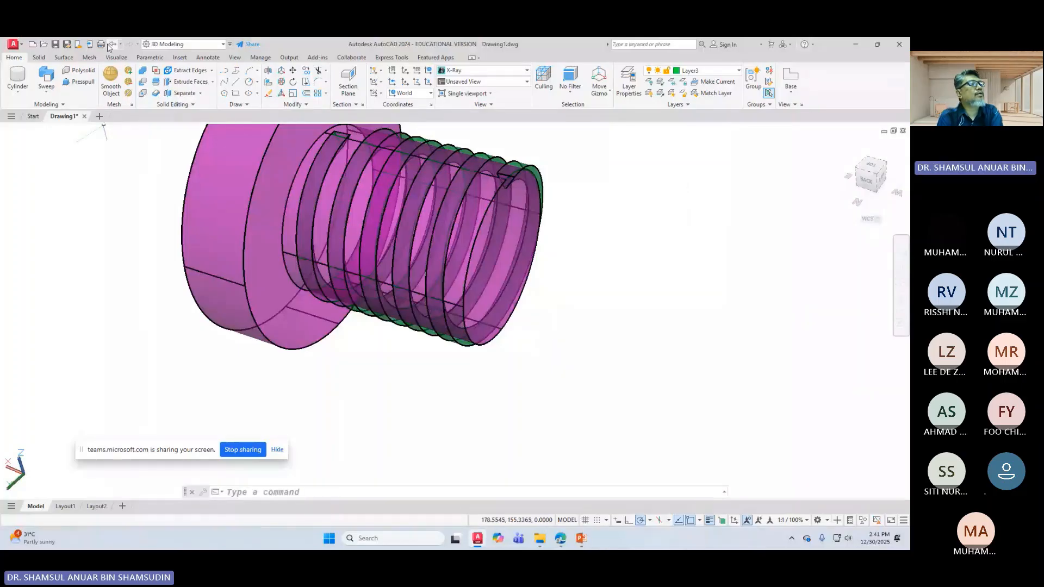
Step: Undo three changes to delete the swept thread, leaving the helix and triangle profile
click(110, 46)
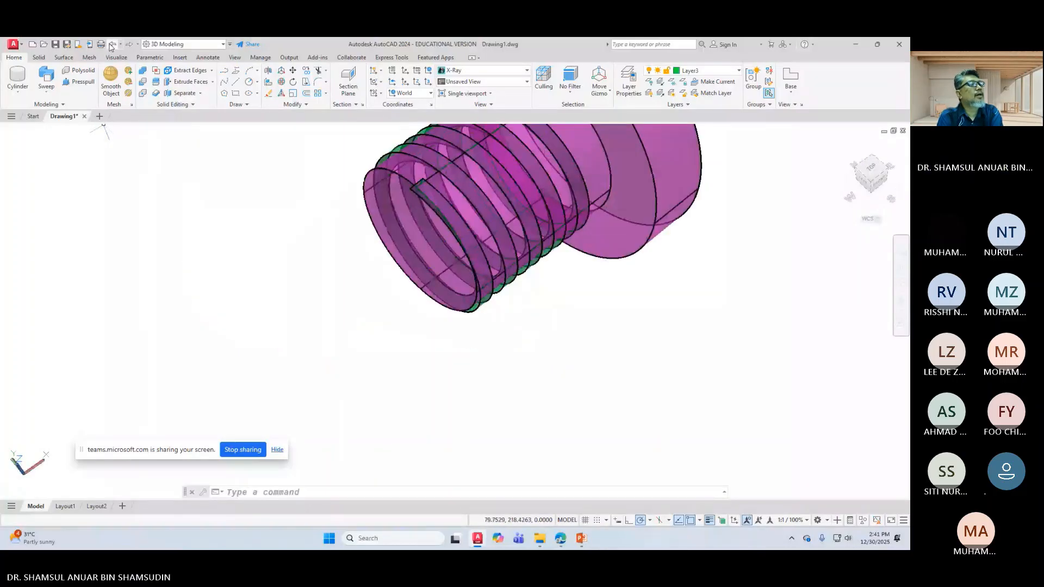
click(112, 45)
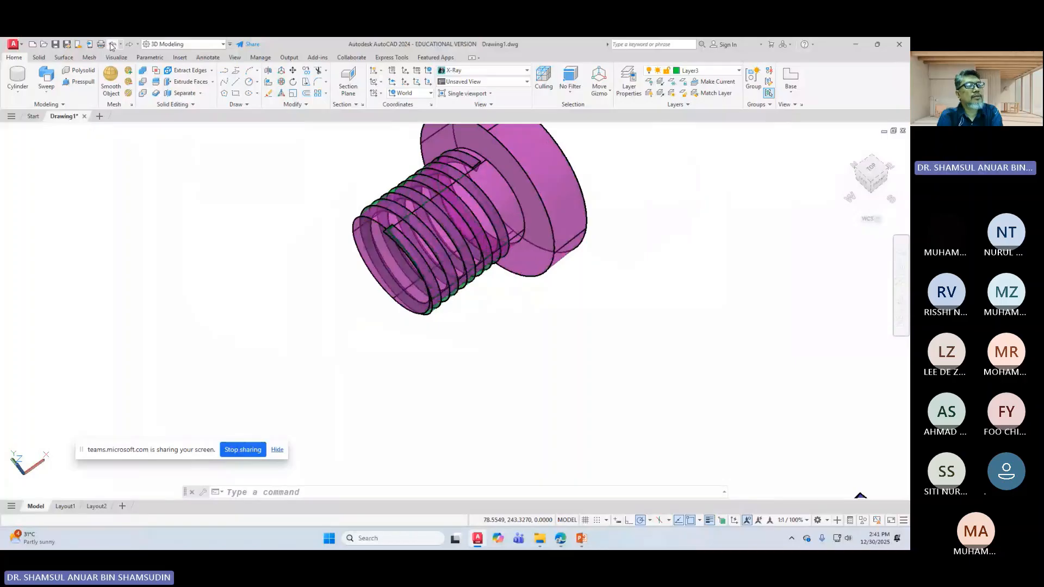
click(112, 45)
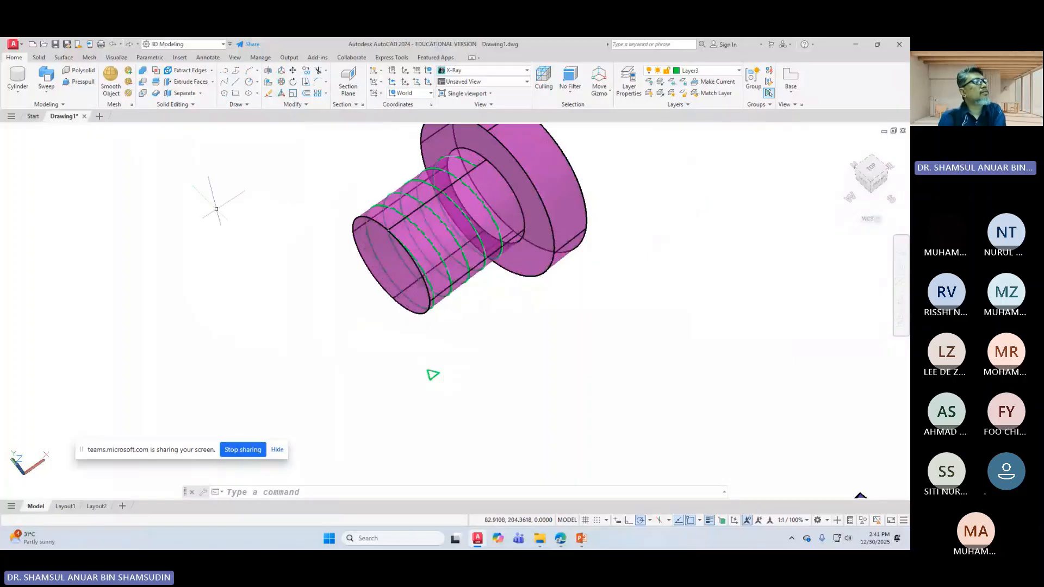
click(46, 76)
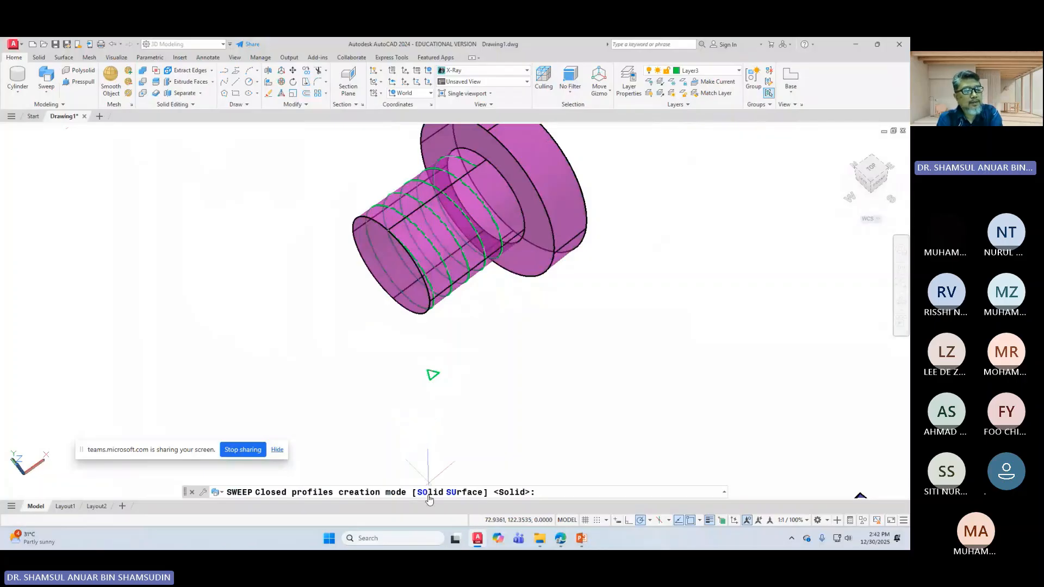
Step: Sweep as a solid, select the green triangle profile and set its base point on the triangle
key(Return)
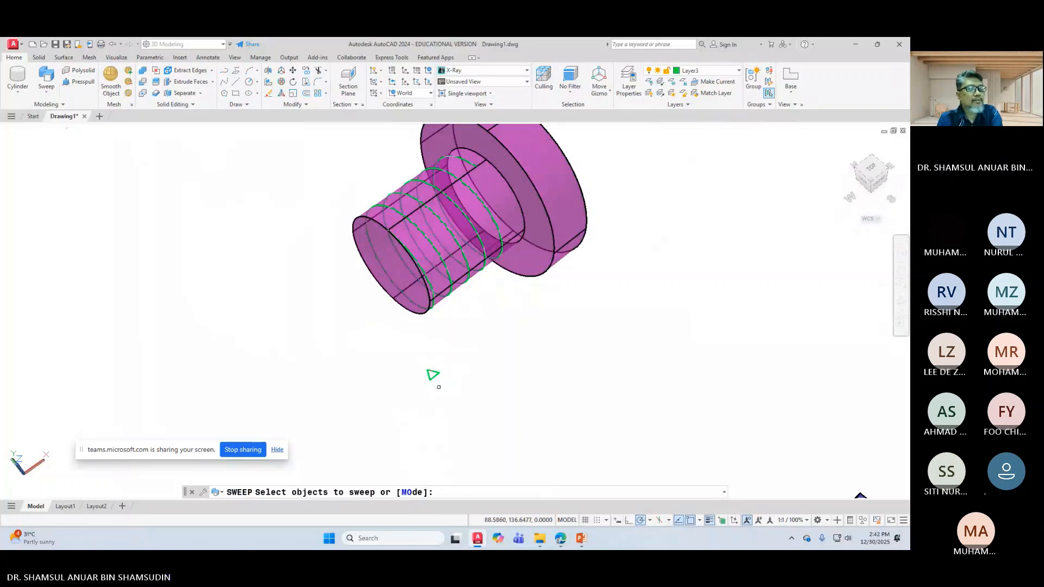
click(432, 374)
right_click(397, 401)
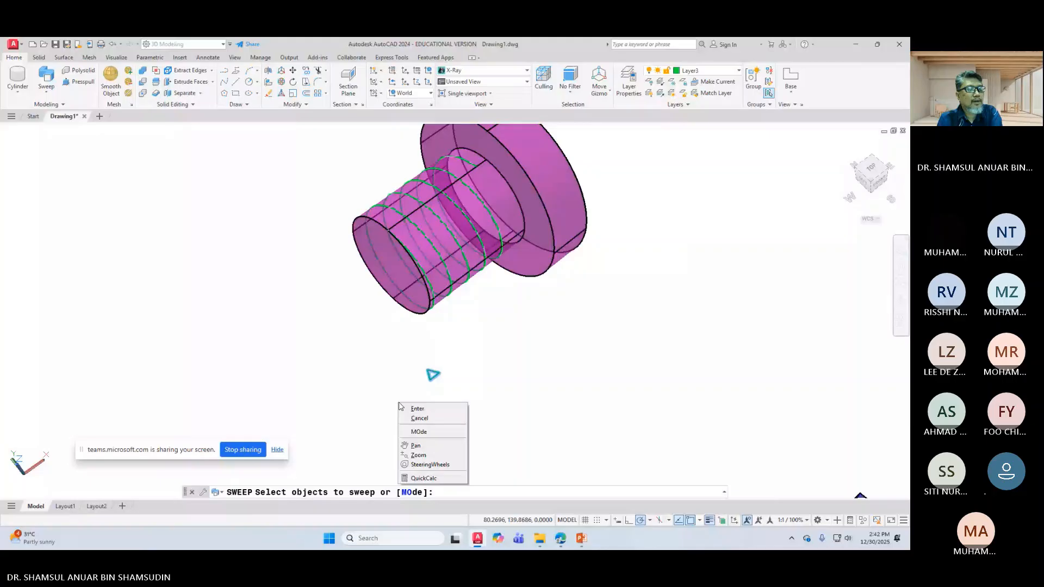
click(406, 410)
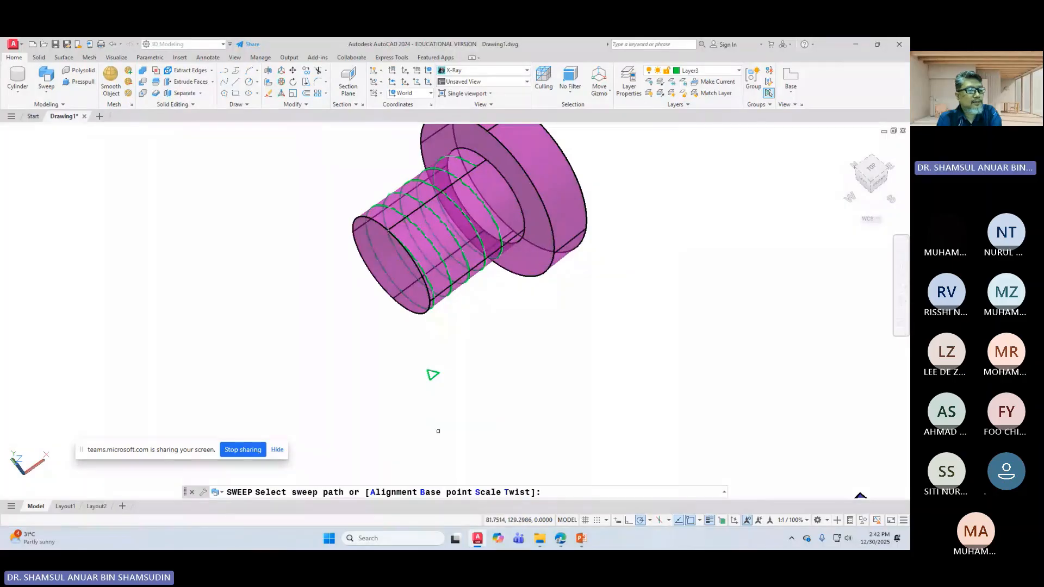
click(432, 492)
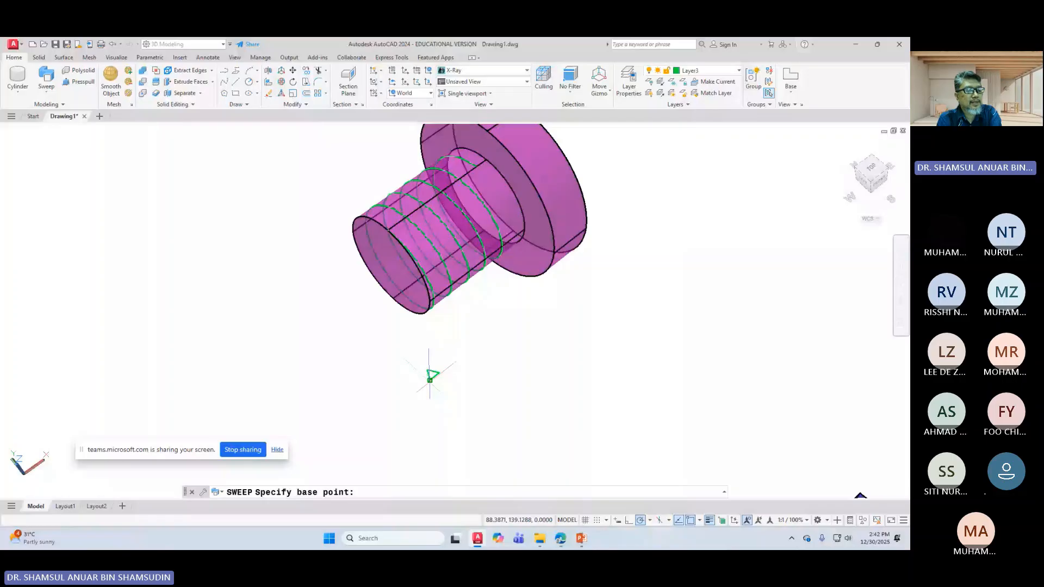
click(430, 377)
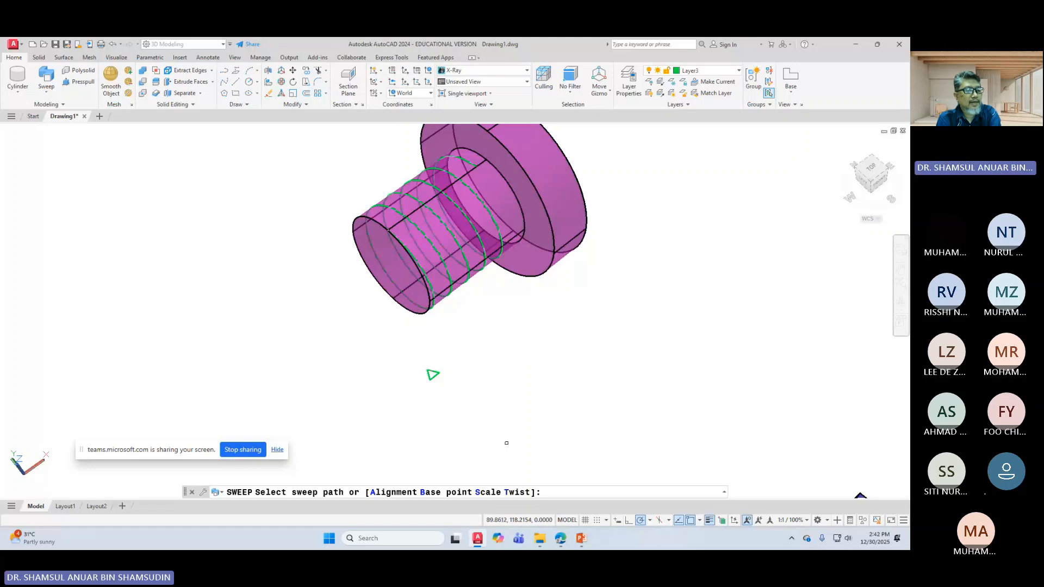
Step: Set alignment to perpendicular with 0 twist and sweep the triangle along the helix
click(393, 493)
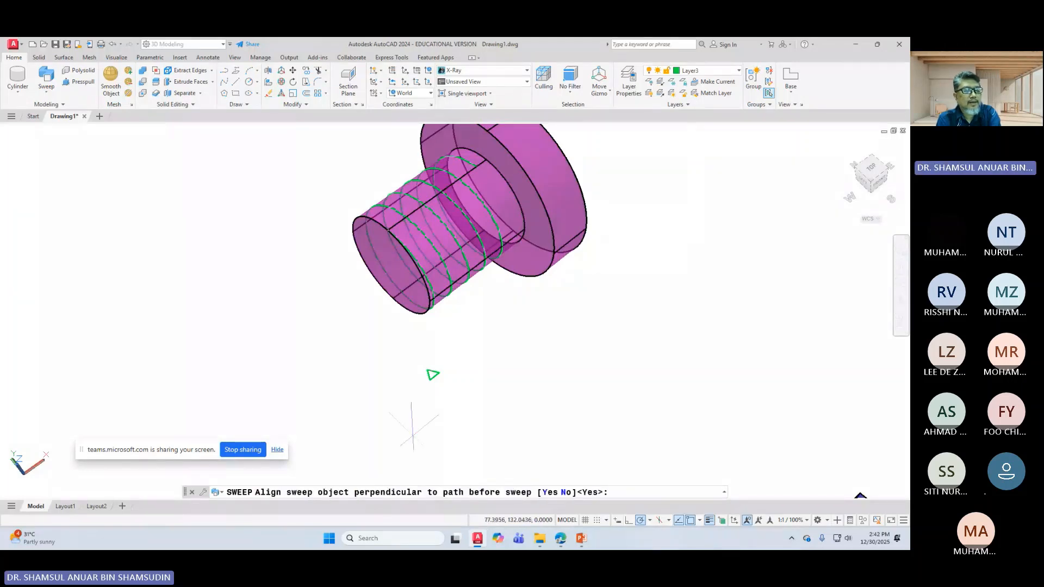
click(545, 492)
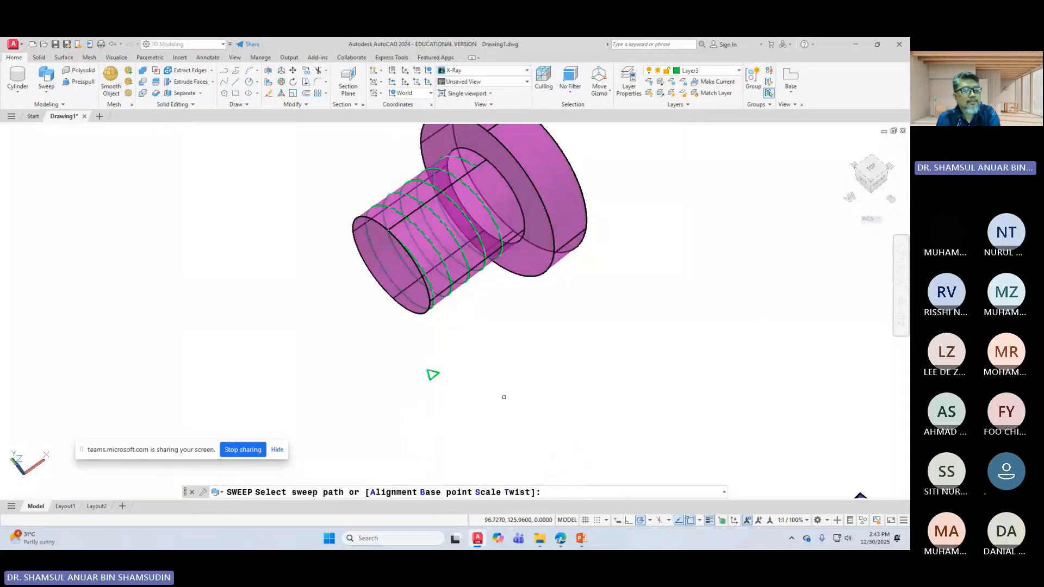
click(516, 493)
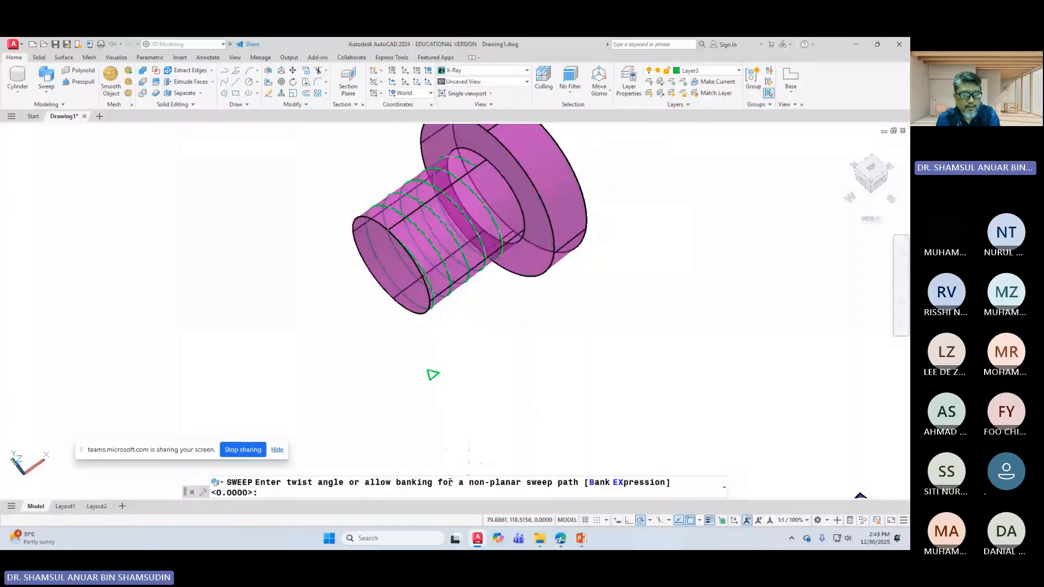
key(Return)
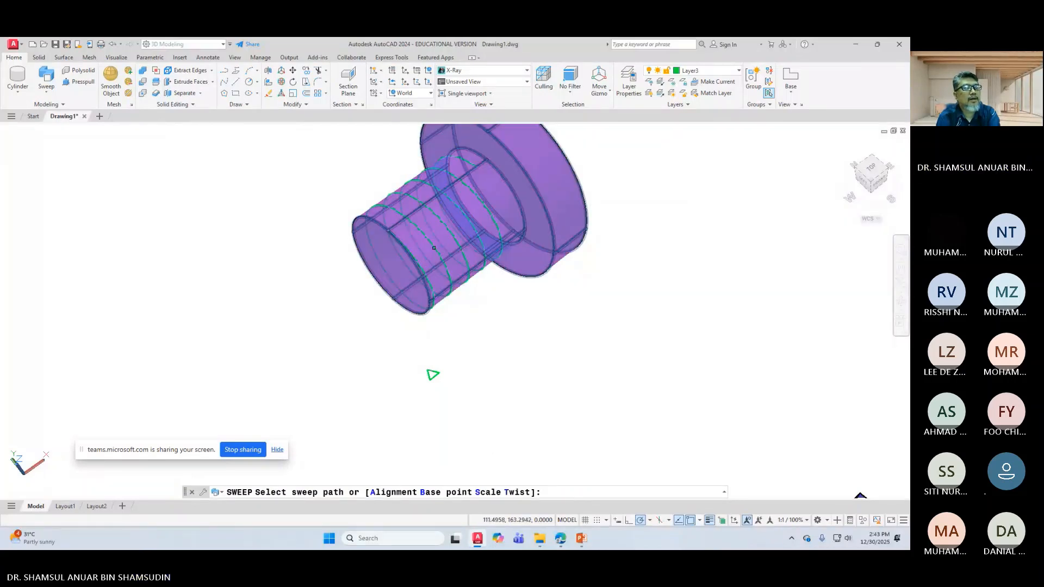
click(434, 248)
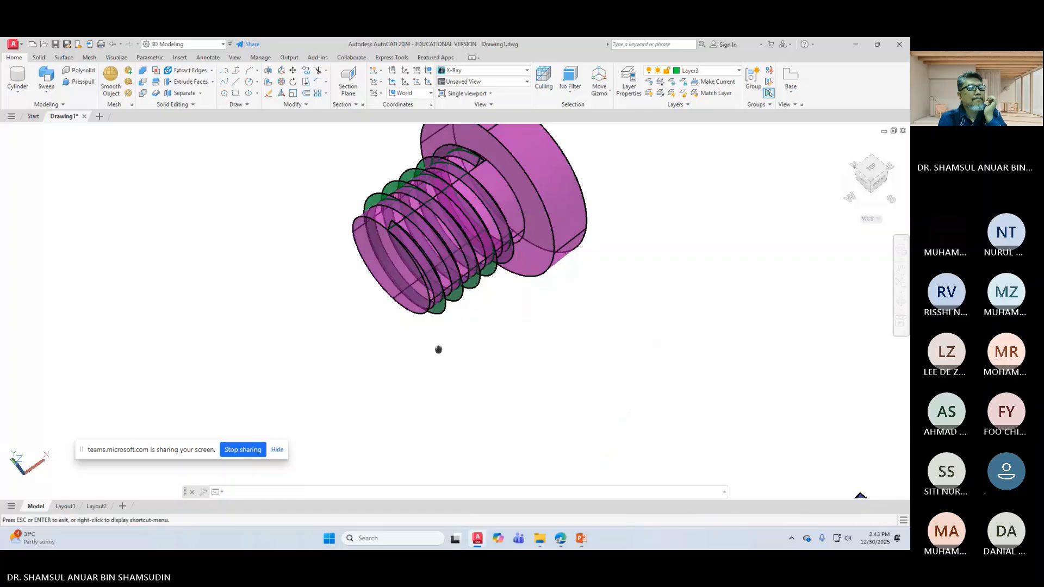
middle_drag(438, 350, 500, 342)
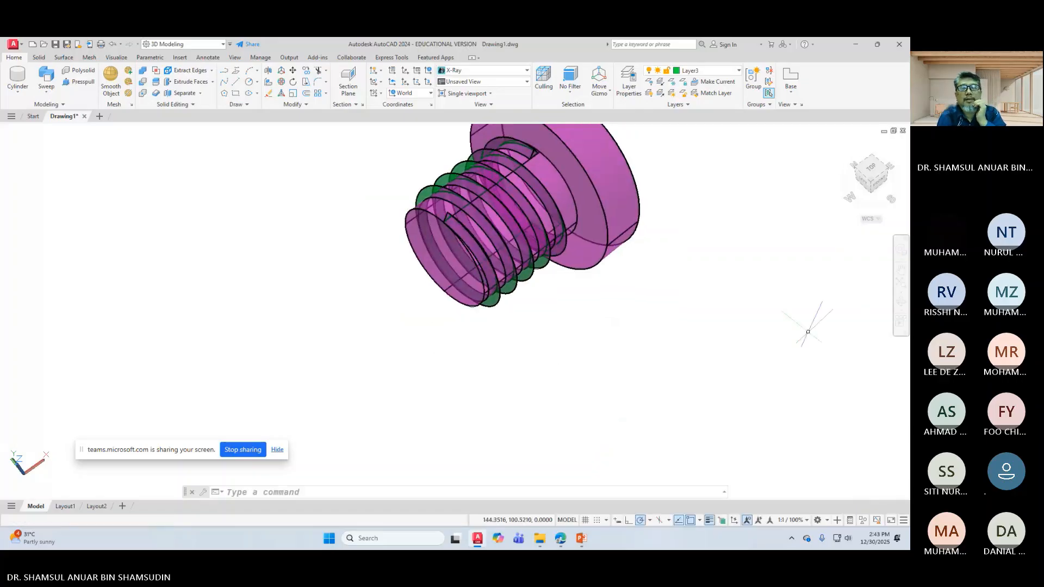
click(901, 302)
drag(750, 315, 665, 276)
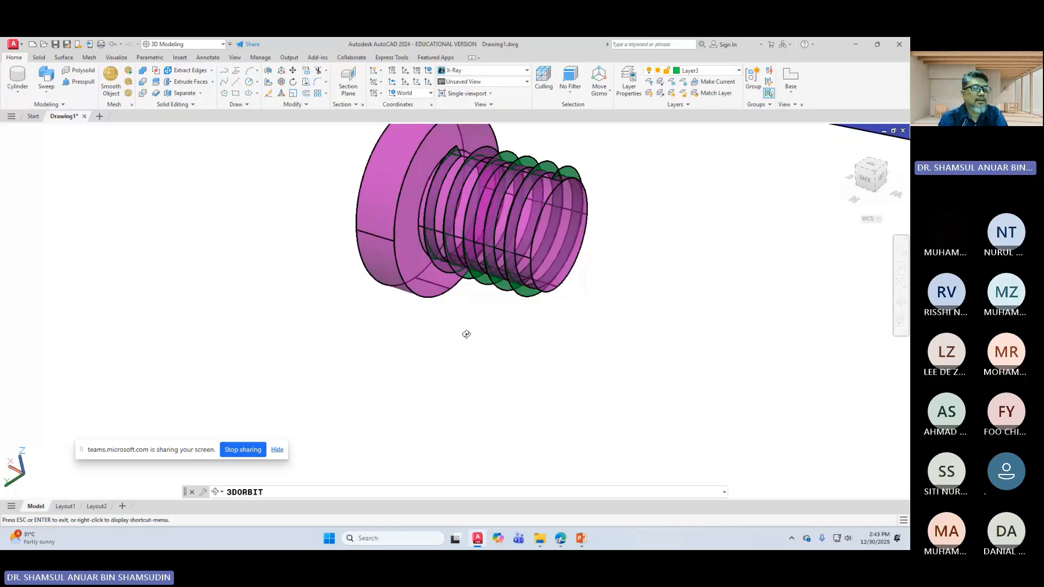
Step: Orbit to a side-on view, then zoom and pan until the blue block and threaded bolt both show
drag(465, 333, 517, 333)
right_click(542, 324)
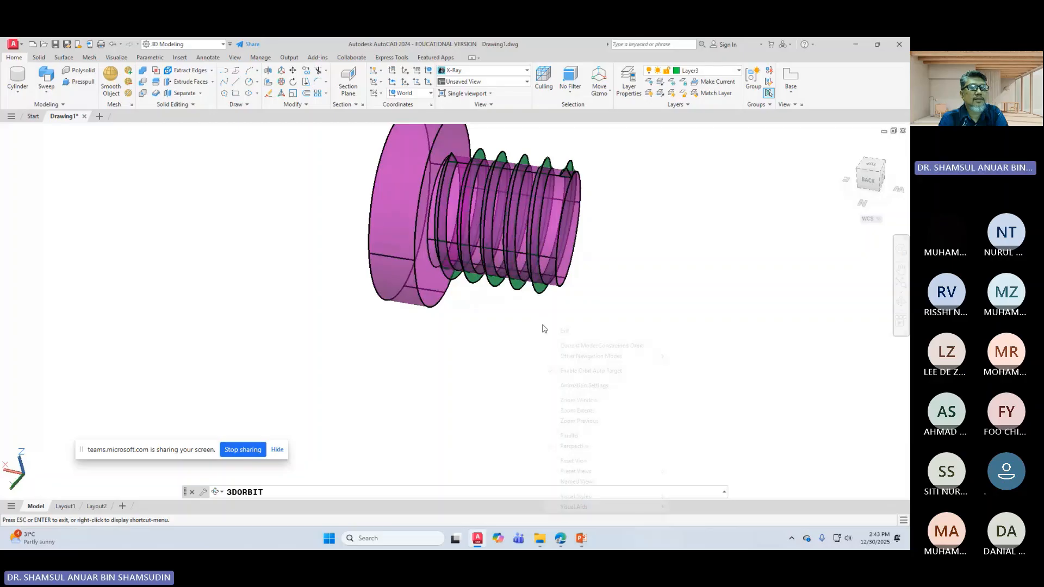
click(563, 331)
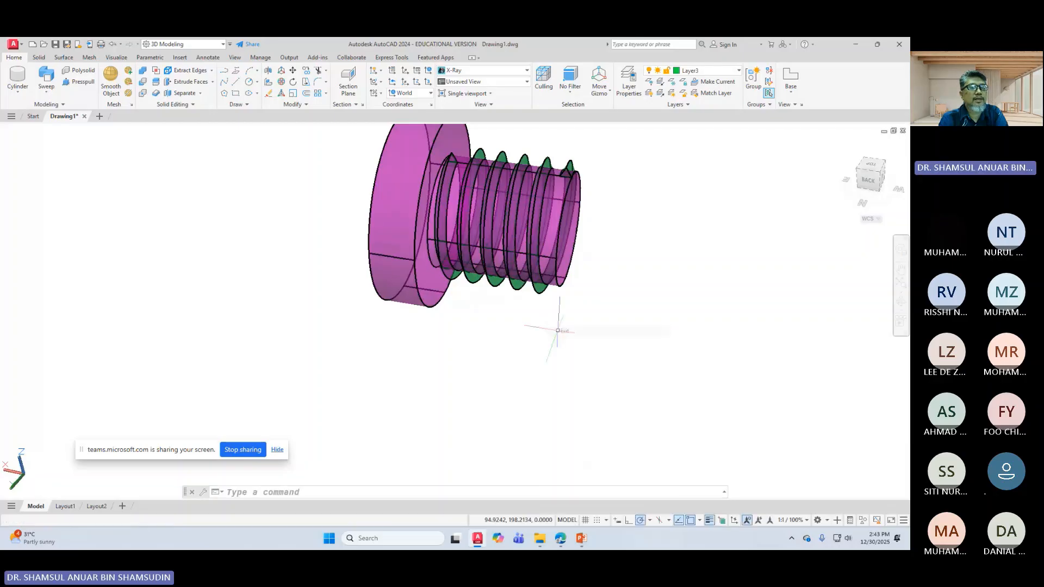
scroll(518, 260, down, 2)
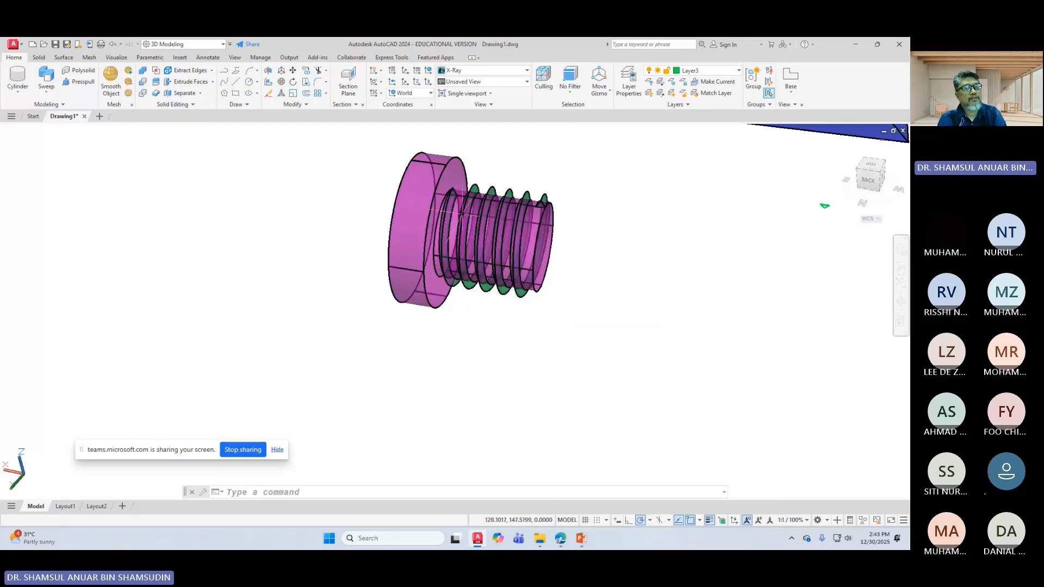
scroll(648, 258, up, 2)
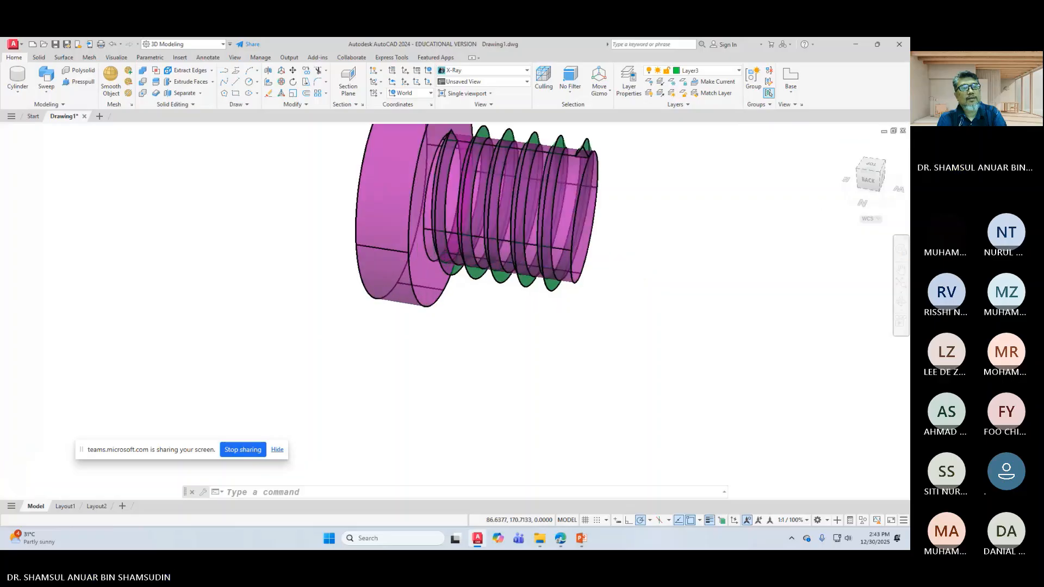
scroll(647, 260, down, 6)
middle_drag(469, 233, 525, 330)
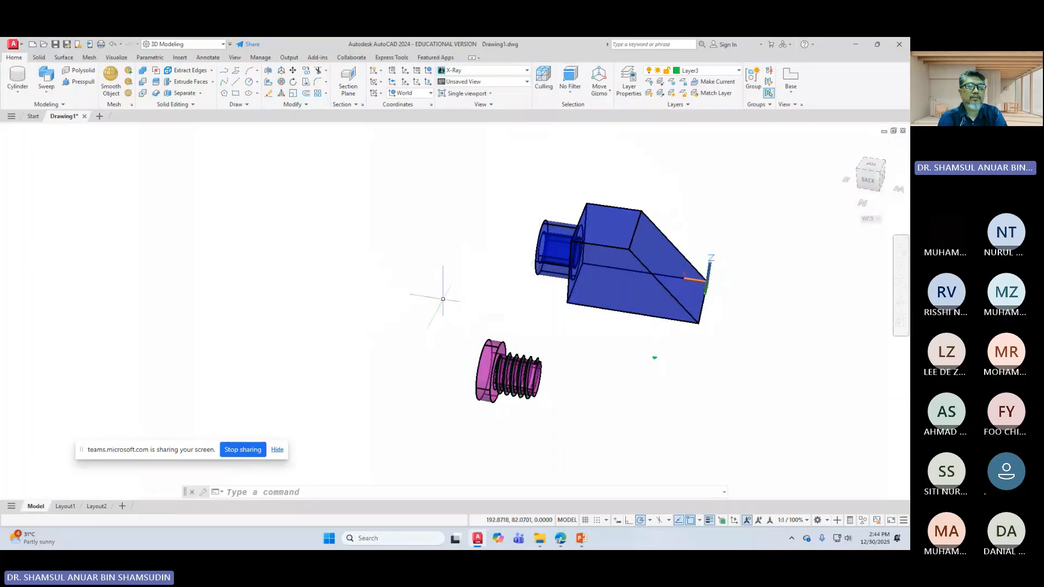
Step: Orbit and zoom to face the blue block's bore
click(901, 301)
drag(531, 305, 504, 317)
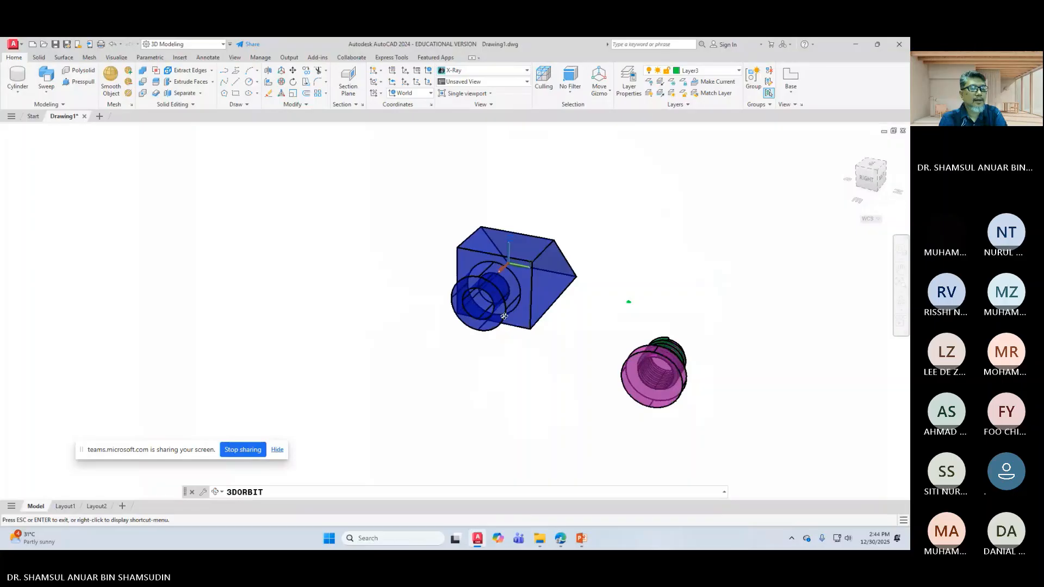
scroll(504, 316, up, 5)
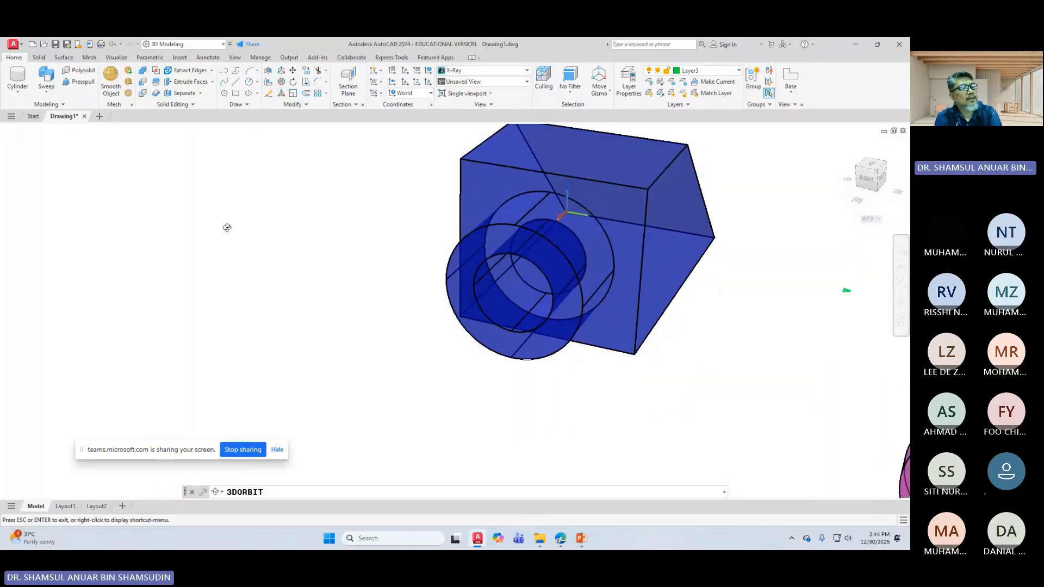
right_click(227, 227)
click(239, 221)
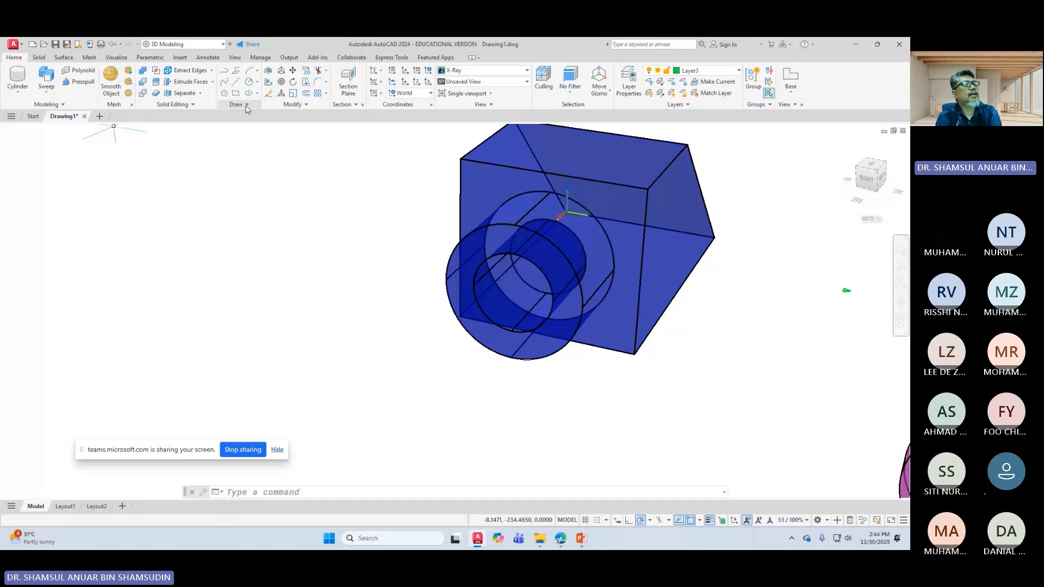
Step: Start the Helix command from the Draw panel's extra tools
click(296, 106)
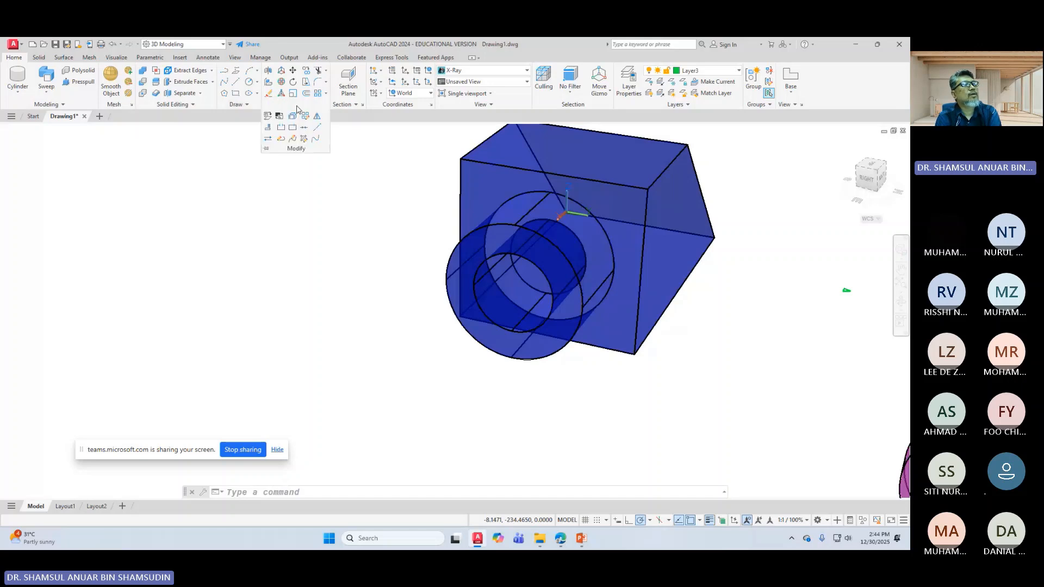
click(234, 105)
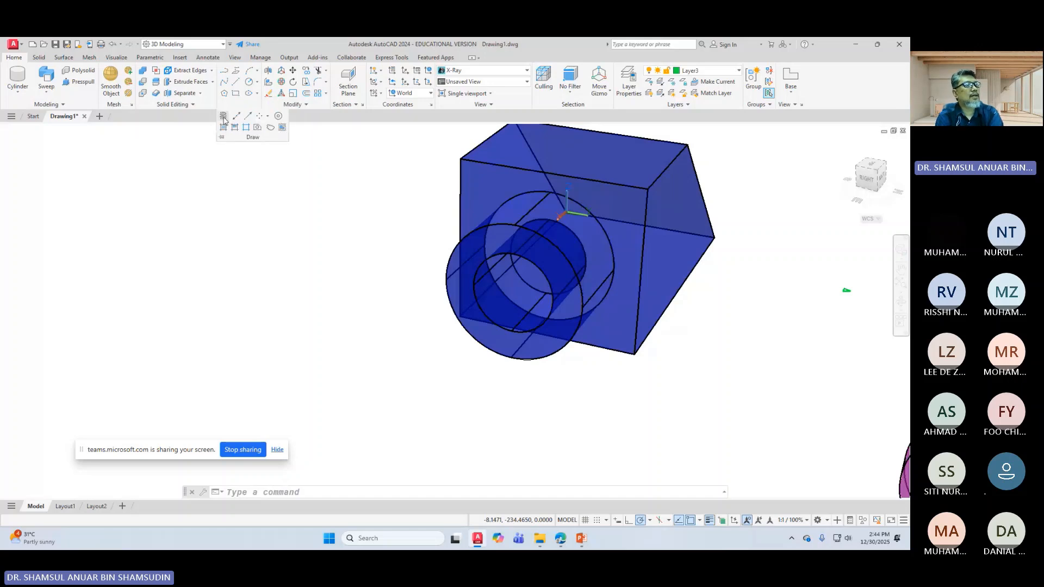
click(223, 116)
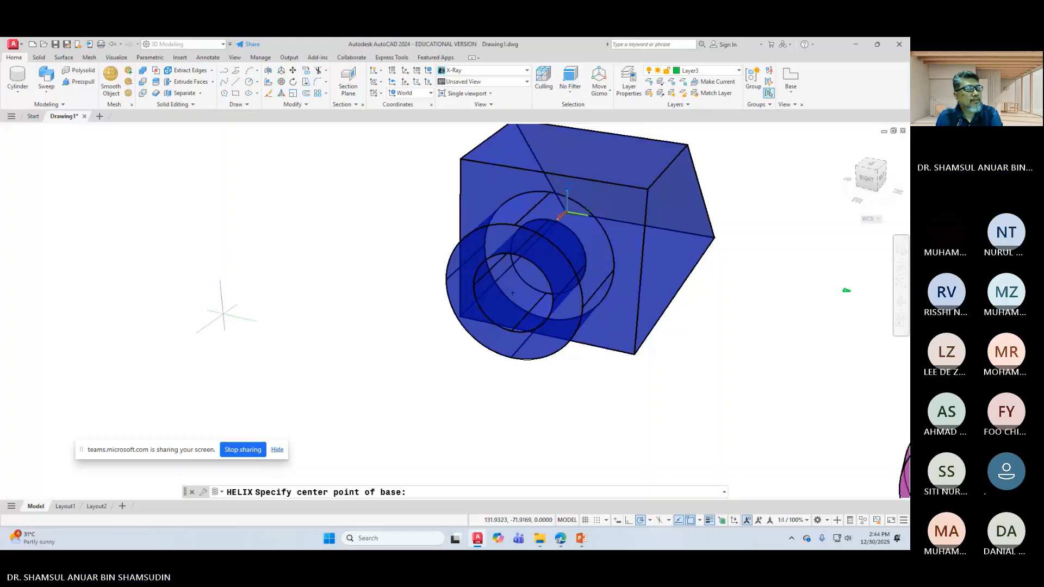
Step: Draw a helix left of the block with base and top diameter 25 and 5 turns
click(224, 313)
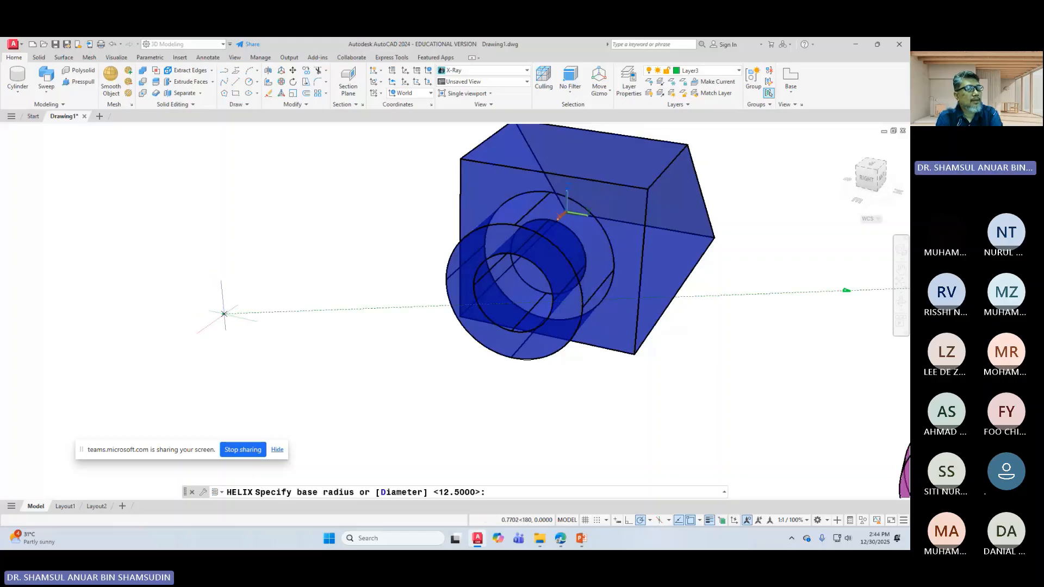
right_click(271, 288)
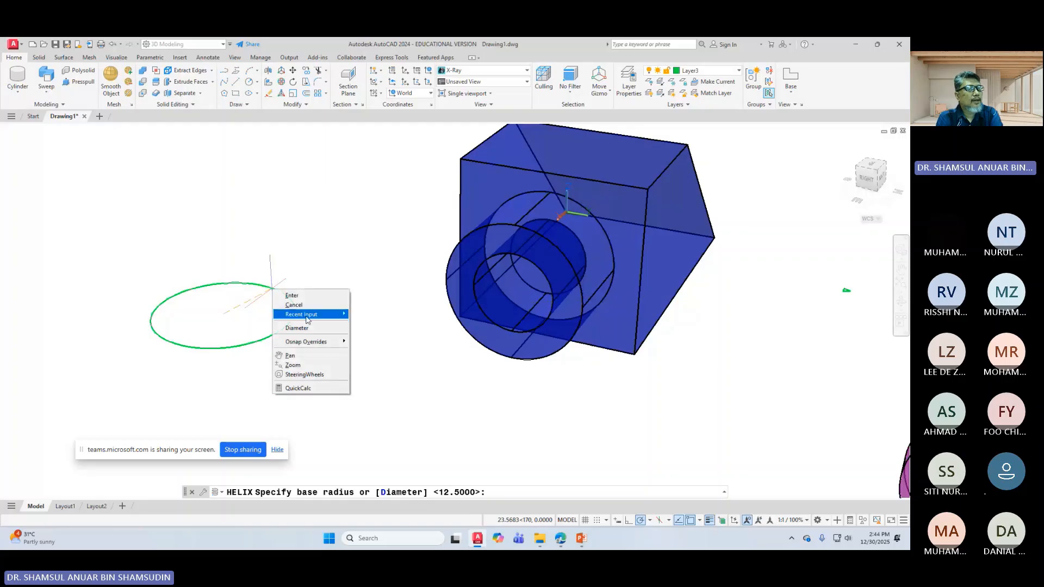
click(305, 327)
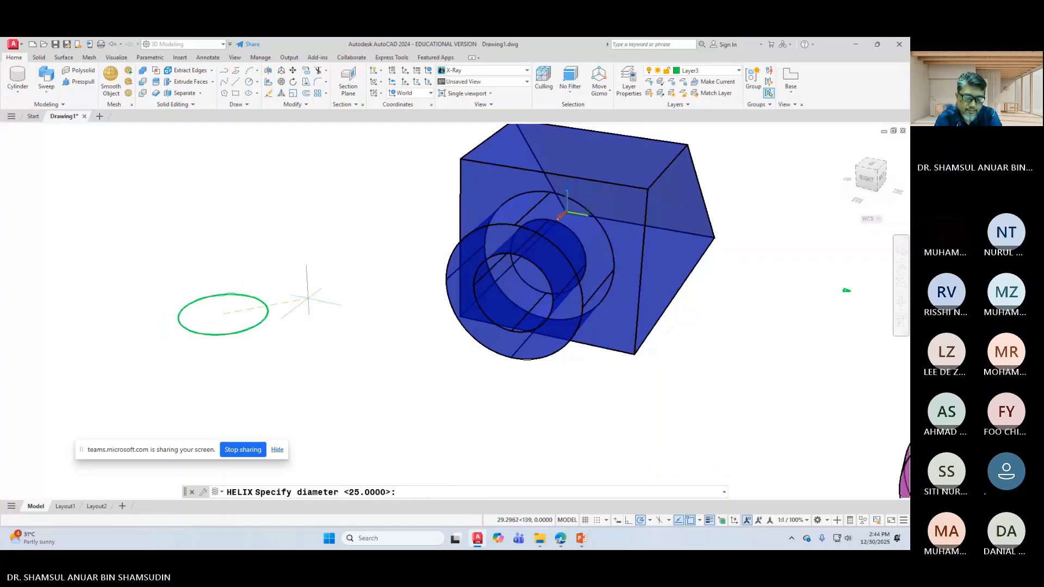
text(25)
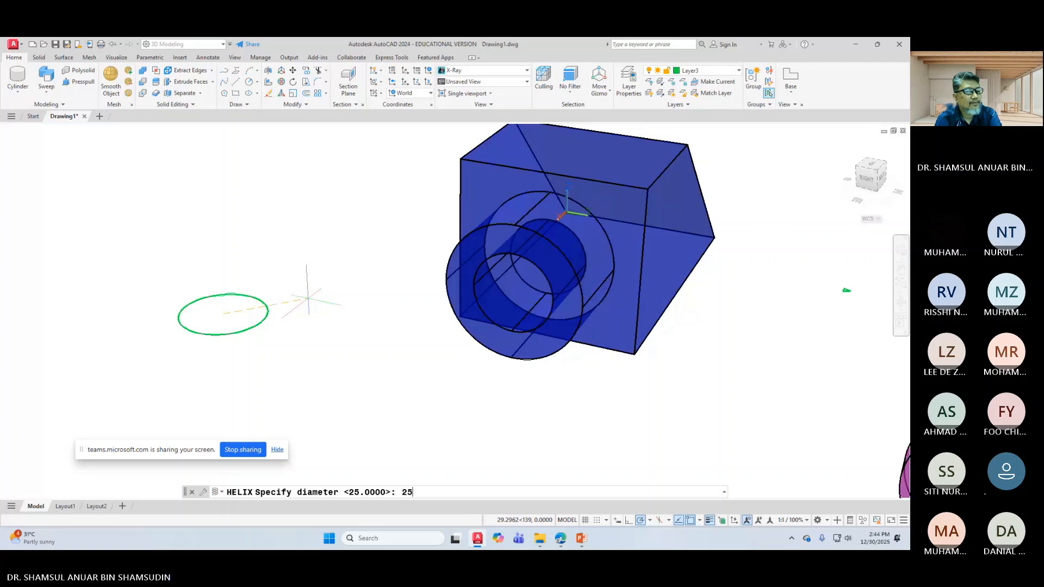
key(Return)
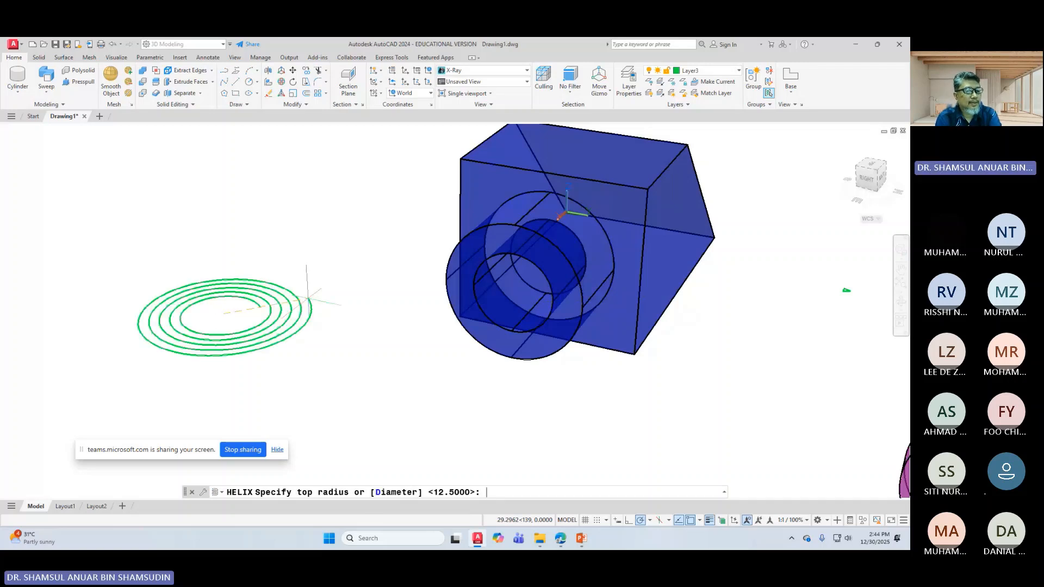
click(399, 492)
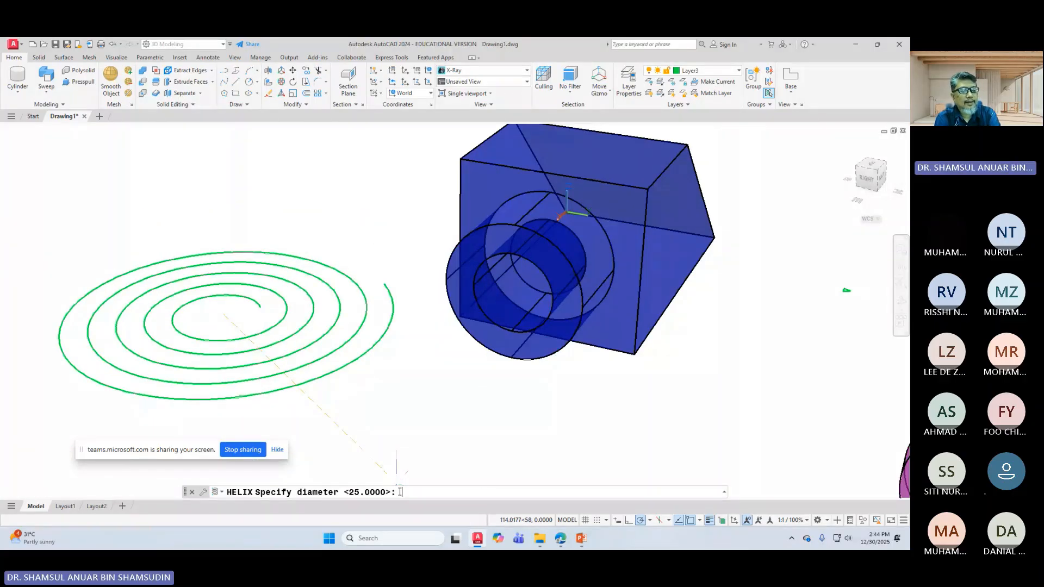
key(Return)
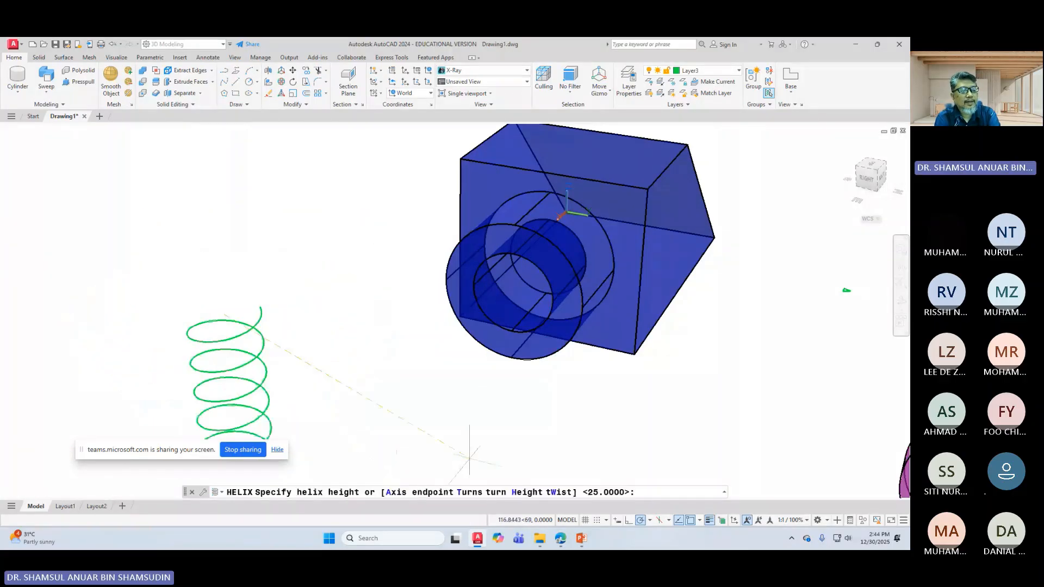
click(468, 491)
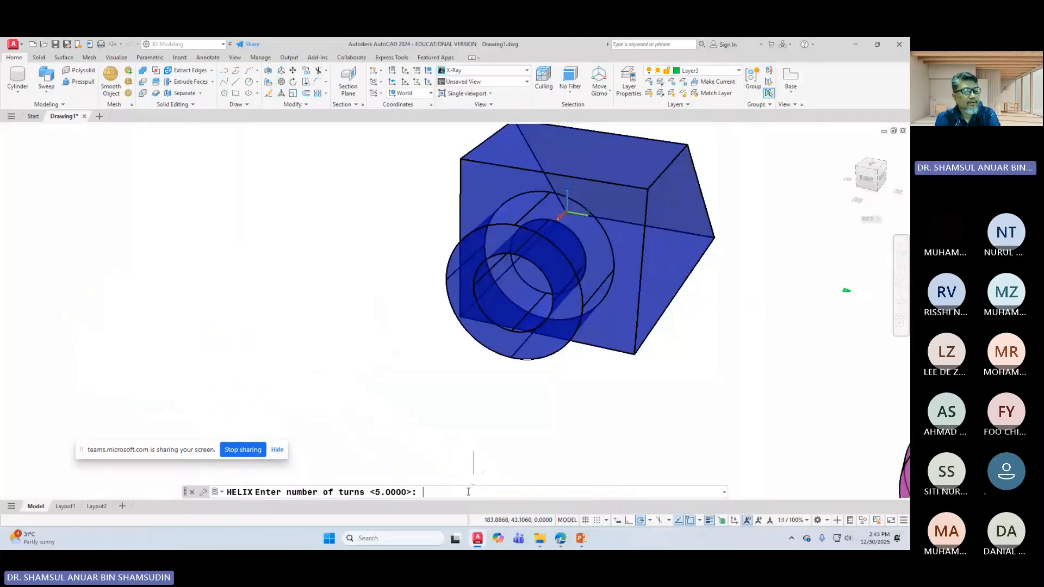
key(Return)
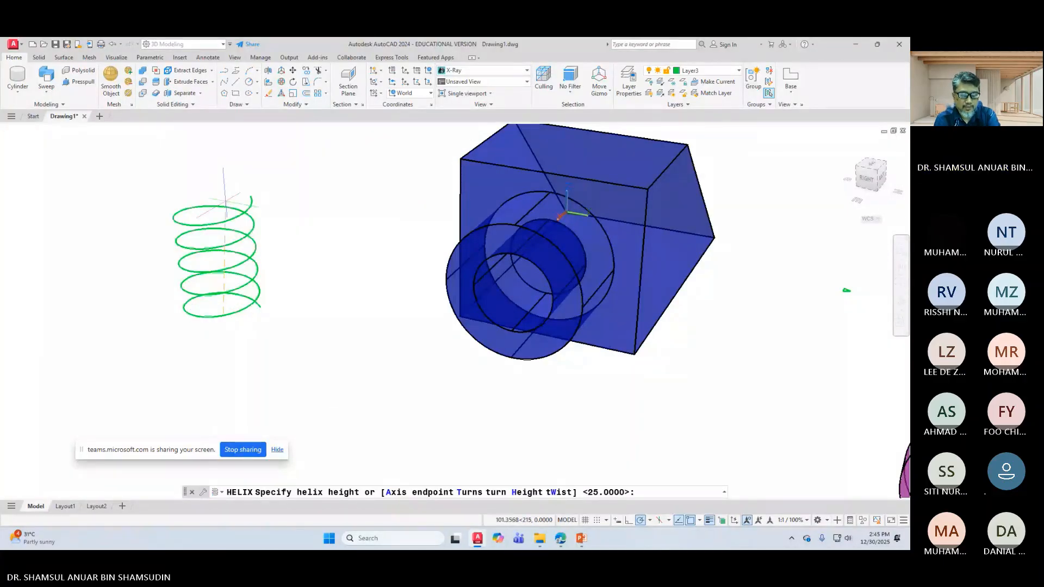
key(Return)
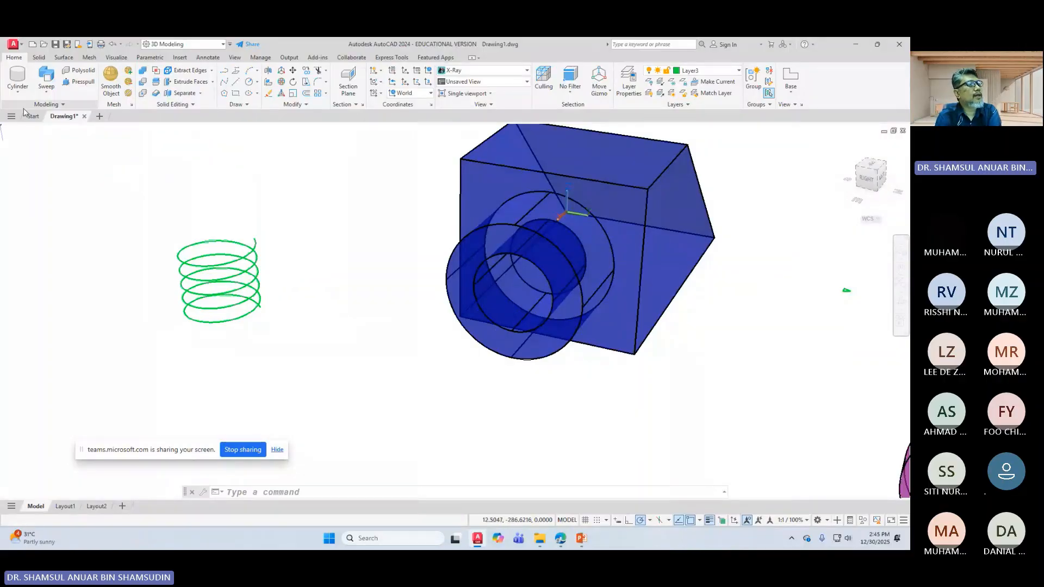
click(45, 73)
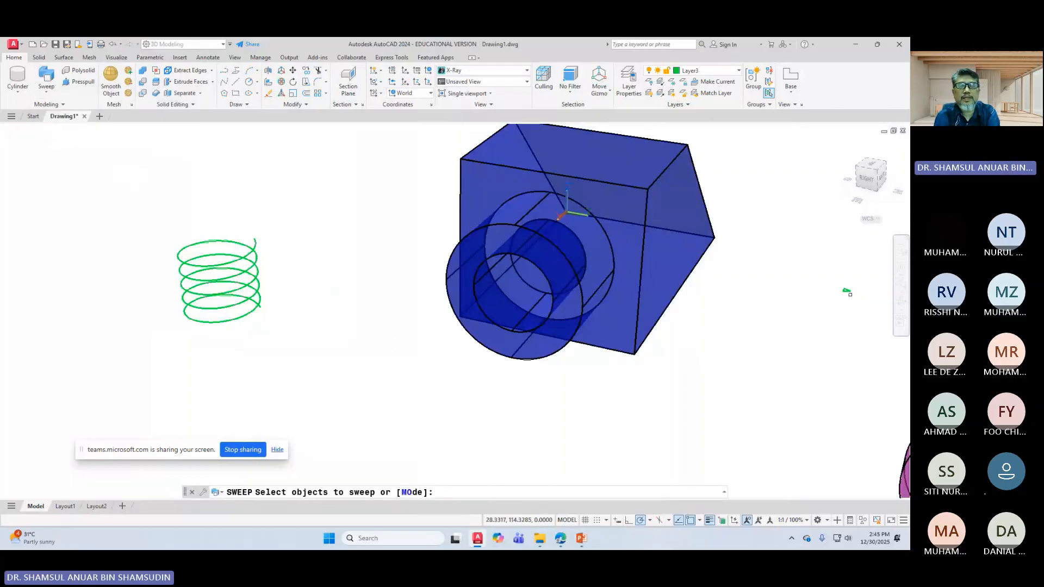
scroll(850, 294, up, 2)
scroll(869, 295, down, 3)
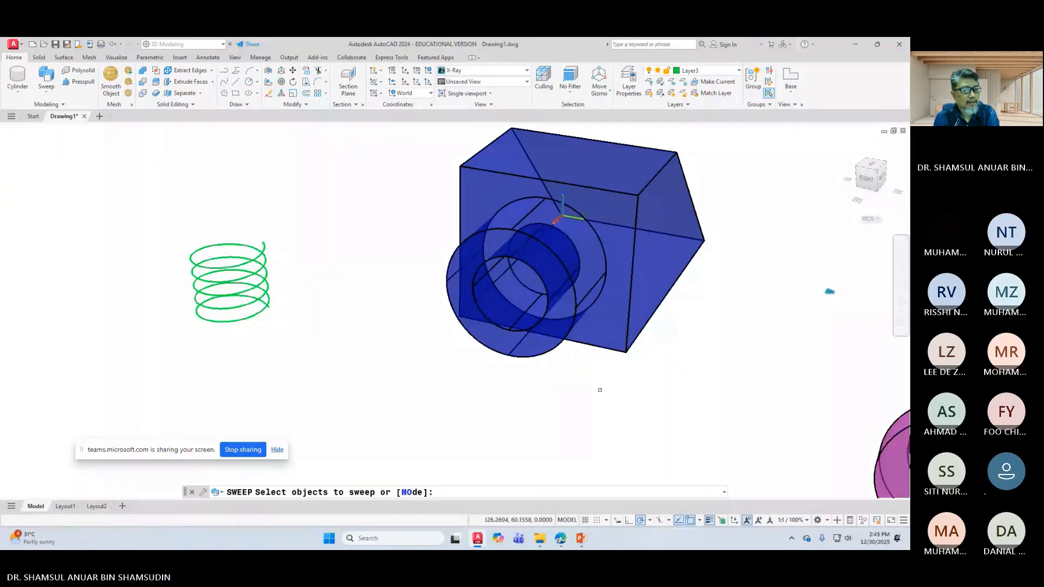
key(Return)
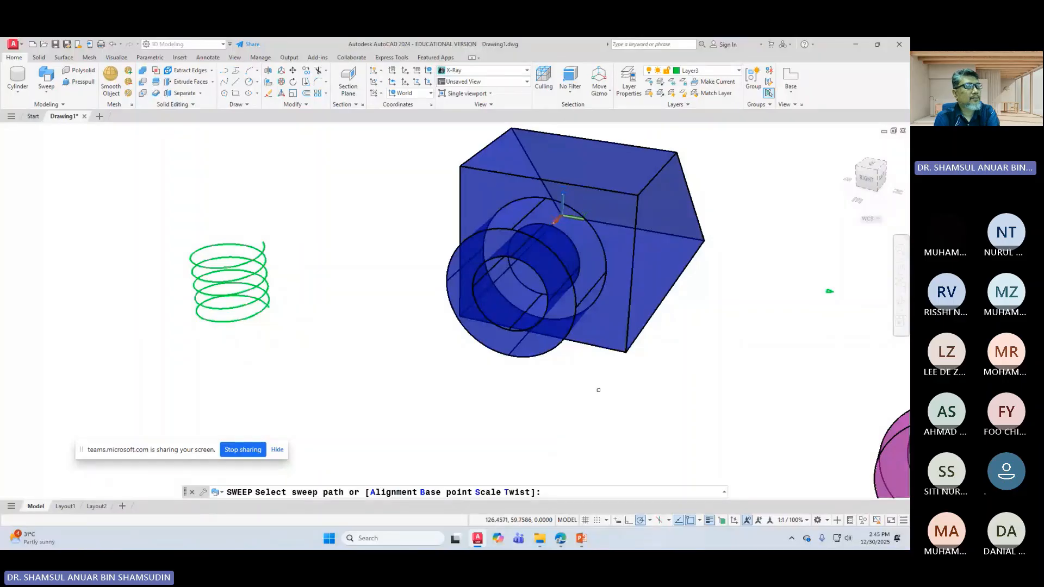
click(223, 242)
key(Escape)
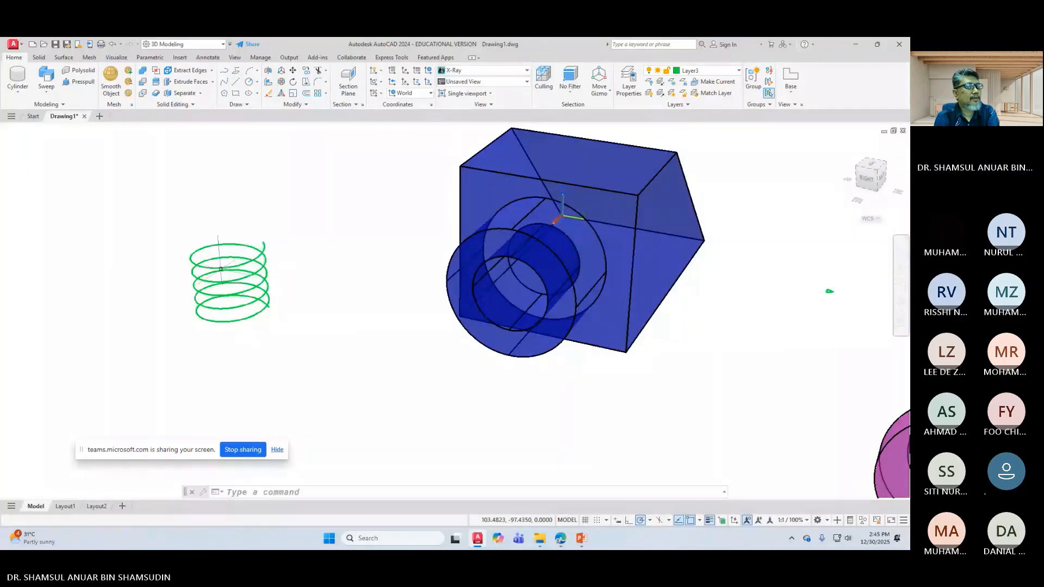
click(221, 268)
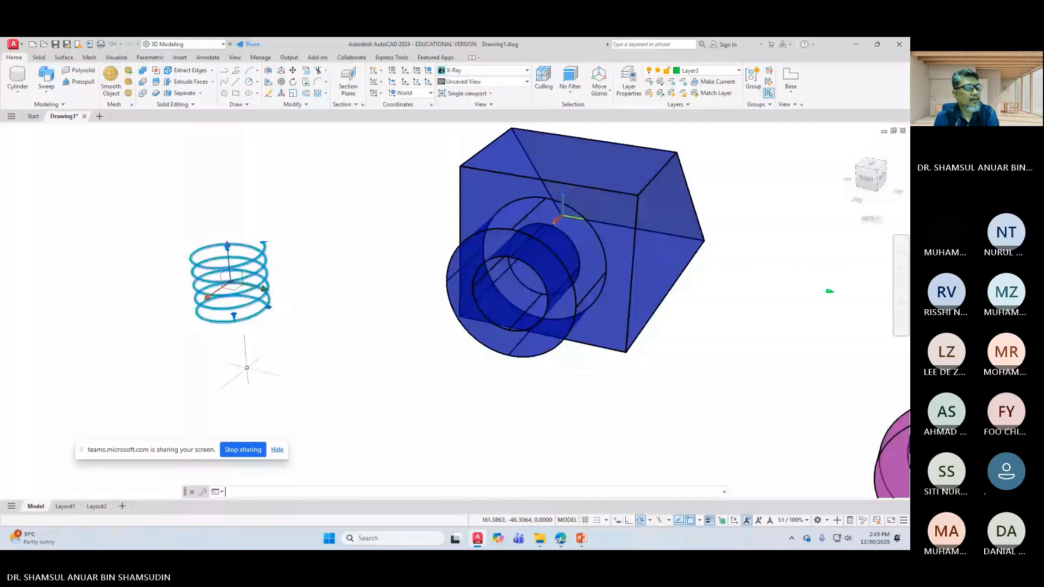
key(Return)
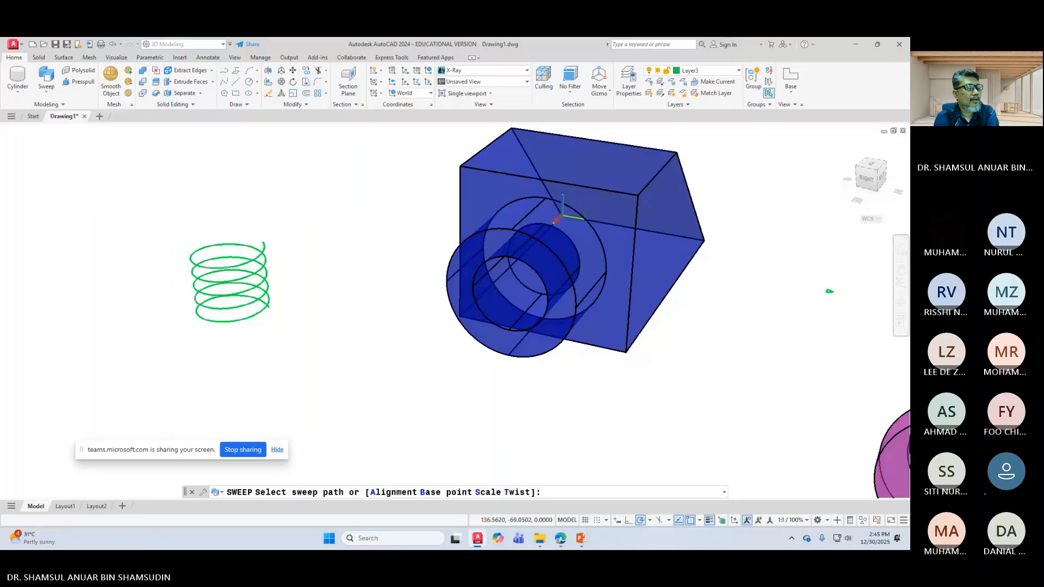
right_click(234, 377)
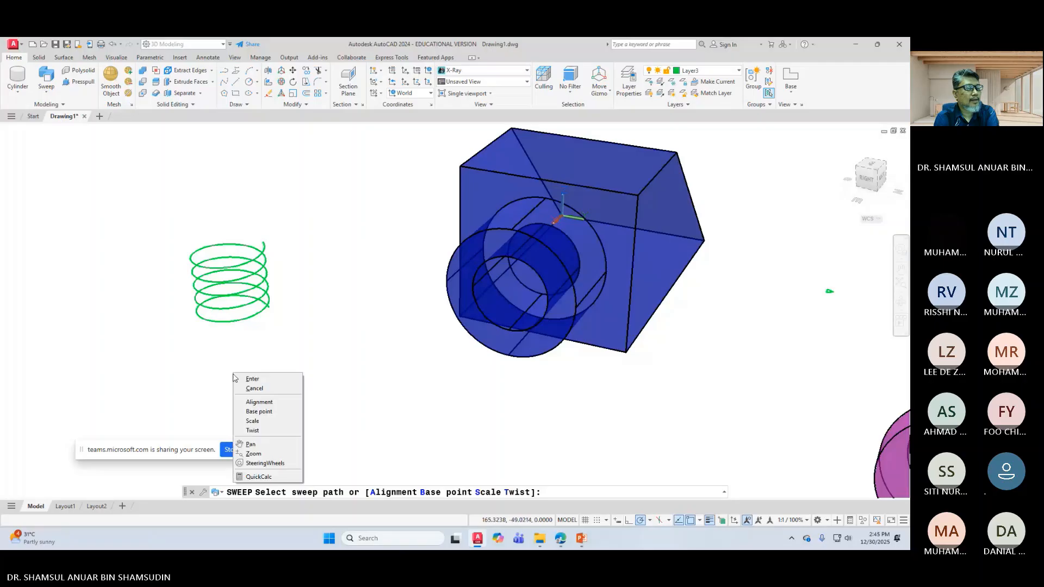
click(242, 378)
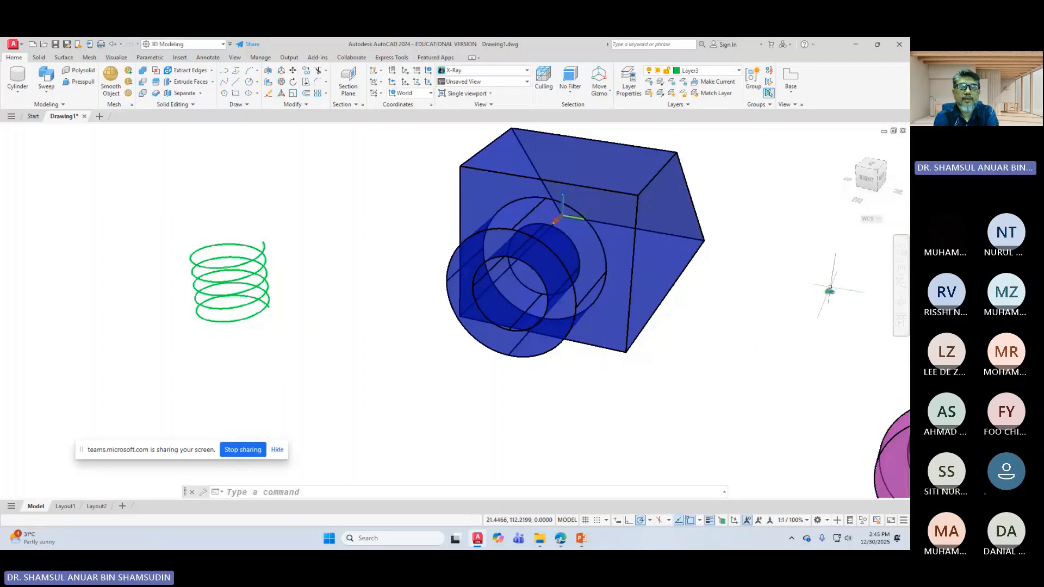
click(830, 287)
click(793, 284)
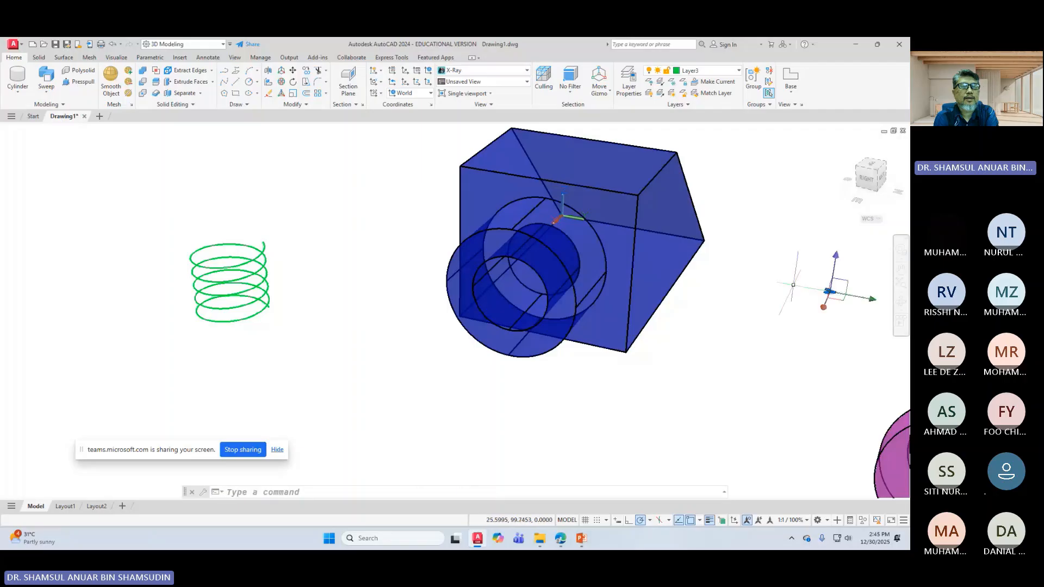
Step: Move the small triangle profile to sit just right of the helix
click(293, 71)
click(828, 290)
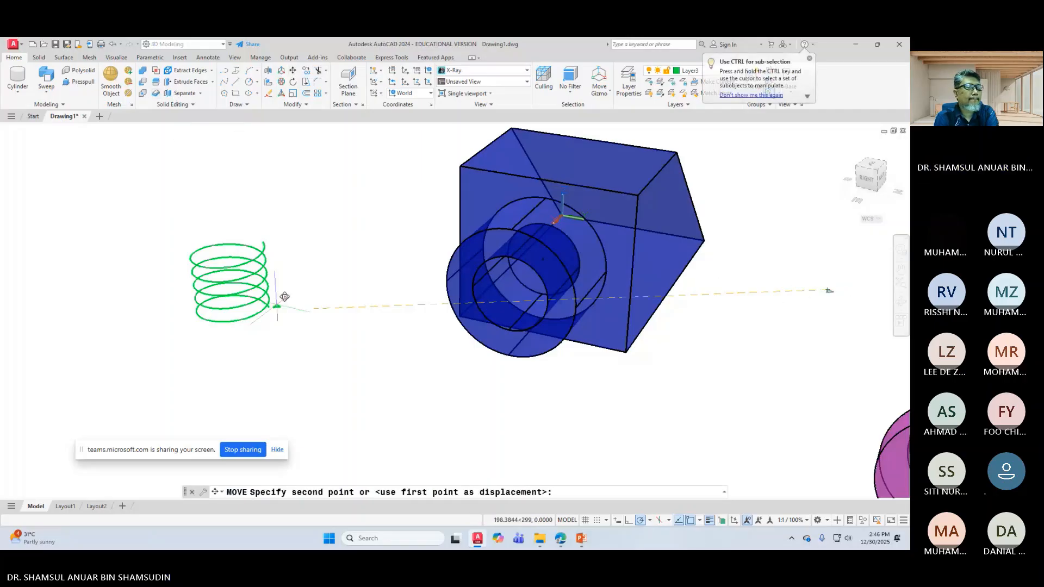
click(294, 296)
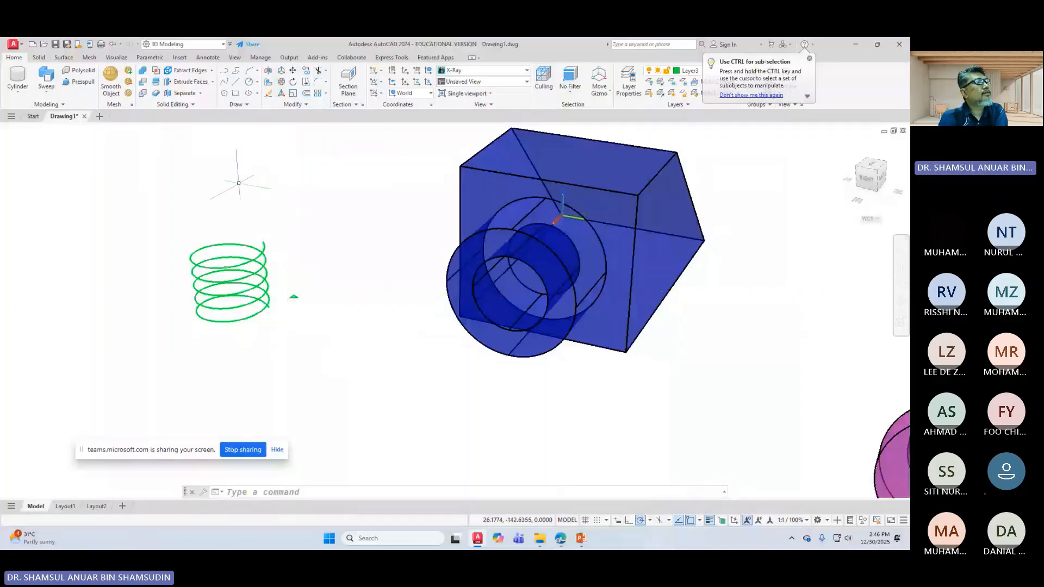
Step: Sweep the small profile along the 25-diameter helix to form the coiled thread solid
click(51, 77)
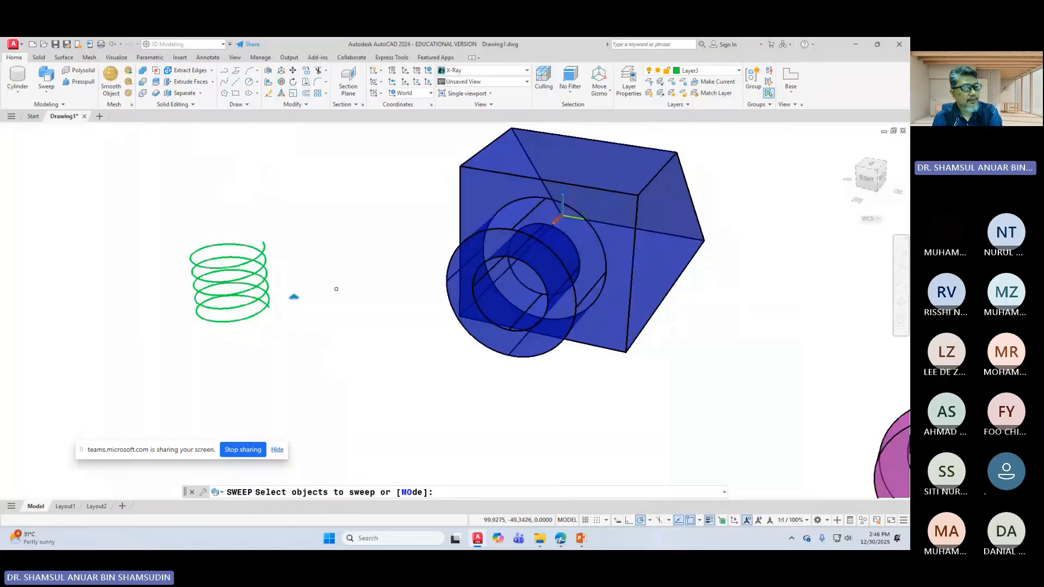
key(Return)
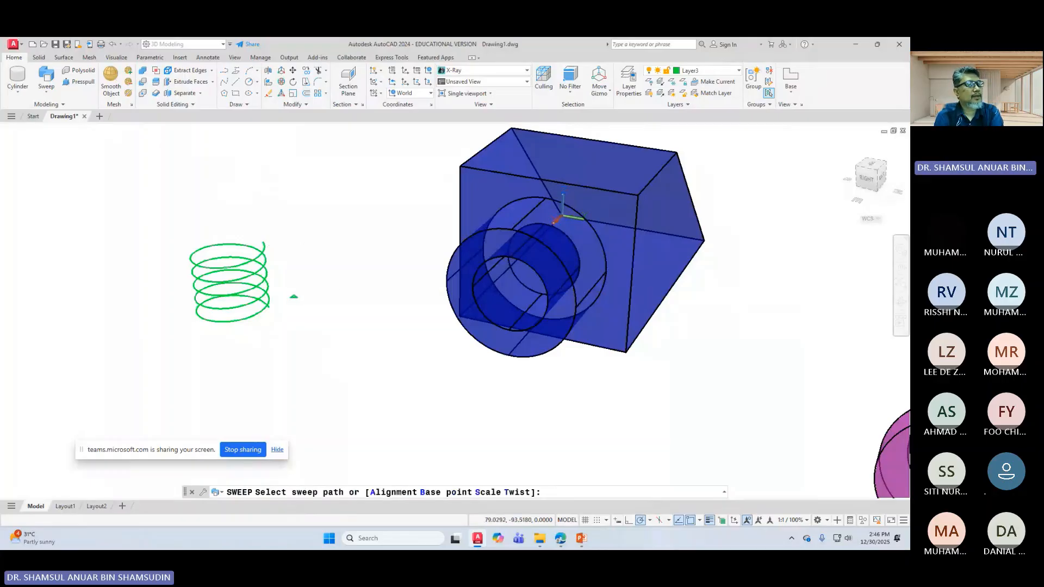
click(264, 245)
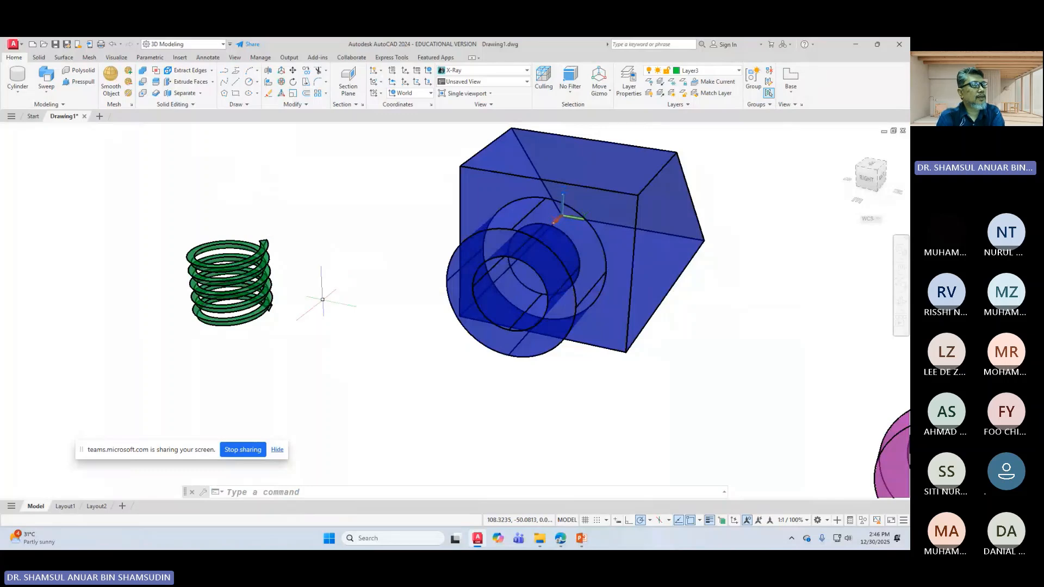
scroll(269, 234, up, 3)
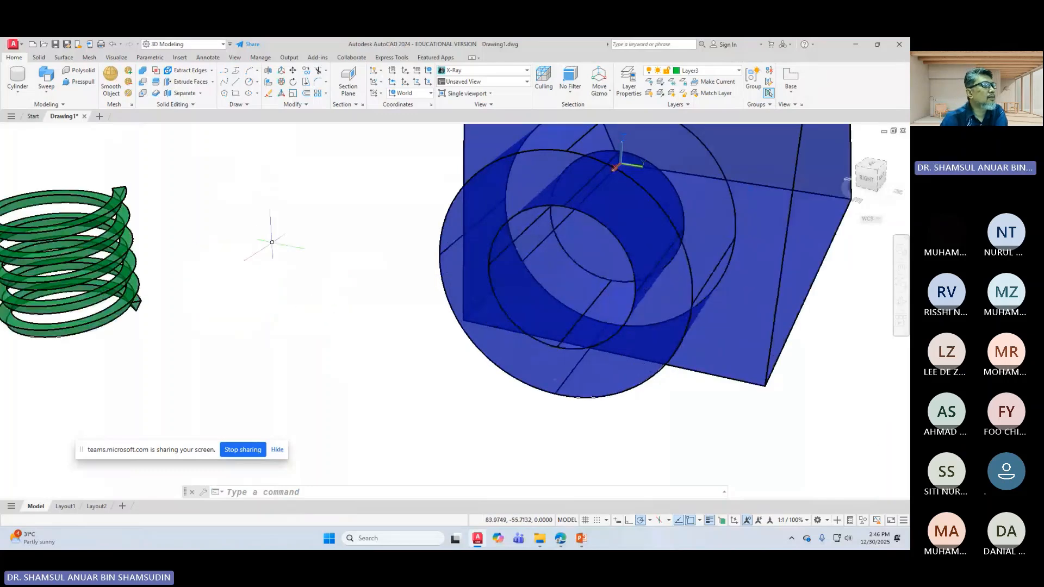
Step: Pan and zoom around the helix and blue block to inspect the swept coil
middle_drag(155, 237, 180, 261)
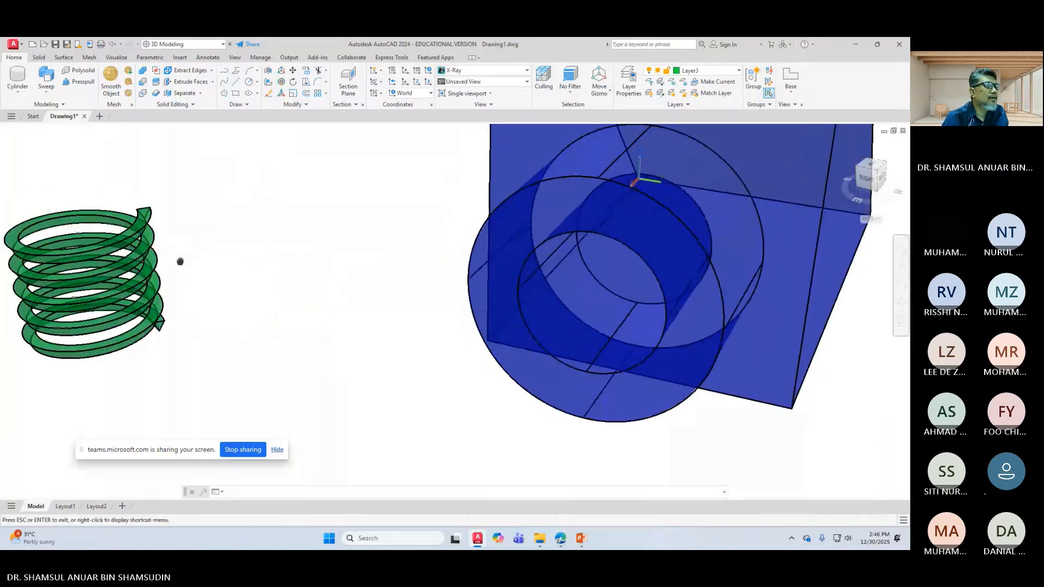
drag(180, 261, 256, 284)
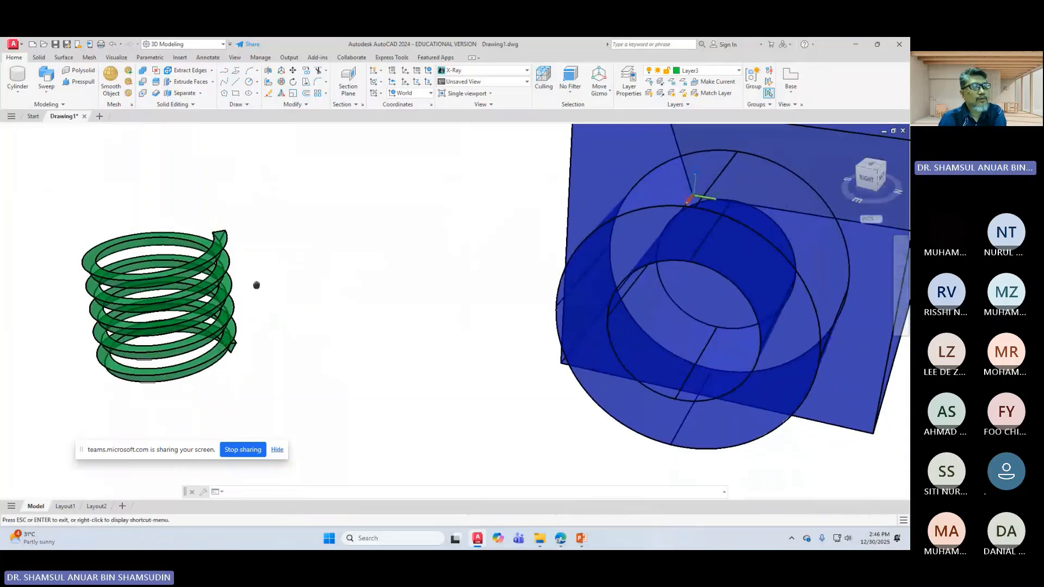
key(Escape)
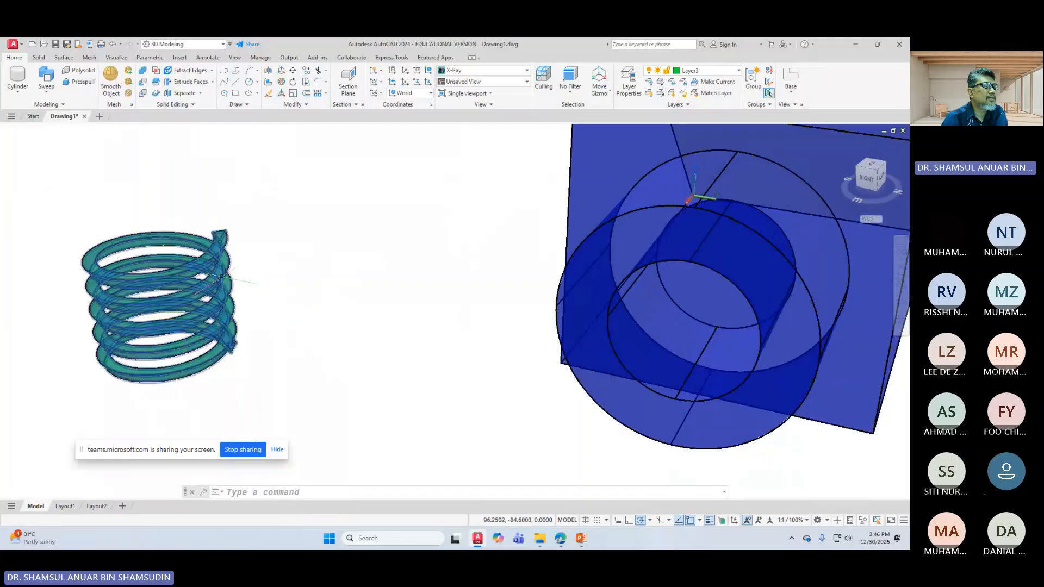
scroll(449, 301, up, 1)
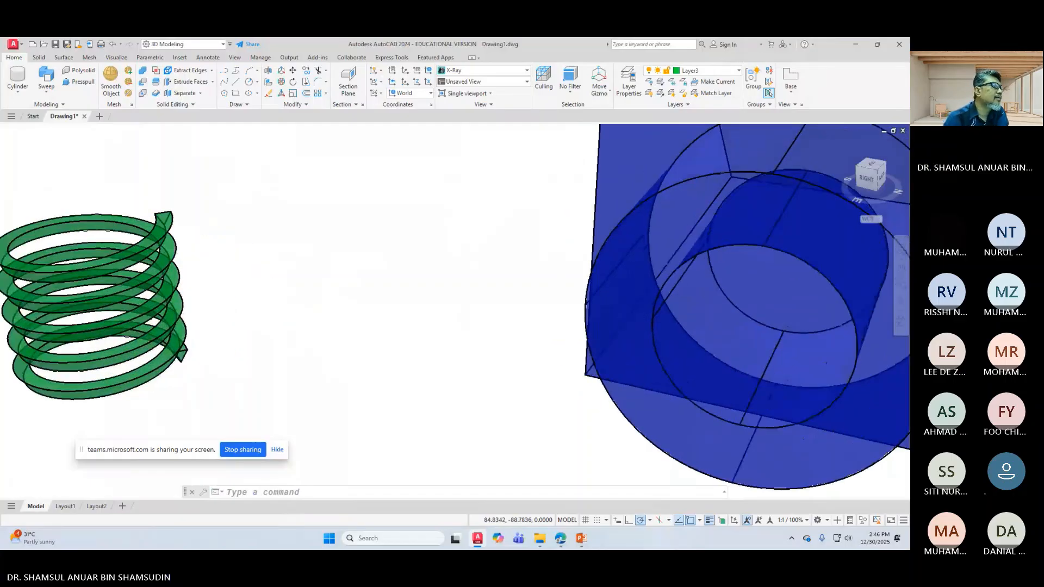
scroll(449, 315, up, 1)
scroll(160, 241, down, 1)
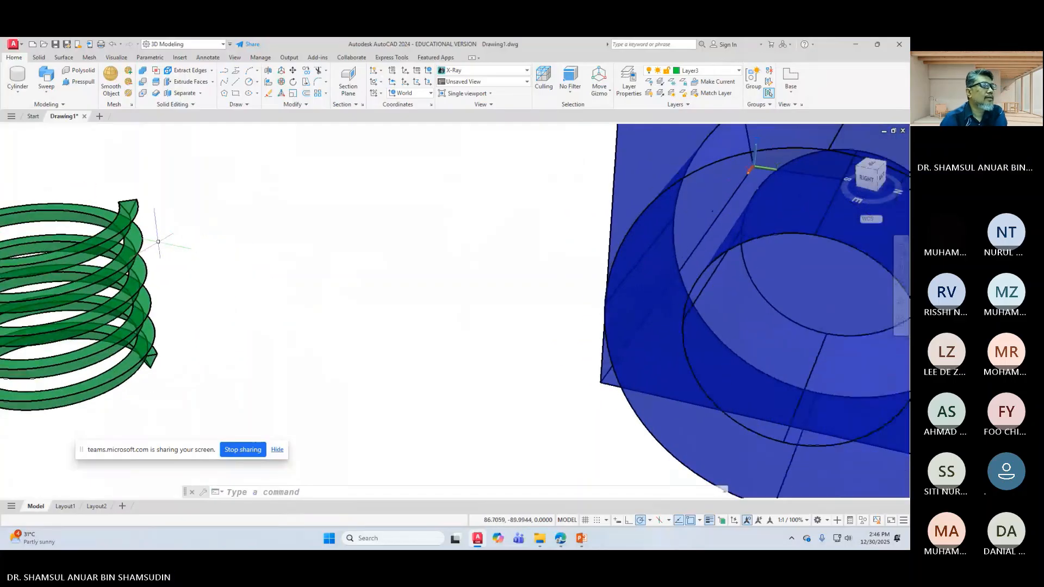
scroll(440, 304, down, 1)
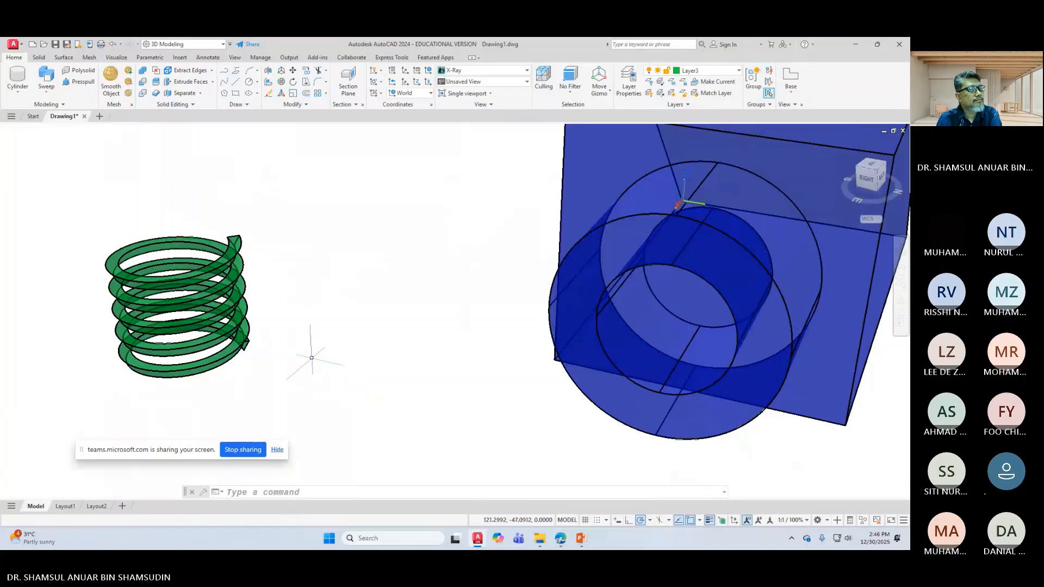
scroll(206, 250, up, 1)
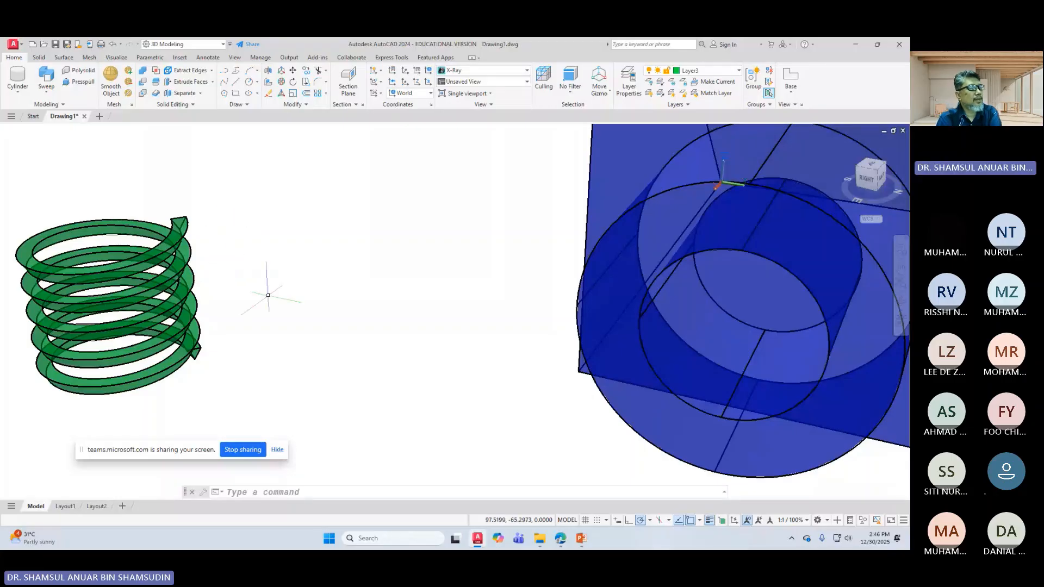
scroll(268, 292, down, 1)
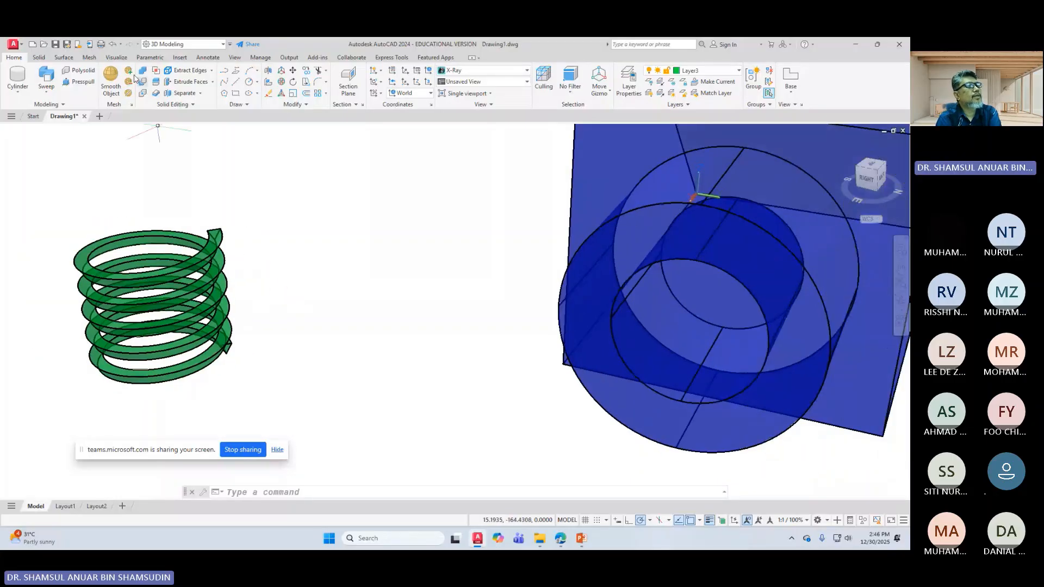
Step: Undo back to the separate helix and triangle profile, then zoom in on them
click(112, 45)
click(112, 47)
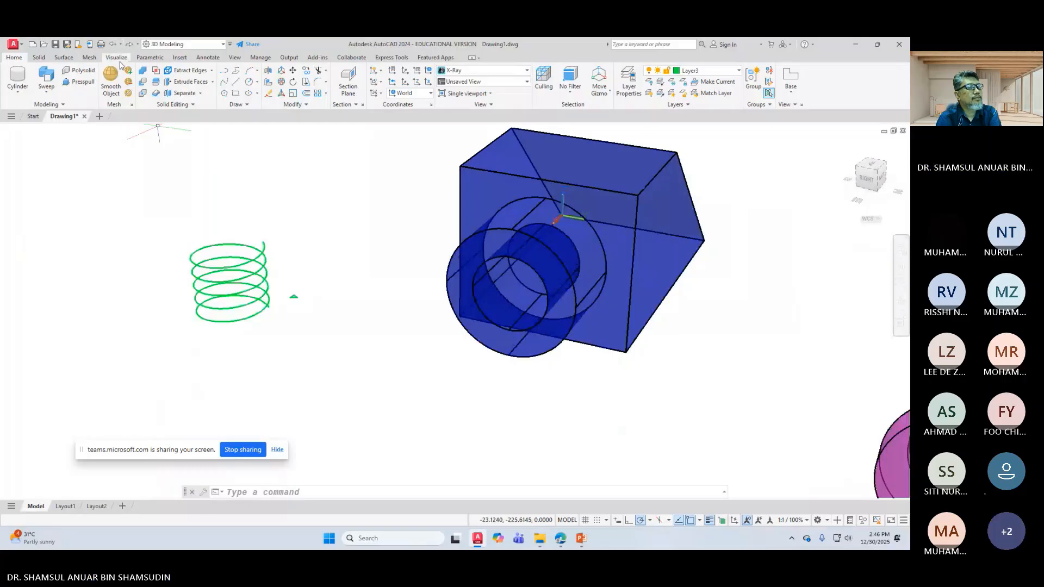
scroll(366, 373, up, 1)
scroll(299, 292, up, 1)
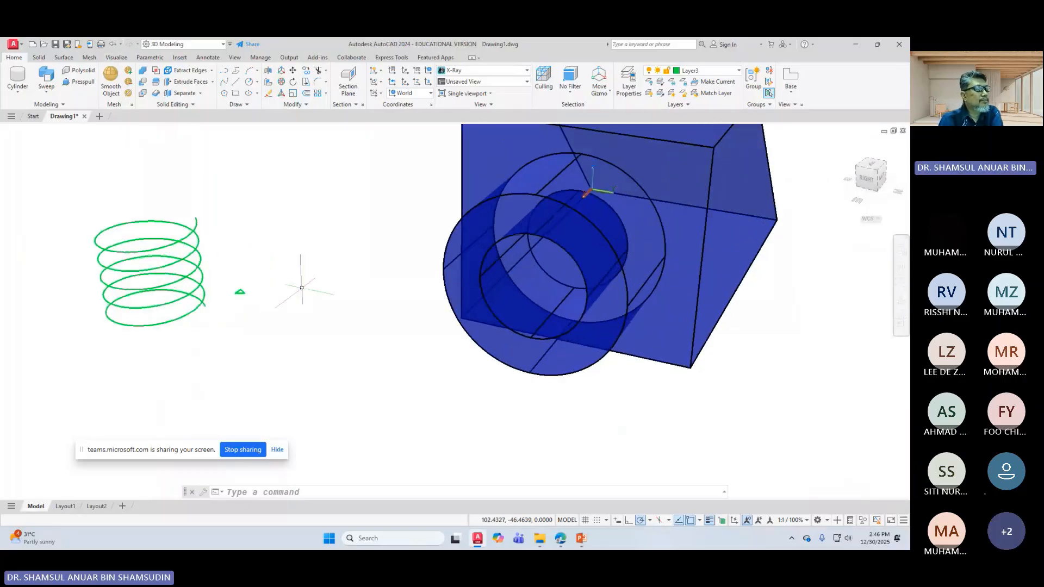
scroll(210, 292, up, 1)
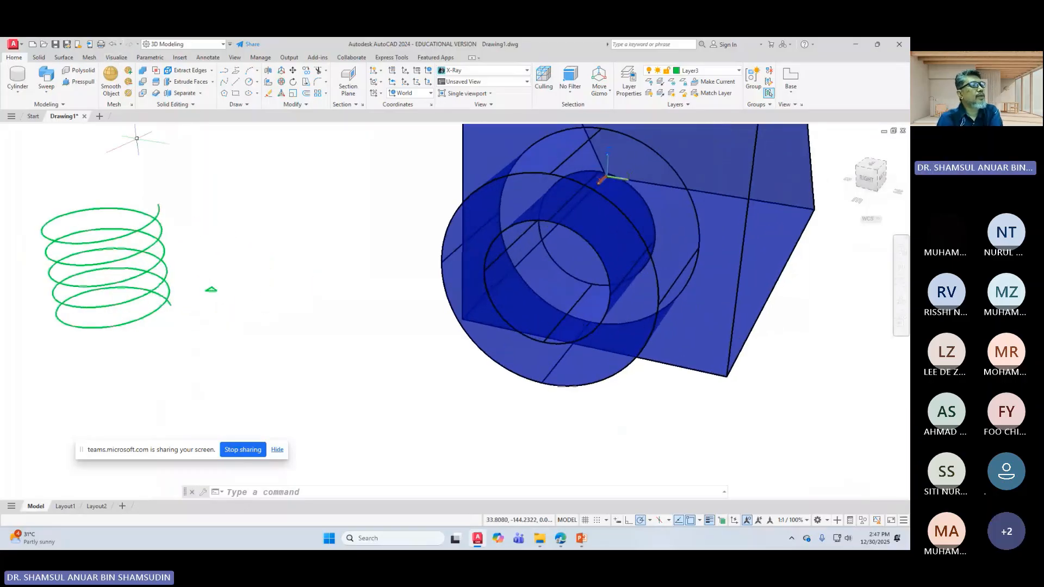
scroll(210, 264, up, 1)
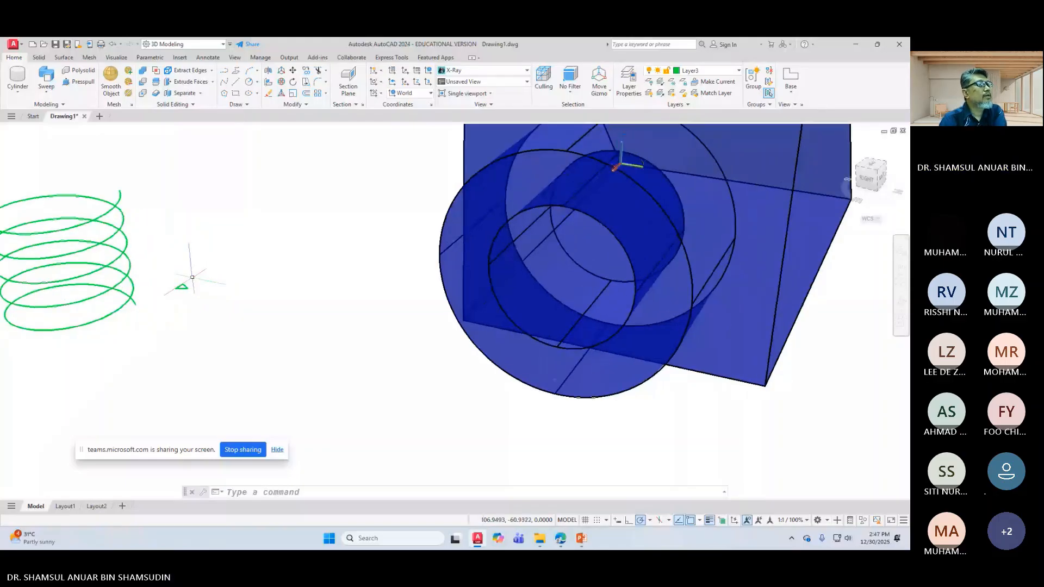
scroll(187, 288, down, 1)
Step: Sweep the small triangle profile along the green helix, using a base point on the triangle
click(46, 76)
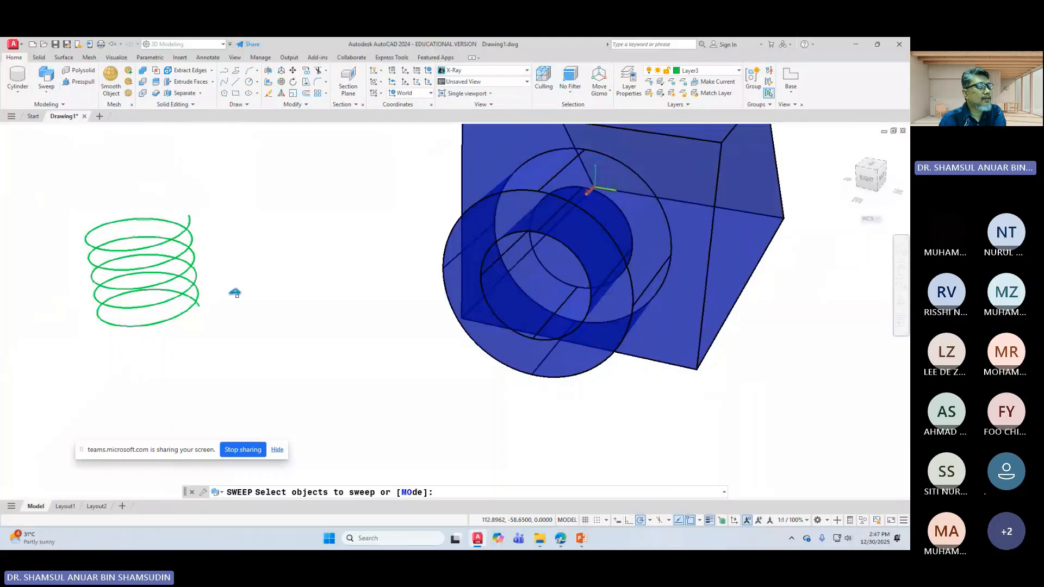
scroll(199, 266, up, 1)
middle_drag(199, 266, 348, 299)
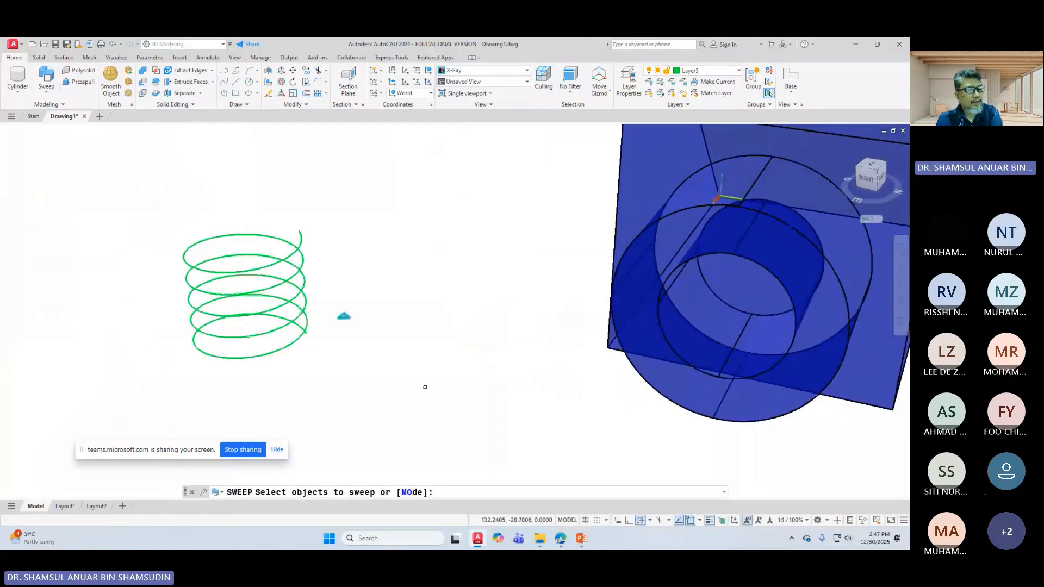
key(Return)
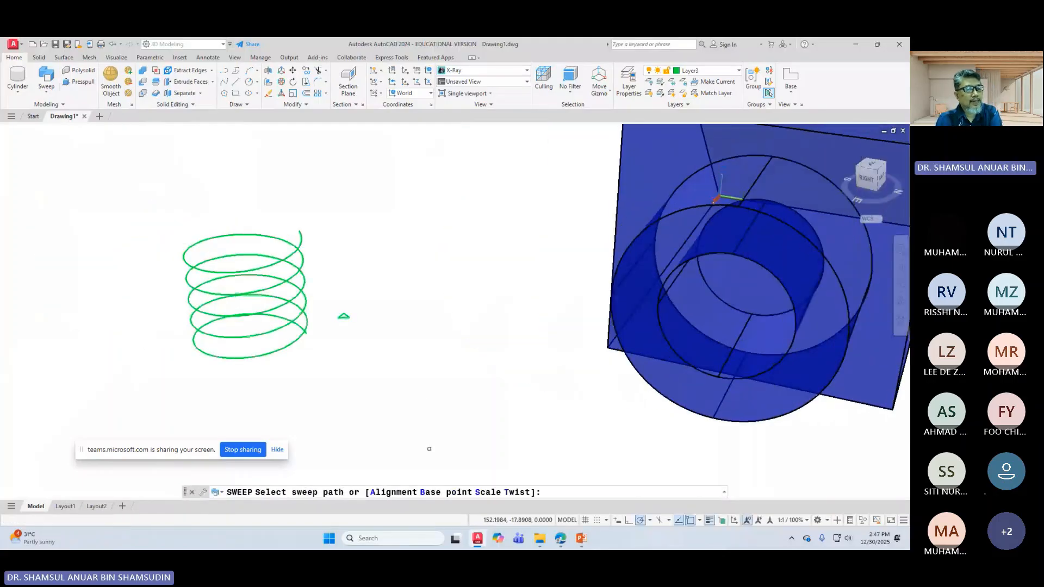
click(443, 492)
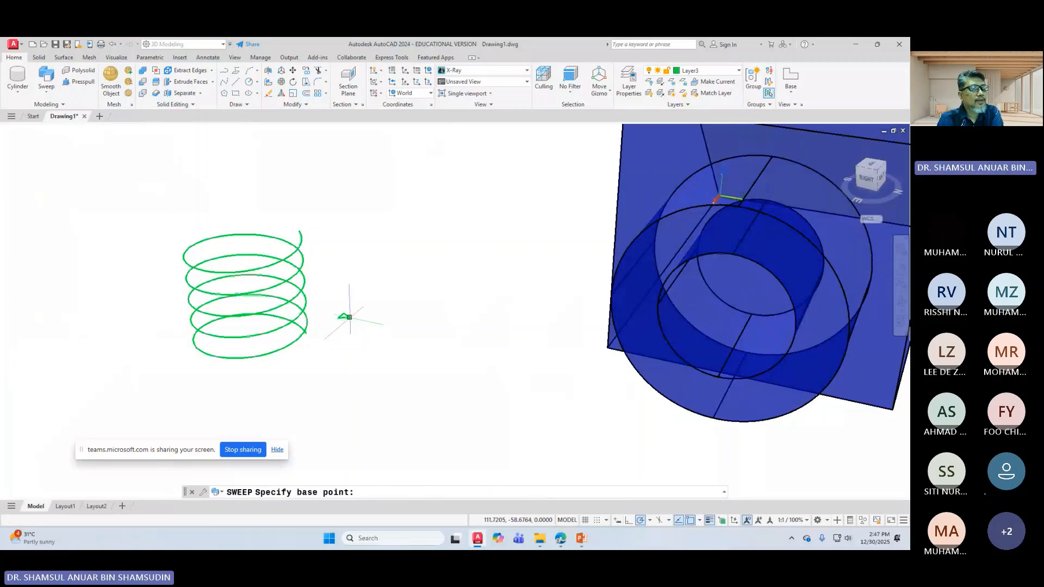
click(345, 316)
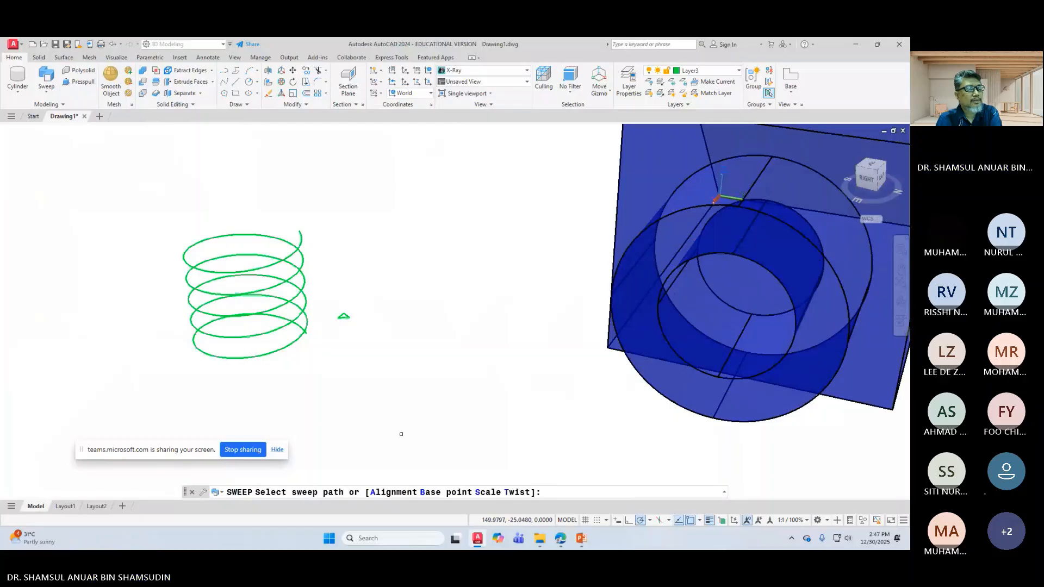
click(298, 248)
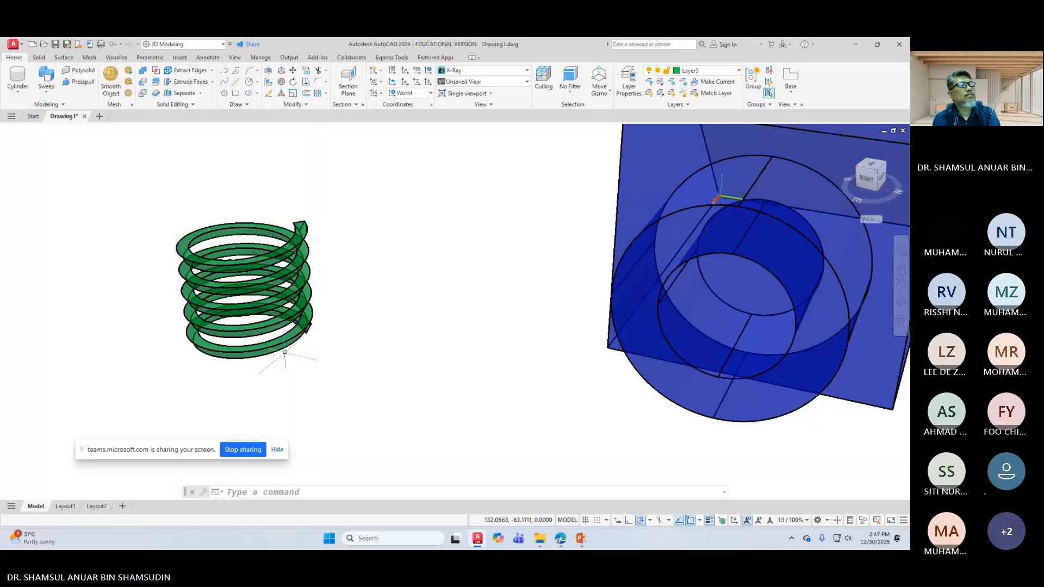
Step: 3D-rotate the green swept coil 90° about an axis picked on the spring
click(282, 92)
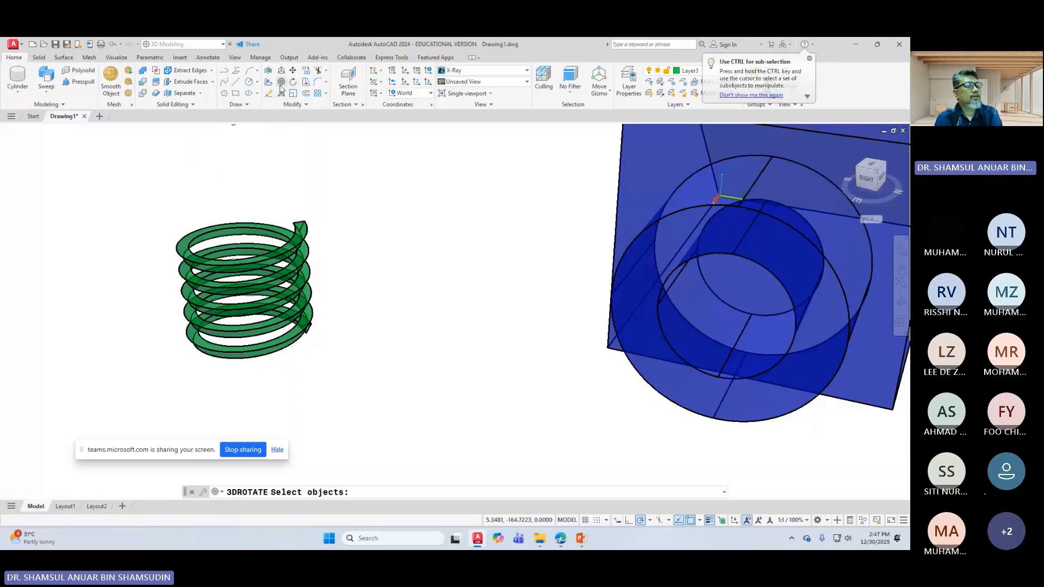
click(306, 326)
key(Return)
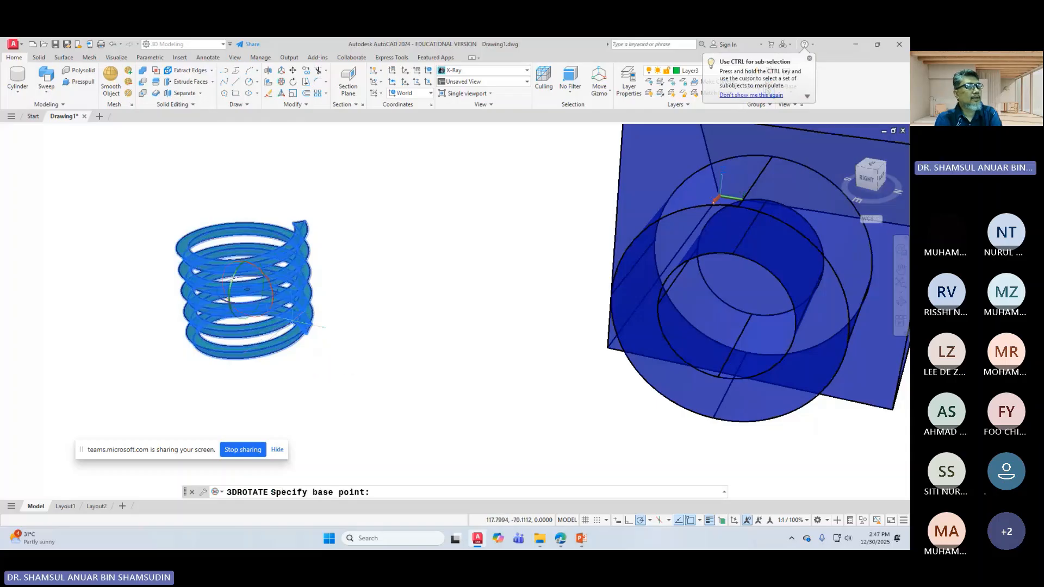
click(234, 280)
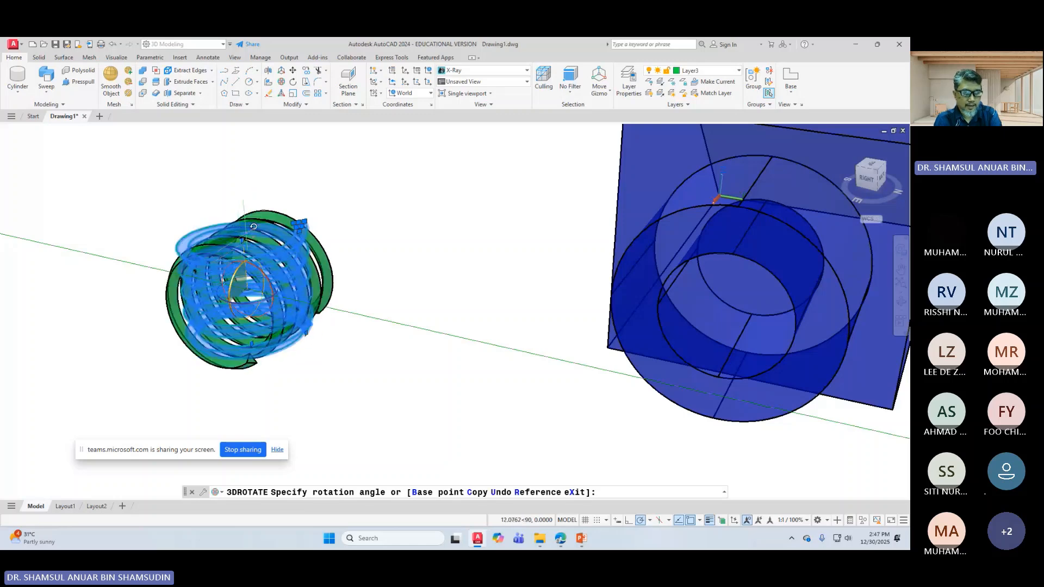
text(90)
key(Return)
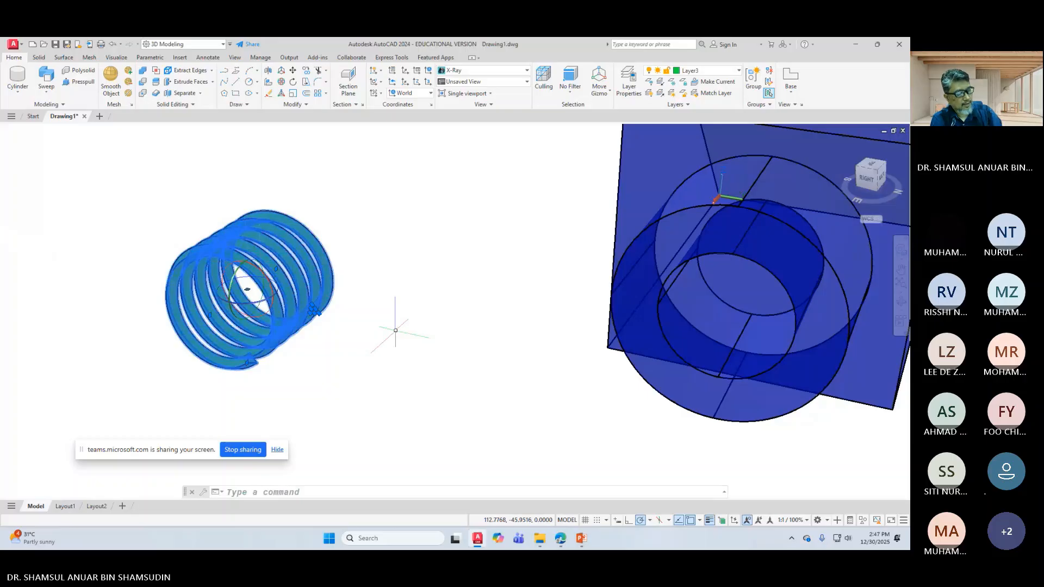
key(Escape)
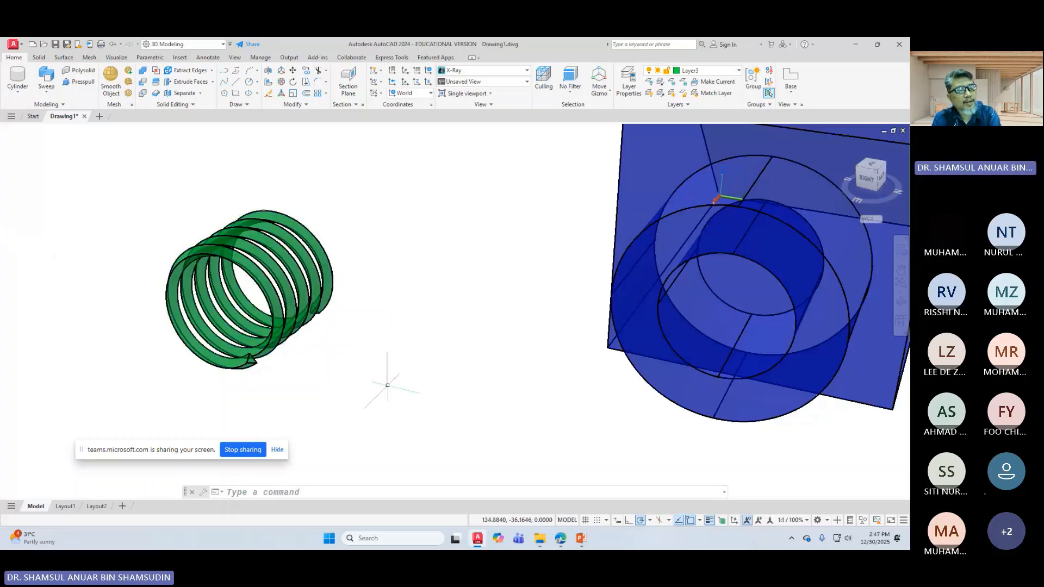
scroll(385, 378, down, 3)
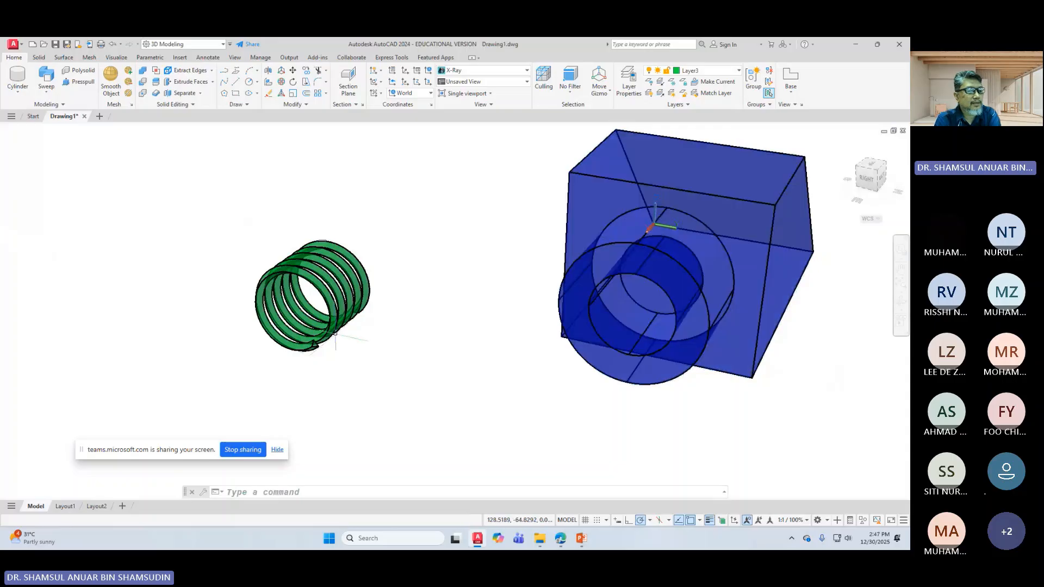
Step: Move the green coil from its end point to a spot nearer the blue block
scroll(462, 280, up, 2)
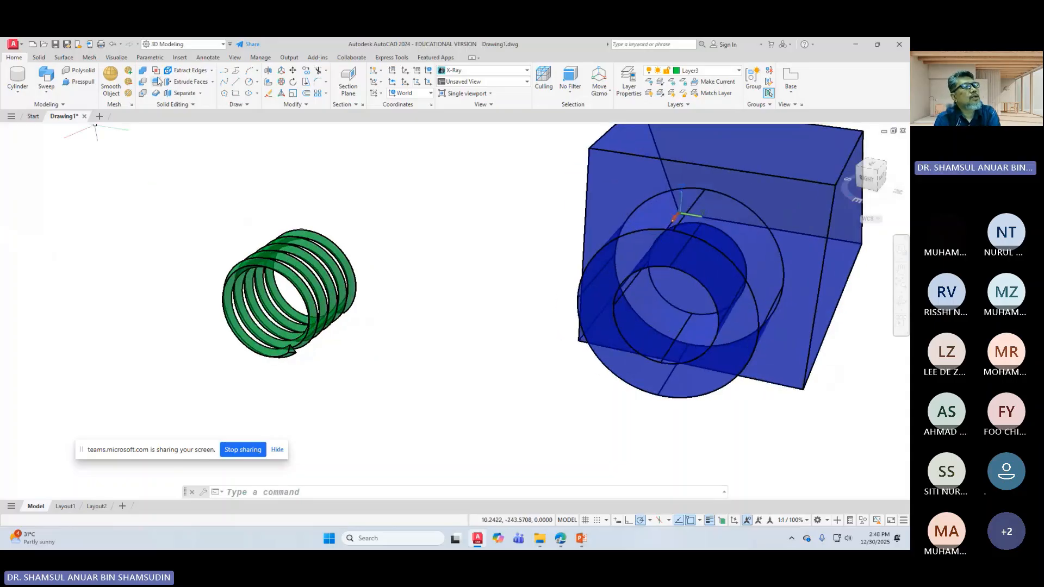
click(293, 72)
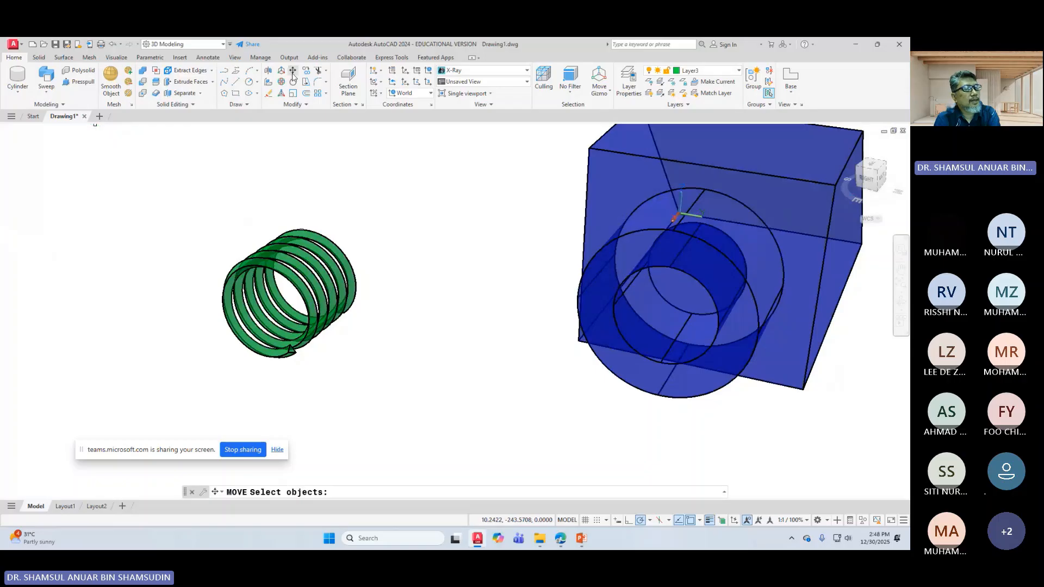
click(300, 295)
key(Return)
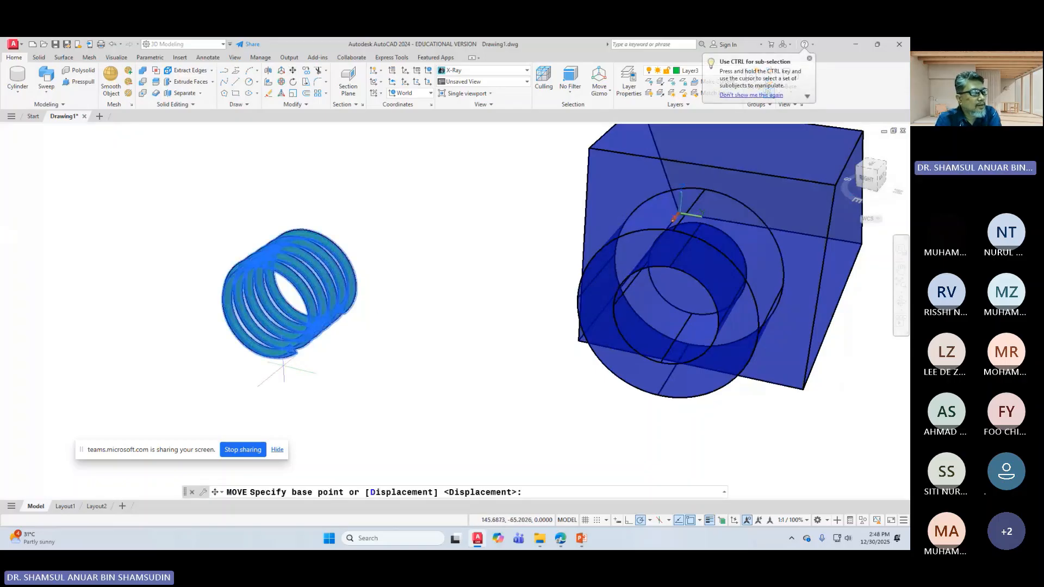
scroll(284, 369, up, 3)
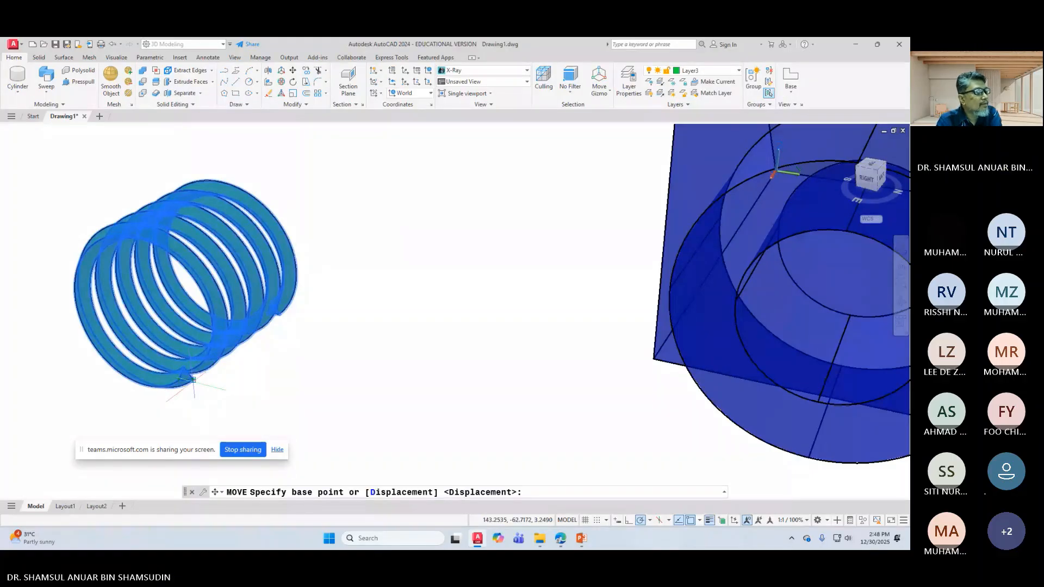
scroll(456, 309, up, 2)
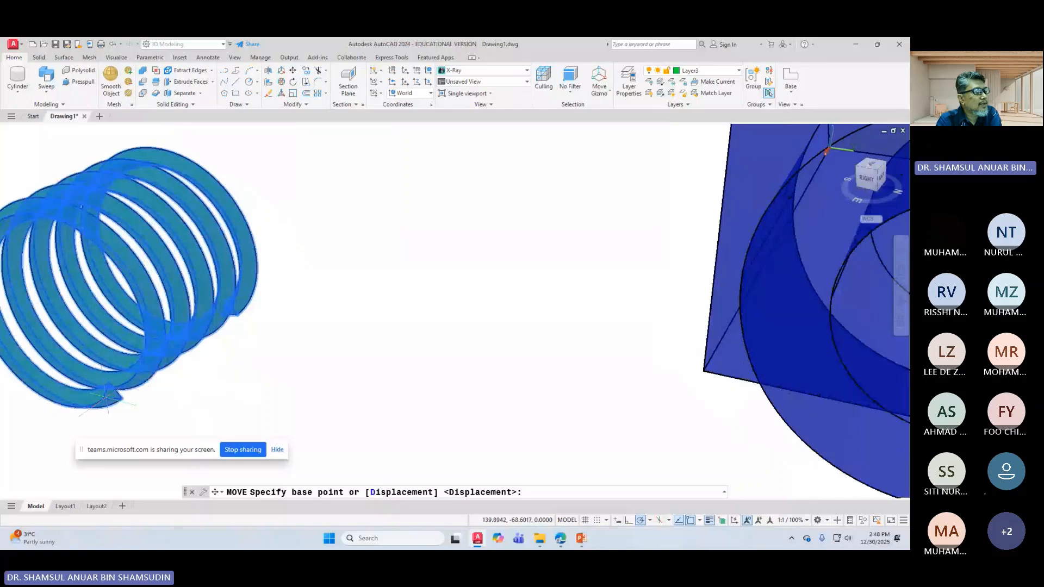
click(107, 397)
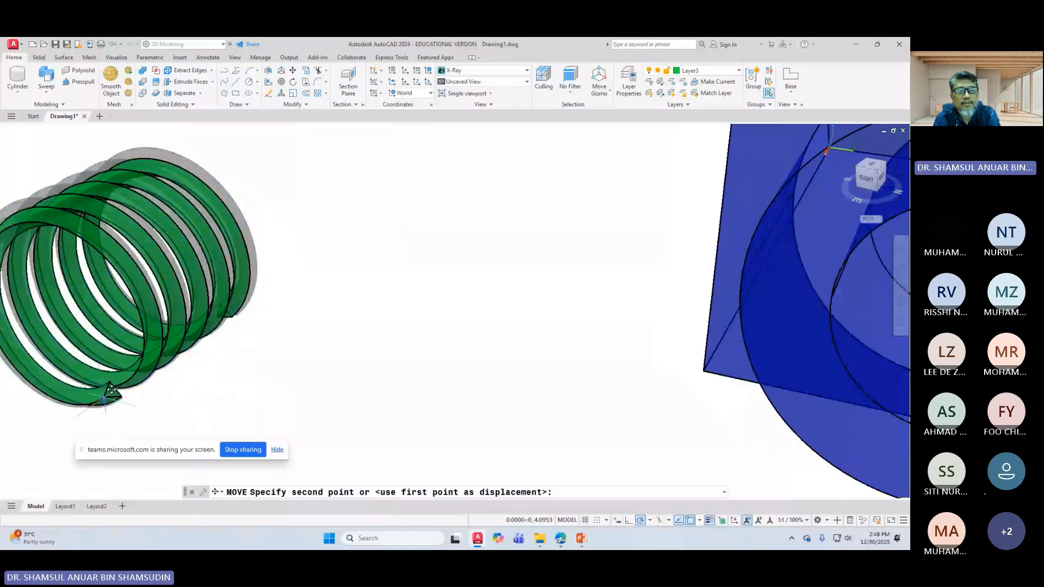
scroll(462, 305, down, 3)
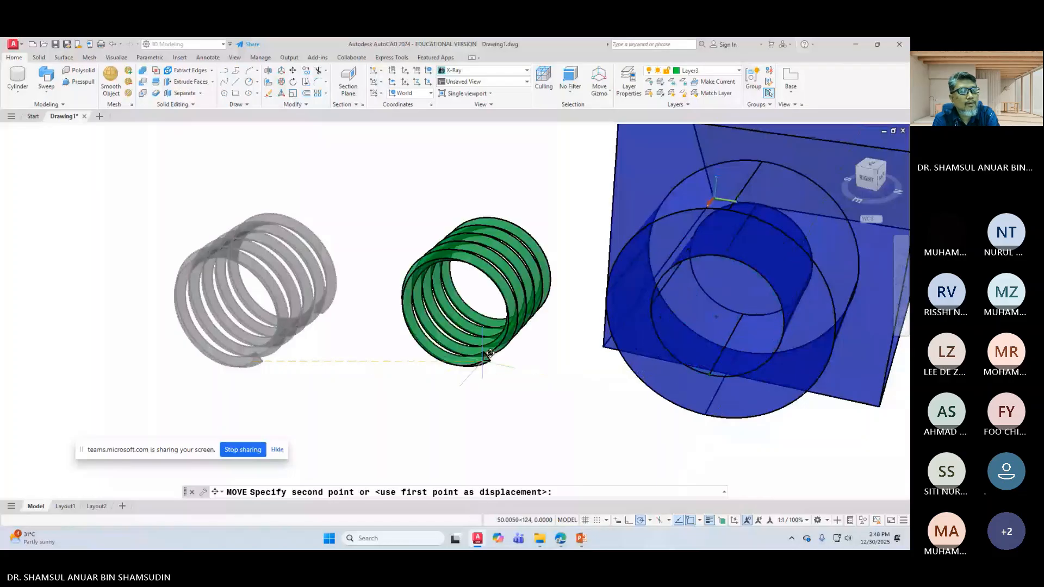
click(461, 350)
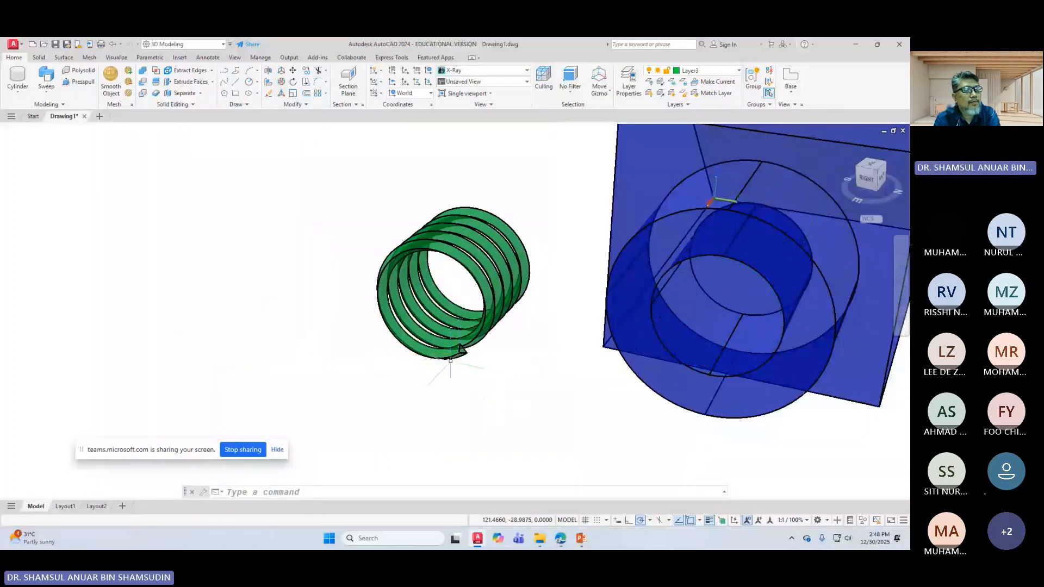
Step: Start another move of the green coil and orbit to view it beside the block
click(293, 70)
click(391, 293)
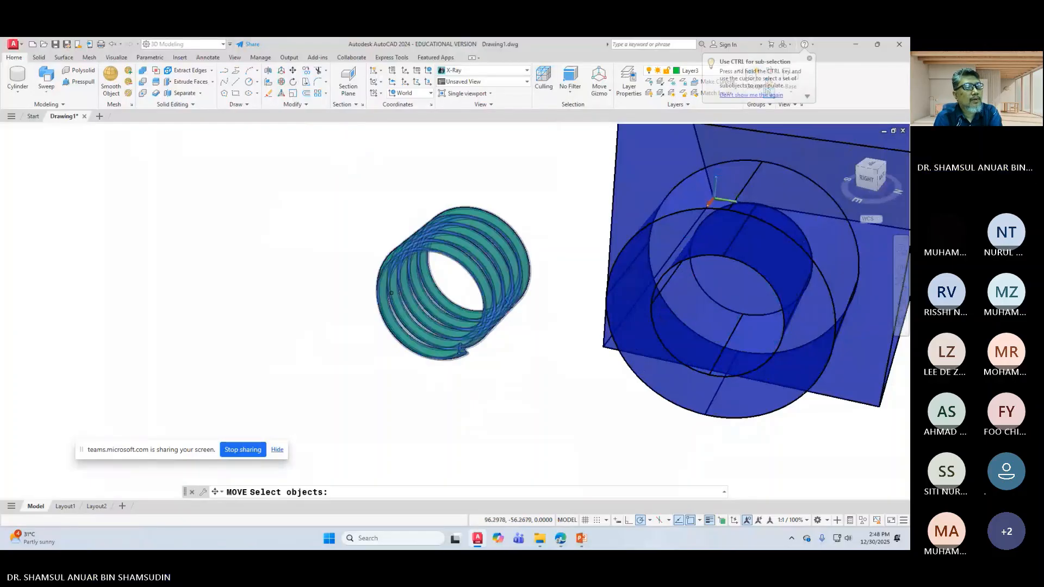
key(Return)
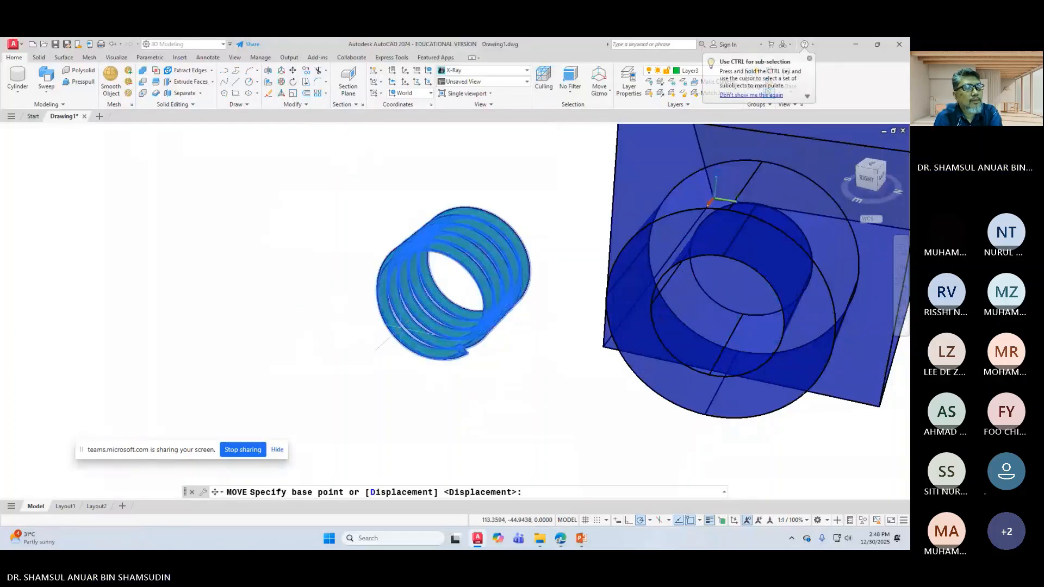
scroll(461, 312, down, 1)
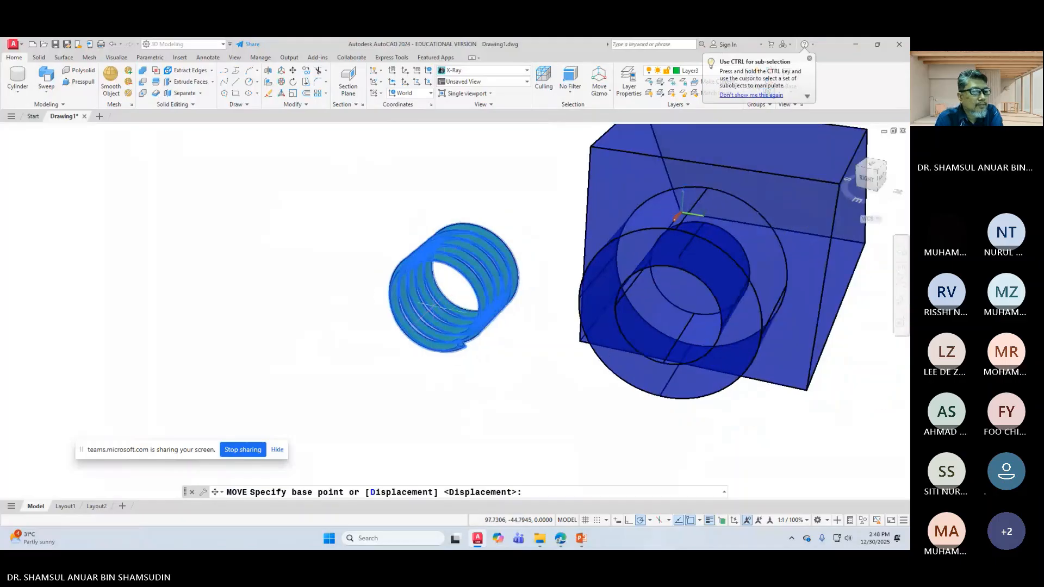
scroll(457, 308, up, 3)
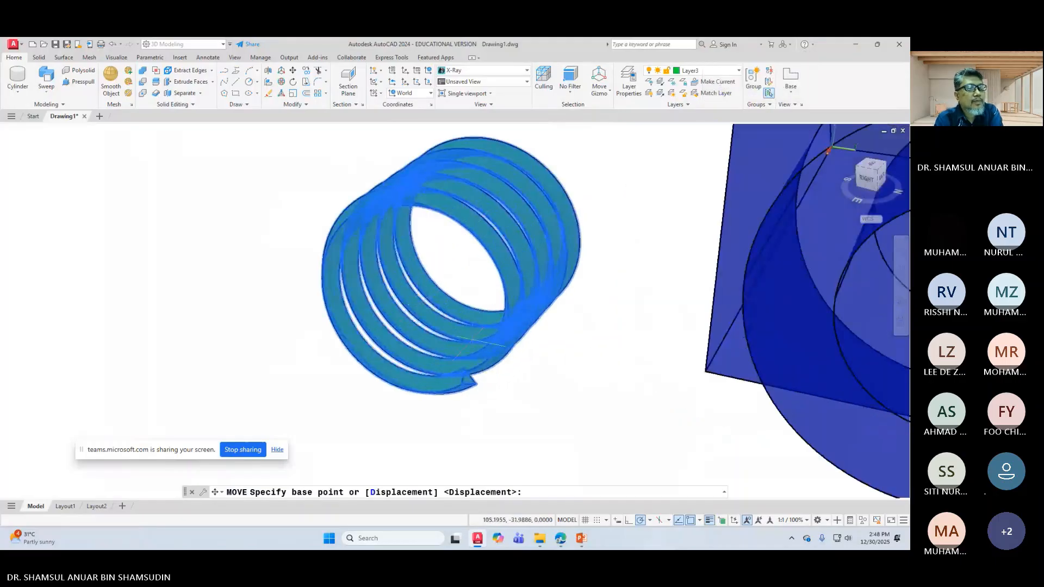
click(900, 302)
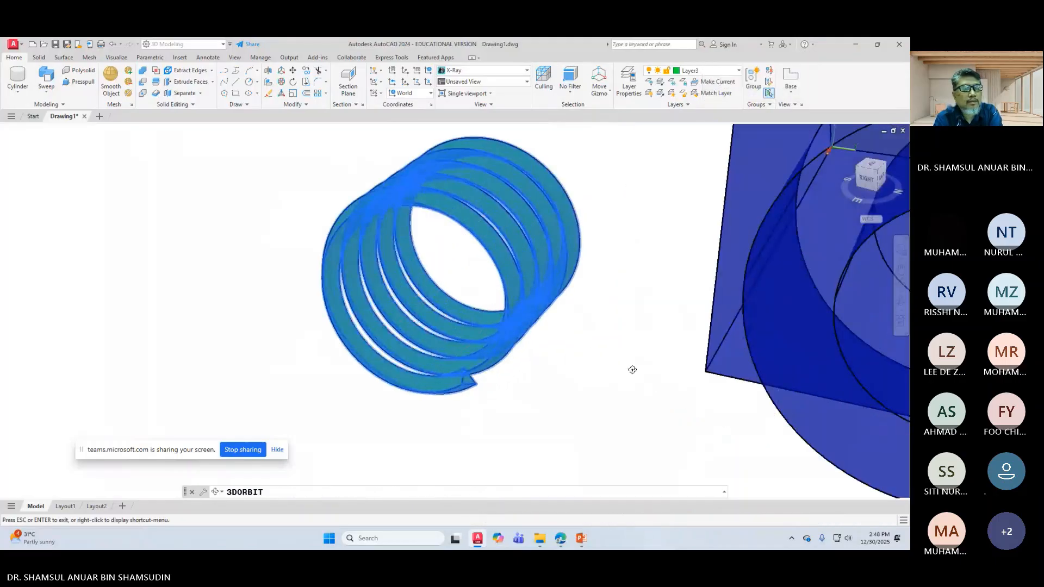
drag(632, 369, 582, 390)
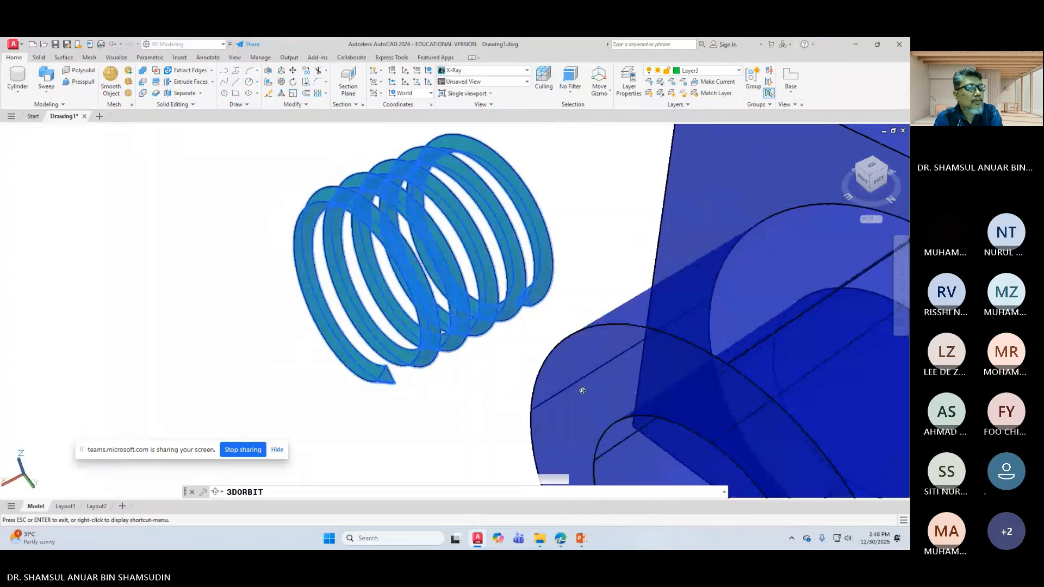
right_click(222, 290)
click(242, 293)
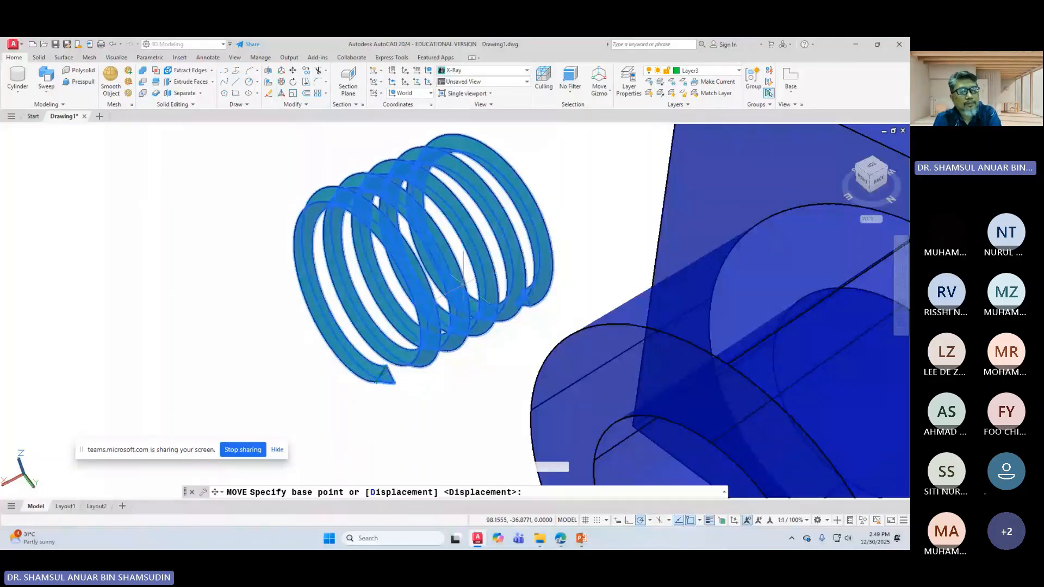
Step: Cancel the move and the stray selection window, leaving the coil in place
scroll(463, 282, down, 3)
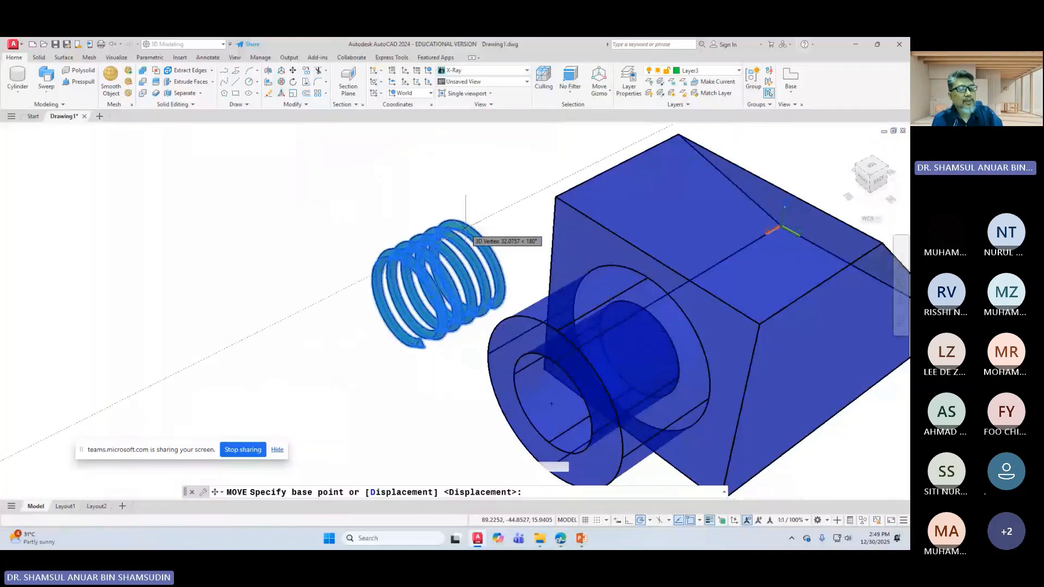
key(Escape)
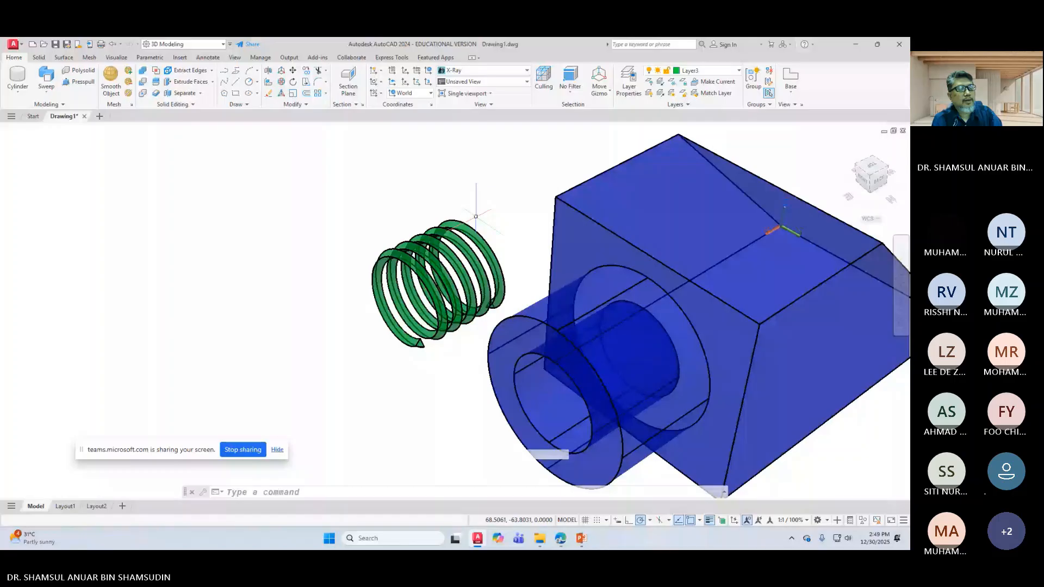
click(476, 216)
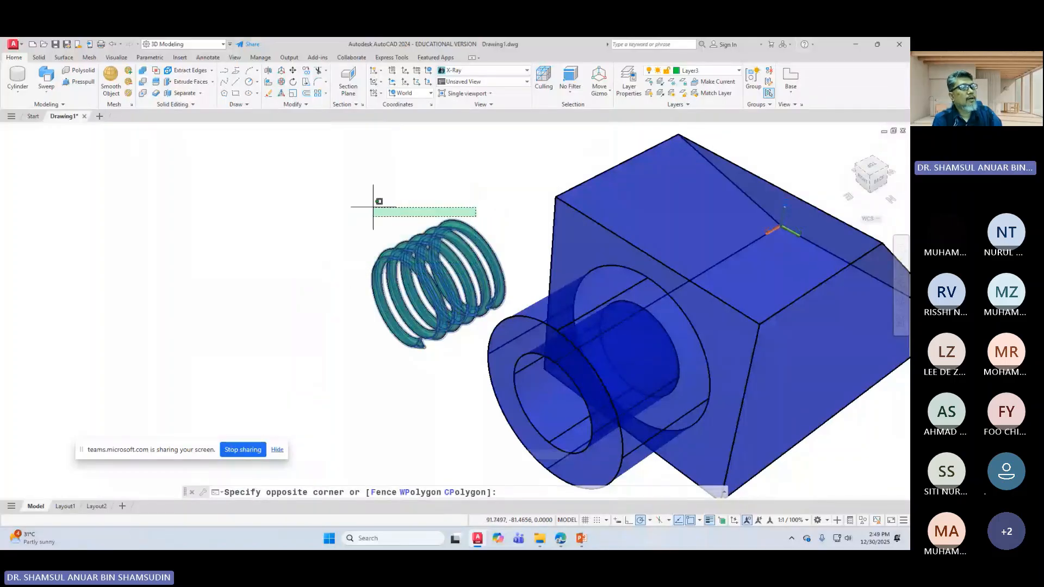
key(Escape)
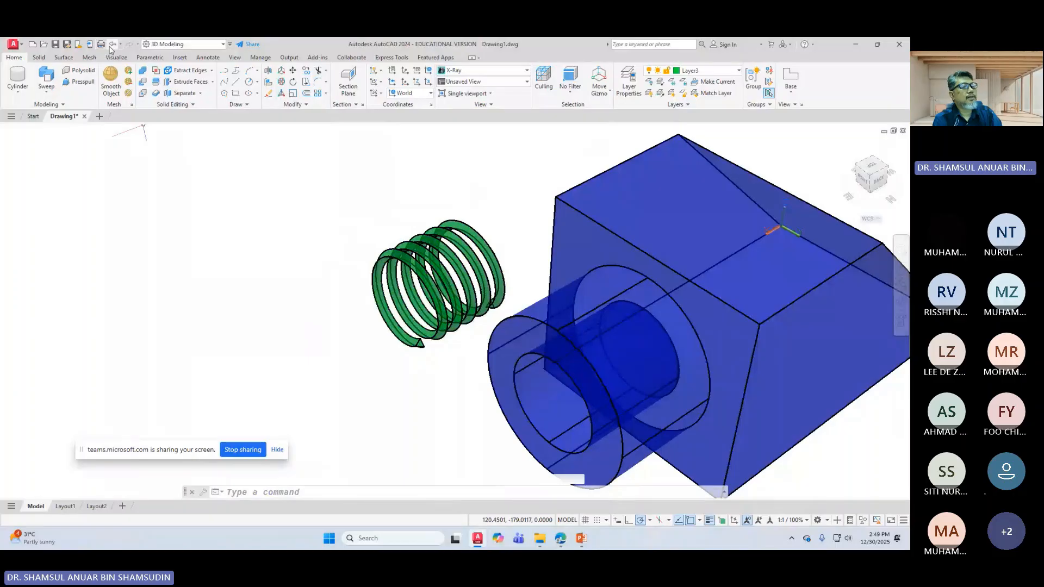
Step: Undo twice to restore the bare helix, then start and abandon a new helix in the bore
click(111, 46)
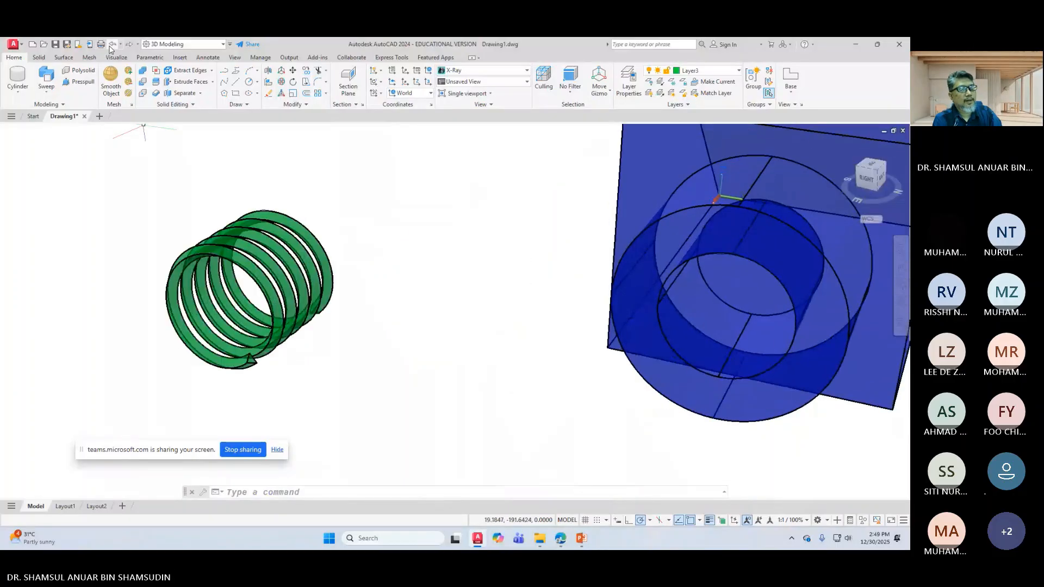
click(110, 47)
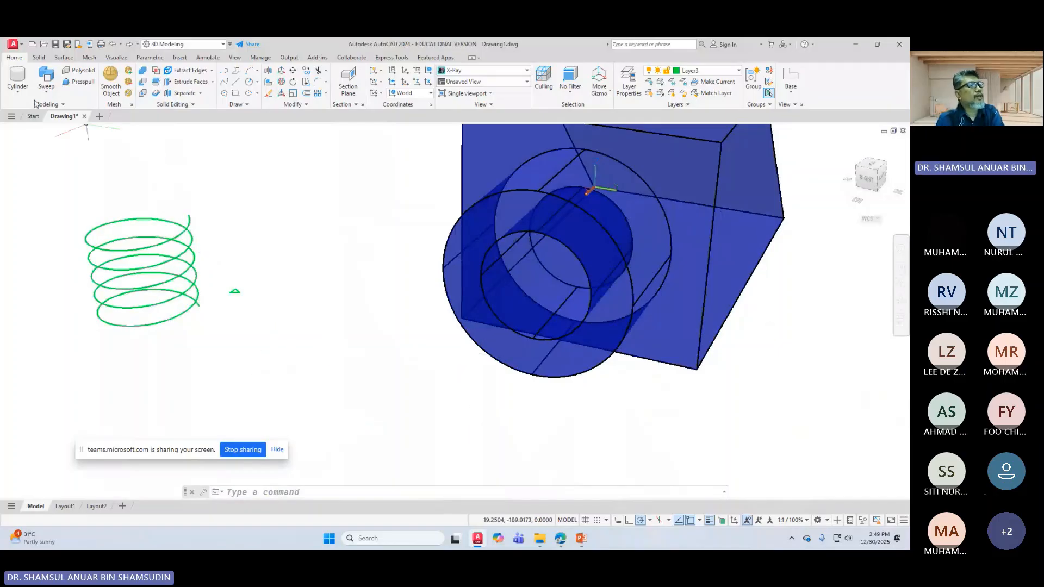
click(239, 104)
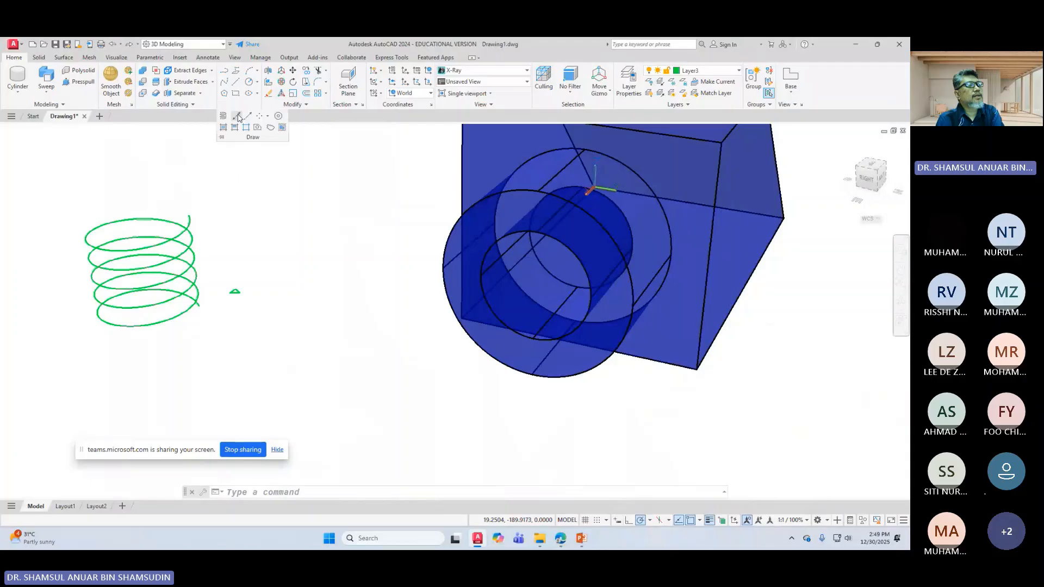
click(222, 116)
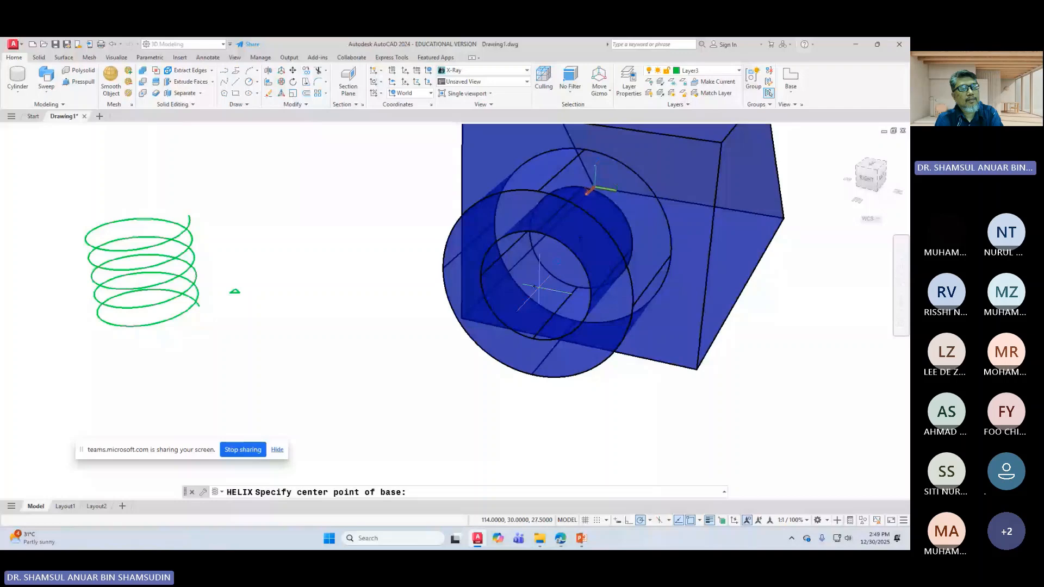
click(535, 287)
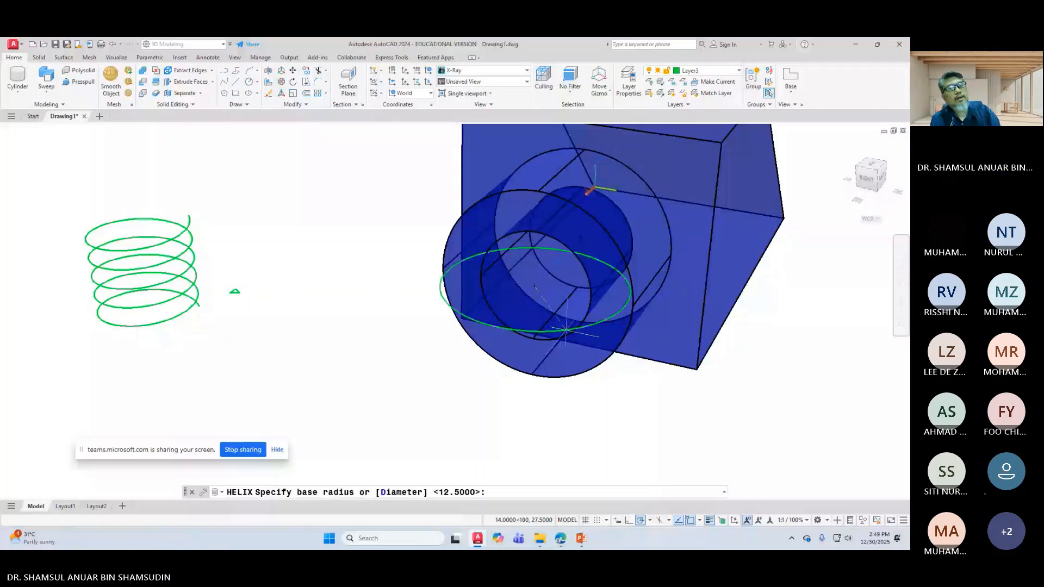
key(Escape)
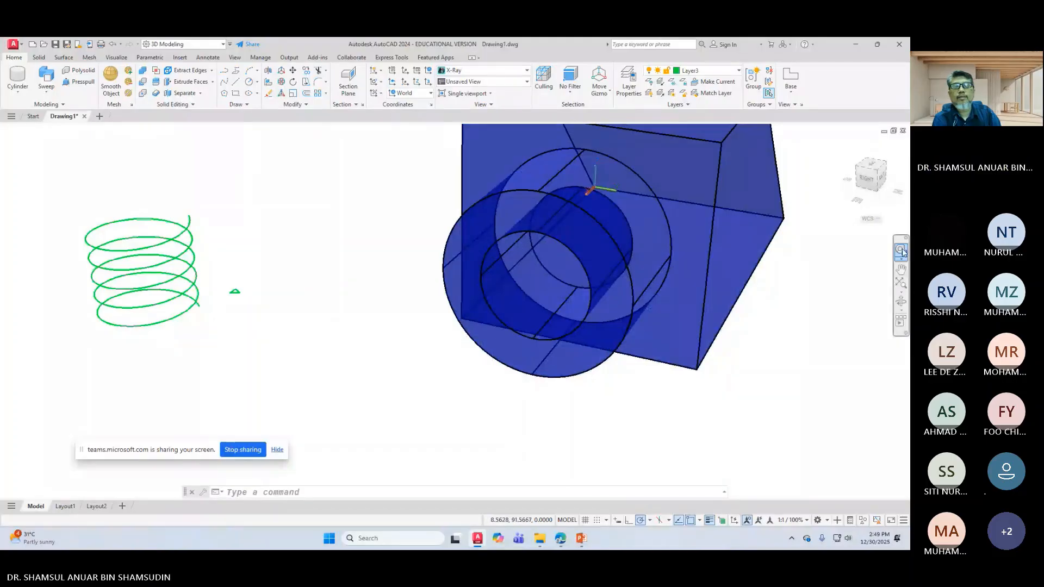
click(900, 301)
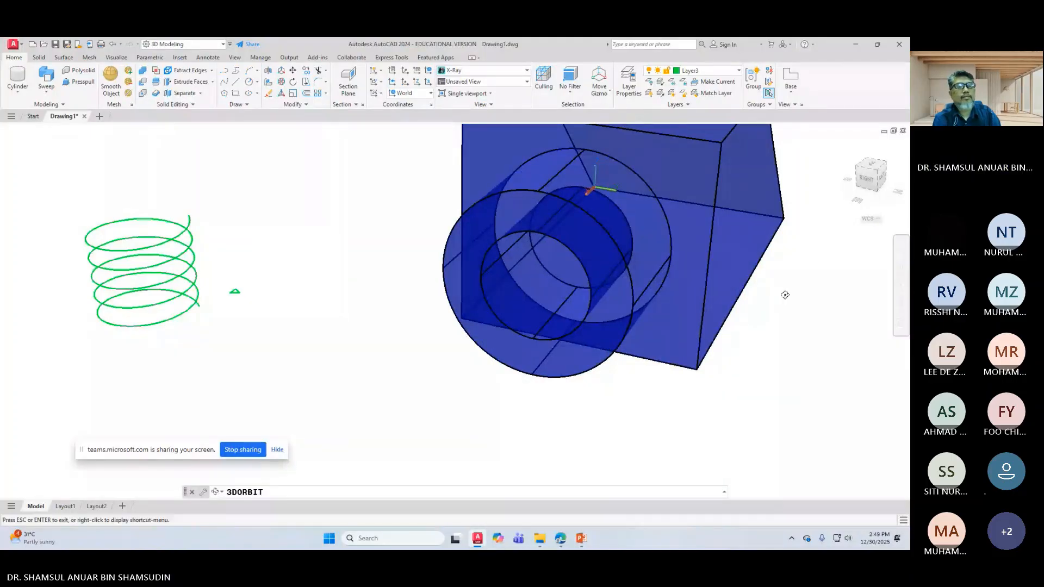
Step: Define a 3-point UCS: origin at the block's bottom corner, X along the bottom edge, XY on the front face
drag(784, 294, 514, 285)
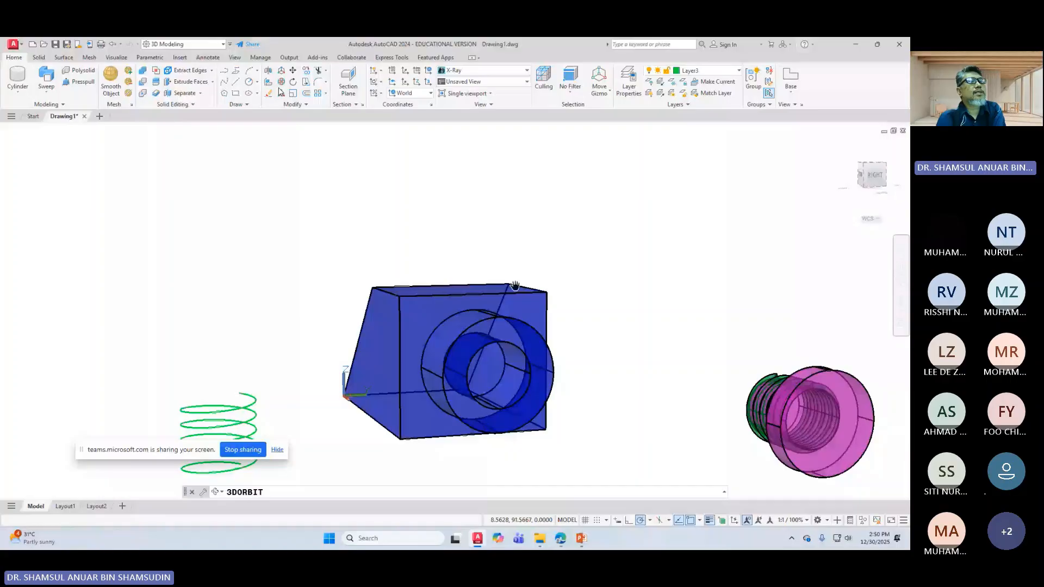
click(405, 73)
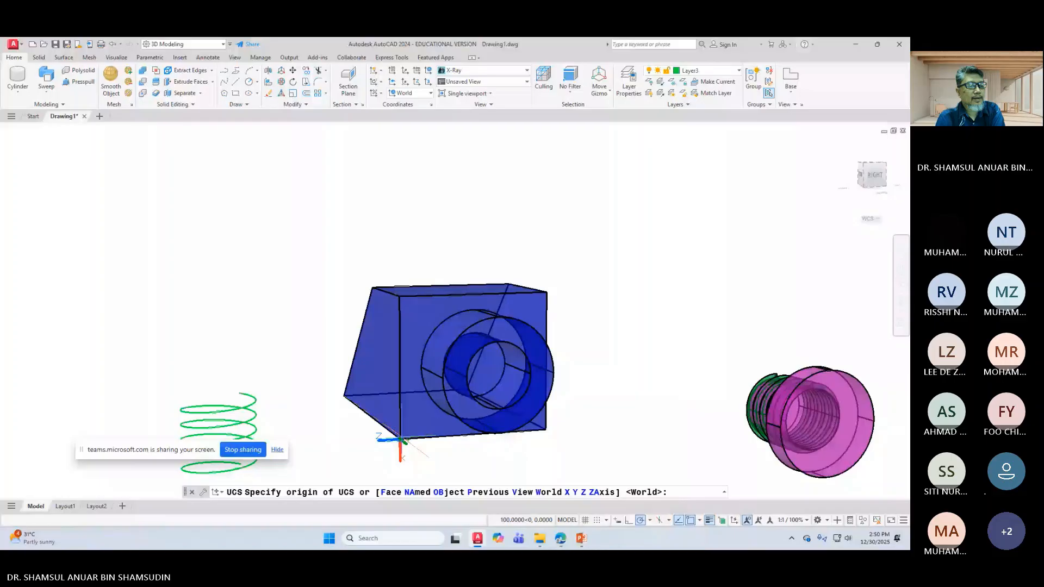
click(400, 437)
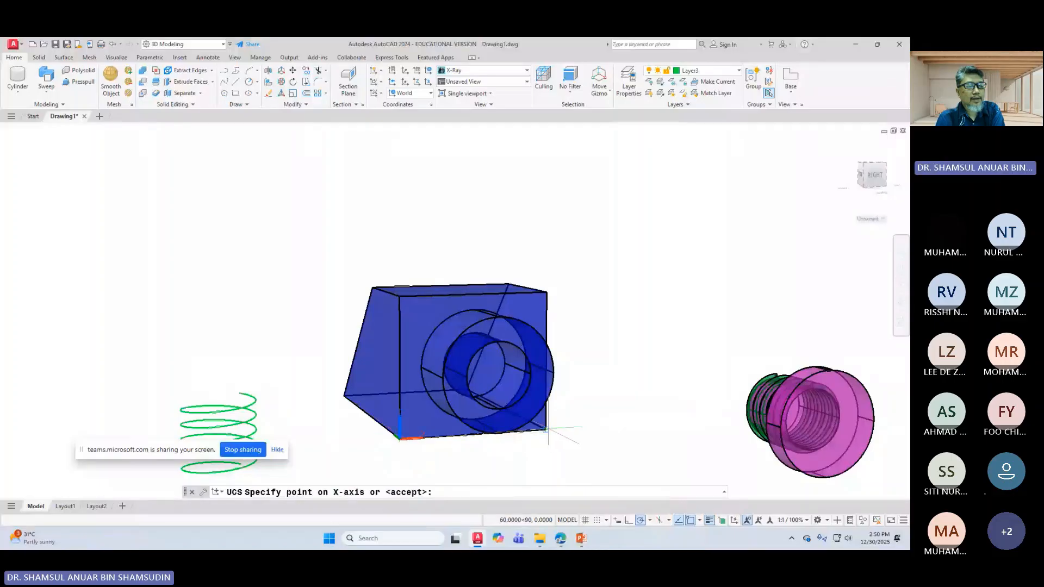
click(546, 429)
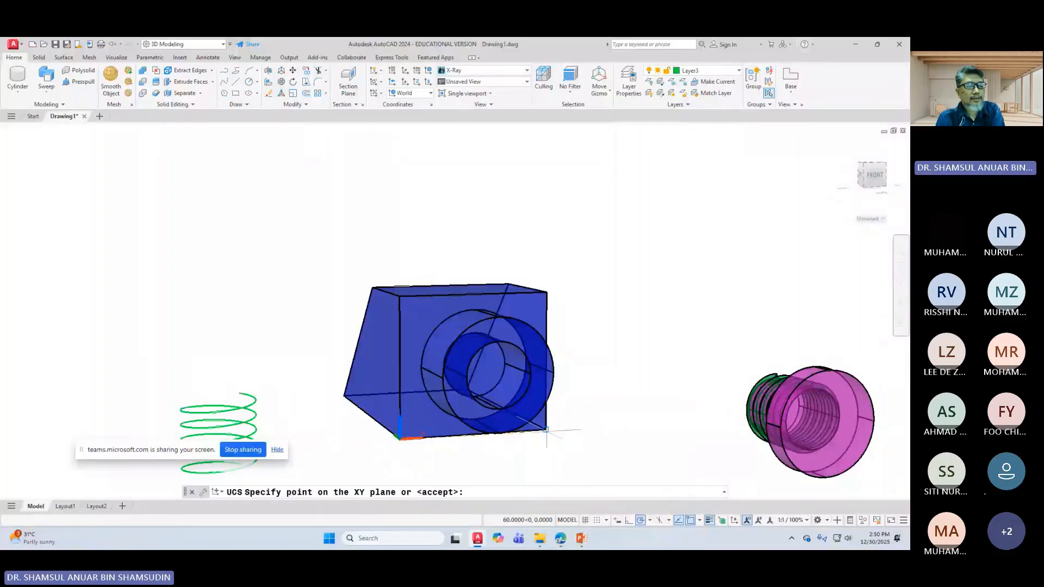
click(399, 296)
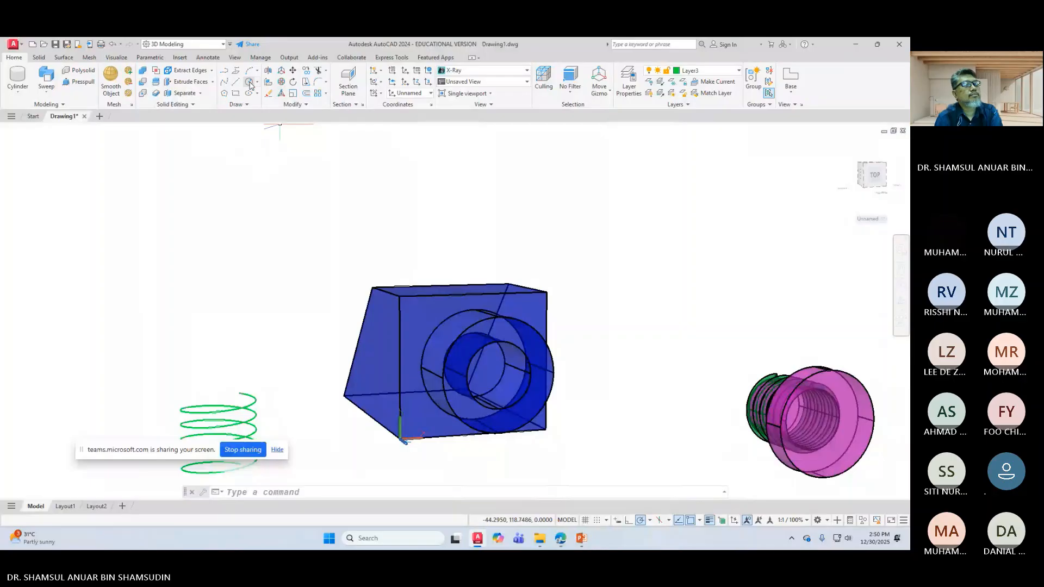
click(291, 104)
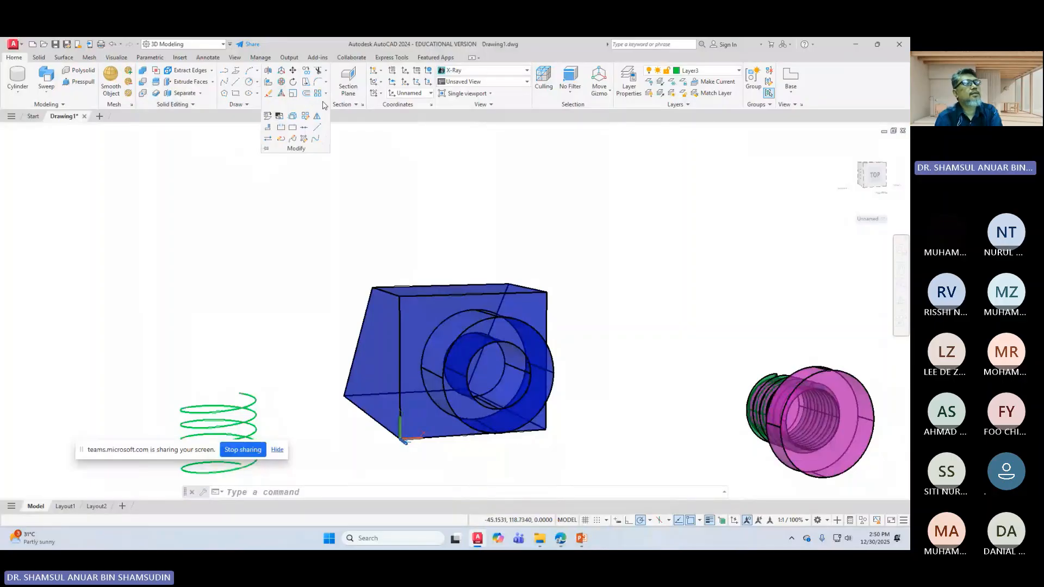
click(236, 104)
Step: Draw a helix at the bore centre with base and top radius 12.5, 5 turns and height 25
click(222, 116)
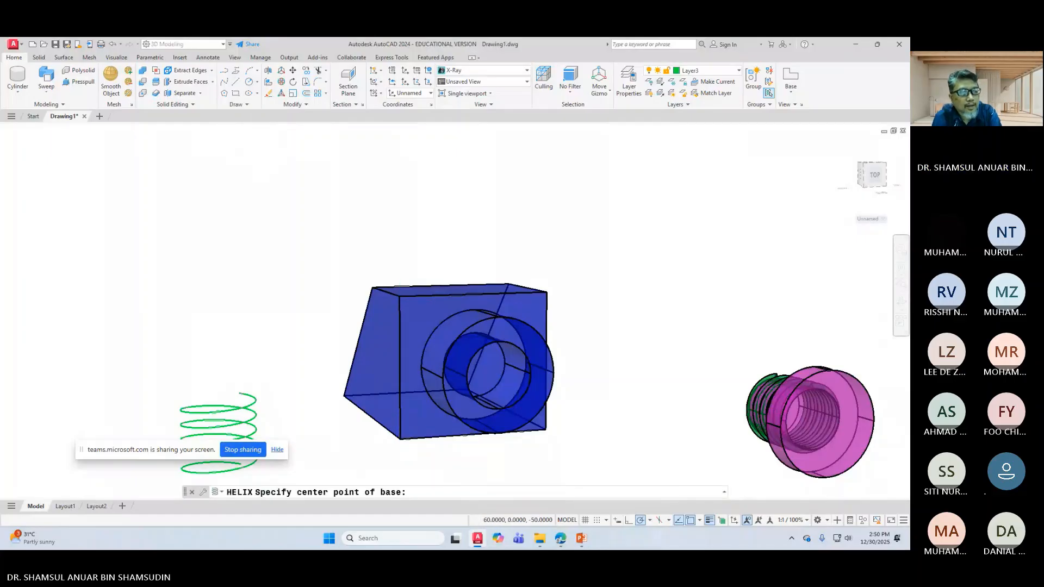
scroll(452, 326, up, 2)
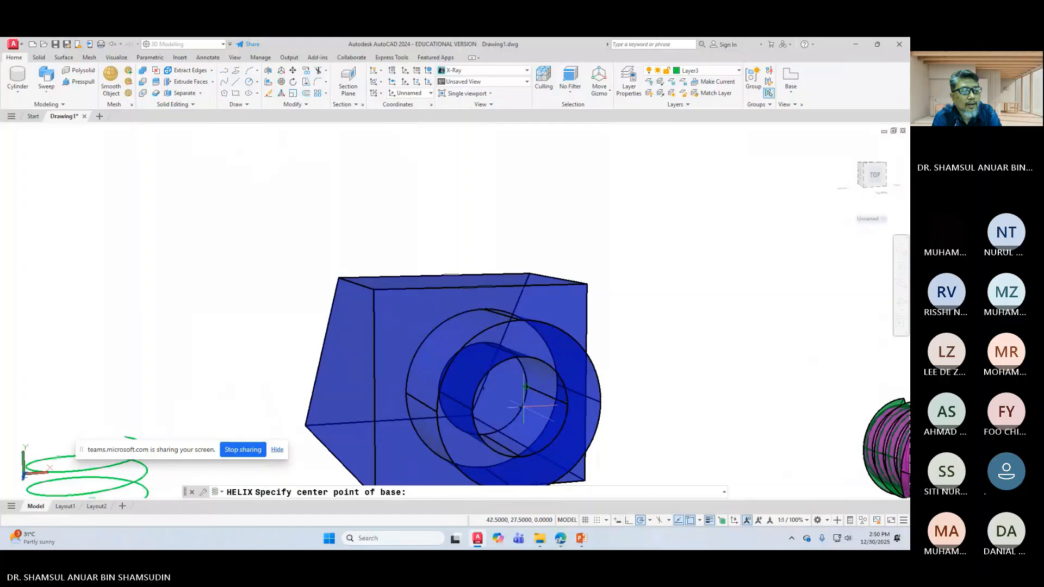
click(522, 405)
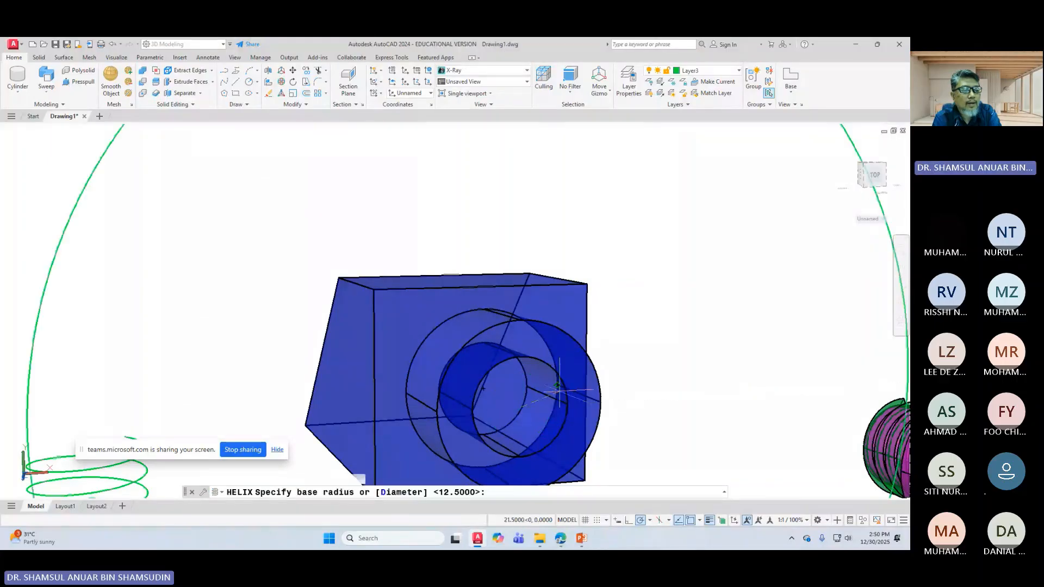
click(566, 403)
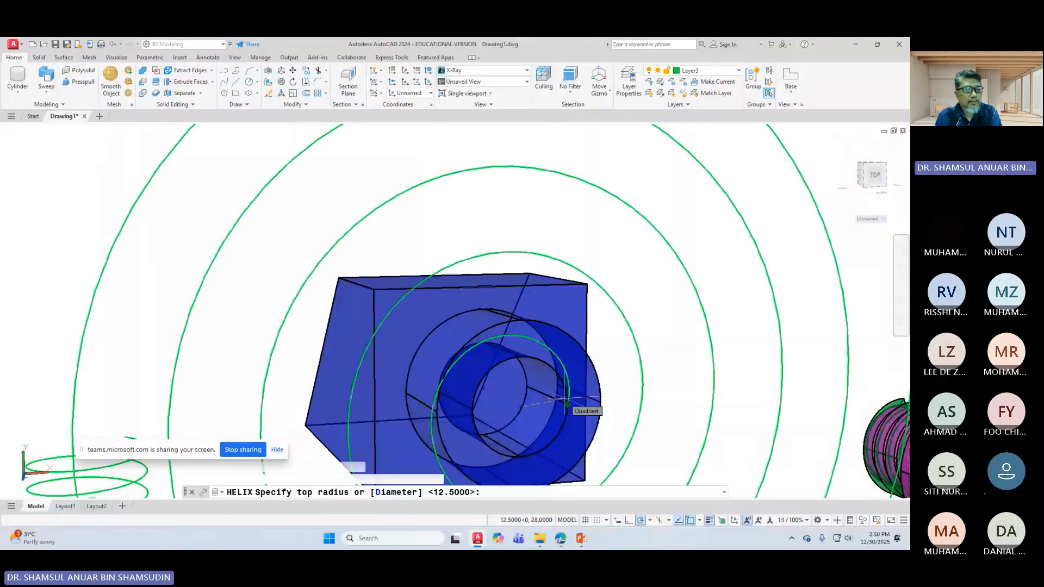
click(567, 403)
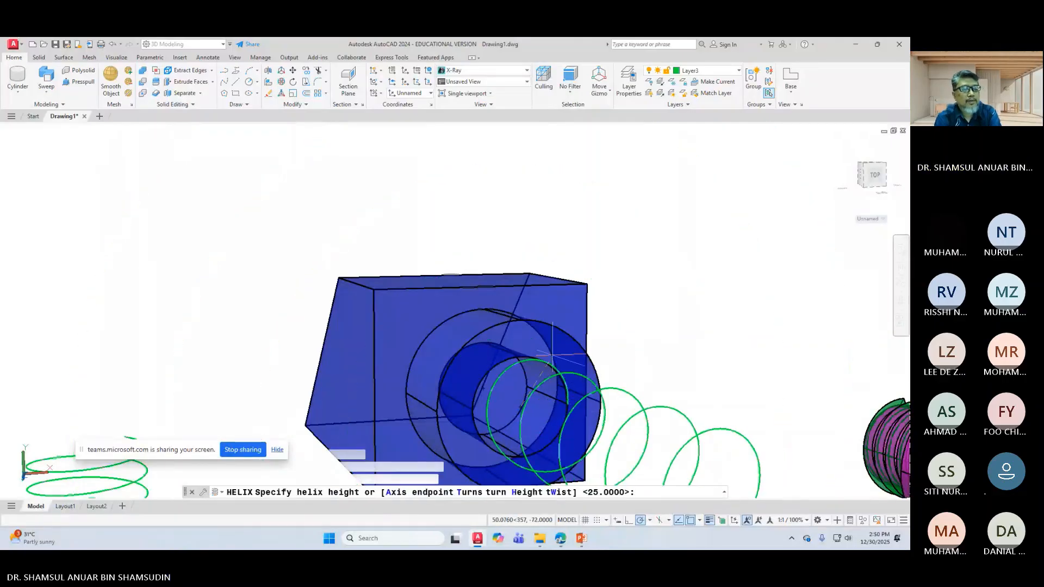
right_click(548, 337)
click(602, 388)
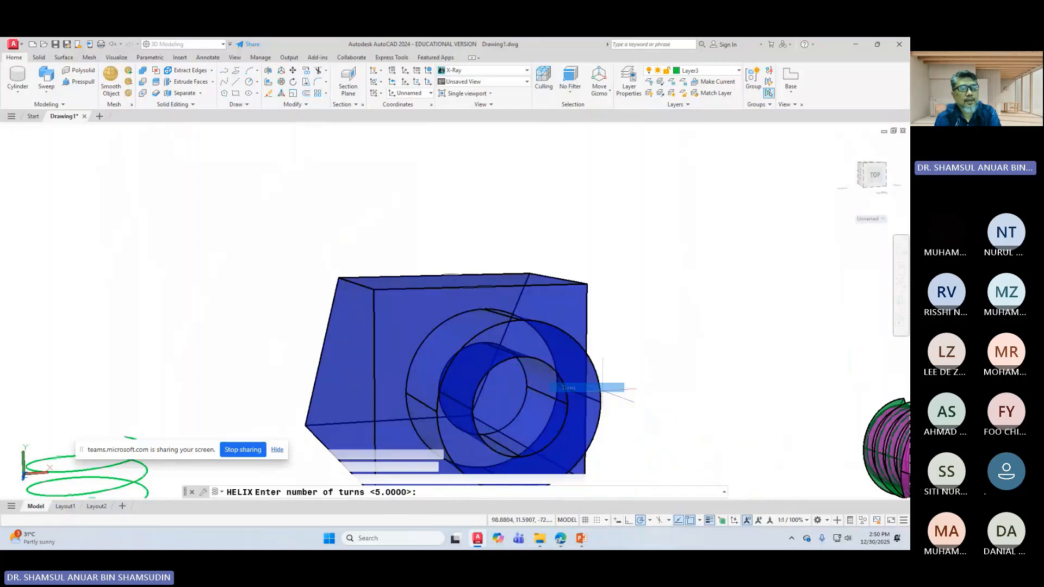
text(5)
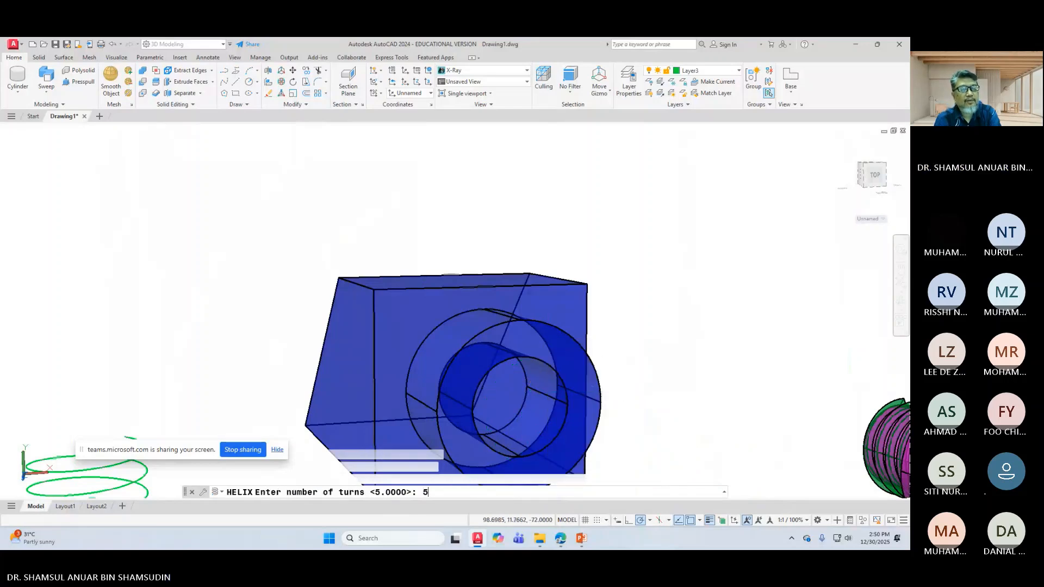
key(Return)
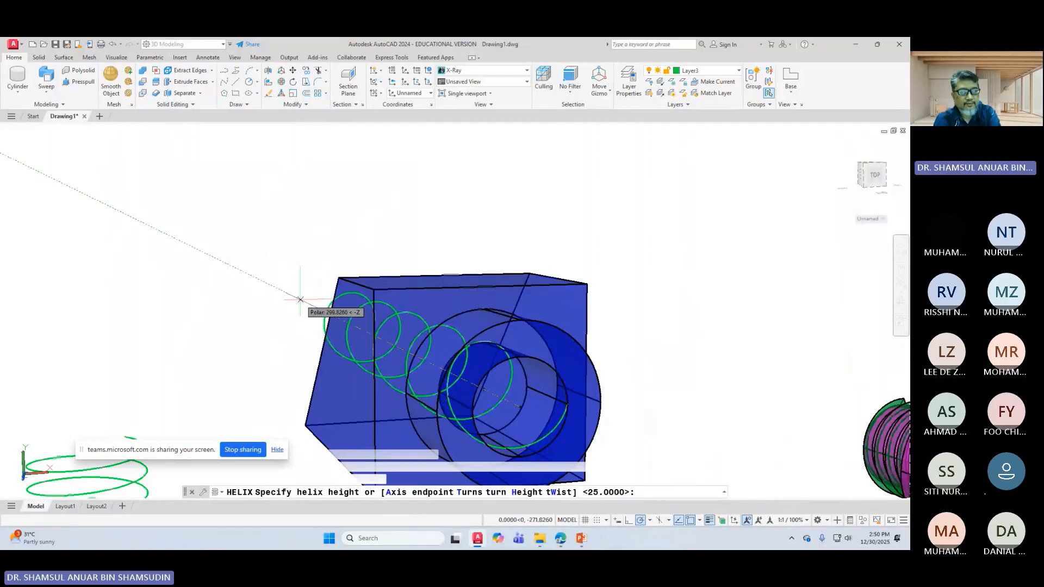
key(Return)
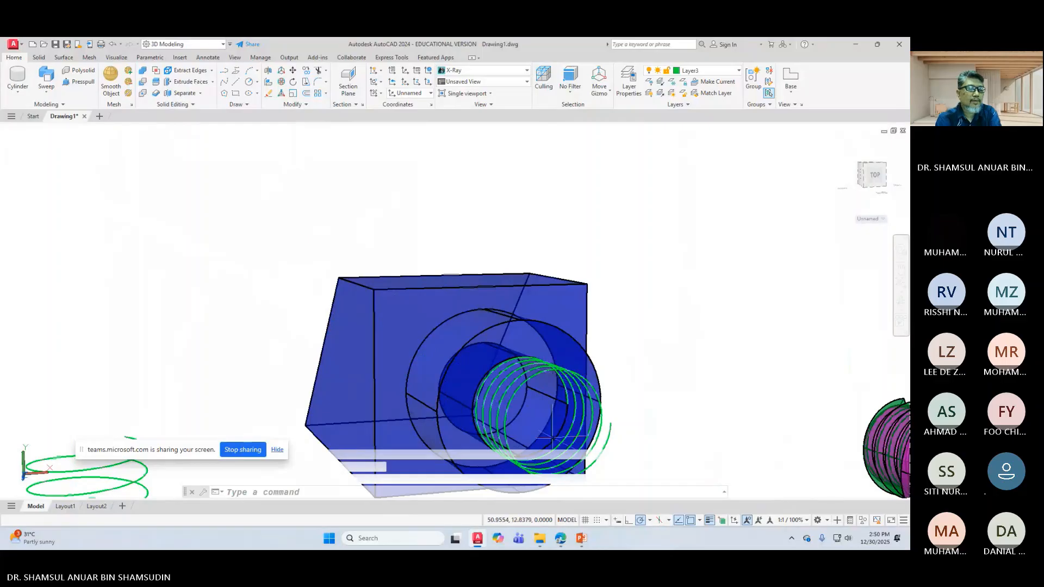
scroll(552, 438, up, 2)
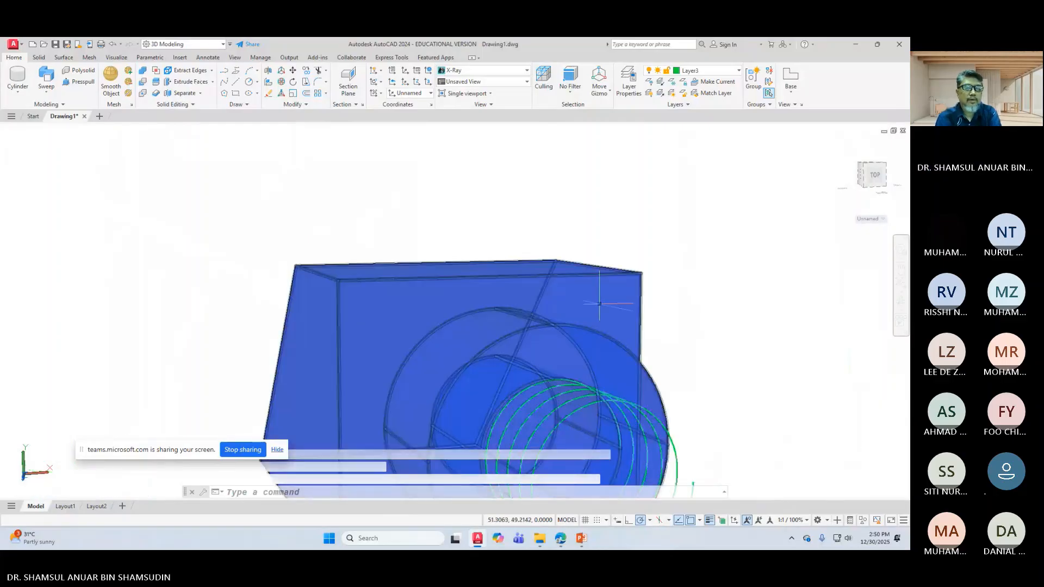
scroll(451, 312, down, 3)
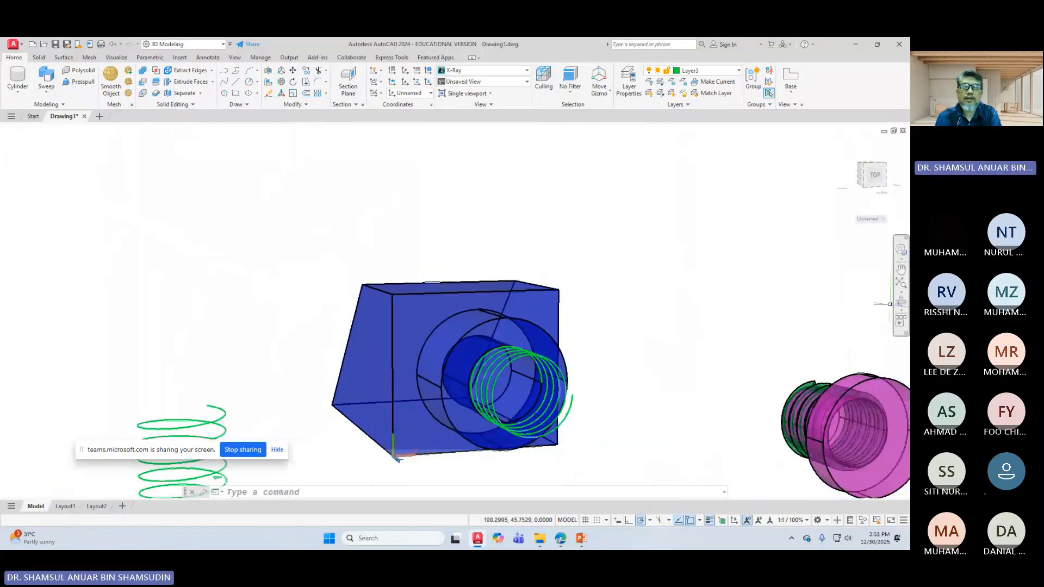
Step: Orbit so the block faces front, then select the new helix and orbit around it alone
click(898, 301)
drag(667, 366, 616, 431)
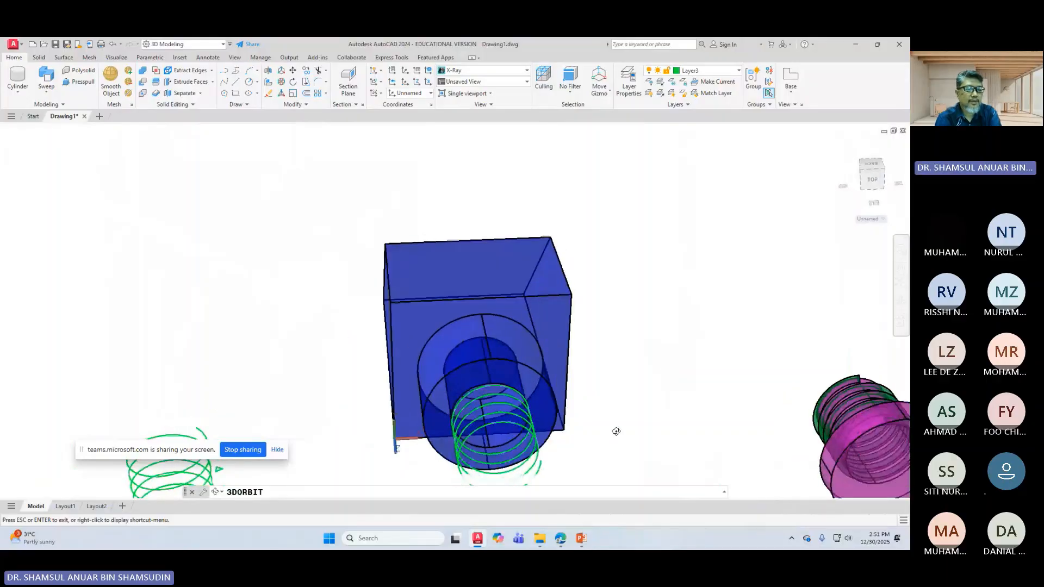
scroll(613, 429, down, 2)
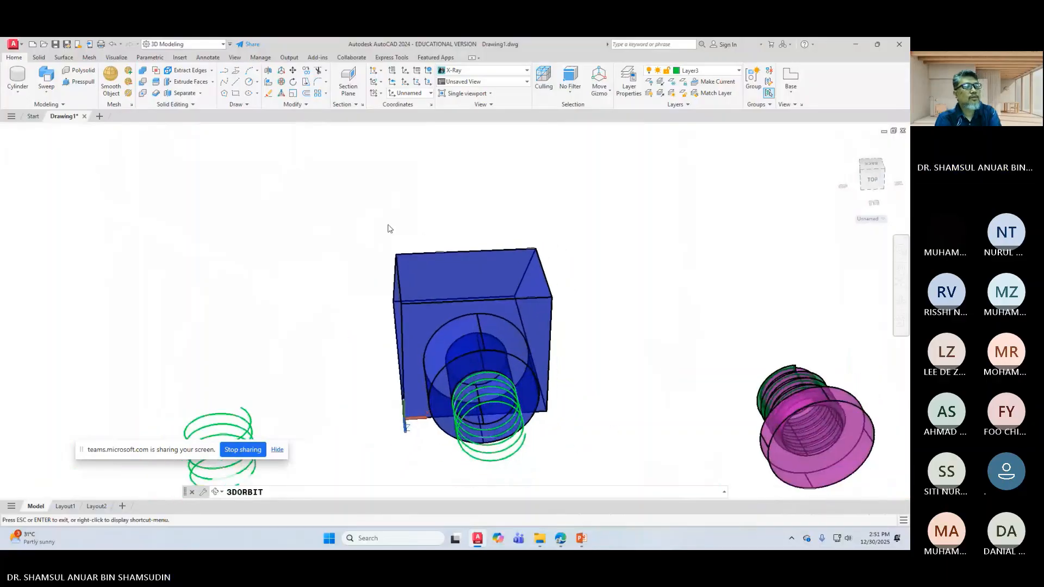
key(Escape)
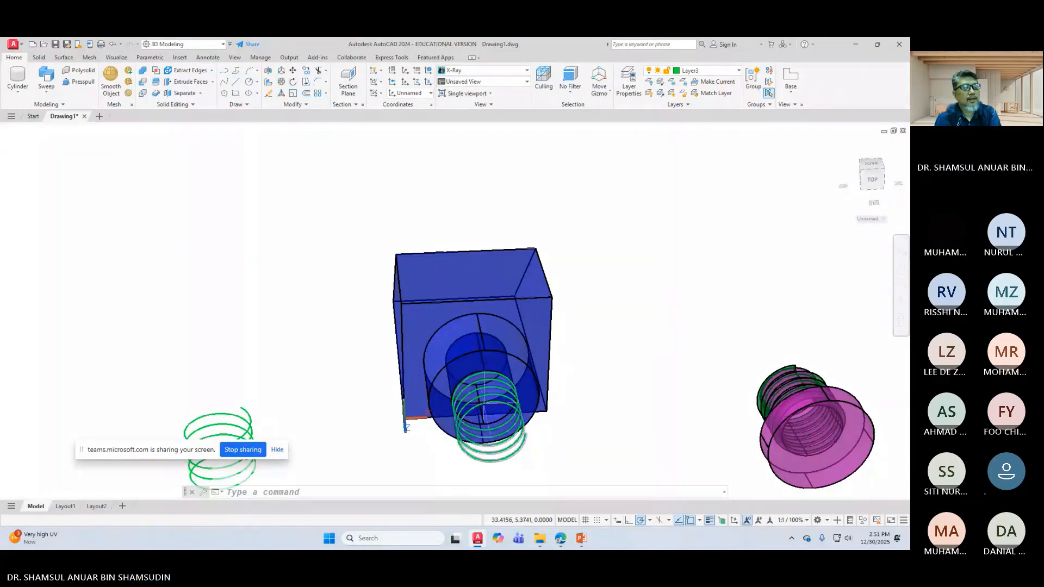
click(484, 402)
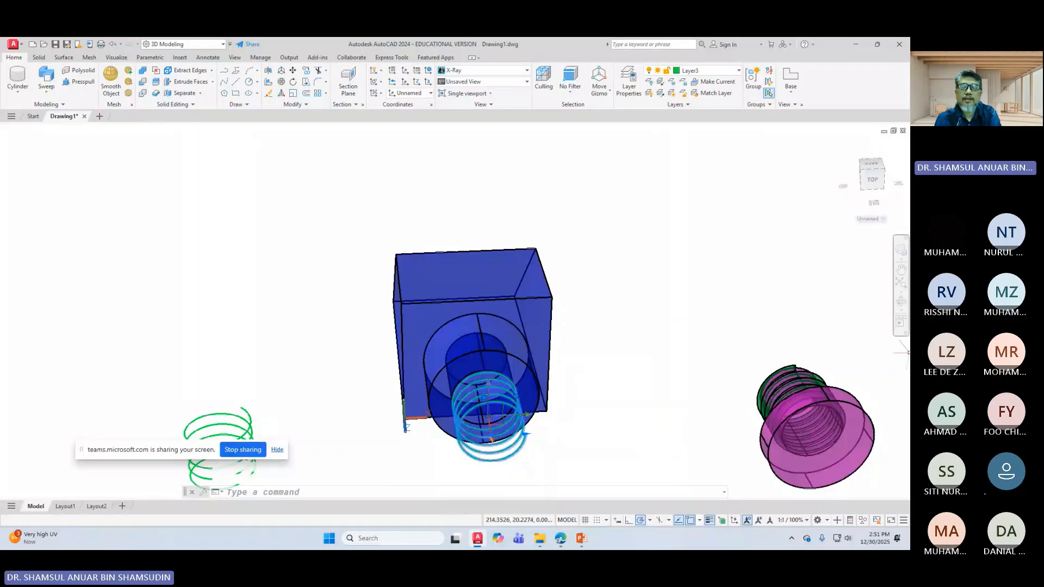
click(901, 300)
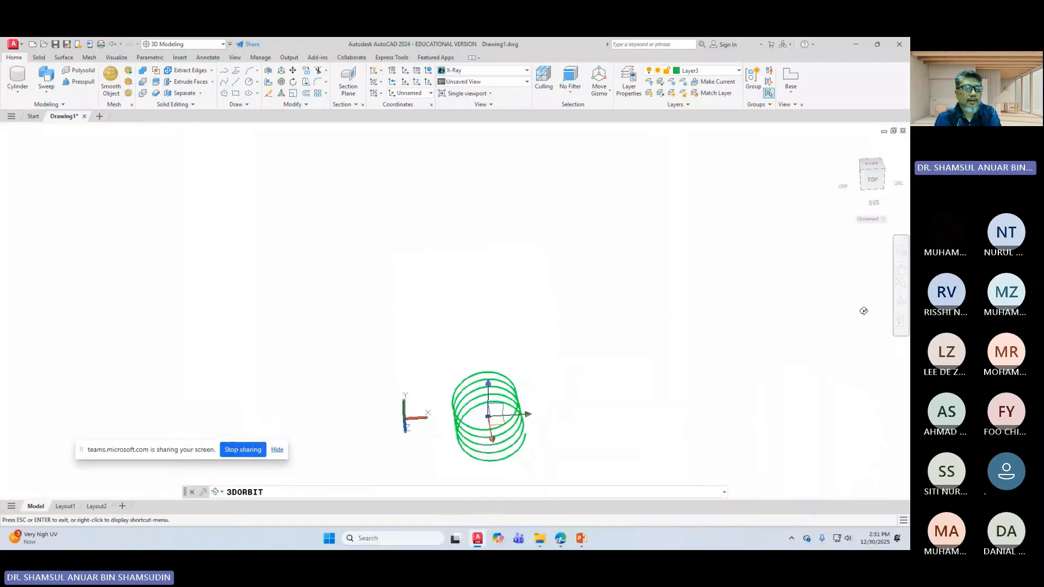
Step: Exit the orbit and move the helix 2 units along its axis with the move gizmo
right_click(619, 426)
click(641, 237)
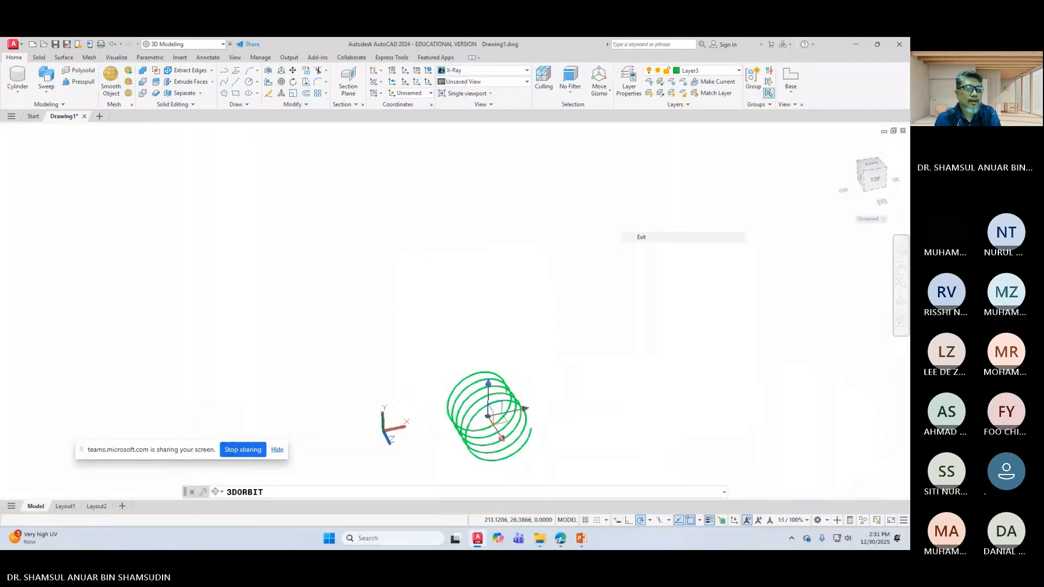
click(495, 408)
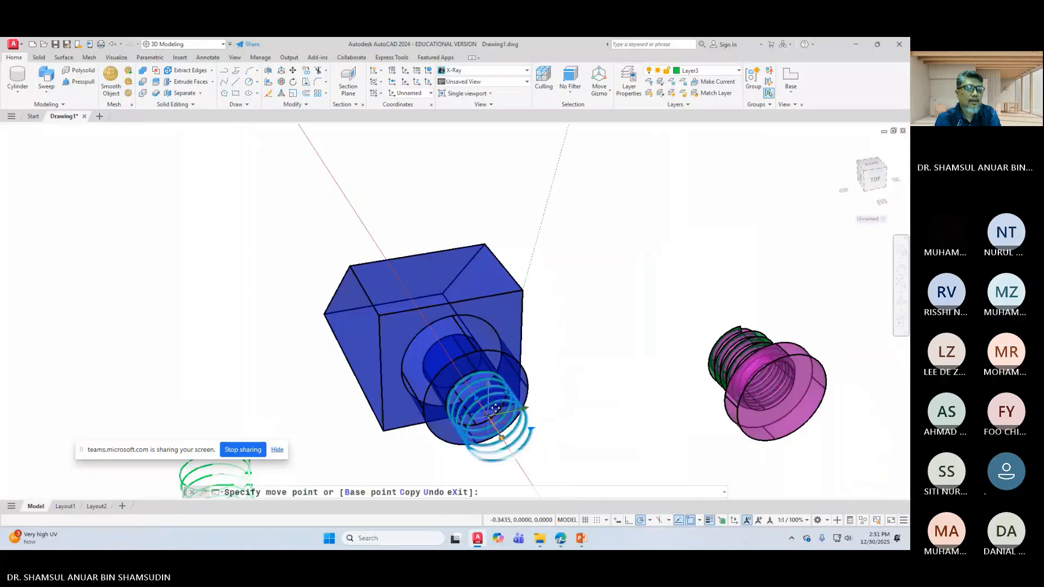
text(2)
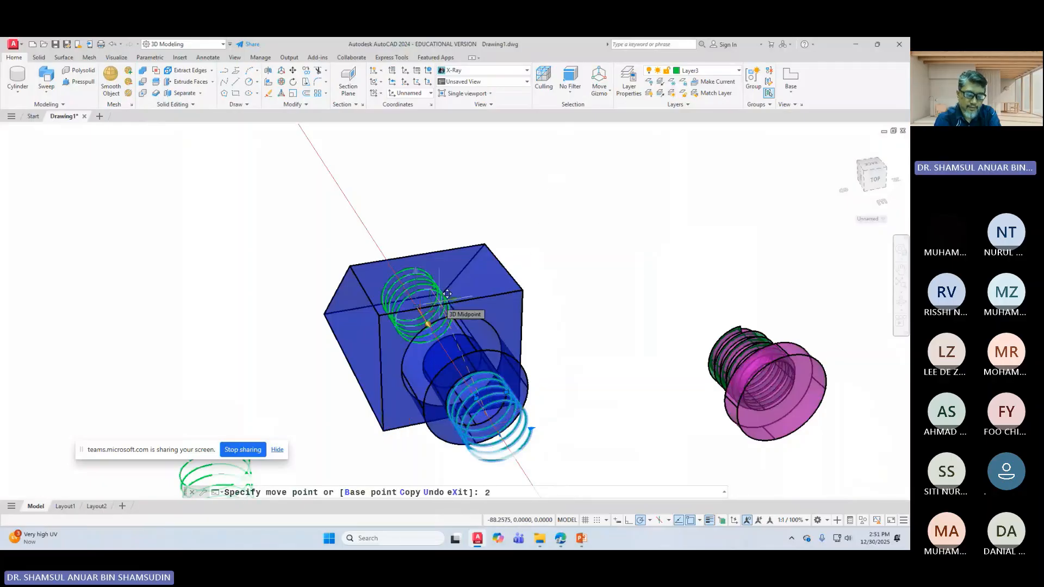
key(Return)
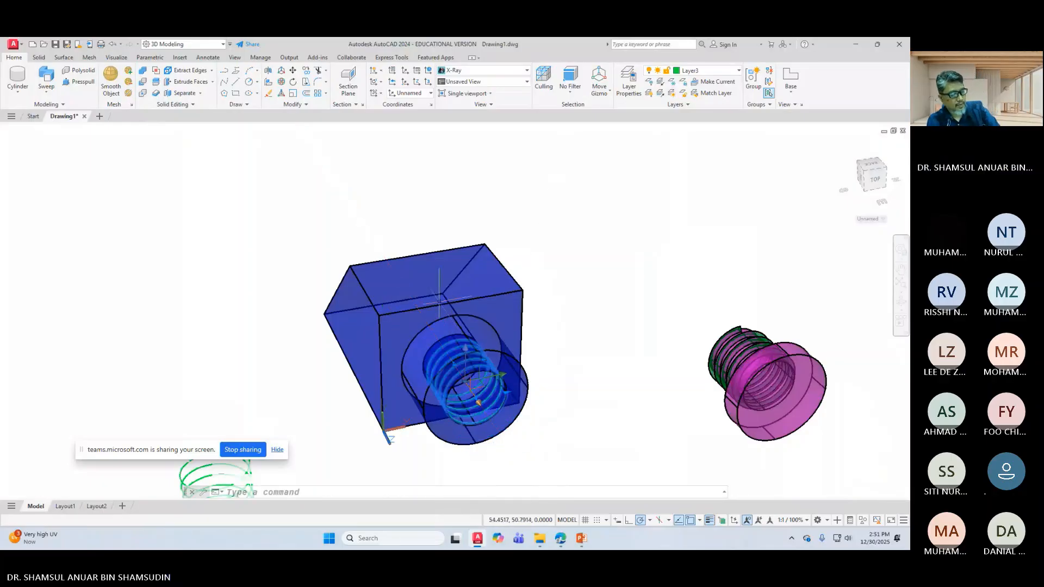
key(Escape)
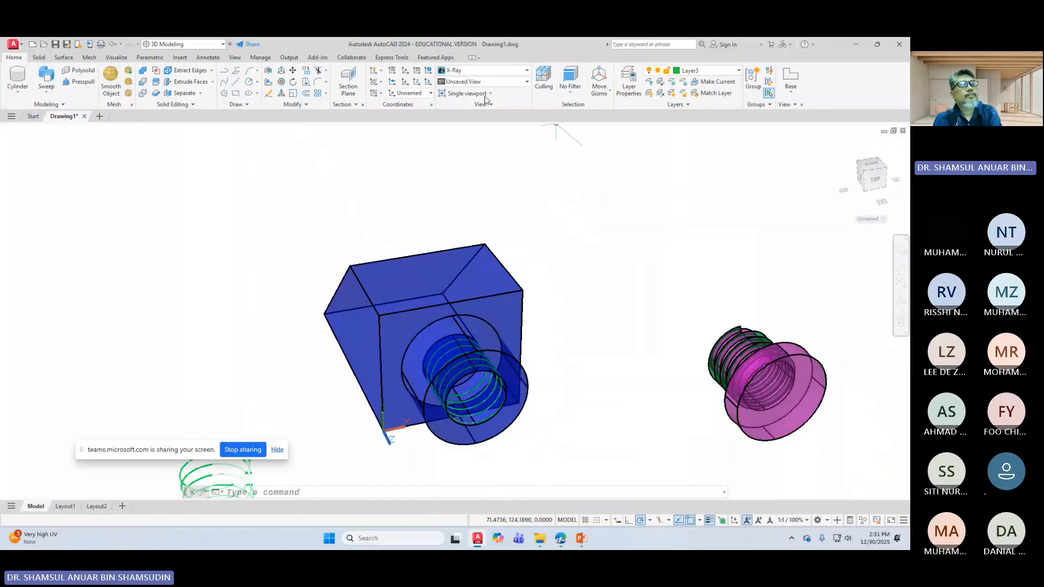
Step: Switch the visual style to Wireframe
click(491, 72)
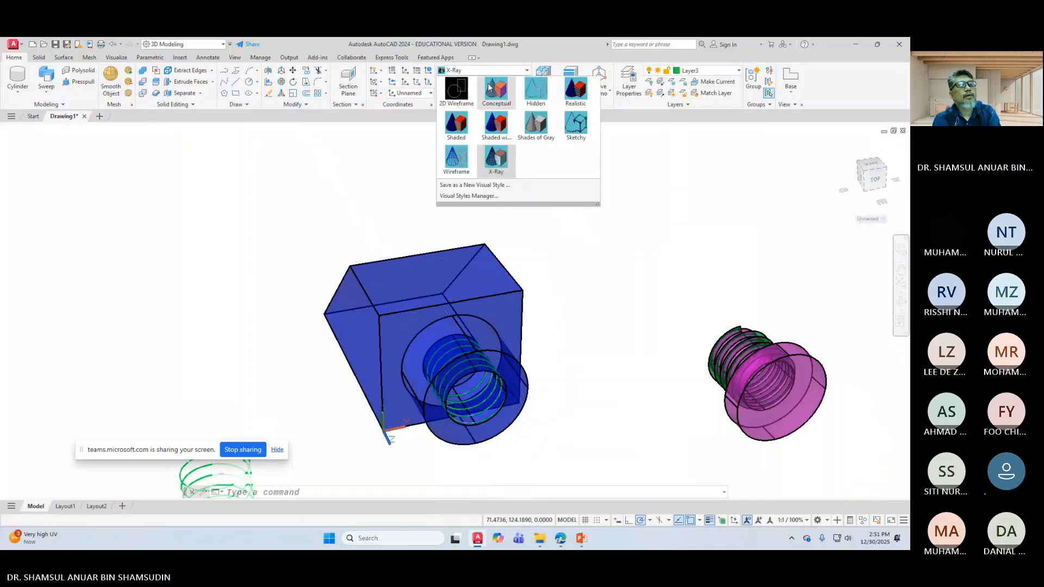
click(459, 165)
scroll(585, 420, down, 3)
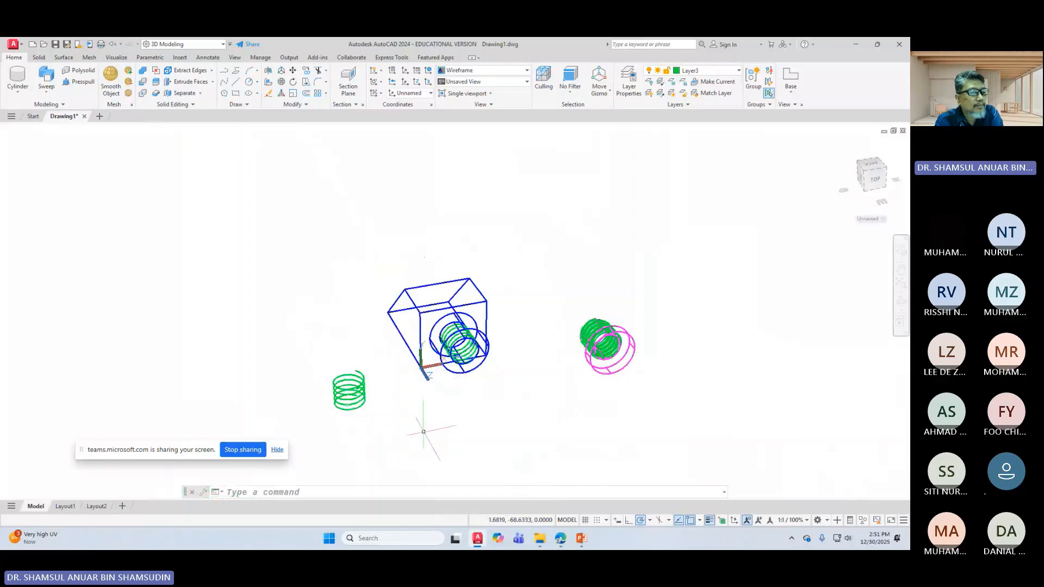
scroll(424, 432, up, 2)
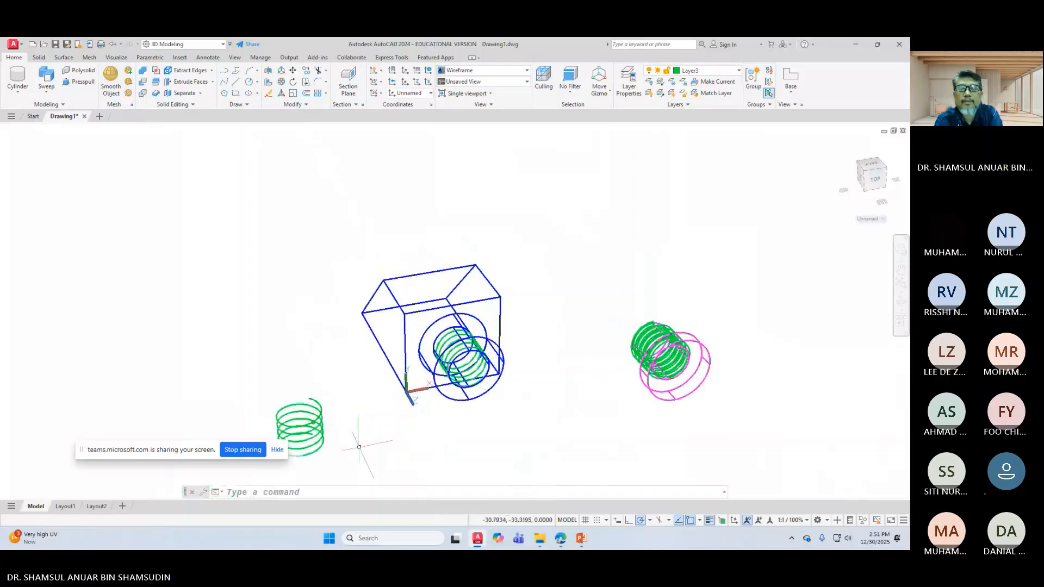
Step: Delete the spare helix at the lower left
middle_drag(358, 447, 388, 390)
click(341, 375)
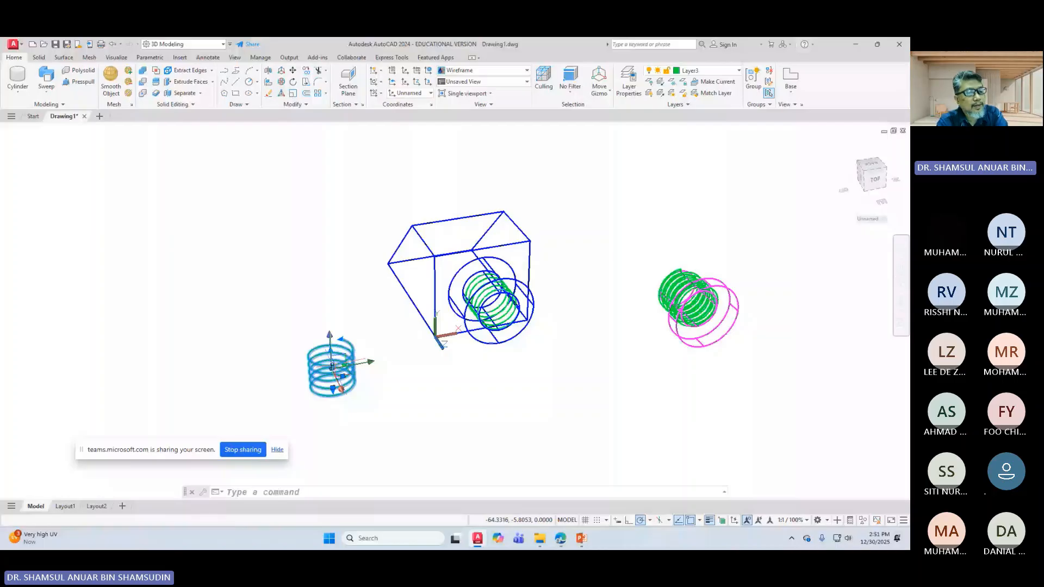
key(Delete)
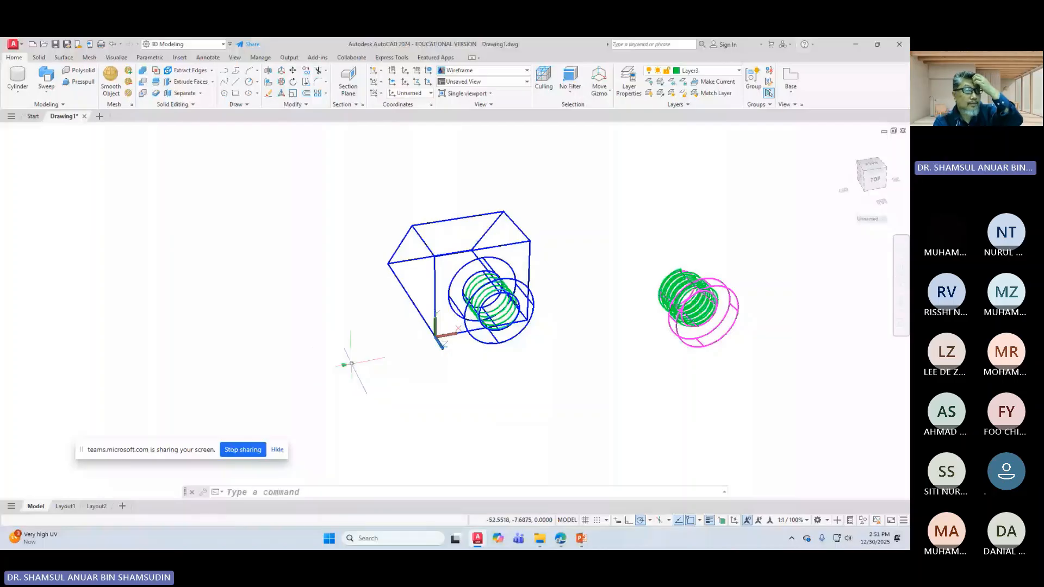
scroll(345, 361, up, 3)
Step: Move the small green triangle profile to sit just beside the bore
click(247, 413)
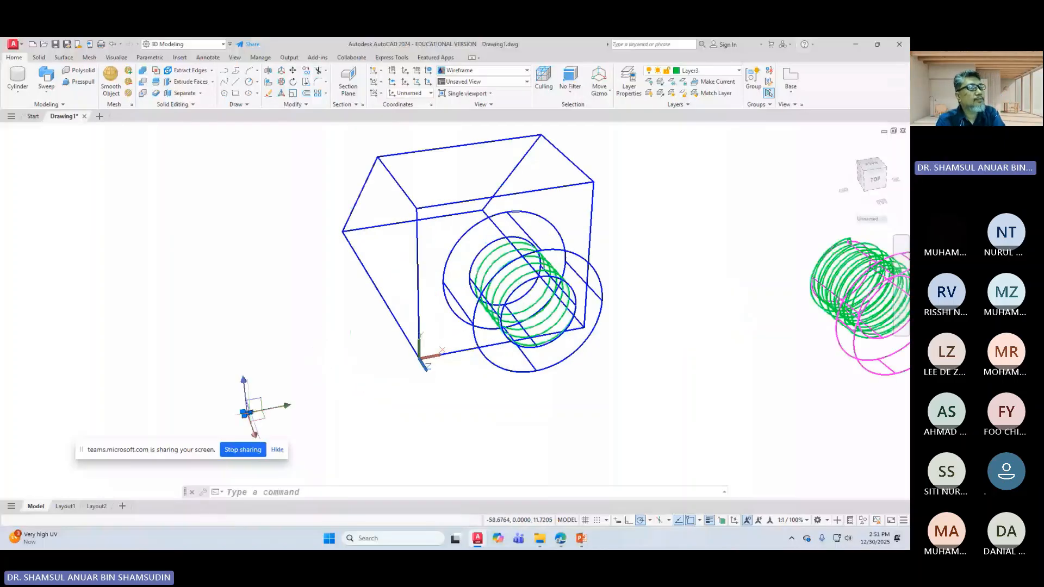
click(295, 73)
click(247, 413)
click(599, 361)
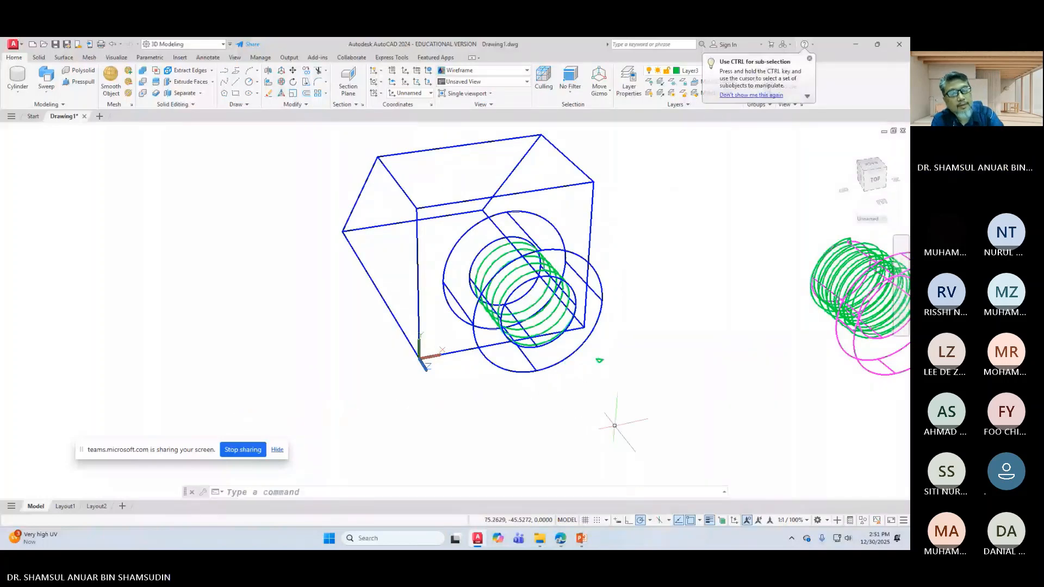
scroll(554, 350, down, 2)
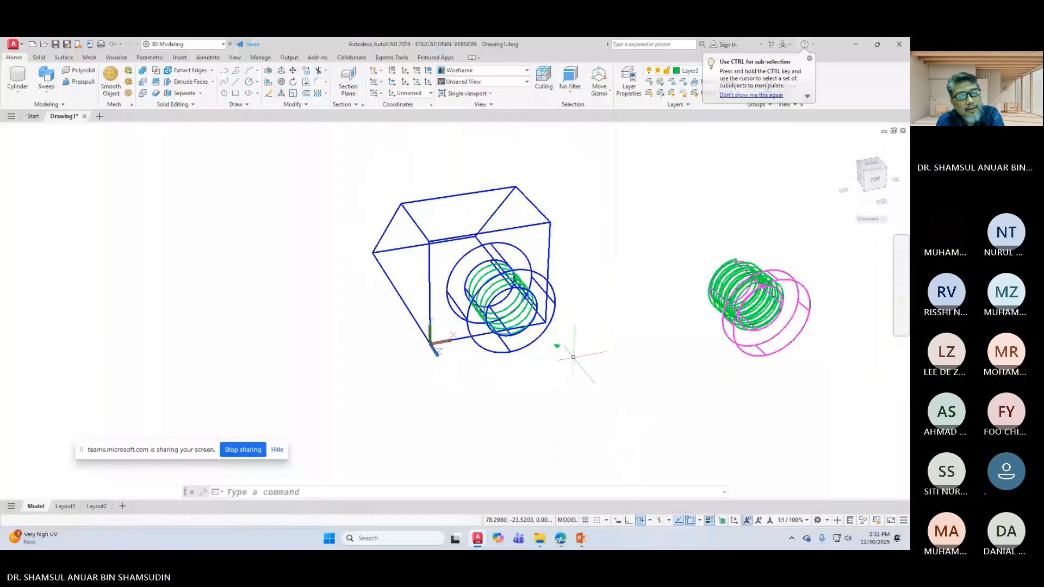
scroll(572, 357, up, 2)
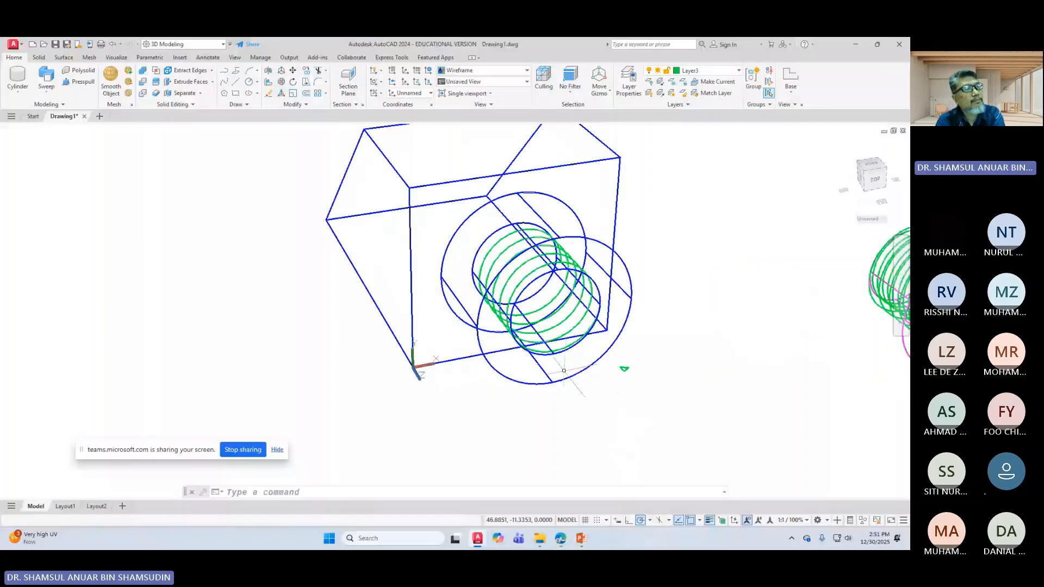
Step: Sweep the green triangle, using its corner as base point, along the bore helix
click(46, 76)
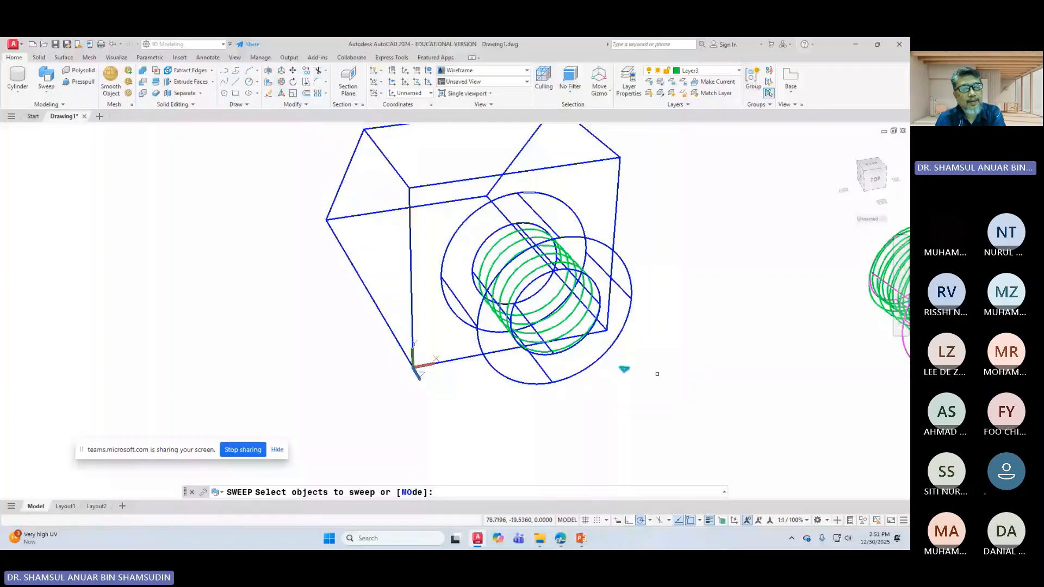
right_click(657, 374)
click(687, 381)
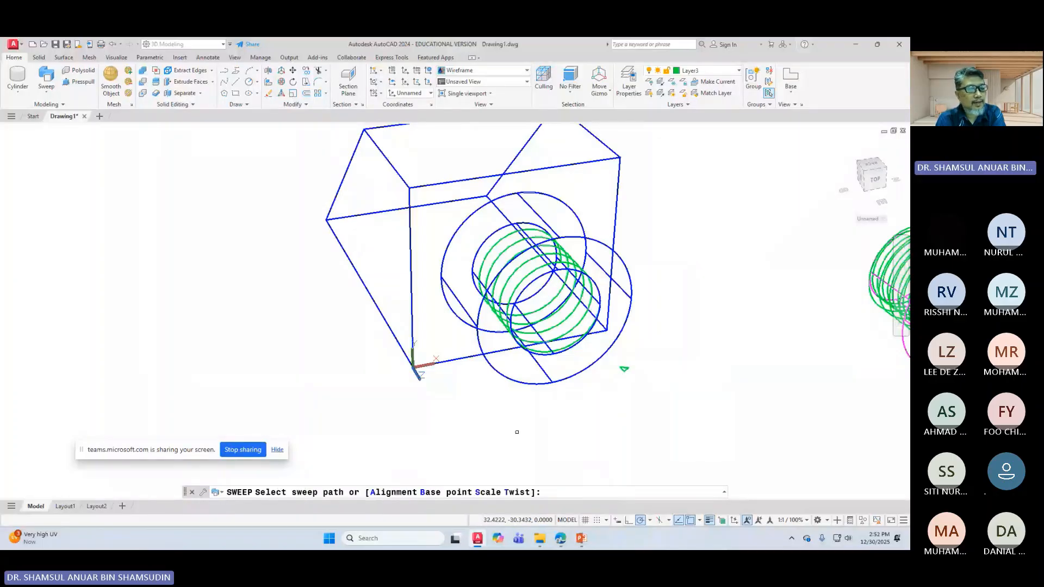
click(439, 494)
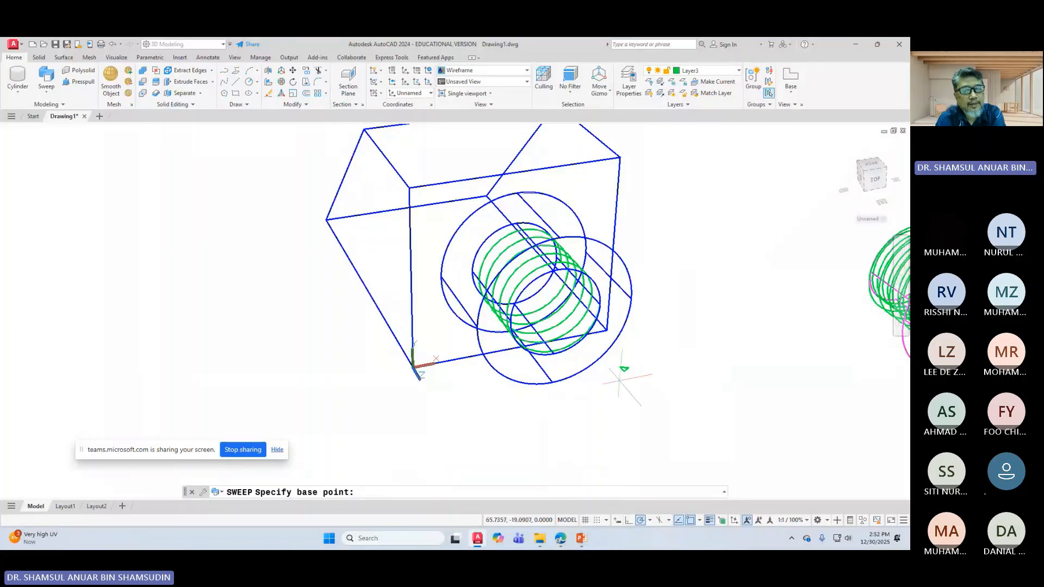
scroll(679, 386, up, 2)
scroll(674, 387, up, 1)
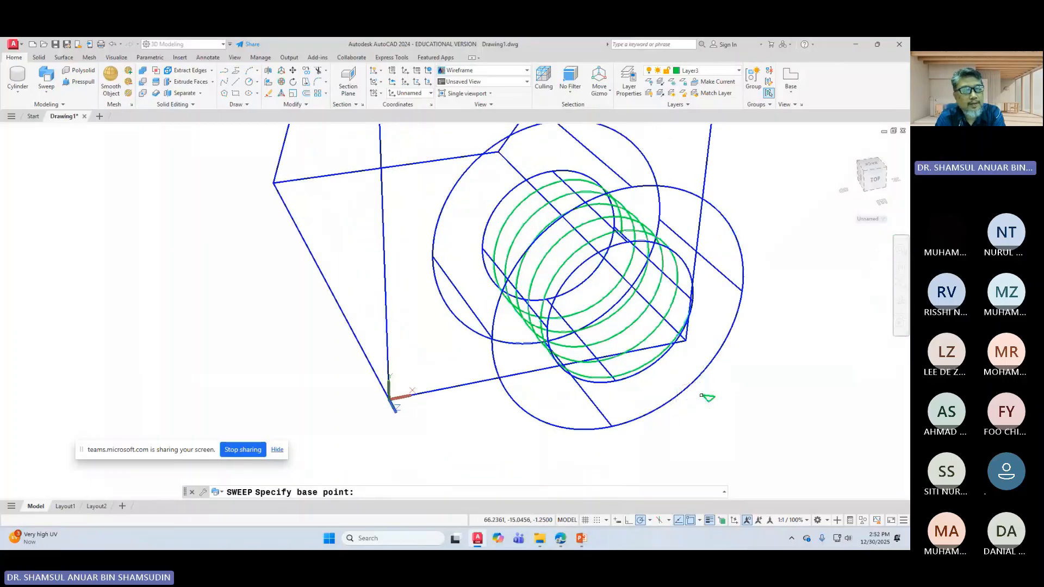
click(701, 396)
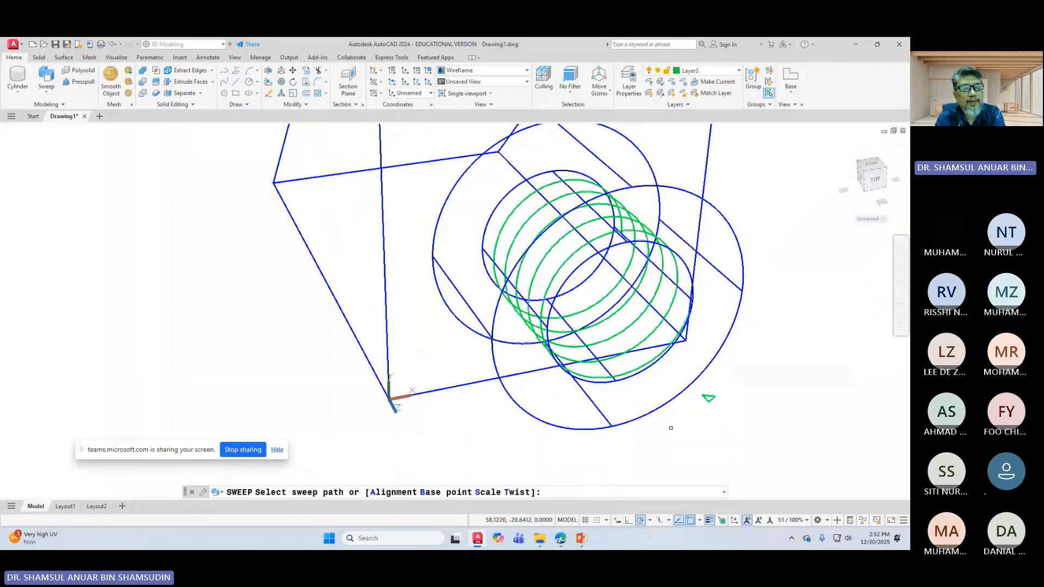
click(679, 333)
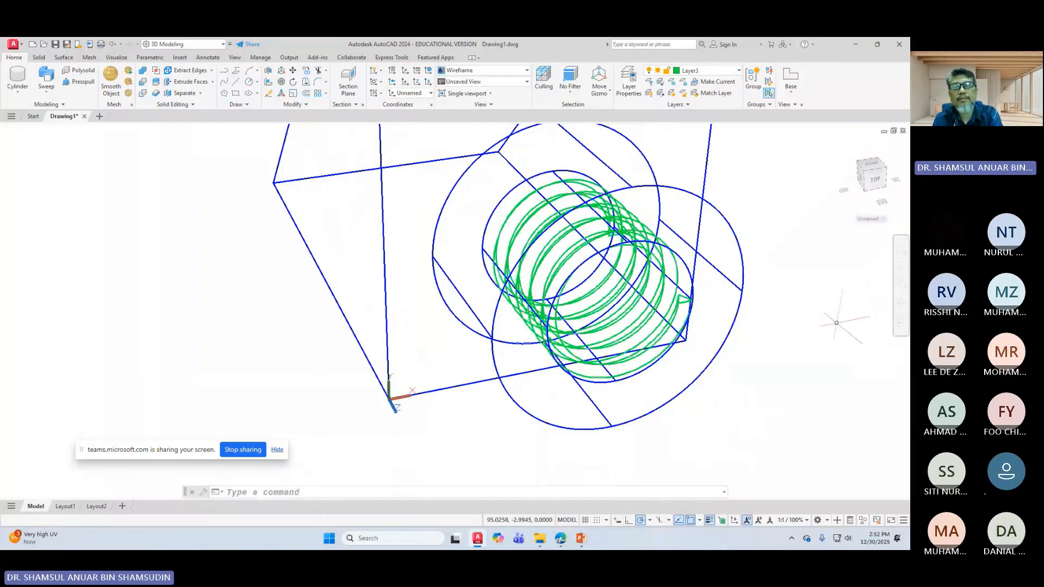
Step: Switch to the X-Ray visual style and orbit the block to look into the threaded bore
click(471, 75)
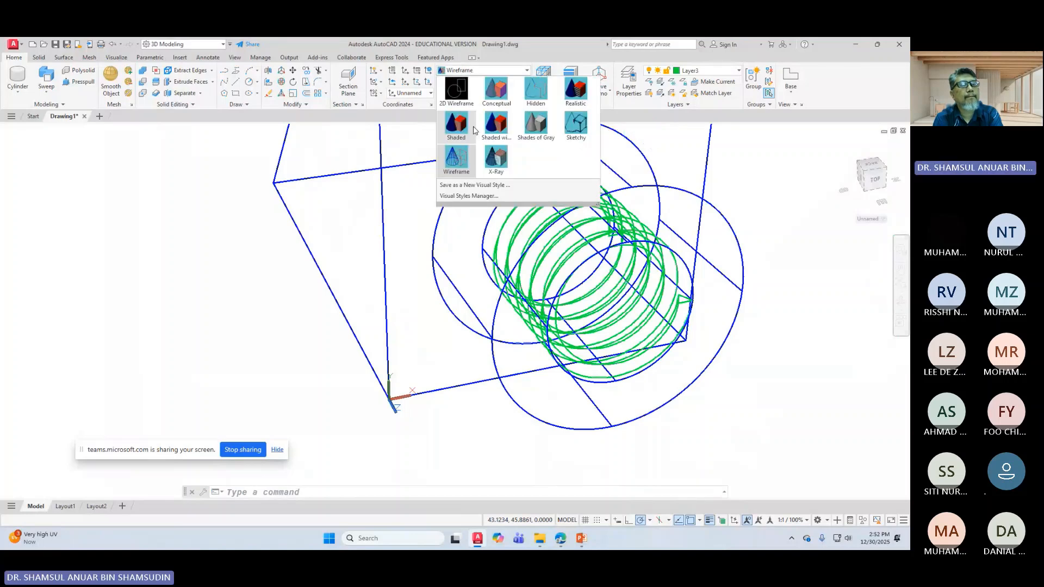
click(495, 161)
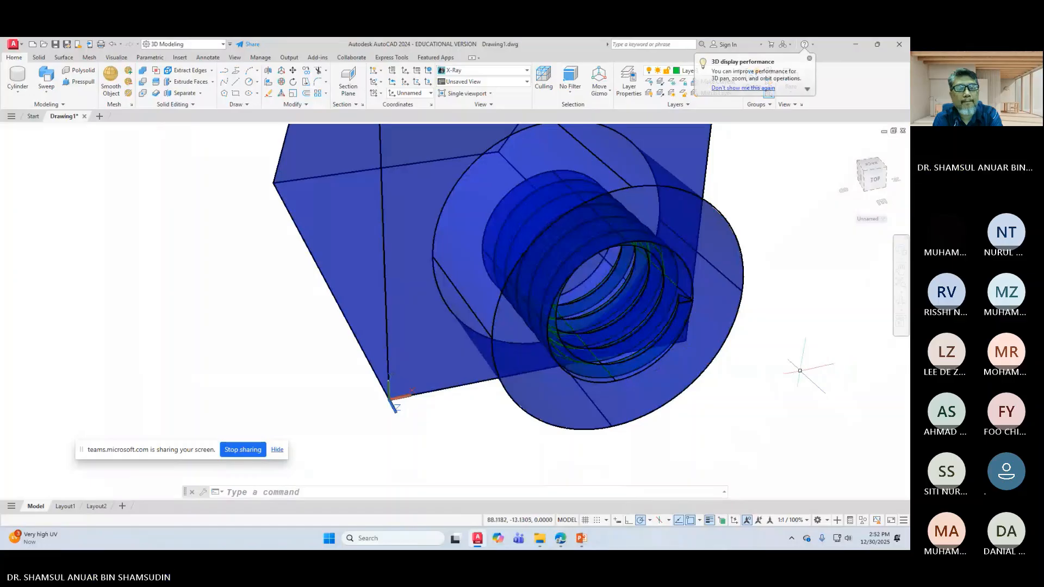
click(901, 302)
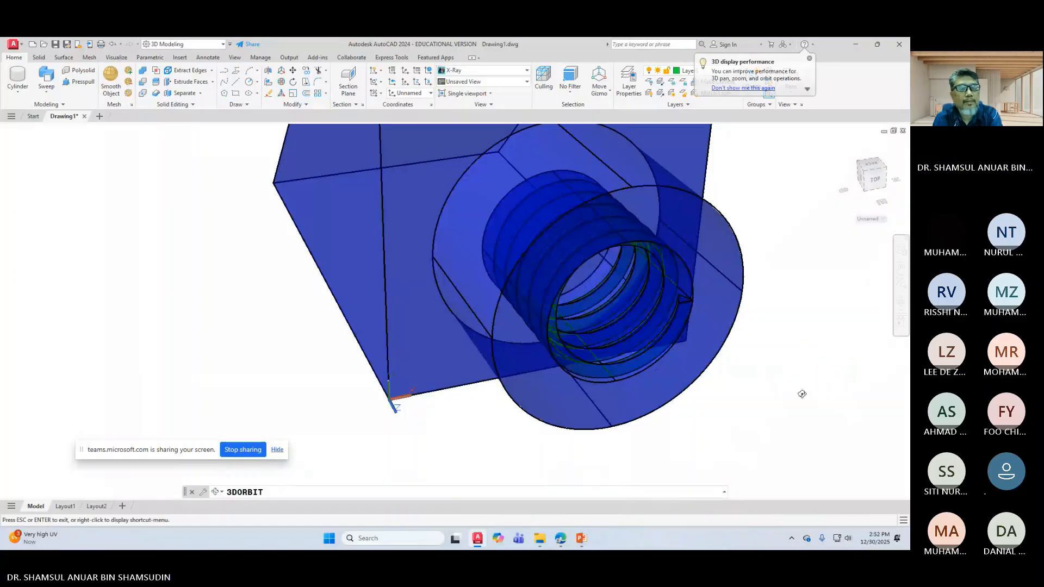
drag(802, 393, 810, 369)
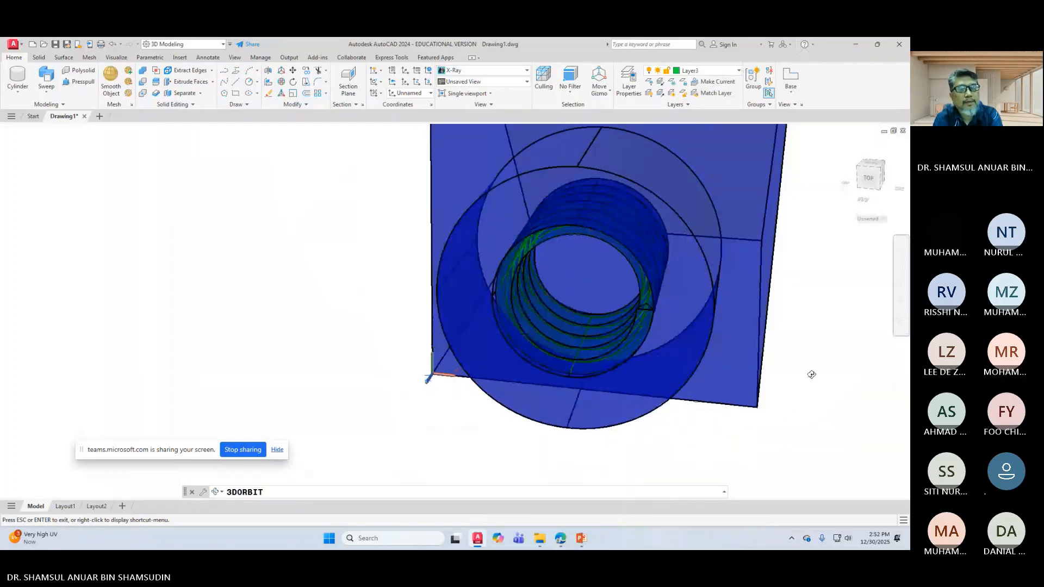
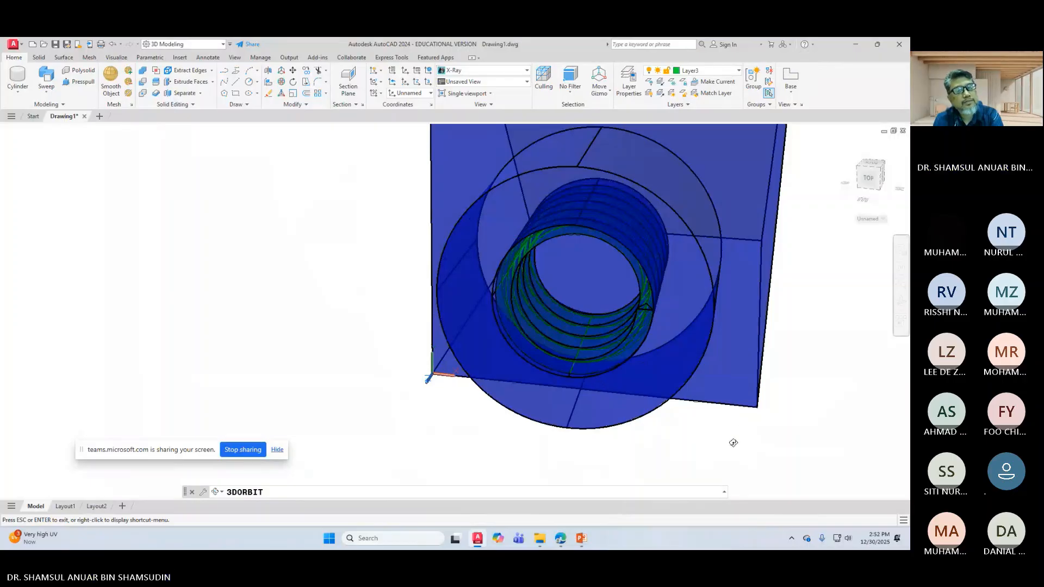
Step: Orbit the view around the nut to face the threaded hole
drag(733, 443, 785, 414)
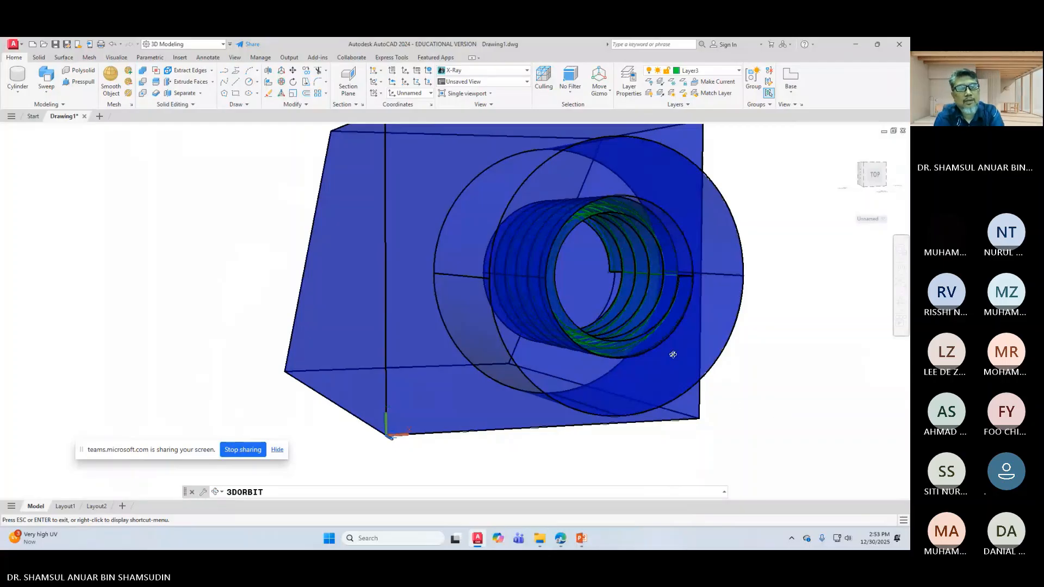
drag(672, 354, 705, 340)
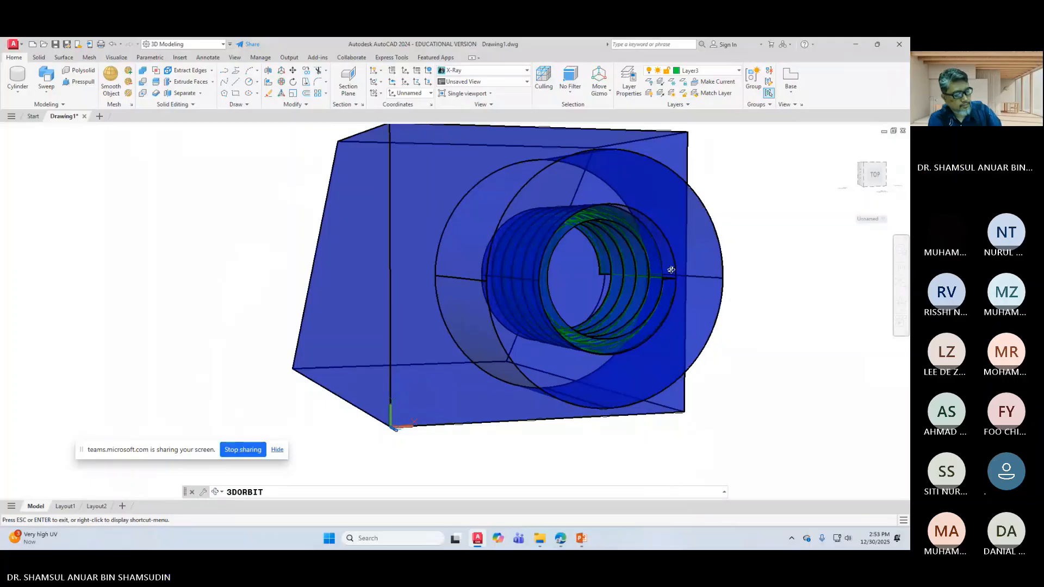
key(Escape)
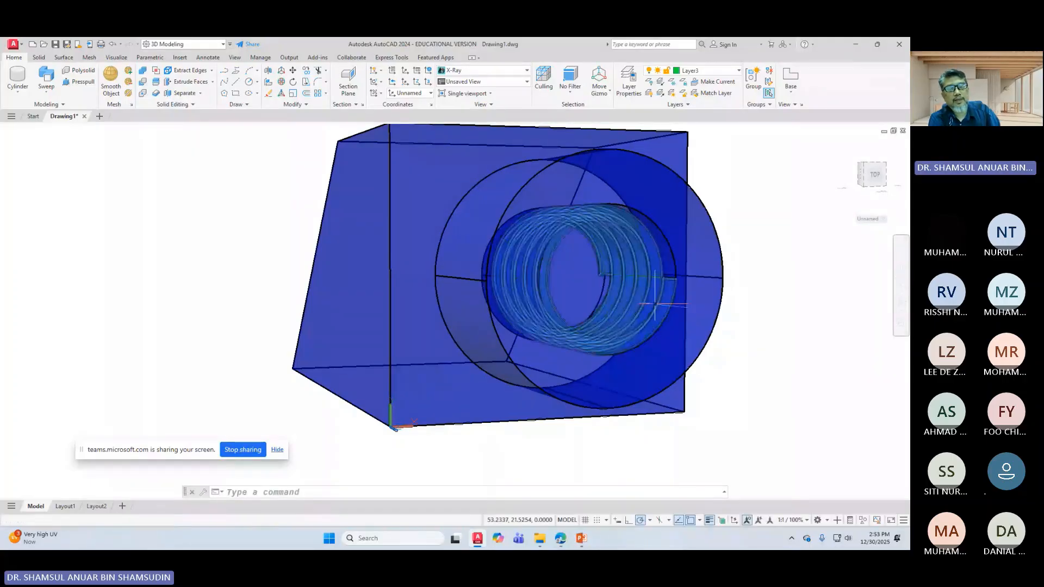
click(657, 303)
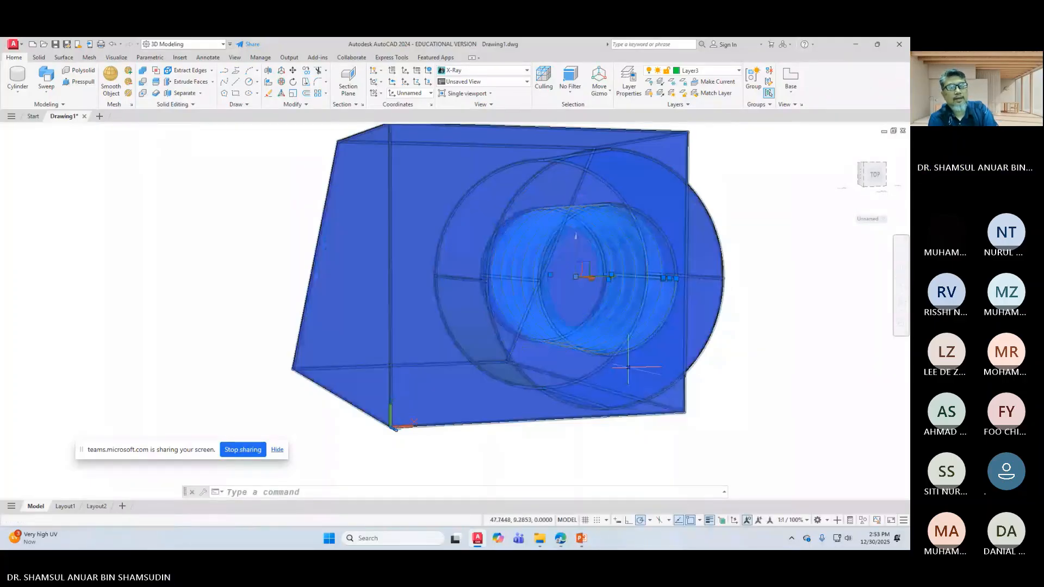
Step: Zoom out, pan and orbit to an oblique view framing the housing and the magenta screw
scroll(628, 366, down, 5)
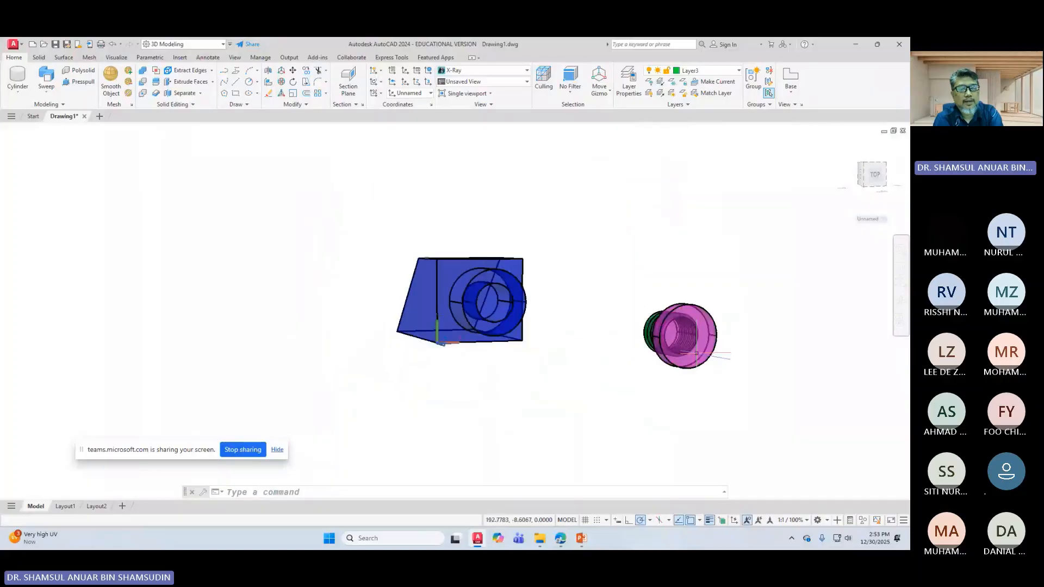
middle_drag(601, 360, 629, 387)
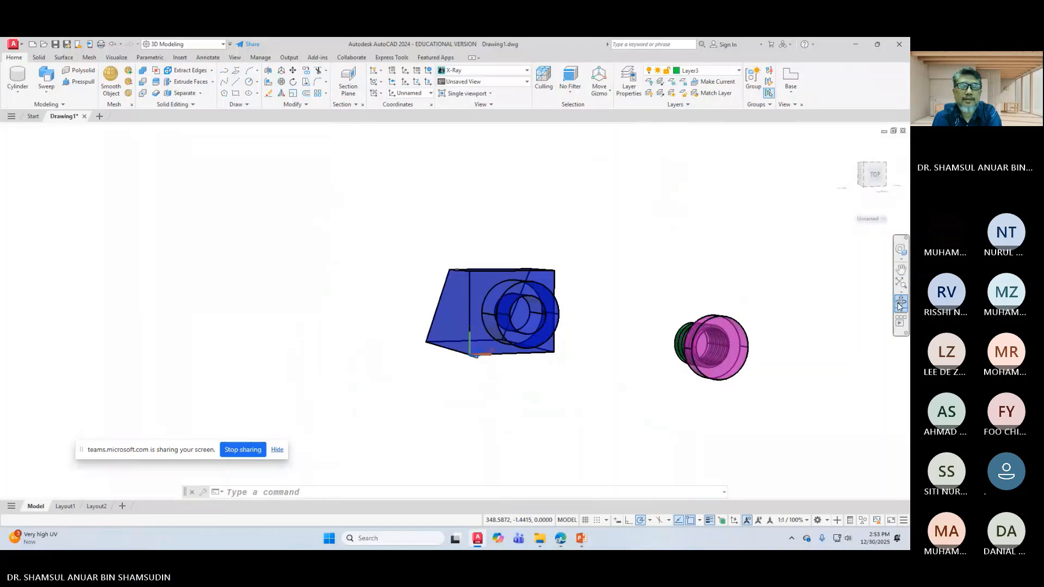
click(900, 300)
mouse_move(761, 370)
mouse_down()
mouse_move(801, 373)
mouse_move(769, 367)
mouse_up()
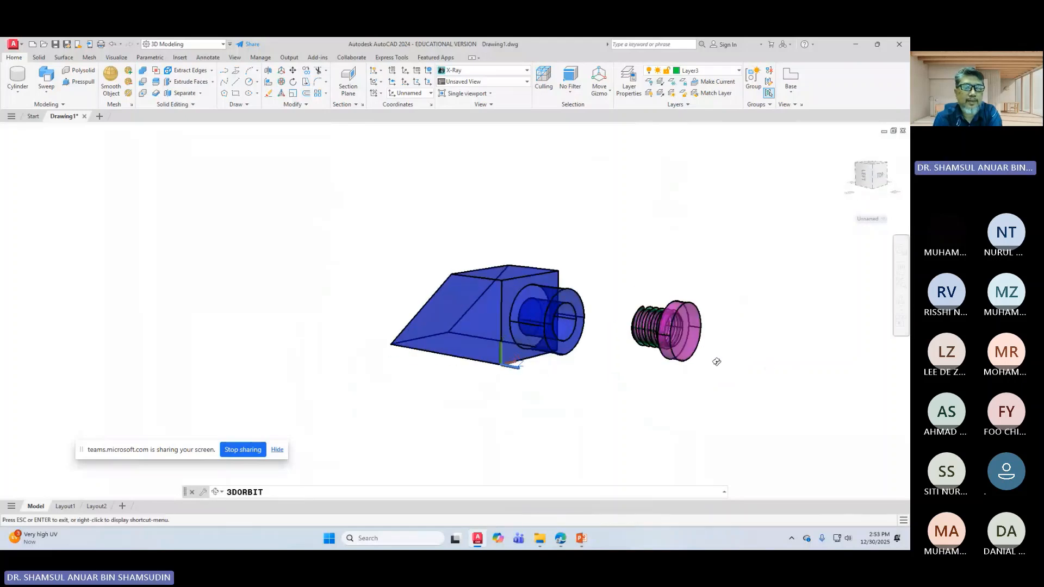
scroll(636, 319, up, 3)
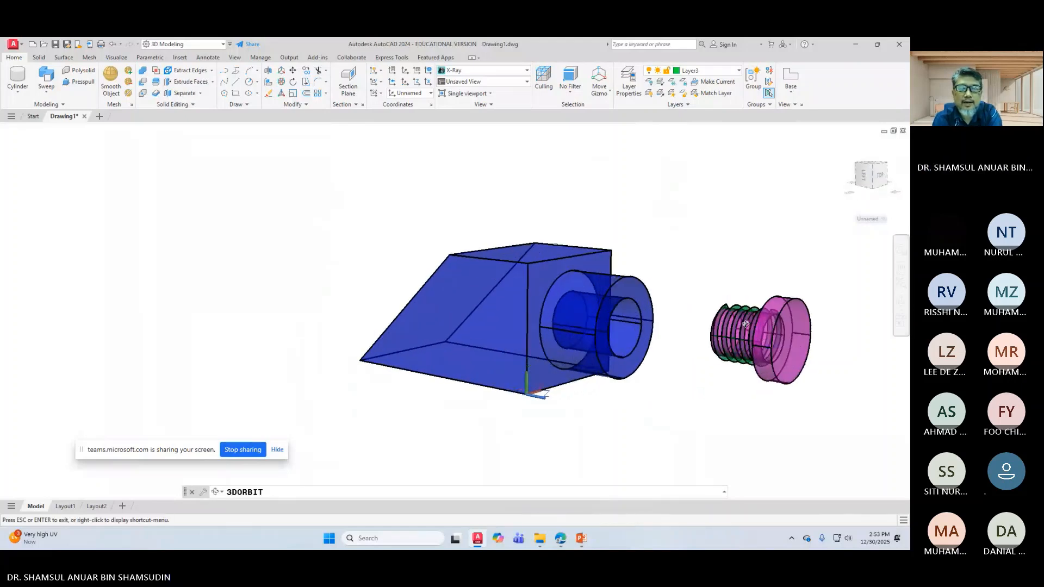
scroll(732, 319, up, 1)
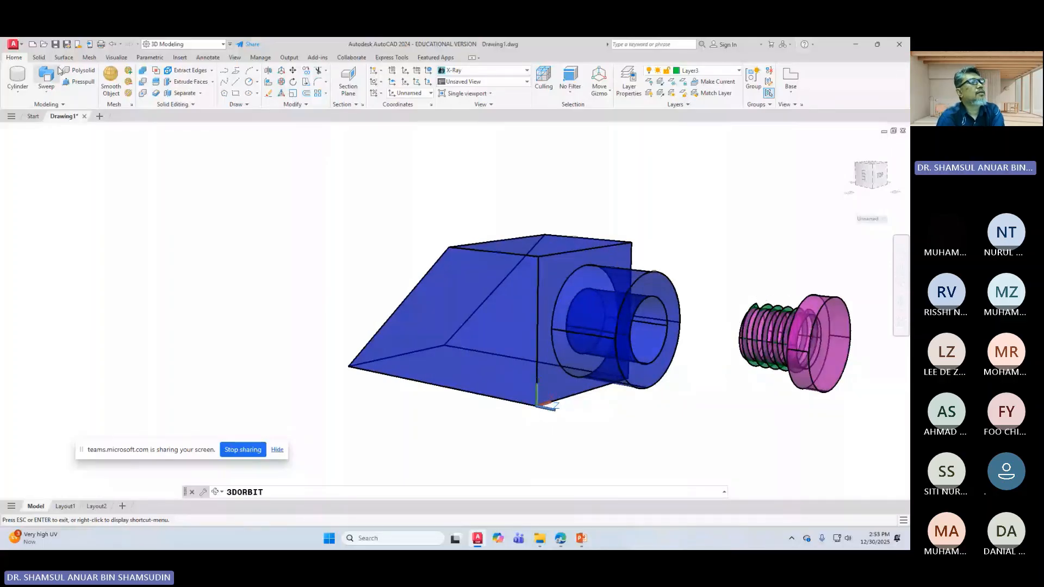
Step: Union the magenta screw body with the green thread helix into one solid
click(142, 70)
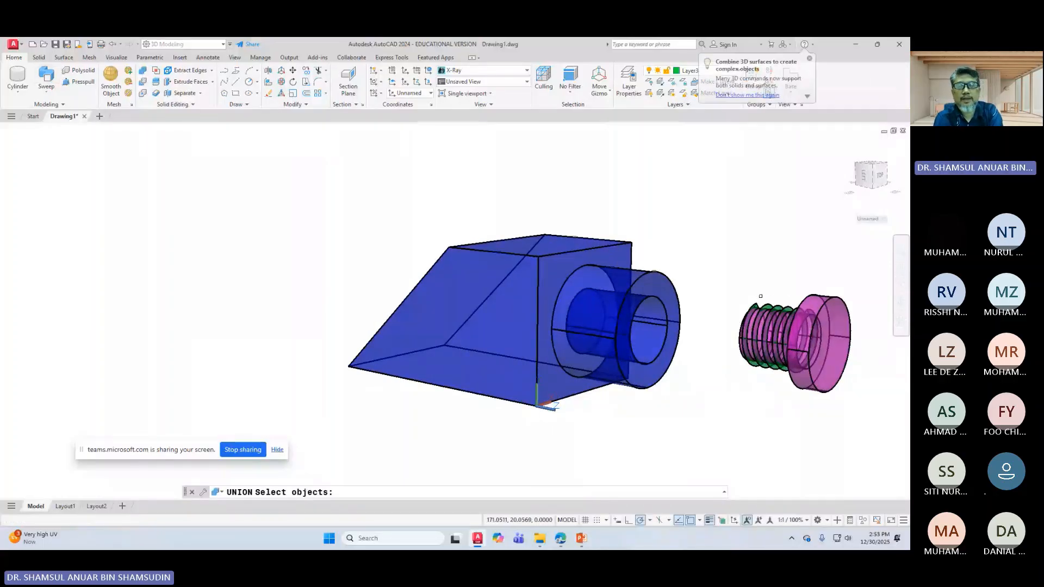
scroll(446, 315, up, 2)
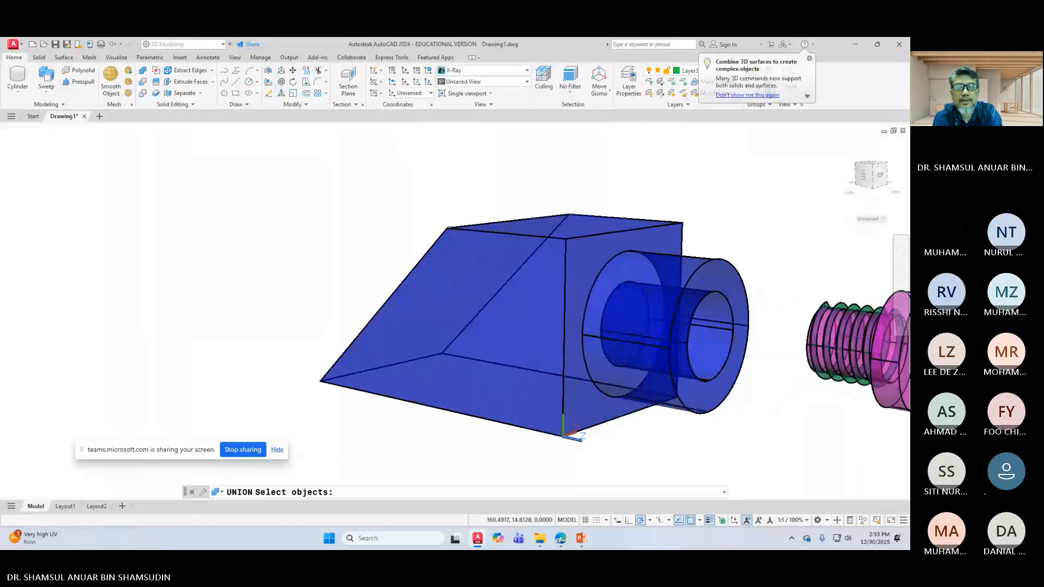
middle_drag(820, 318, 562, 333)
scroll(759, 326, up, 2)
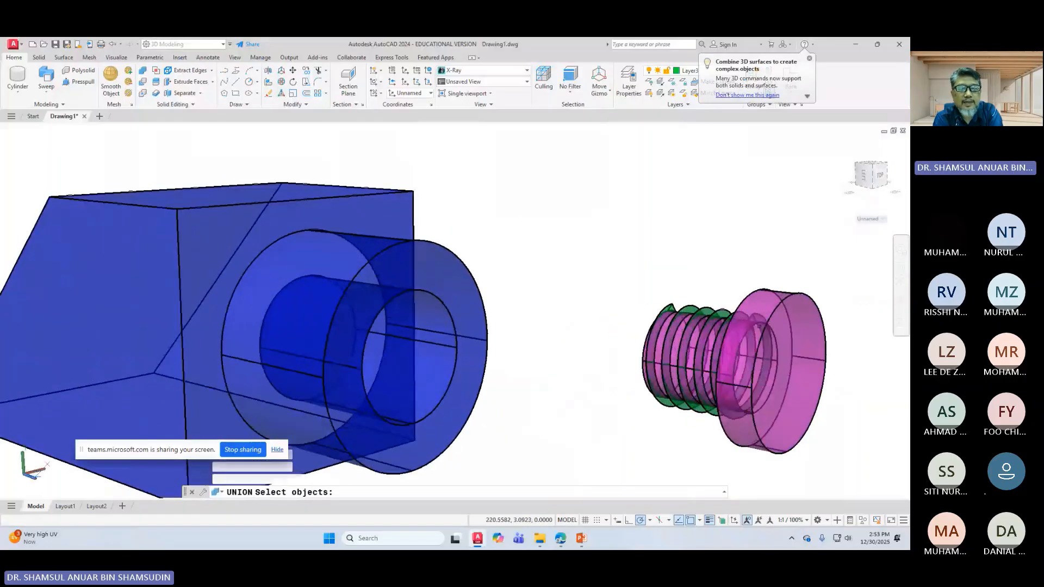
click(760, 291)
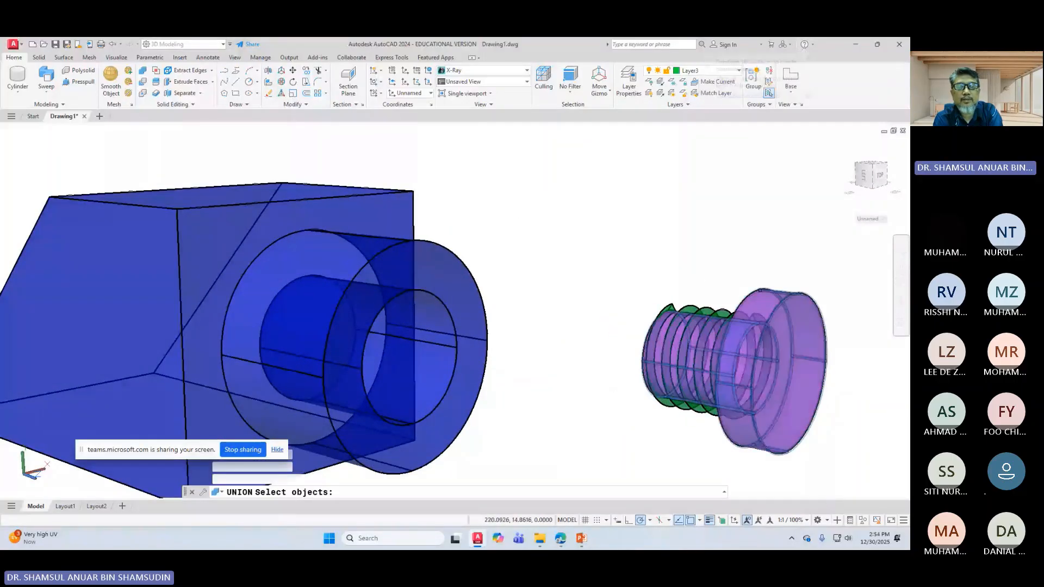
click(716, 307)
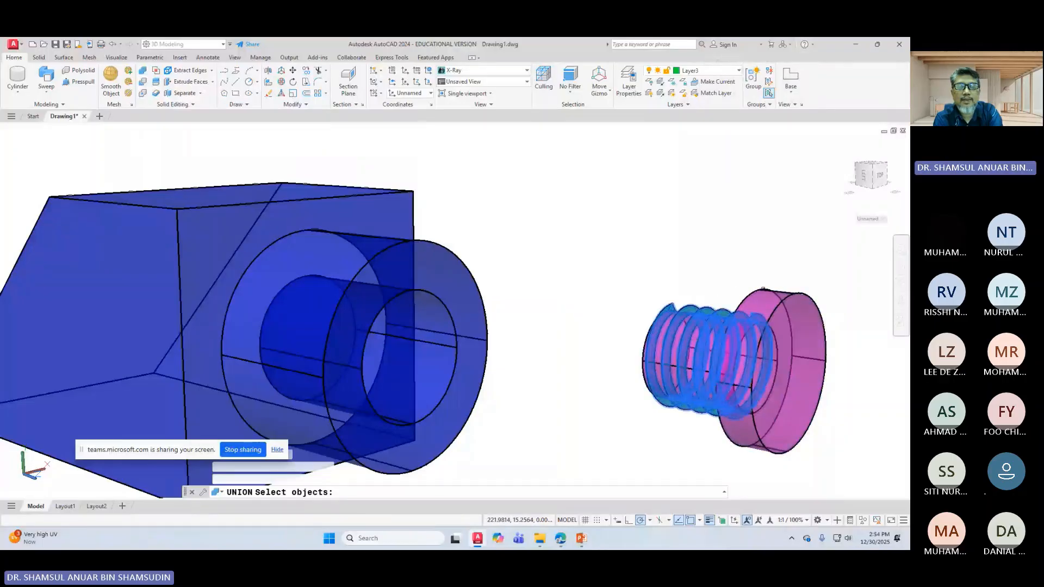
click(763, 290)
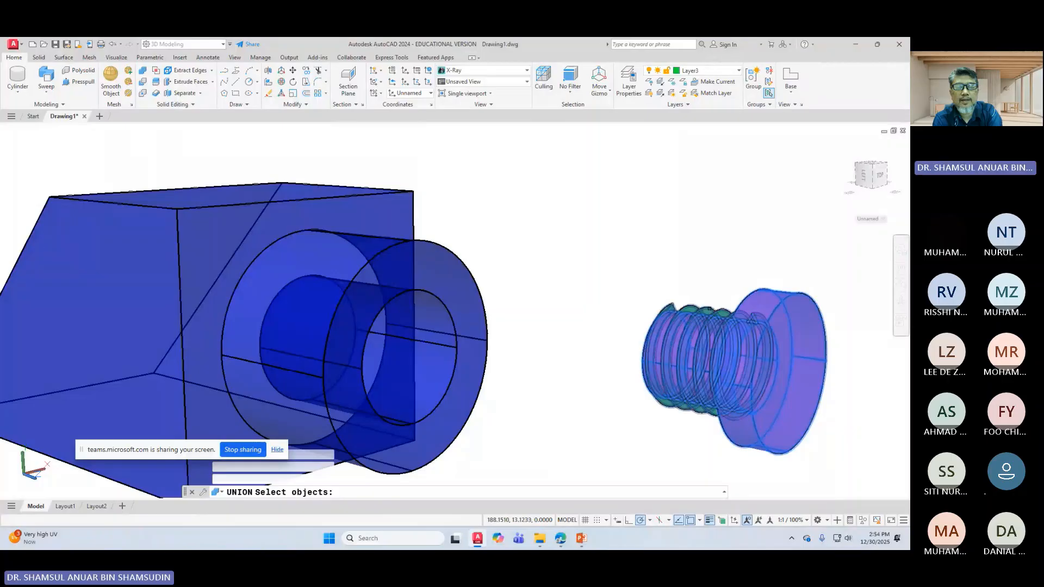
click(705, 308)
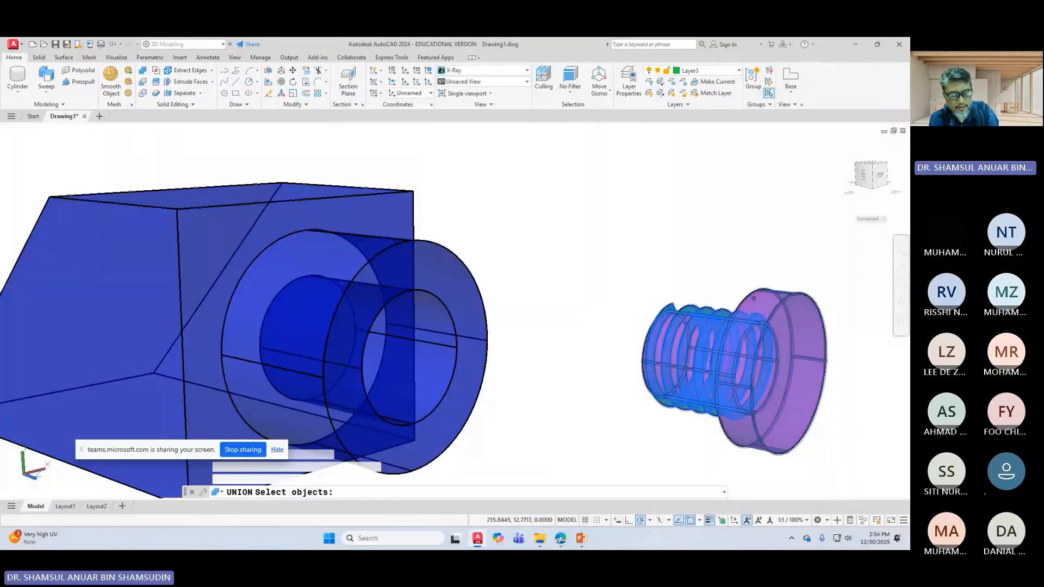
click(767, 299)
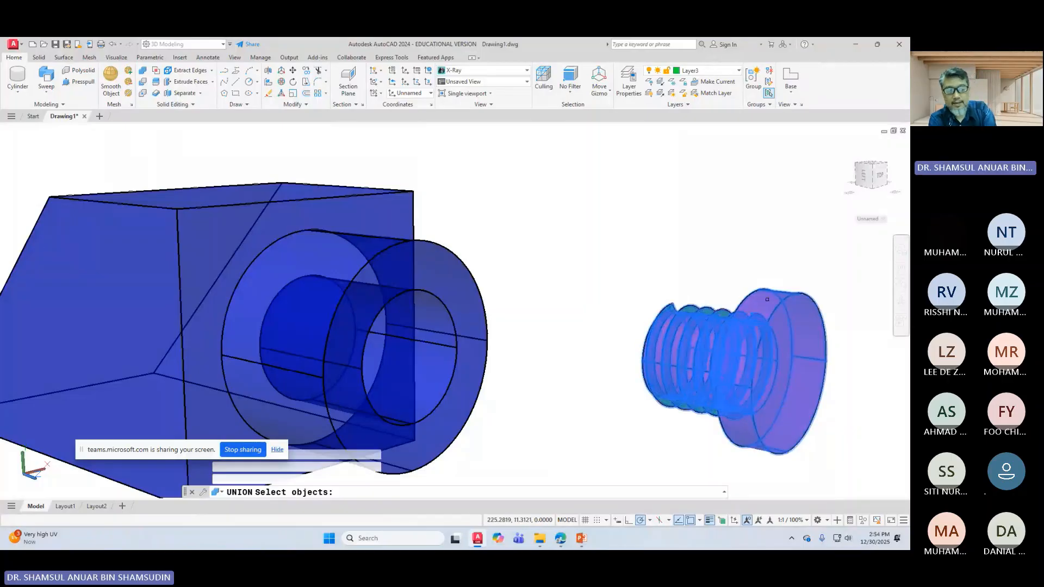
key(Return)
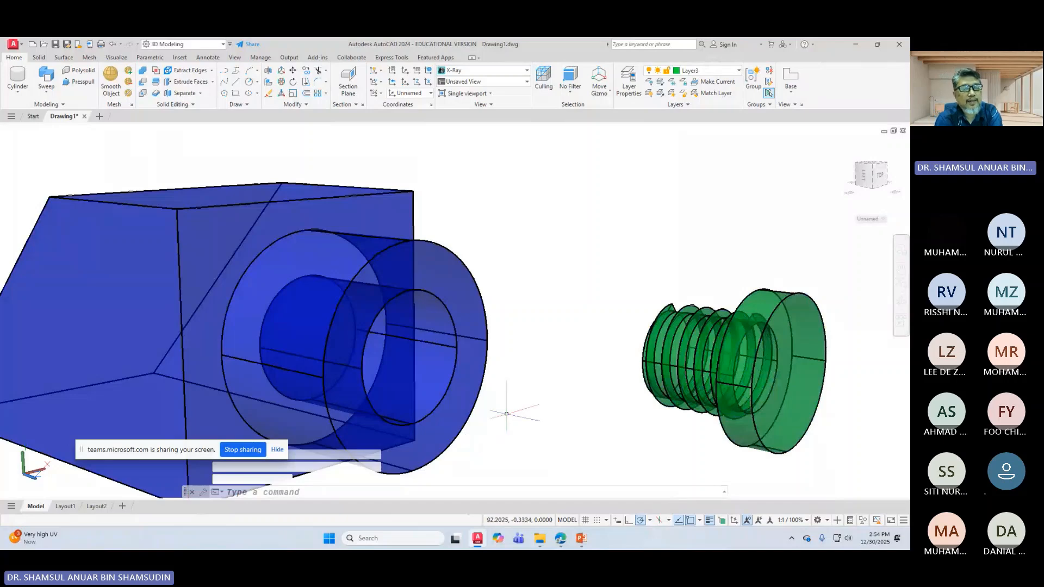
scroll(568, 323, down, 2)
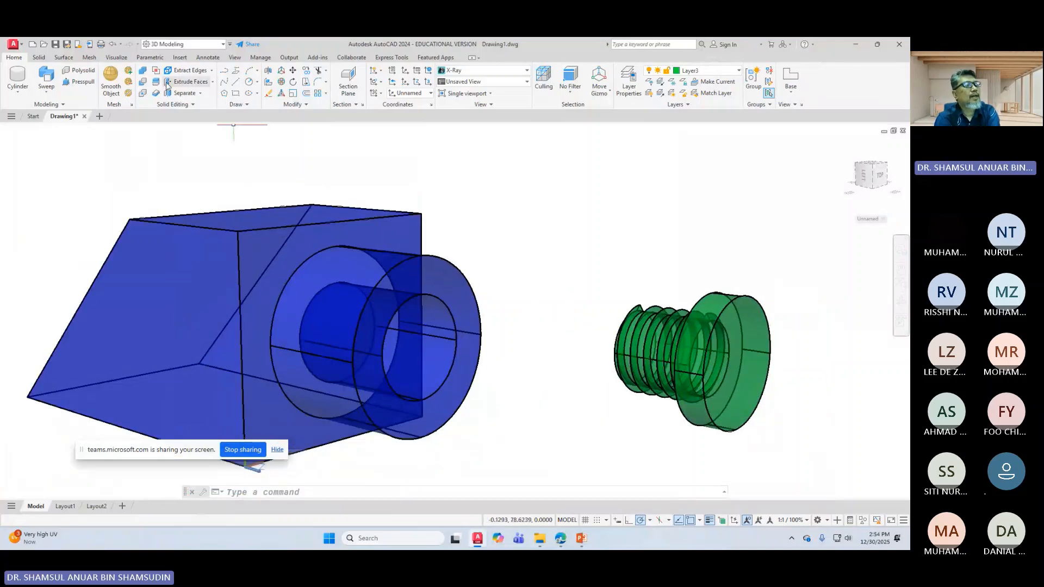
Step: Copy the green bolt to a new position above the original
click(307, 71)
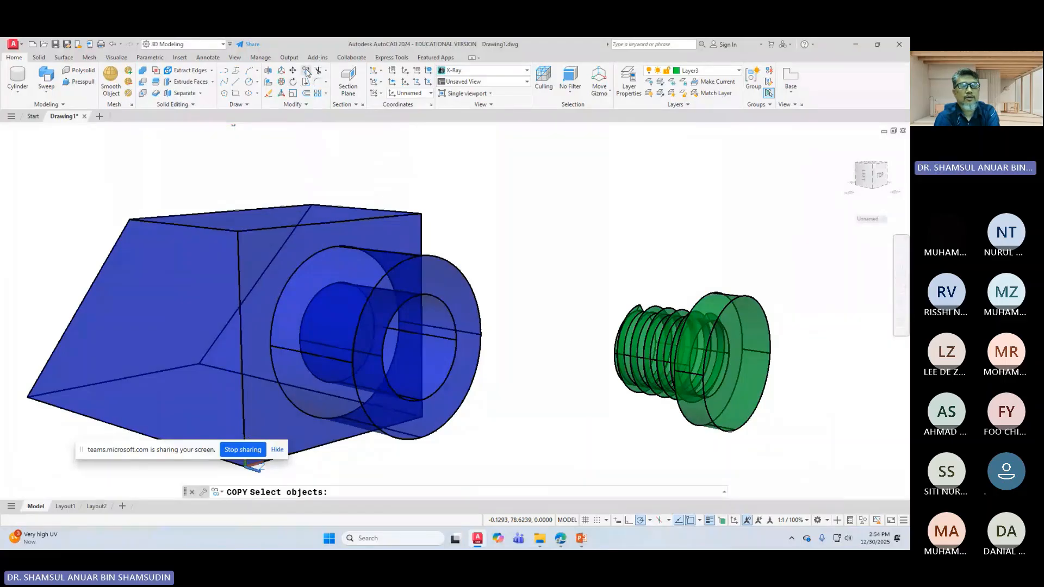
click(655, 318)
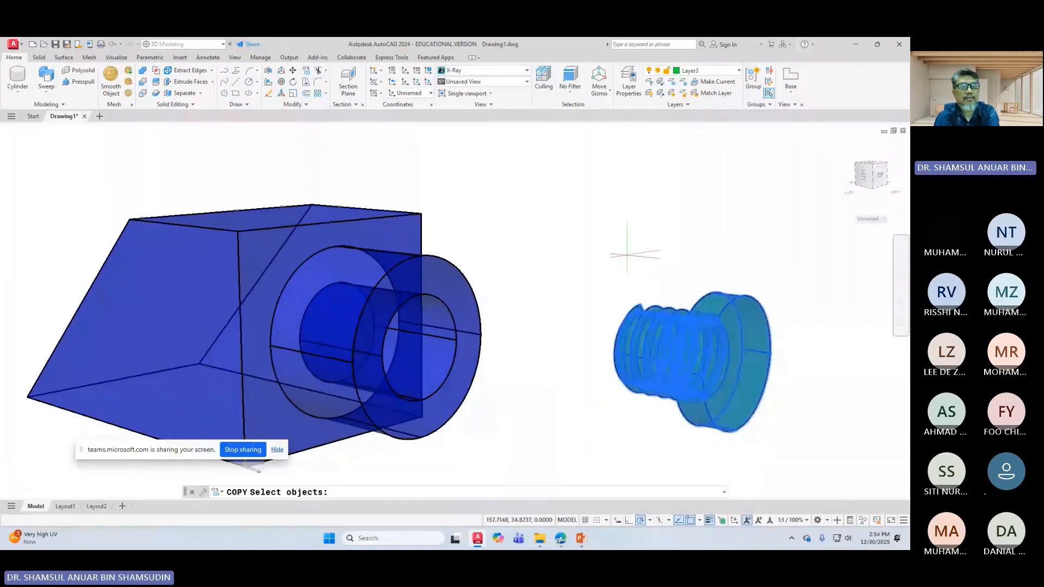
key(Return)
click(709, 359)
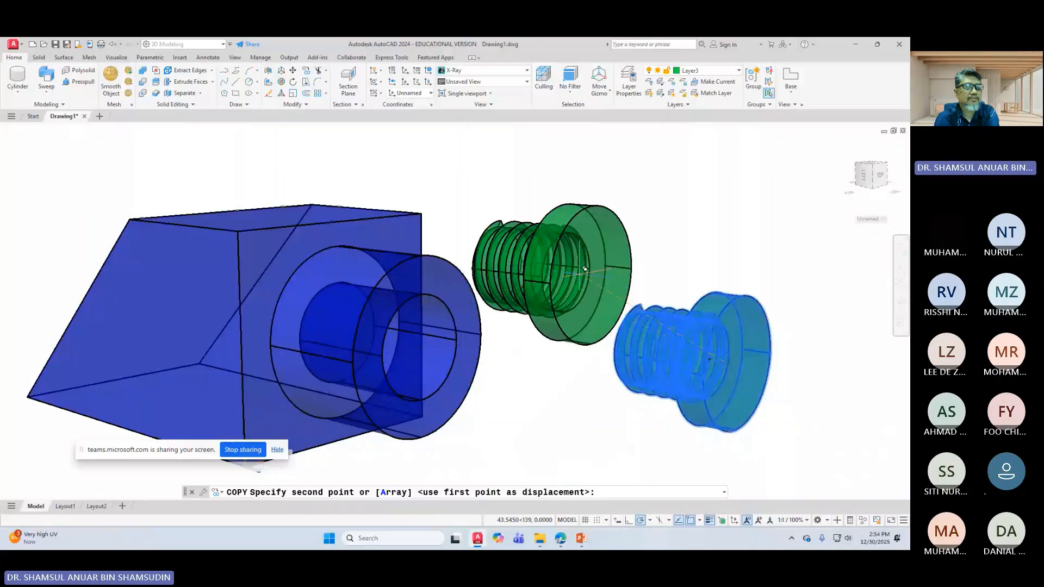
click(585, 269)
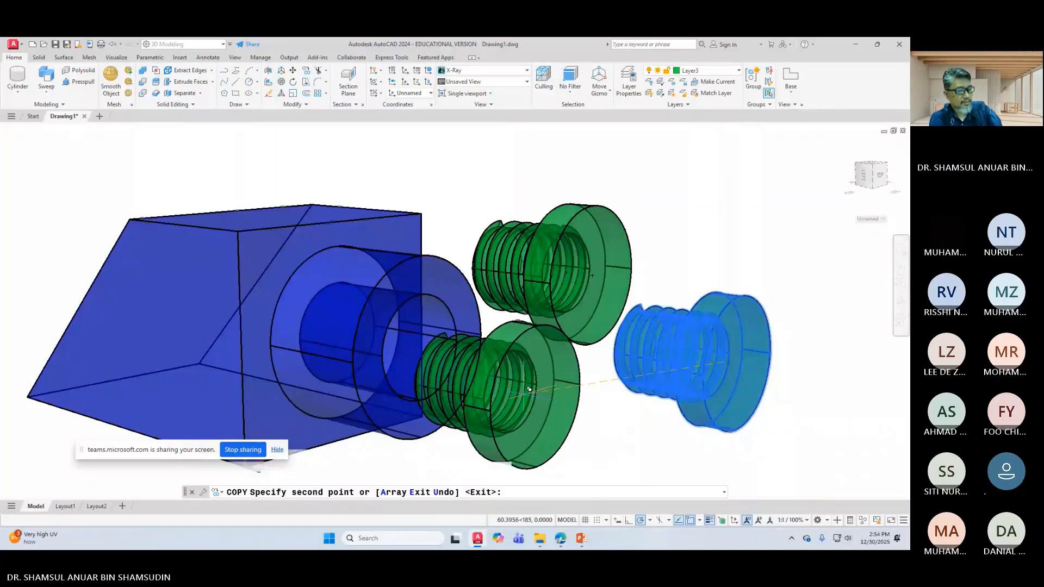
key(Return)
click(569, 263)
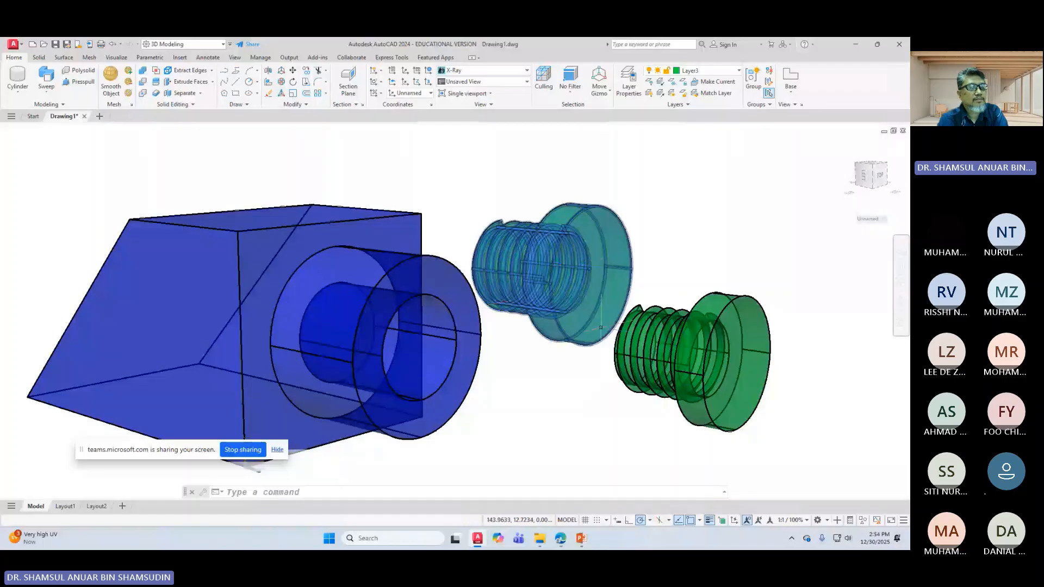
key(Escape)
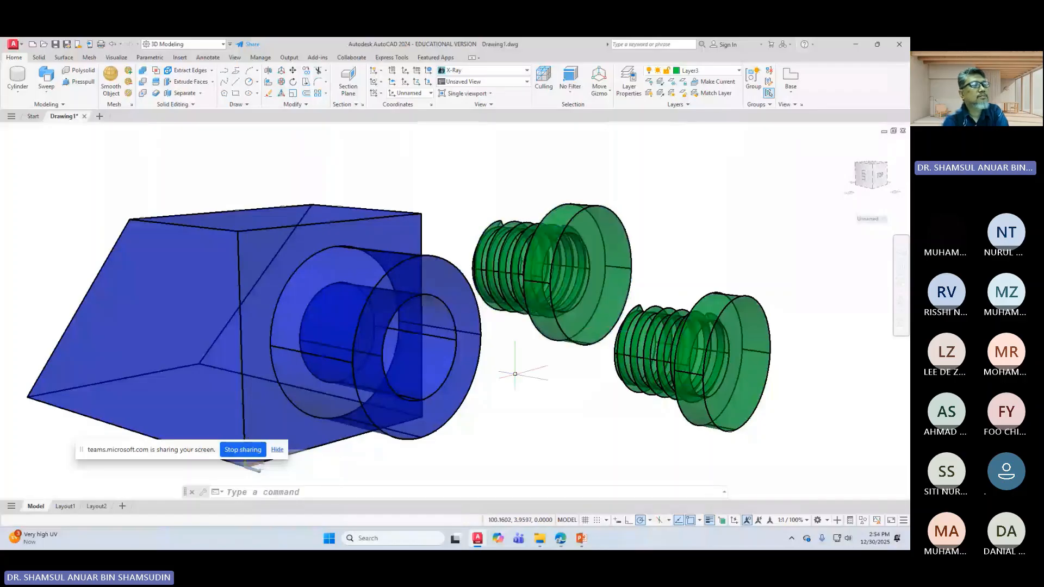
Step: Move the copied bolt by its centre into the centre of the housing's hole
click(294, 74)
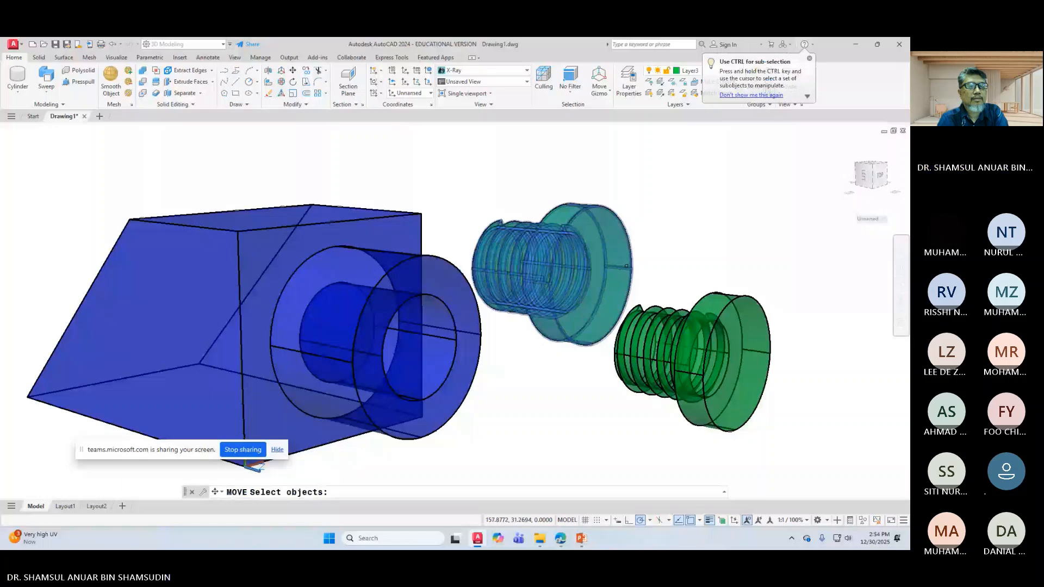
click(581, 273)
key(Return)
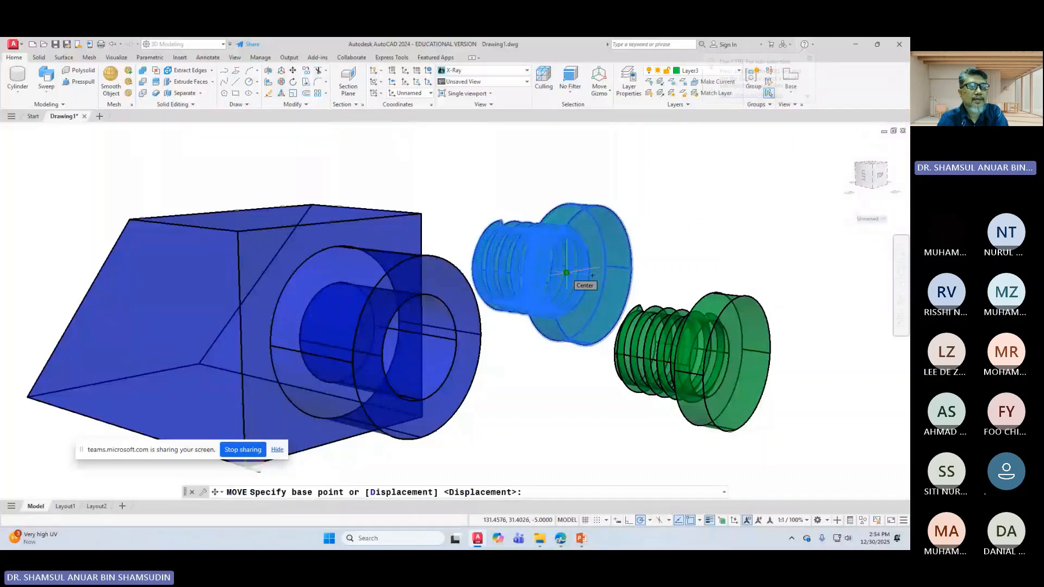
click(566, 272)
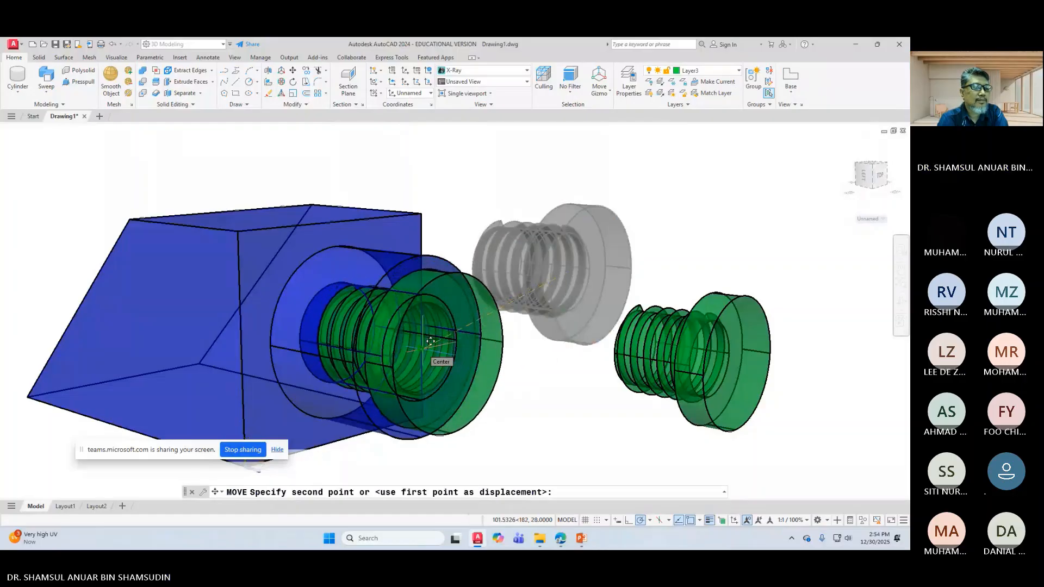
click(430, 340)
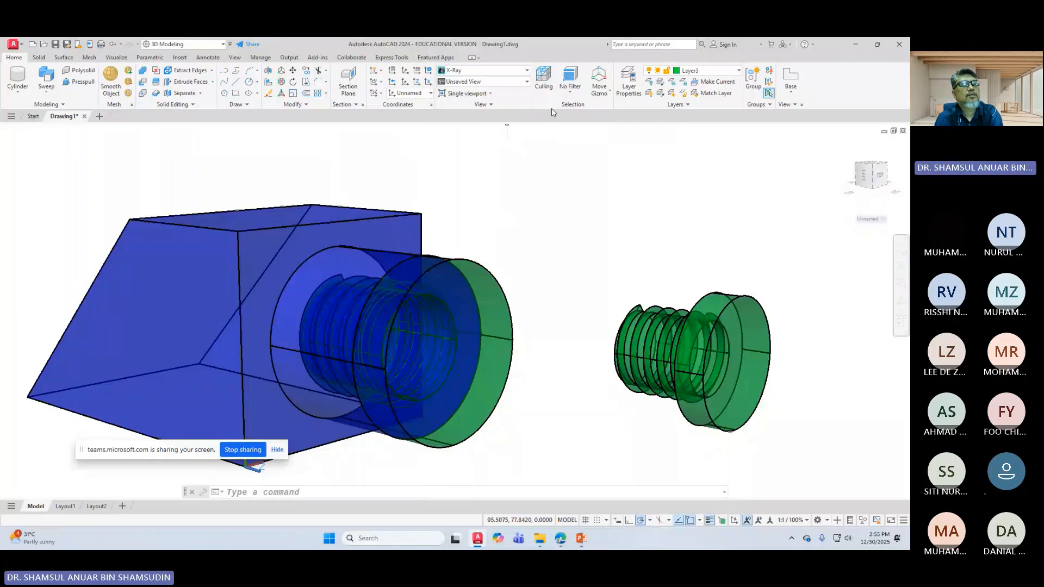
Step: Switch to the Realistic visual style and orbit around the parts
click(478, 70)
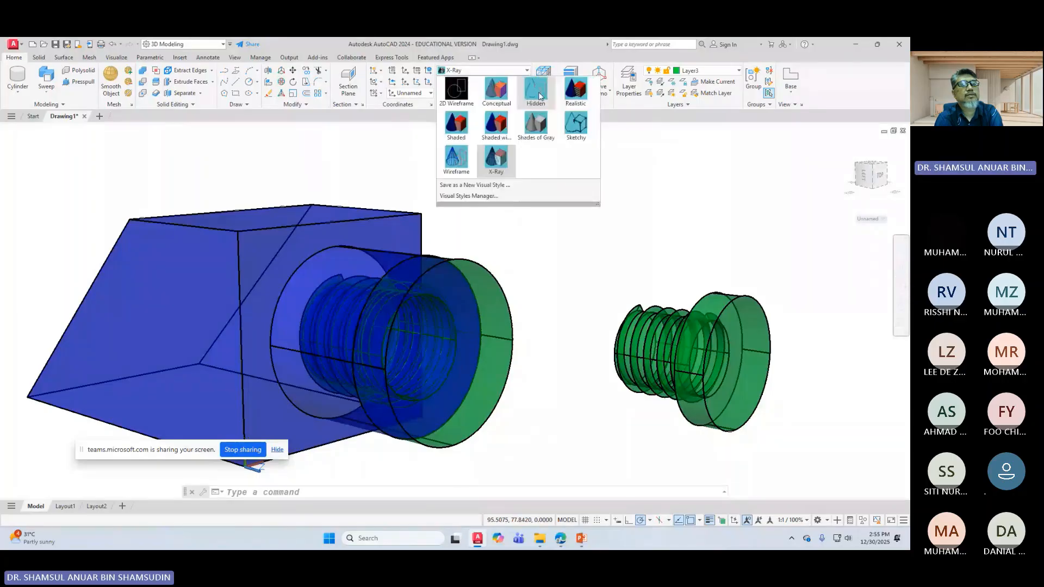
click(576, 91)
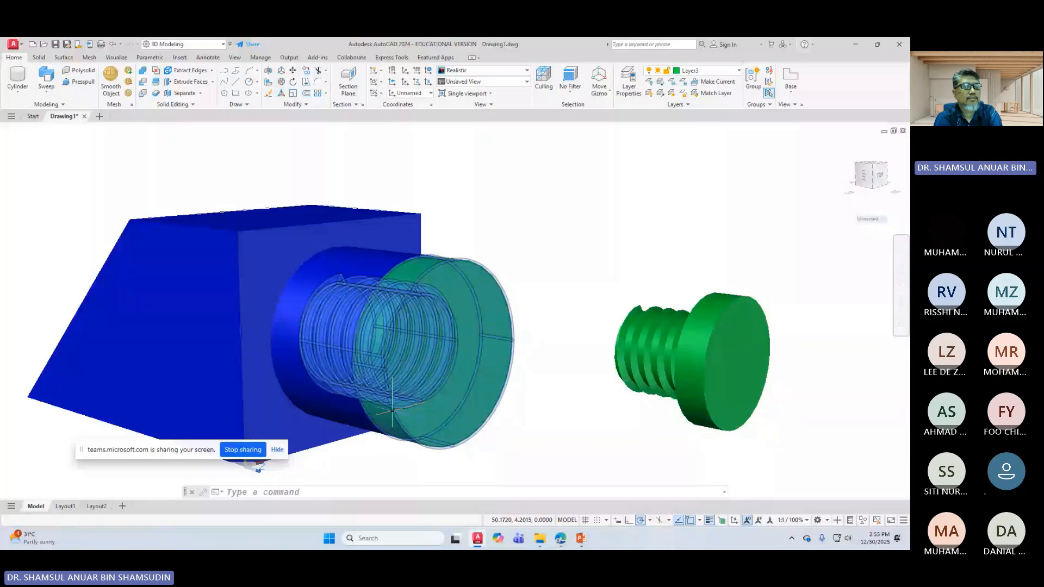
mouse_move(391, 408)
shift+middle_down()
mouse_move(582, 248)
mouse_move(566, 225)
shift+middle_up()
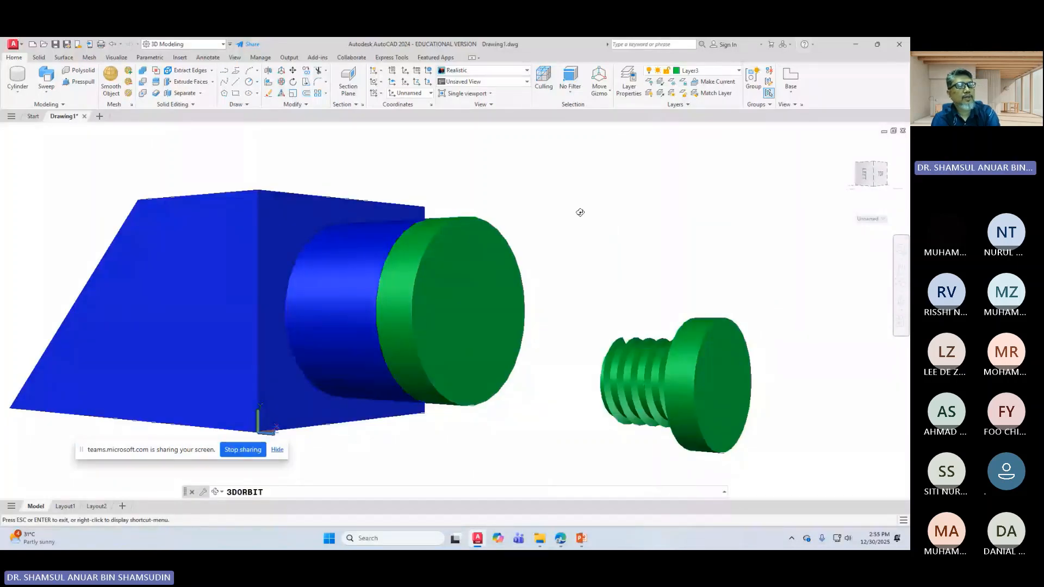
right_click(580, 212)
click(608, 219)
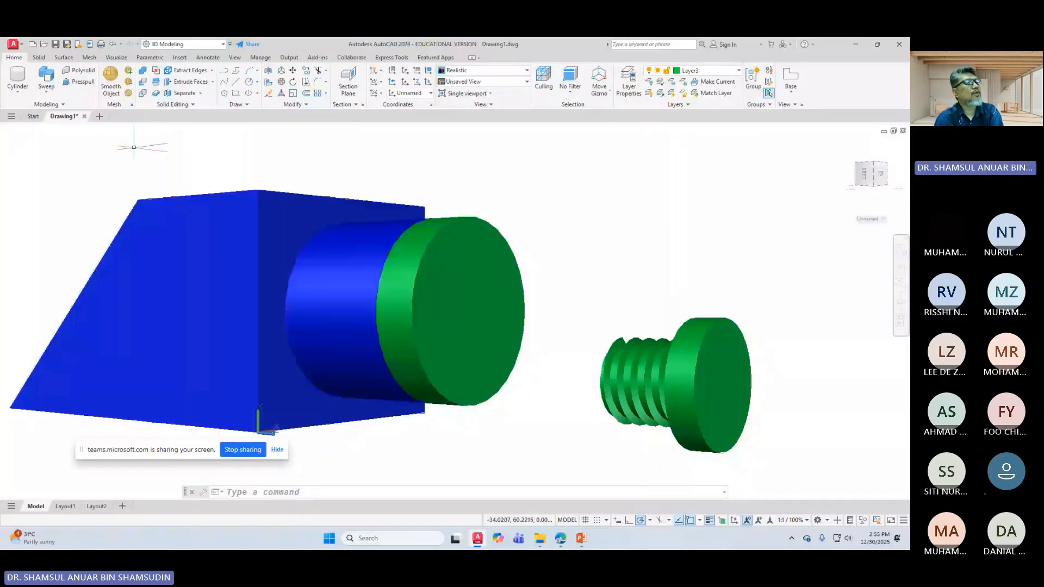
Step: Subtract the seated green bolt from the blue box
click(143, 86)
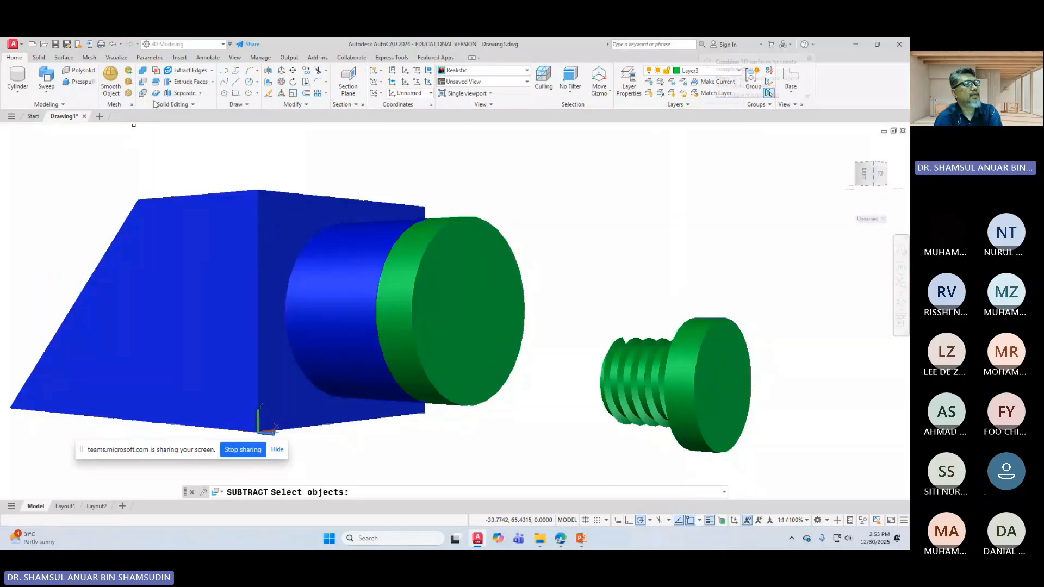
click(197, 207)
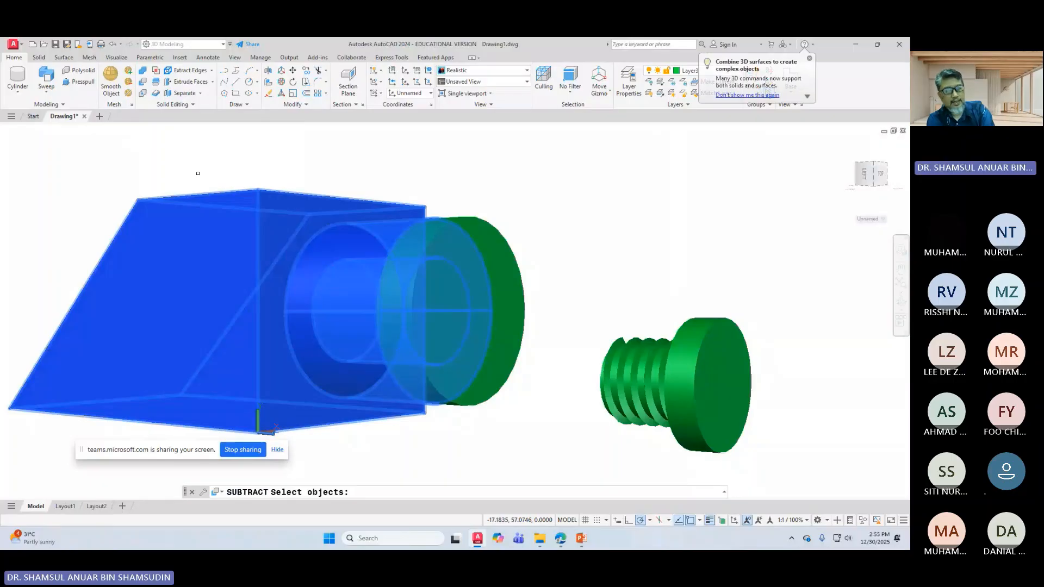
key(Return)
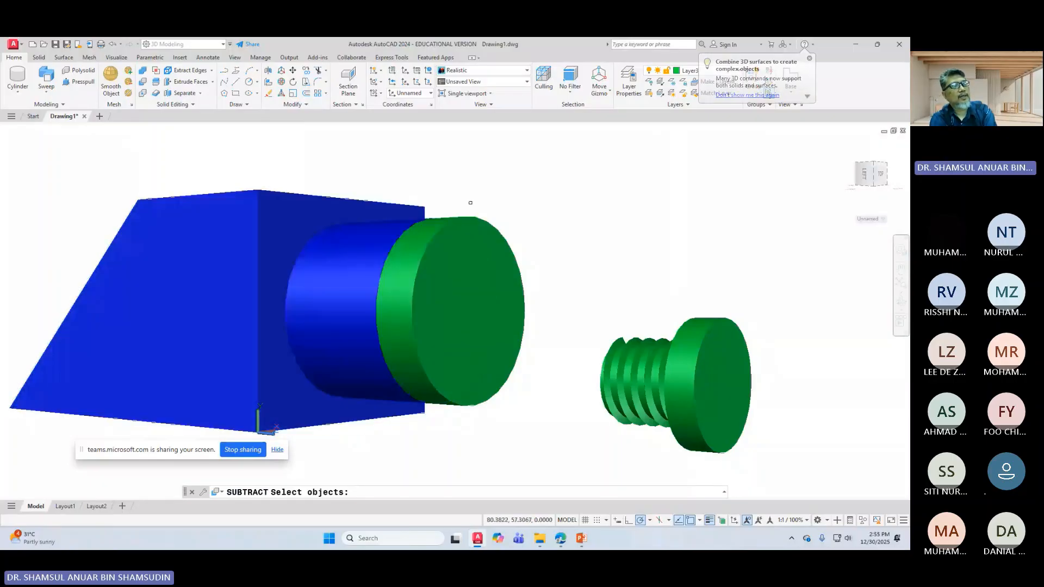
click(481, 236)
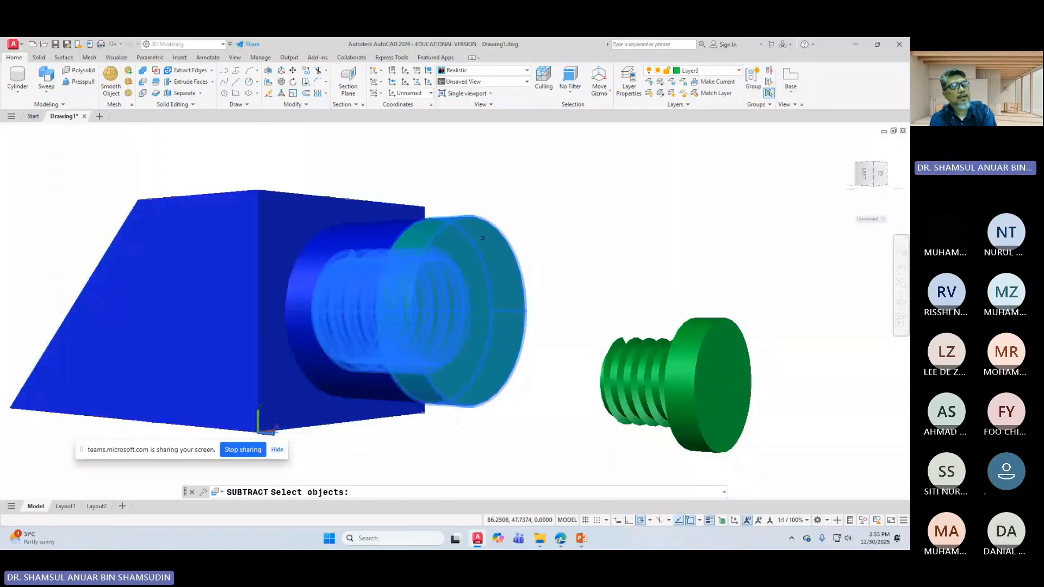
key(Return)
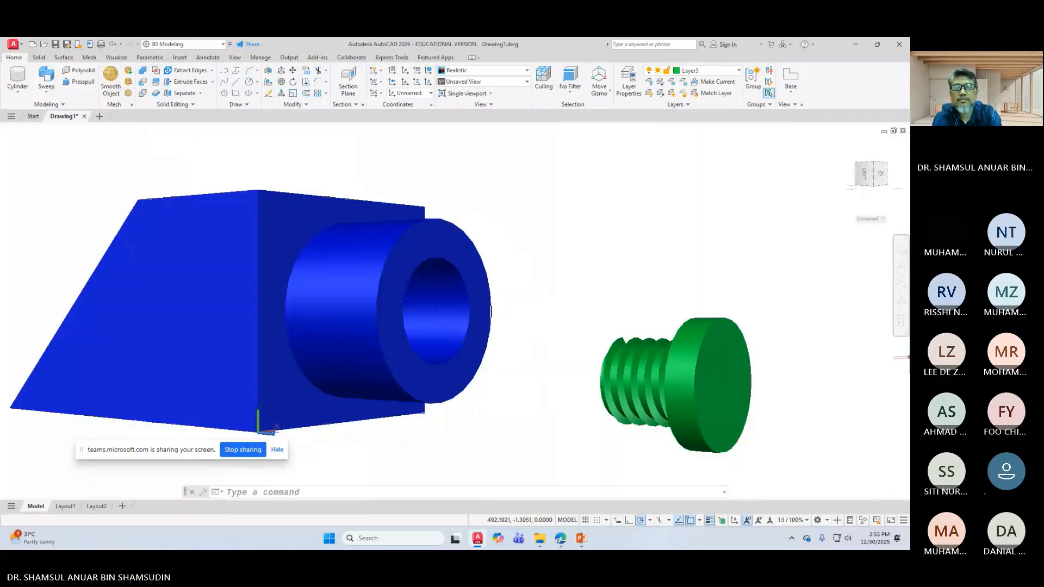
Step: Orbit and zoom toward the new bore in the boss, then turn on Culling
click(900, 304)
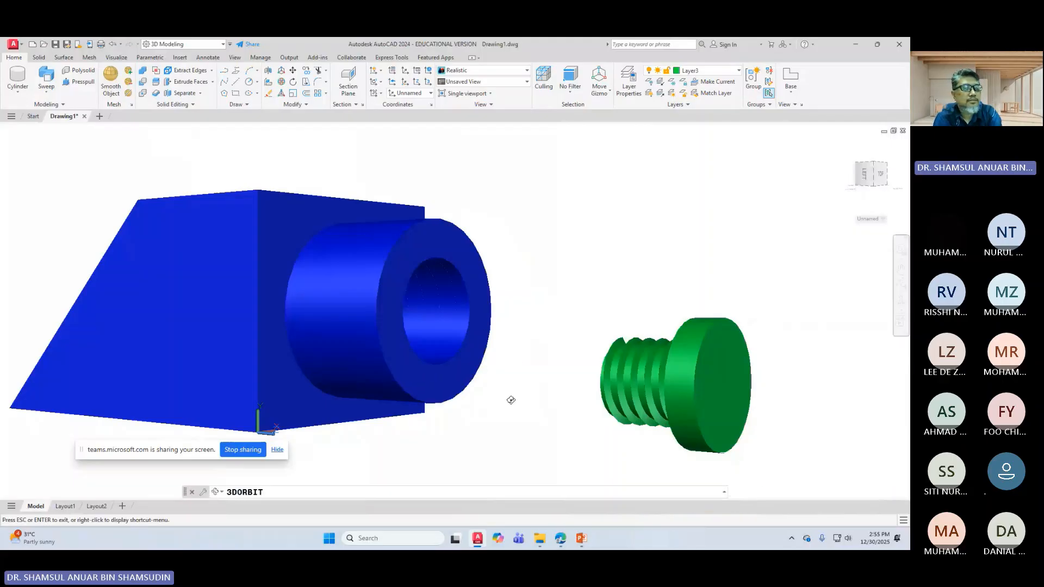
drag(510, 398, 480, 398)
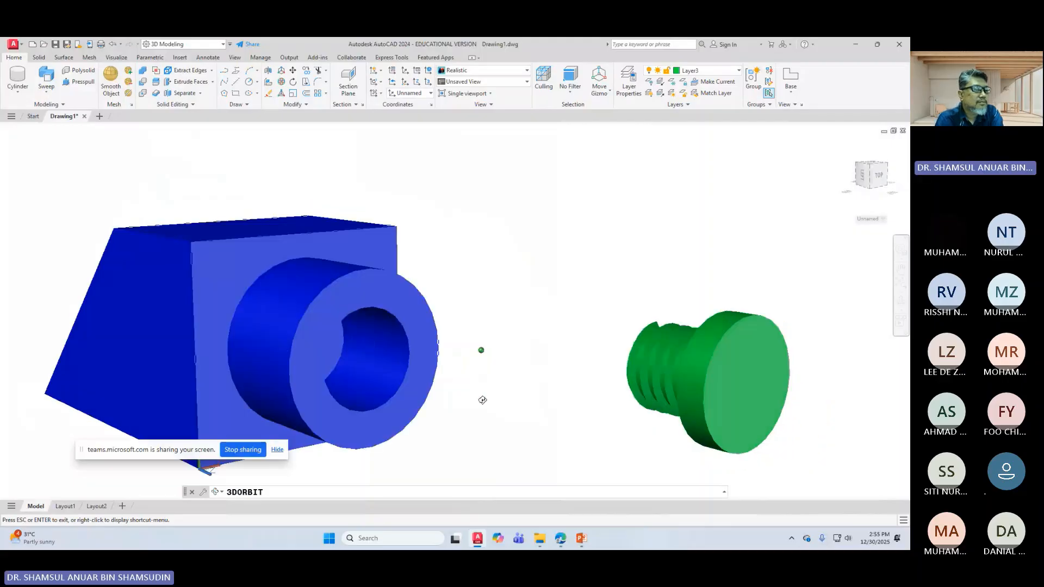
drag(354, 398, 487, 320)
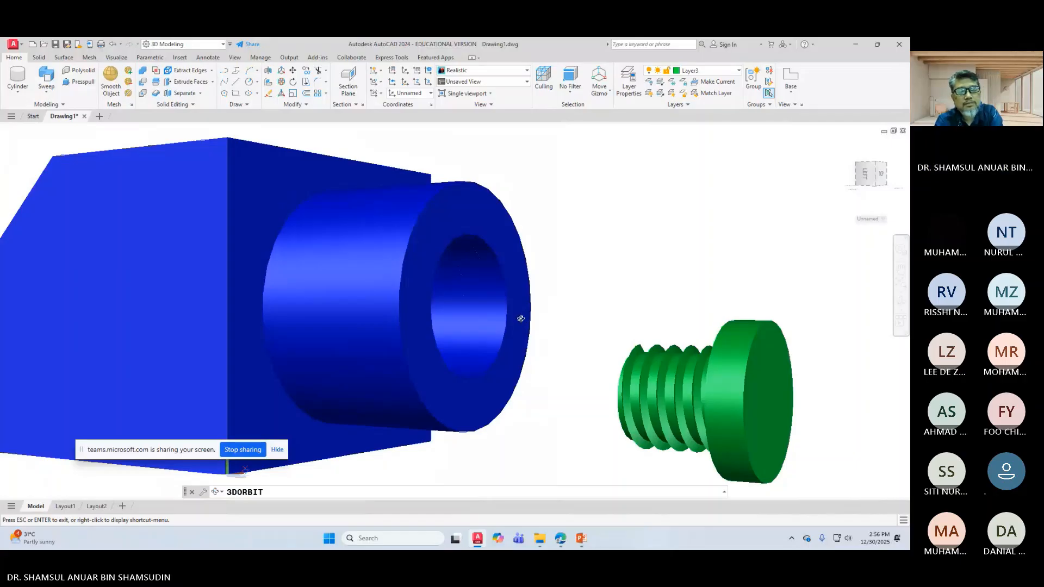
drag(537, 336, 494, 283)
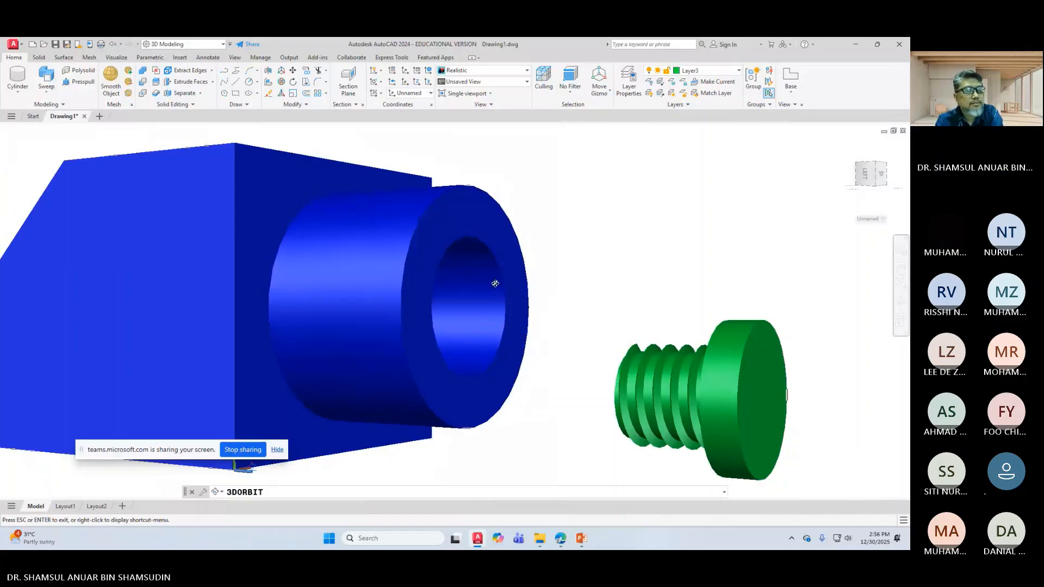
scroll(494, 283, up, 5)
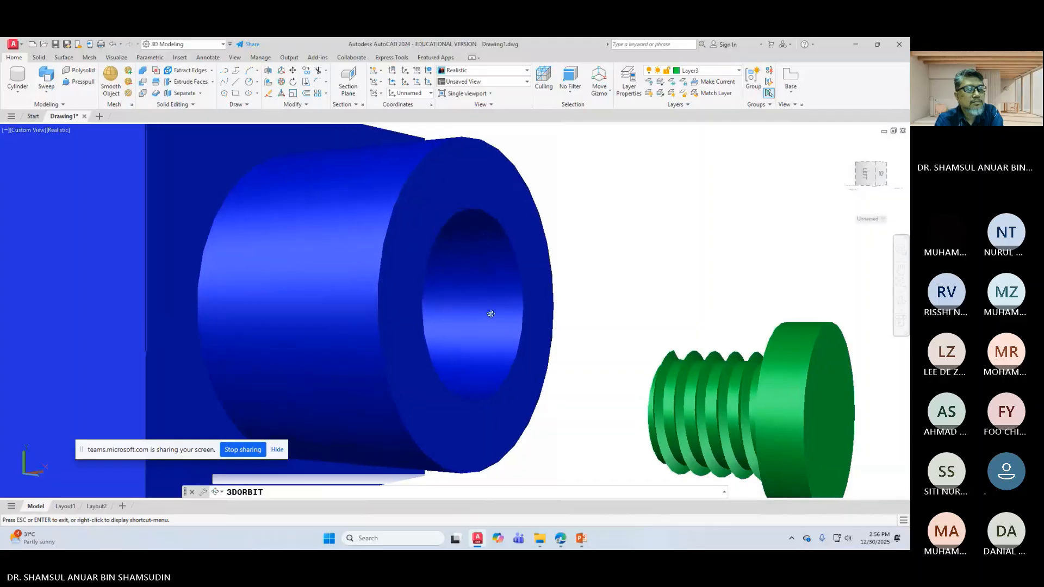
drag(490, 313, 507, 353)
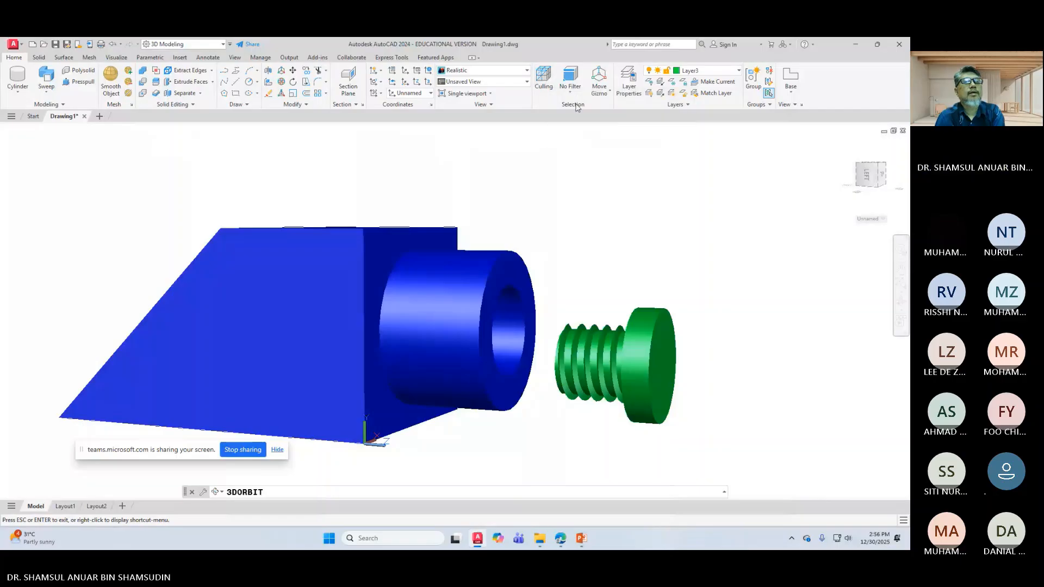
click(543, 83)
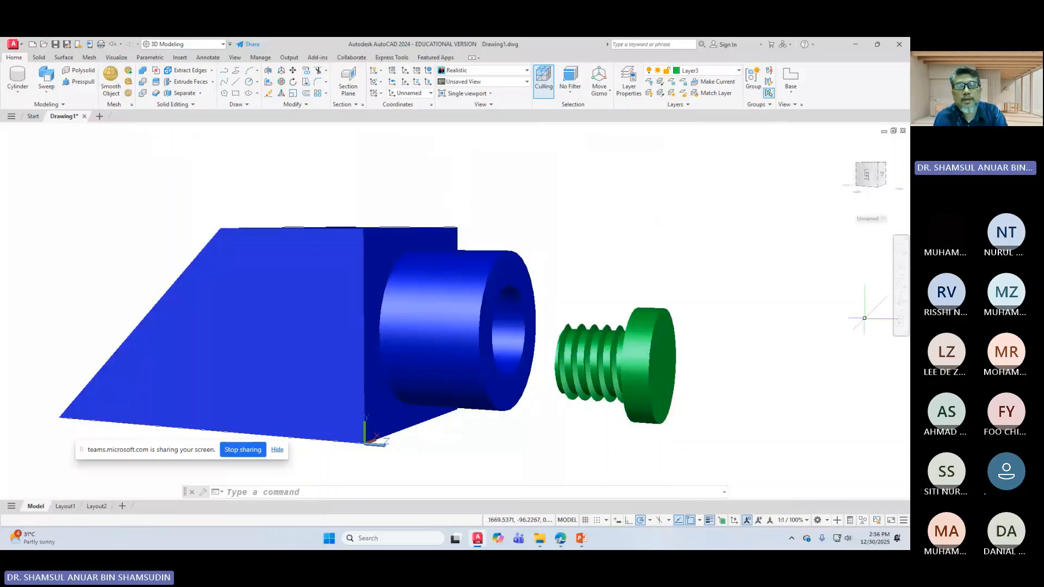
Step: Orbit again to view the housing and plug from another side
click(901, 303)
drag(513, 299, 447, 184)
right_click(476, 181)
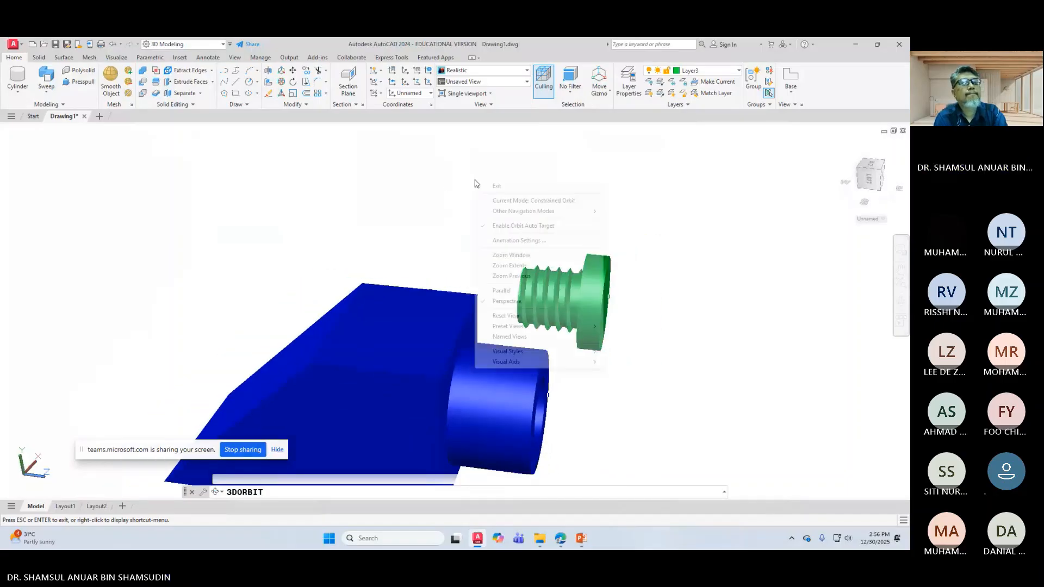
click(494, 187)
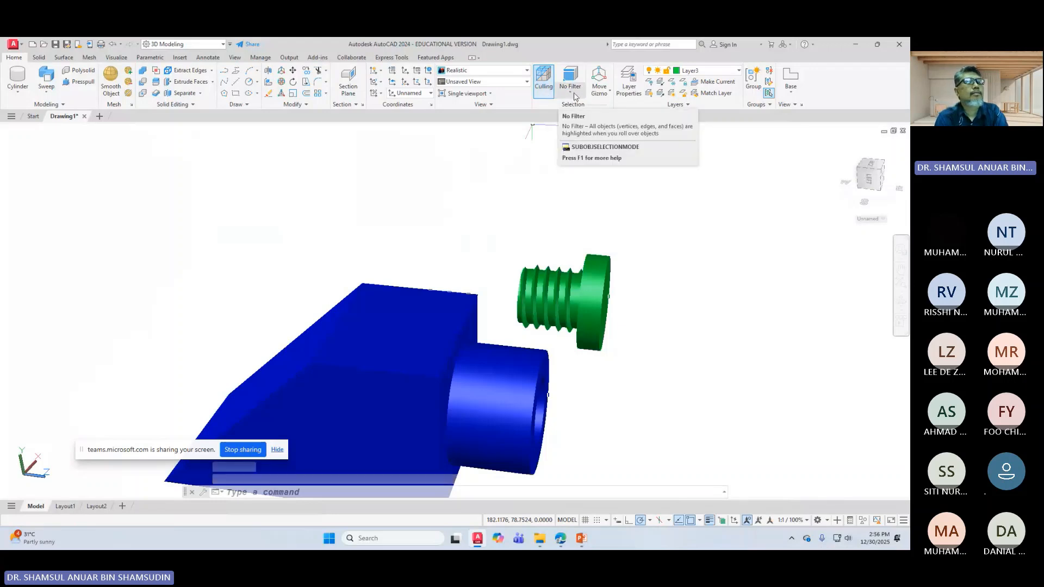
Step: Place a section plane along the blue box's sloped face
click(349, 79)
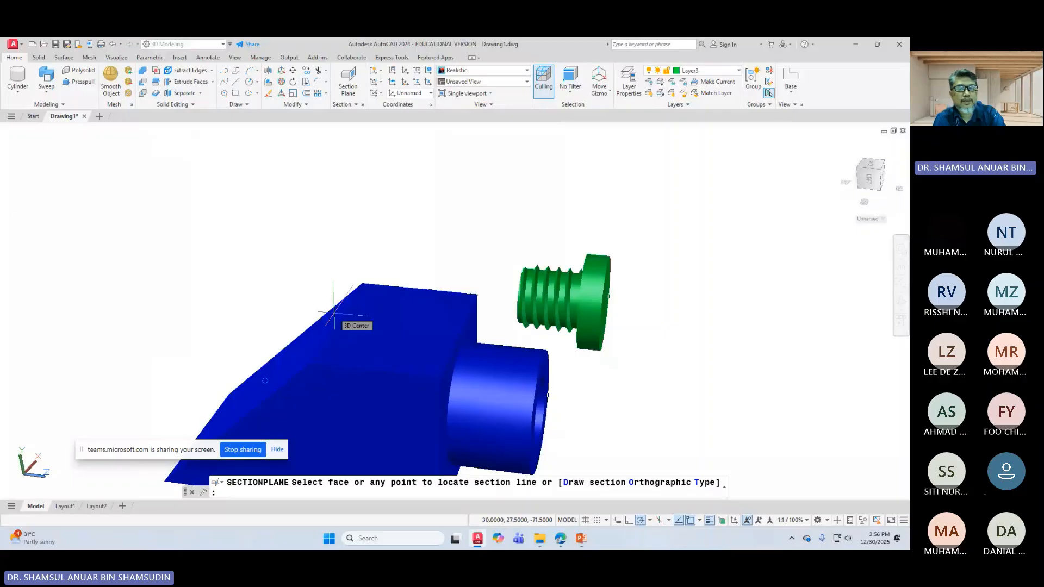
scroll(361, 390, down, 3)
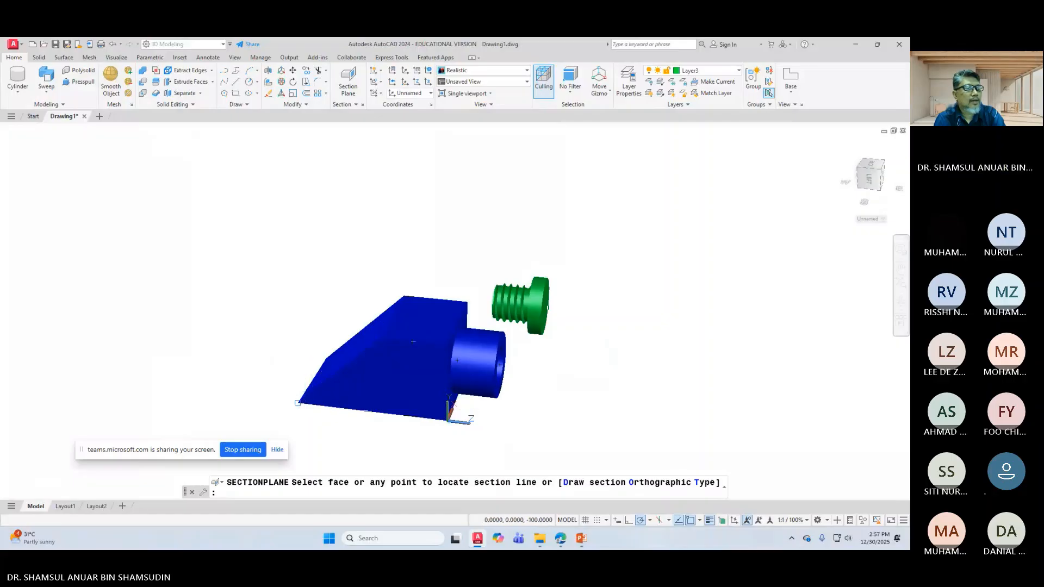
click(381, 363)
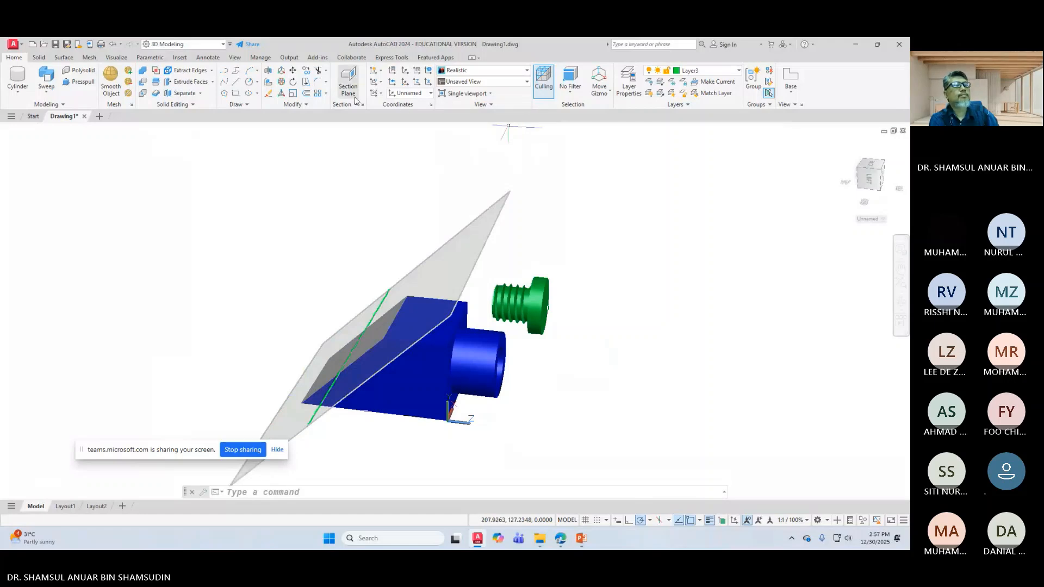
click(348, 80)
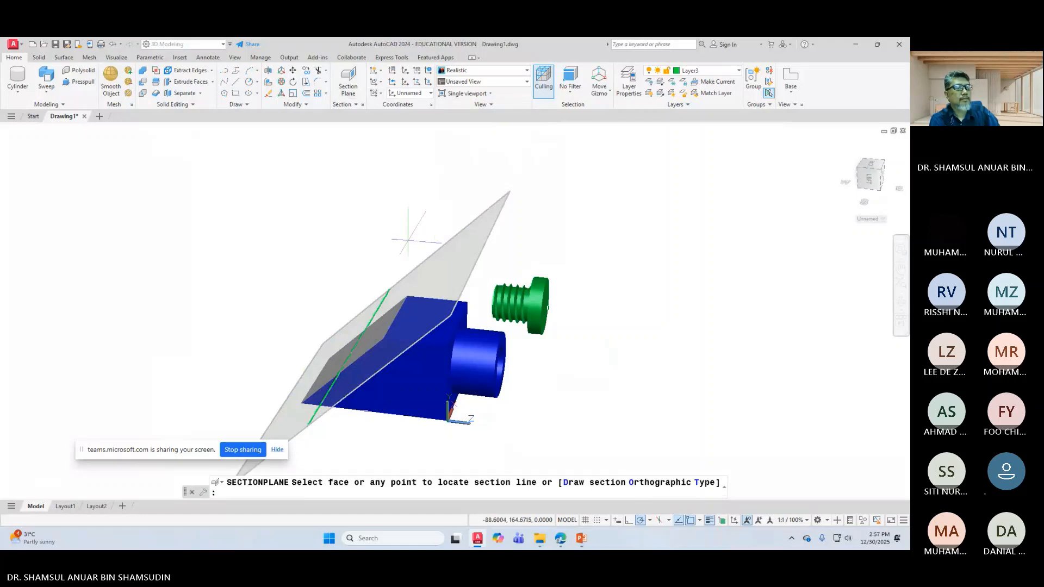
key(Escape)
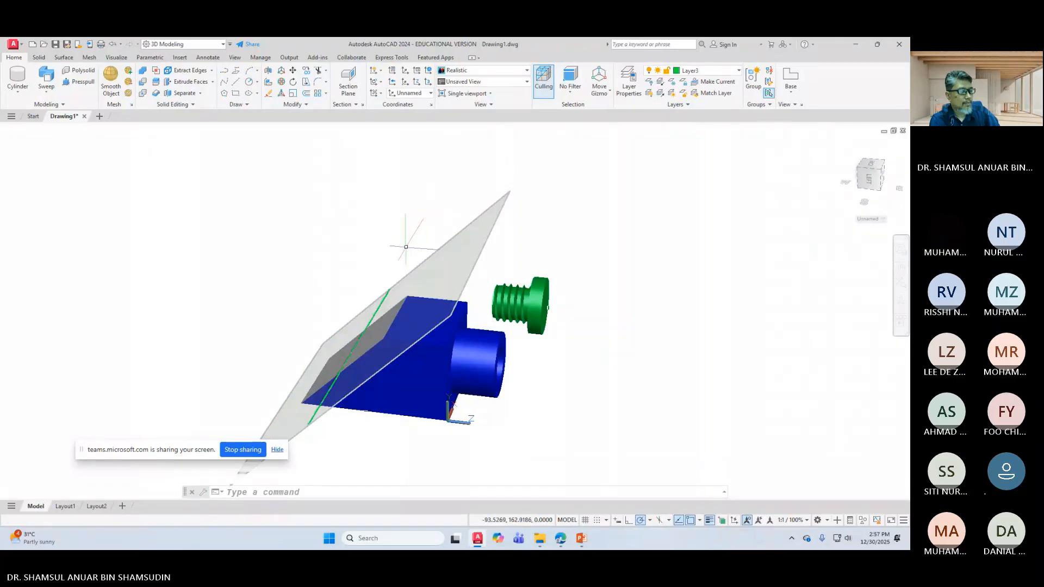
Step: Open Generate Section from the Section panel's extra tools and cancel it
click(350, 79)
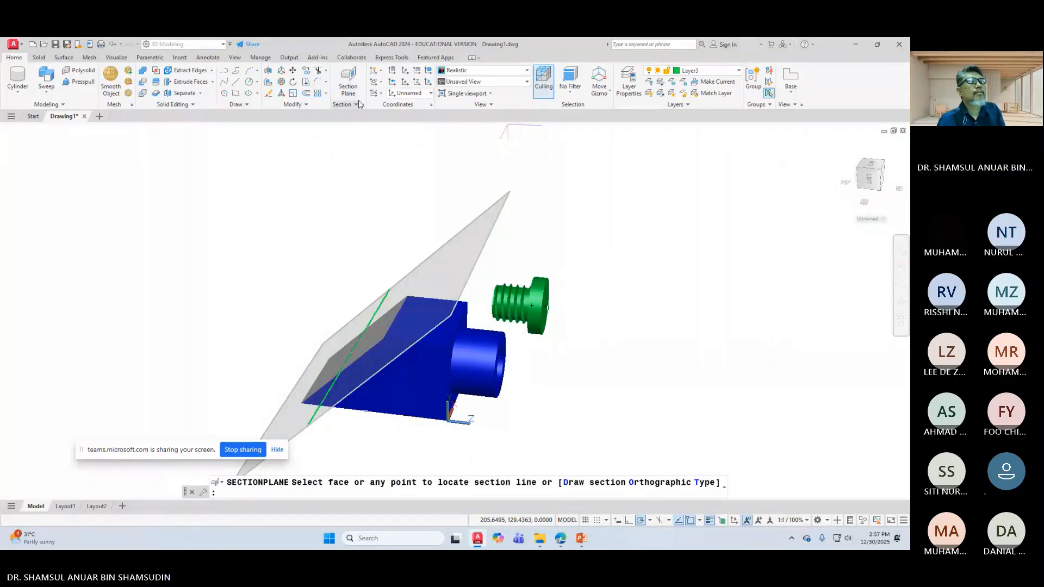
click(358, 104)
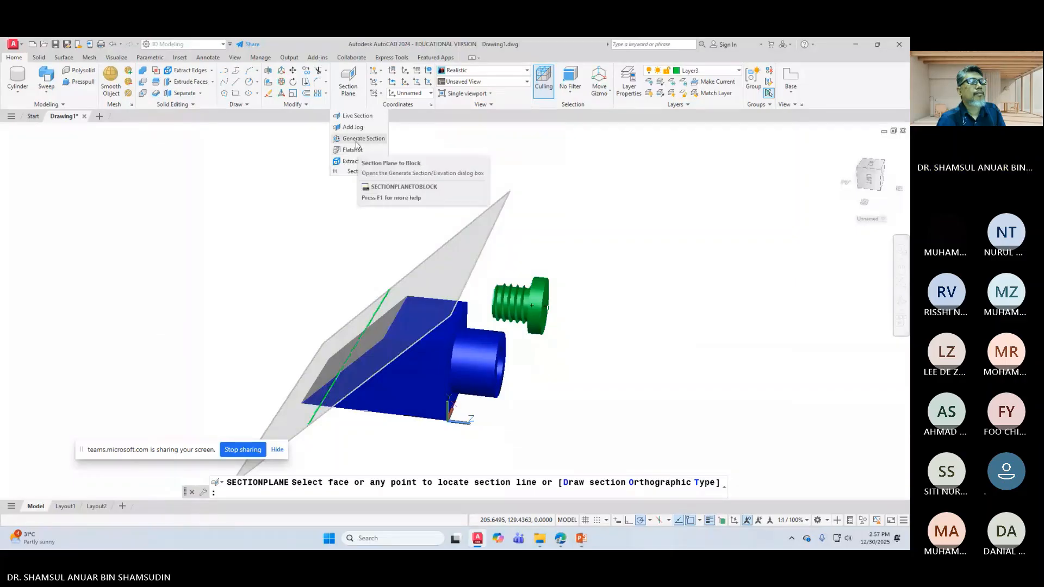
click(356, 139)
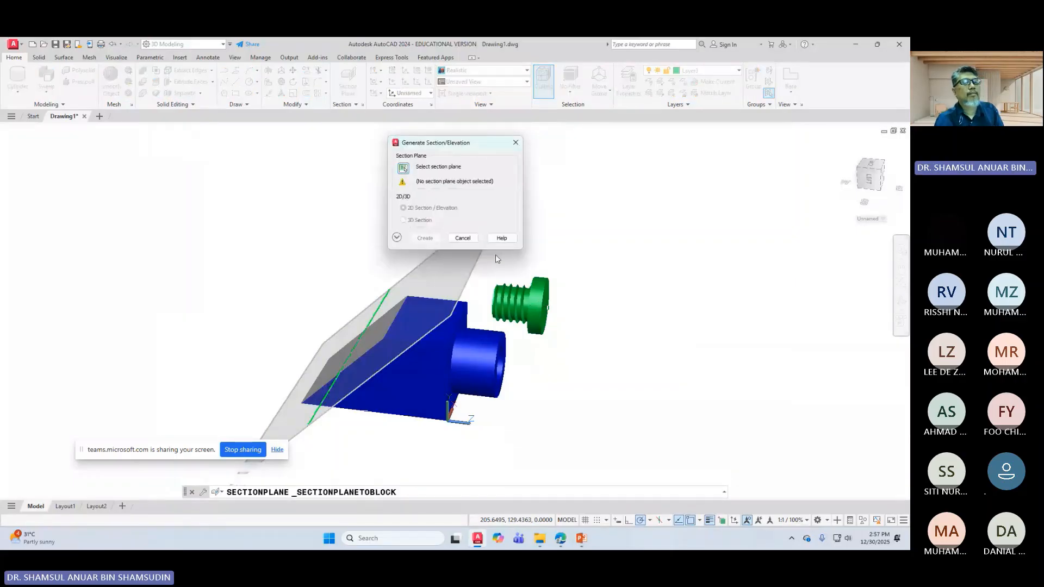
click(463, 237)
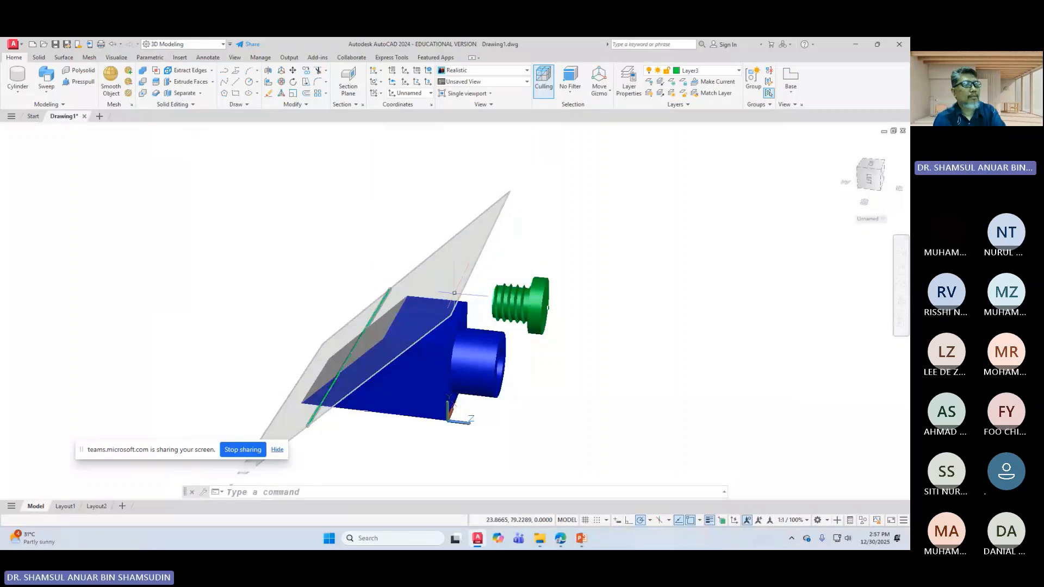
Step: Set the section plane to Slice, then undo twice to remove the plane
click(411, 305)
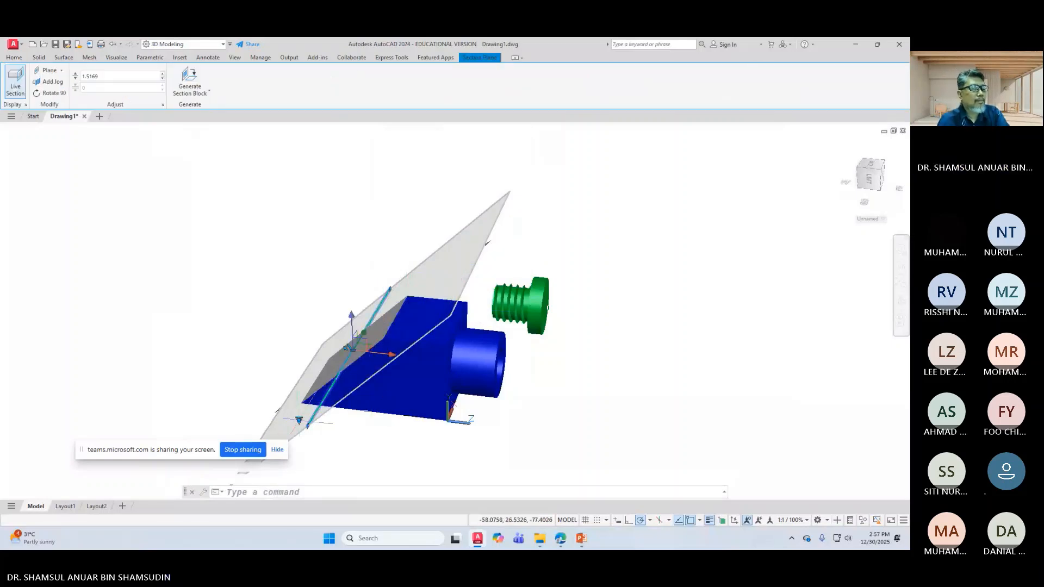
click(299, 421)
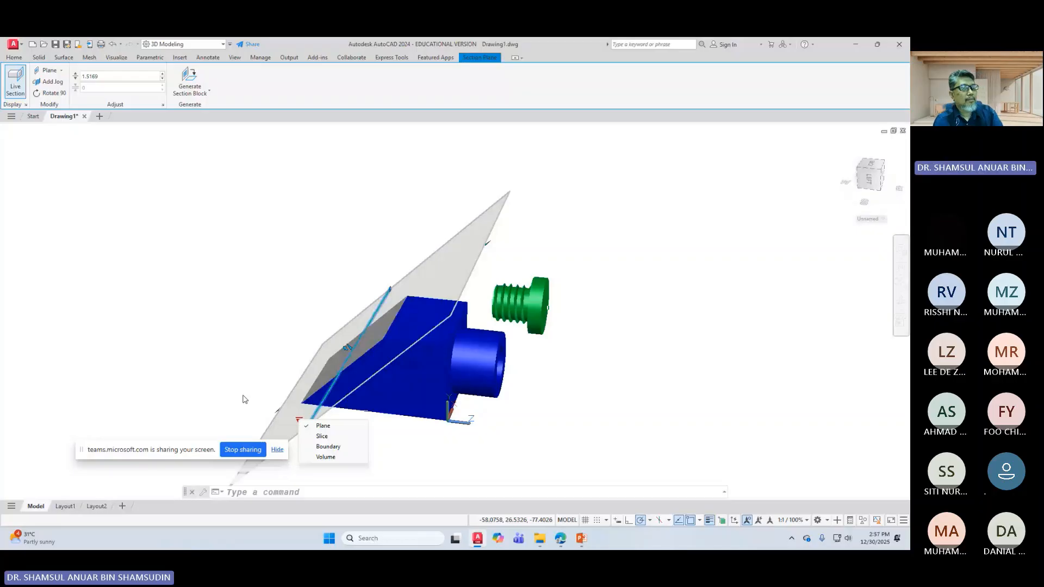
click(321, 436)
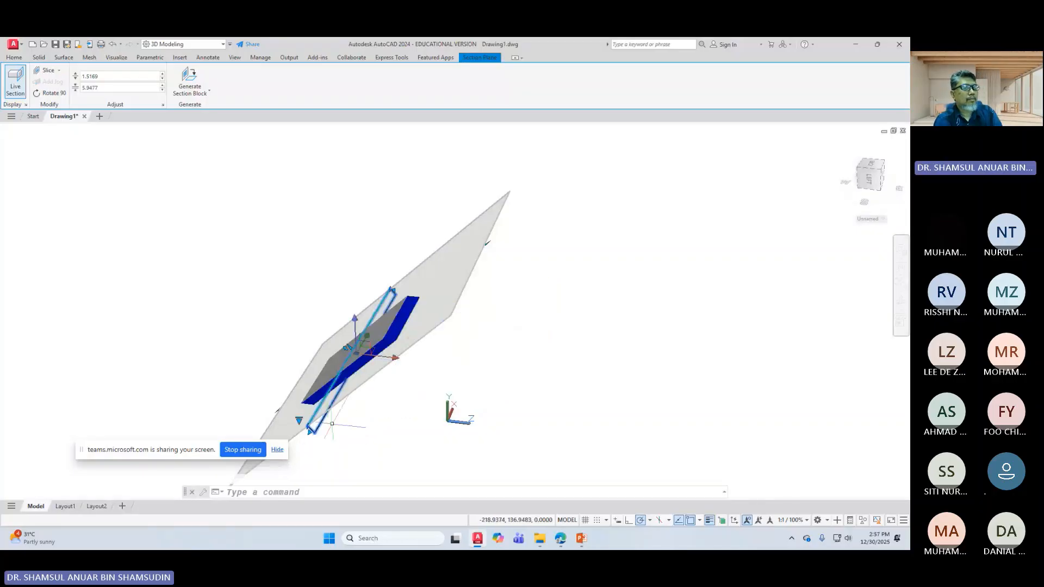
click(299, 421)
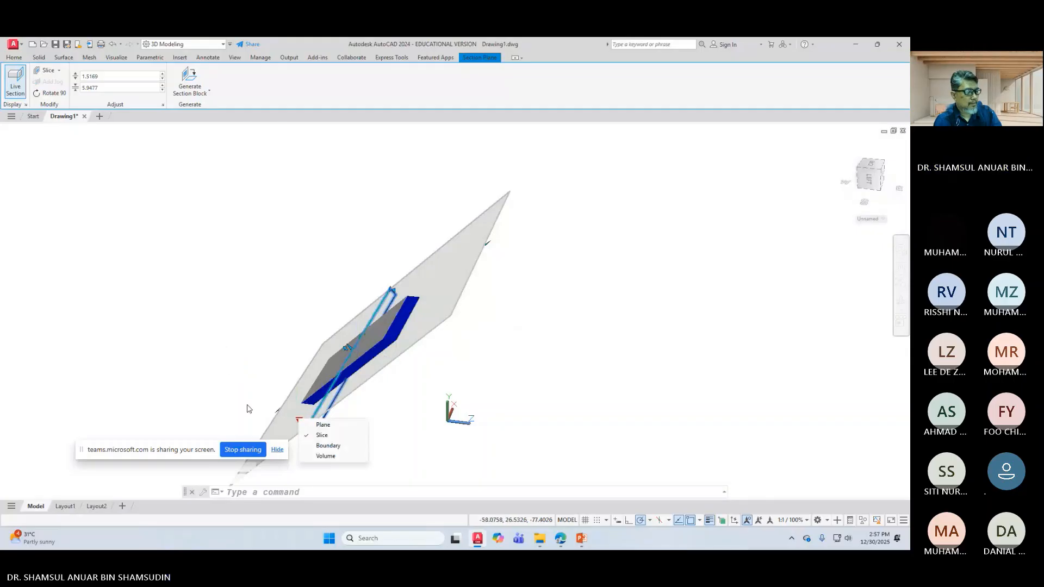
key(Escape)
key(Escape)
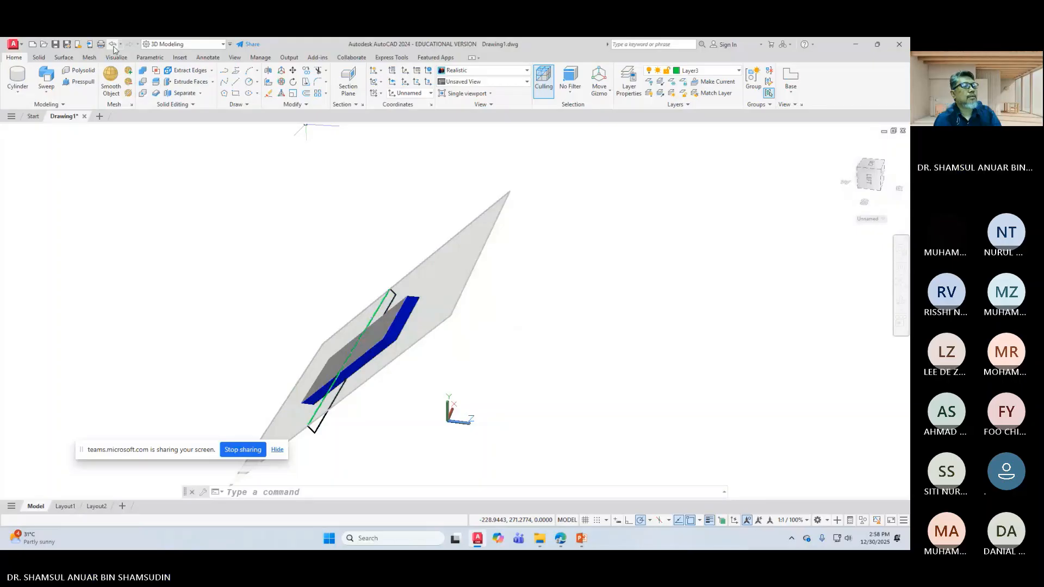
click(113, 46)
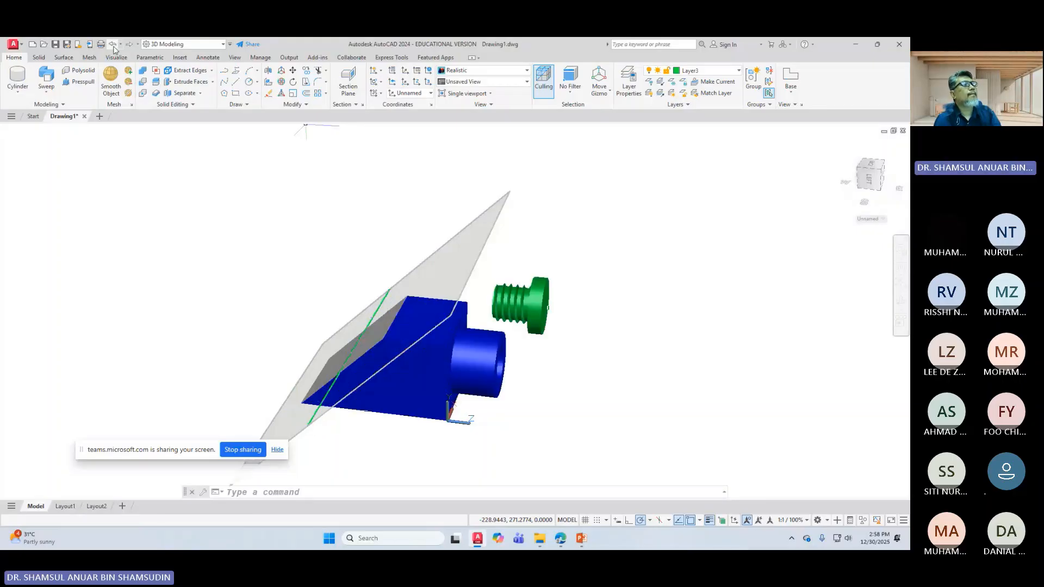
click(113, 46)
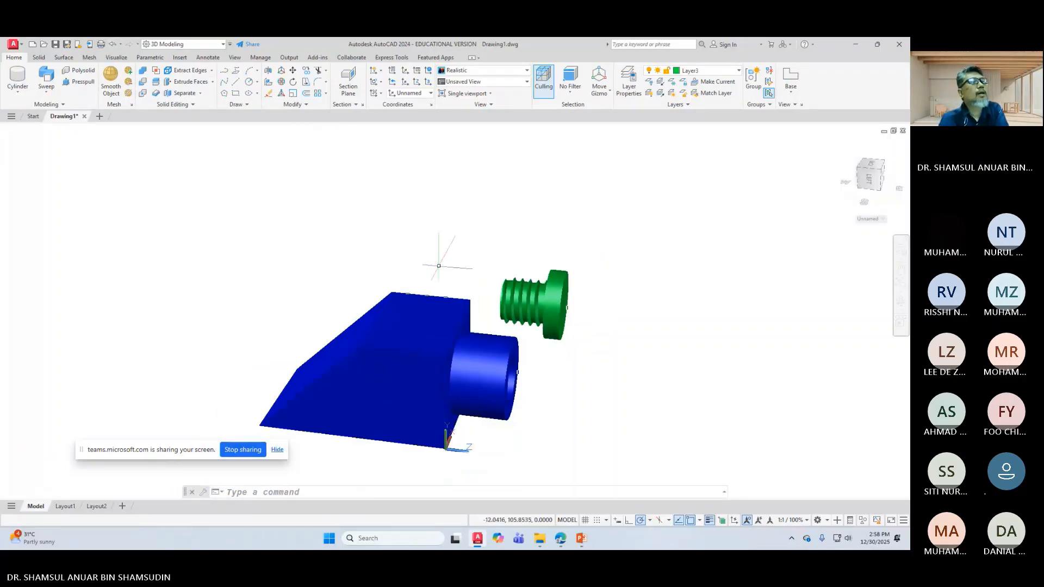
Step: Place a new section plane on the blue body's face
scroll(446, 294, down, 2)
click(361, 106)
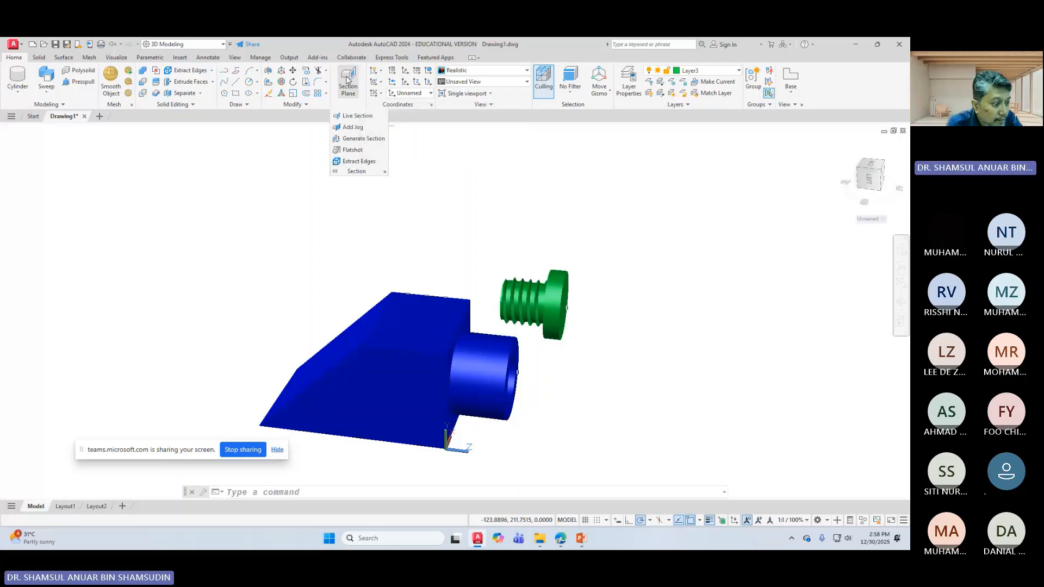
click(348, 84)
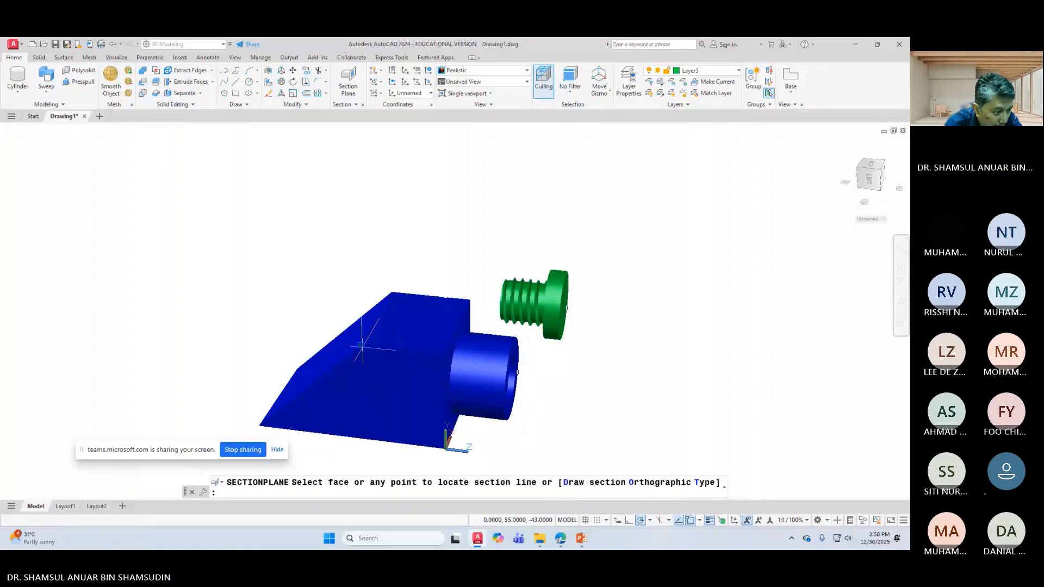
click(359, 345)
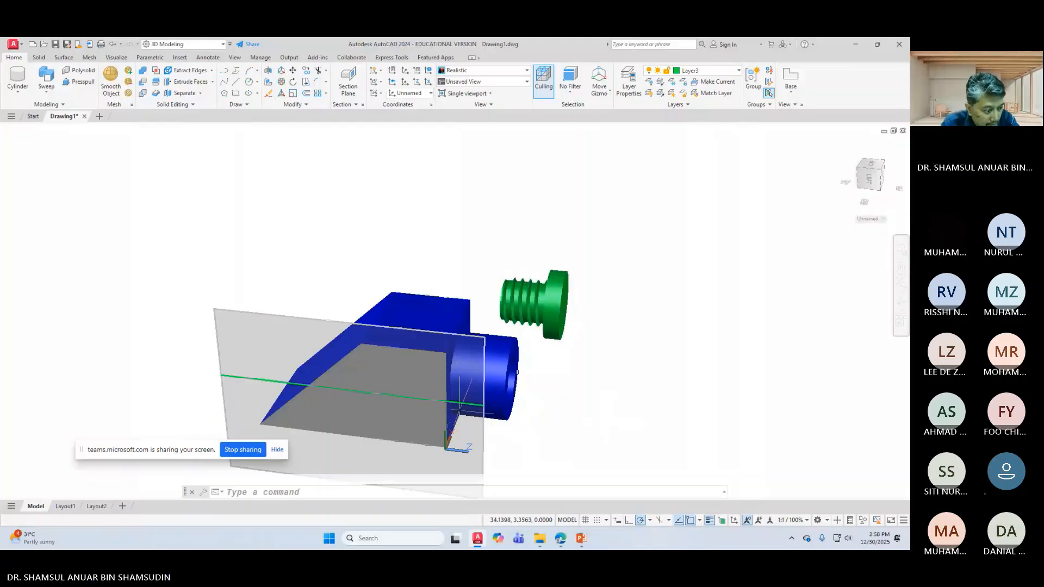
Step: Repeat Section Plane, adjust the view, and pick the section line's first point
key(Return)
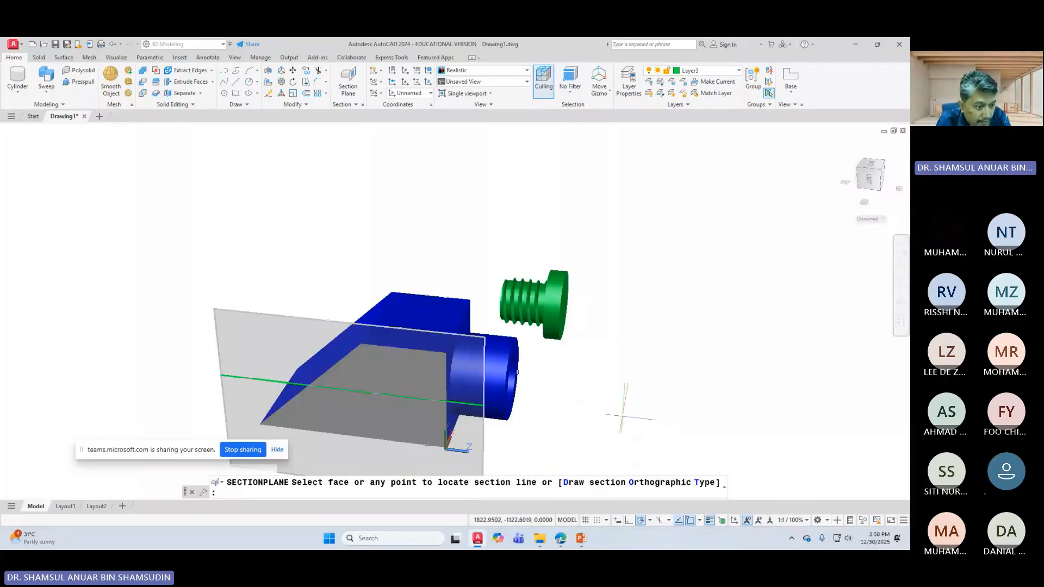
middle_drag(621, 422, 664, 361)
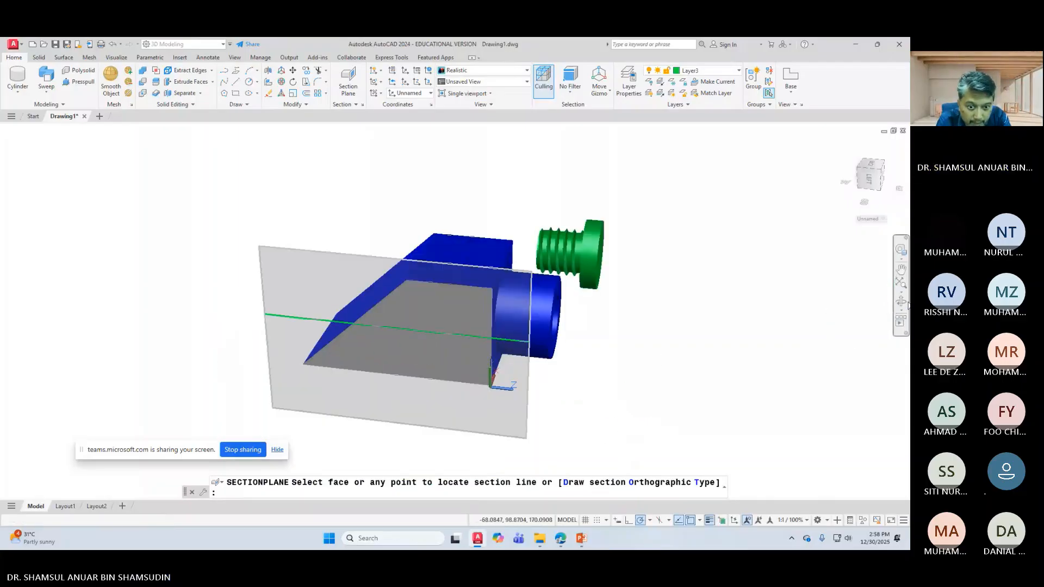
shift+middle_drag(731, 334, 680, 333)
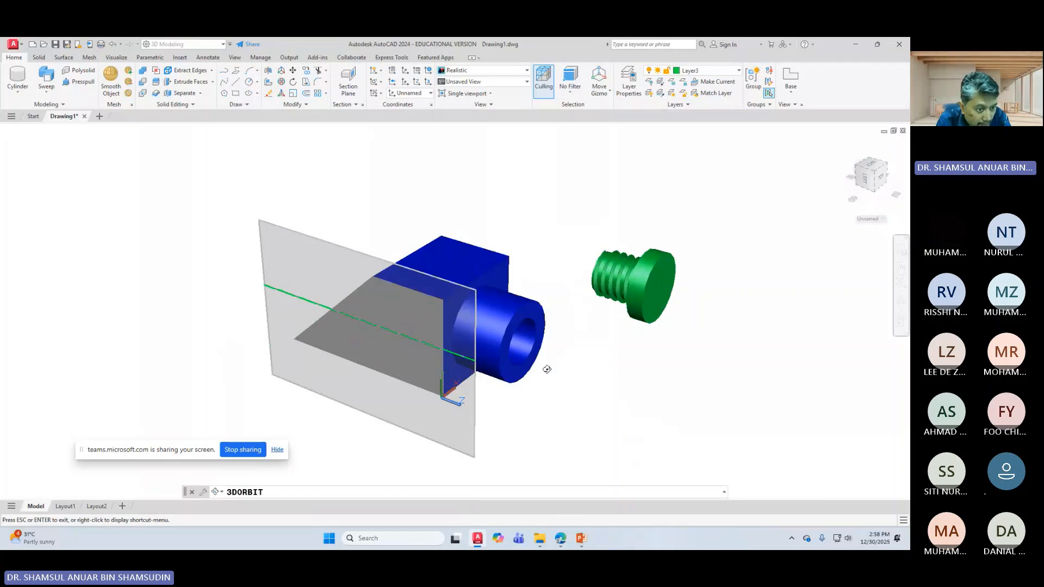
right_click(595, 311)
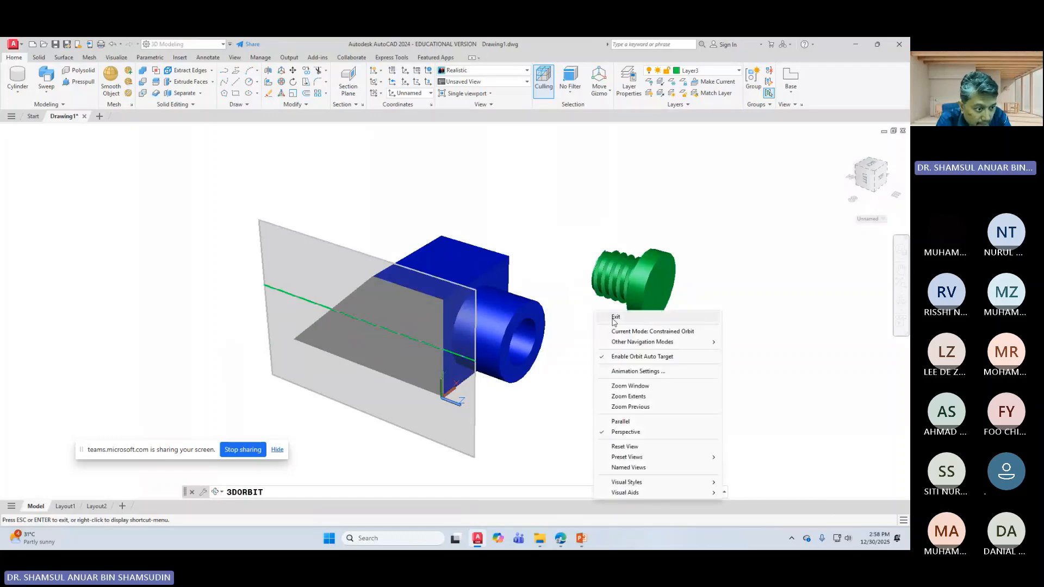
click(614, 318)
click(471, 292)
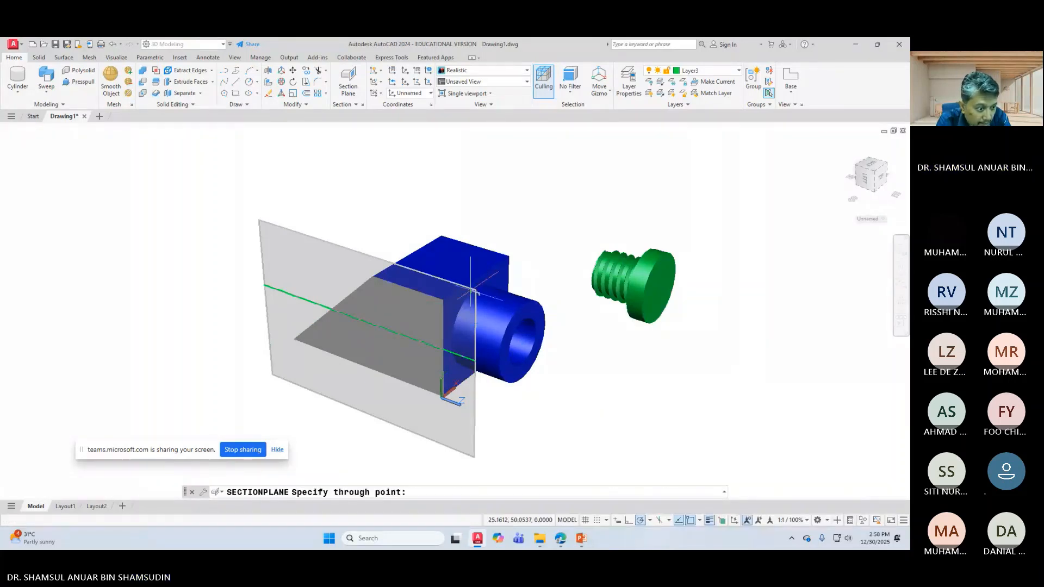
Step: Finish the lengthwise section plane through the blue housing and inspect its exposed threaded bore
click(480, 307)
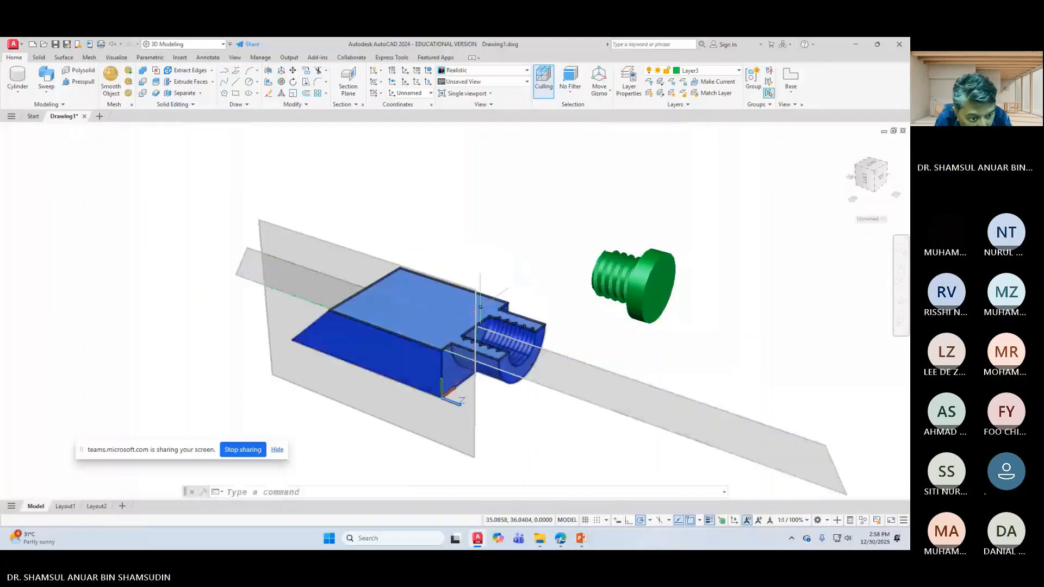
scroll(480, 307, up, 5)
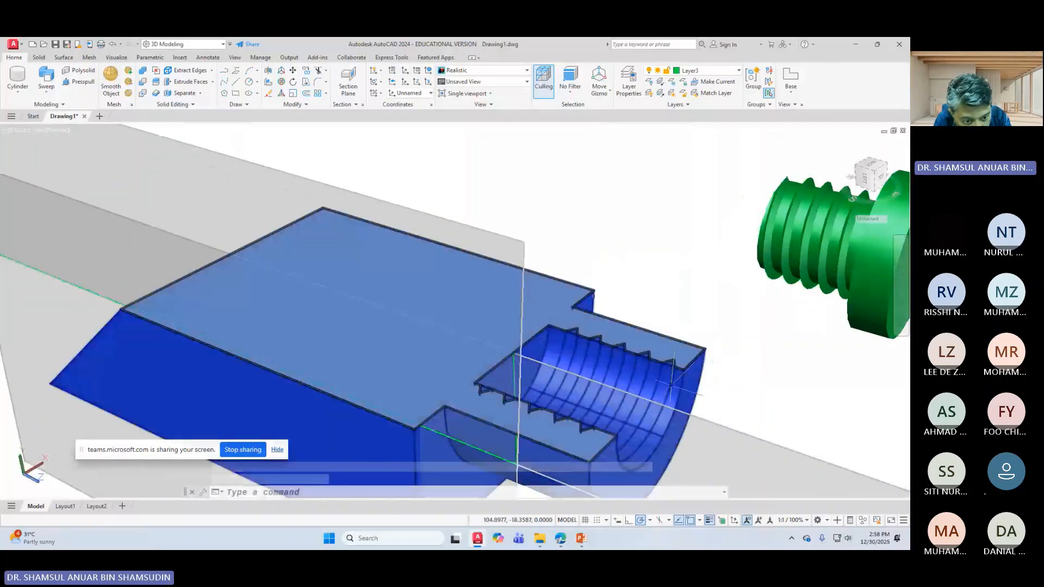
scroll(672, 385, up, 1)
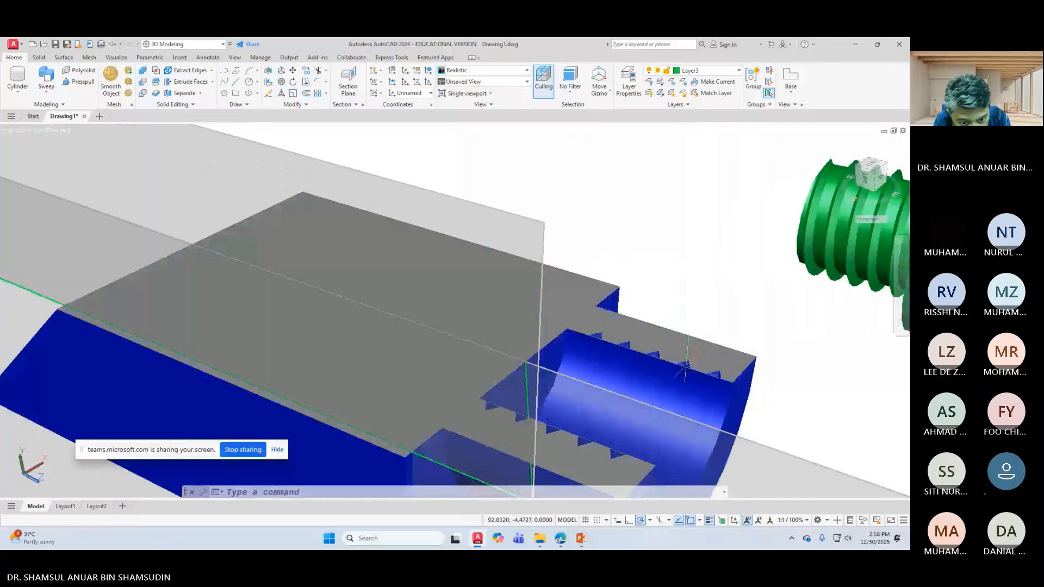
scroll(684, 366, up, 2)
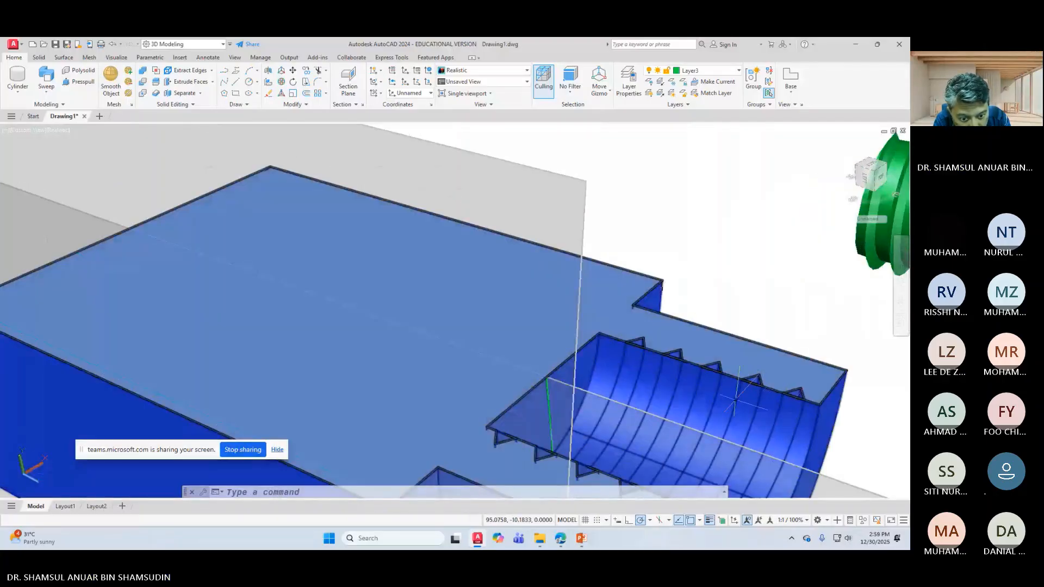
scroll(735, 400, down, 3)
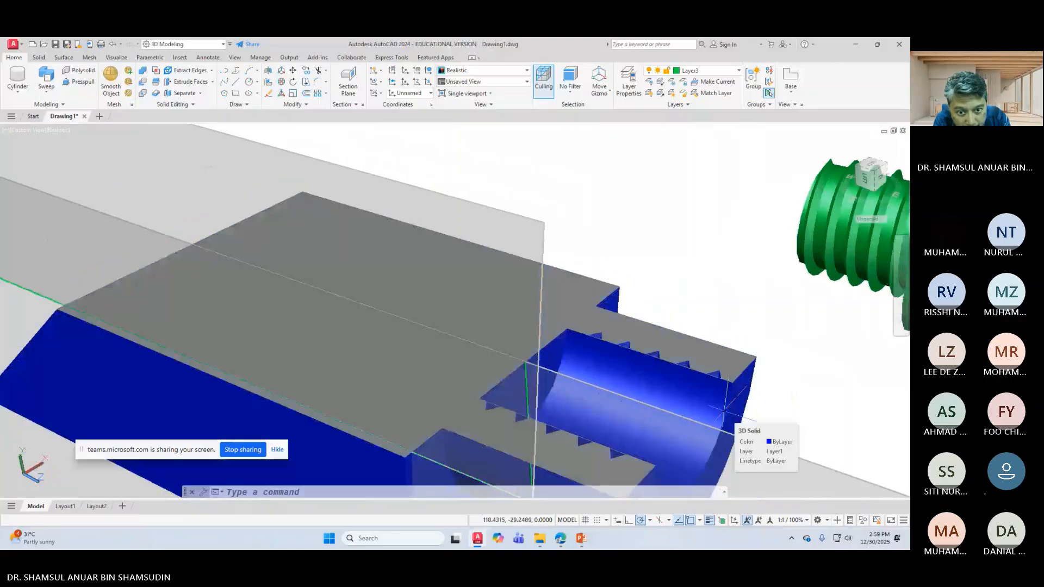
click(744, 413)
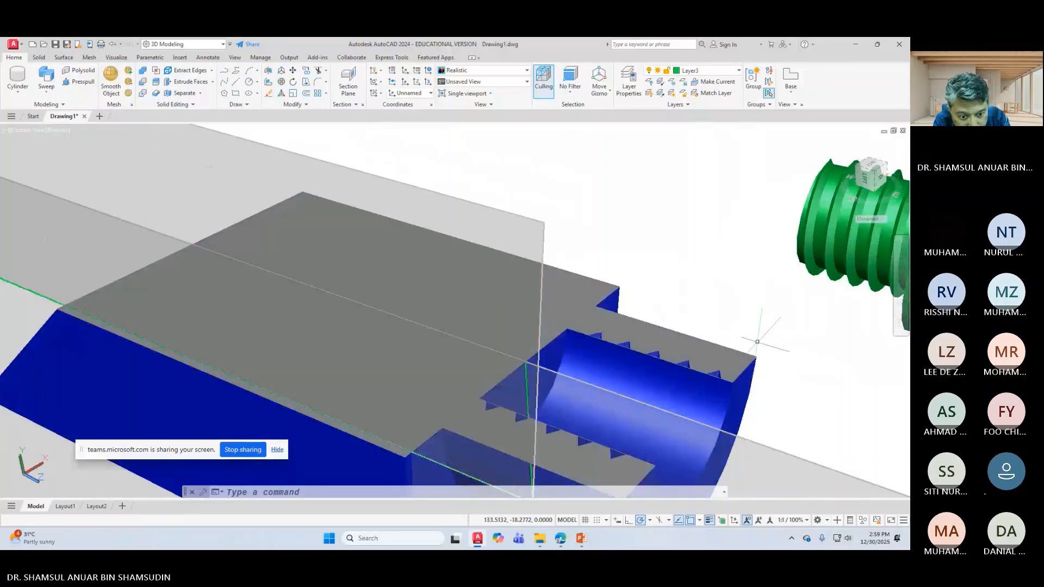
click(716, 375)
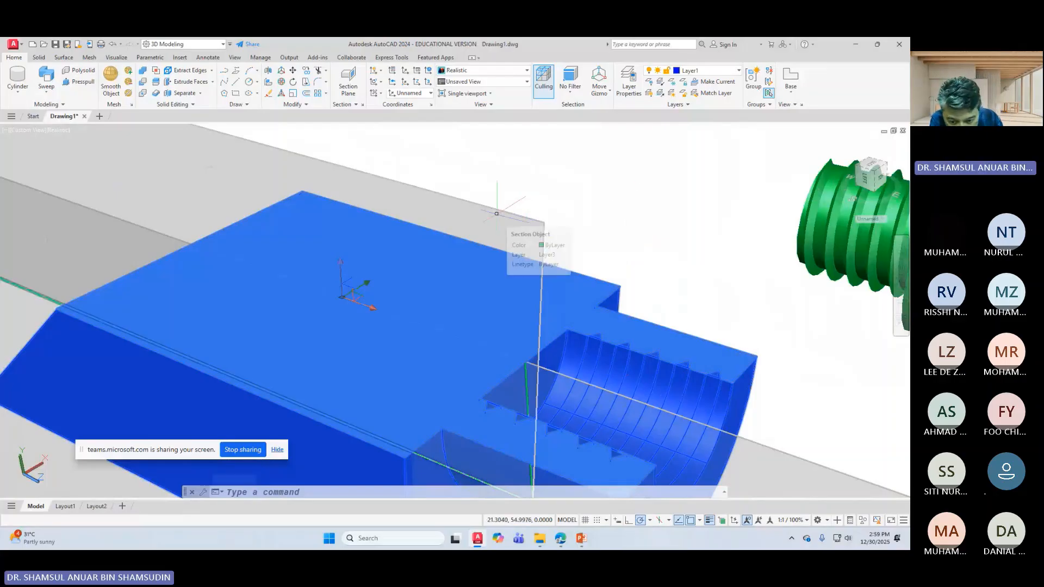
scroll(532, 210, down, 1)
scroll(440, 326, down, 3)
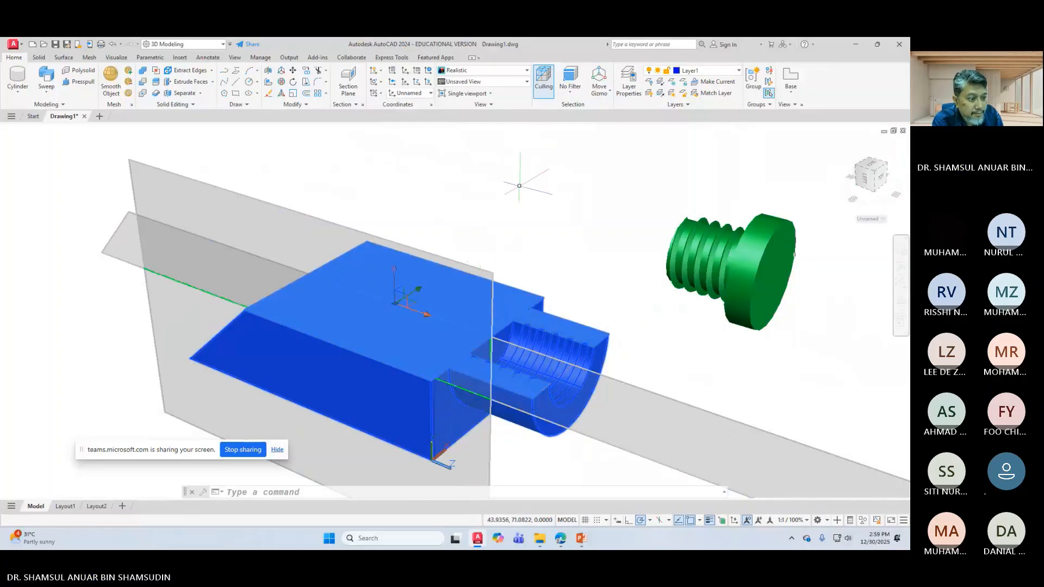
key(Escape)
scroll(473, 304, down, 3)
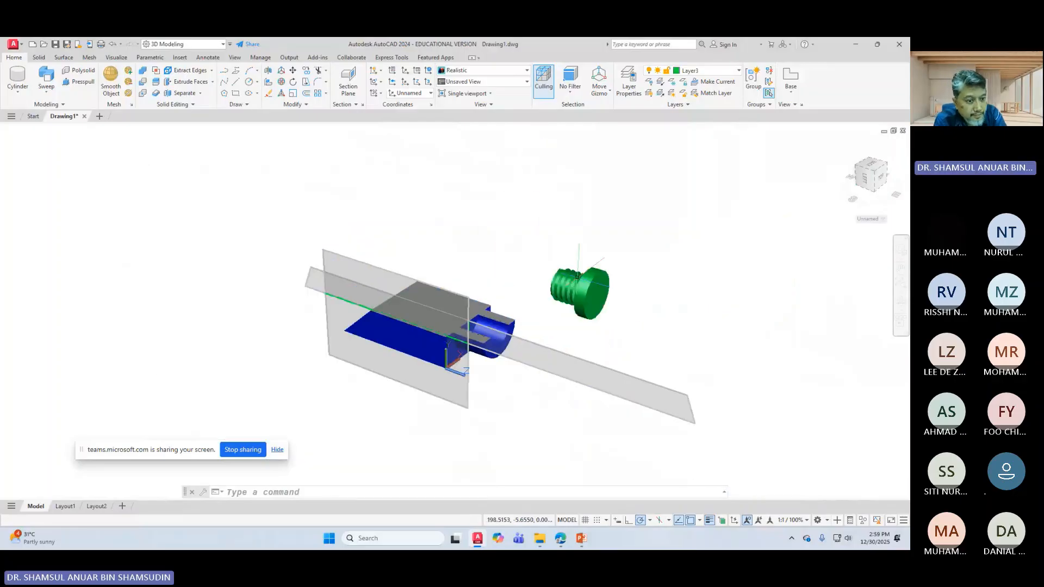
scroll(473, 305, up, 2)
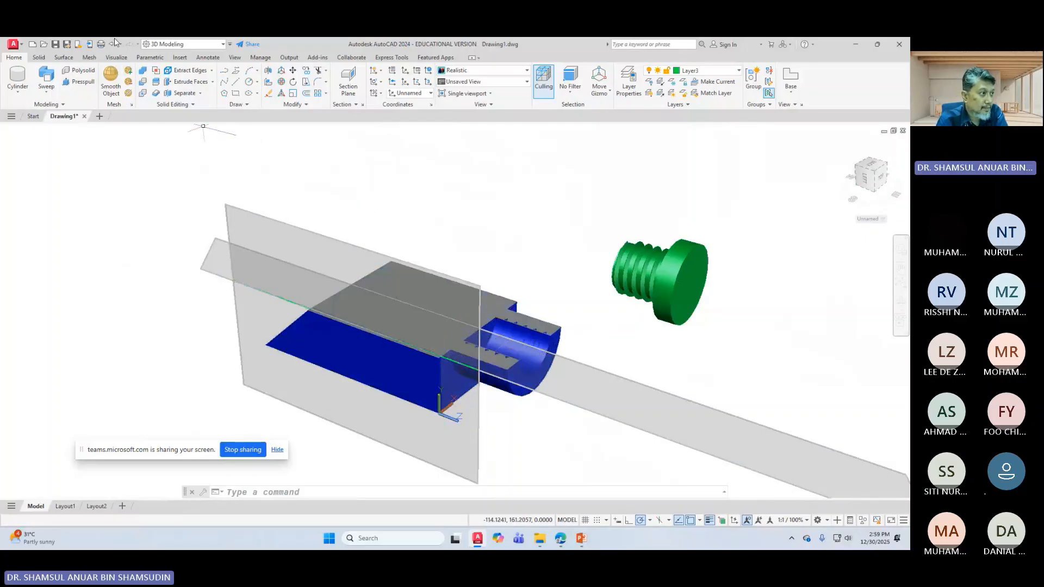
click(362, 105)
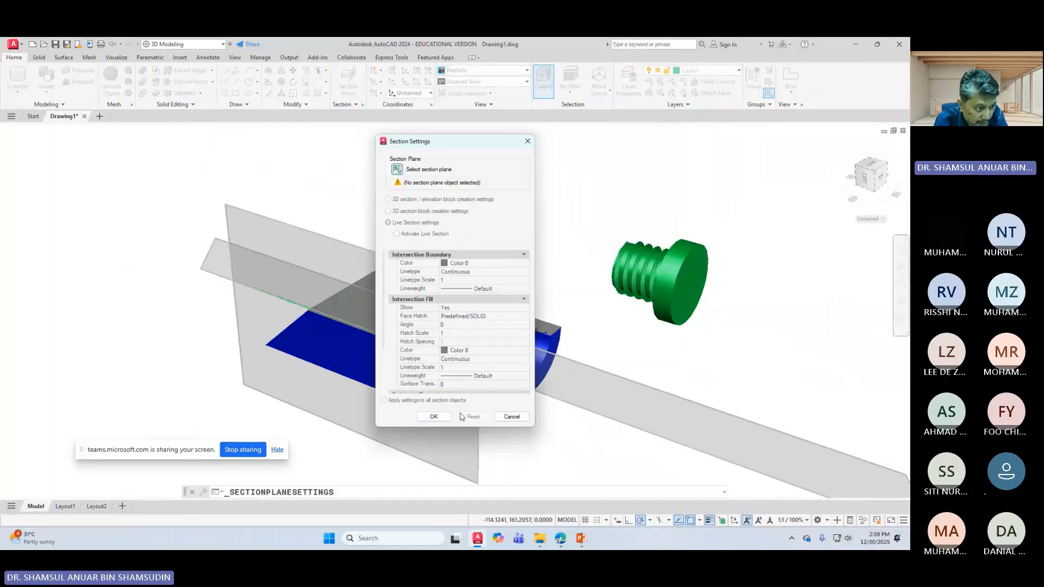
click(527, 144)
scroll(489, 288, down, 3)
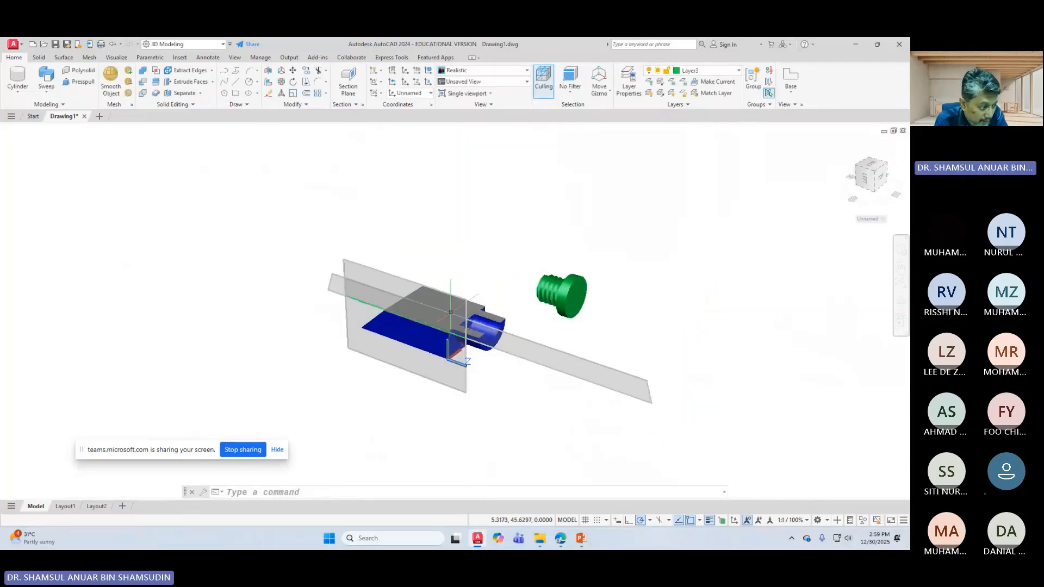
scroll(377, 274, up, 2)
right_click(377, 274)
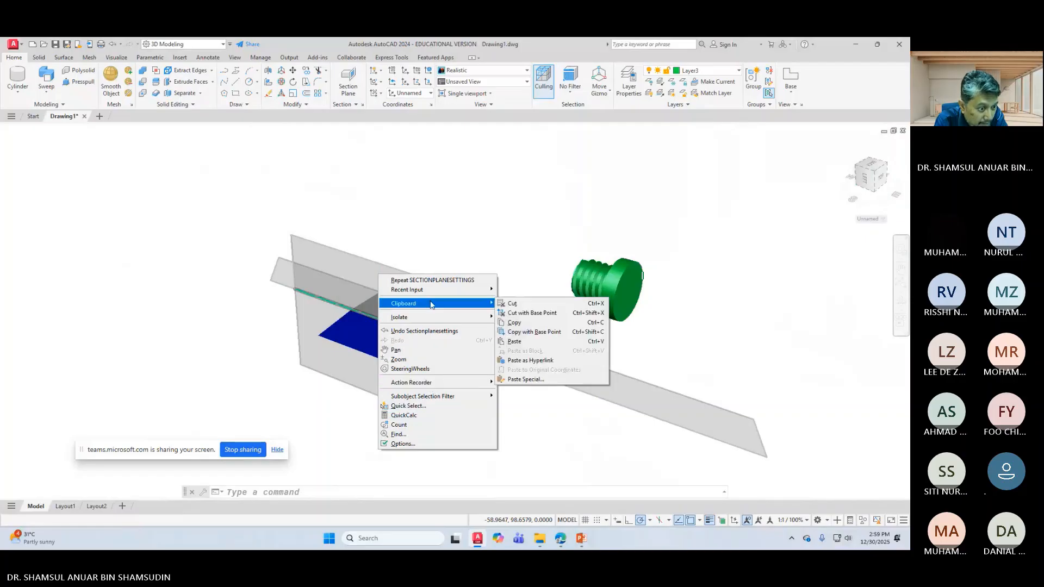
mouse_move(422, 320)
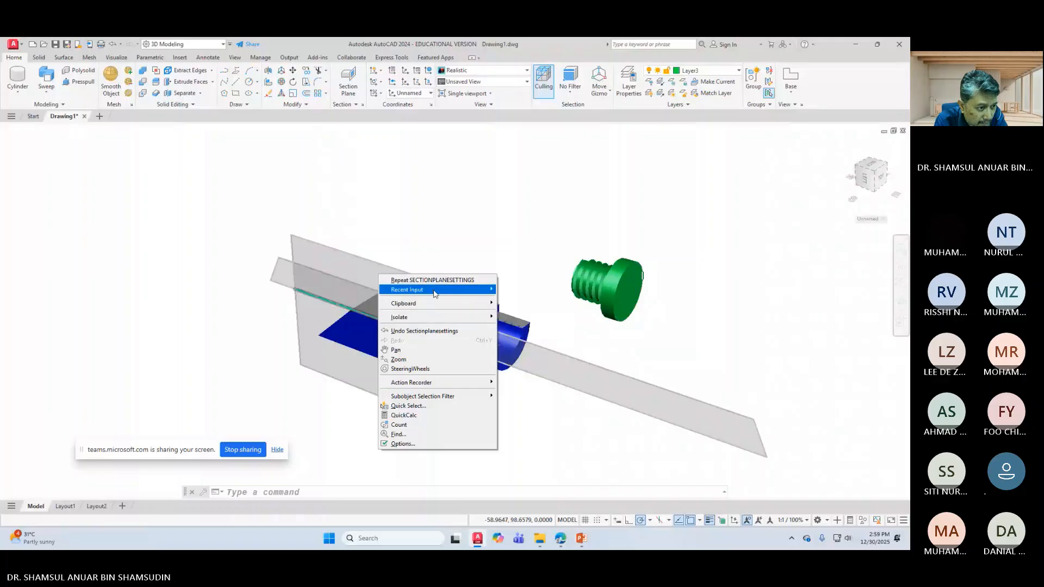
mouse_move(434, 293)
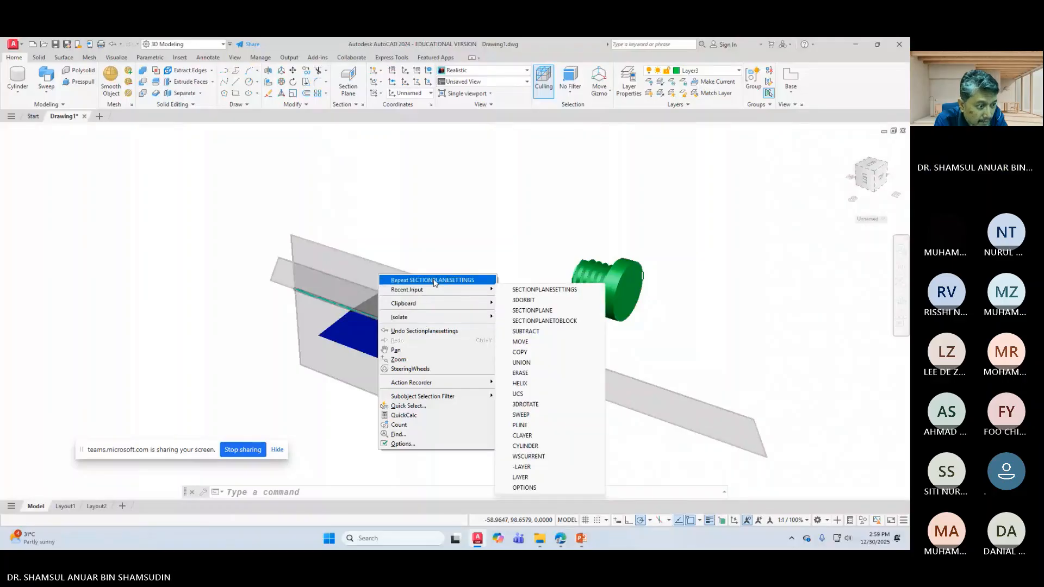
click(428, 248)
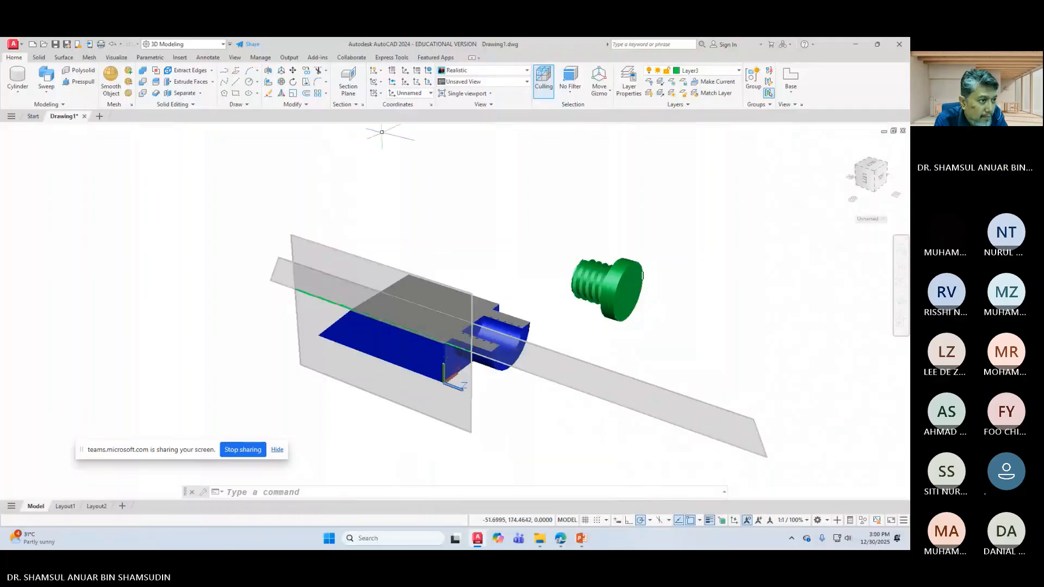
key(Escape)
click(354, 105)
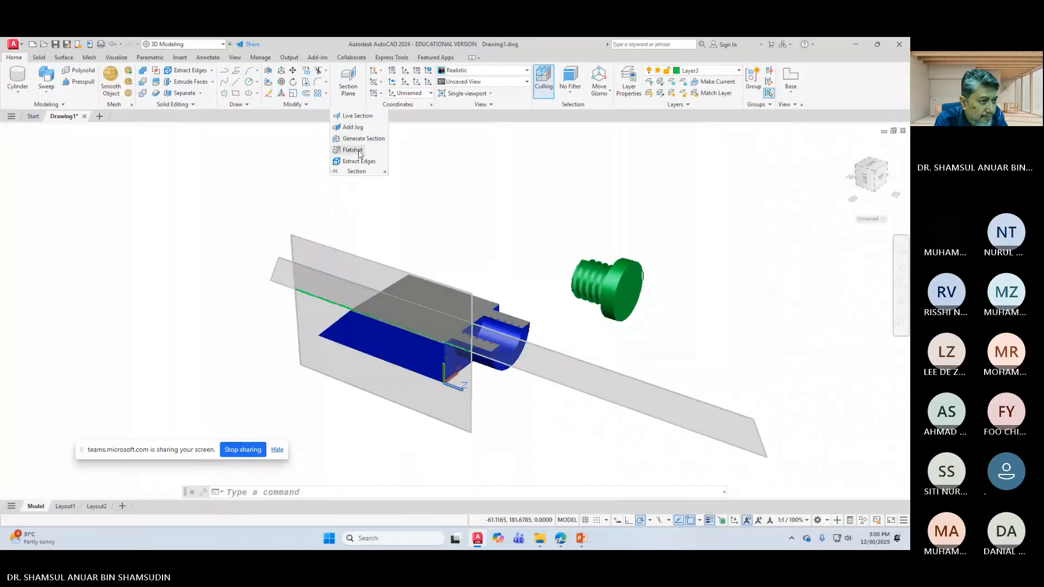
click(385, 172)
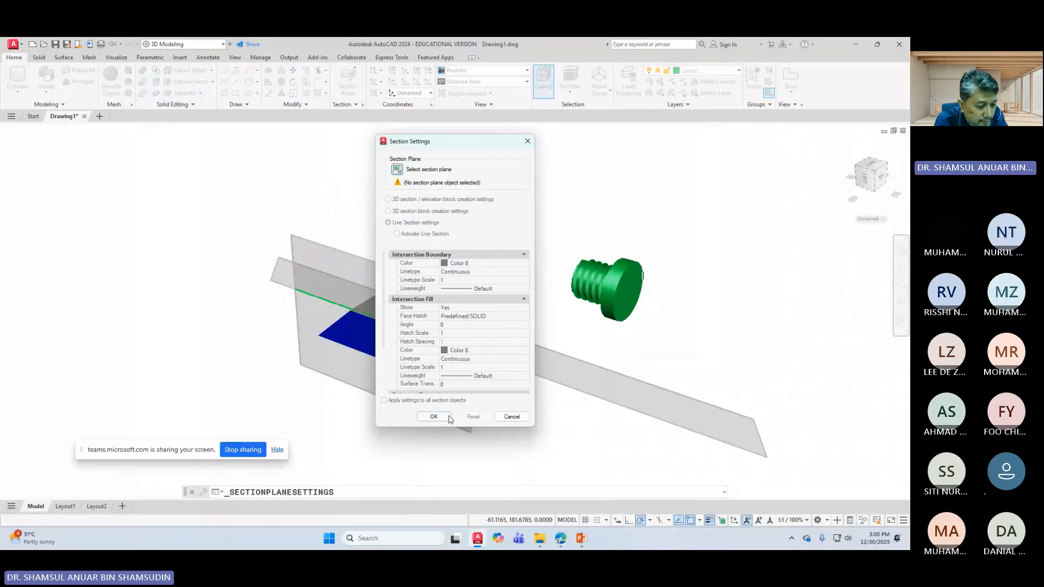
click(505, 416)
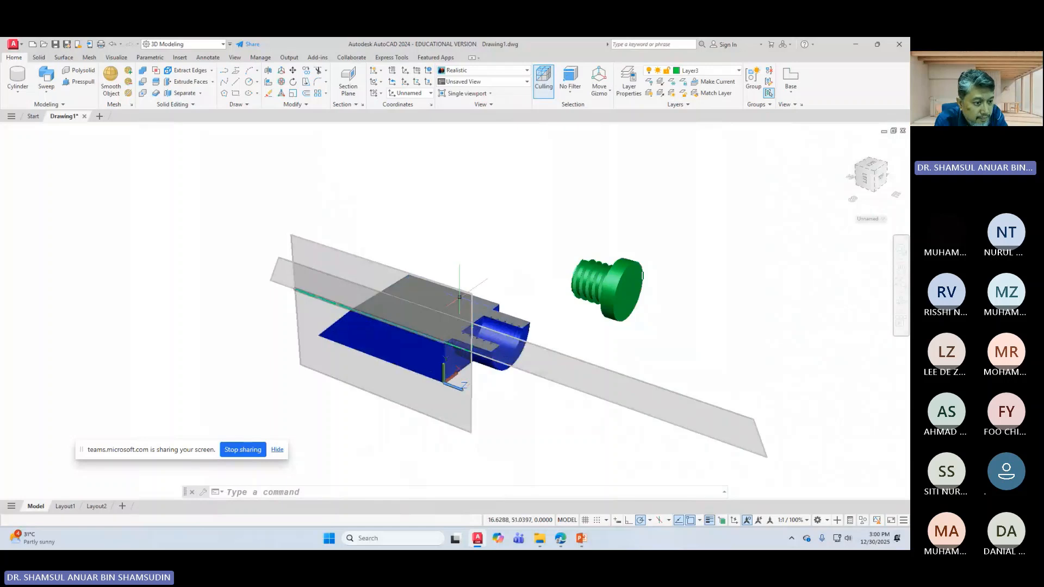
right_click(460, 296)
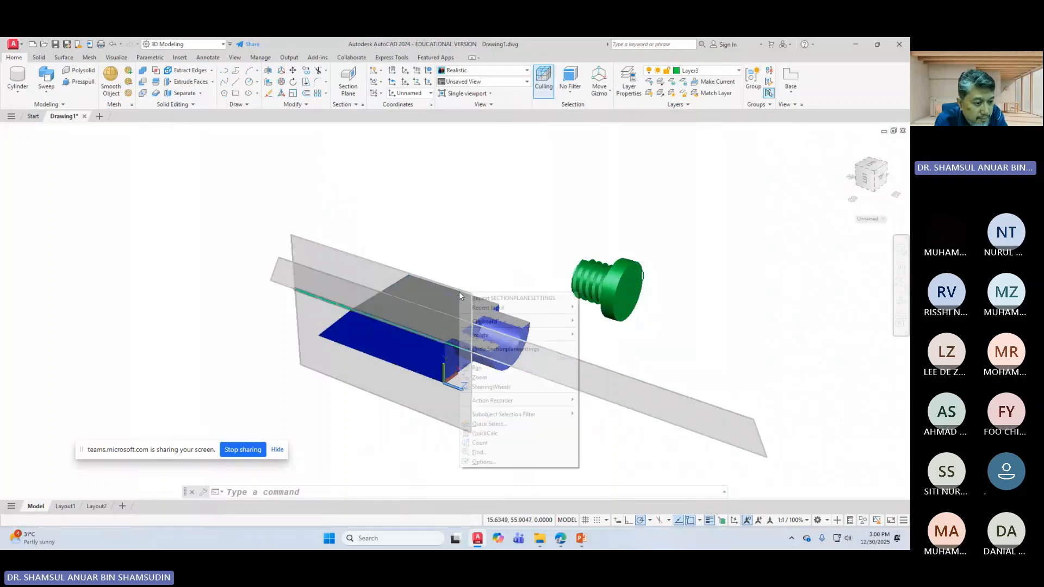
click(562, 384)
right_click(609, 390)
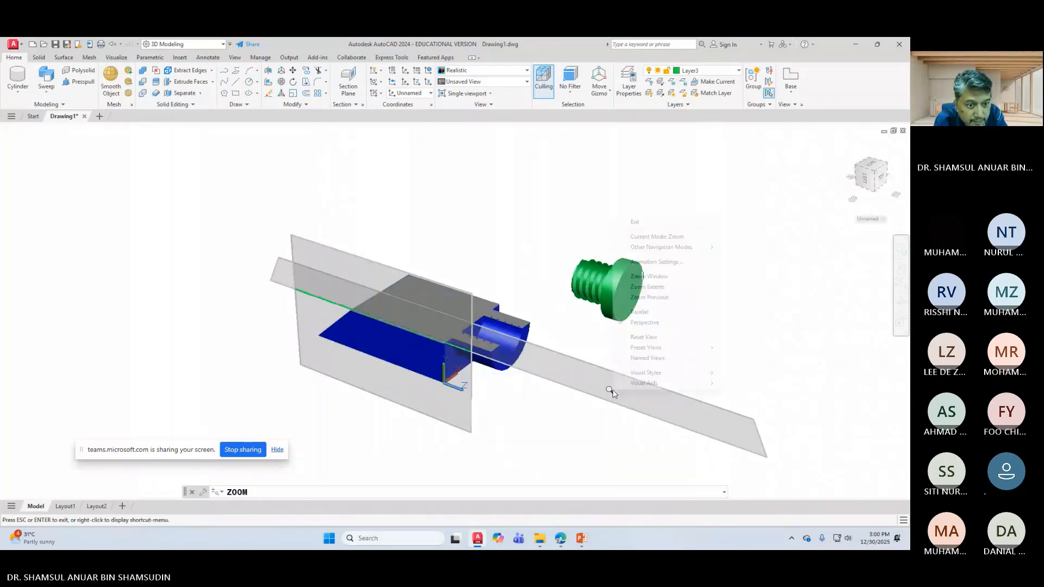
click(646, 229)
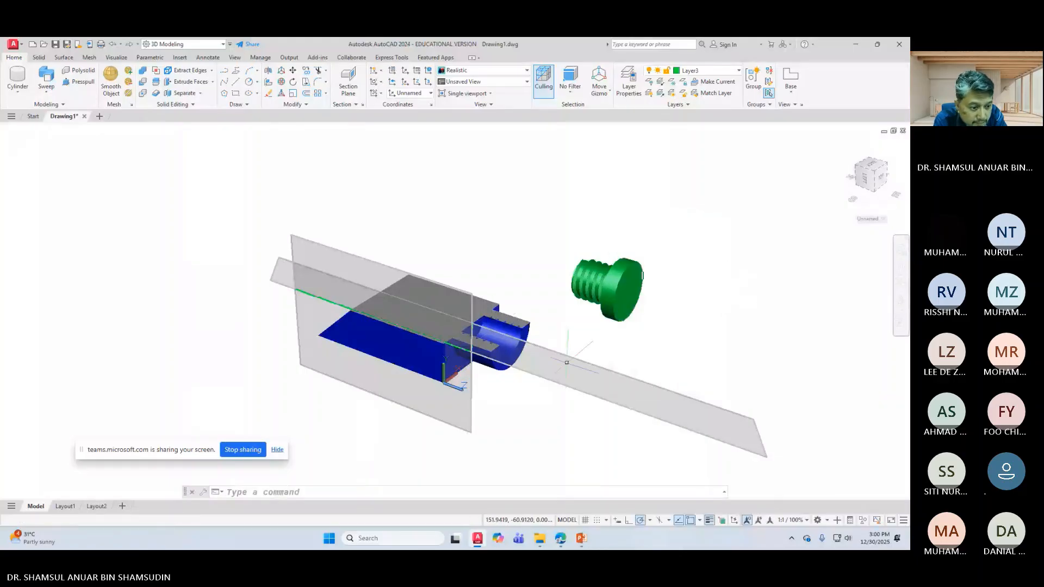
right_click(567, 367)
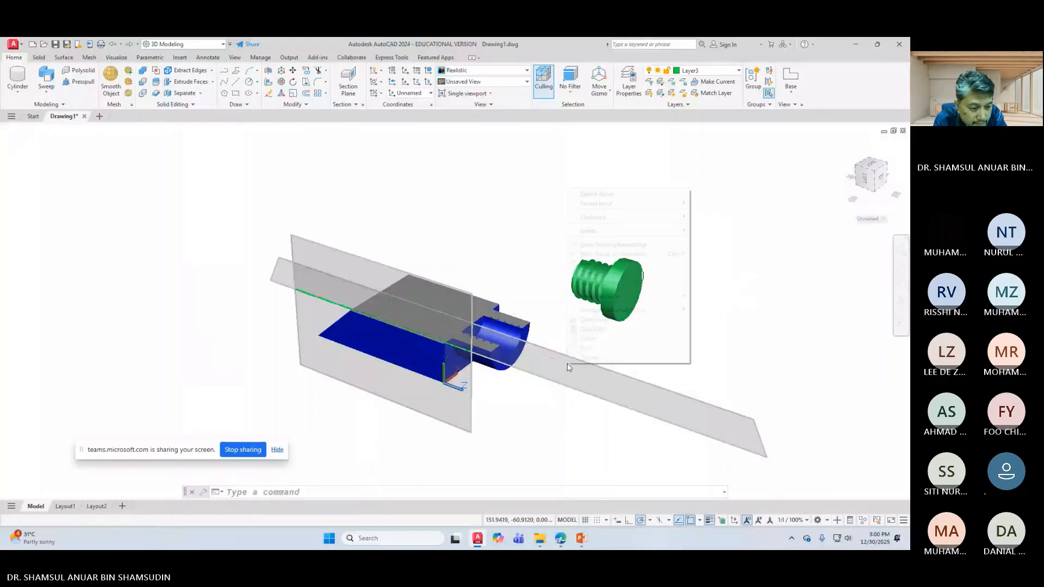
click(480, 172)
click(467, 176)
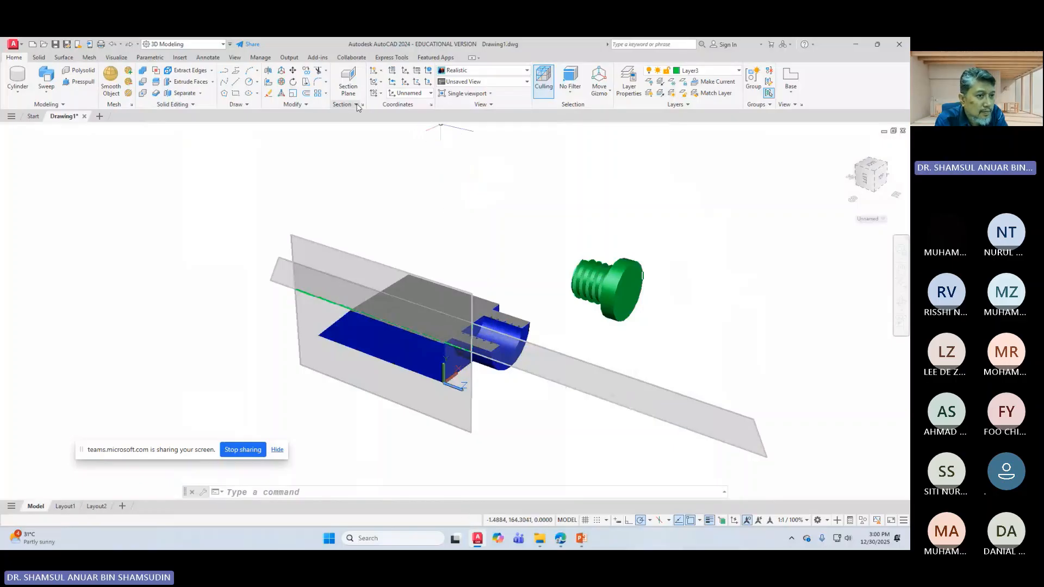
click(440, 107)
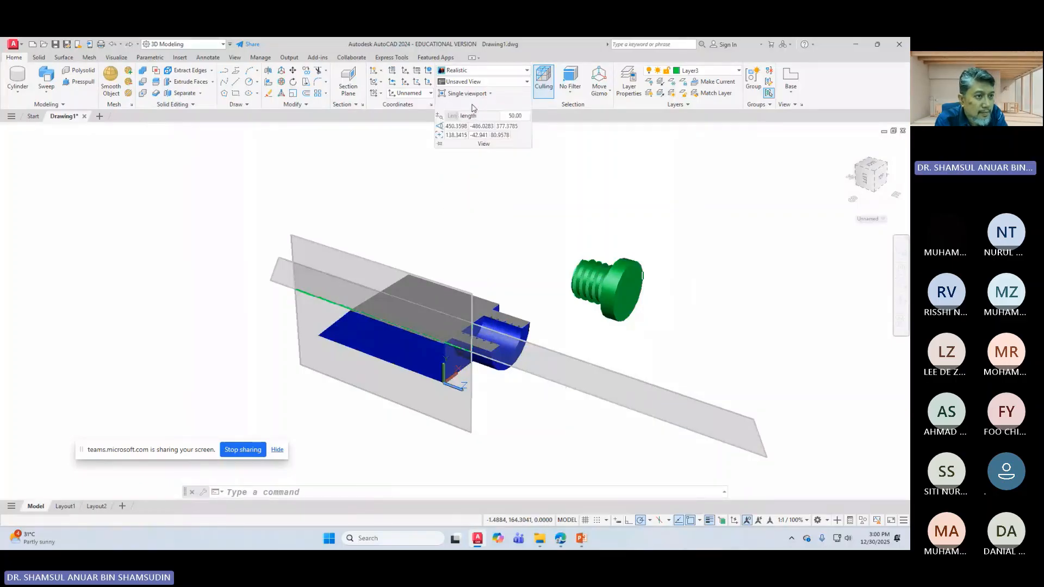
click(400, 158)
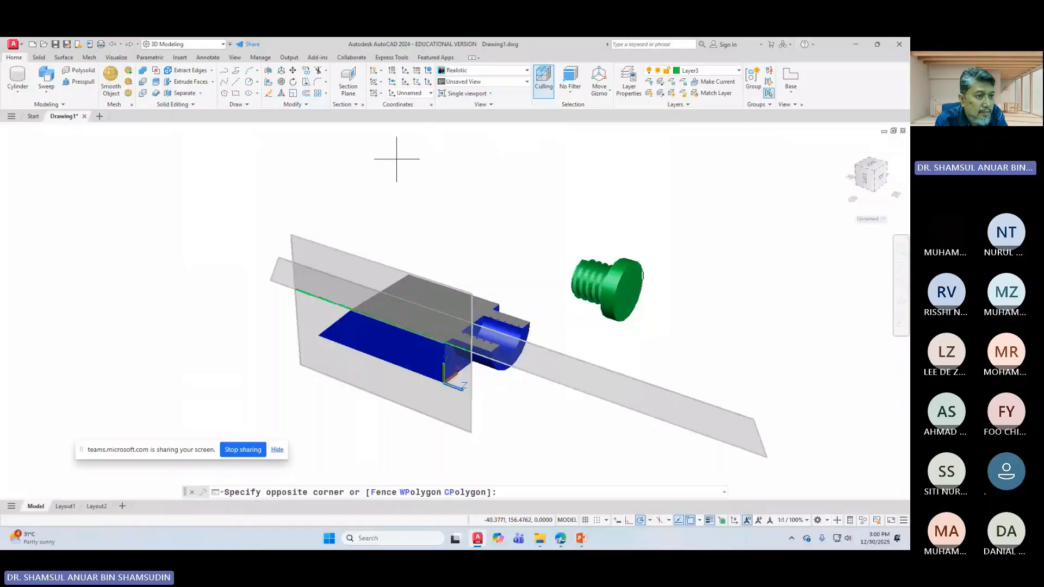
click(442, 128)
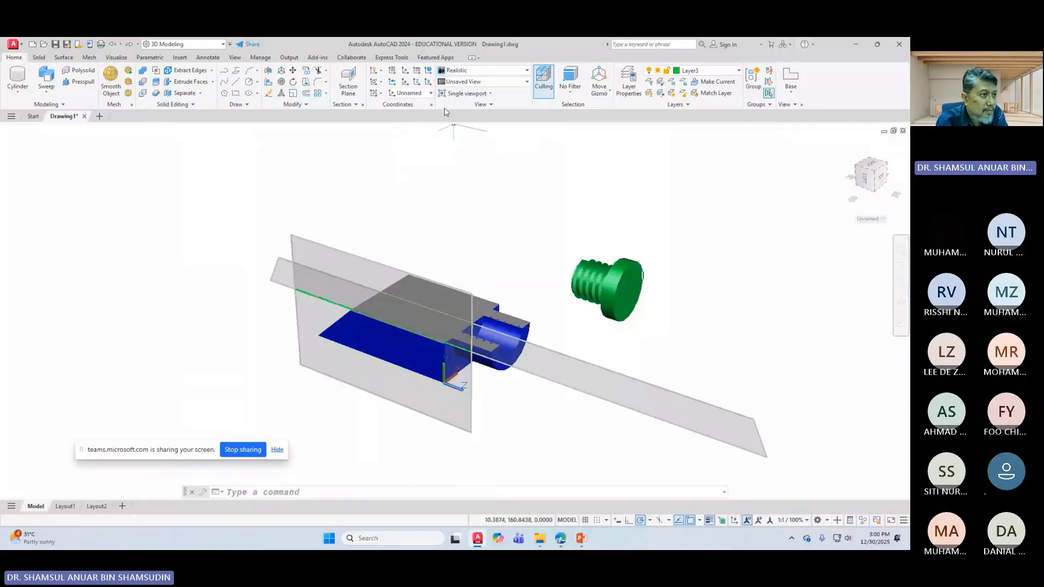
Step: Create a top-aligned orthographic section plane and drag it to offset -20.5886
click(348, 80)
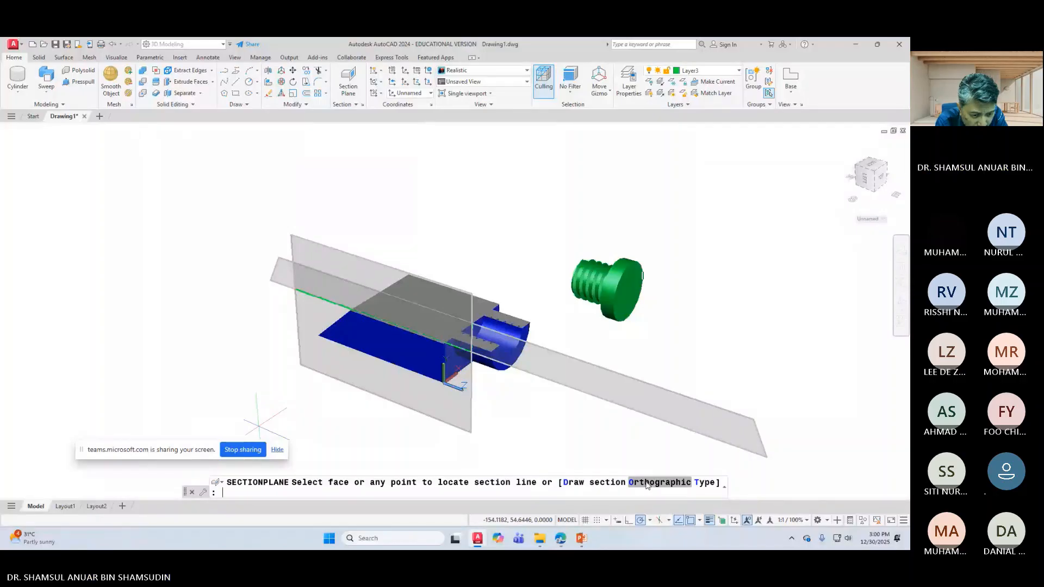
click(648, 484)
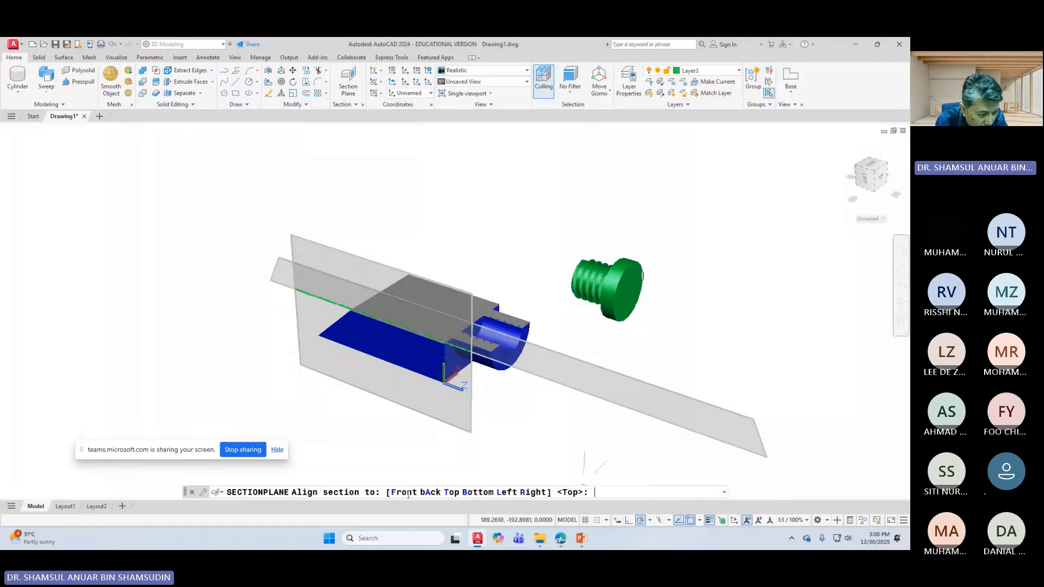
key(Return)
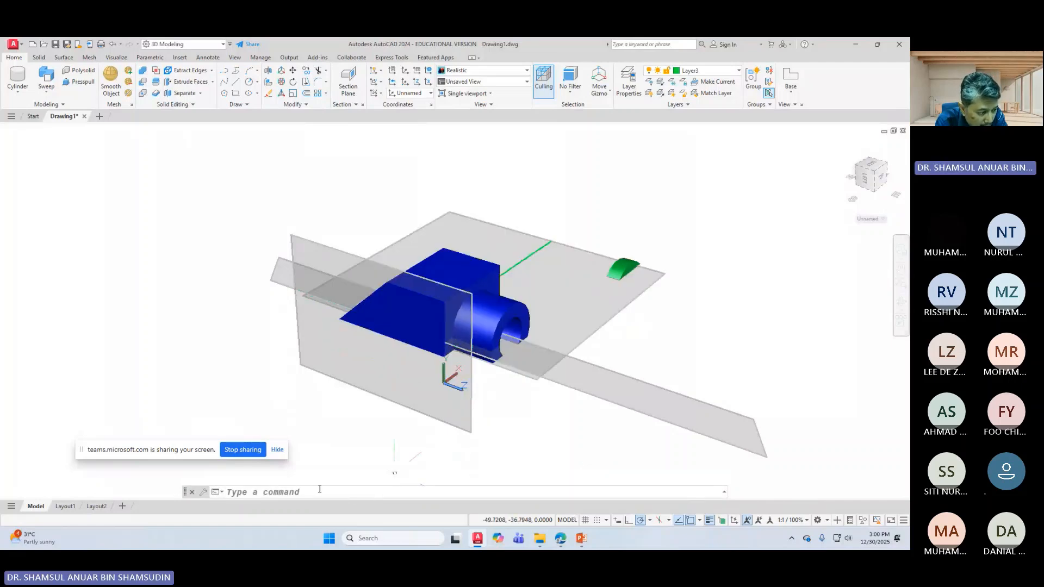
right_click(562, 321)
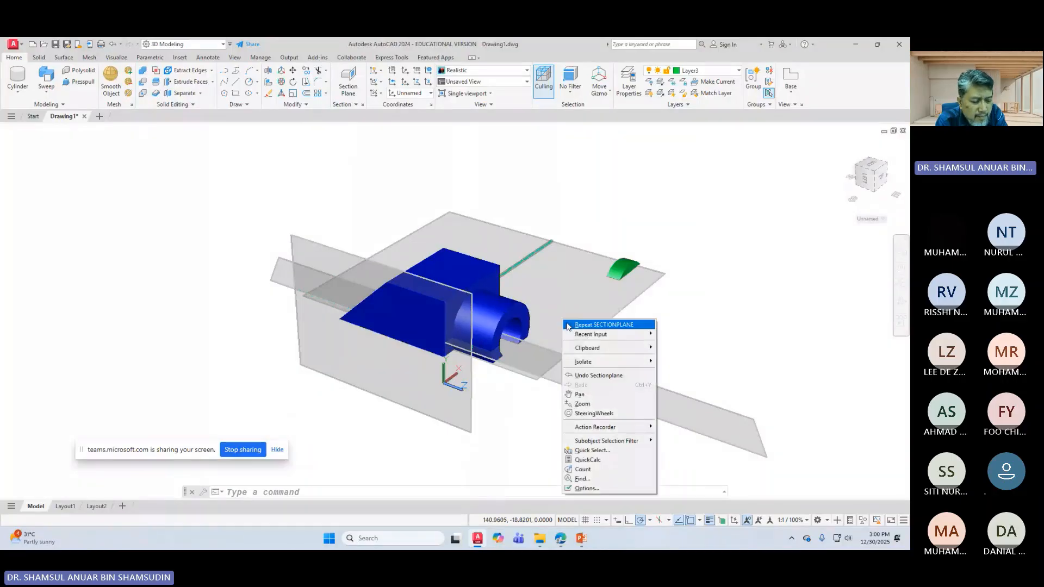
click(552, 244)
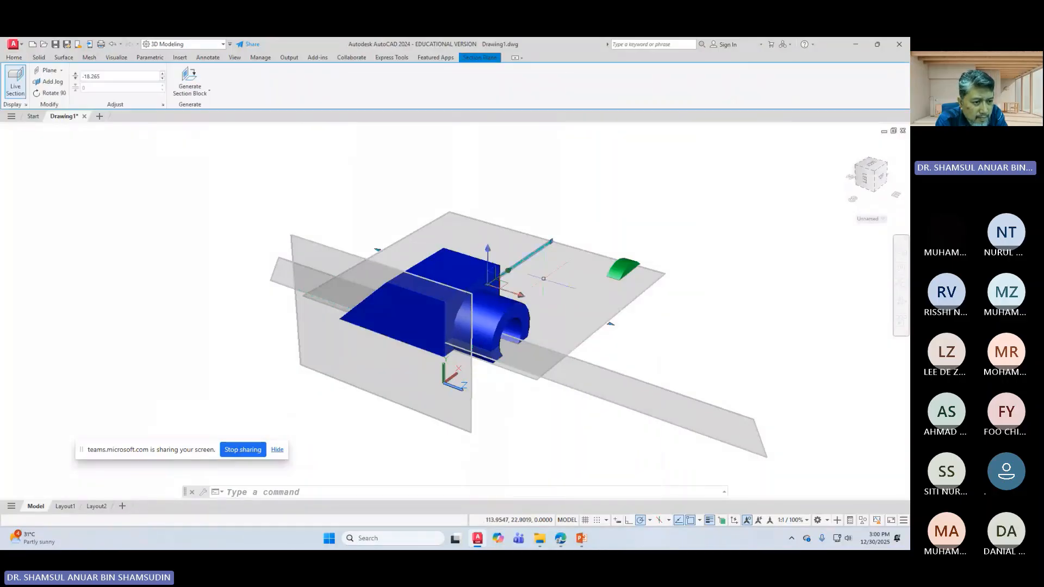
click(552, 243)
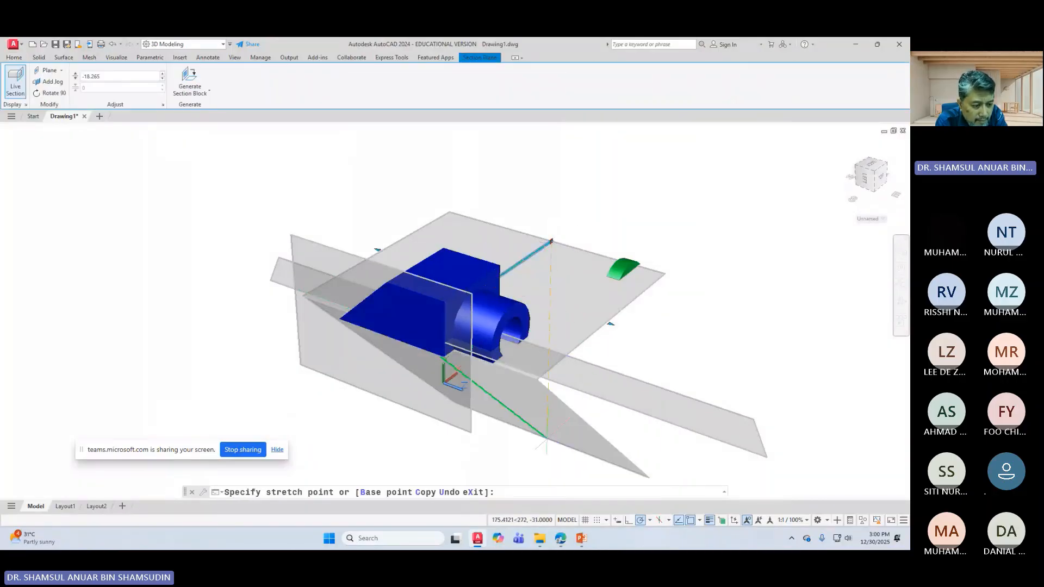
click(513, 461)
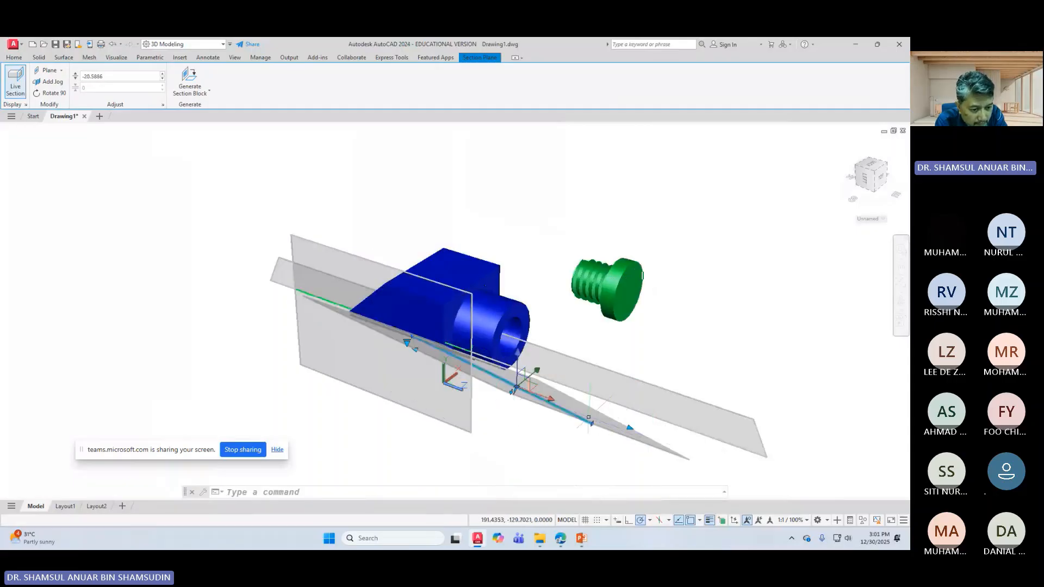
Step: Turn off Activate live sectioning for the new section plane
right_click(590, 420)
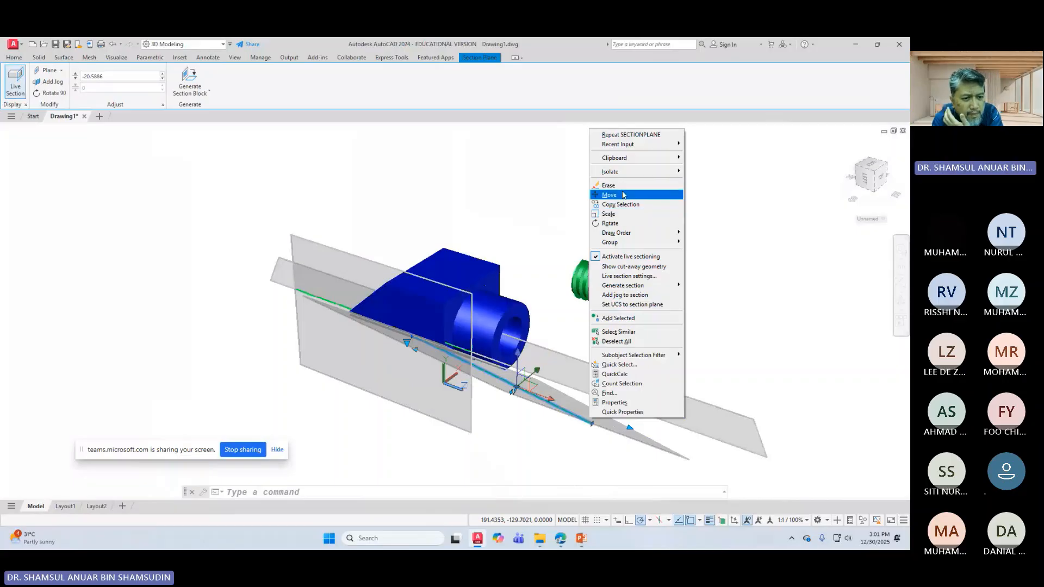
click(607, 258)
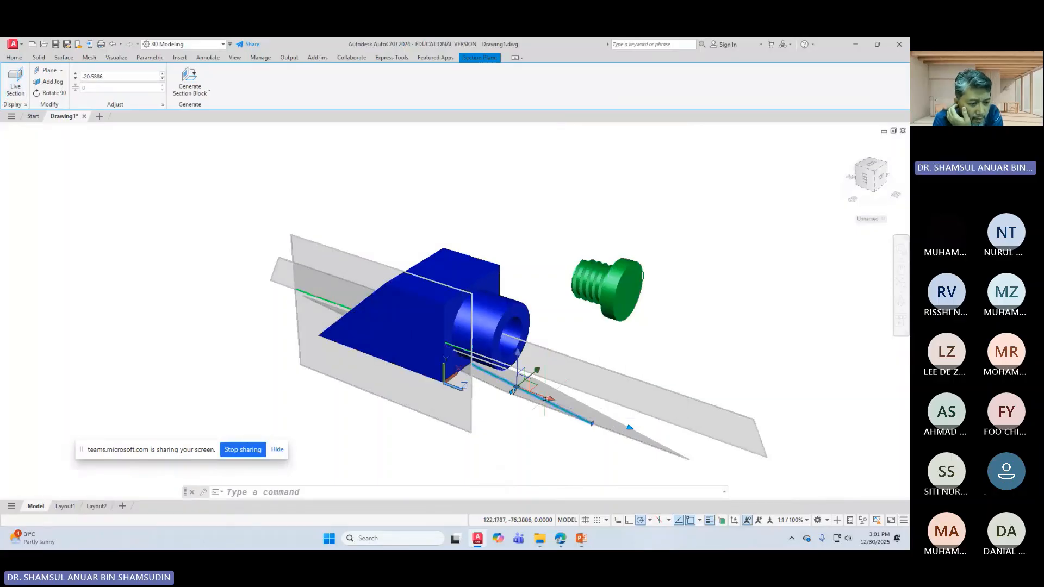
right_click(591, 383)
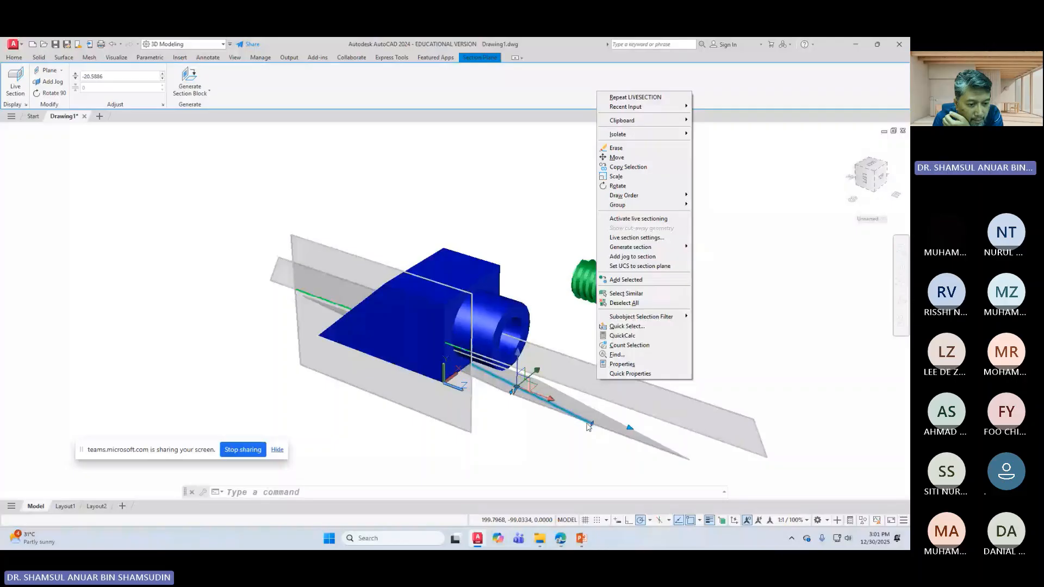
click(629, 430)
click(628, 429)
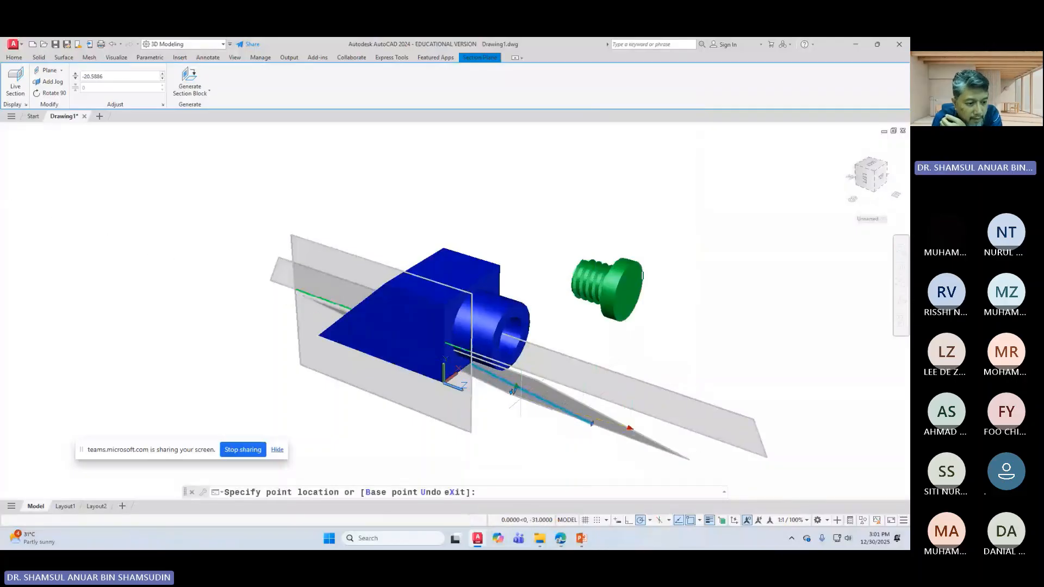
right_click(513, 390)
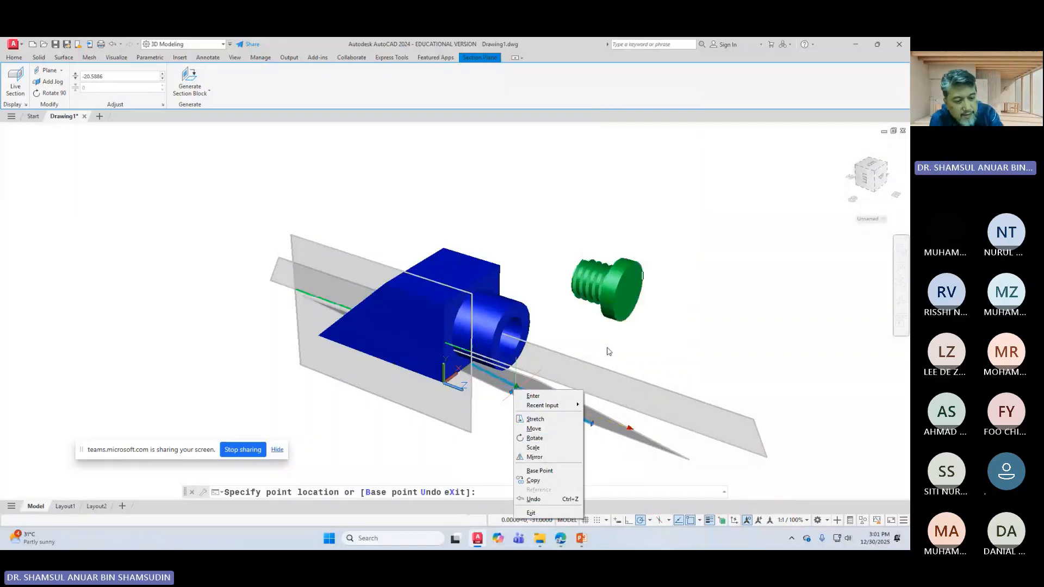
right_click(606, 383)
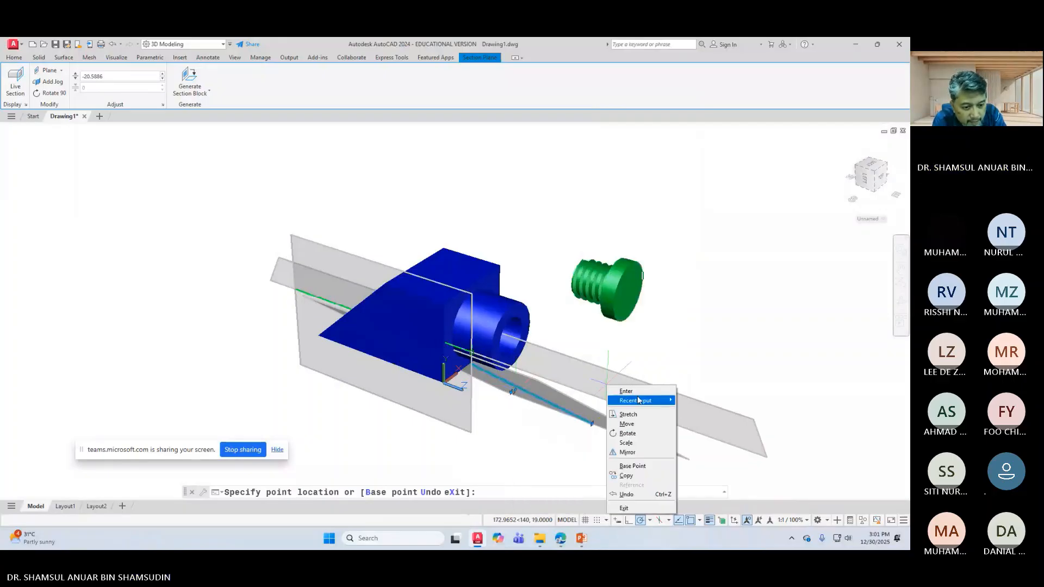
click(638, 392)
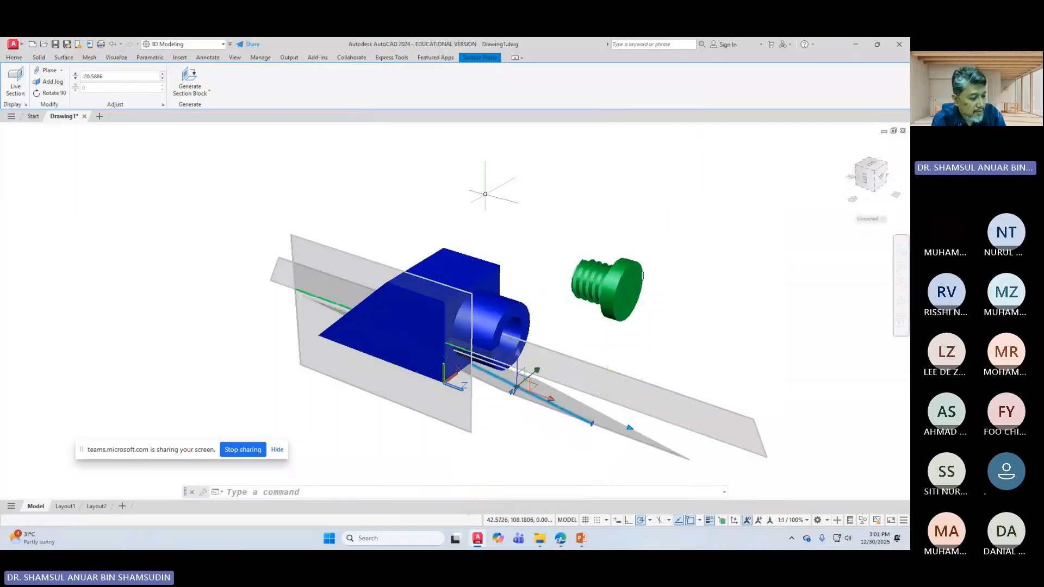
Step: Undo five times to remove both section planes, then select and deselect the green bolt
key(Escape)
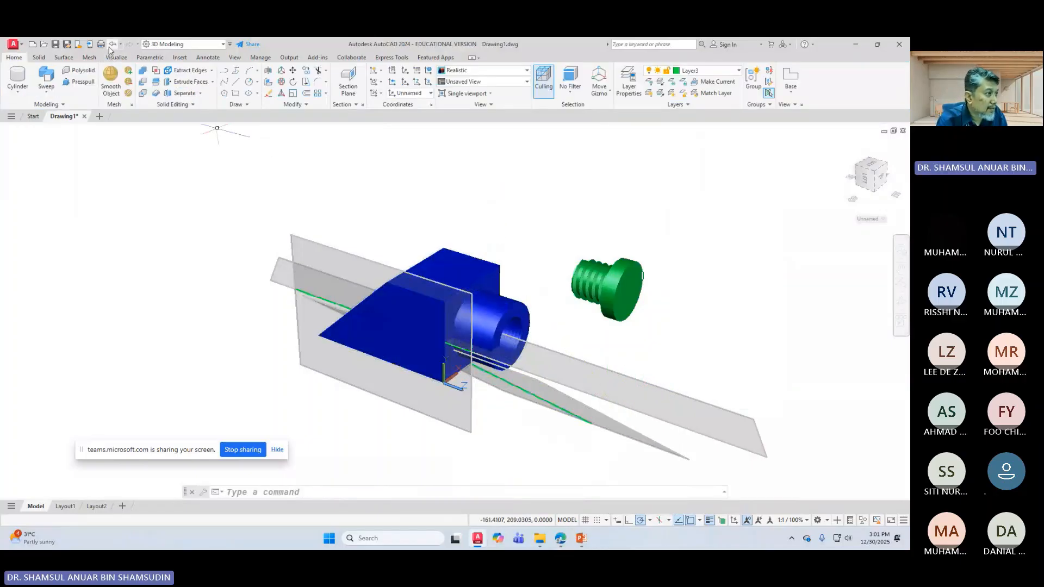
click(110, 47)
click(110, 47)
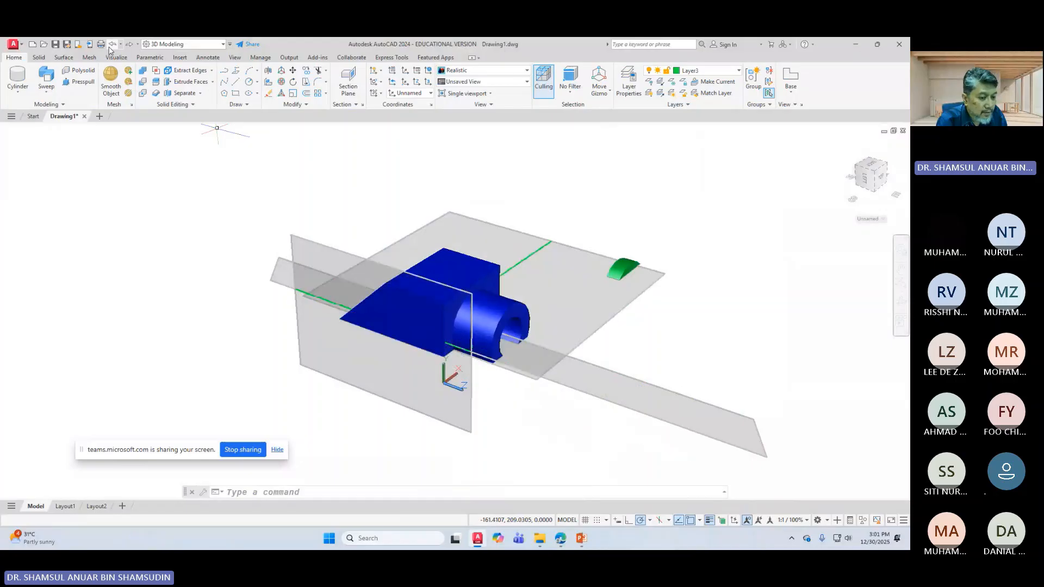
click(111, 47)
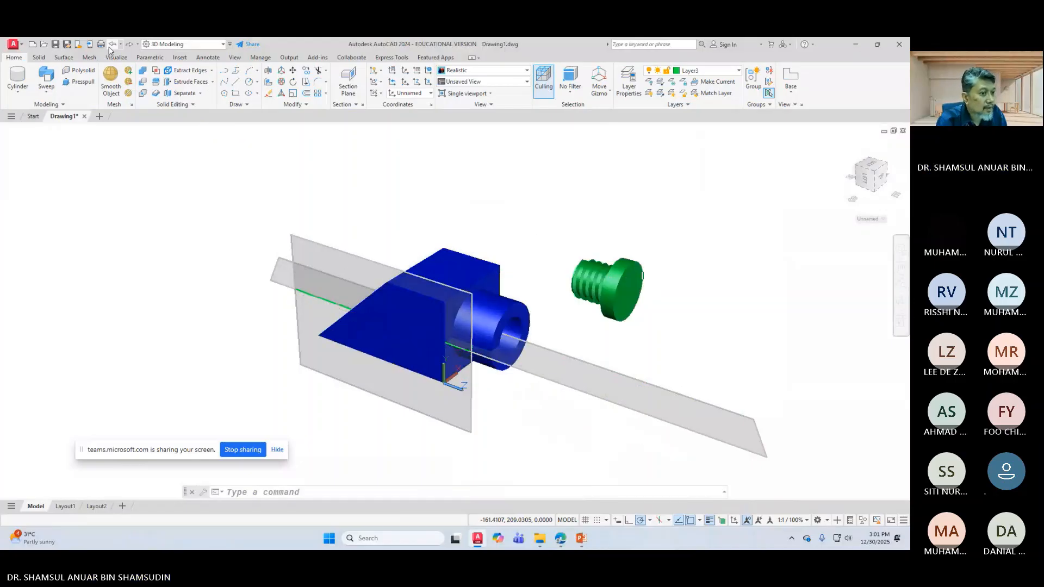
click(111, 47)
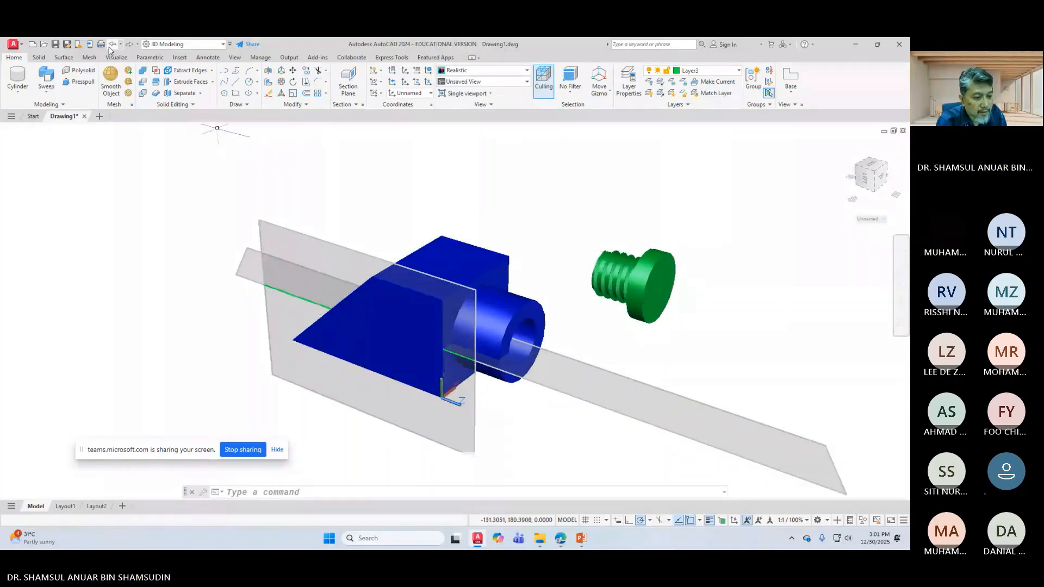
click(110, 46)
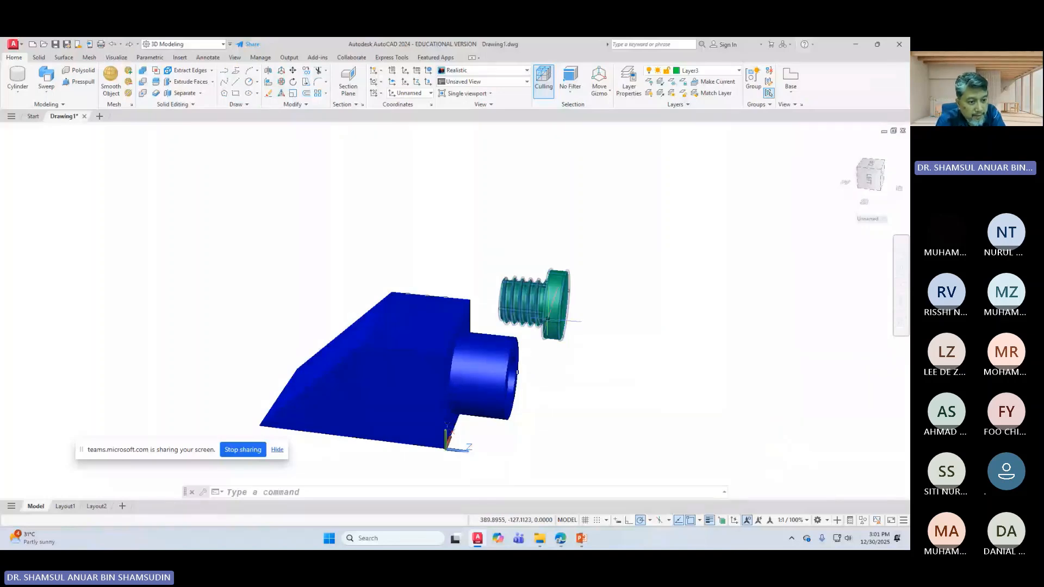
click(535, 307)
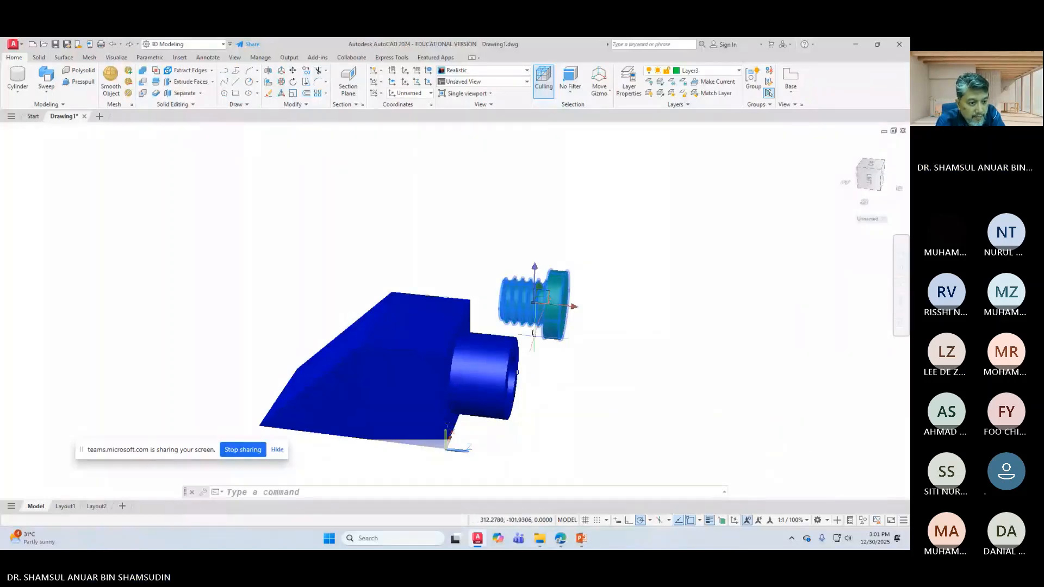
key(Escape)
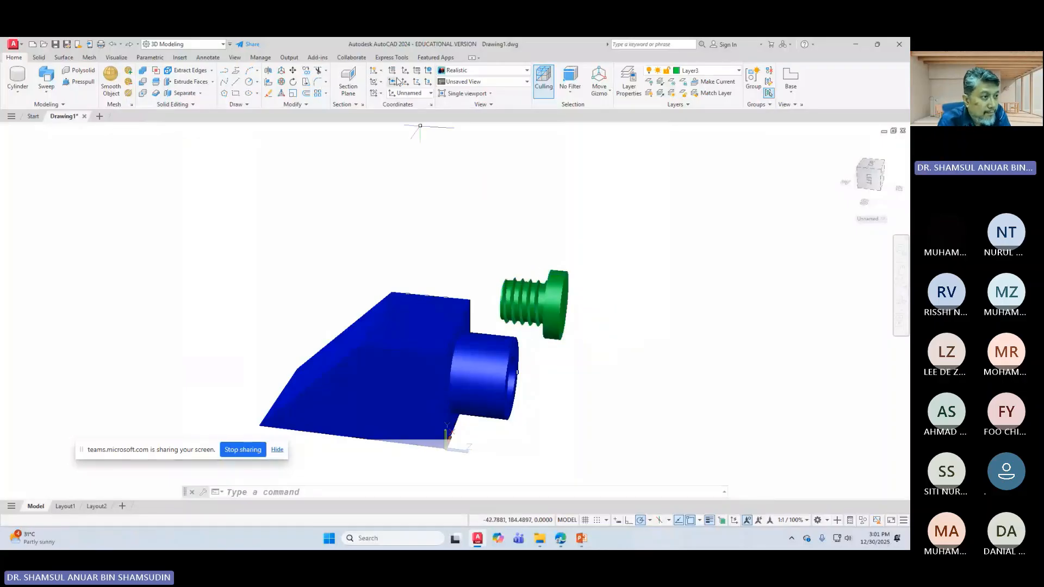
Step: Move the green bolt onto the cylinder's end, then back out along the axis just beyond it
click(292, 70)
click(532, 304)
key(Return)
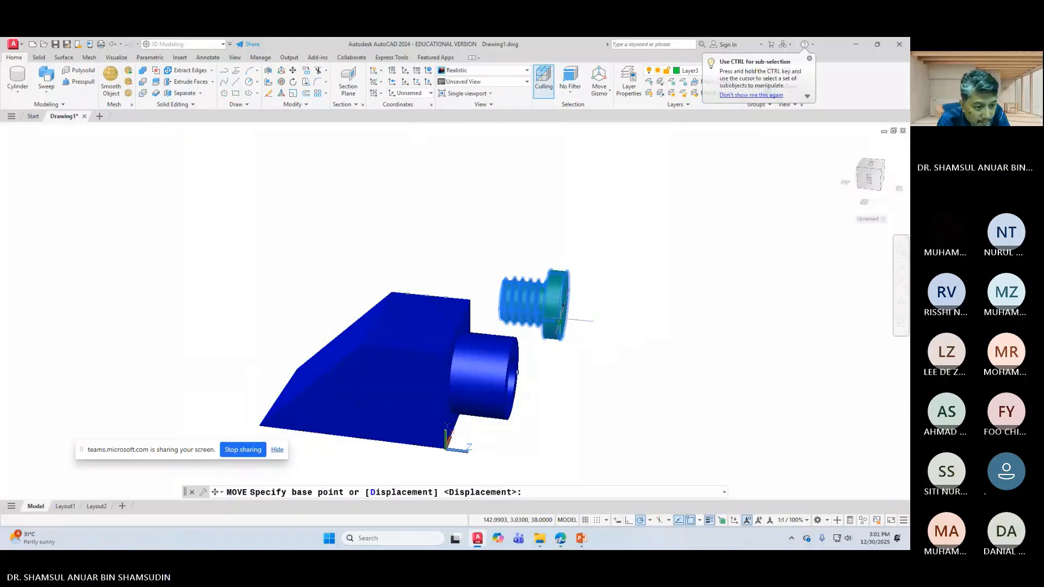
click(547, 303)
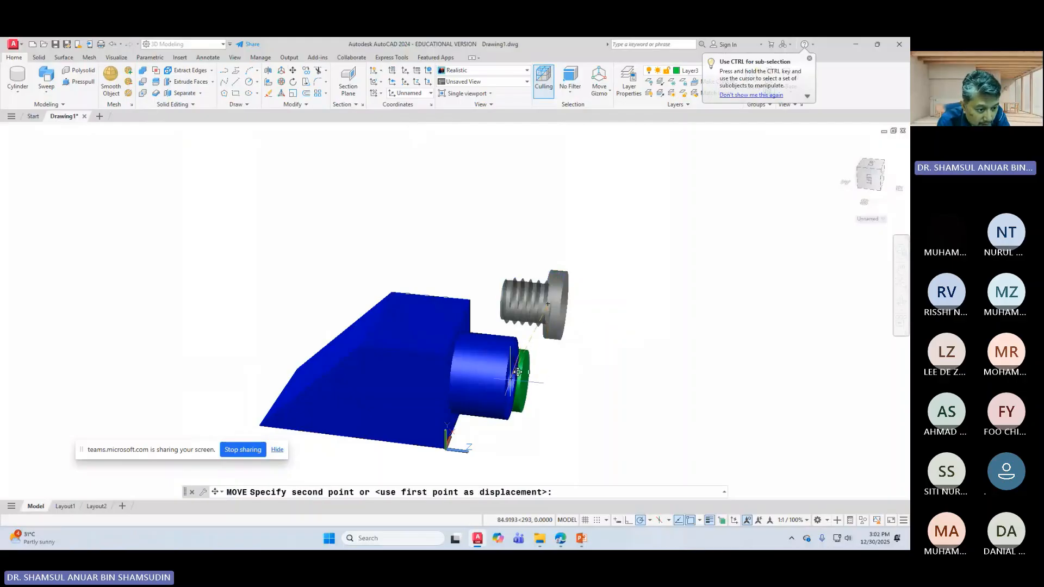
click(519, 372)
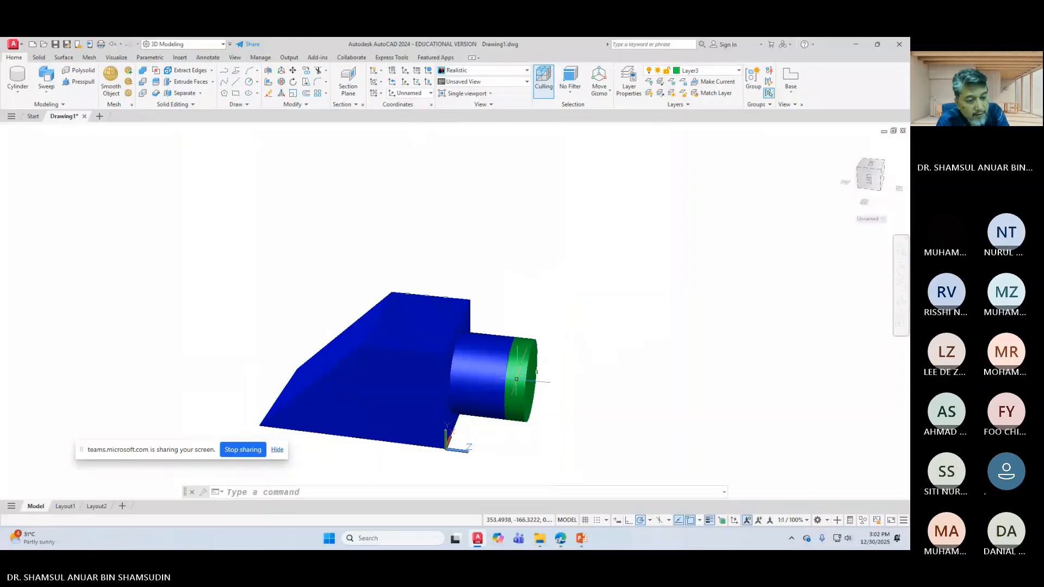
click(530, 380)
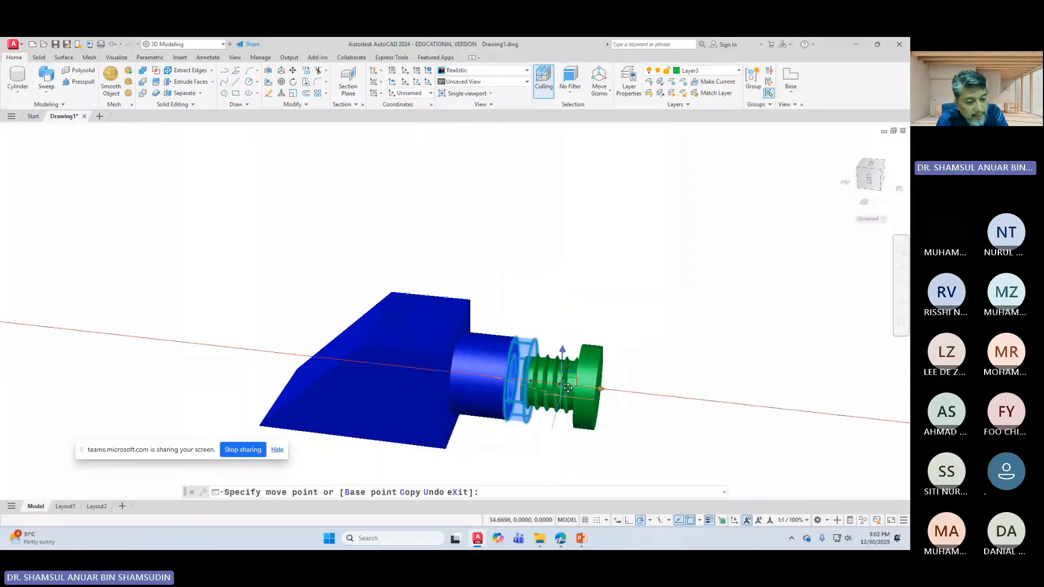
click(598, 423)
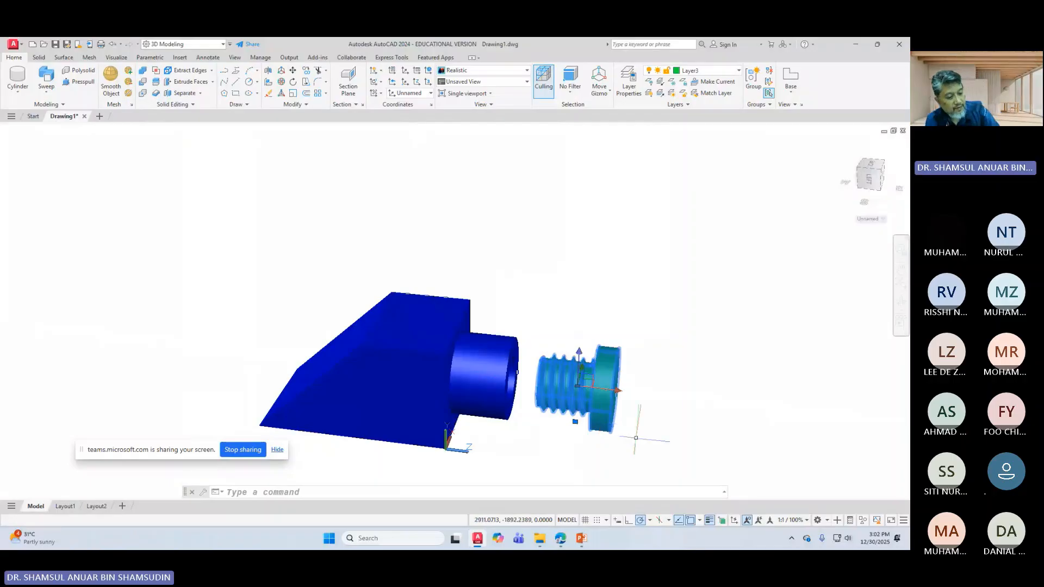
key(Escape)
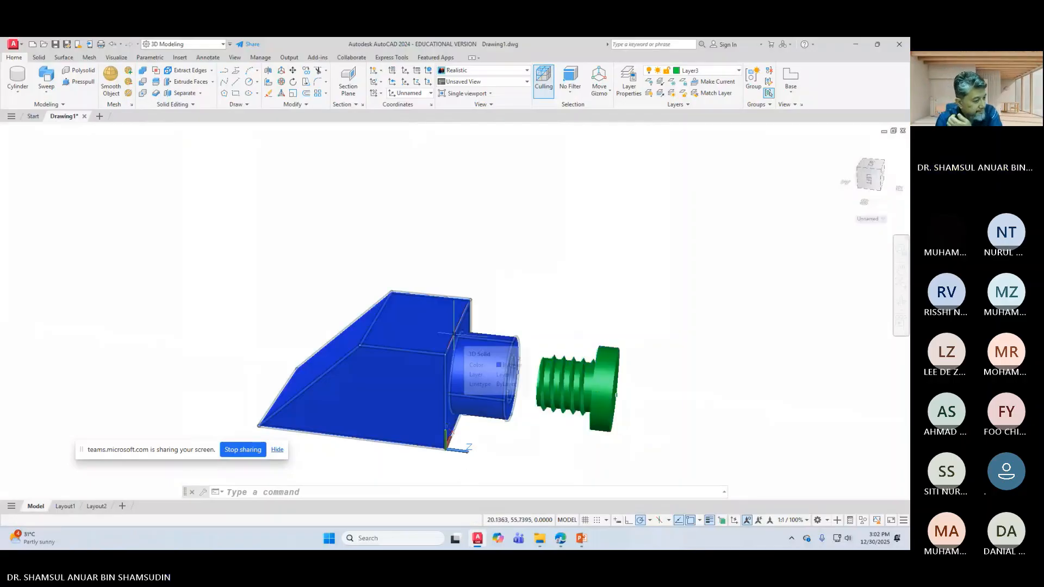
Step: Return to the Home isometric view and pan the model up and left
shift+middle_drag(839, 143, 841, 148)
click(841, 151)
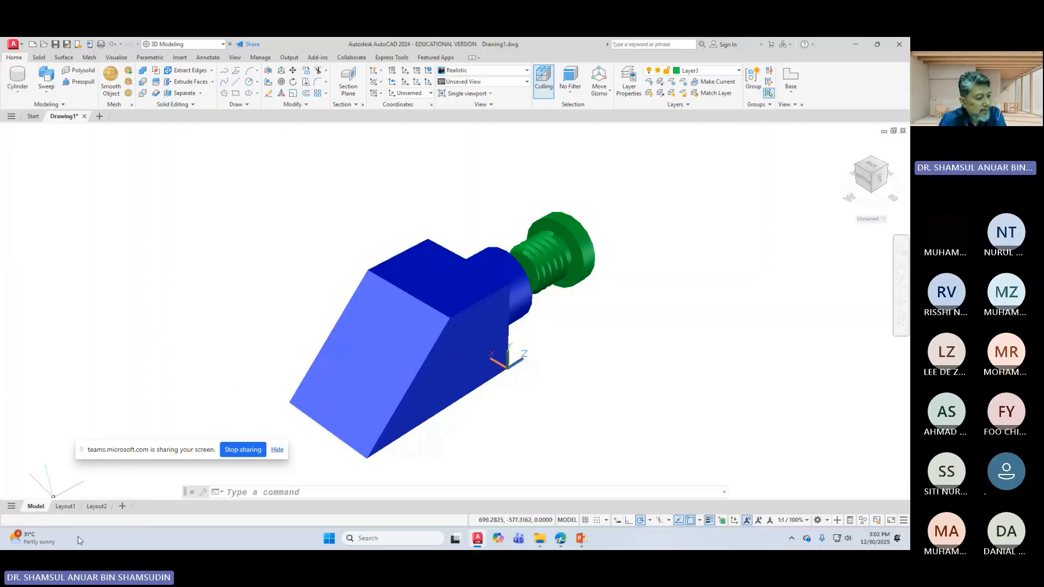
mouse_move(62, 508)
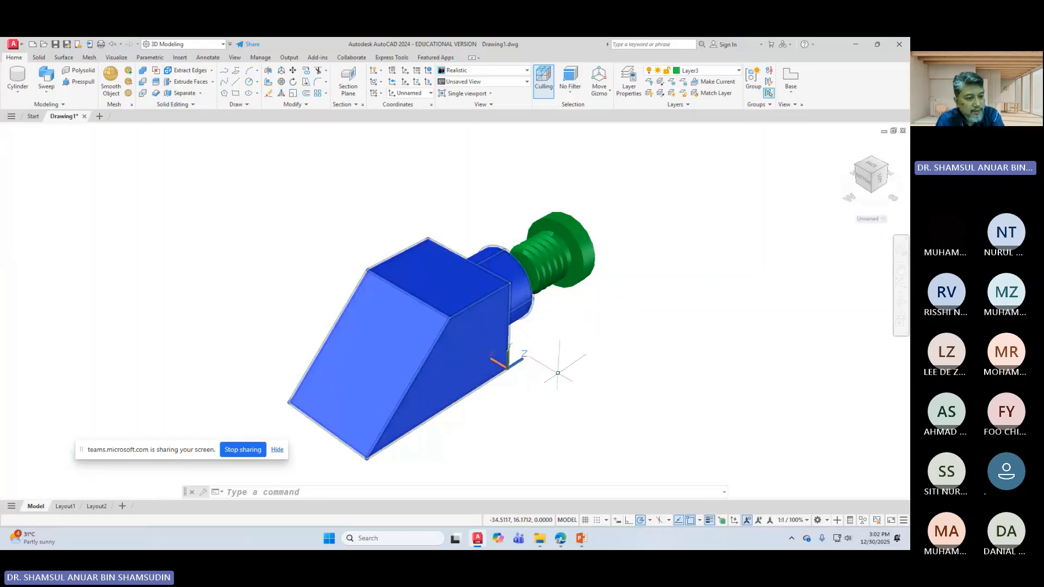
middle_drag(552, 362, 432, 322)
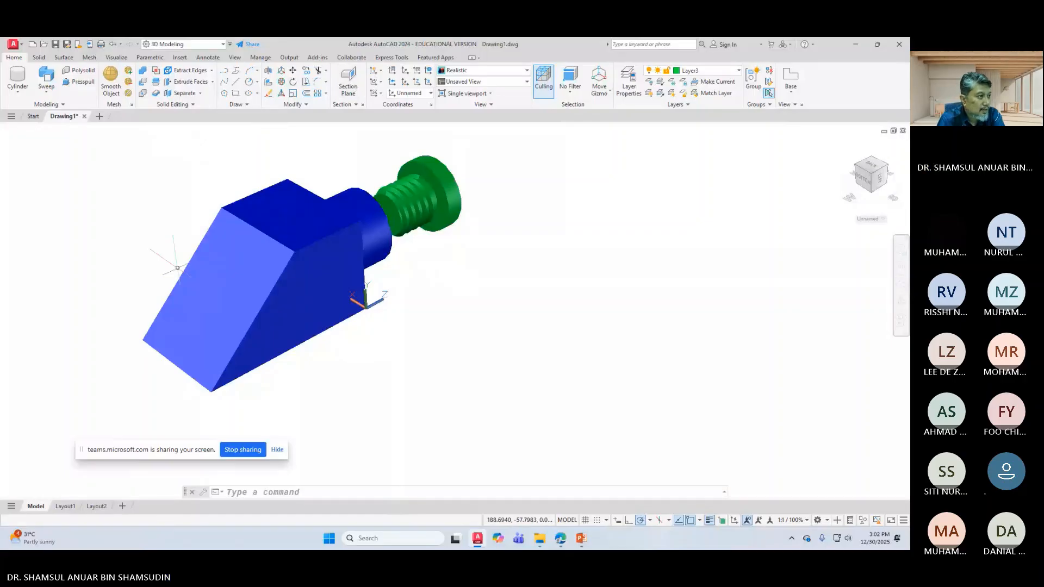
Step: Save the drawing as exploded in the HW folder, then begin a Save As named assembly
click(67, 45)
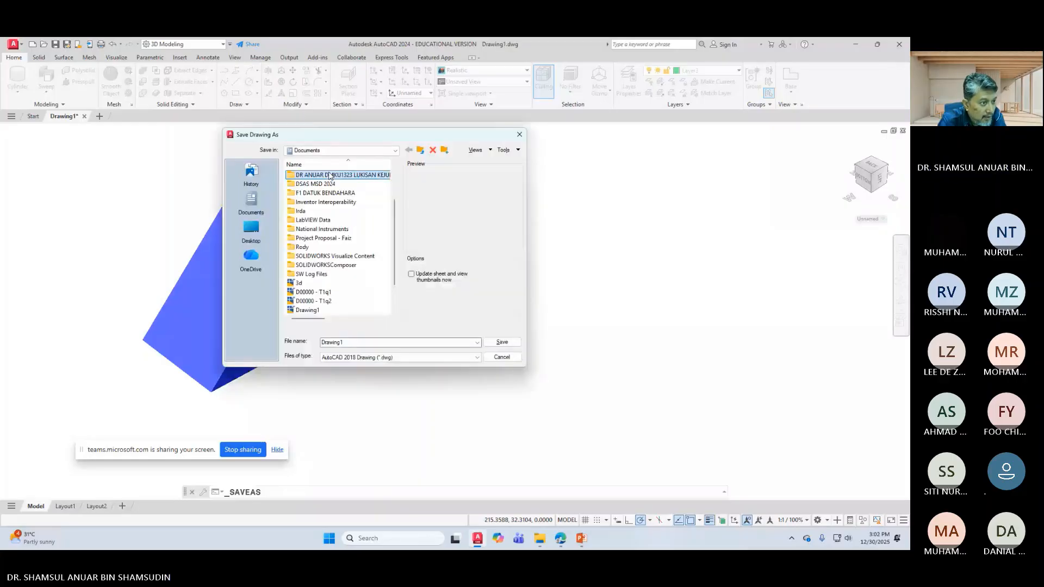
click(328, 176)
double_click(348, 176)
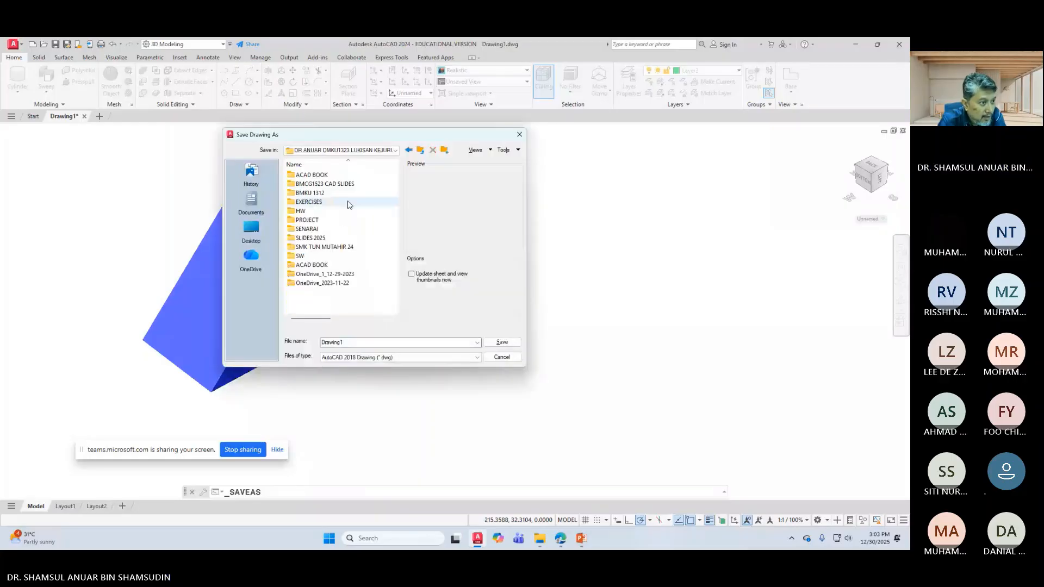
double_click(320, 212)
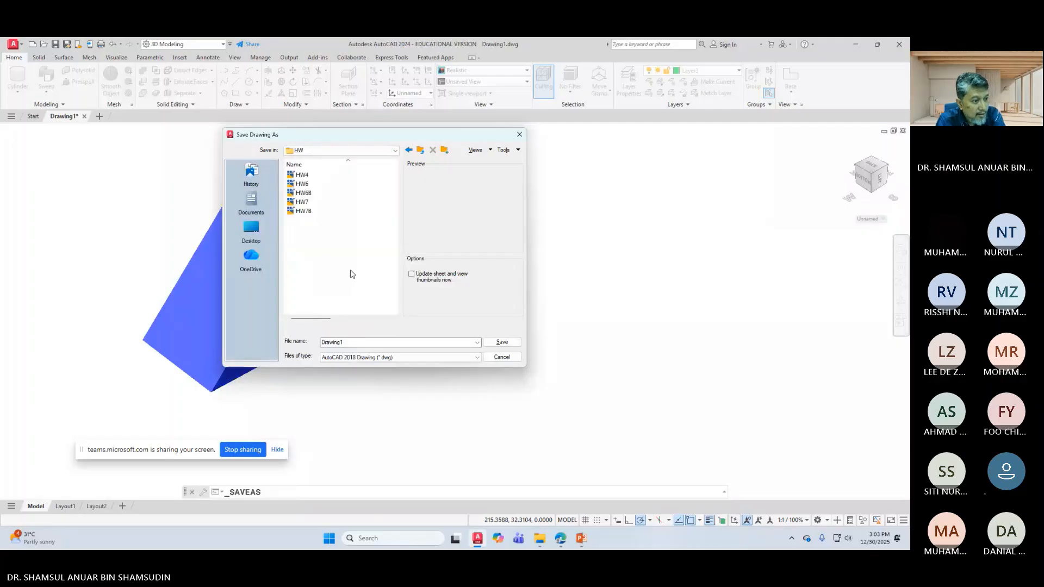
double_click(350, 342)
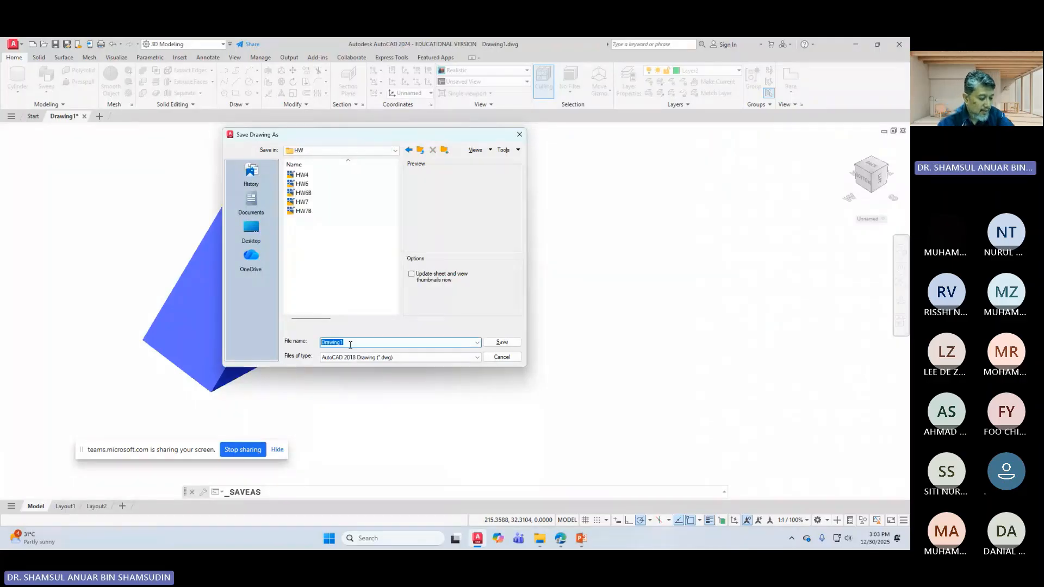
text(exp)
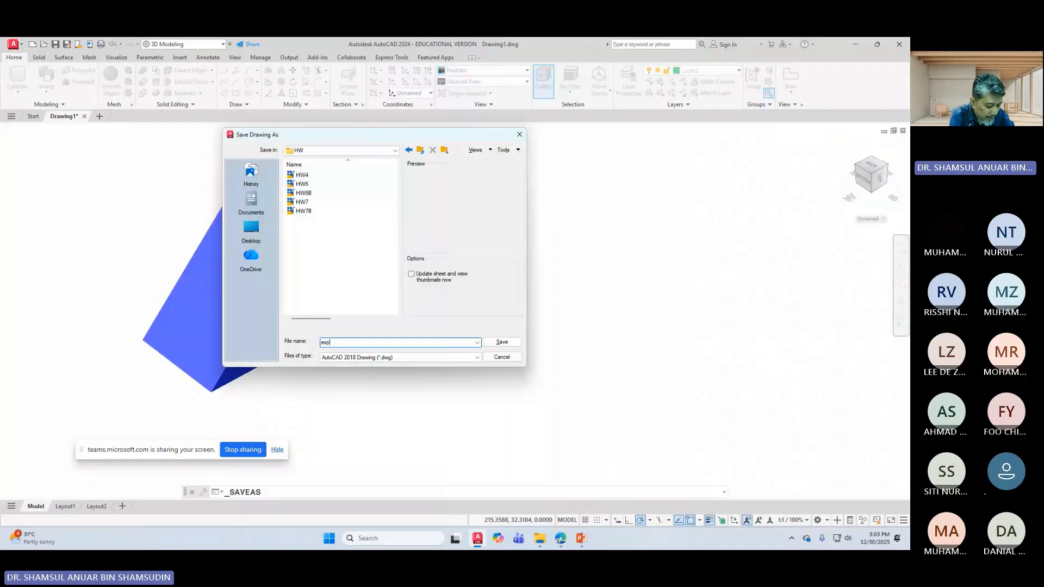
text(loded)
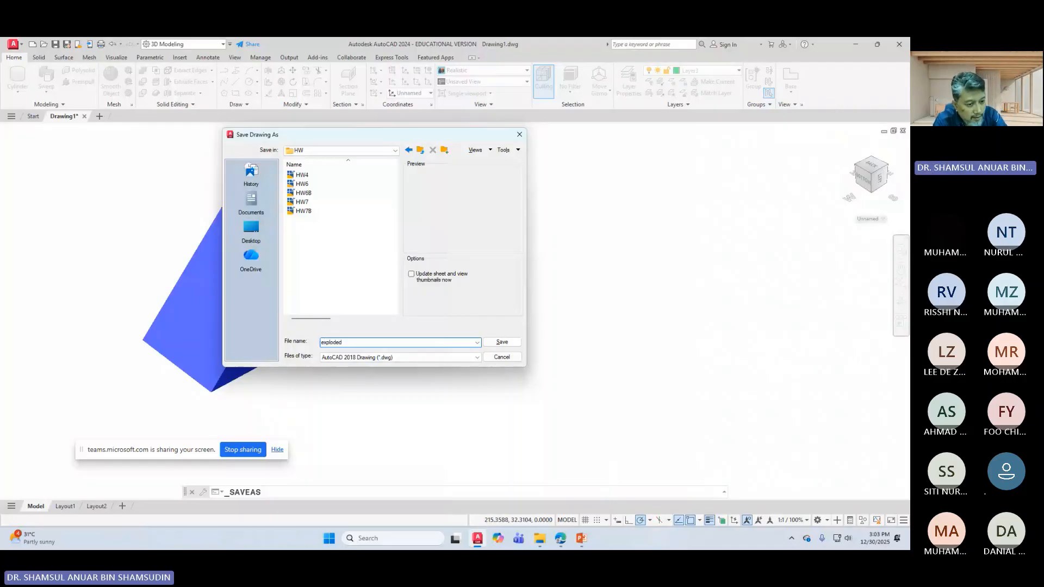
click(502, 342)
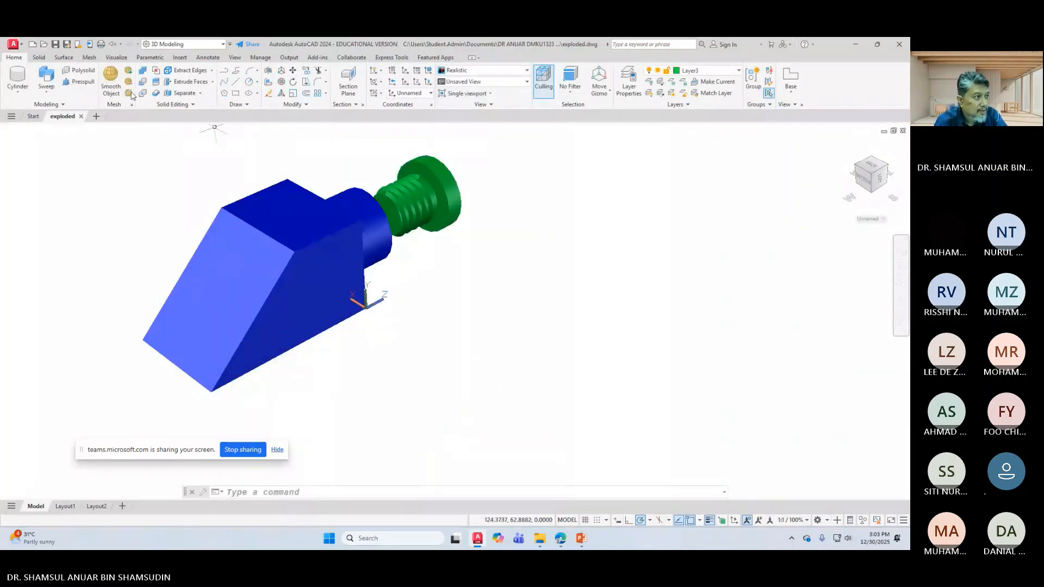
click(66, 44)
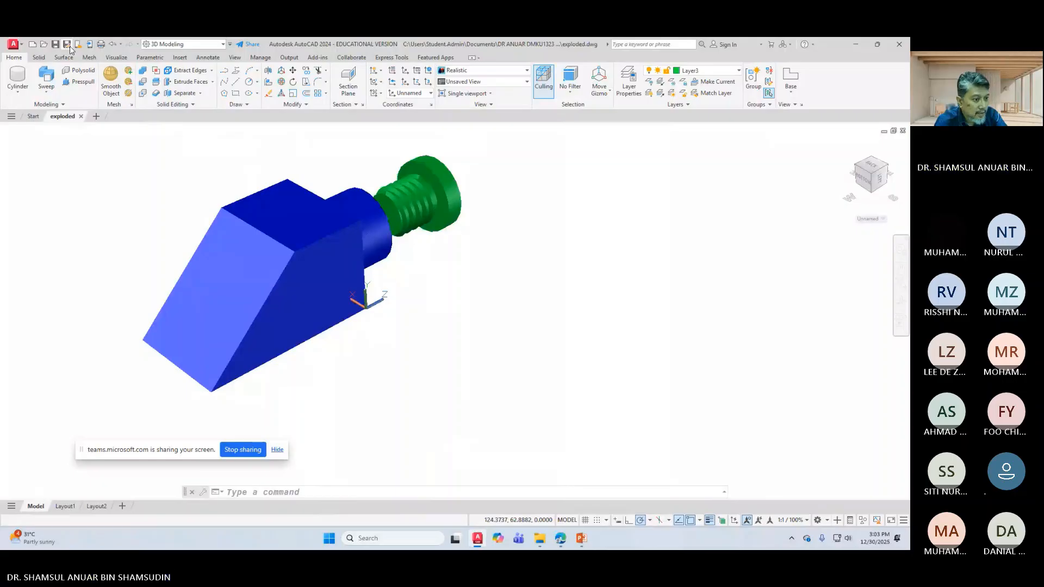
text(asse)
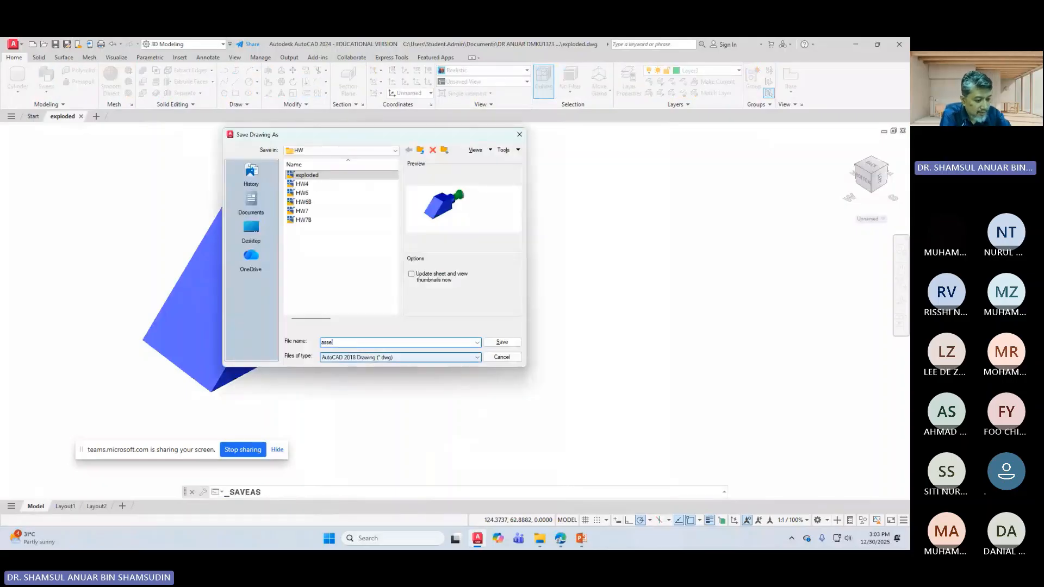
text(mb)
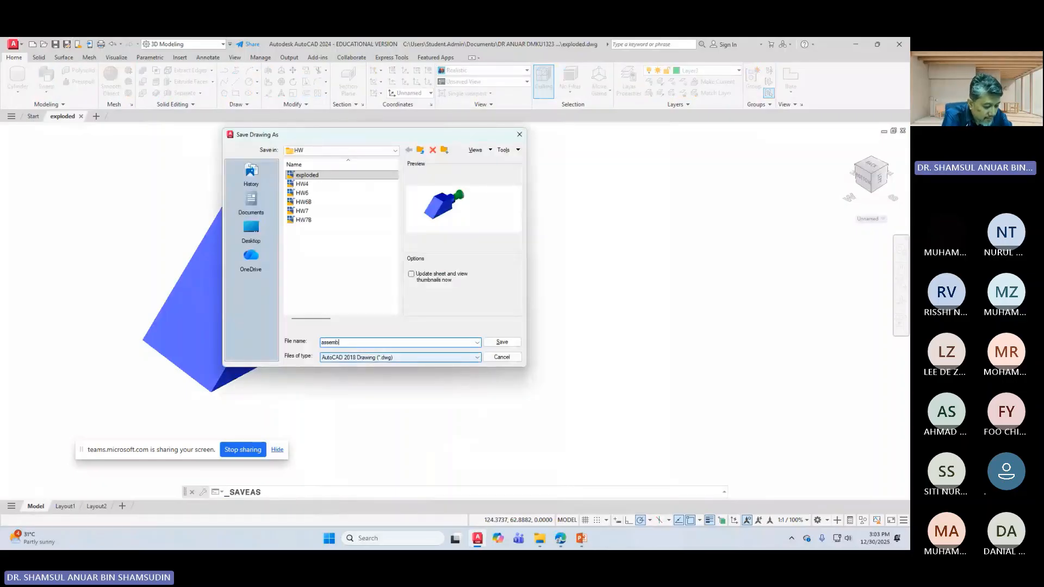
text(ly)
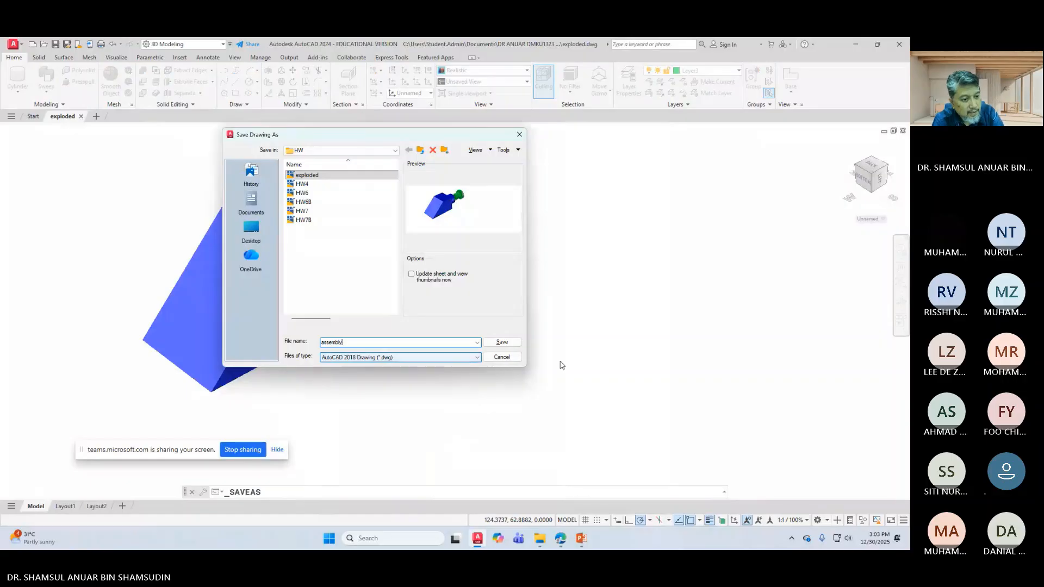
Step: Save the drawing as assembly.dwg and orbit the model to a side-on view
click(501, 343)
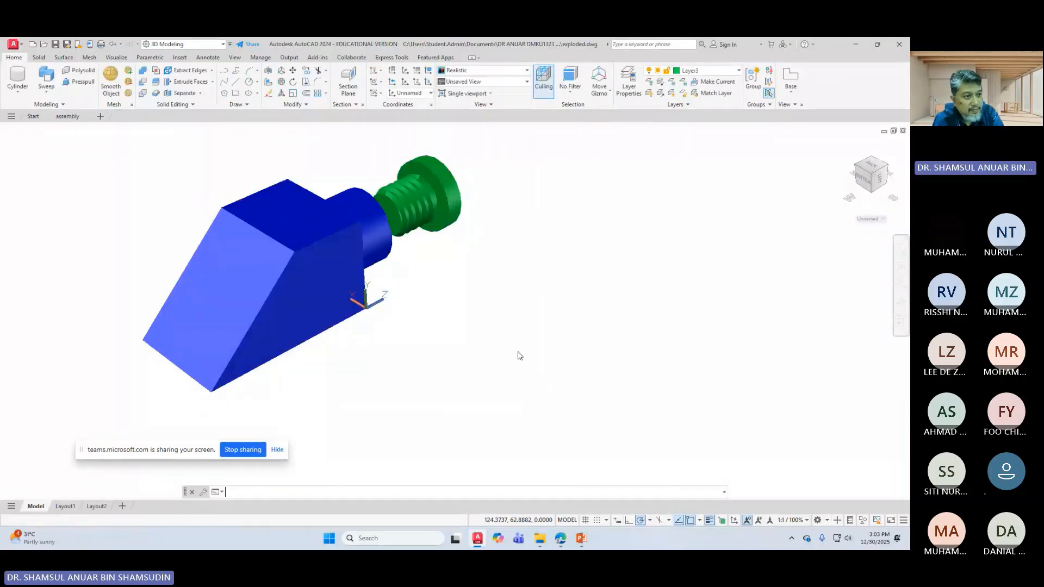
click(901, 301)
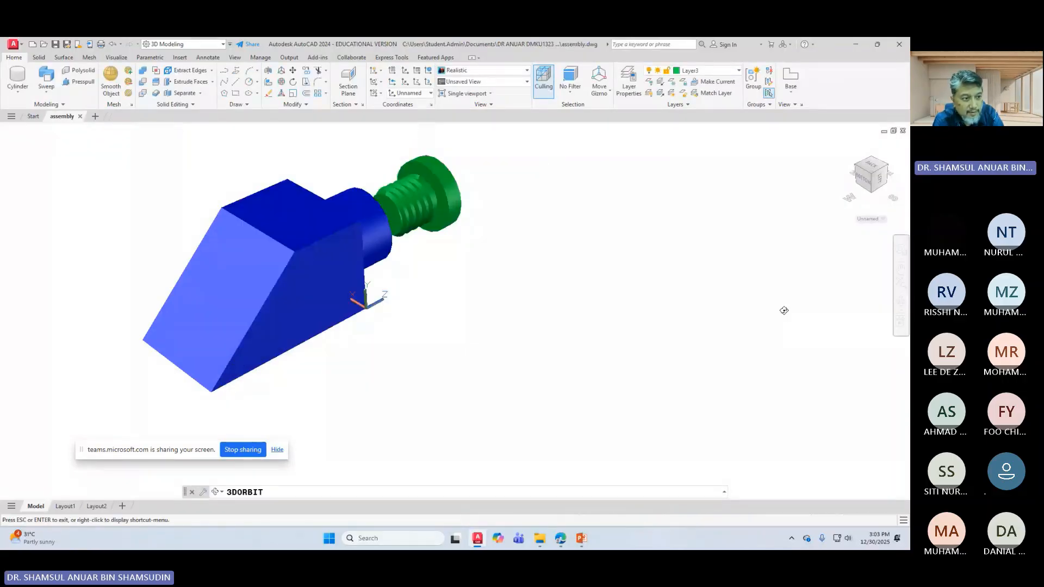
drag(784, 310, 675, 298)
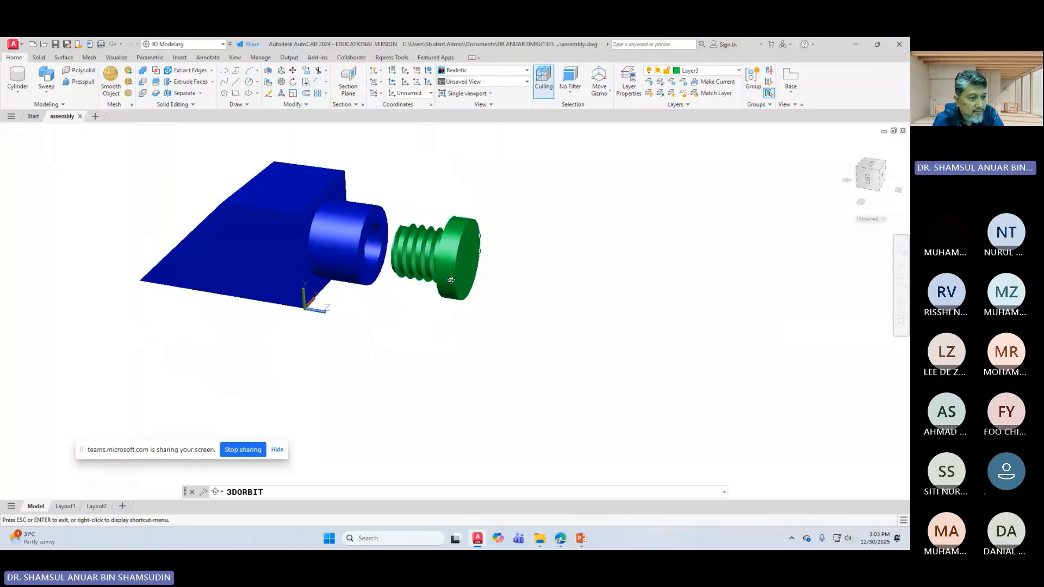
right_click(516, 246)
click(537, 248)
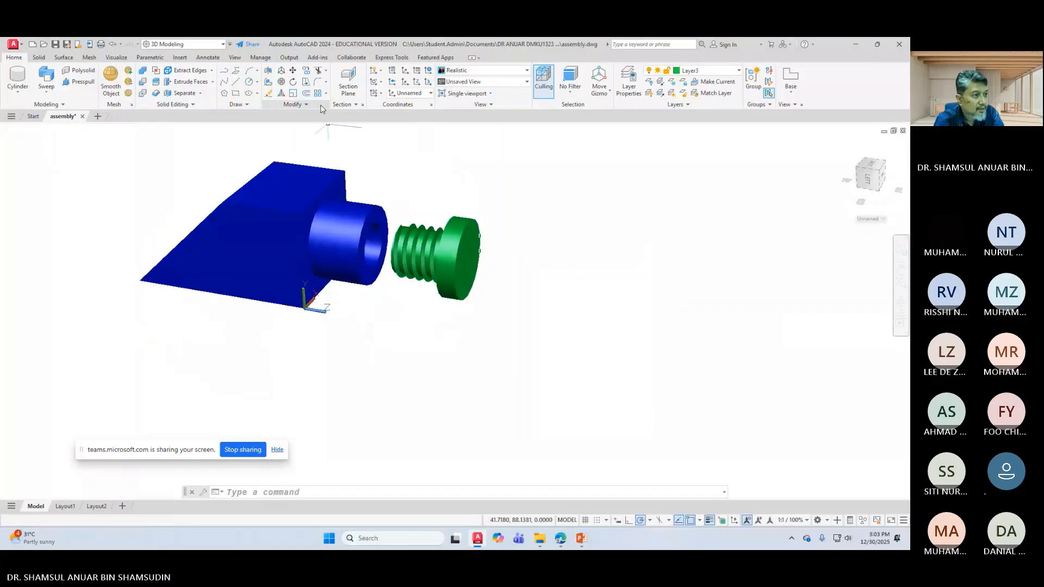
Step: Move the green screw into the blue body's hole and save the assembly
click(292, 70)
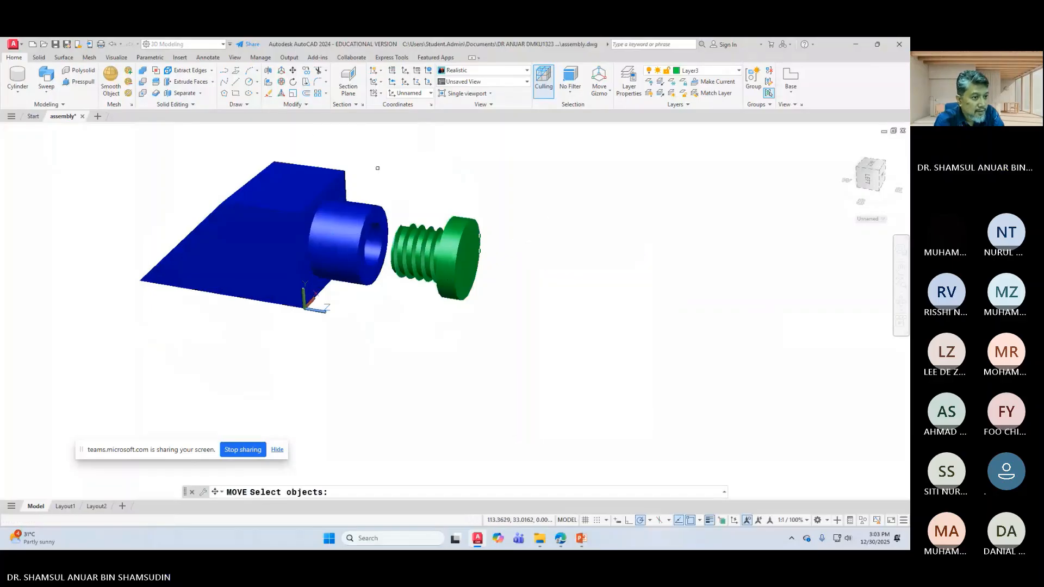
click(456, 256)
key(Return)
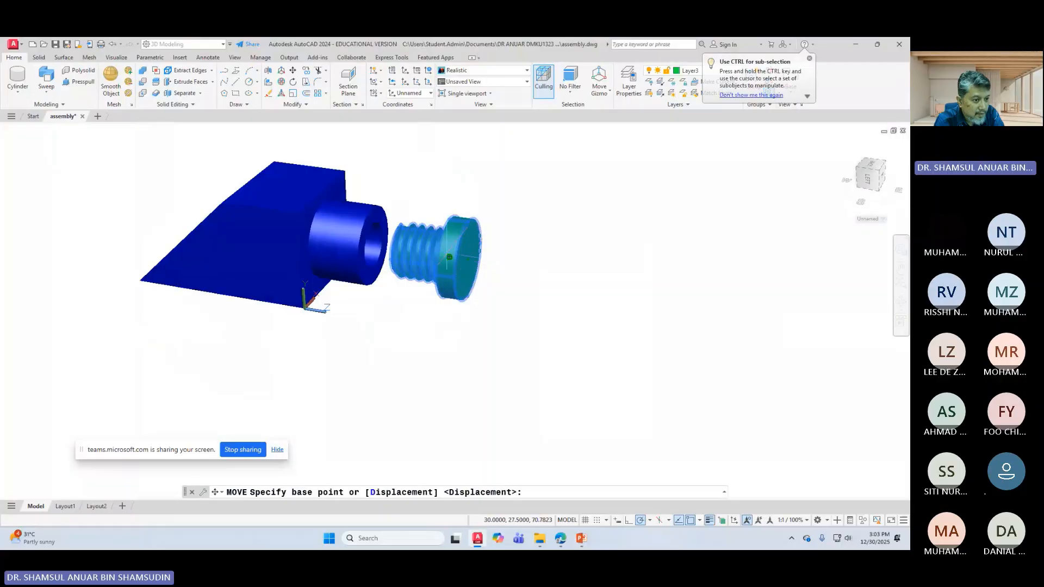
click(449, 257)
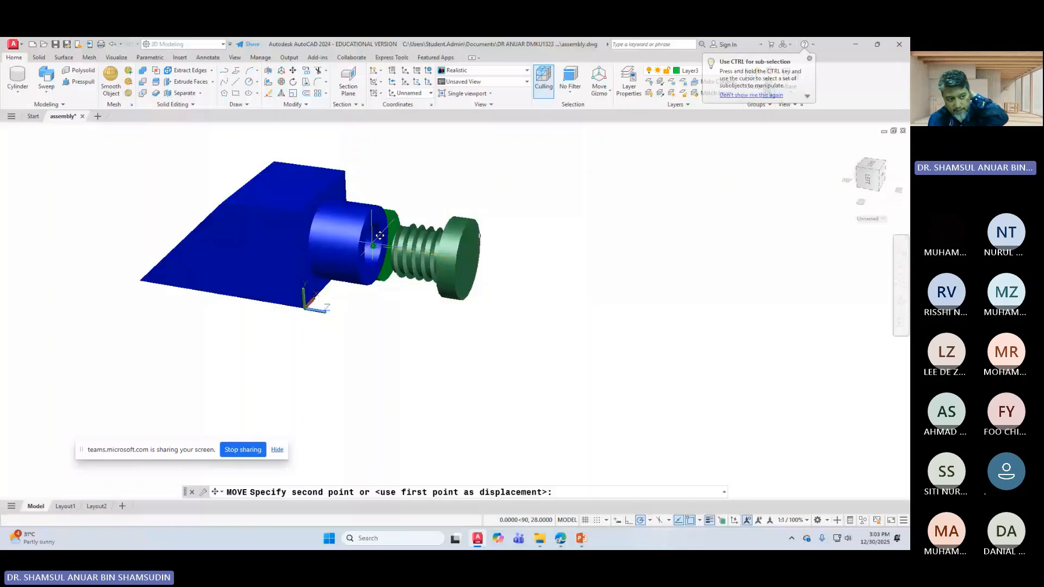
click(380, 235)
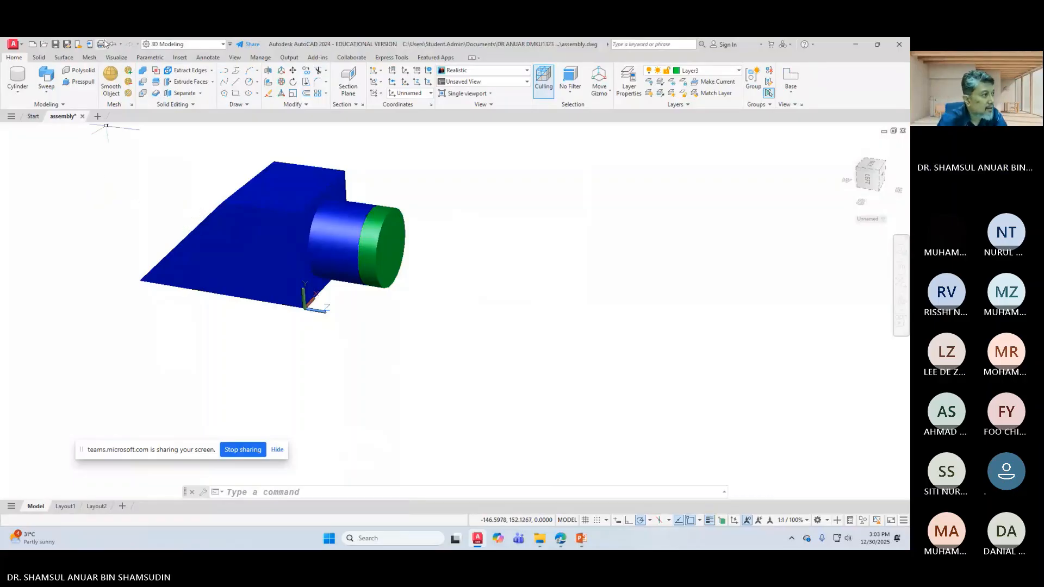
click(55, 44)
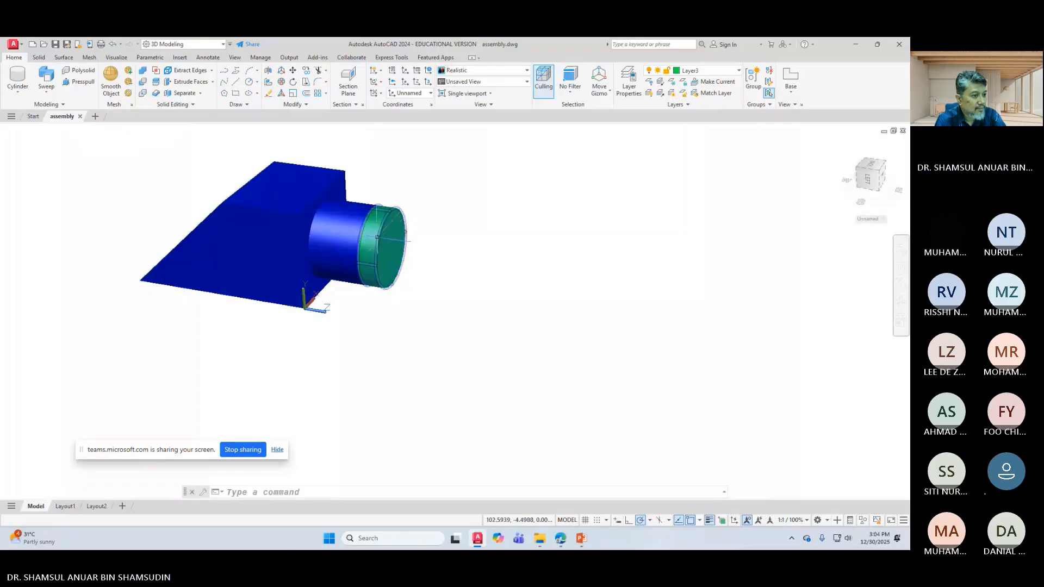
Step: Delete the green screw, leaving only the blue body
mouse_move(377, 237)
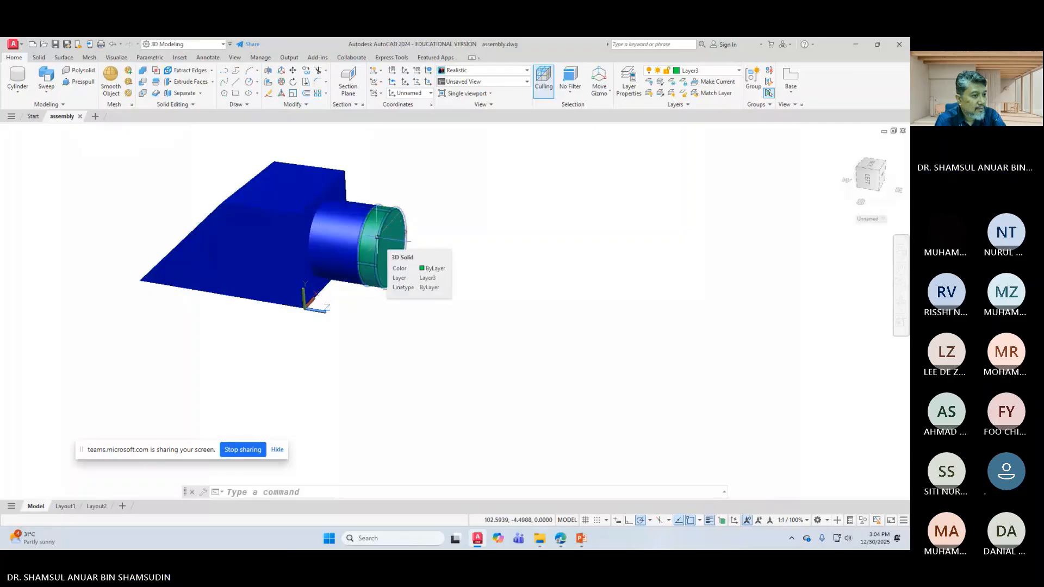
click(377, 237)
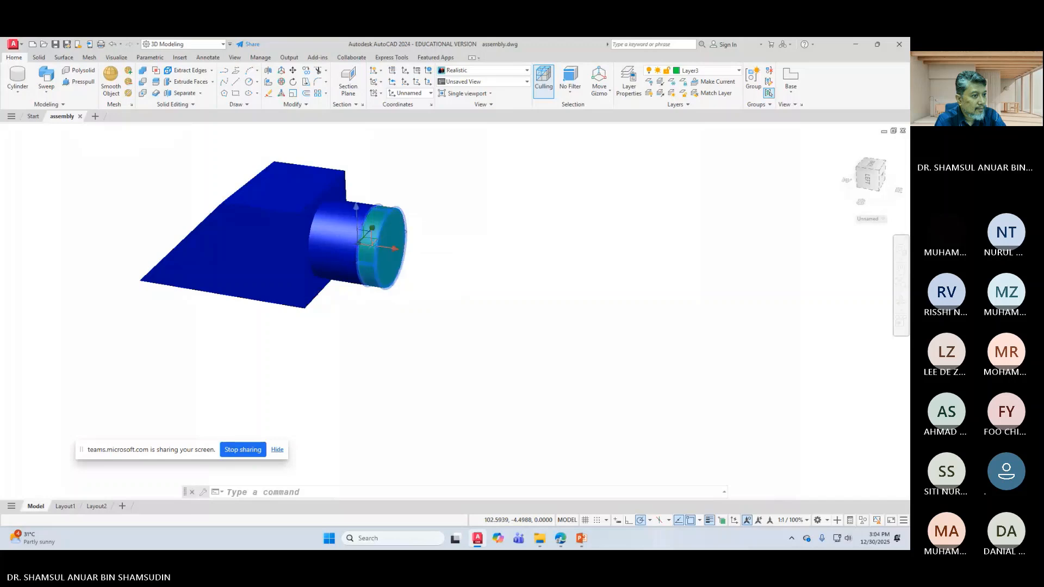
key(Delete)
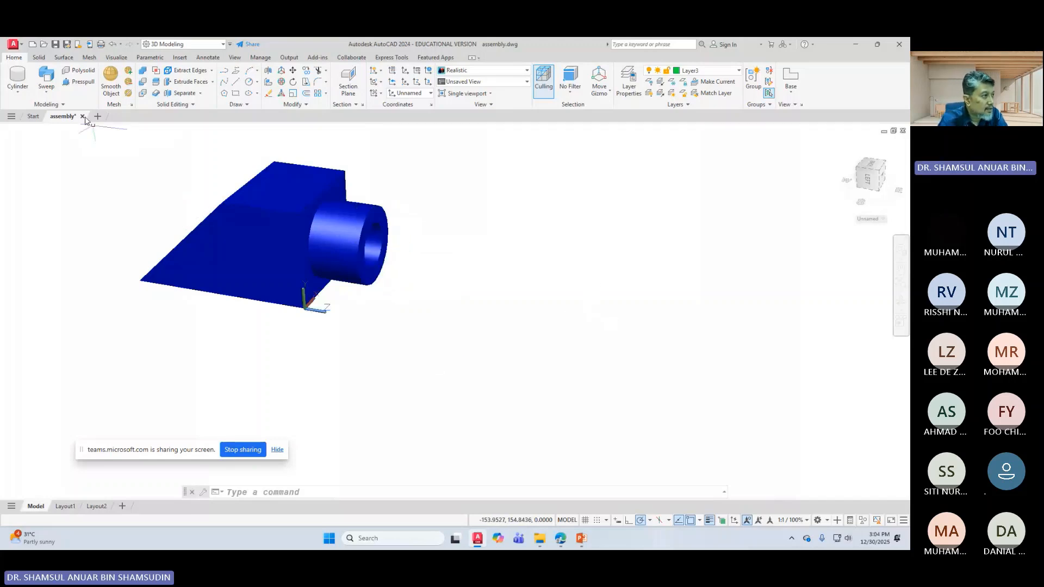
Step: Save the remaining blue body as a new drawing named body
click(66, 46)
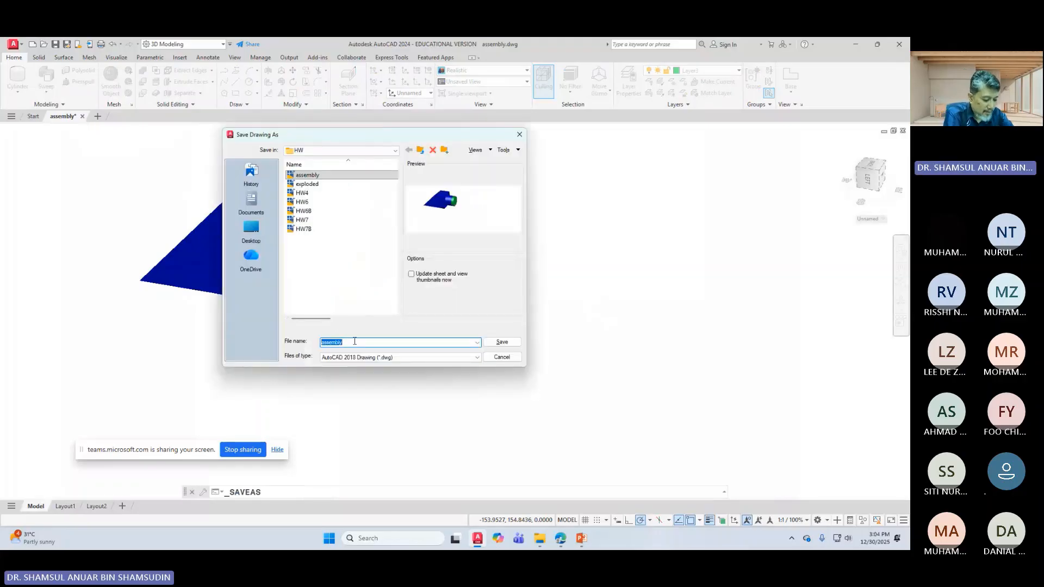
text(b)
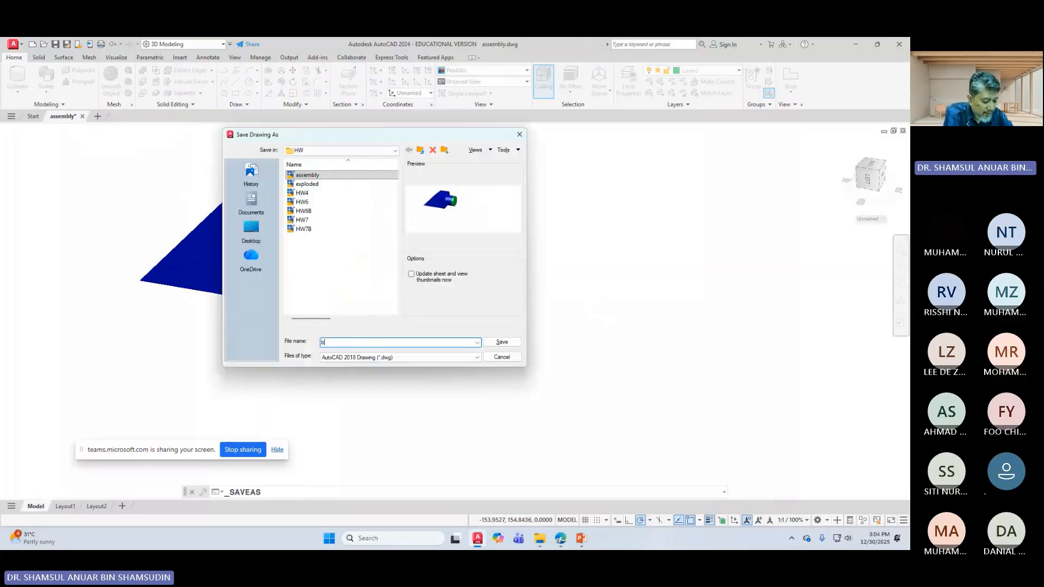
text(ody)
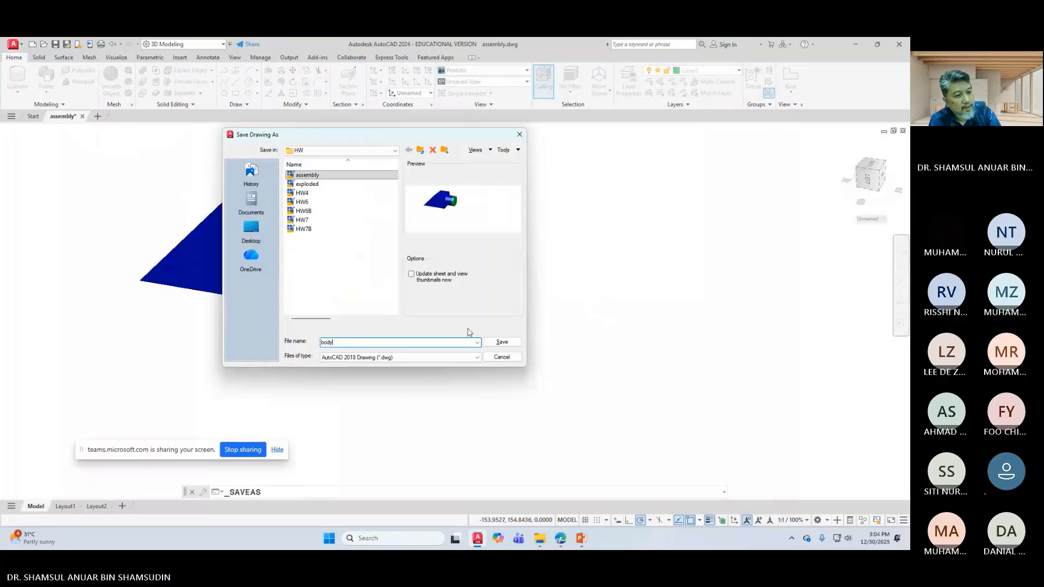
click(505, 344)
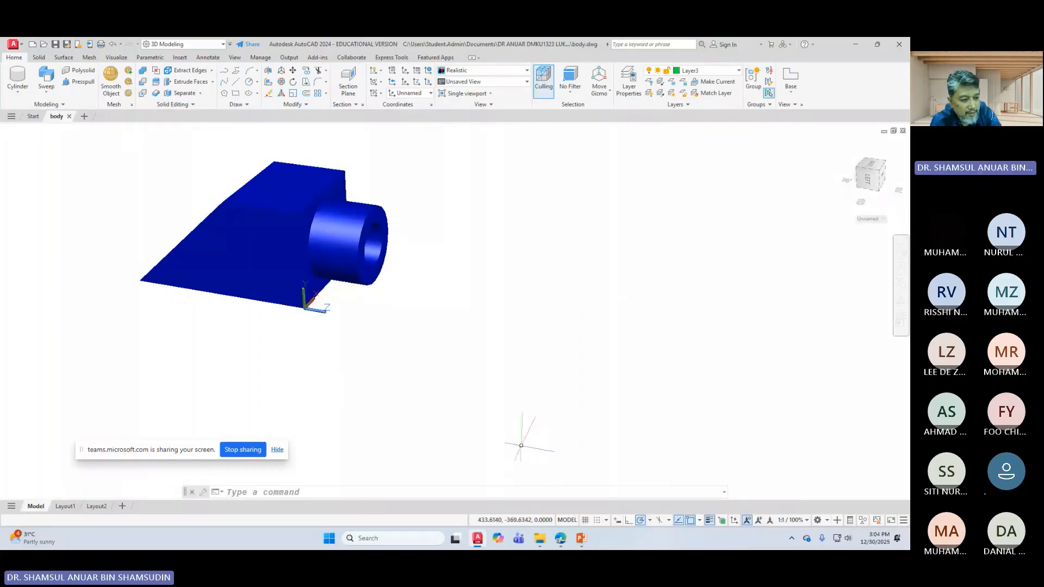
click(582, 538)
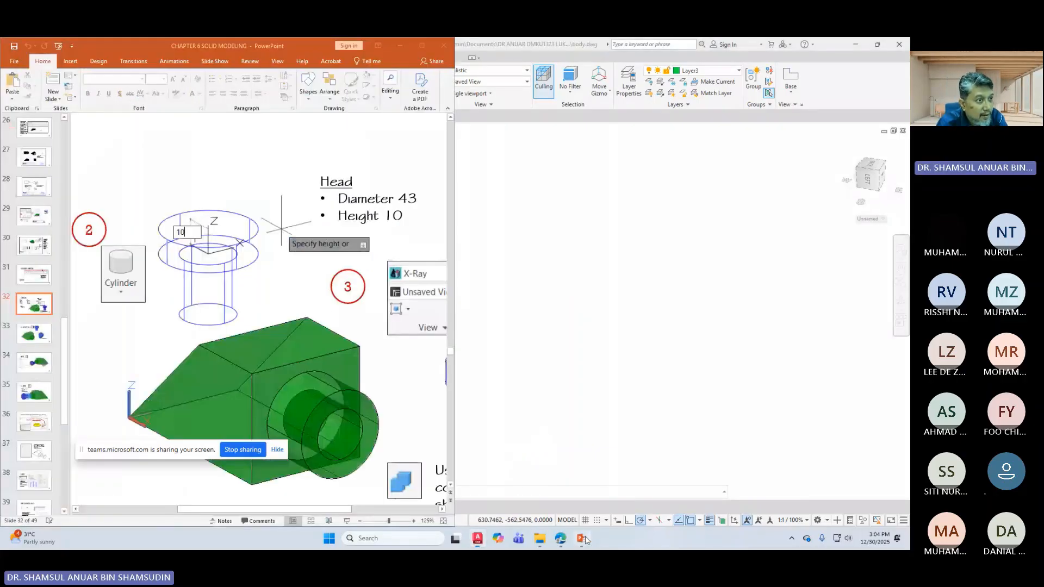
Step: Maximize PowerPoint, scroll to the slide-40 parts-list drawing, then minimize it
click(422, 46)
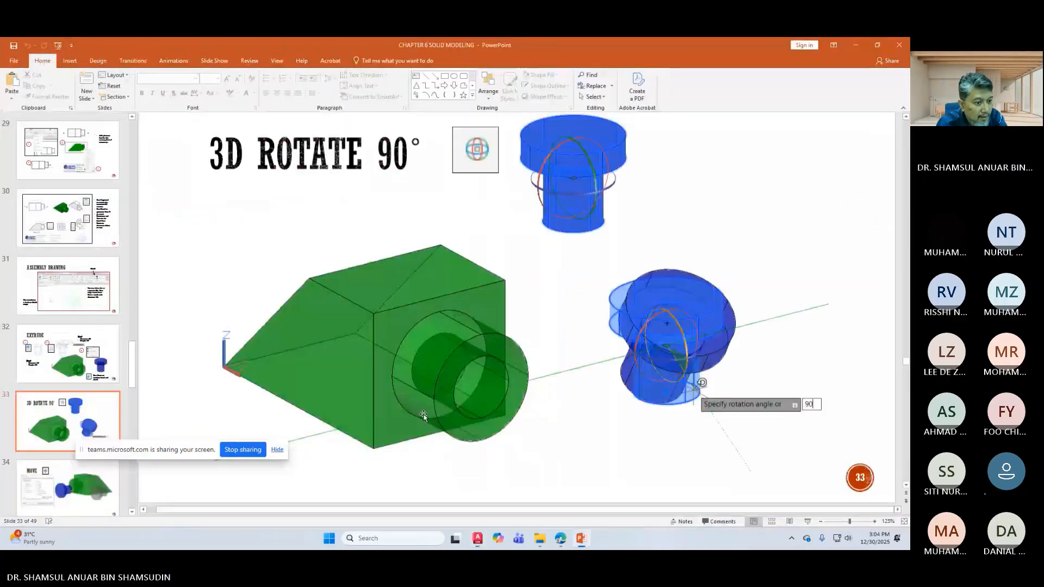
scroll(423, 415, down, 5)
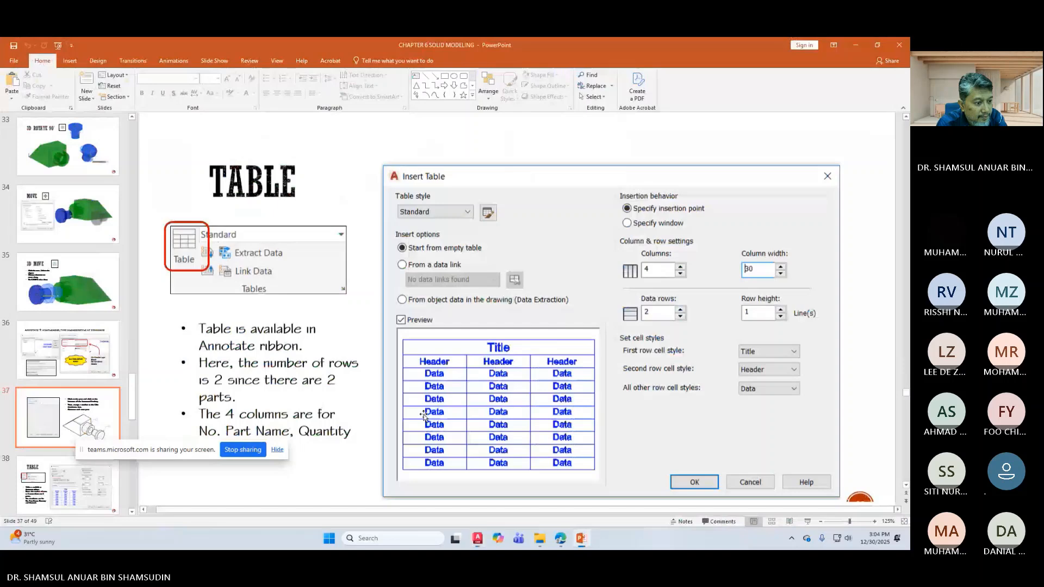
scroll(424, 416, down, 5)
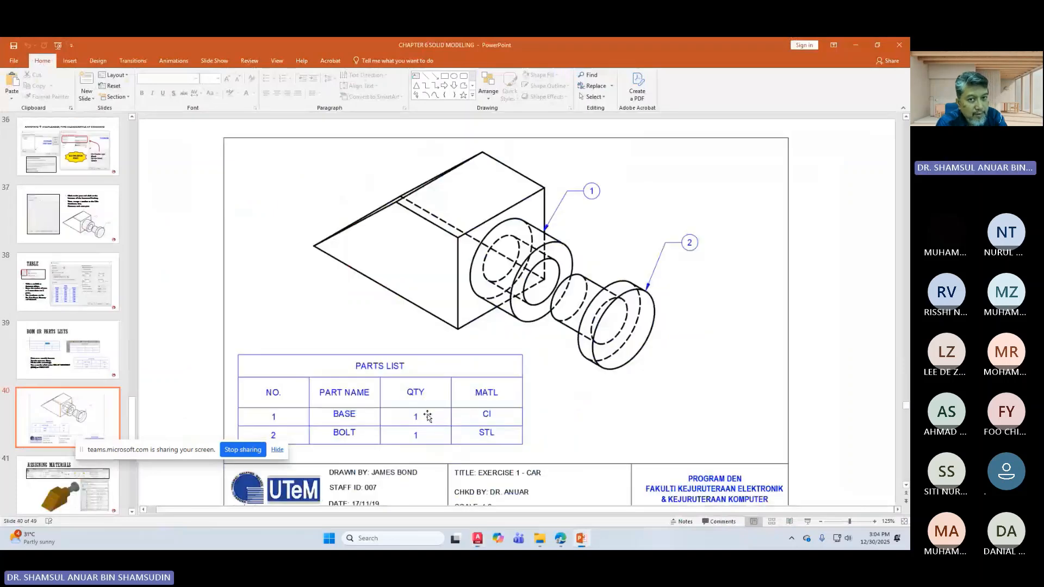
click(856, 45)
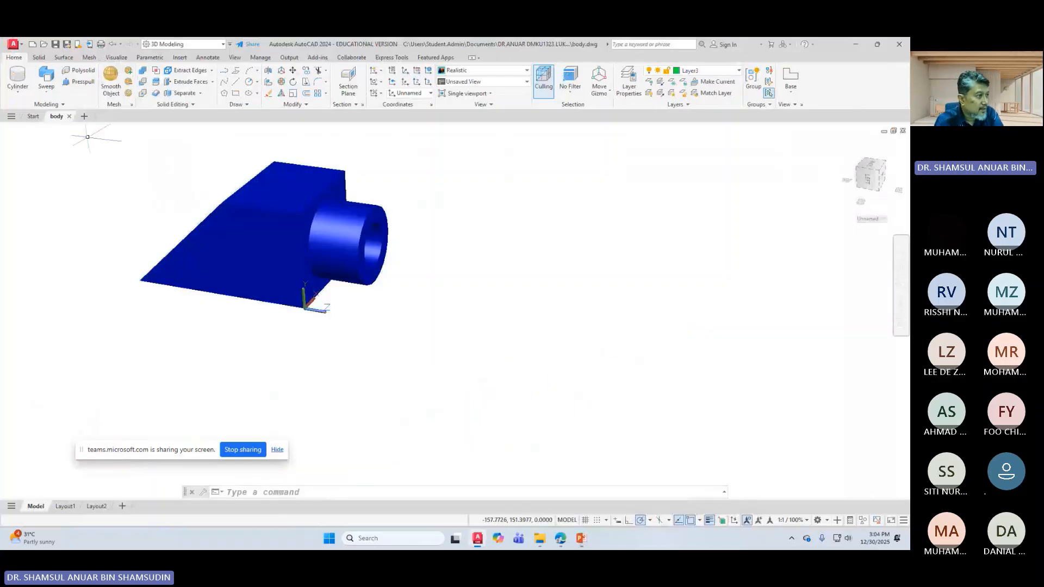
Step: Open assembly.dwg and delete the blue body
click(43, 45)
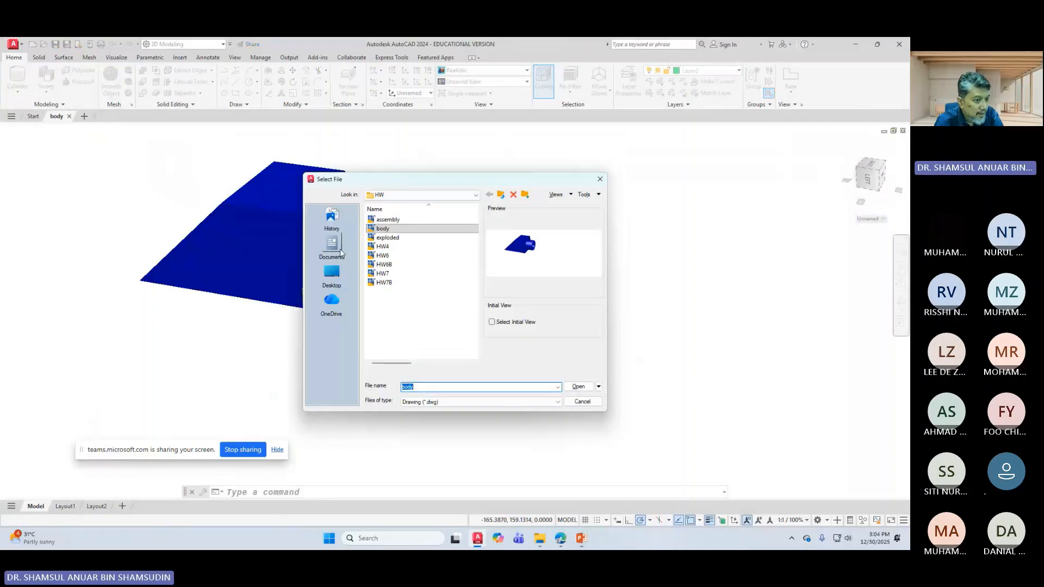
click(387, 219)
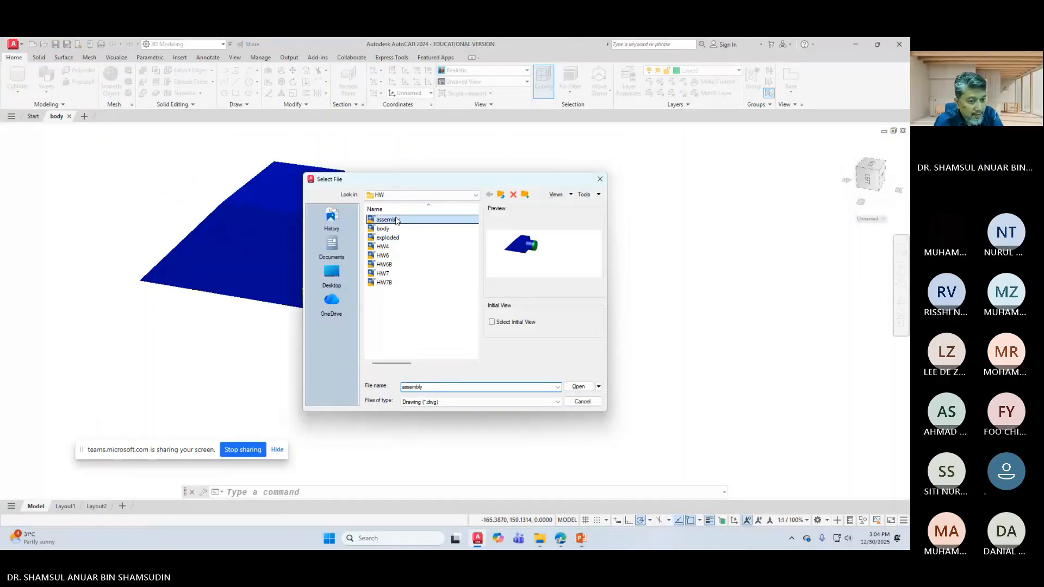
click(577, 386)
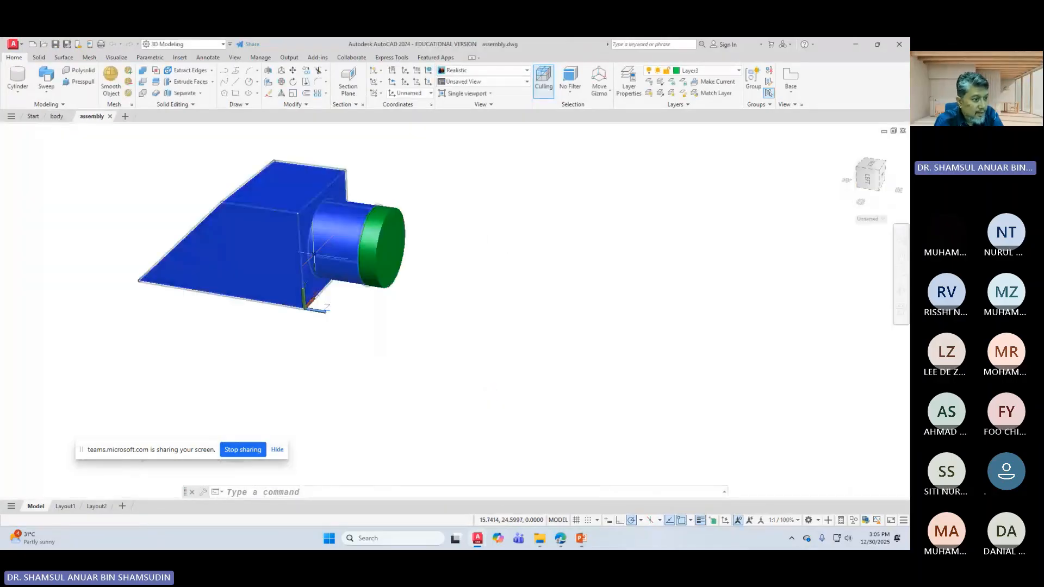
click(313, 254)
key(Delete)
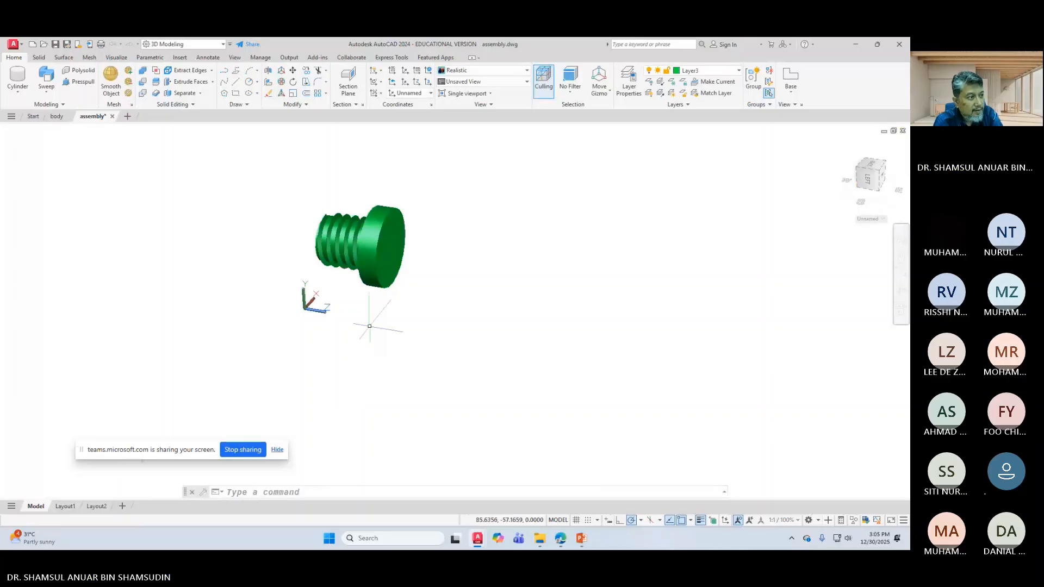
Step: Save the remaining green threaded part as bolt
click(67, 43)
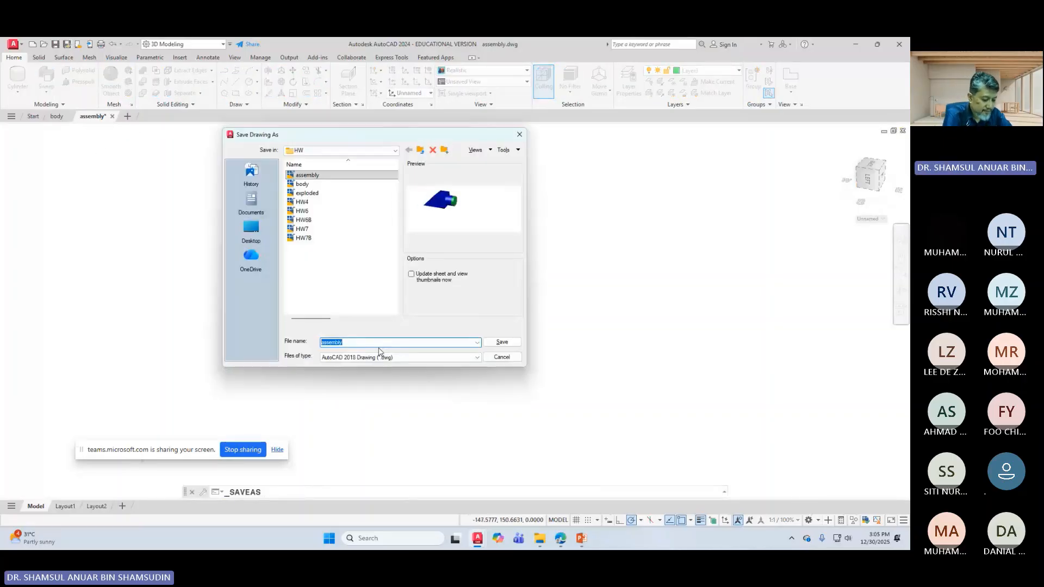
text(bolt)
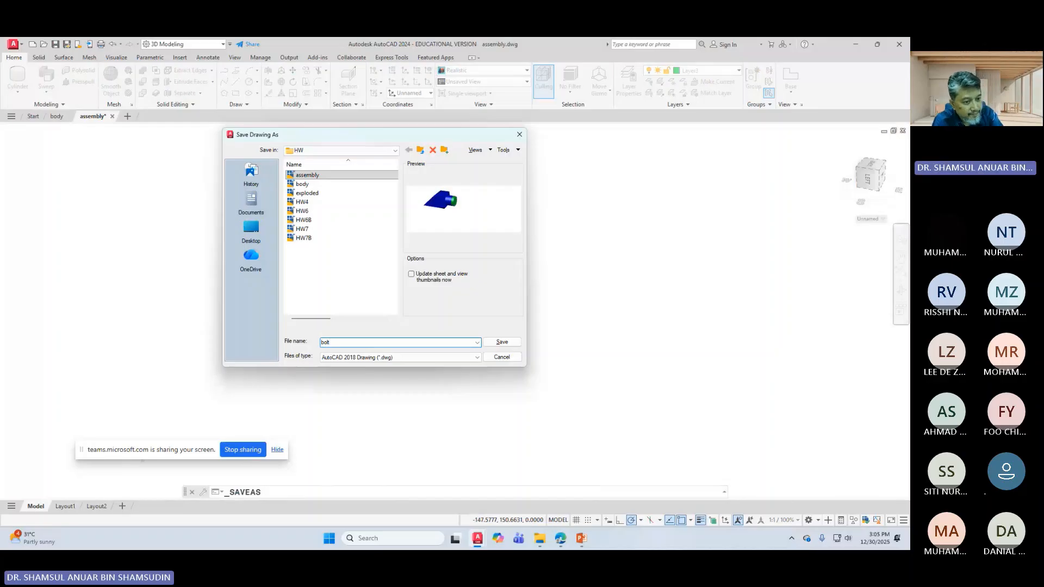
click(514, 346)
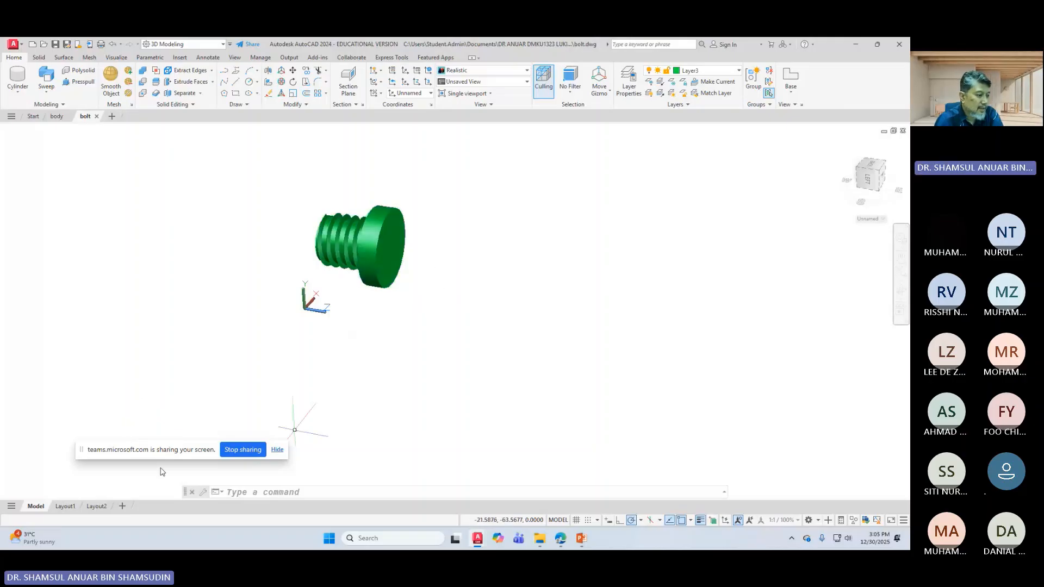
Step: Switch to Layout1 and delete its viewport
click(65, 506)
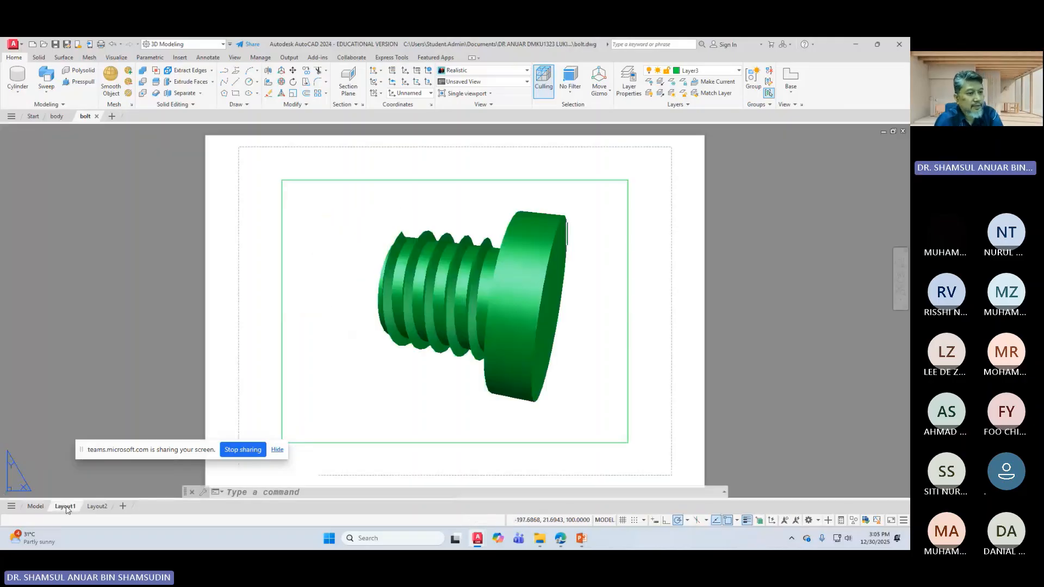
click(281, 268)
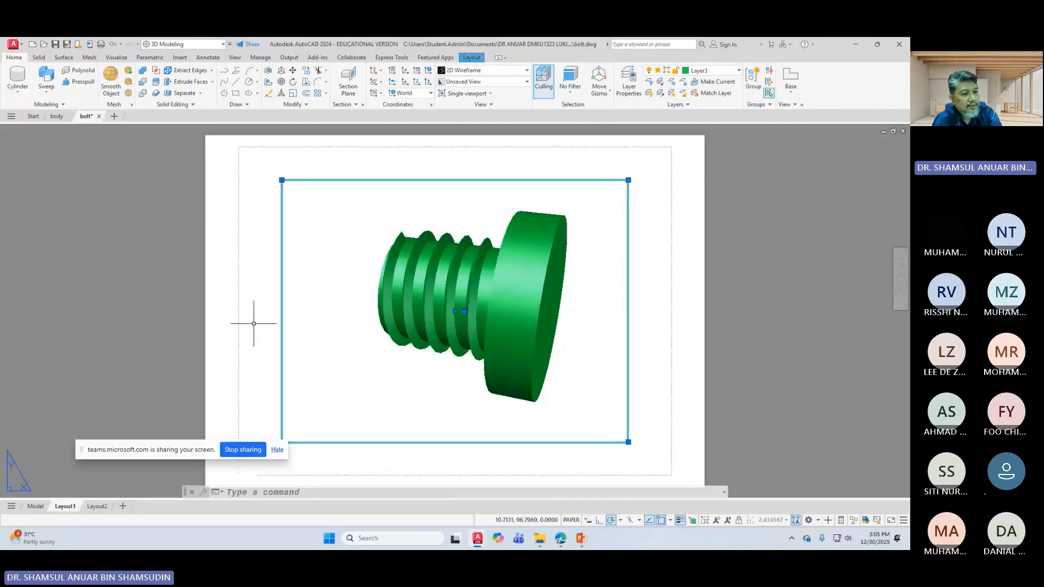
key(Delete)
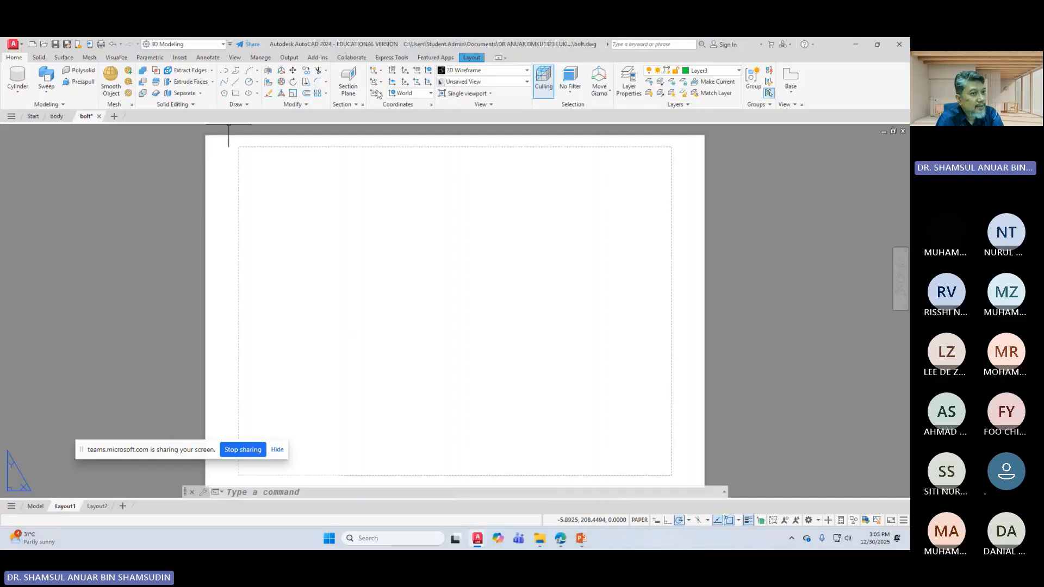
Step: Set Layout1's page setup to Microsoft Print to PDF on A4 landscape
click(465, 60)
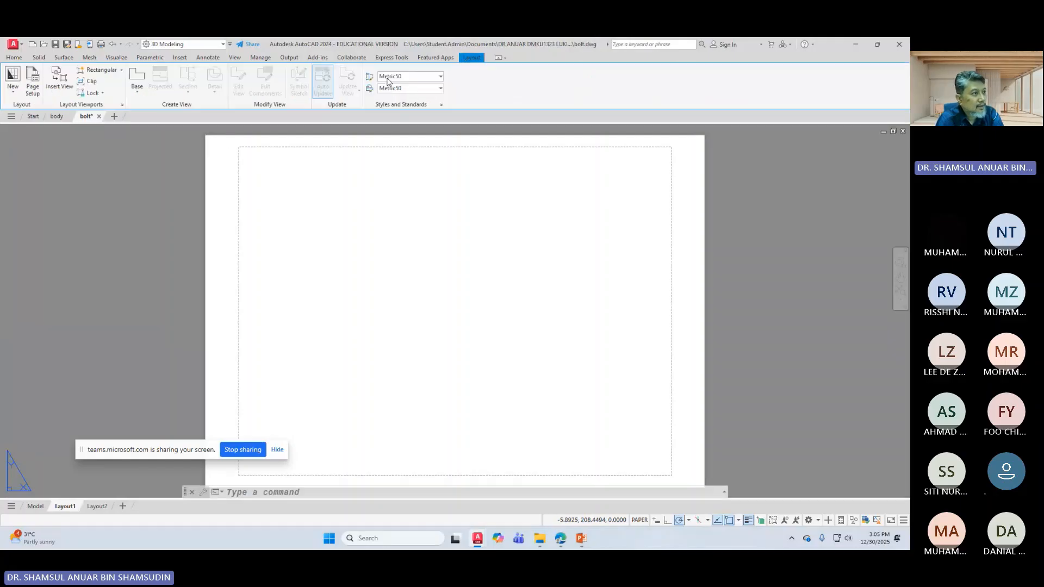
click(33, 81)
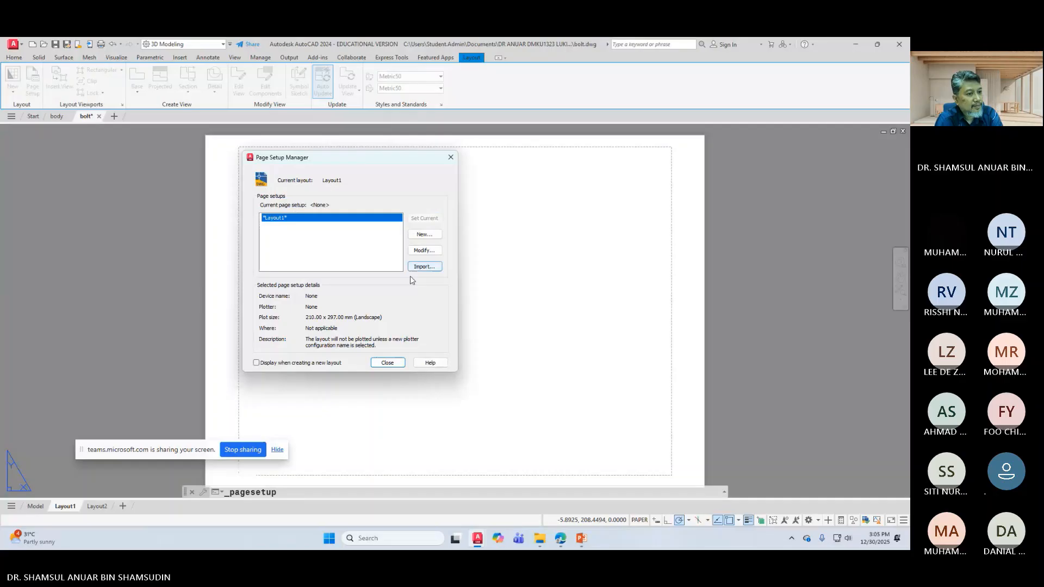
click(424, 250)
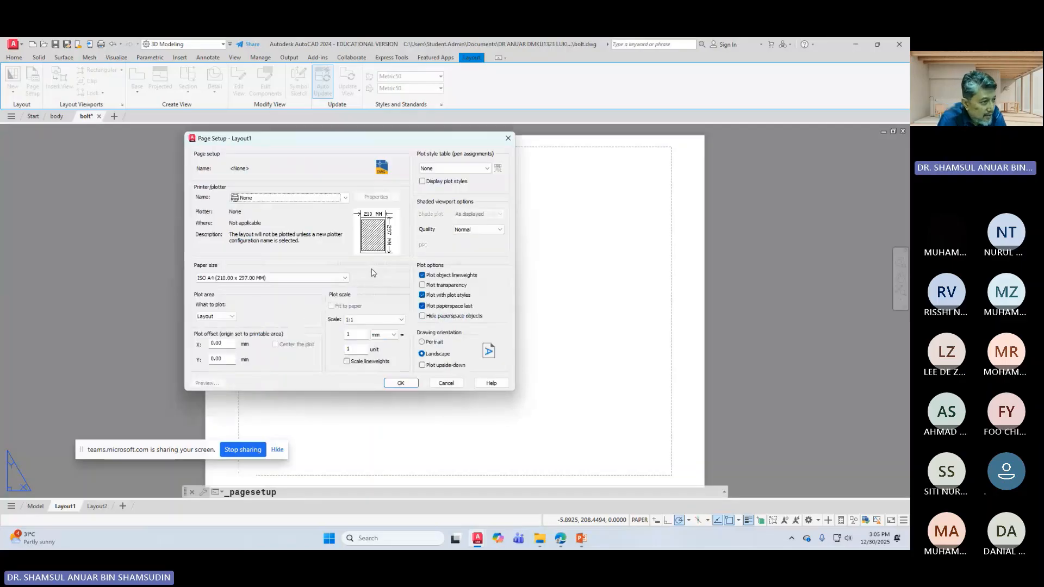
click(343, 199)
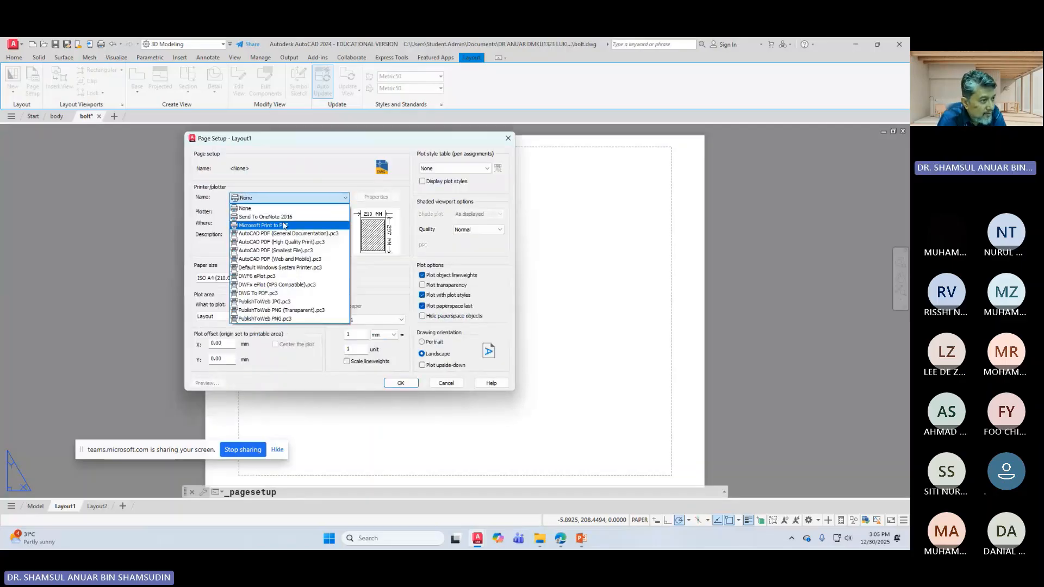
click(273, 226)
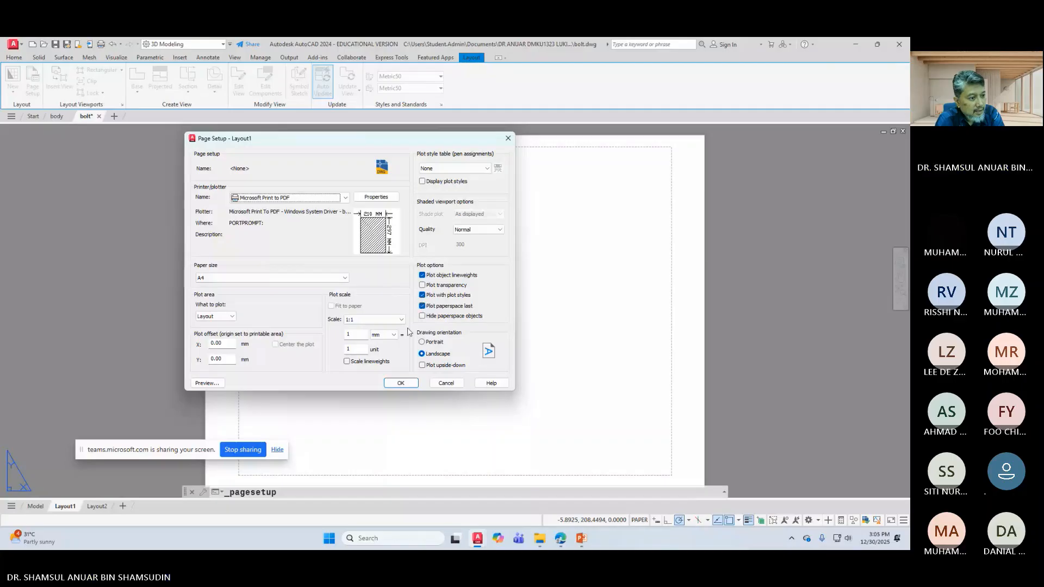
click(413, 385)
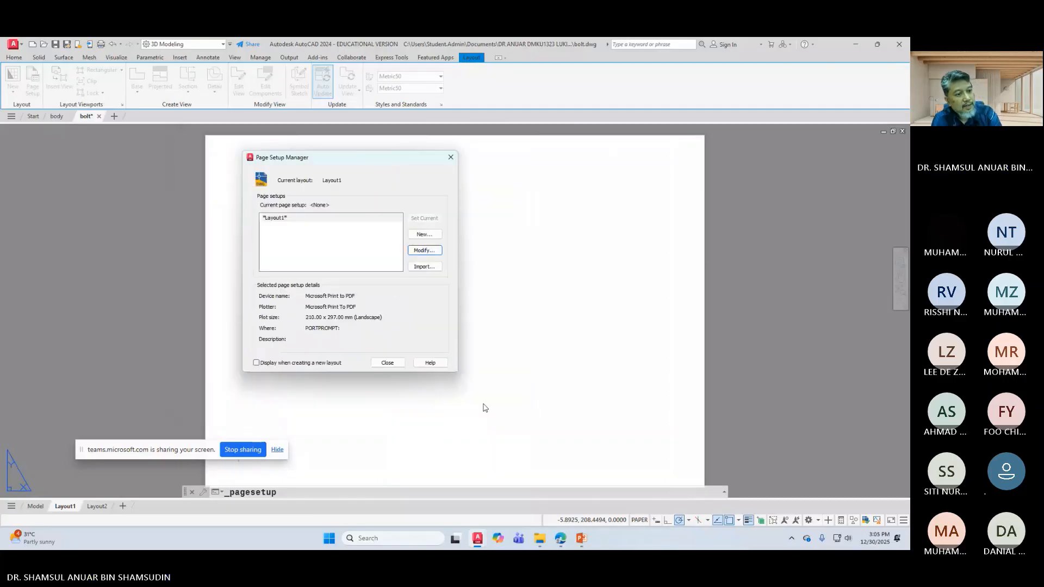
click(387, 361)
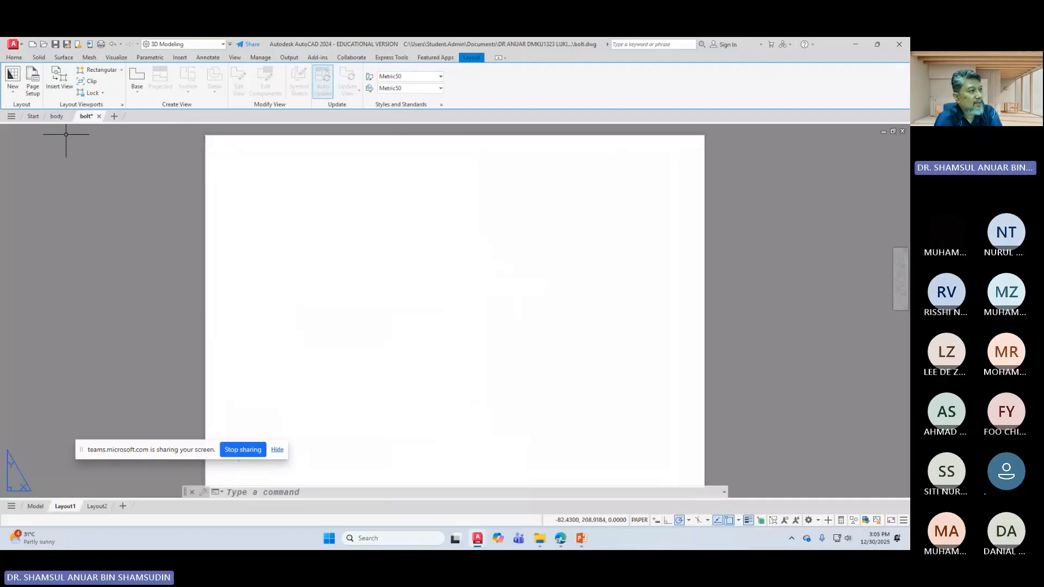
Step: Start inserting TITLEBLOCK from the block libraries, then cancel the insertion
click(18, 60)
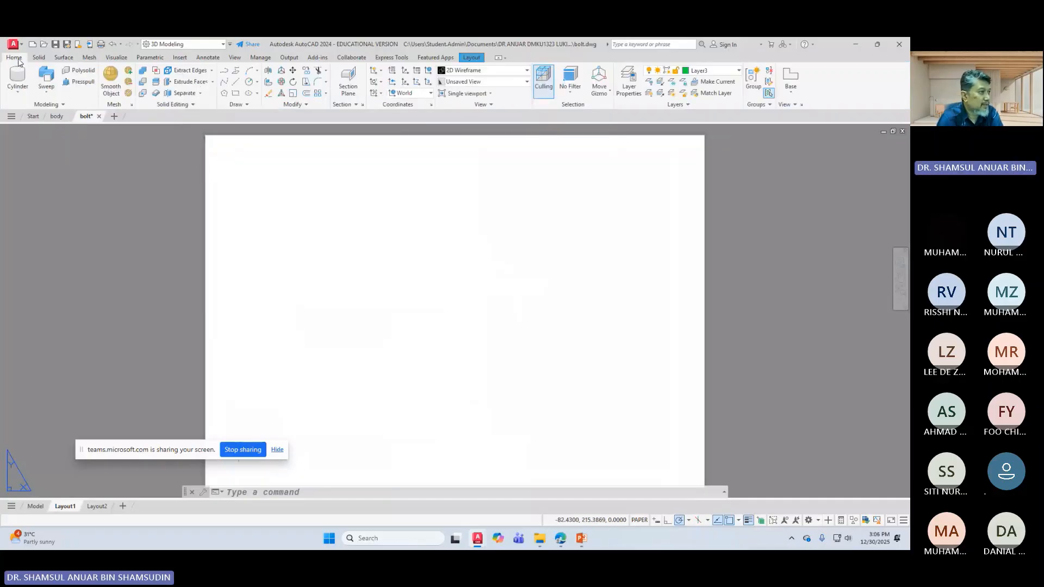
click(477, 58)
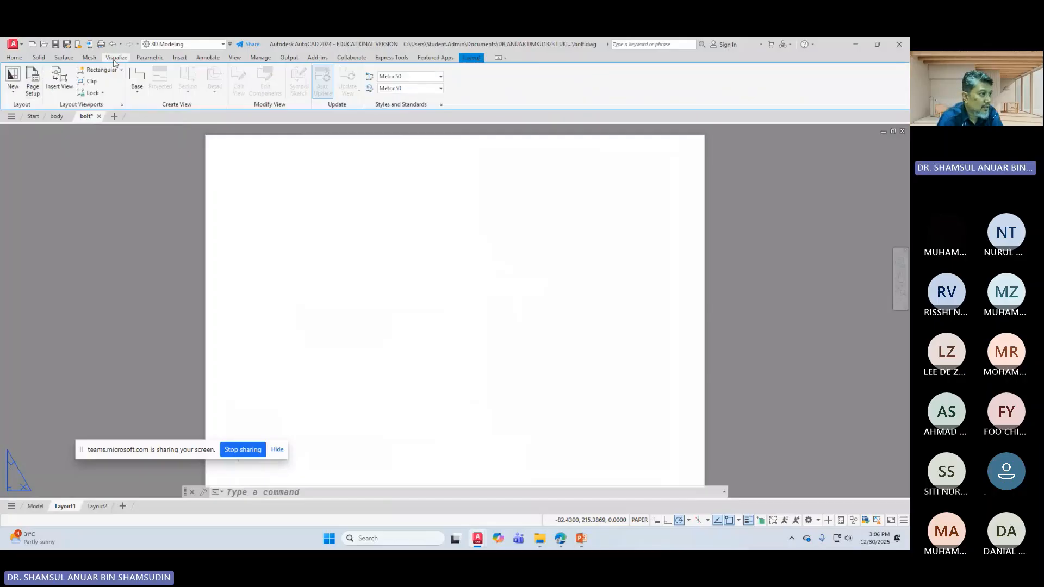
click(180, 58)
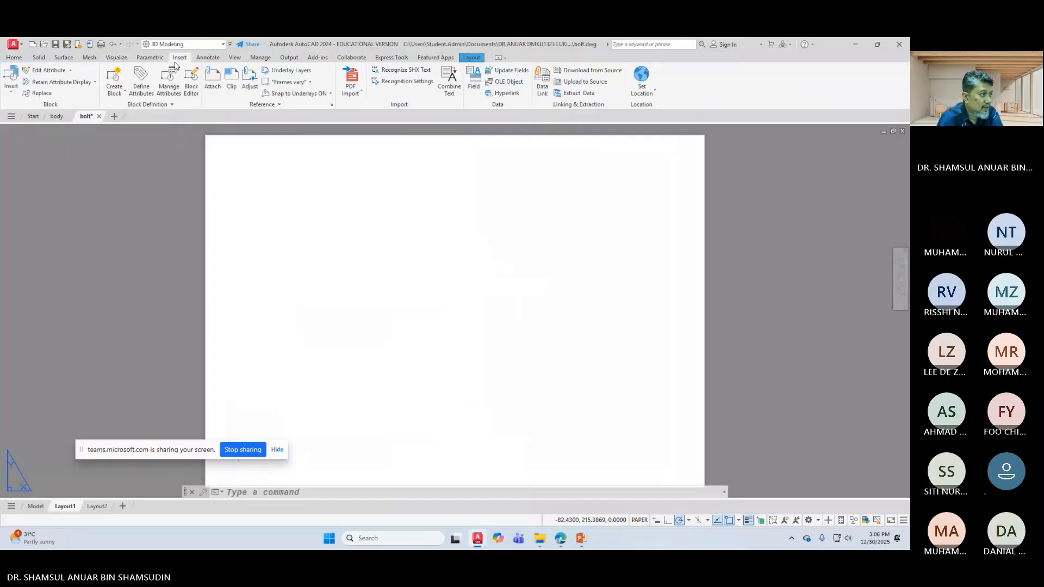
click(12, 78)
click(30, 158)
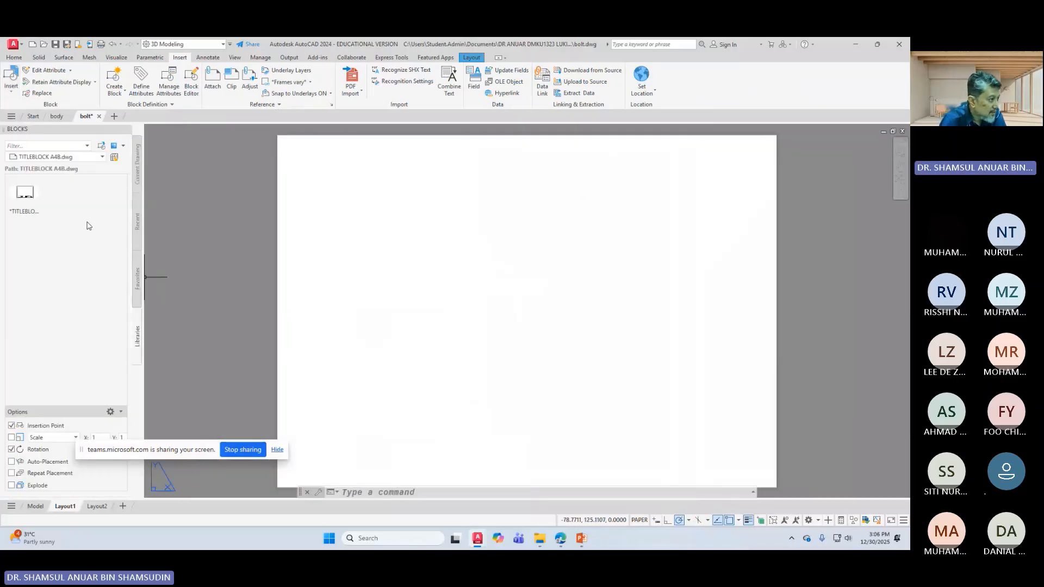
click(25, 194)
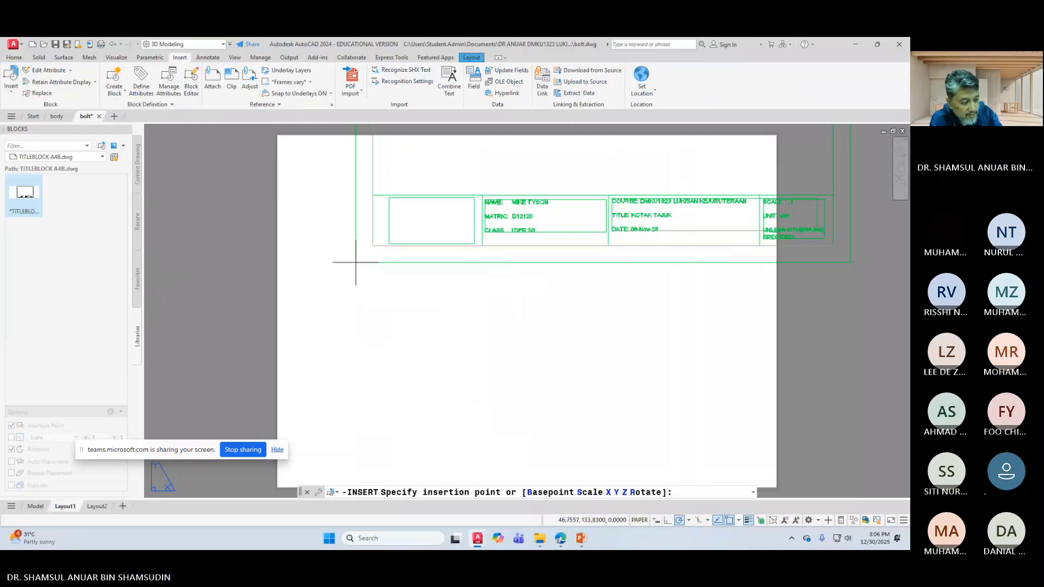
key(Escape)
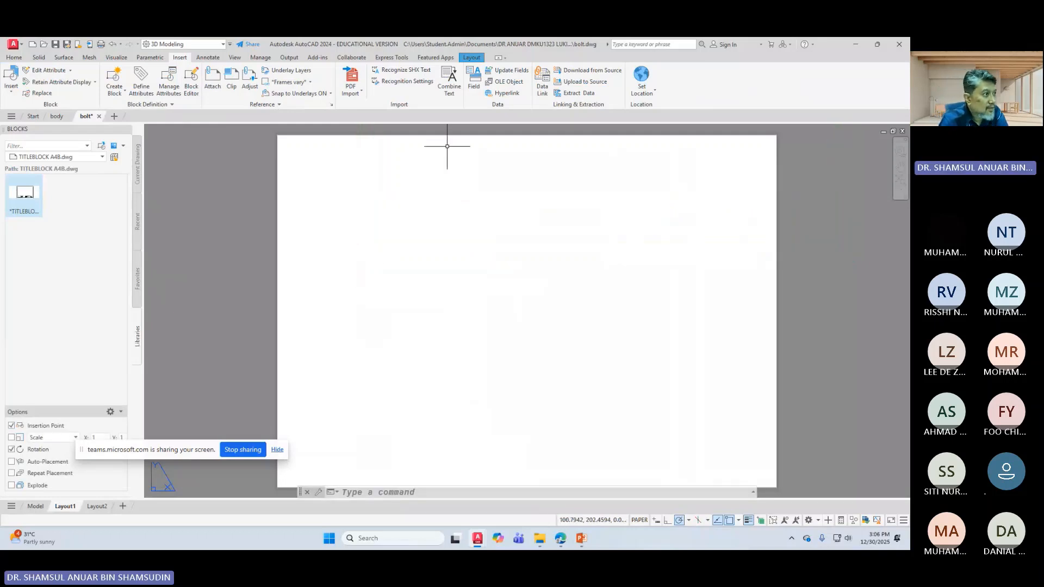
Step: Make layer 0 the current layer
click(14, 57)
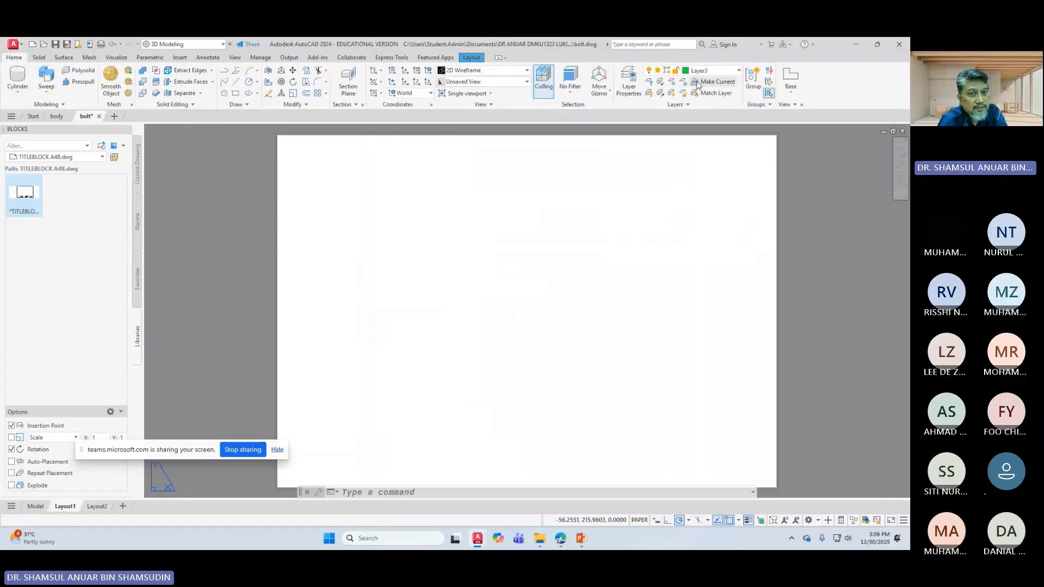
click(712, 70)
click(708, 107)
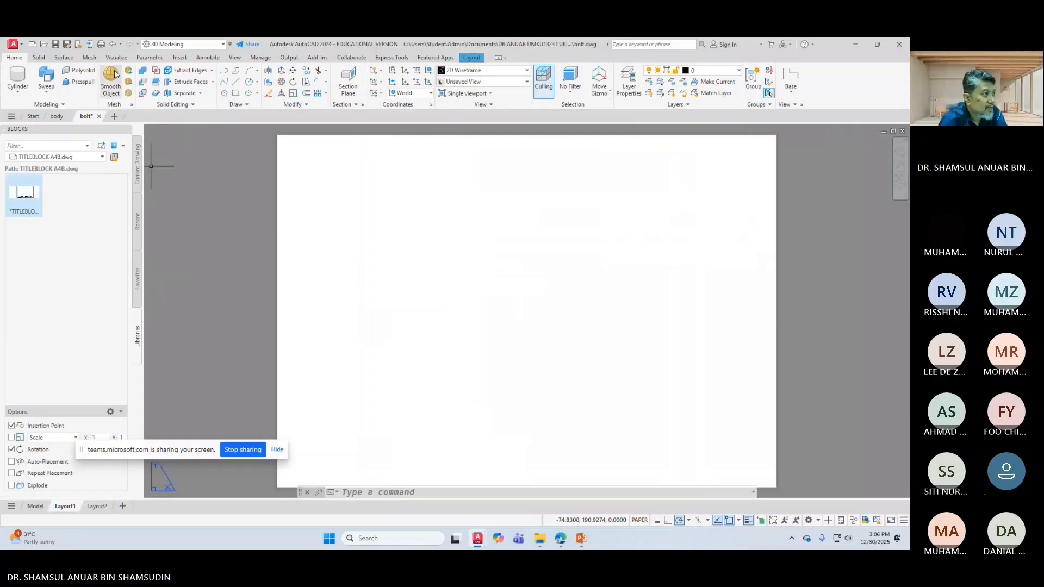
Step: Insert the TITLEBLOCK block at point 0,0 with zero rotation
click(179, 57)
click(25, 196)
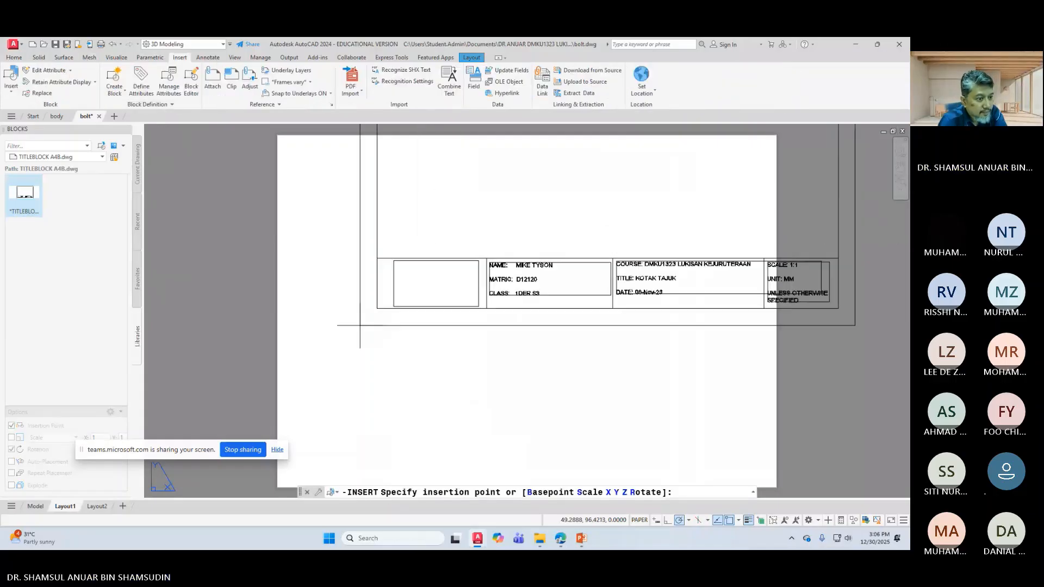
text(0,)
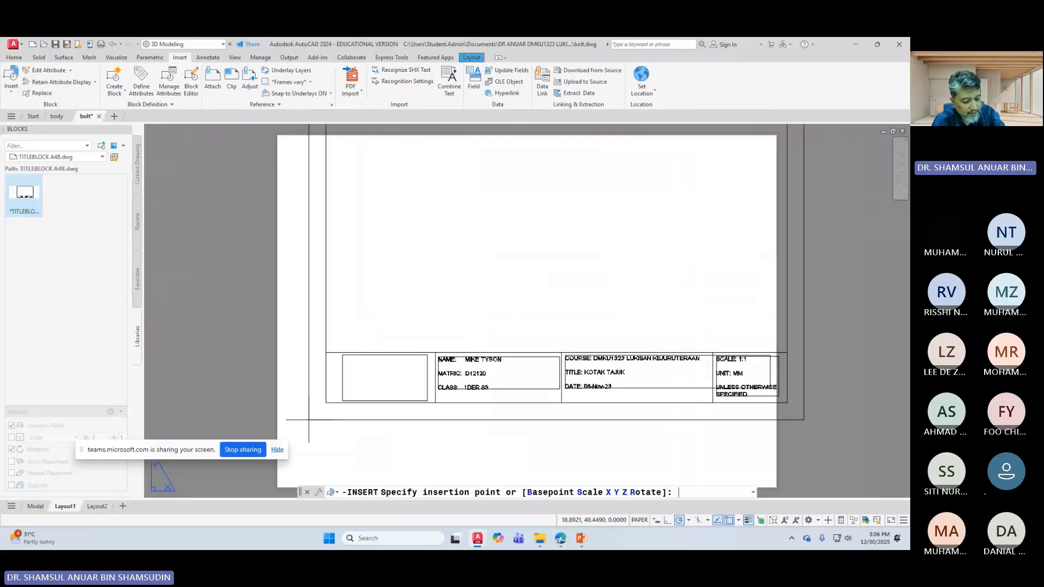
text(0)
key(Return)
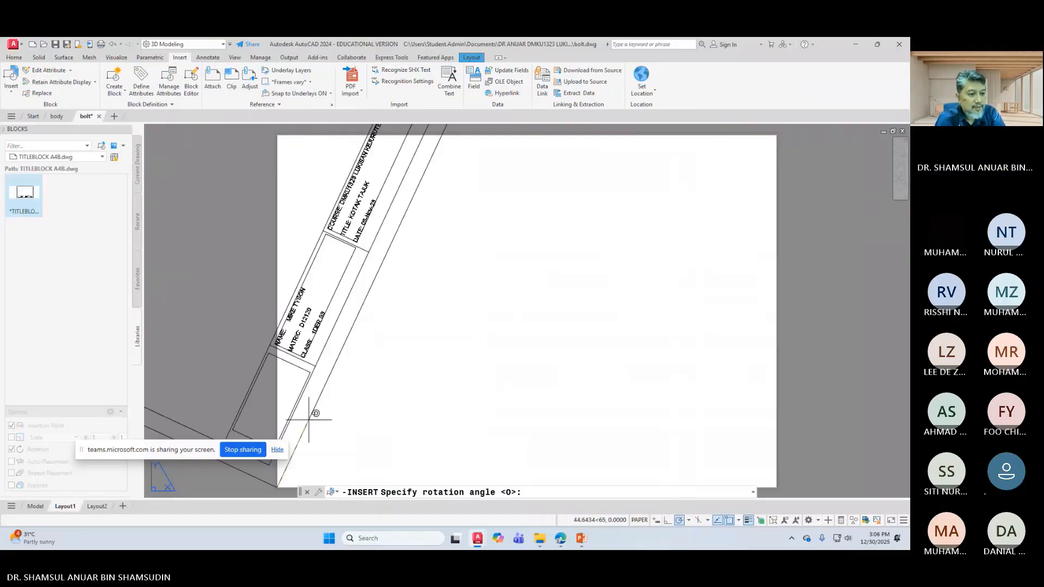
key(Return)
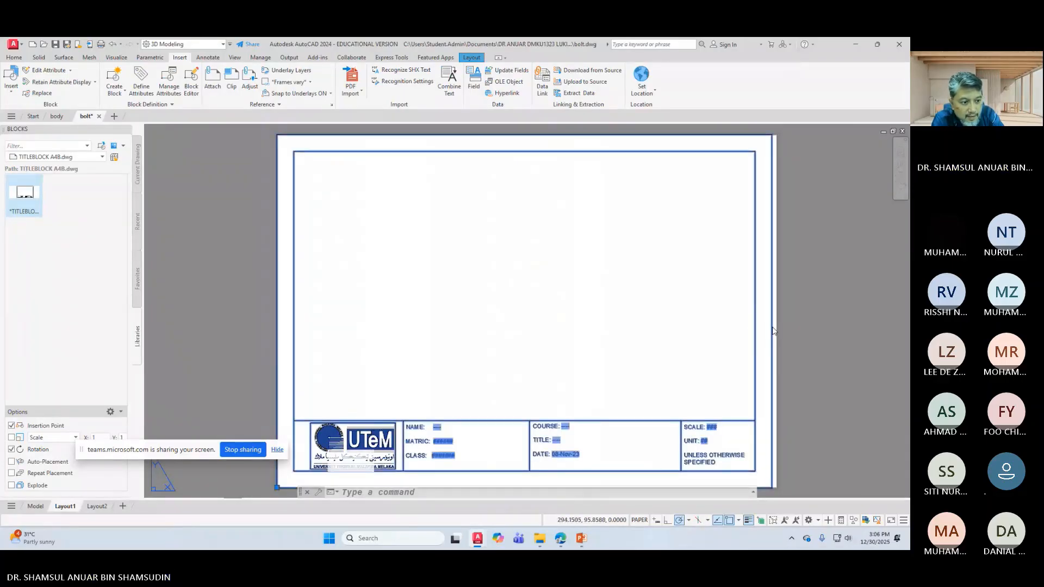
Step: Open the TITLEBLOCK definition in the Block Editor and try stretching its border's right edge, then cancel
double_click(772, 335)
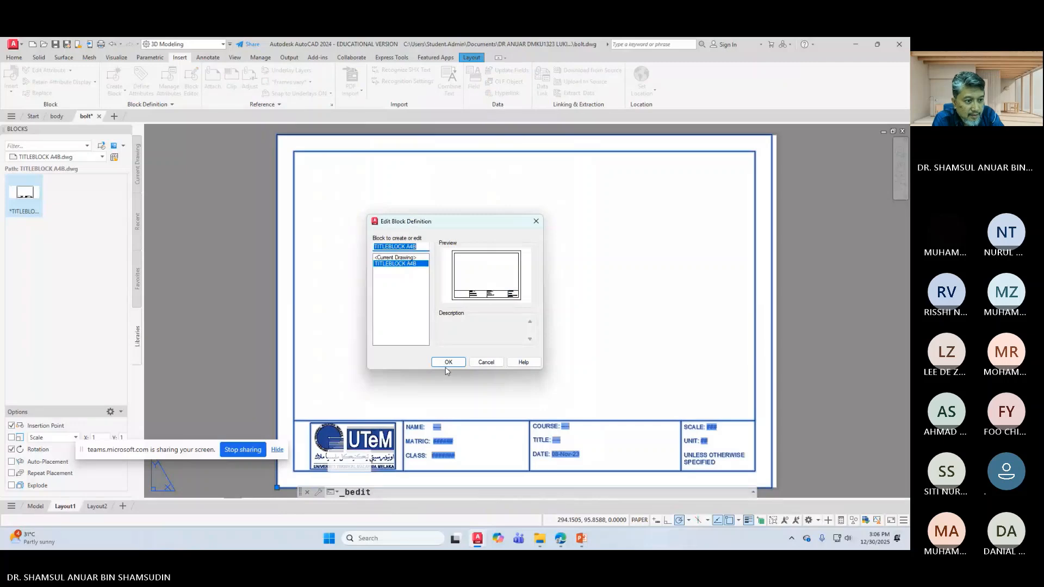
click(447, 361)
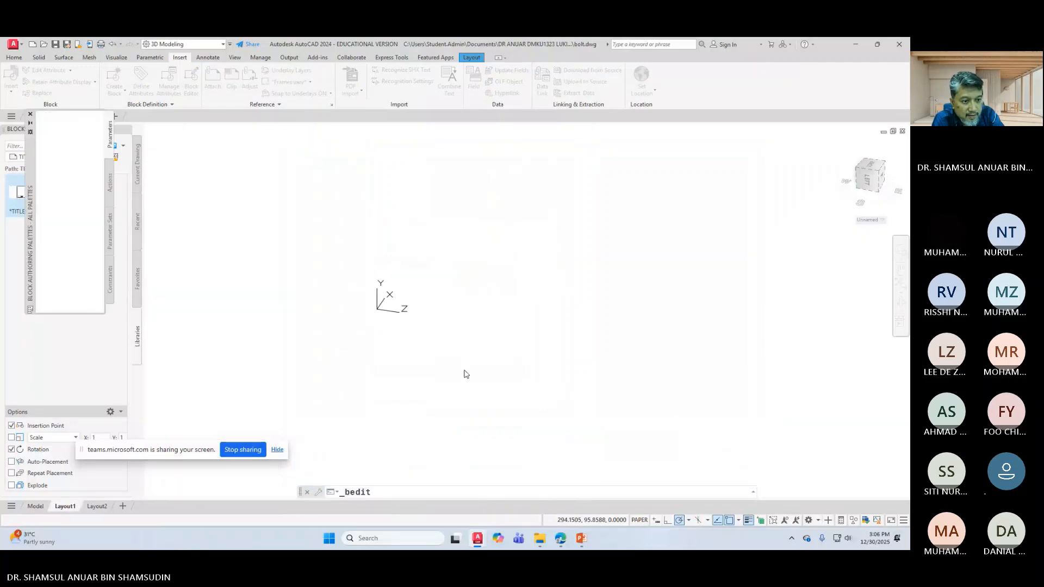
click(713, 303)
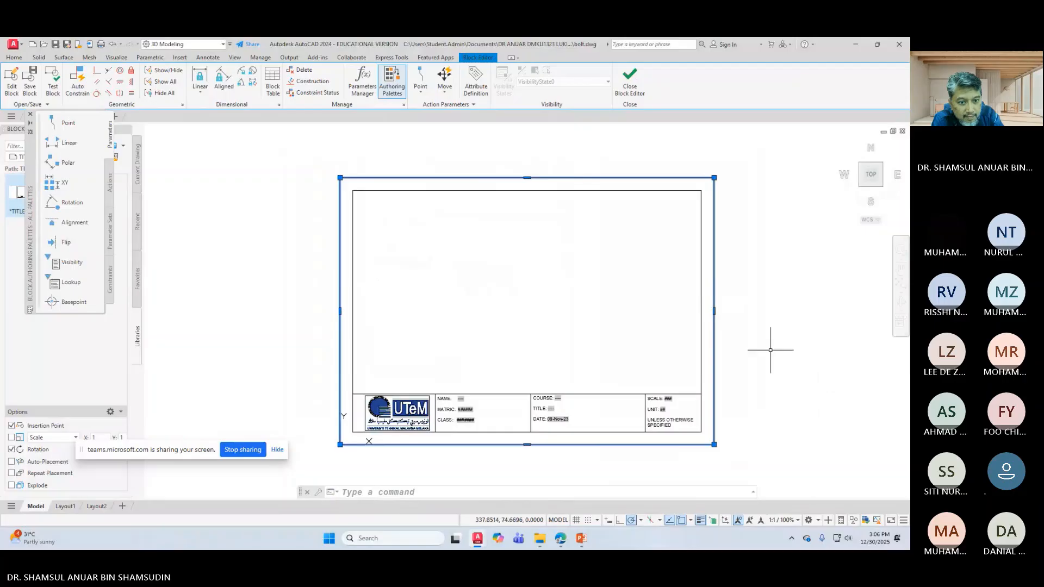
mouse_move(714, 311)
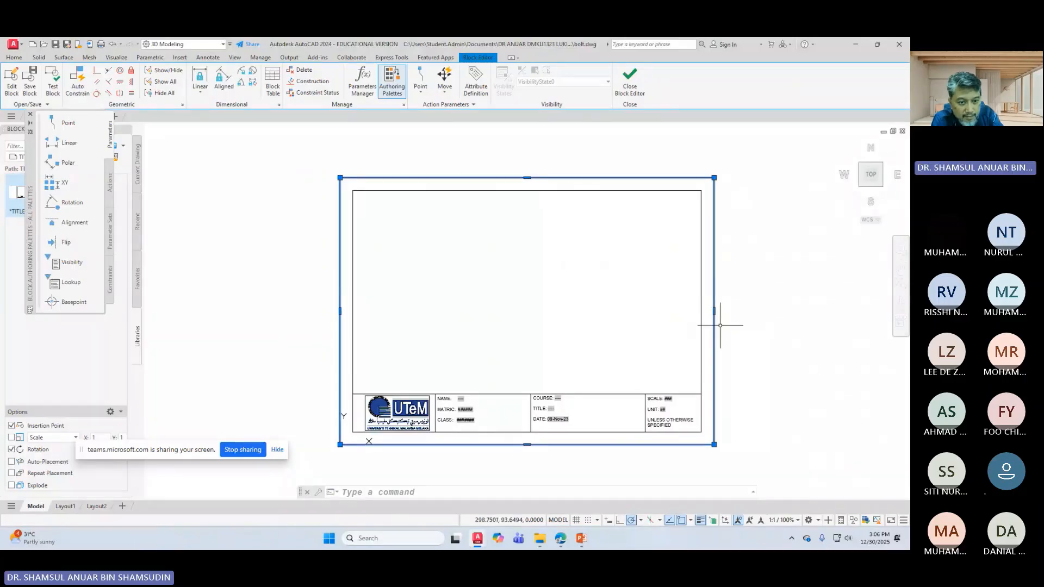
click(714, 311)
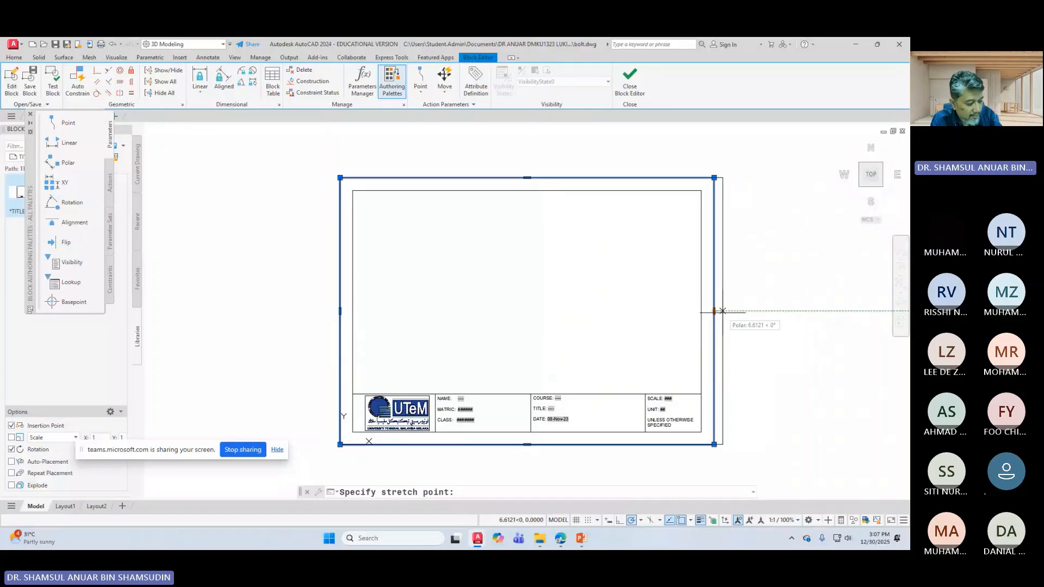
key(Escape)
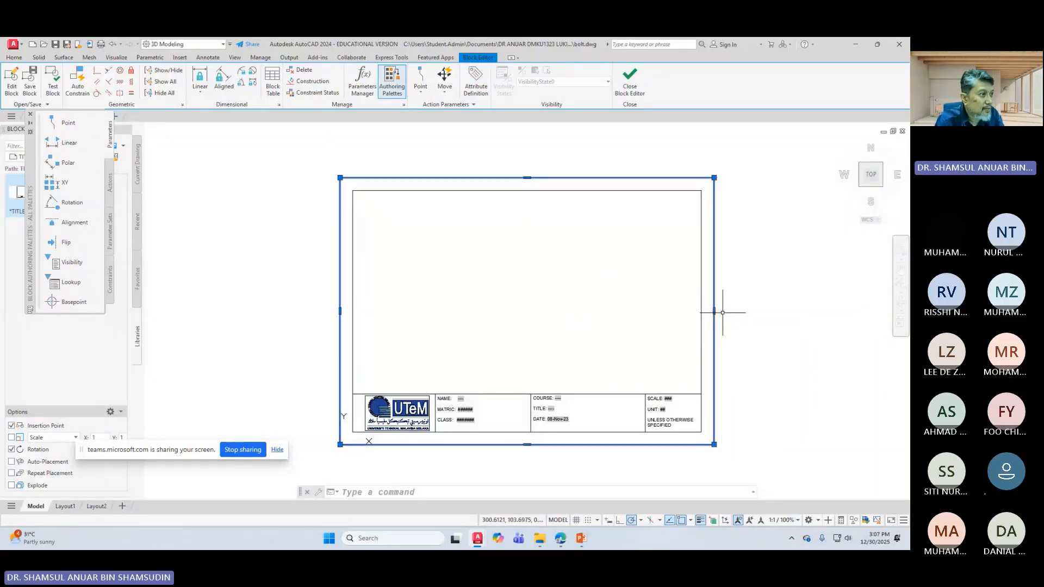
key(Escape)
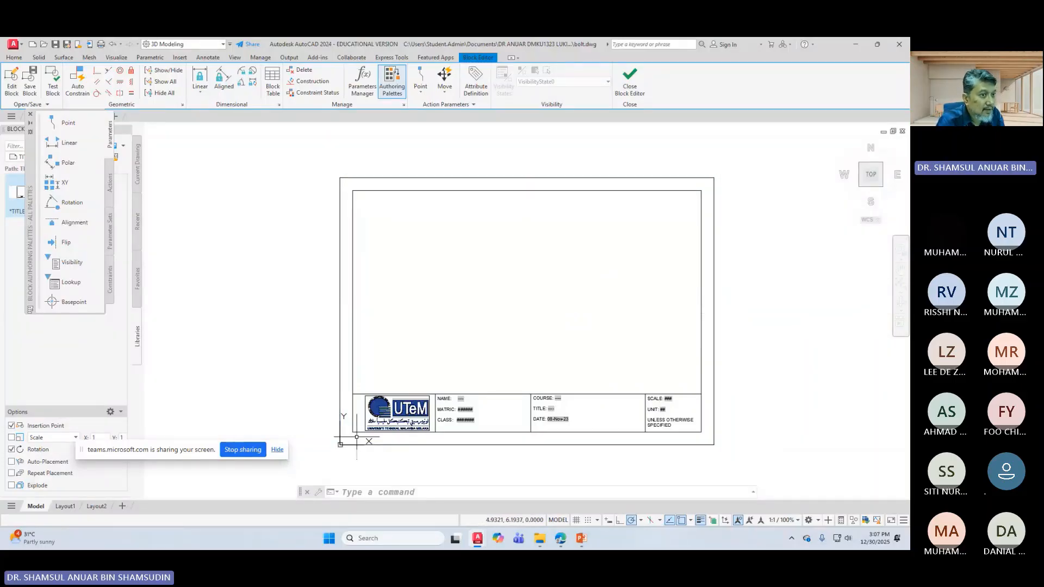
Step: Switch the workspace to Drafting & Annotation
click(14, 58)
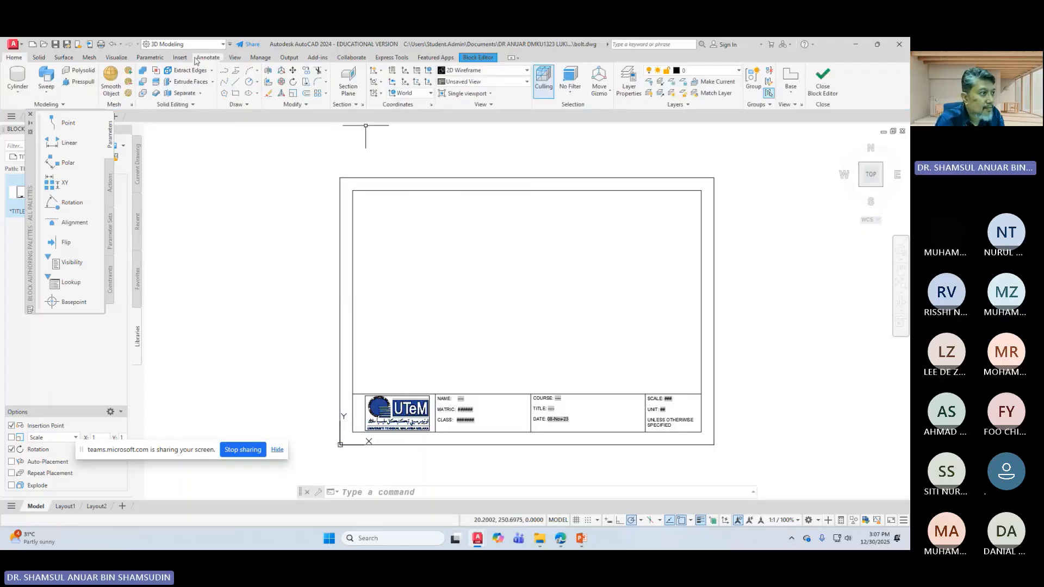
click(209, 44)
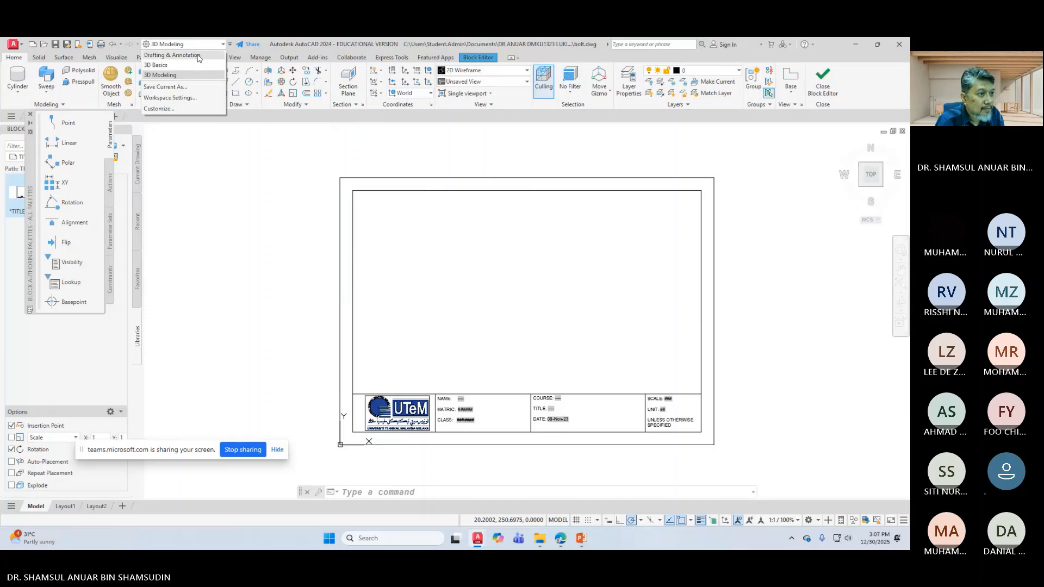
click(171, 55)
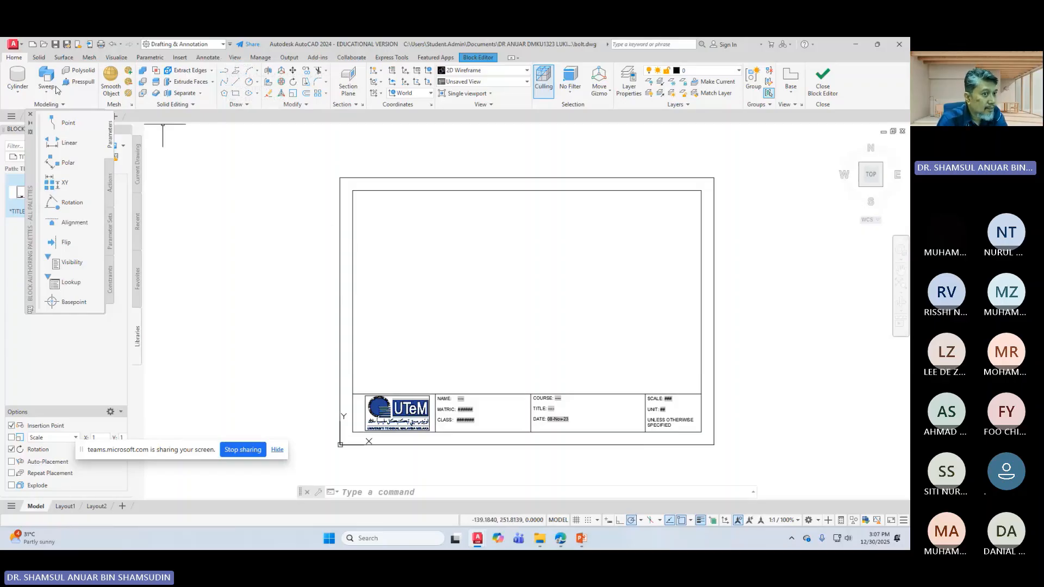
click(38, 57)
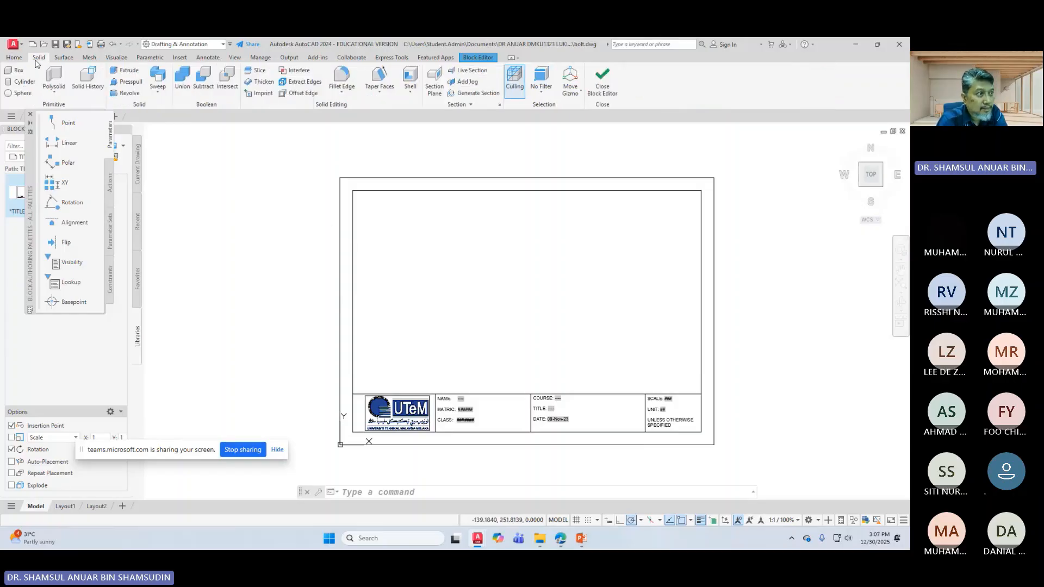
click(6, 59)
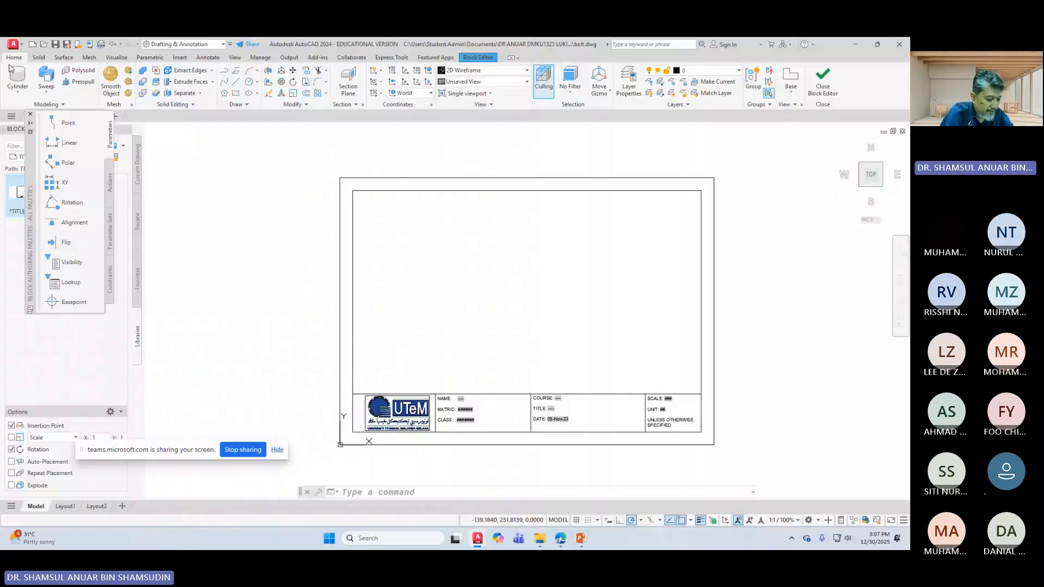
Step: Measure along the outer border from its bottom-left corner with MEASURE
text(me)
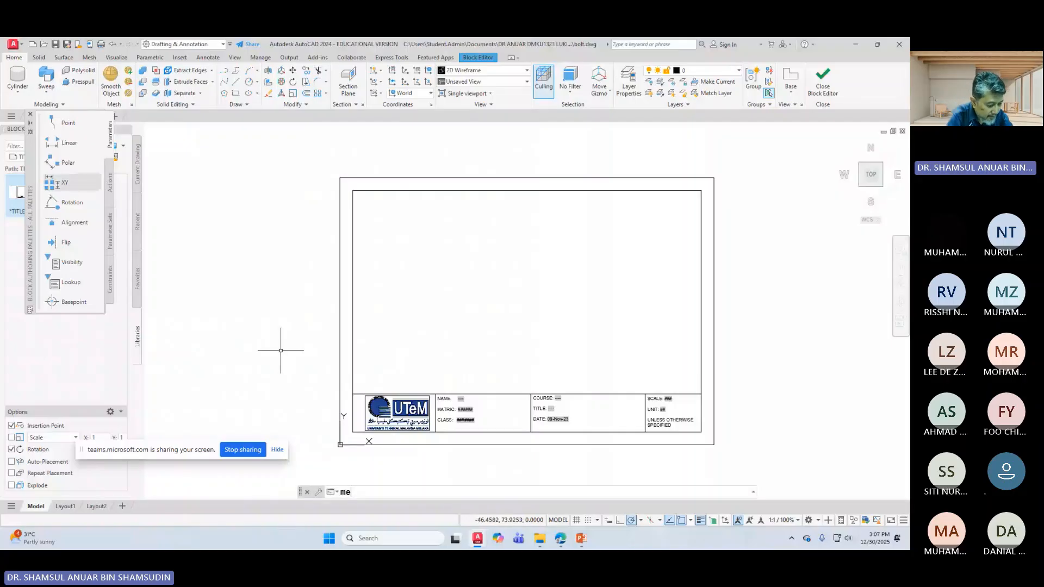
text(asure)
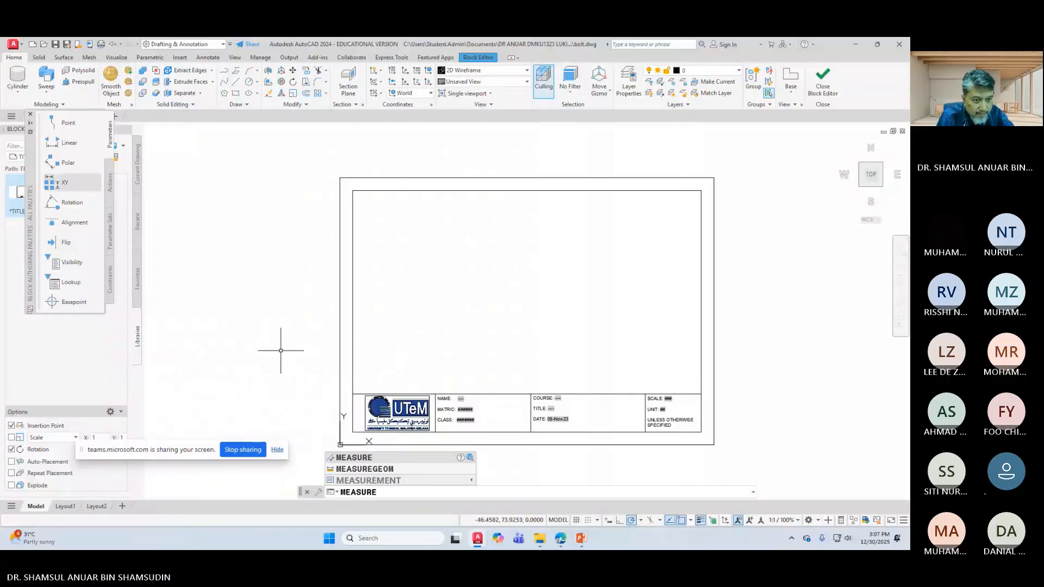
key(Return)
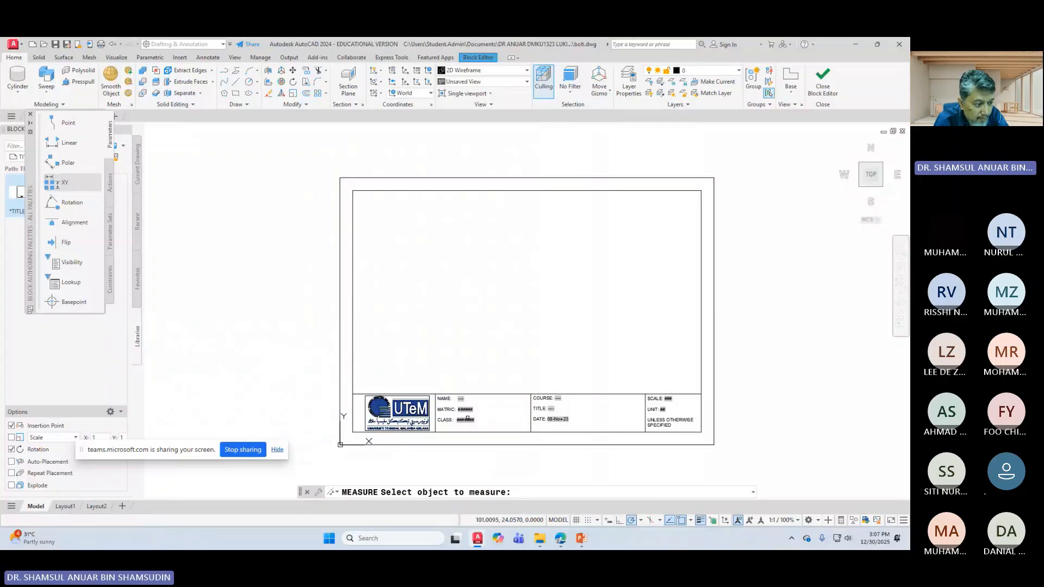
click(340, 444)
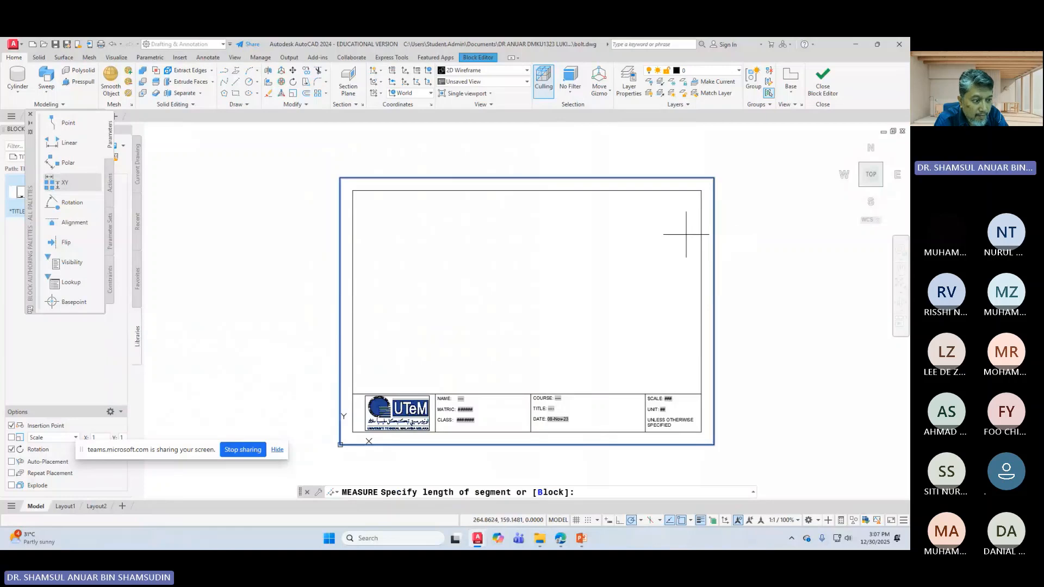
click(340, 444)
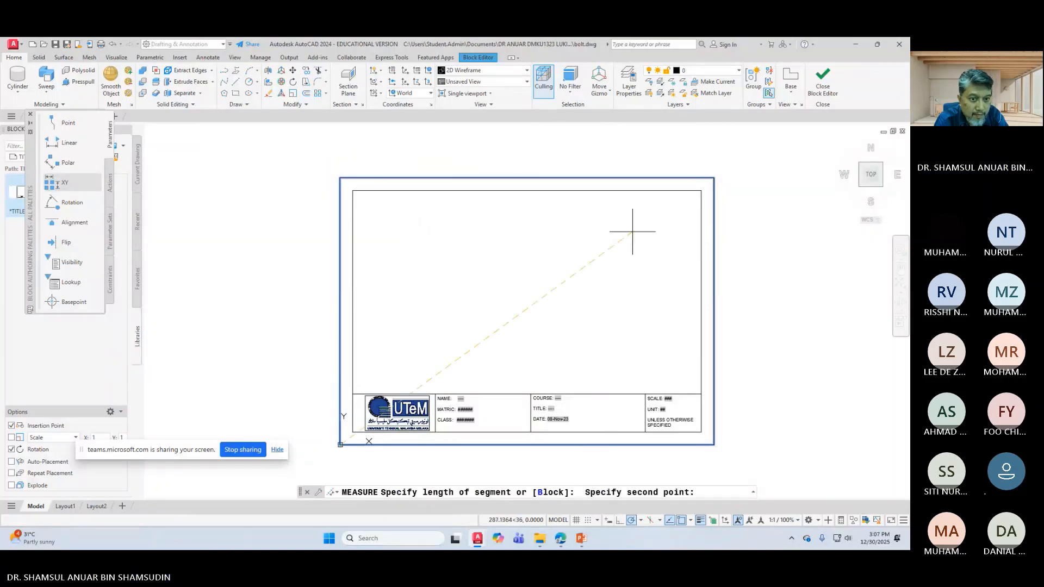
click(708, 191)
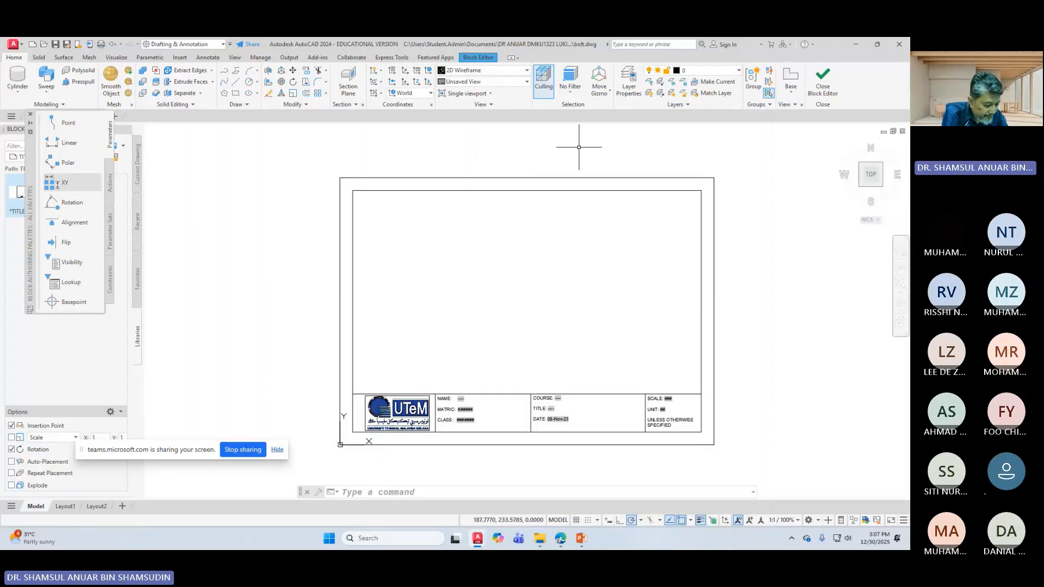
Step: Check the border's top-right corner is at X 294, Y 210 with ID, and dock the command line
text(id)
key(Return)
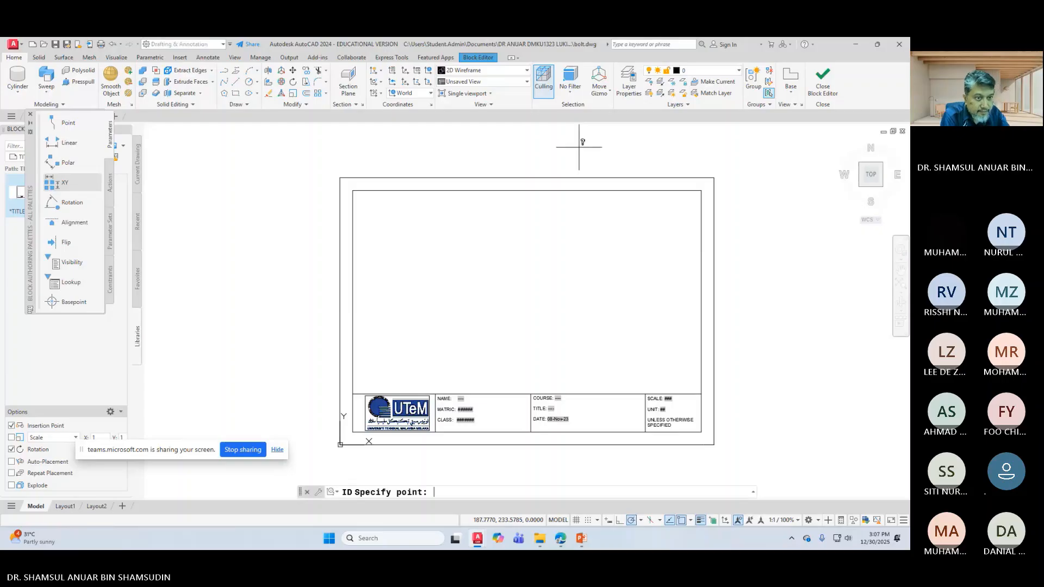
click(712, 178)
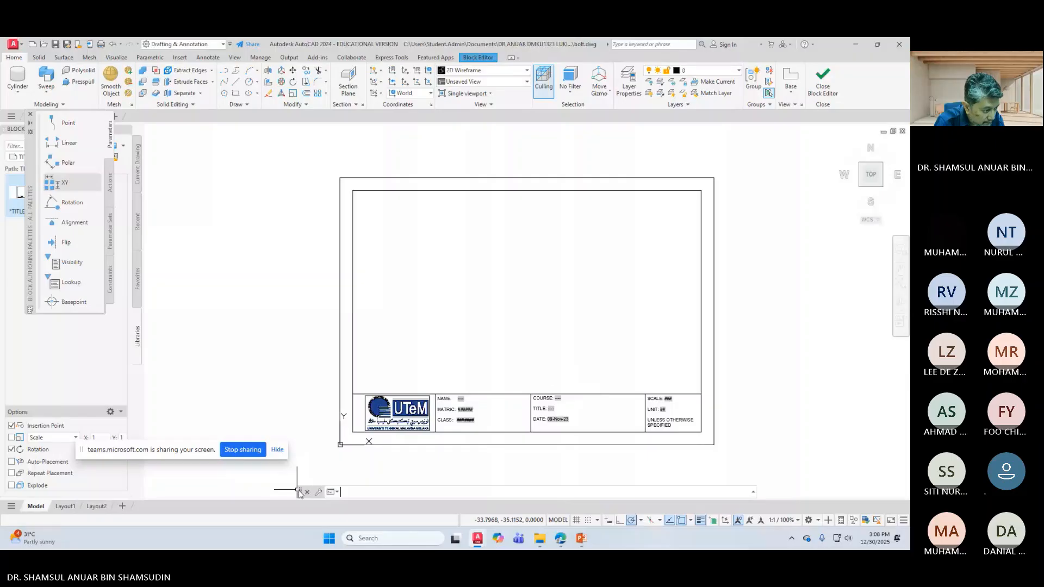
drag(300, 492, 317, 496)
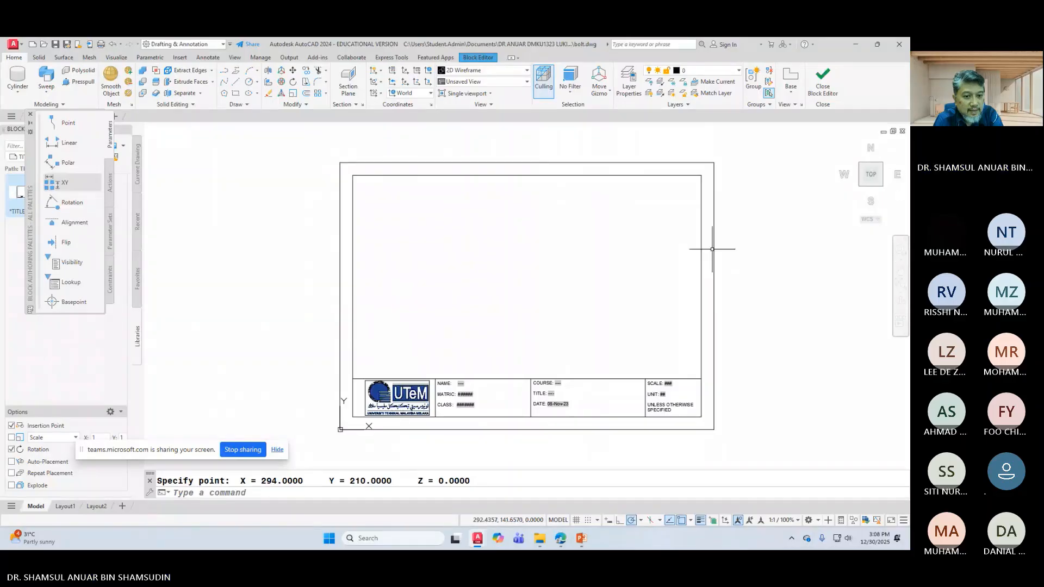
Step: Stretch the outer border rectangle's right edge 3 units to the right
click(713, 294)
click(713, 295)
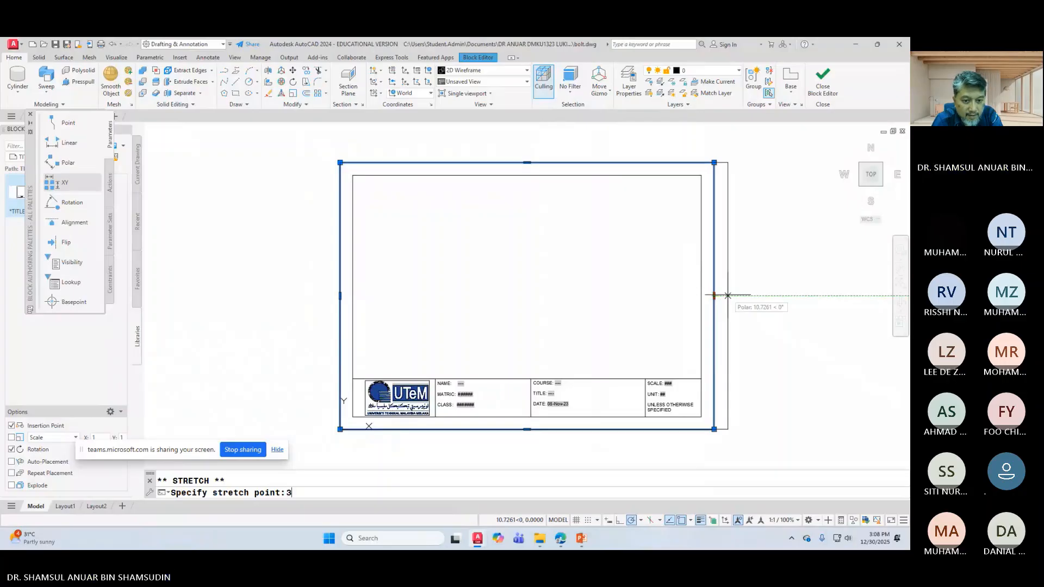
text(3)
key(Return)
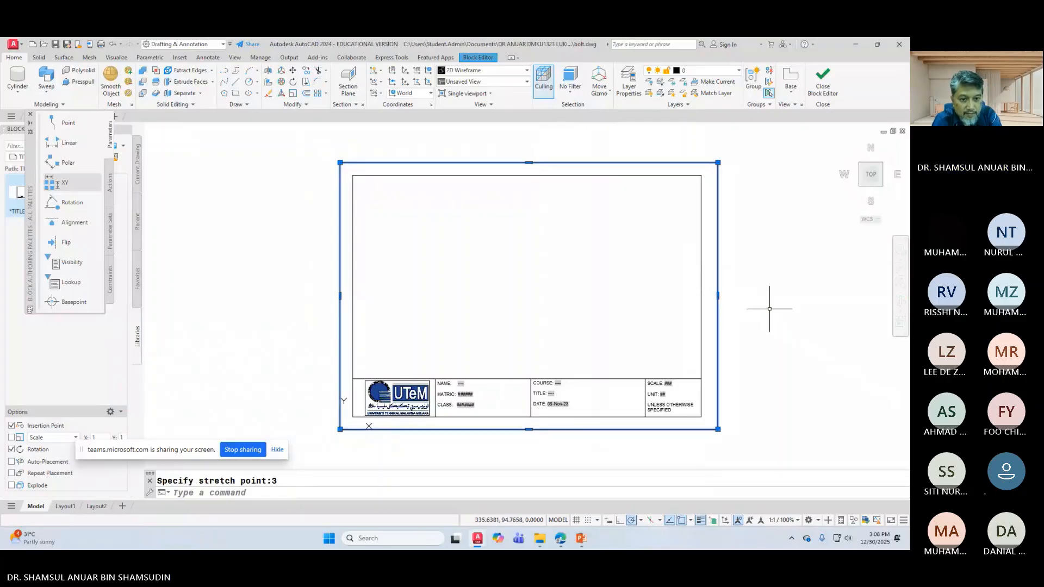
key(Escape)
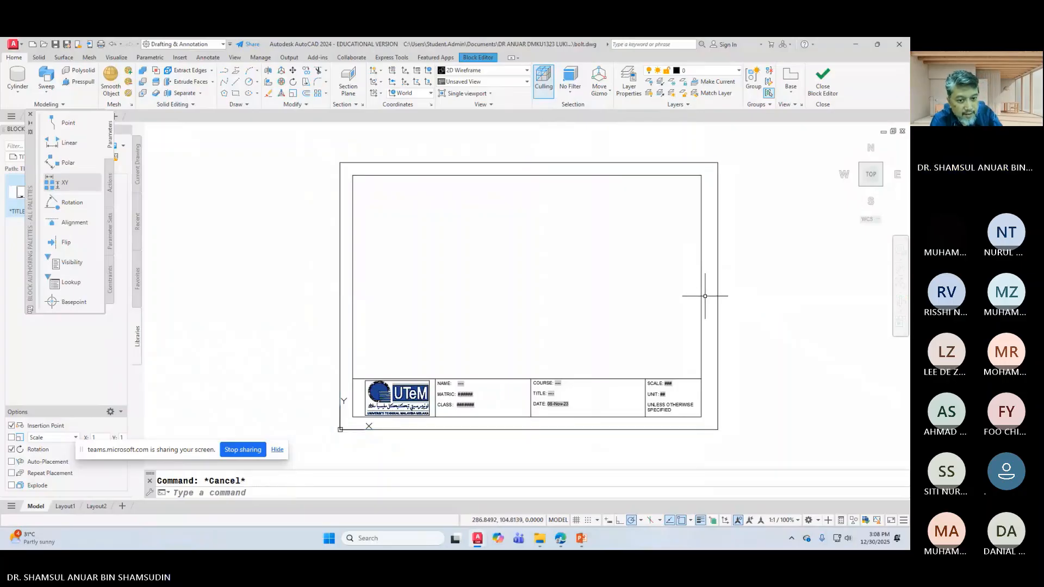
Step: Move the inner frame's right edge line 3 units to the right
click(702, 294)
click(701, 295)
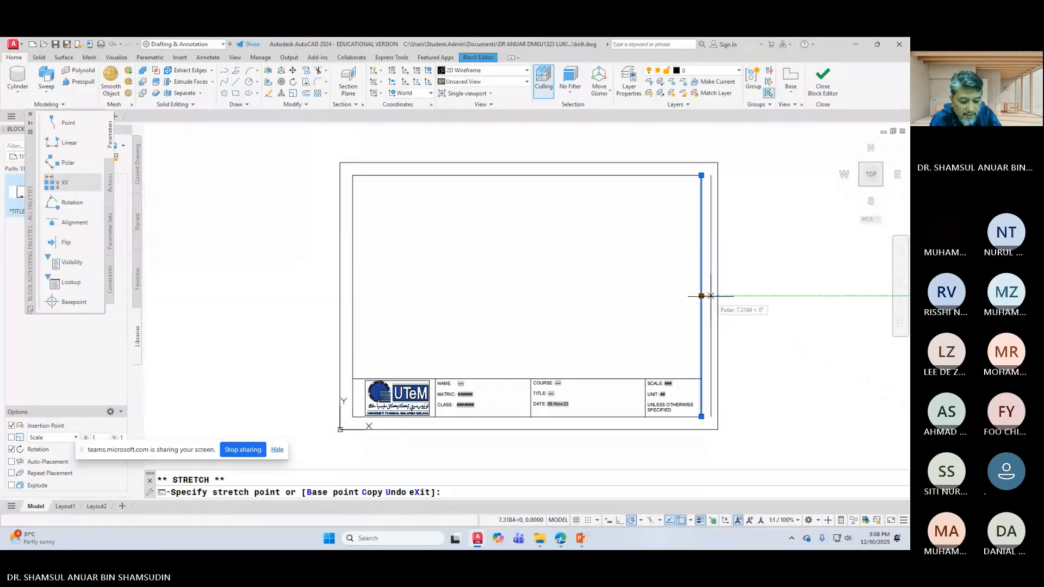
text(3)
key(Return)
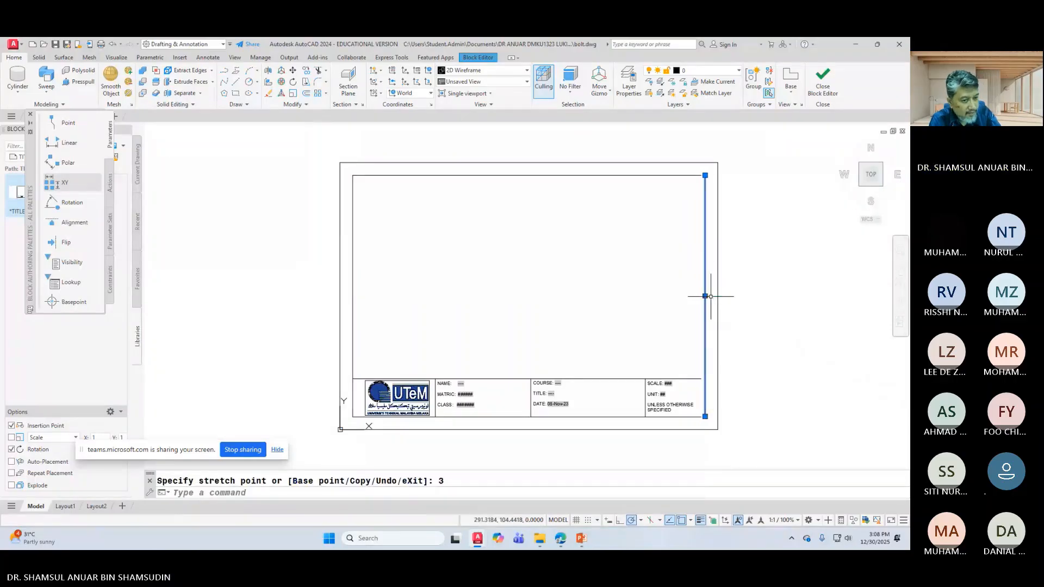
key(Escape)
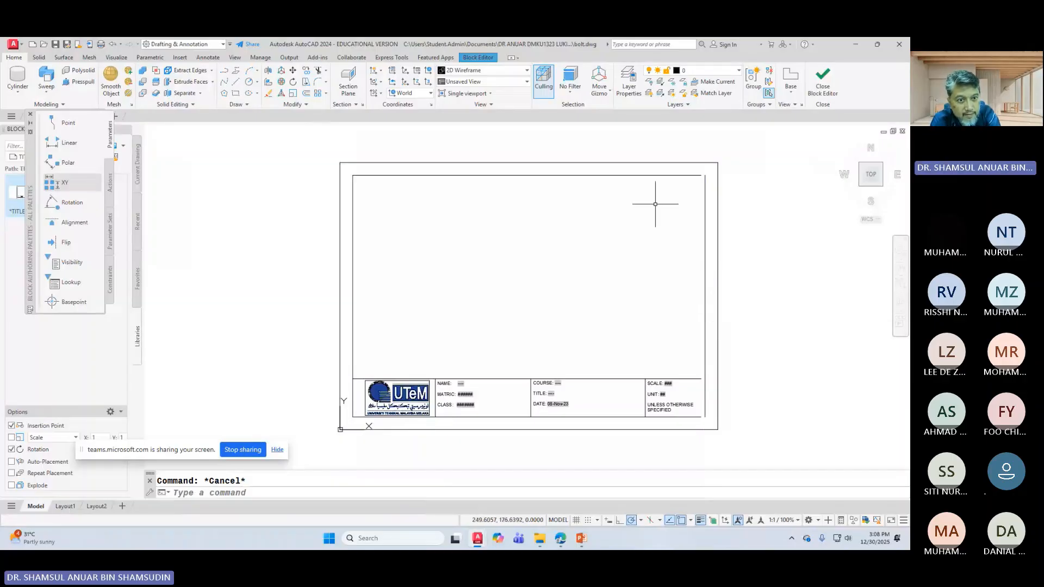
Step: Try stretching the inner top line and the title strip's lines, cancelling each
click(696, 175)
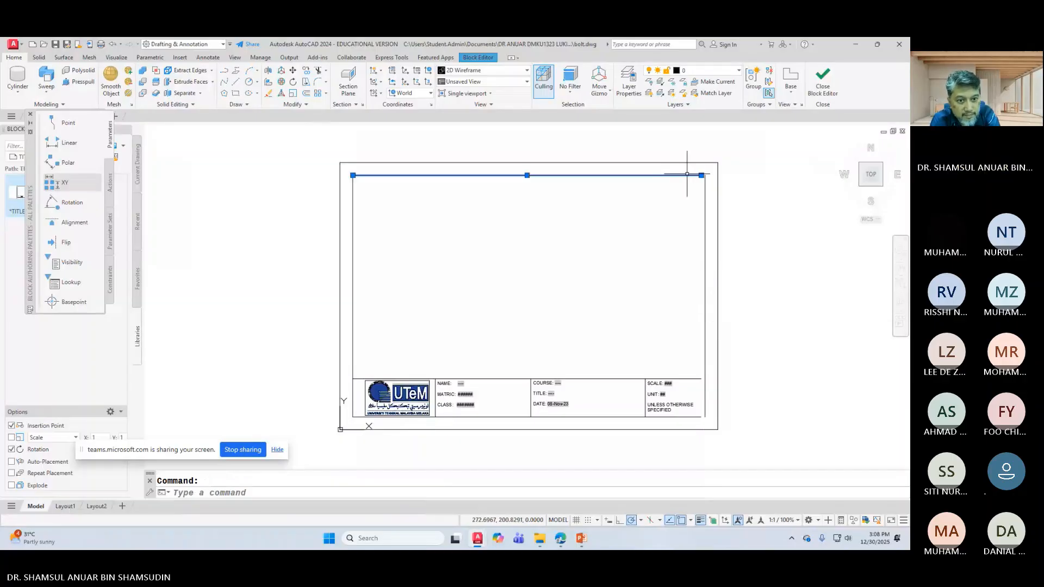
click(701, 175)
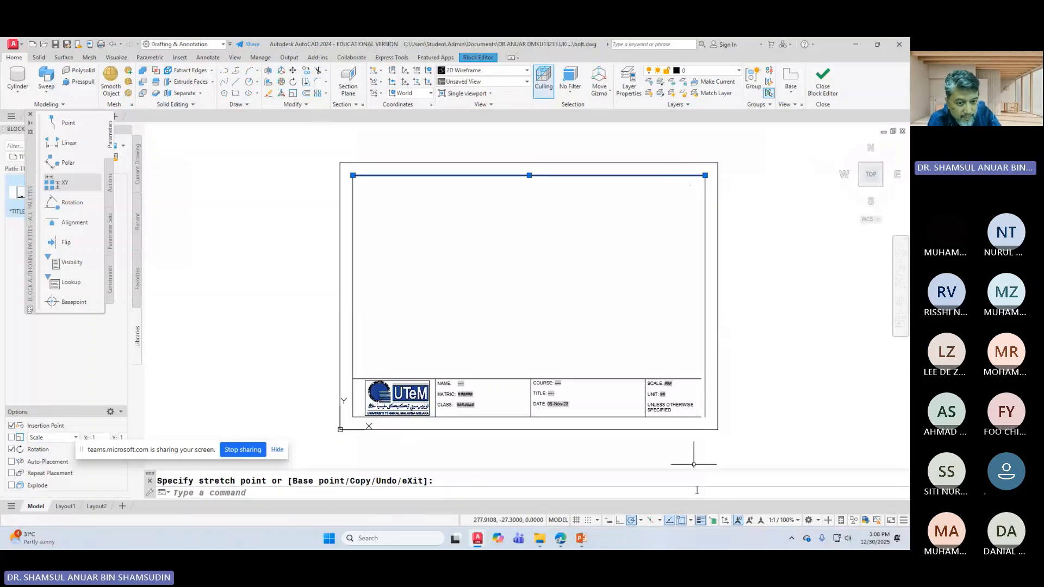
key(Escape)
key(Escape)
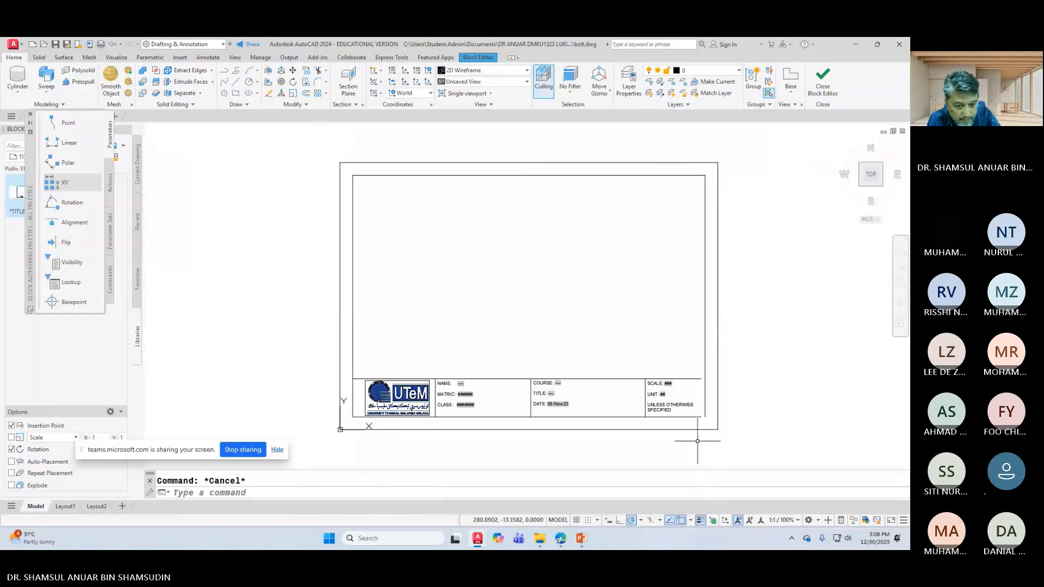
click(697, 379)
click(701, 379)
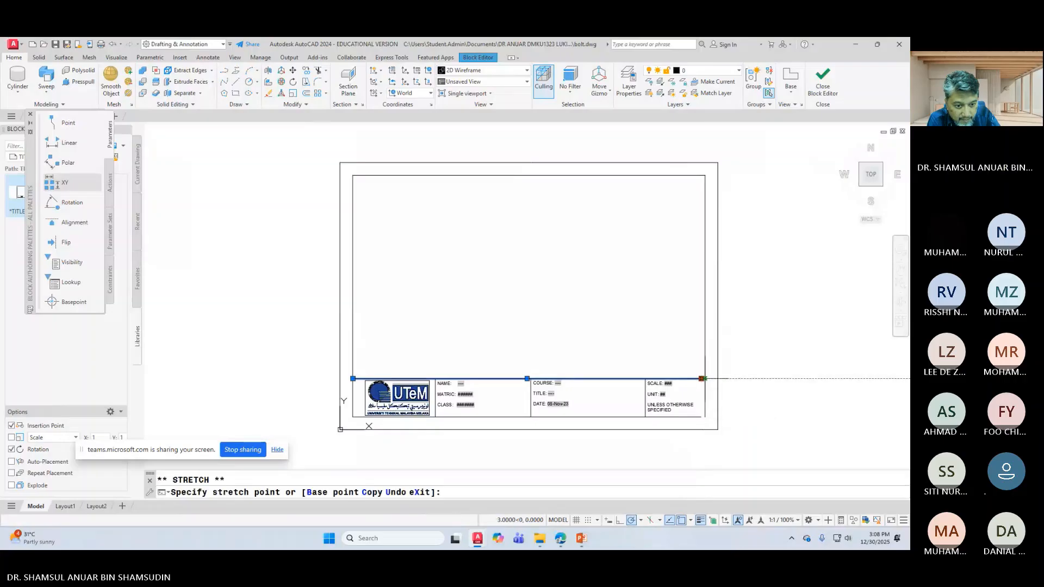
key(Escape)
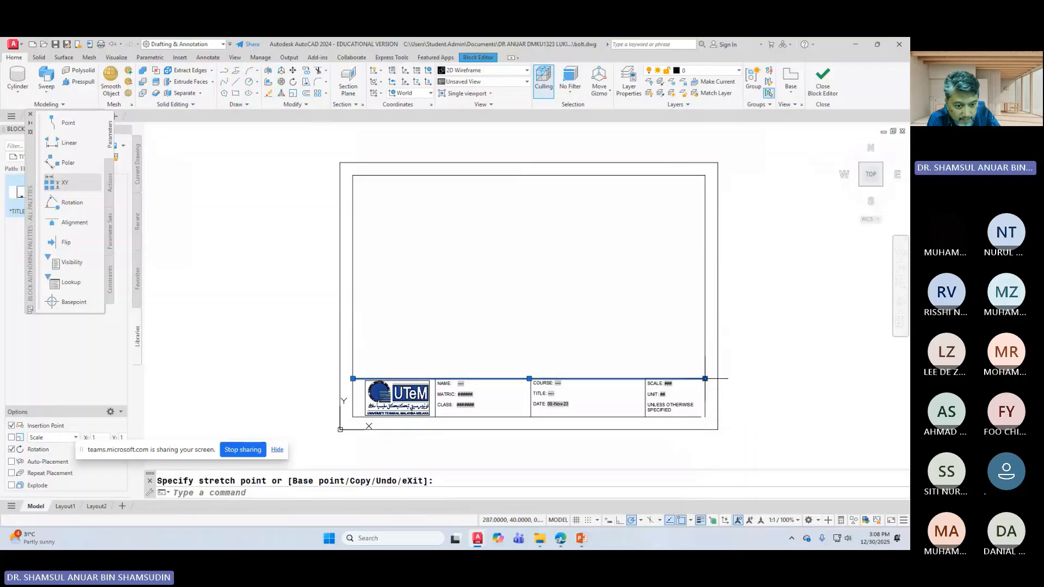
key(Escape)
click(700, 417)
click(705, 417)
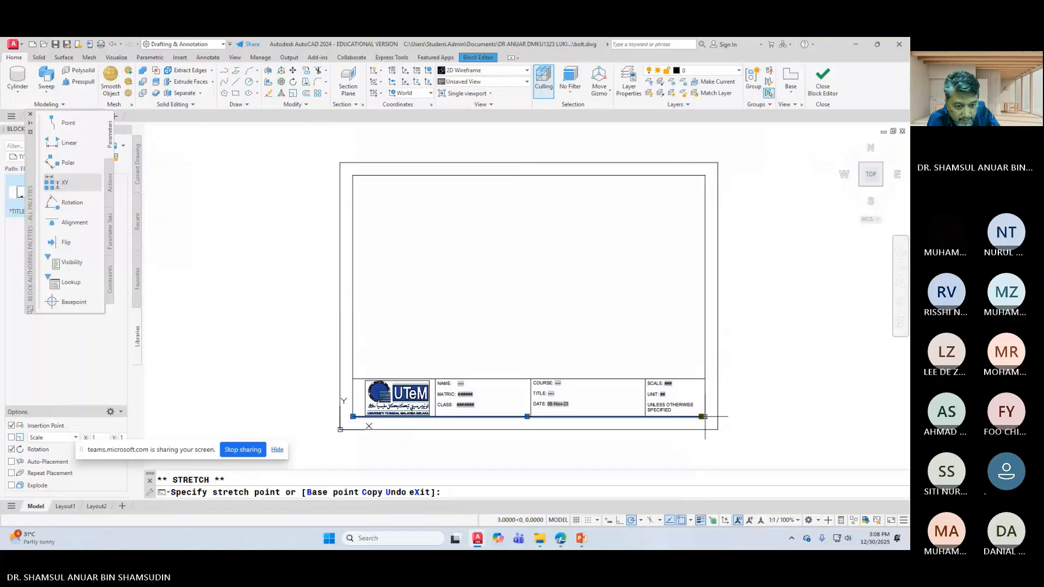
key(Escape)
key(Escape)
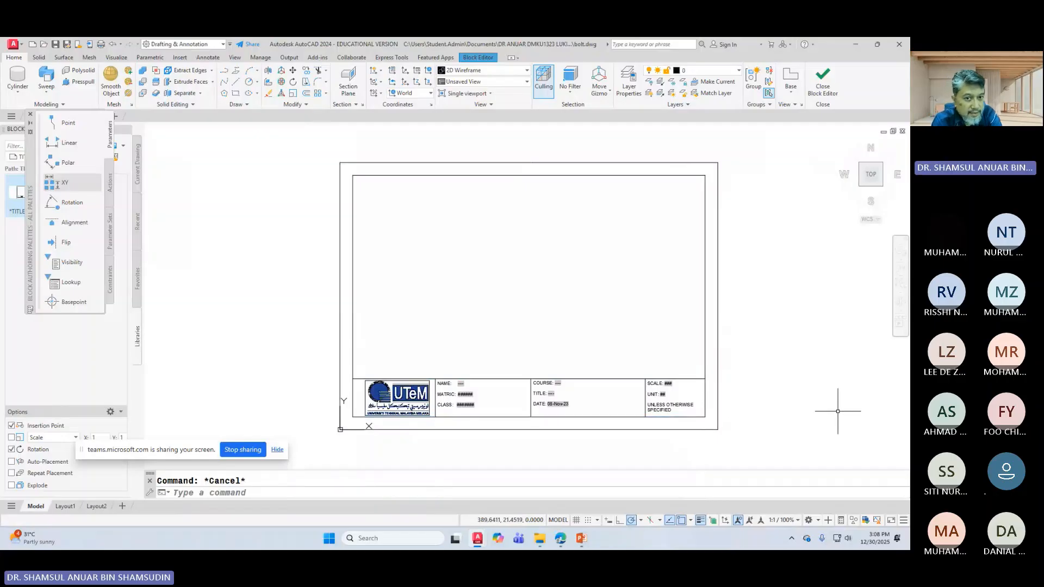
Step: Close the Block Editor saving TITLEBLOCK A4B changes, then open the Layout tab's Base view options
click(823, 81)
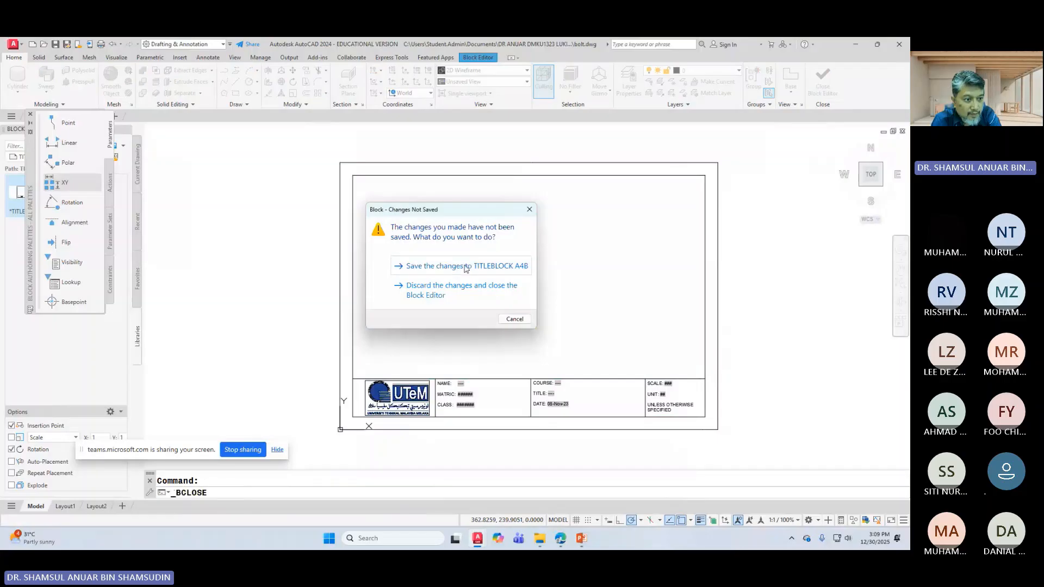
click(466, 268)
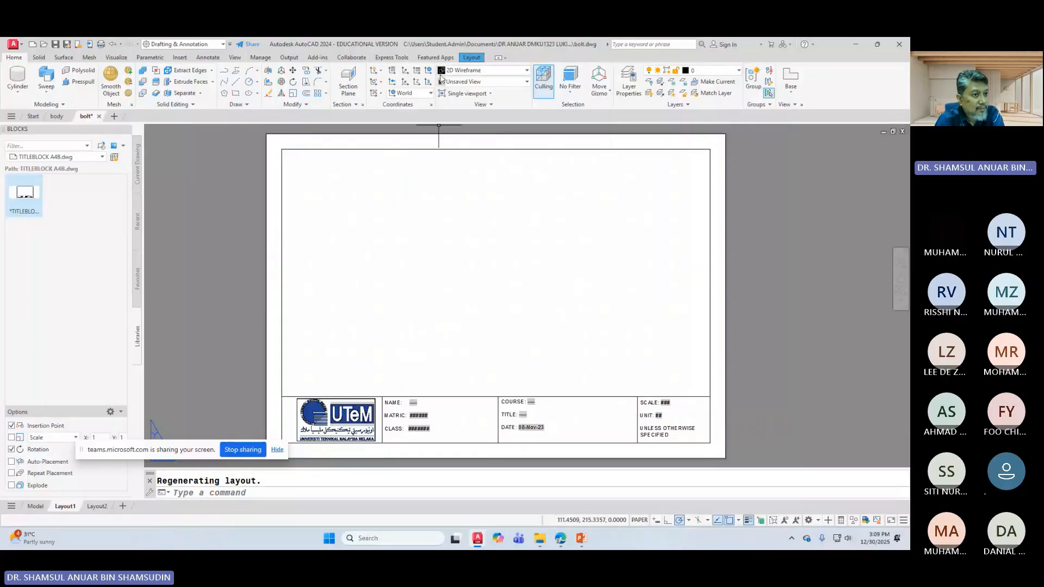
click(472, 57)
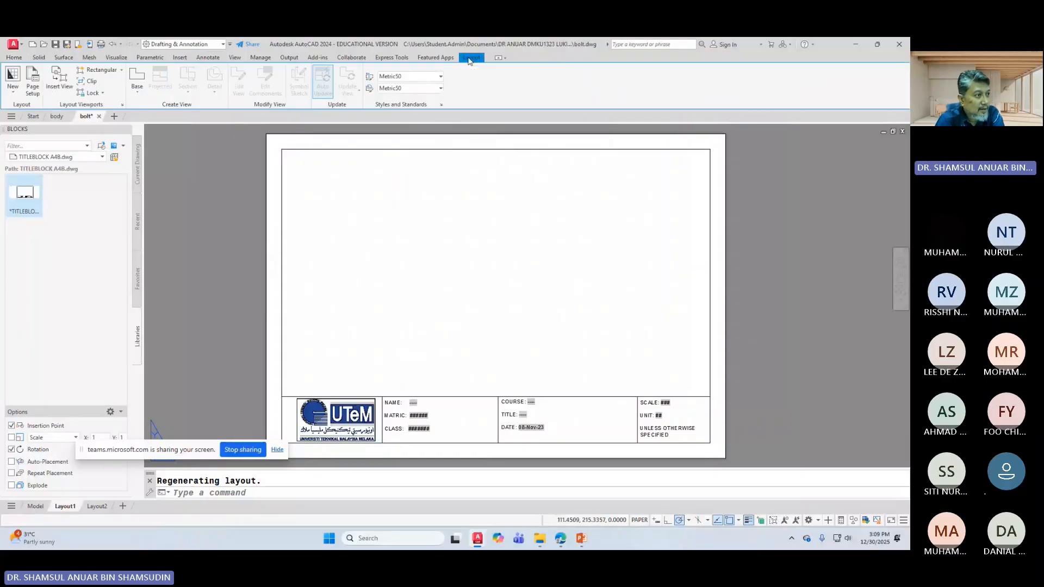
click(137, 91)
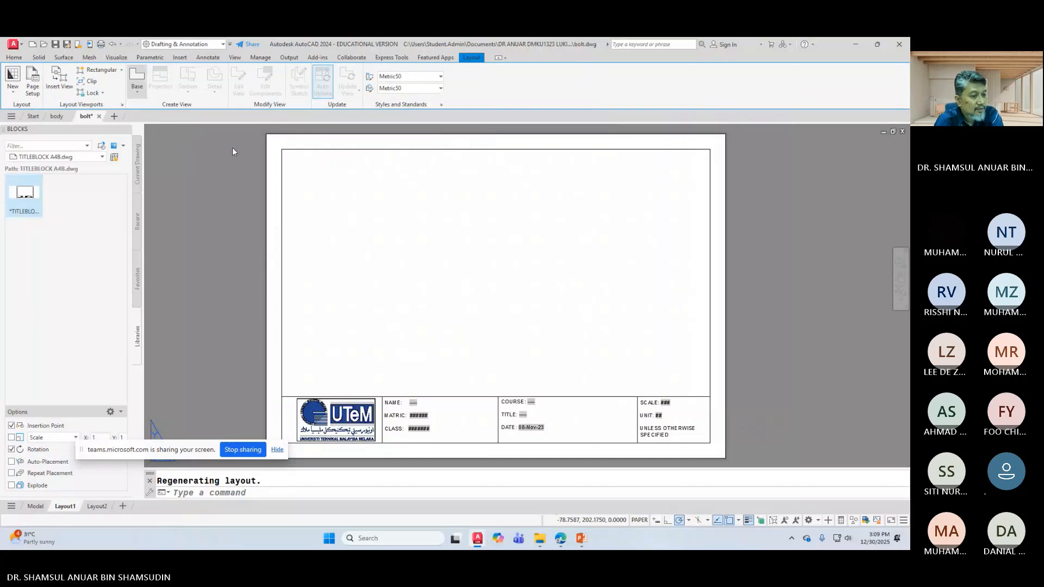
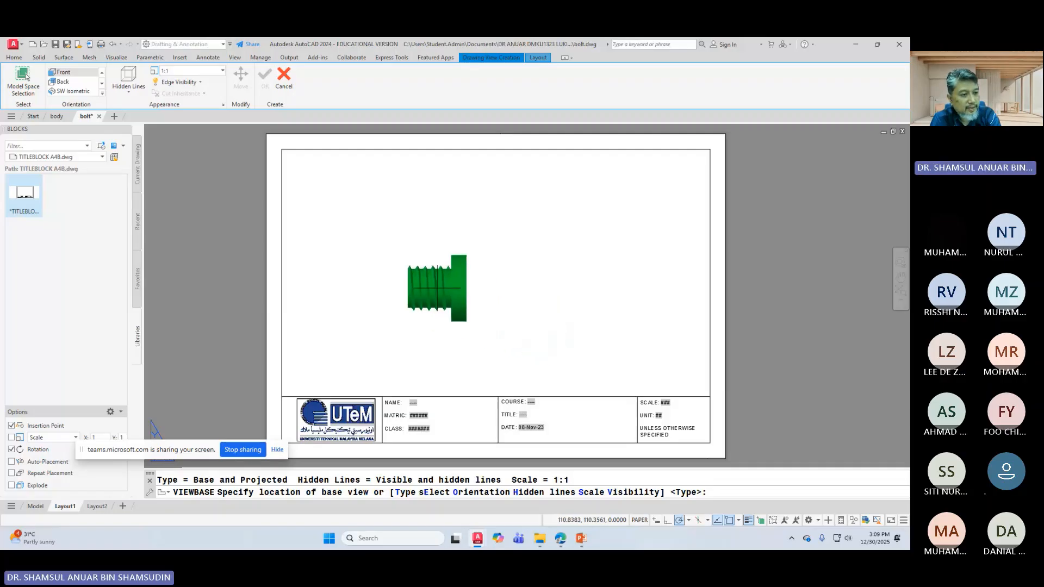
Step: Place the bolt base view, then cancel VIEWBASE so no drawing views remain on the sheet
click(427, 271)
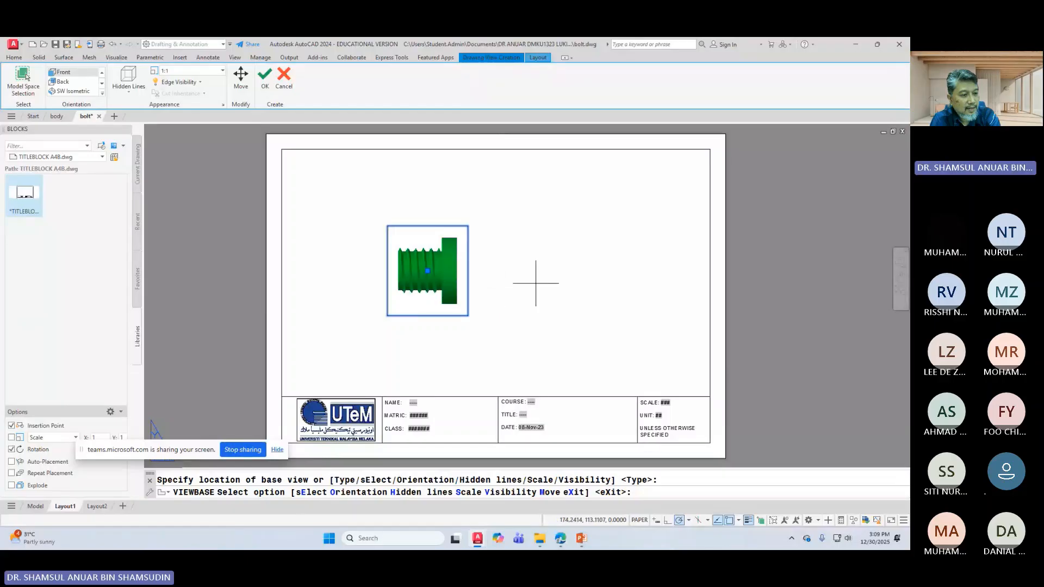
key(Return)
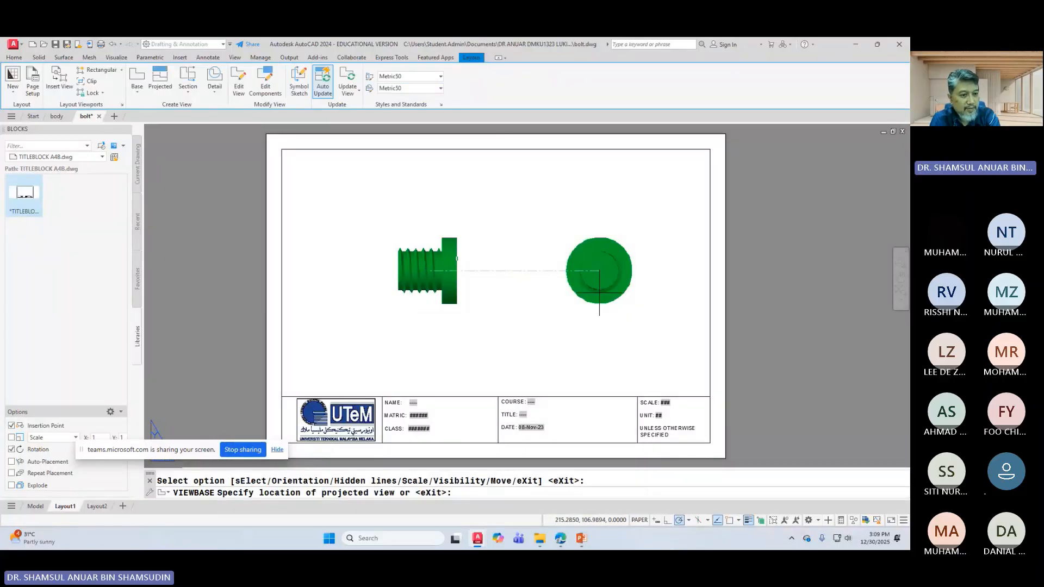
key(Escape)
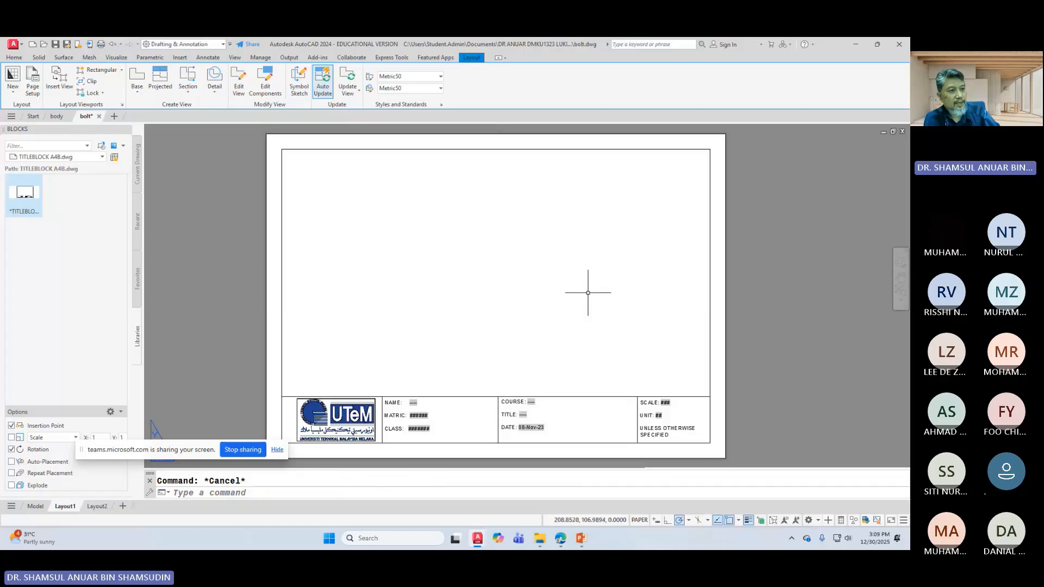
Step: Set the drafting standard's projection type to third angle
click(441, 106)
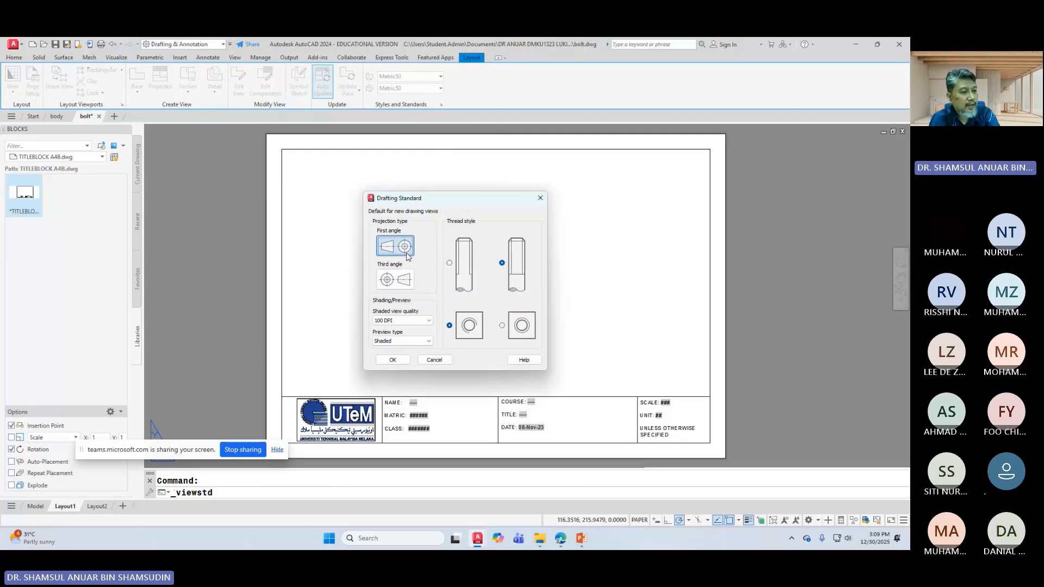
click(389, 281)
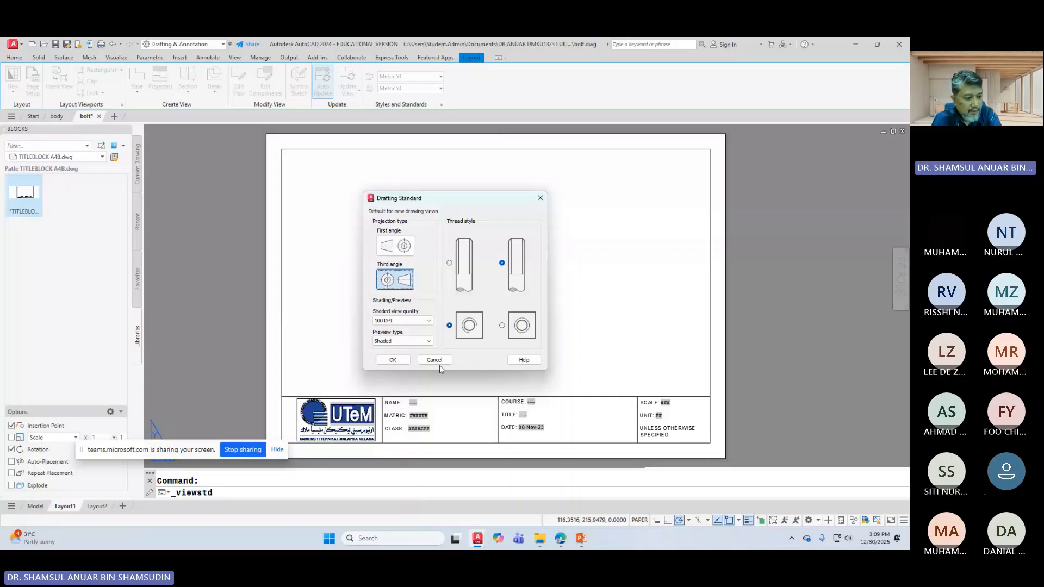
click(393, 360)
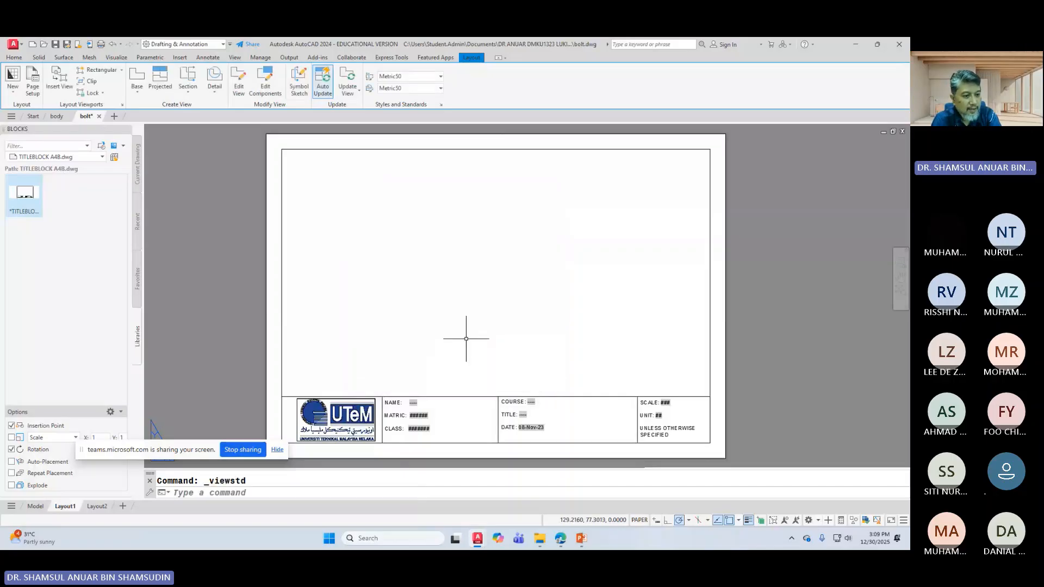
Step: Place the bolt's front base view at sheet centre with left, right and upper-left isometric projections
click(137, 89)
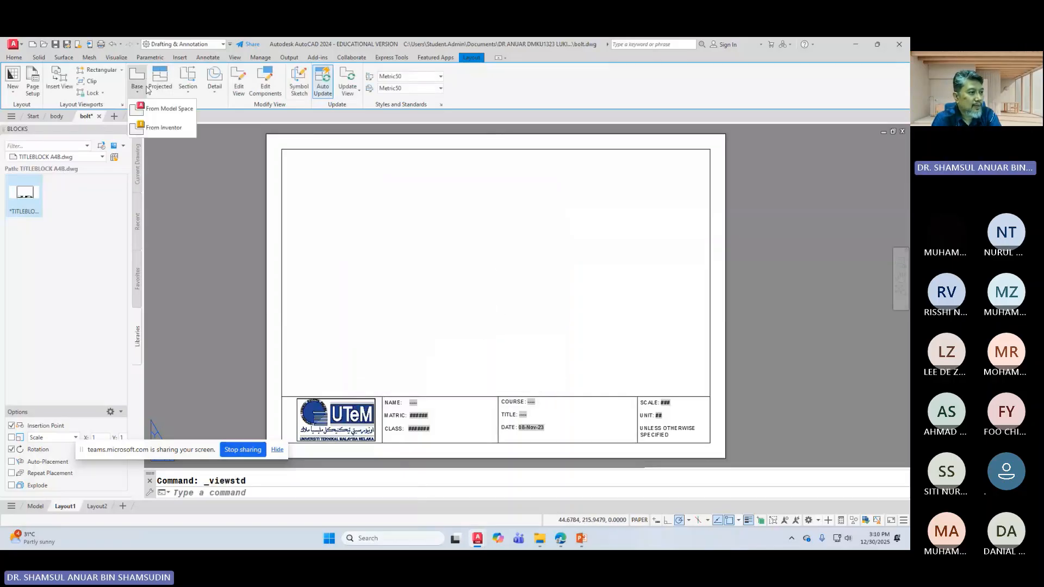
click(155, 113)
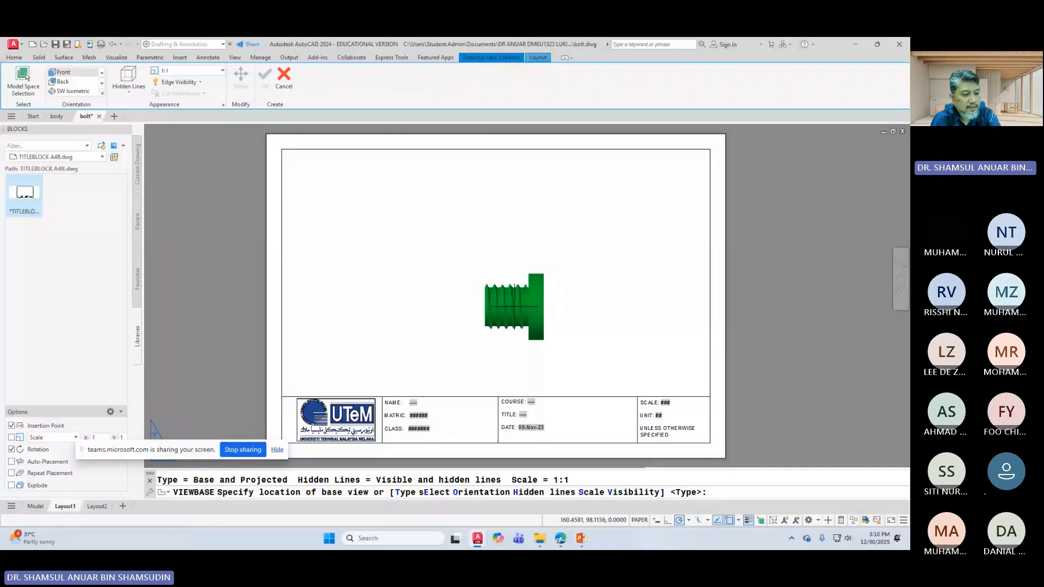
click(501, 307)
key(Return)
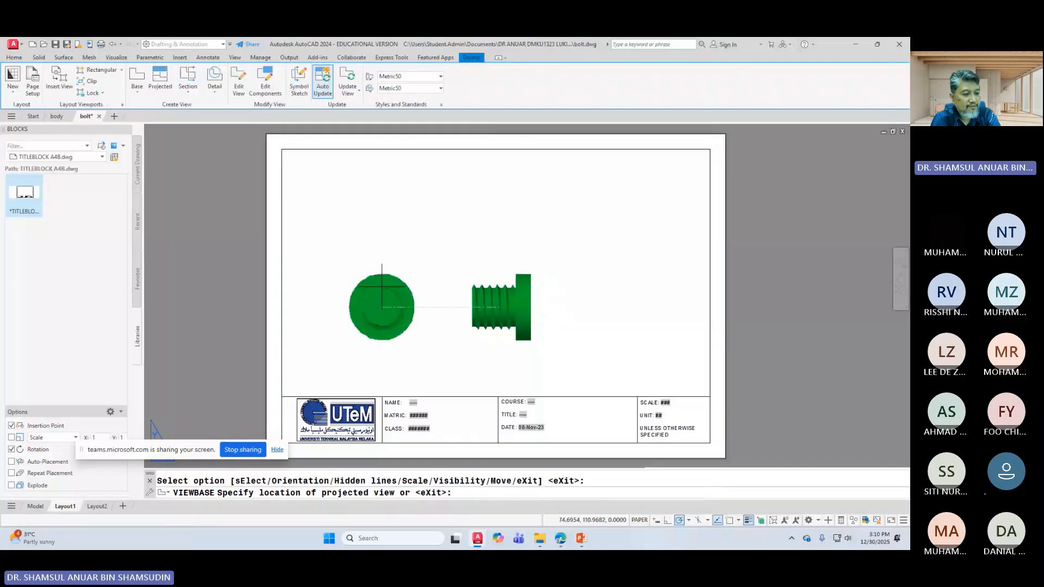
click(381, 286)
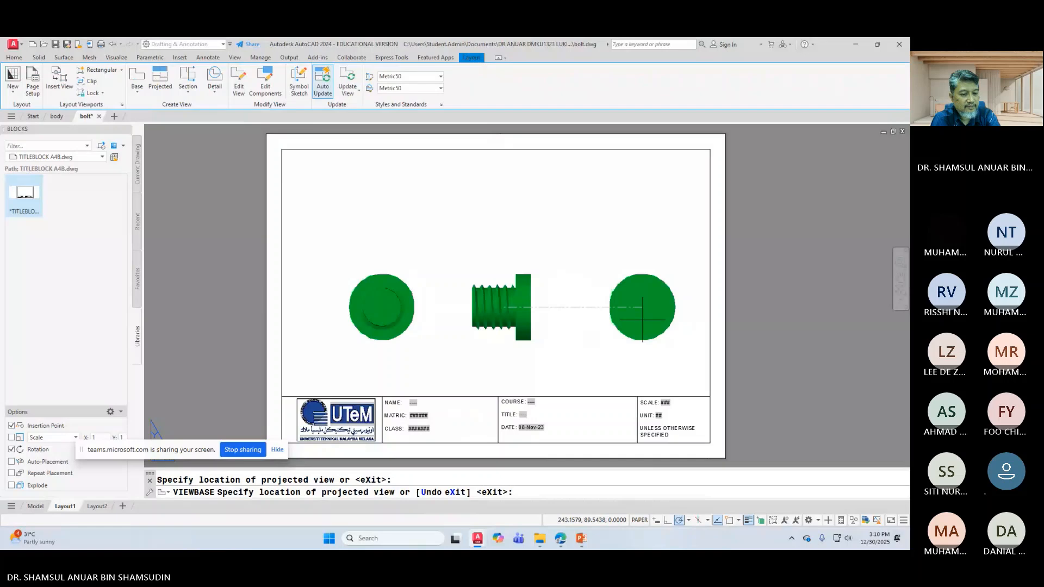
click(642, 320)
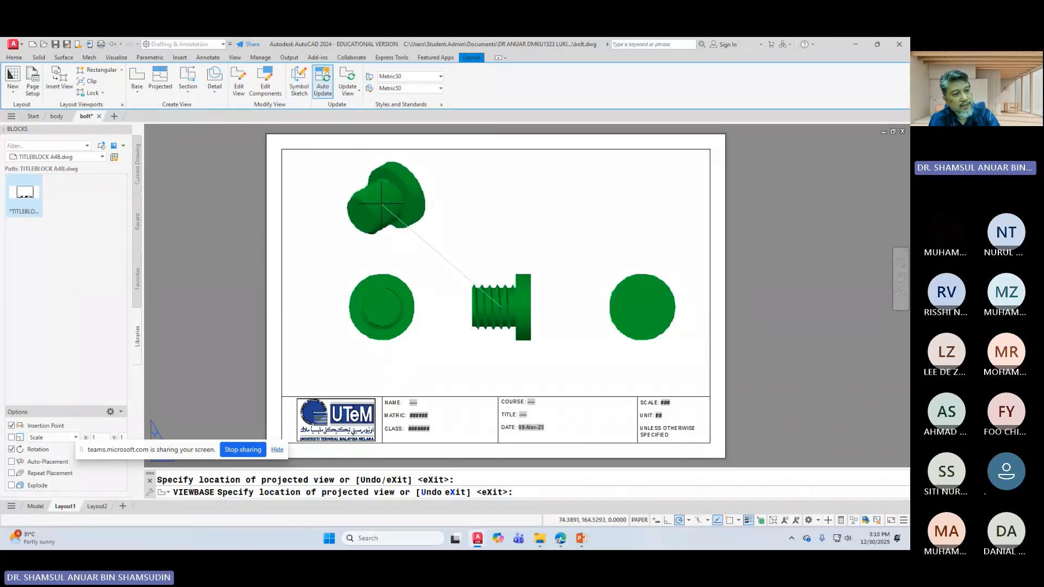
click(382, 204)
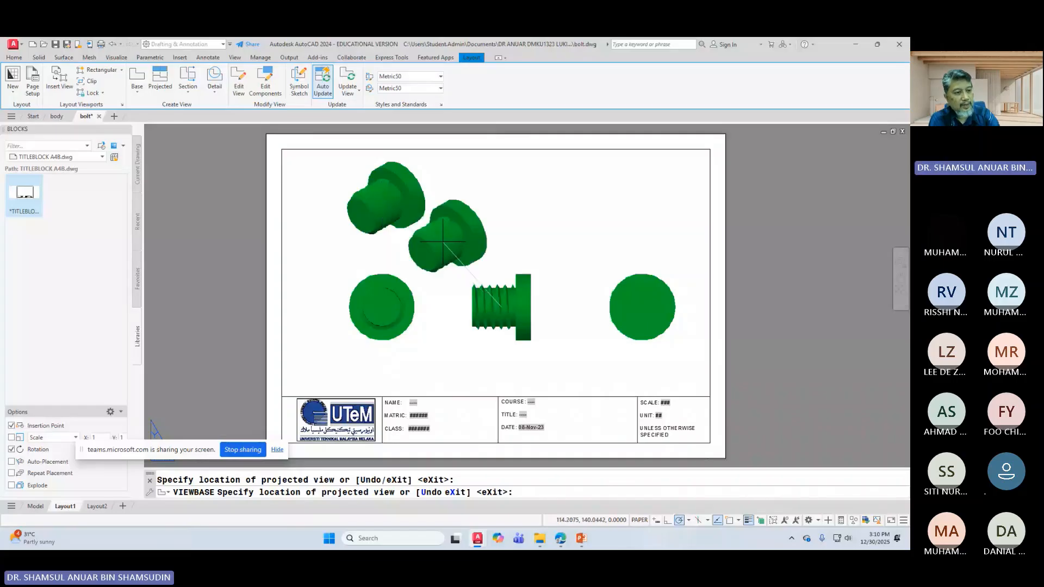
key(Return)
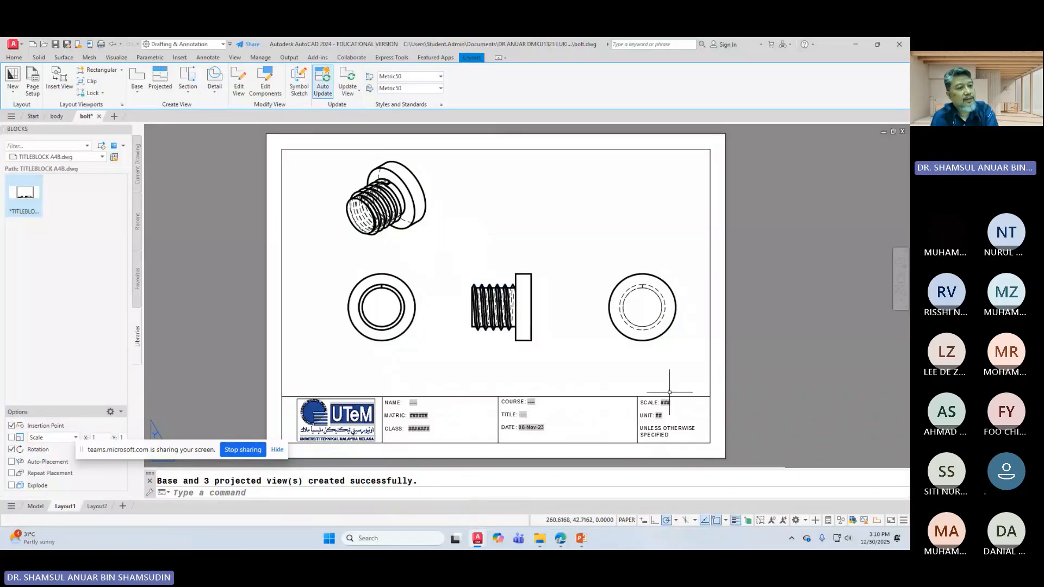
click(375, 197)
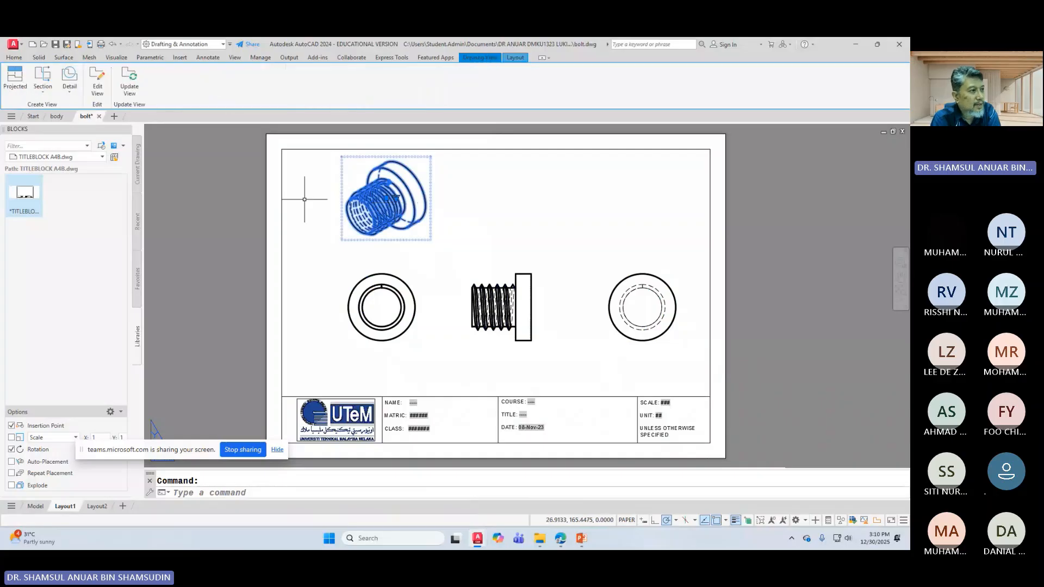
Step: Set the isometric view to Visible lines only, save the bolt drawing, and switch to body.dwg
click(101, 85)
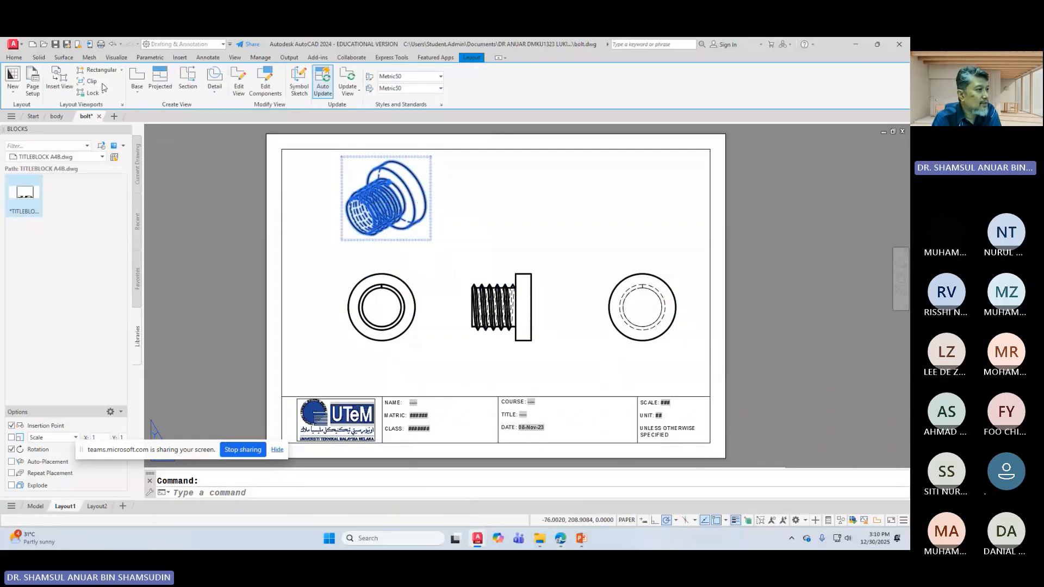
click(78, 96)
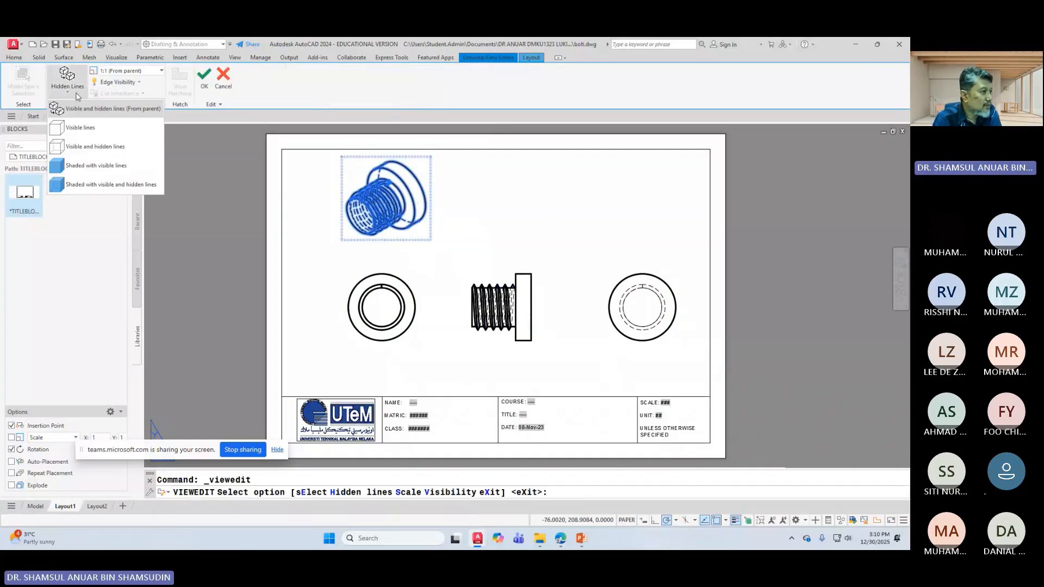
click(93, 131)
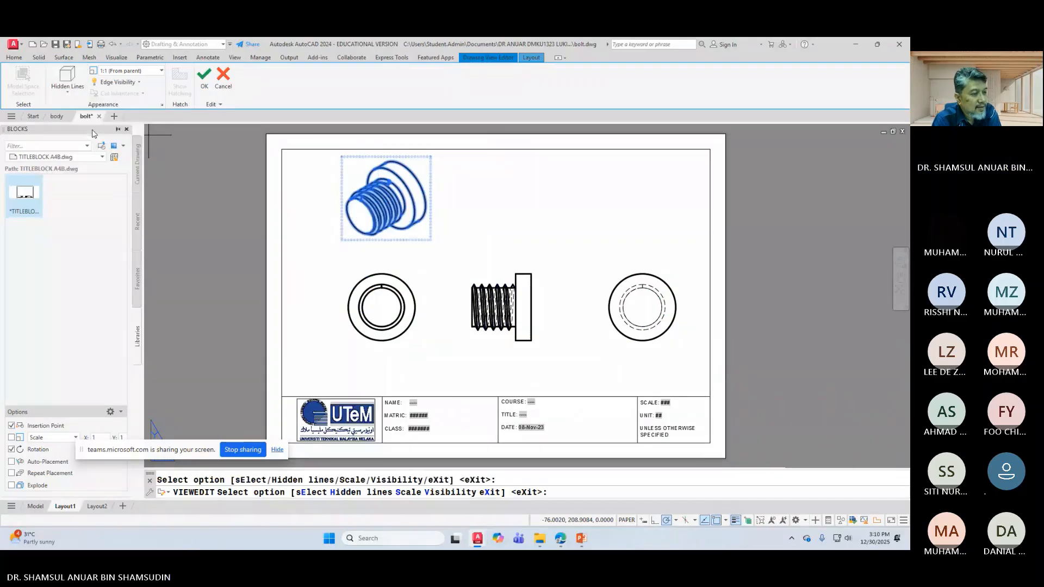
click(202, 81)
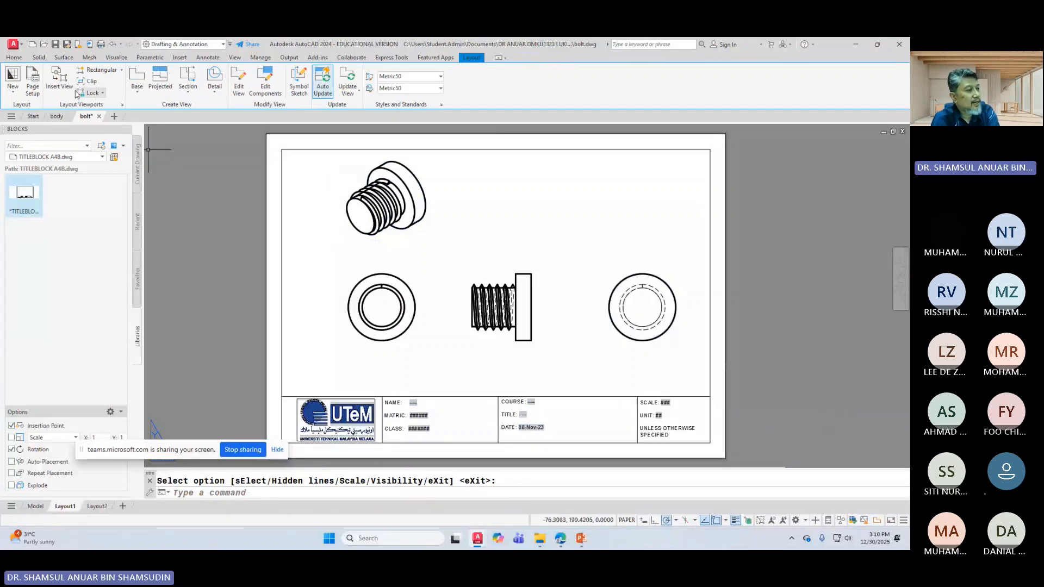
click(56, 45)
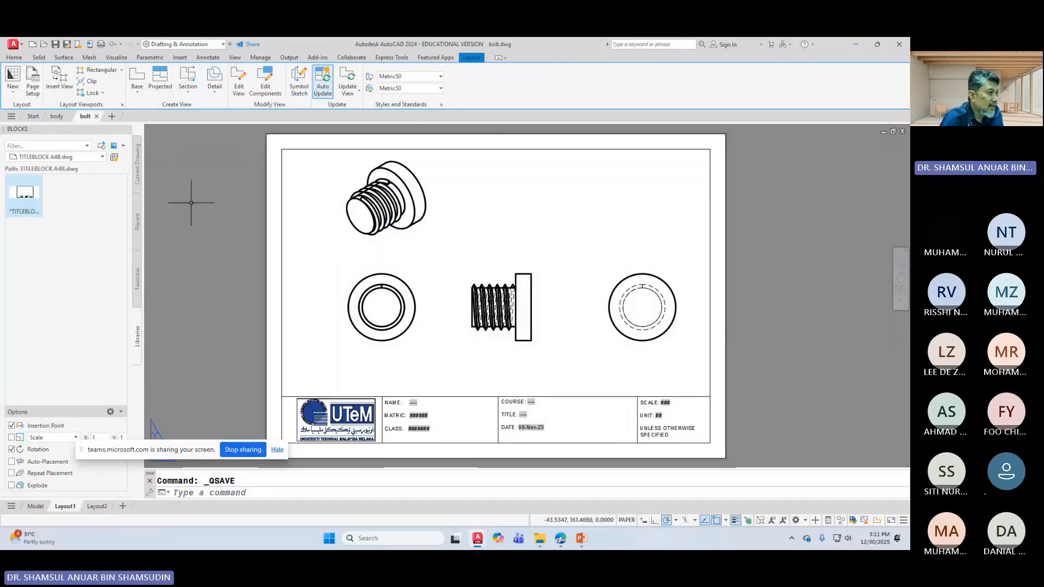
click(57, 116)
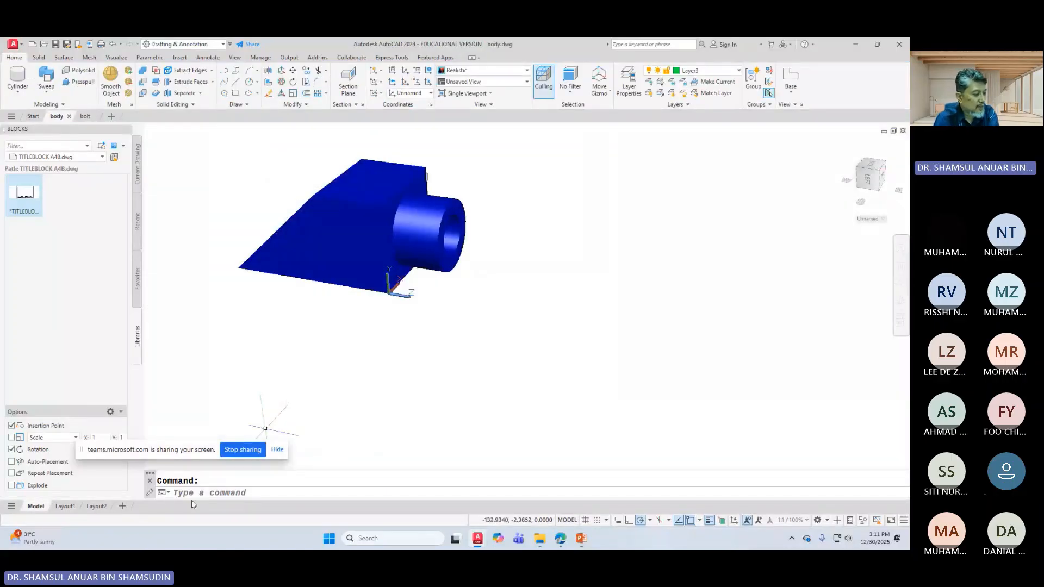
Step: Open the Exploded drawing file
mouse_move(73, 506)
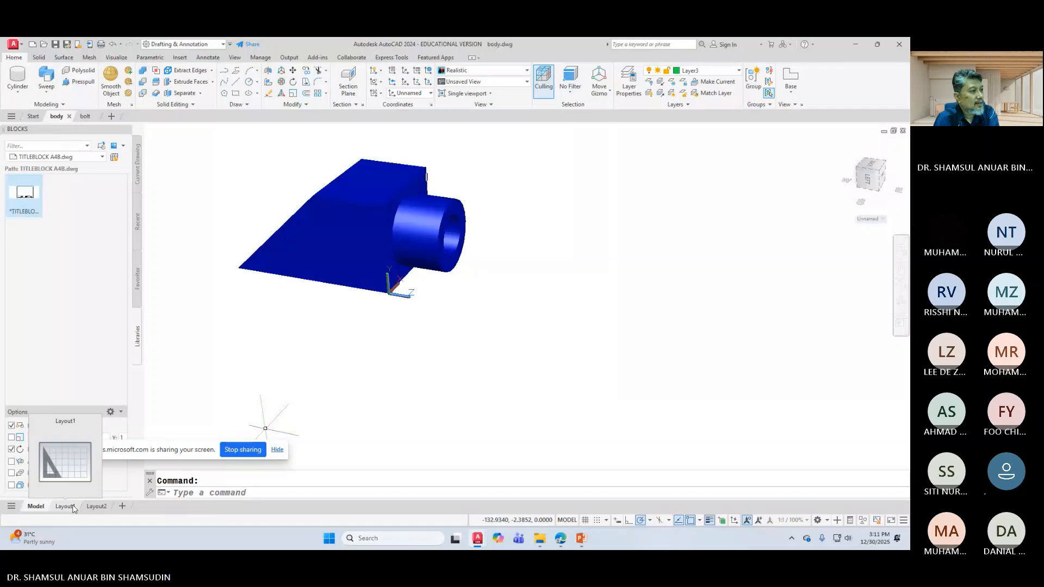
click(43, 44)
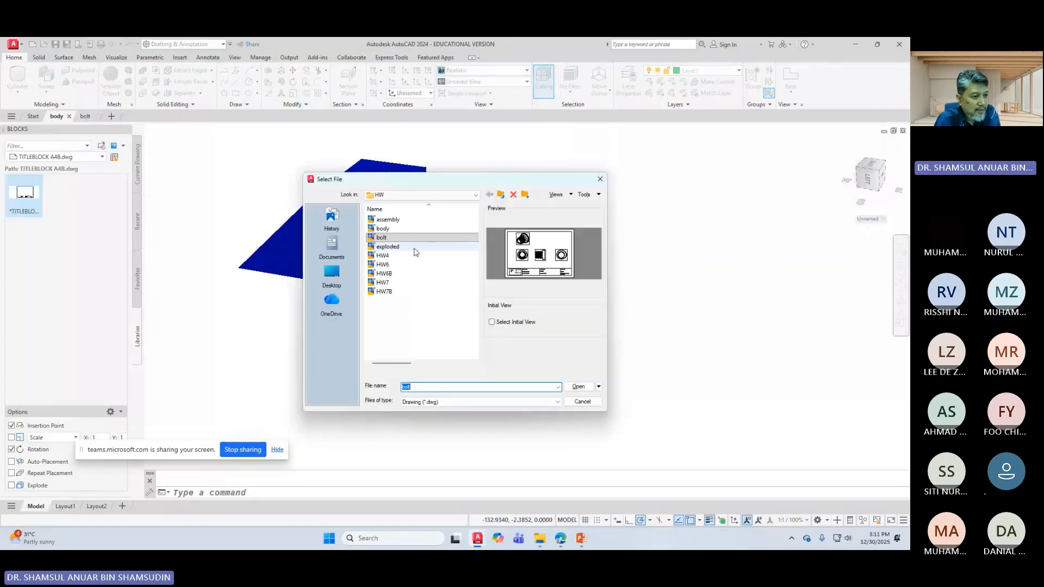
click(387, 246)
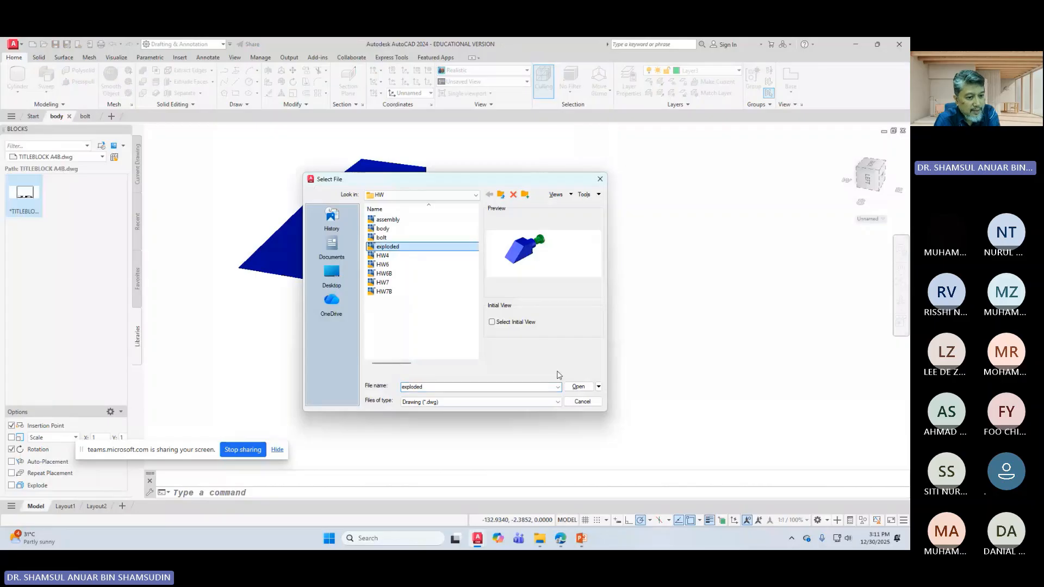
click(578, 386)
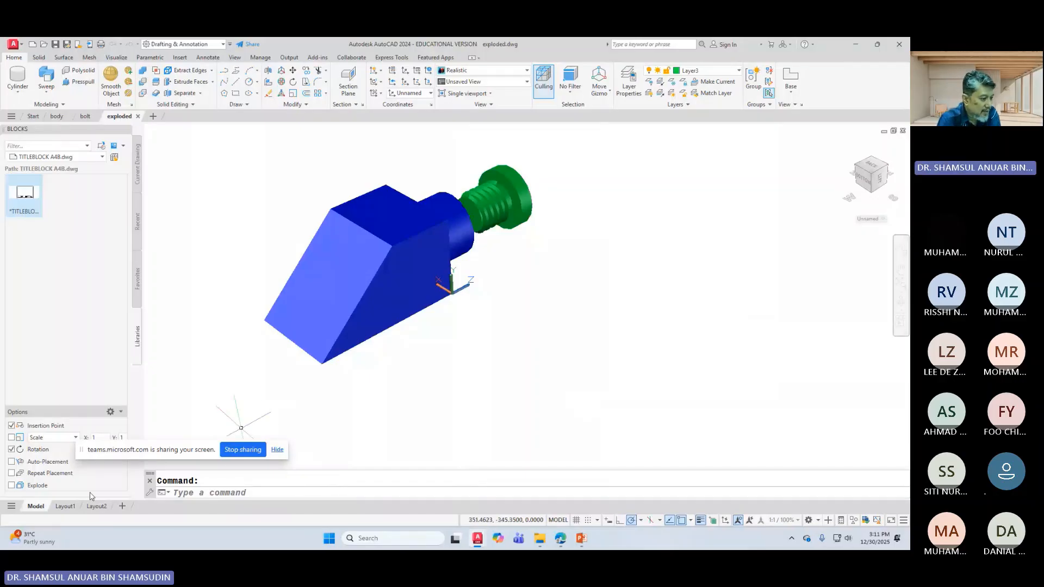
Step: On Layout1, delete the viewport showing the assembly and launch Page Setup
click(65, 506)
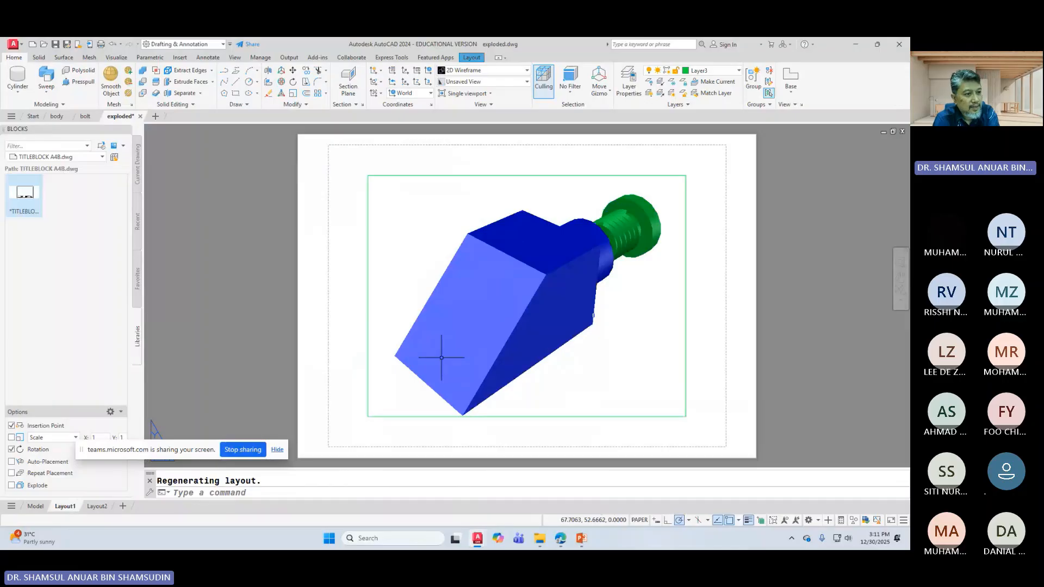
click(379, 175)
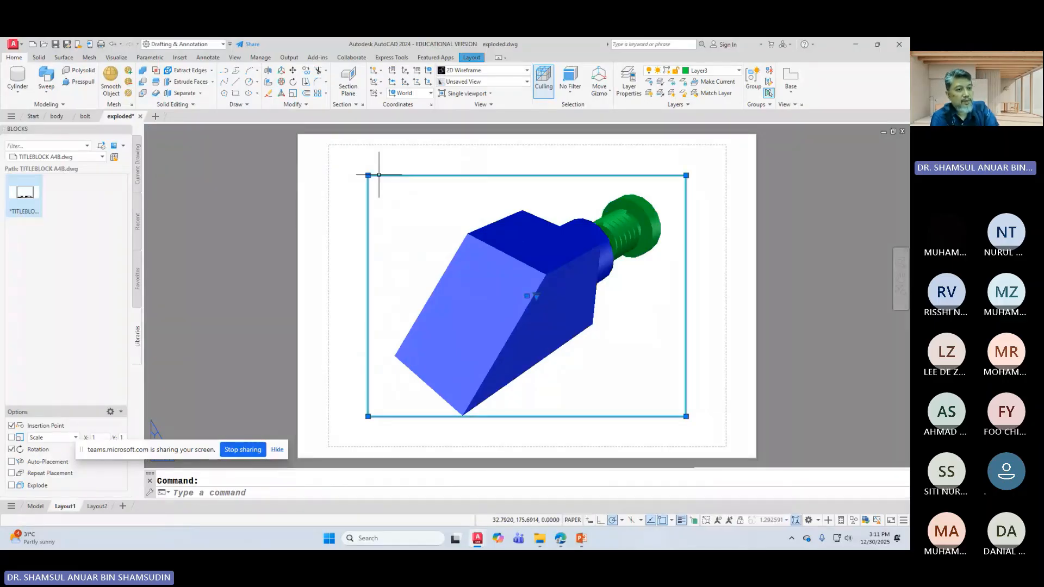
key(Delete)
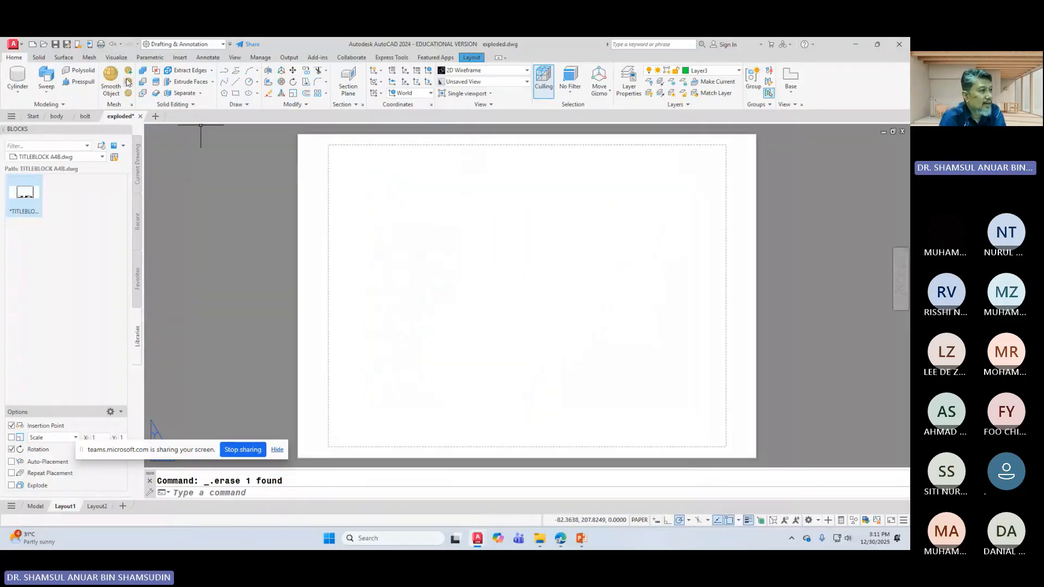
click(471, 58)
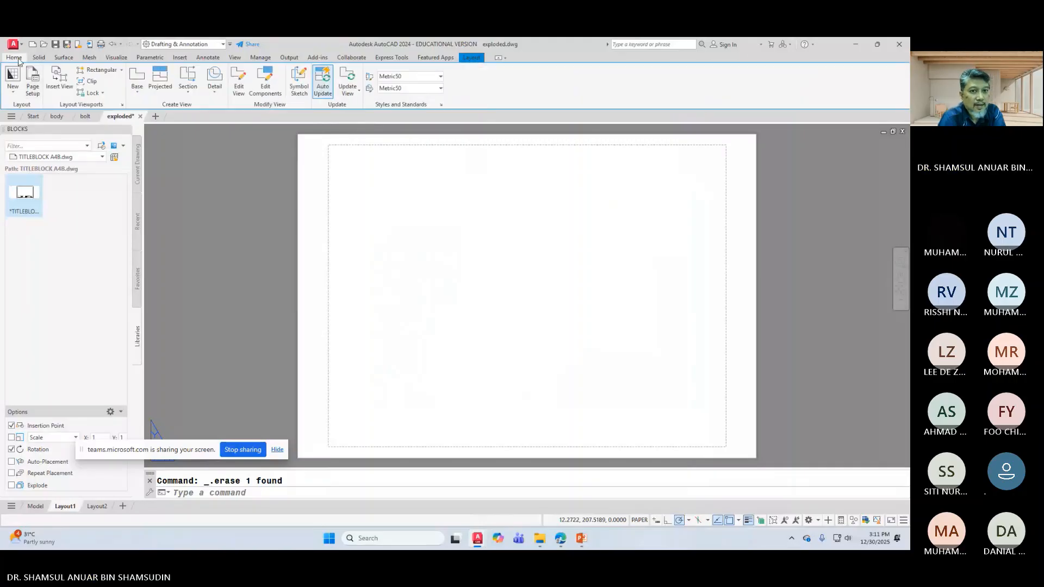
click(18, 60)
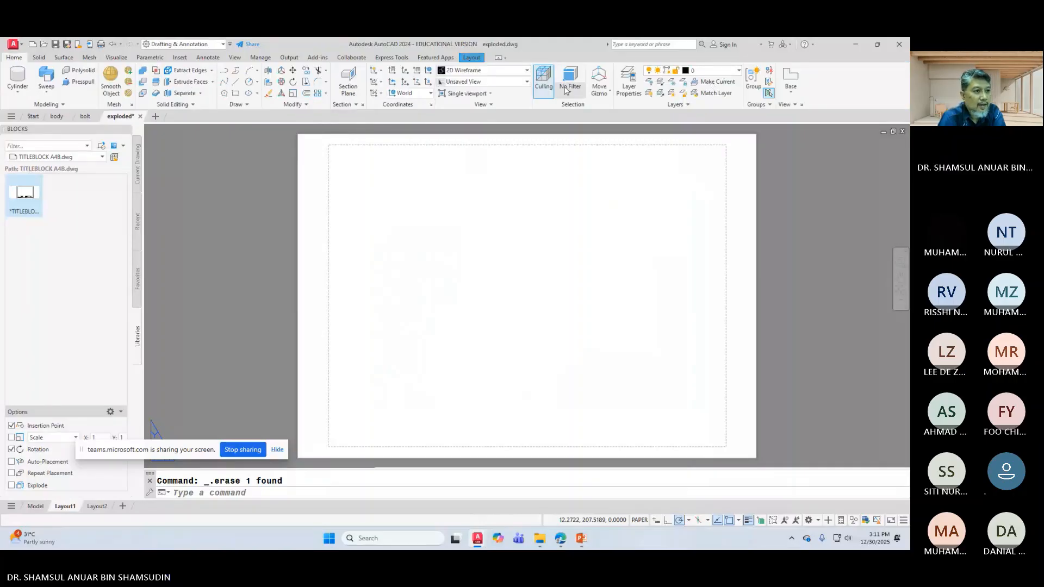
click(472, 57)
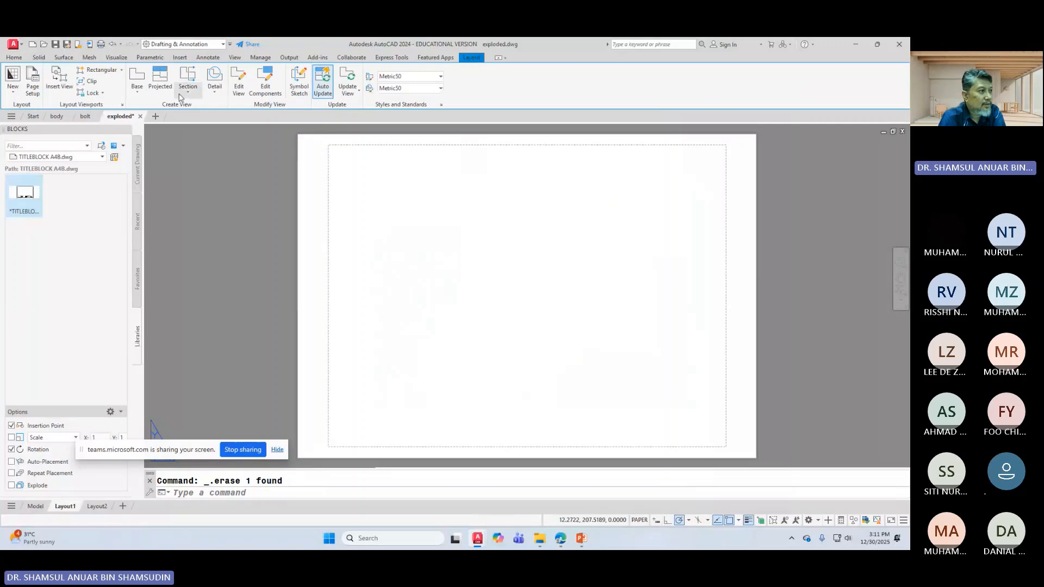
click(34, 86)
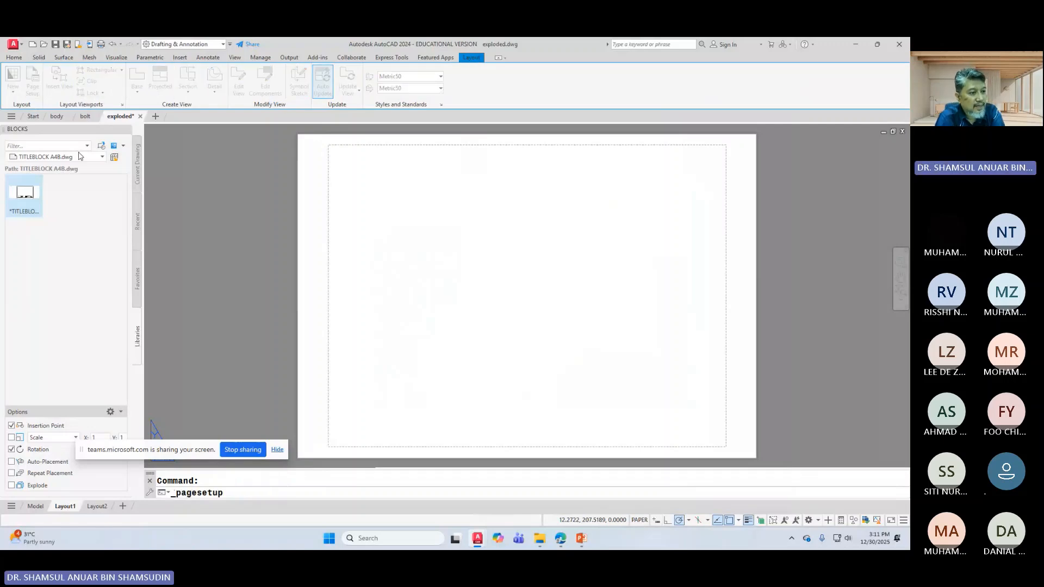
Step: Modify Layout1's page setup to use Microsoft Print to PDF and the acad.ctb plot style
click(426, 252)
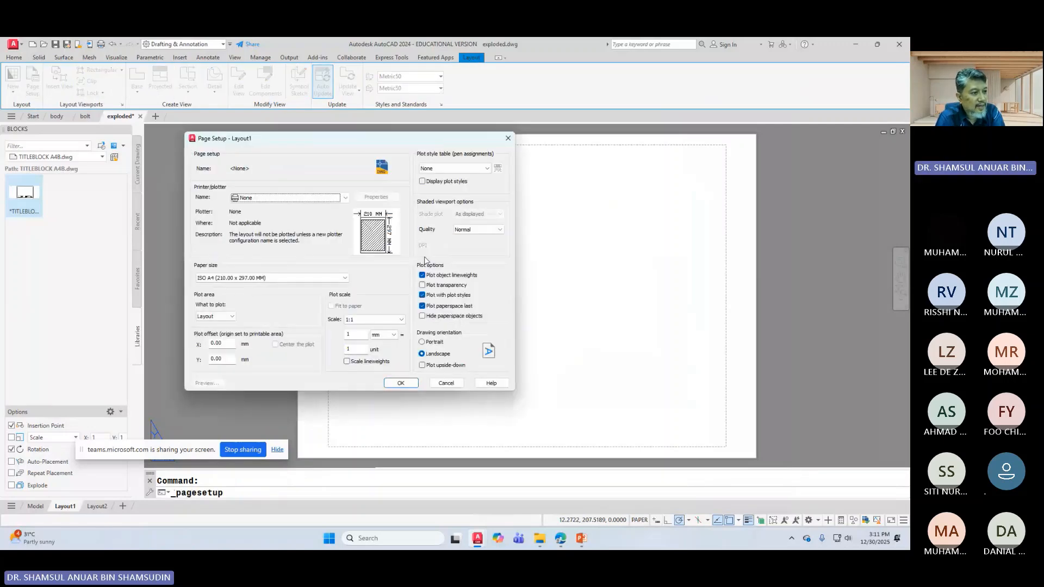
click(288, 197)
click(296, 232)
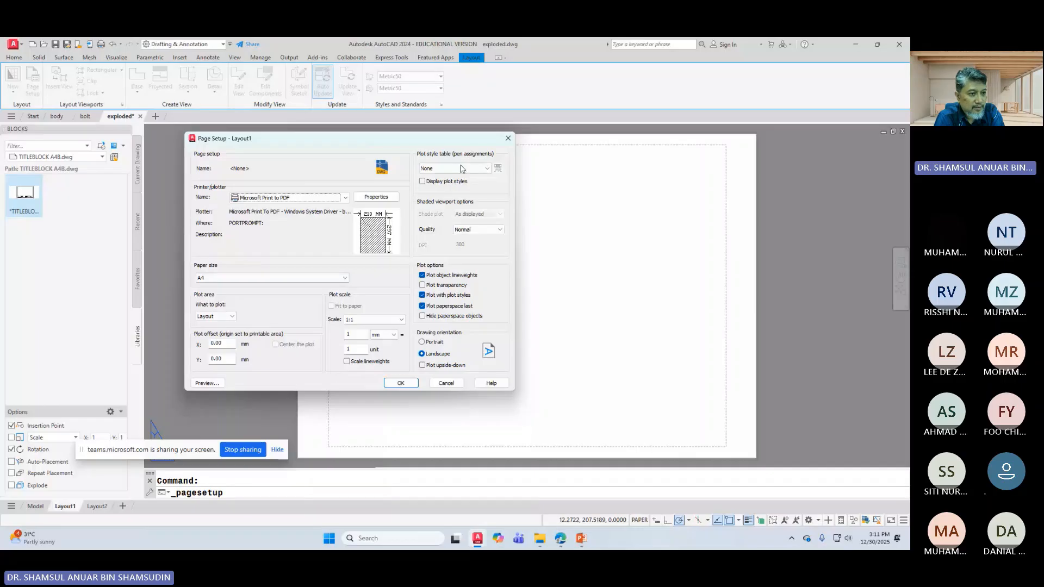
click(461, 169)
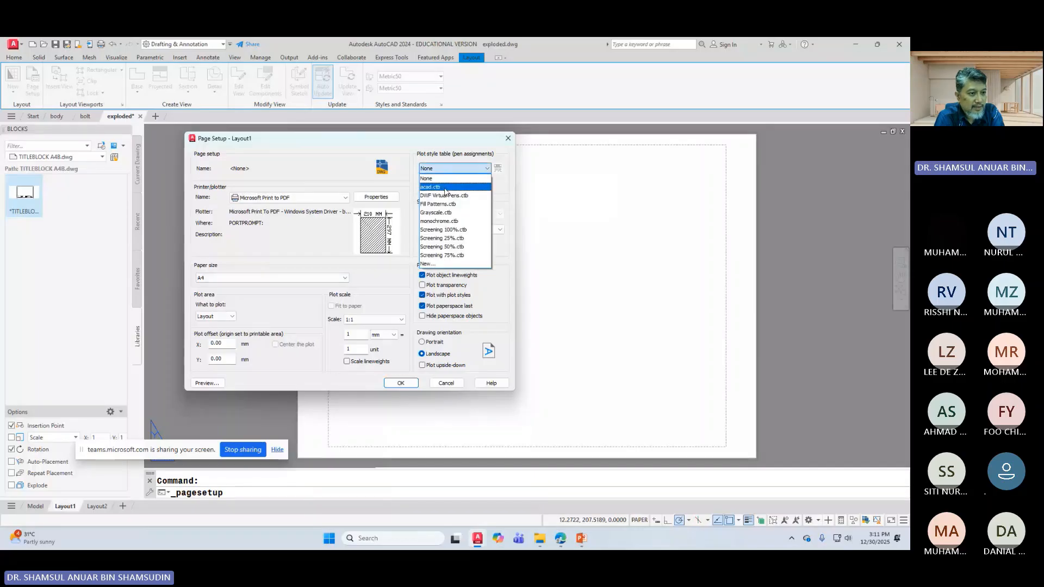
click(443, 182)
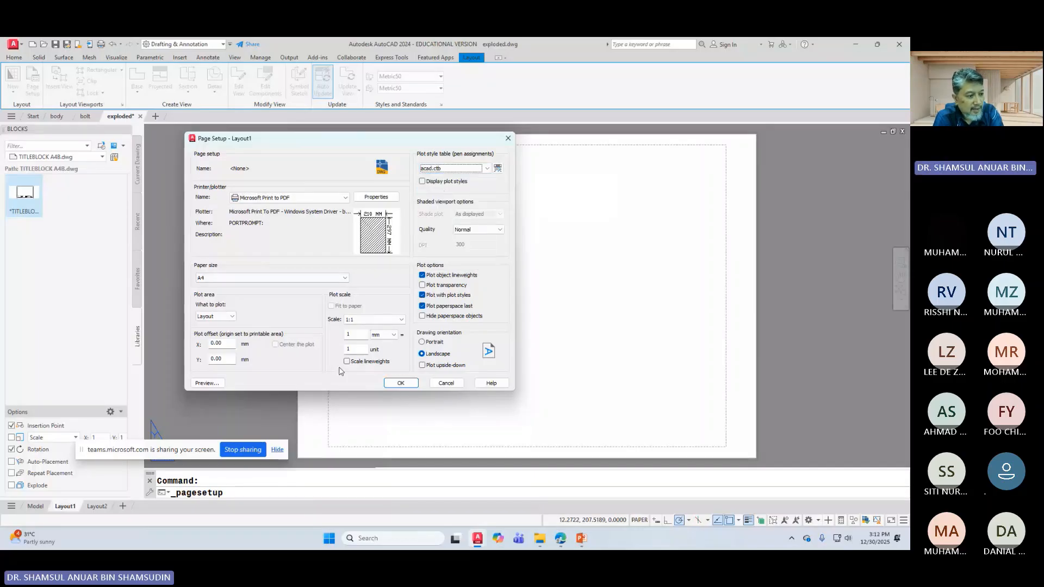
click(400, 383)
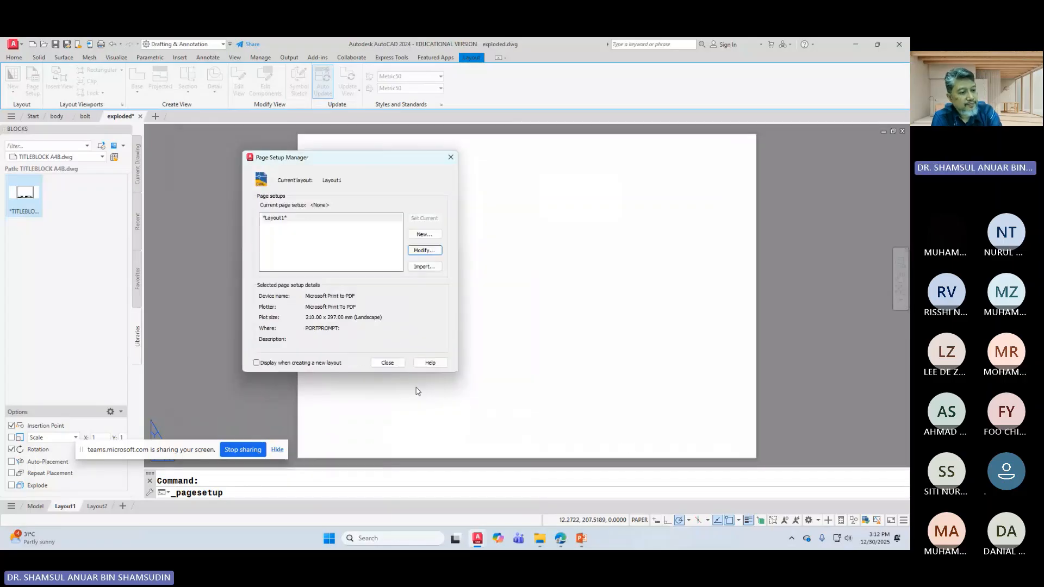
click(389, 361)
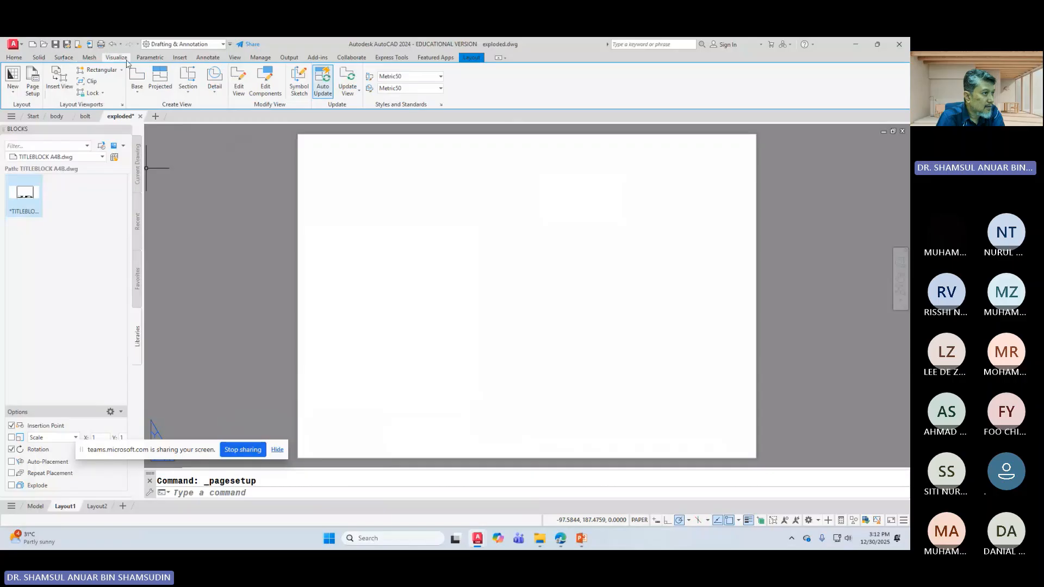
Step: Insert the TITLEBLOCK A4B block at 0,0 with zero rotation
click(179, 58)
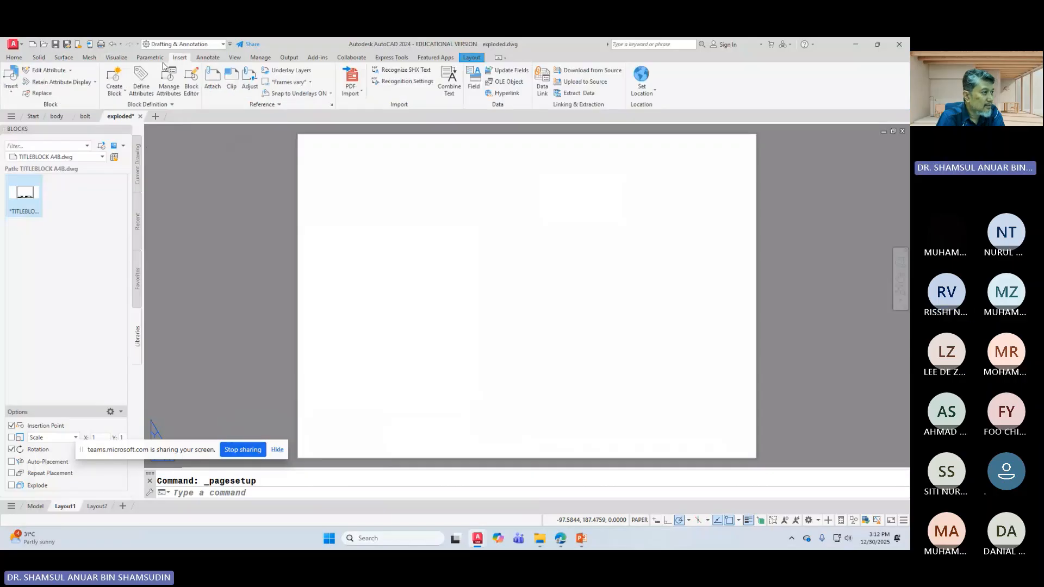
click(11, 80)
click(31, 158)
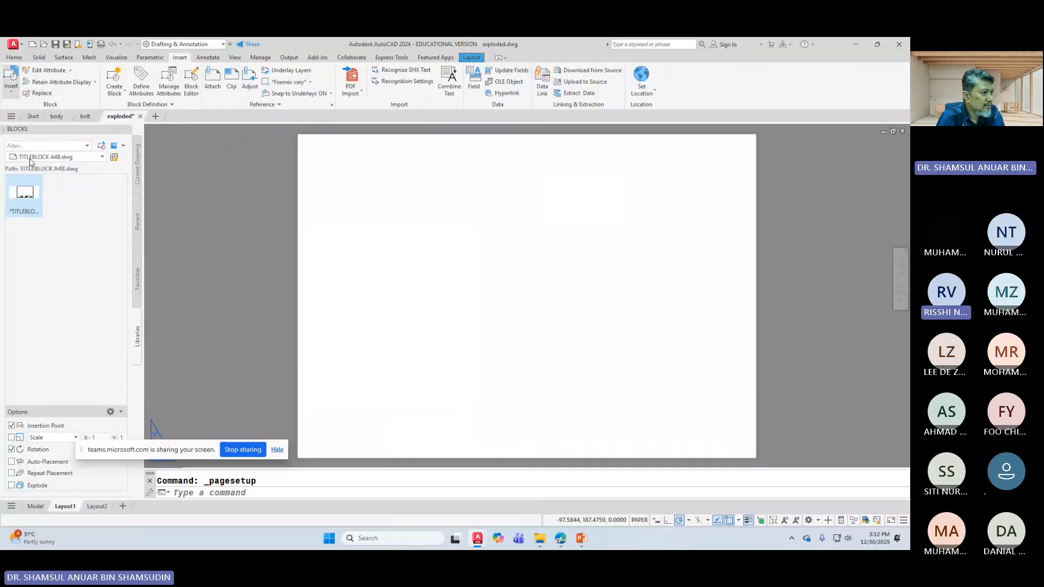
click(24, 195)
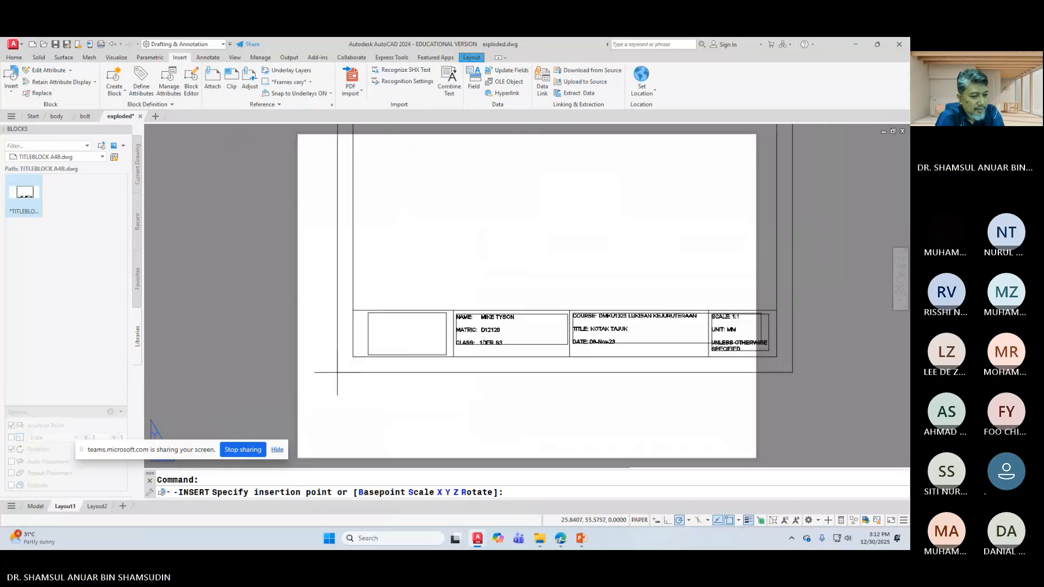
text(0)
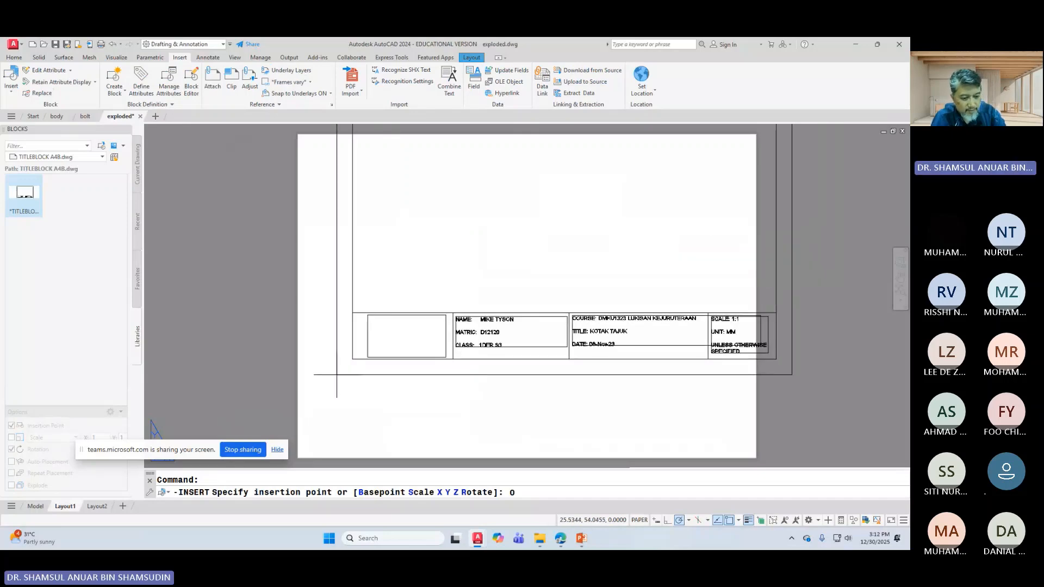
text(,0)
key(Return)
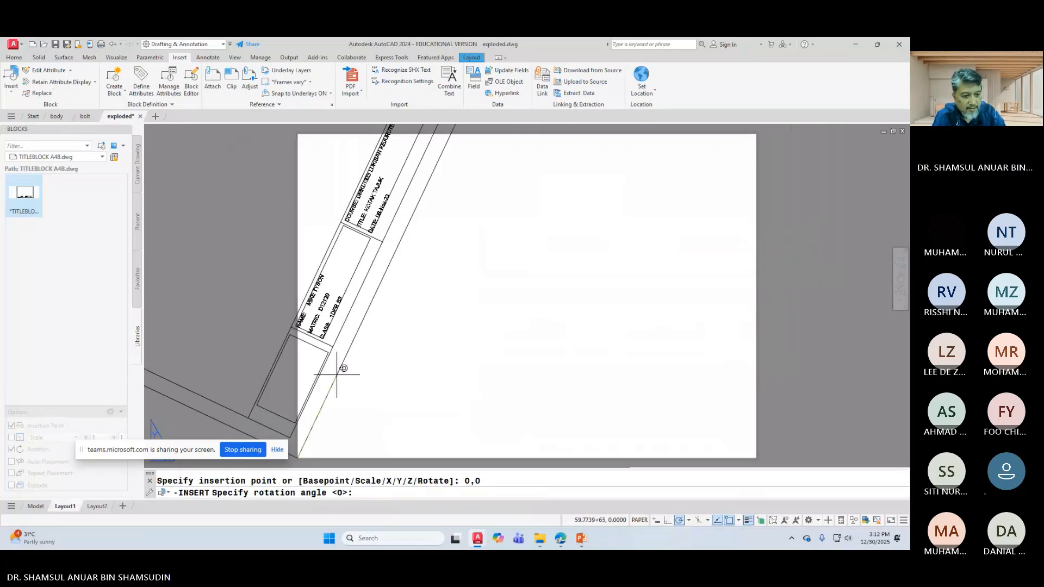
key(Return)
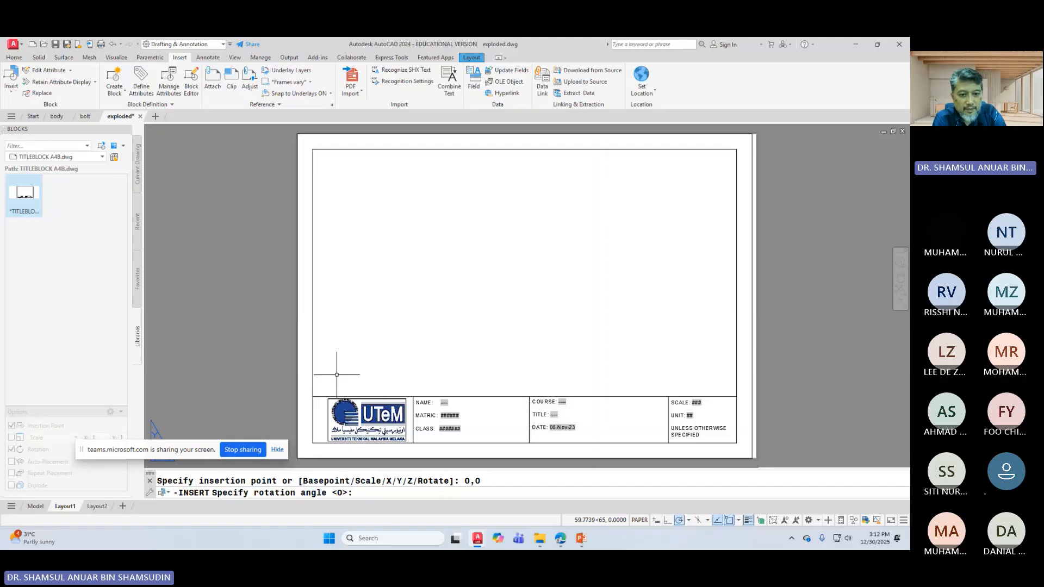
Step: Edit TITLEBLOCK A4B in the Block Editor, stretching the outer frame's right edge 3 units
double_click(752, 243)
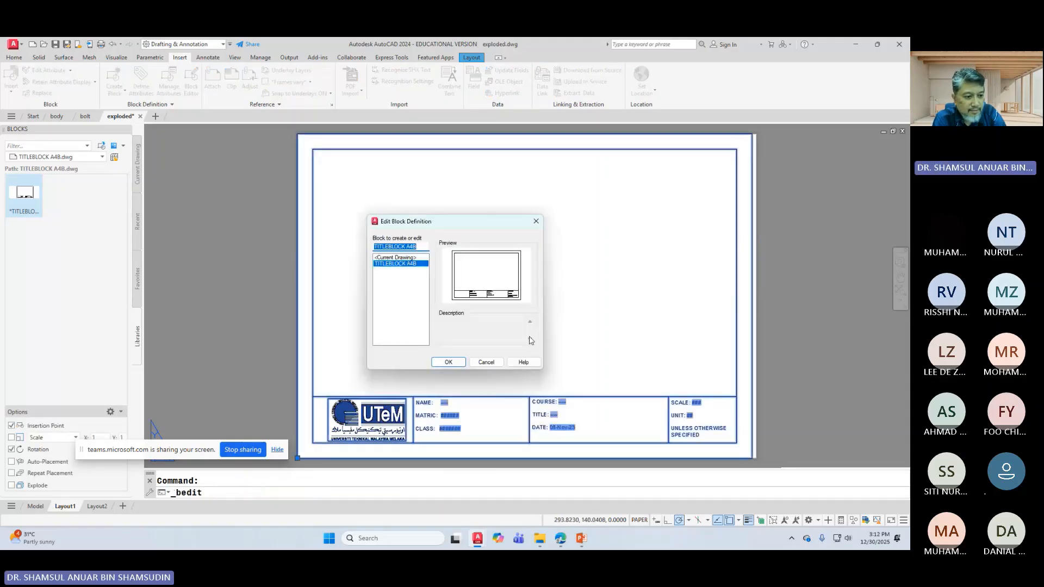
click(455, 366)
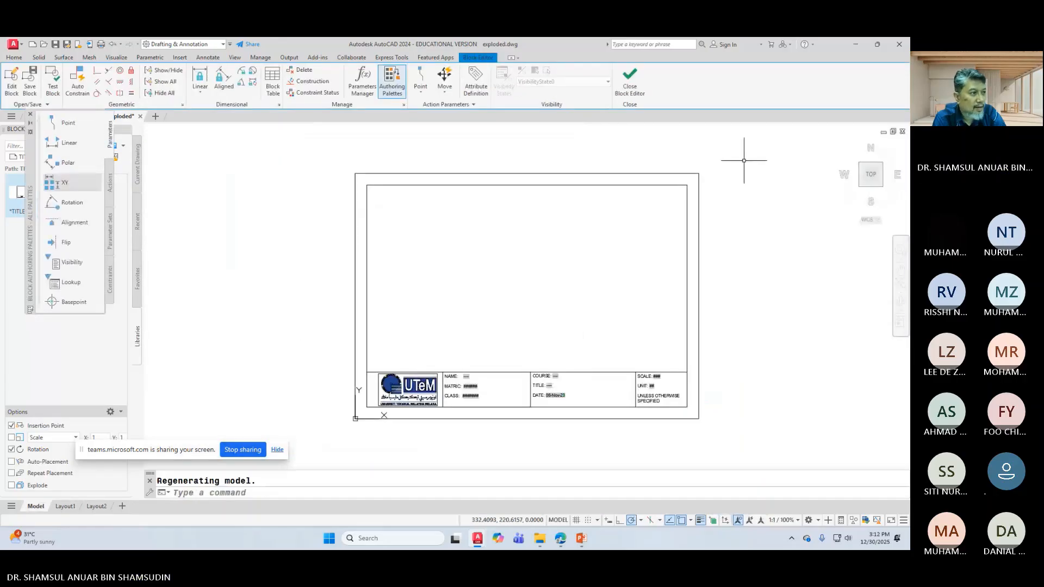
click(14, 58)
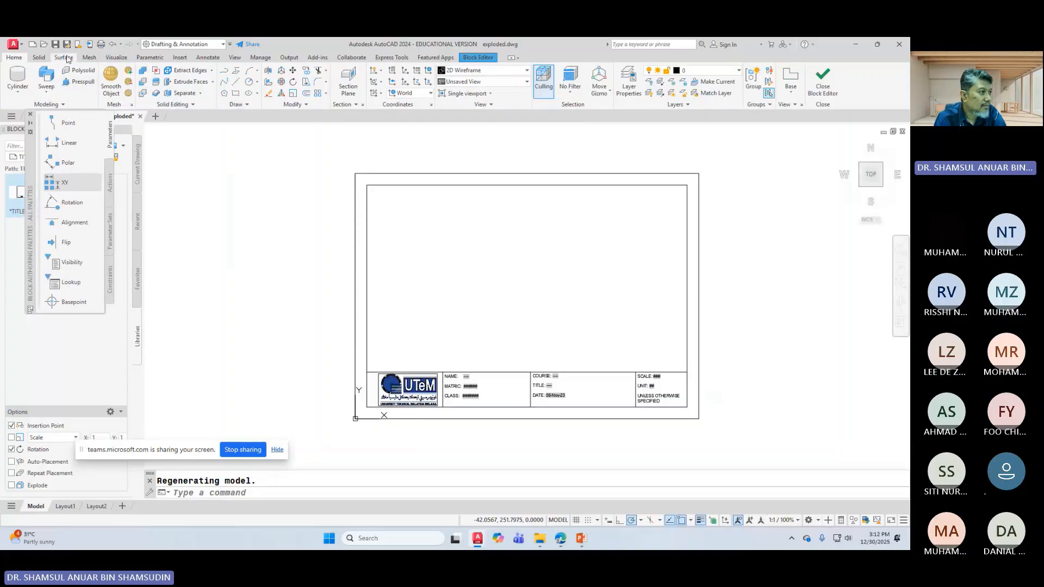
click(699, 176)
click(699, 295)
text(3)
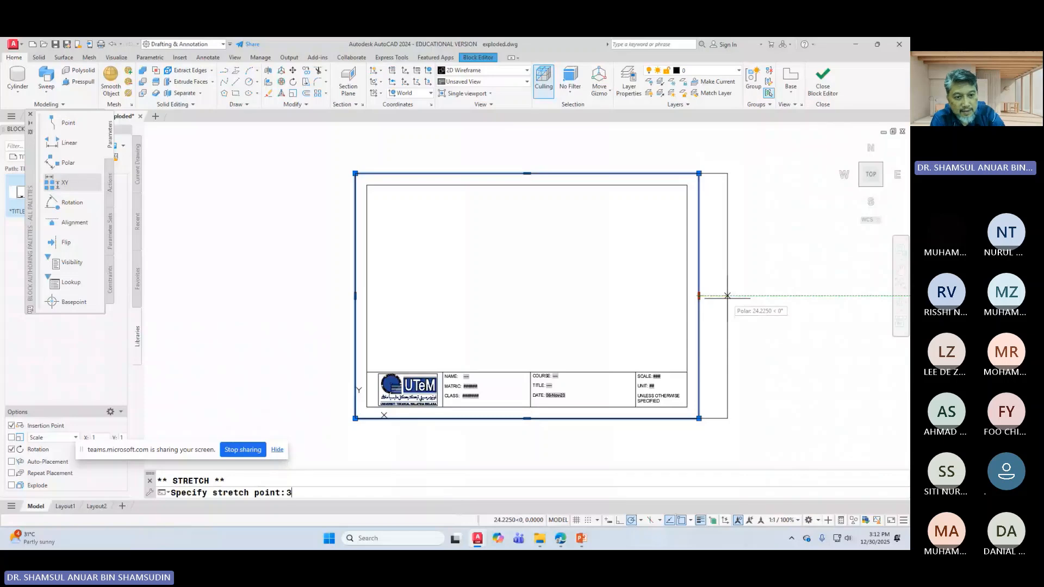
key(Return)
key(Escape)
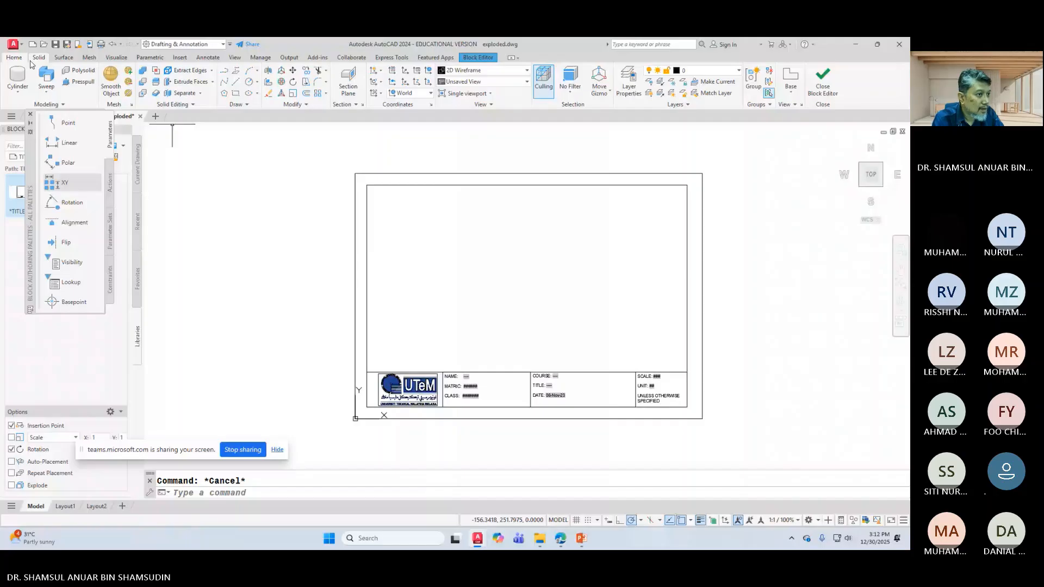
Step: Stretch the inner border's right edge 3 units using a crossing window
click(295, 105)
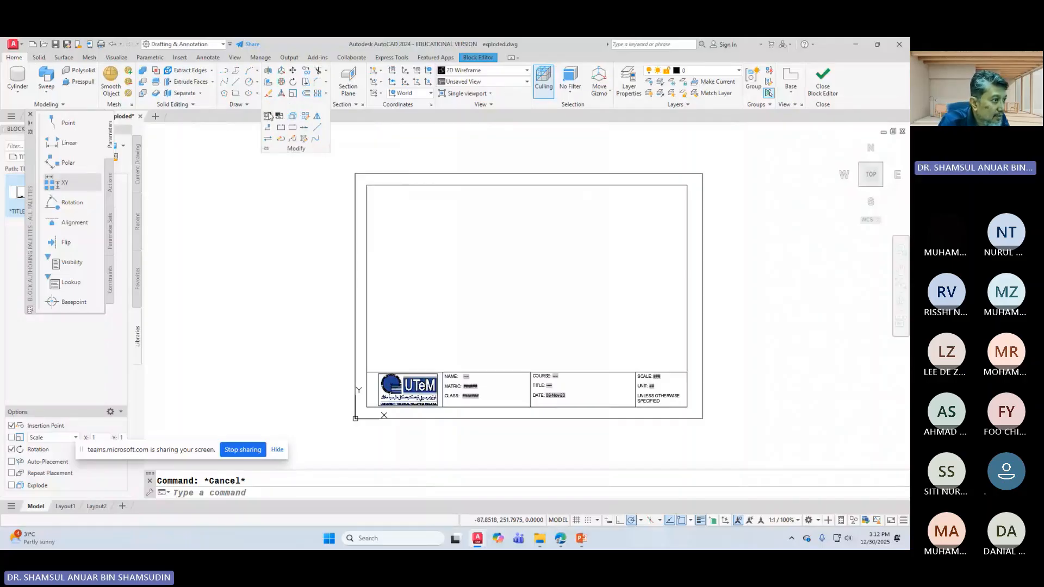
click(307, 86)
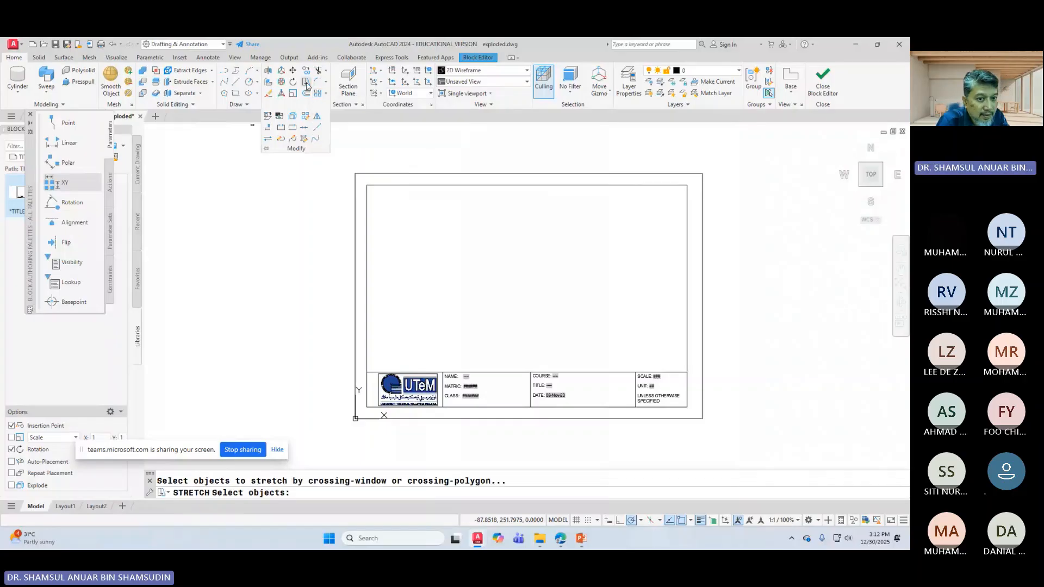
click(696, 179)
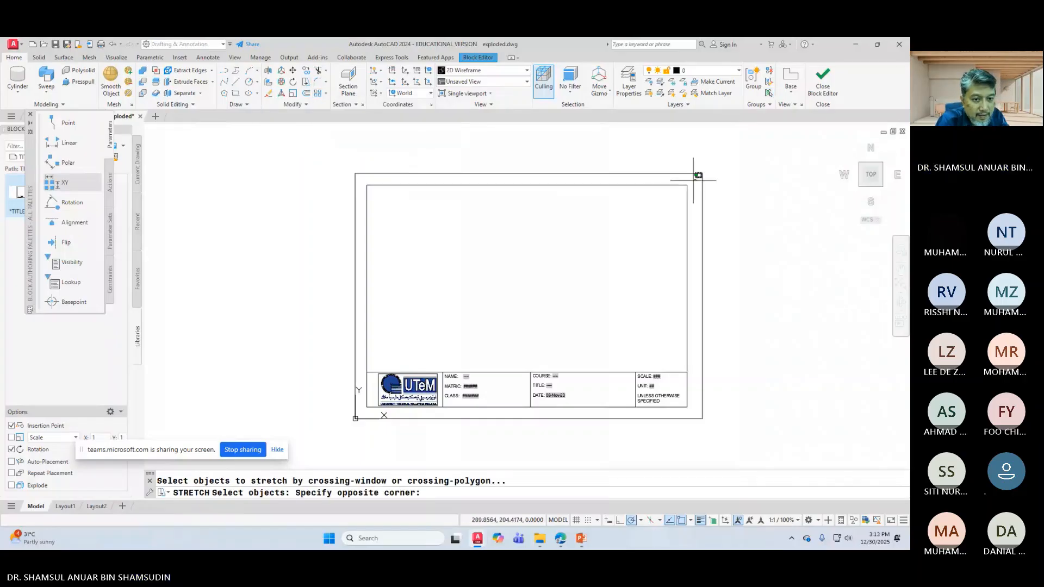
click(682, 418)
key(Return)
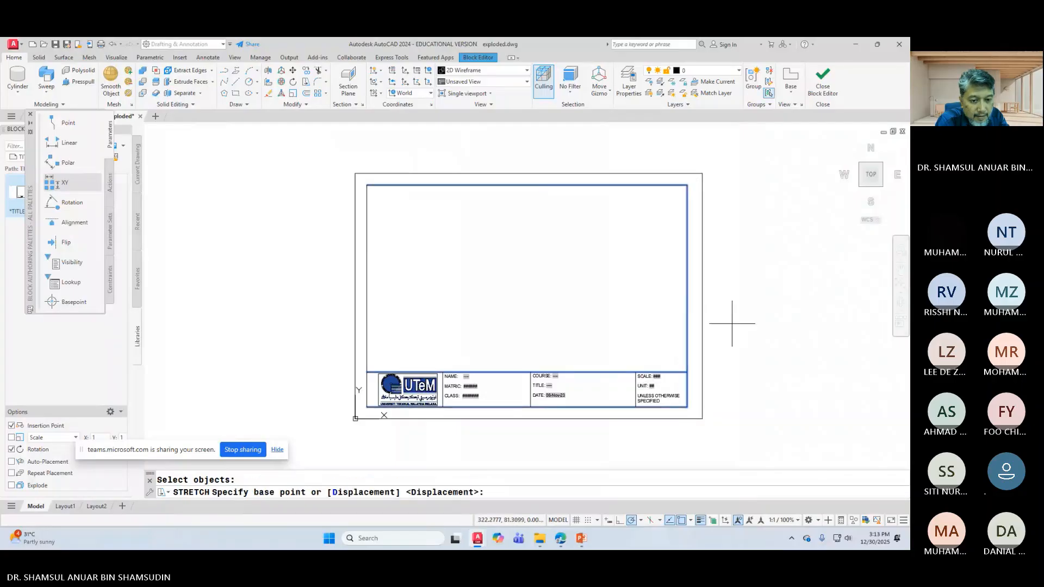
click(688, 294)
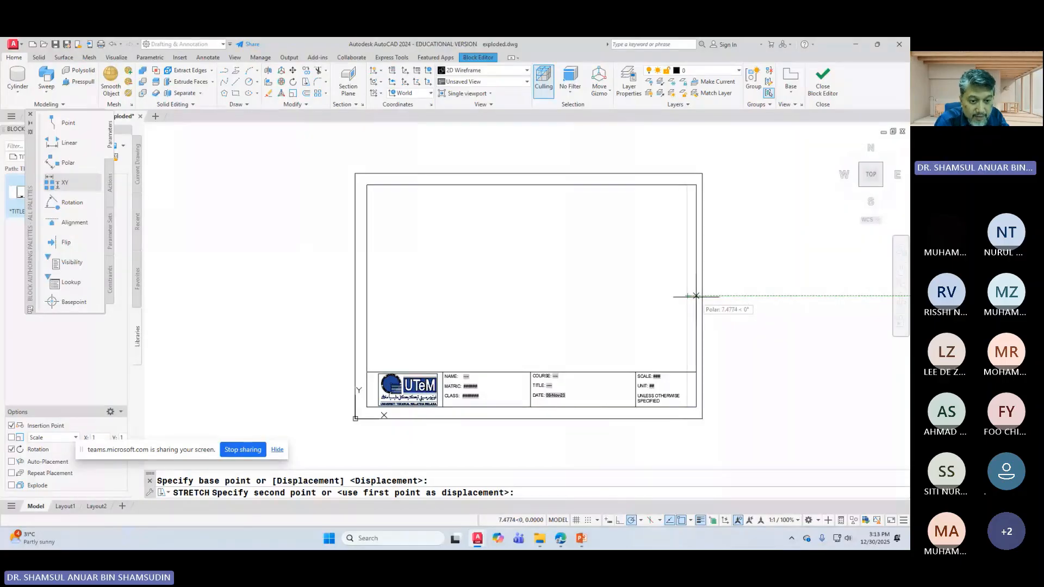
text(3)
key(Return)
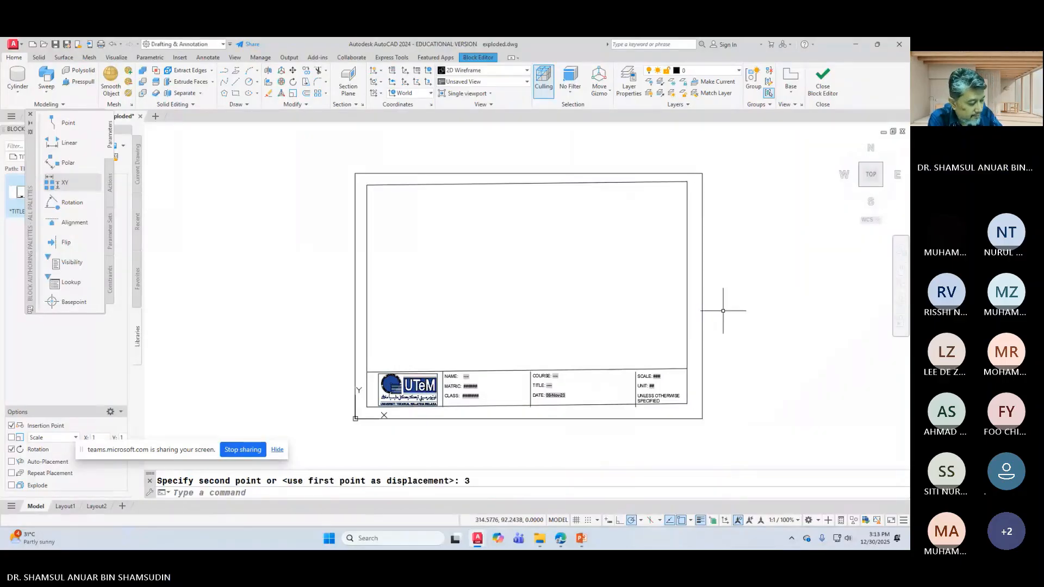
key(Escape)
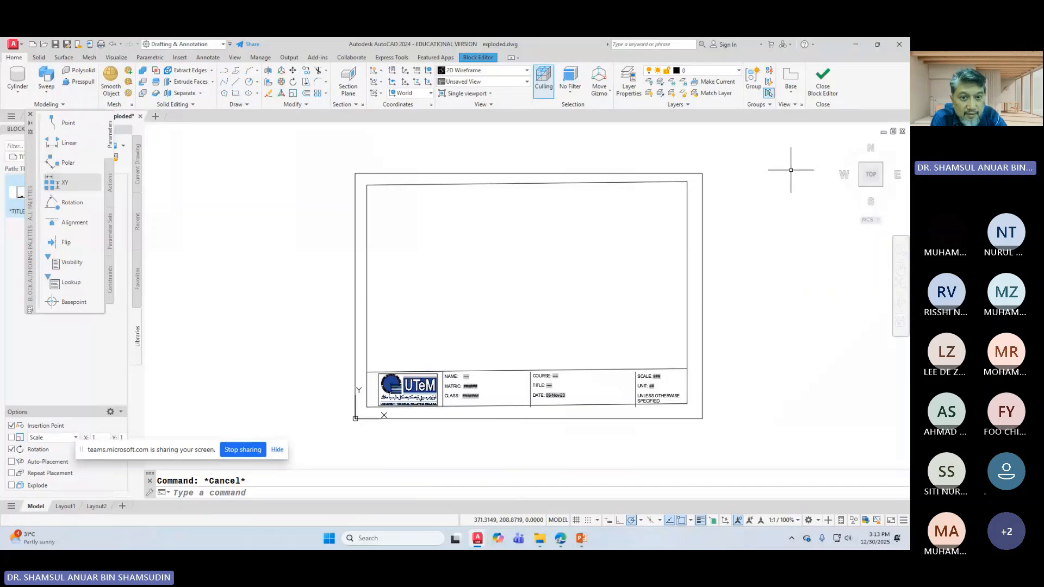
Step: Save TITLEBLOCK A4B changes, reopen the block, select the inner right line, then close
click(823, 81)
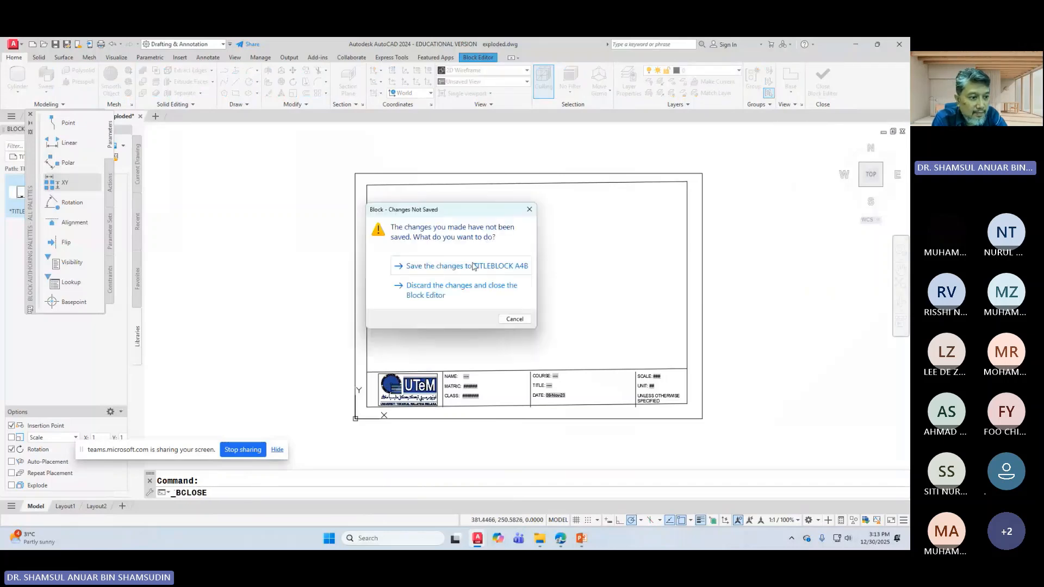
click(473, 265)
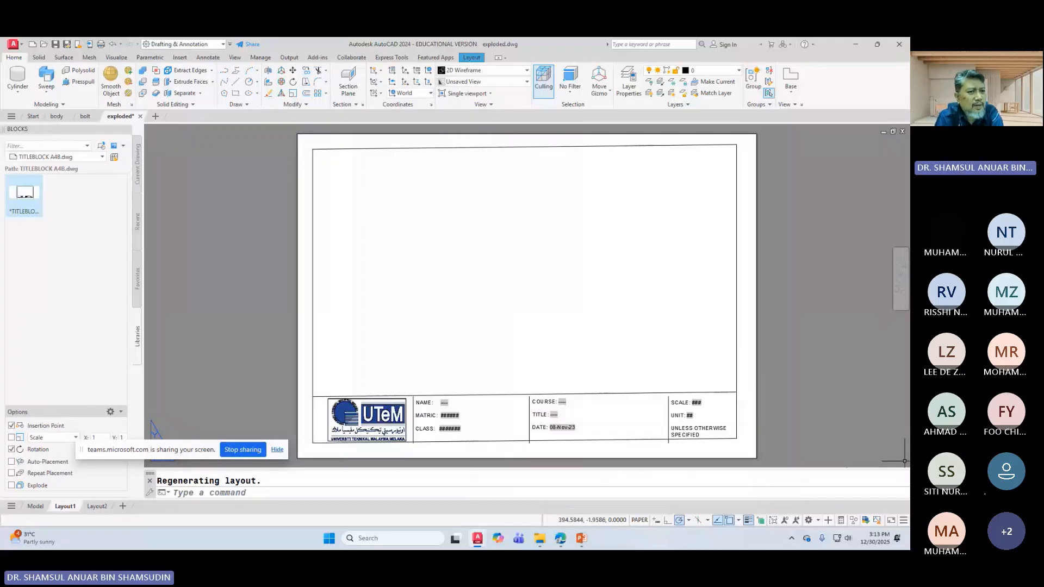
double_click(736, 218)
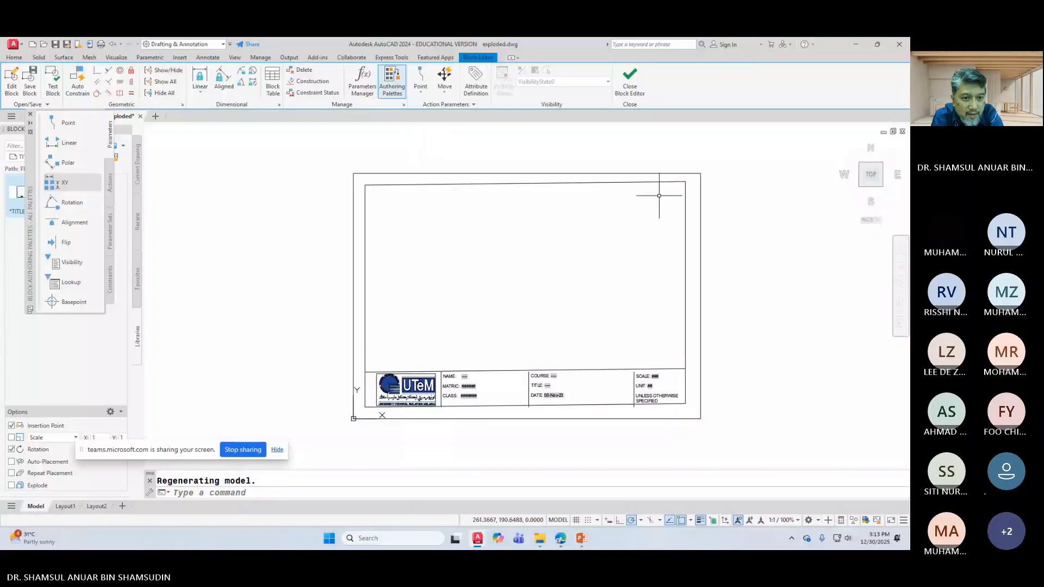
click(684, 193)
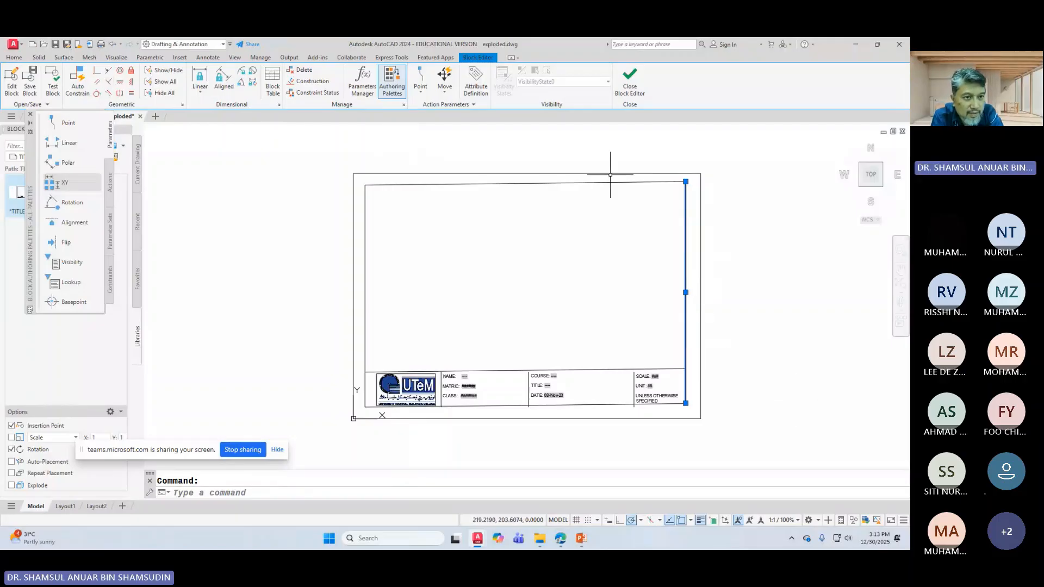
click(629, 83)
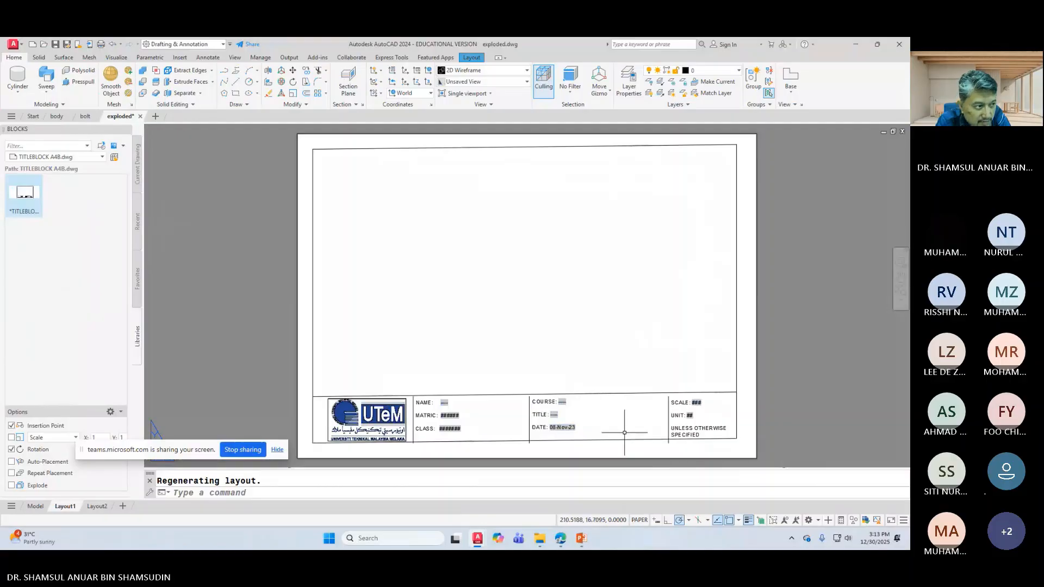
Step: Undo three times to revert the title-block frame stretch
click(113, 46)
click(112, 46)
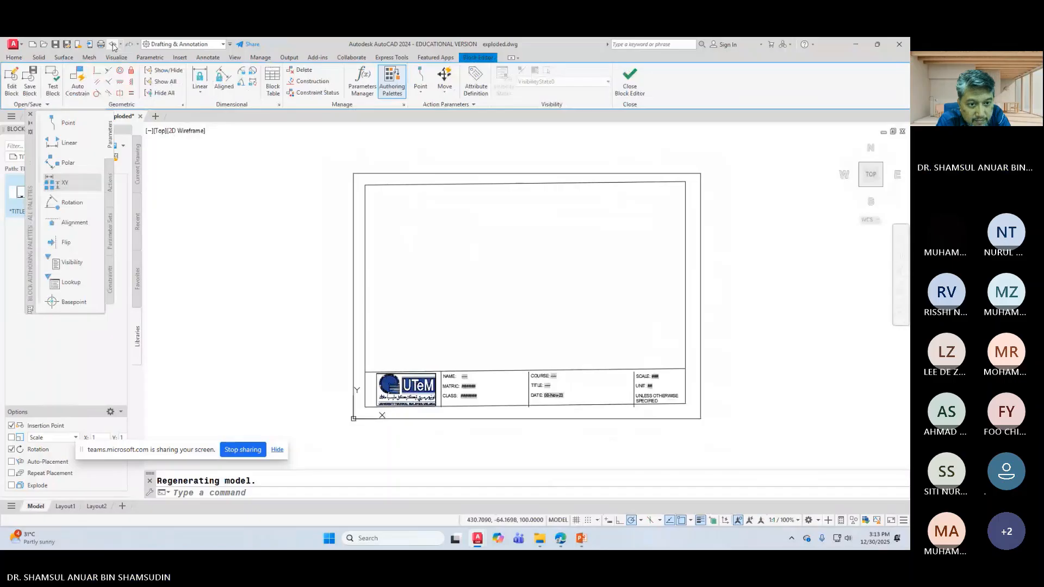
click(112, 45)
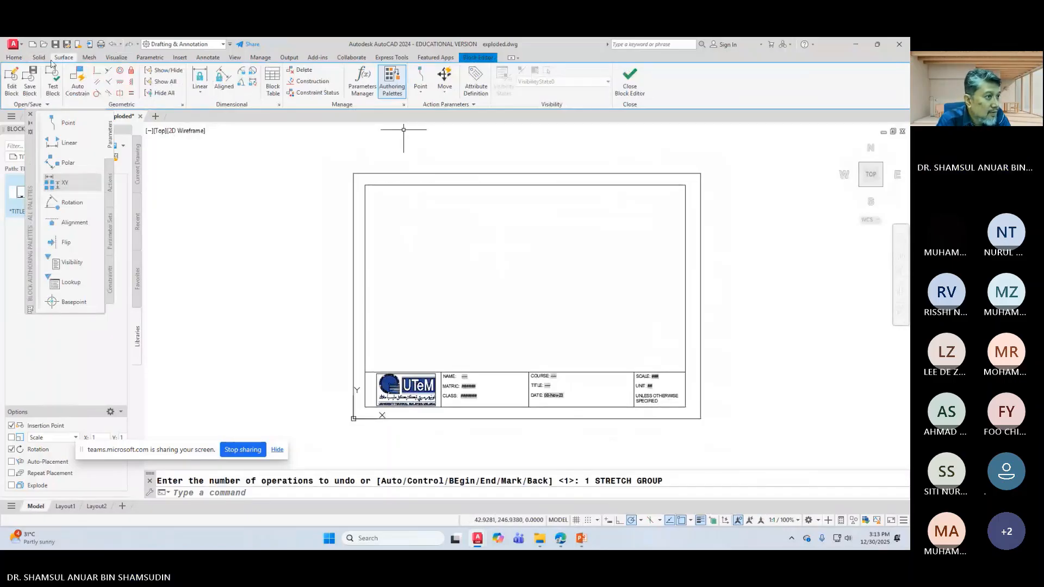
Step: Stretch the title block's right border edges 3 units to the right with a crossing window
click(5, 59)
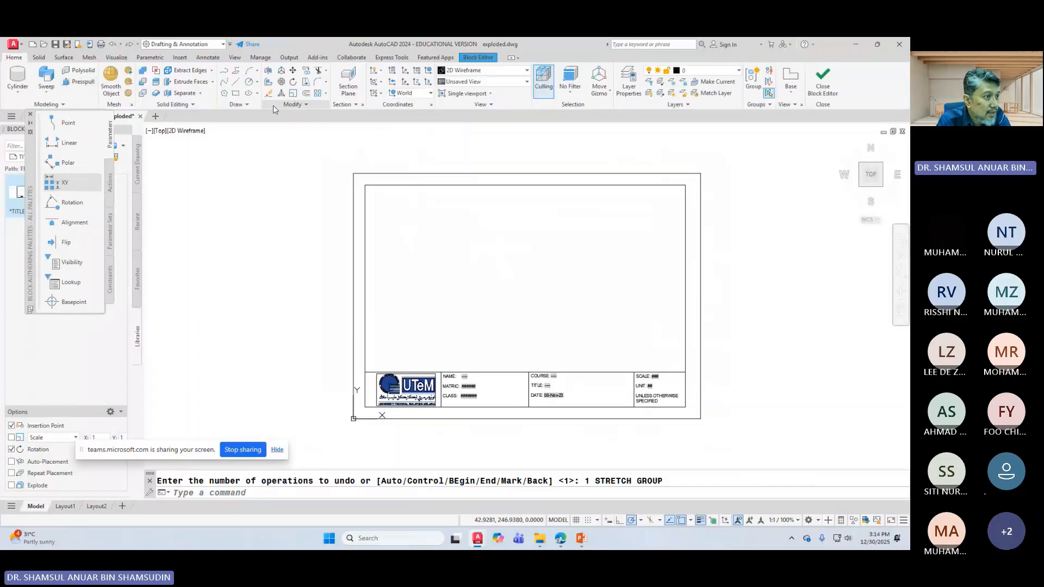
click(306, 82)
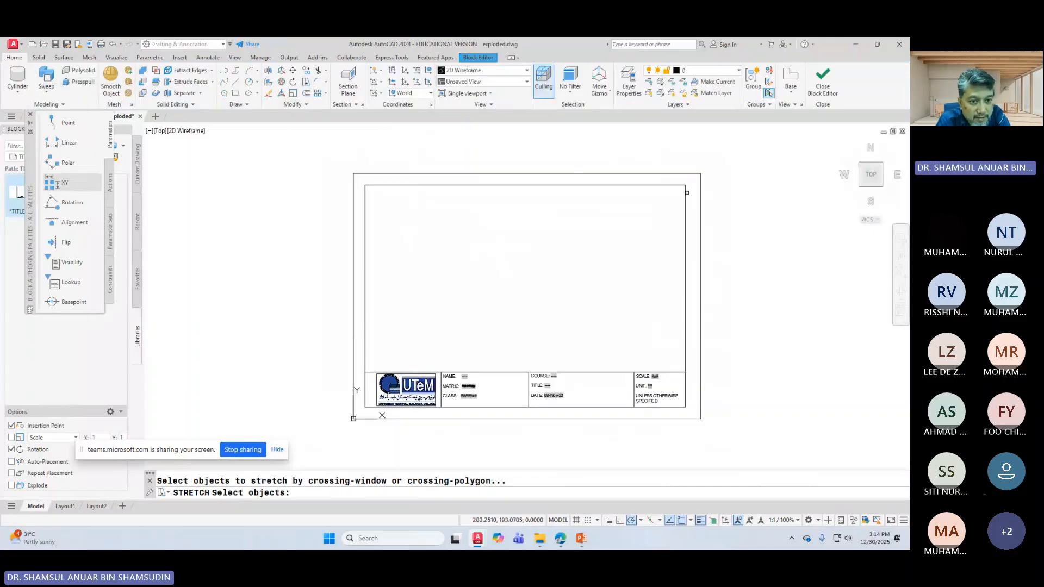
click(692, 183)
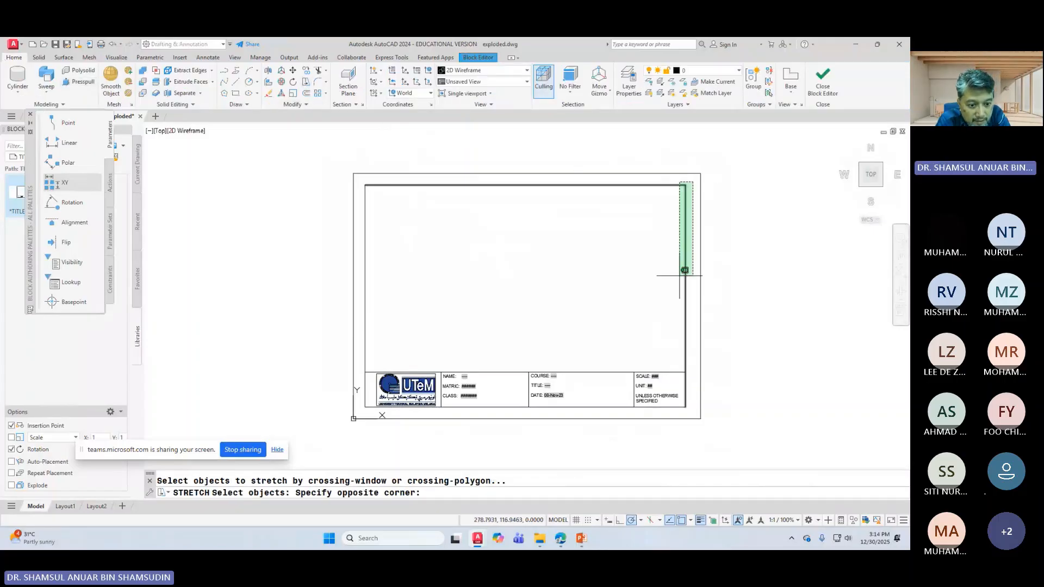
click(683, 409)
key(Return)
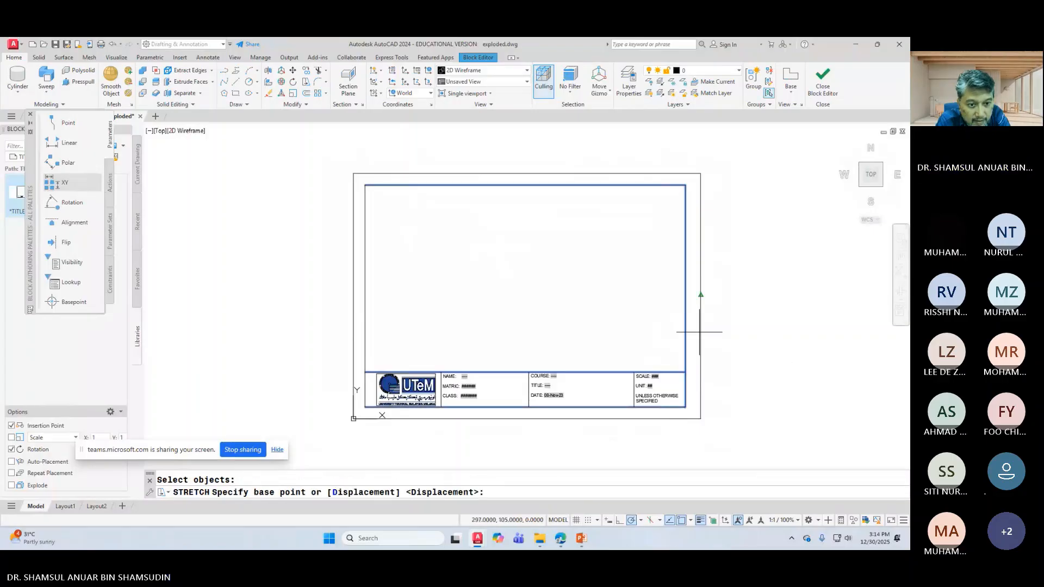
click(685, 296)
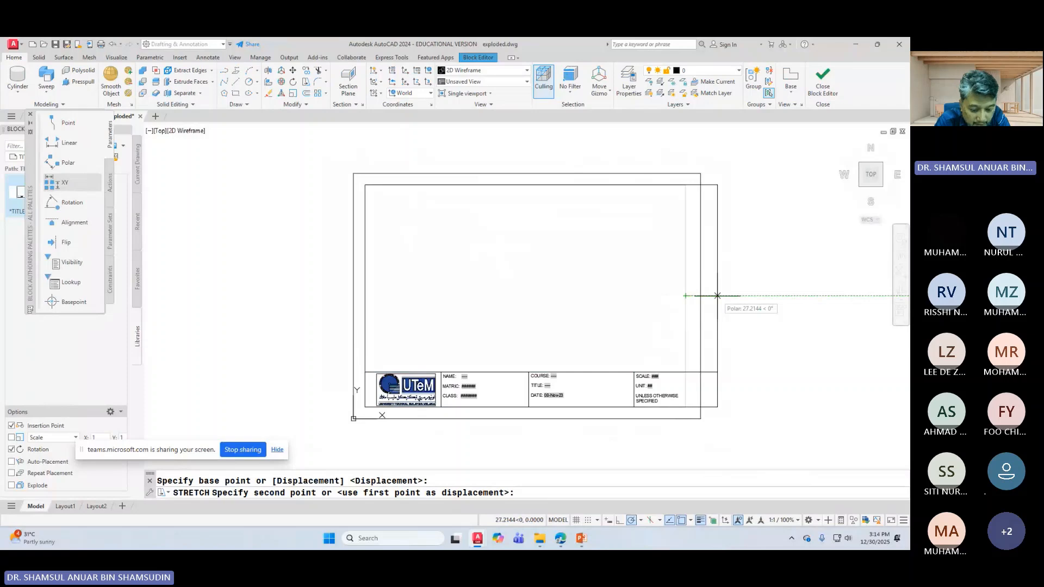
text(3)
key(Return)
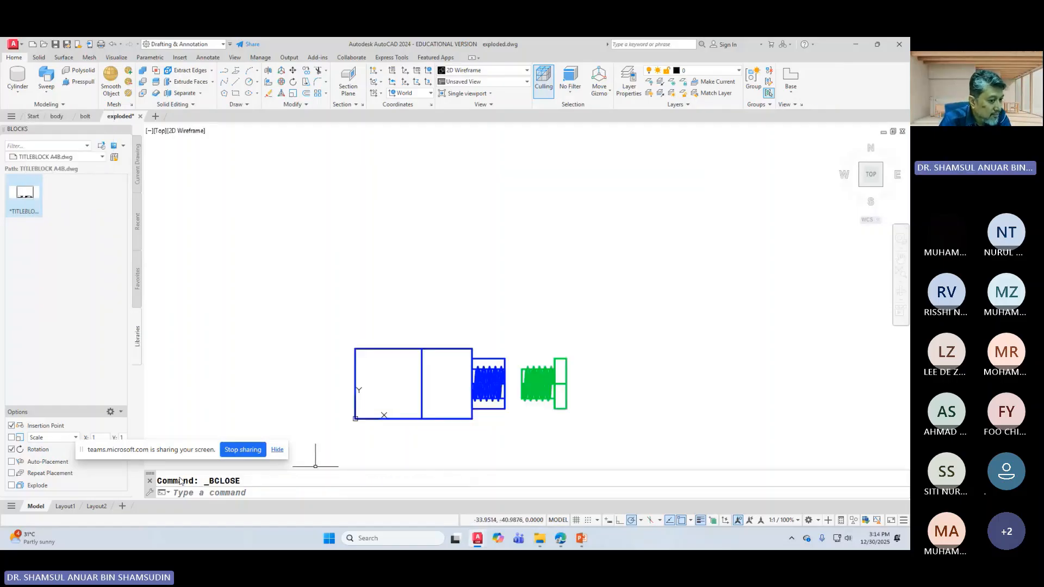
mouse_move(79, 510)
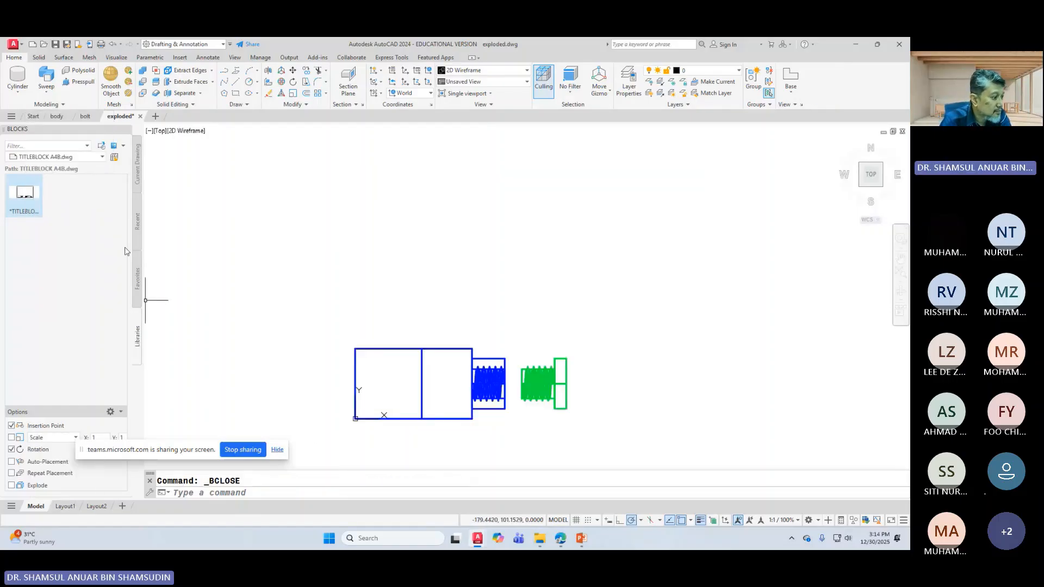
Step: On Layout1, try several isometric orientations and settle on NE Isometric for the base view
click(66, 507)
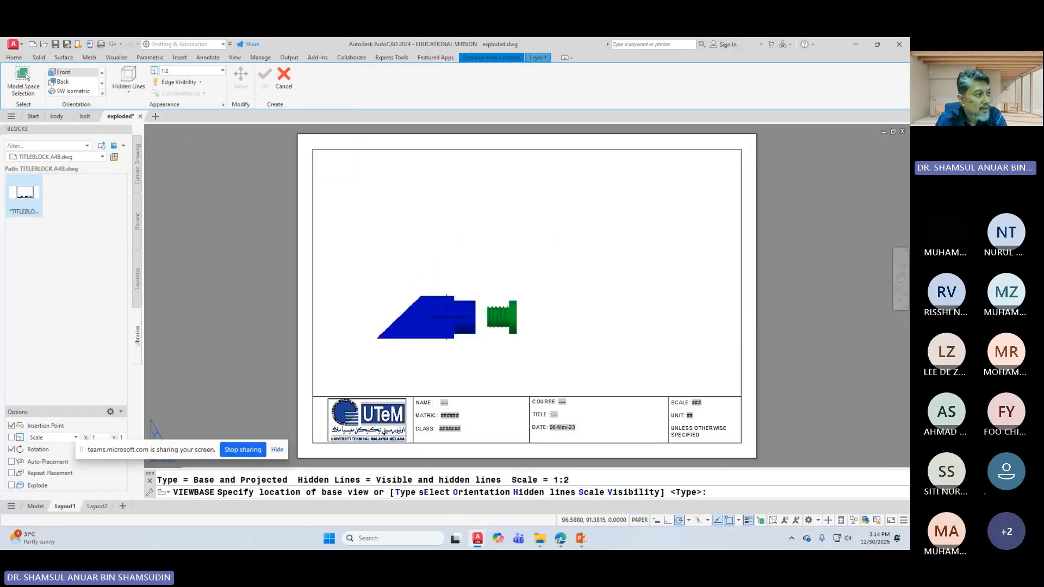
click(73, 91)
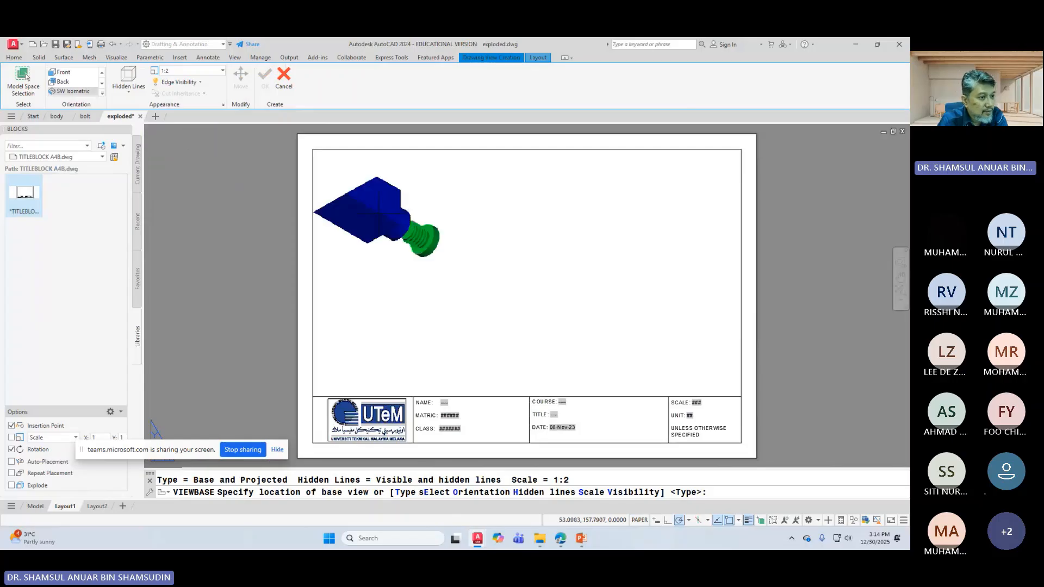
click(102, 94)
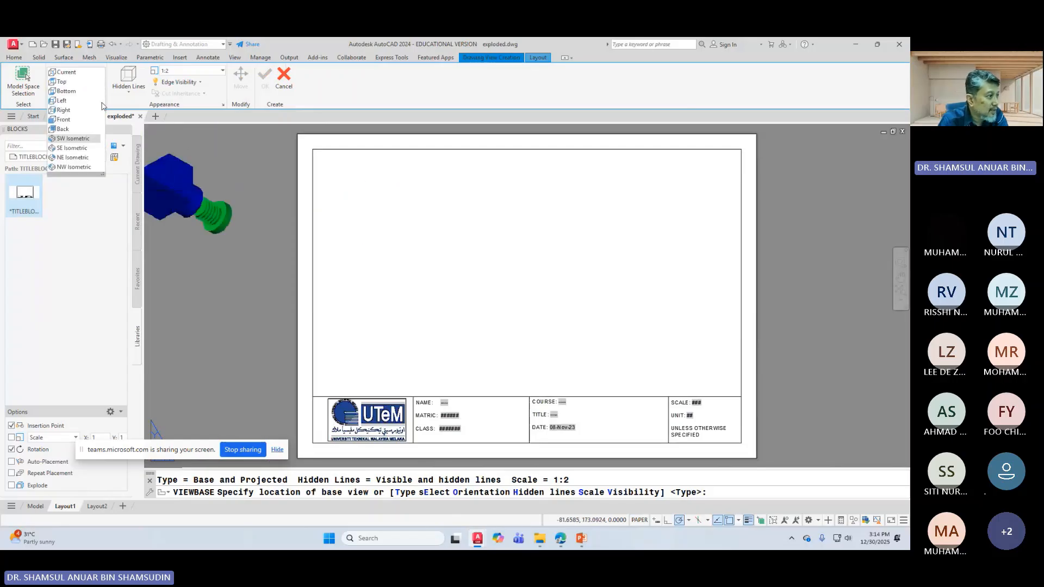
click(85, 149)
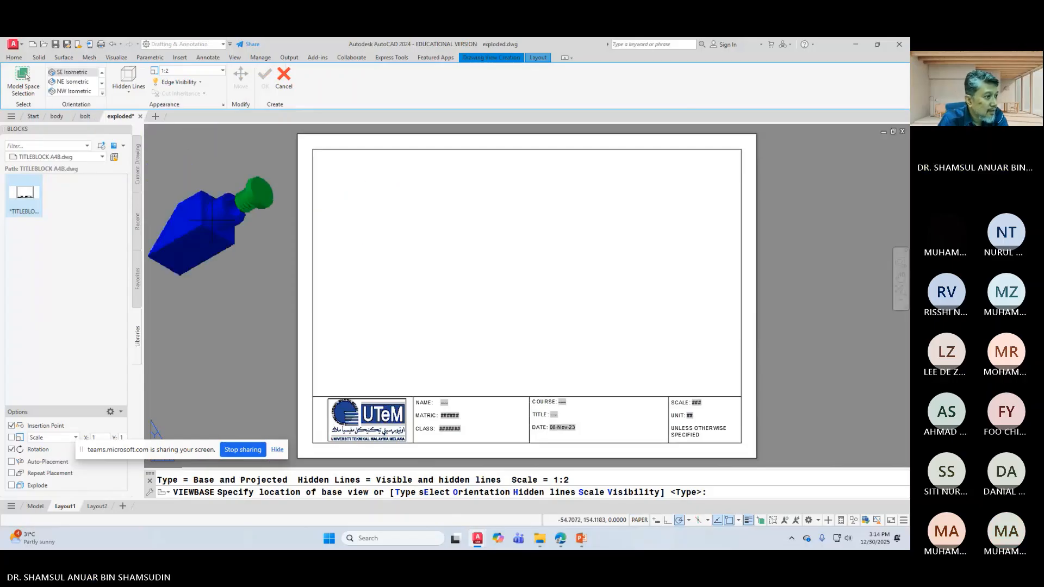
click(73, 91)
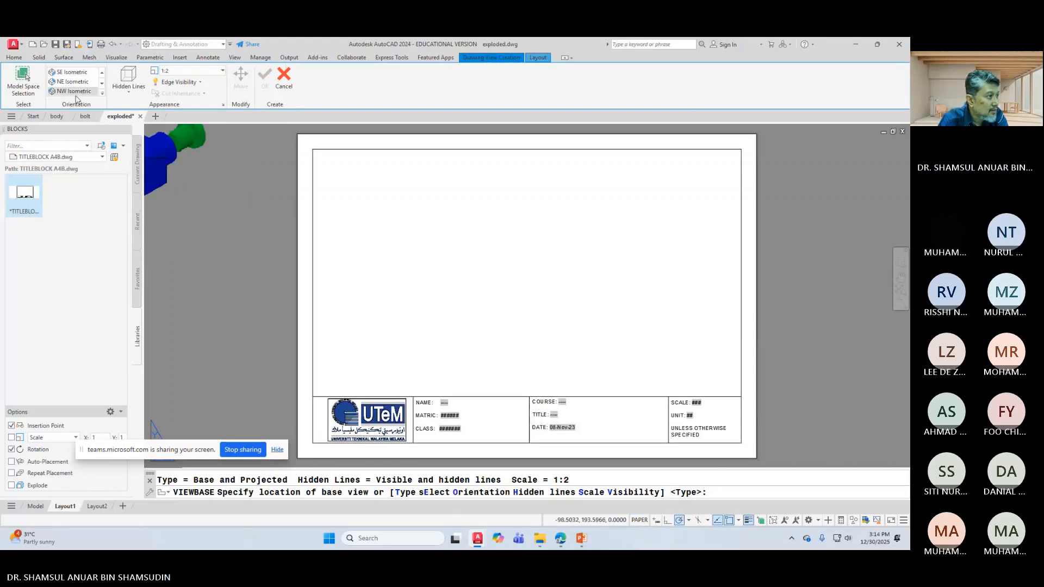
click(103, 94)
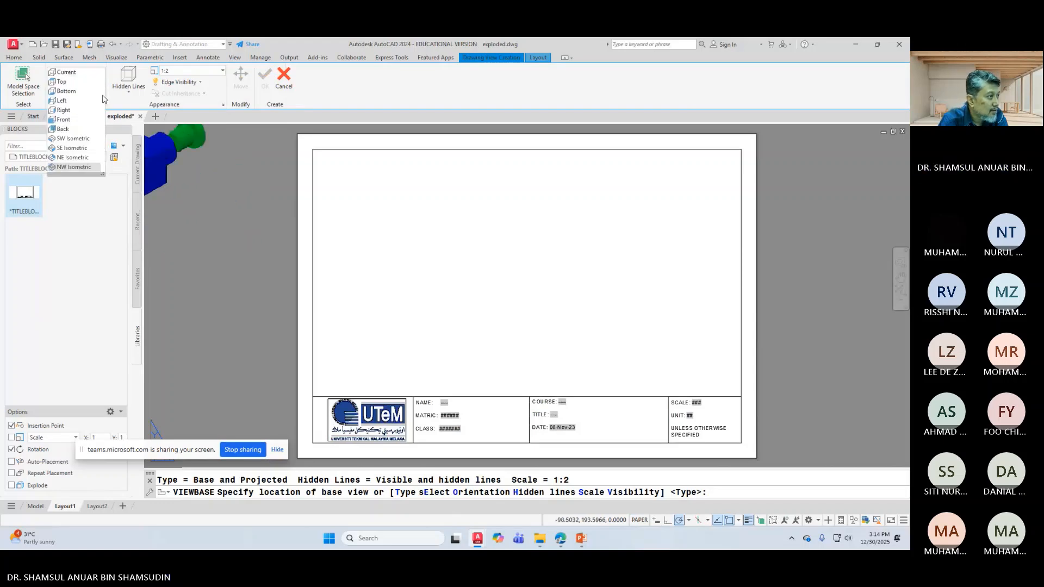
click(73, 138)
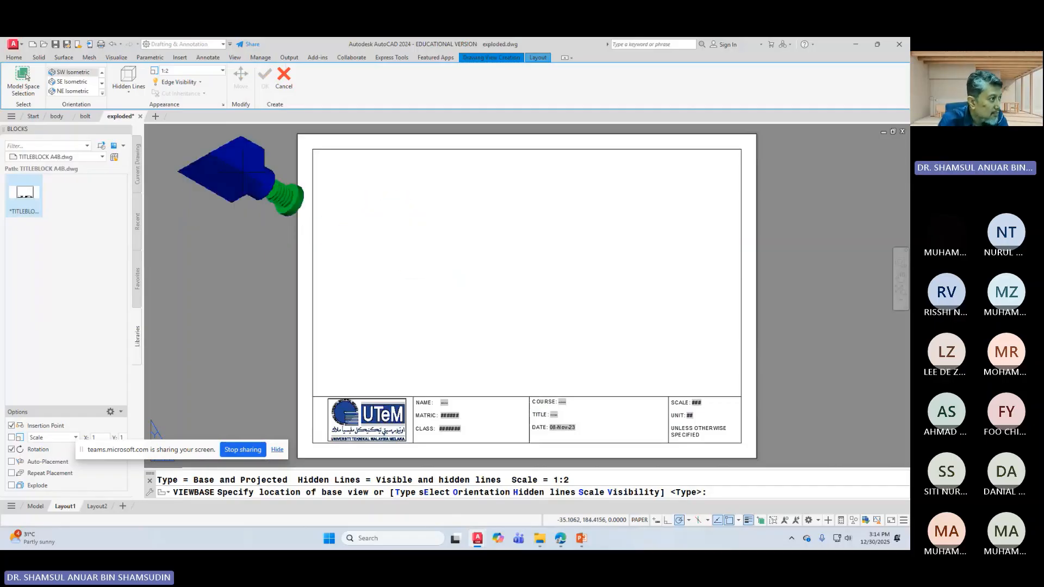
click(72, 81)
click(72, 91)
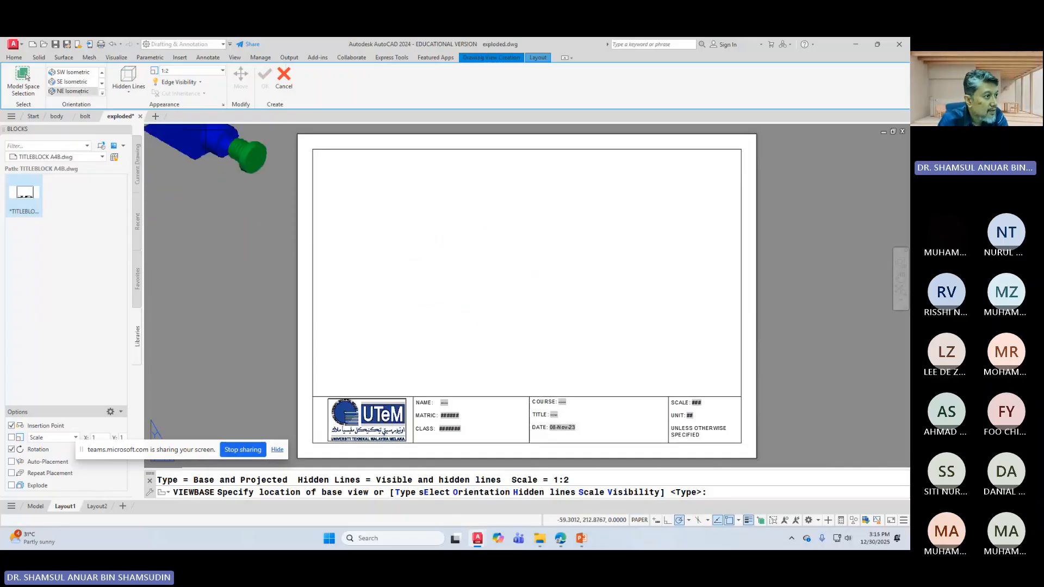
Step: Set the base view scale to 1:1, place it on the sheet, and skip projected views
click(223, 71)
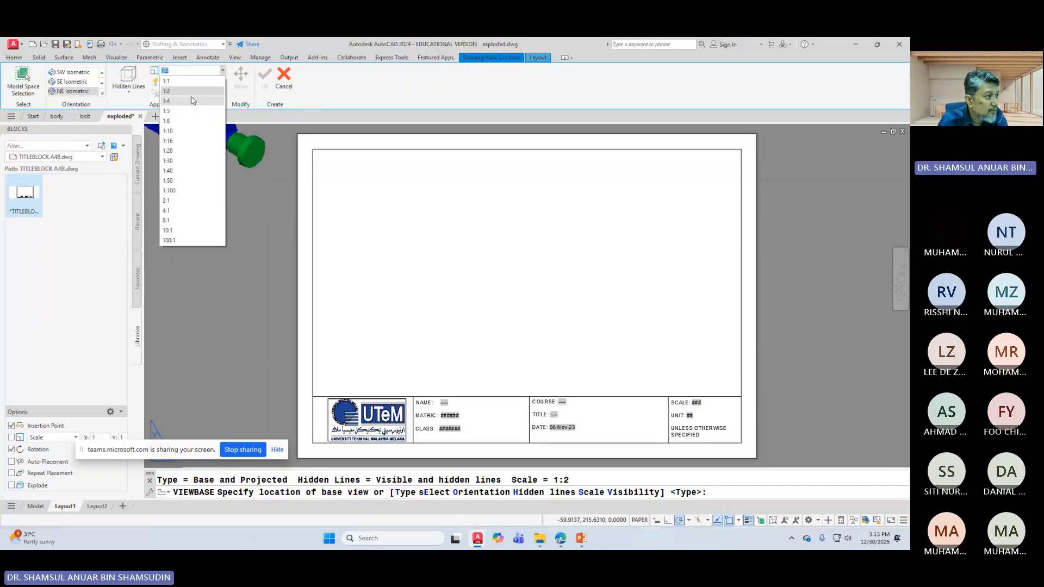
click(166, 81)
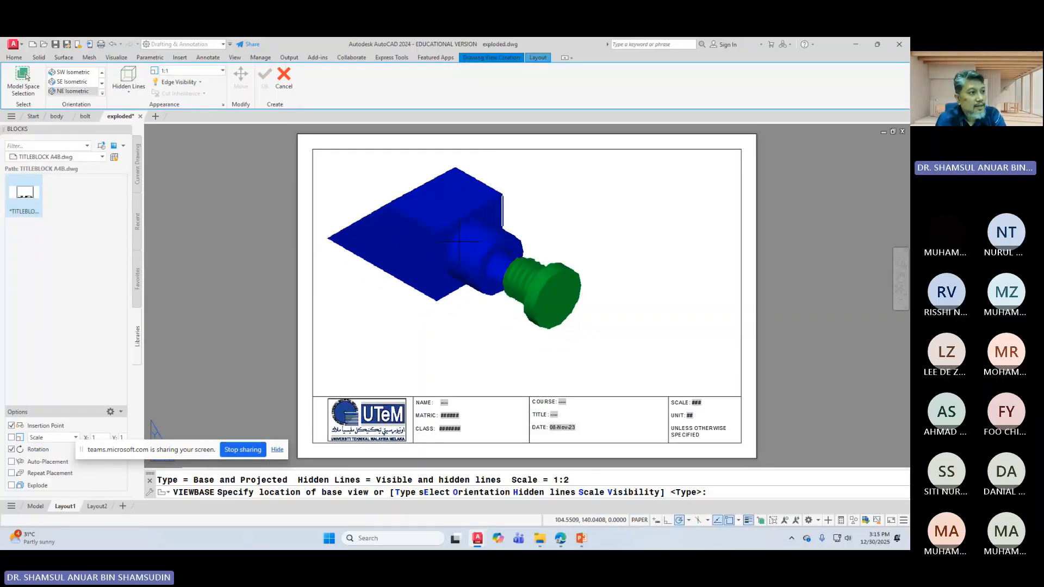
click(460, 242)
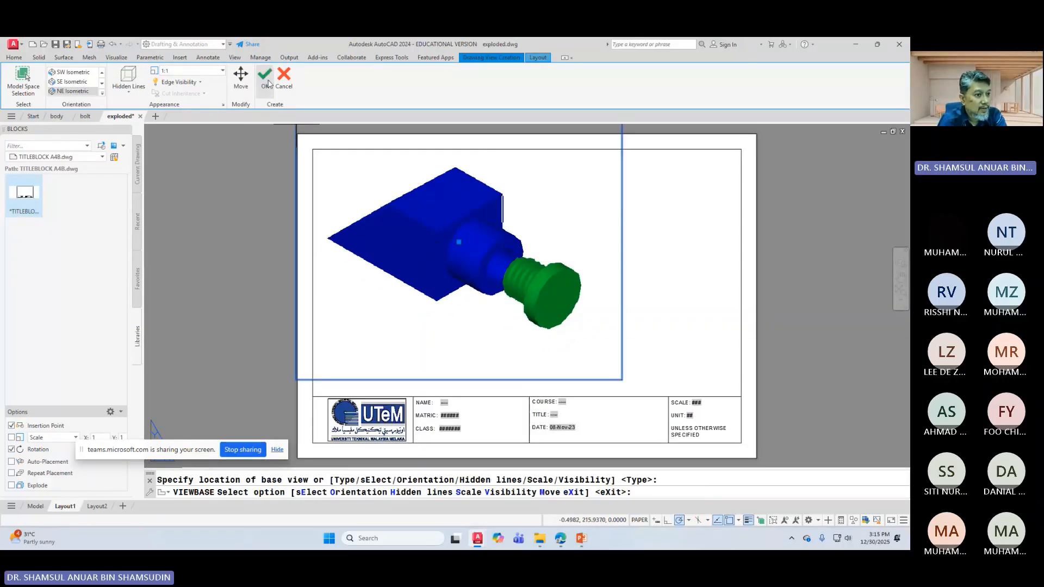
click(268, 82)
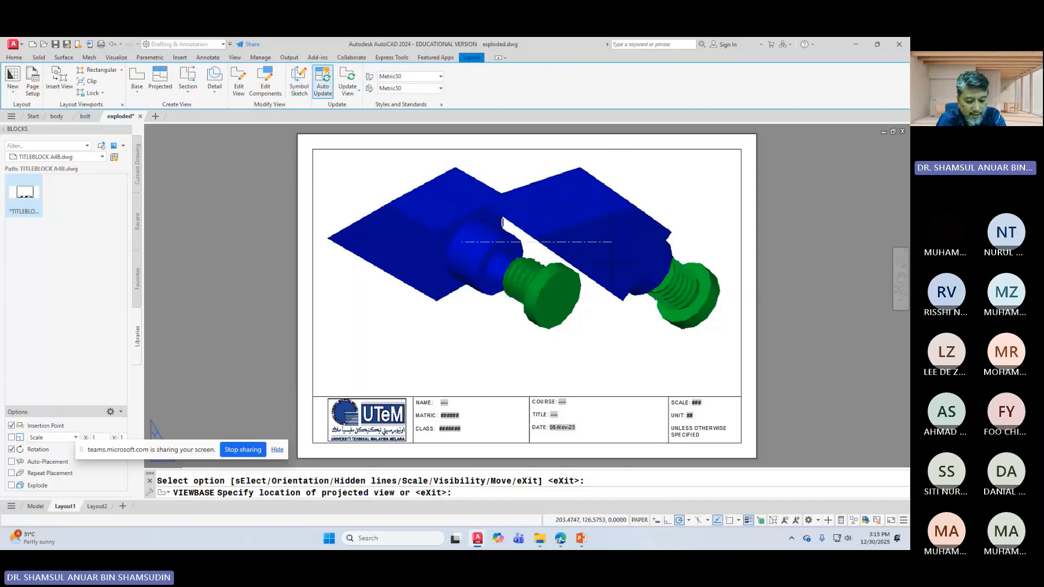
key(Return)
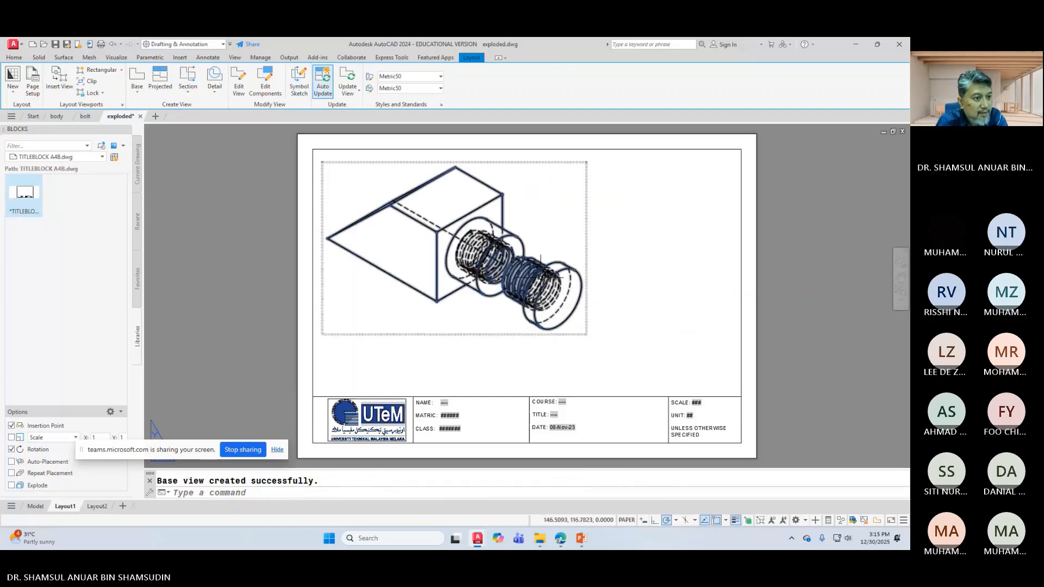
click(578, 278)
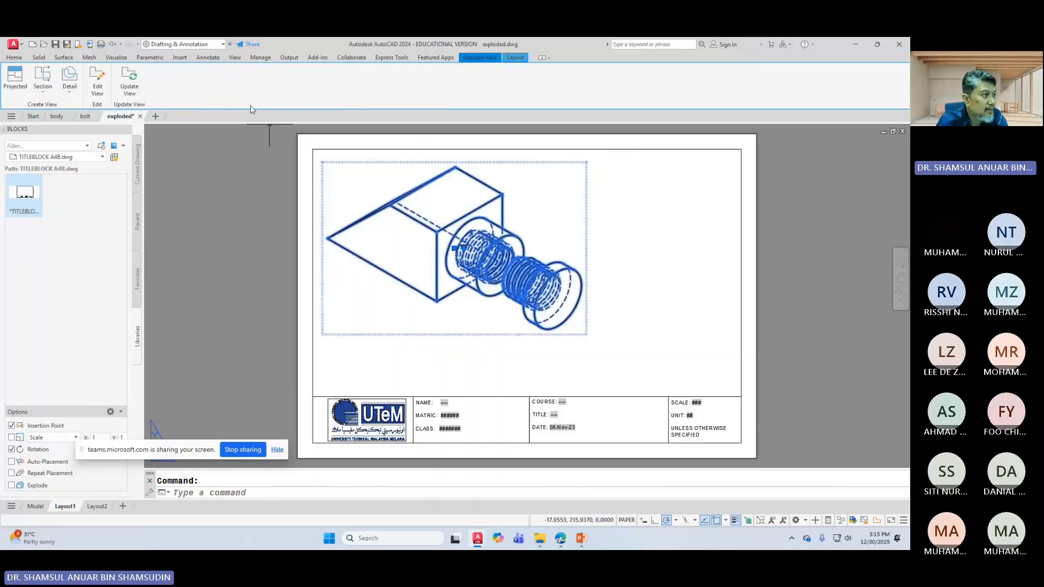
Step: Set the isometric drawing view to shaded with visible edges and accept the edit
click(97, 80)
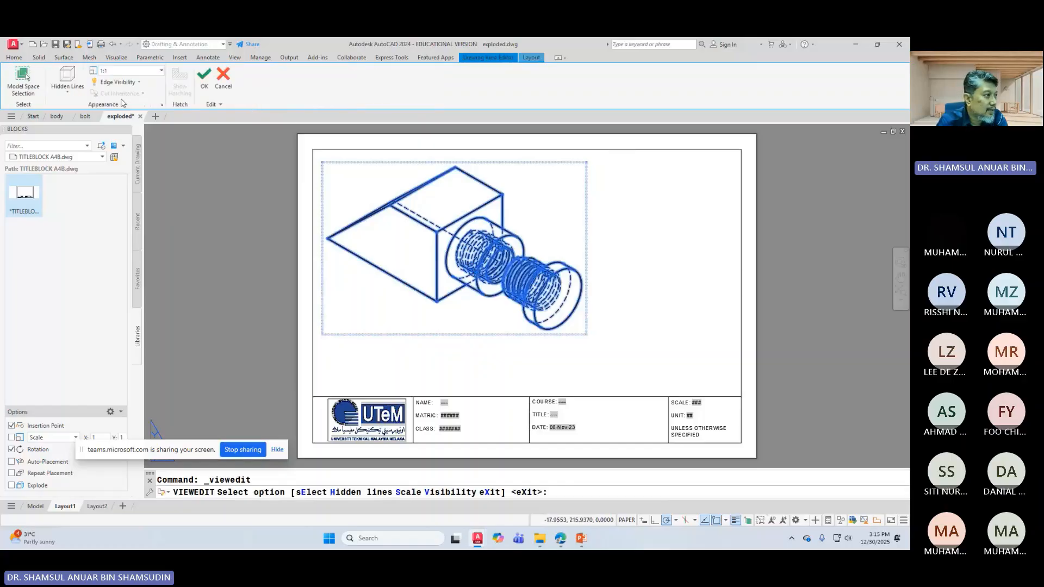
click(73, 93)
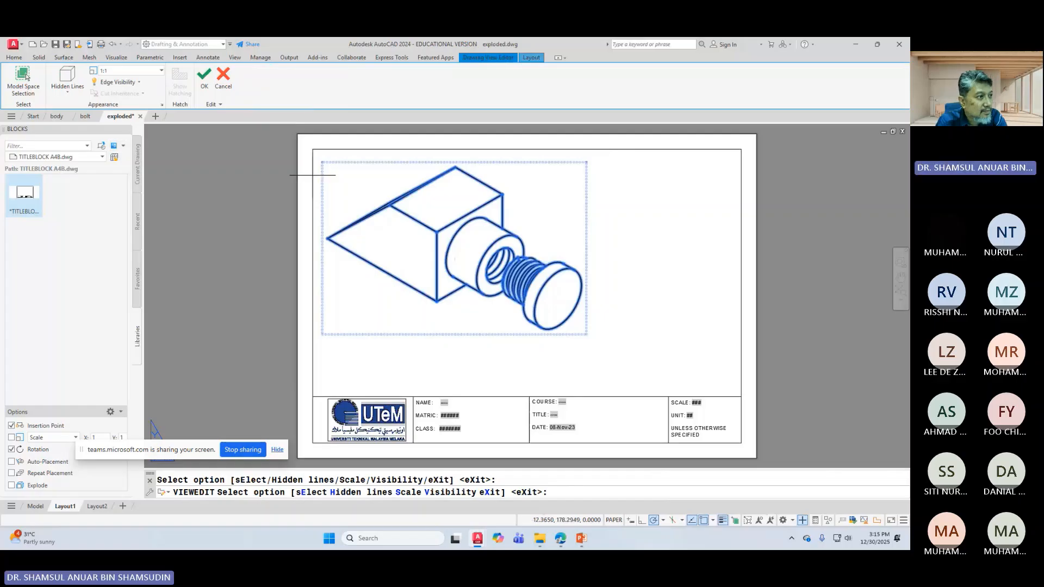
click(68, 95)
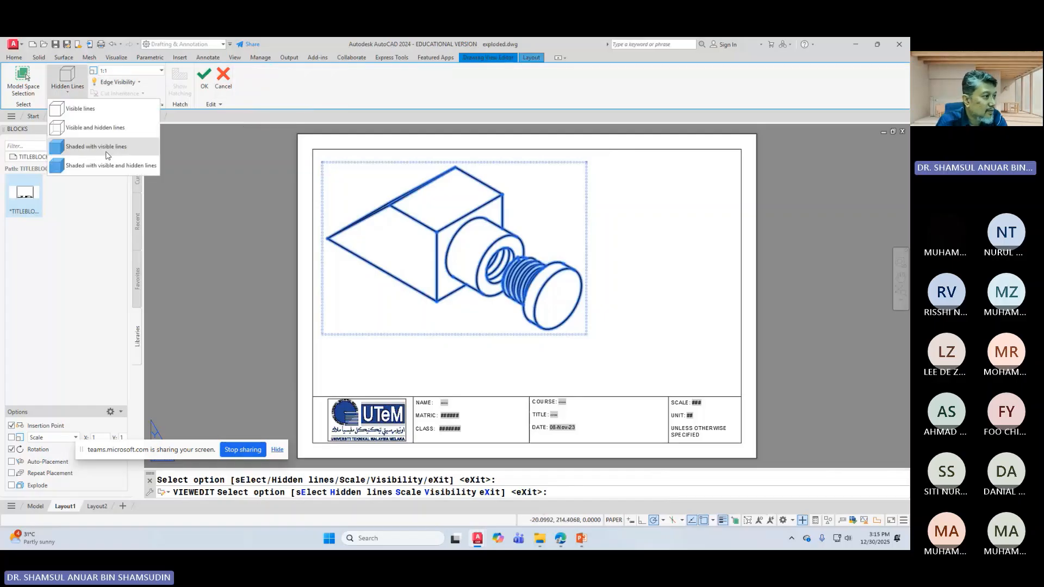
click(81, 144)
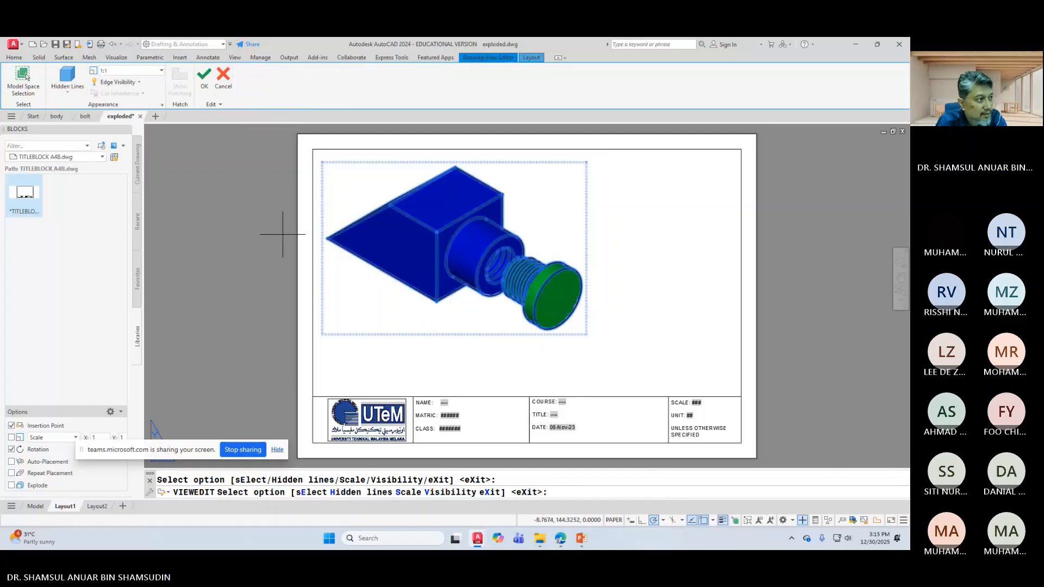
click(203, 77)
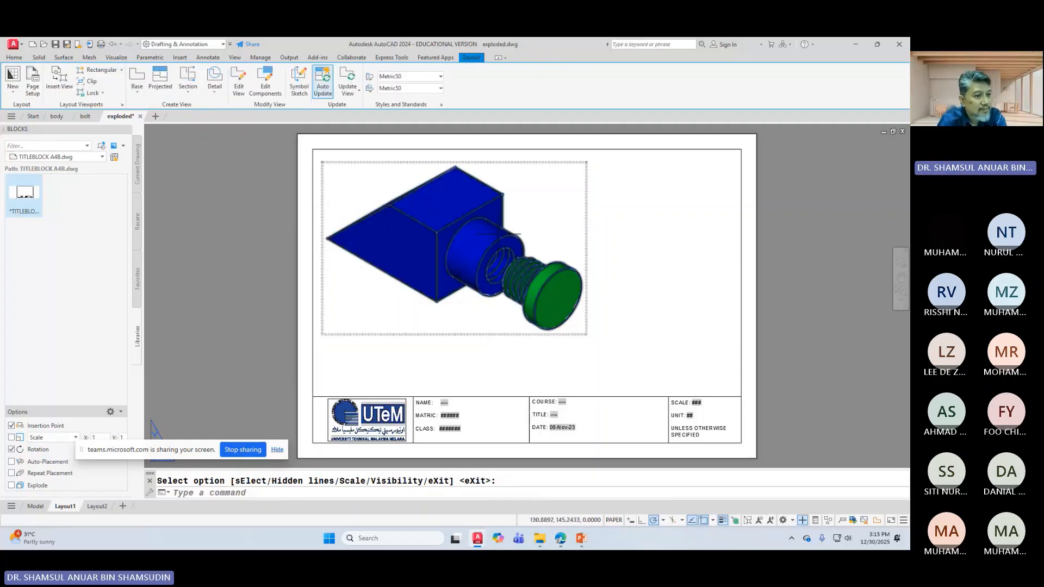
Step: Re-edit the isometric view to show visible lines only and accept the change
click(499, 234)
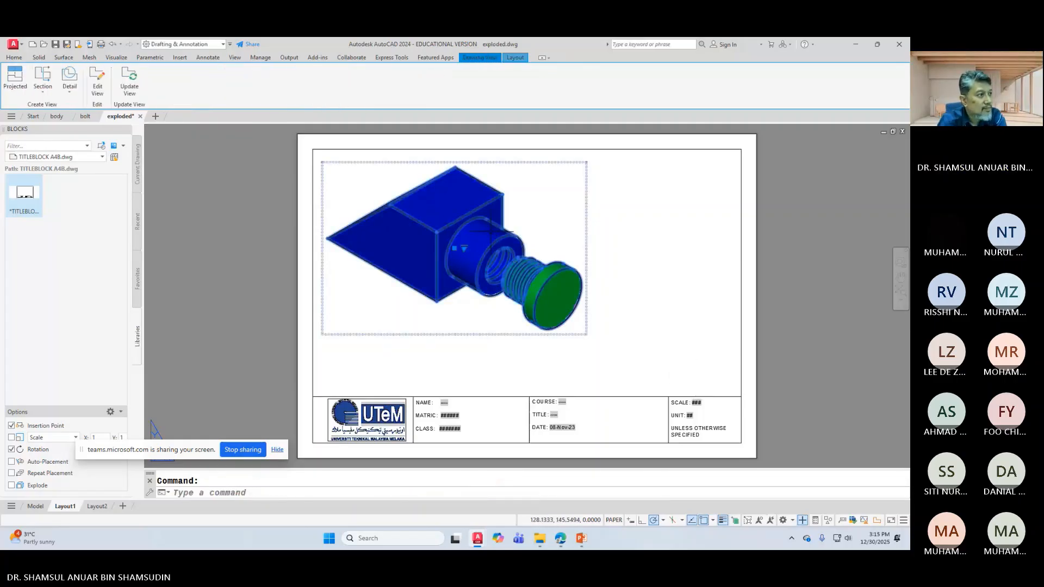
click(100, 101)
click(67, 90)
click(82, 116)
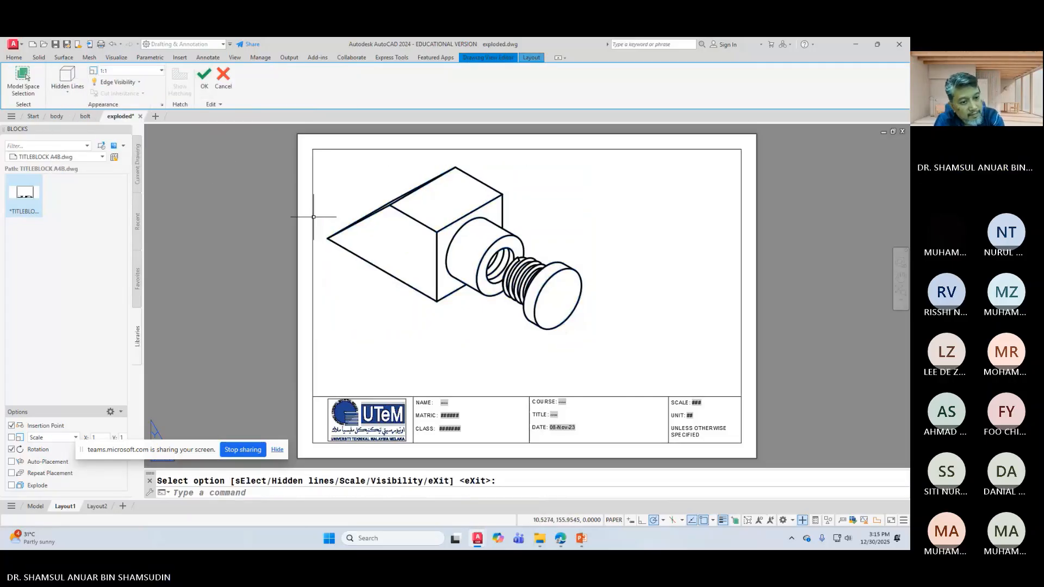
key(Return)
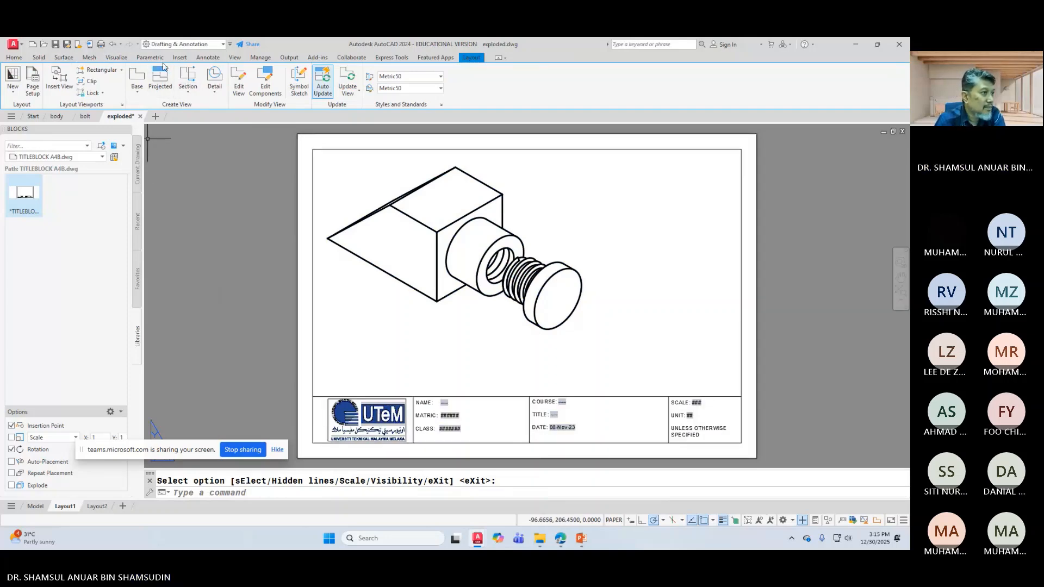
click(208, 57)
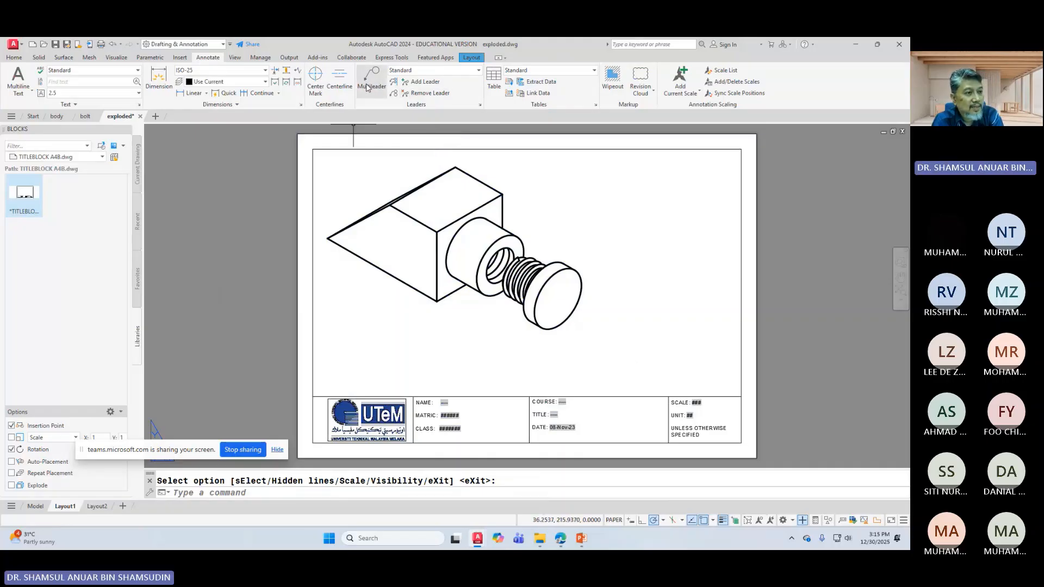
Step: Change the Standard multileader style's content to Block with a Circle source block
click(479, 105)
click(541, 227)
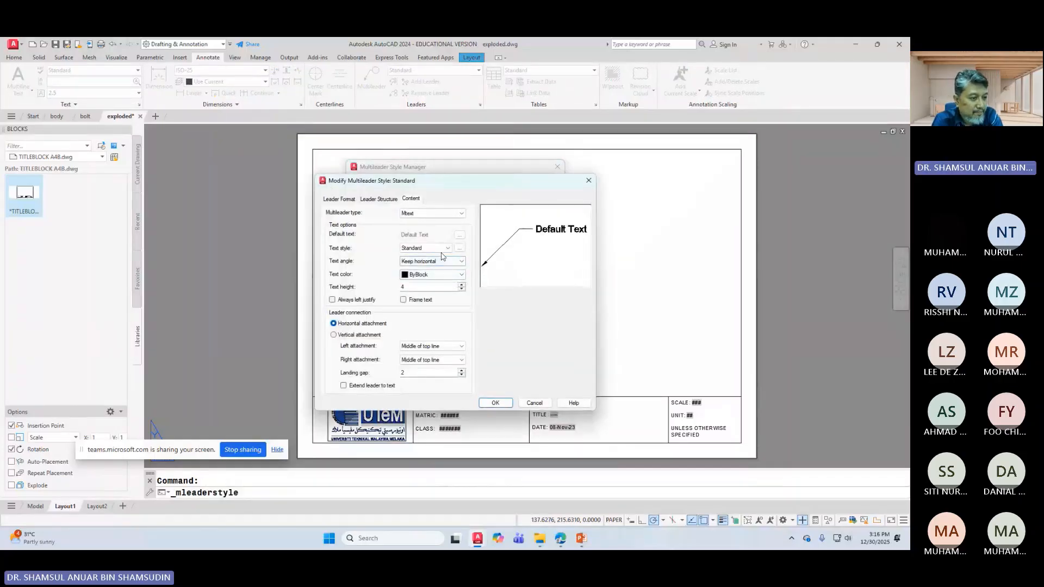
click(431, 213)
click(426, 228)
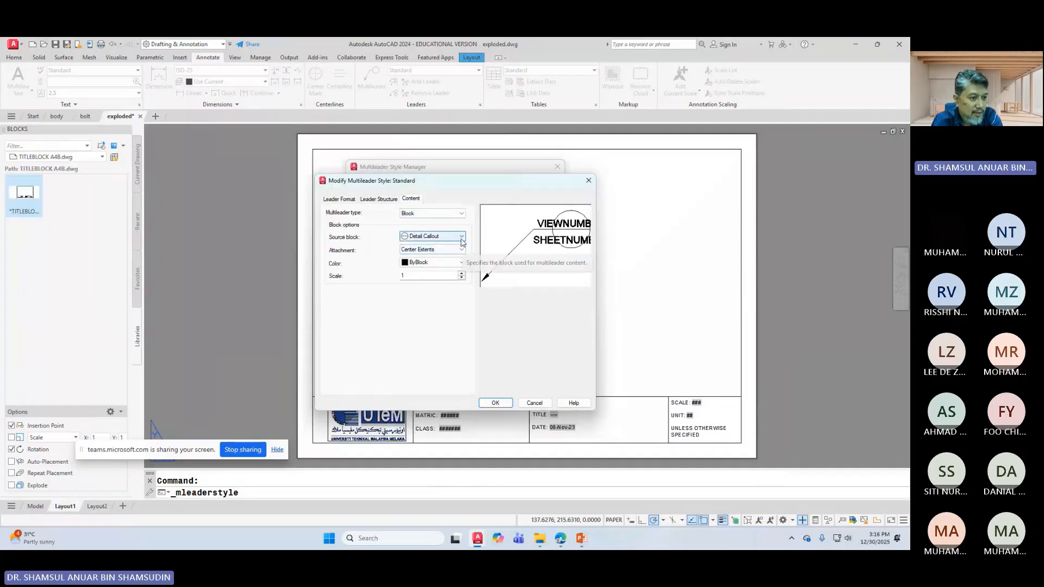
click(451, 236)
click(441, 262)
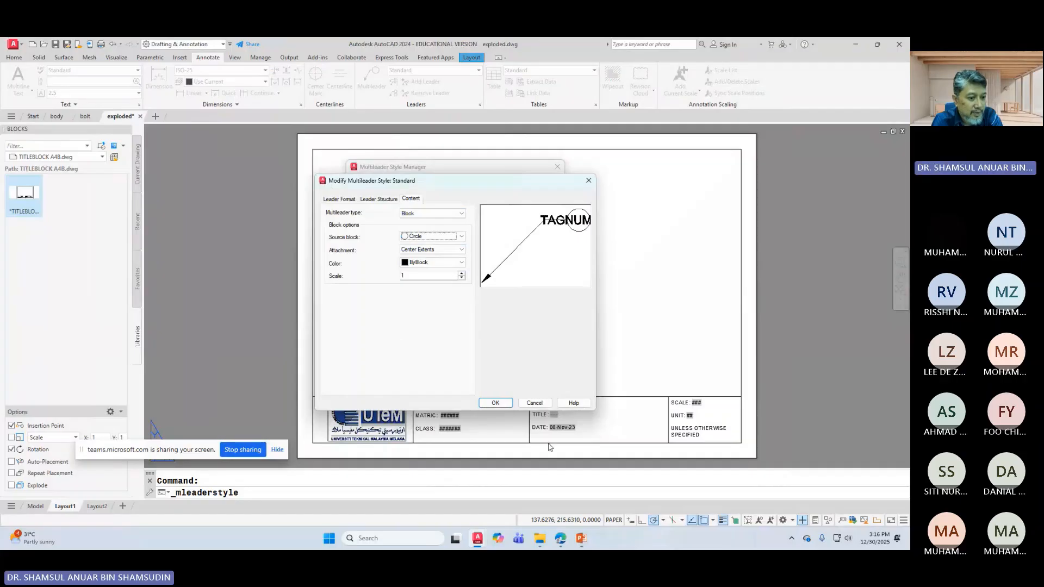
click(501, 405)
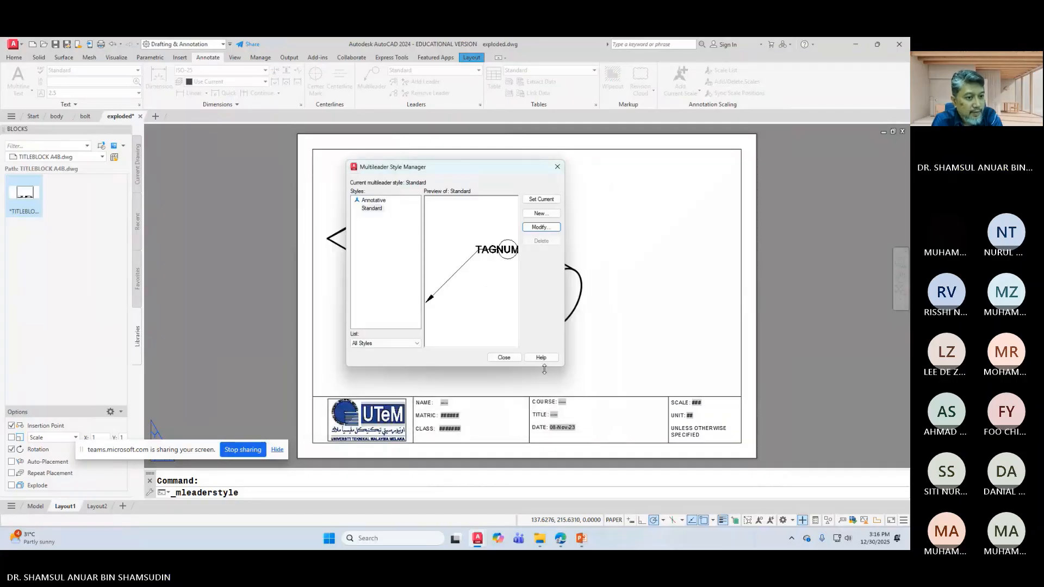
click(509, 359)
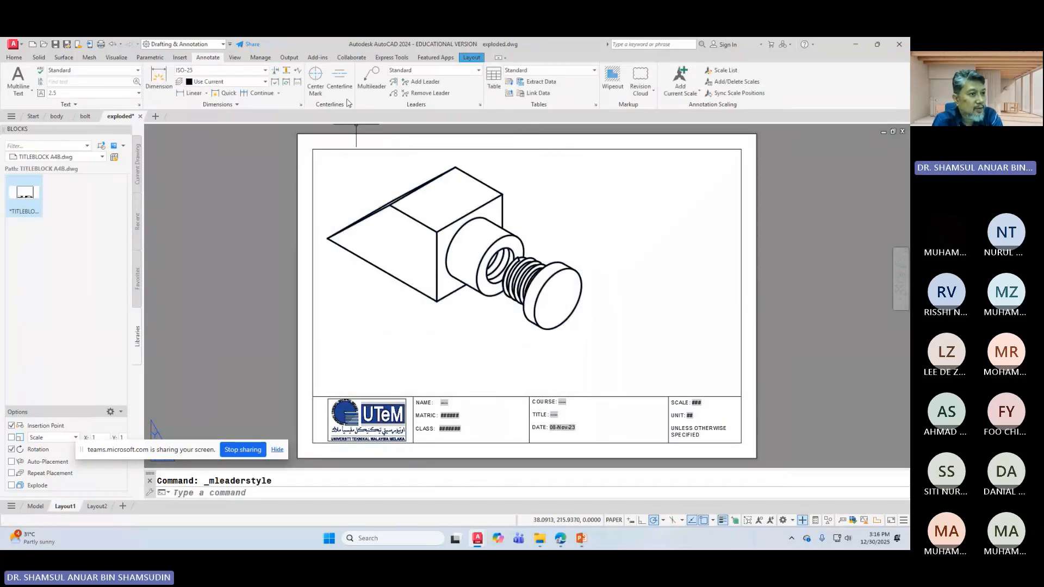
Step: Add balloon 1 with its leader pointing at the block's corner, placed up and right
click(371, 76)
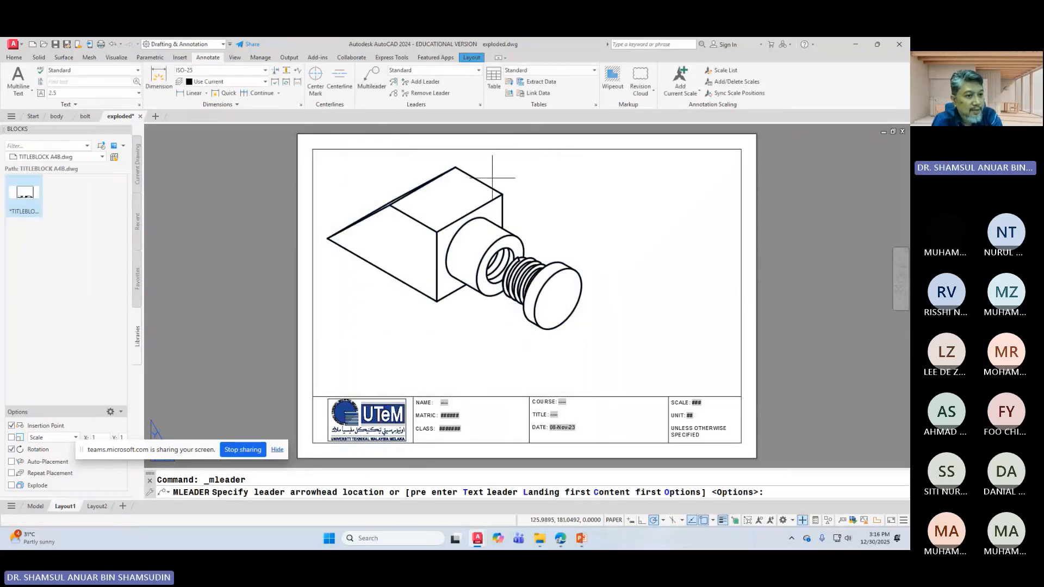
click(502, 193)
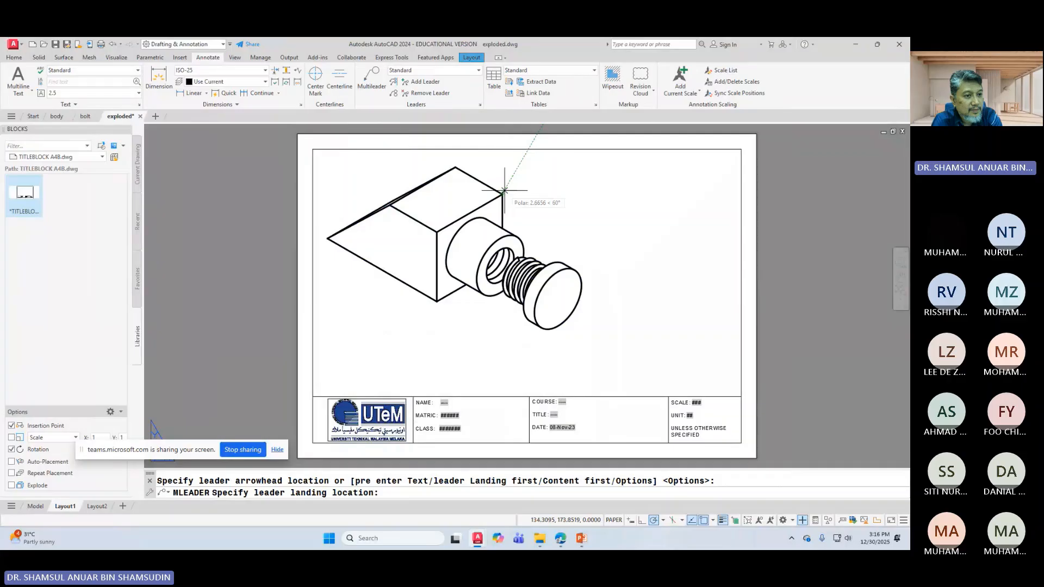
click(542, 168)
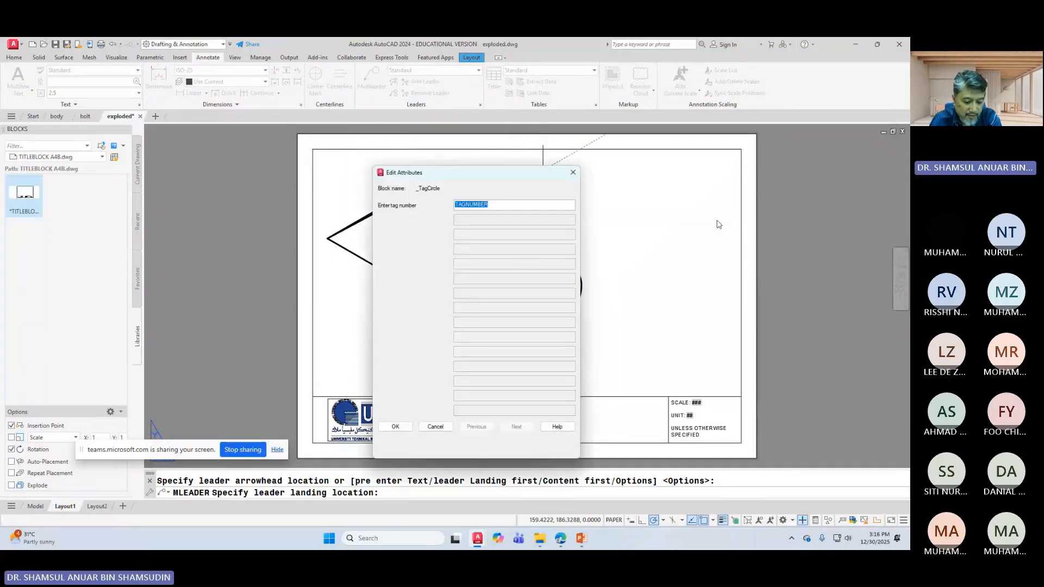
text(1)
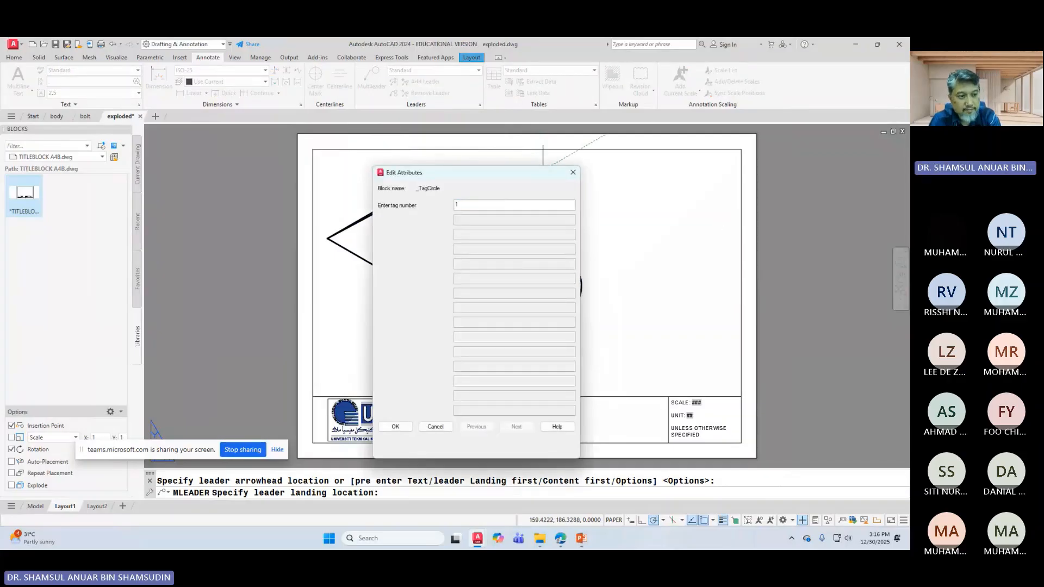
key(Return)
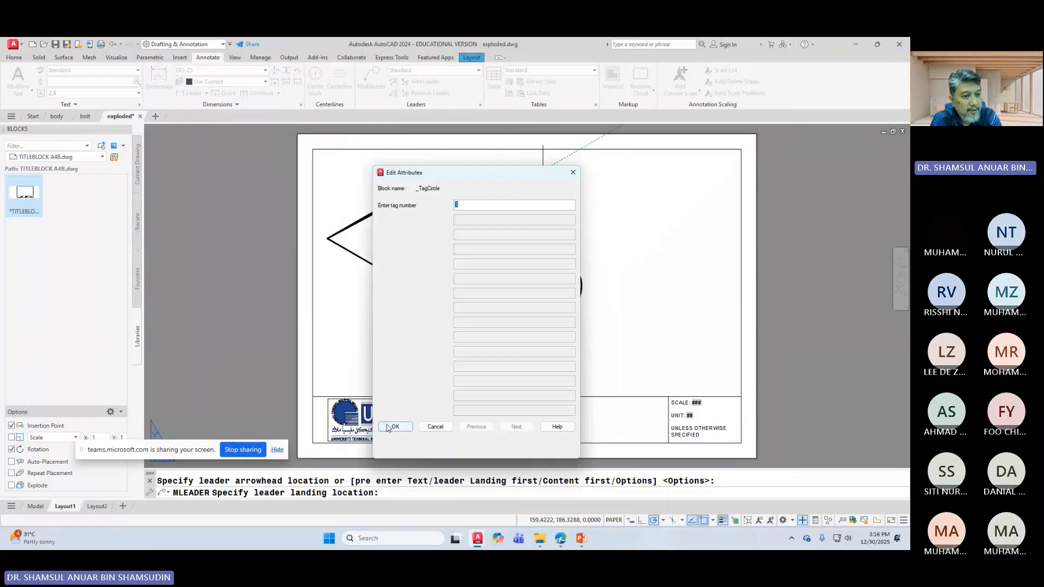
click(394, 426)
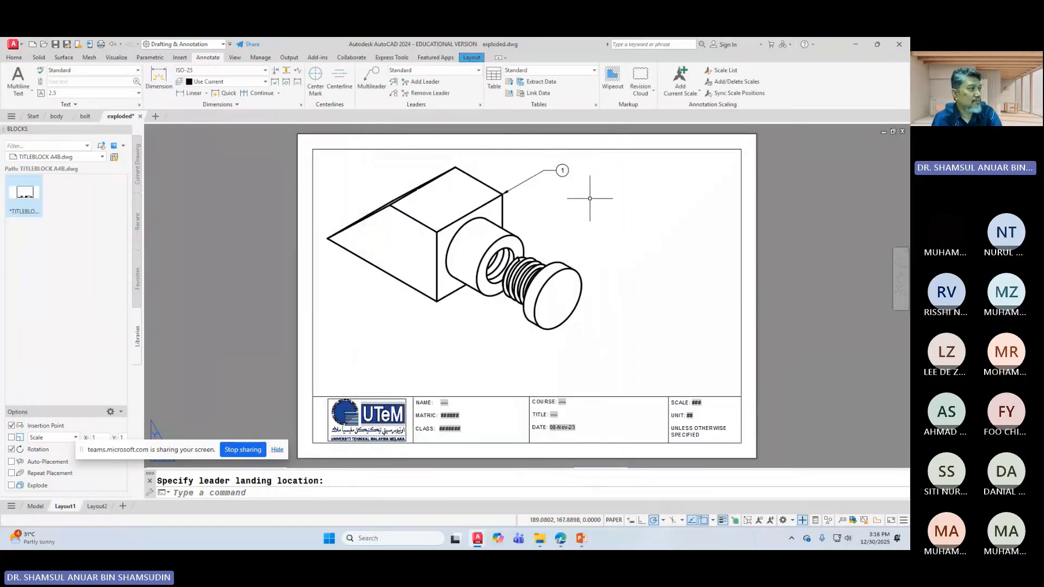
Step: Add balloon 2 with its leader pointing at the bolt head, placed to its right
click(370, 76)
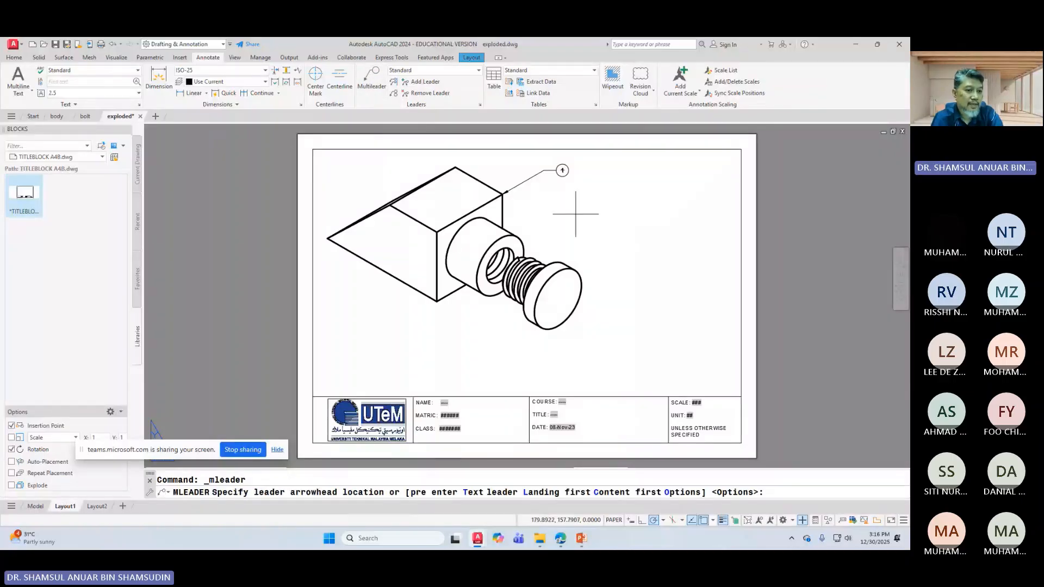
click(568, 267)
click(601, 239)
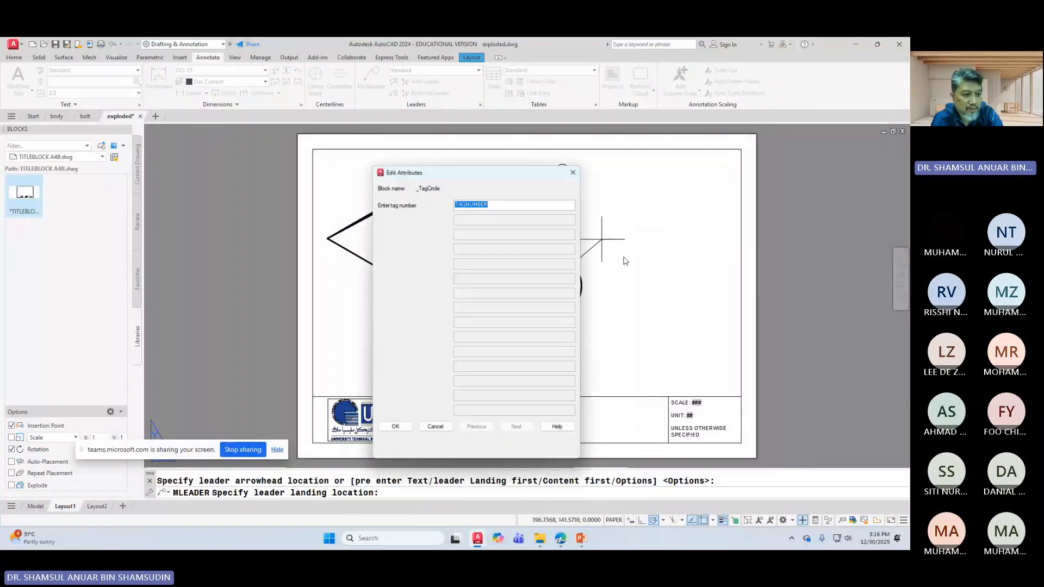
text(2)
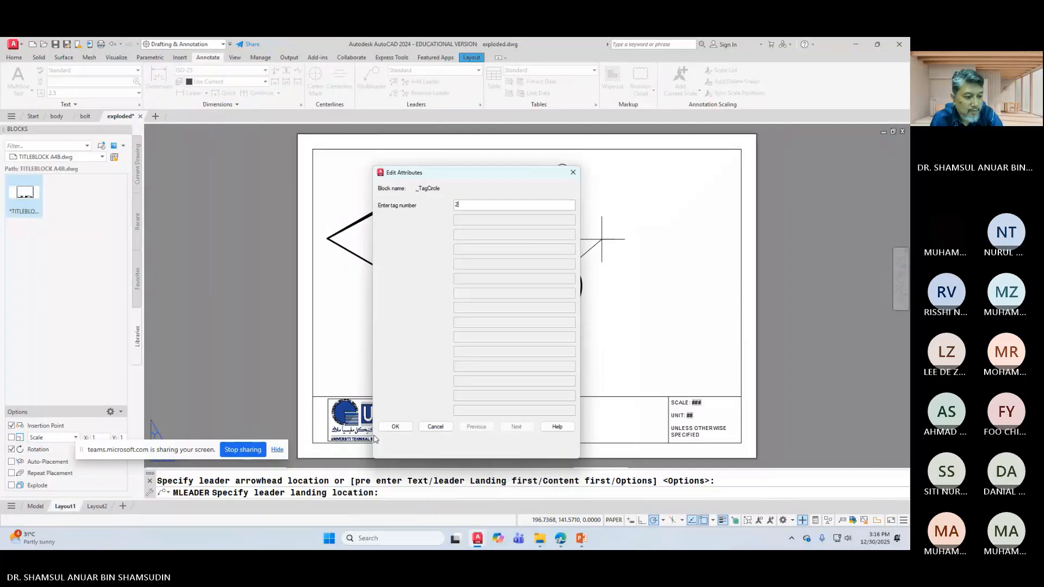
click(395, 426)
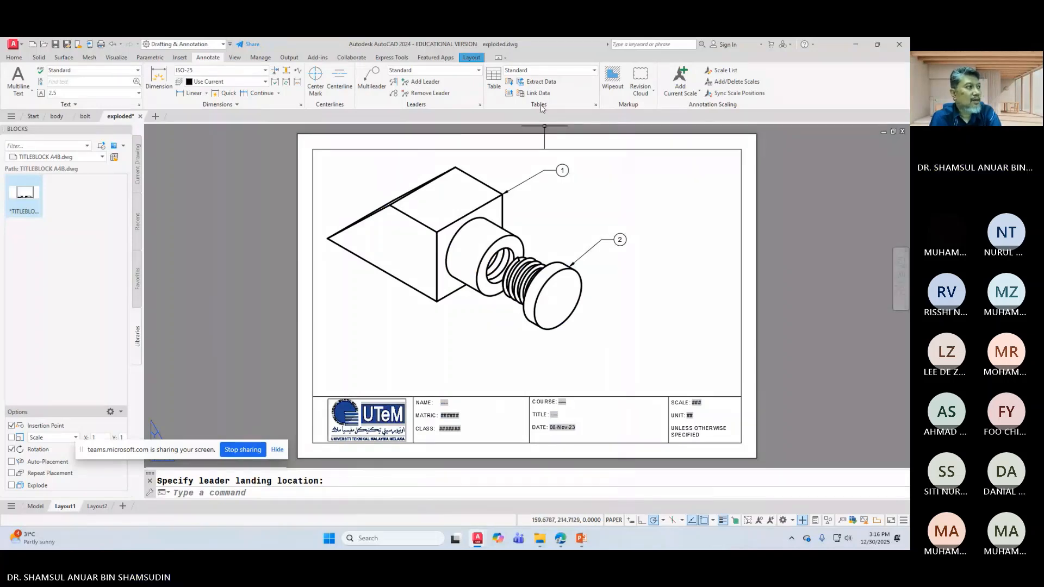
Step: Open the Insert Table dialog from the Annotate ribbon's Table tool
click(493, 79)
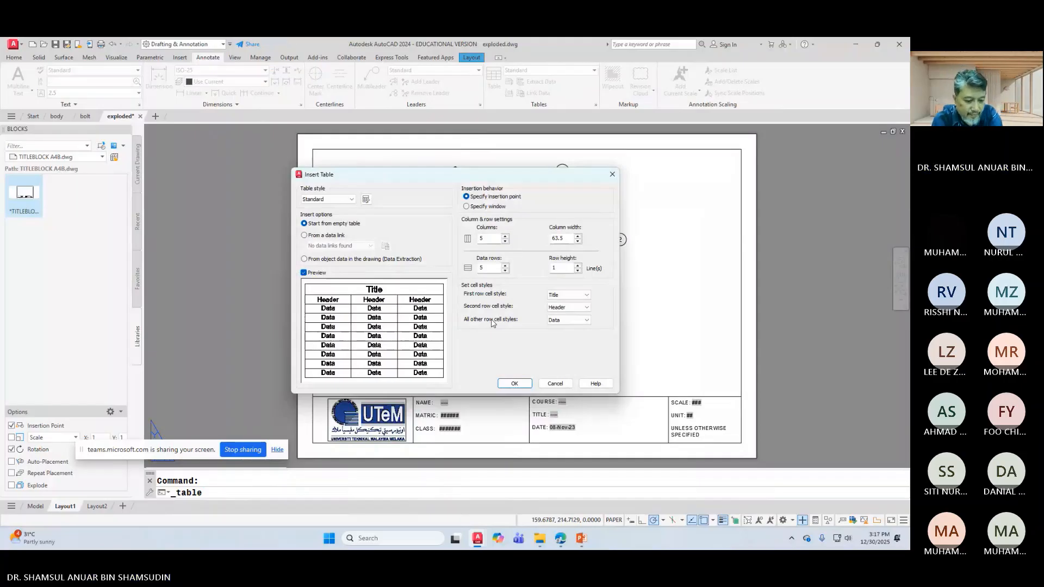
Step: Switch to PowerPoint slide 40 to view the reference BASE and BOLT parts list
click(582, 539)
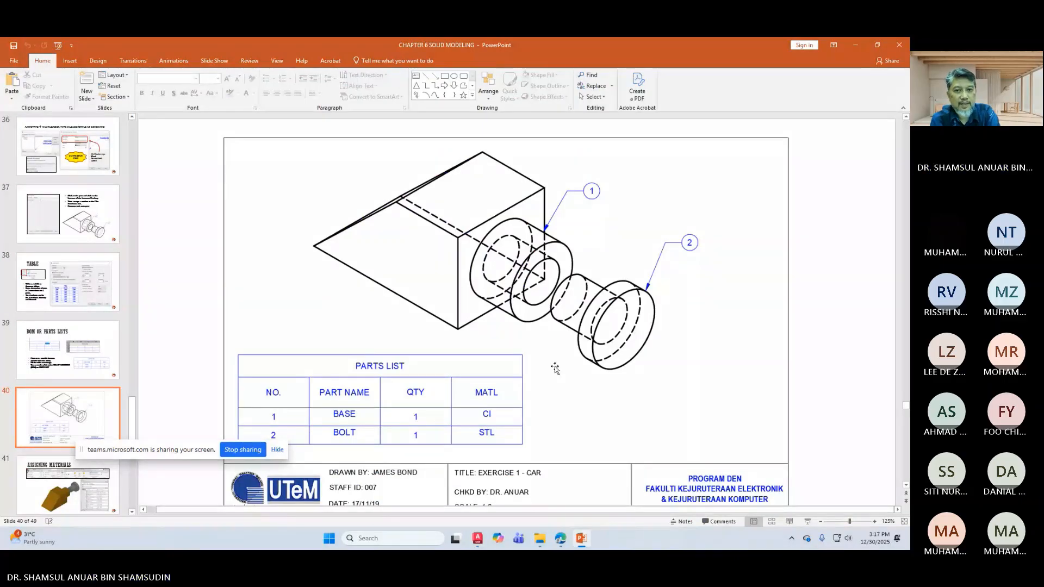
Step: Back in AutoCAD, set Insert Table to 4 columns and 2 data rows, and confirm
click(855, 46)
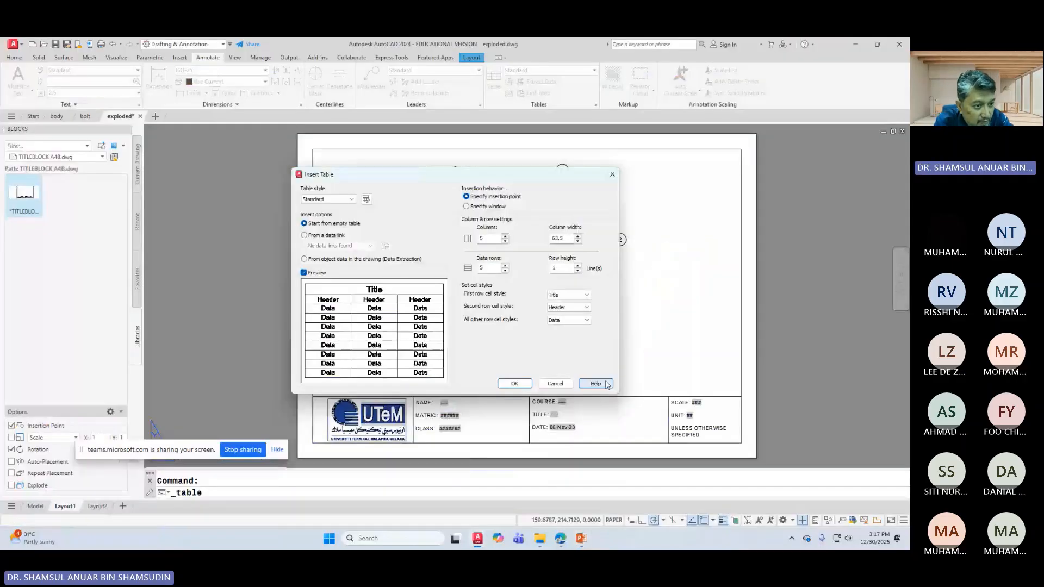
click(504, 241)
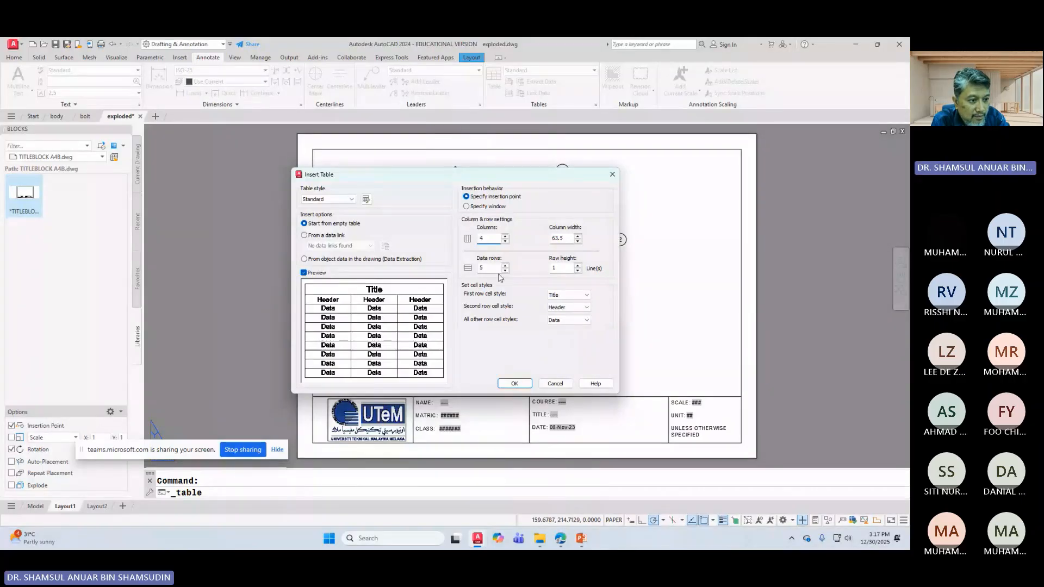
click(494, 268)
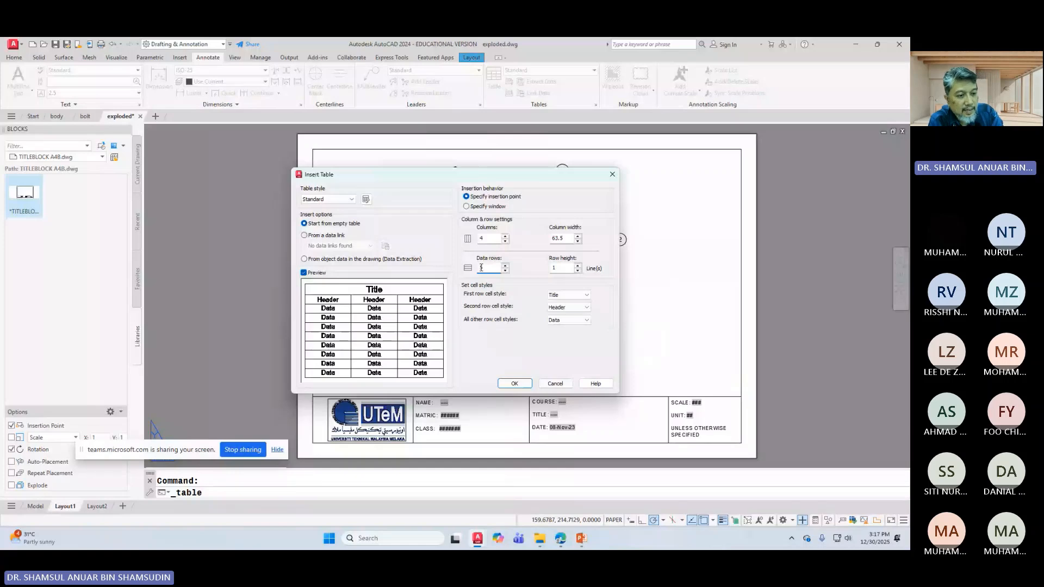
double_click(481, 267)
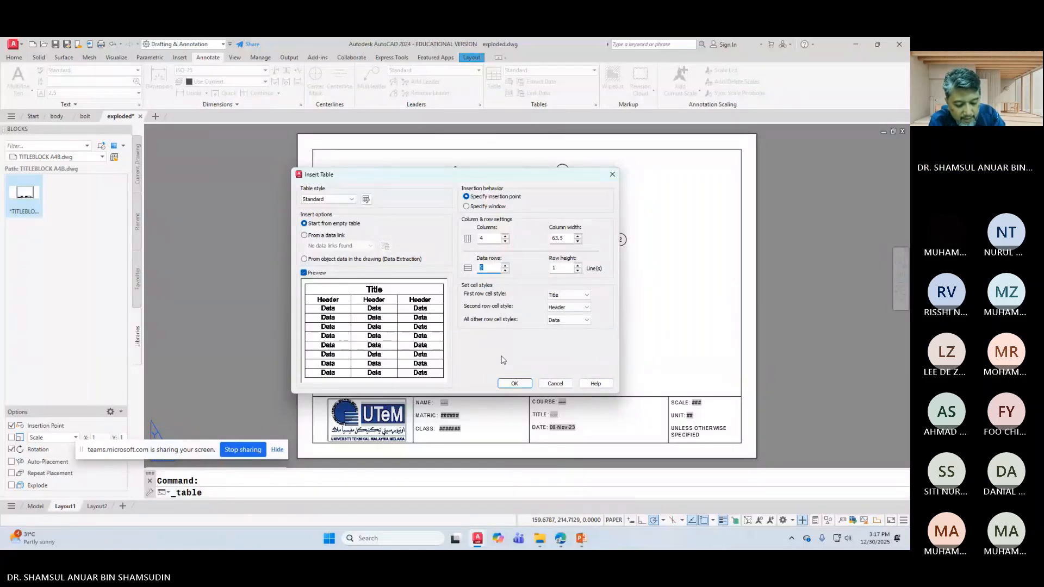
text(2)
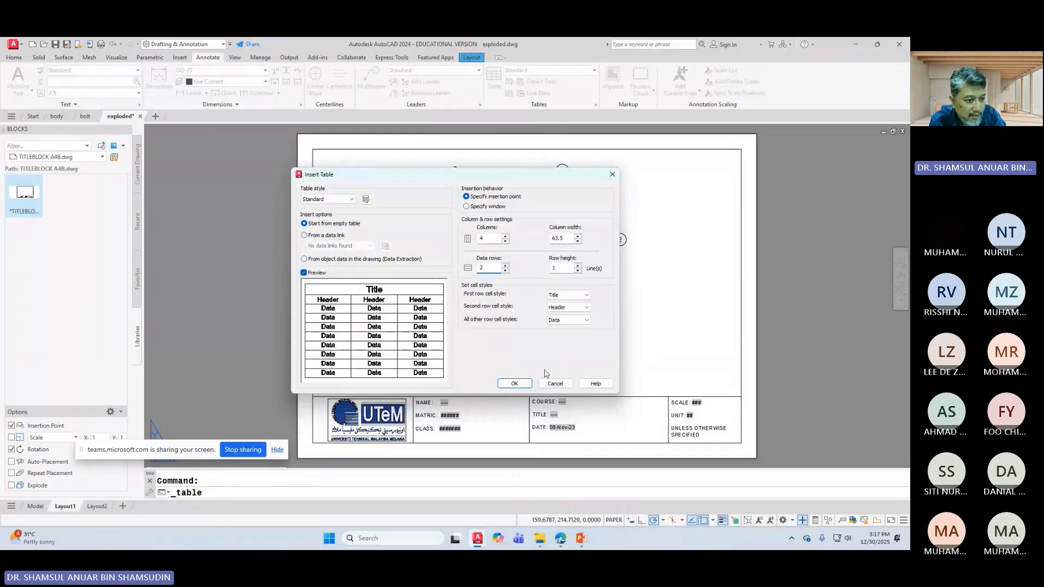
click(511, 382)
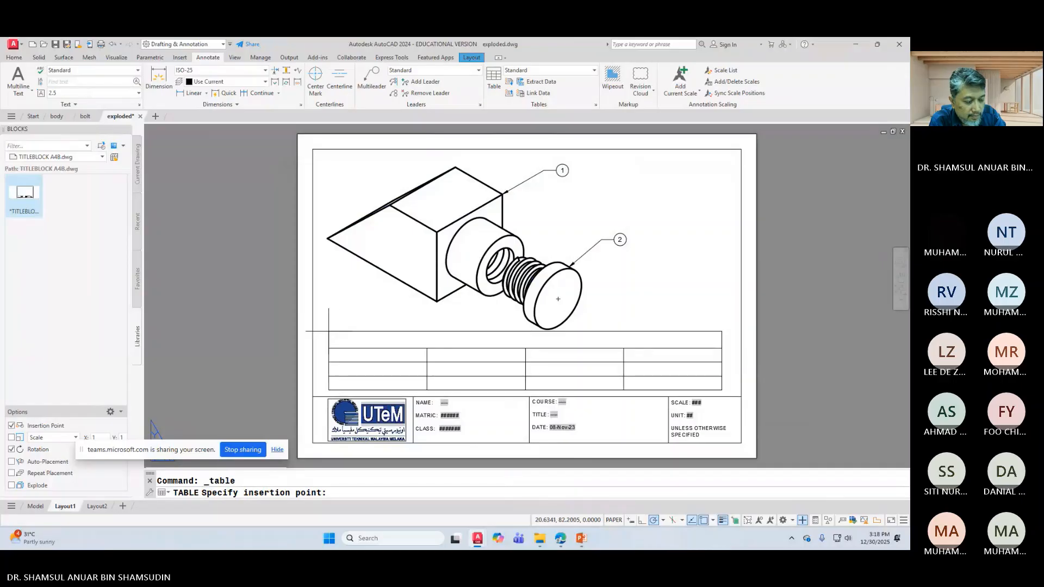
Step: Place the table above the title block and stretch it narrower
click(328, 330)
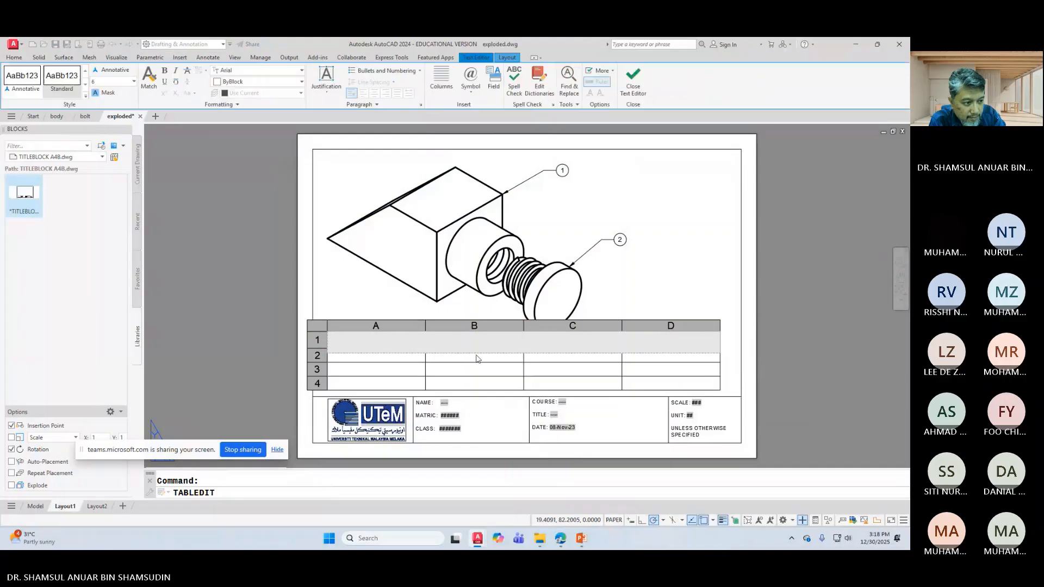
key(Escape)
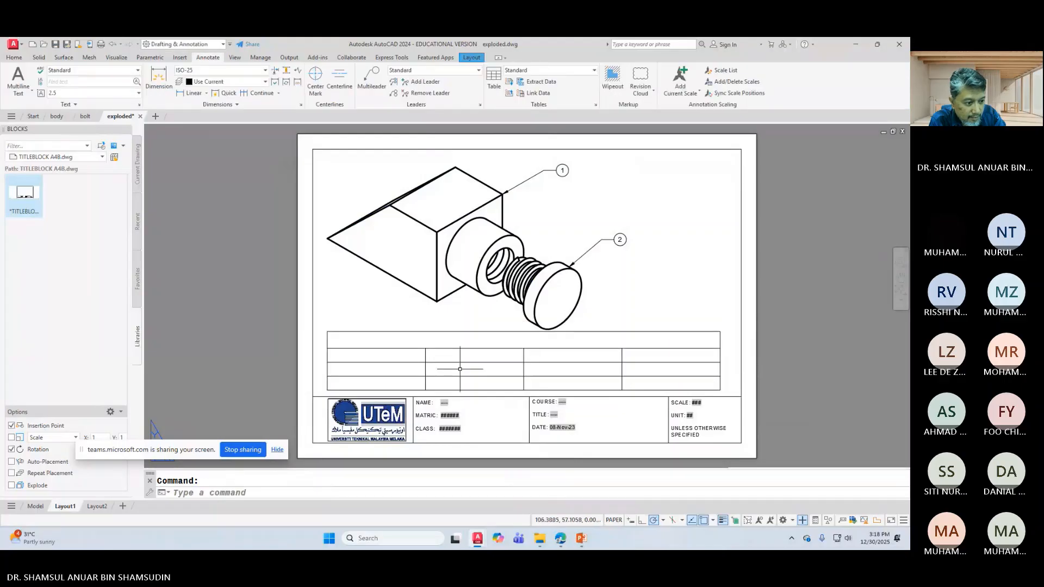
click(407, 338)
click(721, 390)
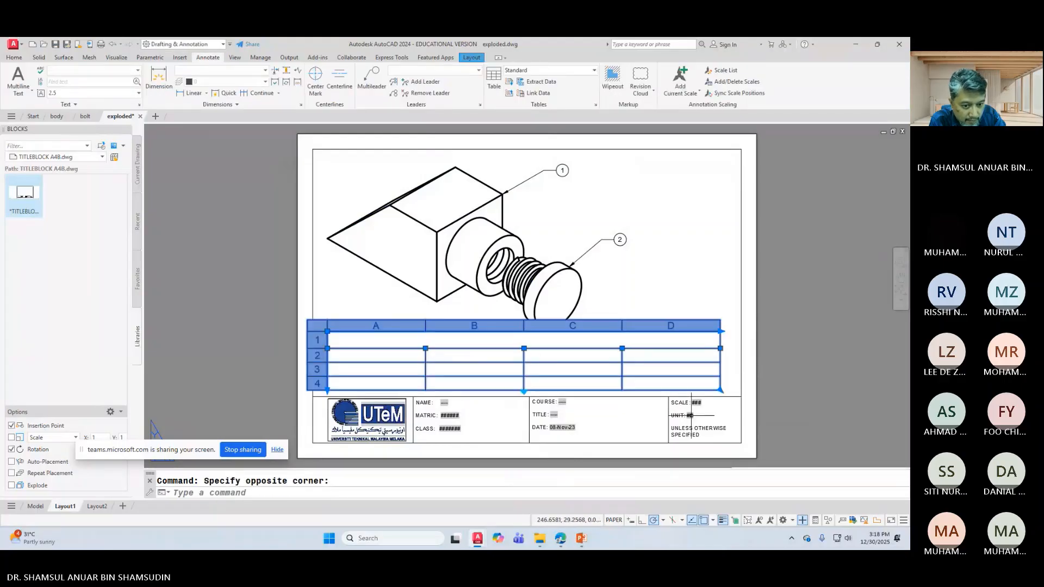
click(720, 390)
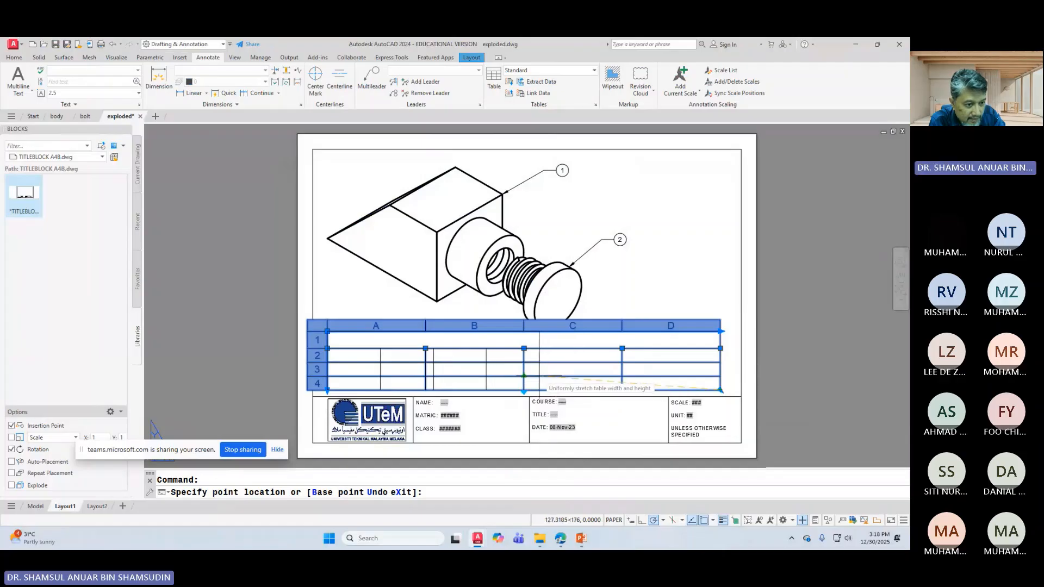
click(524, 375)
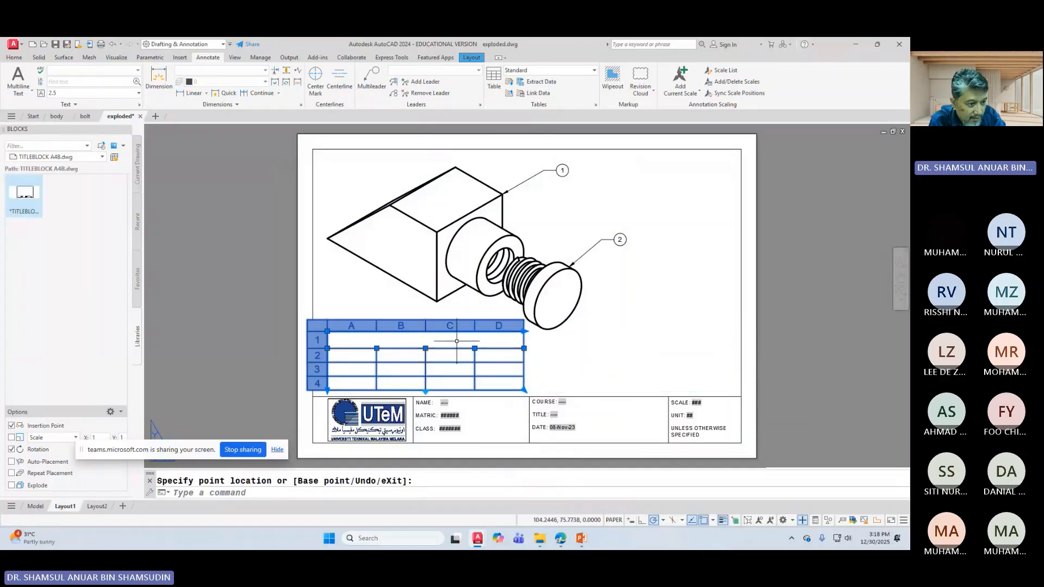
Step: Enter PARTS LIST in the table's title cell
double_click(445, 341)
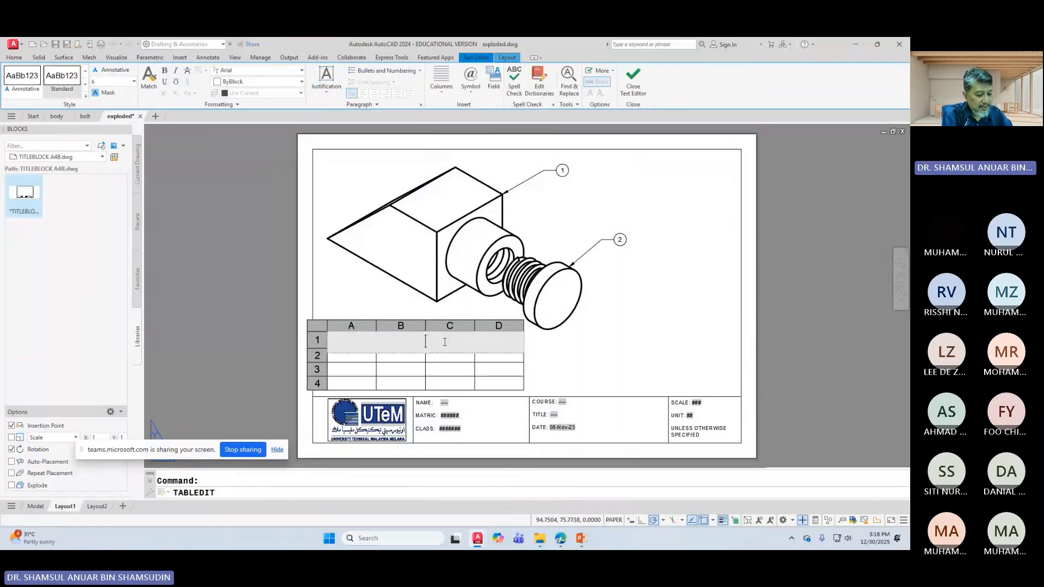
text(PART)
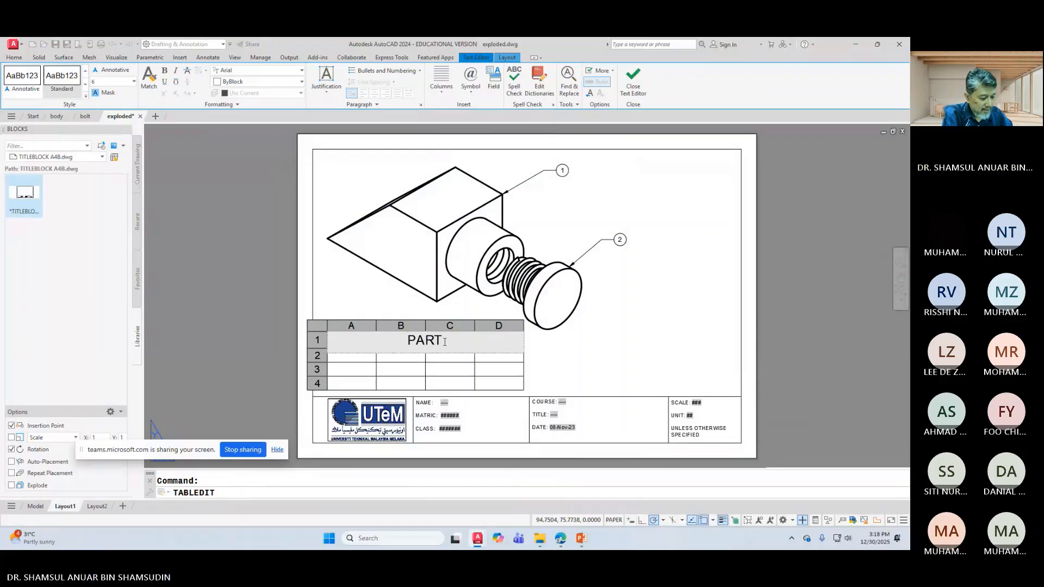
text(S L)
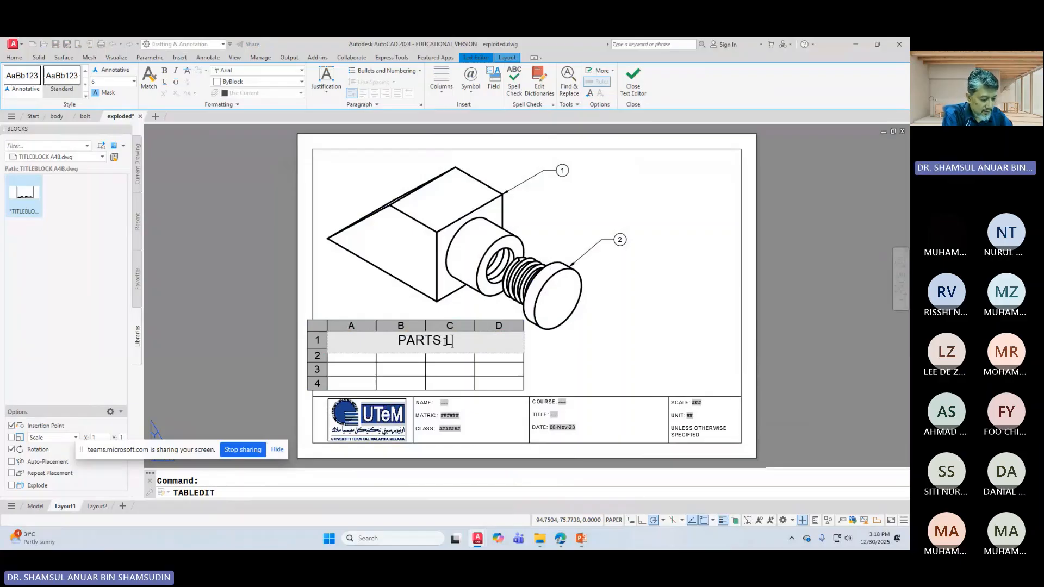
text(IST)
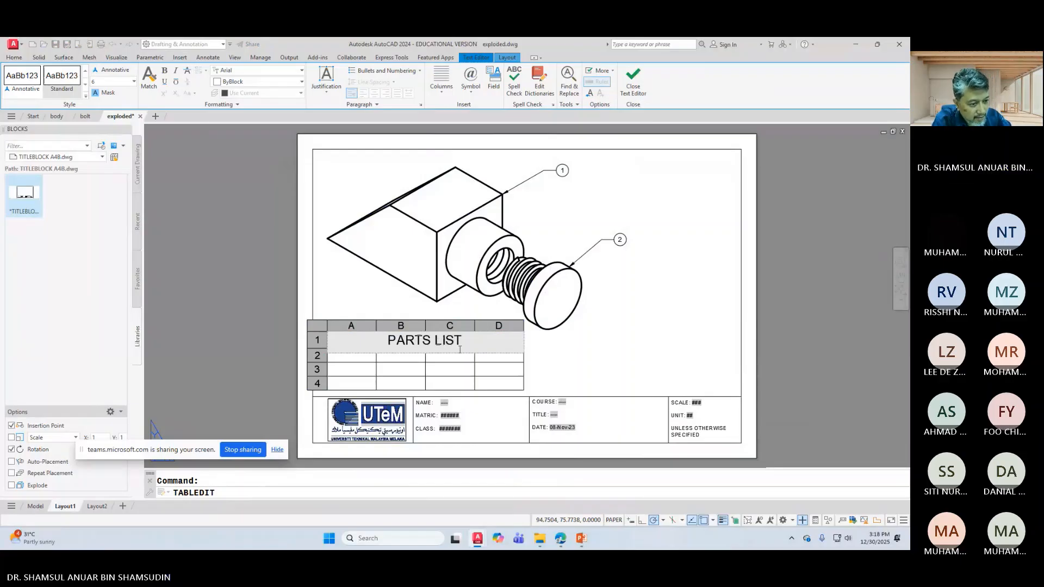
click(557, 386)
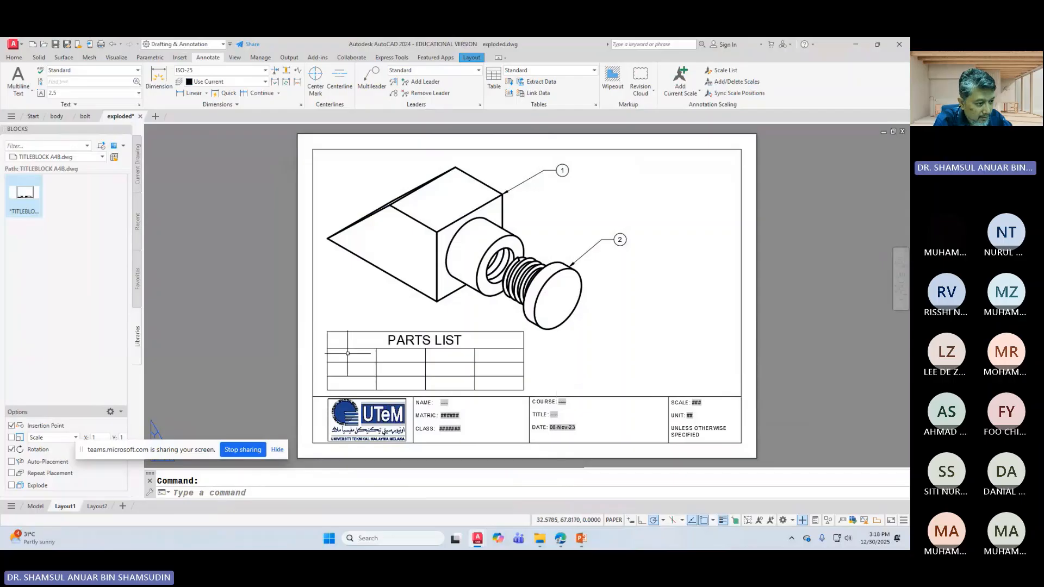
Step: After checking the reference slide, fill header row 2 with NO., PART, QTY and MATL
click(347, 353)
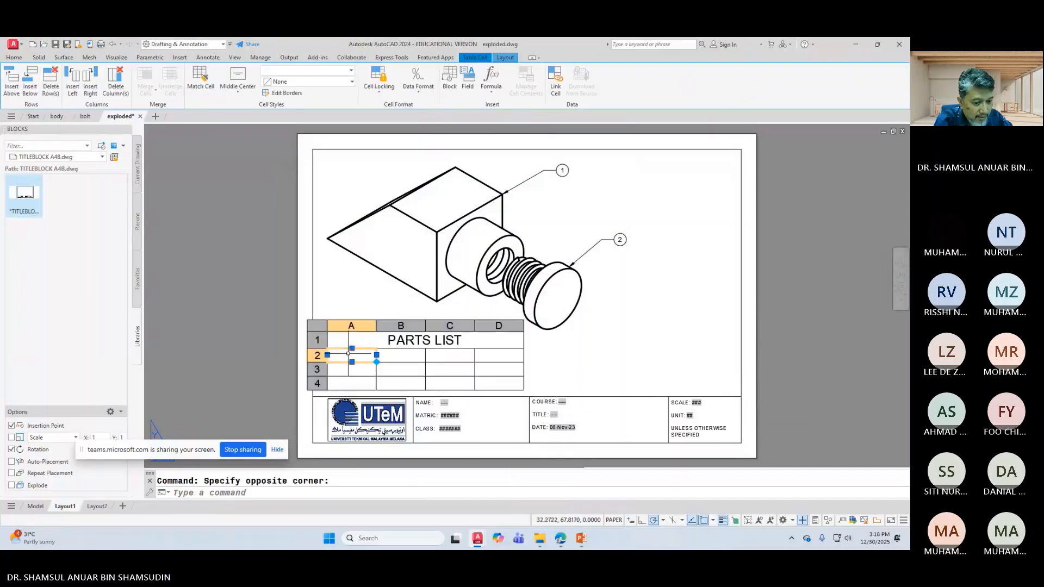
click(579, 539)
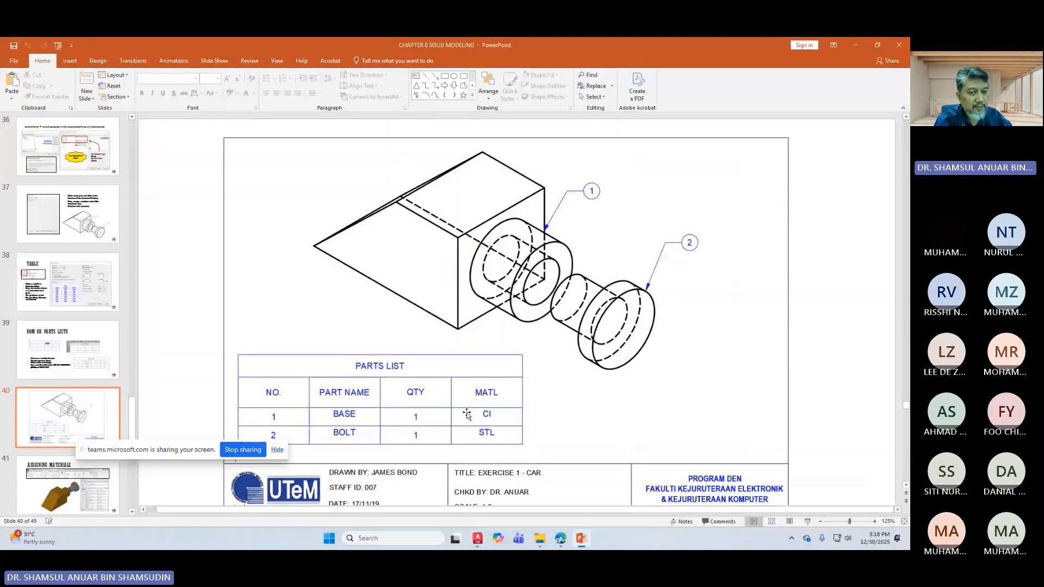
click(856, 45)
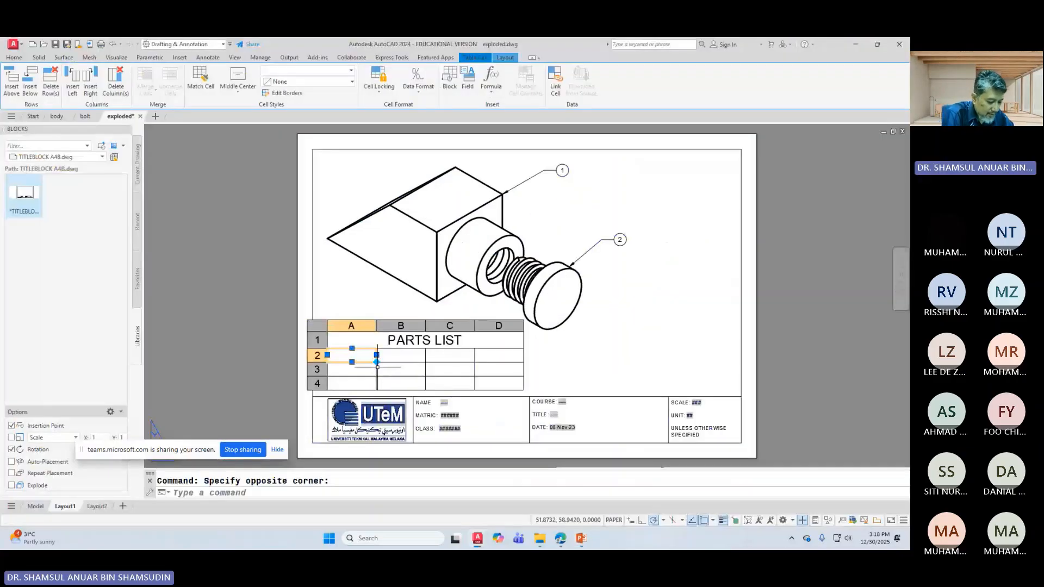
text(NO)
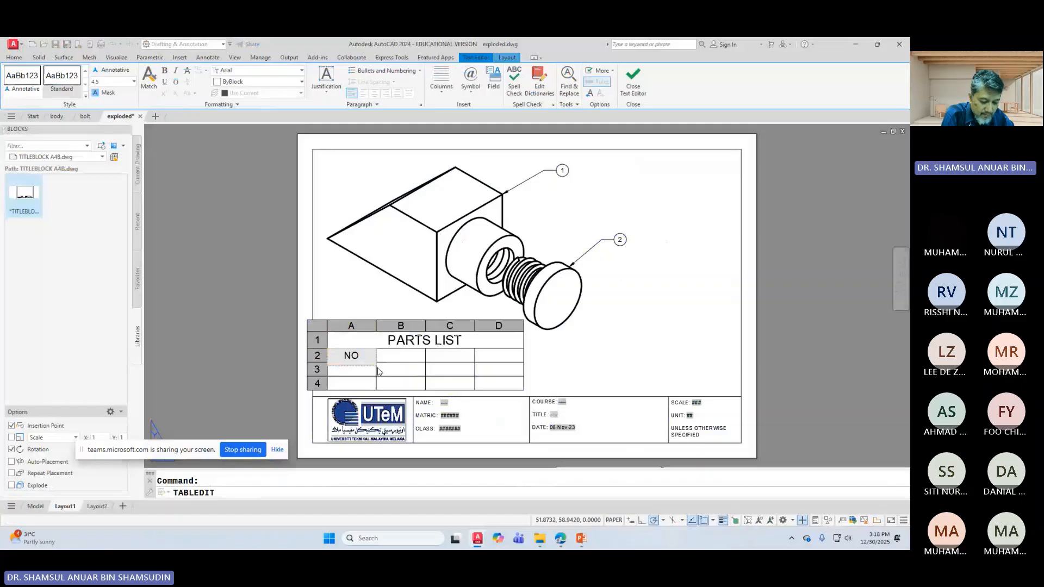
text(.)
key(Tab)
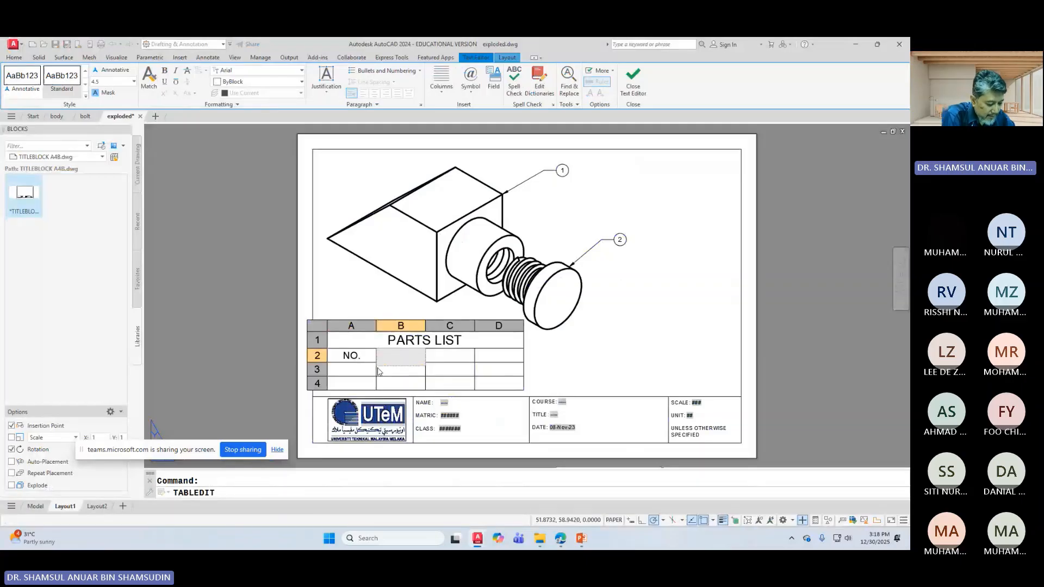
text(PART)
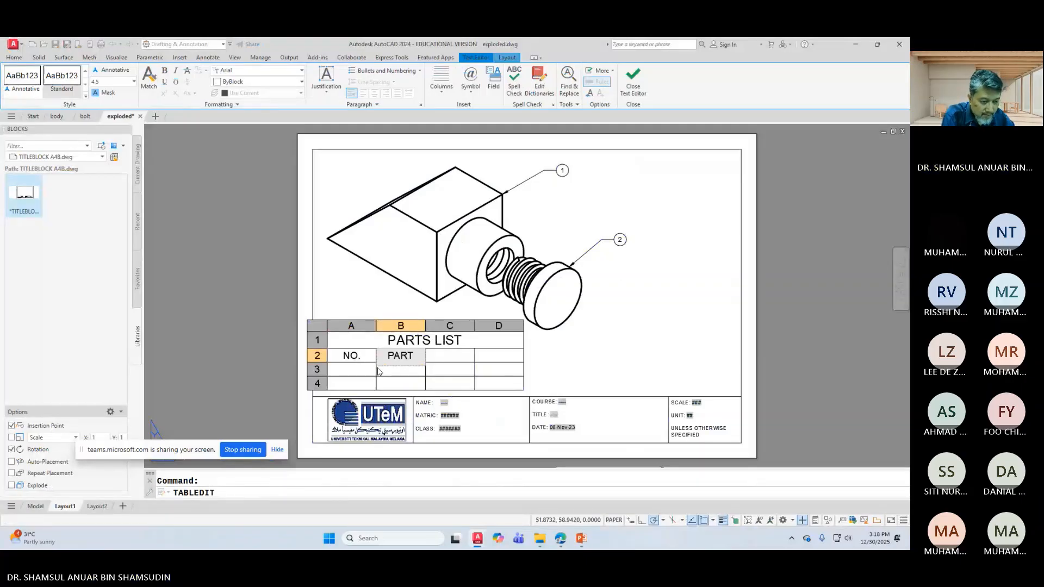
key(Tab)
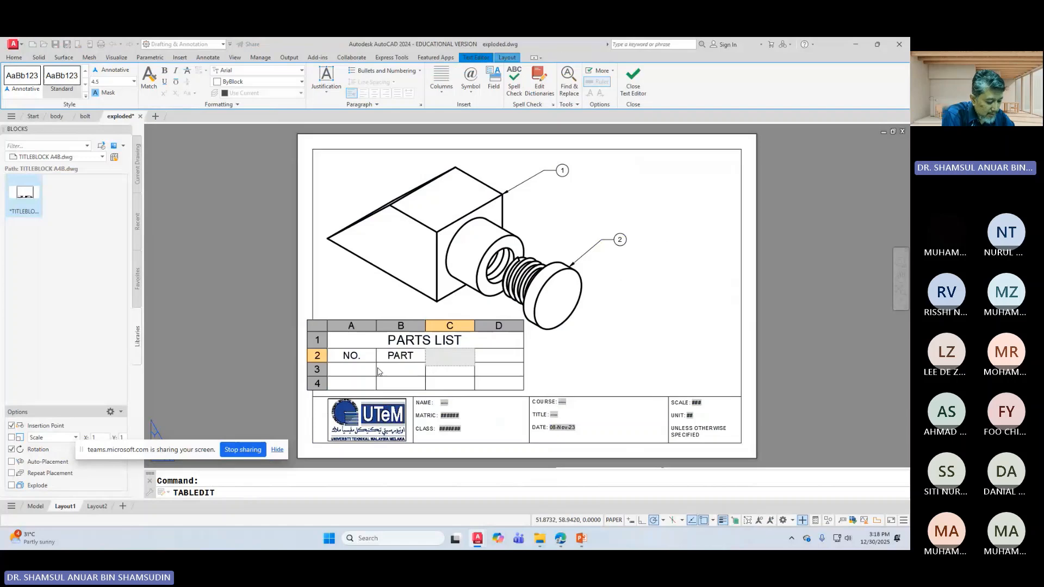
text(QT)
text(Y)
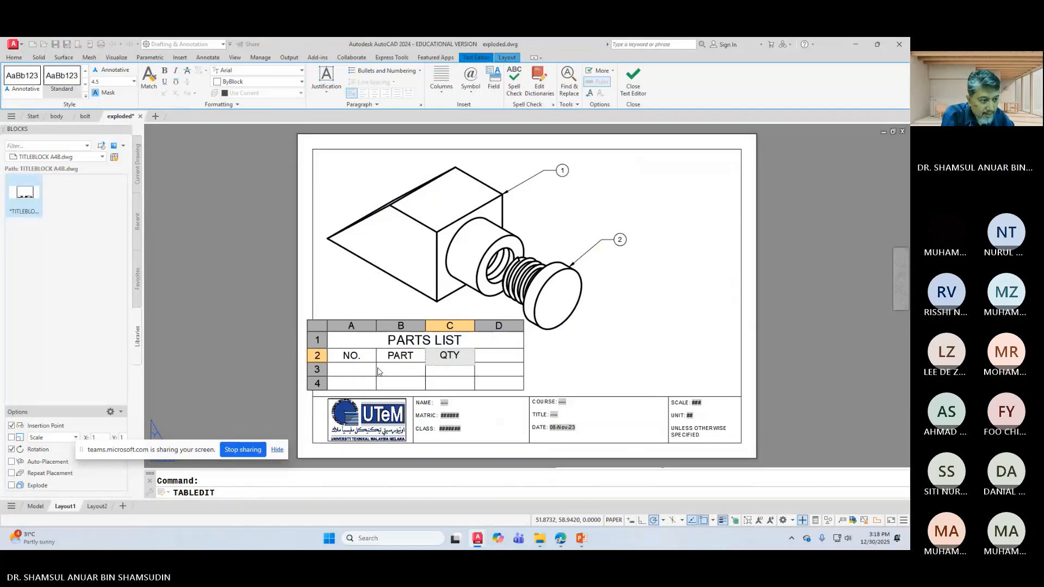
key(Tab)
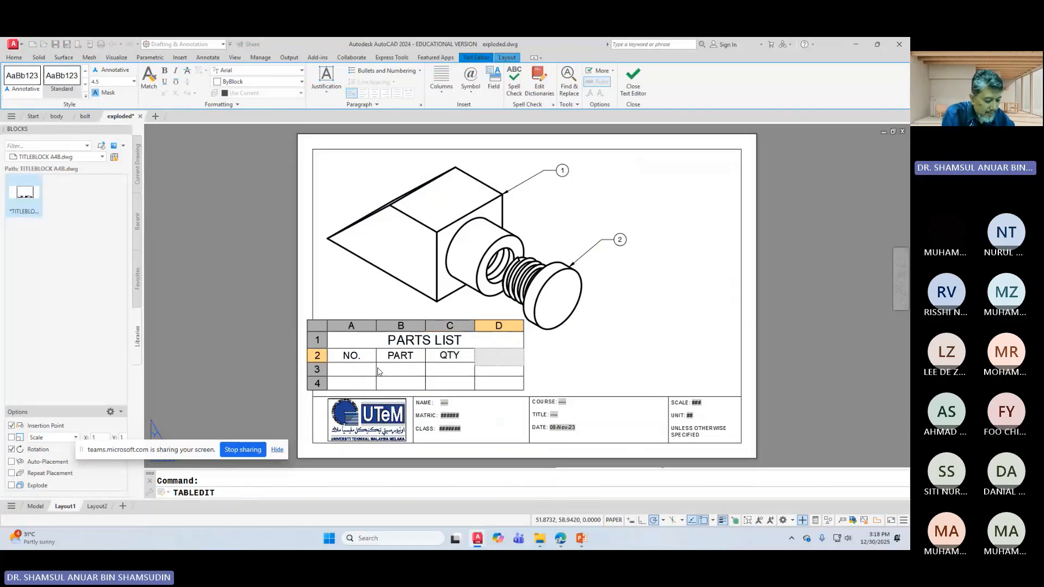
text(MATL)
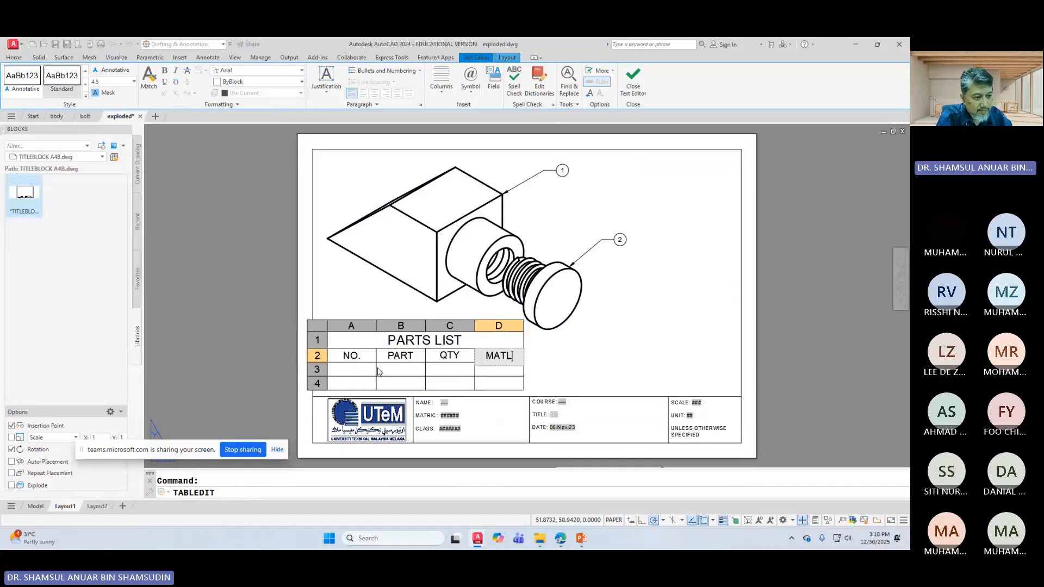
click(347, 369)
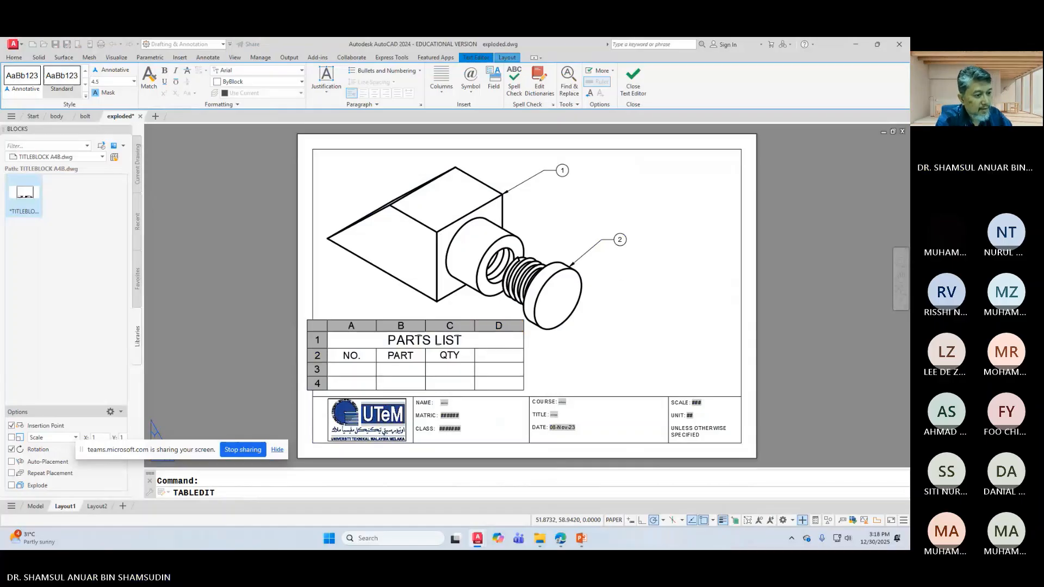
Step: Number cells A3 and A4 as 1 and 2, then select both cells
double_click(352, 369)
text(1)
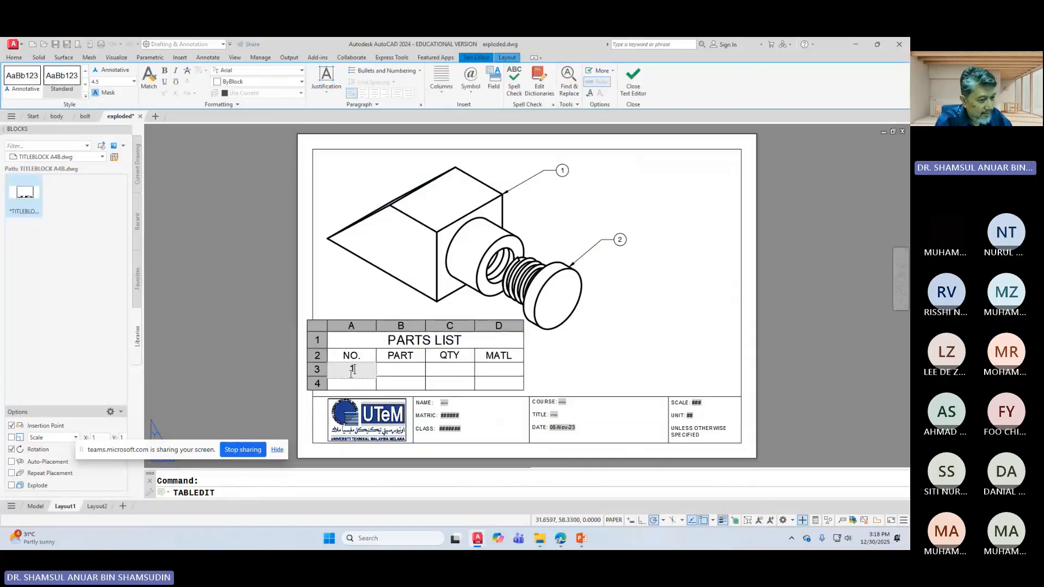
click(350, 385)
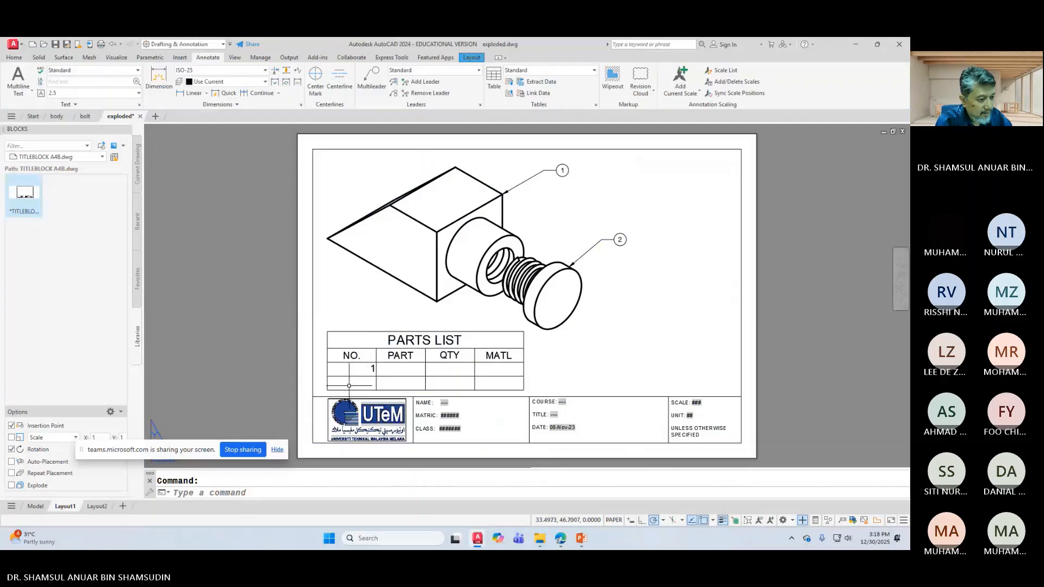
double_click(350, 384)
text(2)
click(393, 378)
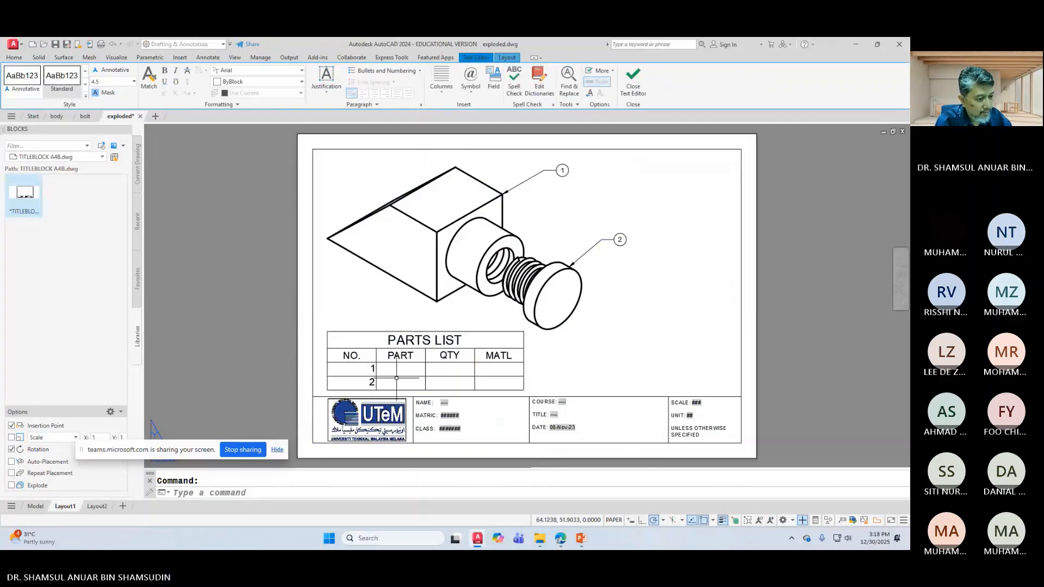
drag(352, 369, 352, 383)
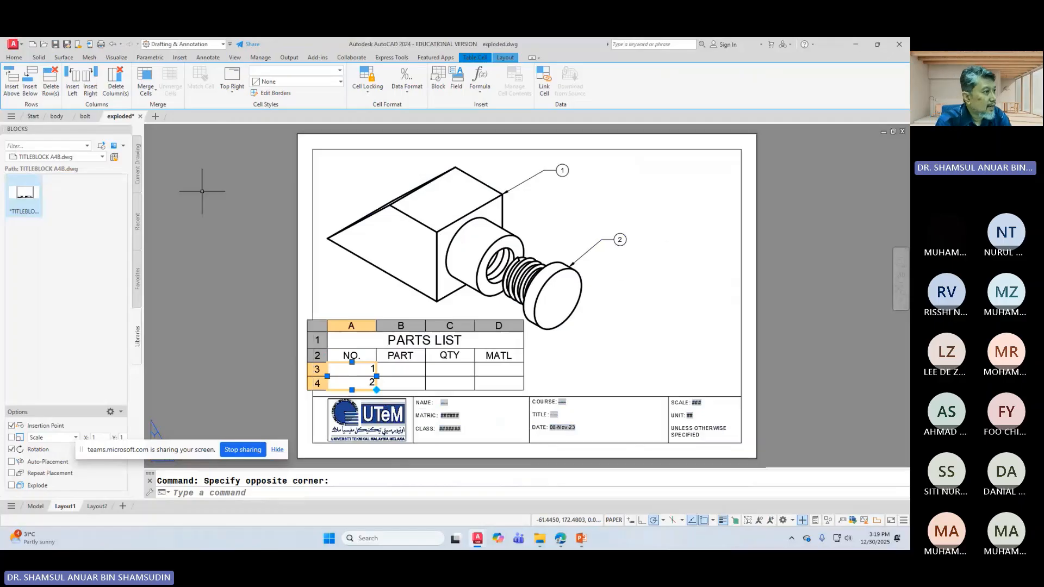
Step: Centre the item numbers Middle Center and enter BASE and BOLT in the PART column
click(239, 98)
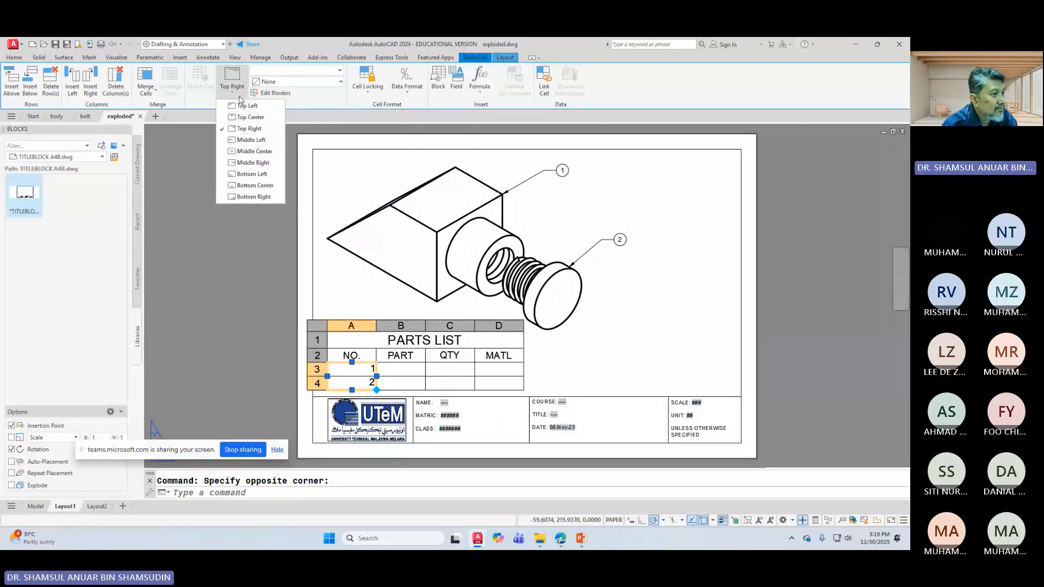
click(254, 151)
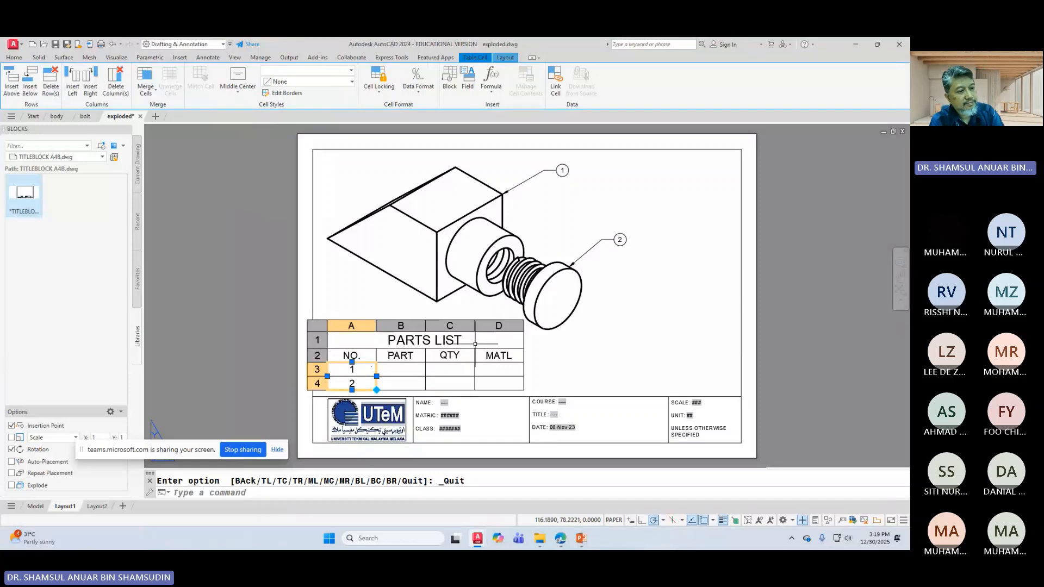
click(396, 368)
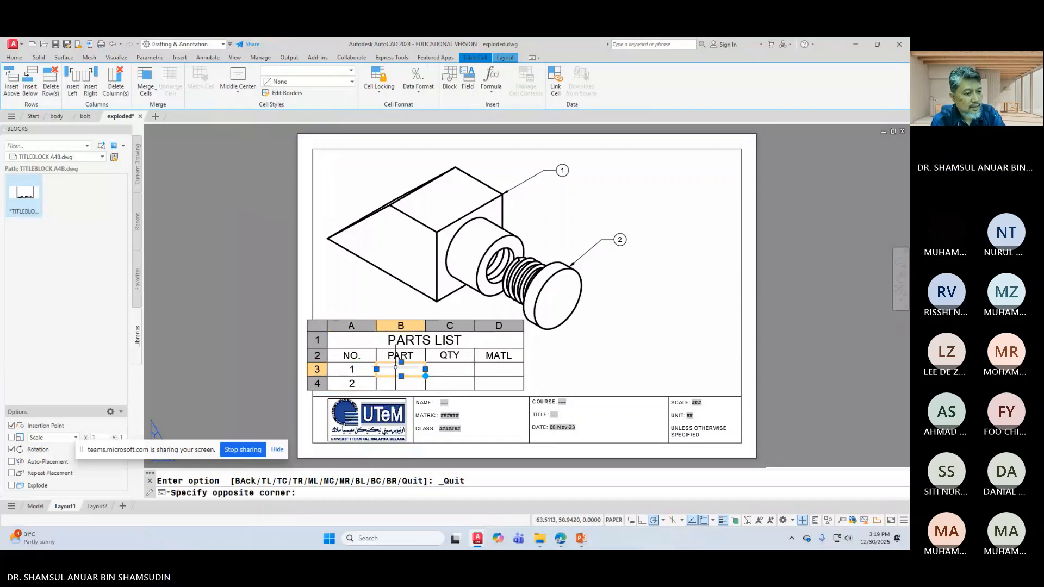
double_click(397, 369)
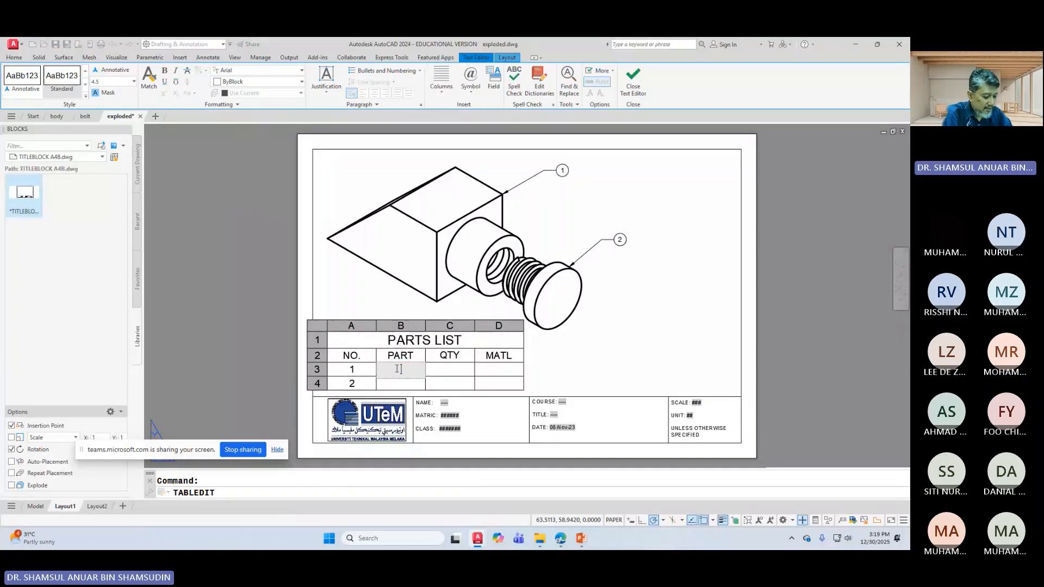
text(BASE)
key(Return)
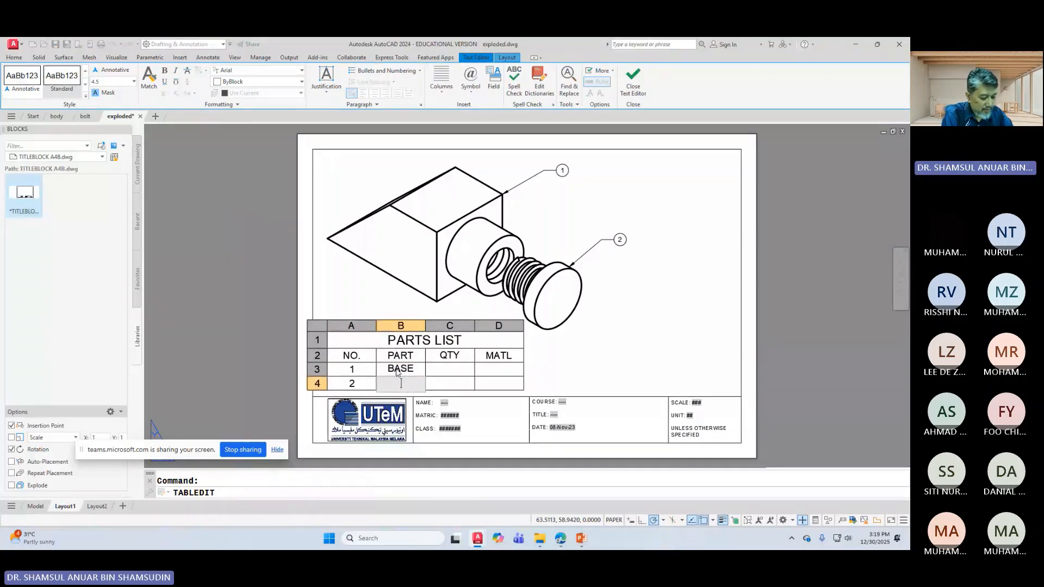
text(BOLT)
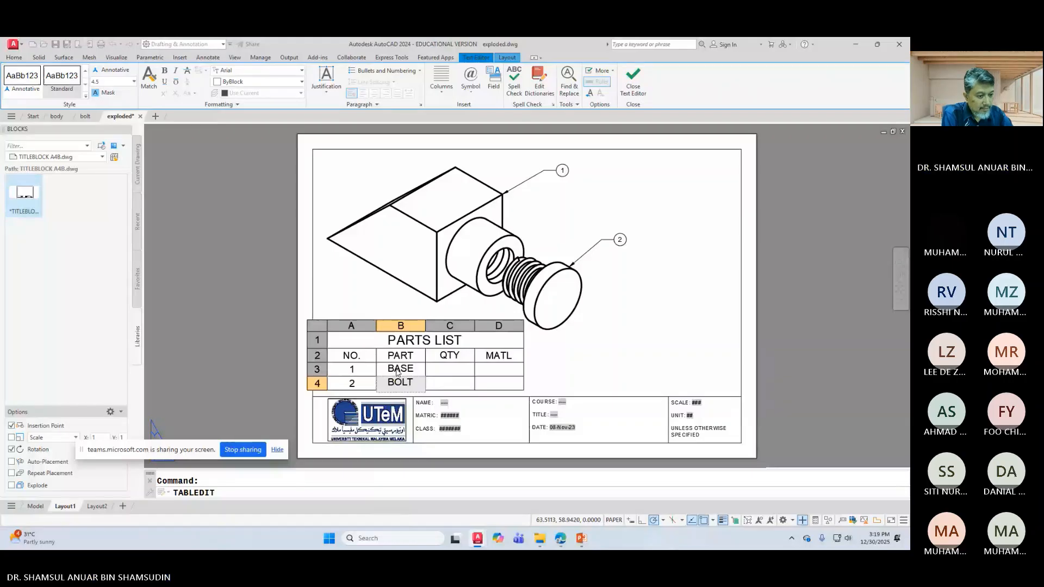
key(Escape)
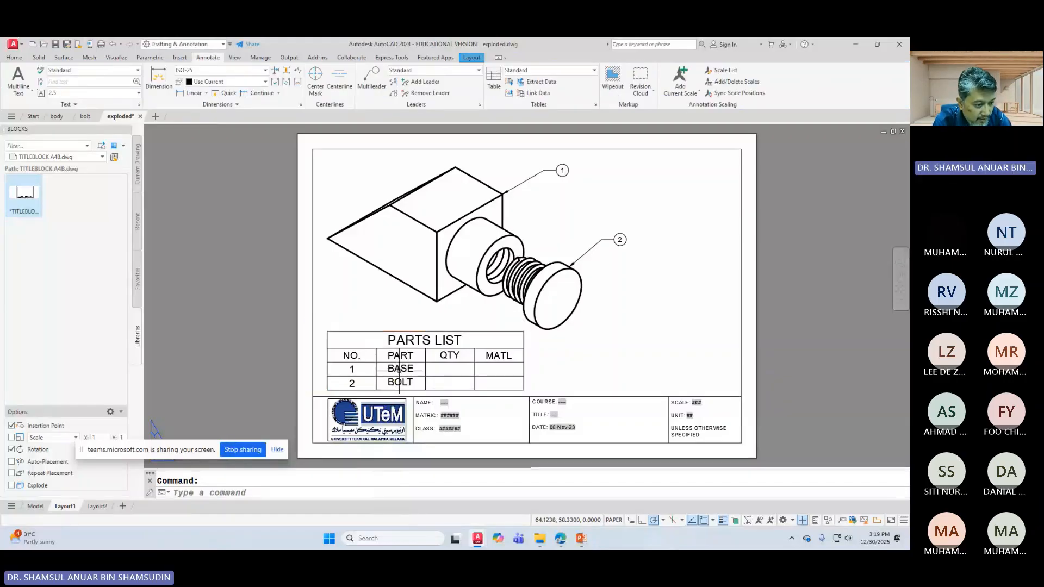
Step: Enter a quantity of 1 in both QTY cells, C3 and C4
double_click(443, 370)
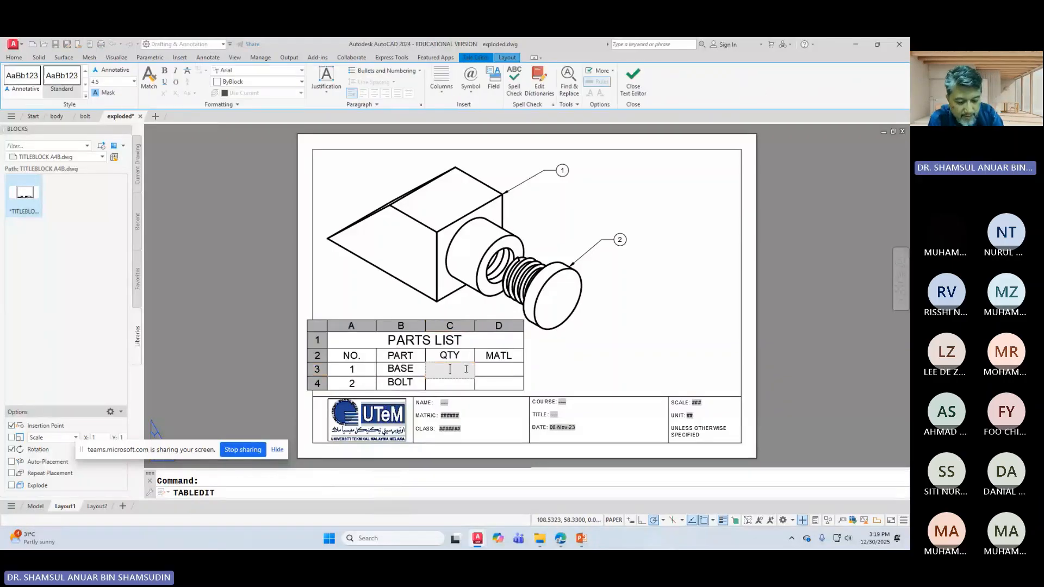
text(1)
key(Down)
text(1)
key(Escape)
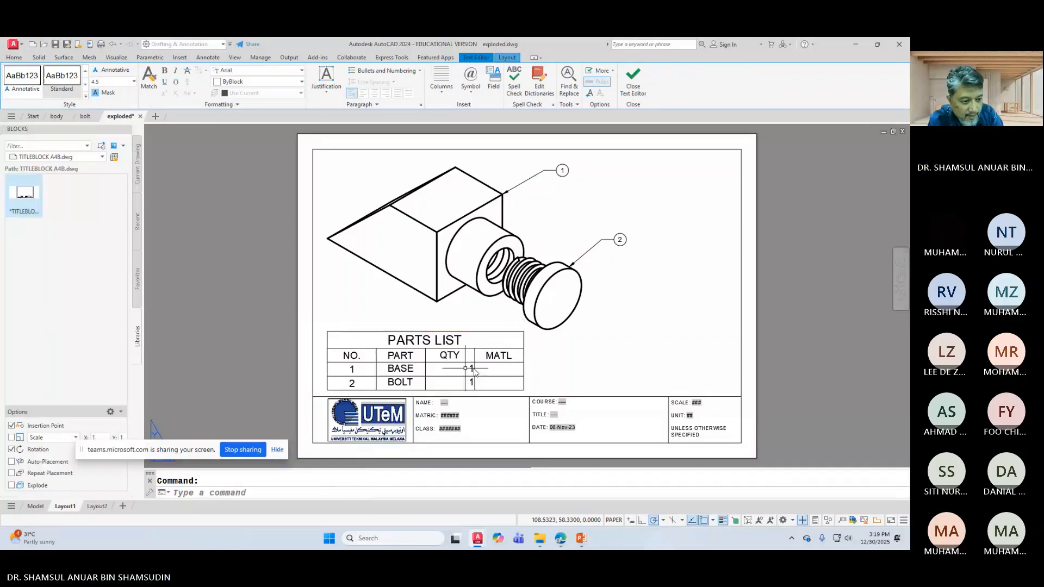
double_click(493, 371)
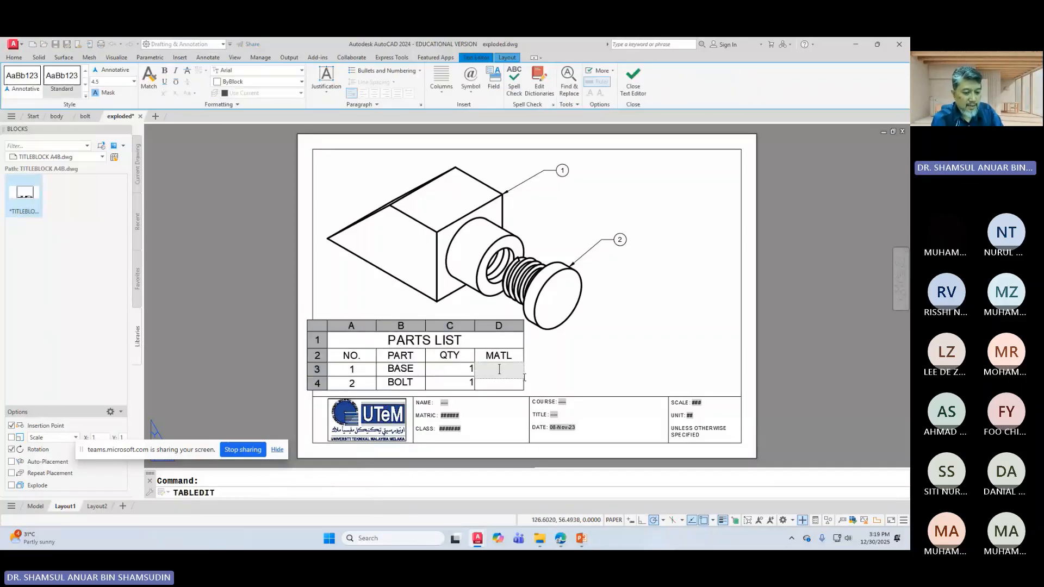
Step: After checking the reference slide, enter CI and STL in the MATL cells
click(587, 541)
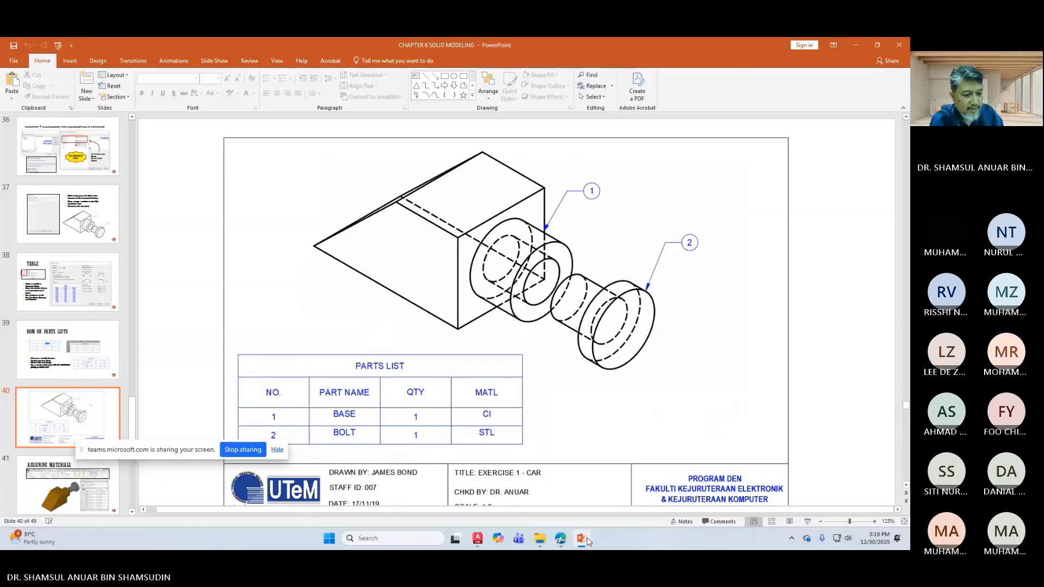
click(586, 541)
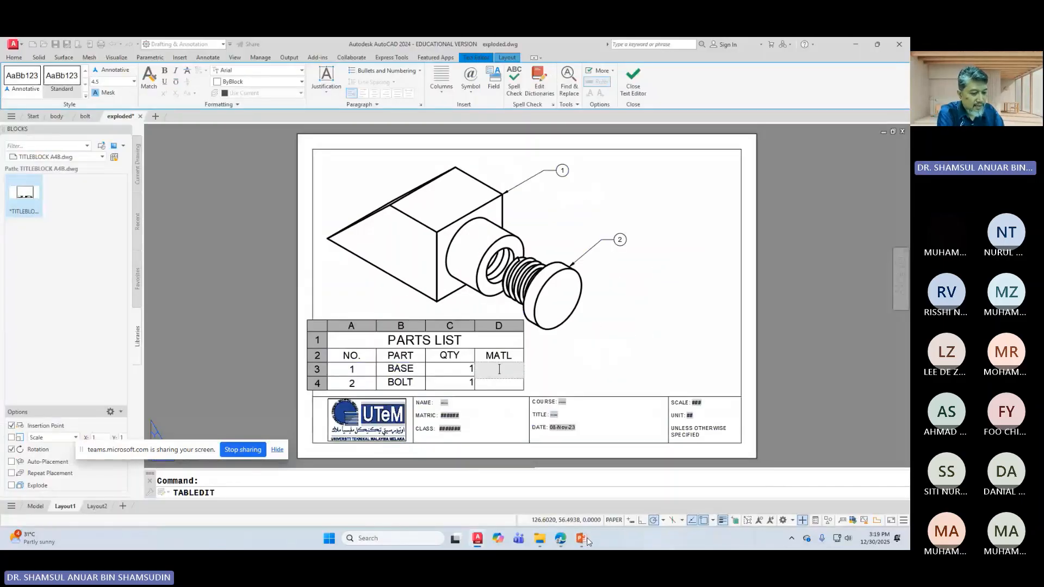
text(CI)
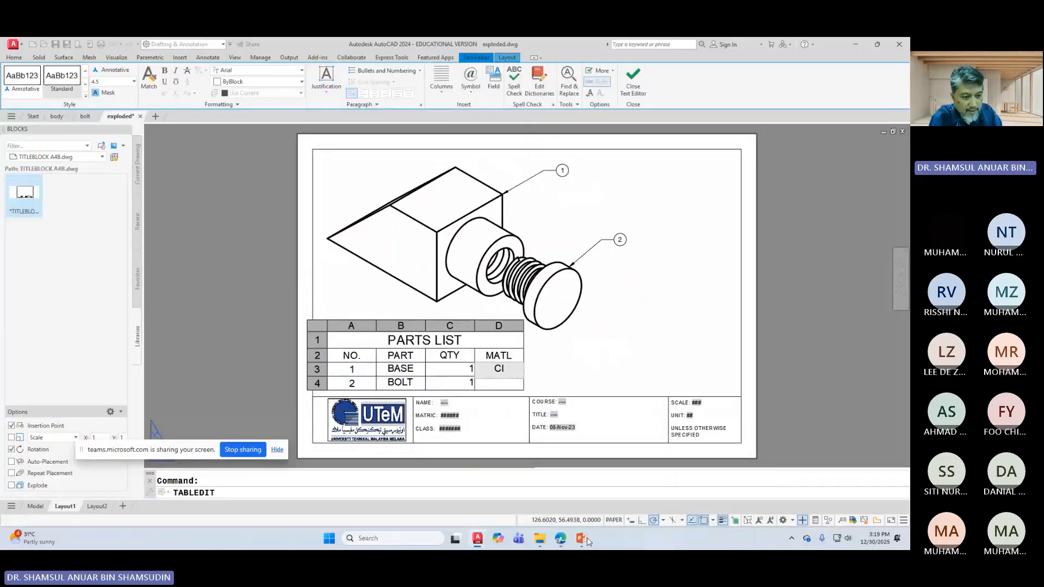
key(Return)
text(STL)
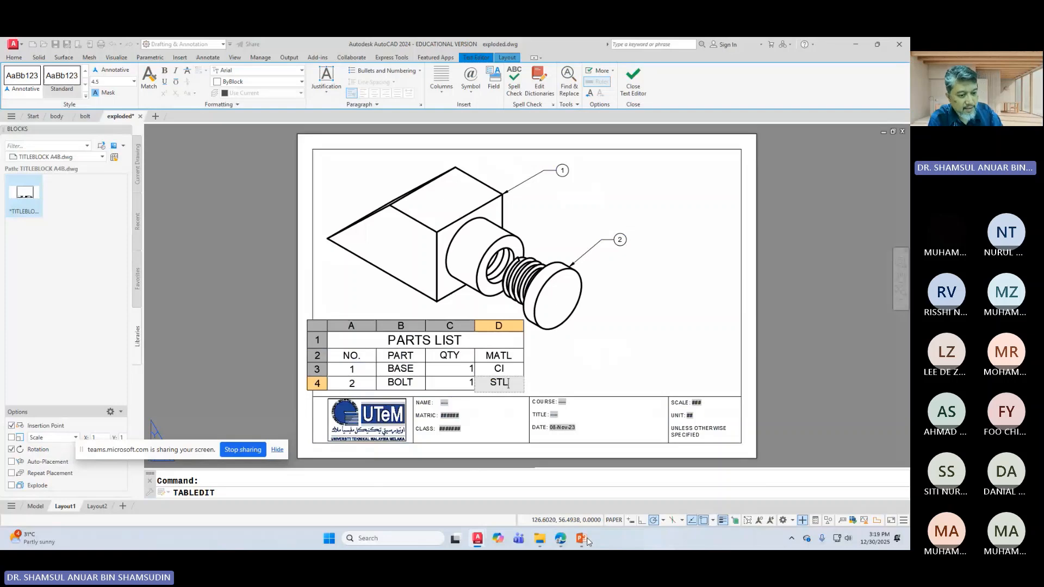
click(588, 390)
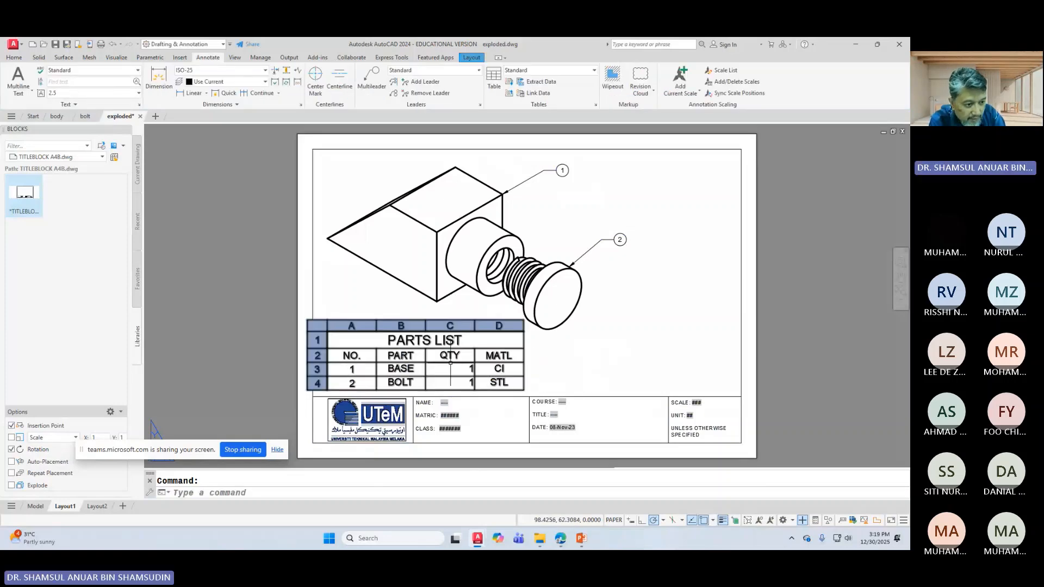
Step: Centre the QTY values in C3 and C4 with Middle Center alignment
drag(450, 368, 451, 383)
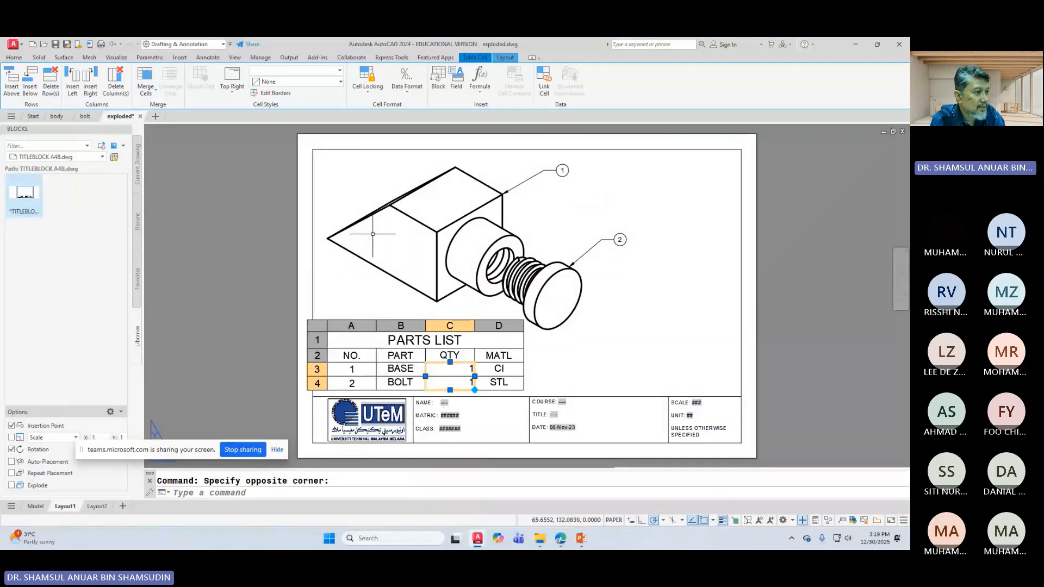
click(242, 182)
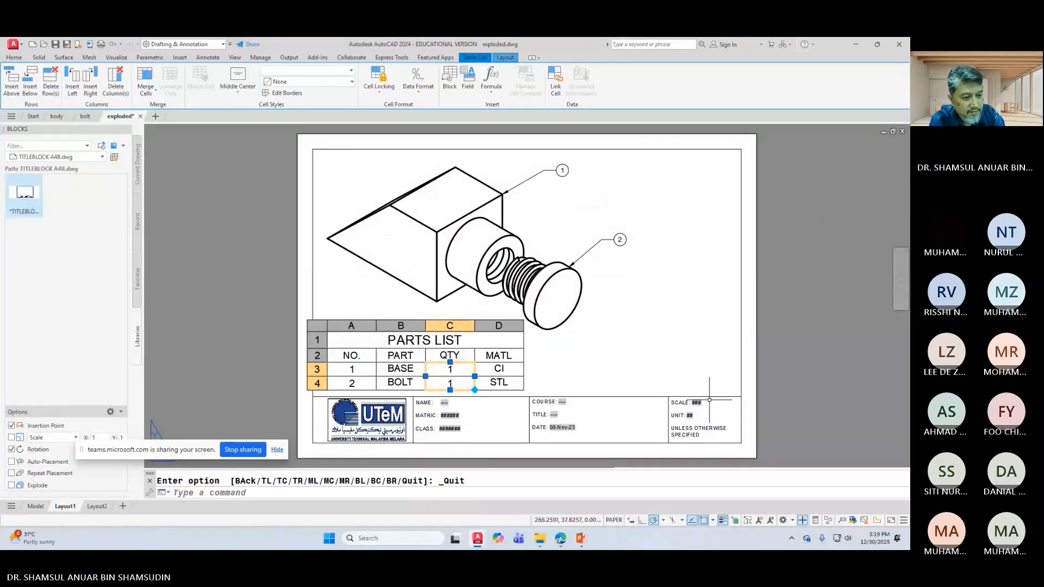
click(667, 367)
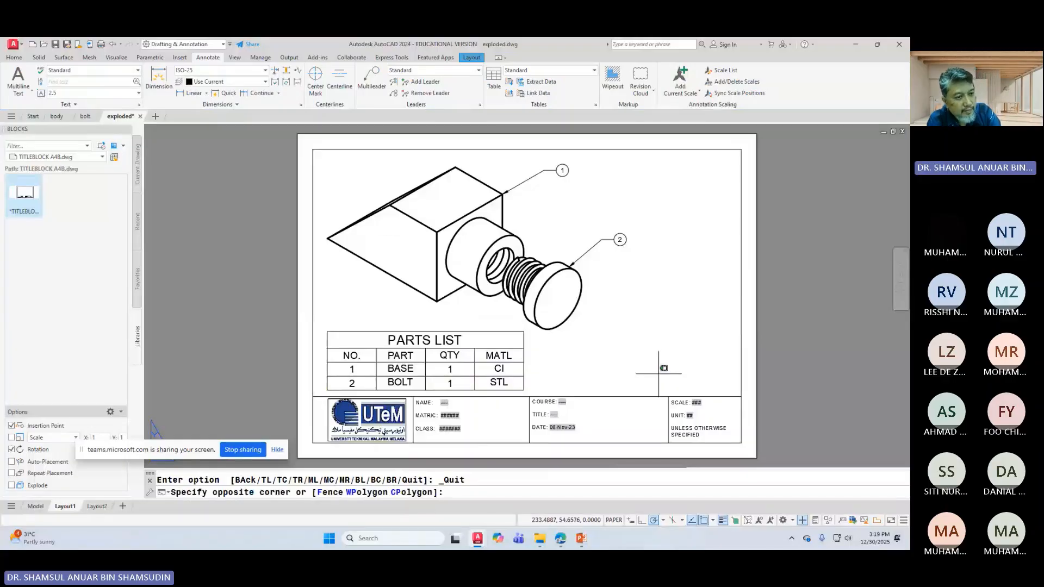
key(Escape)
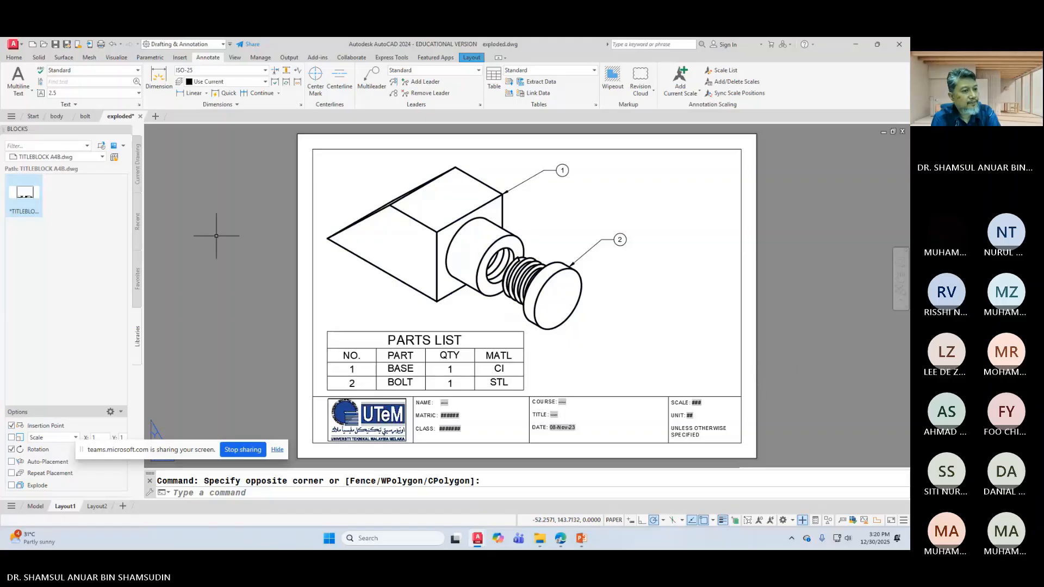
Step: Save exploded.dwg and switch over to the body drawing
click(56, 45)
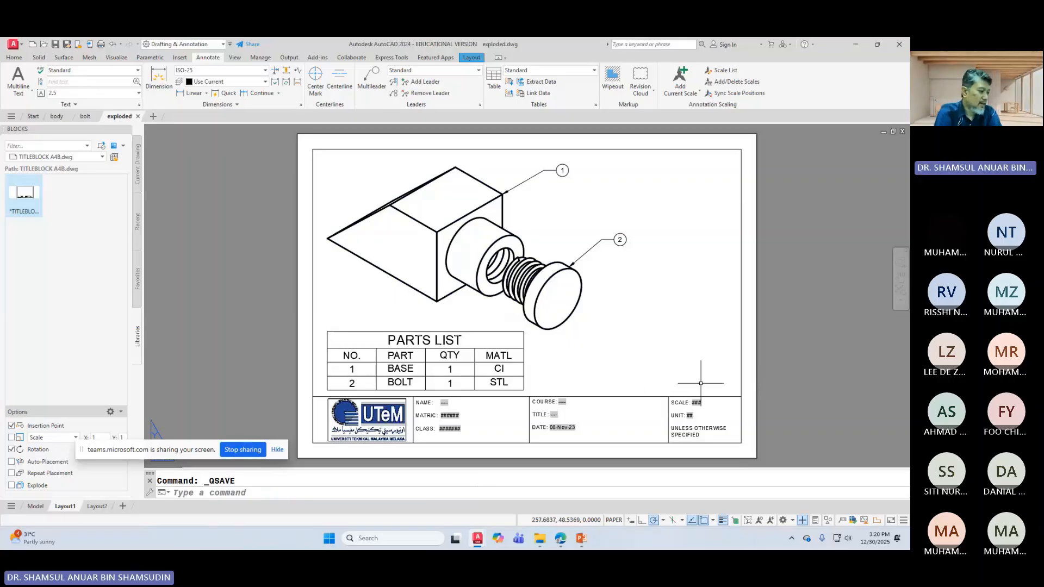
key(alt+Tab)
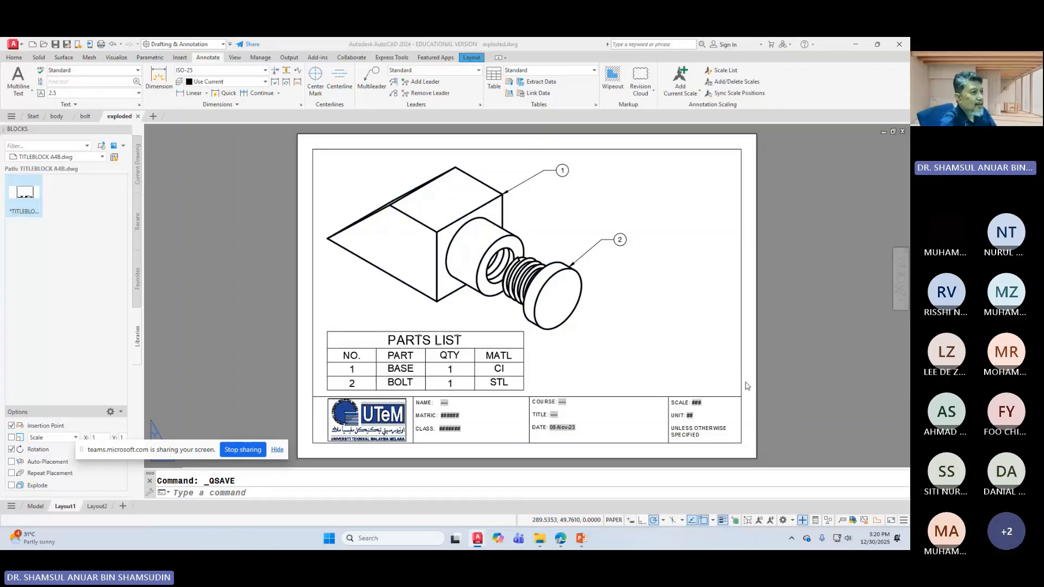
click(49, 120)
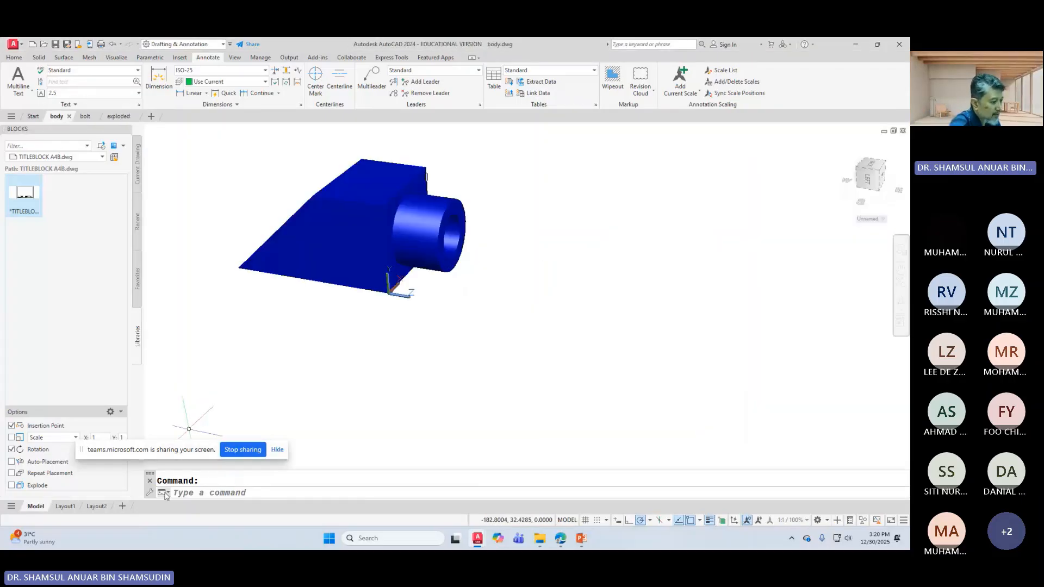
Step: Delete the viewport on body.dwg's Layout1 to leave a blank sheet
click(64, 506)
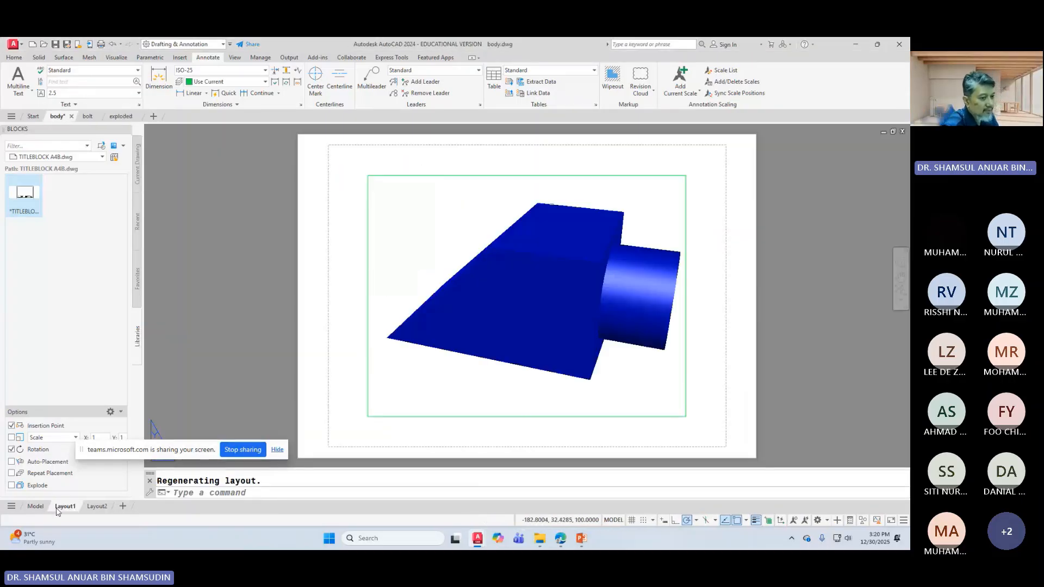
click(368, 320)
key(Delete)
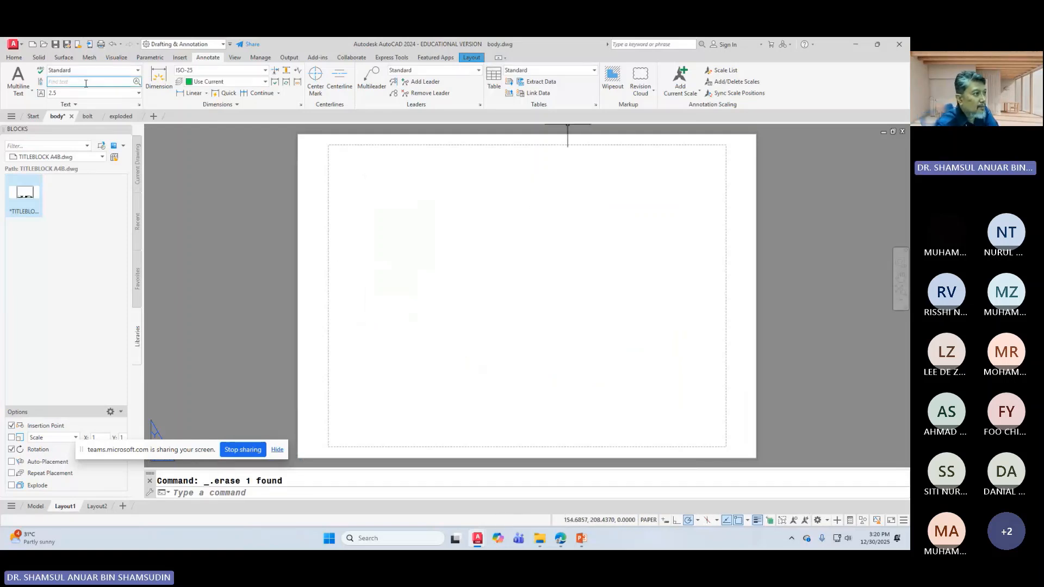
Step: Make layer 0 the current layer
click(15, 57)
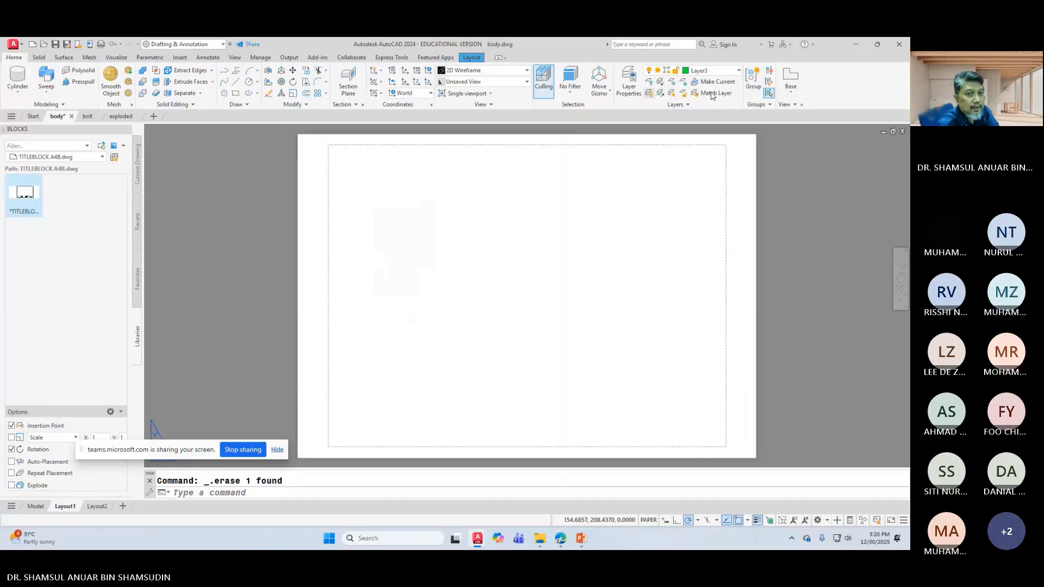
click(707, 71)
click(700, 82)
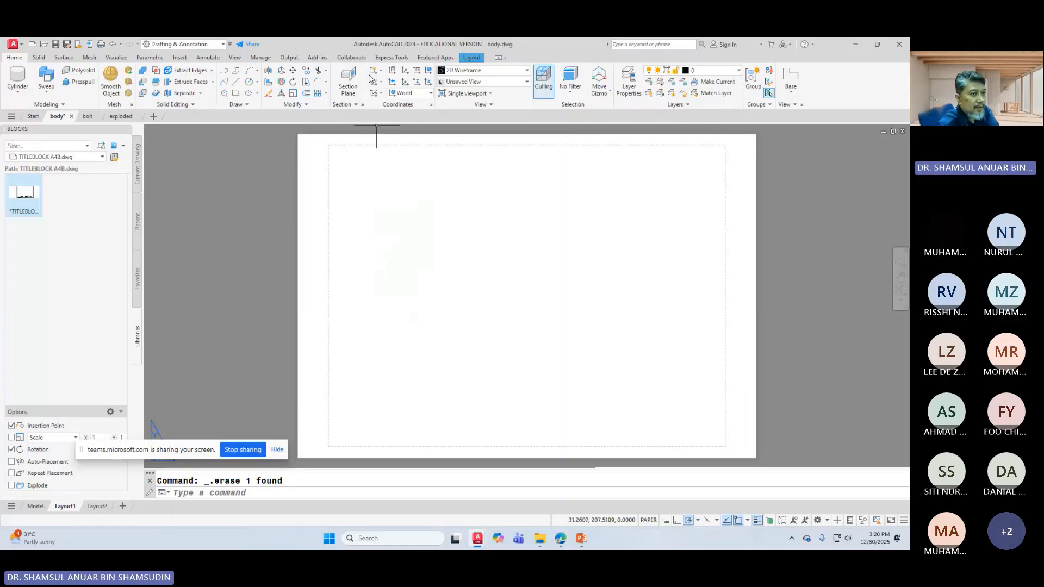
click(472, 57)
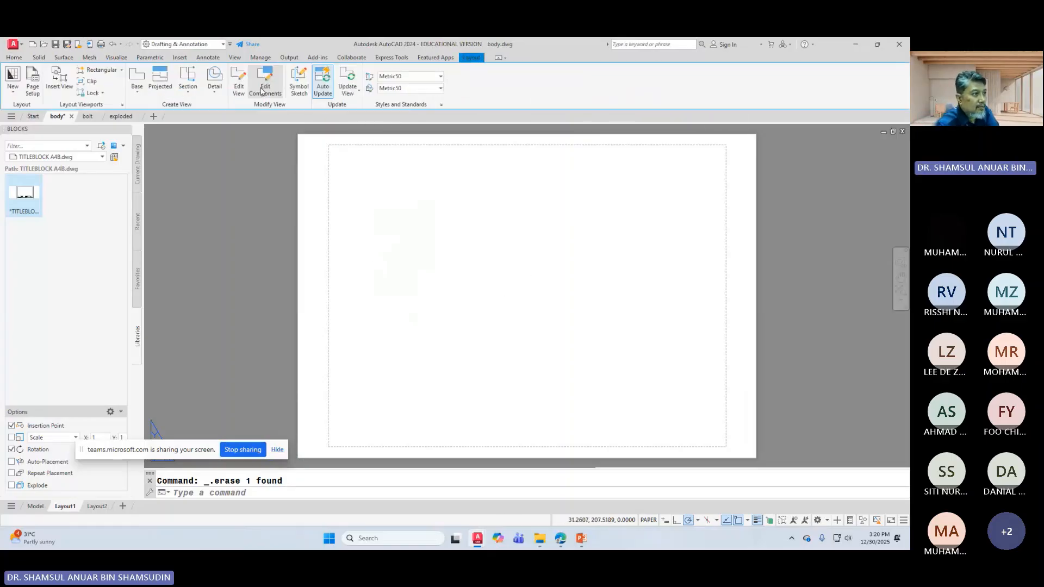
Step: Change Layout1's page setup to Microsoft Print to PDF, A4 paper, acad.ctb plot style
click(31, 77)
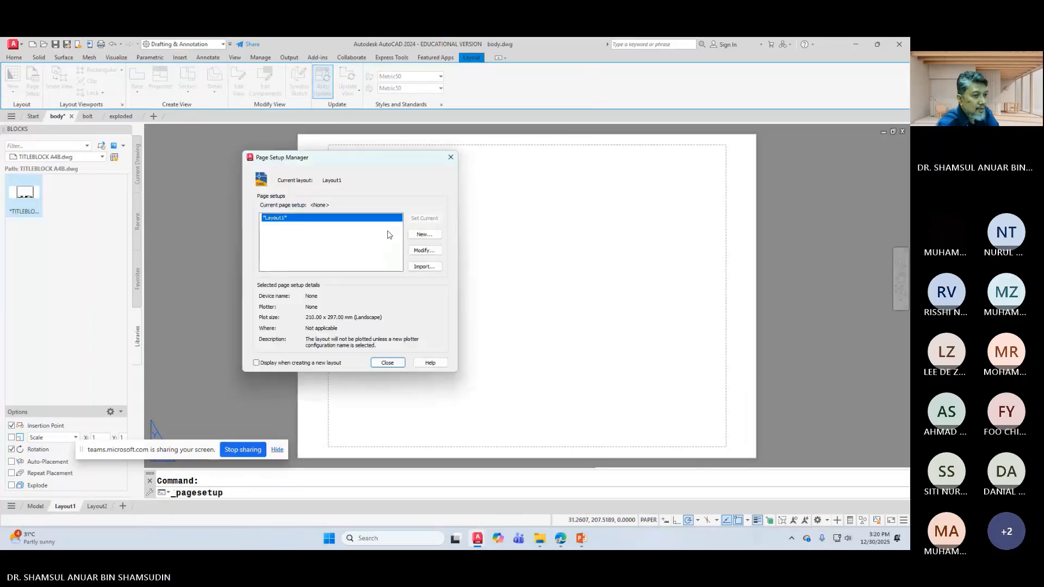
click(419, 249)
click(288, 197)
click(274, 226)
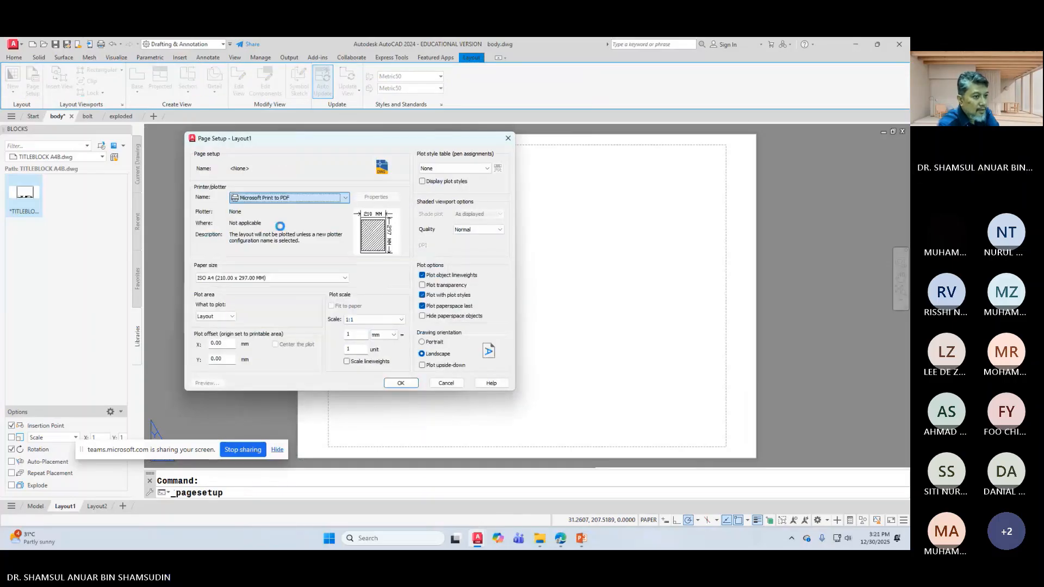
click(454, 168)
click(435, 177)
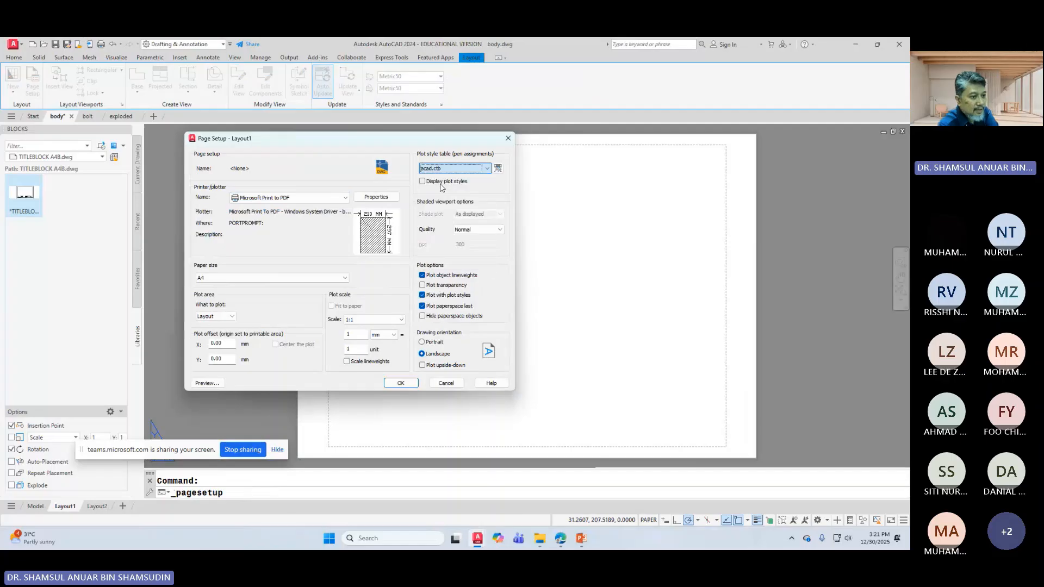
click(400, 383)
click(387, 363)
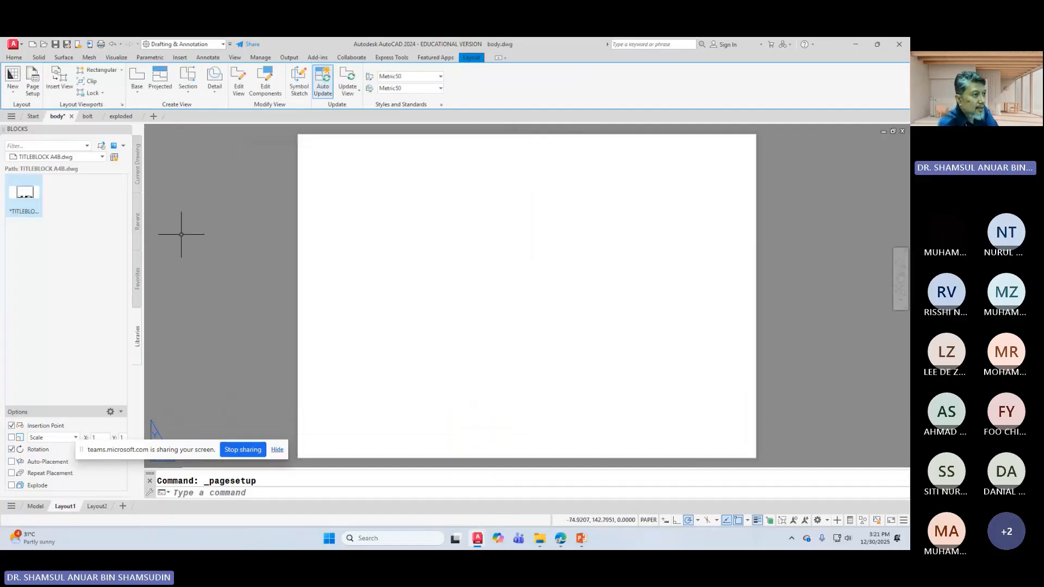
Step: Insert the title block at origin 0,0 with no rotation
click(180, 58)
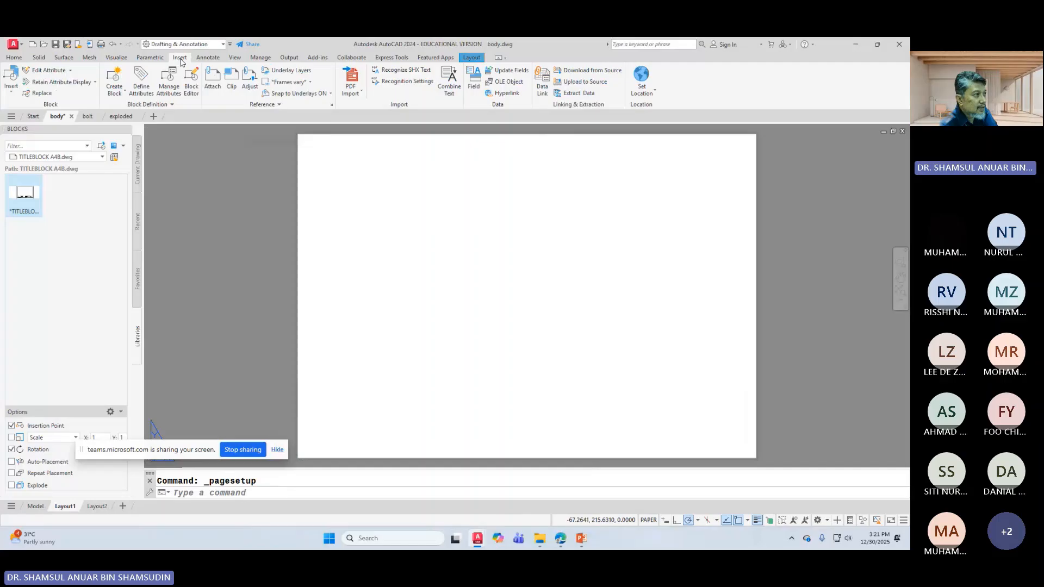
click(16, 87)
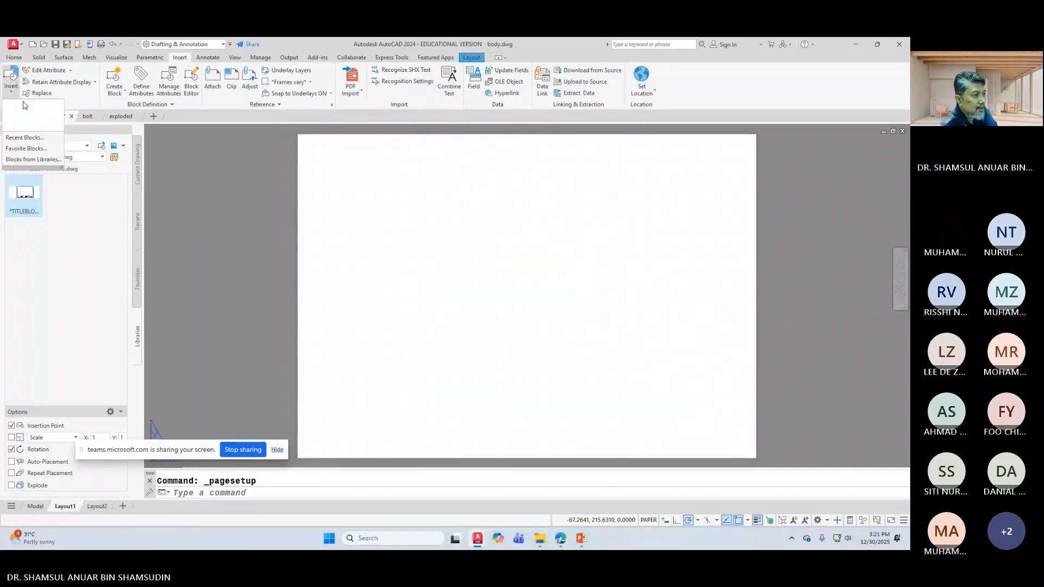
click(24, 105)
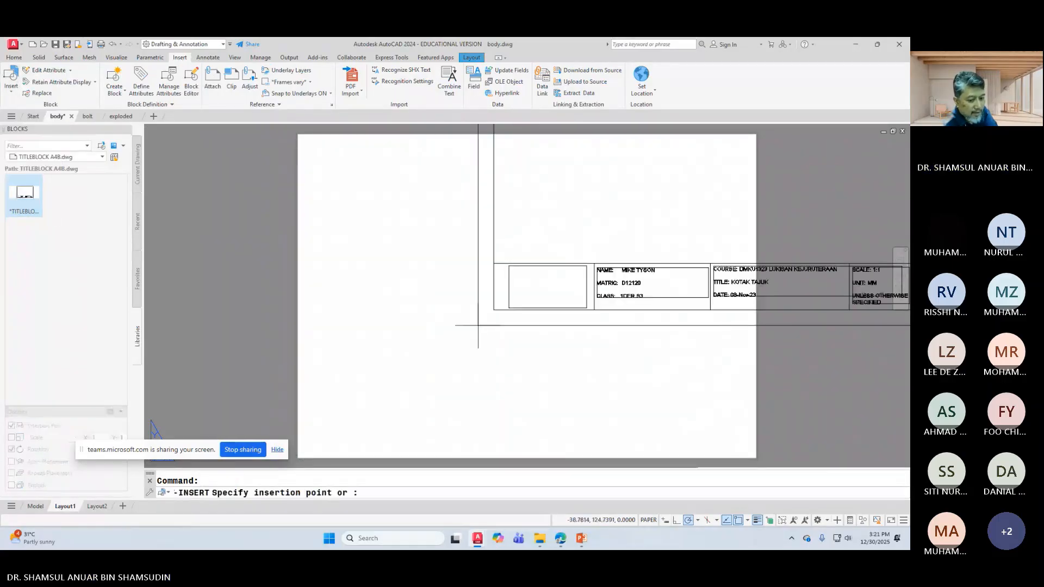
text(0)
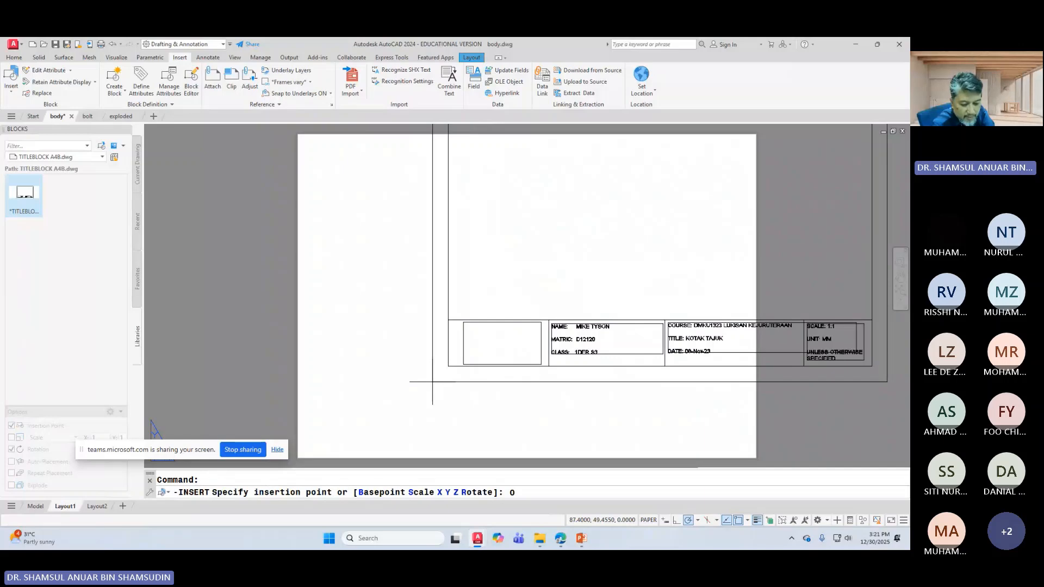
text(,0)
key(Return)
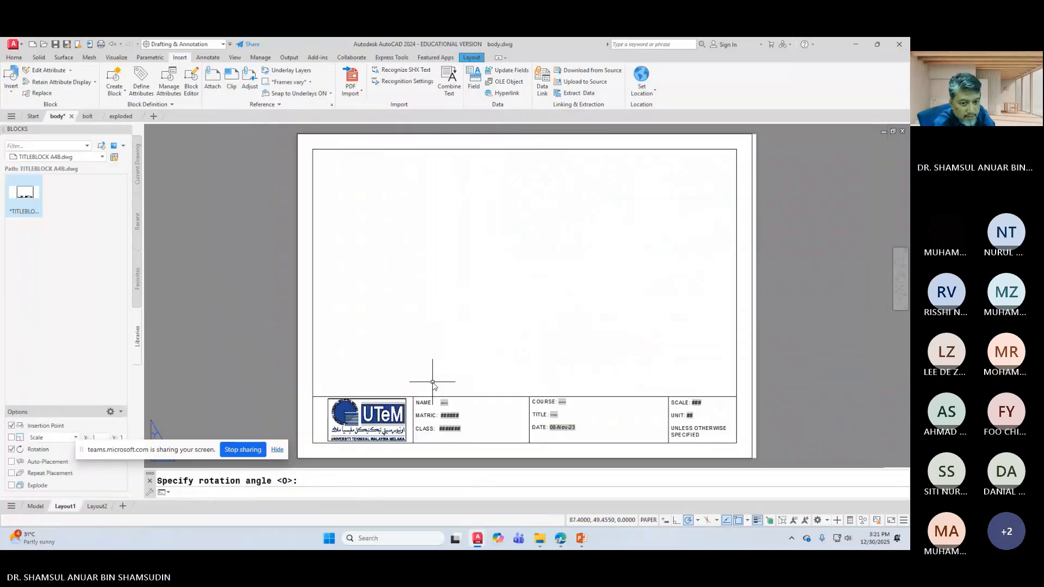
key(Return)
Step: Open TITLEBLOCK A4B in the Block Editor and try a 3-unit grip stretch
double_click(737, 296)
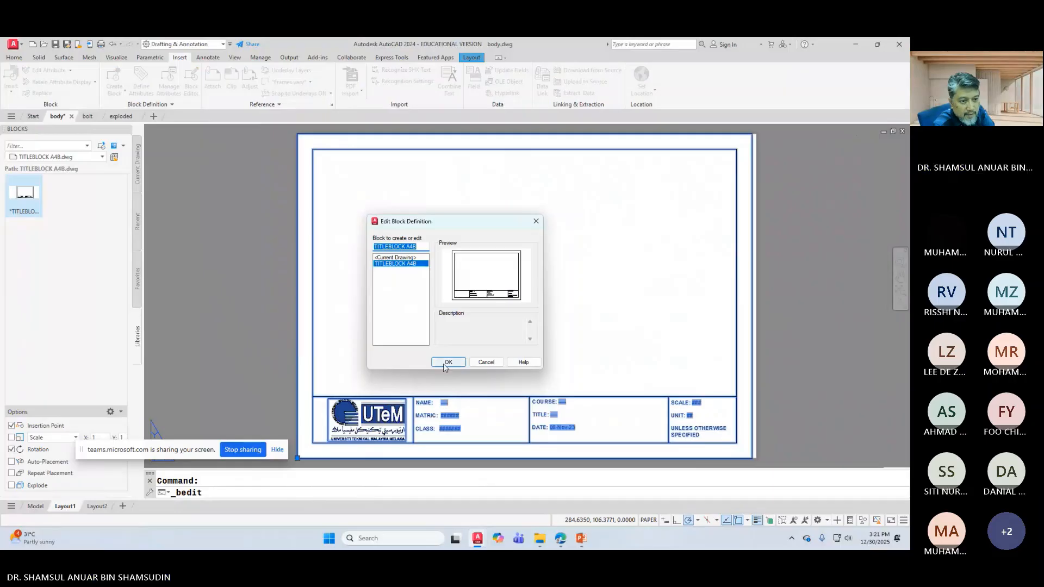
click(446, 362)
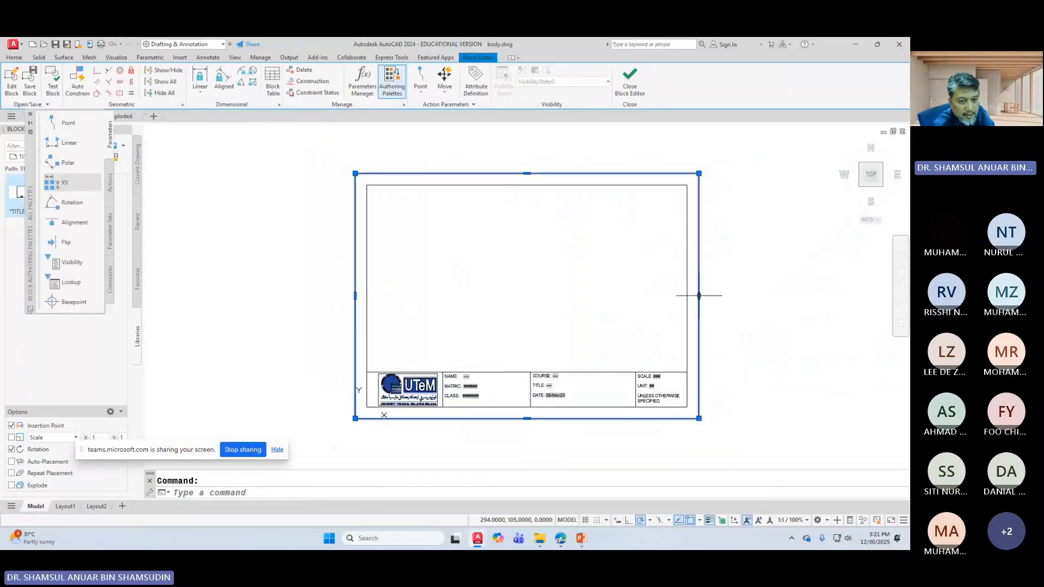
click(699, 296)
text(3)
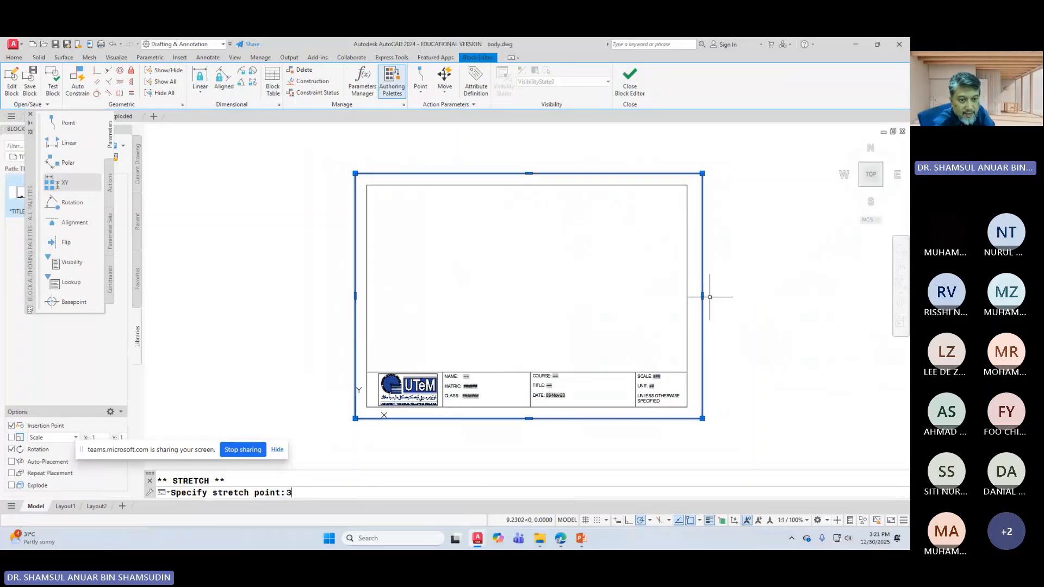
key(Return)
key(Escape)
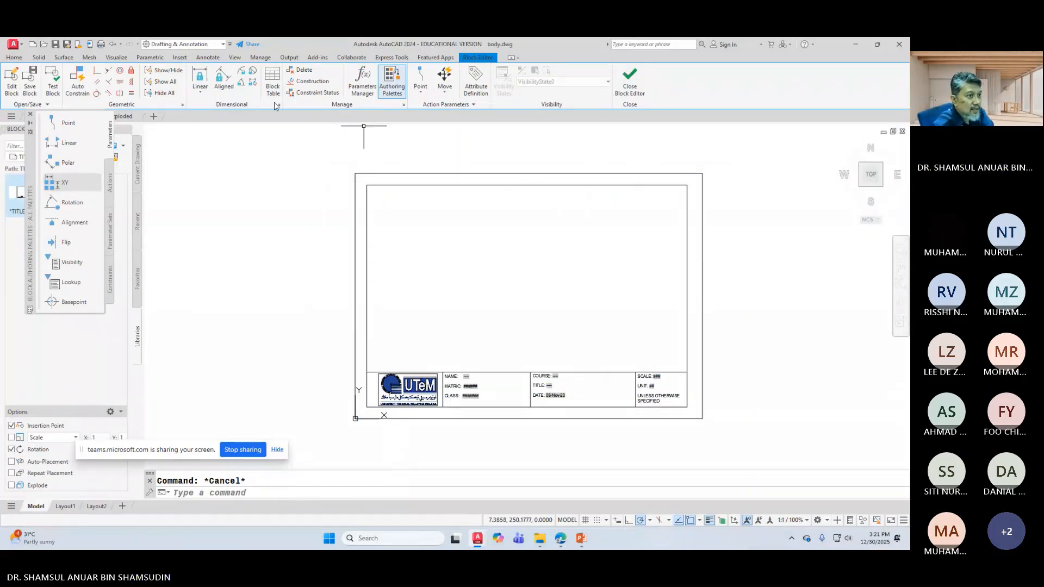
Step: Stretch the title block's right border 3 units right, then save the block
click(10, 57)
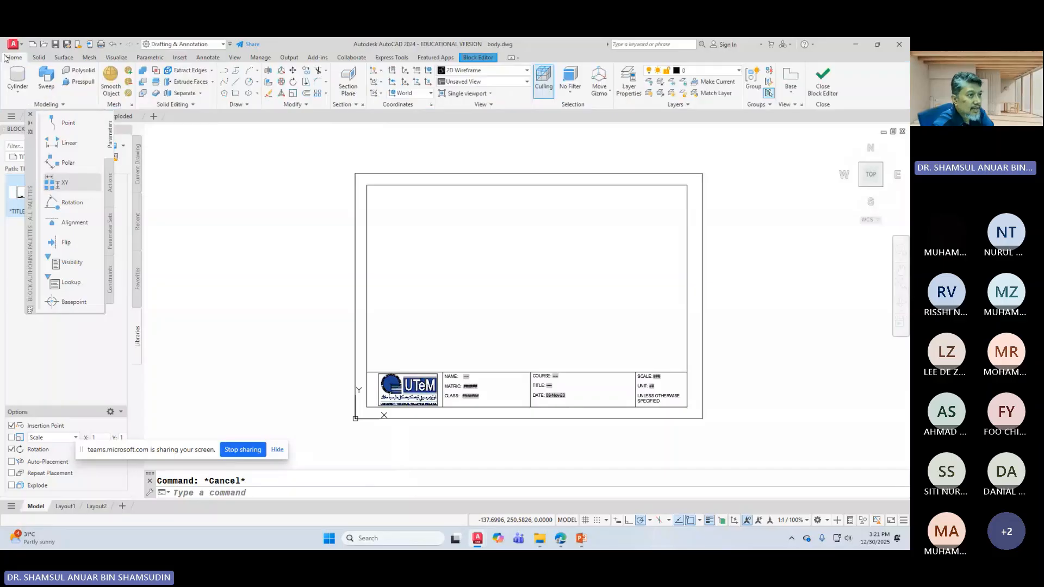
click(305, 85)
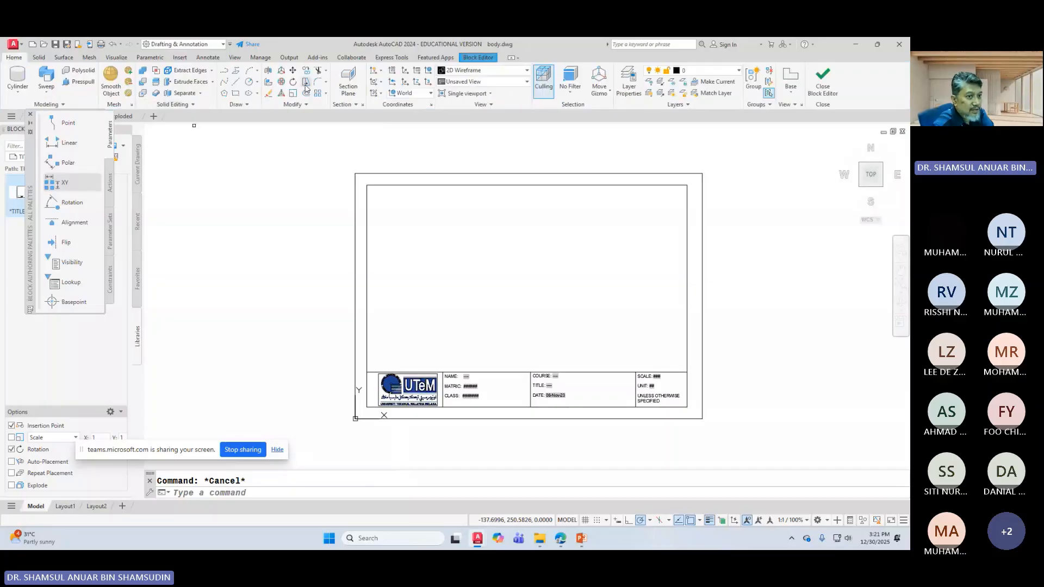
click(696, 182)
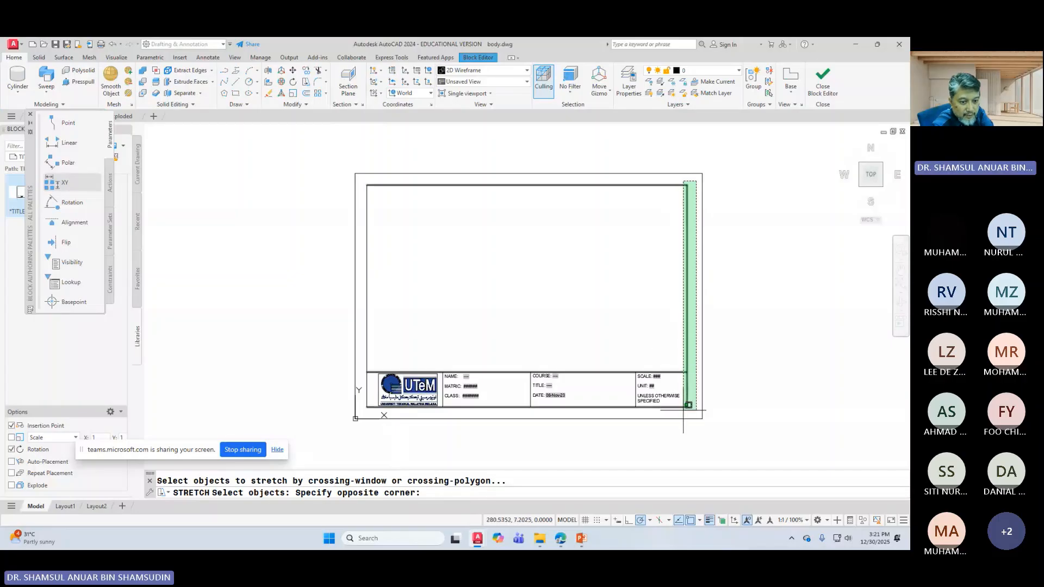
click(684, 410)
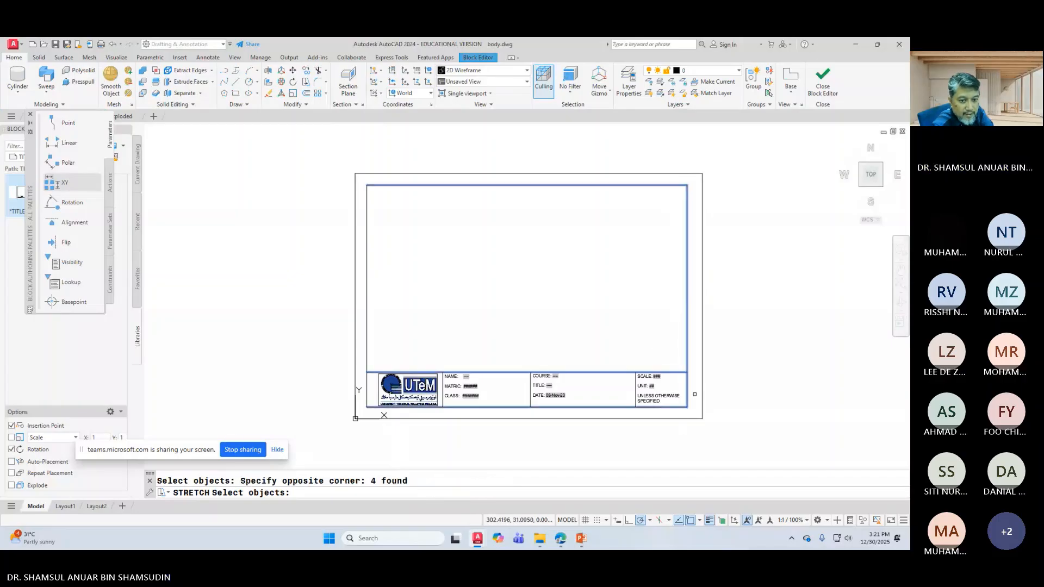
key(Return)
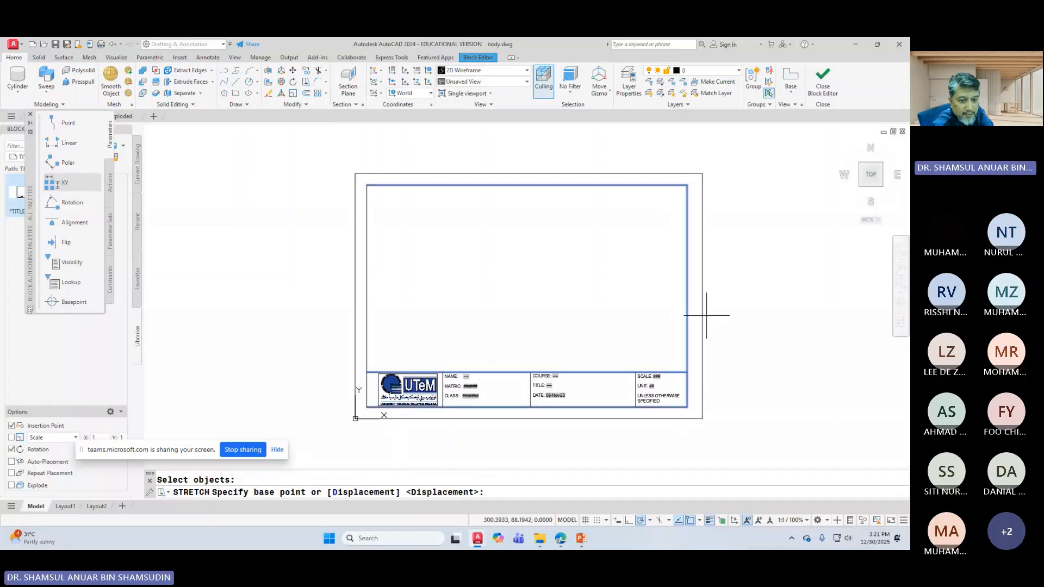
click(687, 295)
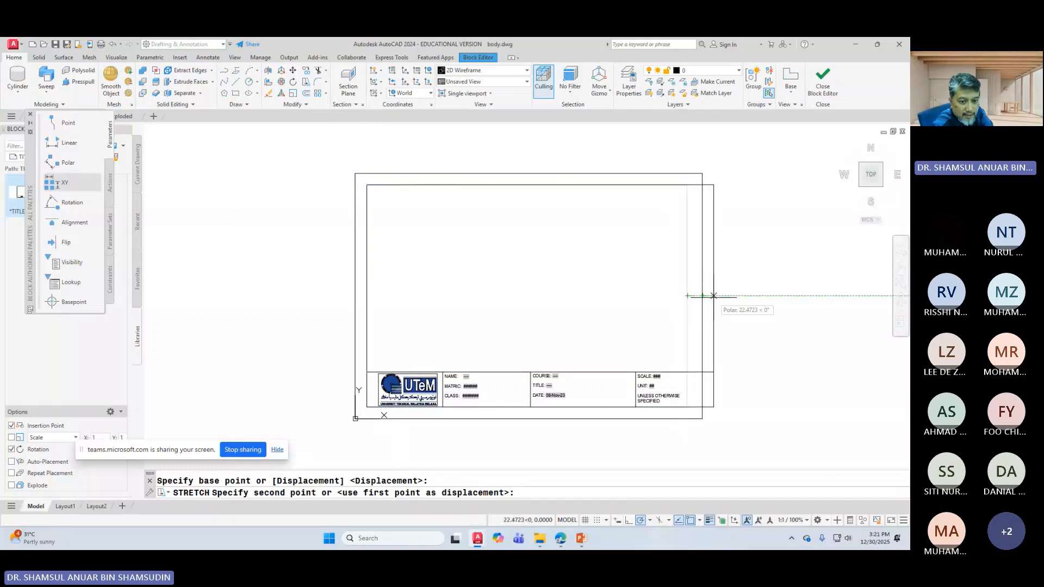
text(3)
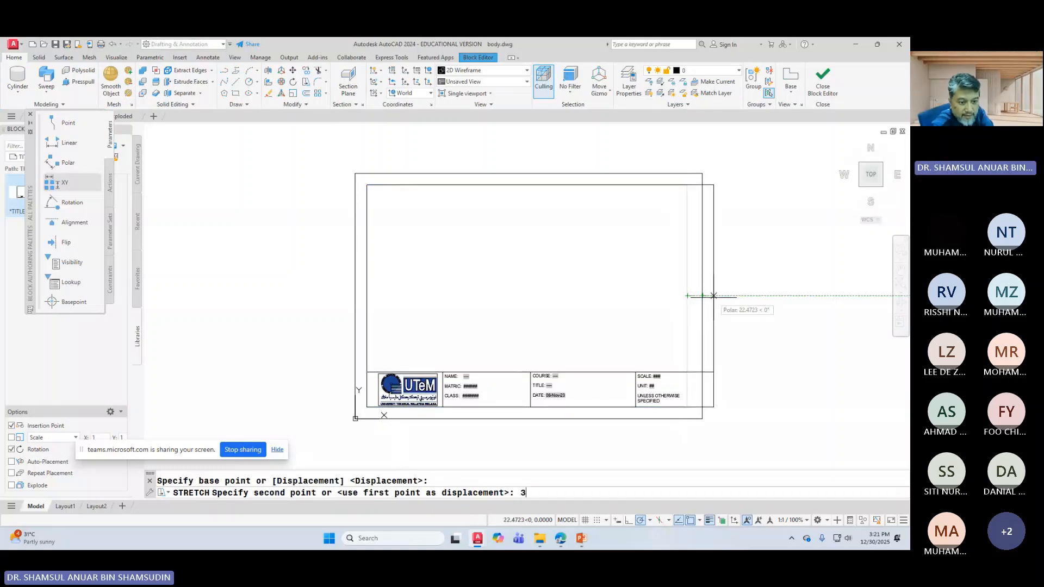
key(Return)
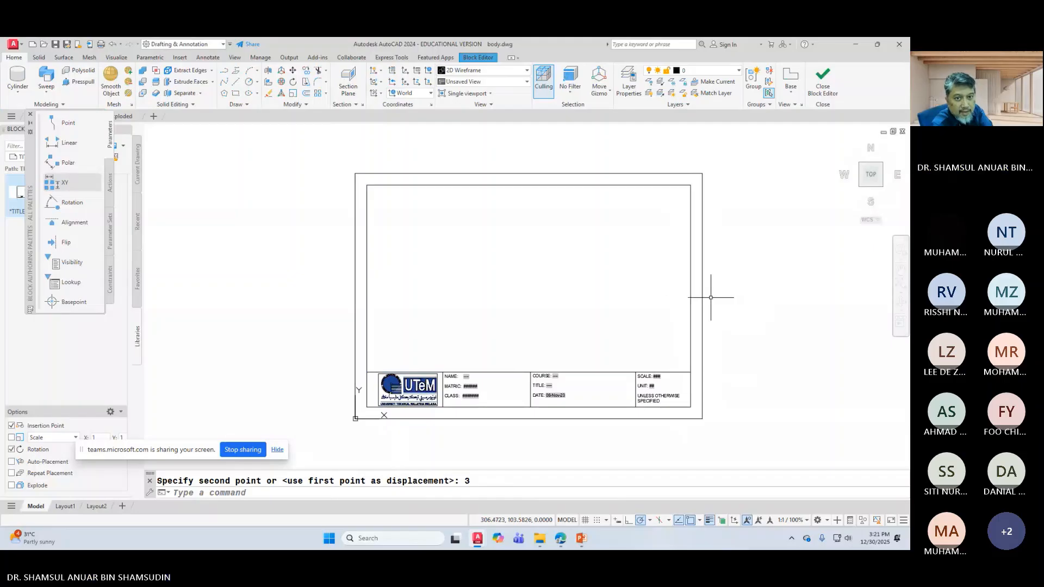
click(831, 84)
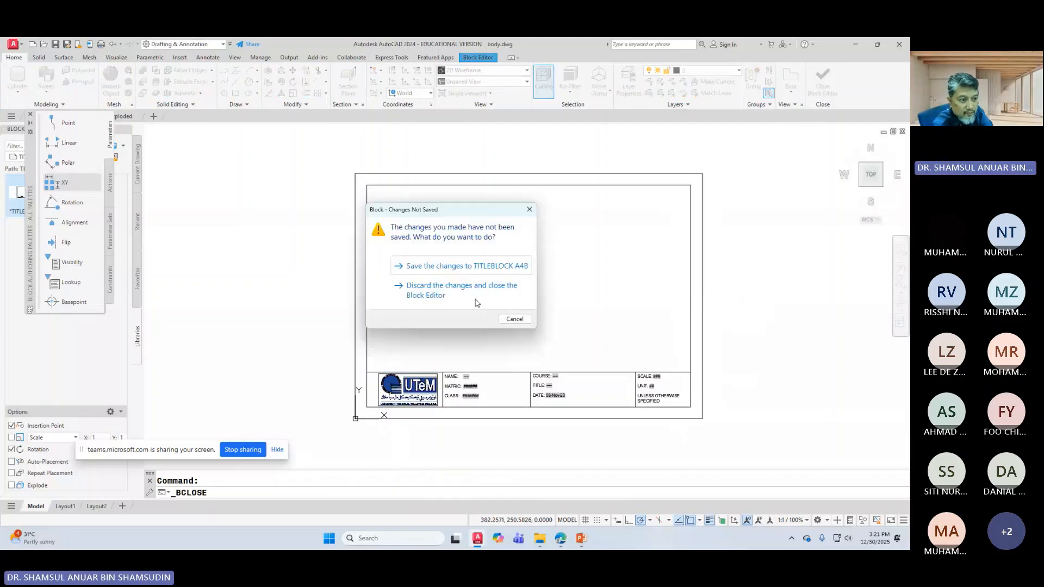
click(435, 266)
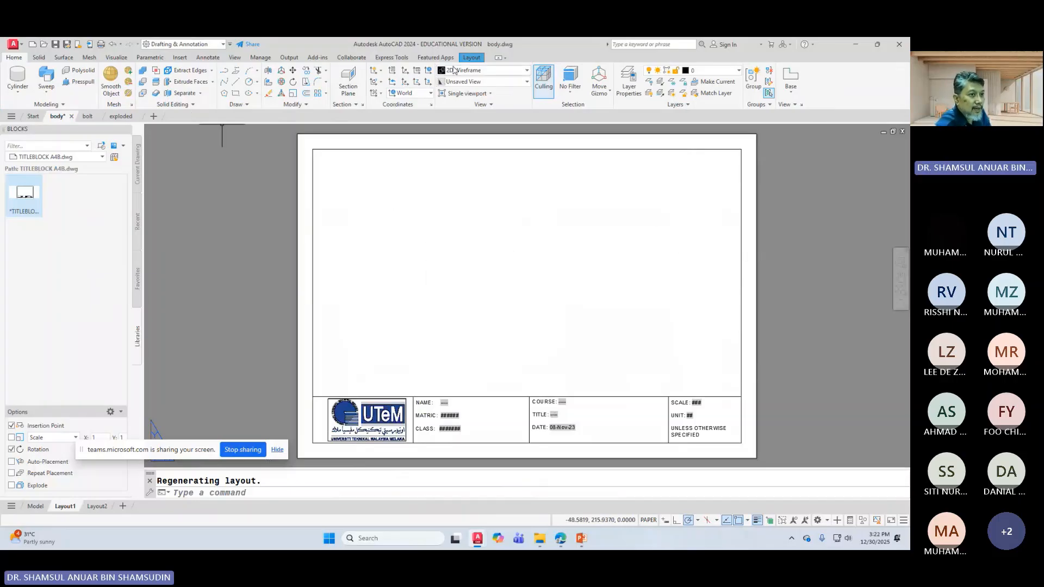
Step: Start a 1:1 base view from model space, cancel it, and accept the drafting standard
click(469, 58)
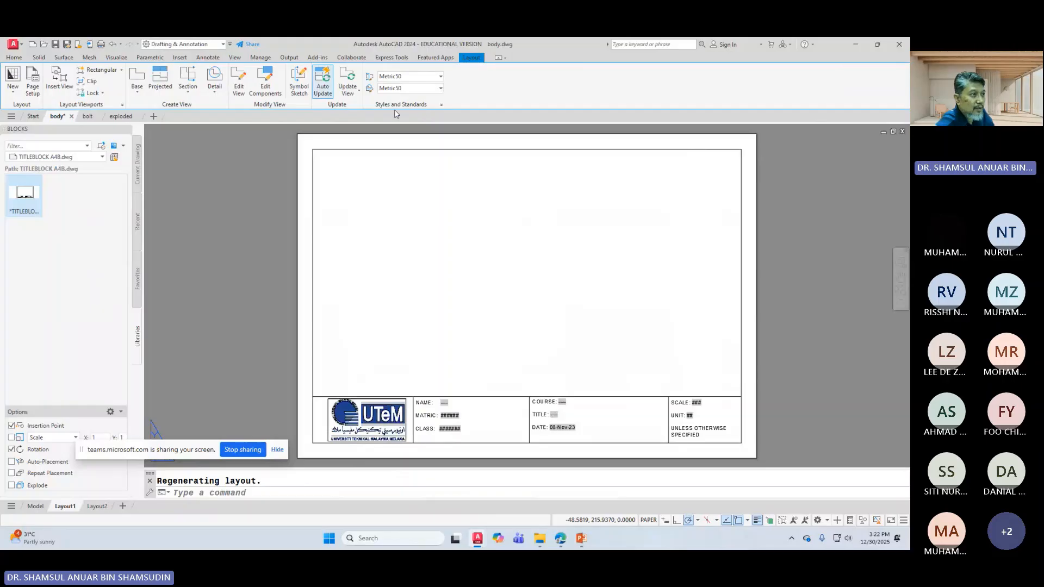
click(143, 89)
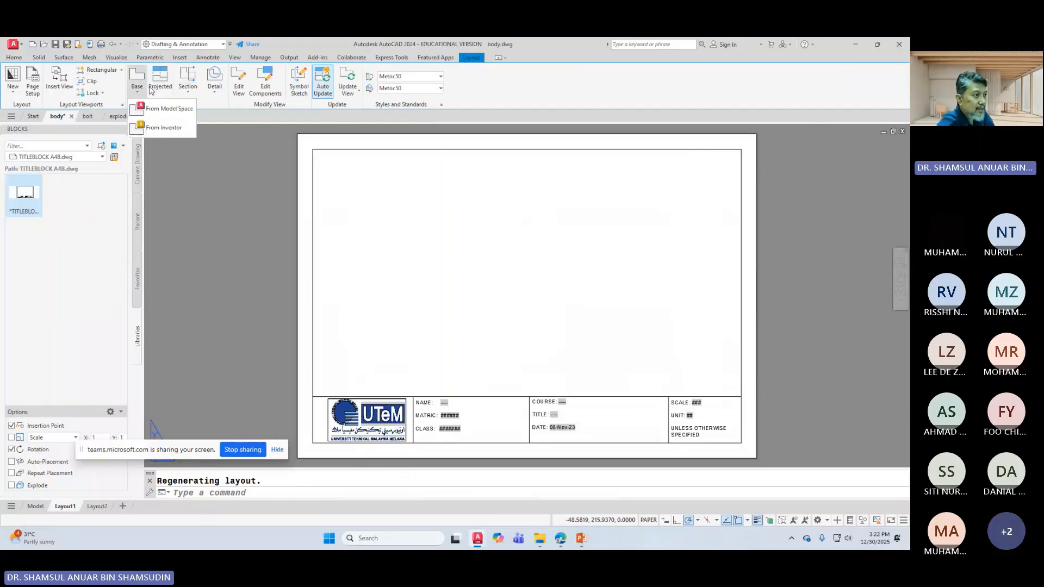
click(169, 109)
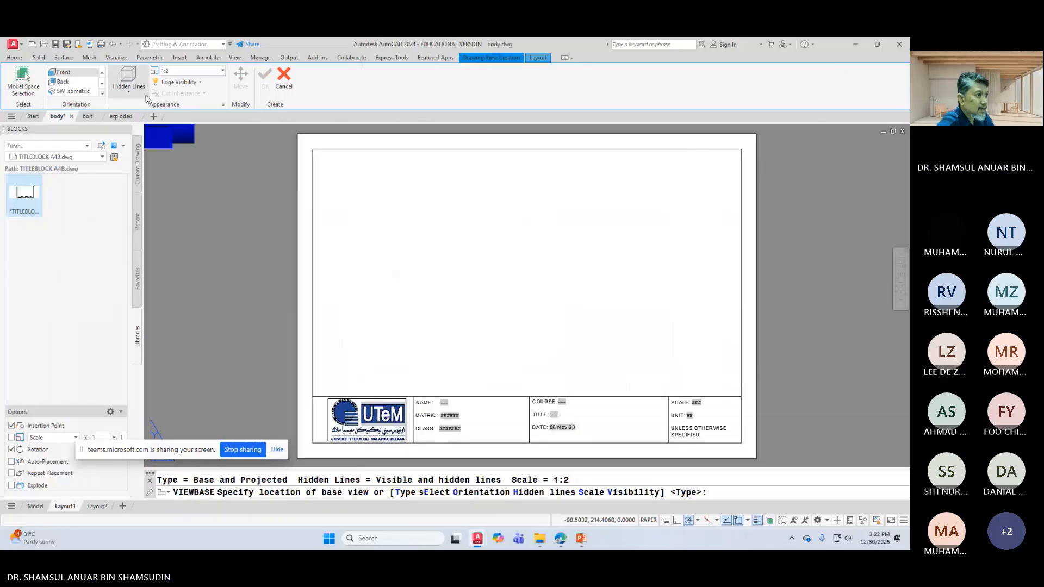
click(182, 71)
click(222, 70)
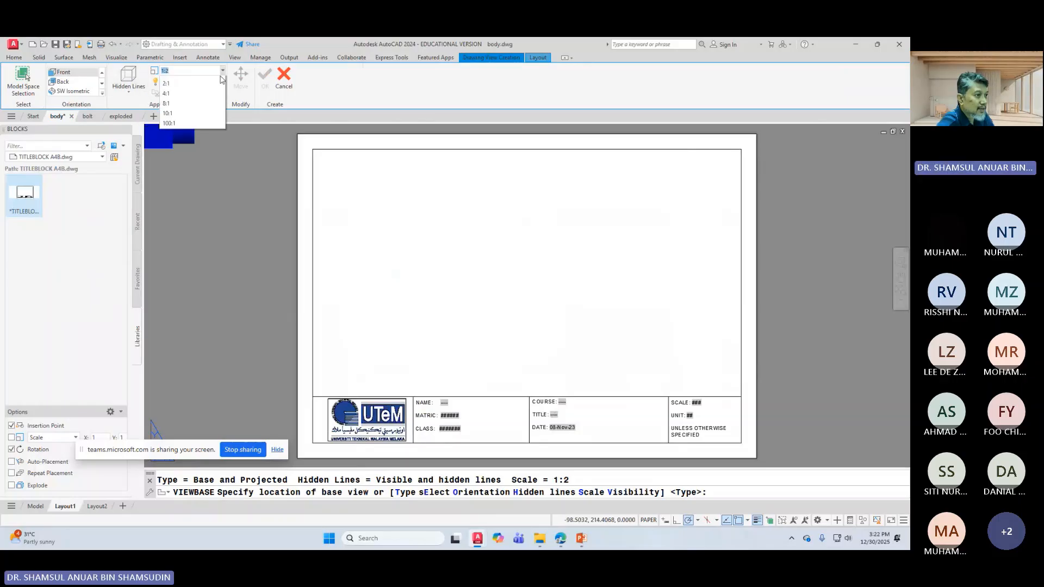
click(169, 78)
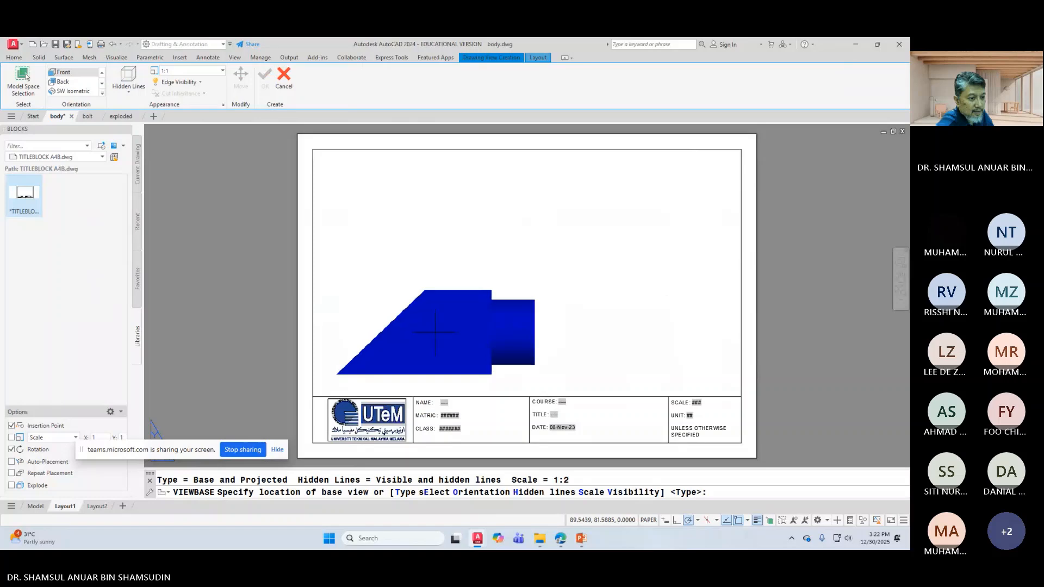
click(436, 332)
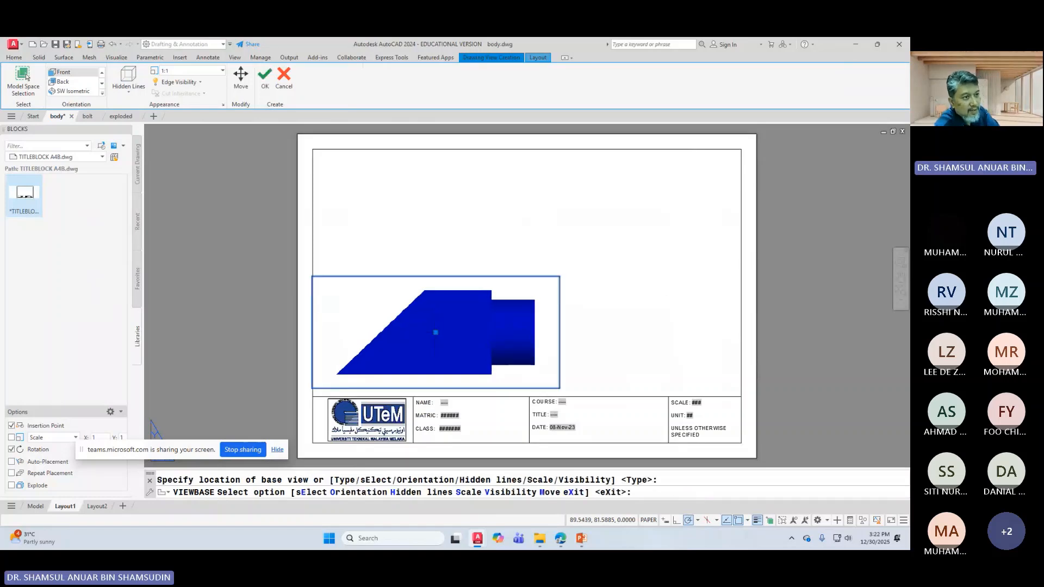
key(Escape)
click(440, 105)
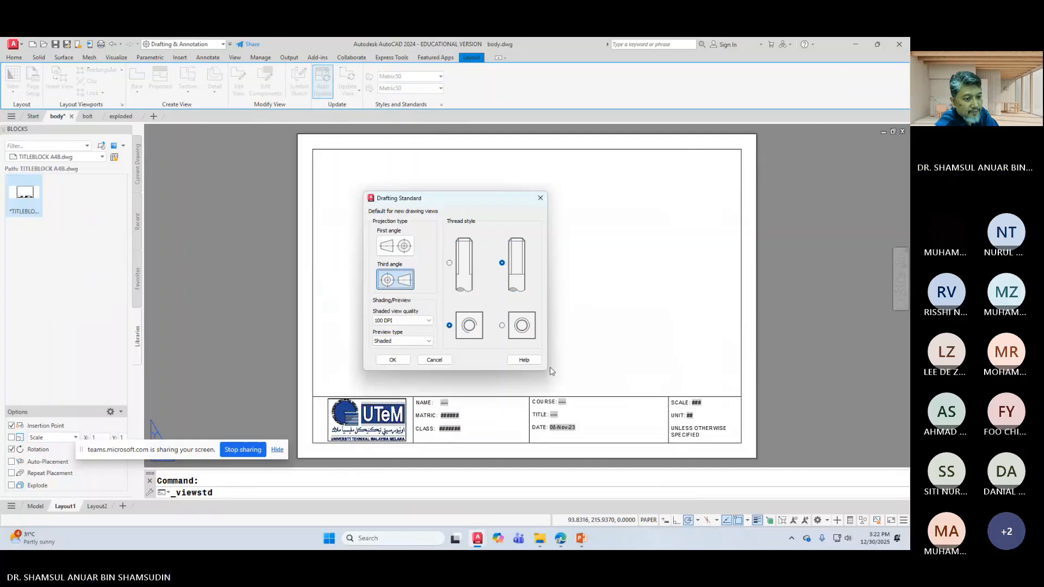
click(392, 360)
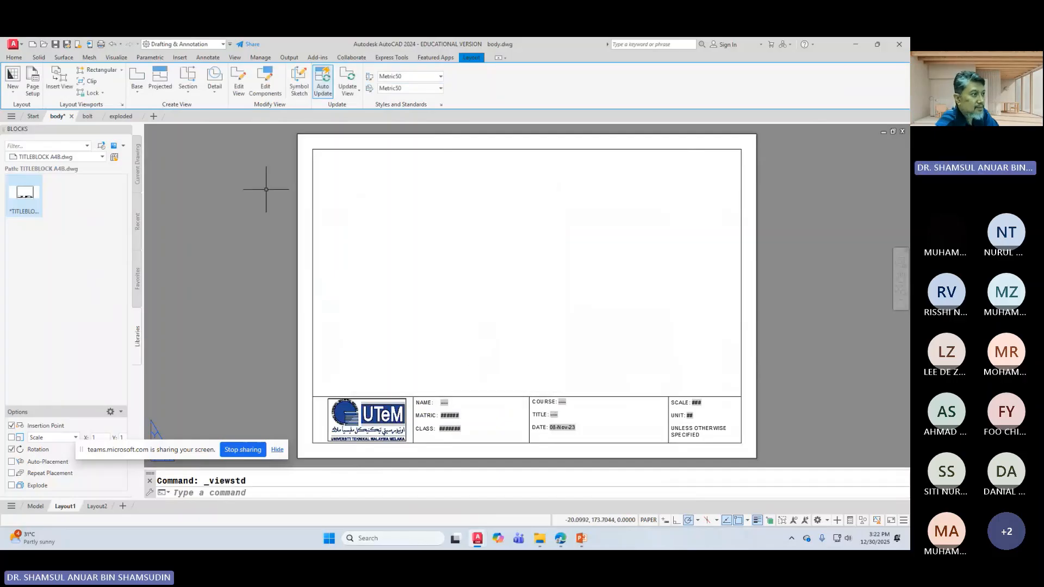
Step: Place a 1:1 front base view from model space at lower left
click(137, 89)
click(163, 109)
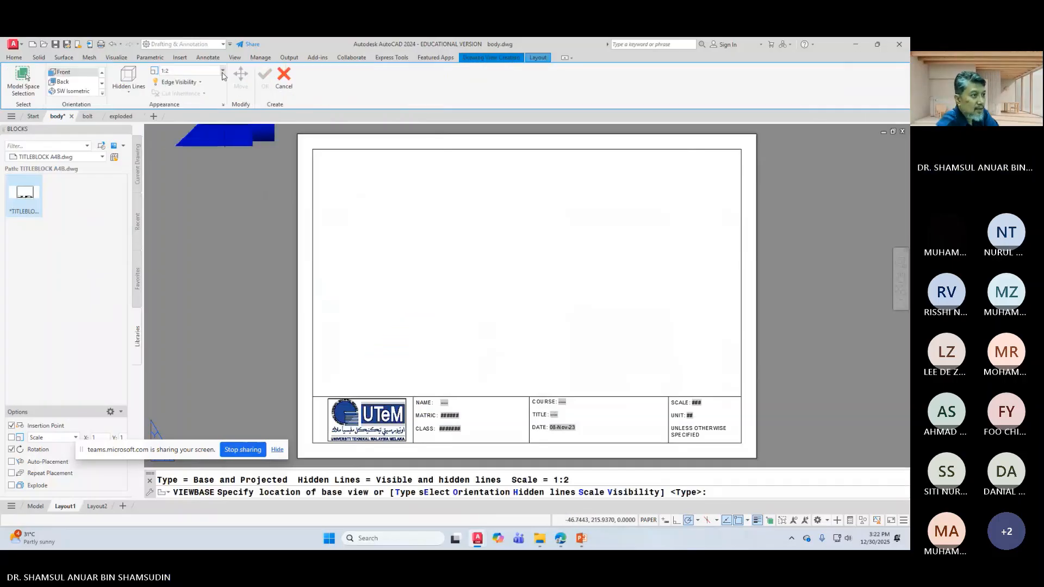
click(222, 70)
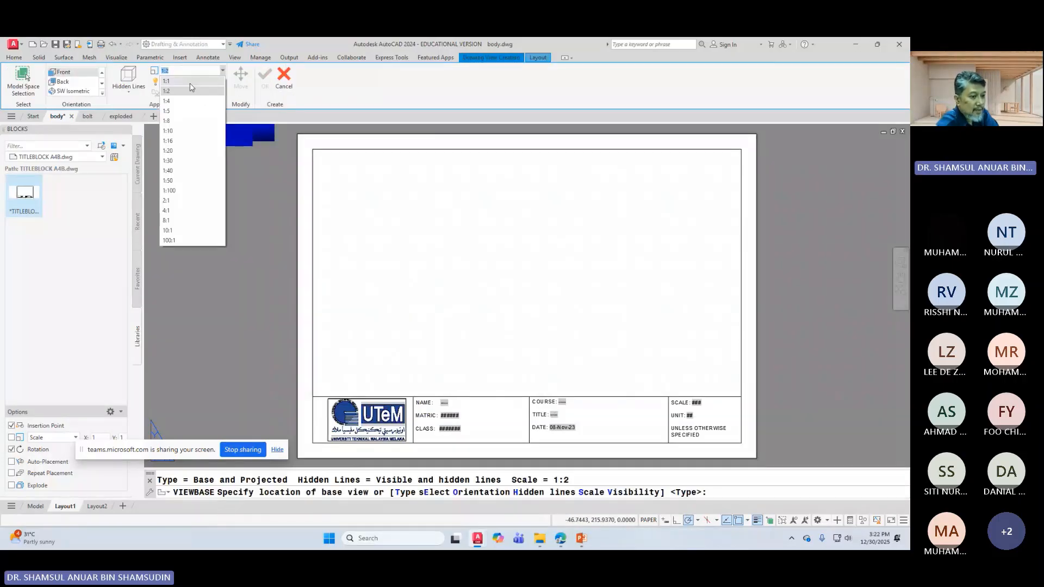
click(167, 81)
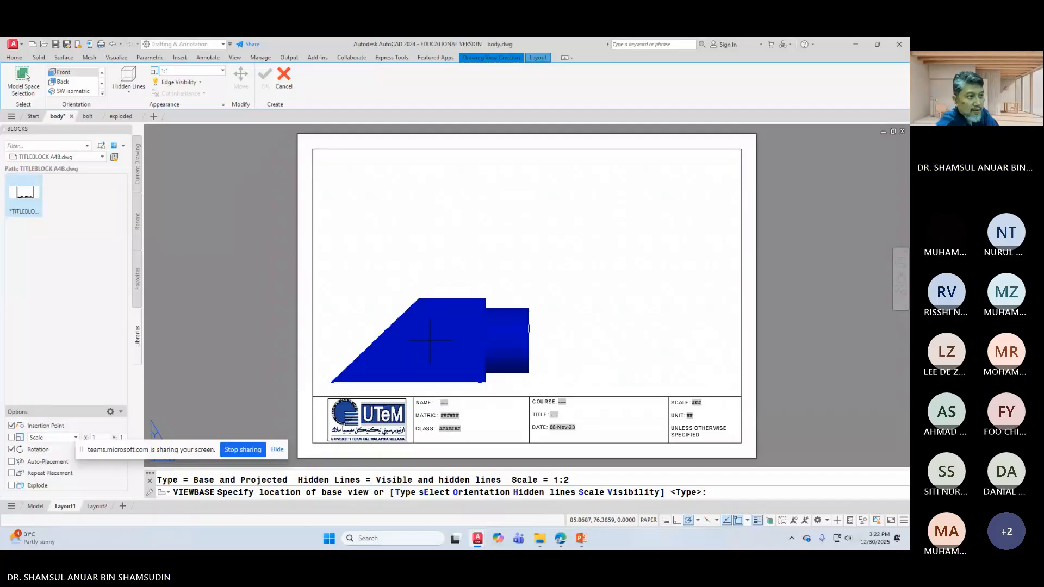
click(430, 340)
key(Return)
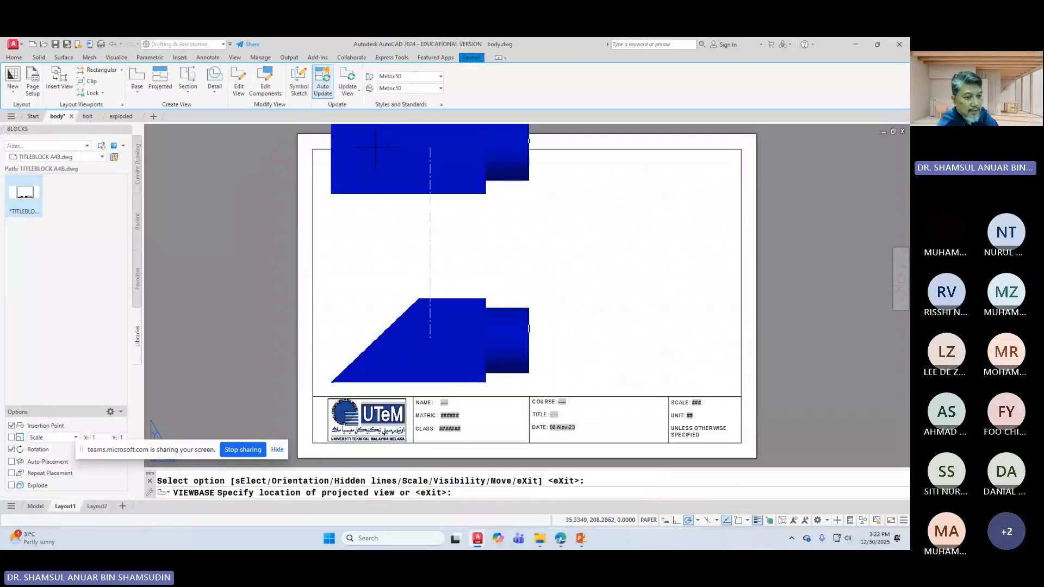
Step: Project right-side, top and isometric views from the base view
click(659, 318)
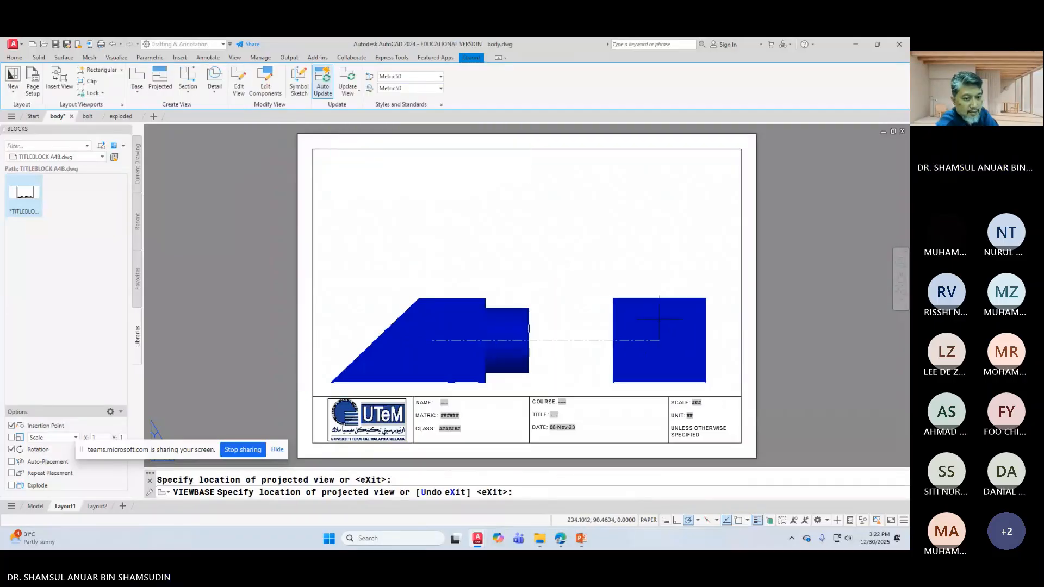
click(484, 224)
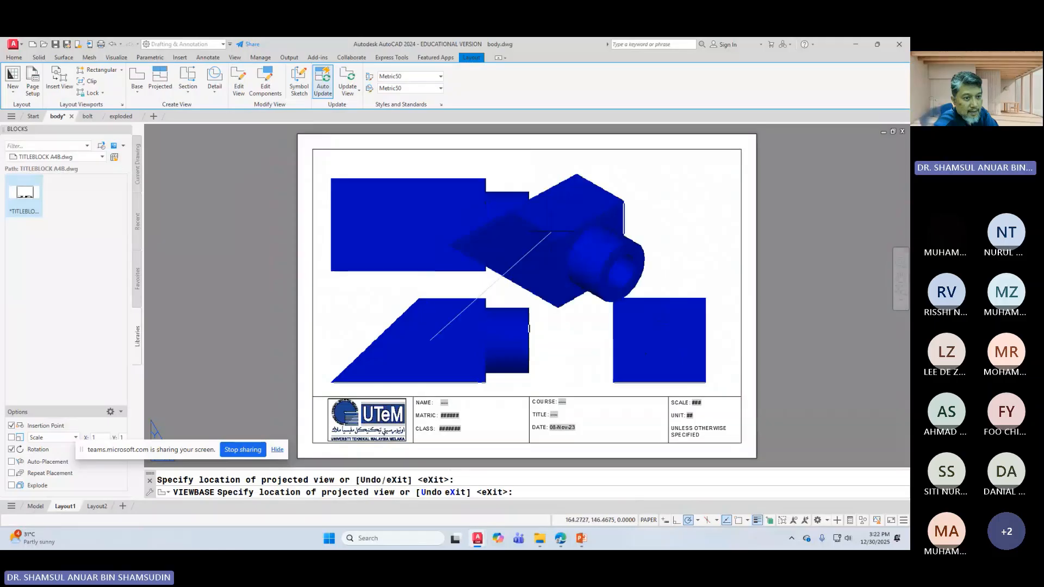
click(641, 214)
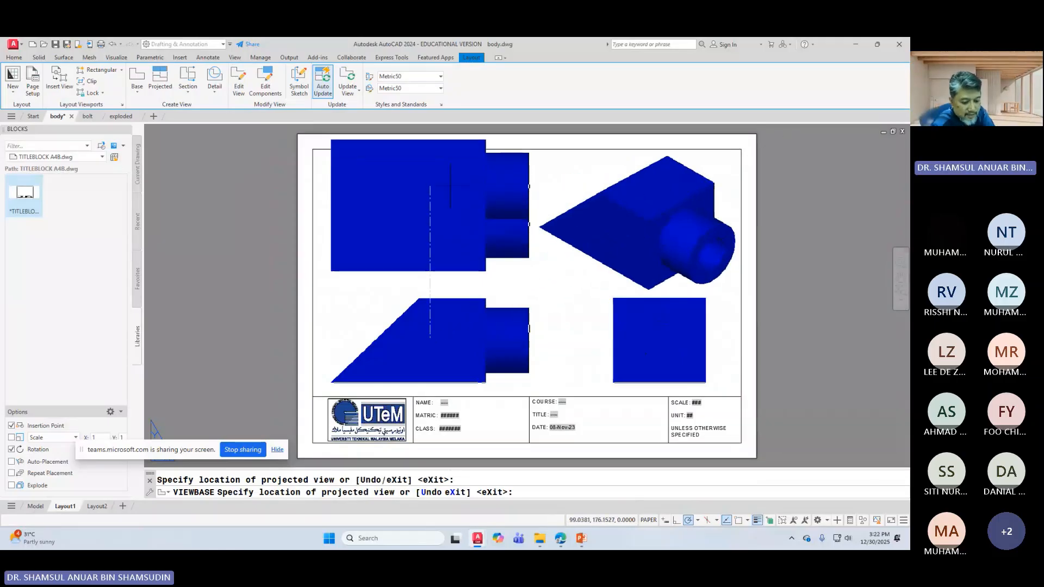
key(Return)
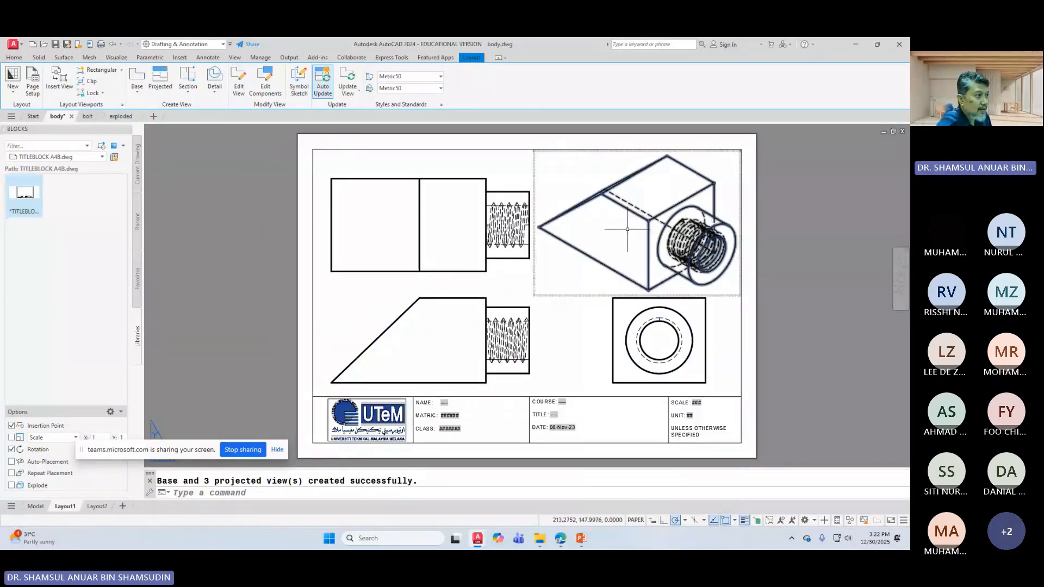
Step: Hide the dashed hidden lines in the isometric view and save body.dwg
double_click(627, 229)
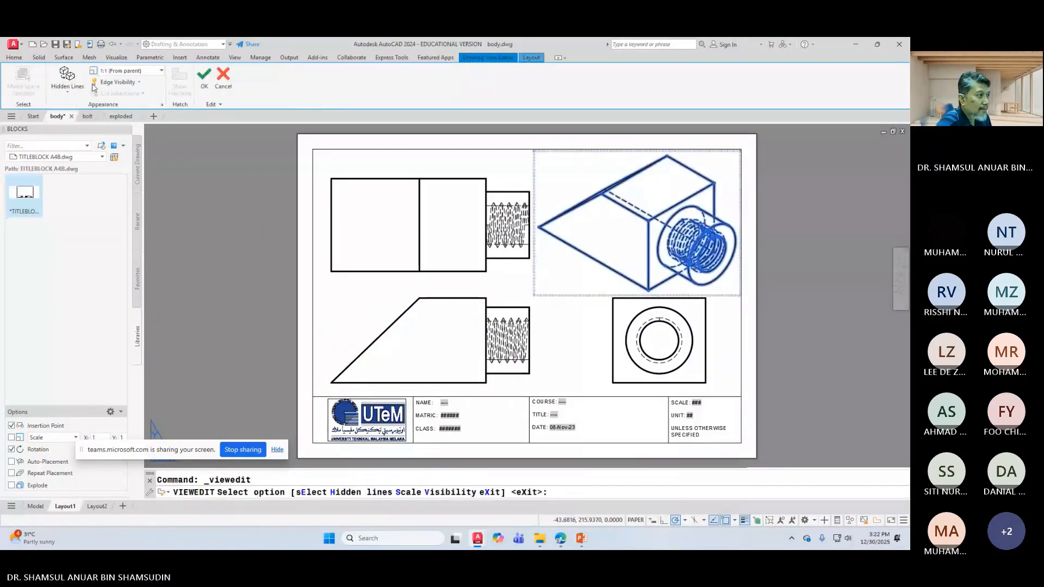
click(67, 87)
click(78, 109)
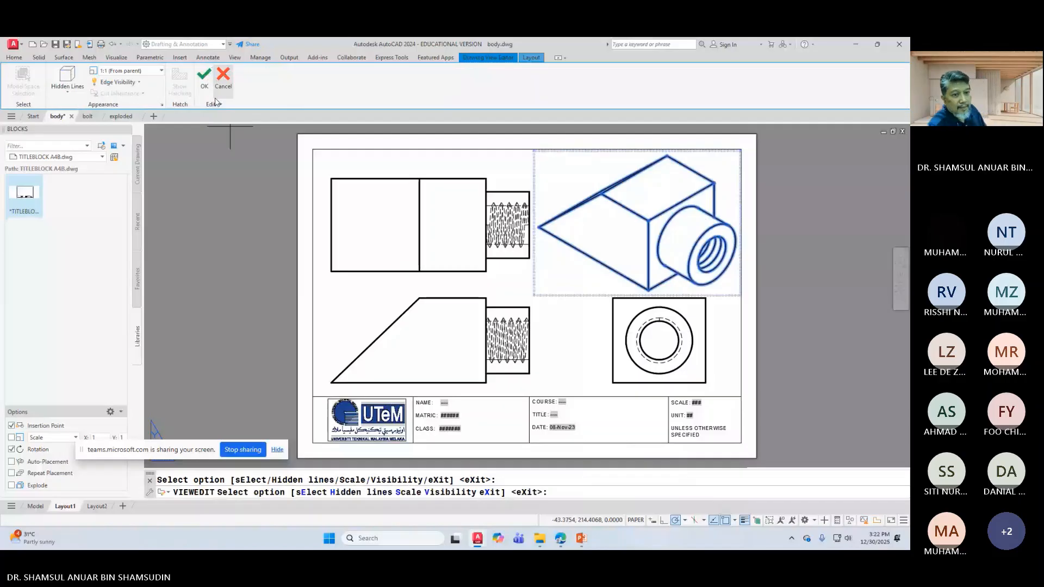
click(203, 79)
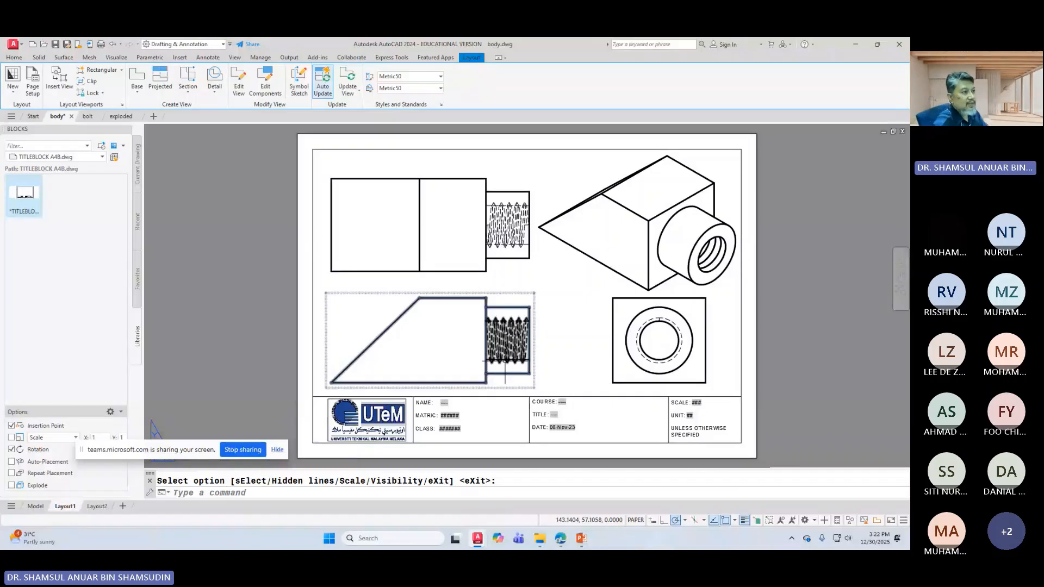
click(55, 45)
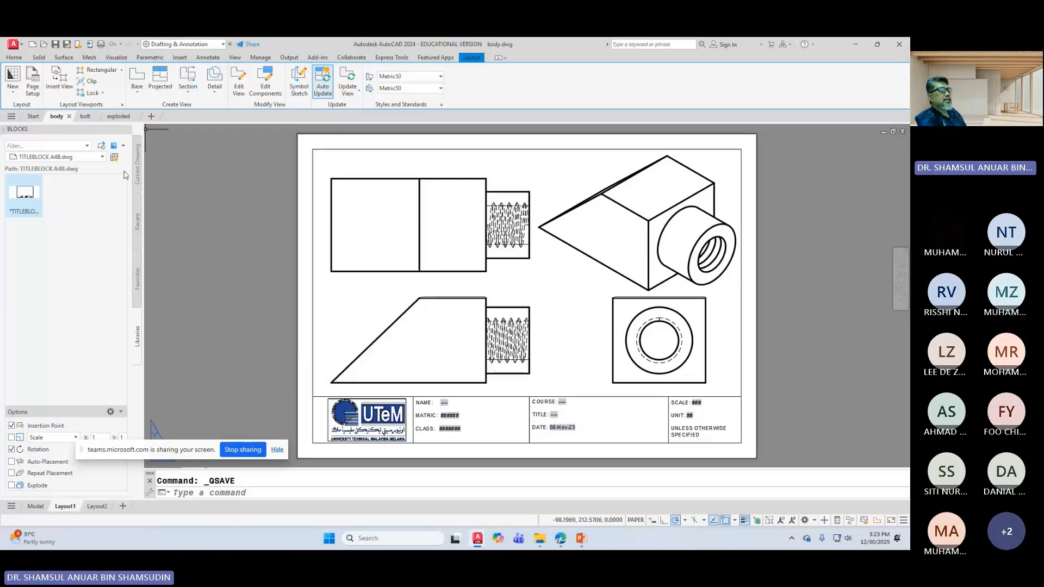
Step: Switch from the exploded drawing to review the bolt drawing's Layout1 views
click(118, 117)
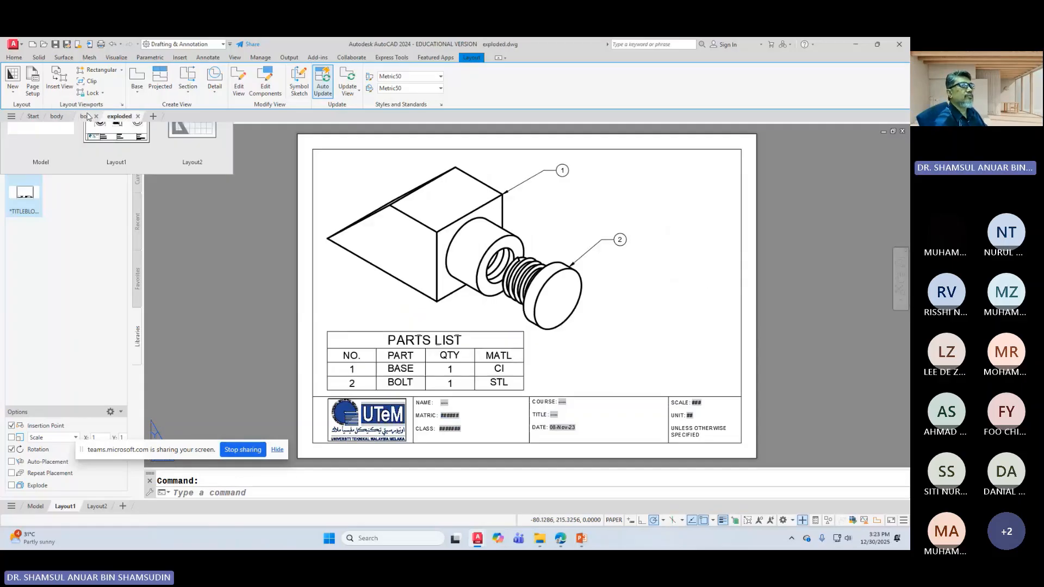
click(86, 116)
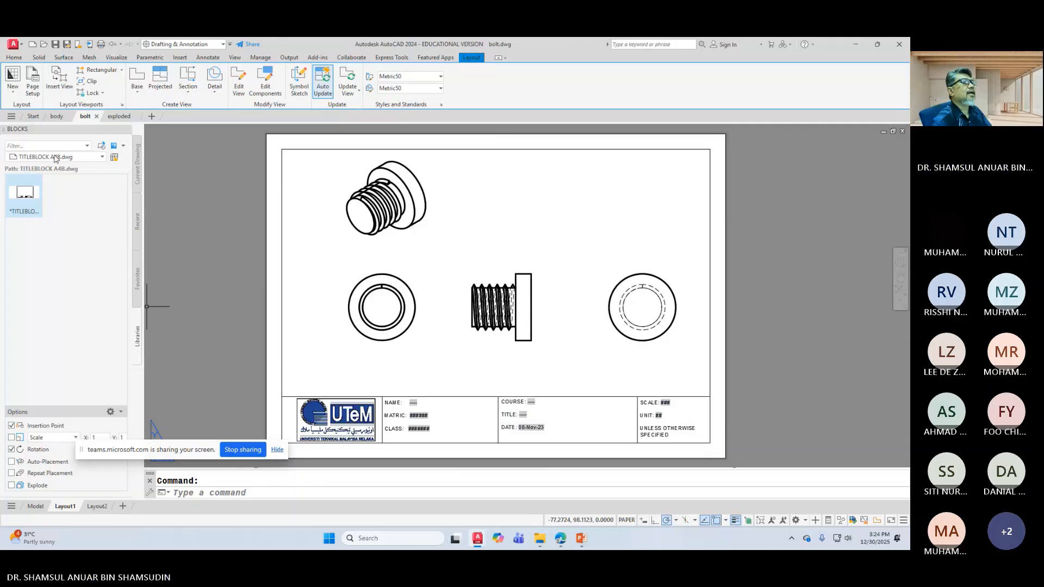
mouse_move(38, 129)
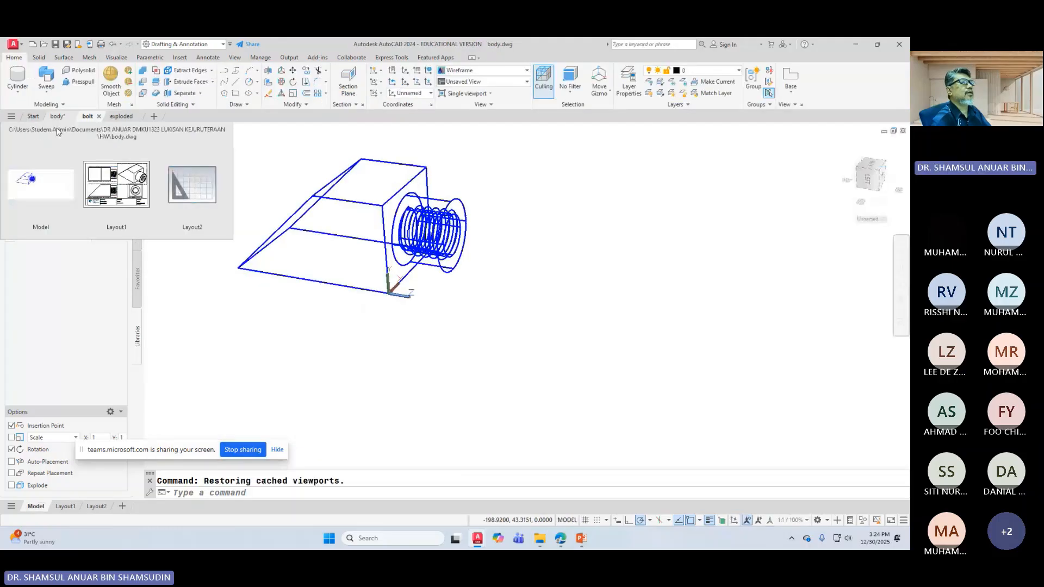
Step: Show exploded.dwg's model space in the home 3D view, orbited to the front, with Realistic shading
click(122, 117)
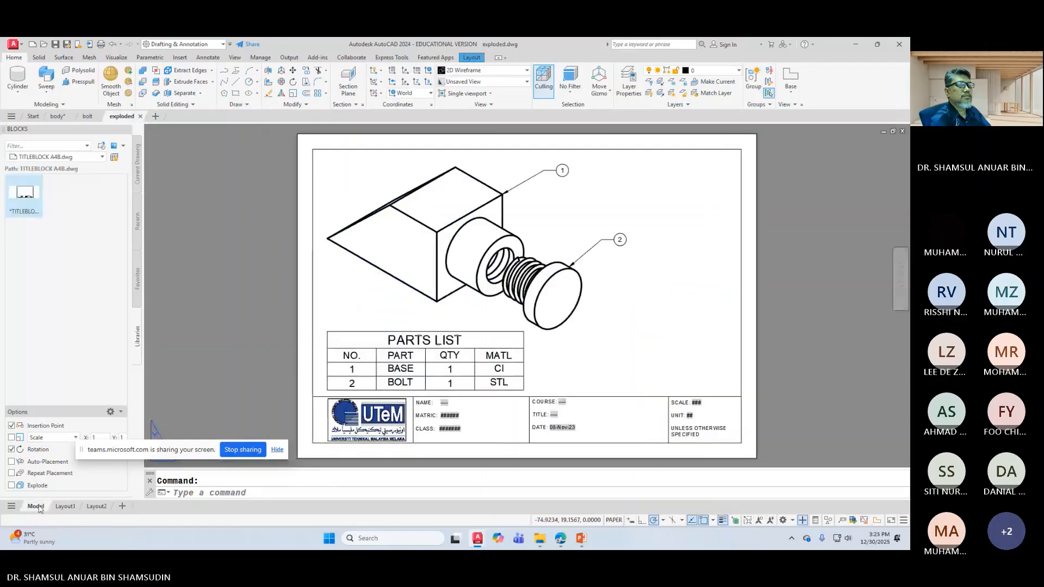
click(36, 506)
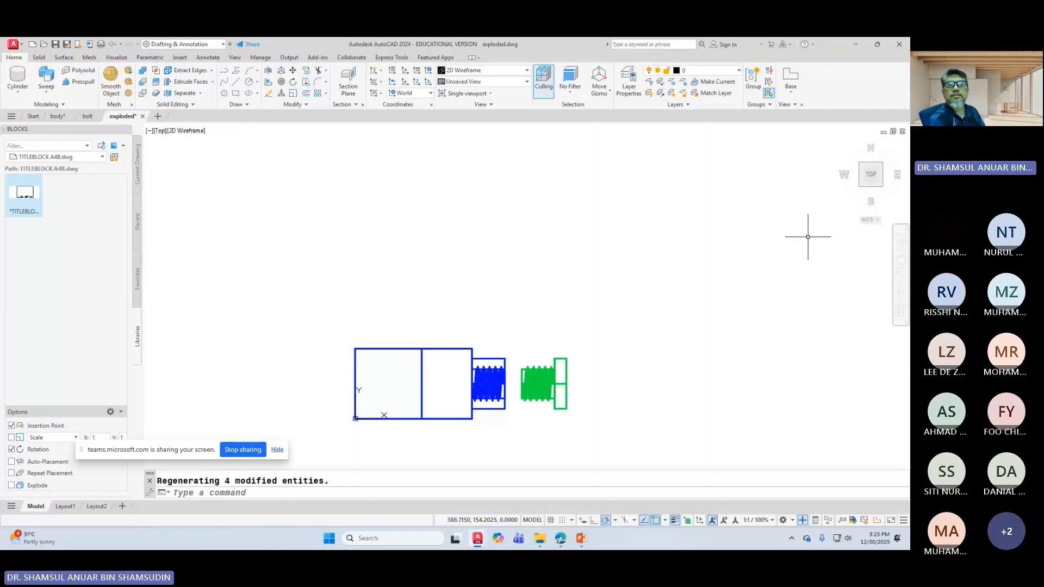
click(839, 144)
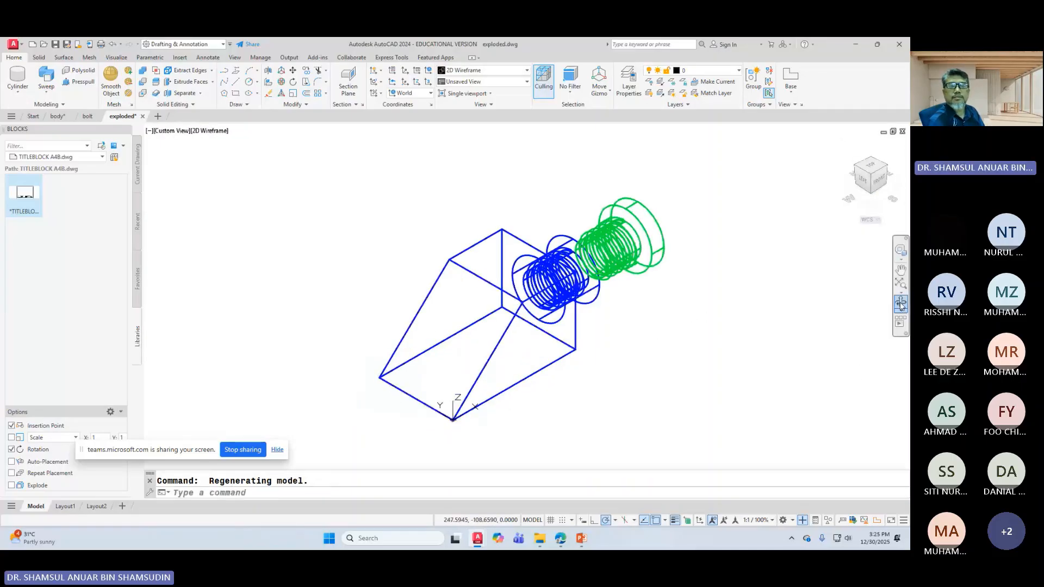
mouse_move(765, 333)
shift+middle_down()
mouse_move(519, 379)
mouse_move(492, 397)
shift+middle_up()
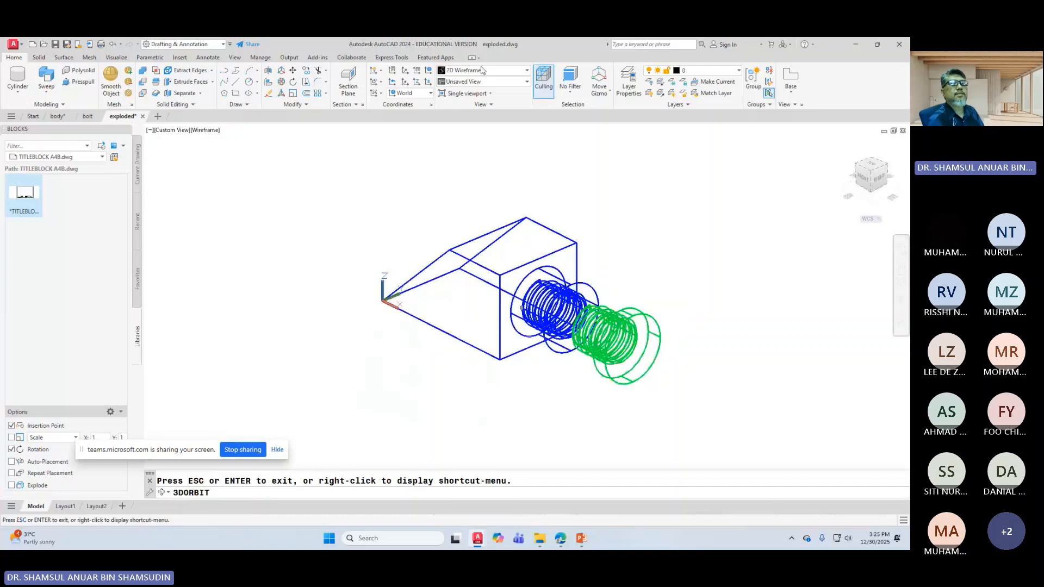
click(482, 71)
click(571, 101)
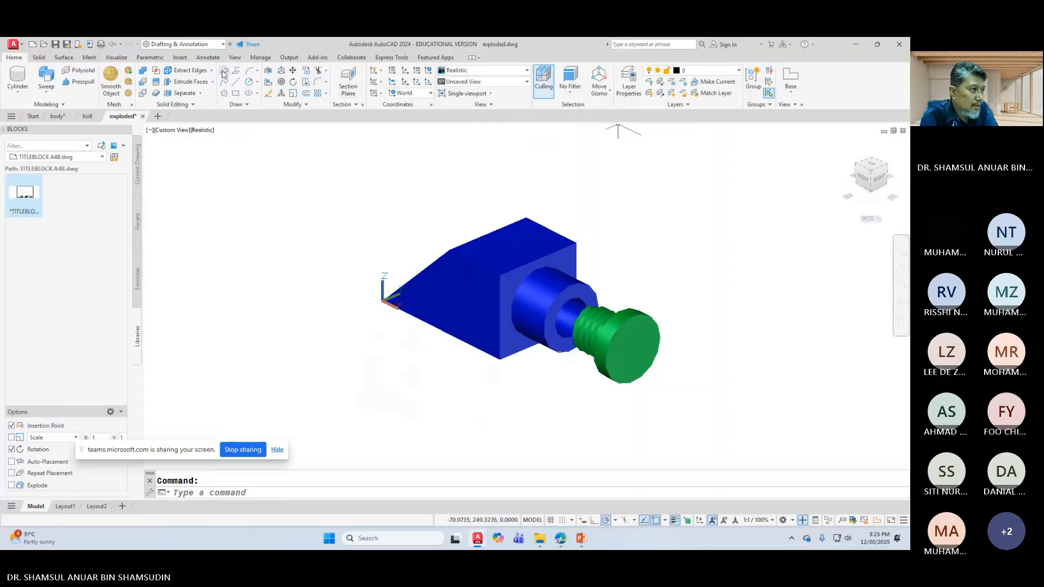
Step: Open the Materials Browser and assign Anodized - Dark Bronze to the body
click(116, 57)
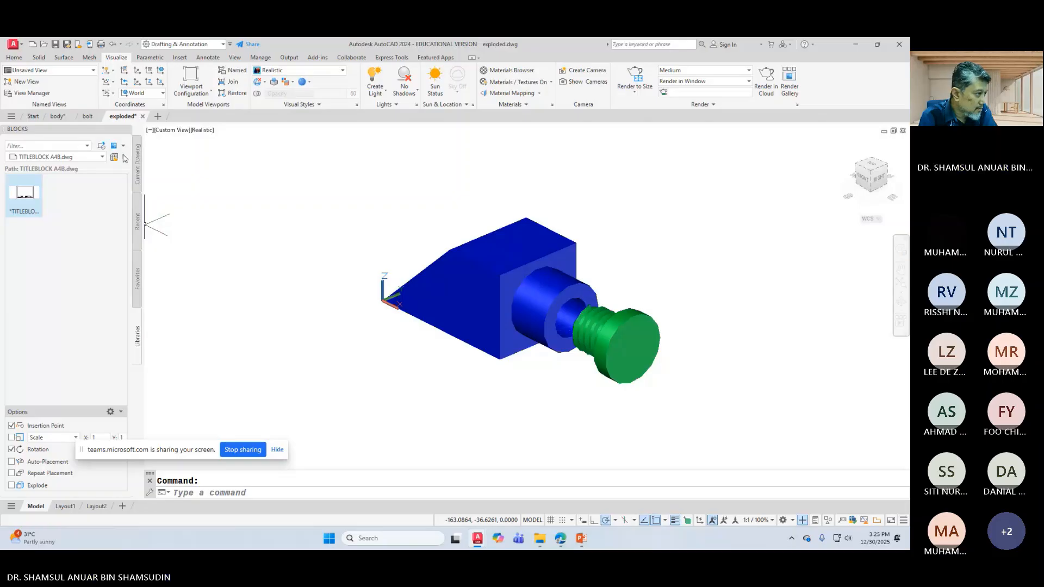
click(129, 130)
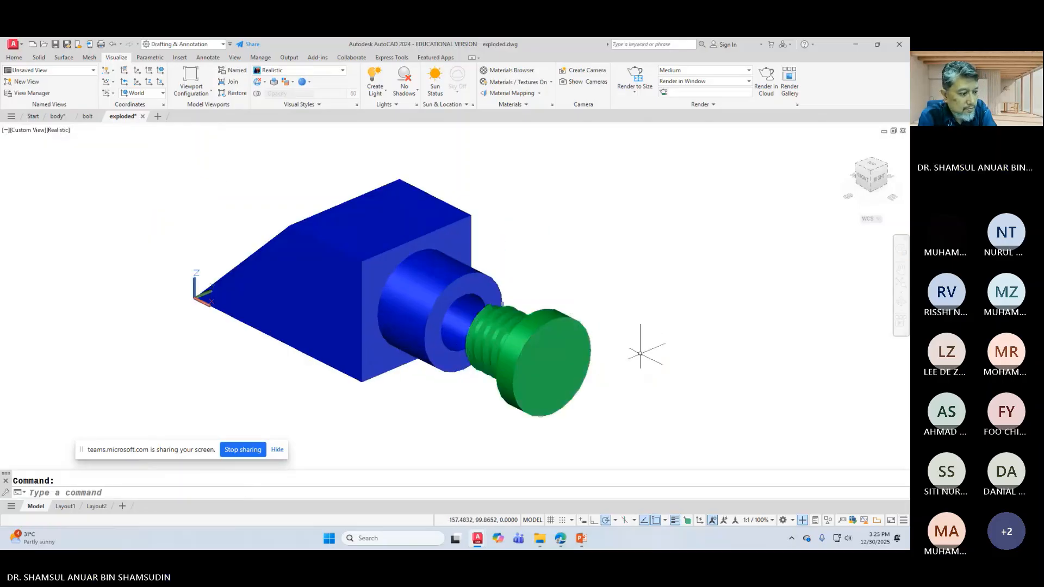
scroll(381, 311, up, 2)
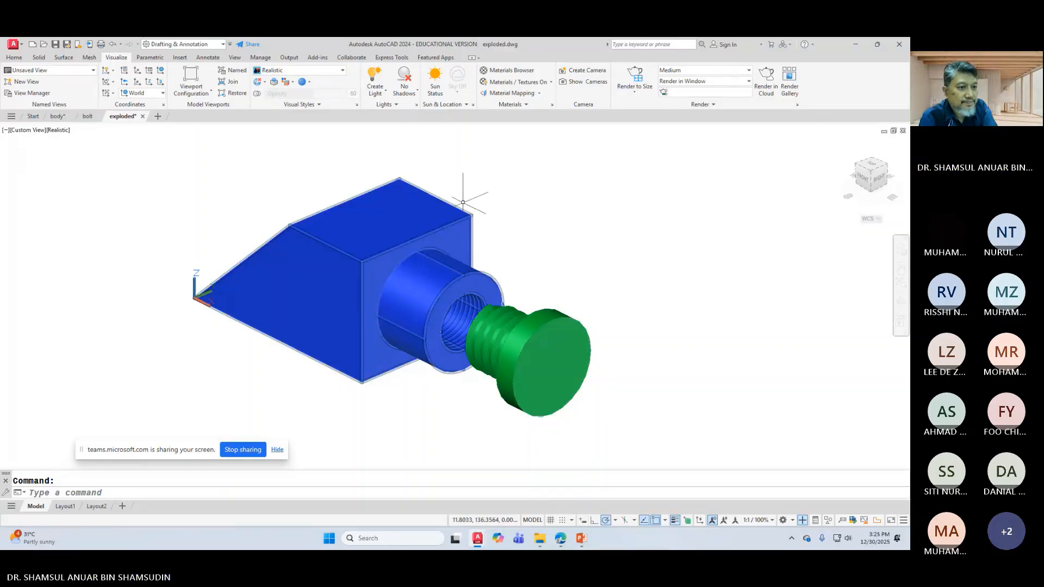
click(496, 72)
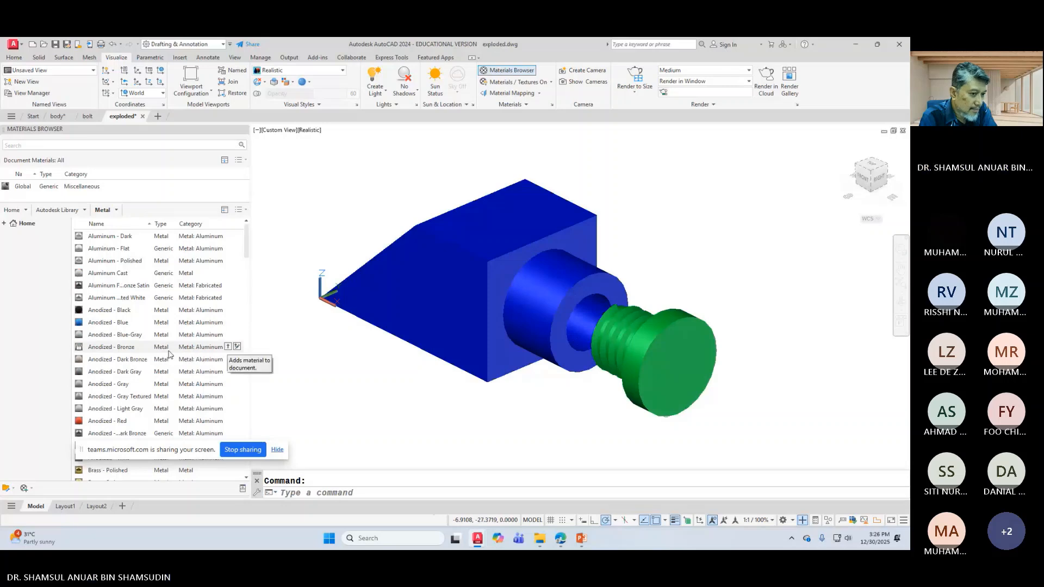
click(391, 293)
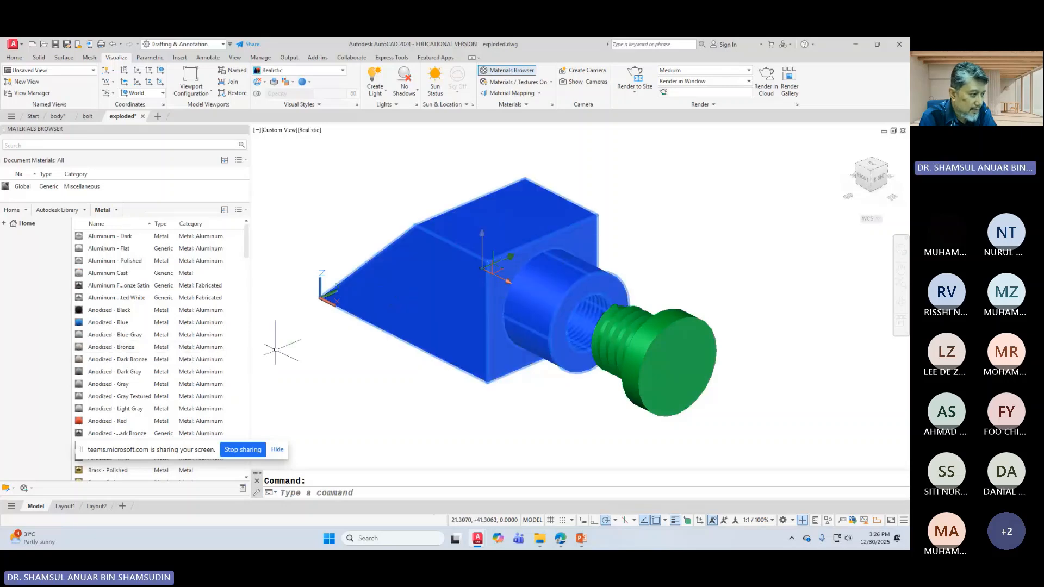
right_click(121, 351)
click(156, 356)
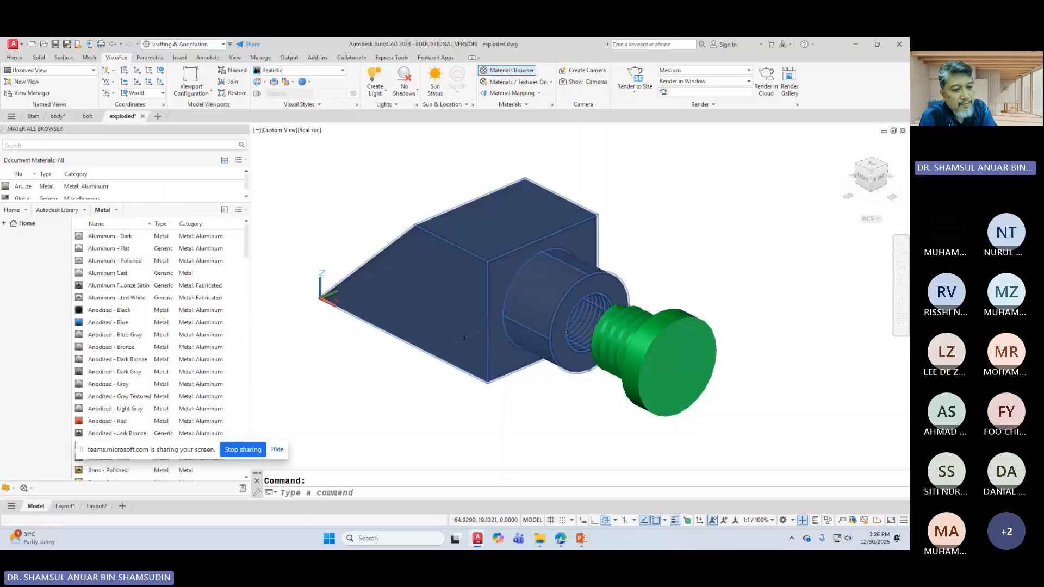
key(Escape)
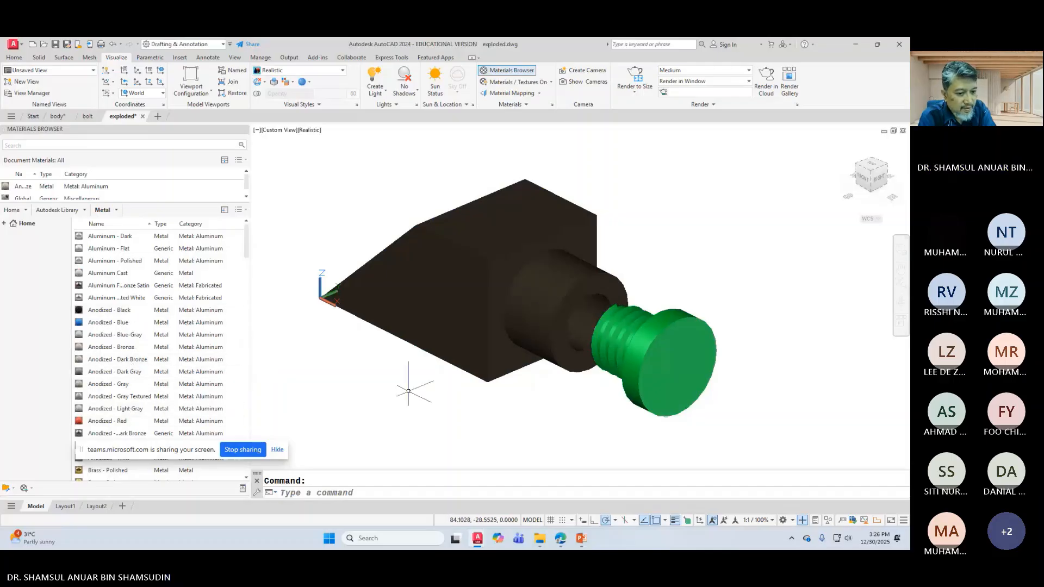
Step: Window-select the bolt and assign it Anodized - Blue
click(478, 407)
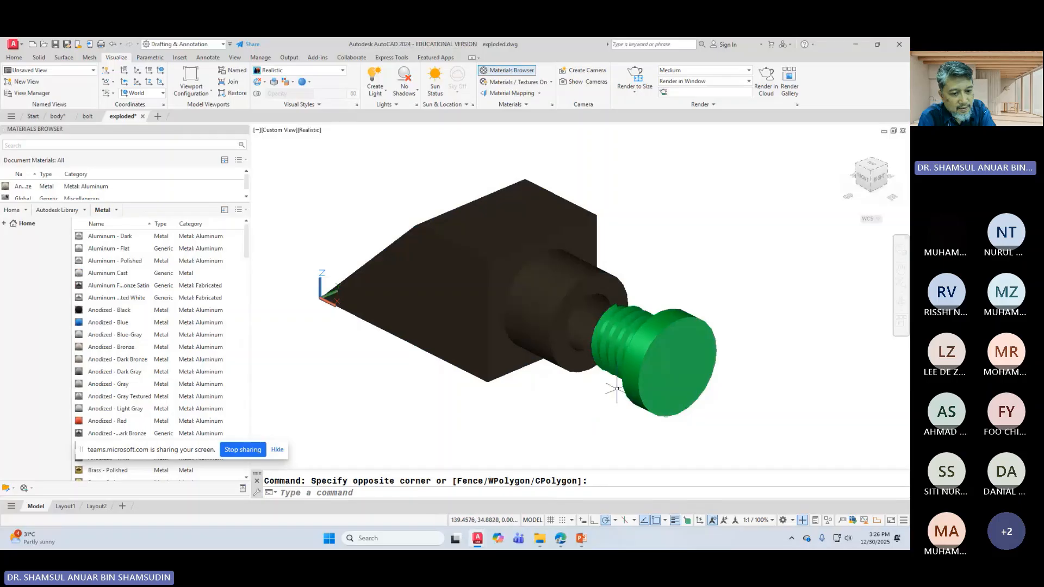
click(575, 421)
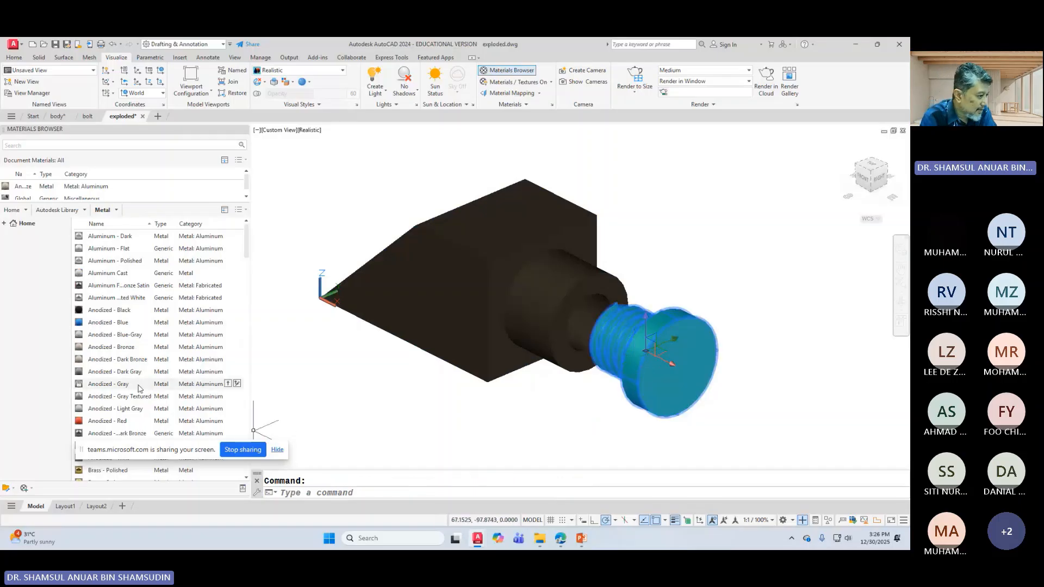
right_click(116, 325)
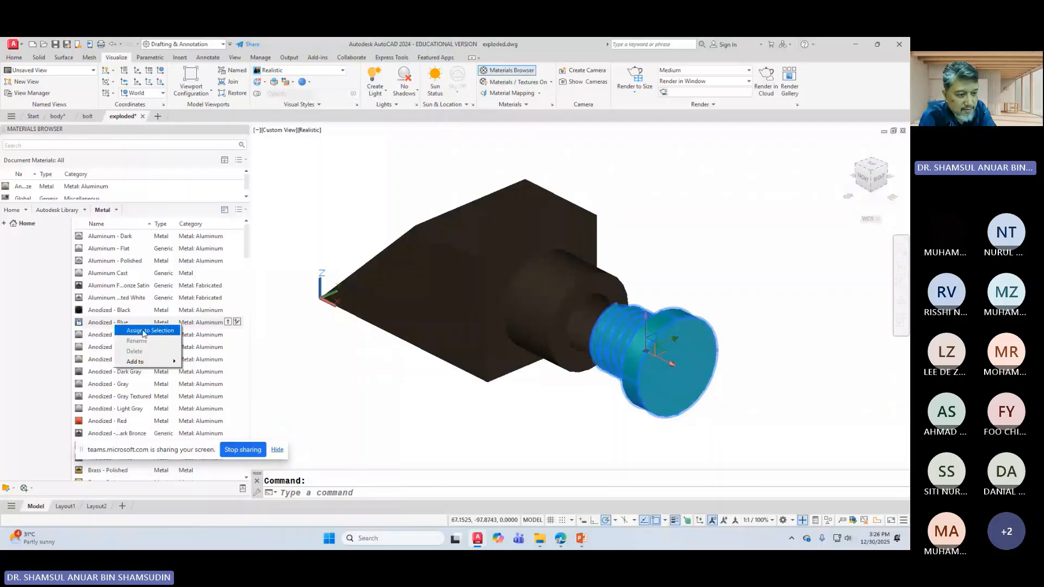
click(145, 331)
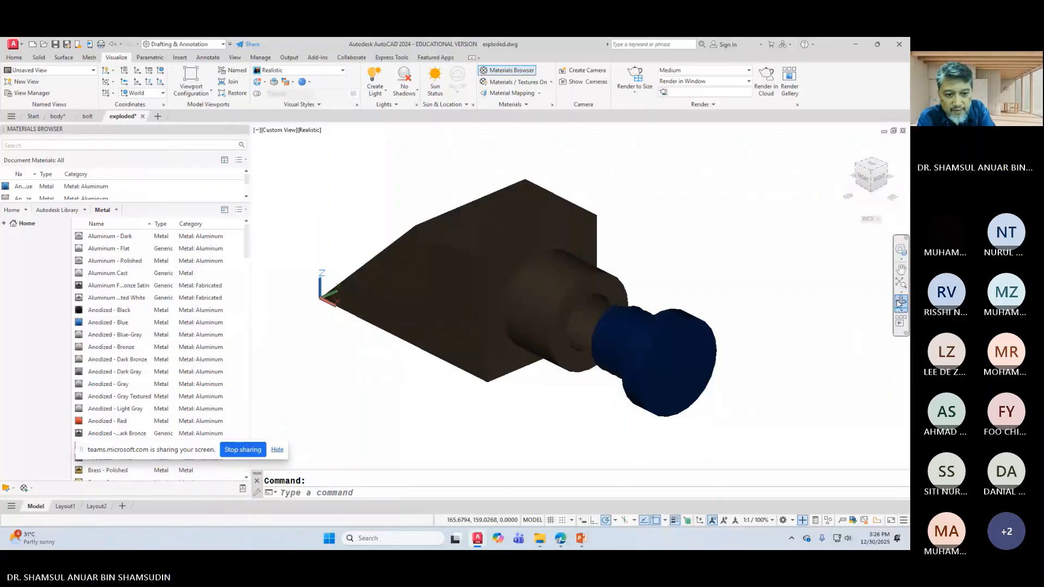
Step: Rotate the view slightly and reassign the bolt to Anodized - Red
click(899, 303)
drag(733, 328, 714, 331)
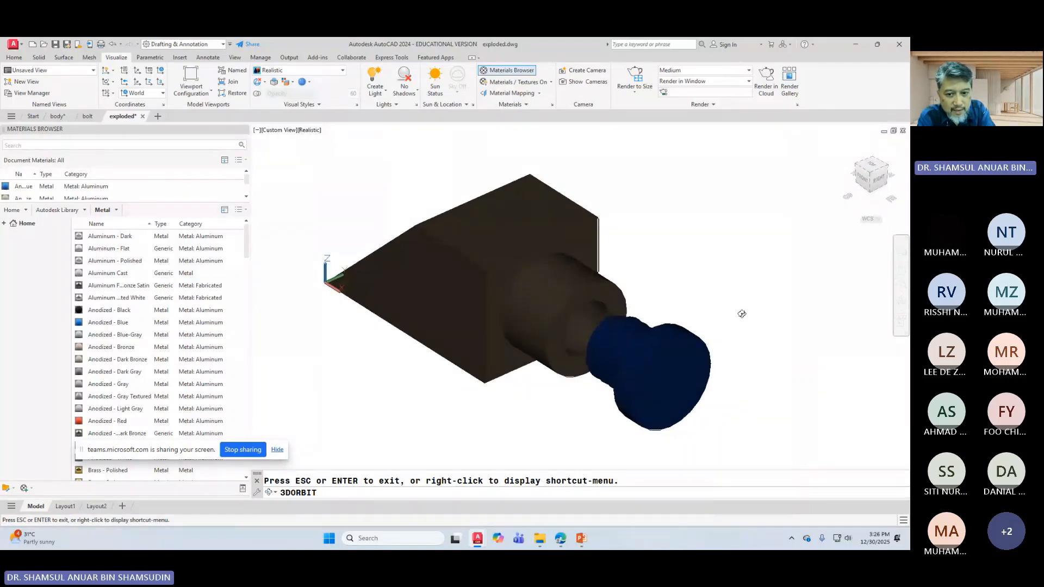
key(Escape)
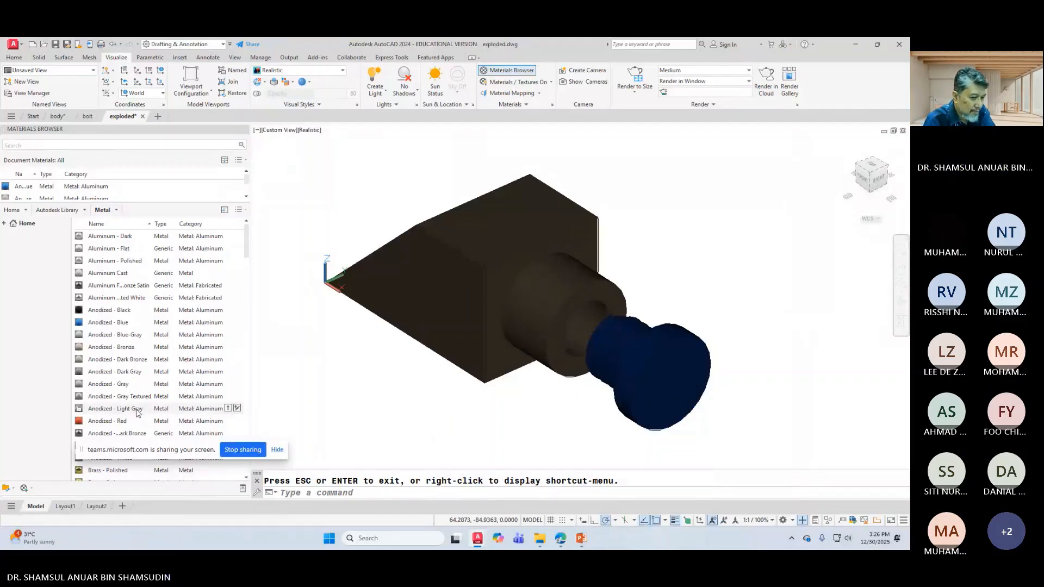
click(707, 402)
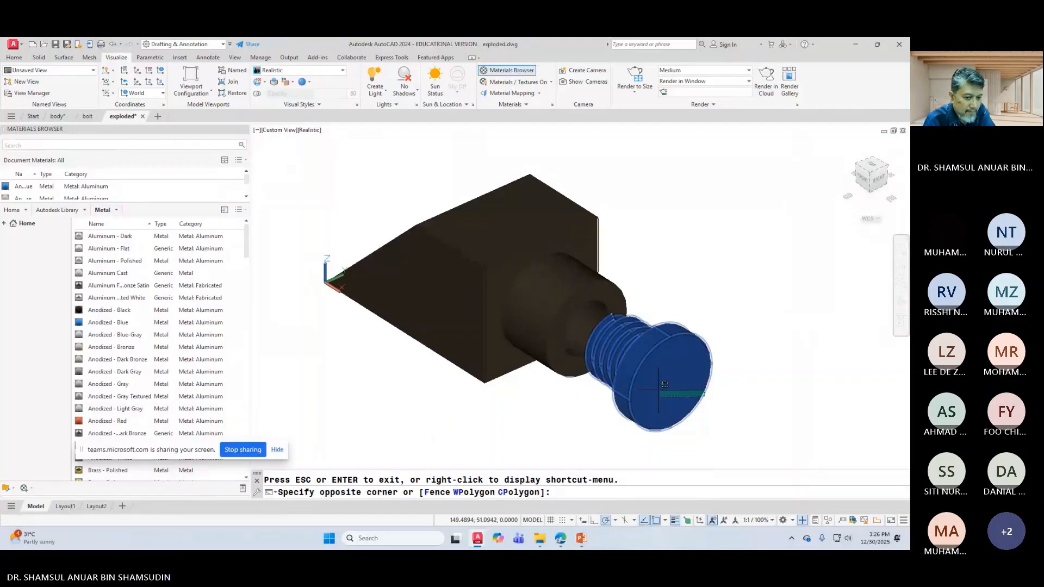
right_click(111, 424)
click(131, 432)
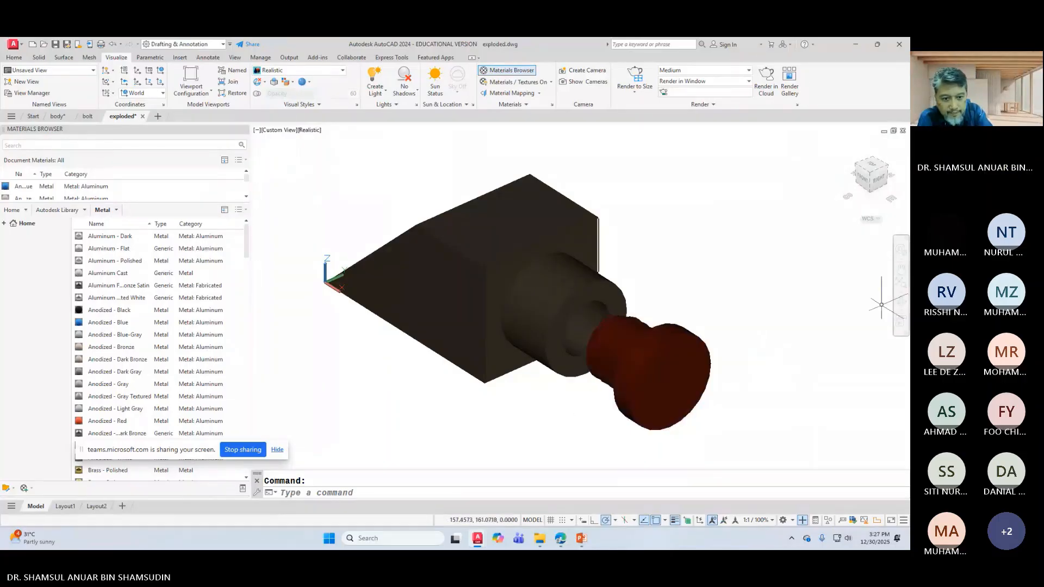
middle_drag(745, 322, 746, 300)
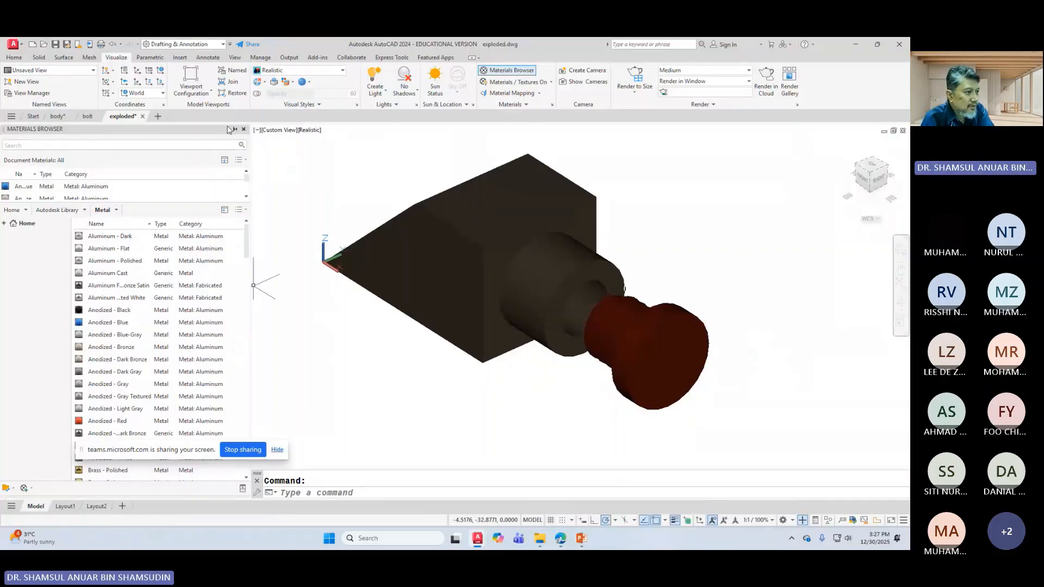
scroll(164, 188, down, 1)
scroll(149, 368, down, 7)
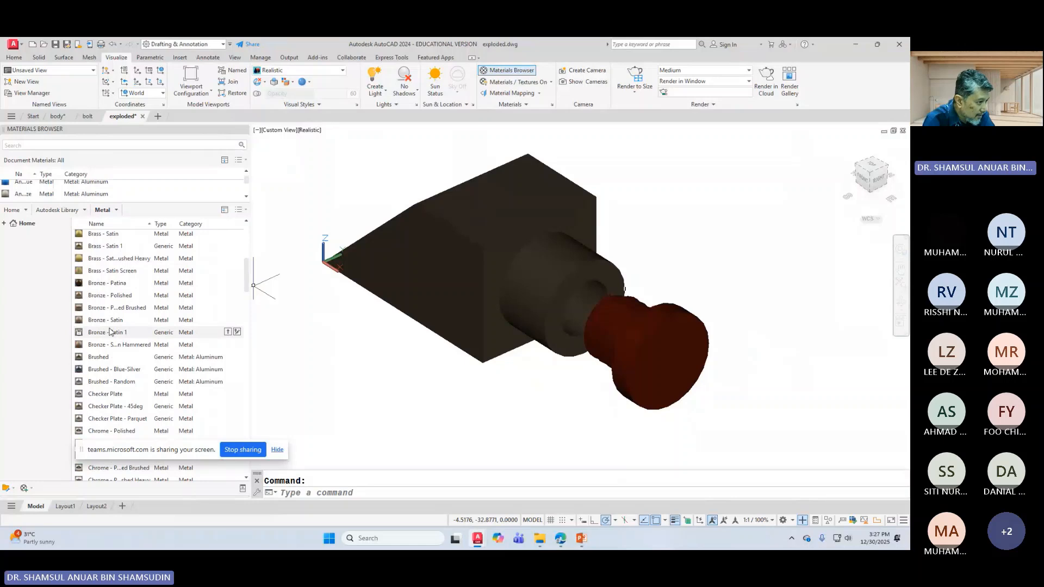
Step: Try hammered bronze and then Copper materials on the body
click(461, 306)
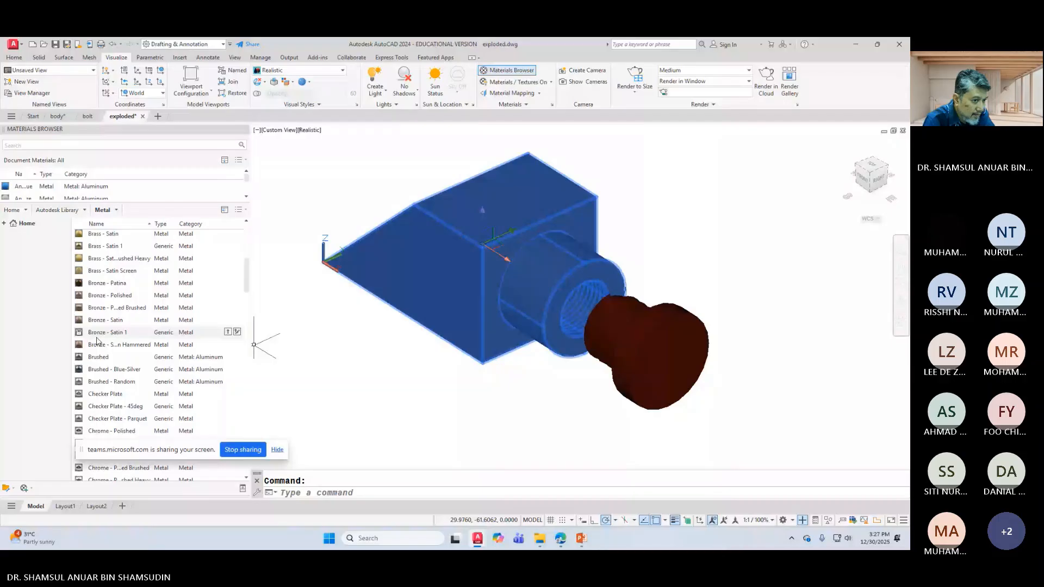
click(135, 345)
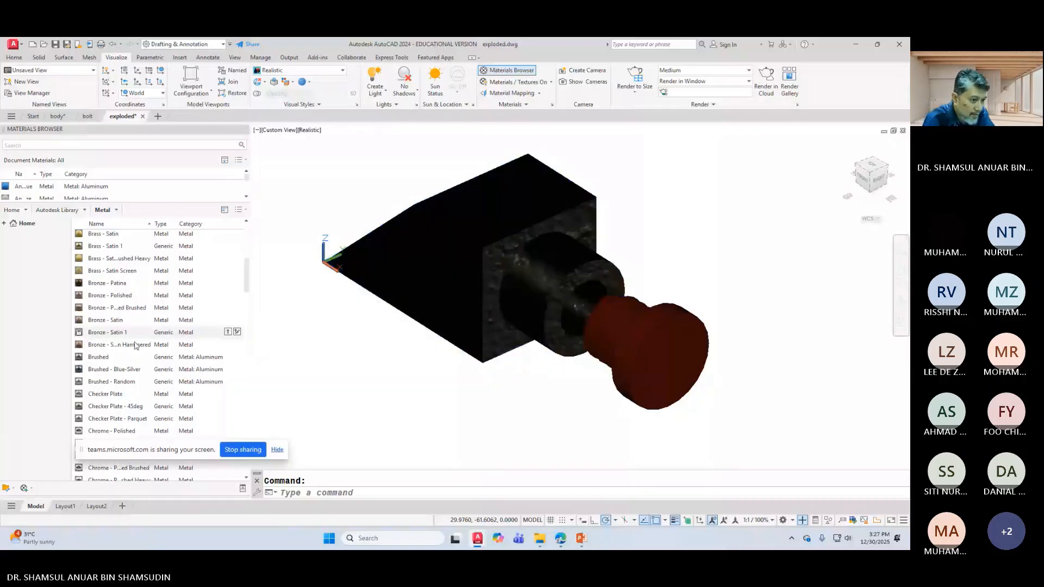
click(430, 288)
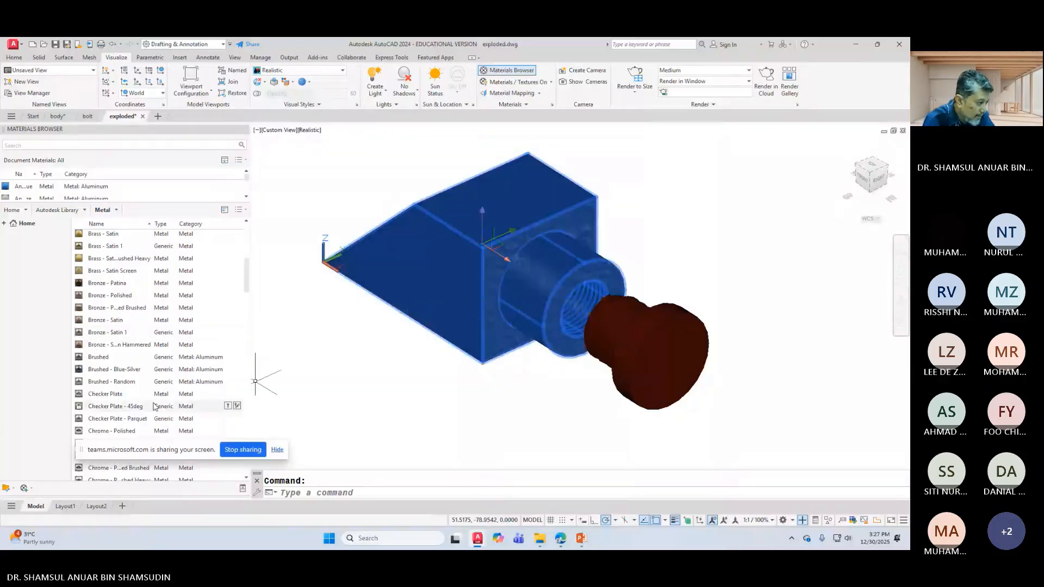
scroll(108, 430, down, 3)
right_click(107, 428)
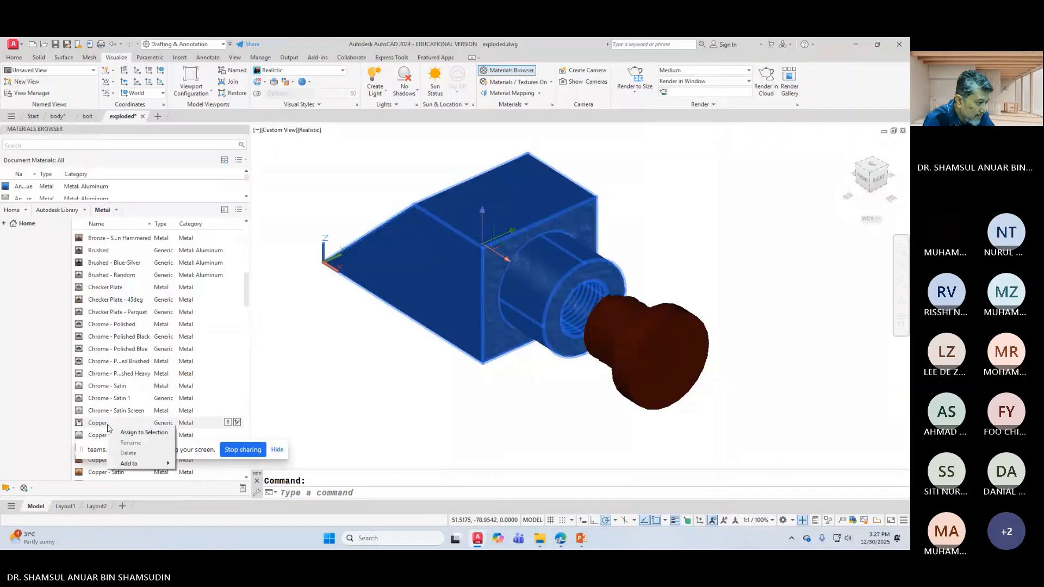
click(140, 433)
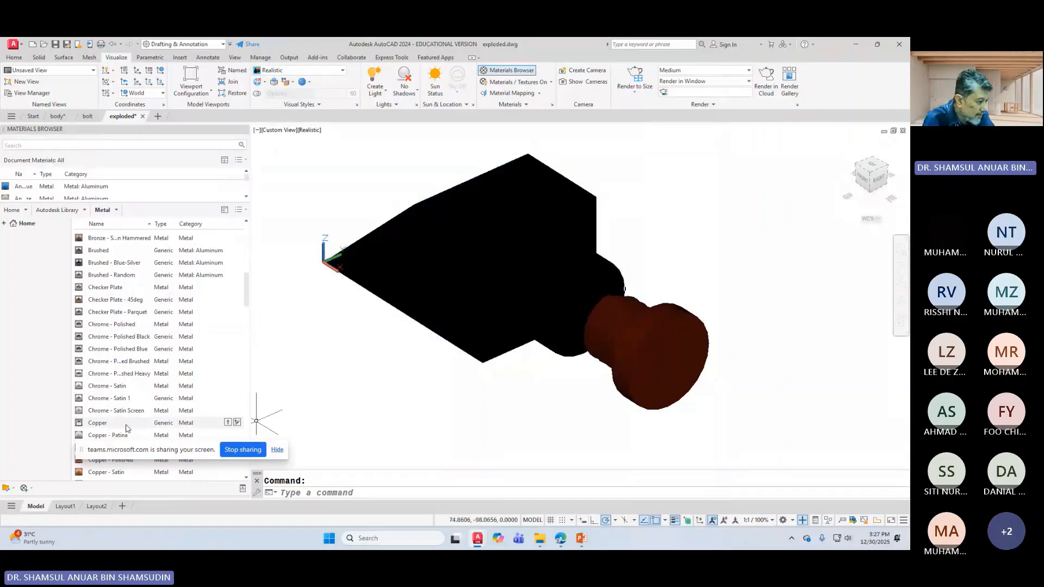
scroll(122, 421, down, 2)
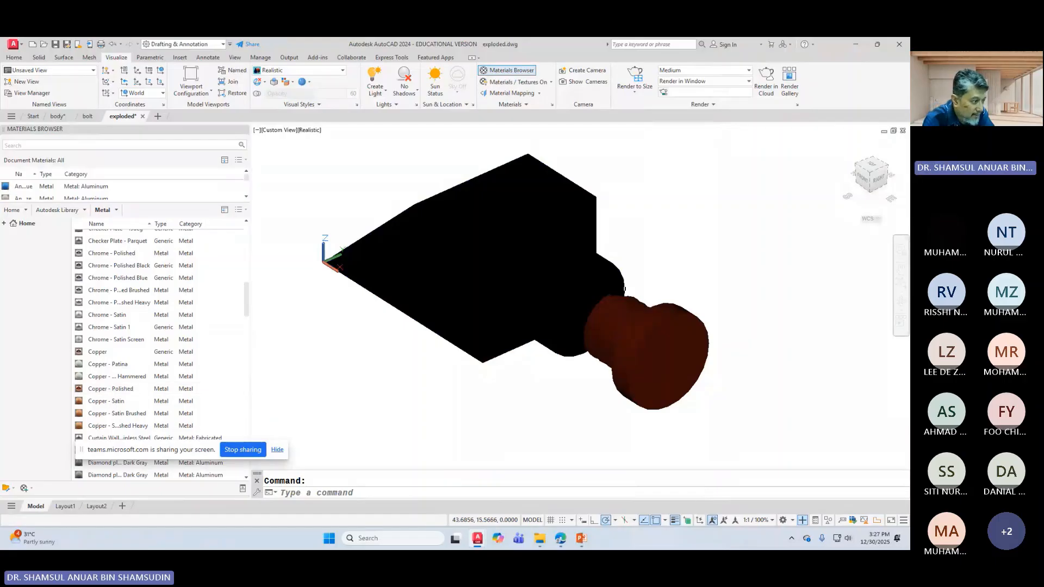
Step: Assign the Metal library's Framing Steel material to the block-shaped body
click(622, 288)
scroll(103, 413, down, 2)
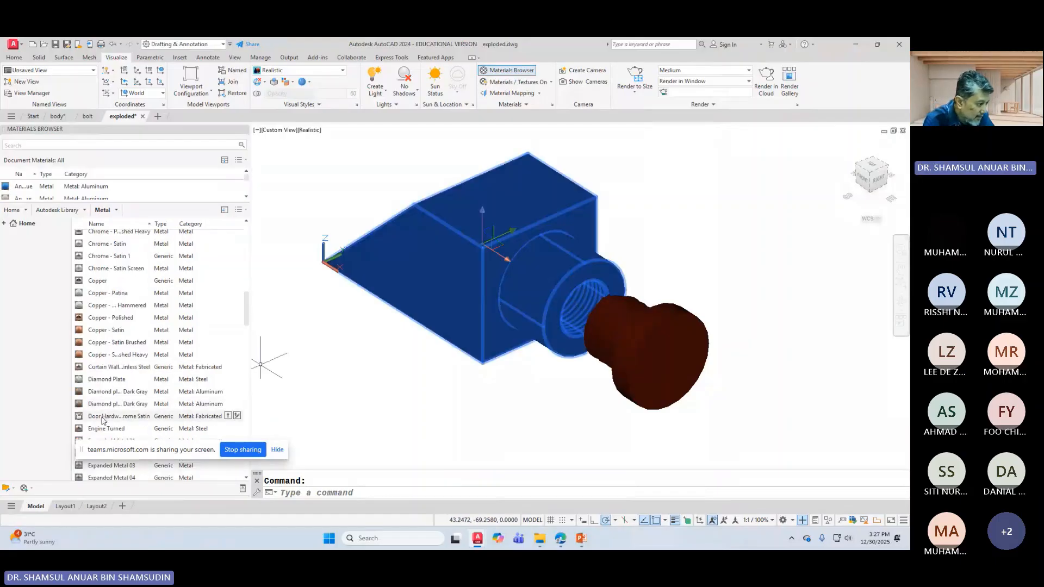
scroll(103, 418, down, 1)
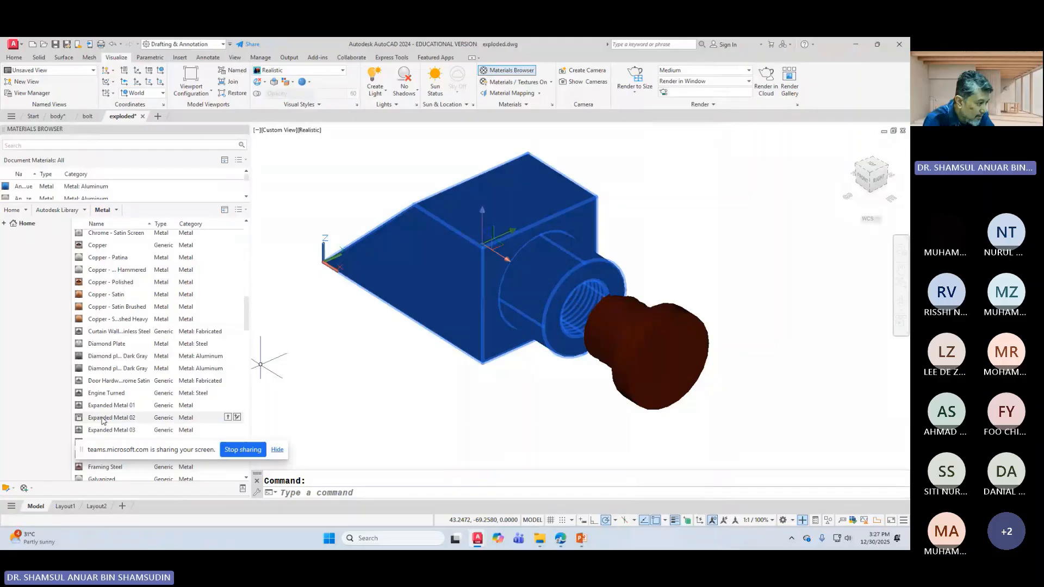
scroll(103, 421, down, 1)
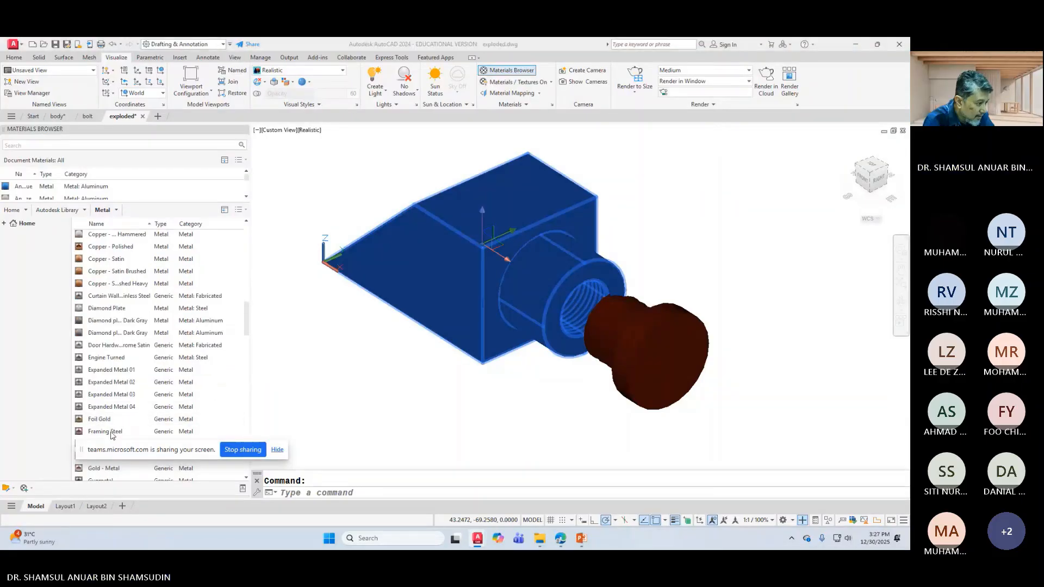
right_click(112, 434)
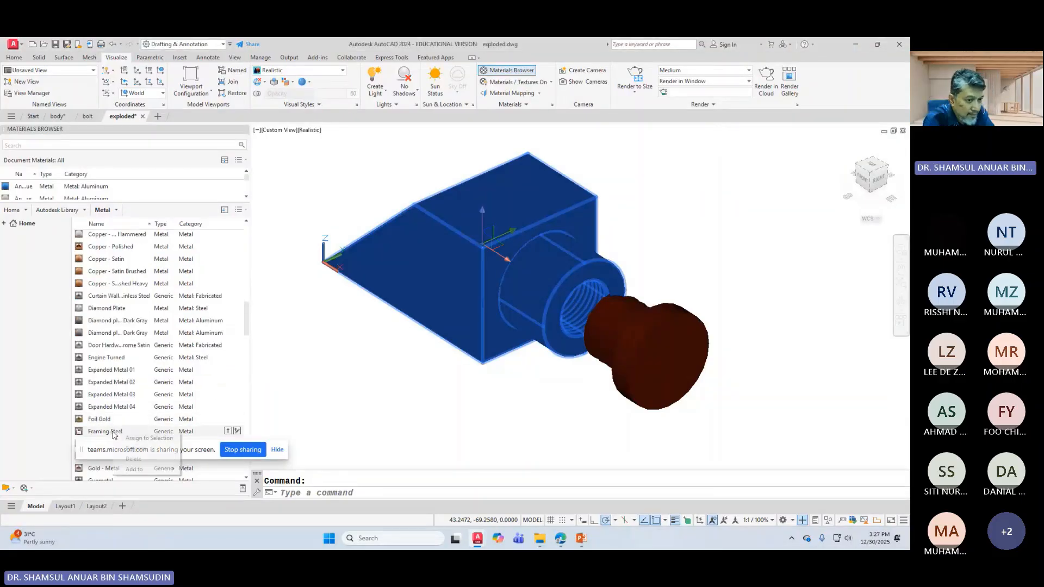
click(145, 439)
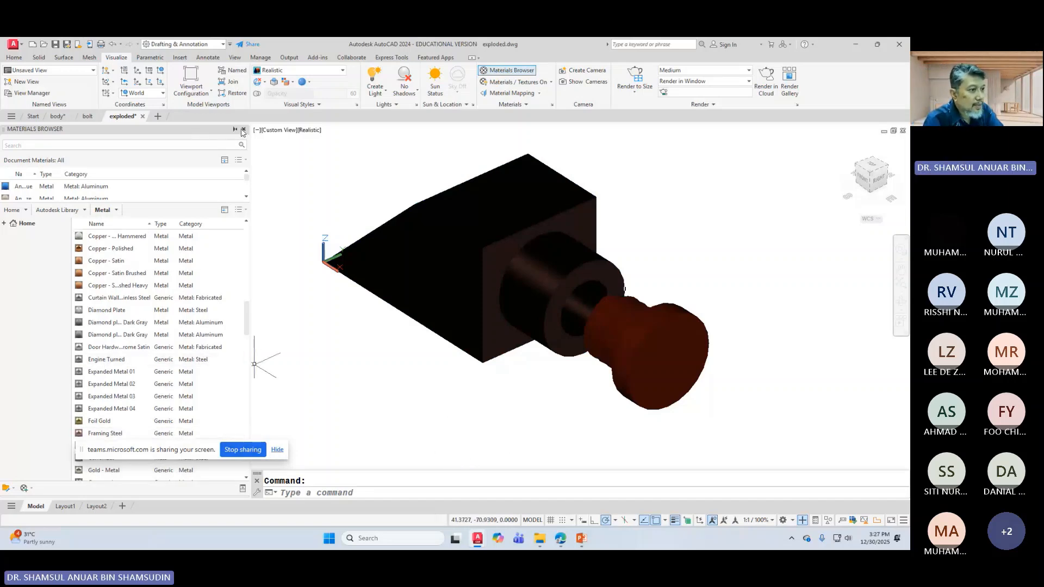
Step: Close the Materials Browser and bring up the Render Environment and Exposure palette
click(243, 130)
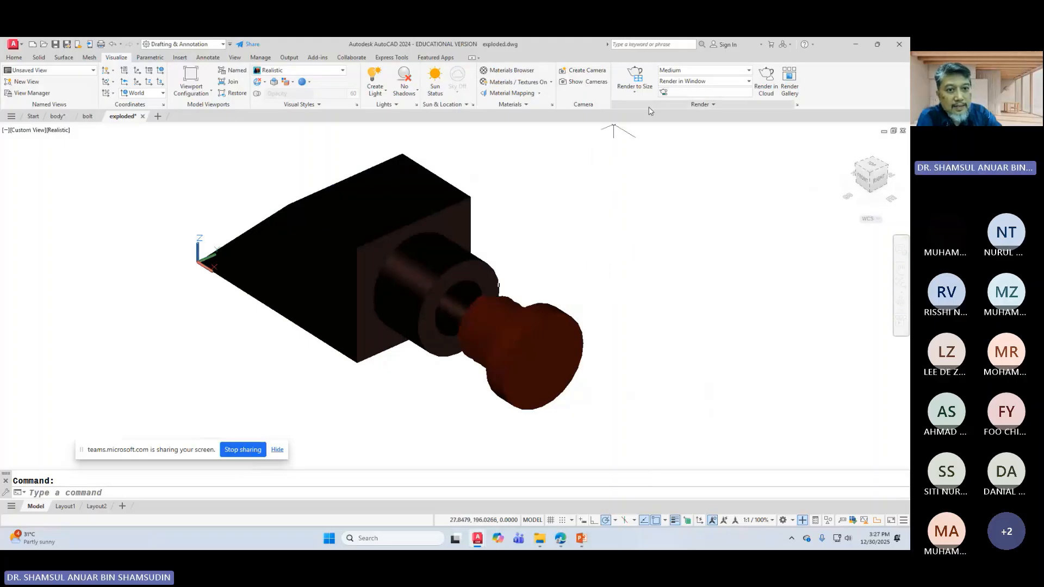
click(698, 105)
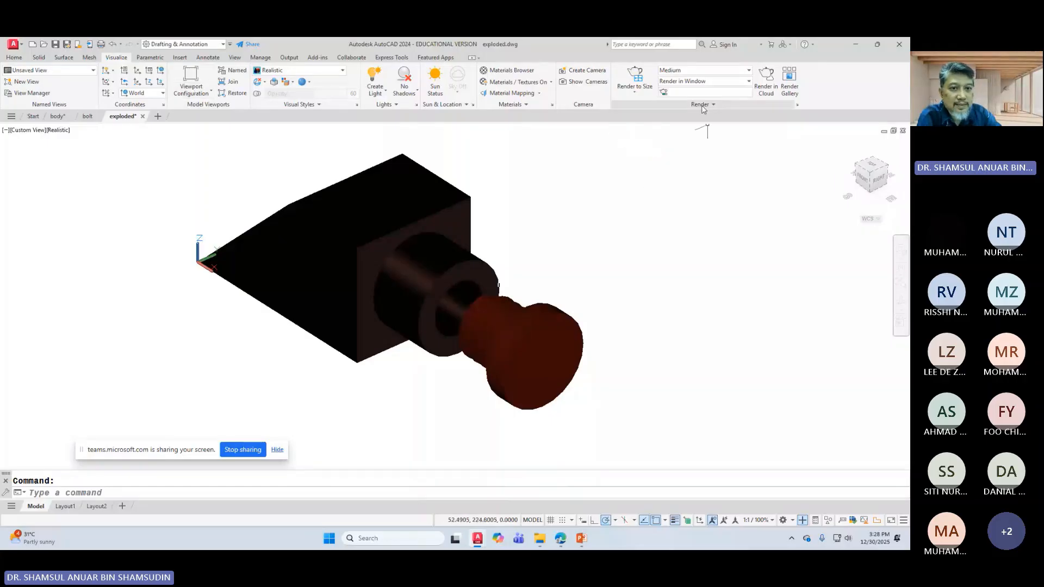
click(703, 106)
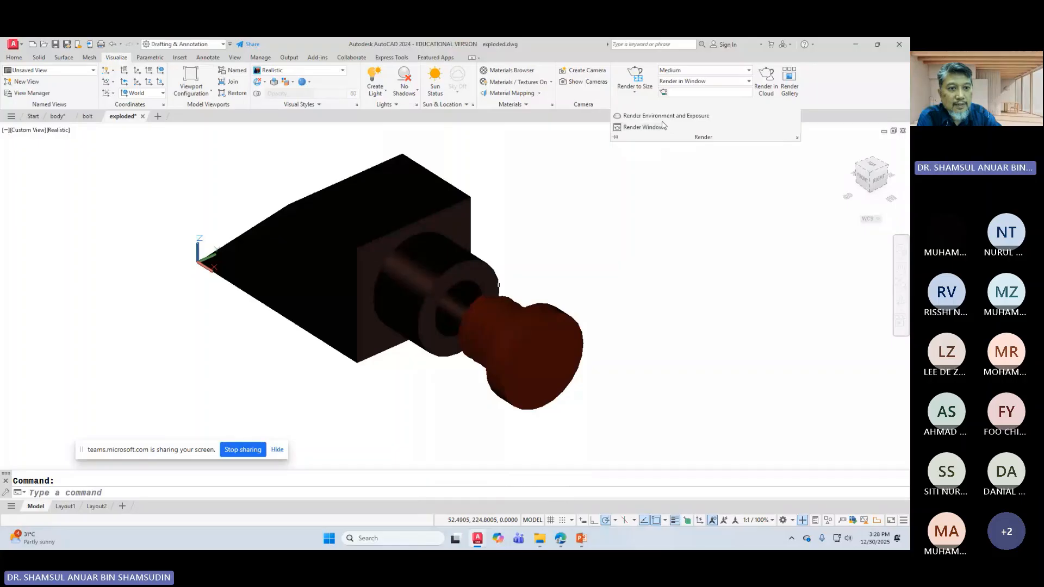
click(664, 116)
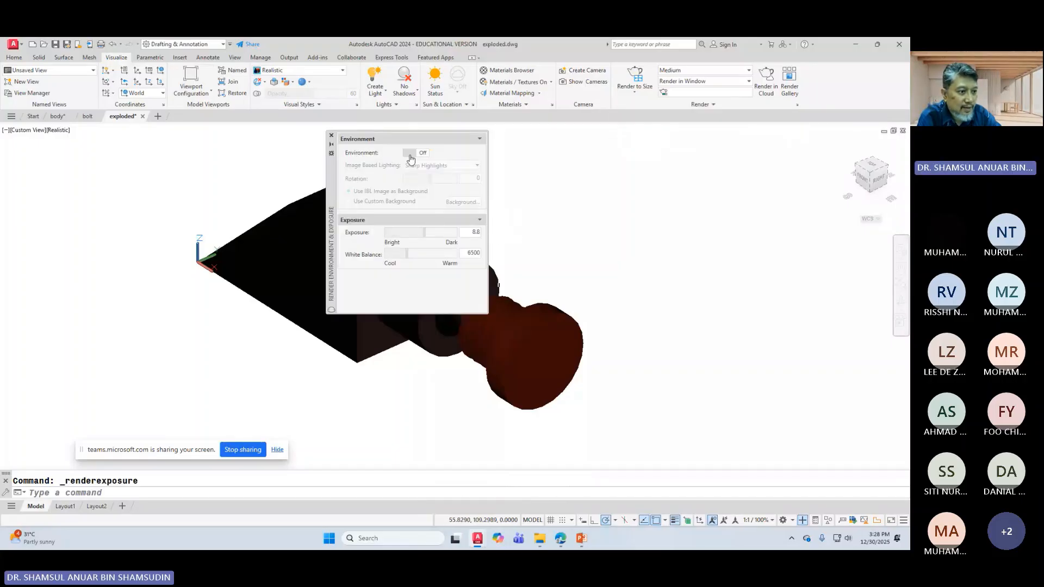
Step: Enable Dry Lake Bed image-based lighting, lower exposure from 12, then switch the environment off
click(411, 155)
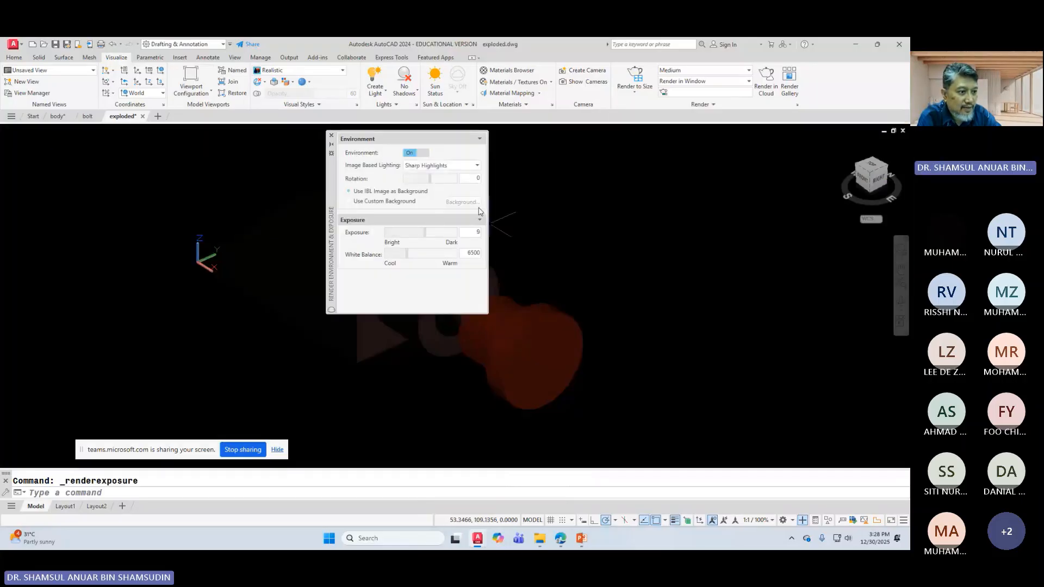
click(427, 166)
click(422, 188)
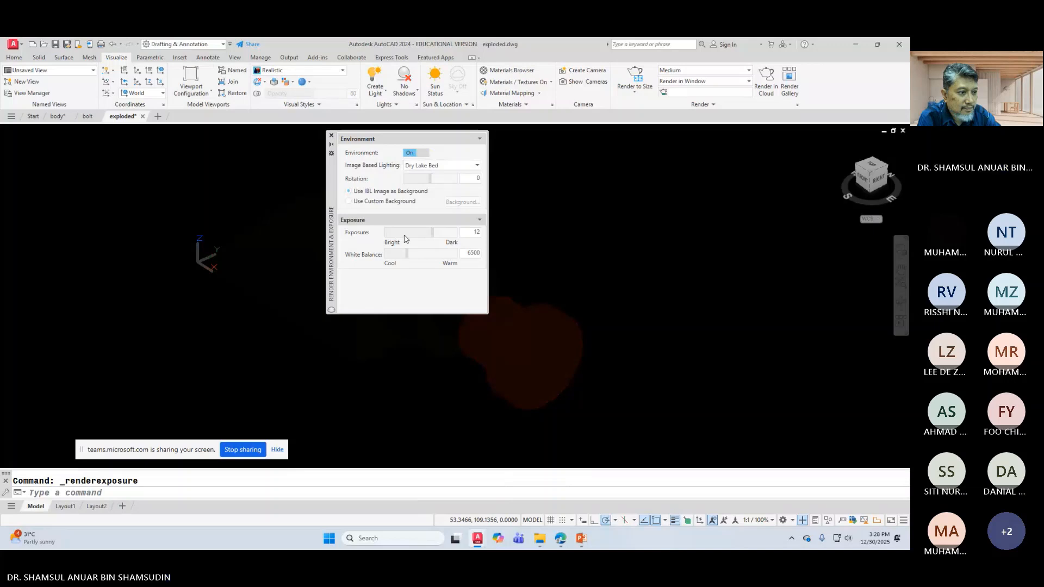
drag(433, 232, 405, 252)
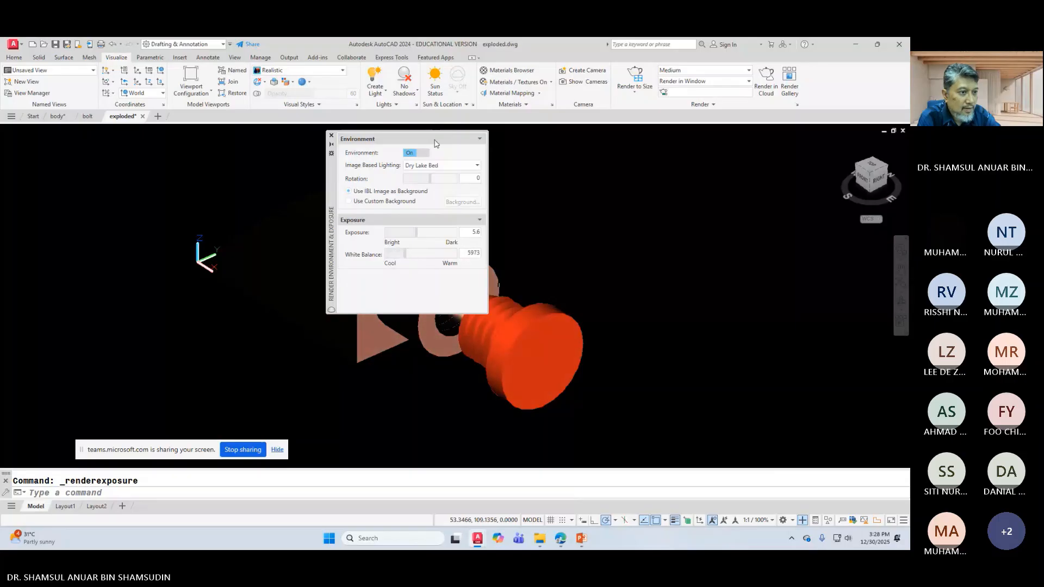
click(421, 165)
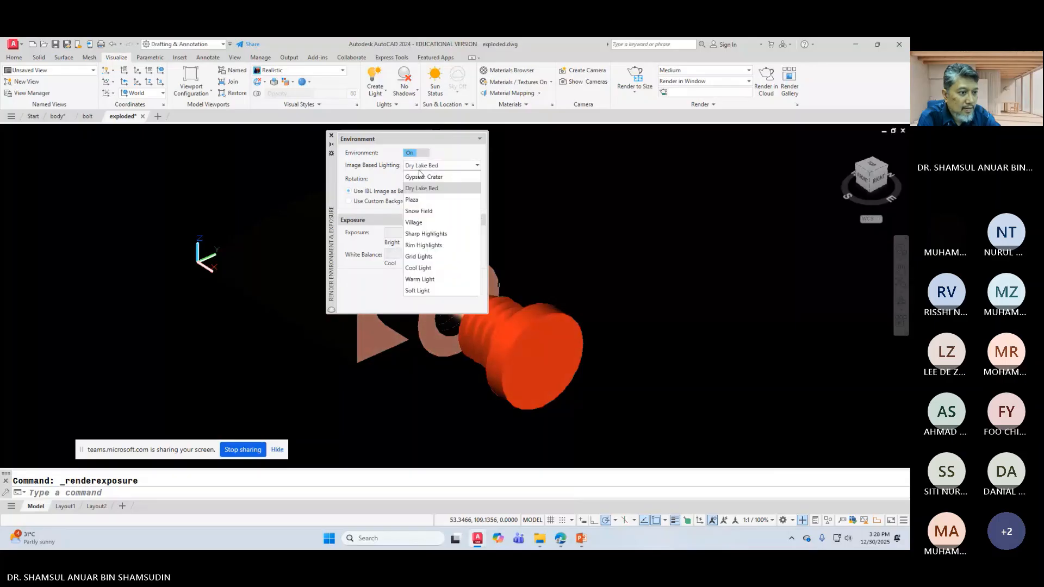
click(413, 154)
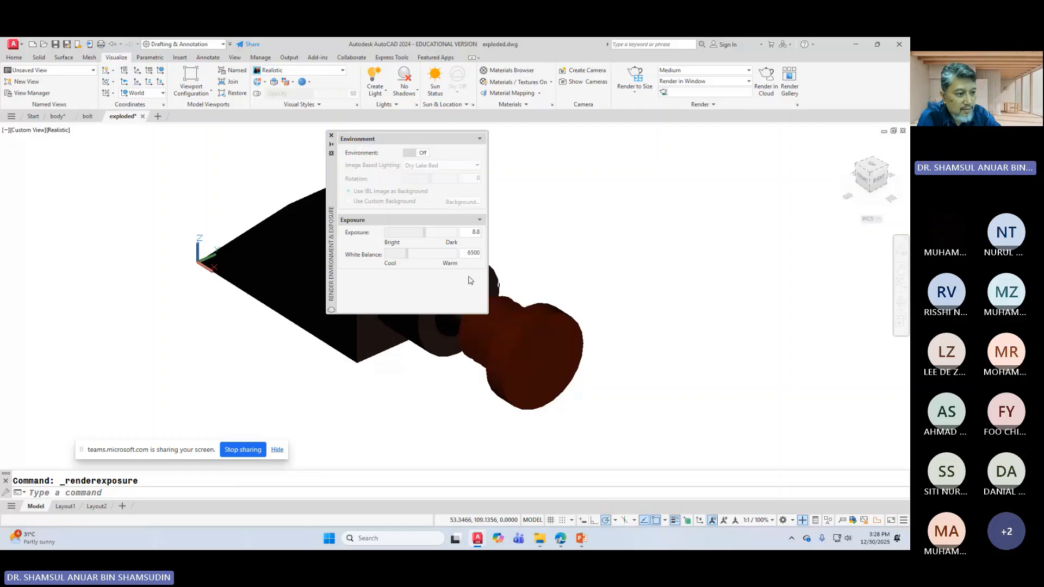
Step: Move the palette aside, drop exposure to 5.6 and white balance to 5973, re-enable environment
drag(408, 254, 419, 233)
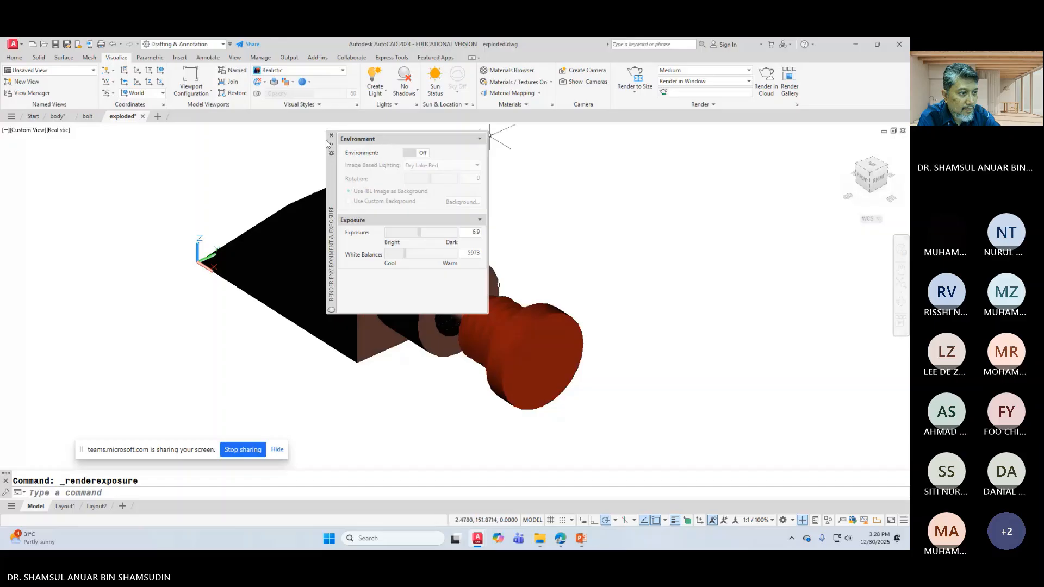
drag(326, 143, 36, 244)
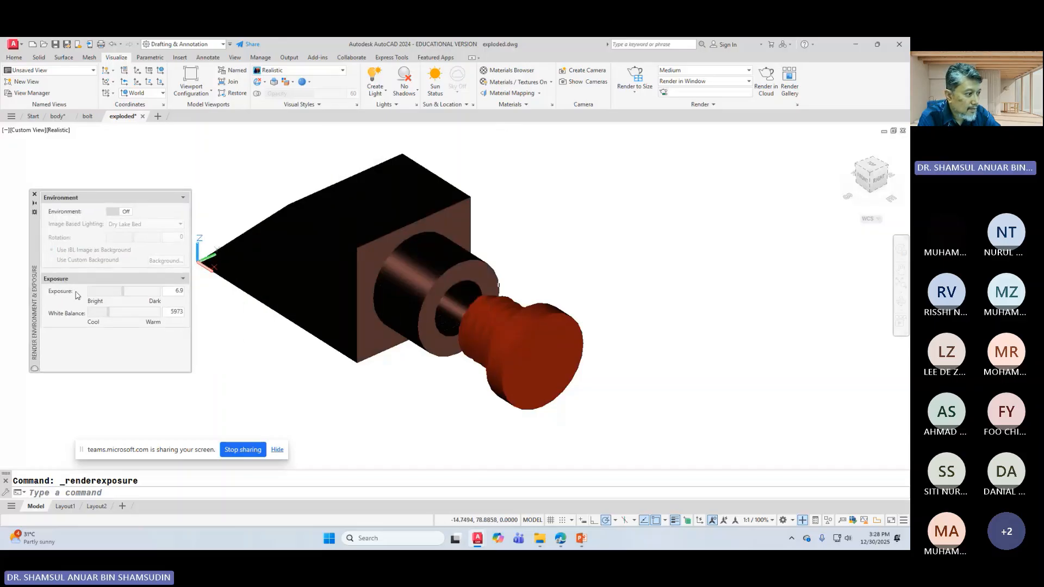
drag(123, 291, 117, 294)
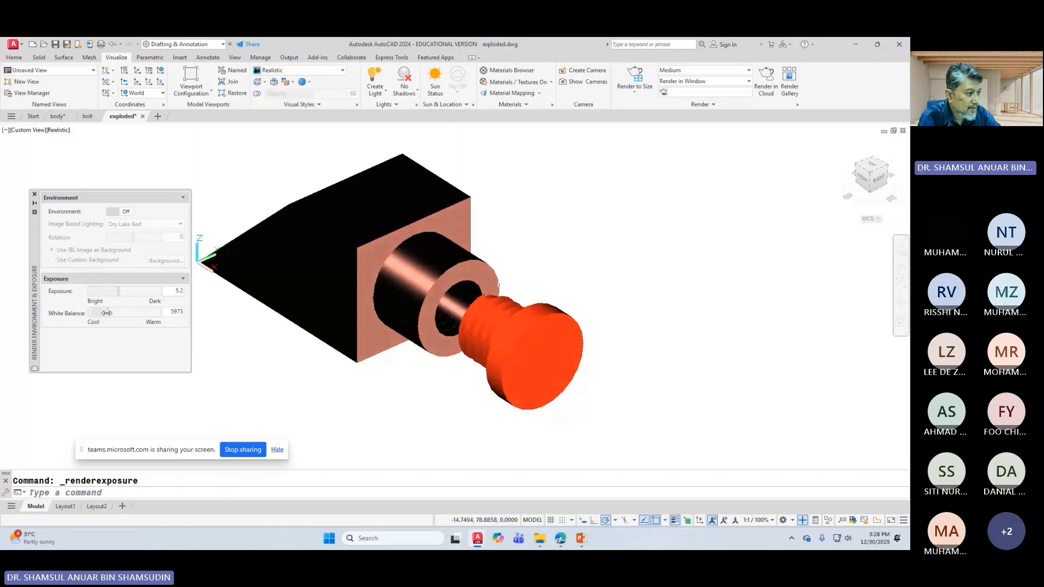
mouse_move(109, 312)
mouse_down()
mouse_move(97, 308)
mouse_move(105, 310)
mouse_up()
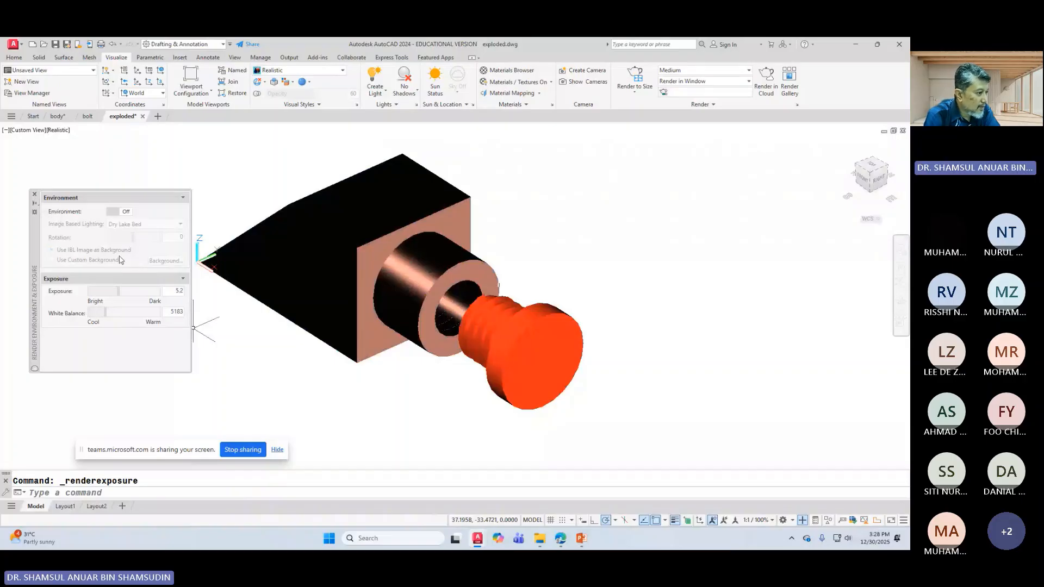
click(115, 212)
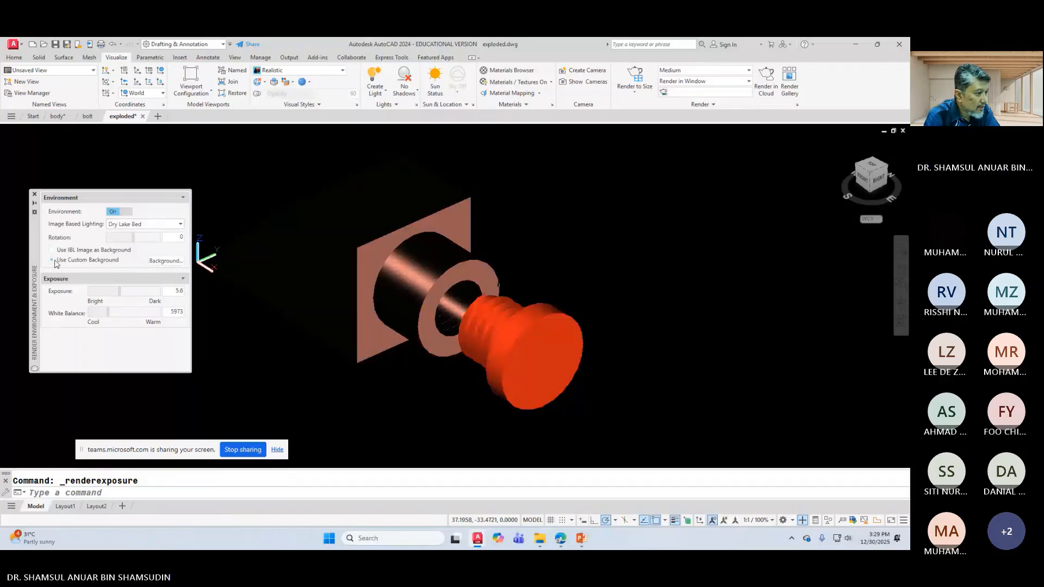
Step: Turn on a custom viewport background set to a solid blue colour
click(53, 260)
click(166, 261)
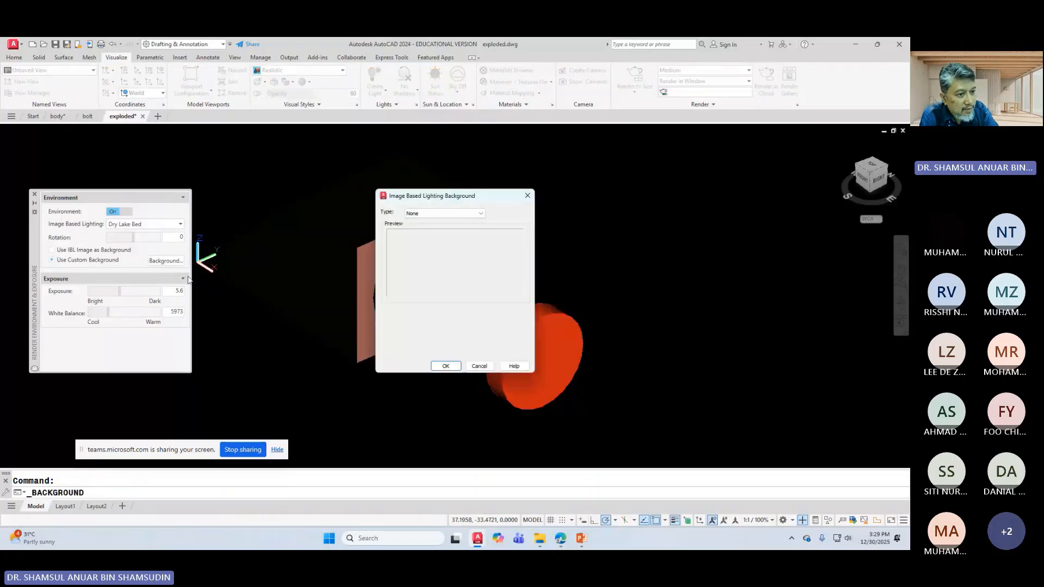
click(444, 213)
click(443, 229)
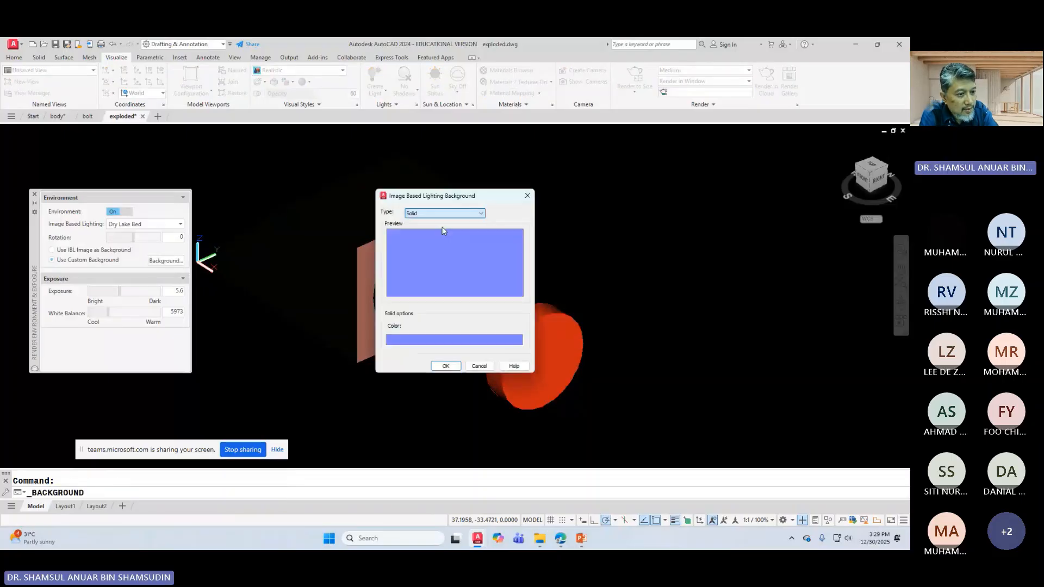
click(445, 366)
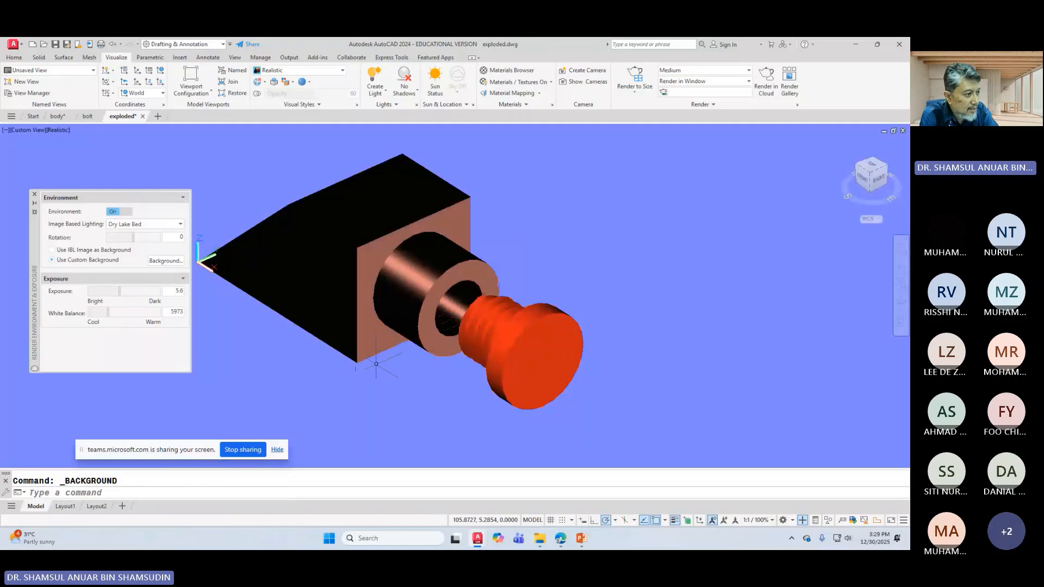
Step: Change the custom background type to a grey gradient
click(164, 262)
click(443, 213)
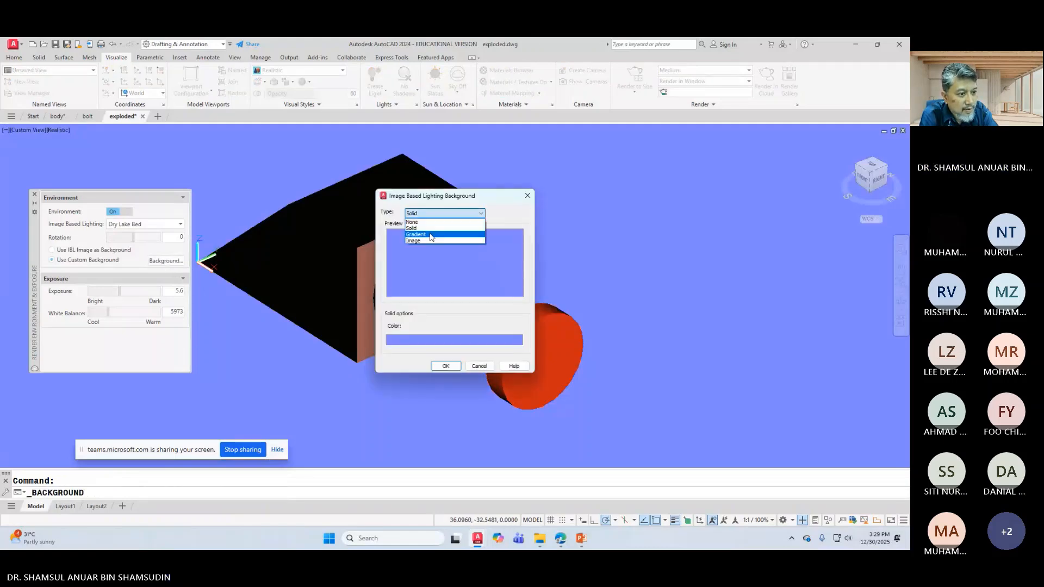
click(431, 237)
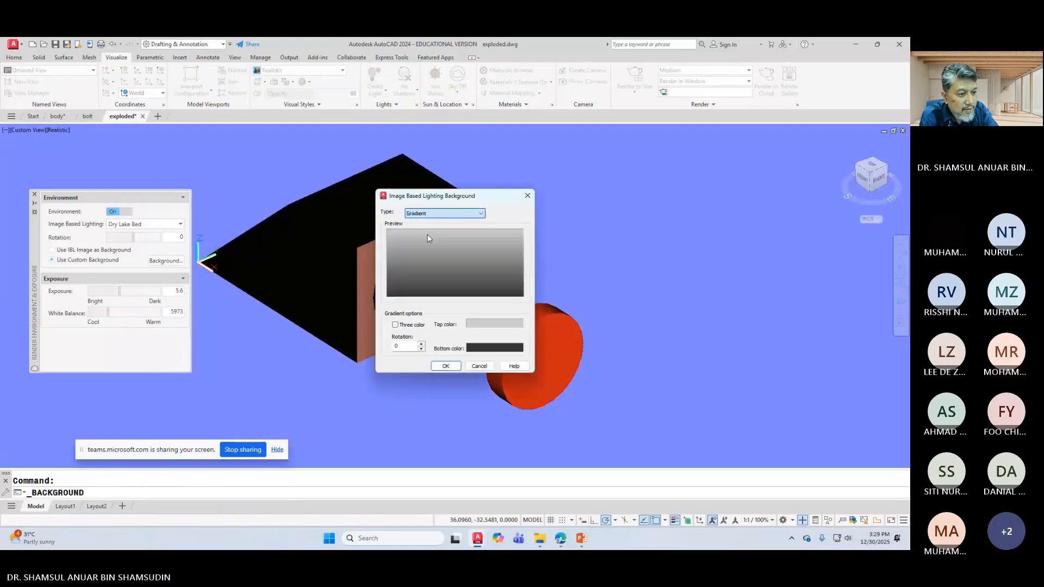
click(457, 364)
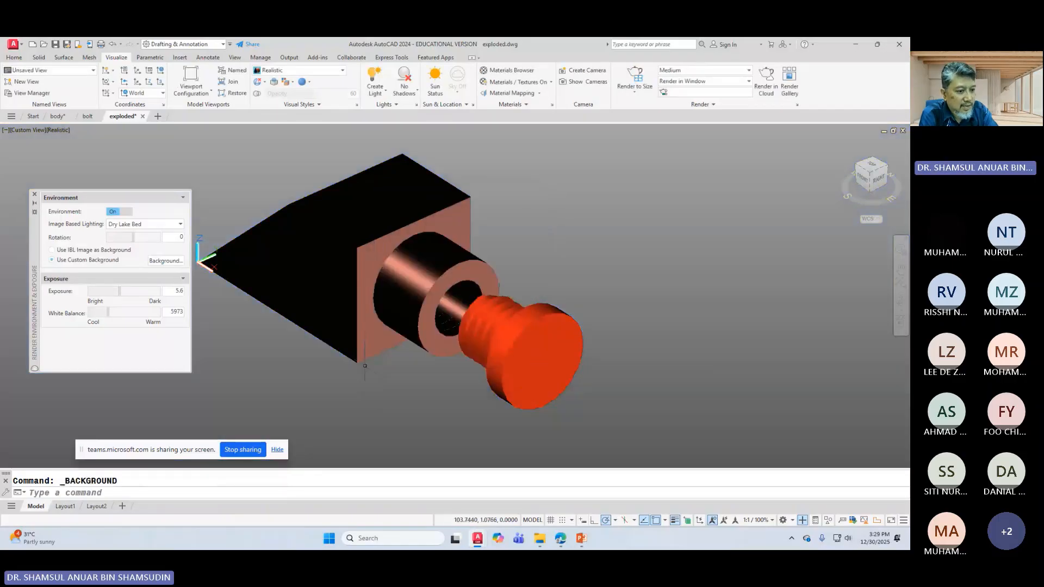
Step: Set the background type to Image and browse for an image file
click(173, 260)
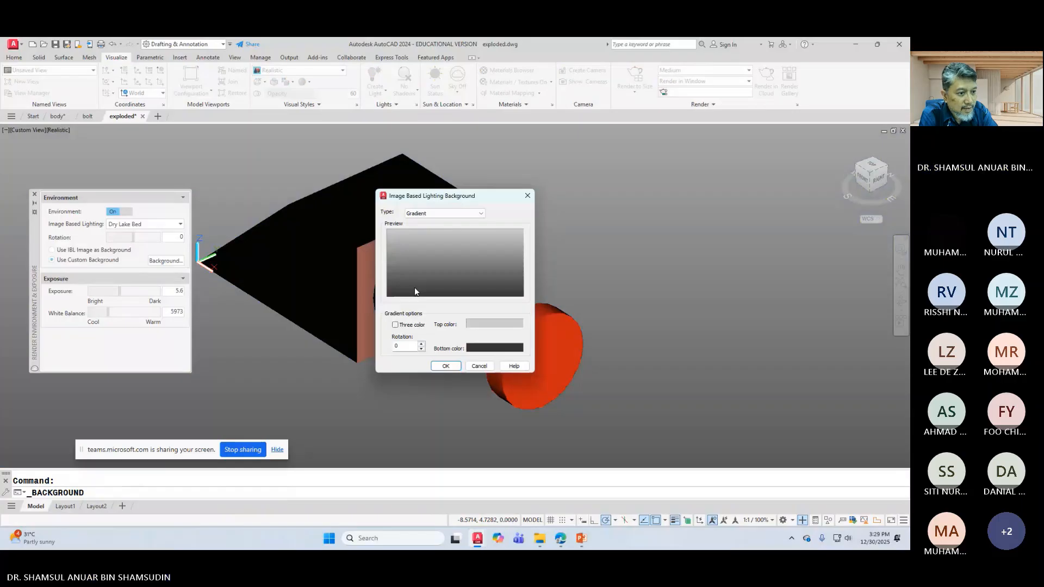
click(469, 232)
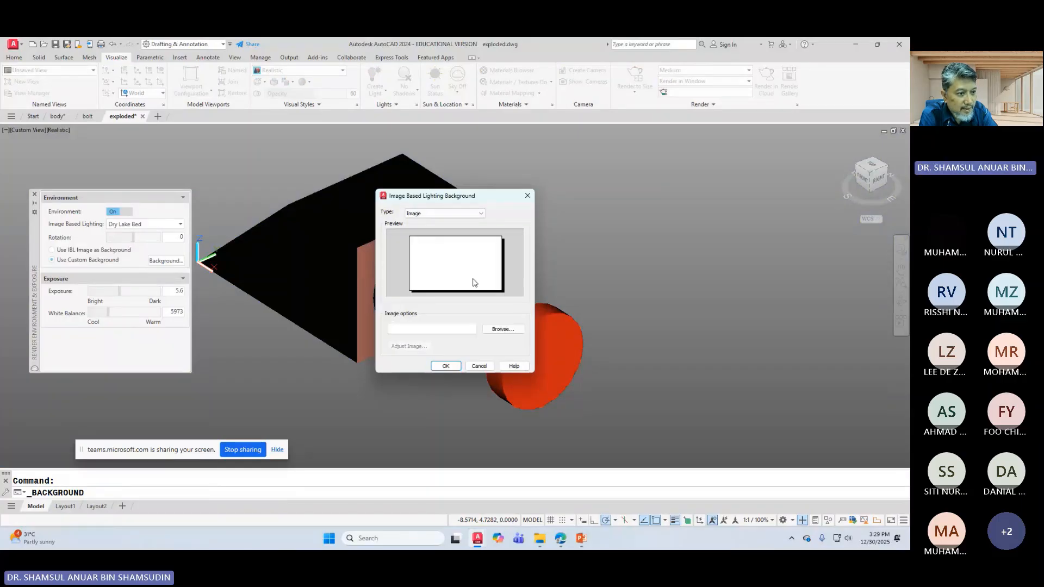
click(502, 330)
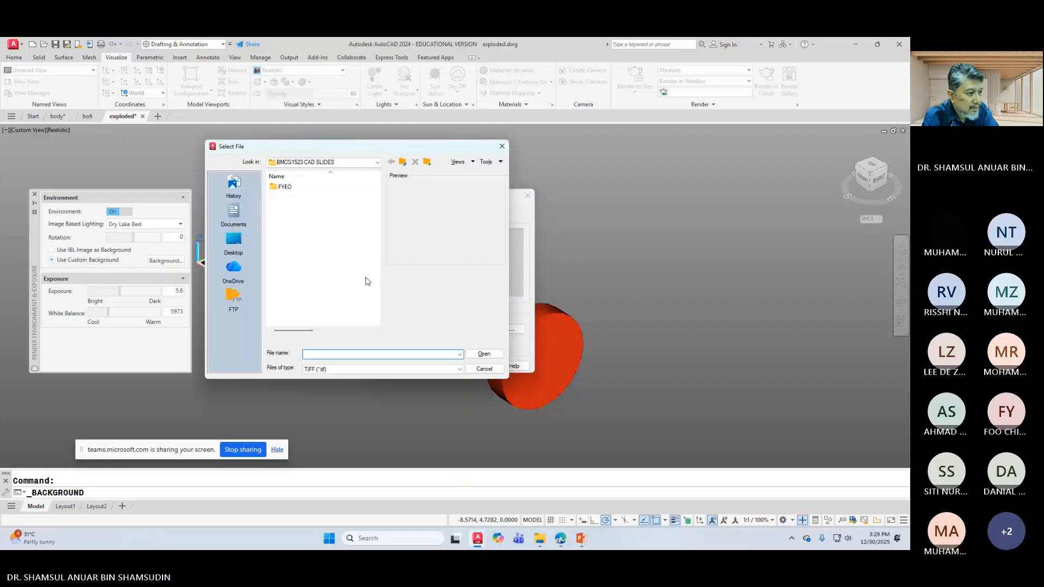
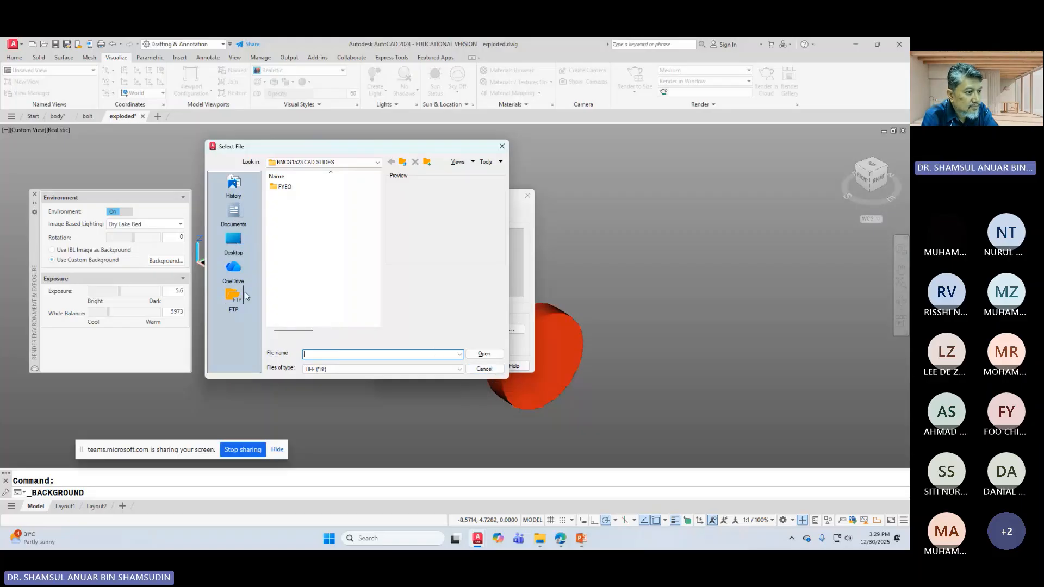
Step: Check the Screenshots folder, find no image, and cancel the file selection
click(375, 164)
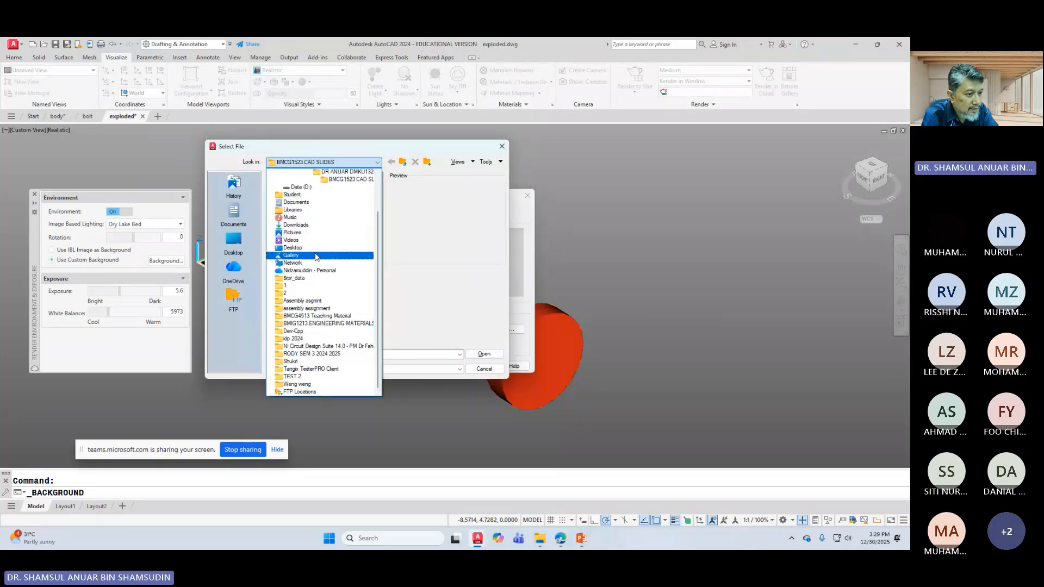
click(315, 255)
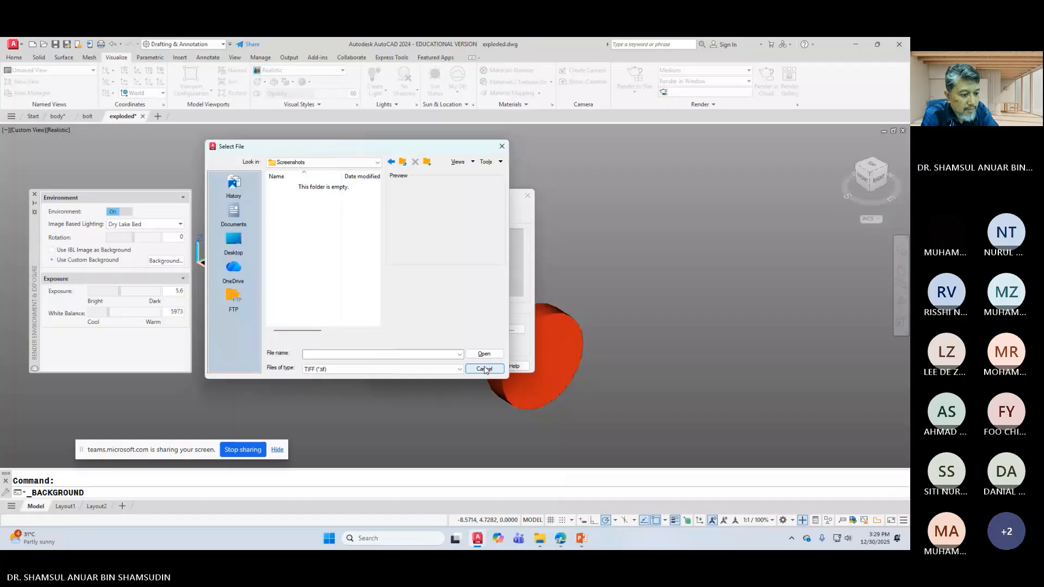
click(483, 368)
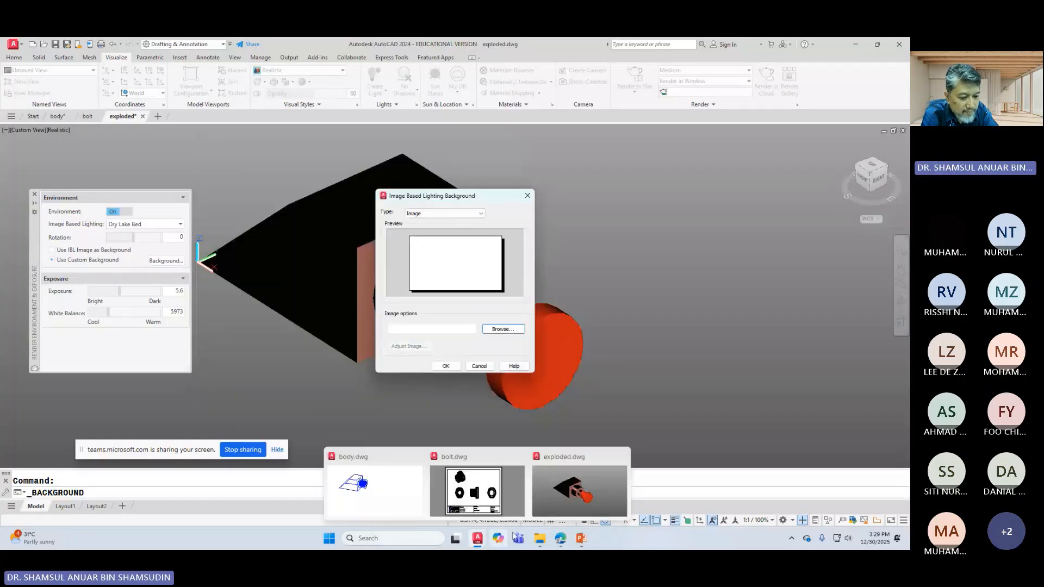
Step: Search the web in Edge for 'BACKGROUND FOR RENDER'
mouse_move(556, 542)
click(490, 497)
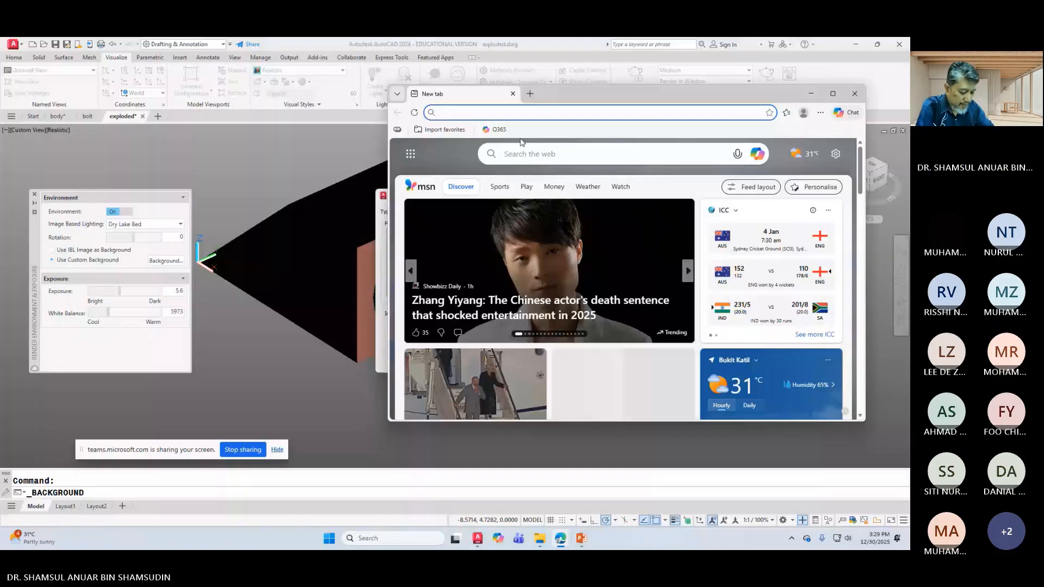
click(506, 153)
text(BACKG)
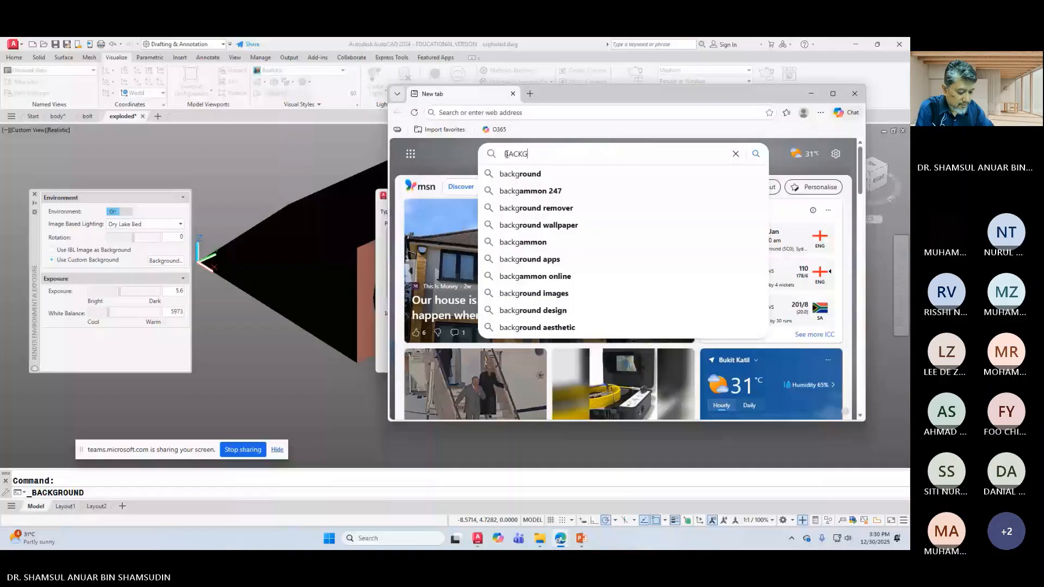
text(ROU)
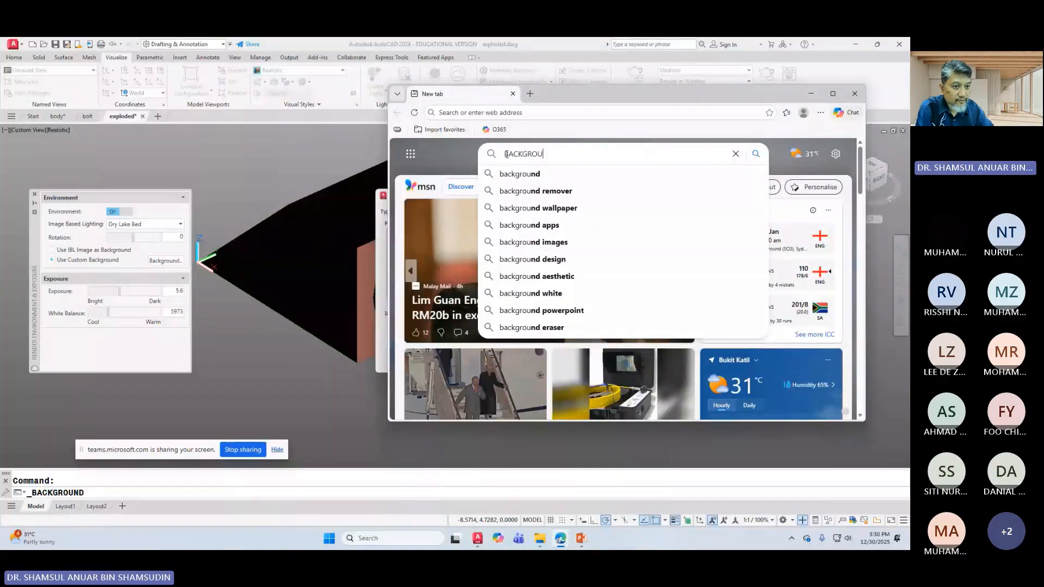
text(ND FOR R)
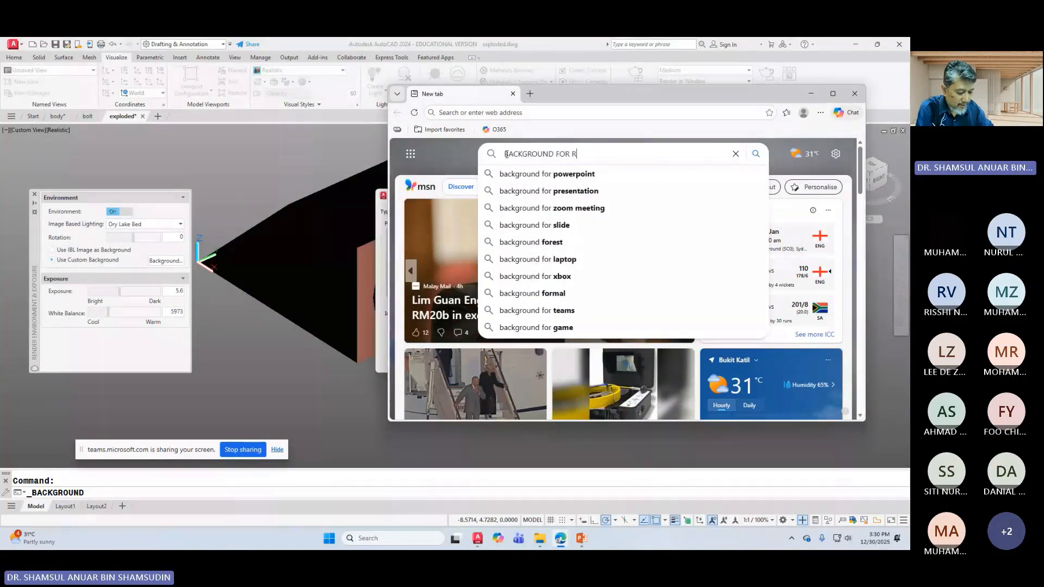
text(ENDER)
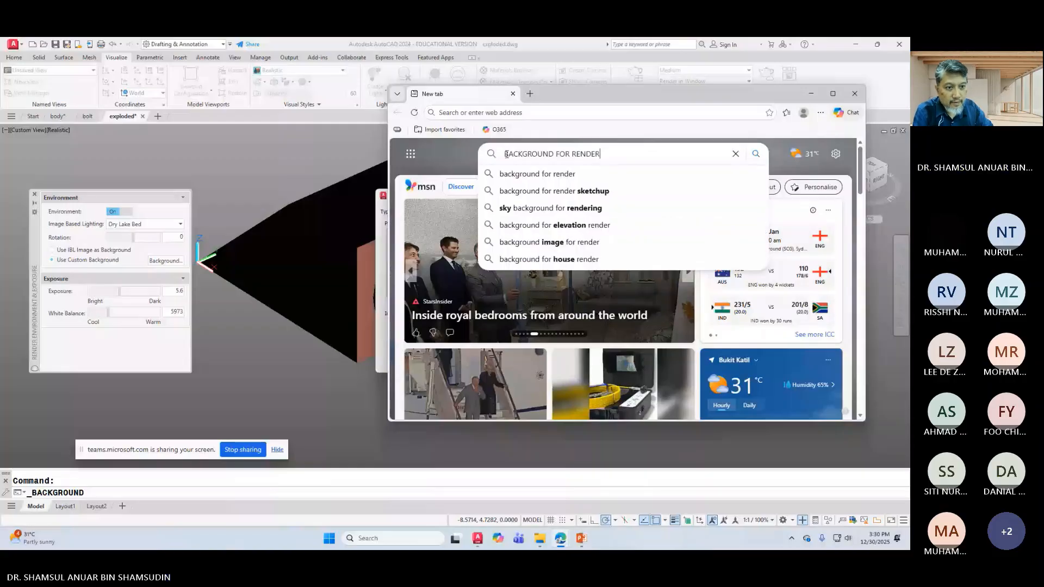
click(541, 179)
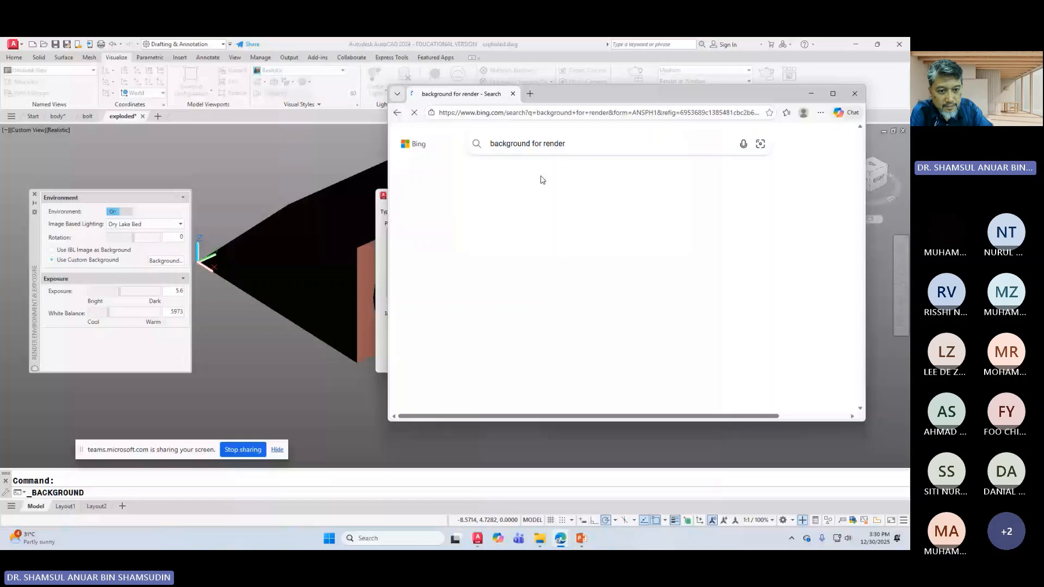
Step: Save a grassy-field sky image result as OIP.webp in Pictures, then return to AutoCAD
click(728, 276)
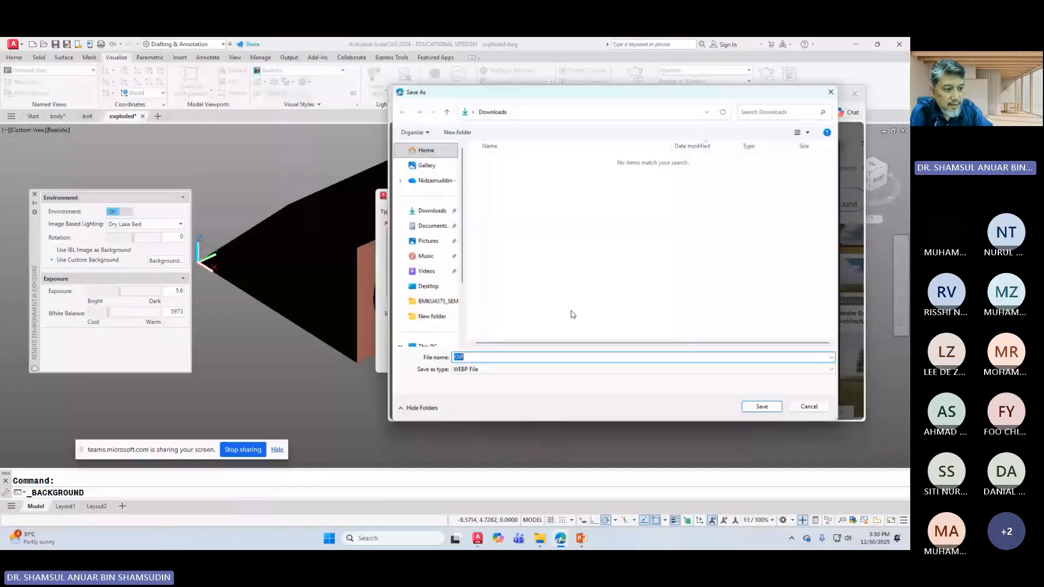
click(427, 241)
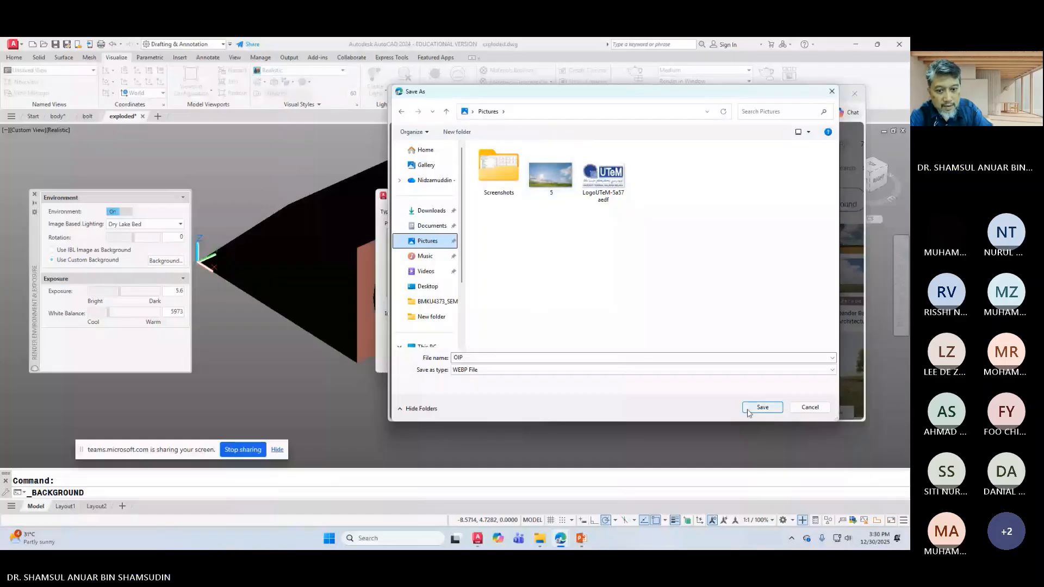
click(761, 408)
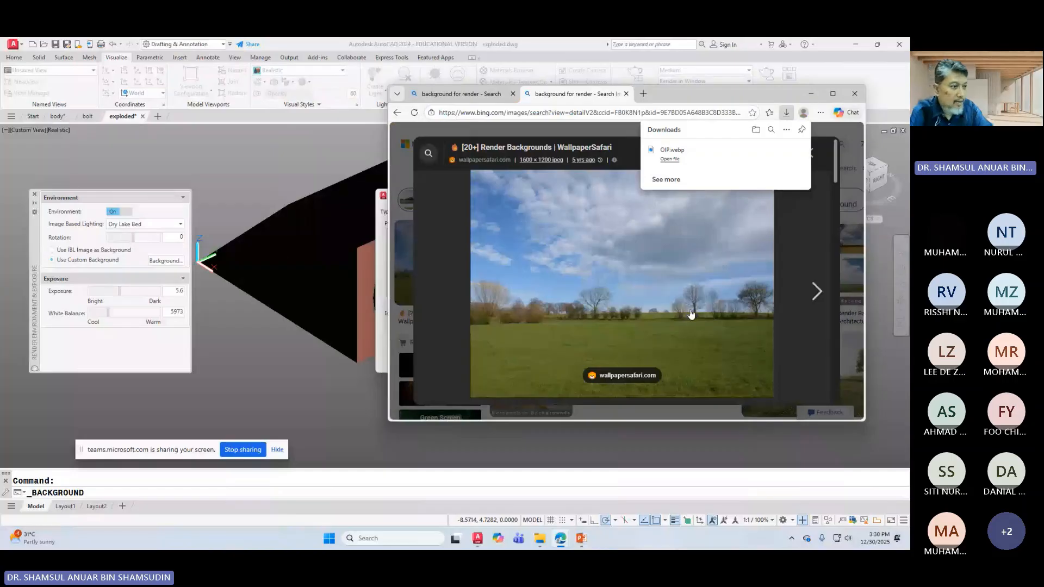
click(282, 256)
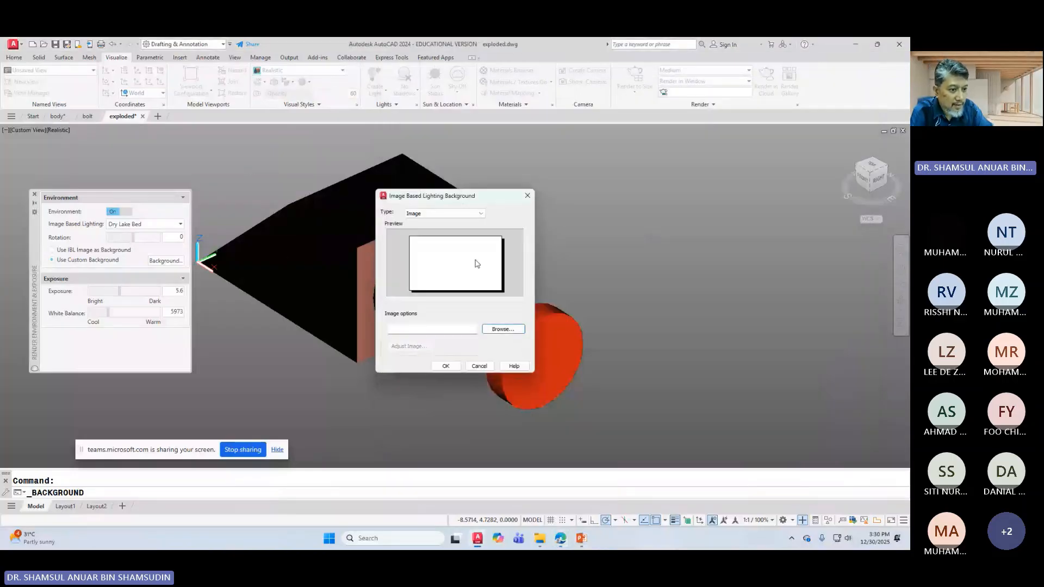
Step: Browse for a background image via C: > Users > Public > Public Pictures
click(513, 329)
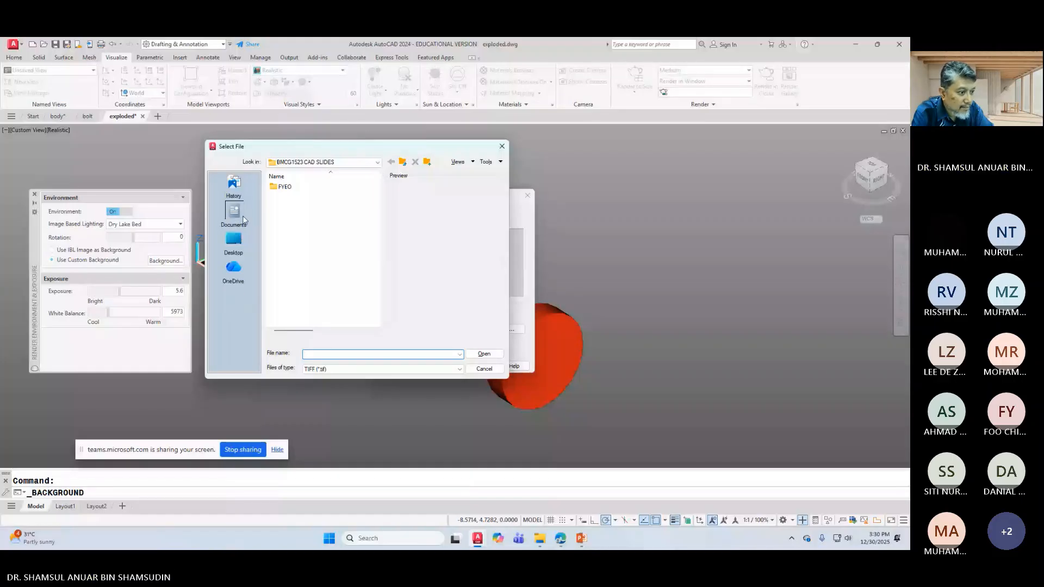
click(241, 219)
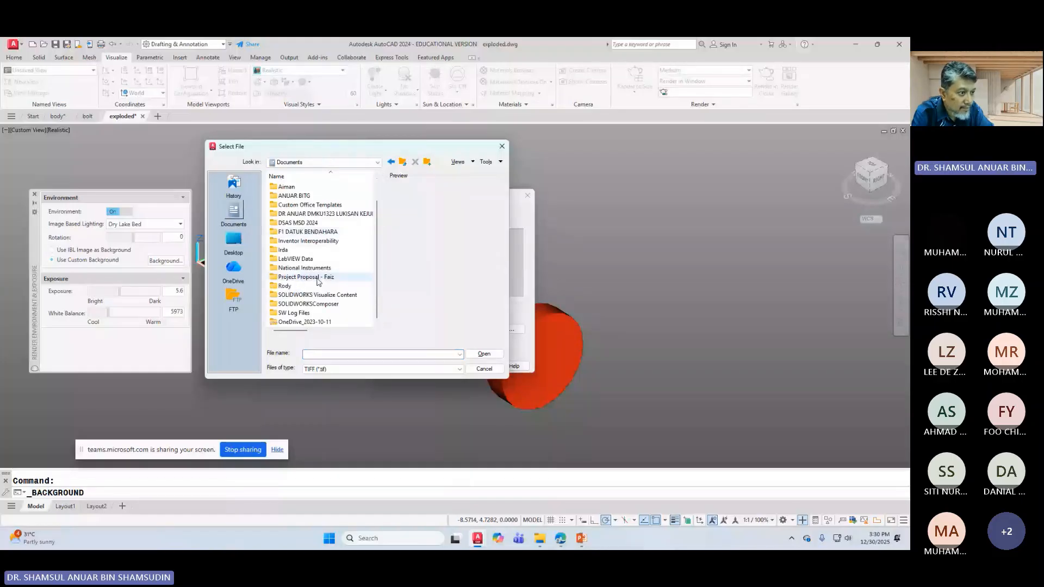
click(326, 162)
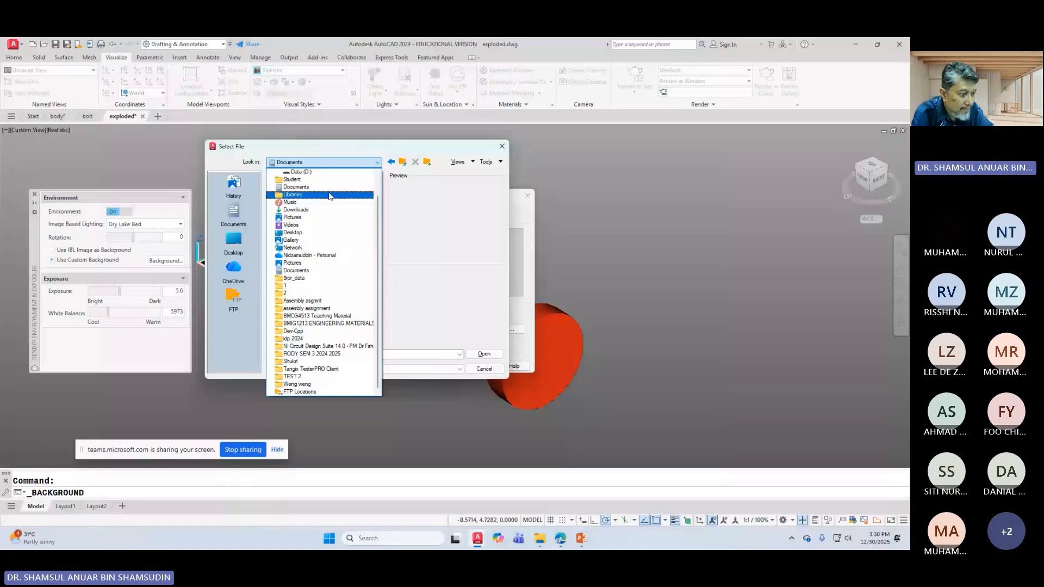
scroll(319, 270, up, 1)
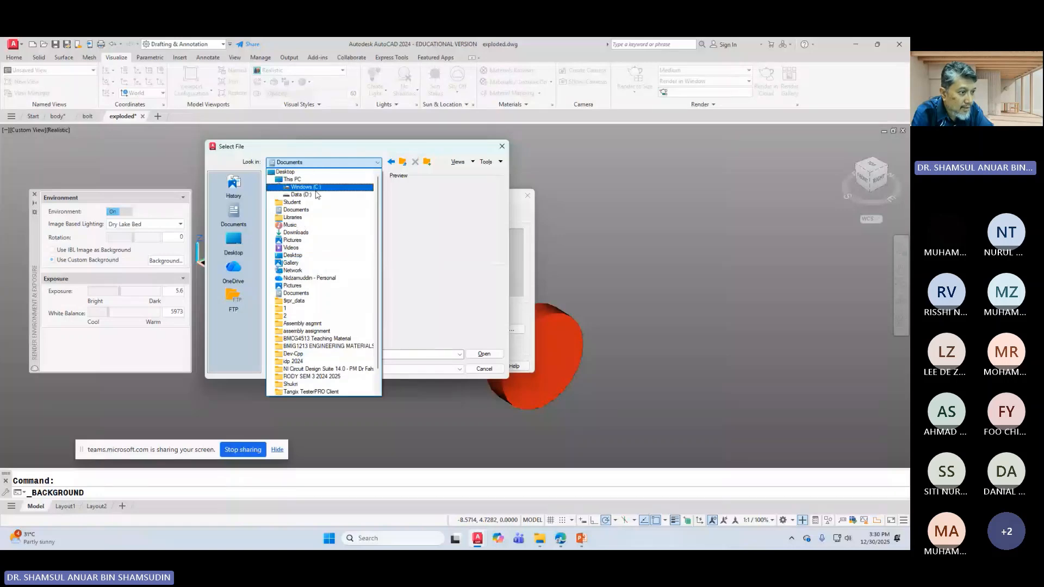
click(314, 187)
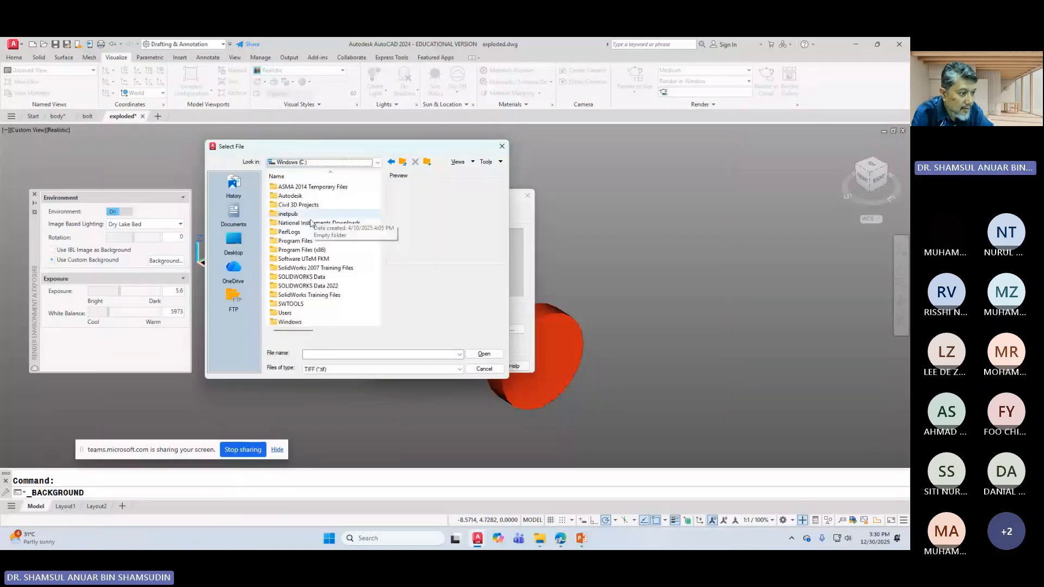
double_click(285, 313)
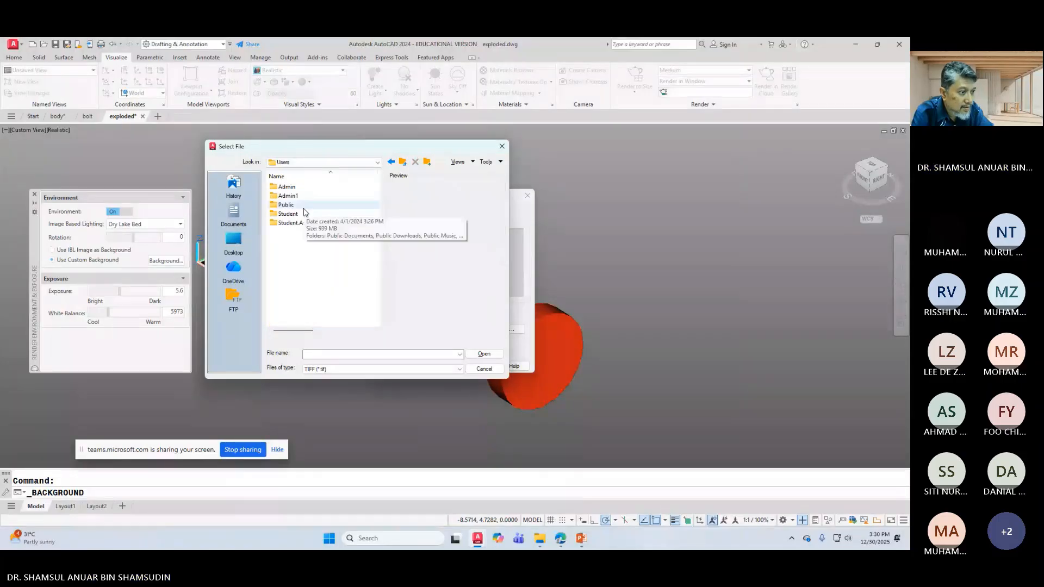
double_click(303, 208)
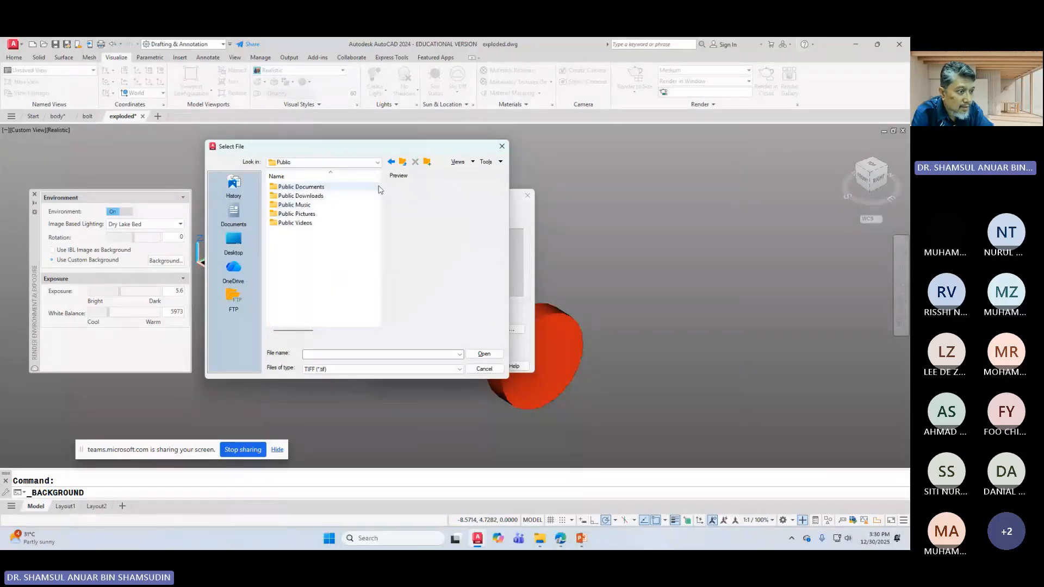
double_click(328, 216)
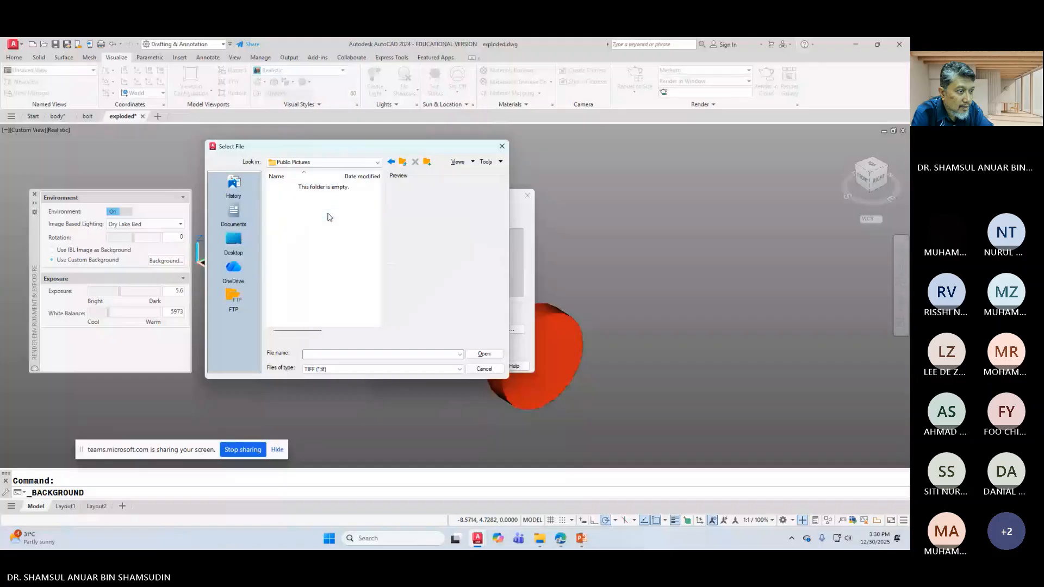
Step: Switch the file browser to the Pictures folder
click(378, 163)
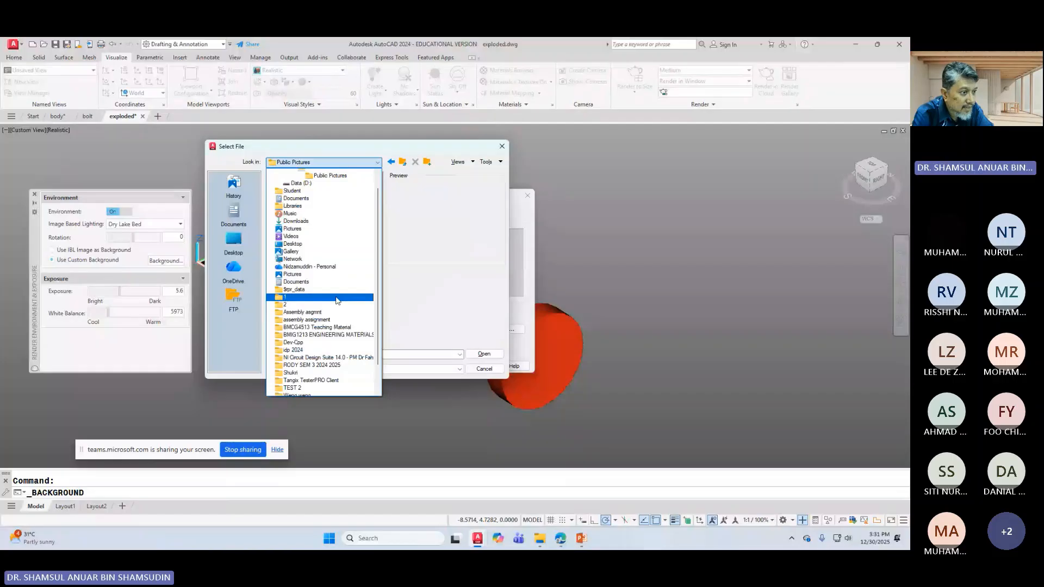
scroll(337, 300, up, 2)
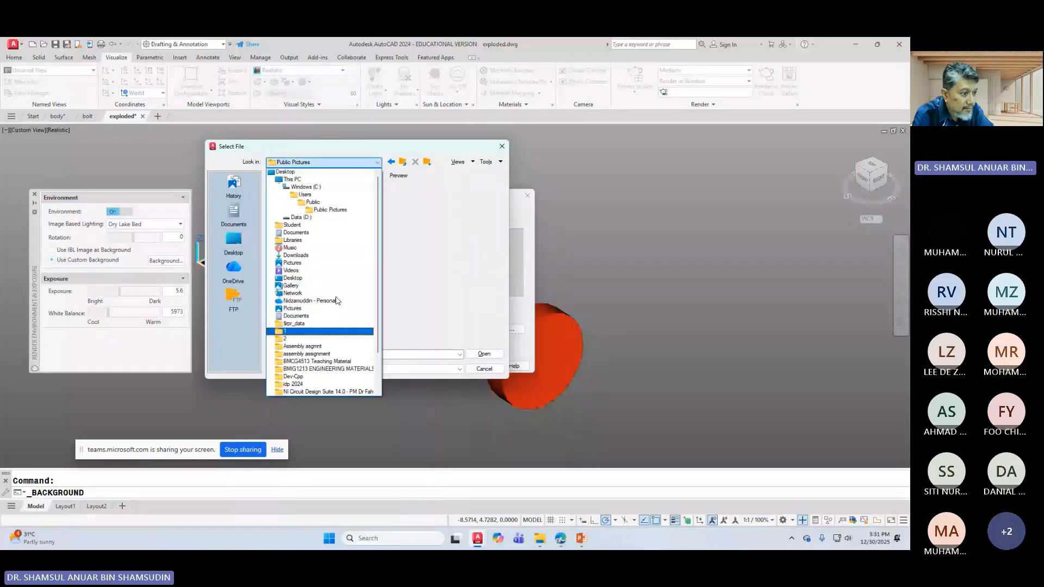
click(320, 263)
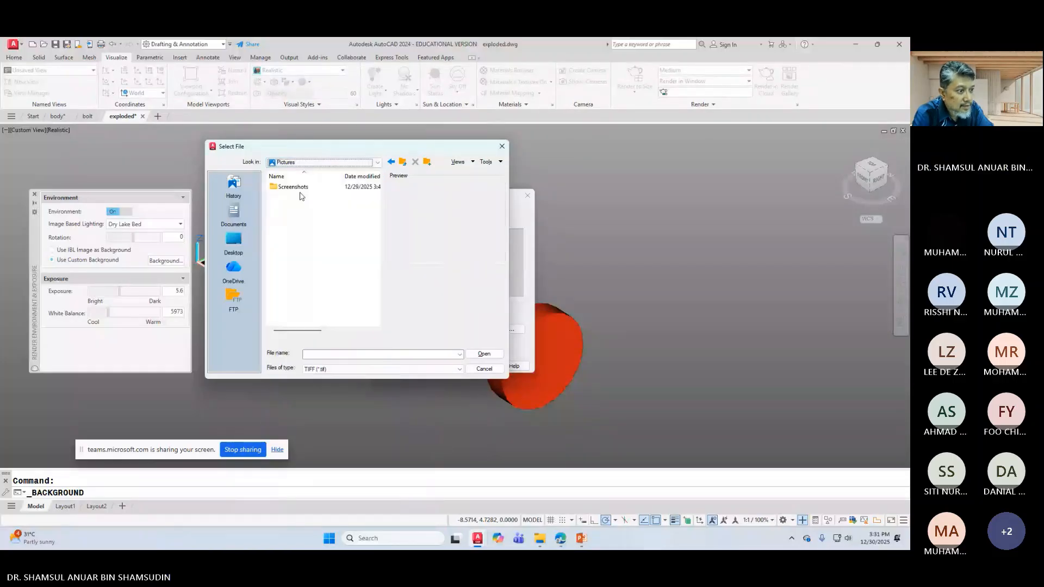
double_click(298, 187)
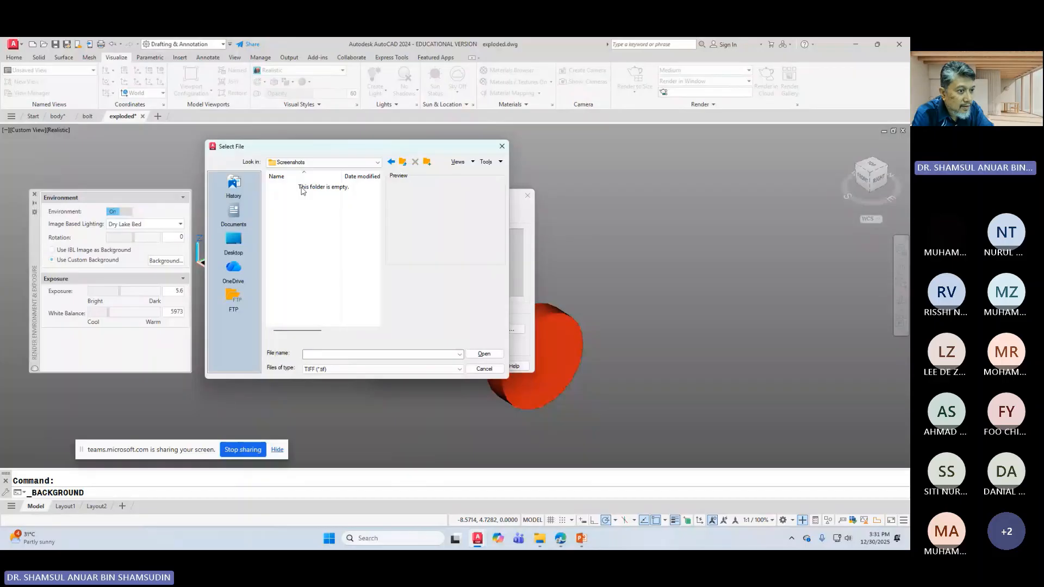
click(403, 161)
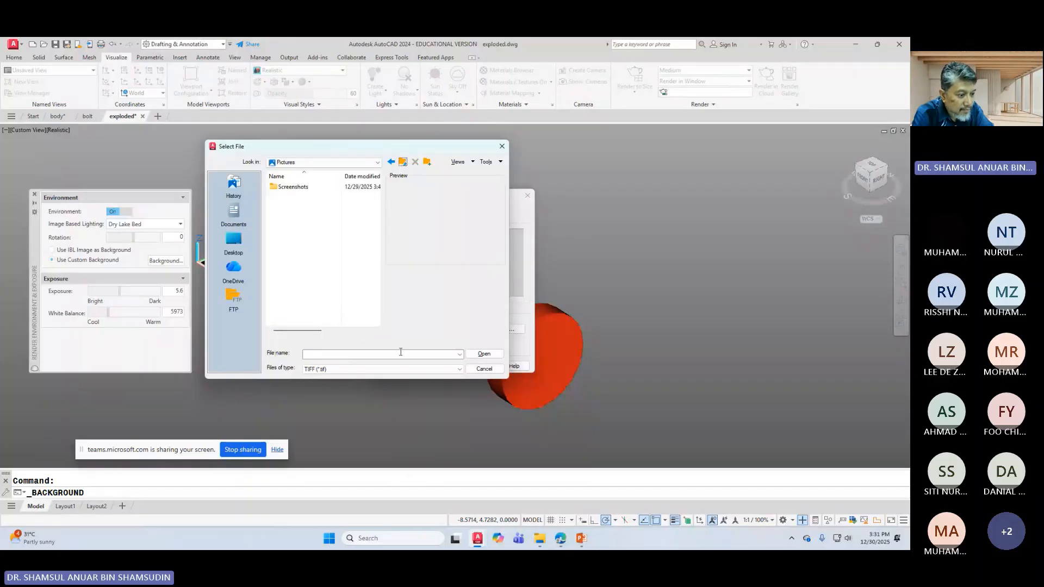
Step: List all image file types and choose the BACKGROUND1 sky image
click(375, 369)
click(364, 380)
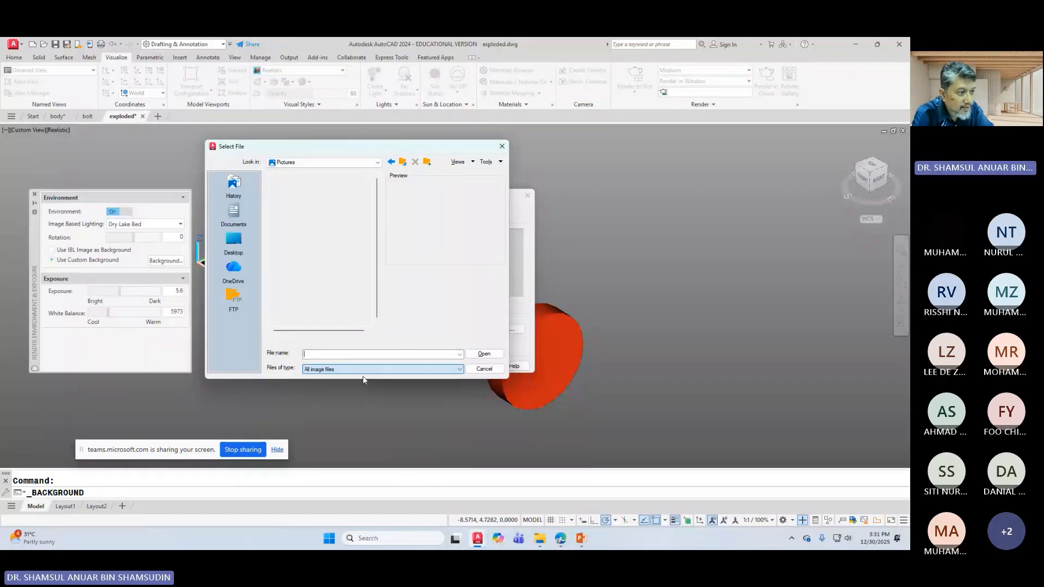
click(305, 277)
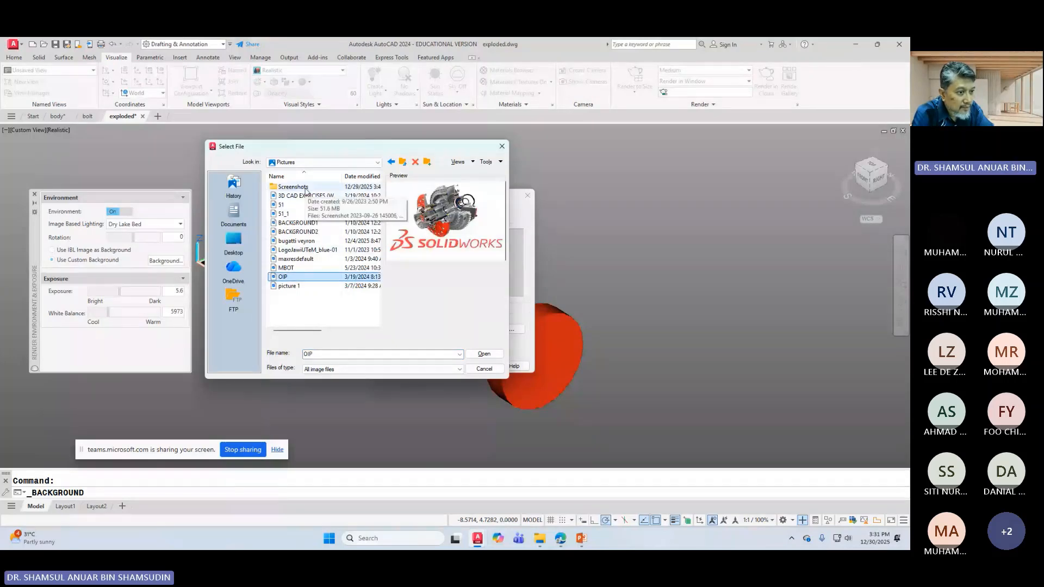
click(312, 223)
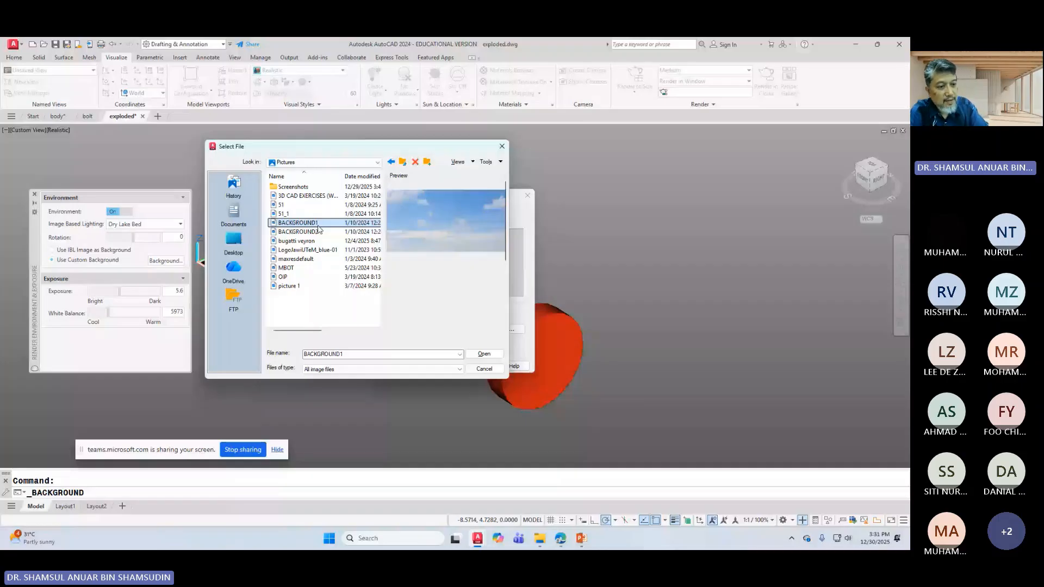
click(481, 354)
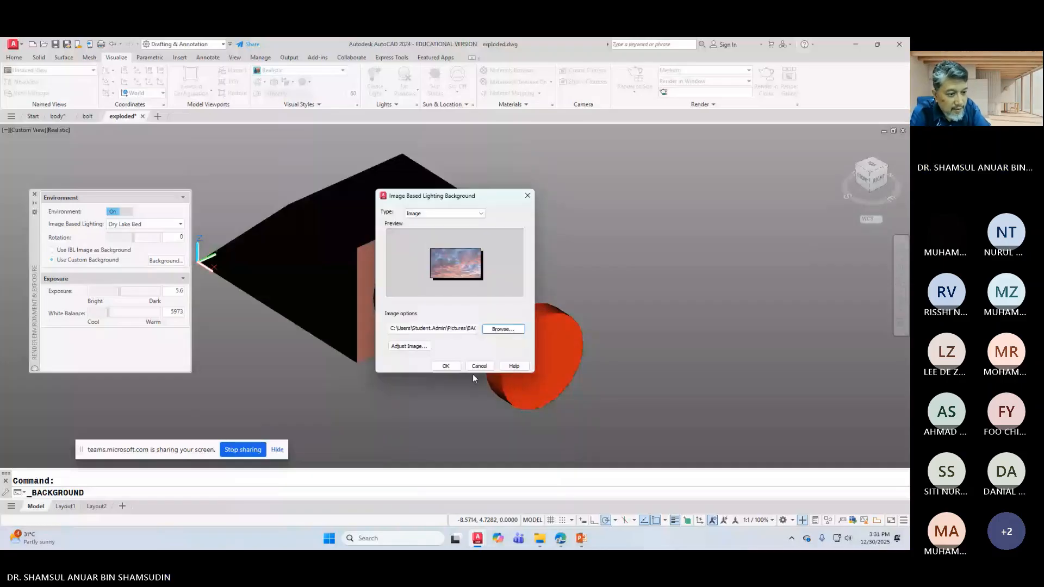
Step: Scale up the BACKGROUND1 image with aspect ratio maintained and apply it as the viewport background
click(415, 348)
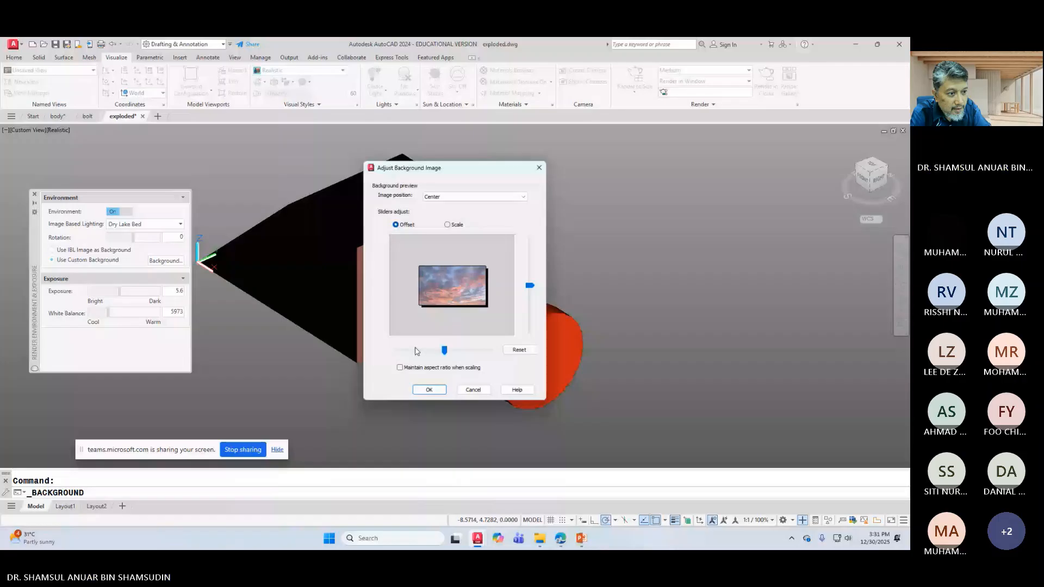
click(447, 225)
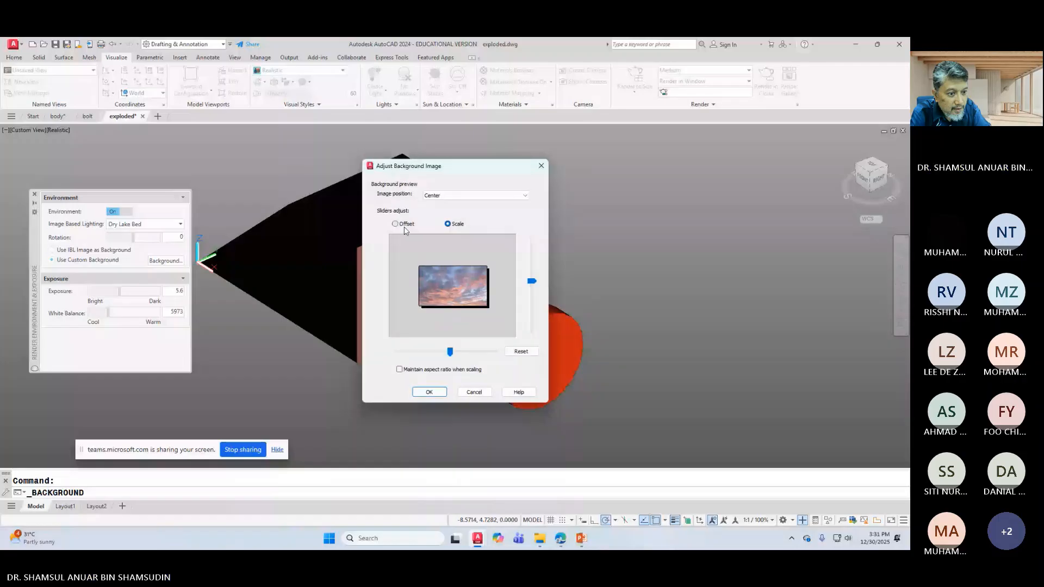
mouse_move(531, 281)
mouse_down()
mouse_move(538, 276)
mouse_move(538, 296)
mouse_move(539, 281)
mouse_up()
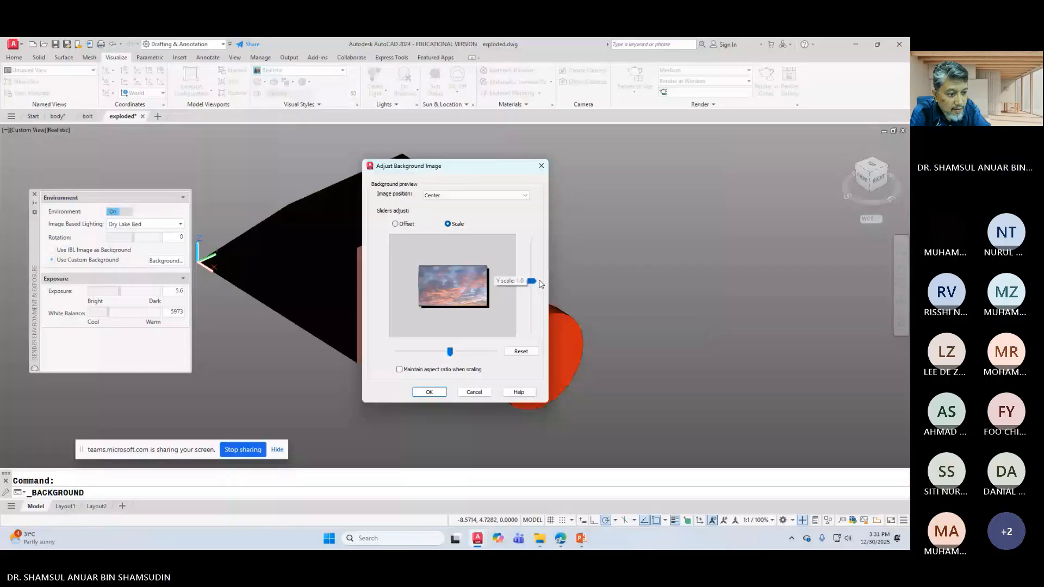
click(422, 372)
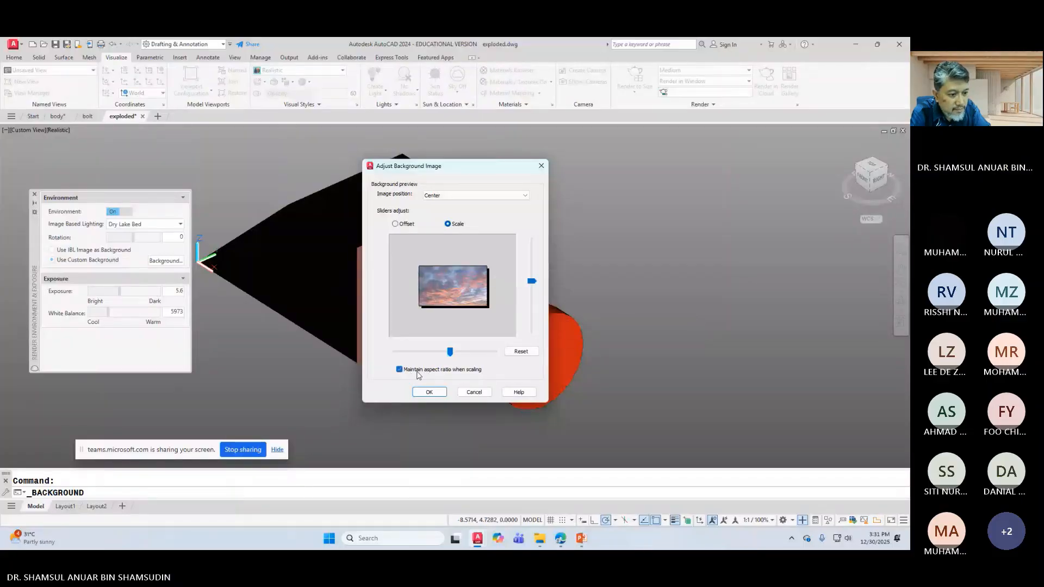
click(429, 392)
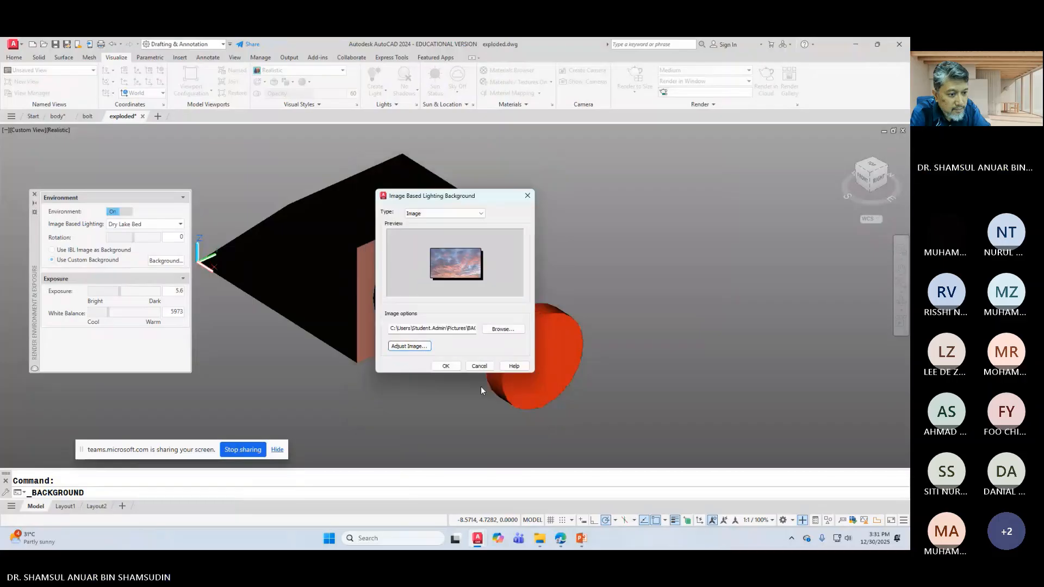
click(445, 365)
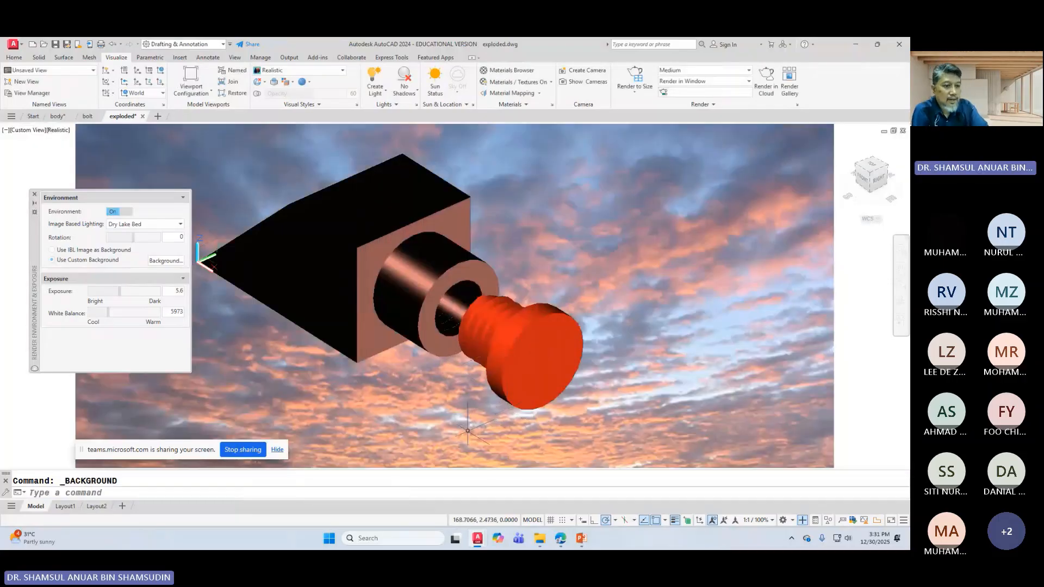
middle_drag(708, 306, 776, 315)
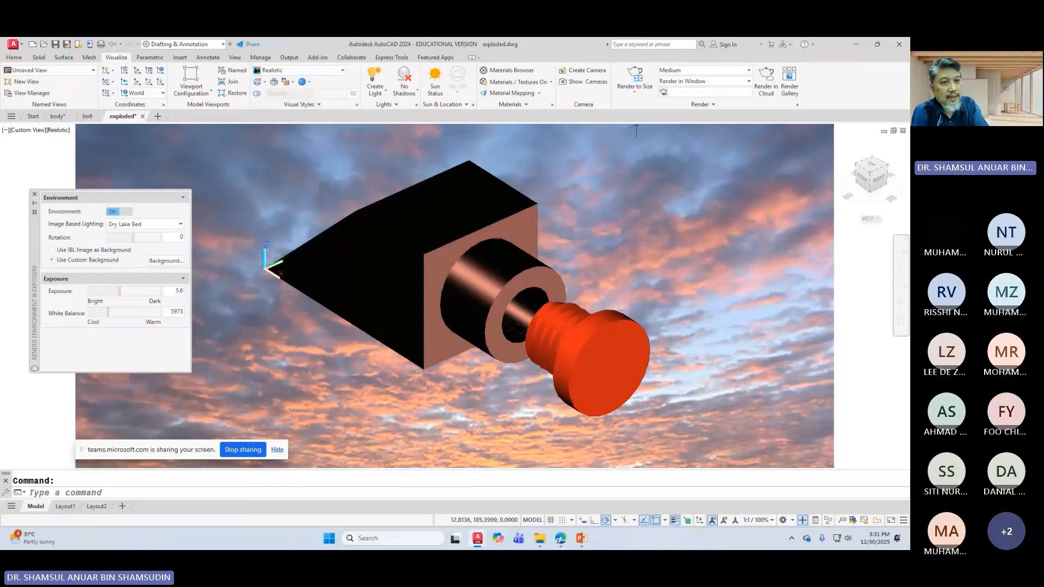
Step: Render the view against the sky without the Medium Images Library, then list output resolutions
click(642, 78)
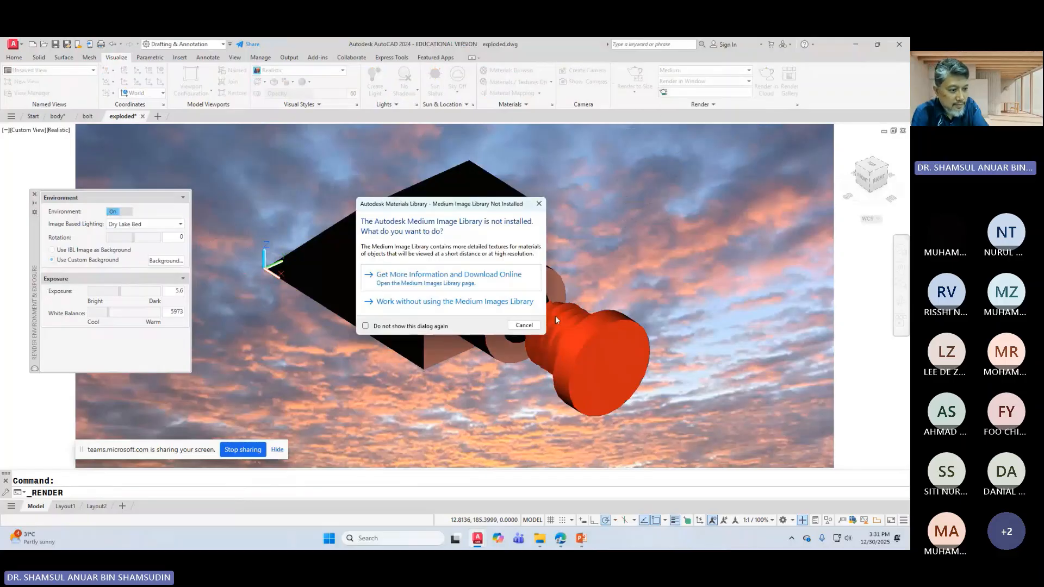
click(451, 302)
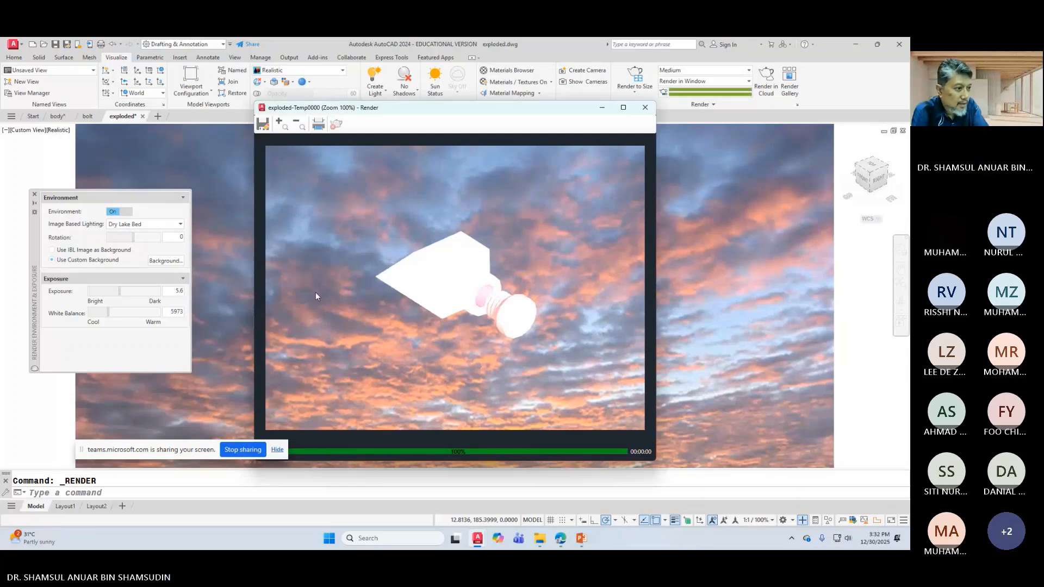
click(119, 294)
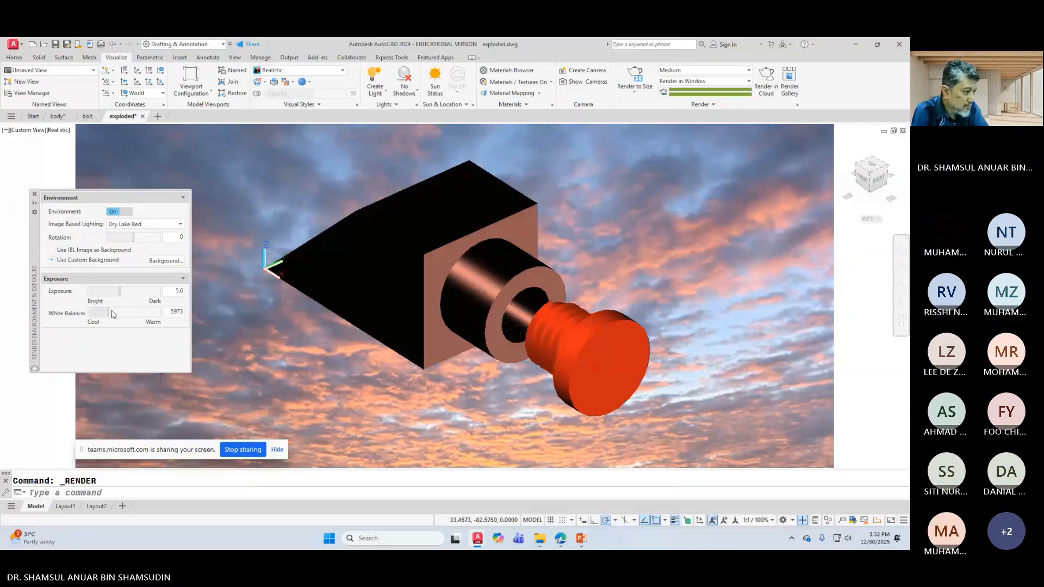
click(645, 96)
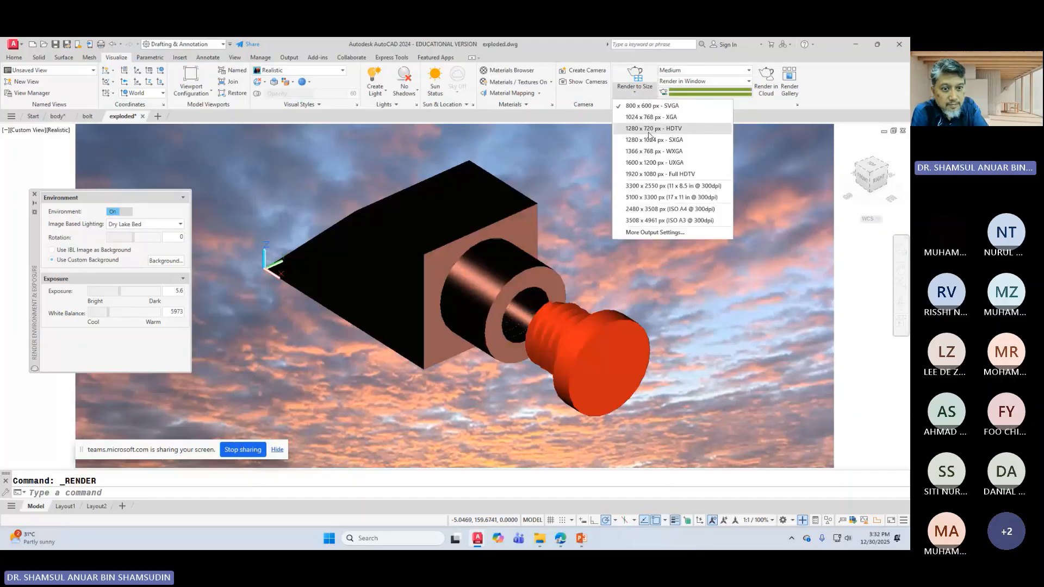
Step: Render at 1920 x 1080 Full HDTV, then raise the exposure to 7.3
click(660, 174)
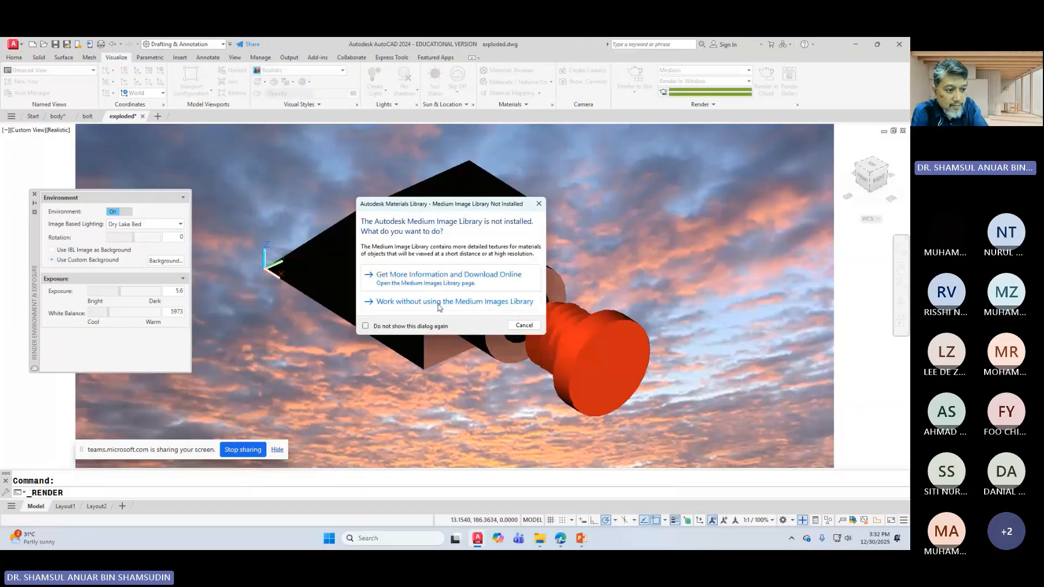
click(435, 301)
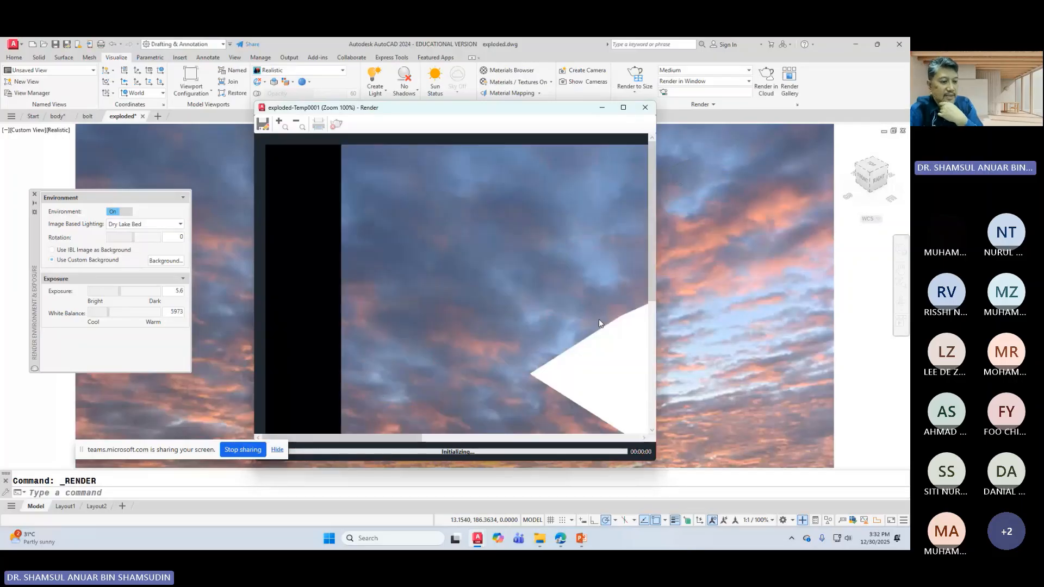
scroll(523, 275, down, 1)
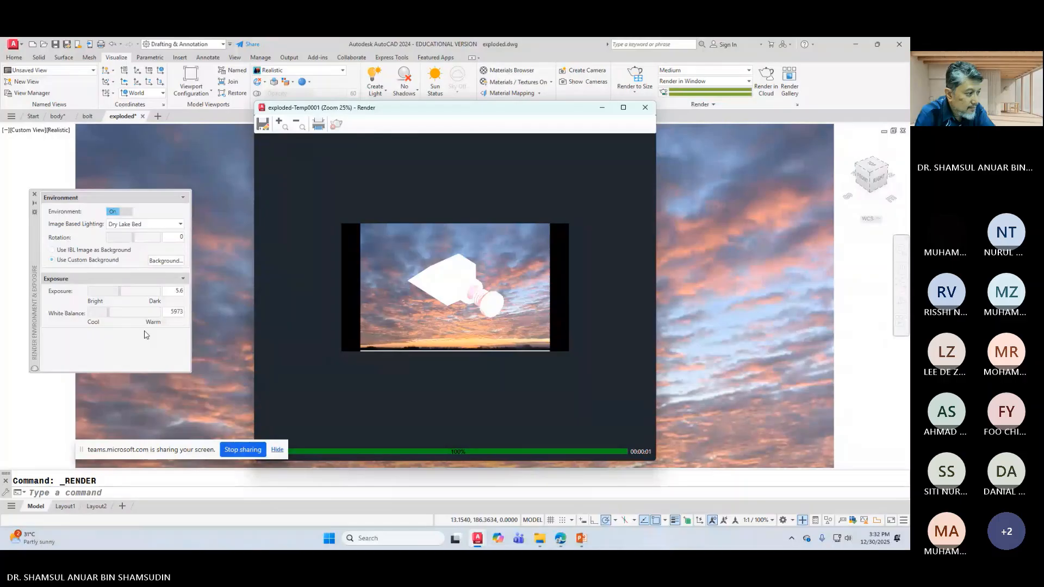
mouse_move(119, 291)
mouse_down()
mouse_move(109, 312)
mouse_move(117, 312)
mouse_up()
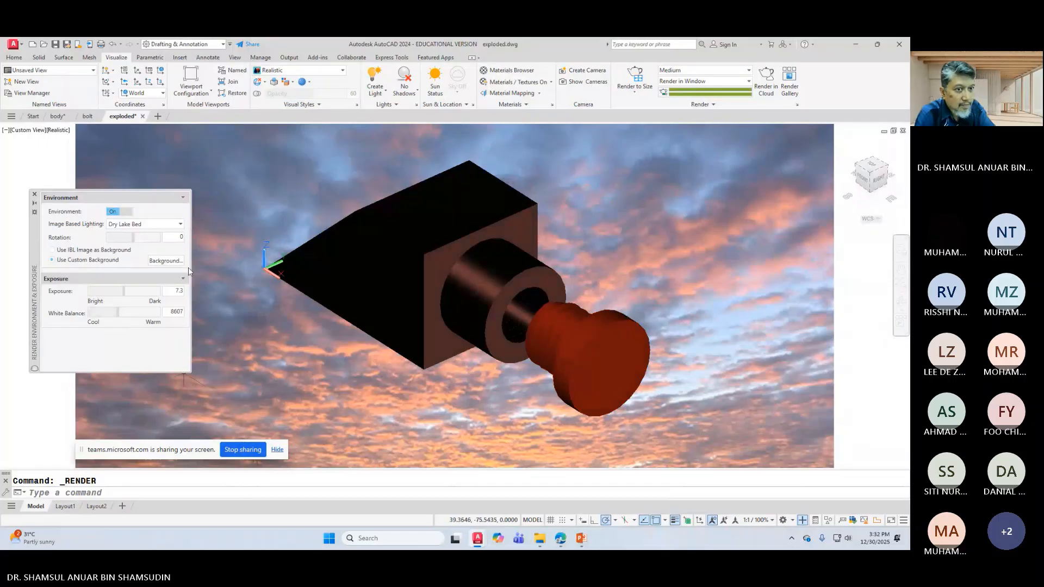
Step: Render the view again, then lower the exposure to 5.2
click(636, 79)
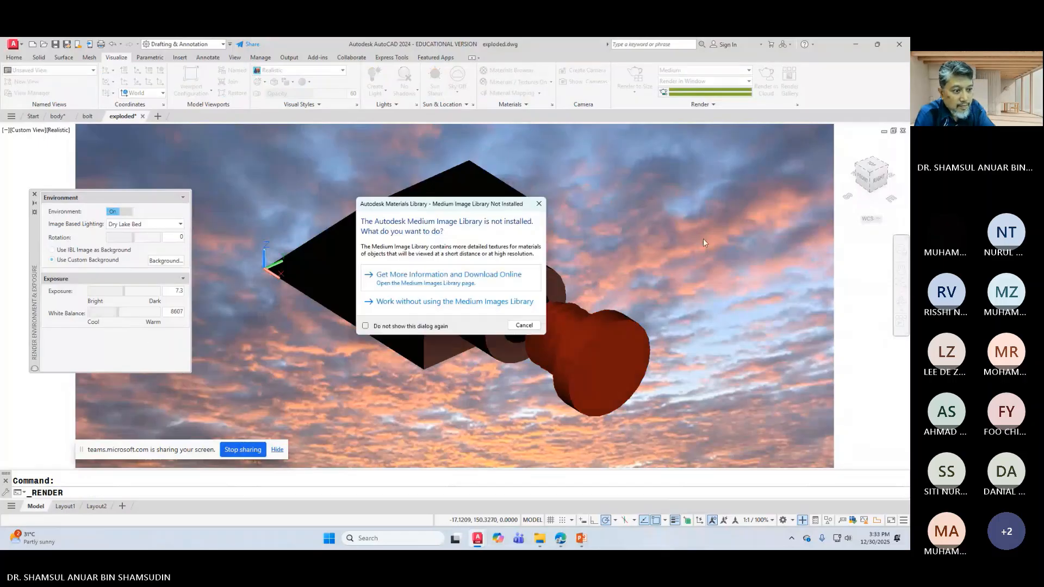
click(421, 302)
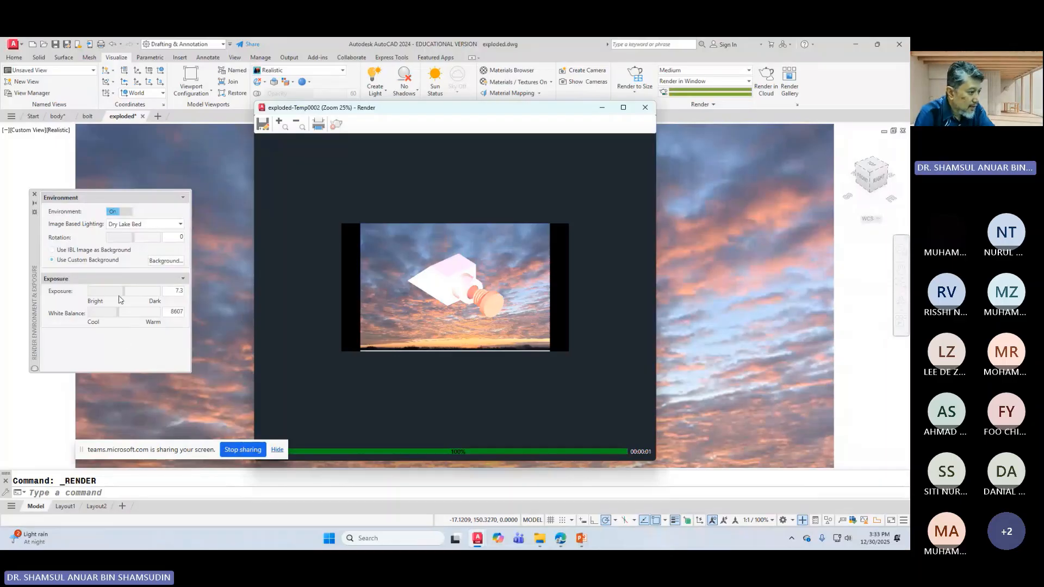
drag(121, 294, 121, 312)
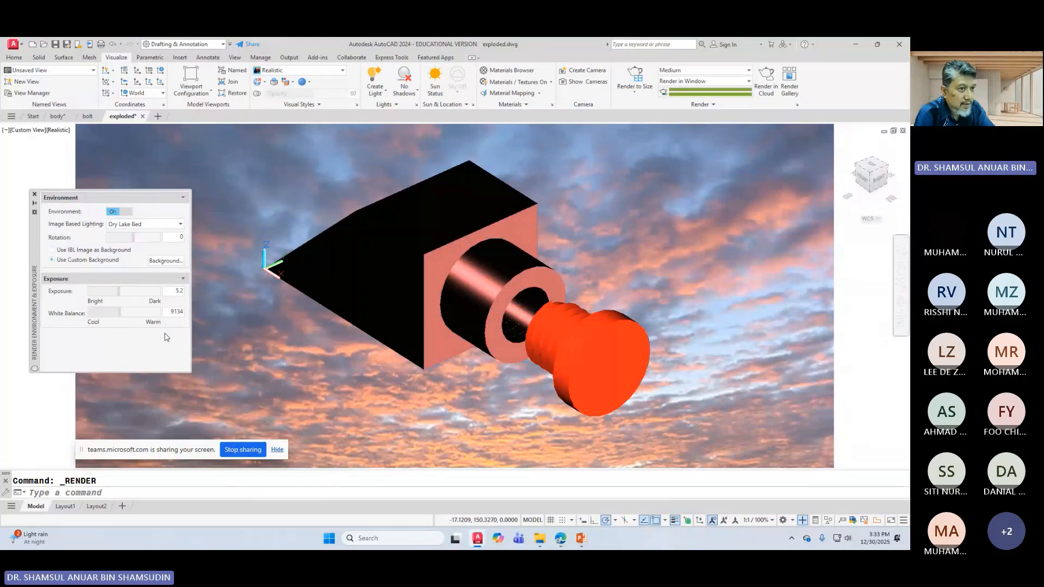
Step: Render another Full HDTV image at exposure 5.2 and close the render result
click(640, 98)
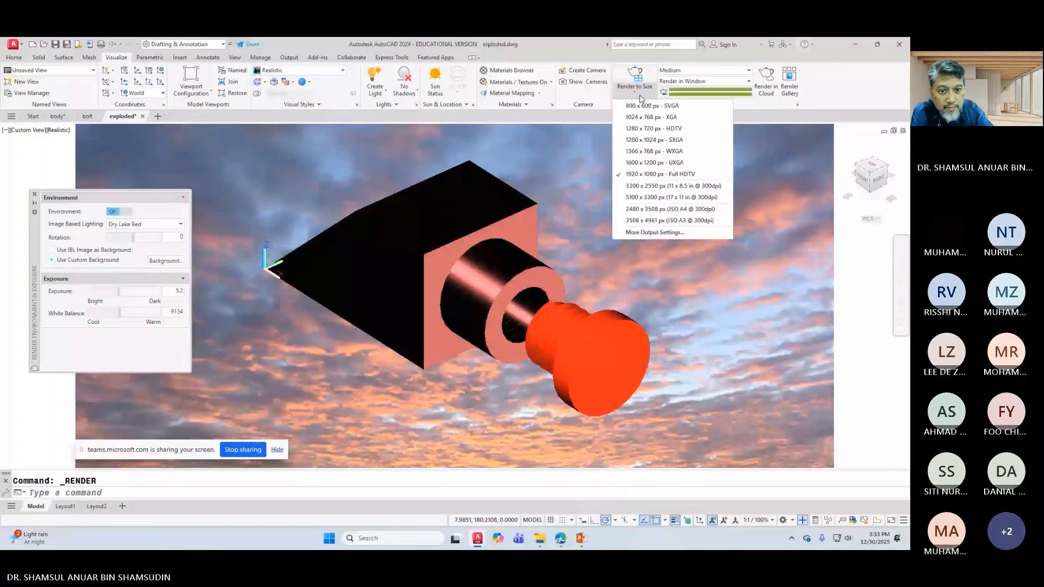
click(638, 129)
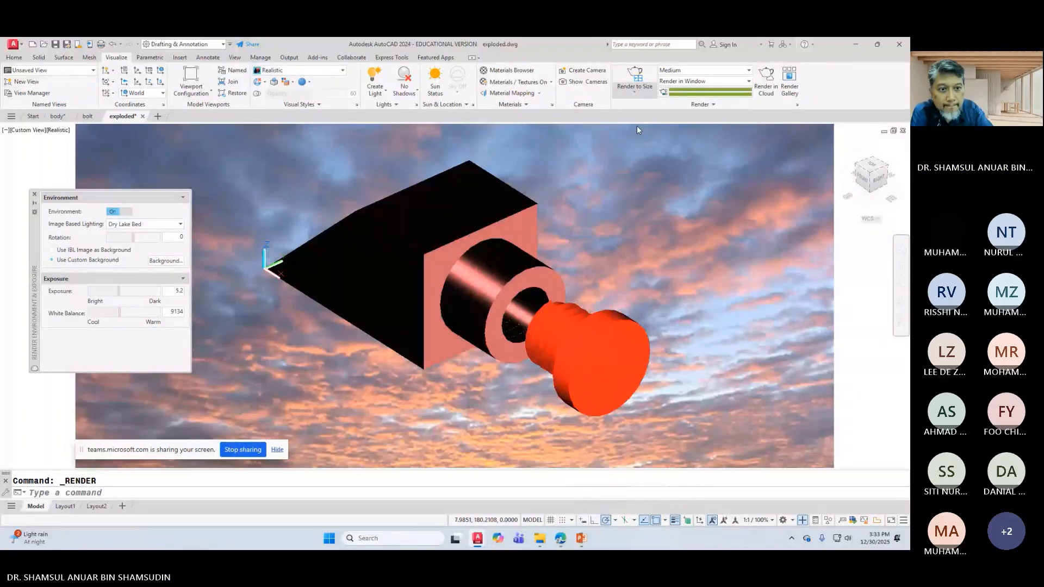
click(635, 70)
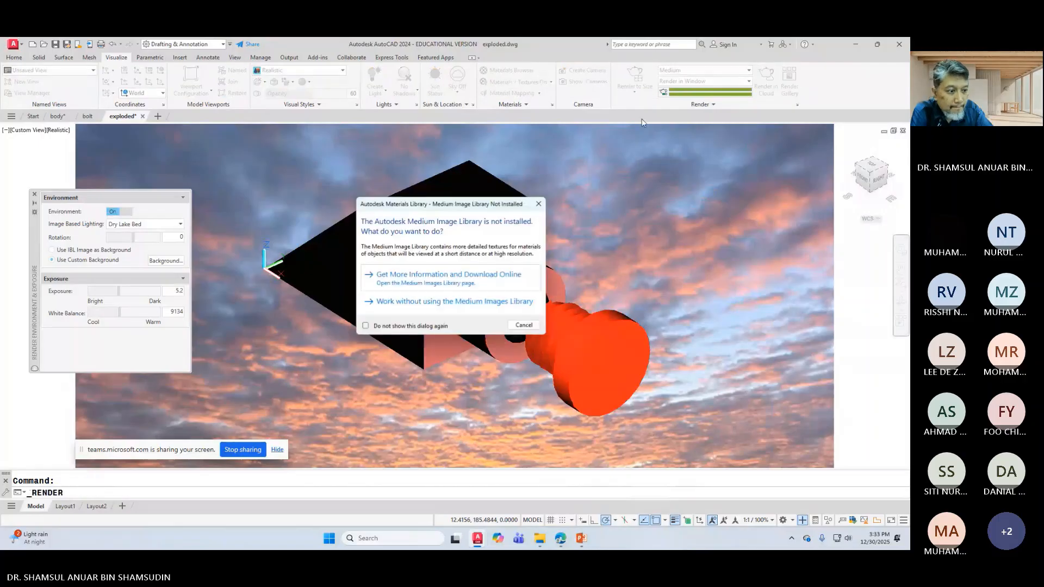
click(422, 305)
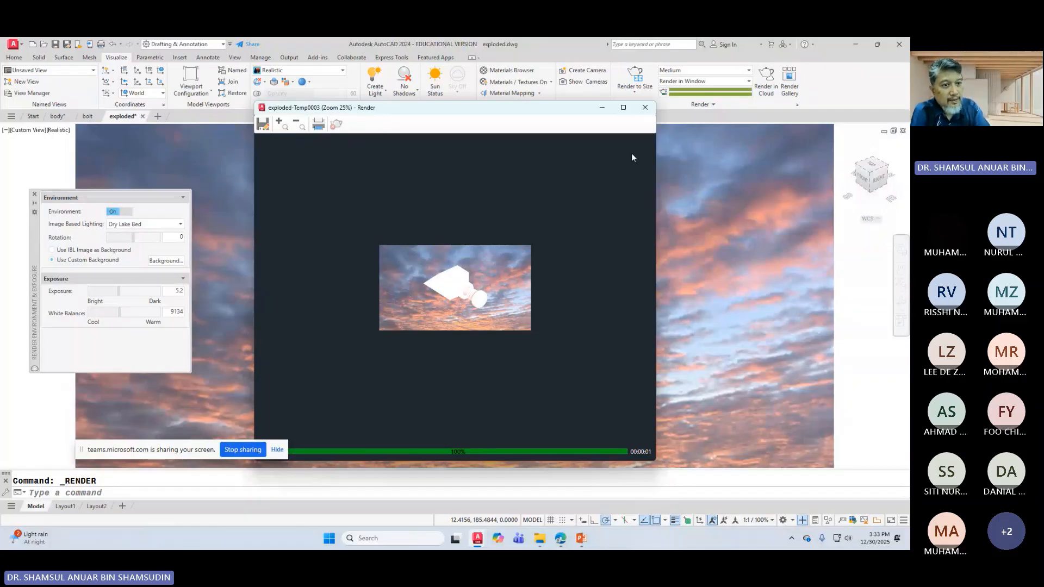
click(644, 107)
Step: Set white balance to 4788 and exposure to 5.9, and use the IBL image as the background
drag(119, 313, 111, 311)
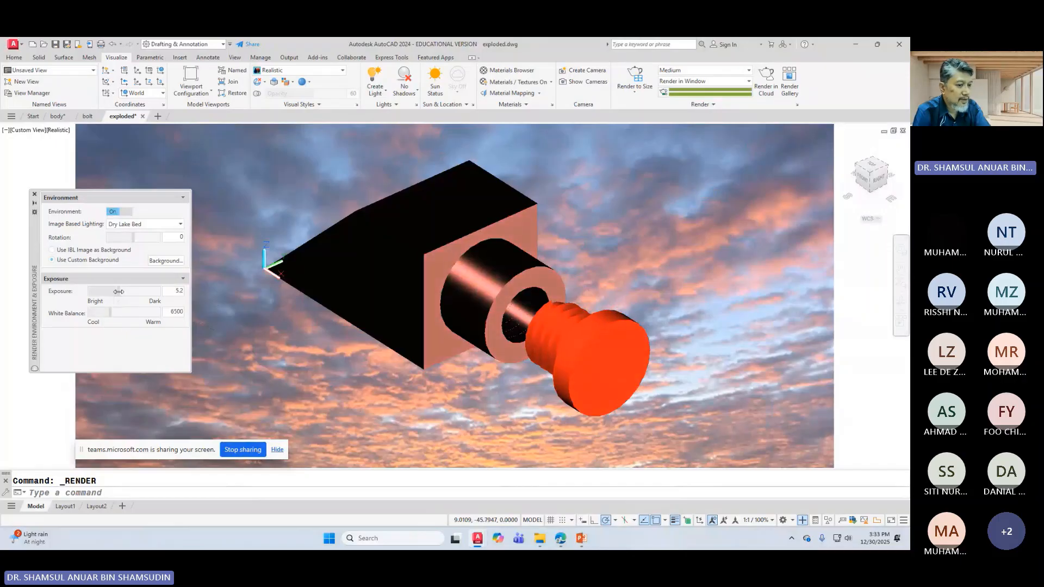
drag(118, 291, 105, 309)
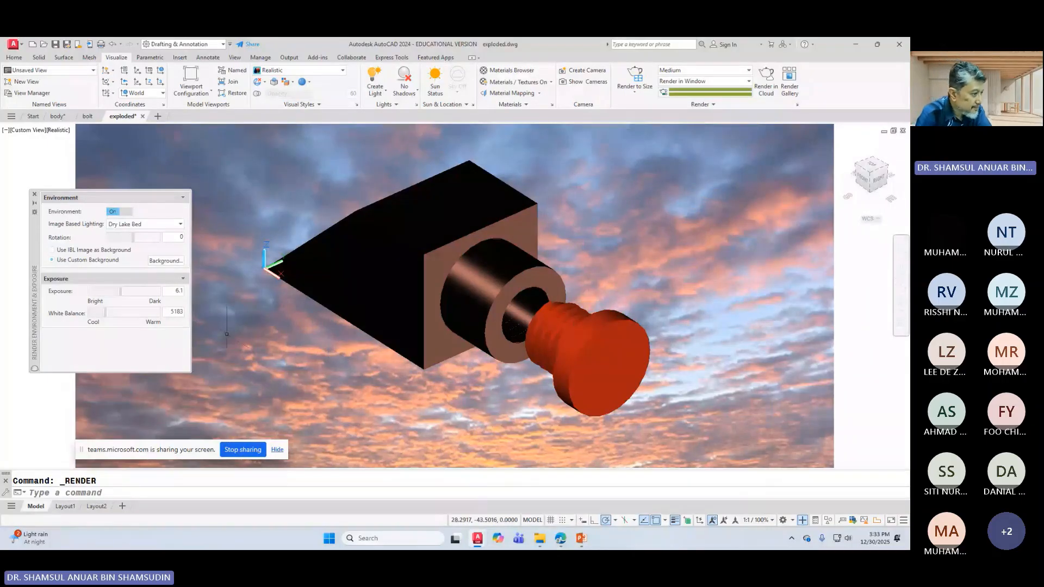
mouse_move(124, 296)
mouse_down()
mouse_move(99, 308)
mouse_move(105, 314)
mouse_up()
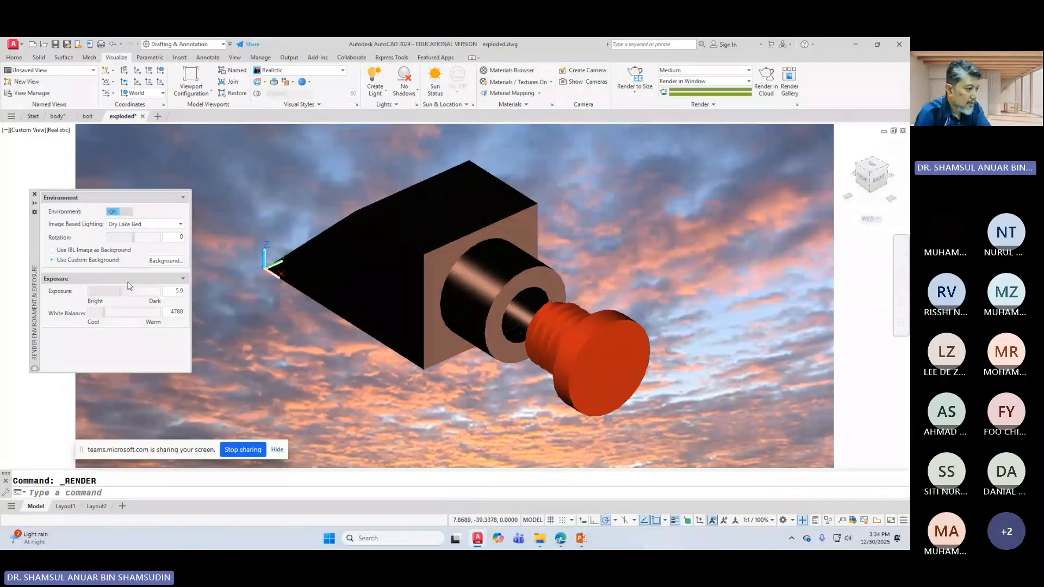
click(53, 250)
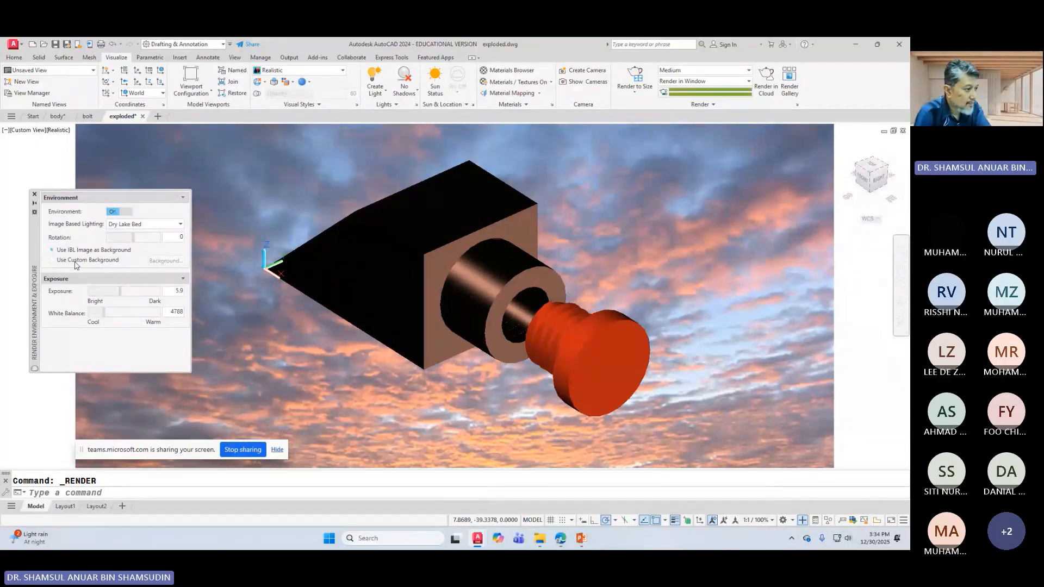
Step: Compare the custom and IBL background options while toggling the environment off and on
click(51, 260)
click(53, 250)
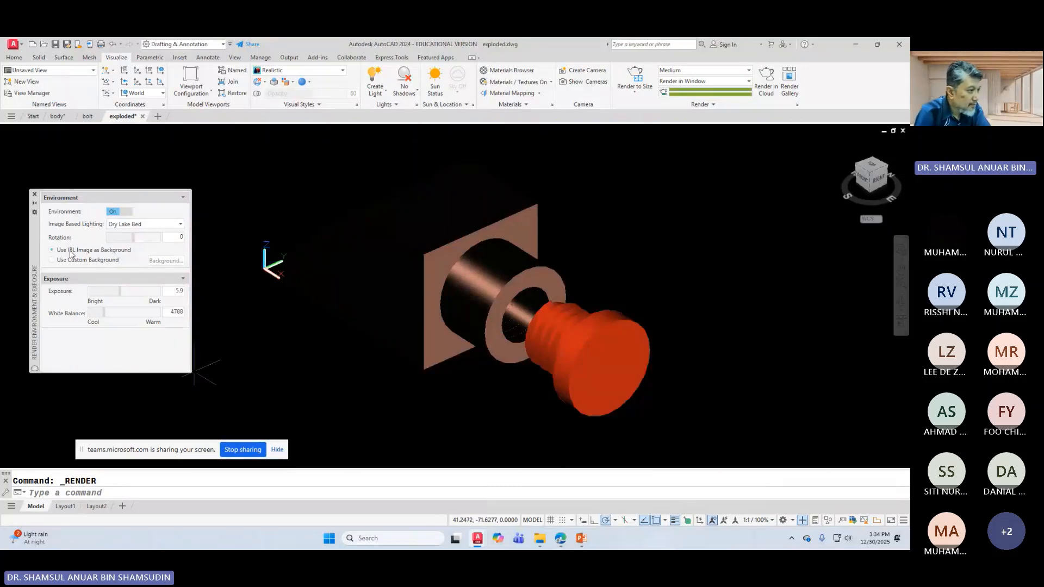
click(122, 212)
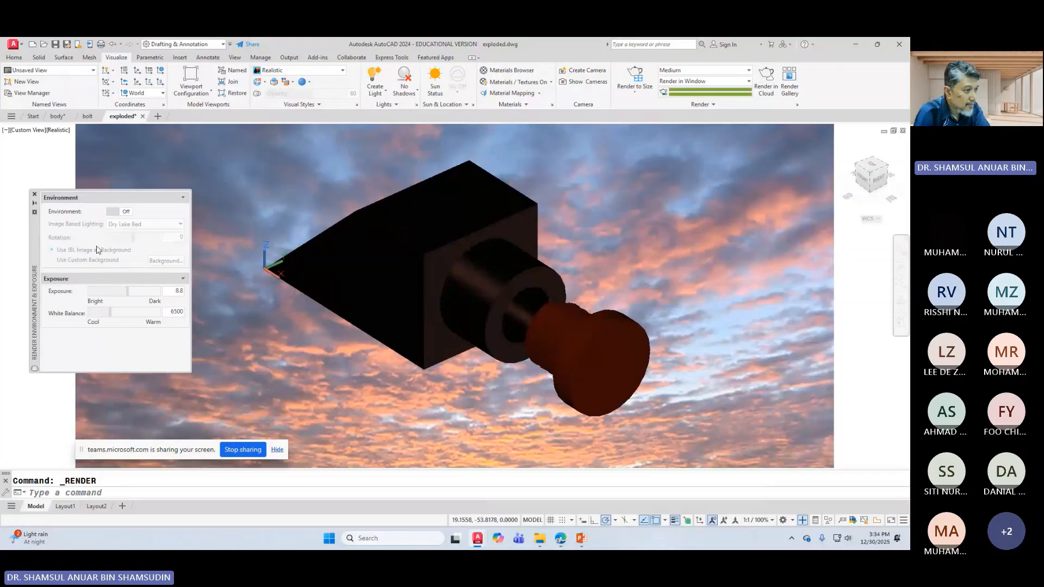
click(114, 212)
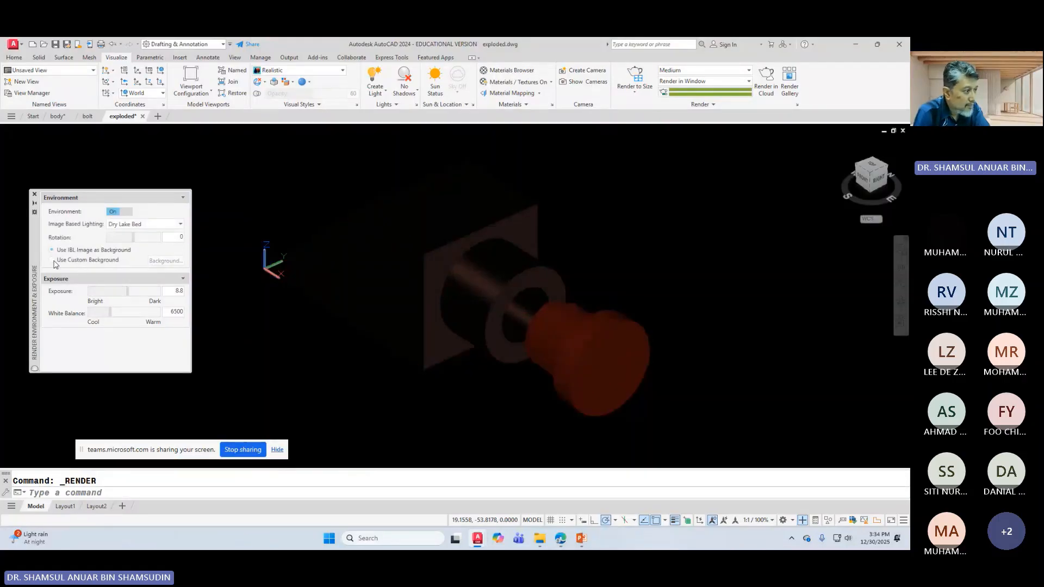
click(115, 212)
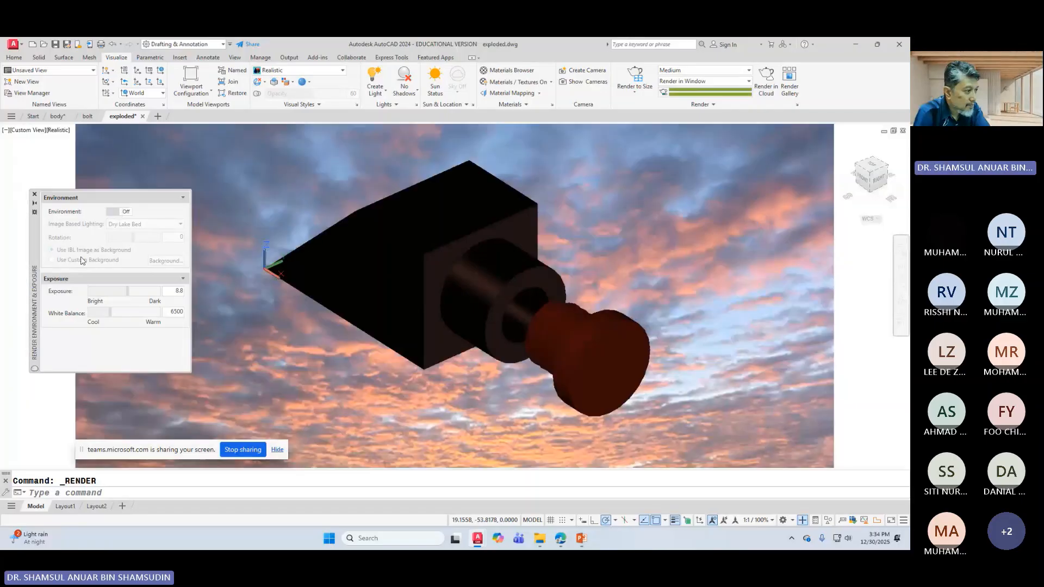
click(113, 212)
click(114, 211)
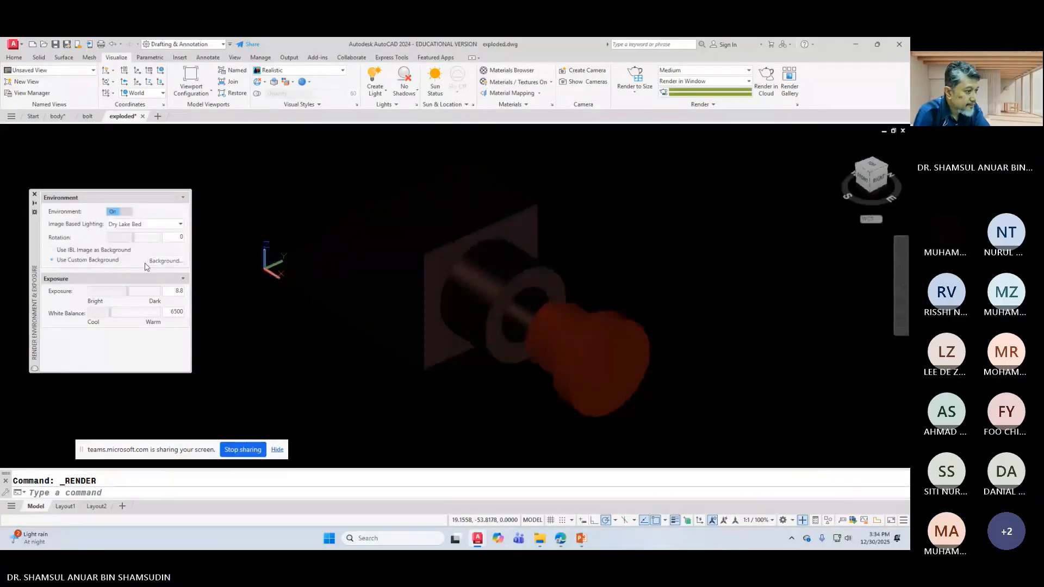
Step: Set the custom background type to None, then turn the environment off
click(55, 260)
click(165, 261)
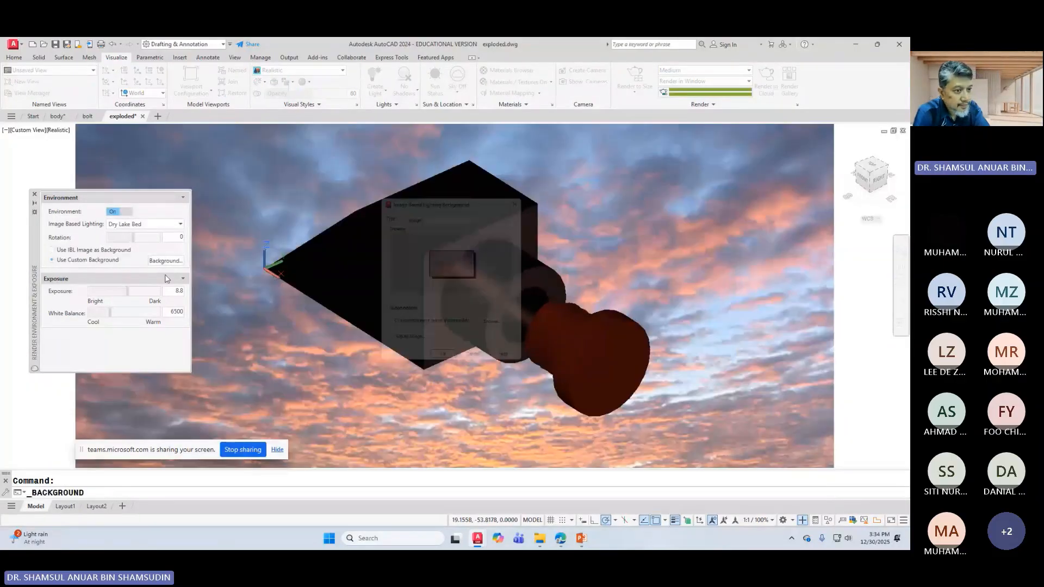
click(411, 213)
click(412, 222)
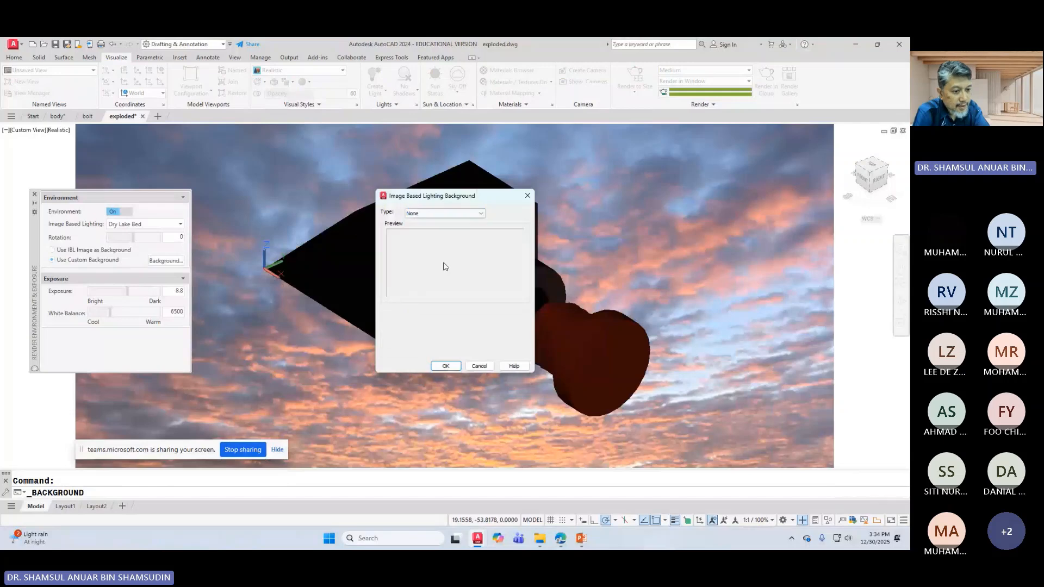
click(445, 365)
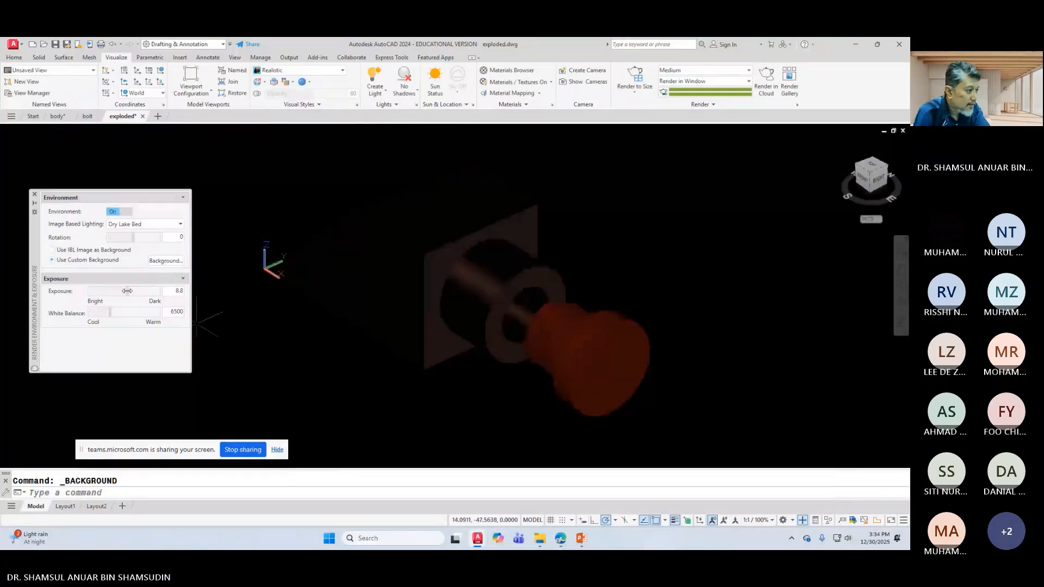
click(116, 213)
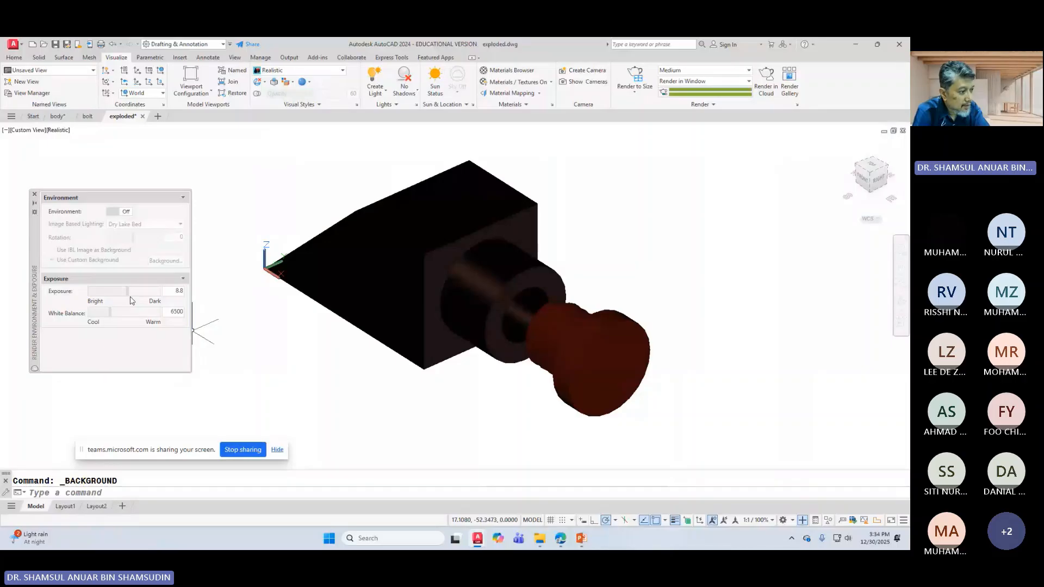
Step: Lower the render exposure to 5.2, keep white balance at 7027, and orbit the model slightly
drag(126, 292, 110, 310)
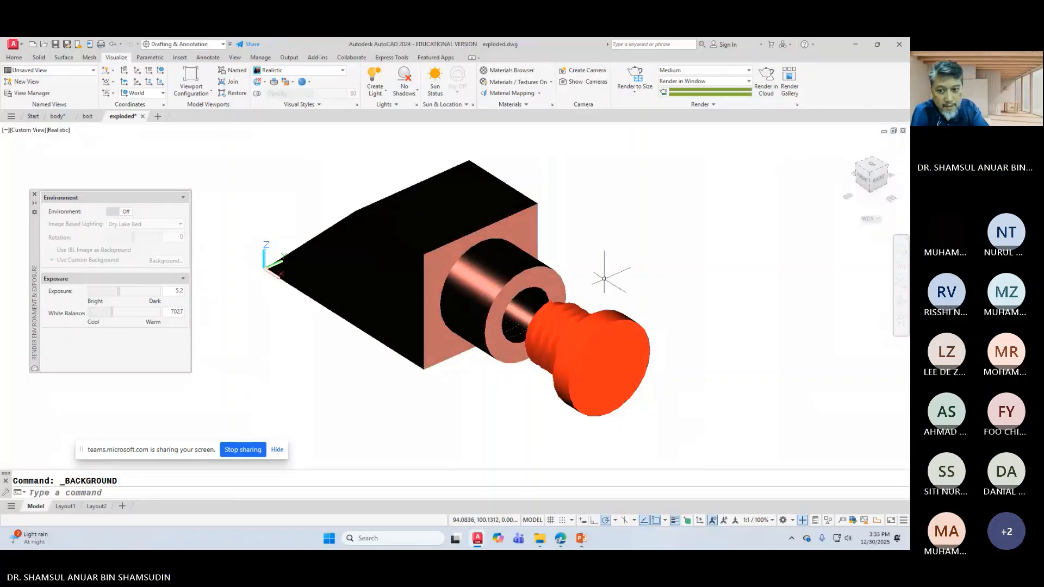
click(900, 303)
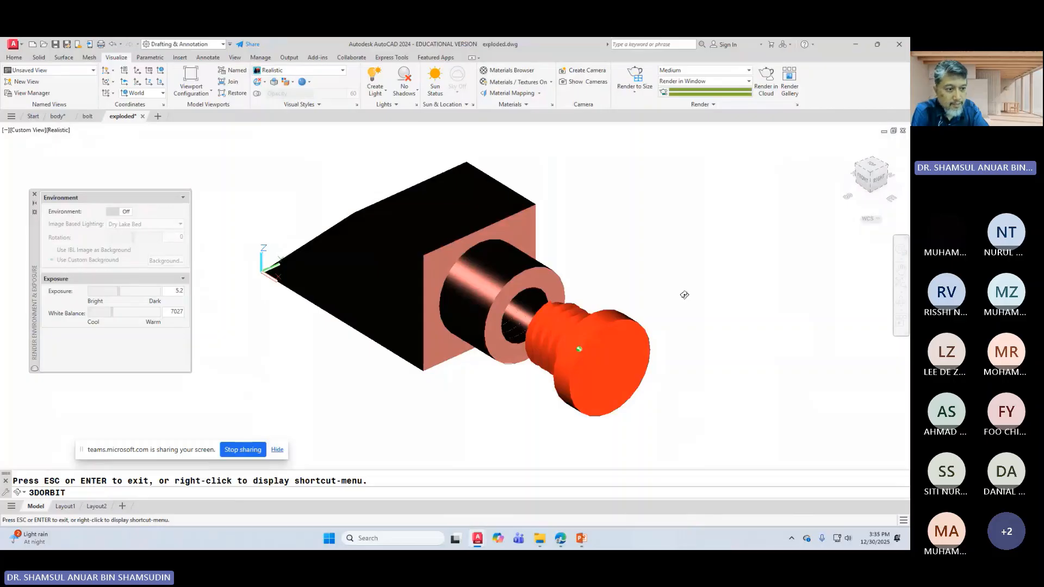
mouse_move(683, 293)
mouse_down()
mouse_move(699, 282)
mouse_move(669, 292)
mouse_move(689, 296)
mouse_move(678, 292)
mouse_up()
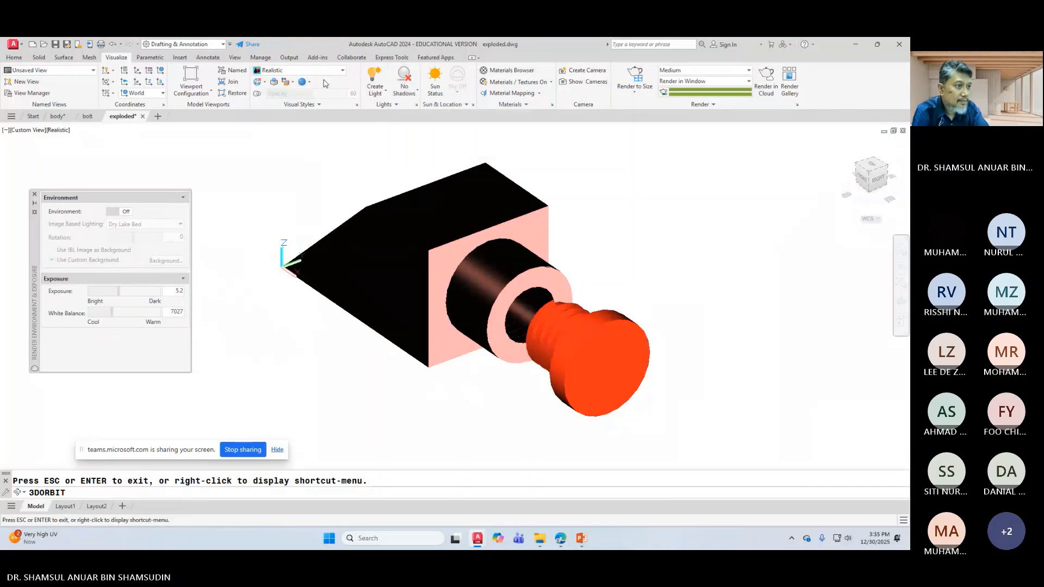
Step: Create a distant light, turning off the default lighting and allowing distant lights
click(375, 91)
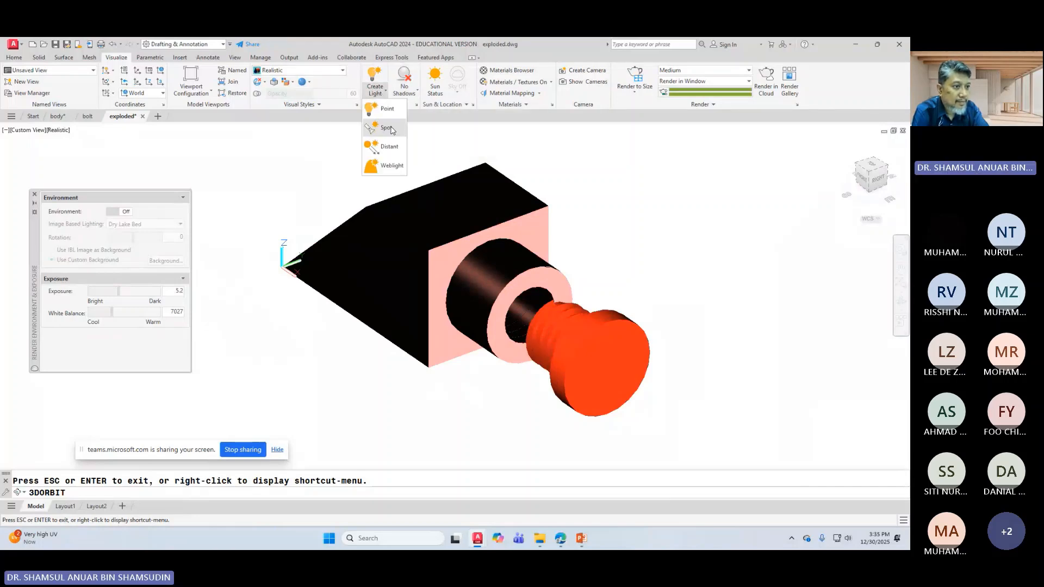
click(390, 152)
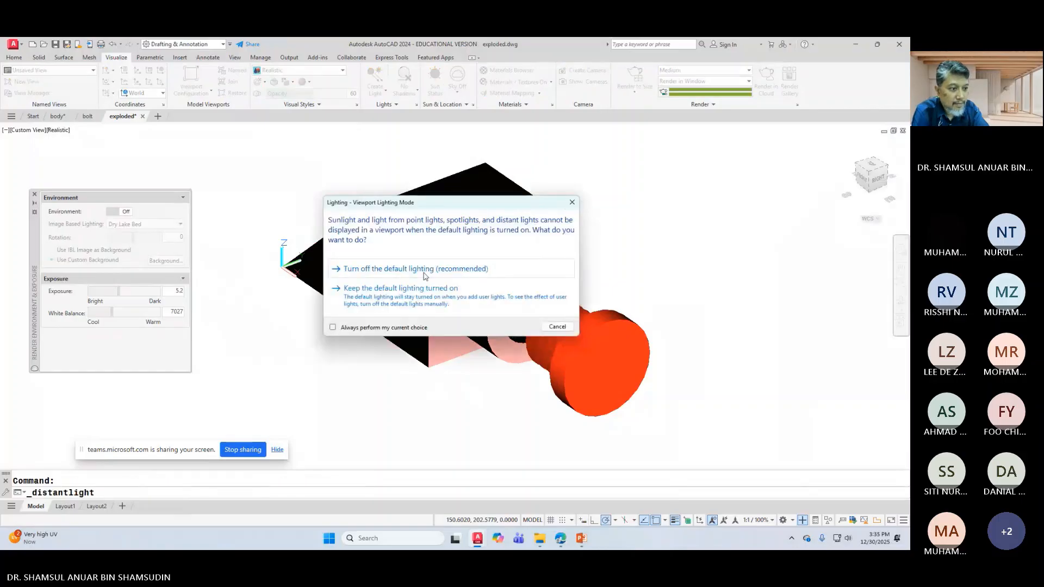
click(413, 270)
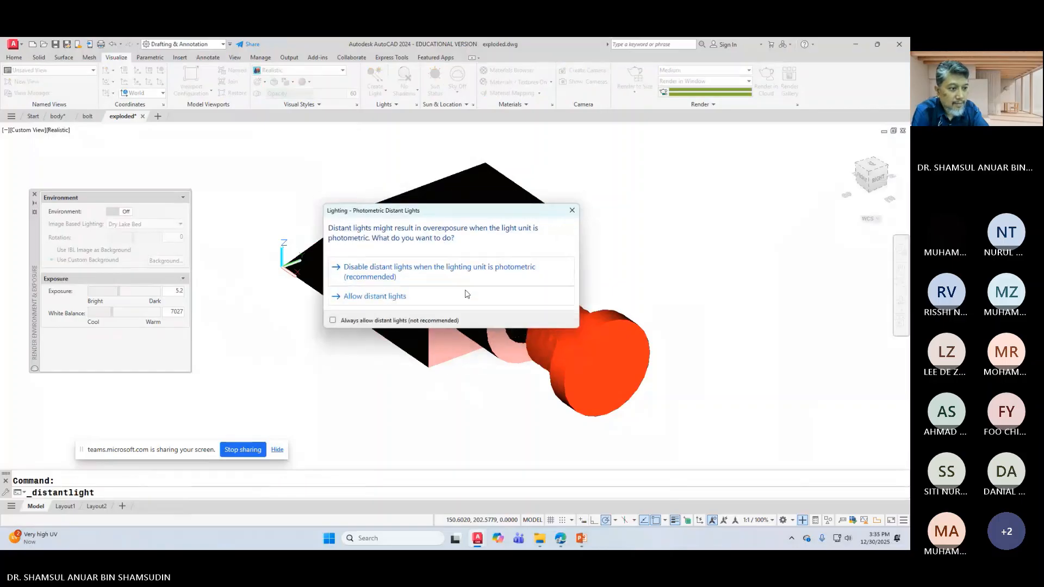
click(384, 297)
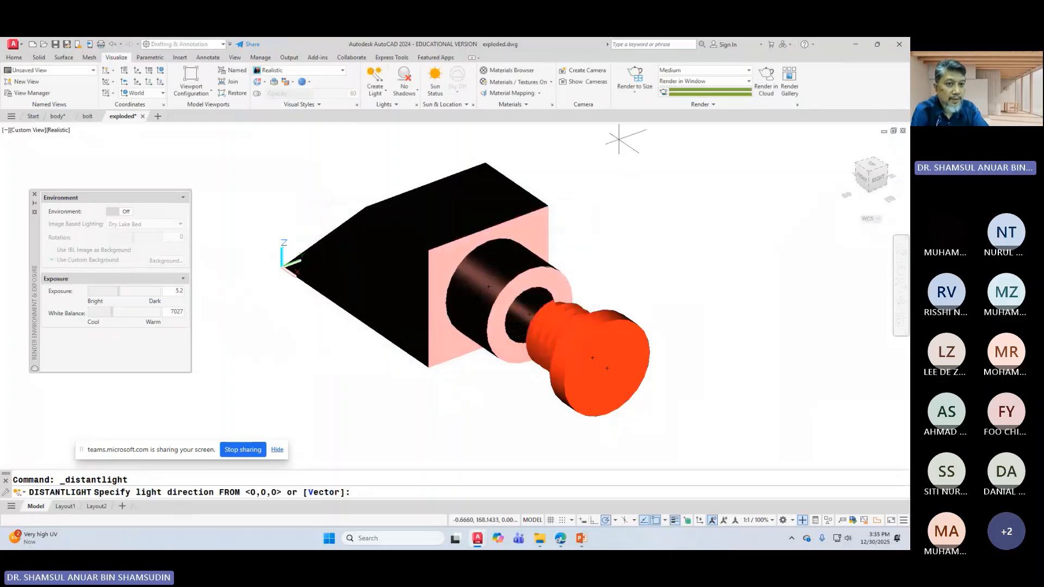
Step: Render the lit model without the medium image library, then close the render window
click(634, 76)
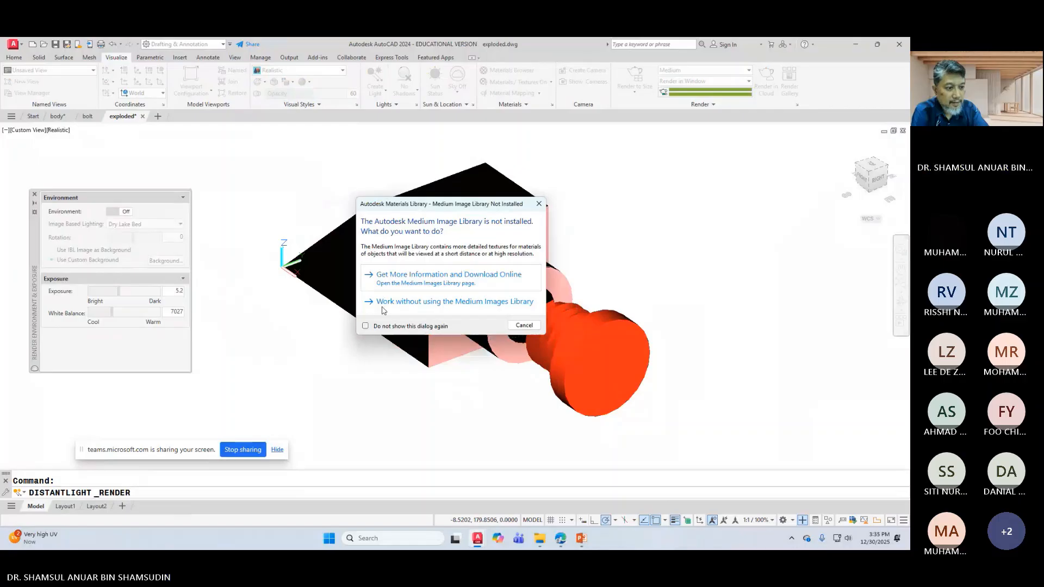
click(383, 302)
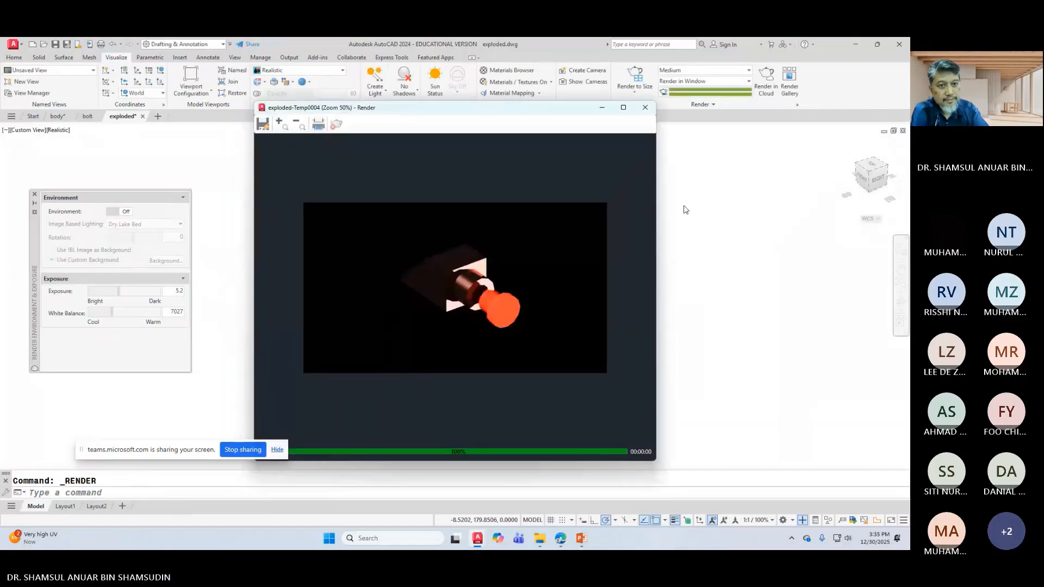
click(644, 107)
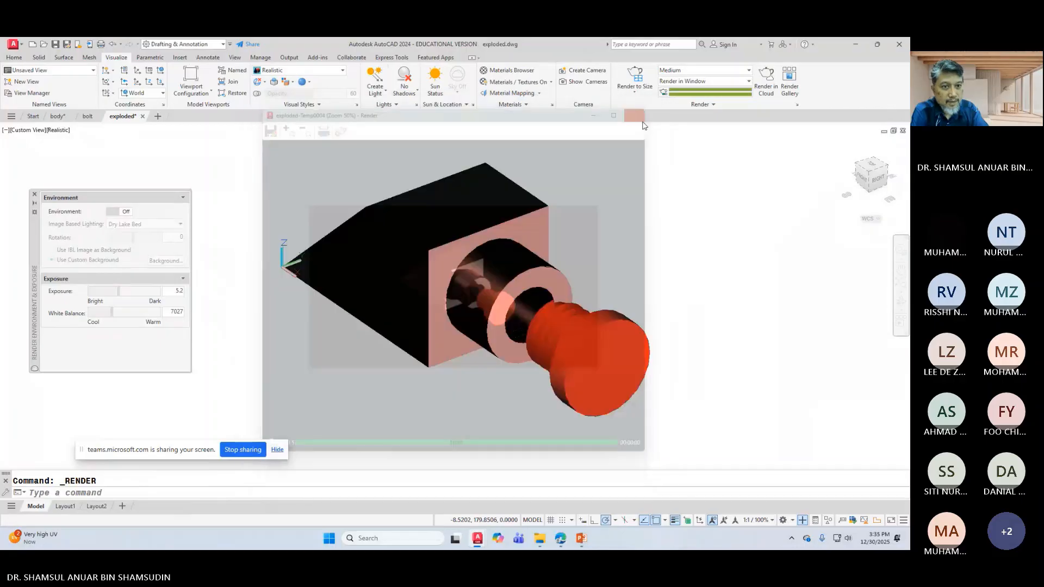
click(626, 96)
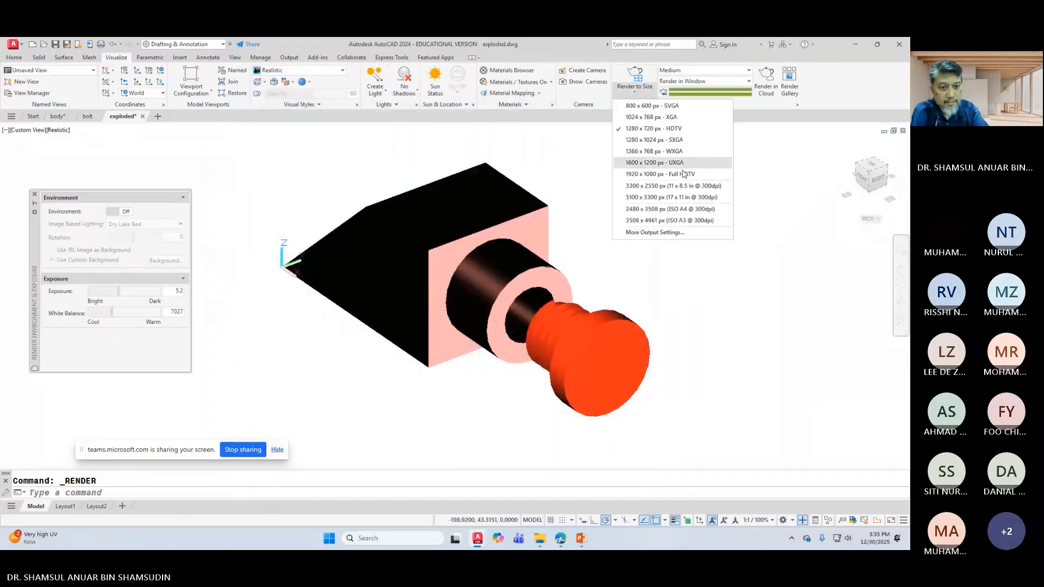
click(655, 233)
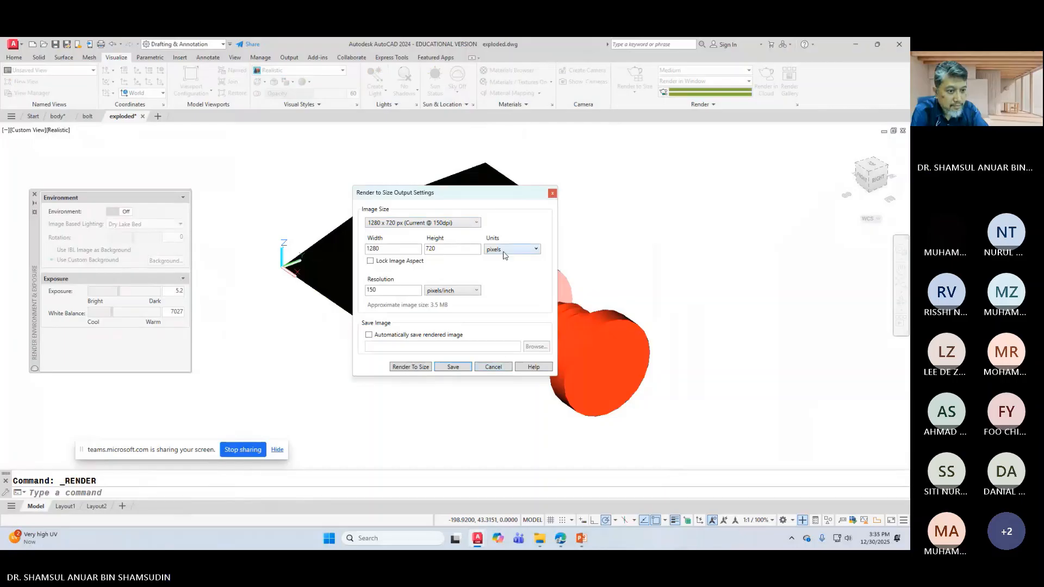
click(504, 250)
click(500, 282)
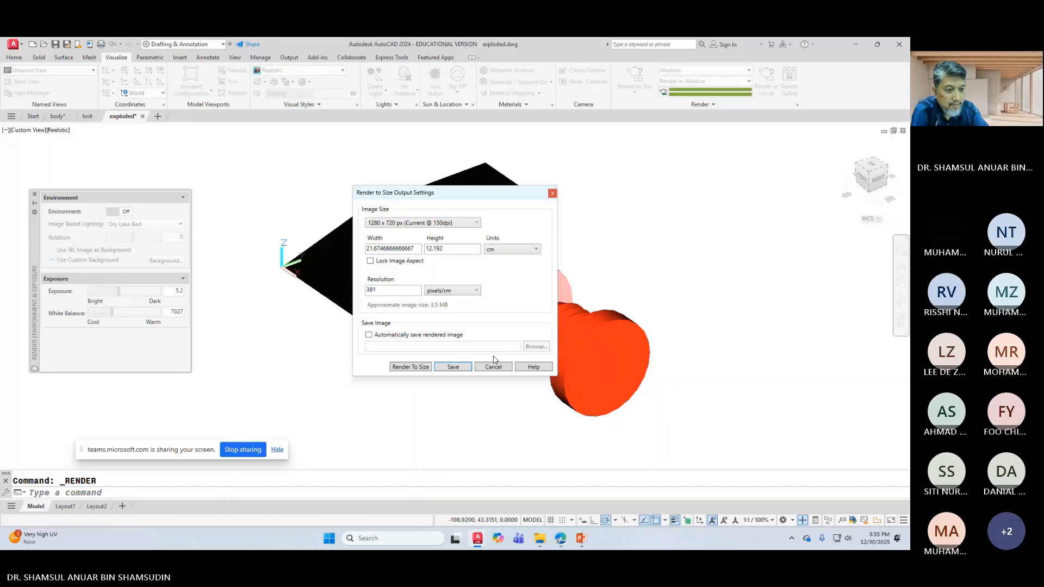
click(493, 366)
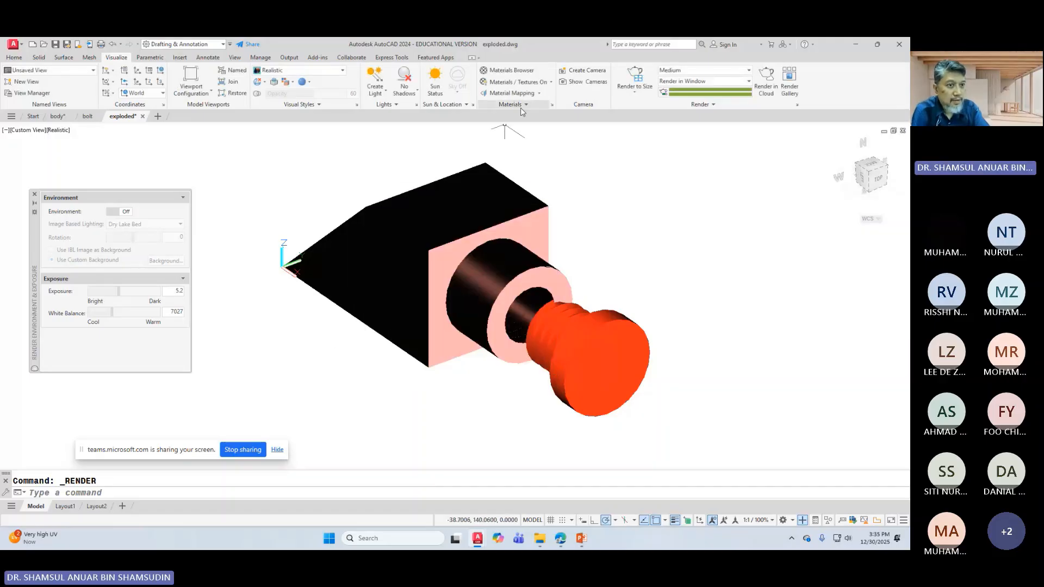
Step: Turn on sunlight, keeping the current exposure, and set shadows to full shadows
click(438, 75)
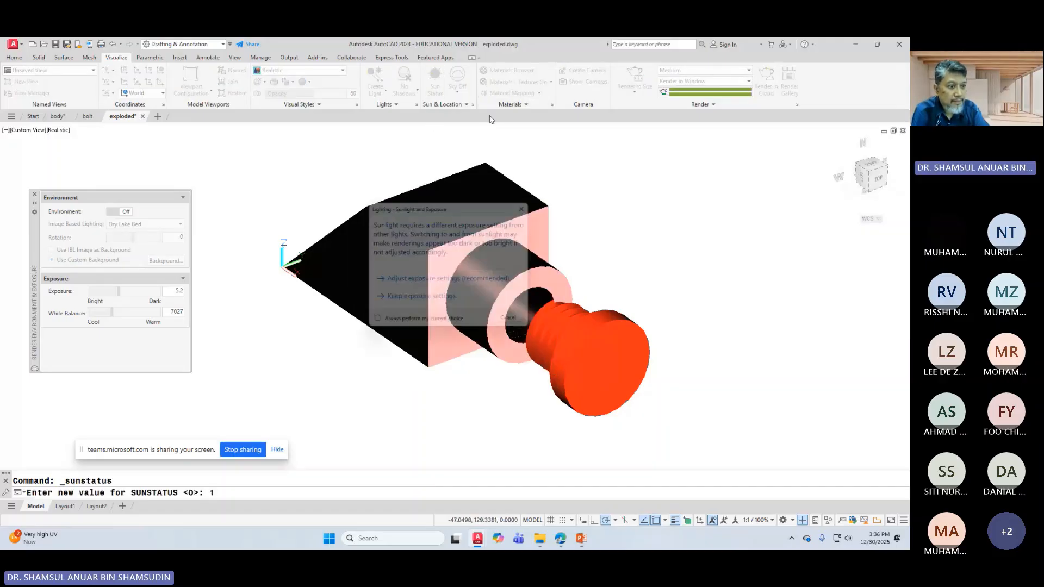
click(443, 301)
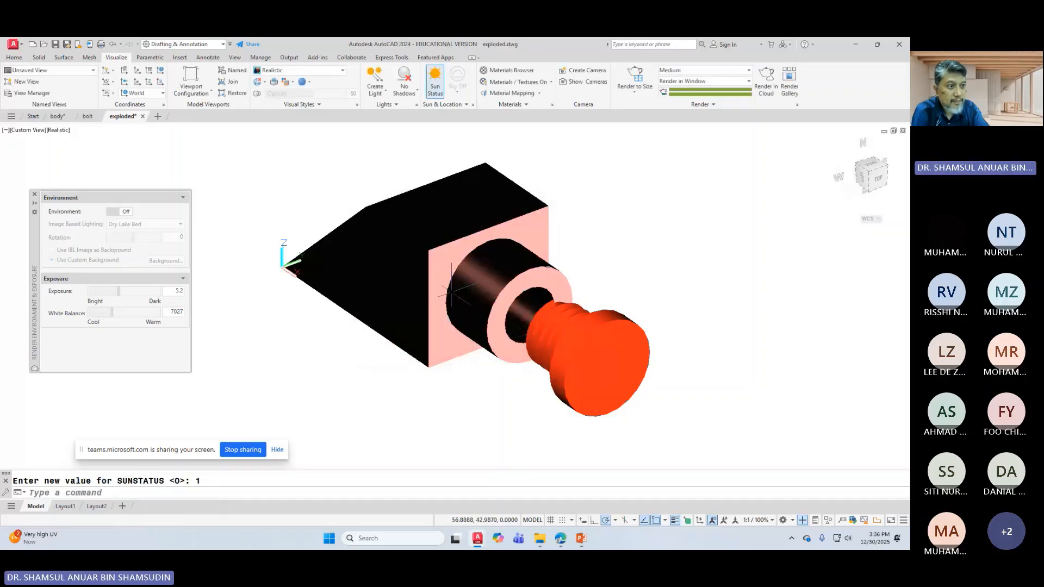
click(406, 92)
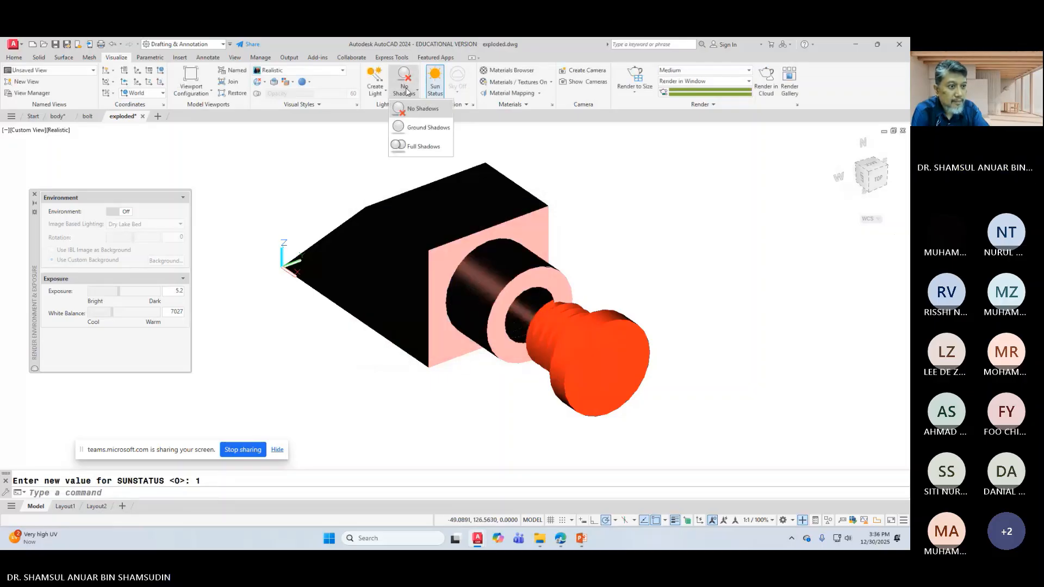
click(418, 146)
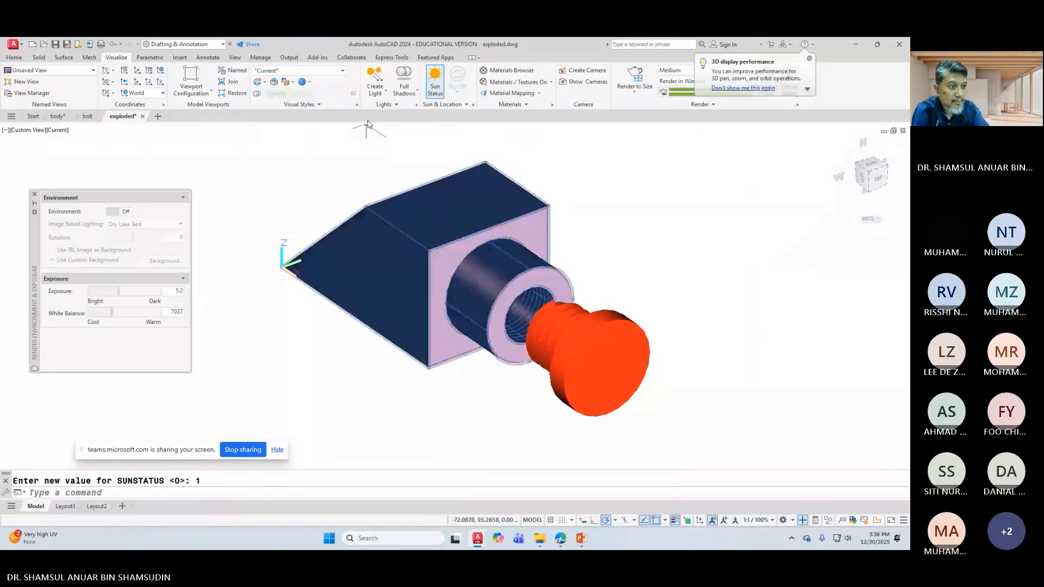
Step: Add a spotlight with default lighting kept on, setting its source and target points
click(380, 90)
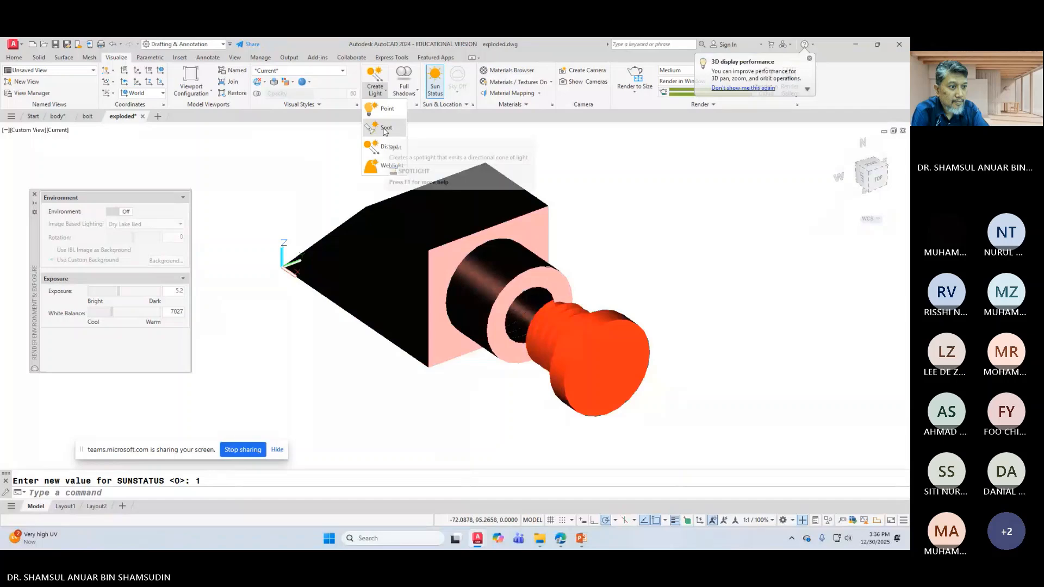
click(385, 130)
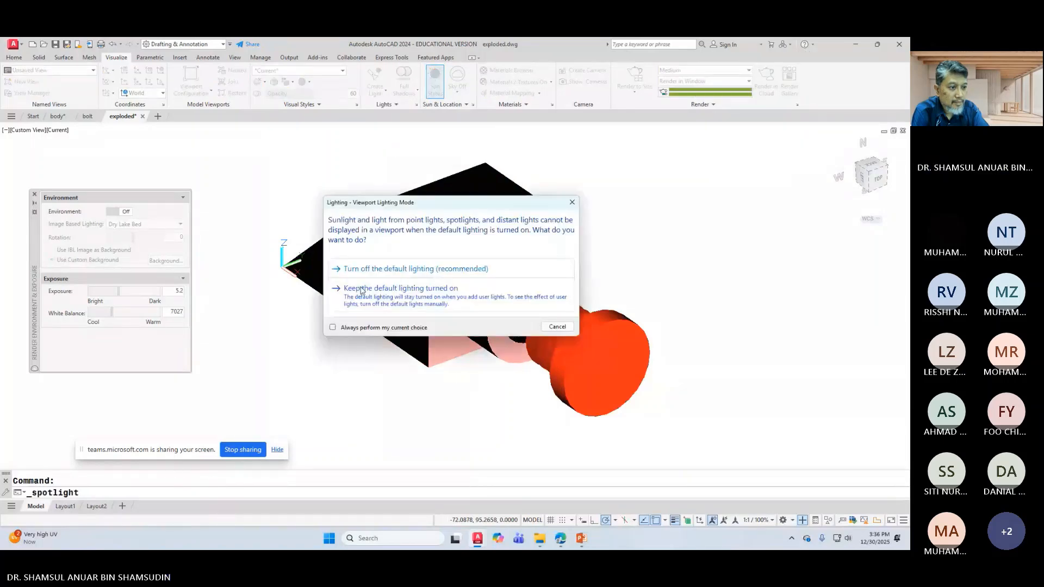
click(362, 289)
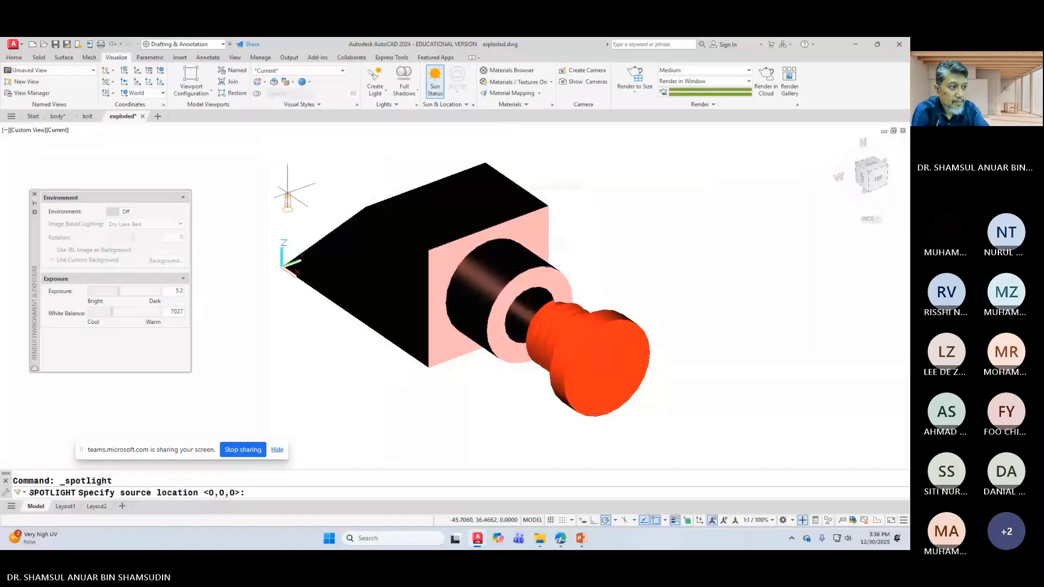
click(287, 194)
click(257, 172)
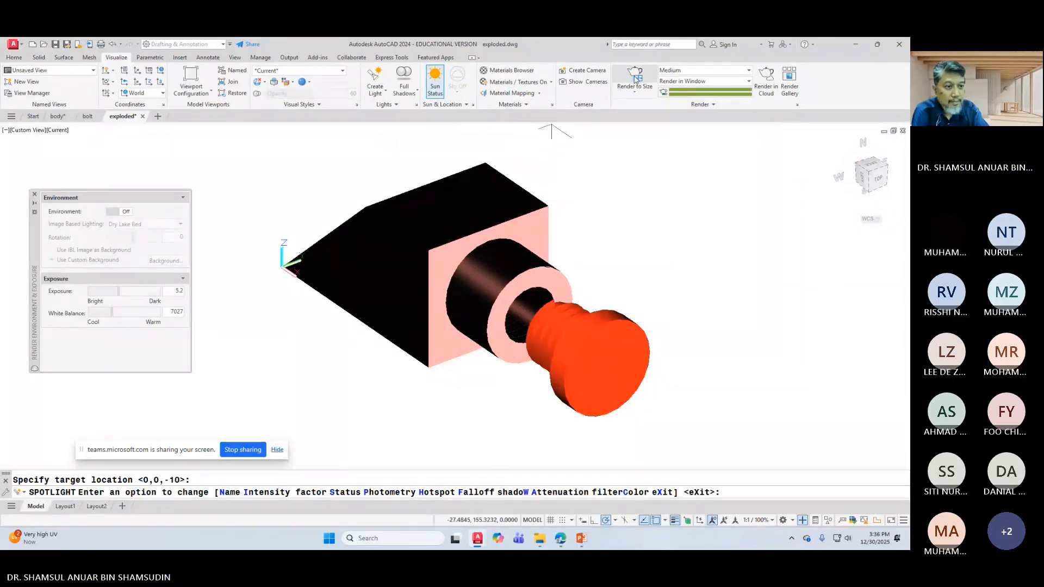
Step: Render the model with the spotlight, review the result, and close the render preview
click(619, 91)
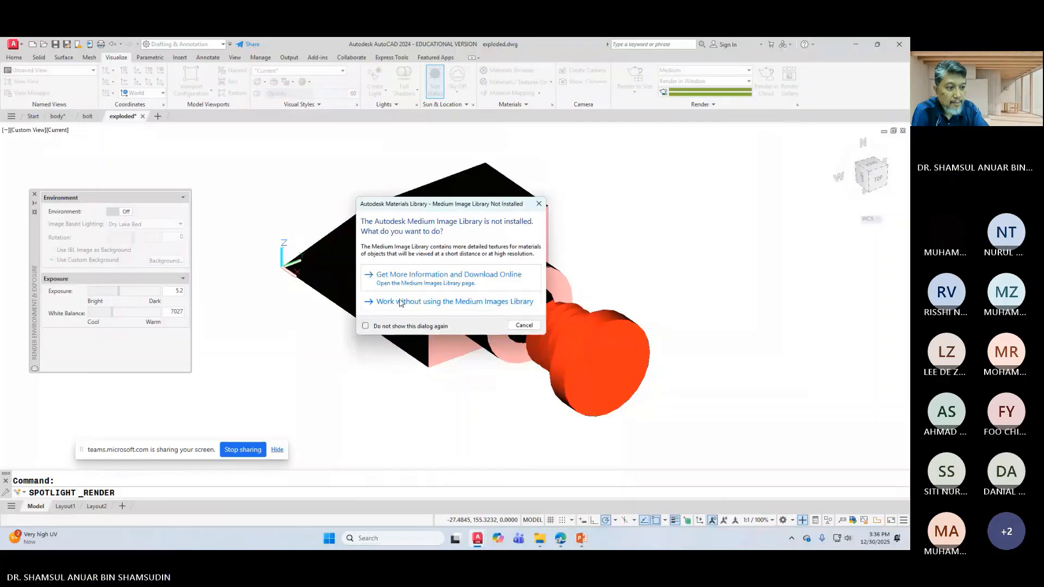
click(484, 301)
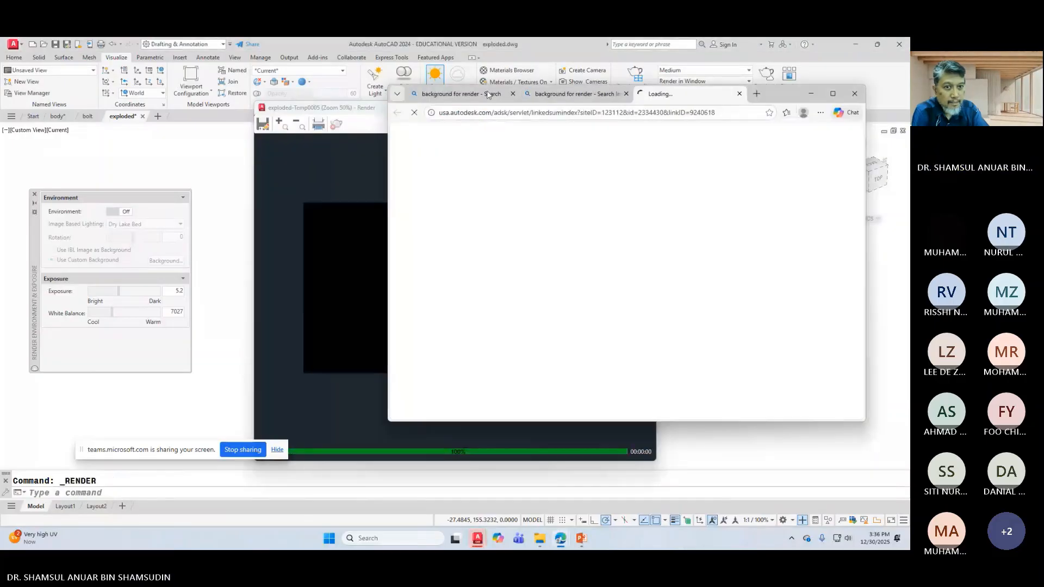
click(813, 98)
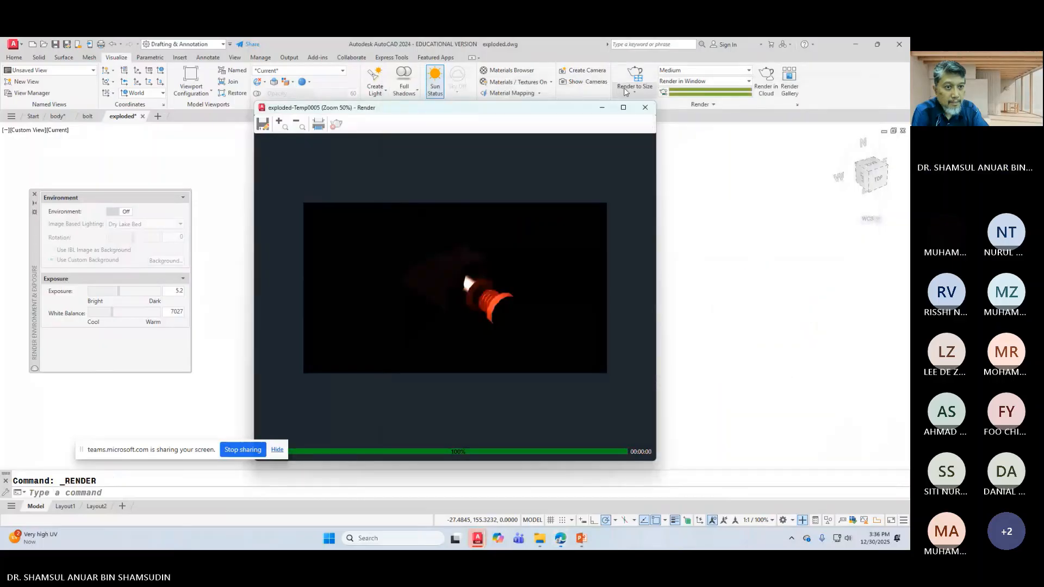
click(645, 107)
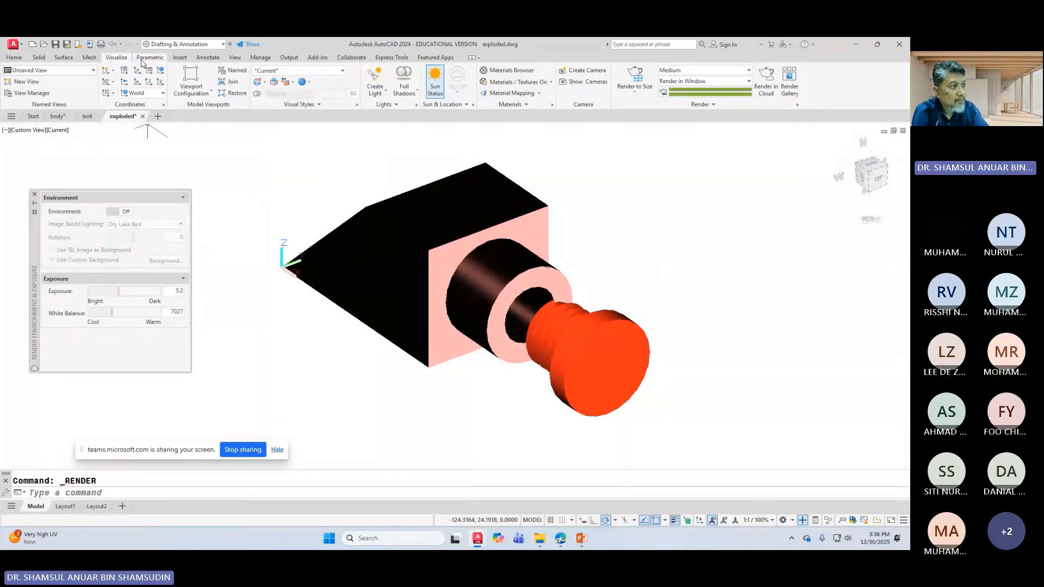
Step: Turn on the navigation bar from the View tab and orbit the assembly to a new angle
click(234, 57)
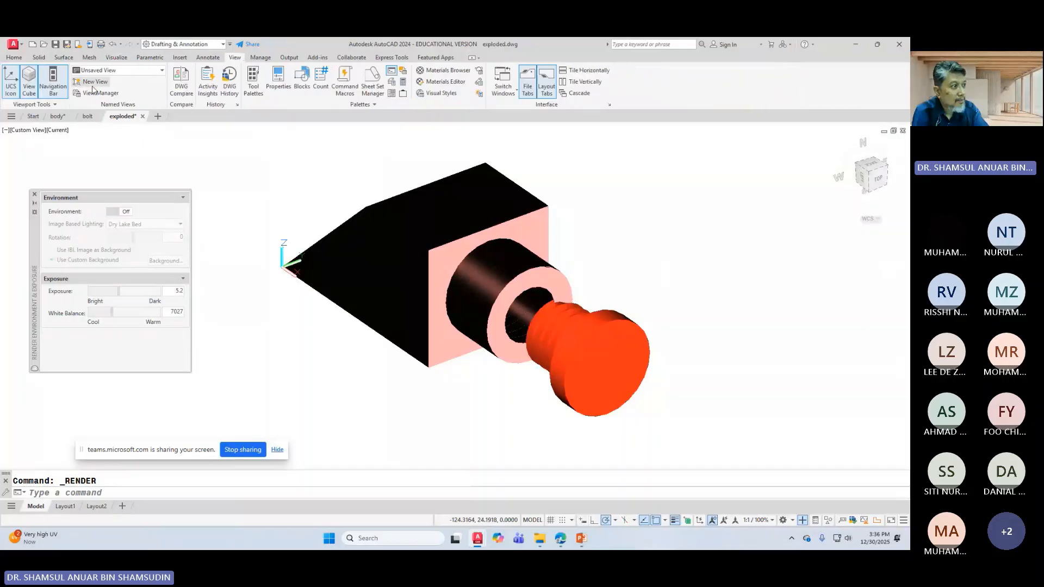
click(49, 87)
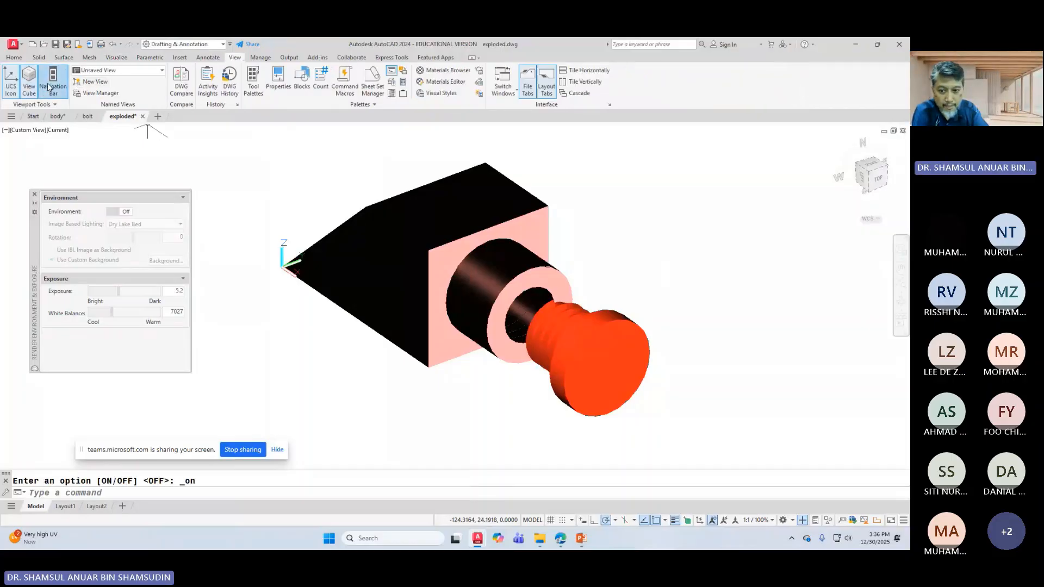
click(900, 301)
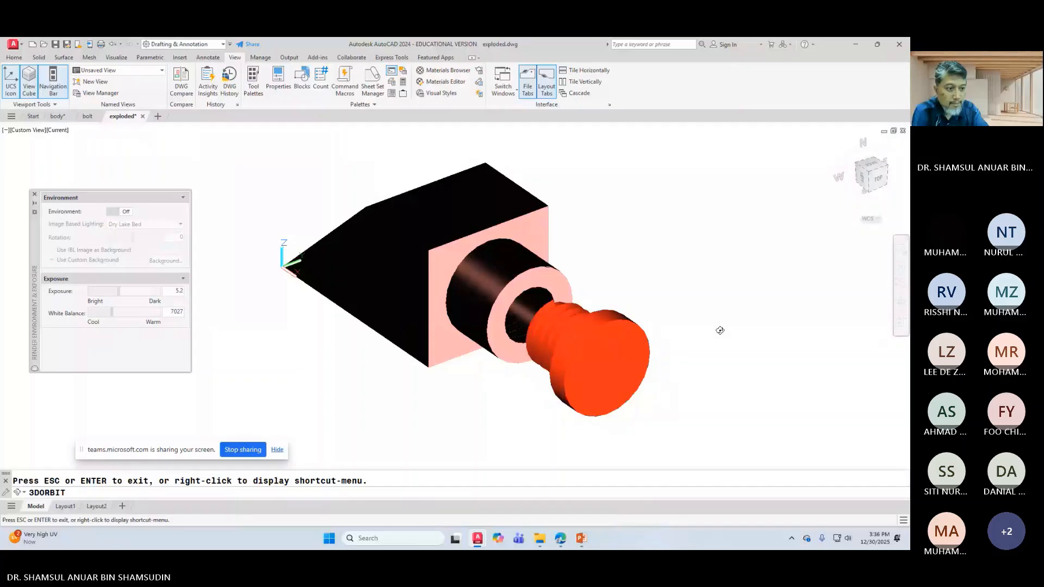
mouse_move(720, 330)
mouse_down()
mouse_move(738, 324)
mouse_move(729, 299)
mouse_move(734, 329)
mouse_move(722, 326)
mouse_move(745, 330)
mouse_move(717, 331)
mouse_move(738, 331)
mouse_up()
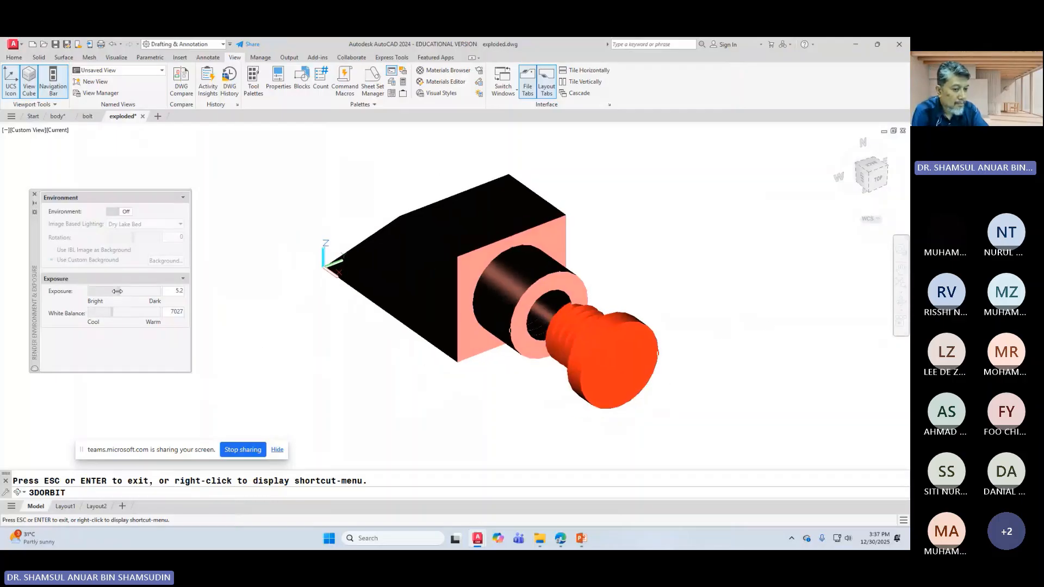
Step: Raise the render exposure to 6.5 and orbit the assembly further around
drag(118, 290, 121, 291)
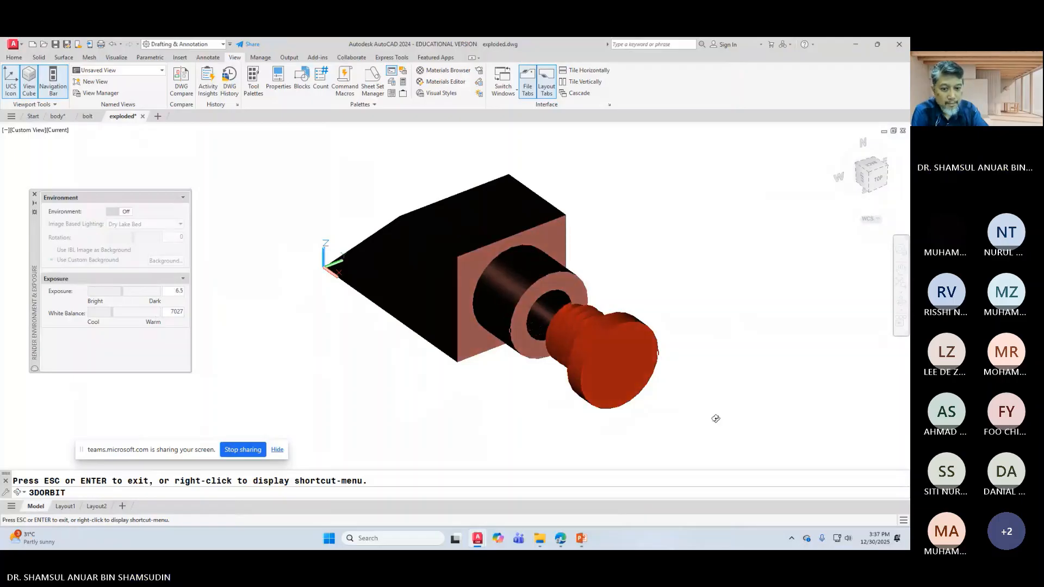
drag(732, 401, 750, 380)
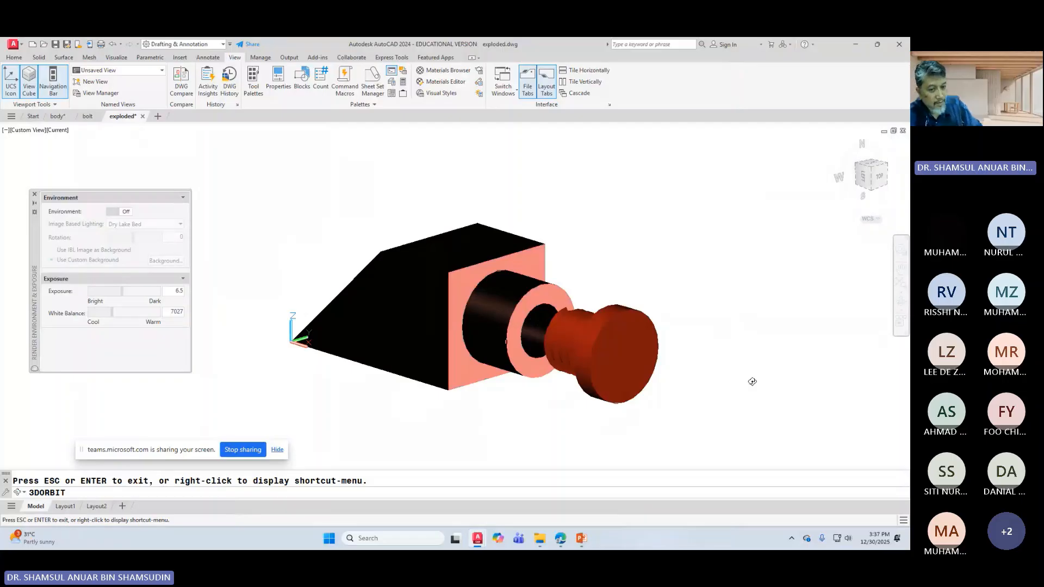
key(Escape)
right_click(750, 371)
key(Escape)
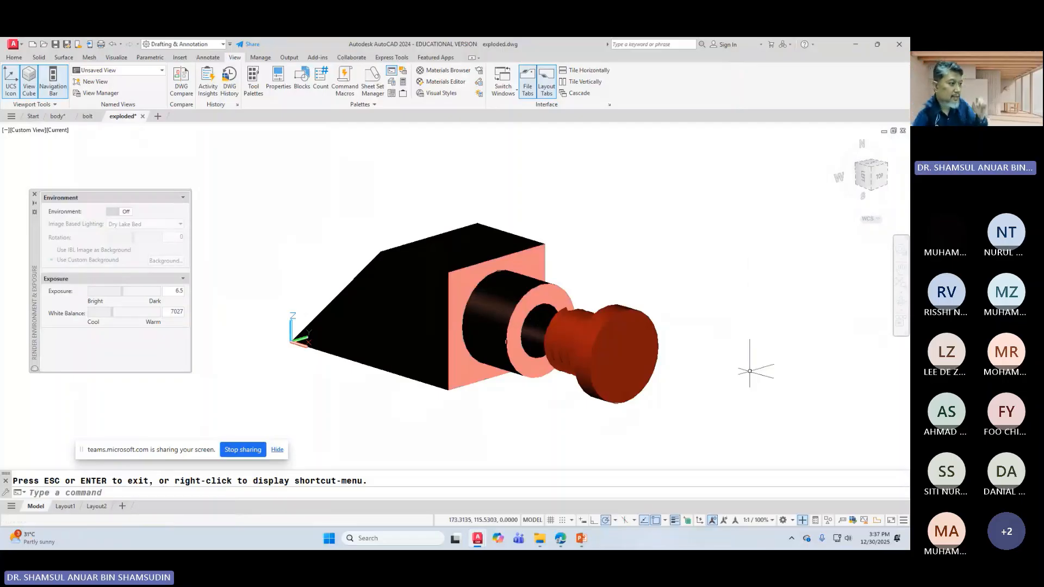
Step: Clear the block selection, close the Render Environment palette, and minimize AutoCAD
click(658, 259)
click(371, 223)
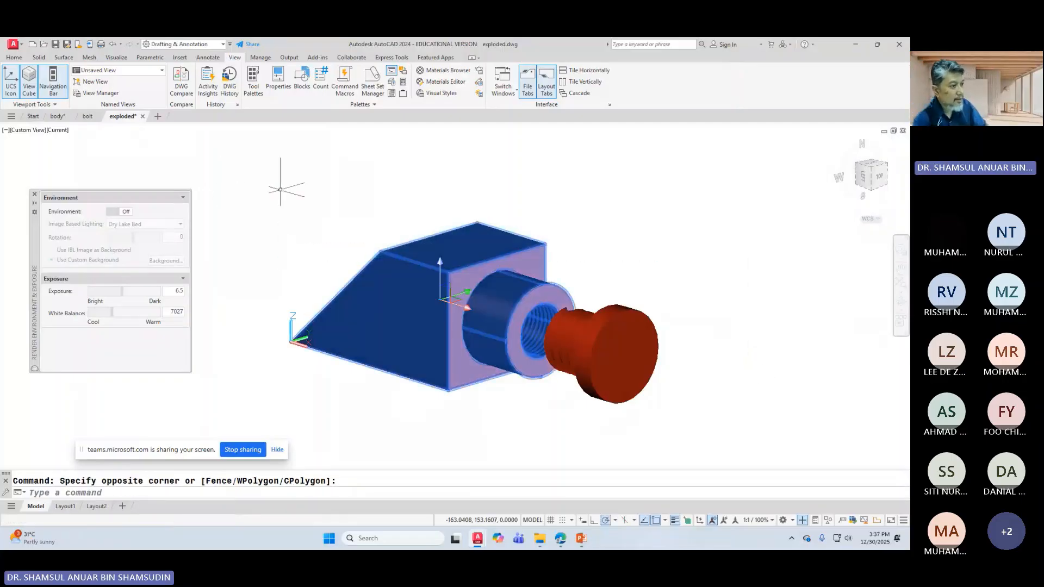
key(Escape)
click(34, 194)
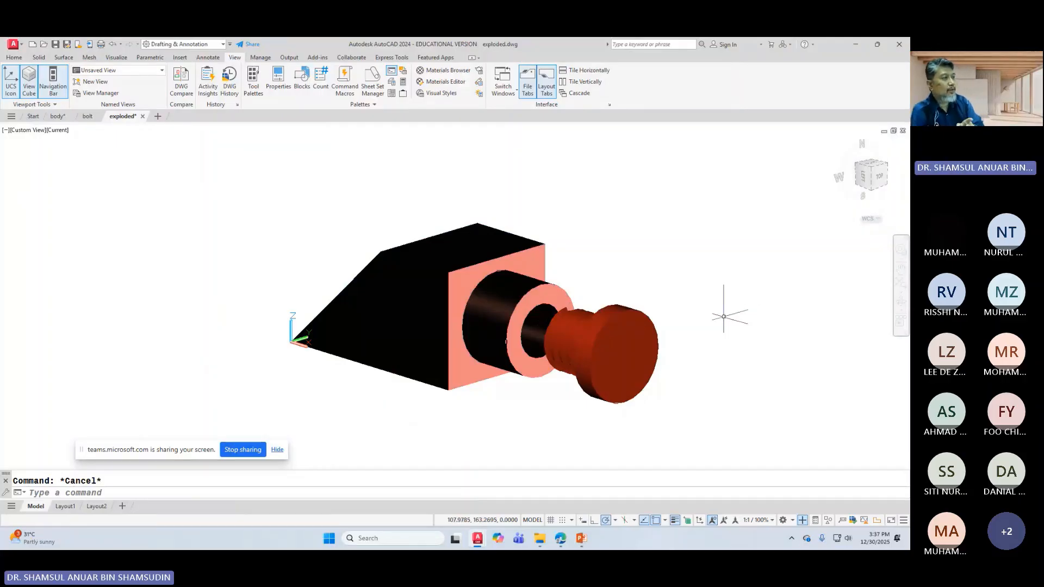
click(490, 322)
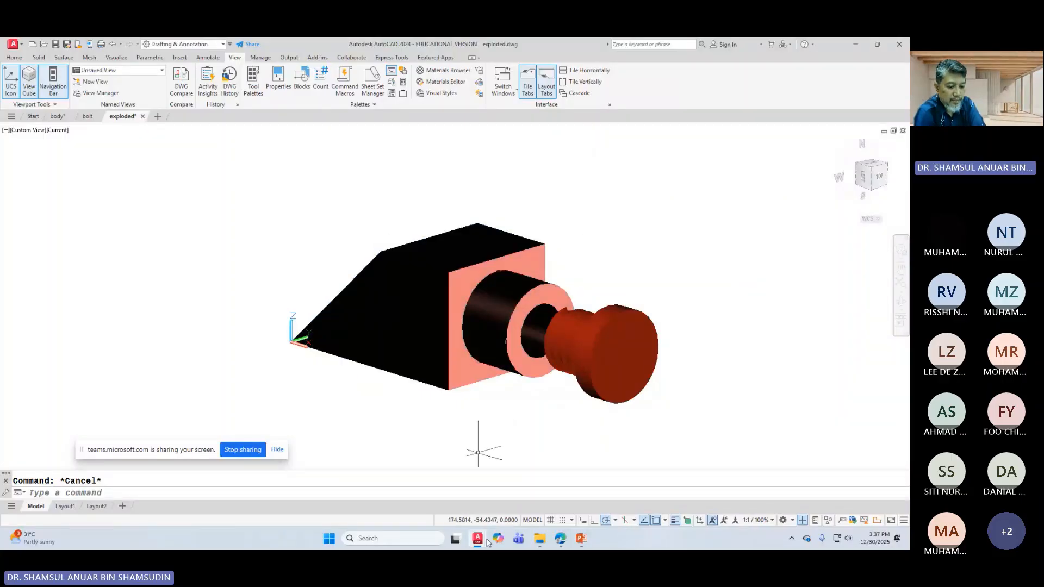
mouse_move(487, 542)
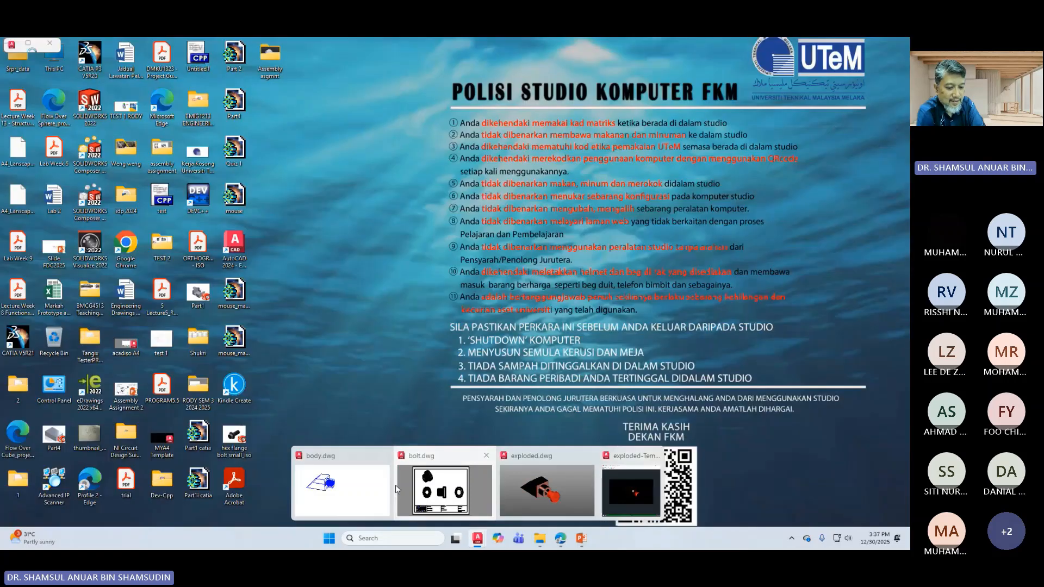
Step: Switch to the UTeM website tab in Edge and open the Current Students page
mouse_move(558, 525)
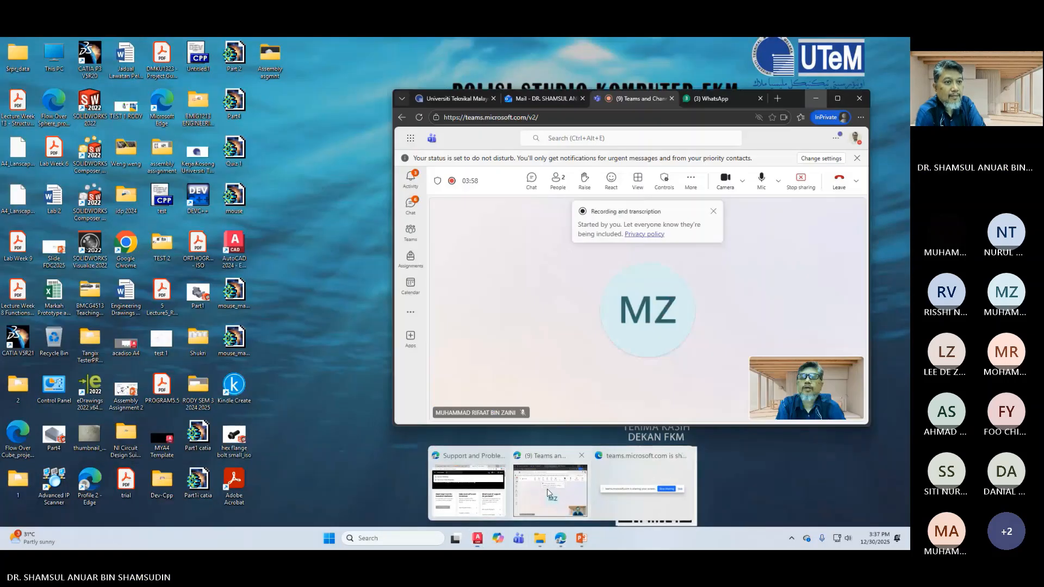
click(547, 493)
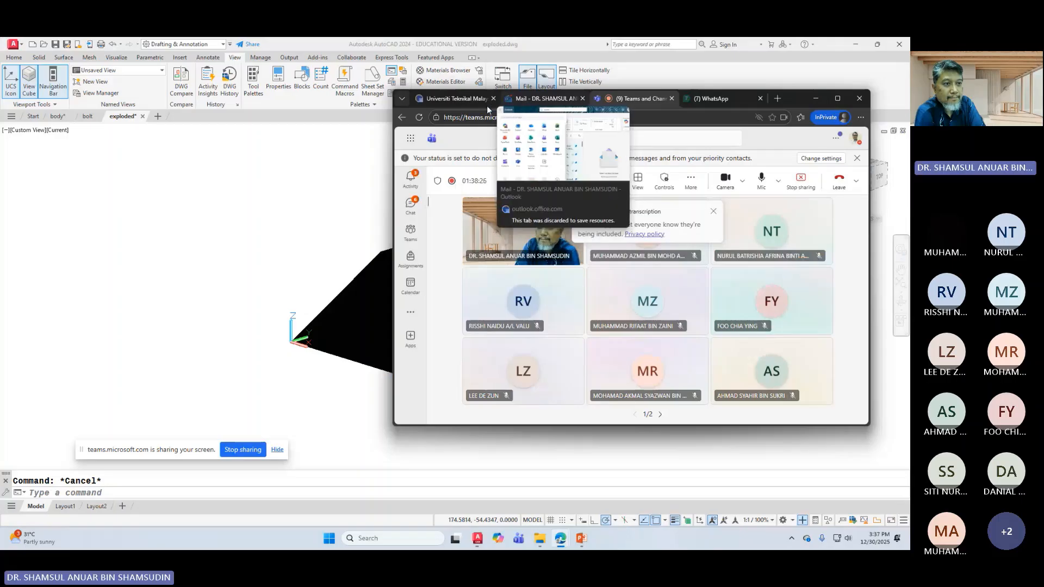
click(460, 100)
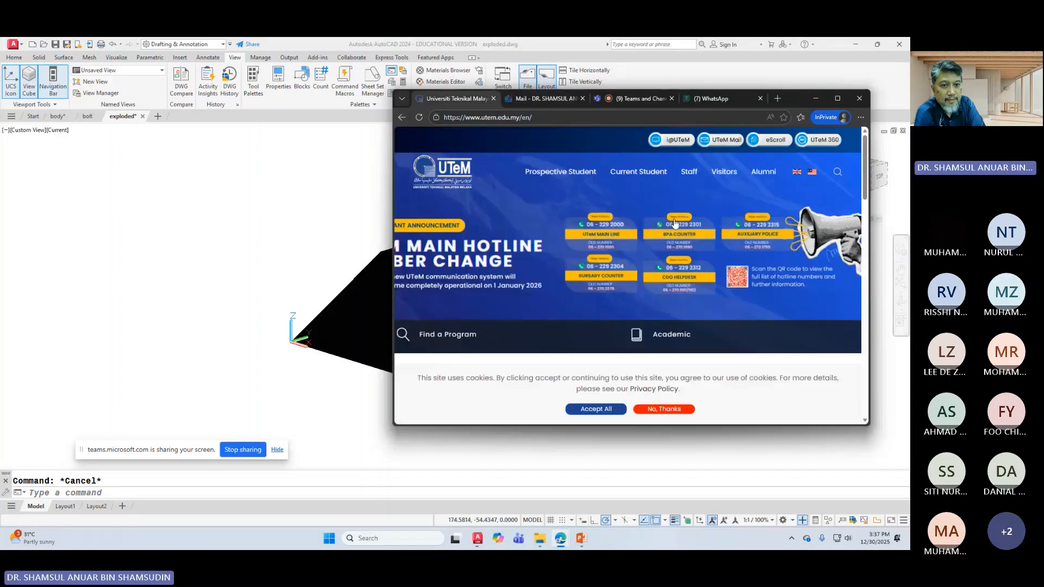
click(634, 178)
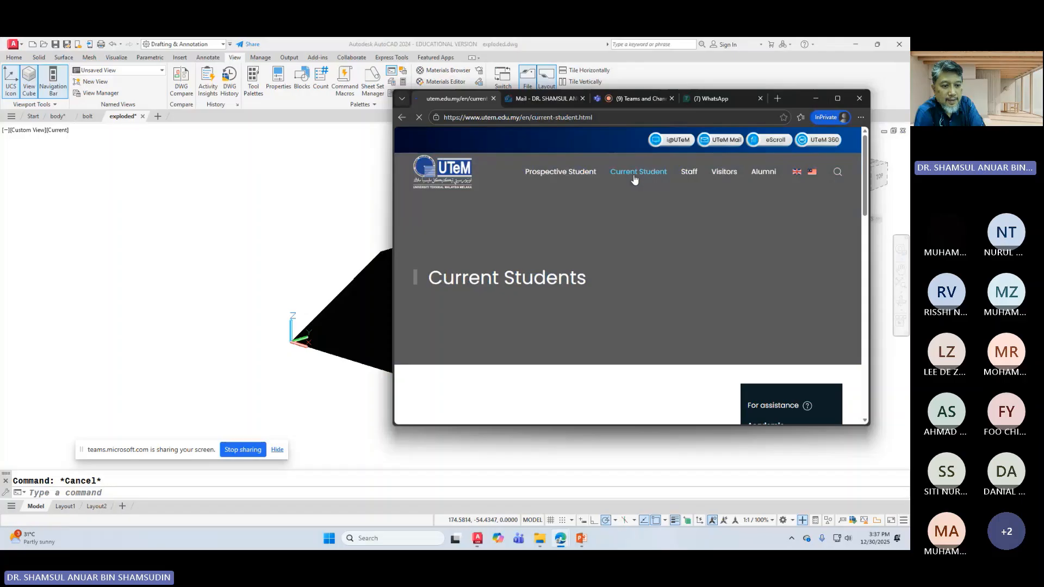
Step: Accept the site's cookies, open the U-Learn hub in a new tab, and maximize the browser
scroll(620, 332, down, 2)
click(596, 409)
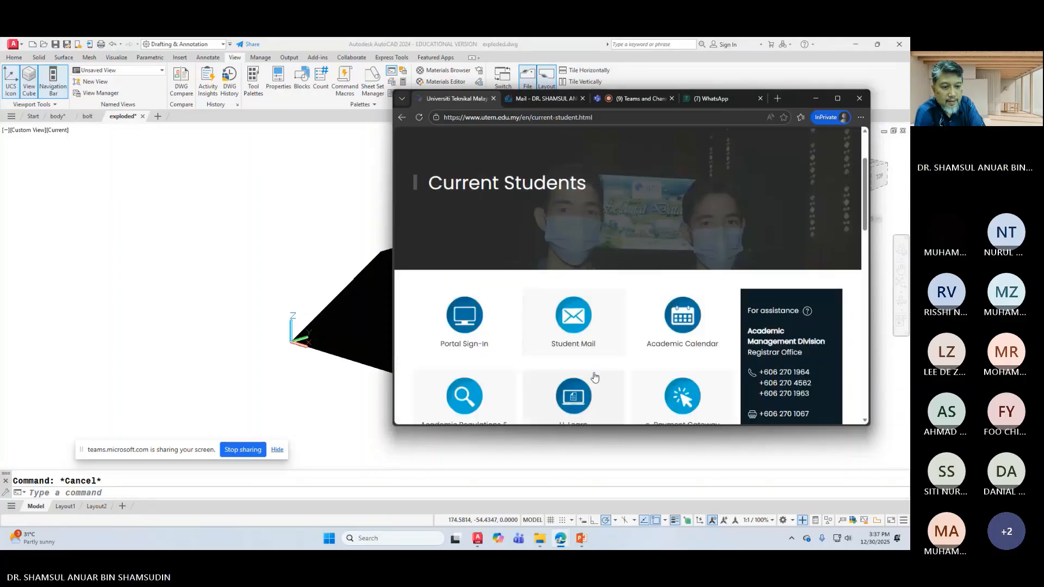
scroll(584, 337, down, 3)
click(582, 263)
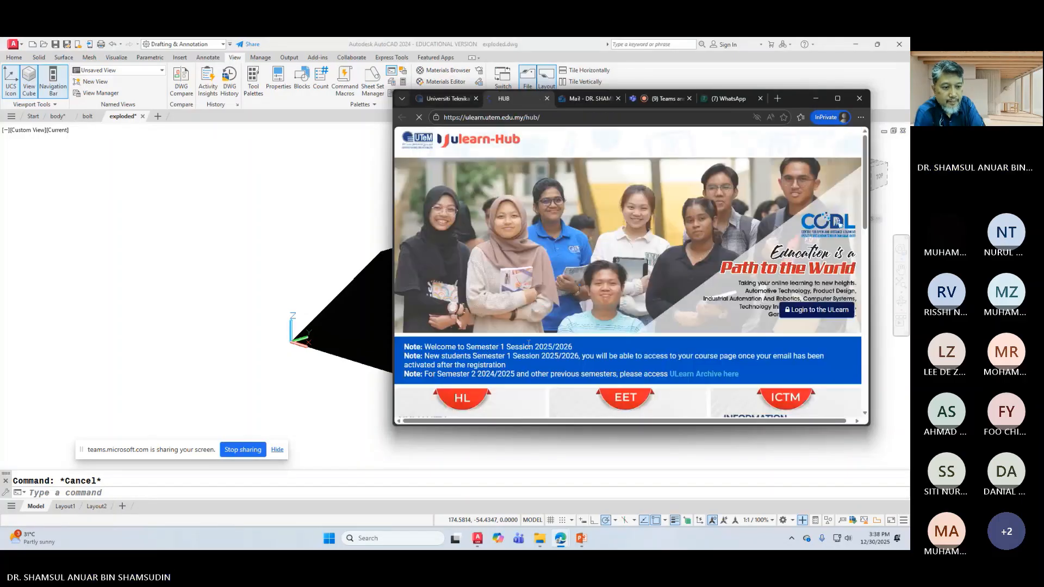
scroll(556, 263, down, 2)
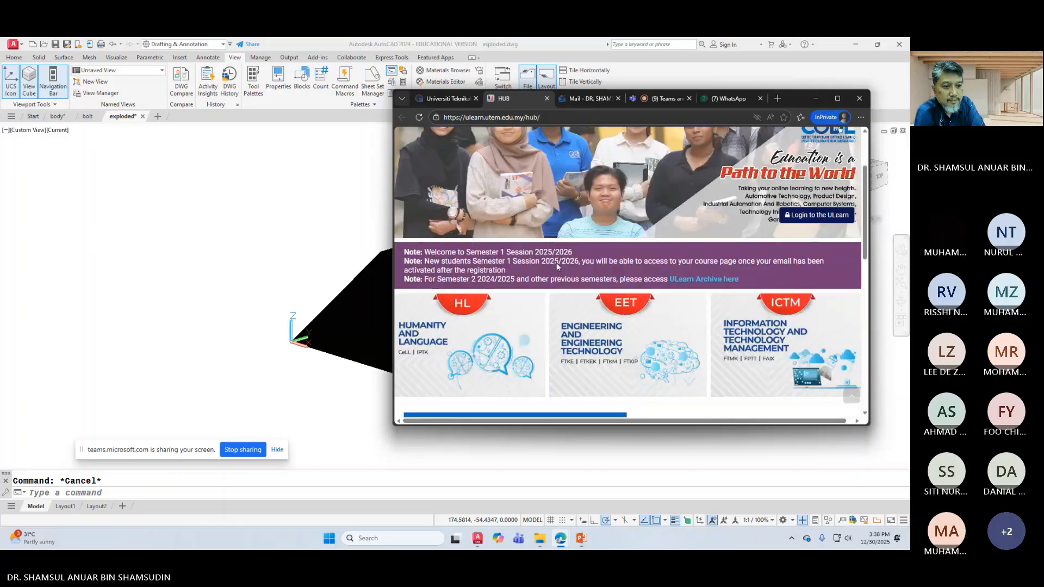
scroll(553, 268, up, 2)
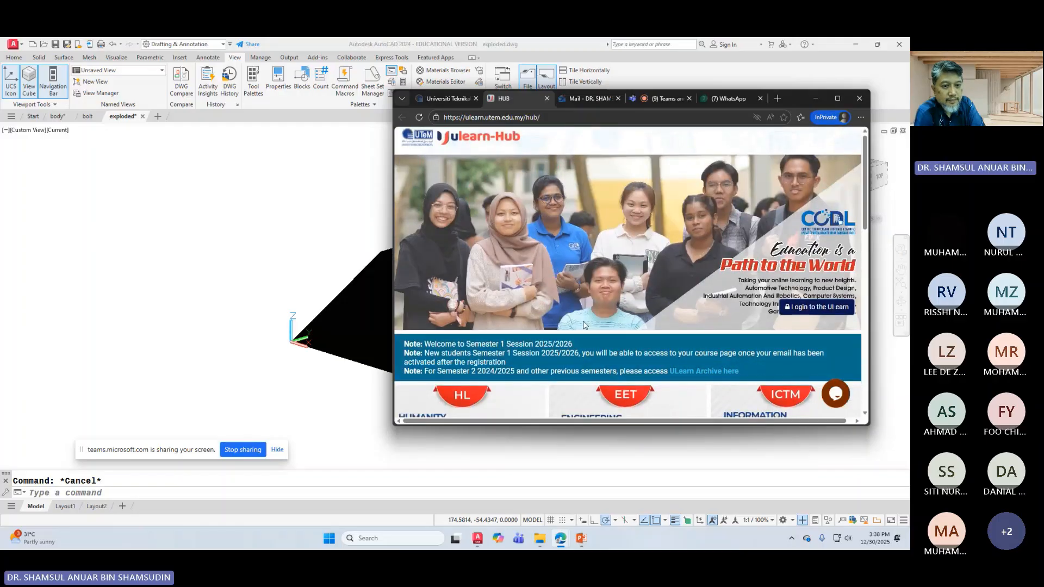
scroll(553, 272, down, 3)
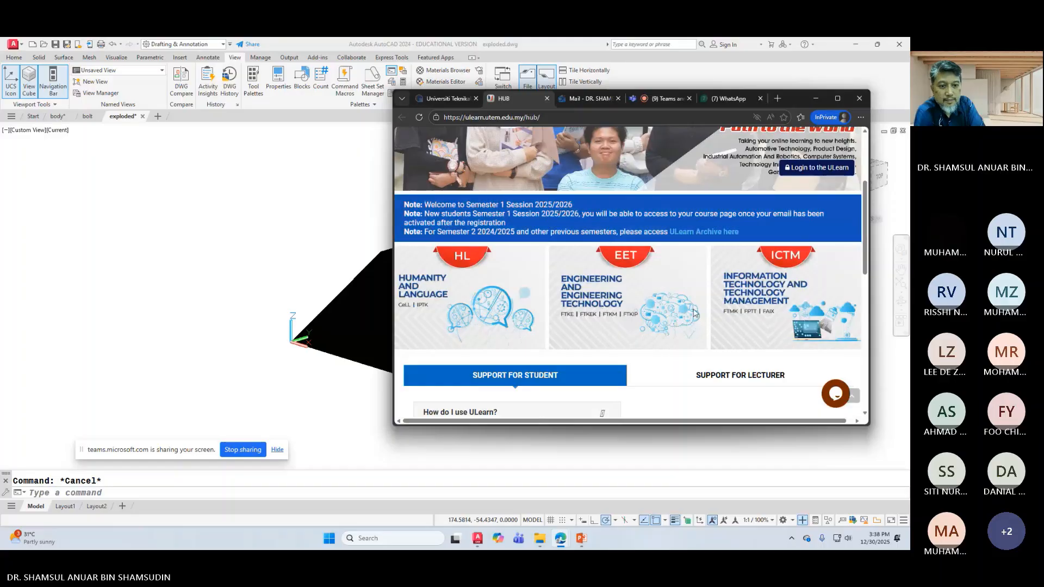
scroll(601, 310, down, 3)
scroll(625, 272, up, 6)
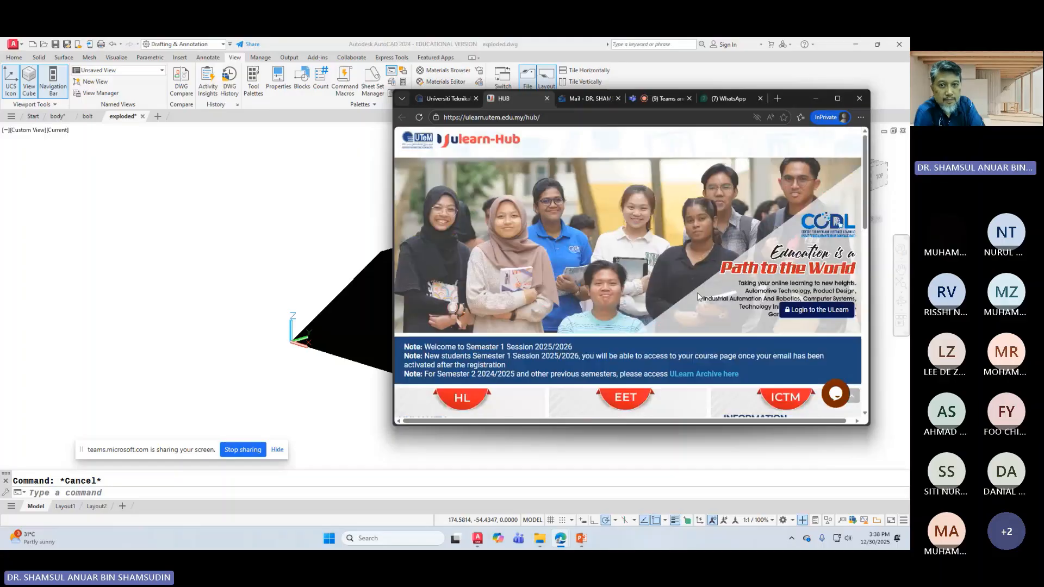
click(837, 98)
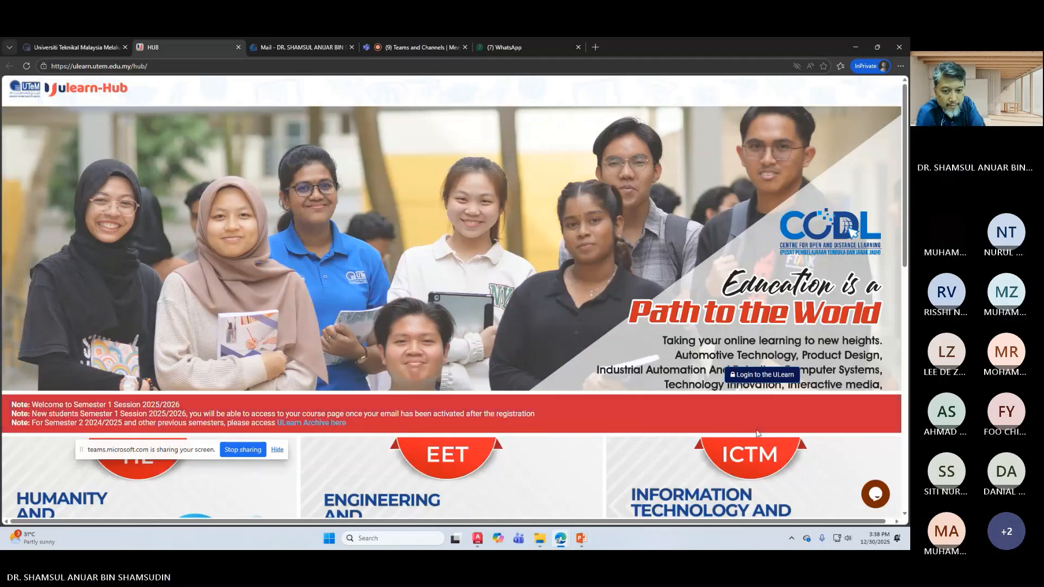
Step: Sign in to ULearn, open the BMKU1312 Engineering Graphics & CAD course, and turn editing on
click(745, 375)
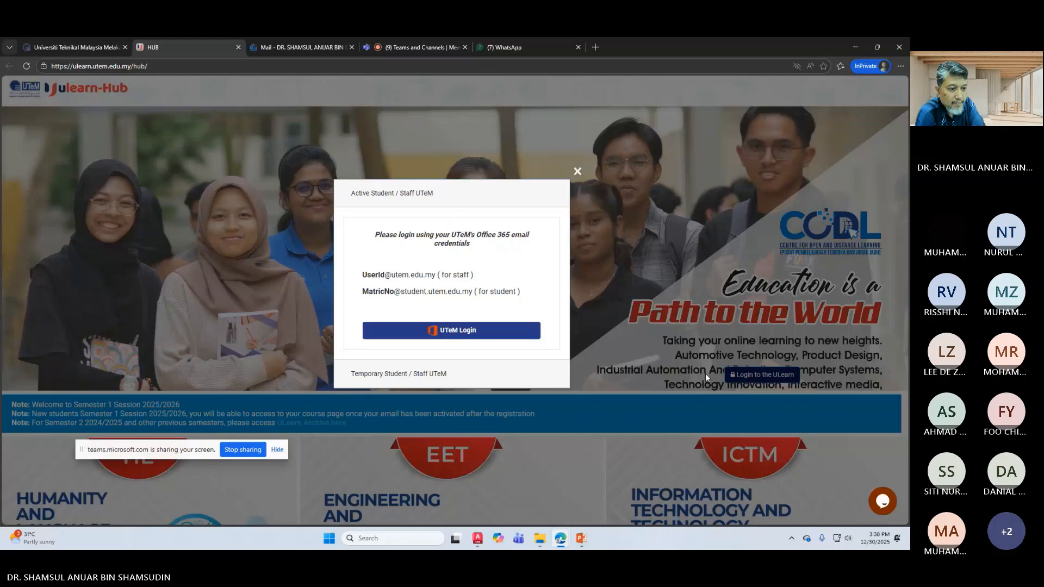
click(466, 333)
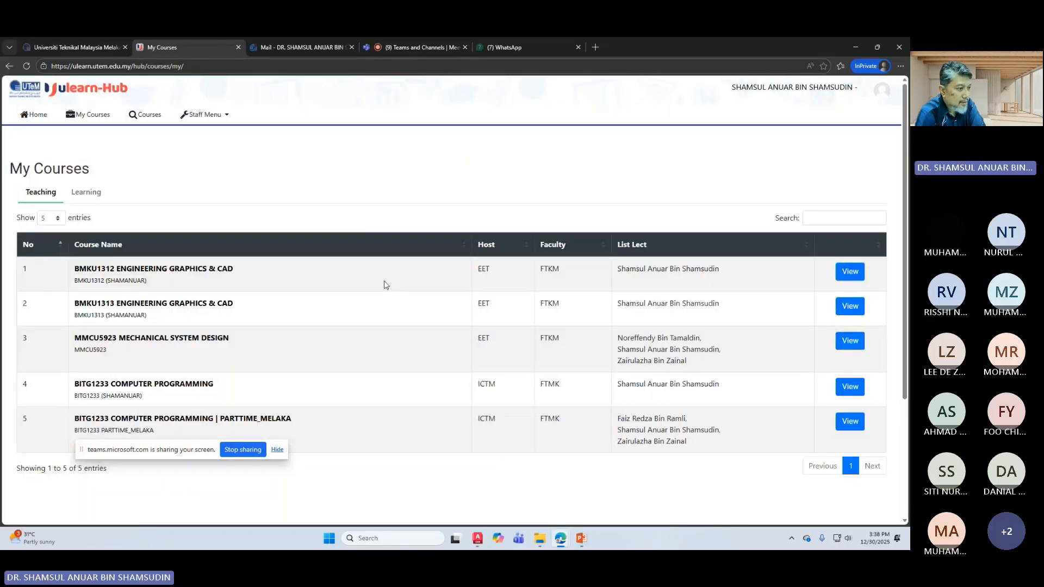
click(193, 270)
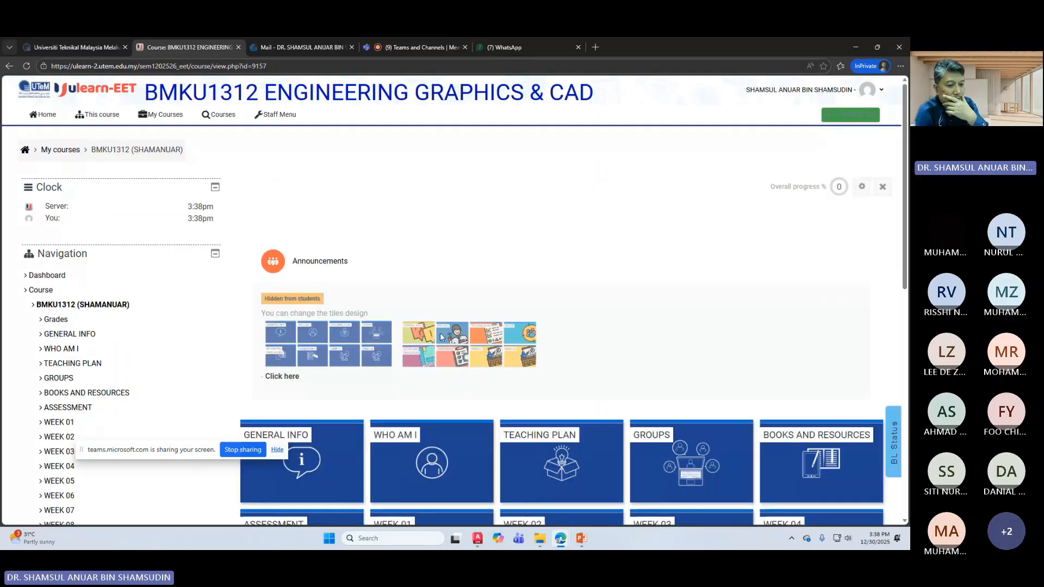
scroll(440, 332, down, 3)
scroll(612, 393, down, 3)
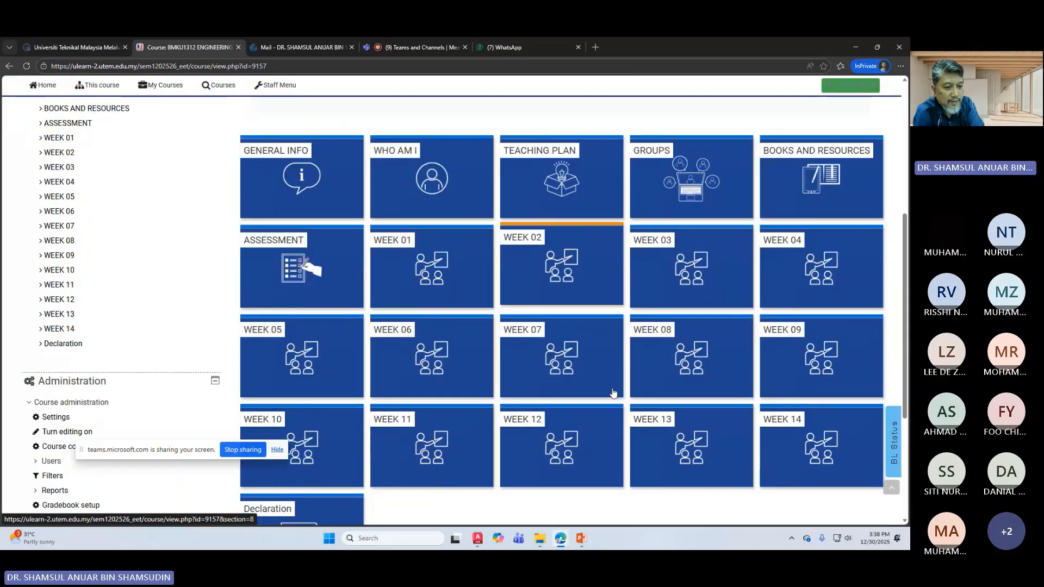
click(851, 86)
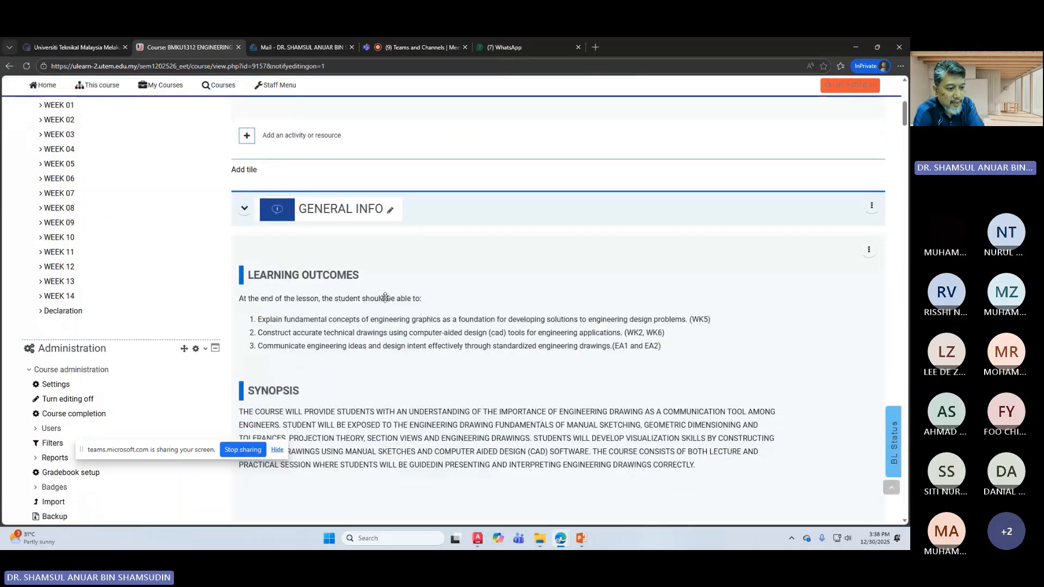
Step: Scroll down to Week 12 and open its 'Add an activity or resource' chooser
scroll(516, 373, down, 5)
scroll(516, 373, down, 5)
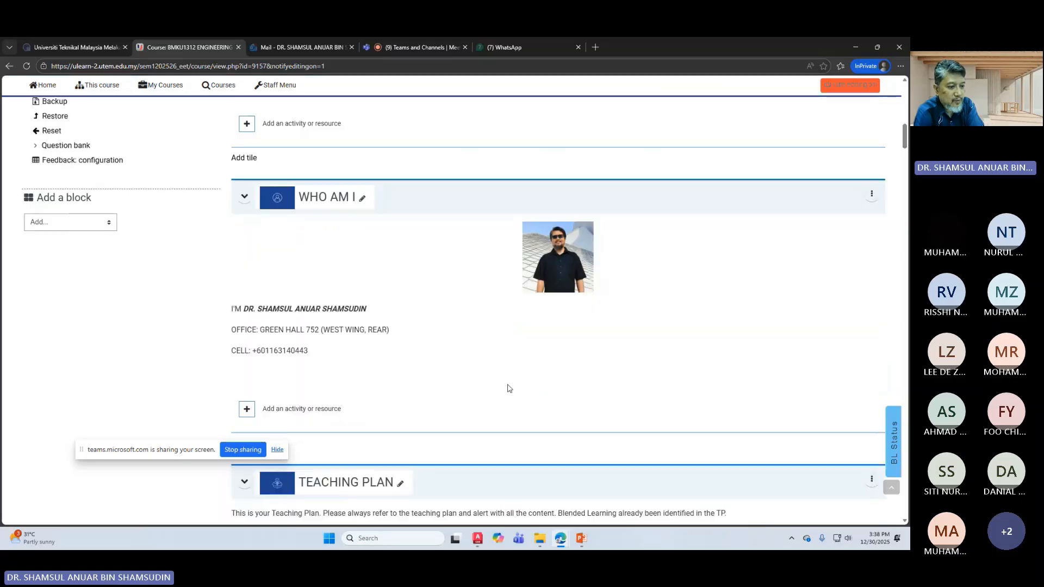
scroll(505, 381, down, 3)
scroll(505, 382, down, 3)
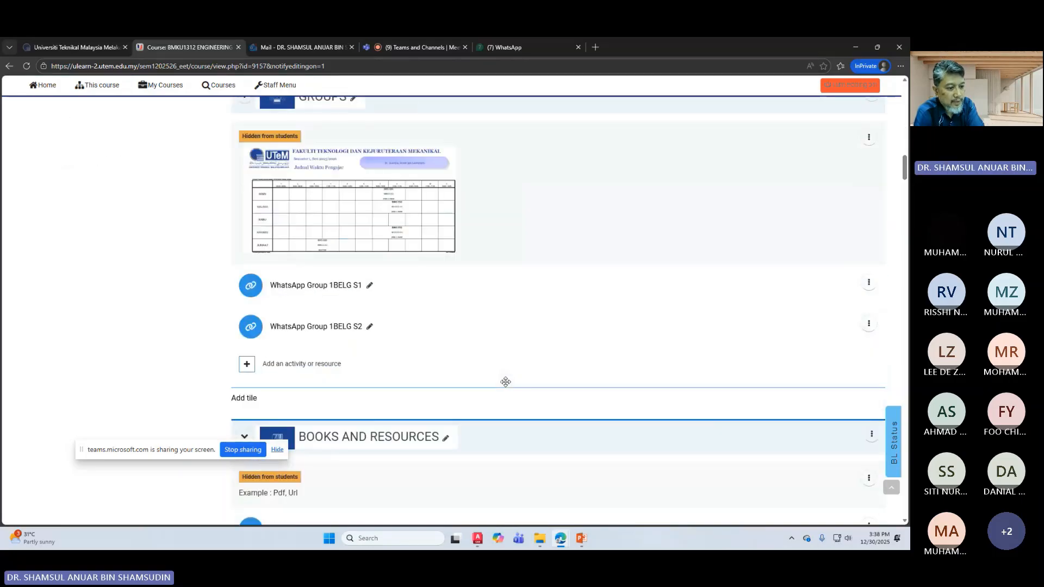
scroll(506, 383, down, 3)
scroll(505, 382, down, 15)
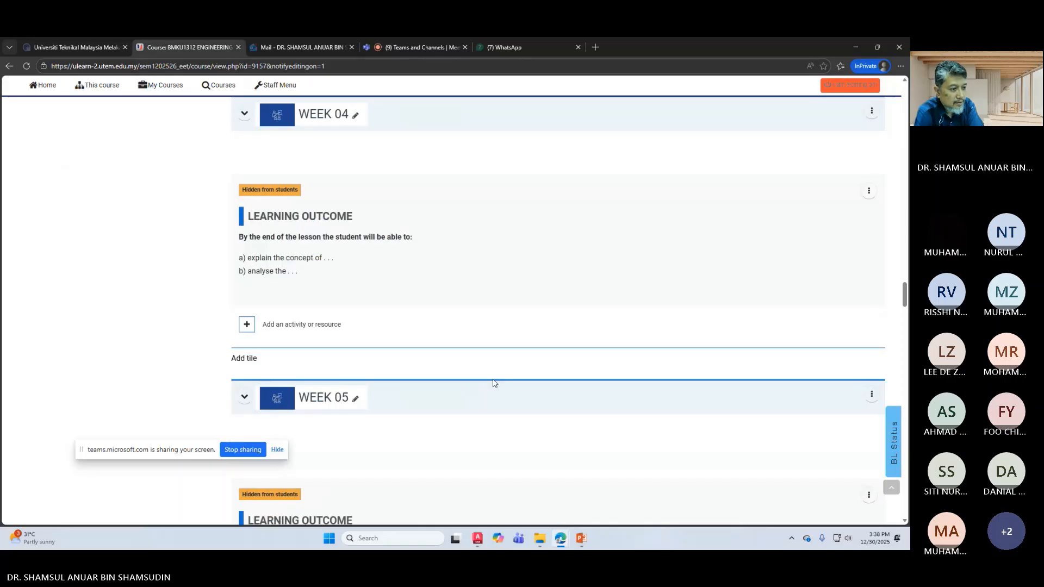
scroll(494, 382, down, 4)
scroll(493, 378, down, 20)
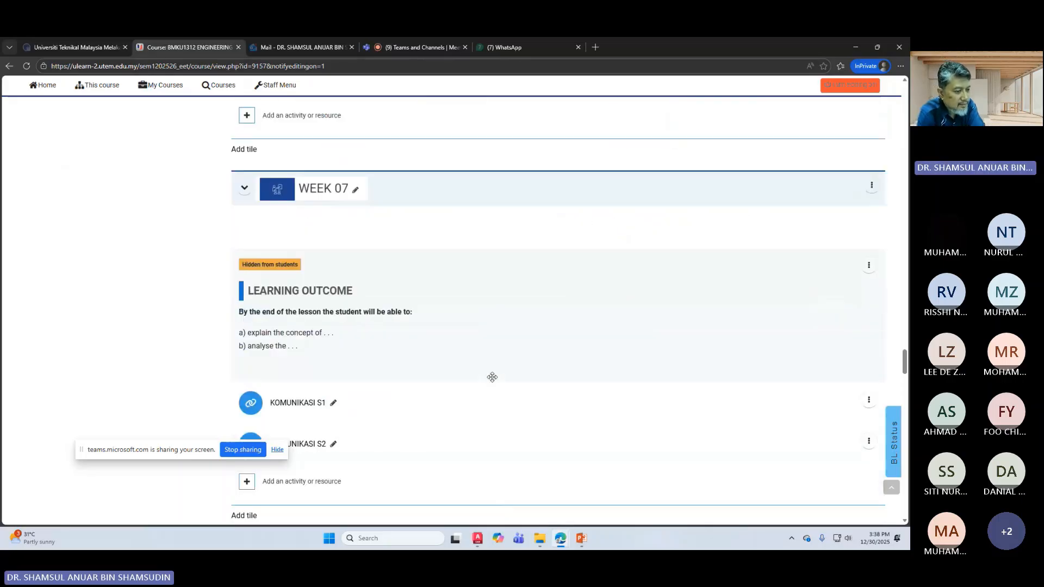
scroll(489, 375, down, 15)
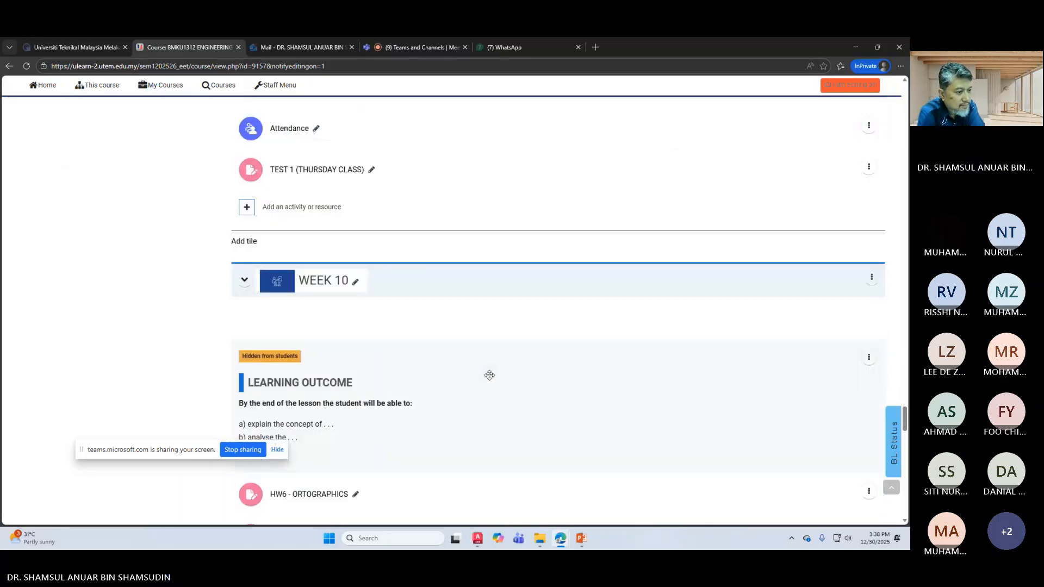
scroll(489, 375, down, 1)
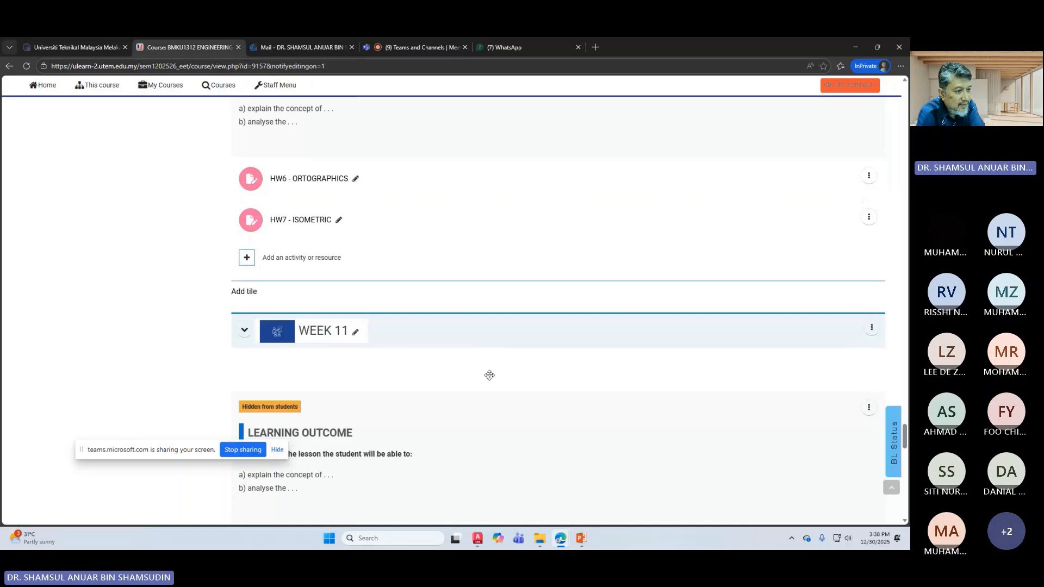
scroll(489, 375, down, 4)
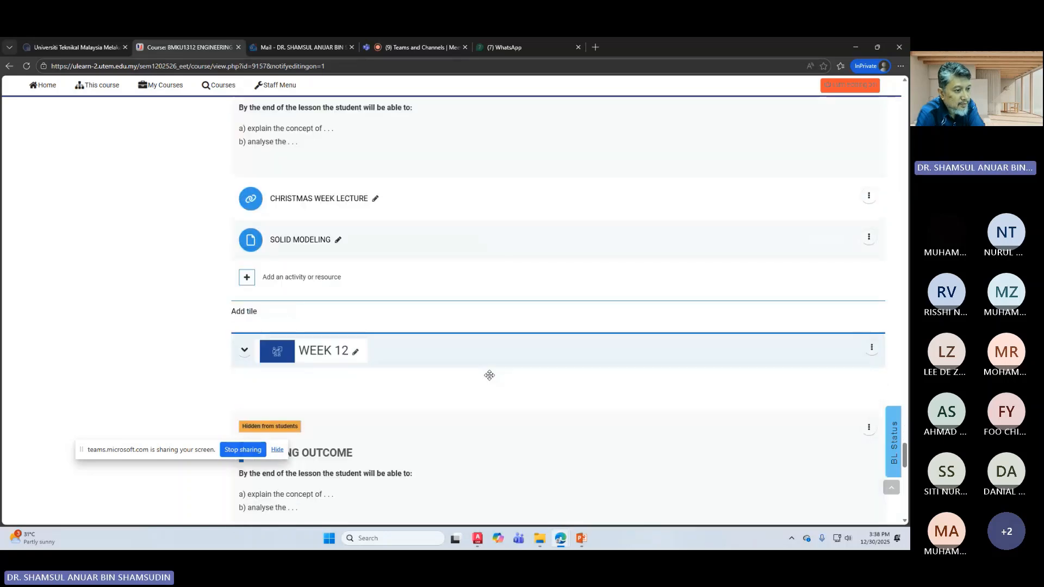
scroll(489, 375, down, 1)
scroll(489, 379, down, 5)
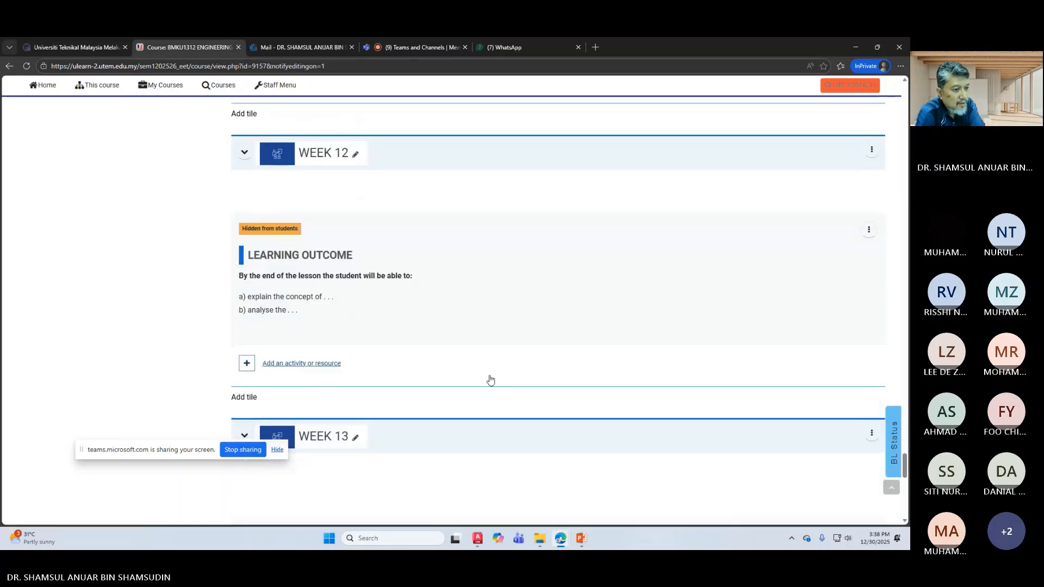
scroll(408, 388, down, 3)
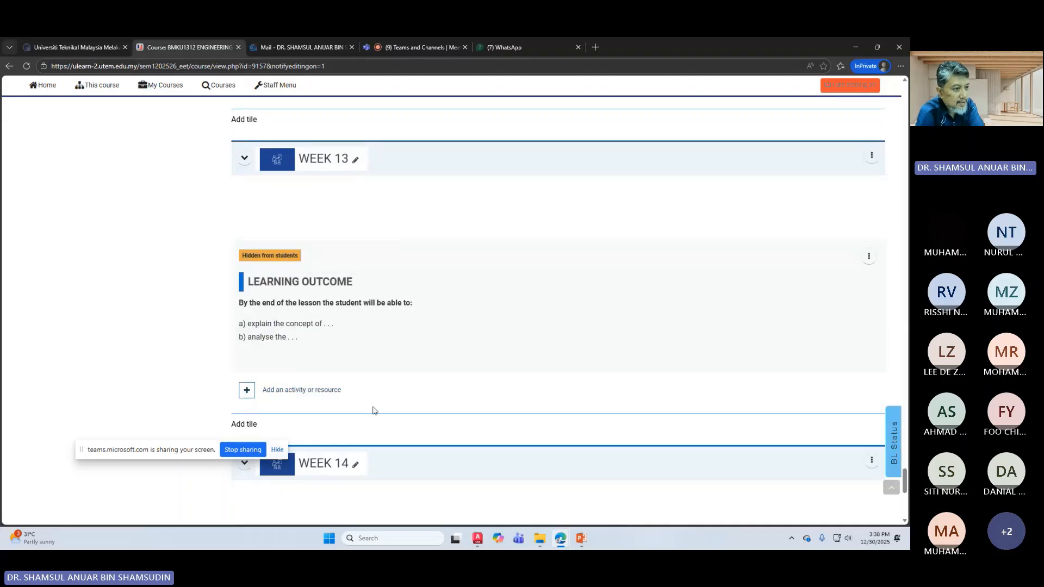
scroll(370, 407, up, 5)
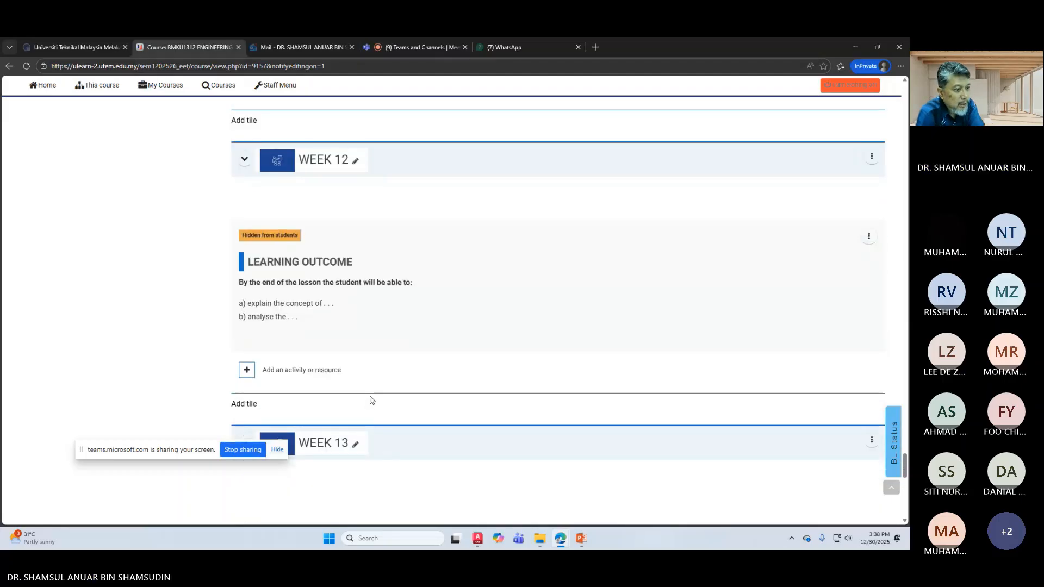
scroll(368, 398, up, 1)
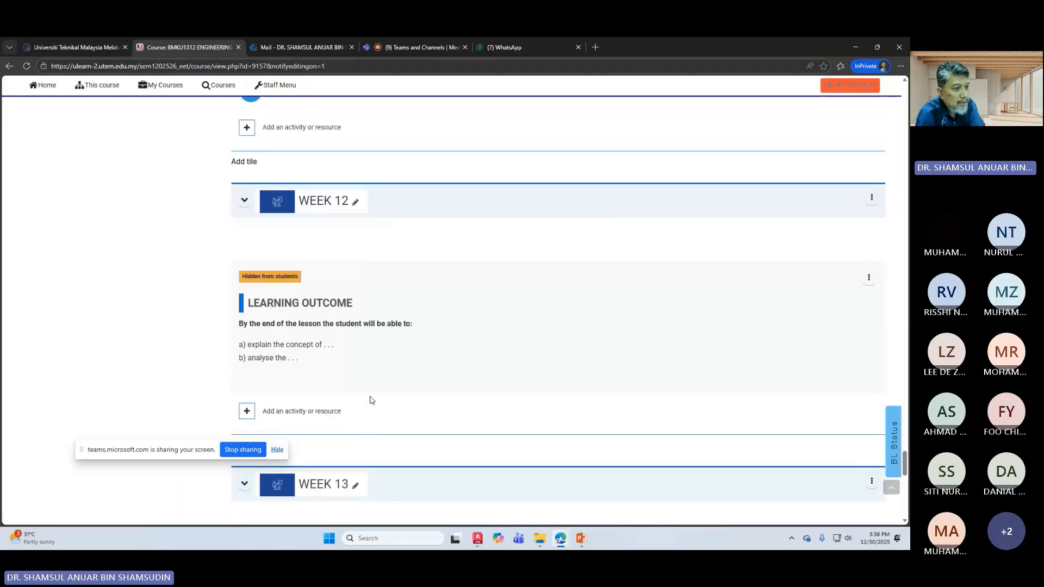
click(321, 418)
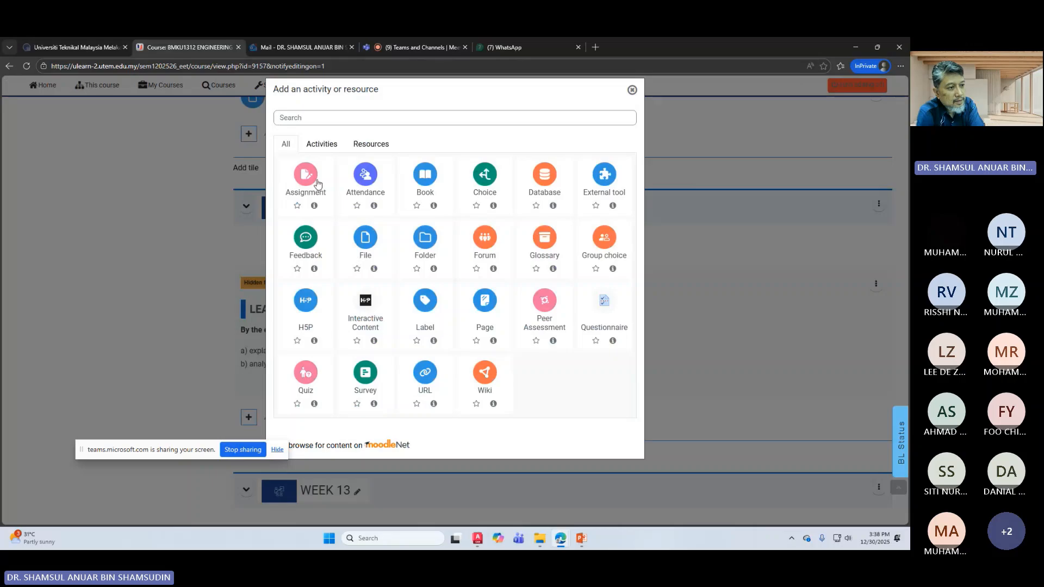
Step: Choose Assignment for Week 12 and name it HW8
click(306, 175)
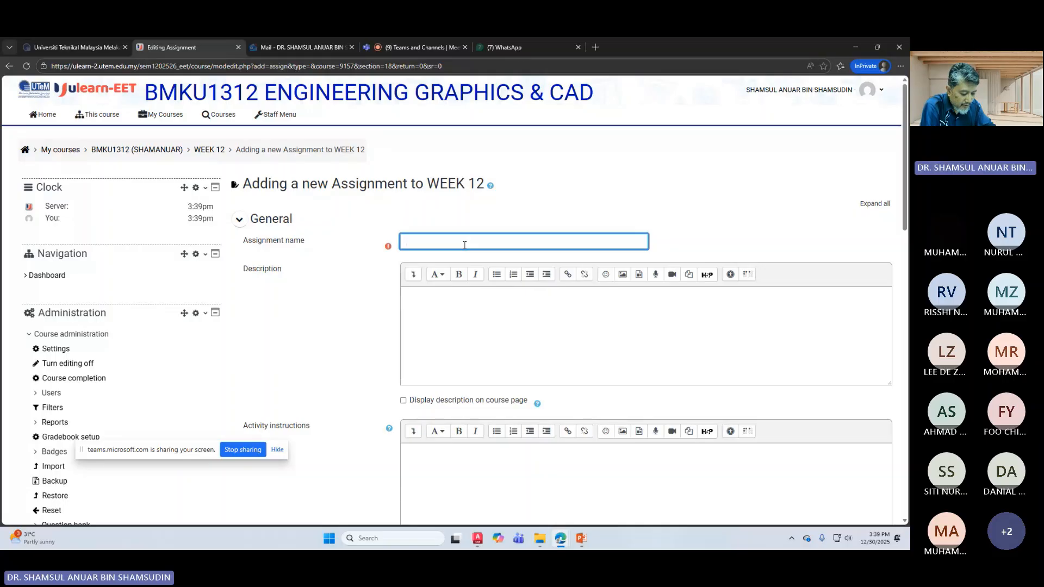
text(H)
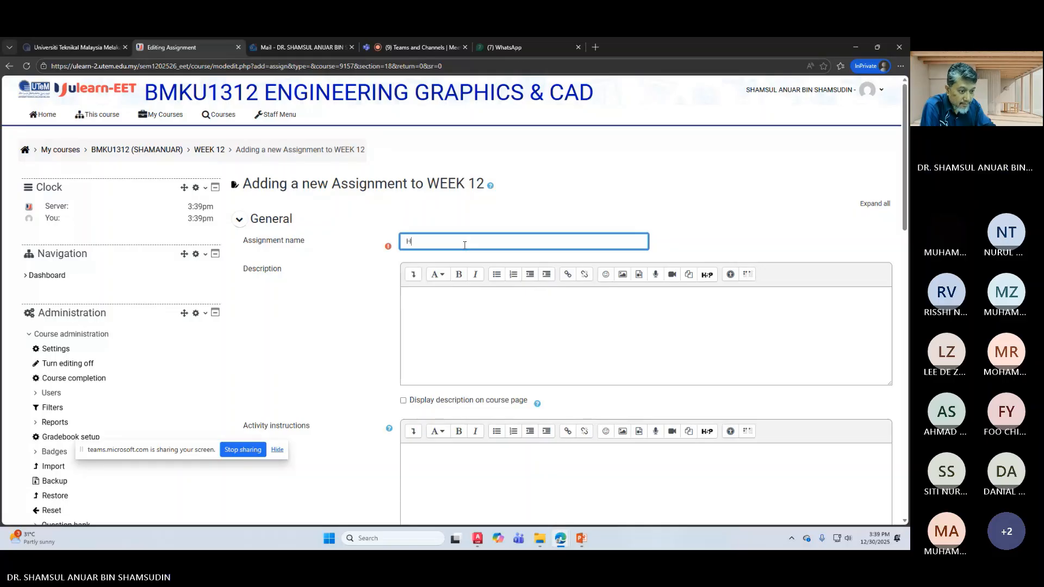
text(W)
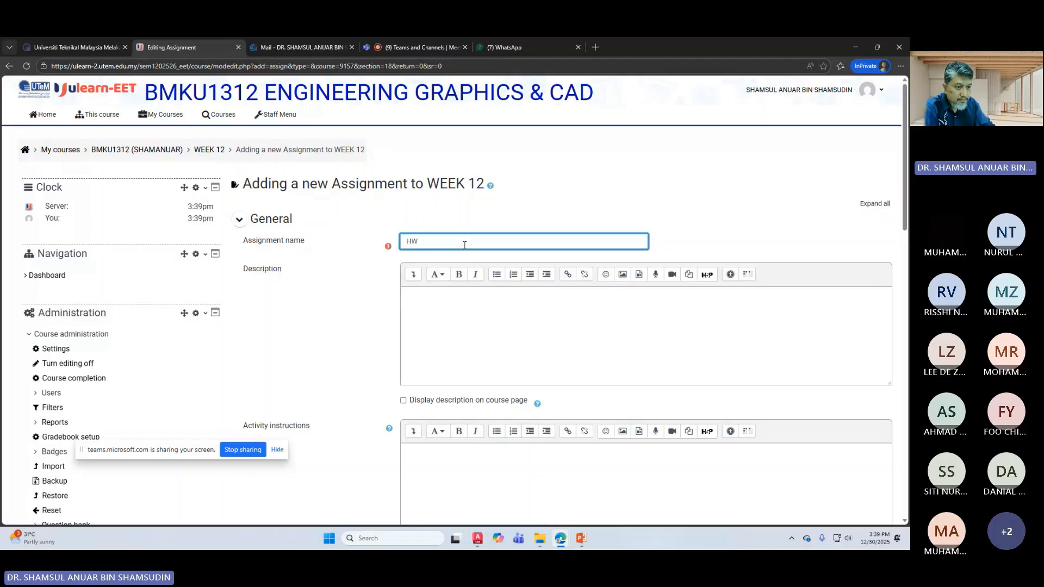
text(8)
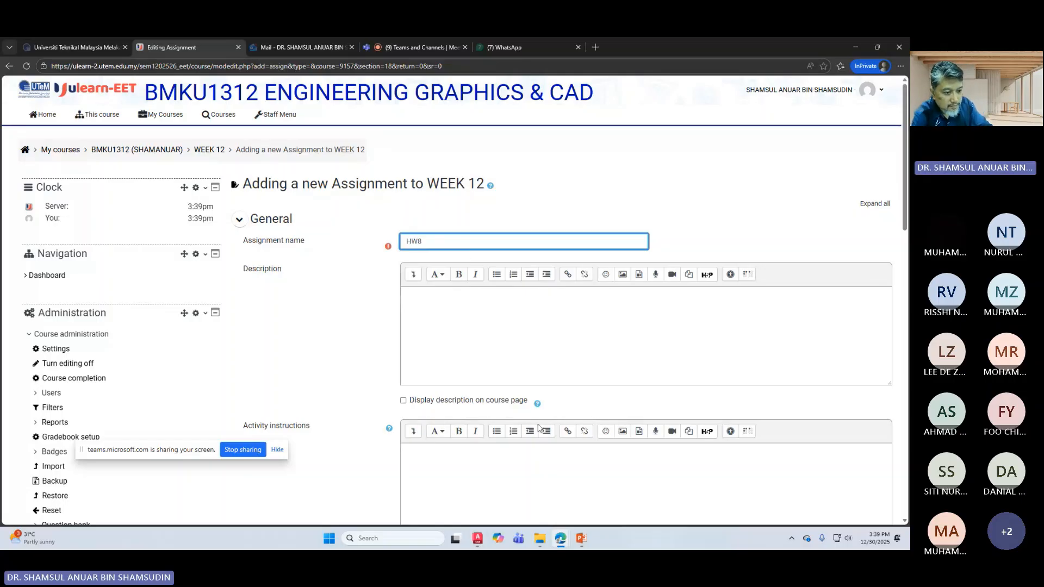
click(581, 537)
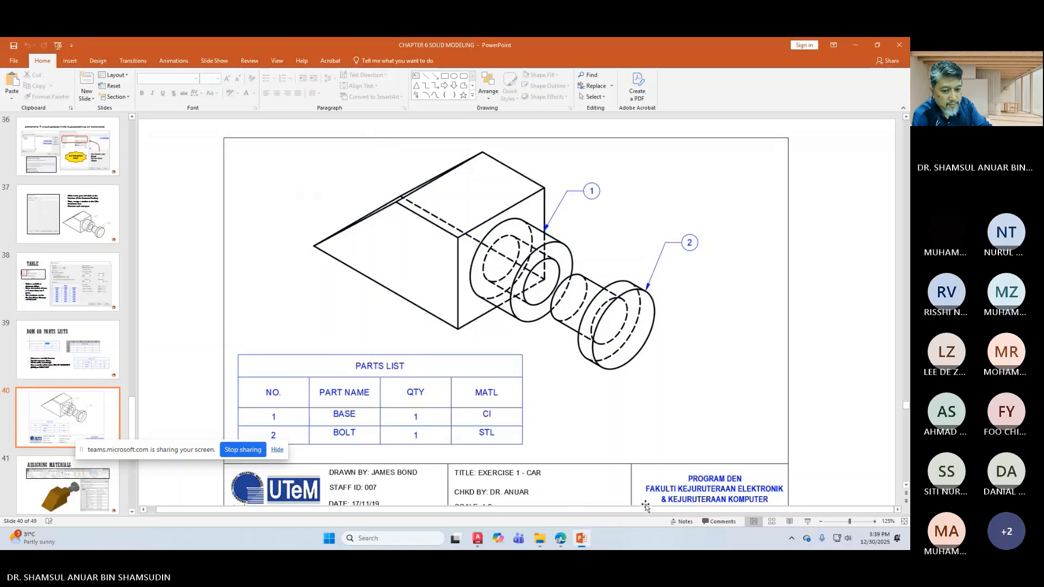
Step: Snip slide 40's exercise drawing with Win+Shift+S, then minimize PowerPoint
ctrl+scroll(643, 462, down, 1)
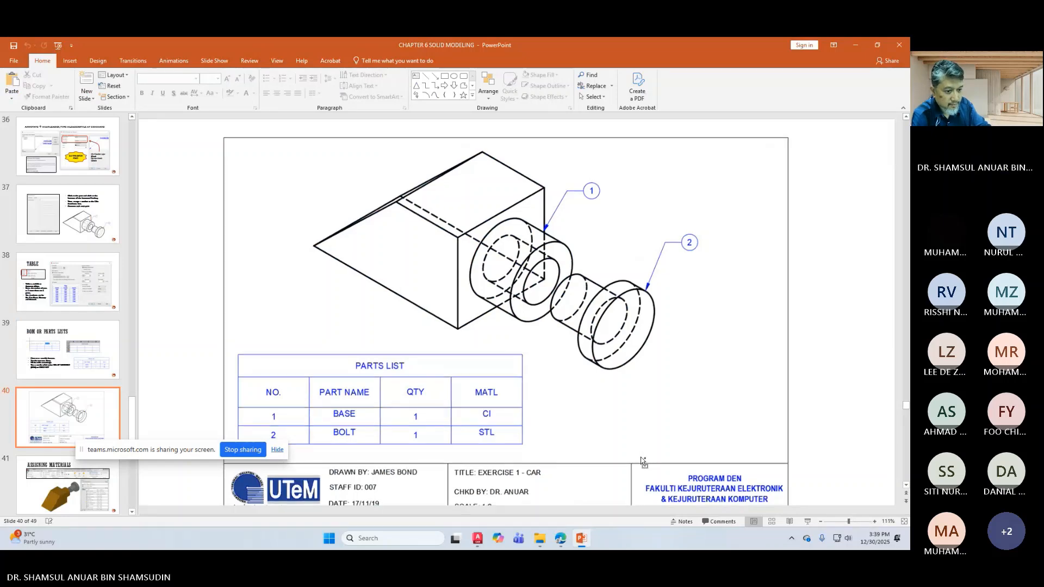
ctrl+scroll(642, 461, down, 1)
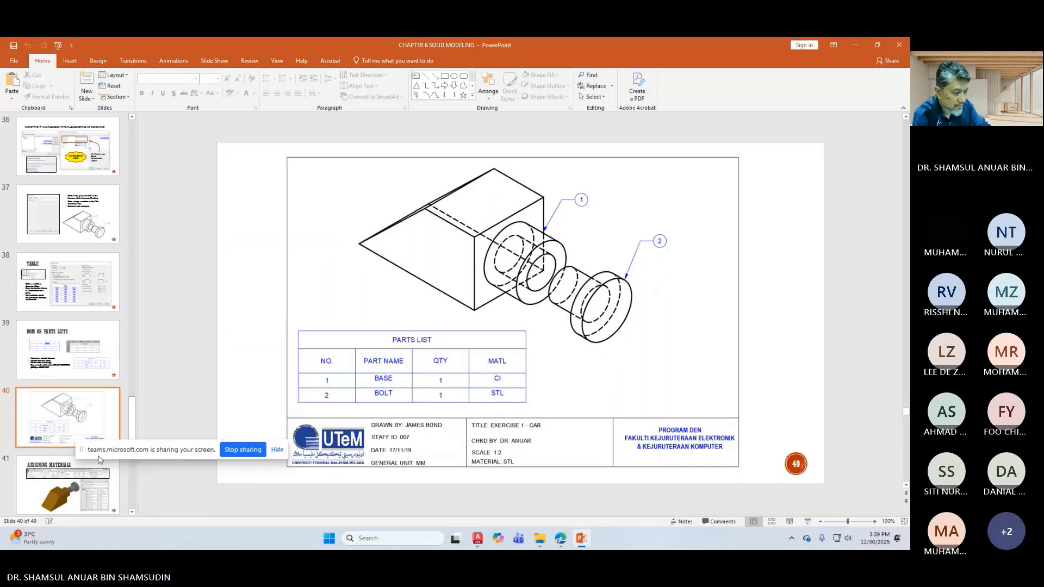
click(82, 450)
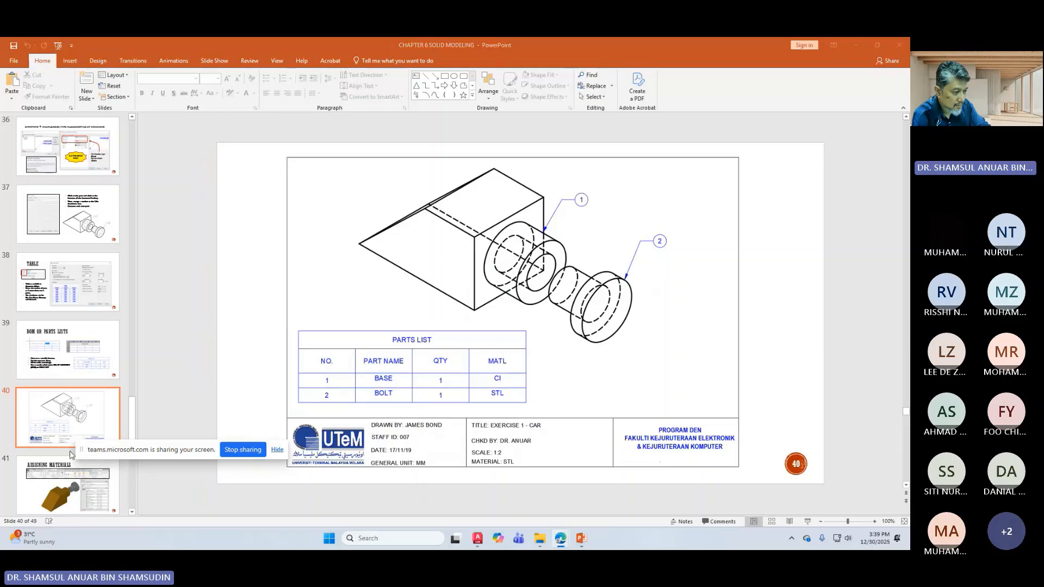
drag(82, 450, 49, 125)
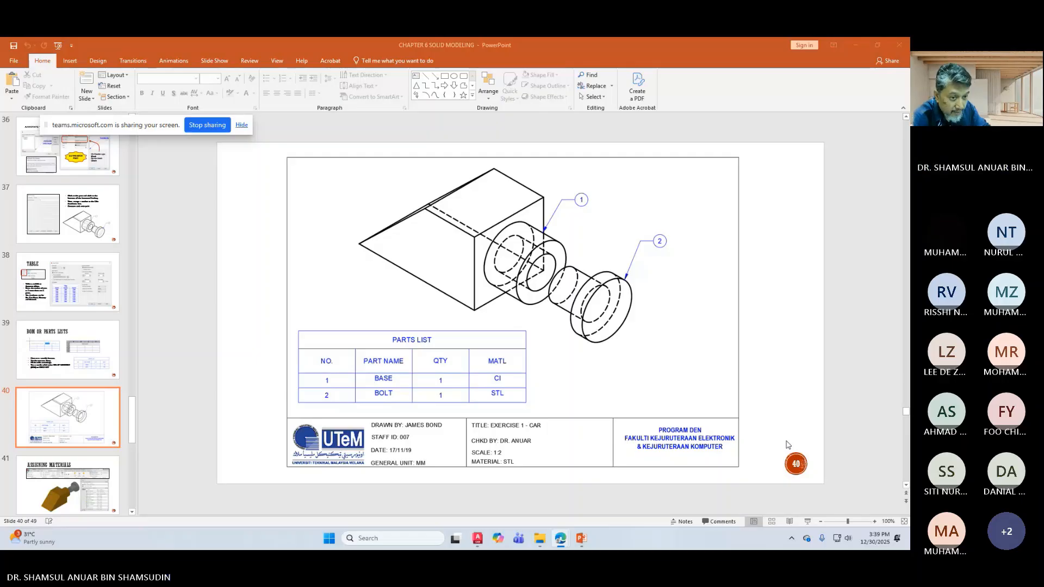
key(super+shift+s)
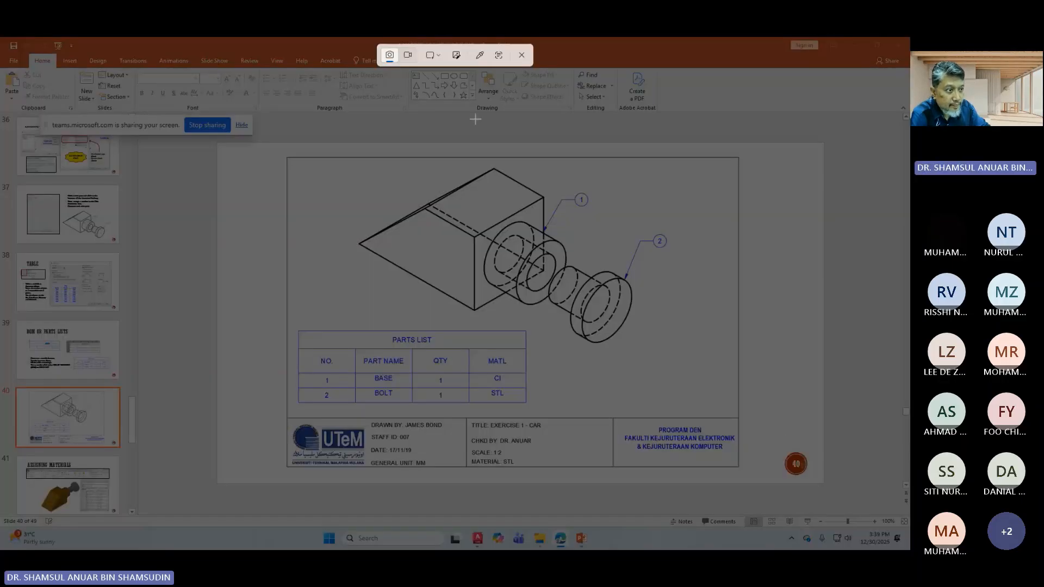
drag(279, 148, 747, 481)
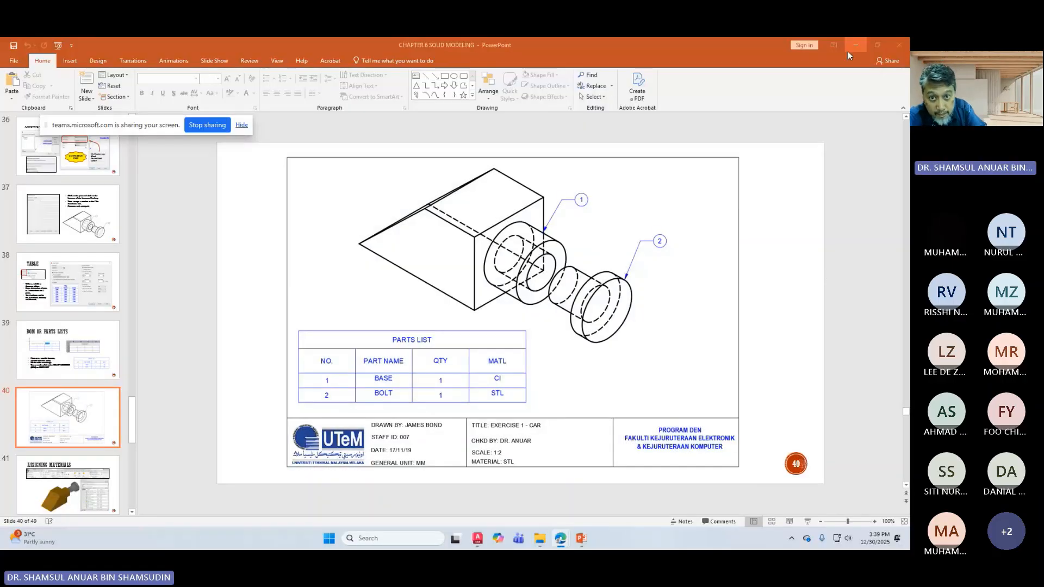
click(854, 47)
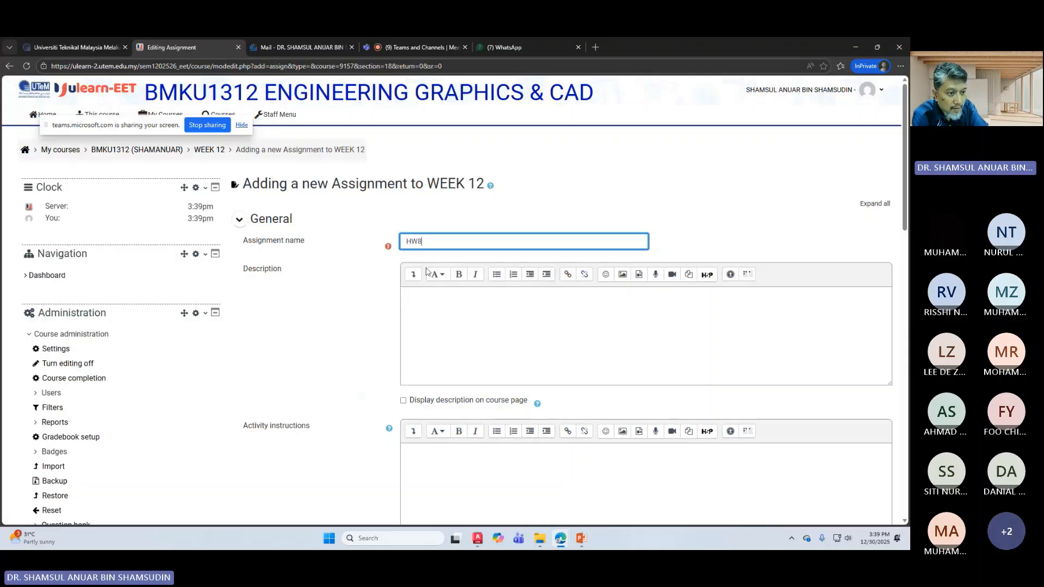
Step: Place the cursor in the HW8 Activity instructions editor
click(439, 461)
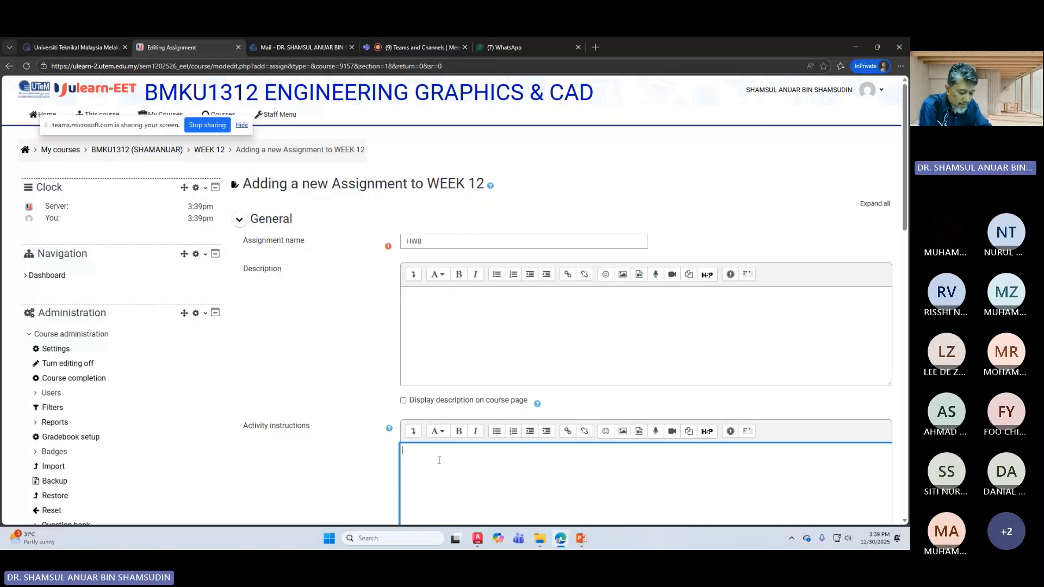
Step: Type 'REPRODUCE ALL NECESSARY DRAWINGS BASED ON THE FIGURE BELOW. REFER TO NOTES FOR MORE DETA…' as instructions
text(REP)
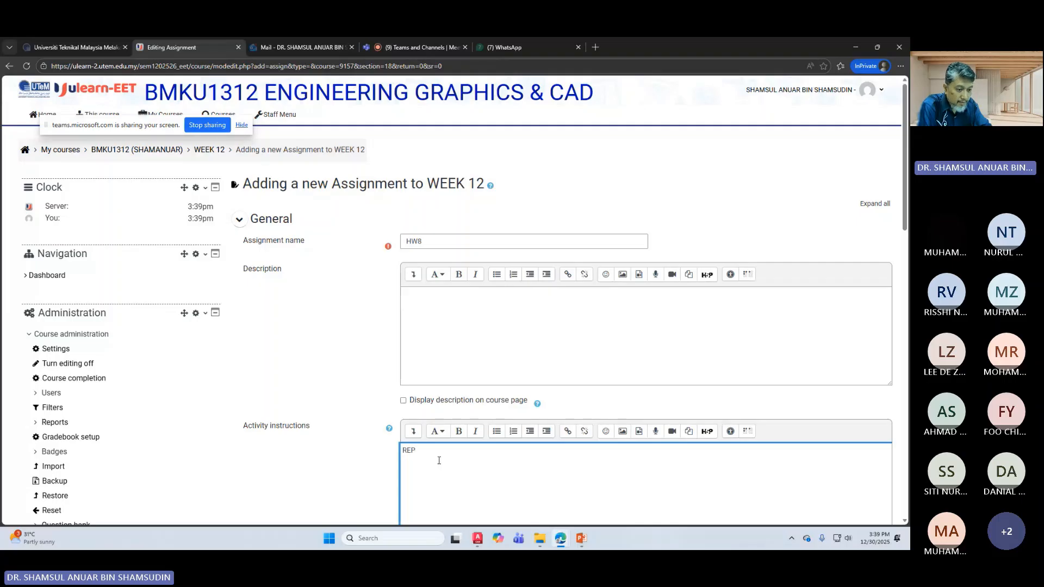
key(BackSpace)
key(BackSpace)
text(RODU)
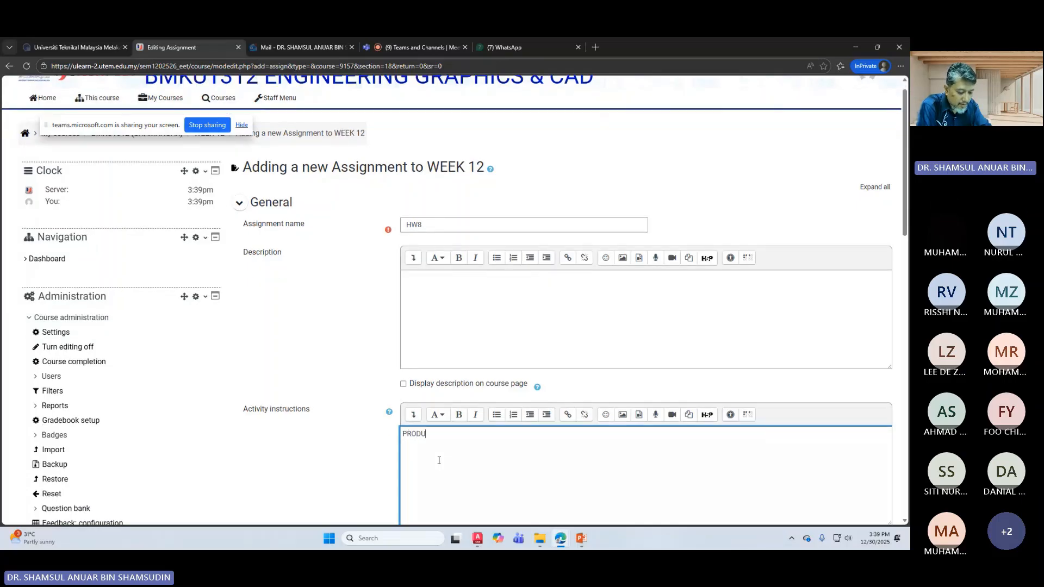
text(CE A)
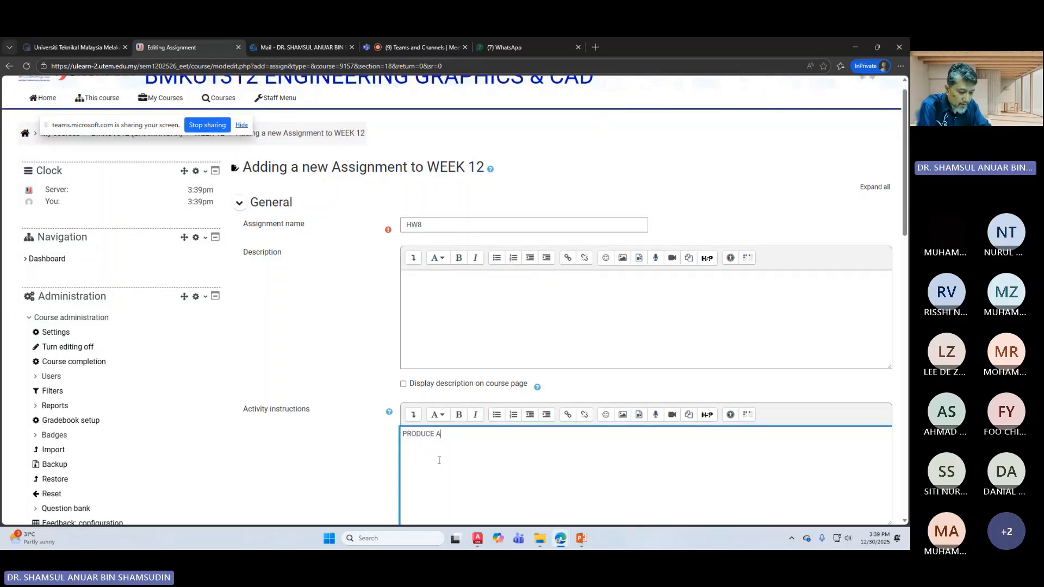
text(LL NECESSARY DRAWI)
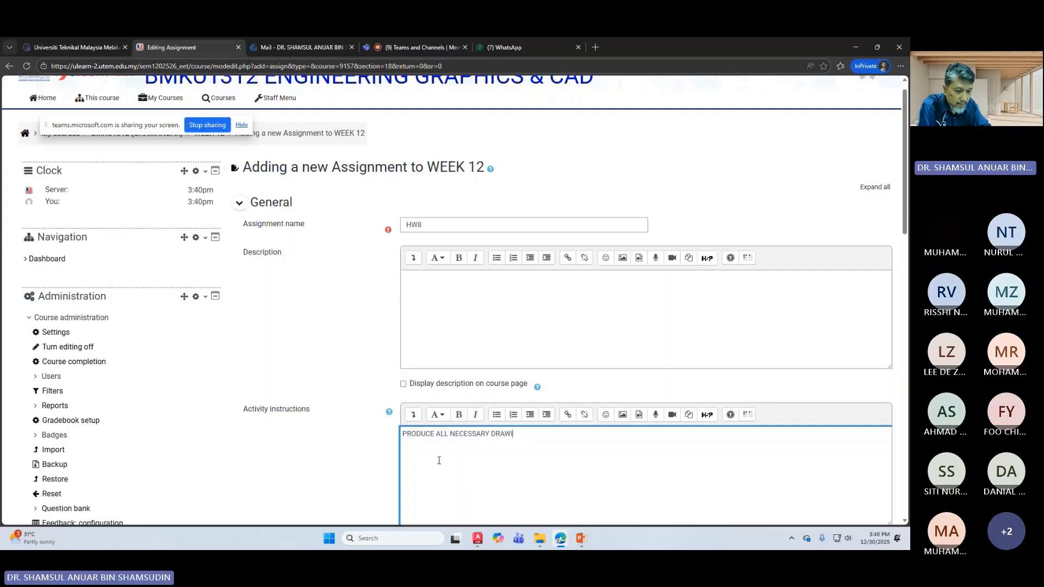
text(NGS)
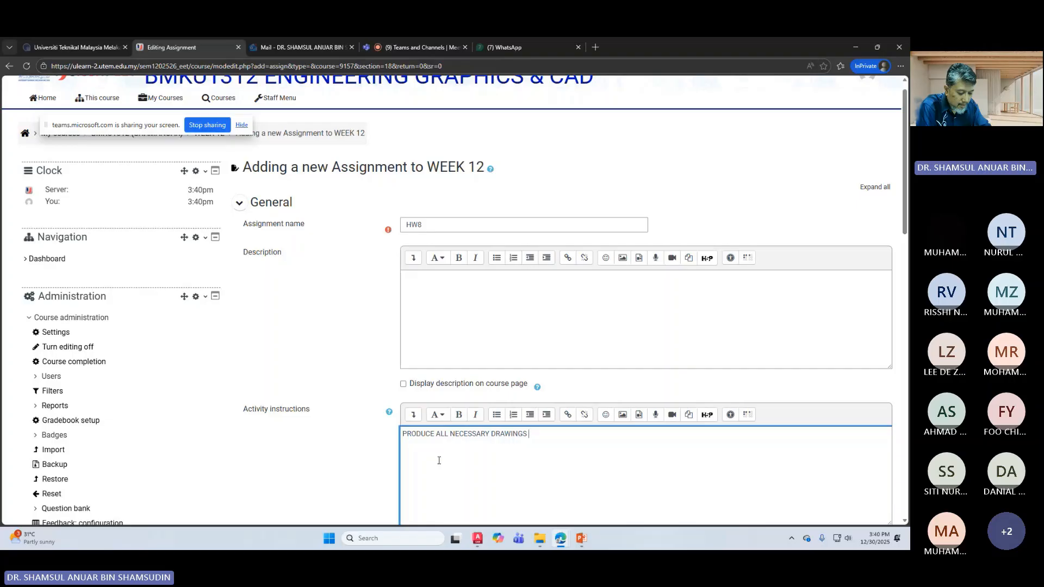
text( BASED ON)
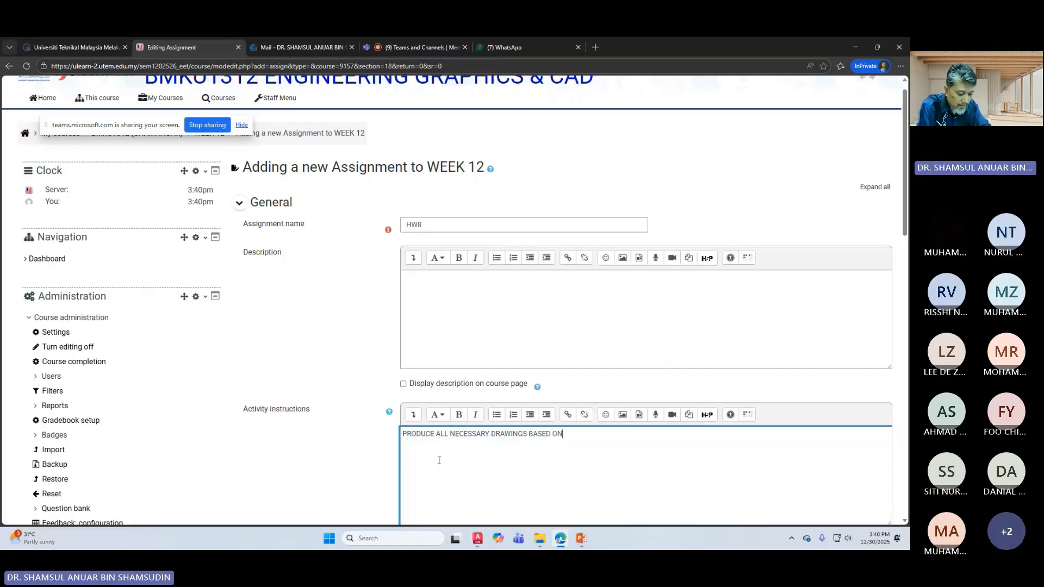
text( THE)
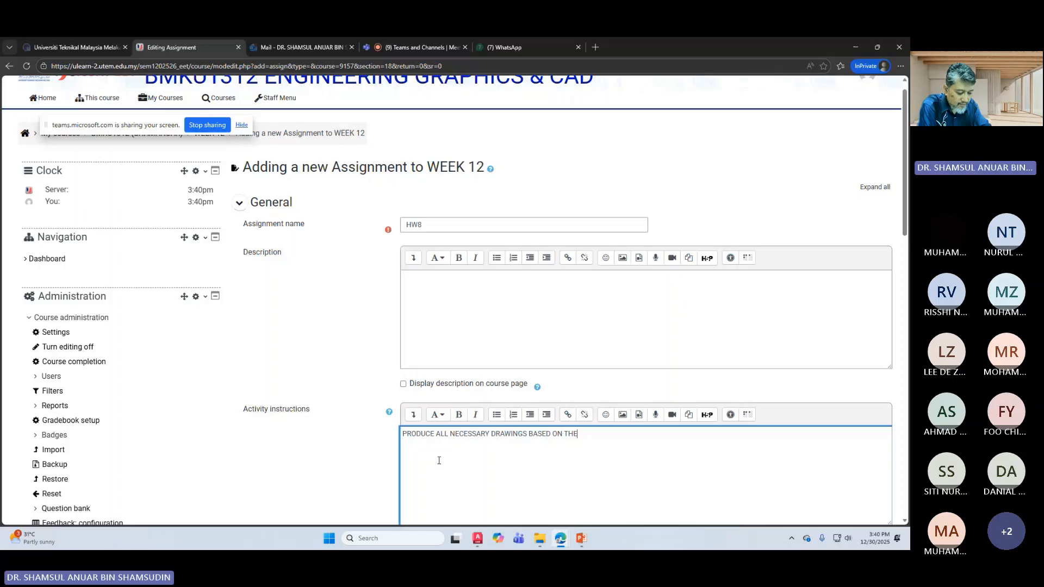
text( FIGUR)
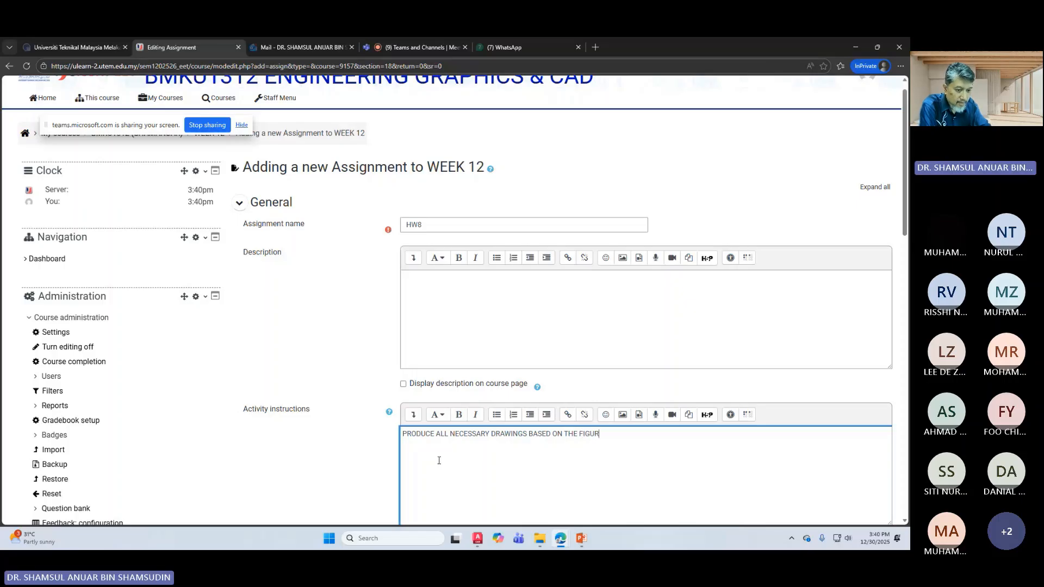
text(E BE)
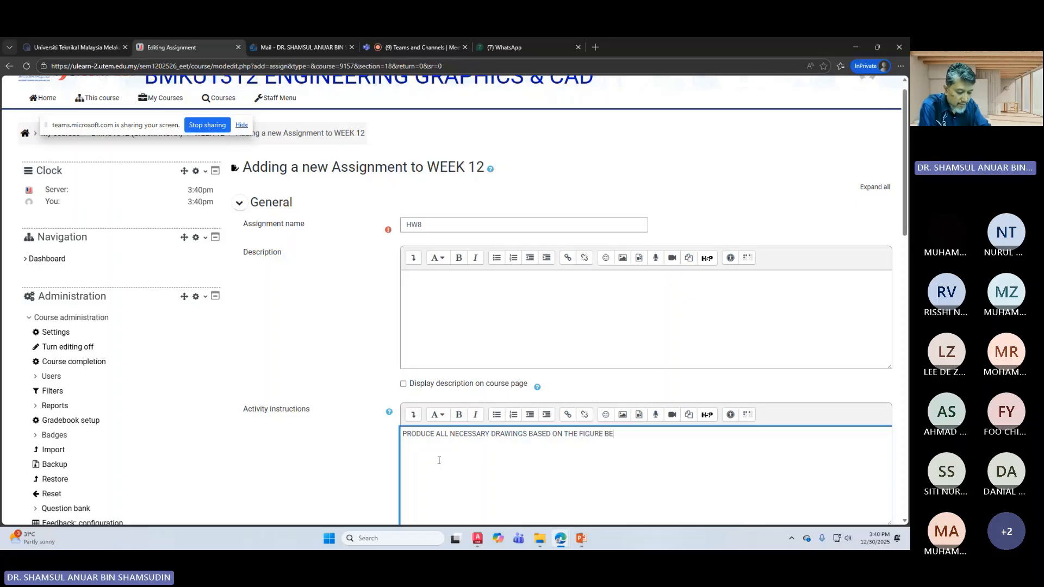
text(LOW. REFER TO NOTES )
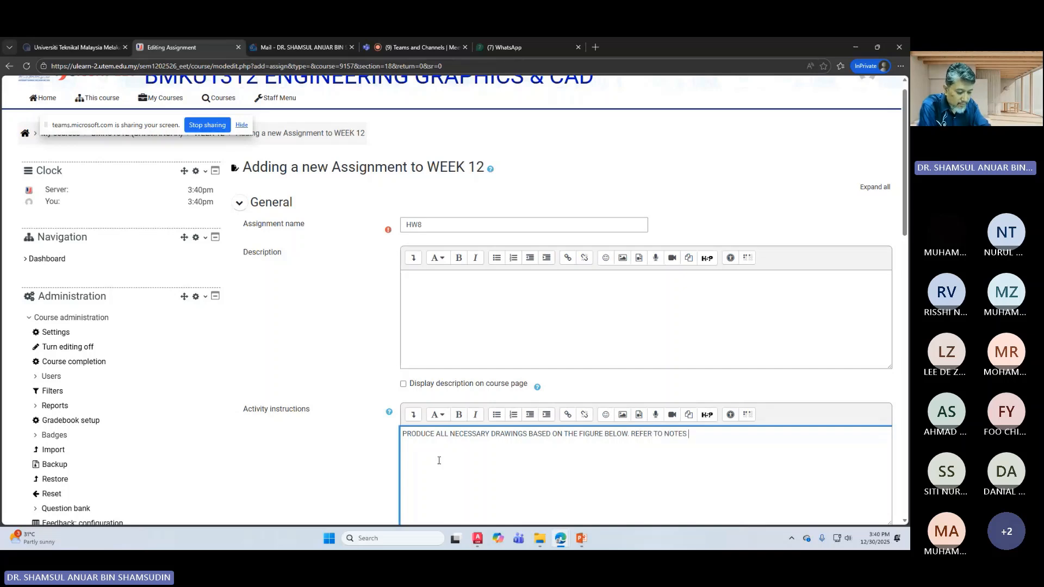
text(FOR MORE DETAILS.)
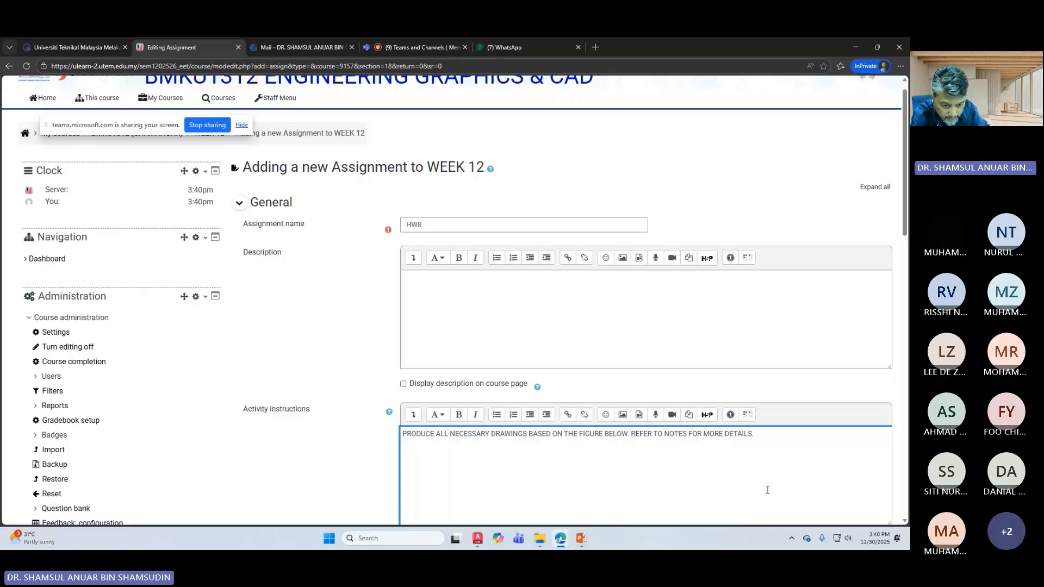
Step: Insert CLASS before NOTES and paste the exercise drawing beneath the text
click(664, 435)
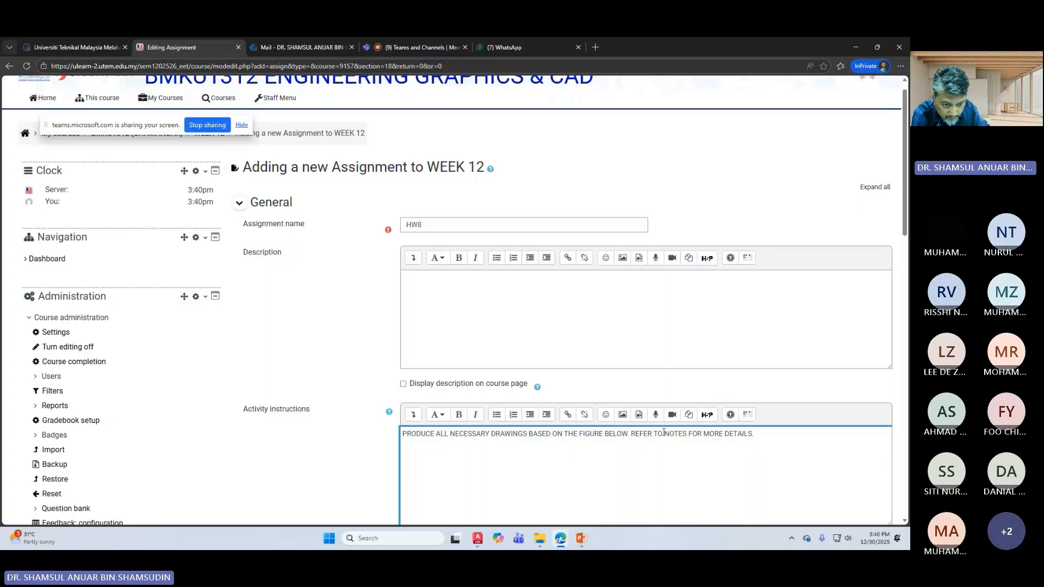
text(CLASS)
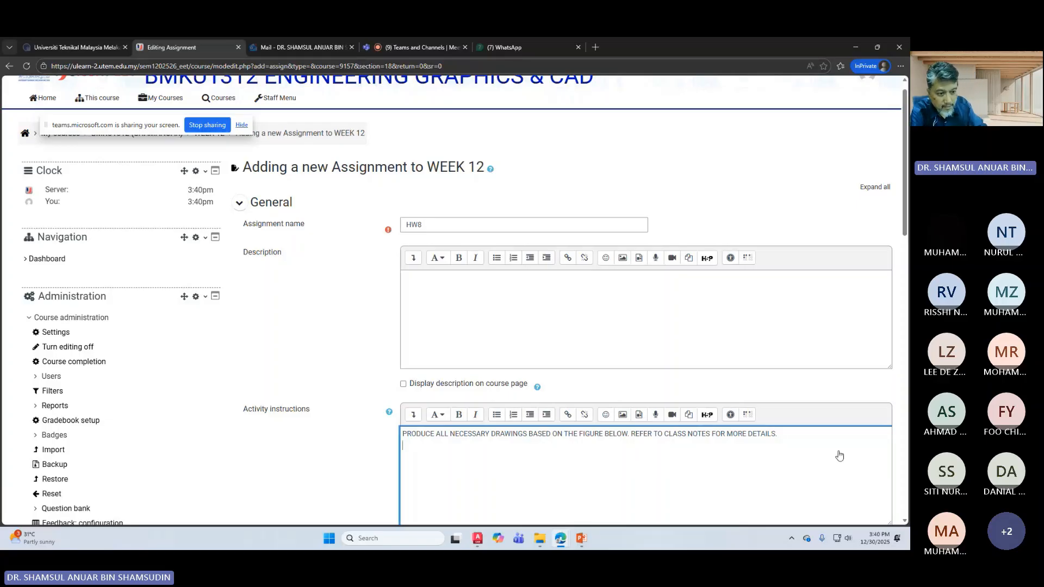
key(ctrl+v)
Step: Change HW8's due date day to 10, making it 10 January 2026
scroll(599, 361, down, 2)
scroll(585, 359, down, 4)
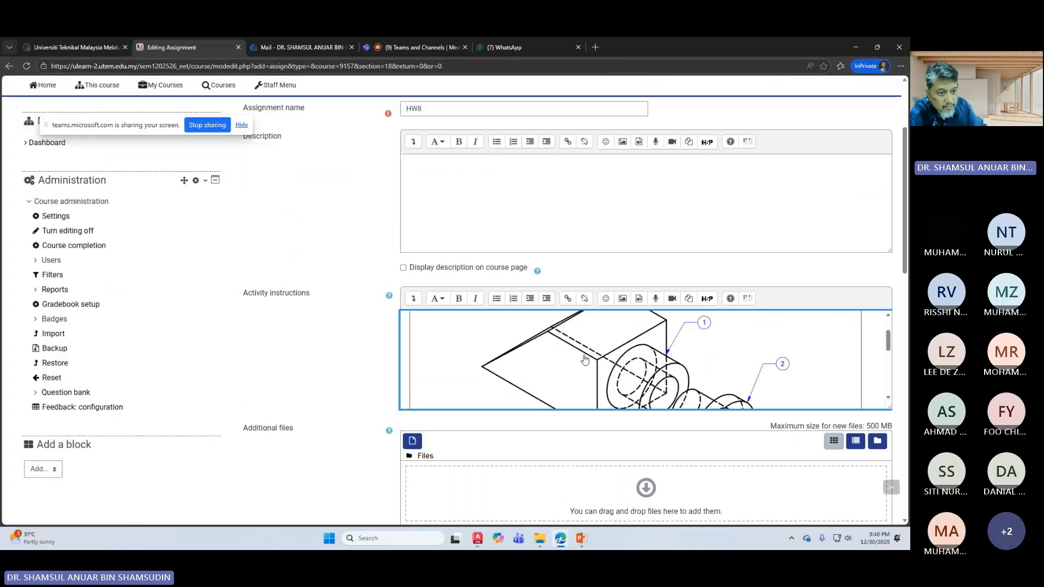
scroll(328, 412, down, 1)
scroll(326, 409, down, 2)
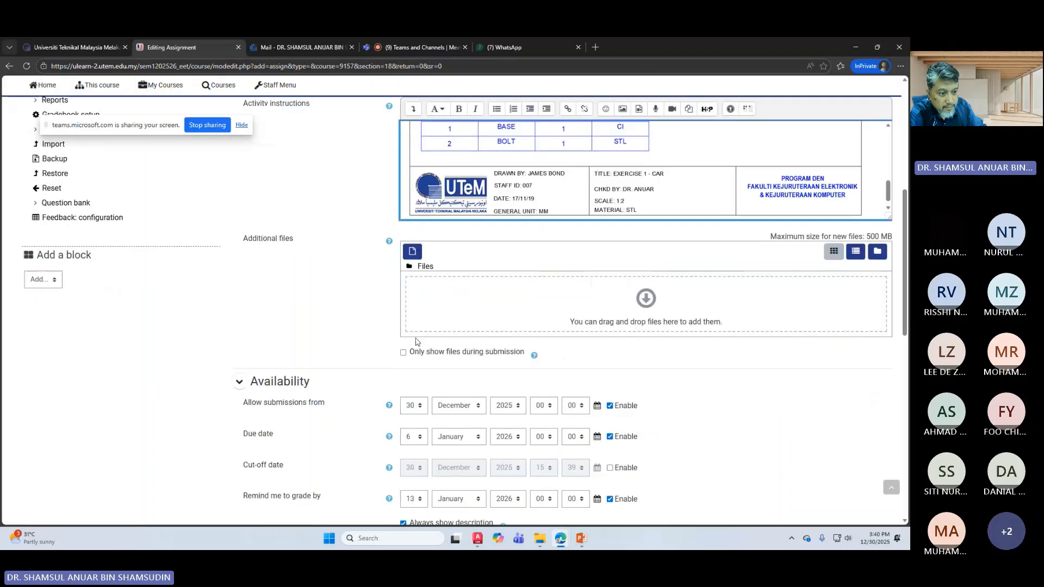
scroll(416, 341, down, 1)
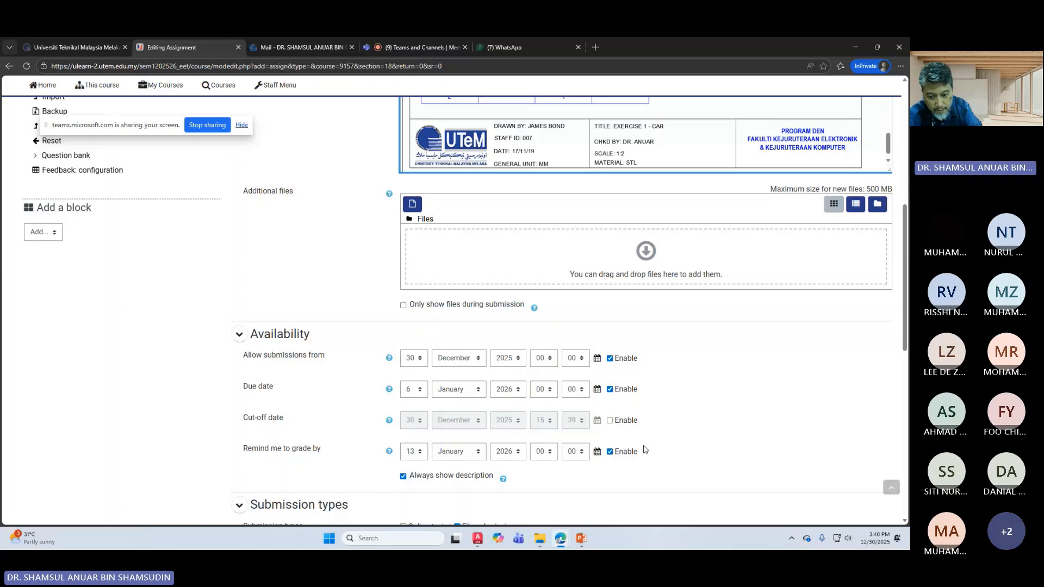
click(867, 538)
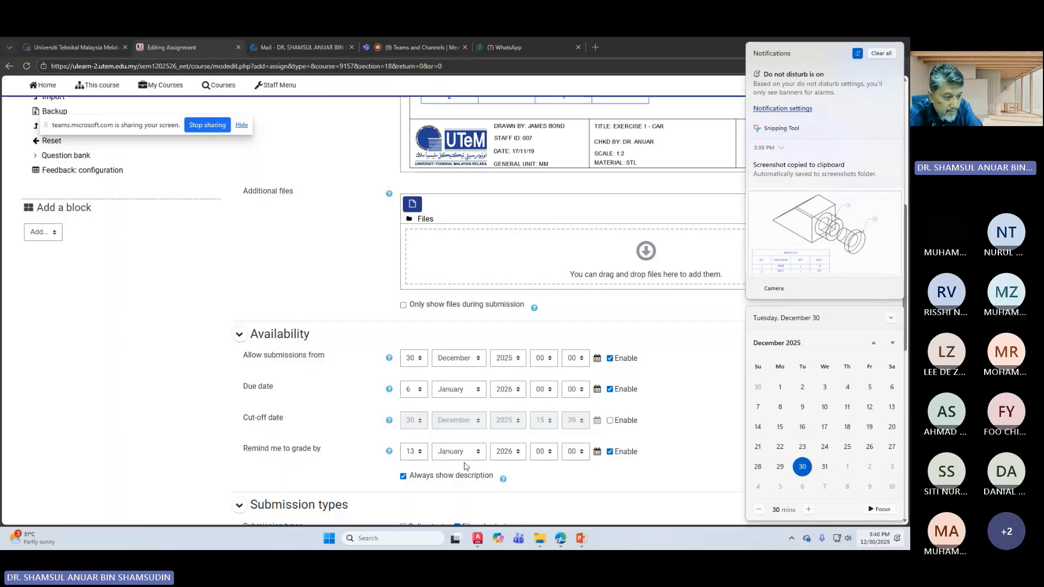
click(418, 390)
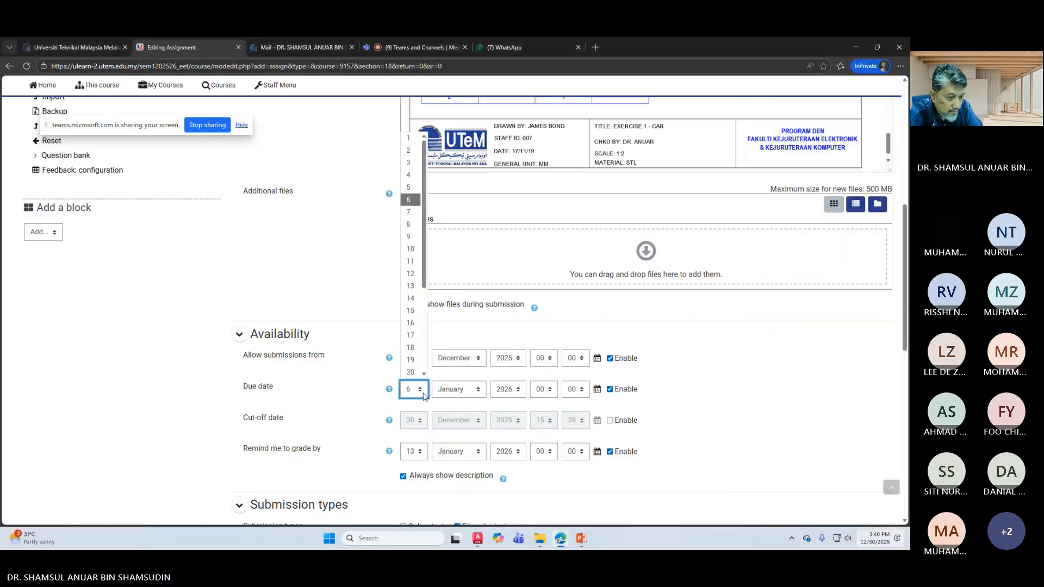
click(410, 248)
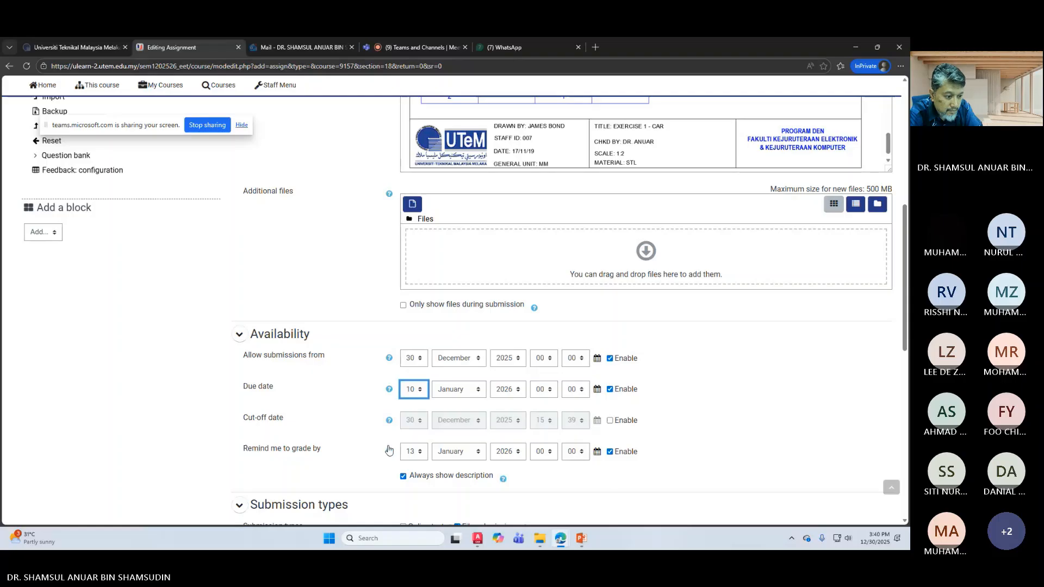
Step: Tick 'Send content change notification' and save the assignment back to the course page
scroll(364, 441, down, 3)
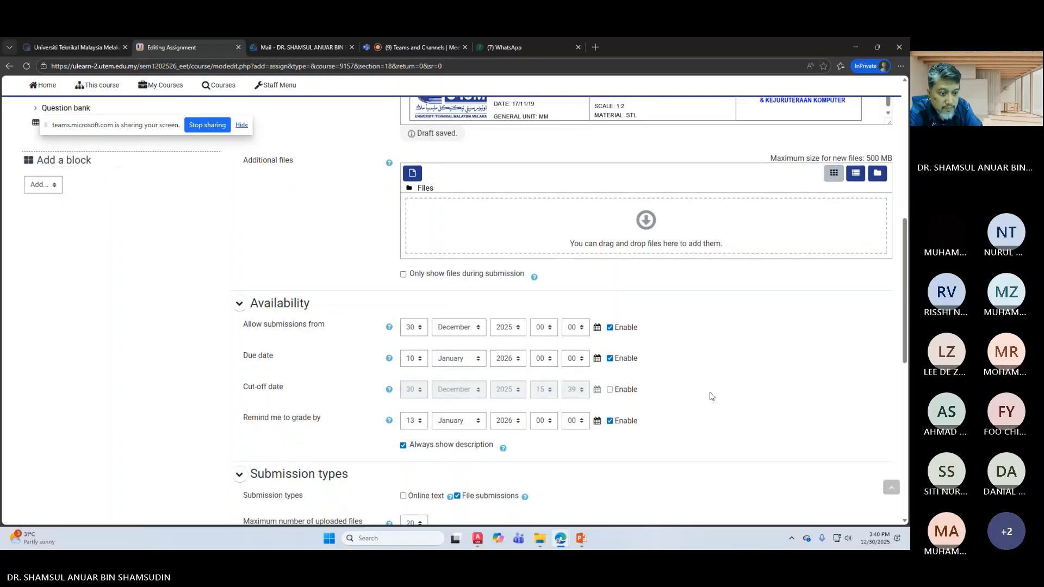
scroll(611, 454, down, 2)
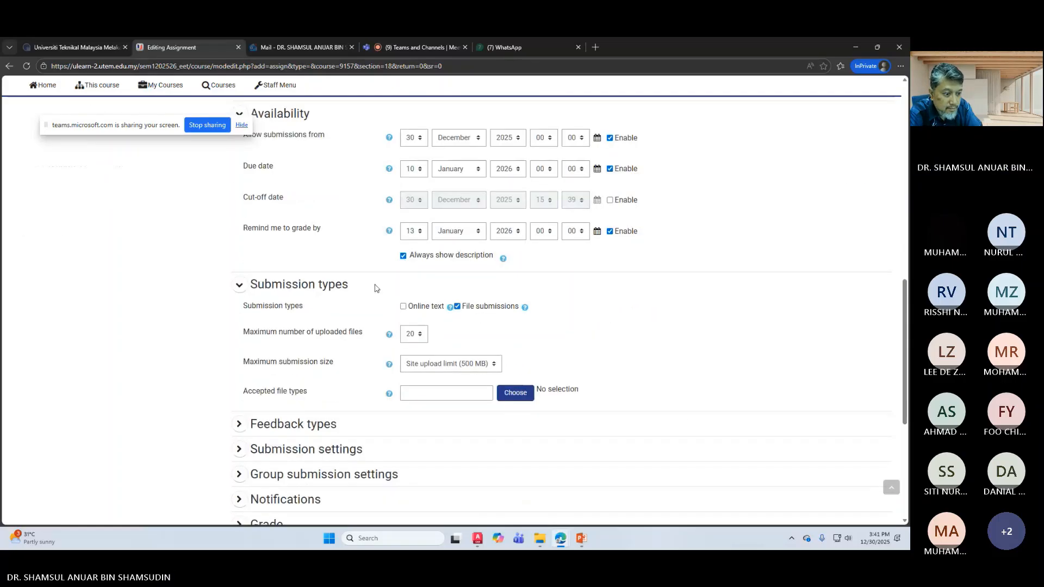
scroll(400, 400, down, 3)
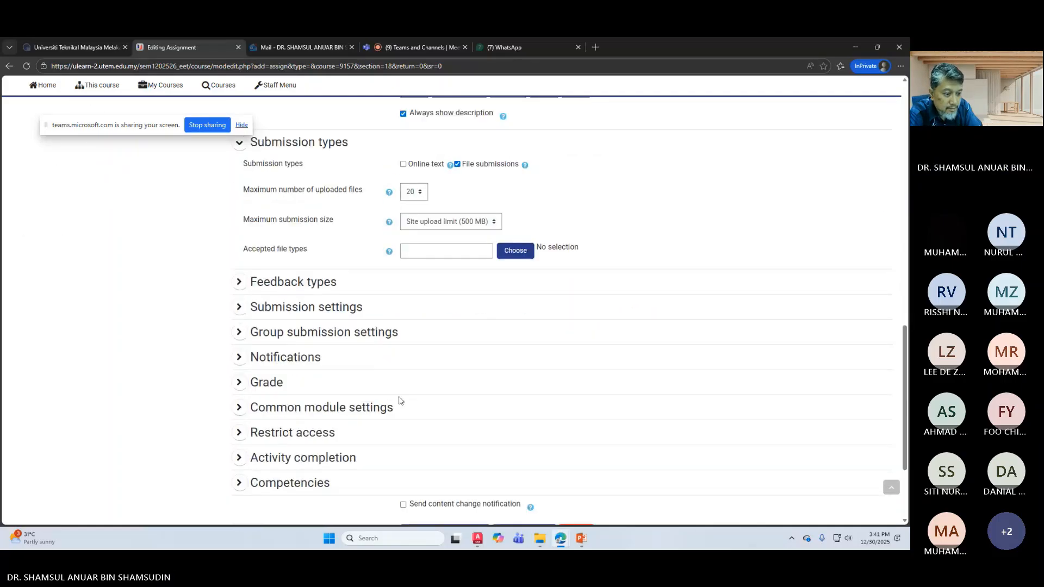
click(402, 505)
scroll(509, 446, down, 3)
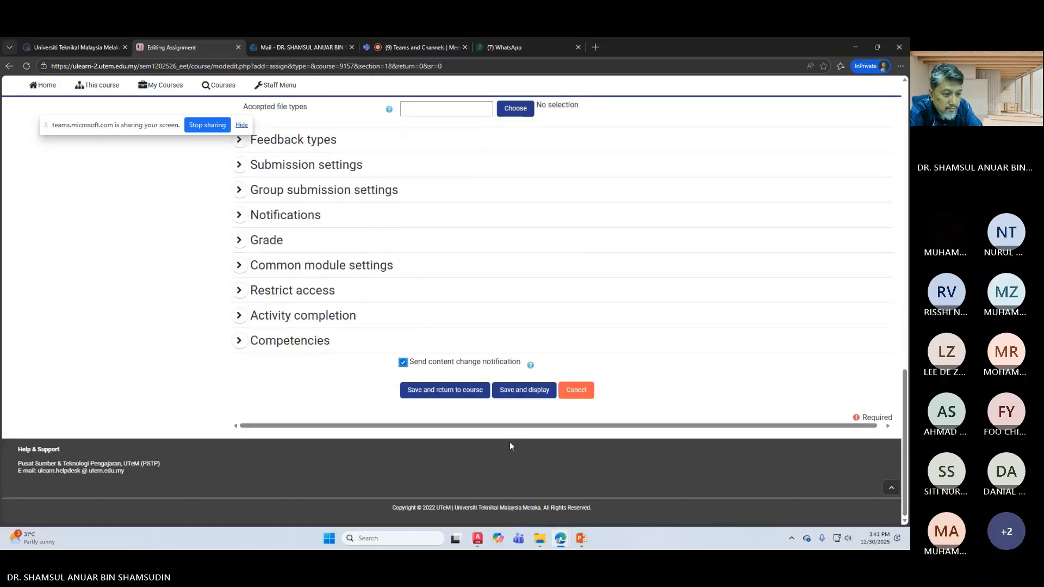
click(445, 388)
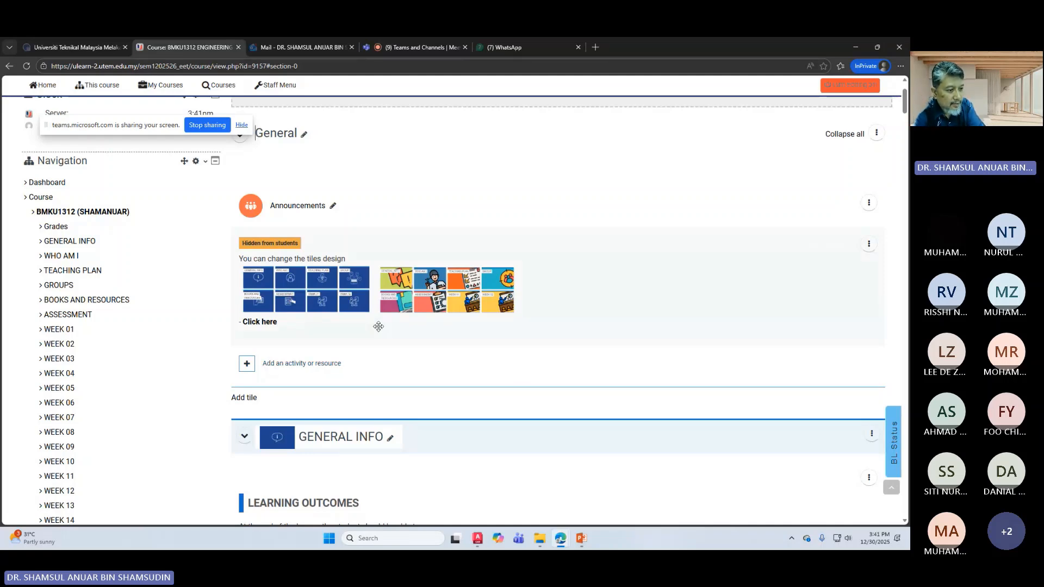
Step: Scroll down to WEEK 12 to verify HW8 is listed, then bring up the activity chooser
scroll(378, 326, down, 15)
scroll(393, 303, down, 20)
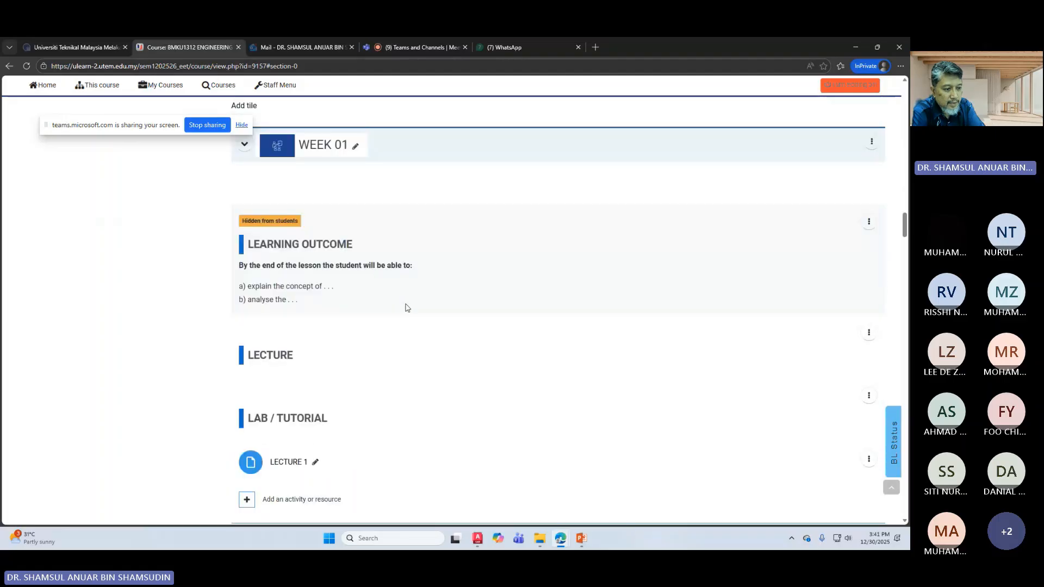
scroll(407, 307, down, 4)
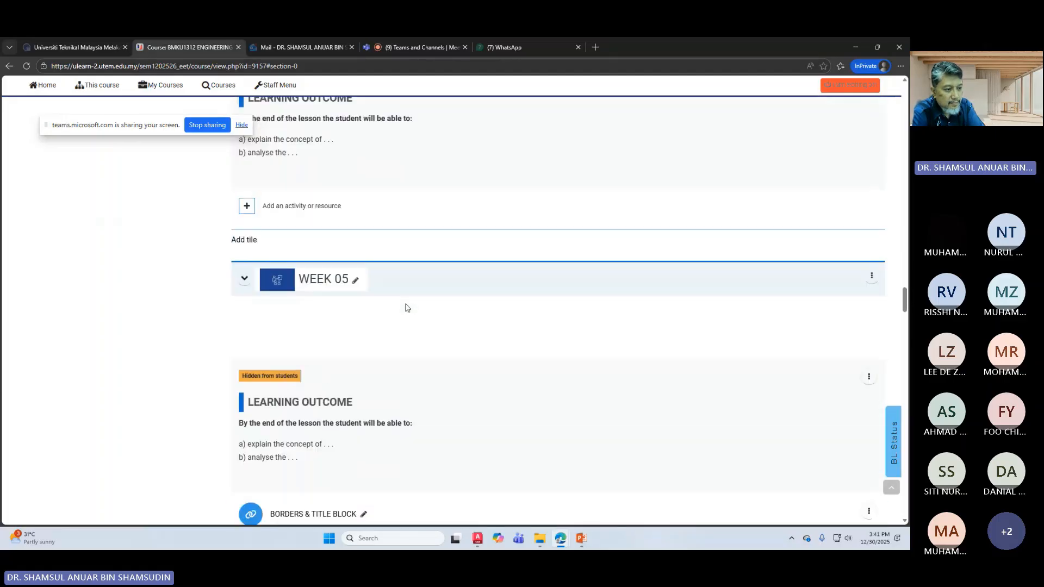
scroll(407, 308, down, 18)
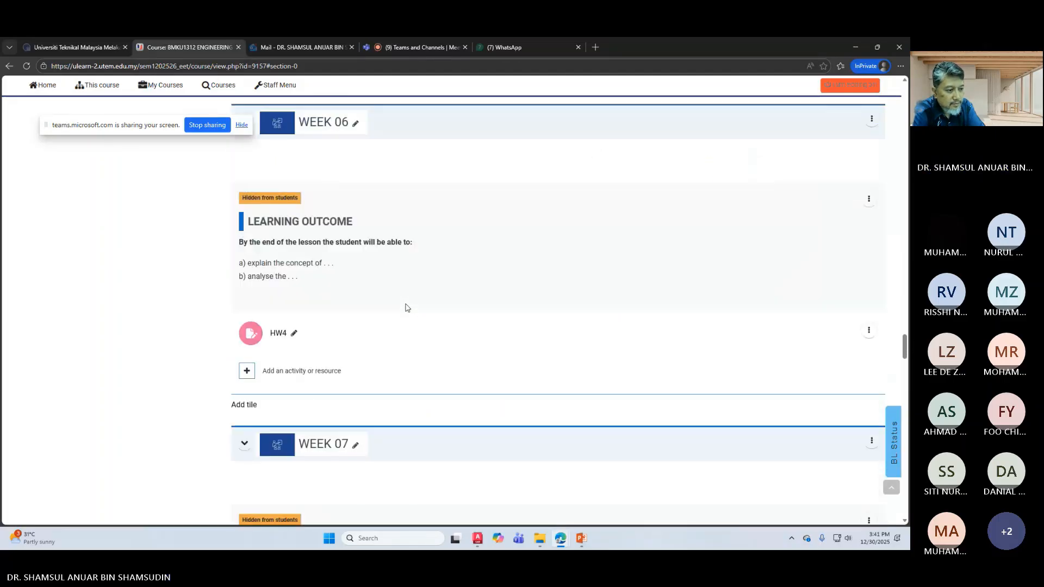
scroll(405, 303, down, 4)
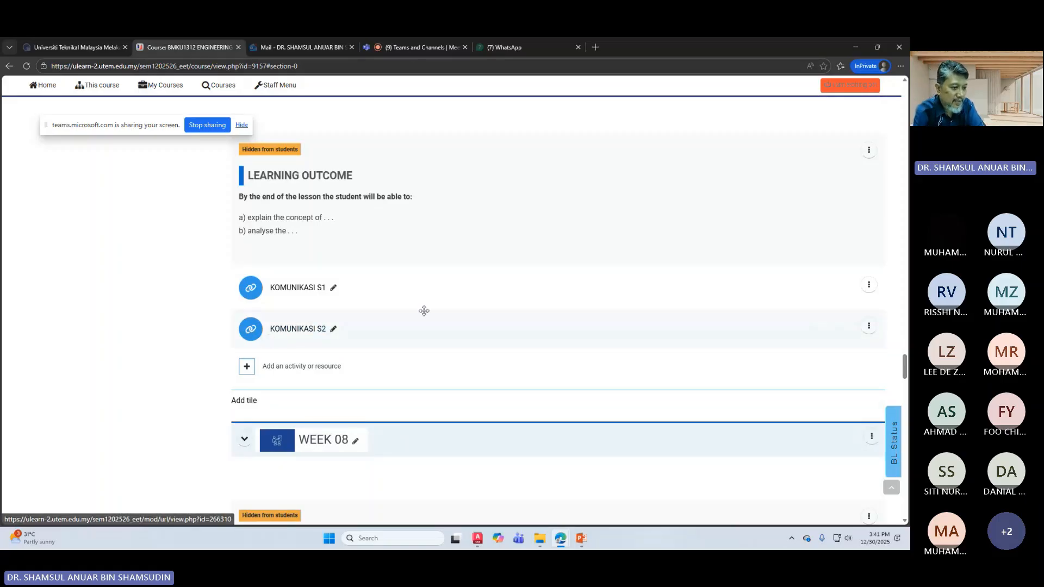
scroll(446, 353, down, 1)
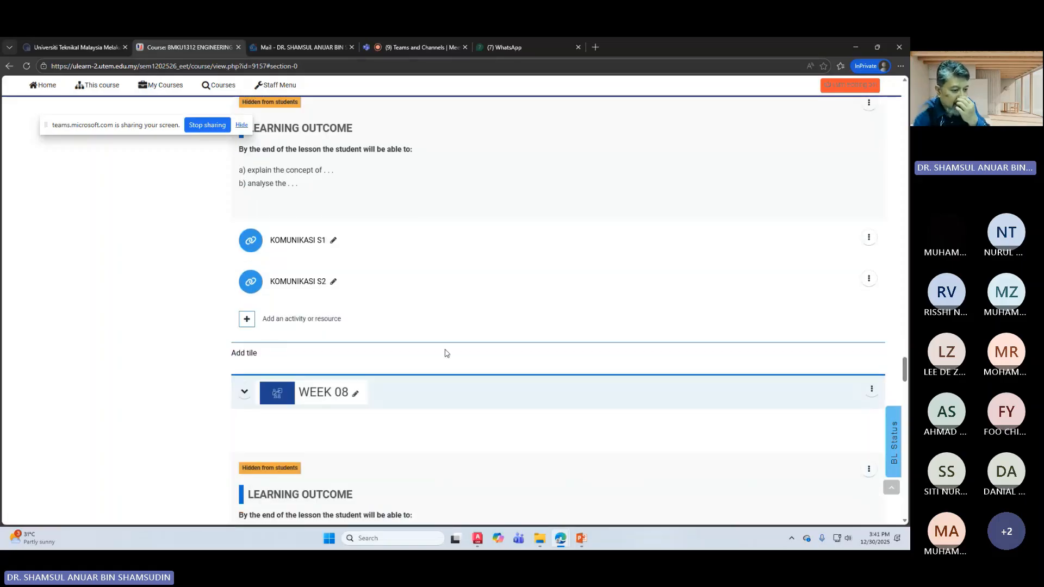
scroll(446, 353, down, 8)
scroll(436, 382, down, 10)
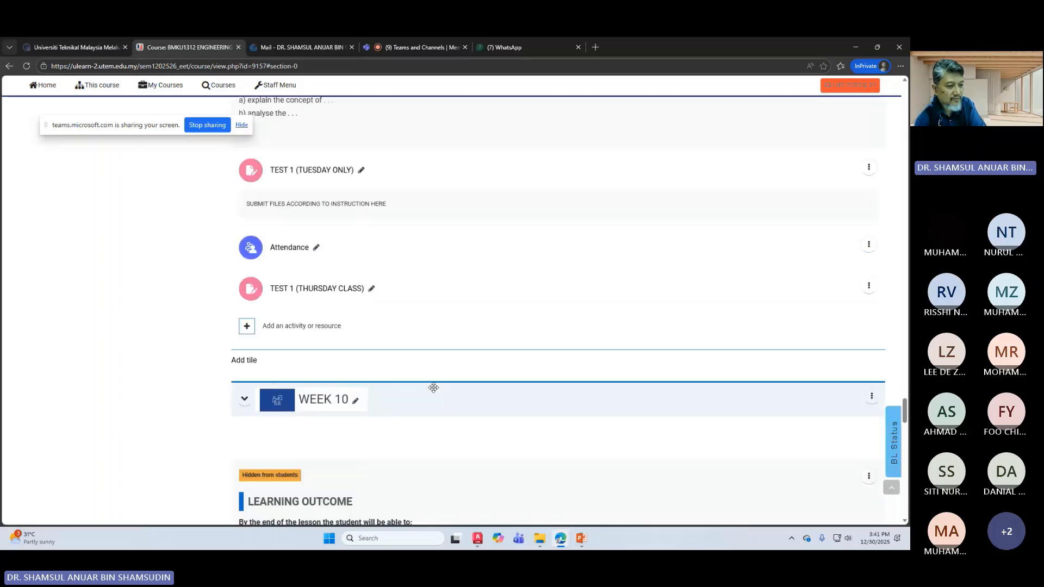
scroll(431, 376, down, 7)
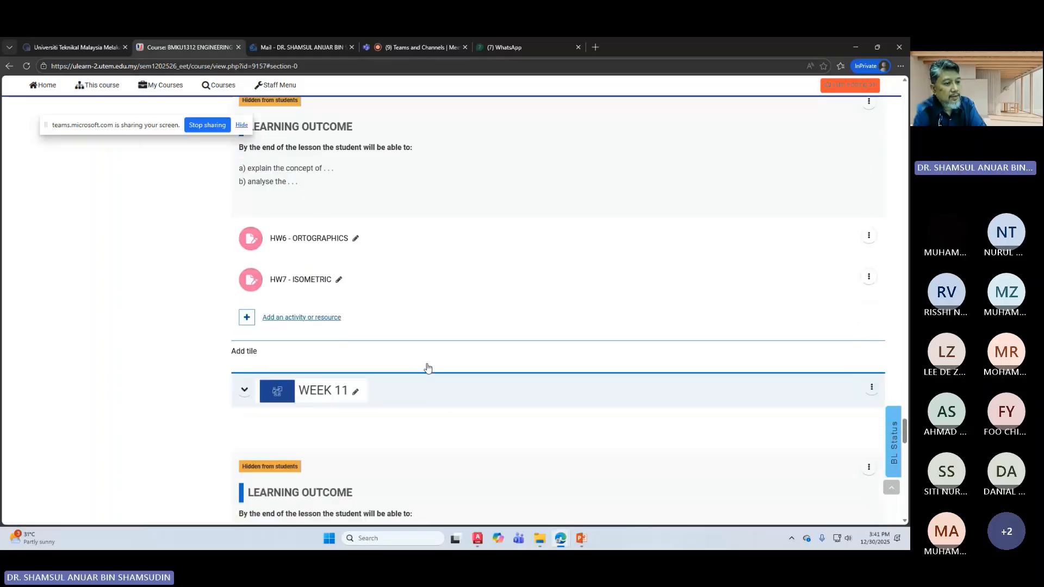
scroll(425, 375, down, 8)
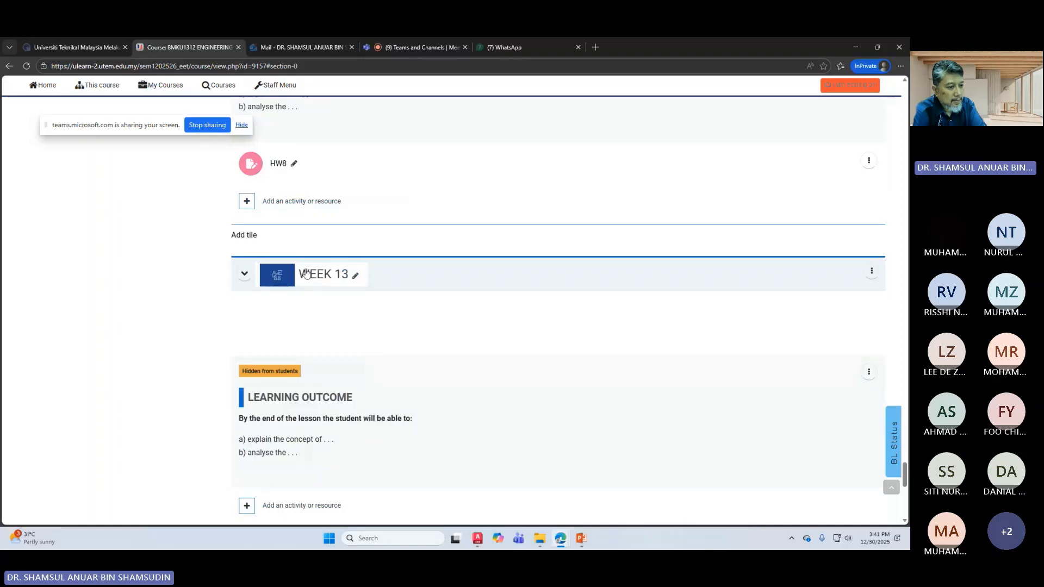
scroll(361, 335, down, 1)
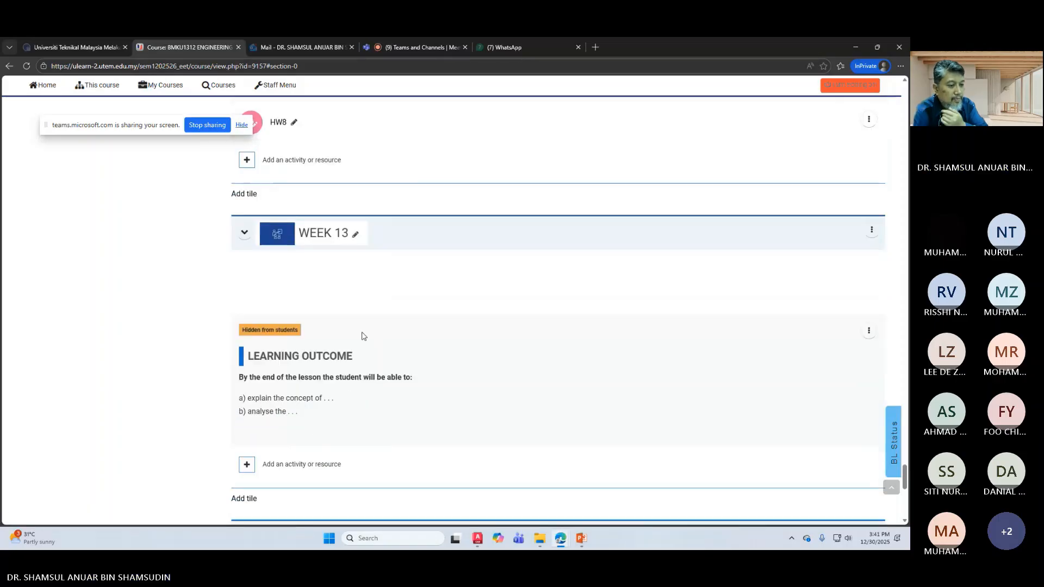
scroll(363, 348, down, 1)
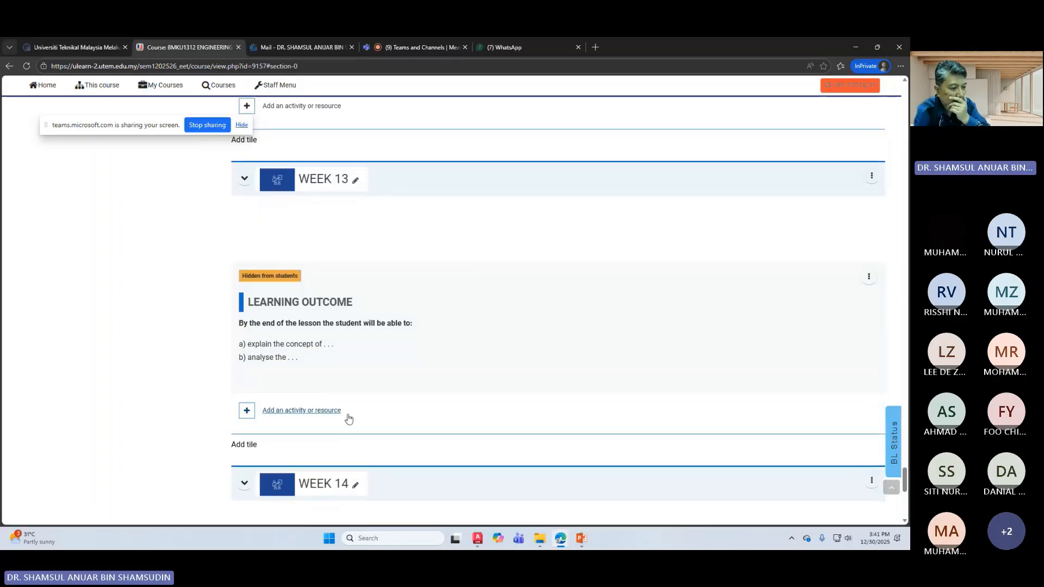
scroll(353, 417, down, 1)
scroll(361, 410, up, 6)
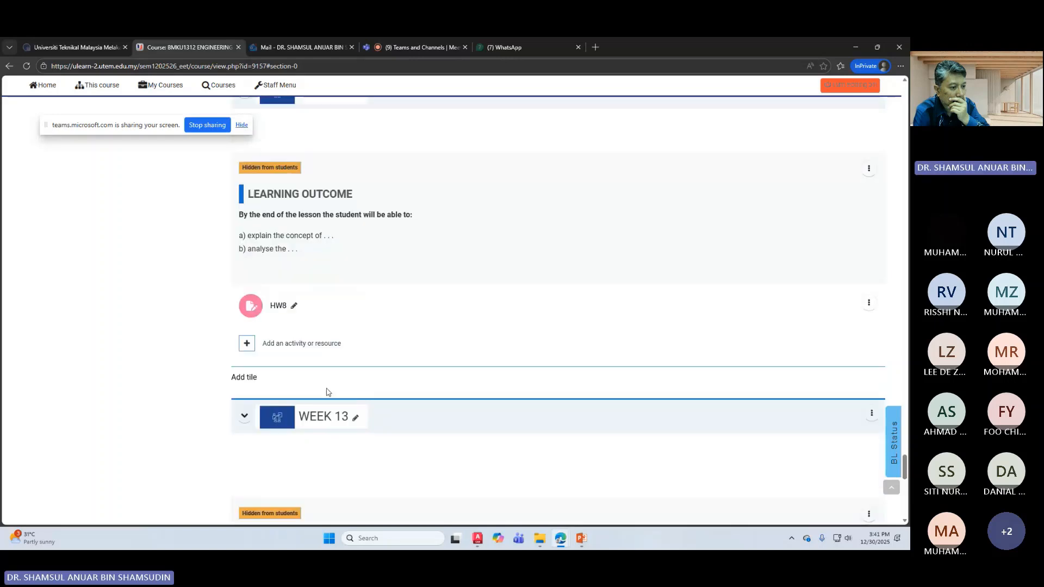
click(318, 346)
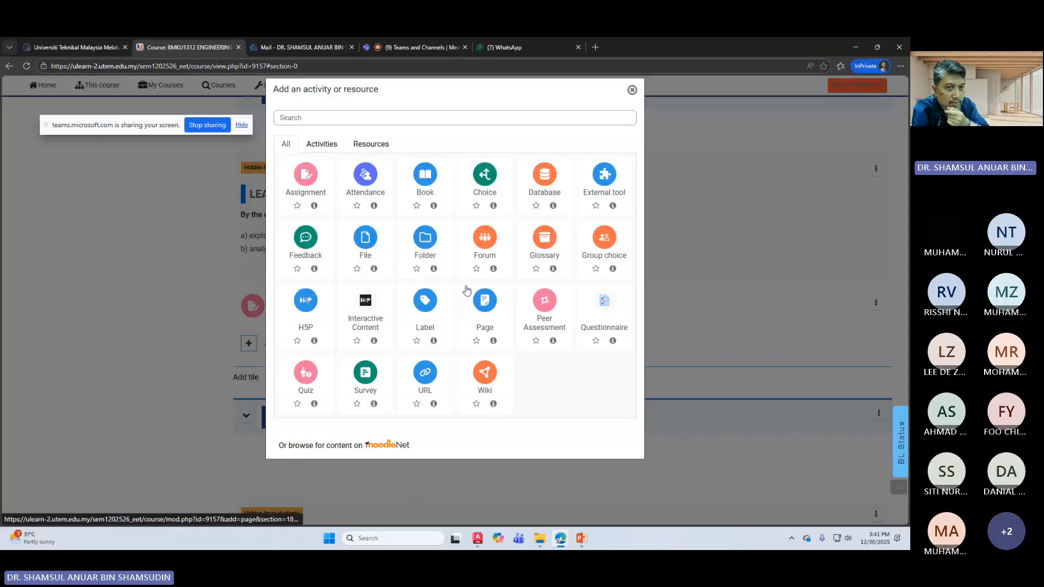
Step: Close the add-activity chooser and bring the WEEK 11 items HW6 and HW7 into view
click(632, 90)
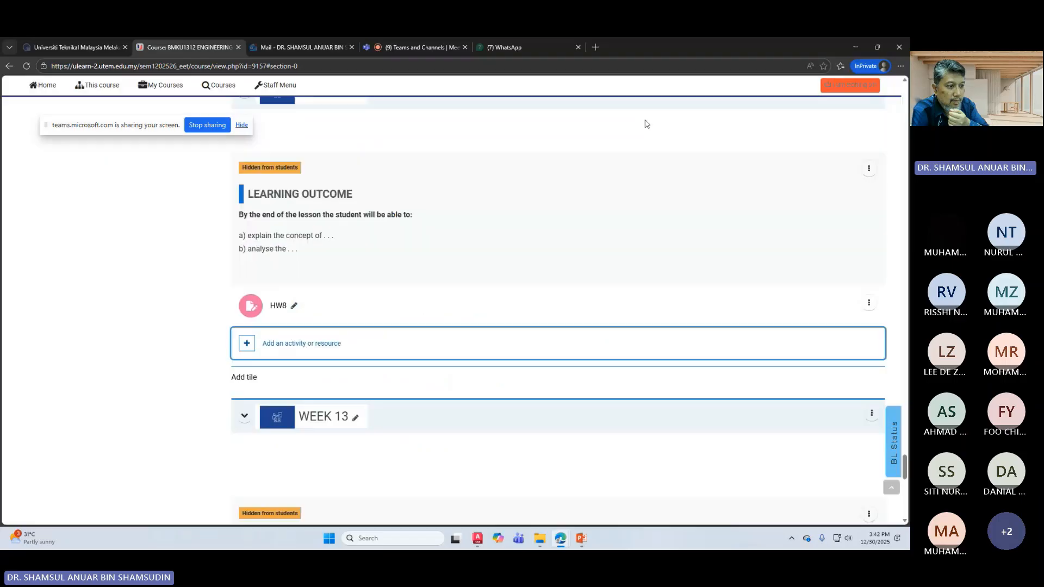
scroll(507, 362, down, 3)
scroll(508, 363, up, 5)
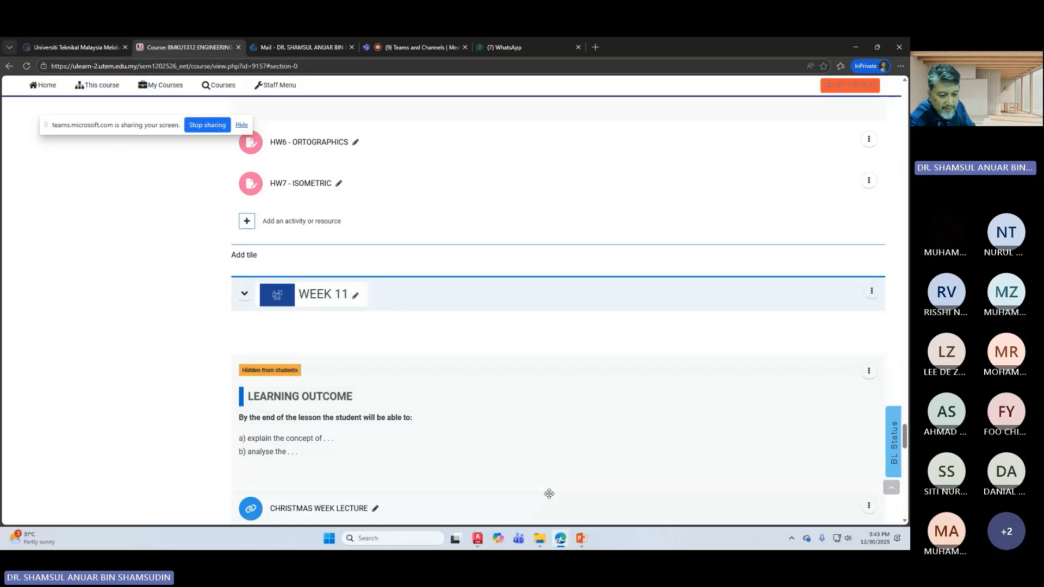
Step: Bring body.dwg to the front and switch to its Layout1 sheet
click(477, 538)
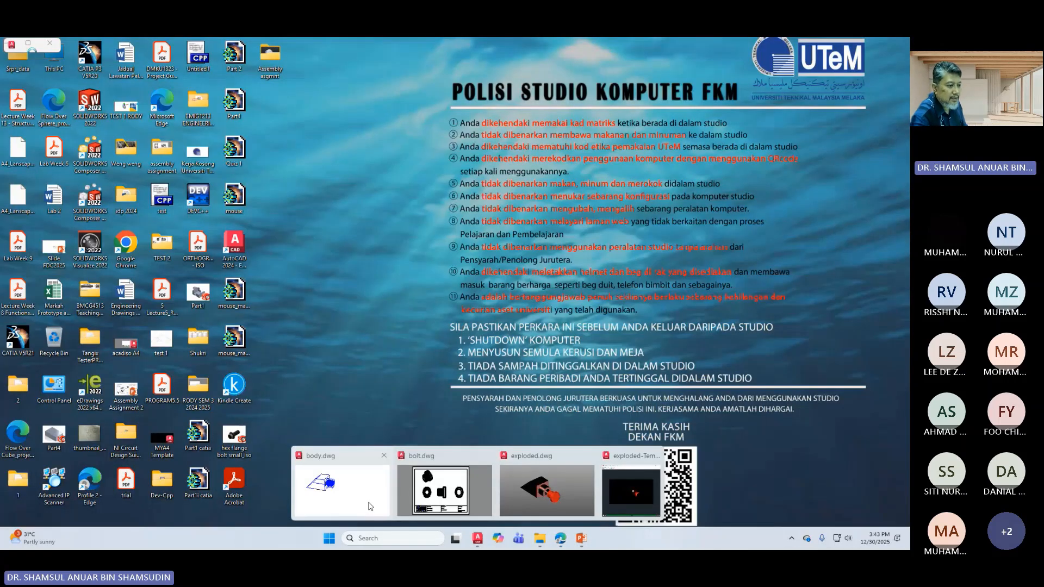
click(370, 505)
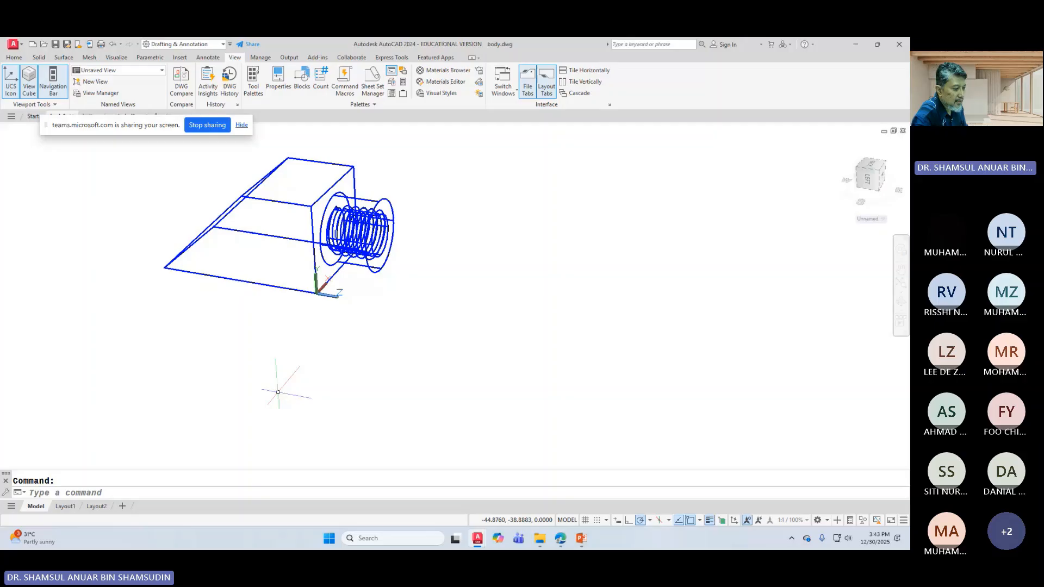
click(73, 507)
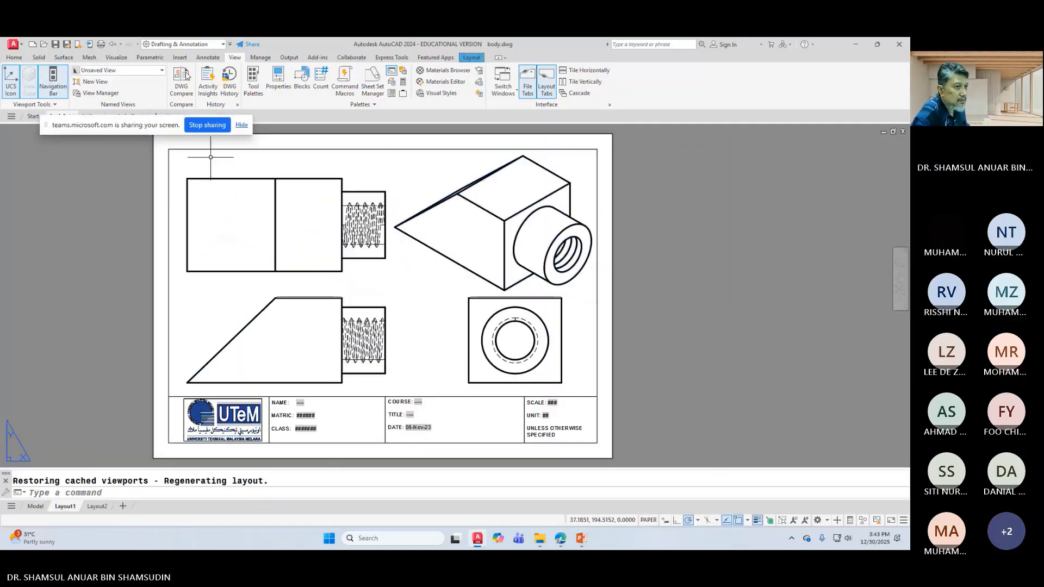
Step: Cut a full section horizontally through the front view's centre, placing it lower-left
click(468, 59)
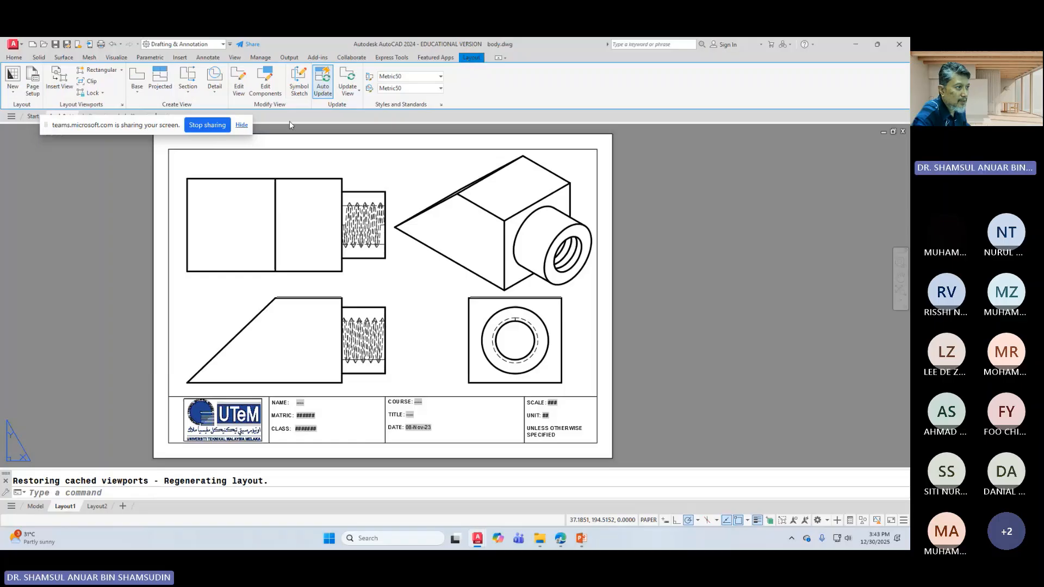
click(188, 92)
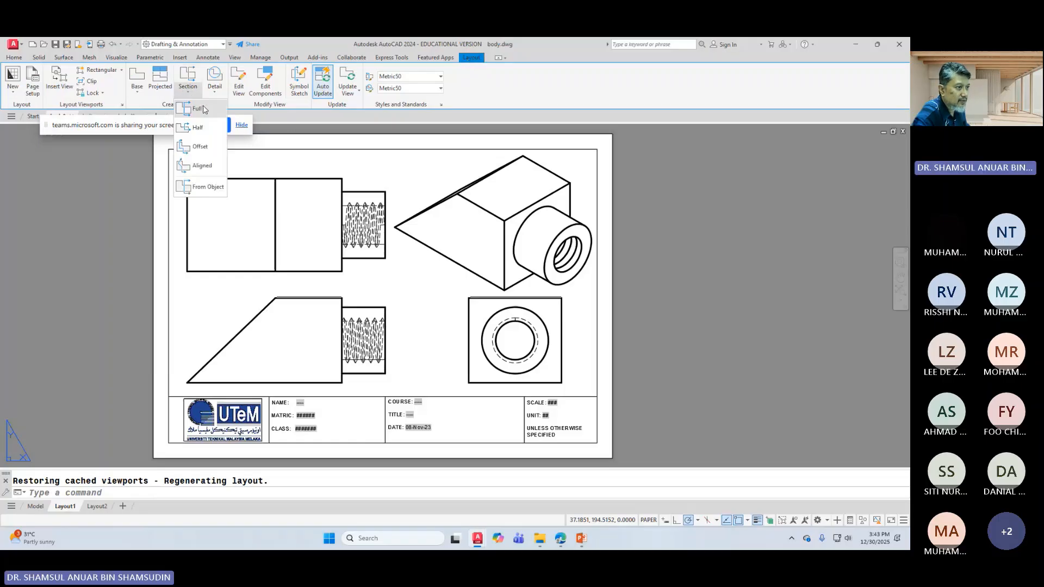
click(204, 110)
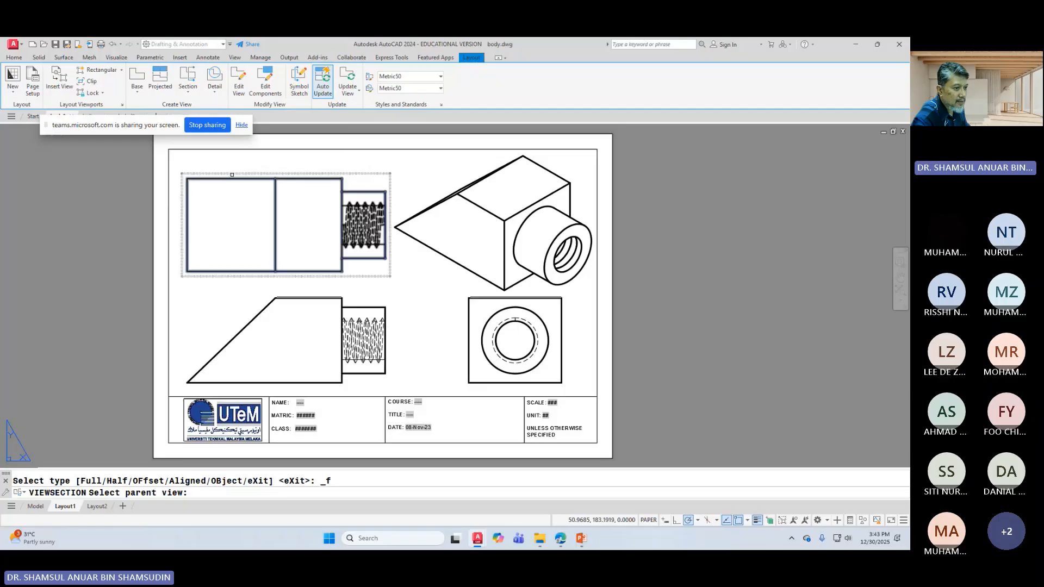
click(230, 180)
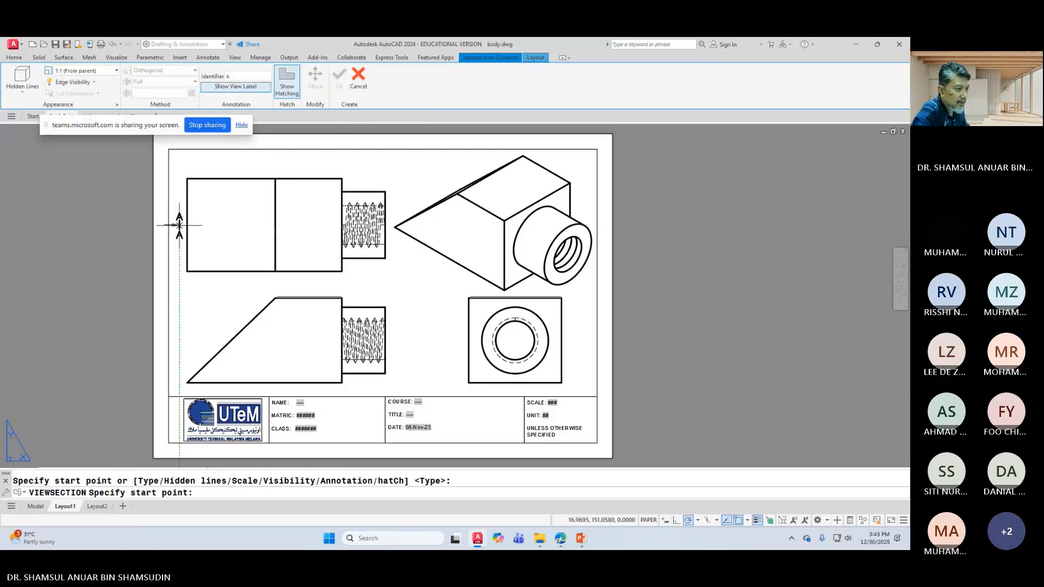
click(179, 225)
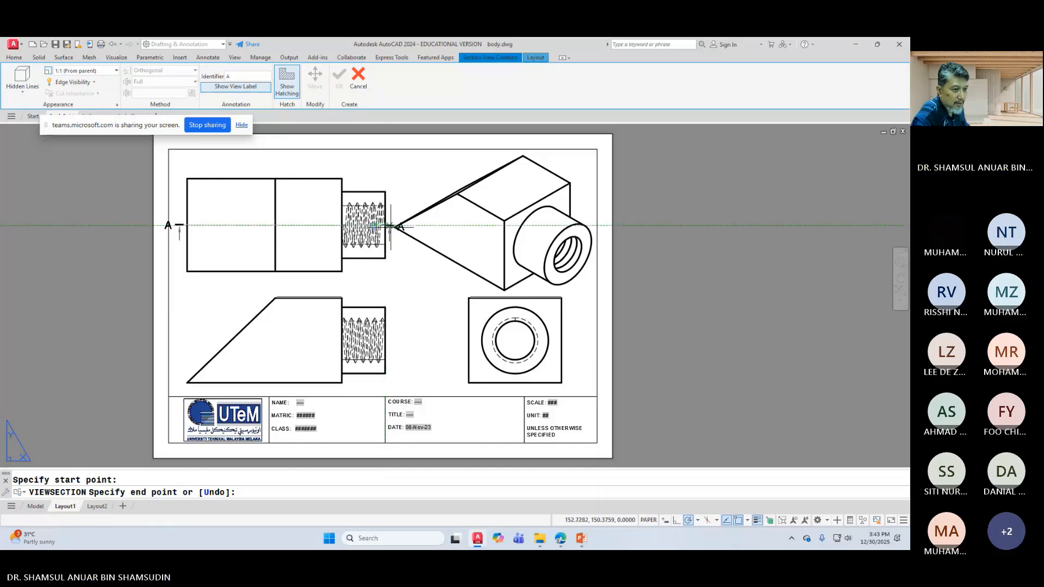
click(391, 227)
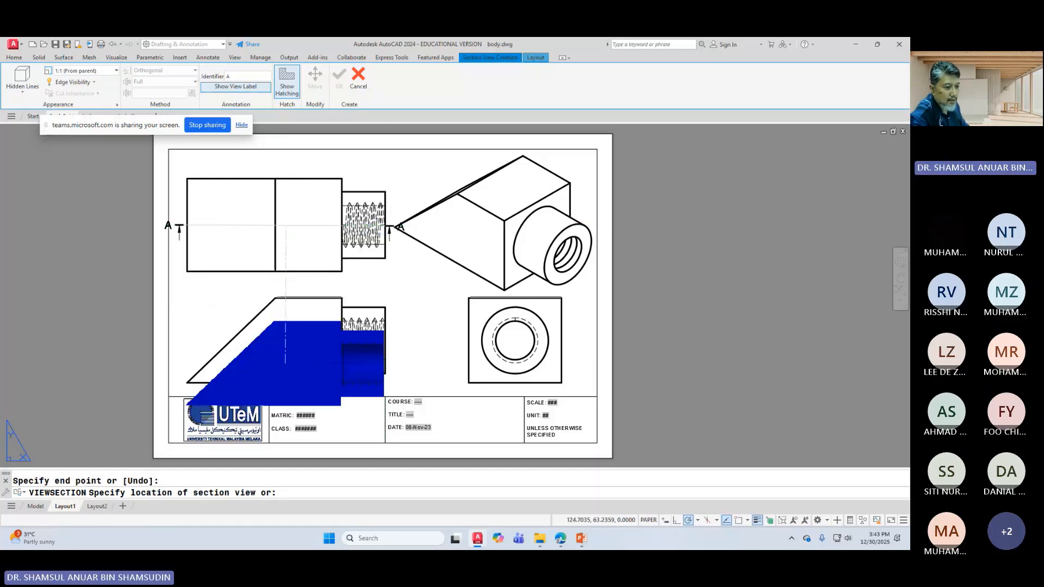
click(317, 397)
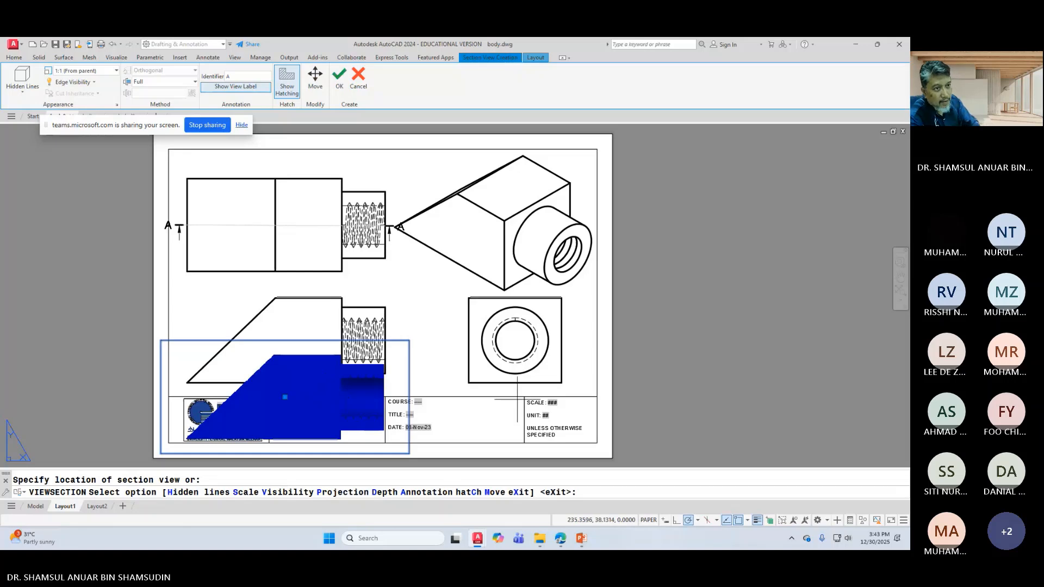
Step: Finish section view A-A and delete the old lower-left view
click(340, 77)
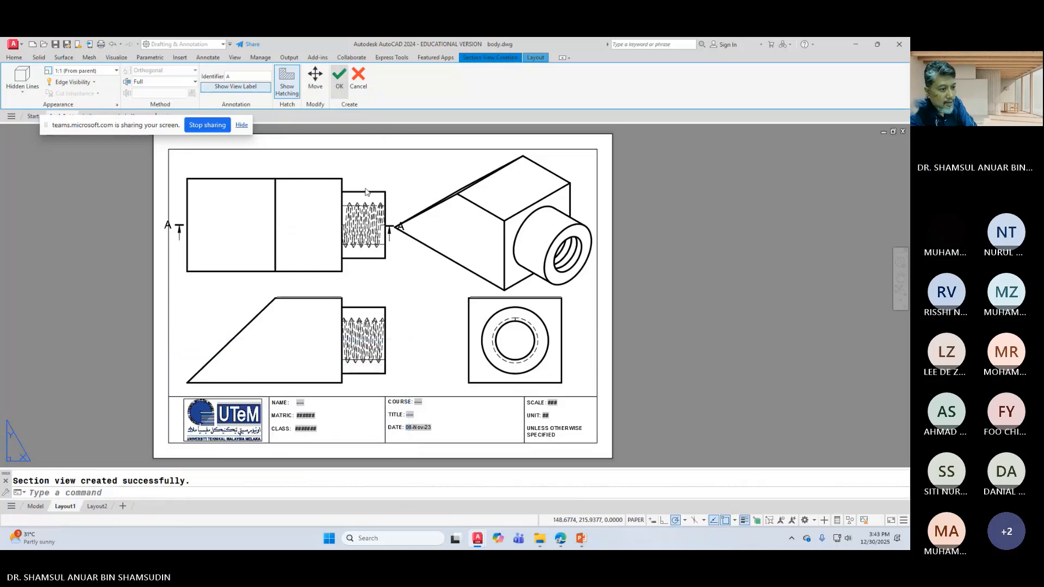
click(324, 306)
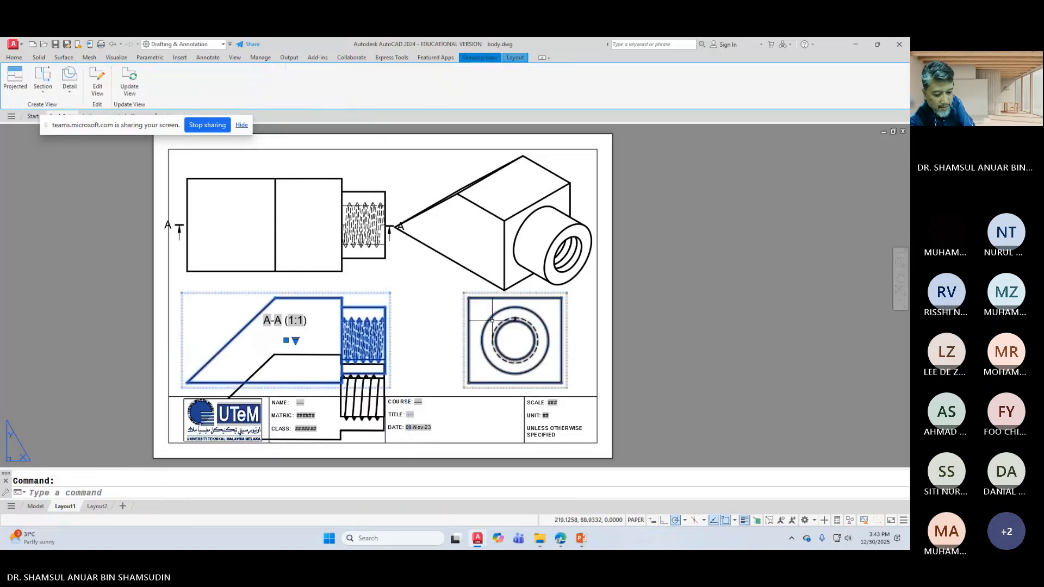
key(Delete)
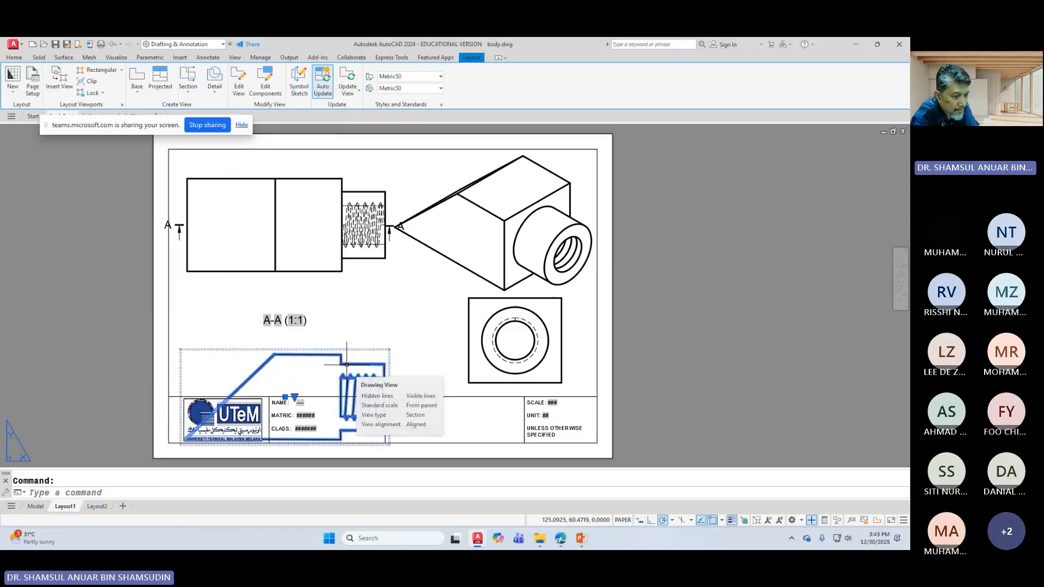
Step: Move section view A-A up so it sits directly below the front view
click(379, 364)
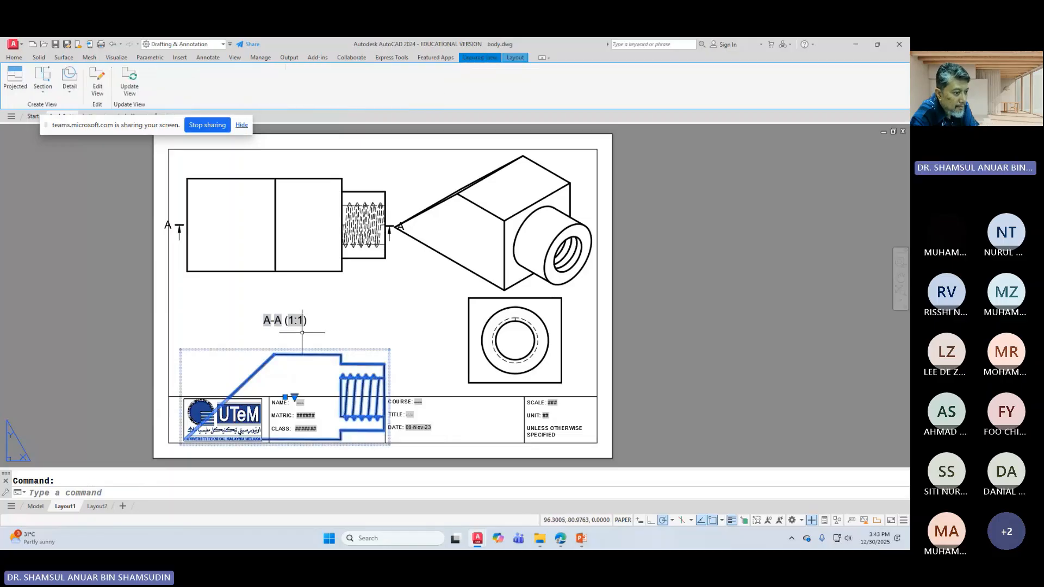
click(306, 313)
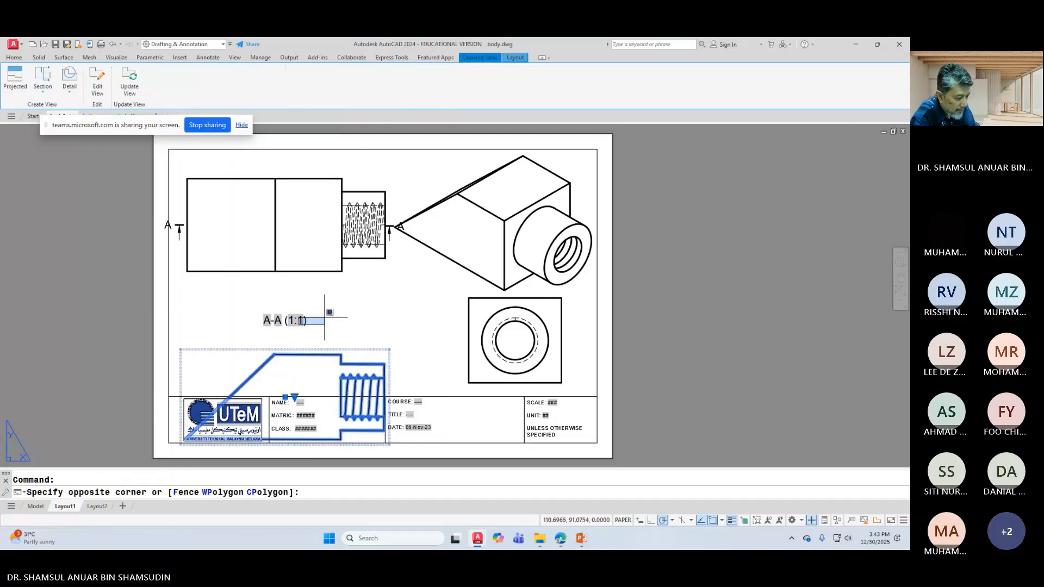
key(Escape)
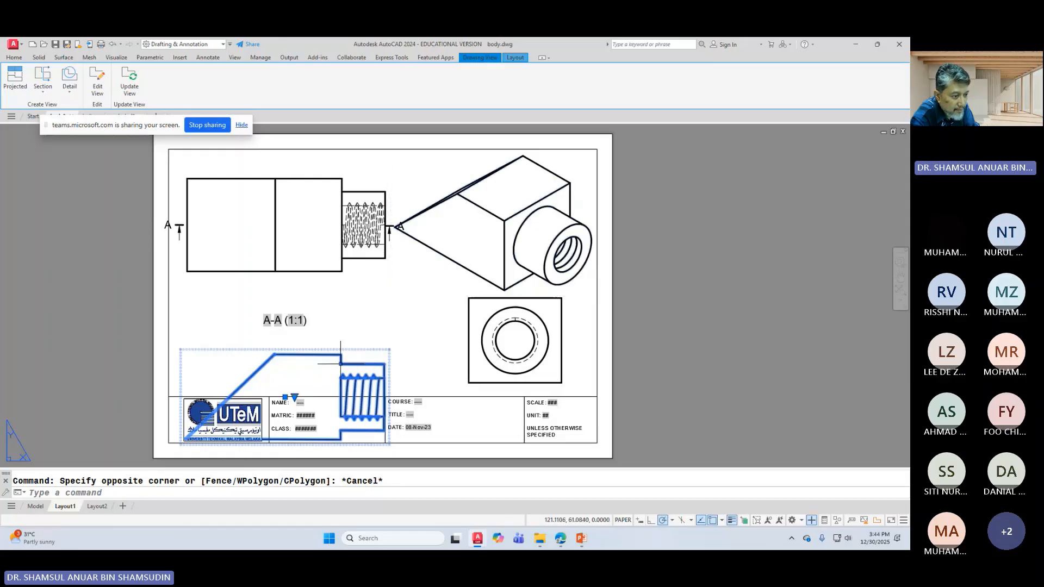
click(336, 354)
click(320, 360)
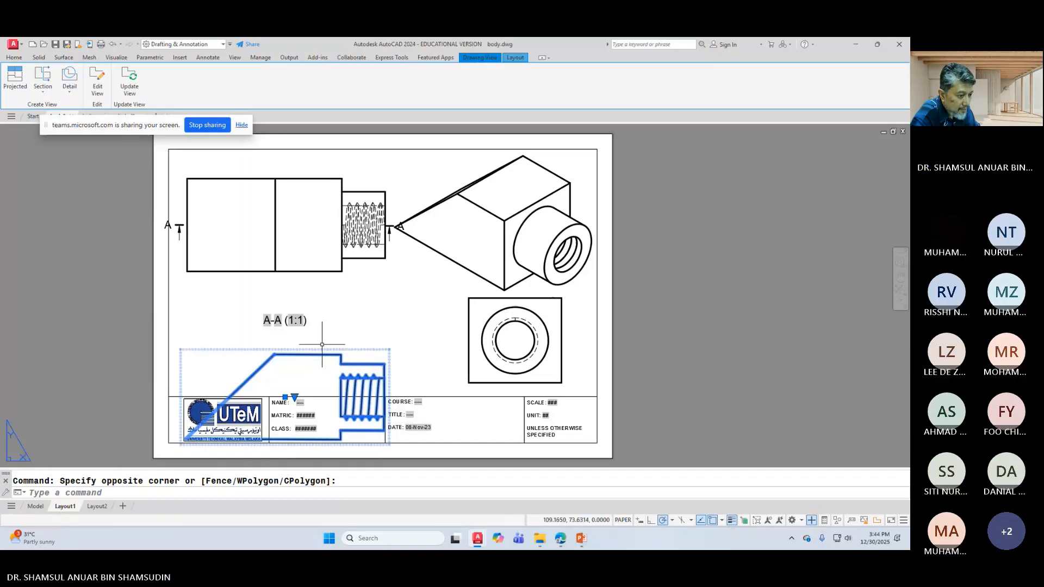
click(285, 398)
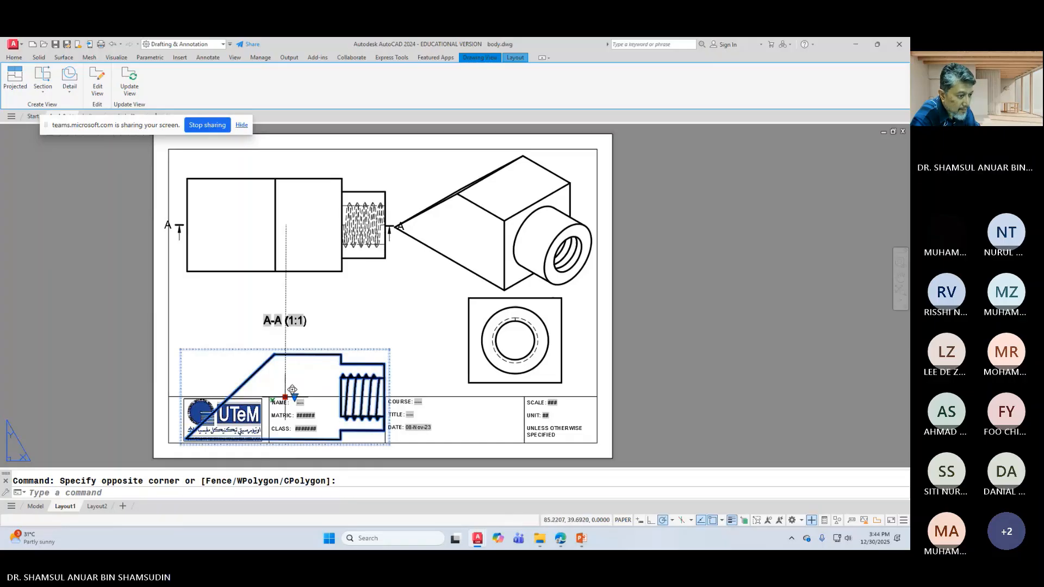
click(286, 340)
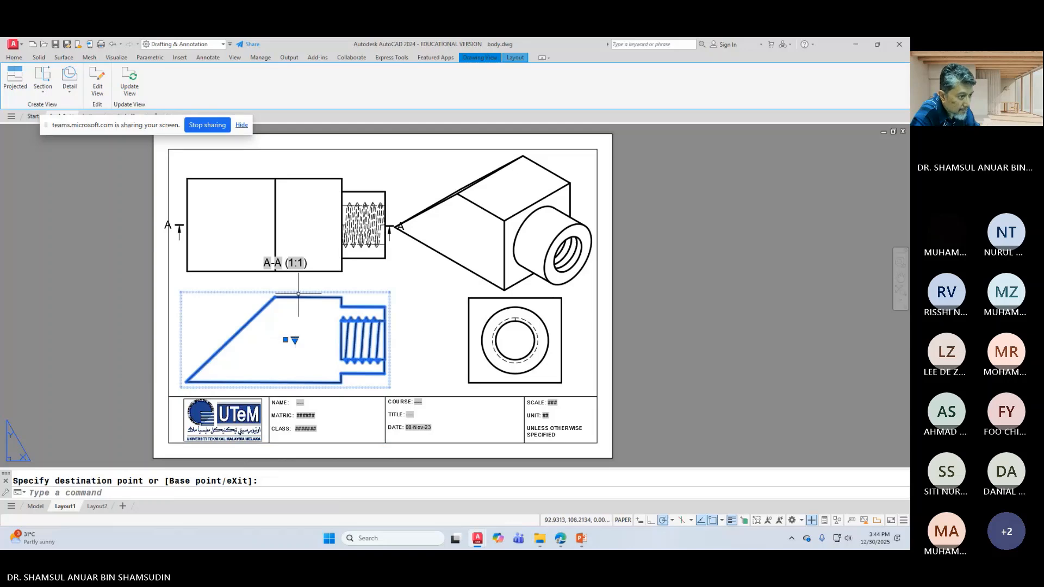
Step: Drag the A-A (1:1) label down to just beneath the section view
key(Escape)
click(278, 263)
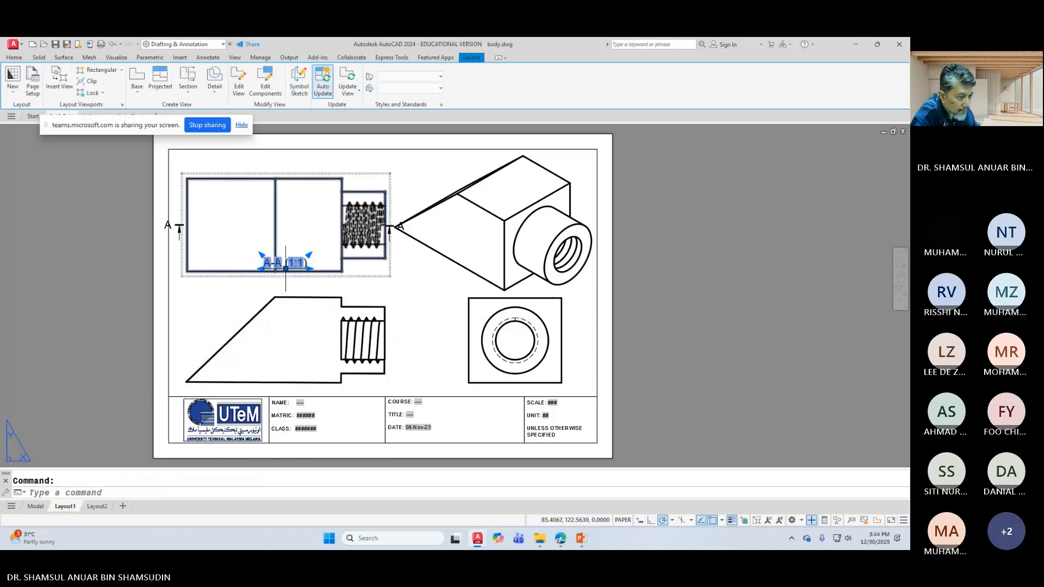
click(285, 268)
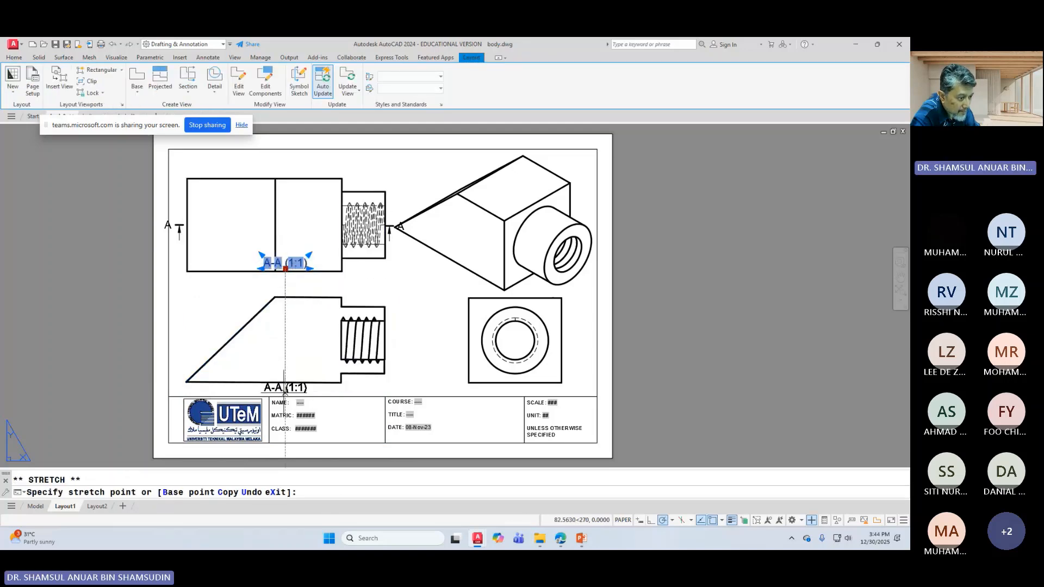
click(284, 391)
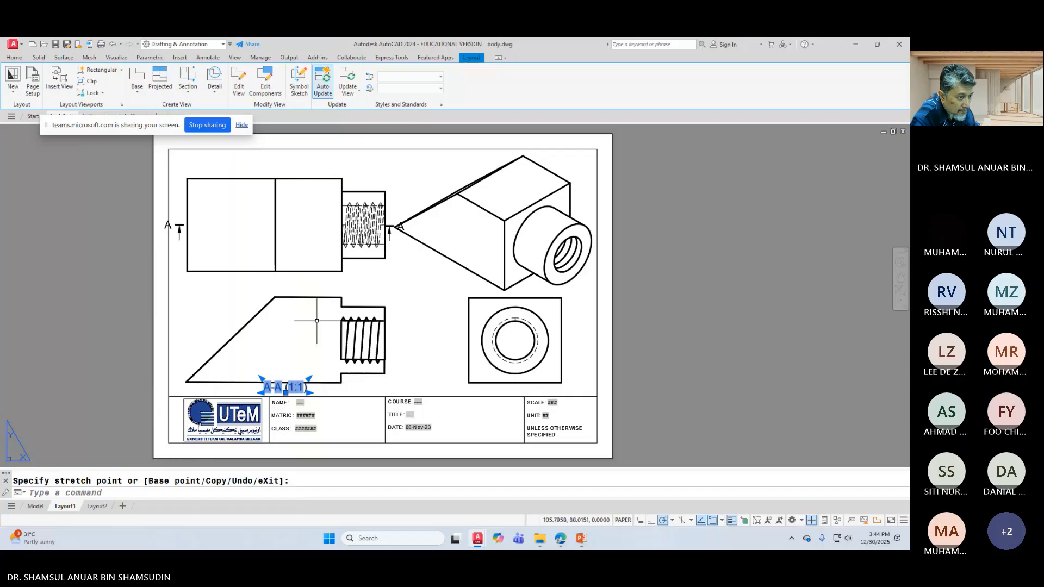
key(Escape)
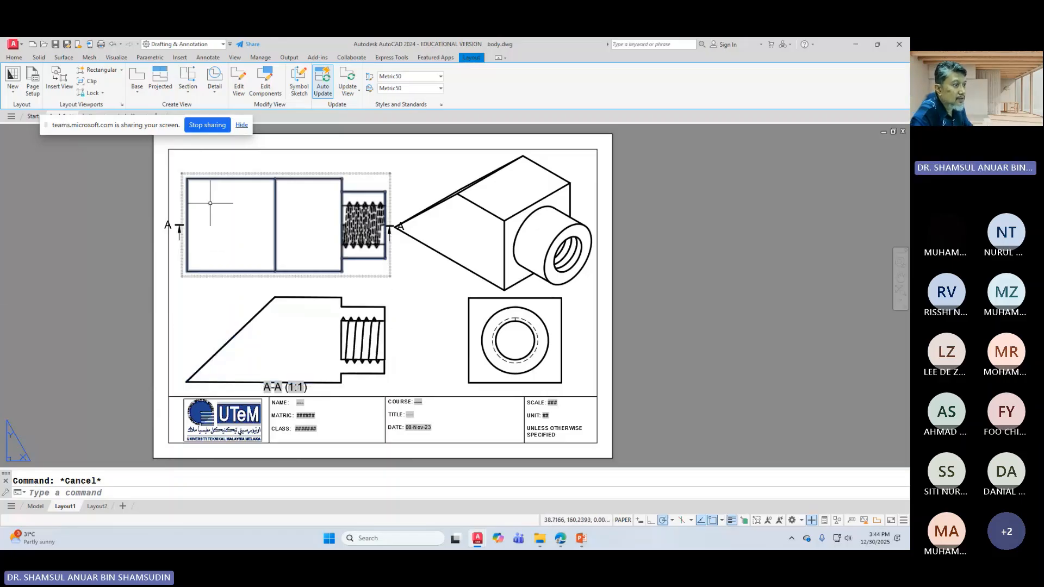
click(264, 341)
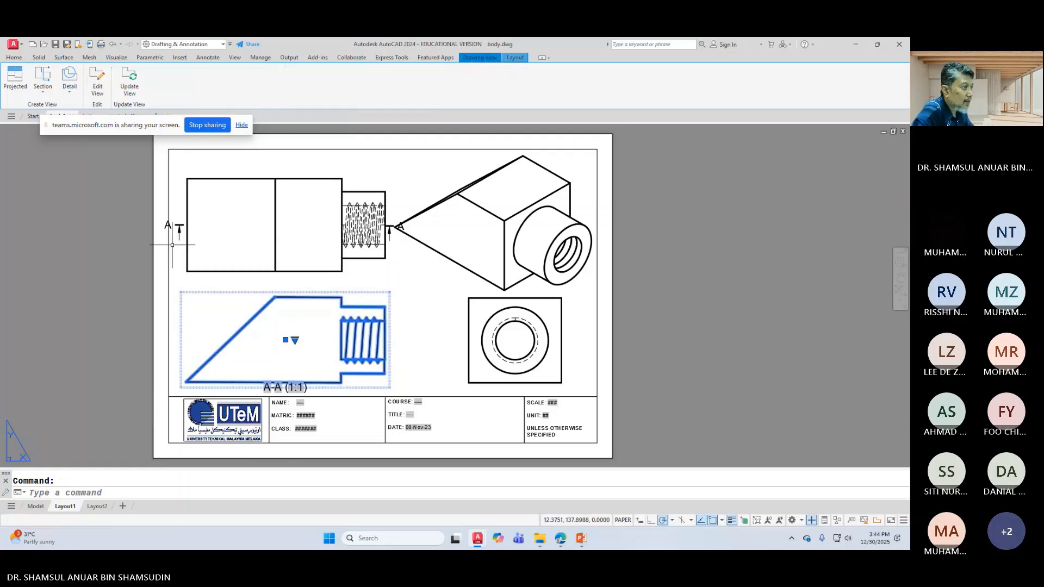
click(43, 93)
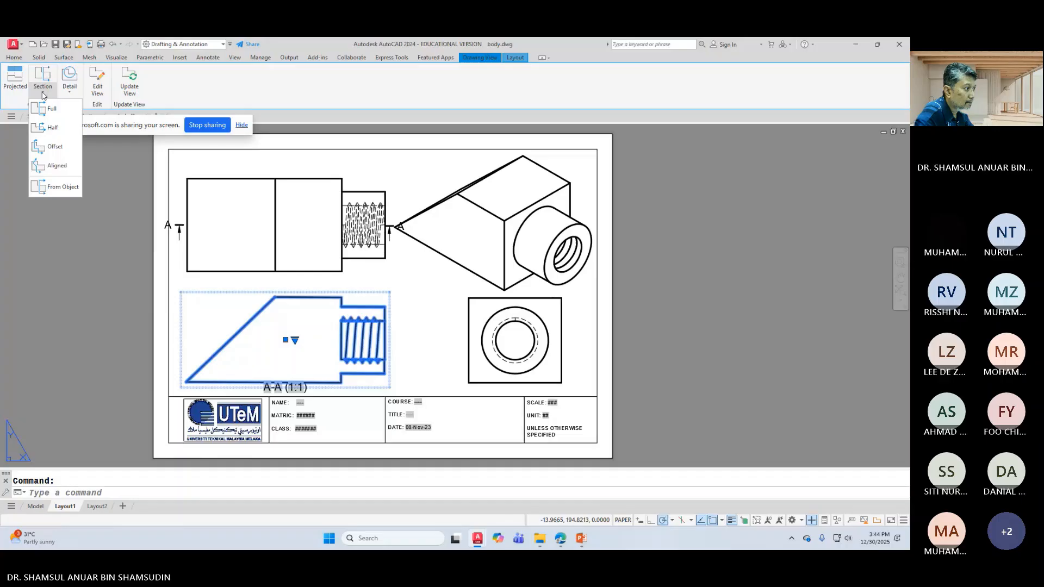
click(441, 307)
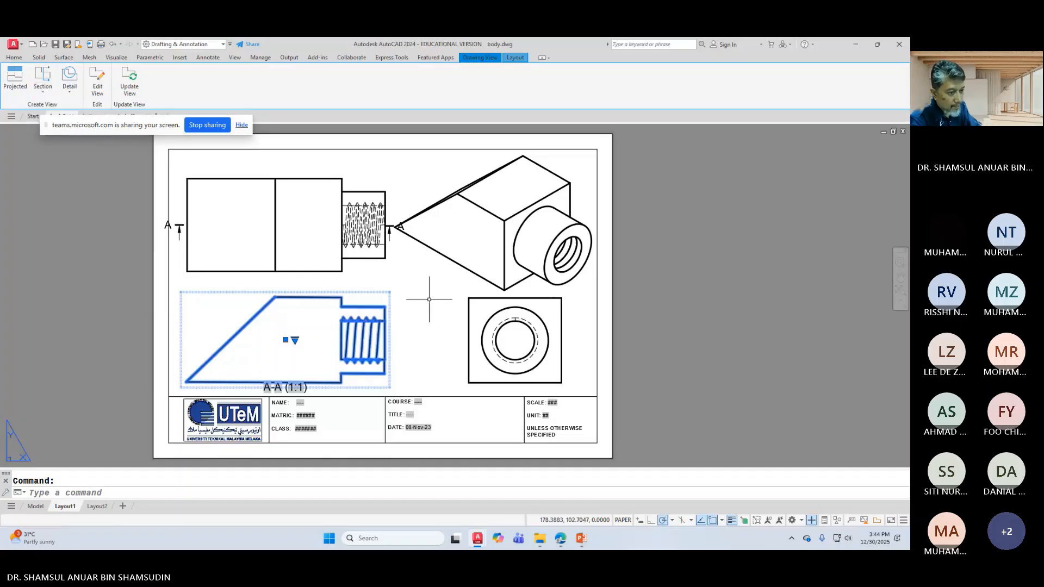
key(Escape)
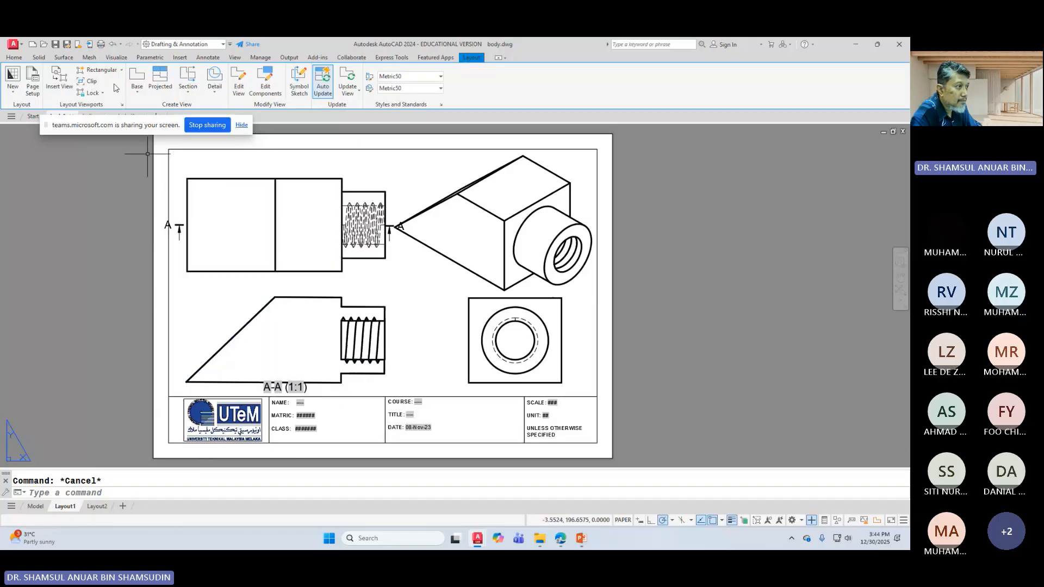
click(188, 93)
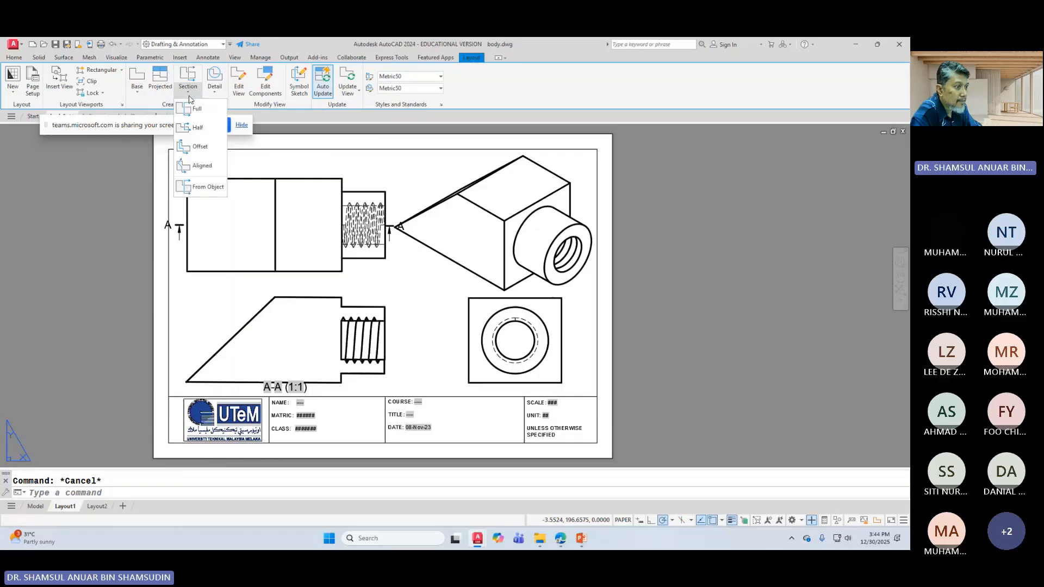
click(244, 238)
click(258, 316)
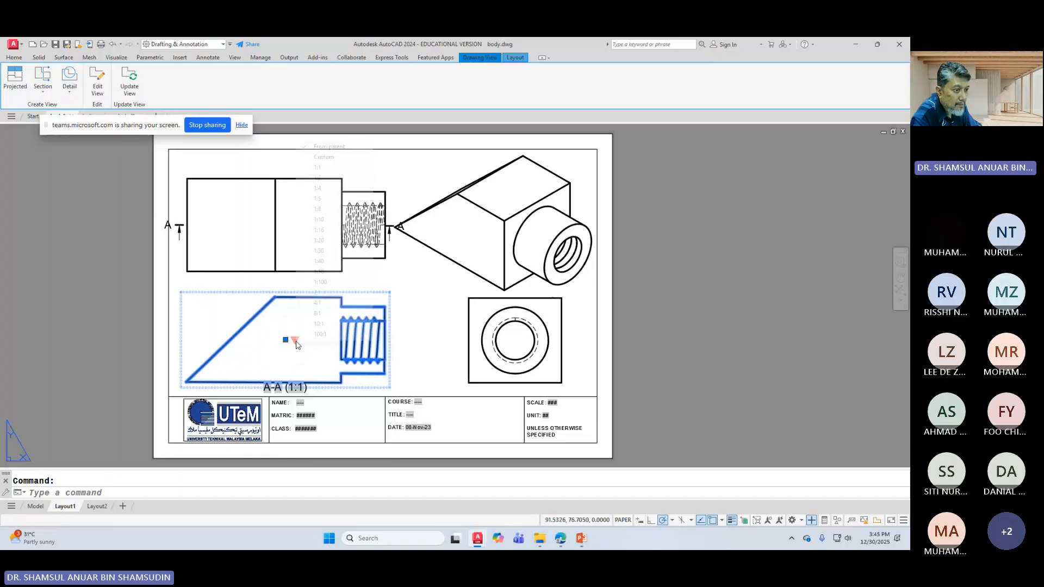
click(294, 340)
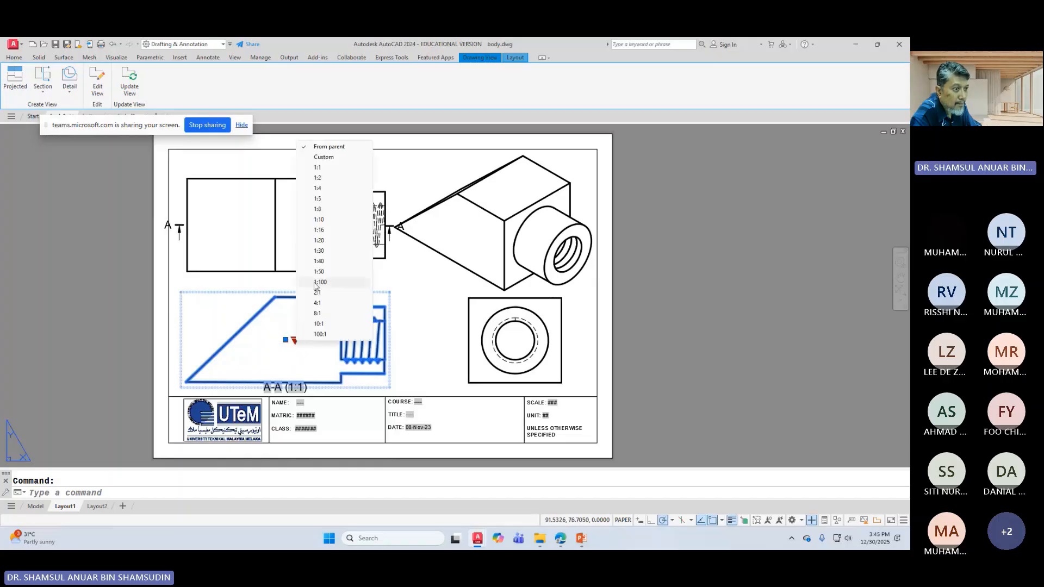
click(285, 340)
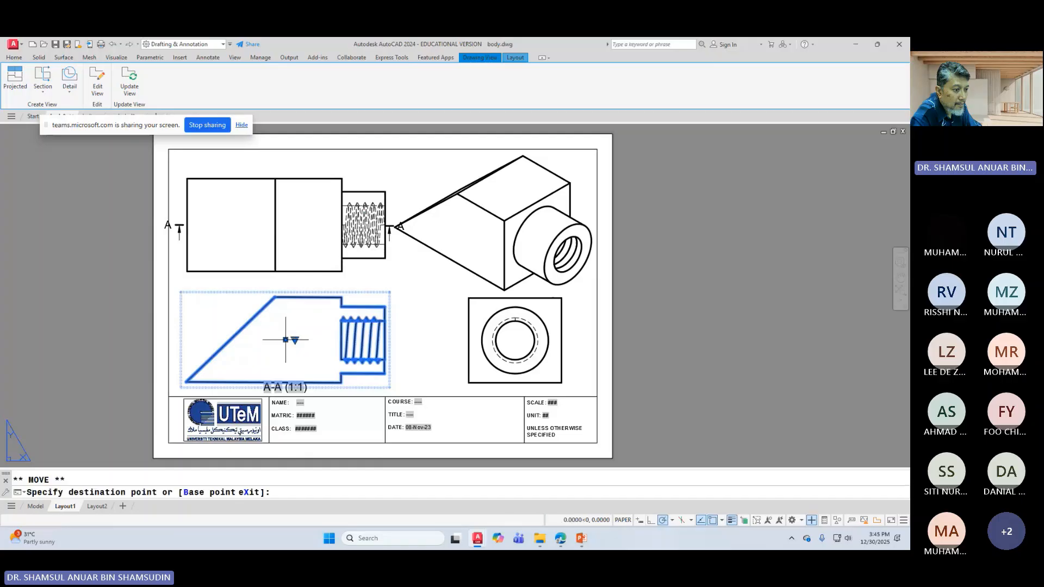
right_click(285, 339)
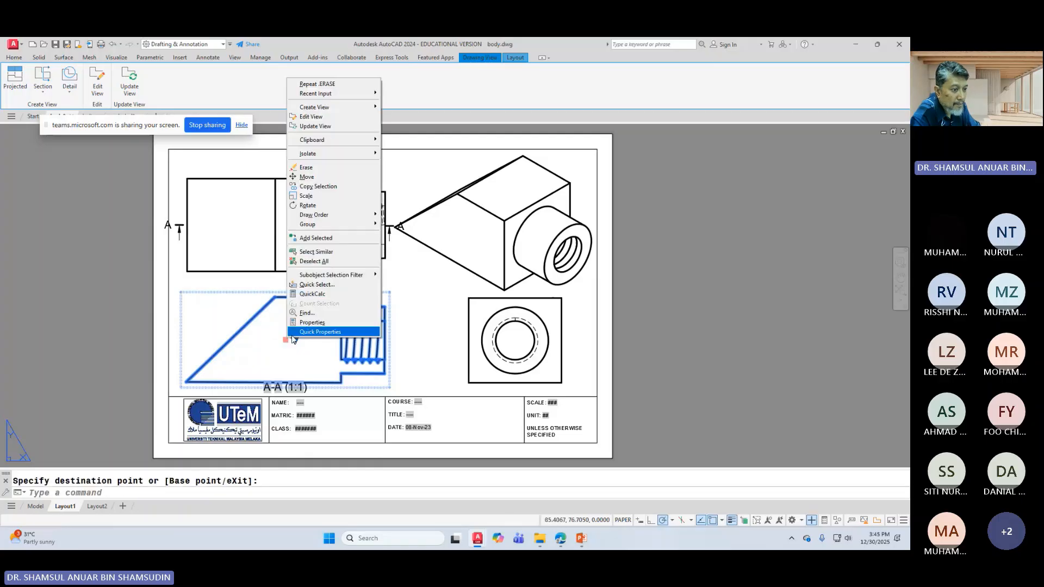
click(323, 332)
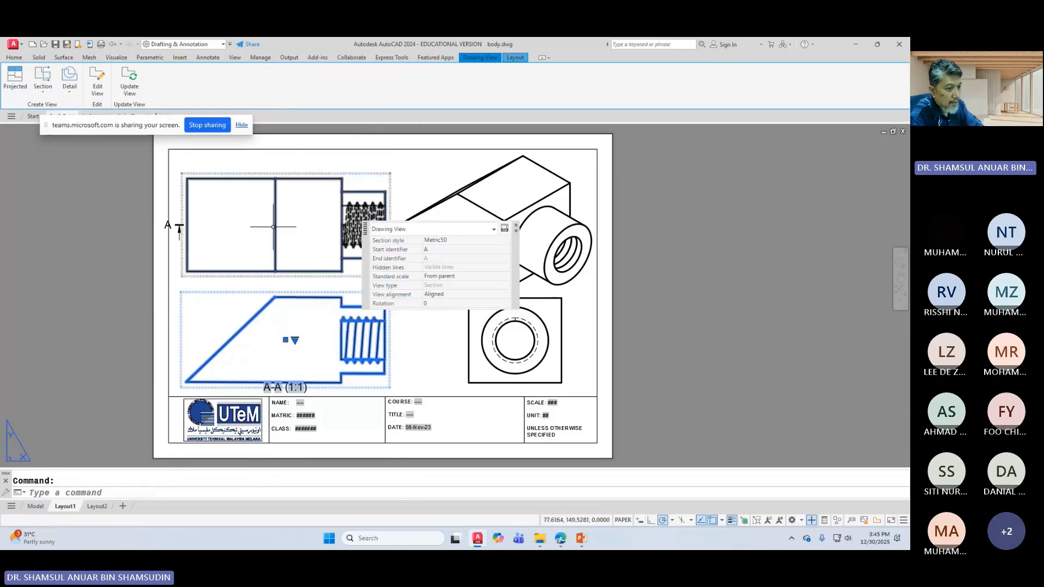
key(Escape)
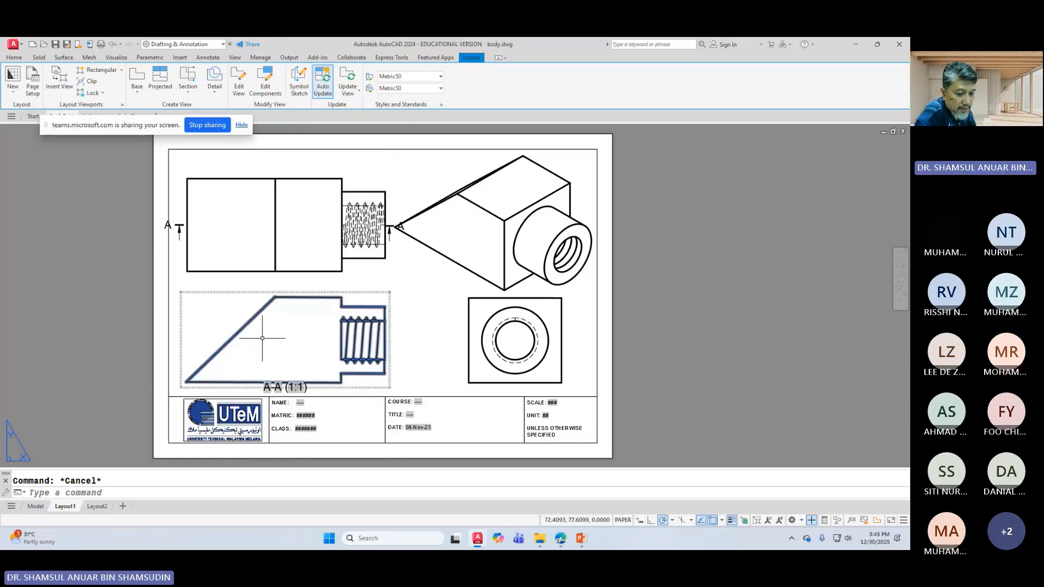
Step: Look up slide 30's section A-A (1:2) example layout in the lecture slides, then minimize PowerPoint
click(586, 539)
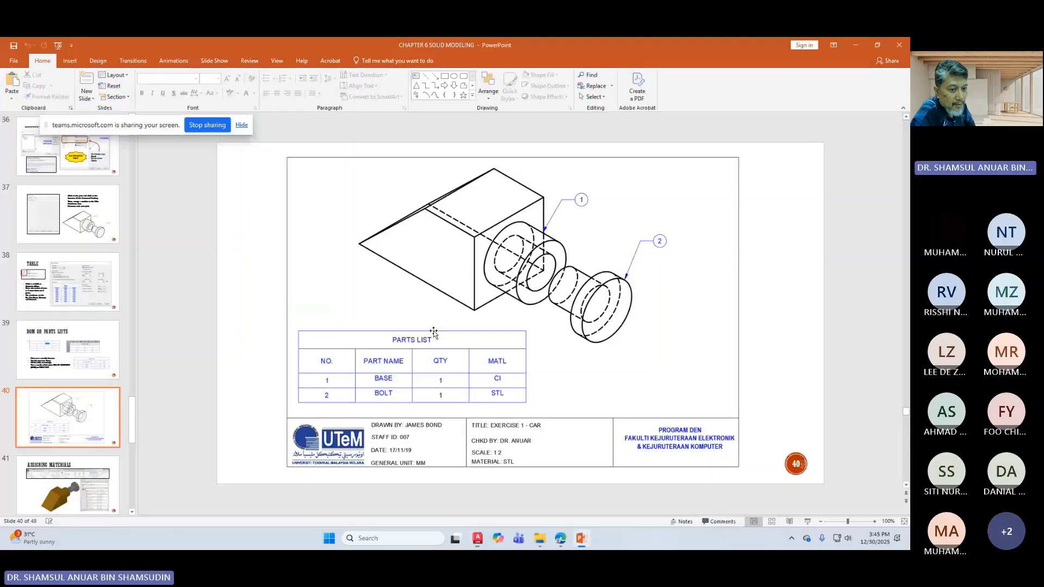
key(Page_Up)
key(Page_Up)
key(Page_Up)
key(Page_Down)
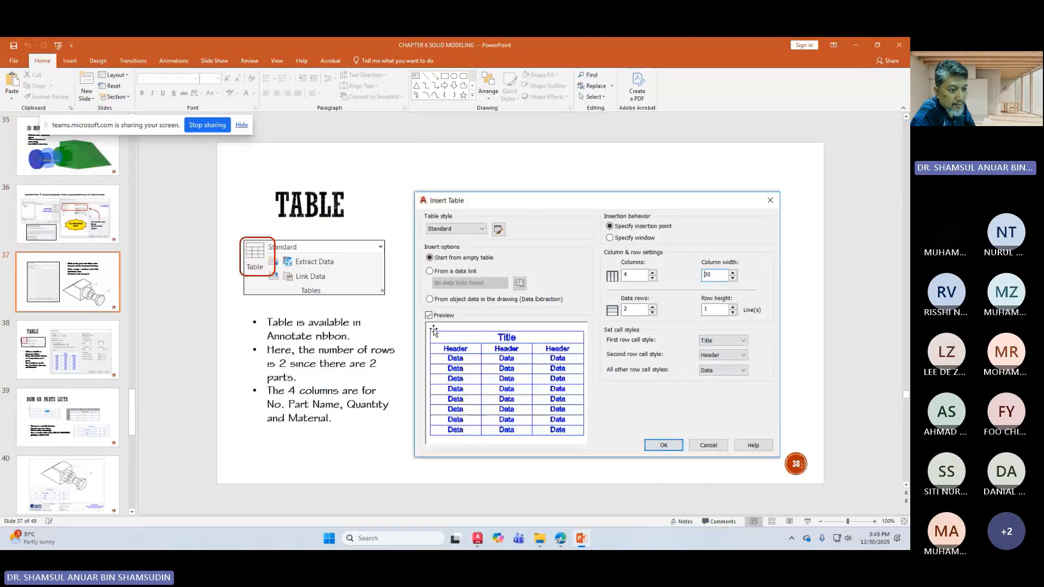
key(Page_Down)
key(Page_Down)
key(Page_Down)
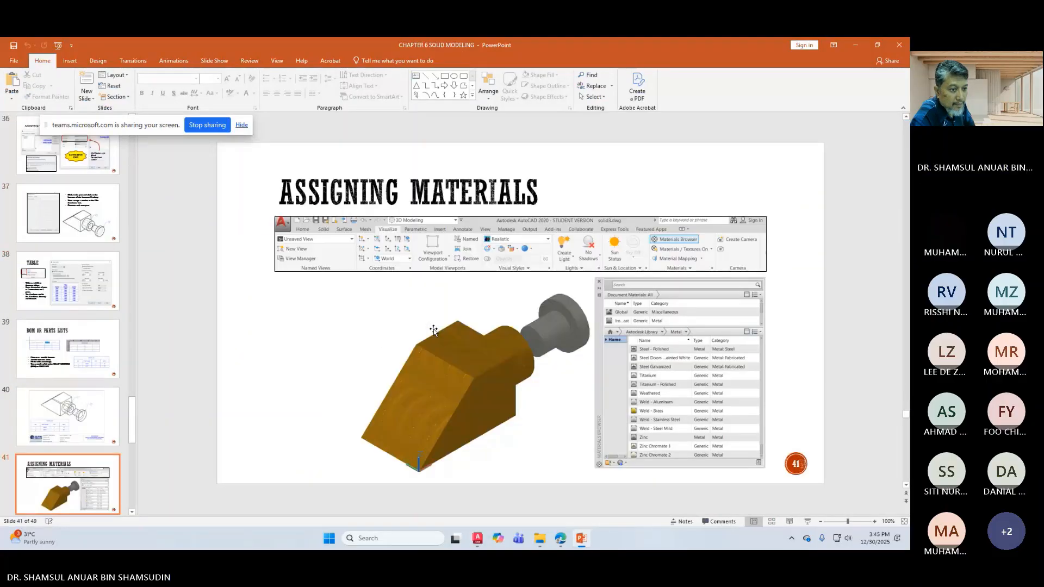
key(Page_Up)
key(Page_Up)
key(Page_Up)
key(Page_Up)
key(Page_Up)
key(Page_Up)
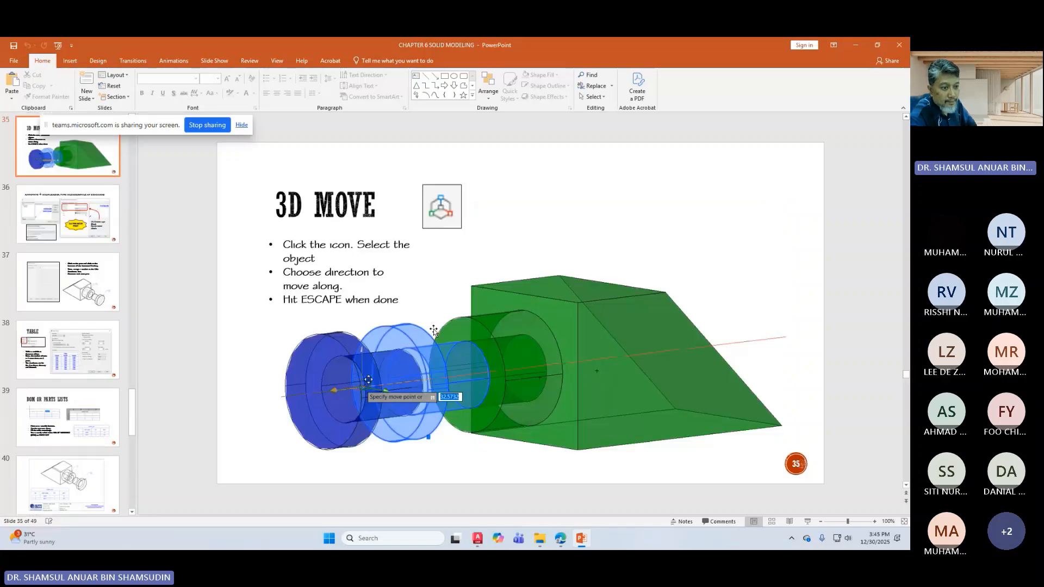
key(Page_Up)
key(Page_Up)
key(Page_Up)
key(Page_Up)
key(Page_Up)
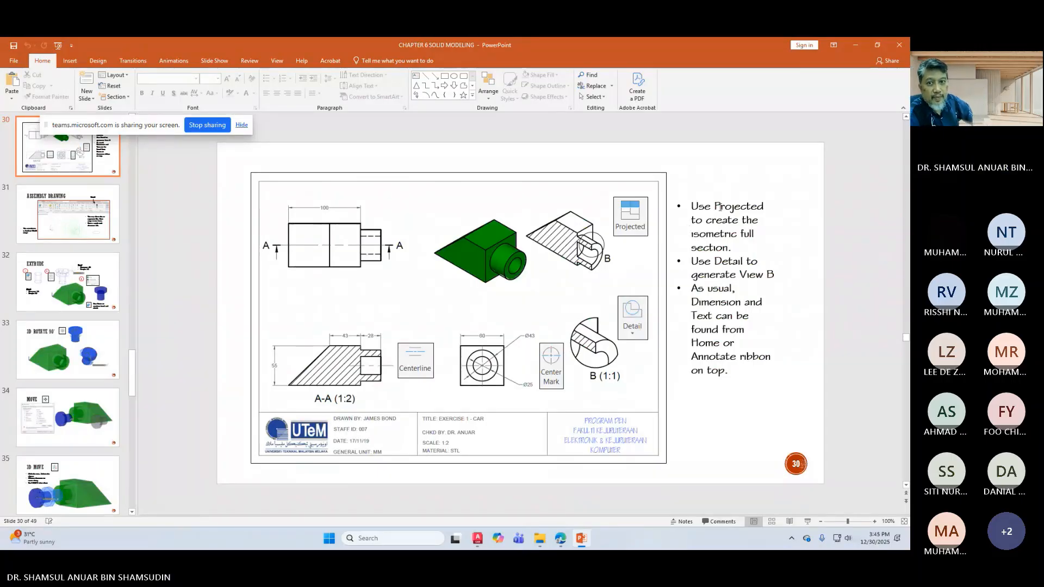
click(859, 50)
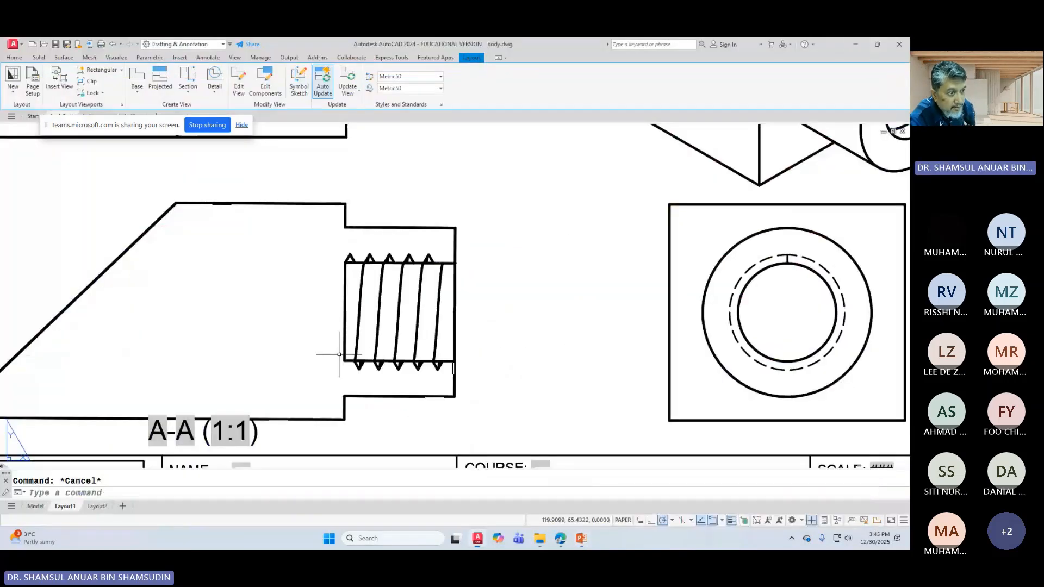
middle_drag(340, 355, 357, 364)
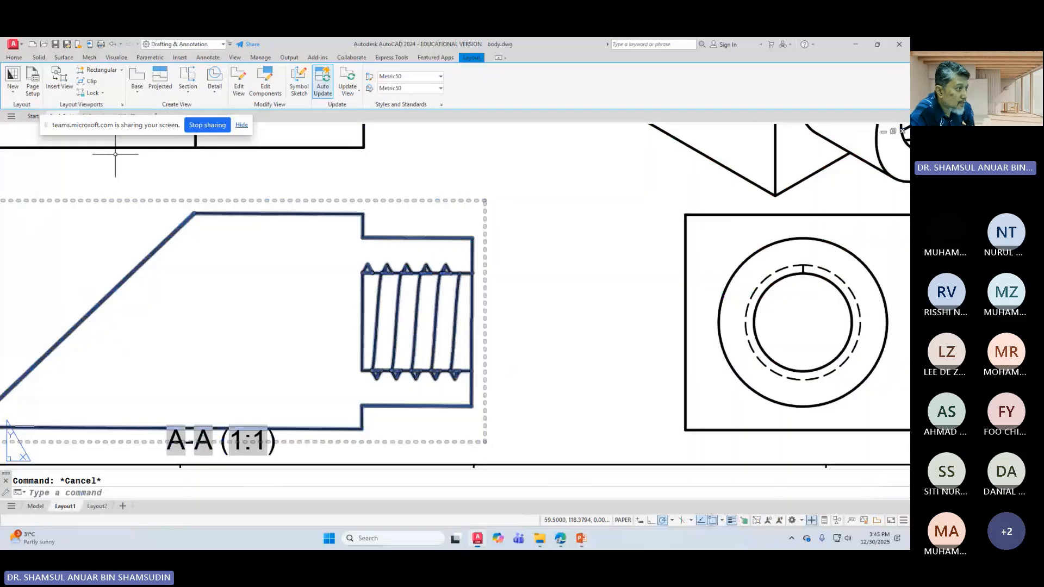
key(Escape)
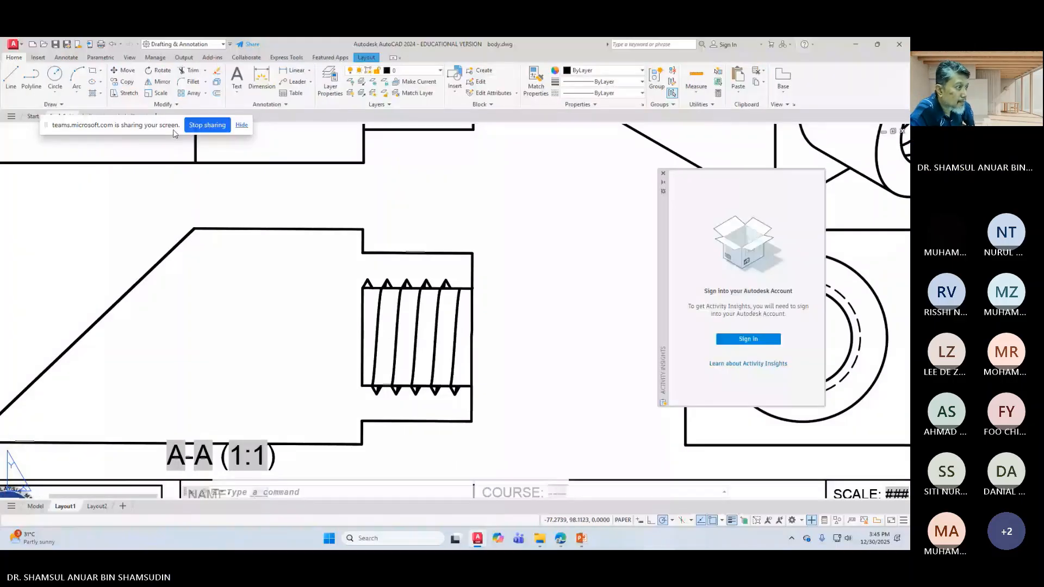
click(93, 93)
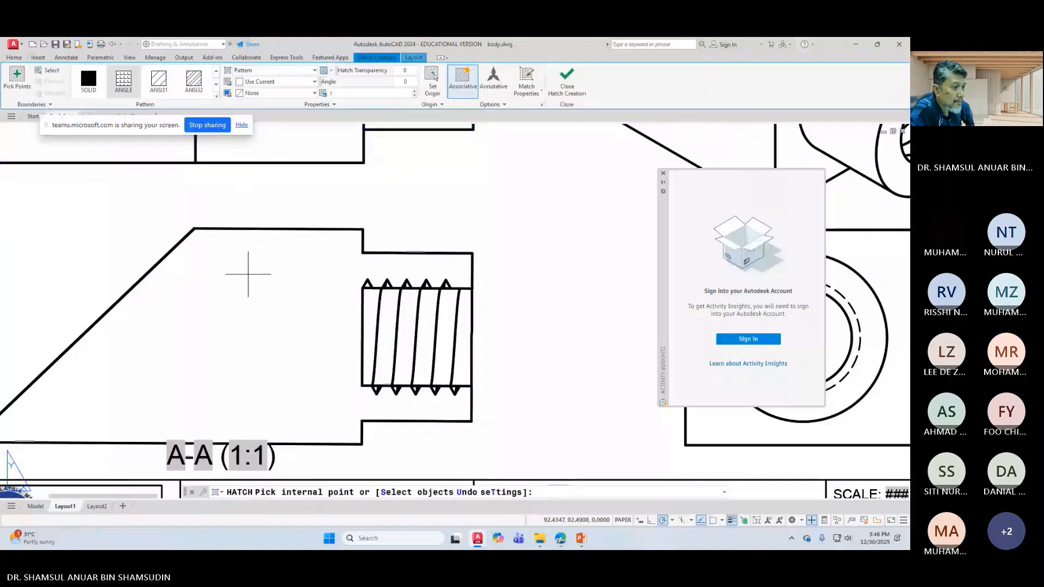
click(248, 274)
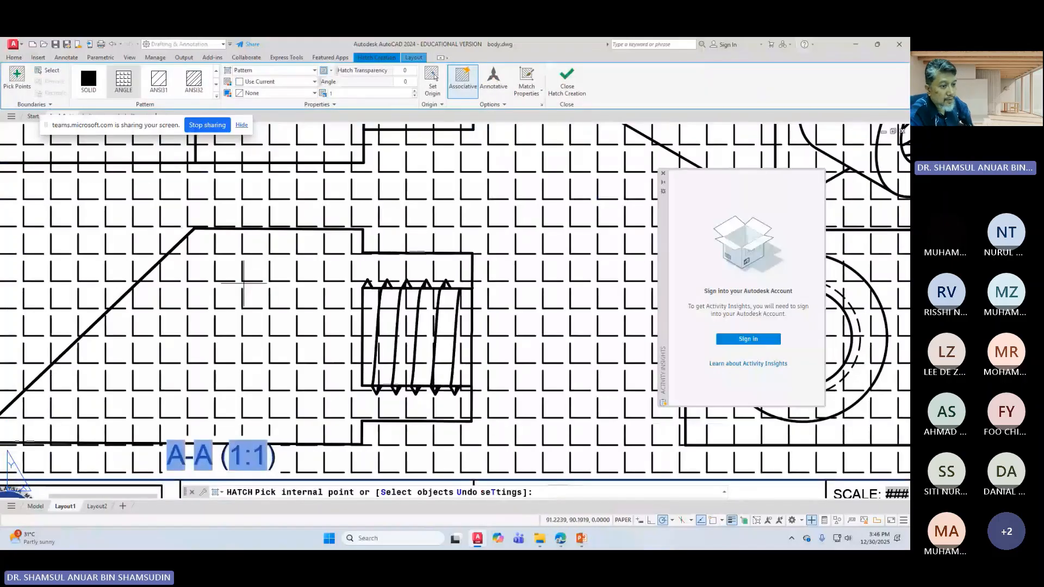
key(Return)
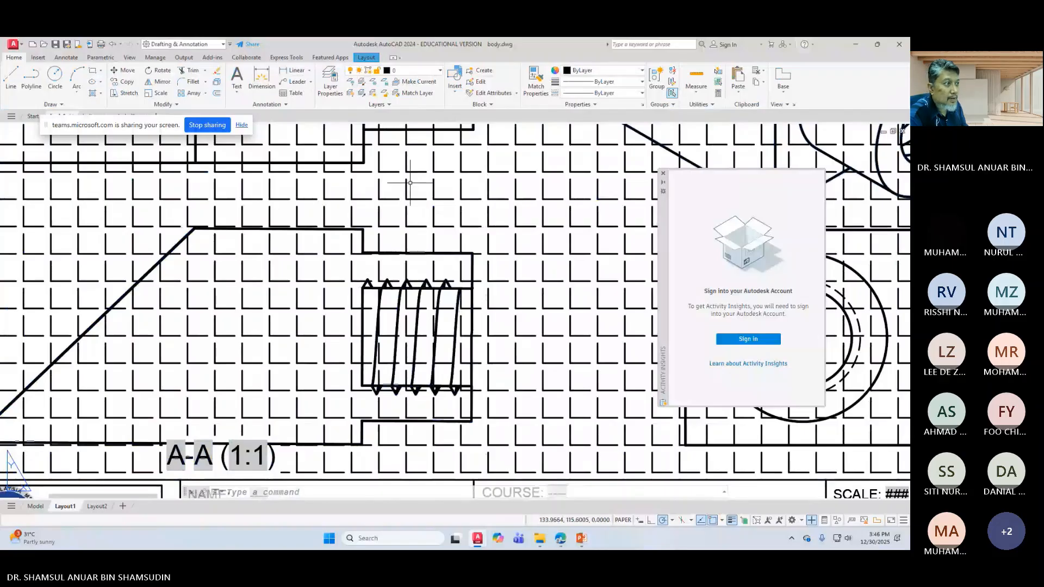
click(114, 44)
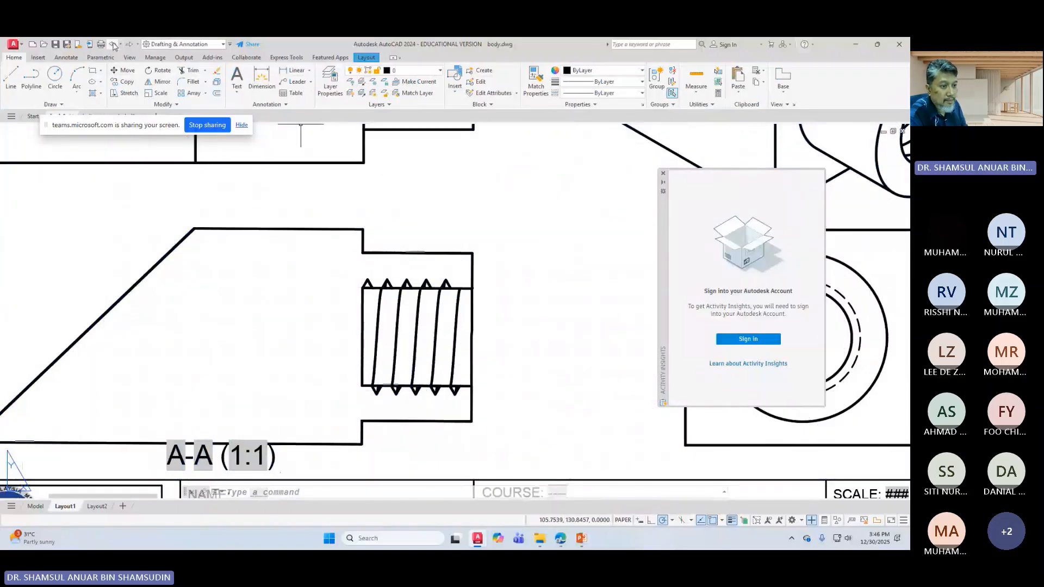
click(441, 327)
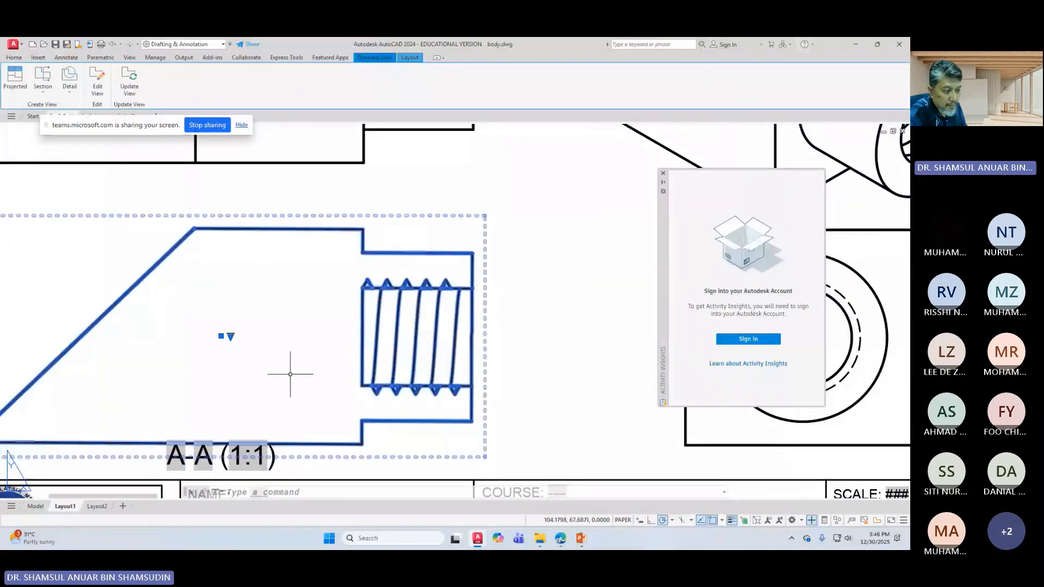
scroll(373, 365, down, 2)
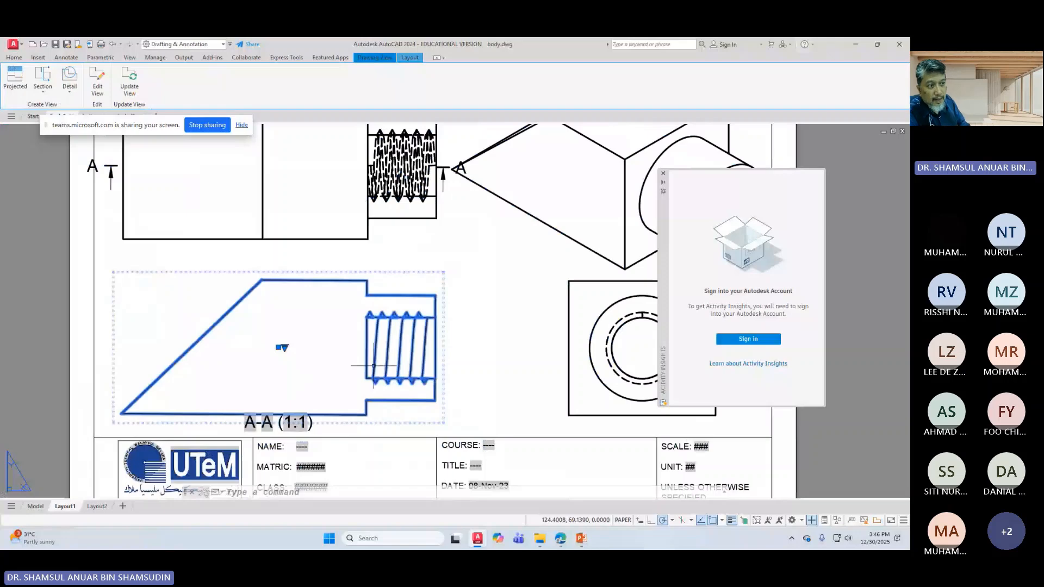
scroll(374, 365, down, 2)
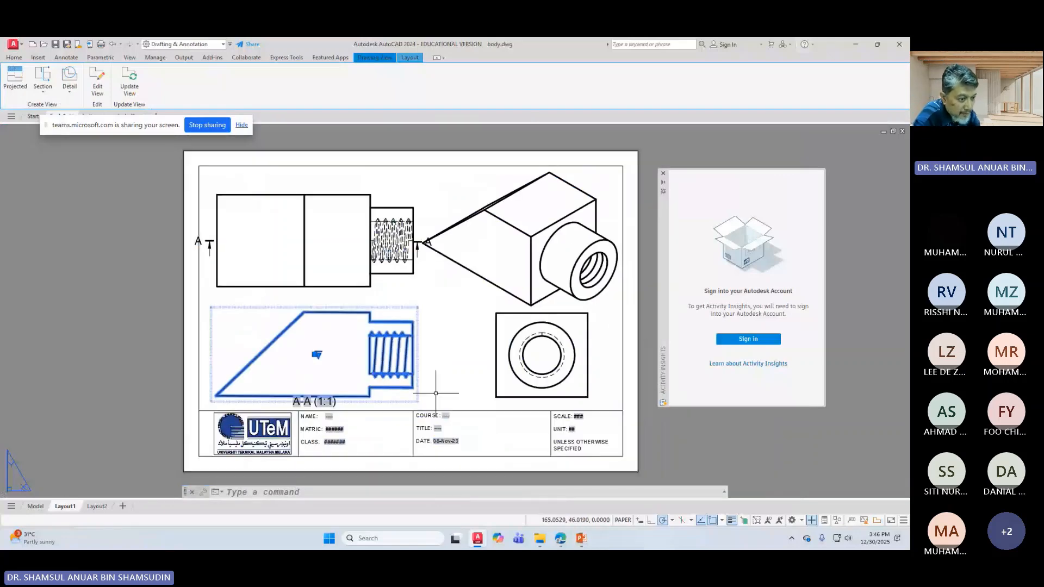
scroll(380, 322, up, 8)
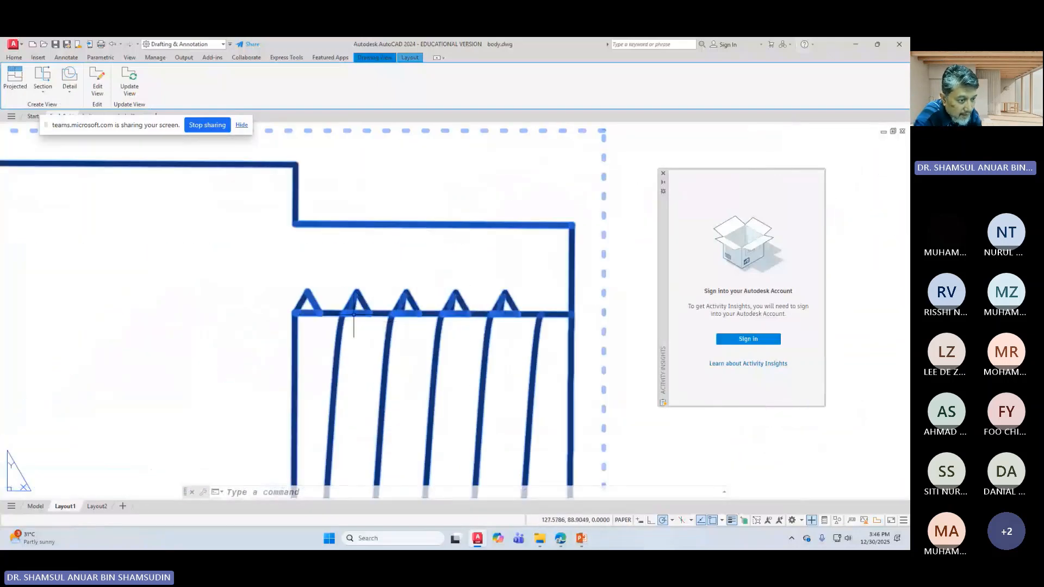
scroll(475, 321, down, 2)
scroll(474, 320, down, 2)
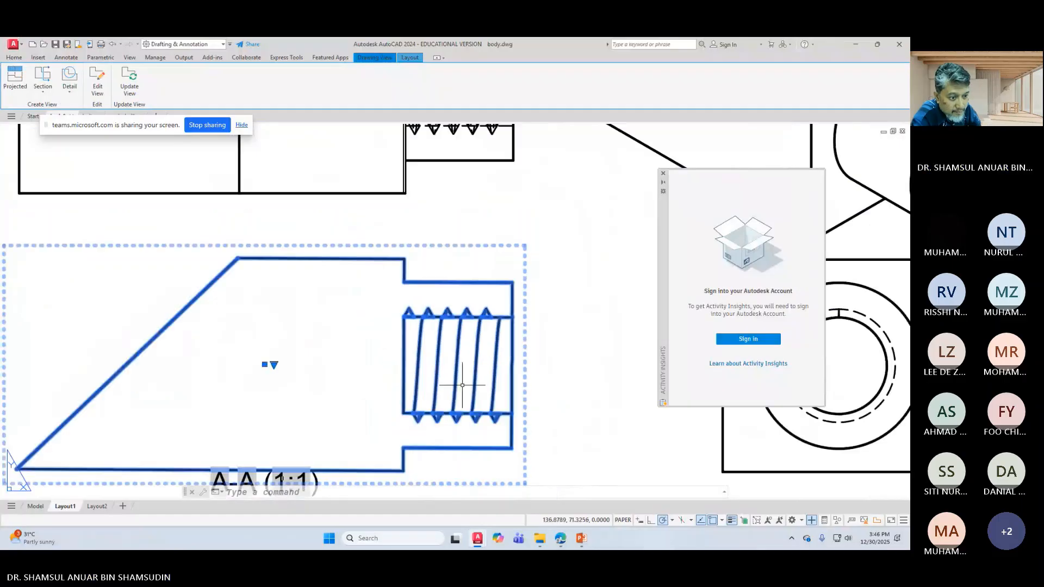
scroll(439, 380, down, 2)
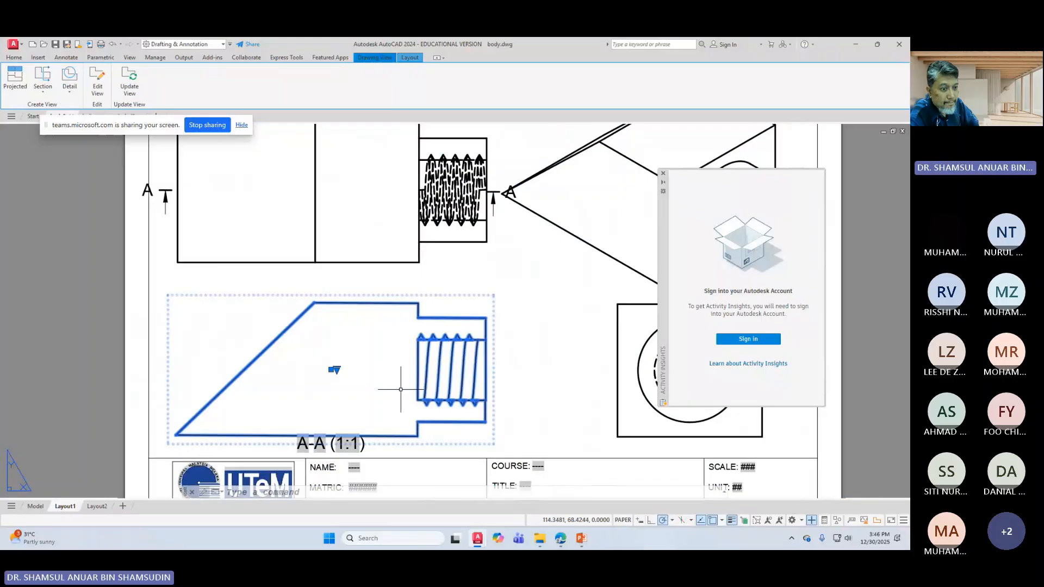
scroll(489, 396, down, 2)
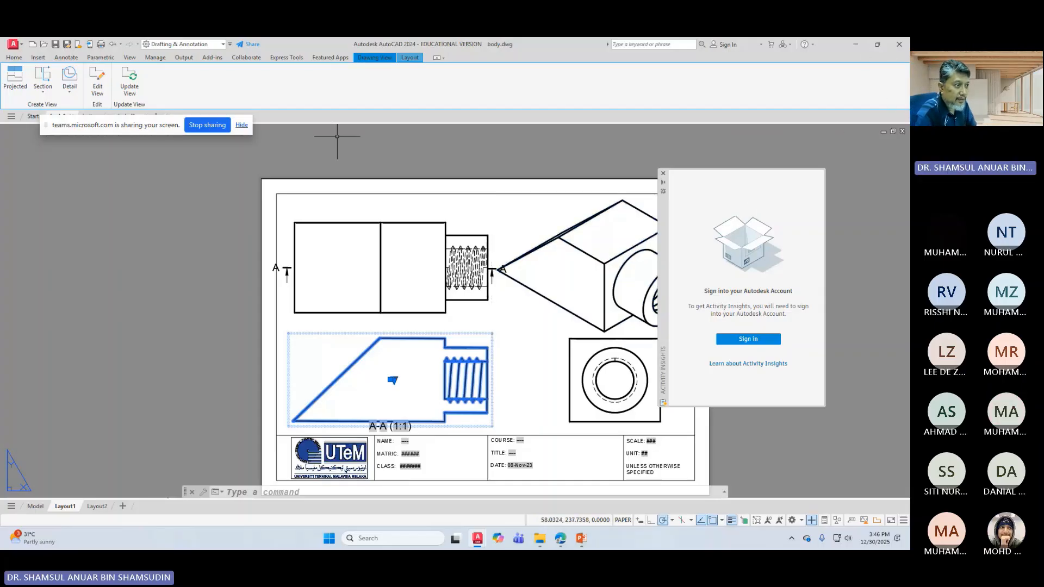
click(207, 125)
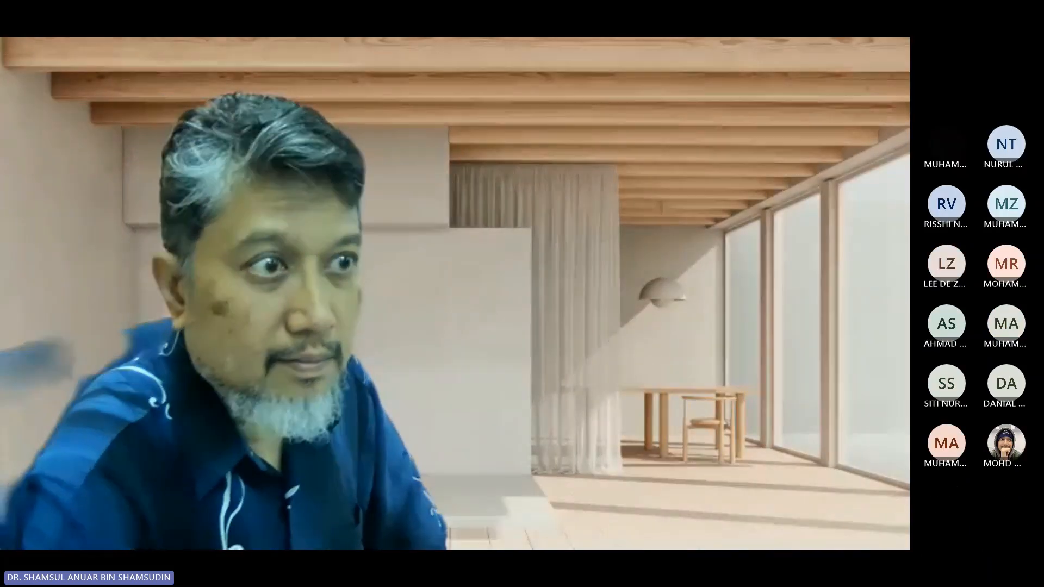
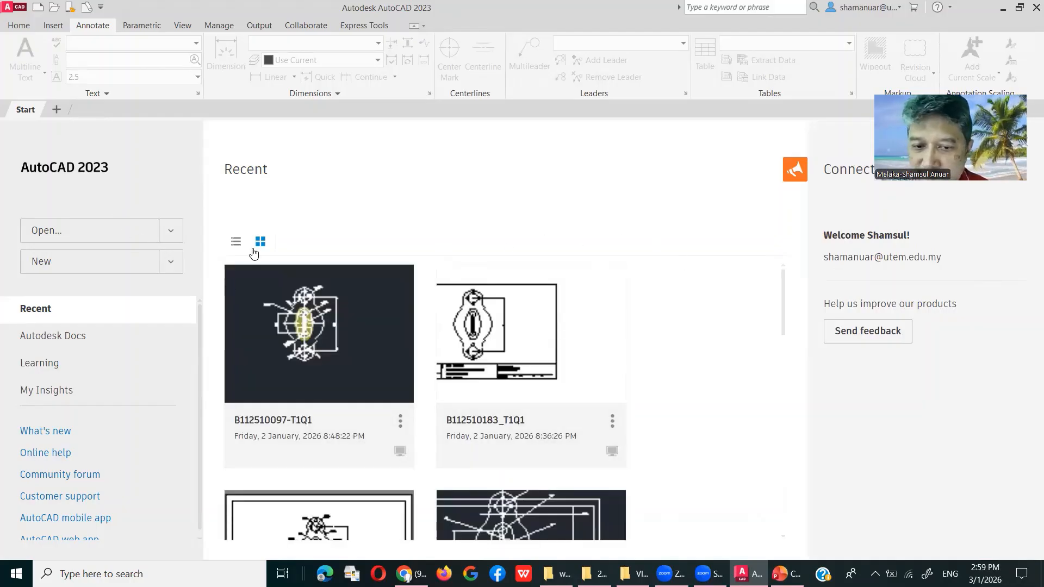
Step: Start a new drawing from the acadiso.dwt template and turn the grid off
click(171, 263)
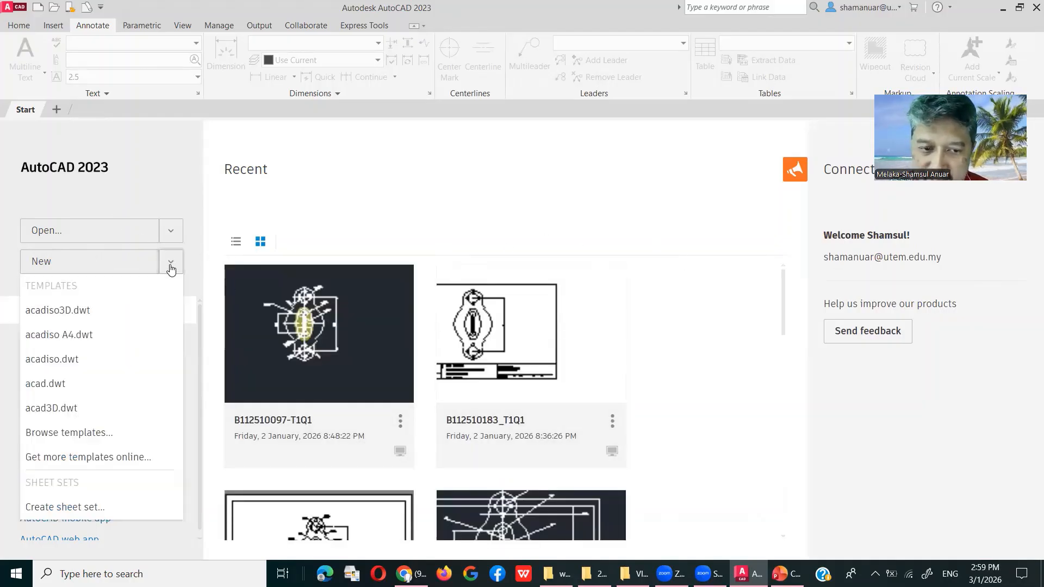
click(93, 360)
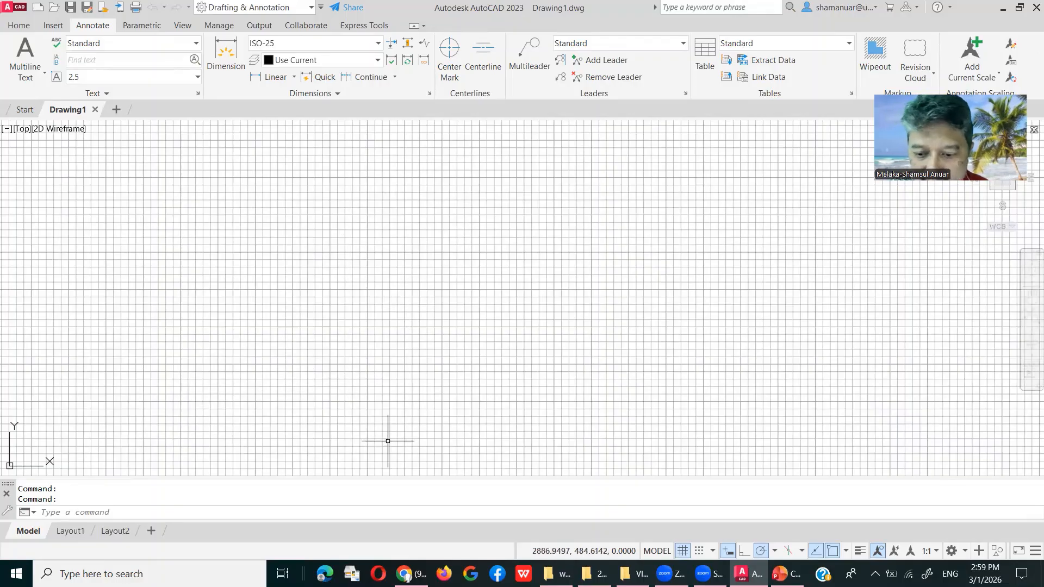
click(680, 551)
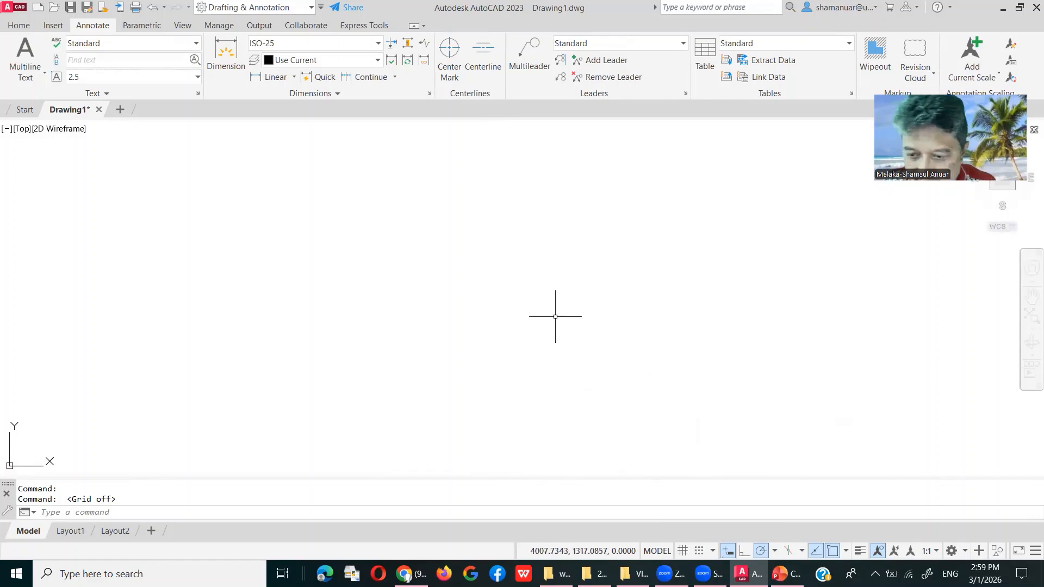
Step: Set Drafting Settings (DS) to Isometric snap and apply it
text(D)
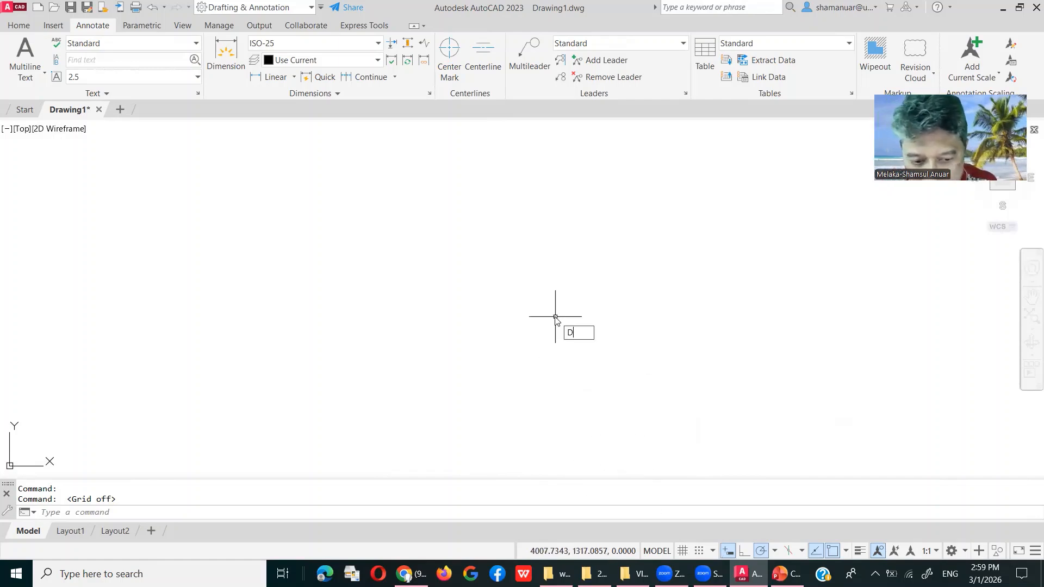
text(S)
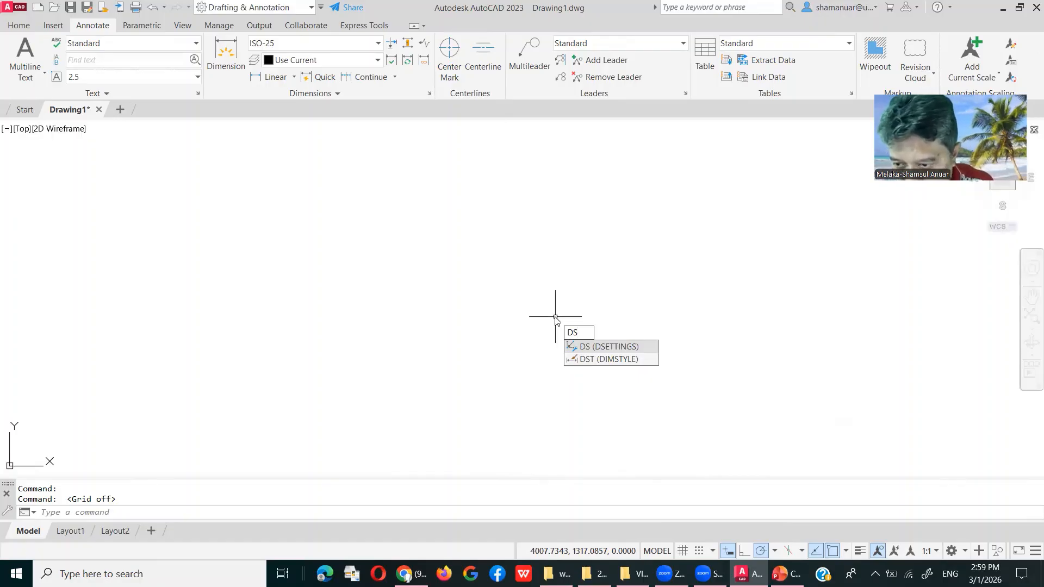
key(Return)
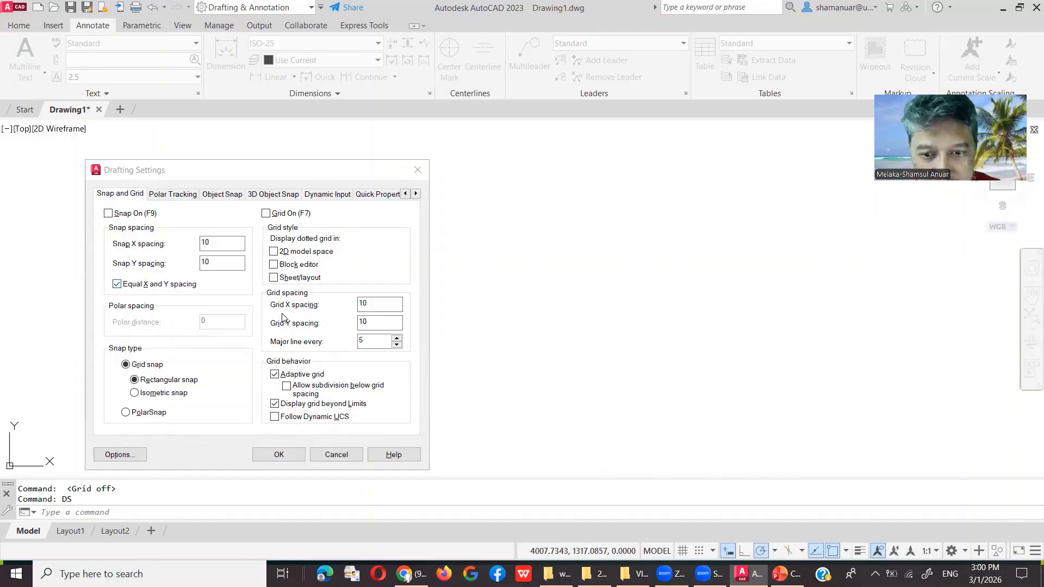
click(135, 393)
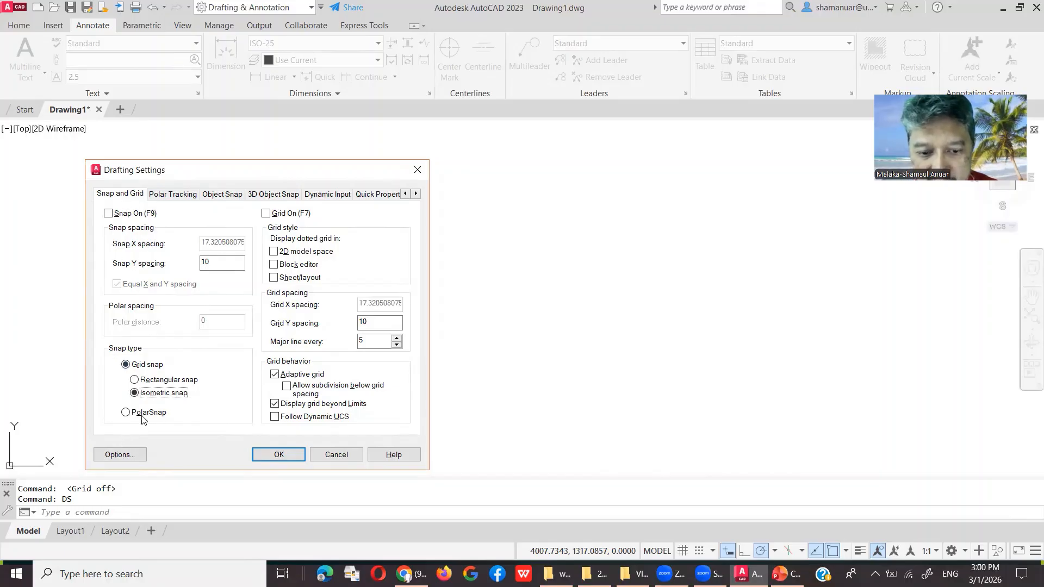
click(294, 462)
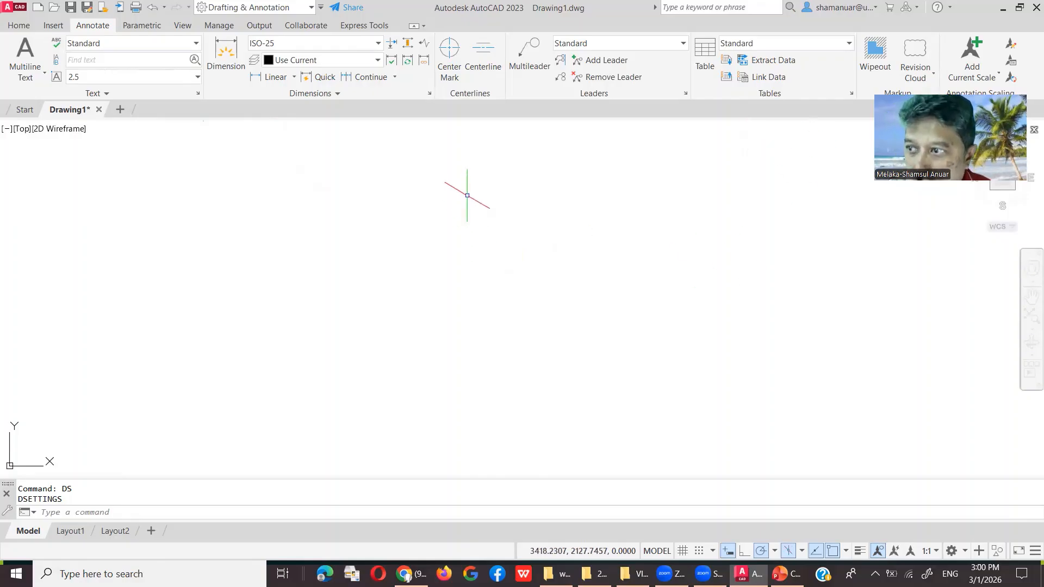
Step: Return to the drawing and open the Layer Properties Manager from the Home tab
click(690, 112)
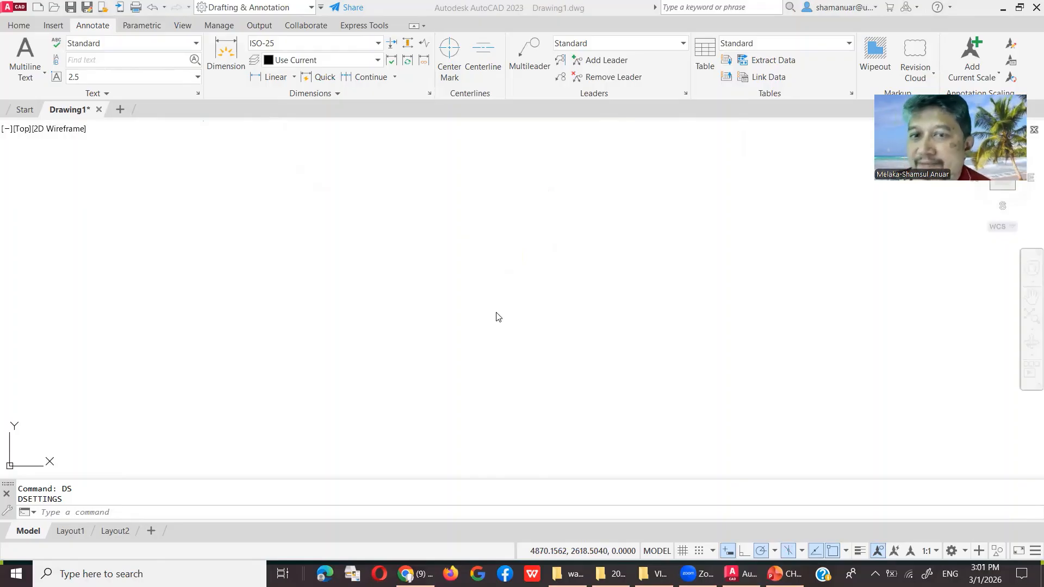
click(359, 389)
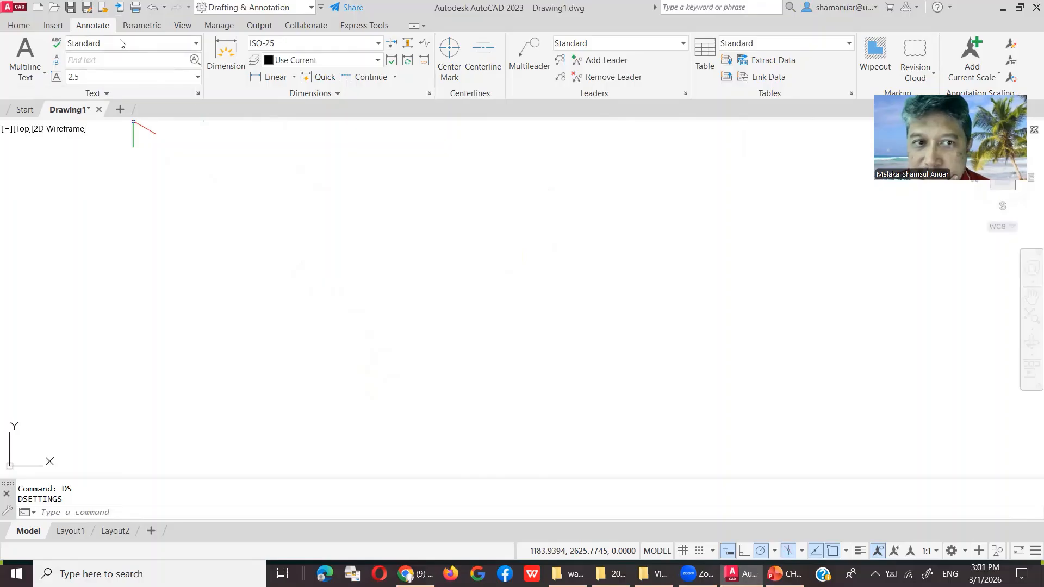
click(29, 25)
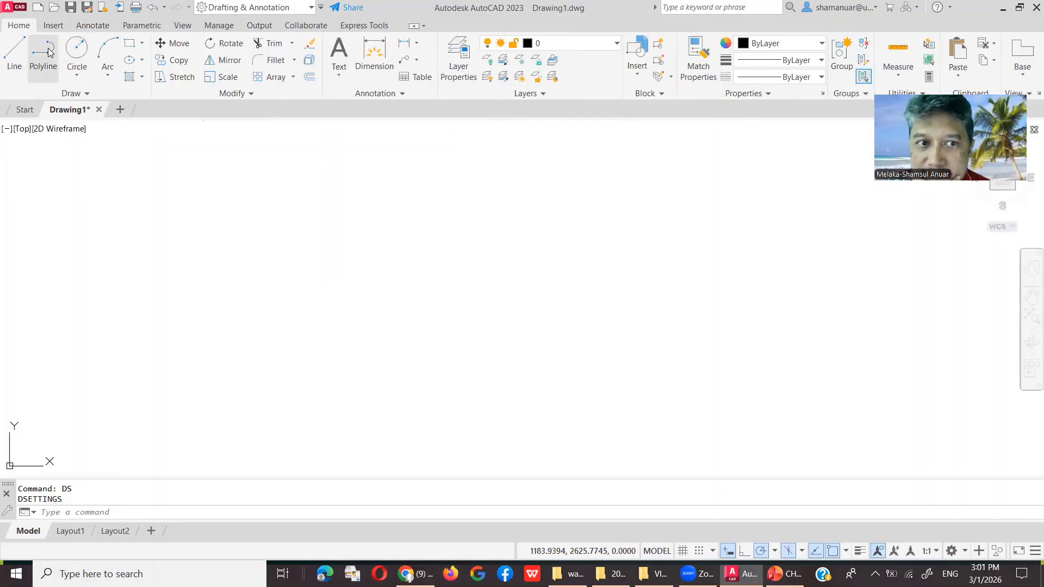
click(603, 43)
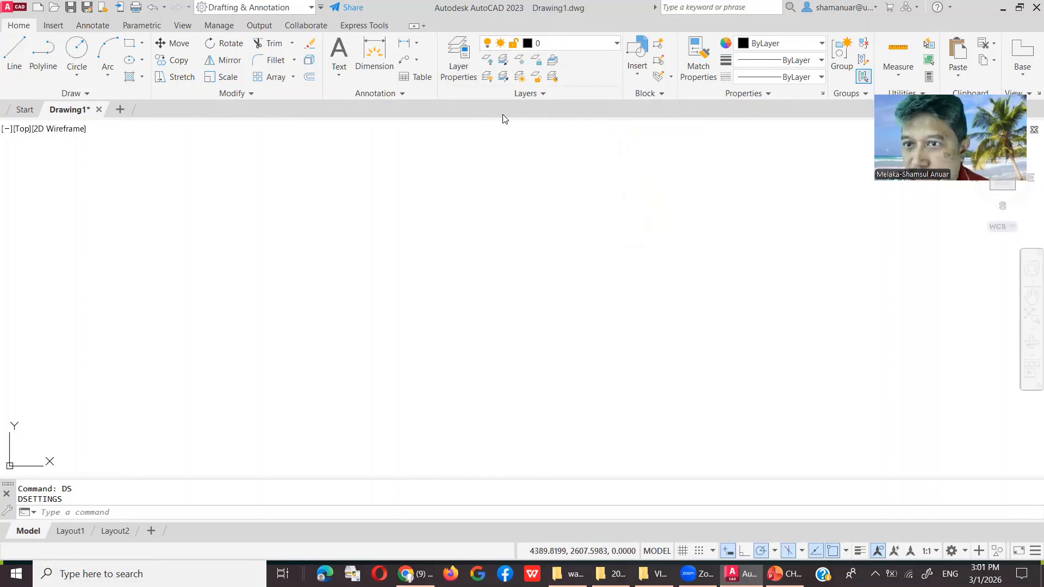
click(456, 48)
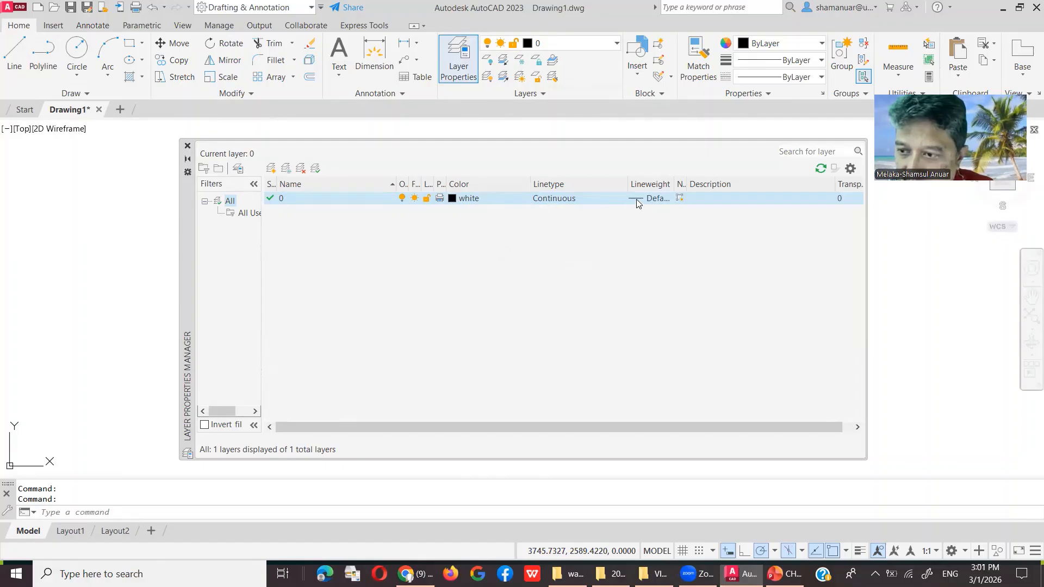
Step: Load every linetype from ACAD_ISO02W100 to ZIGZAG, keeping layer 0 Continuous
click(563, 199)
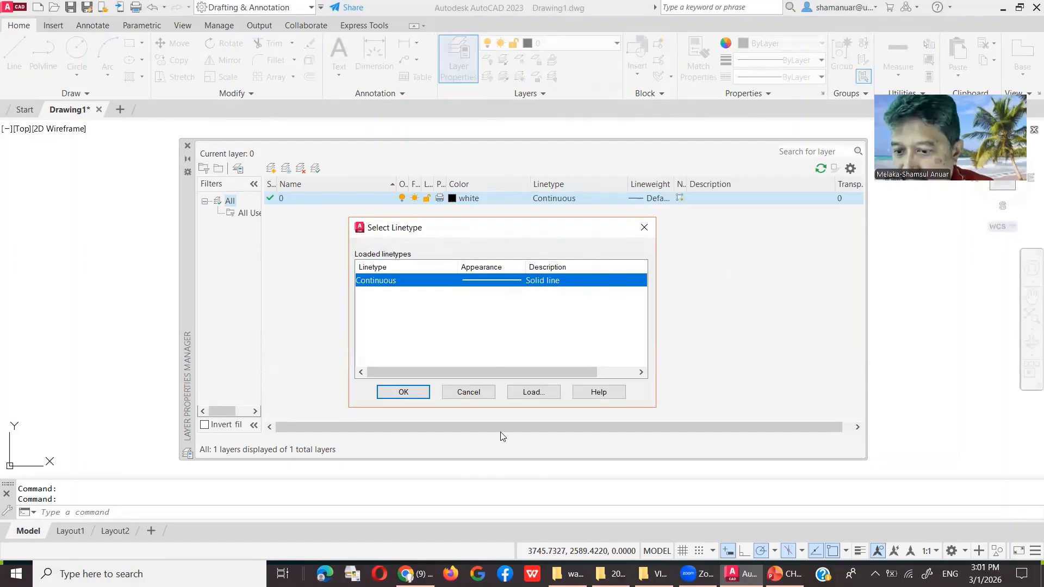
click(530, 393)
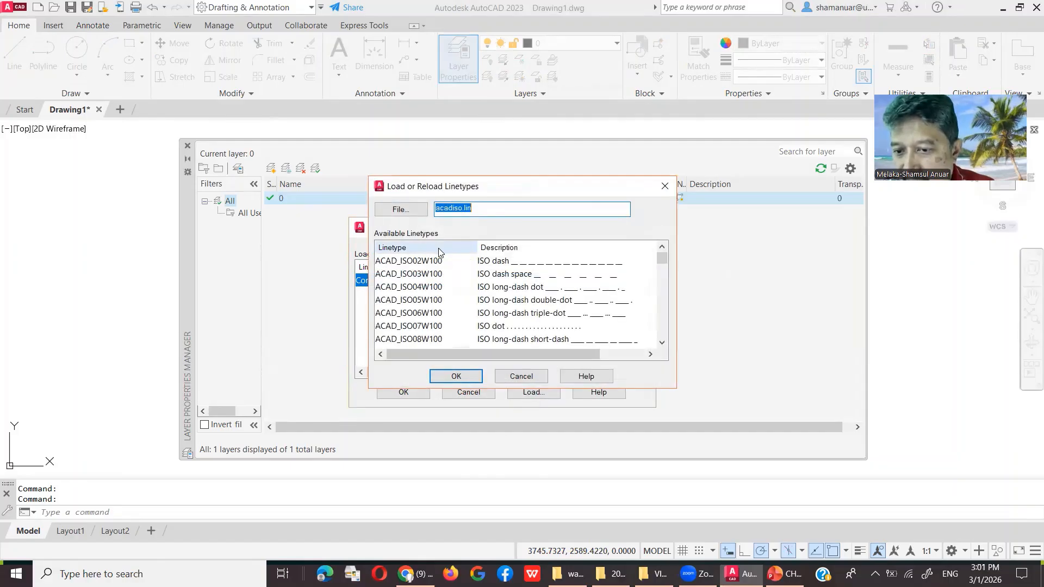
click(438, 262)
scroll(440, 292, down, 12)
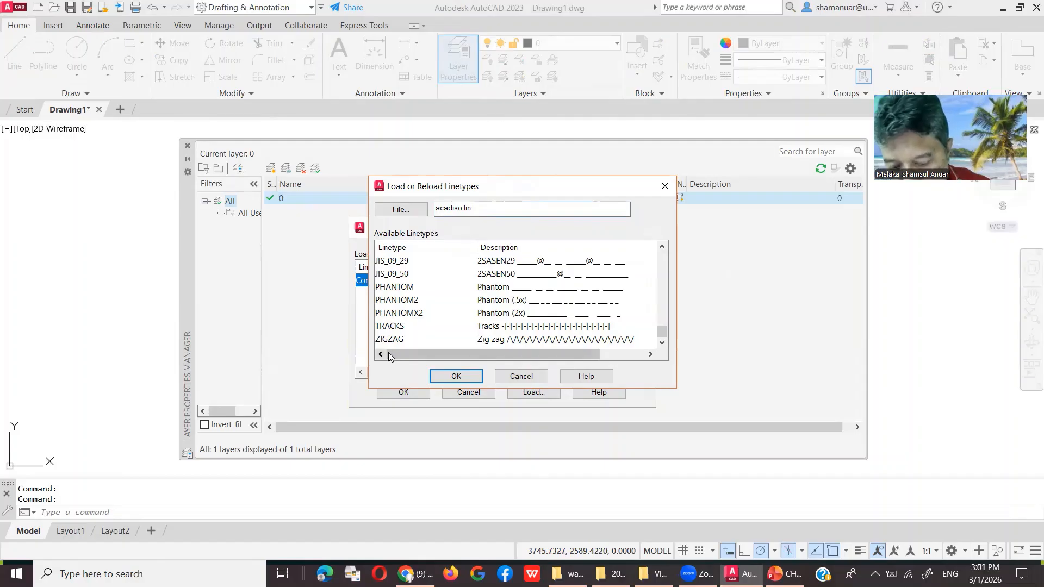
shift+click(413, 340)
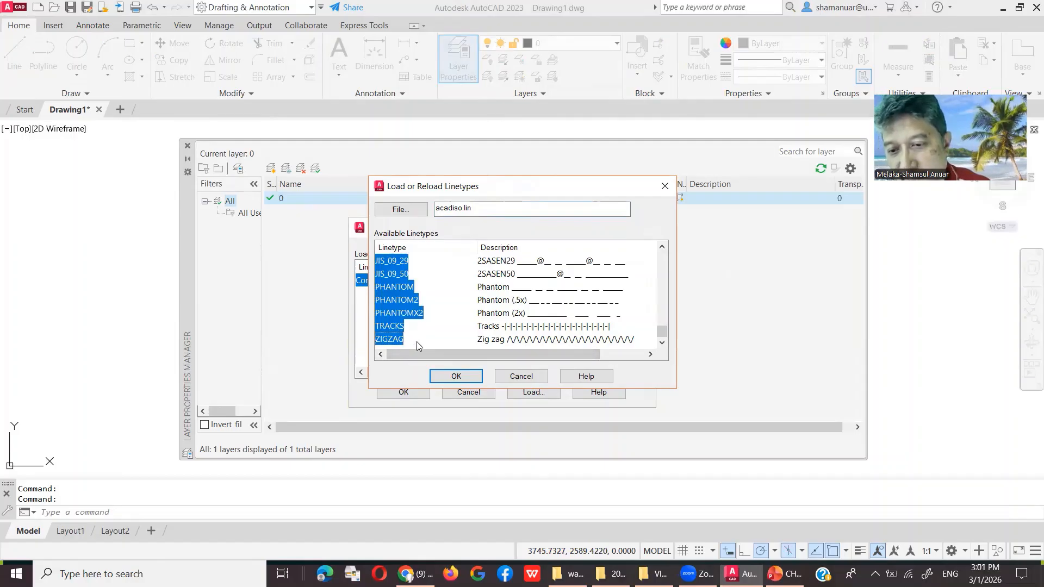
click(466, 382)
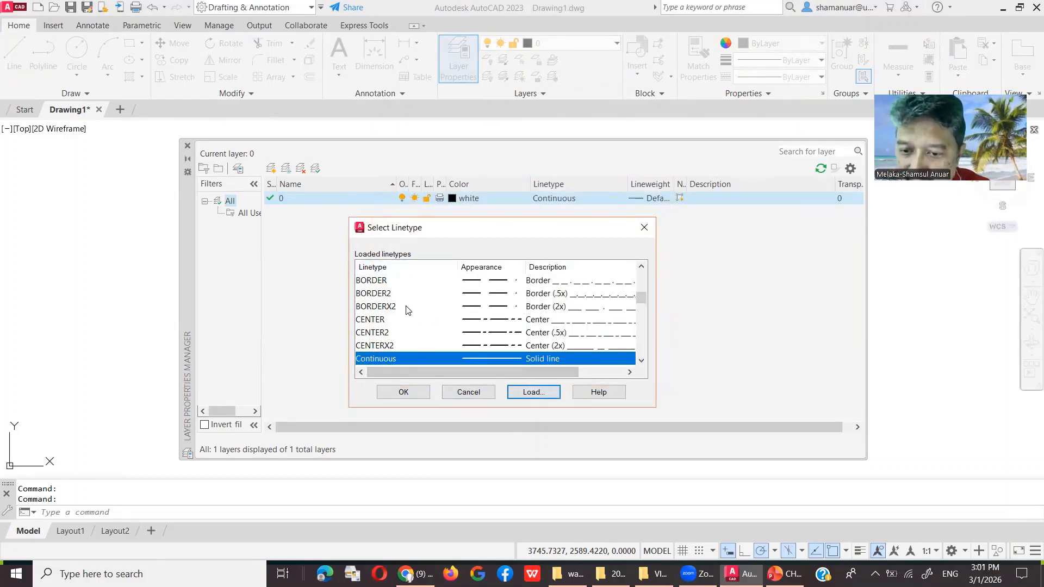
scroll(408, 320, down, 10)
scroll(409, 328, up, 6)
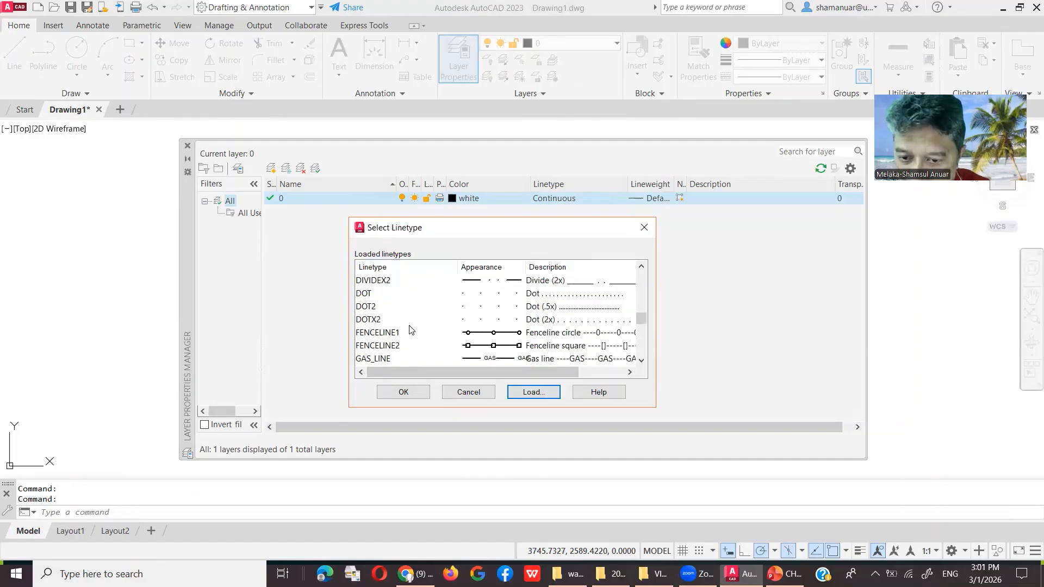
scroll(395, 351, down, 2)
scroll(395, 348, up, 6)
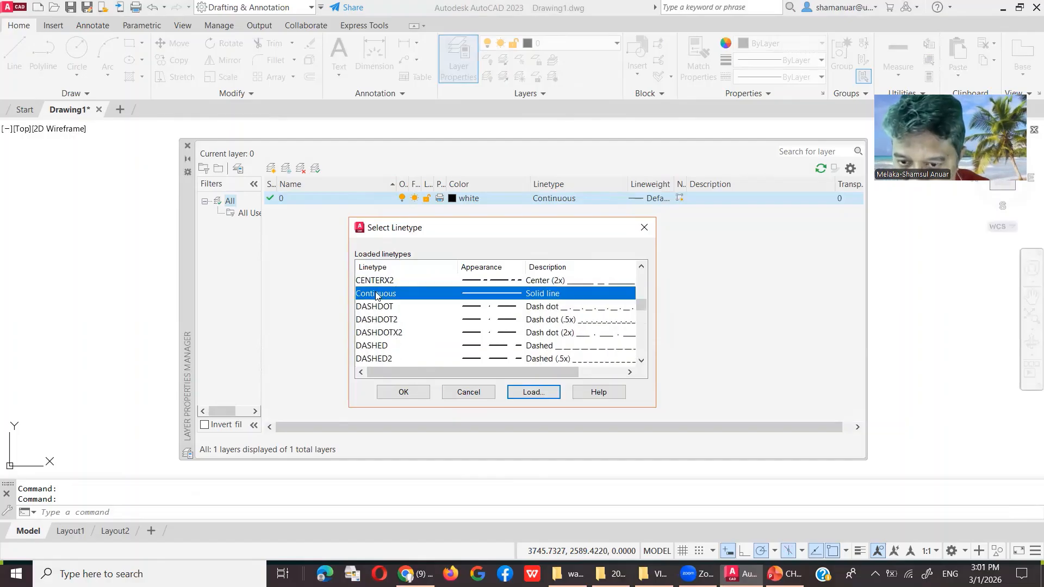
click(400, 391)
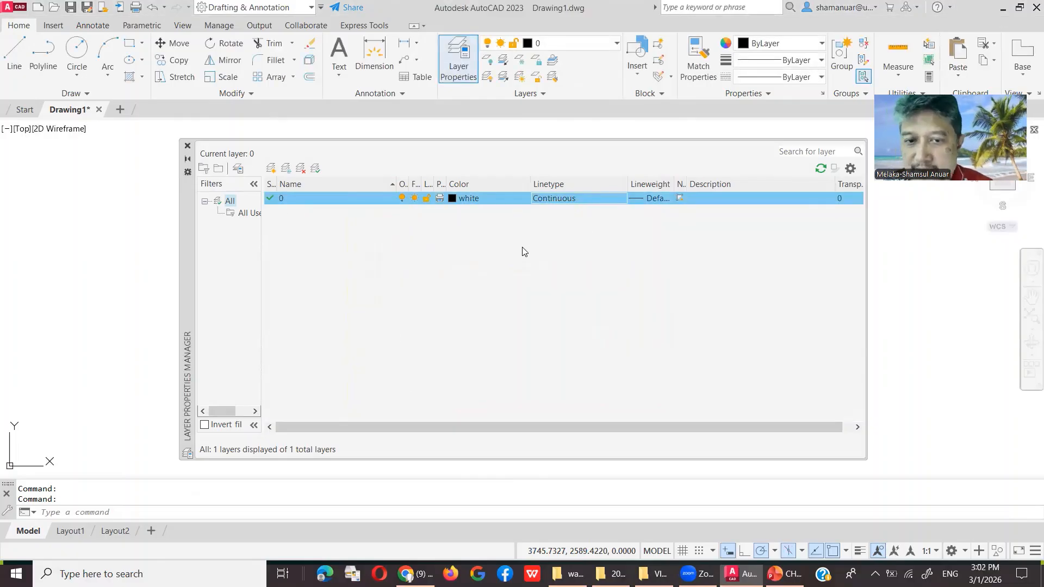
Step: Import and restore the BASIC LAYERS.las layer state, then make OBJECT1 current
click(241, 170)
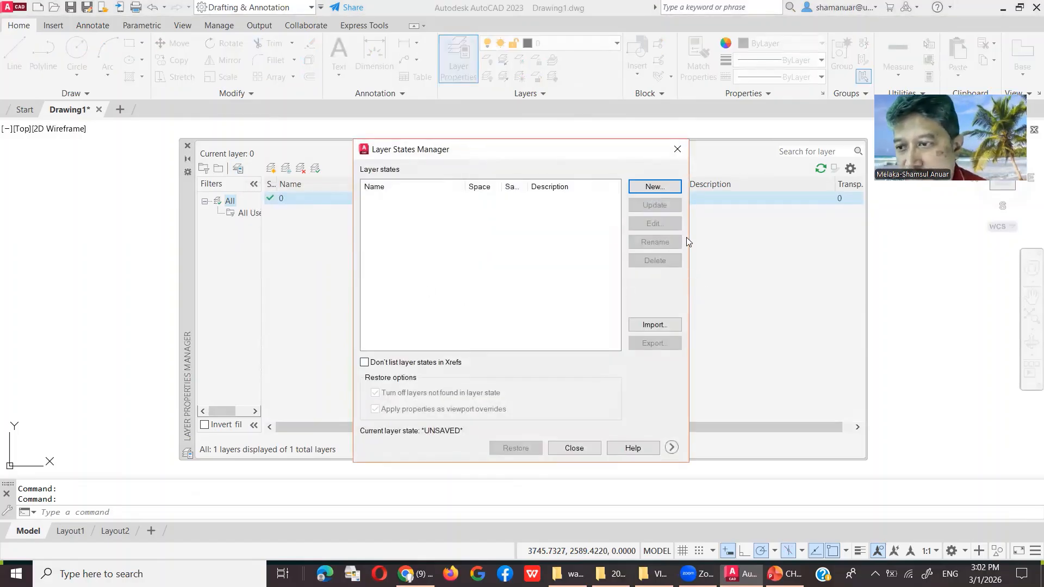
click(656, 324)
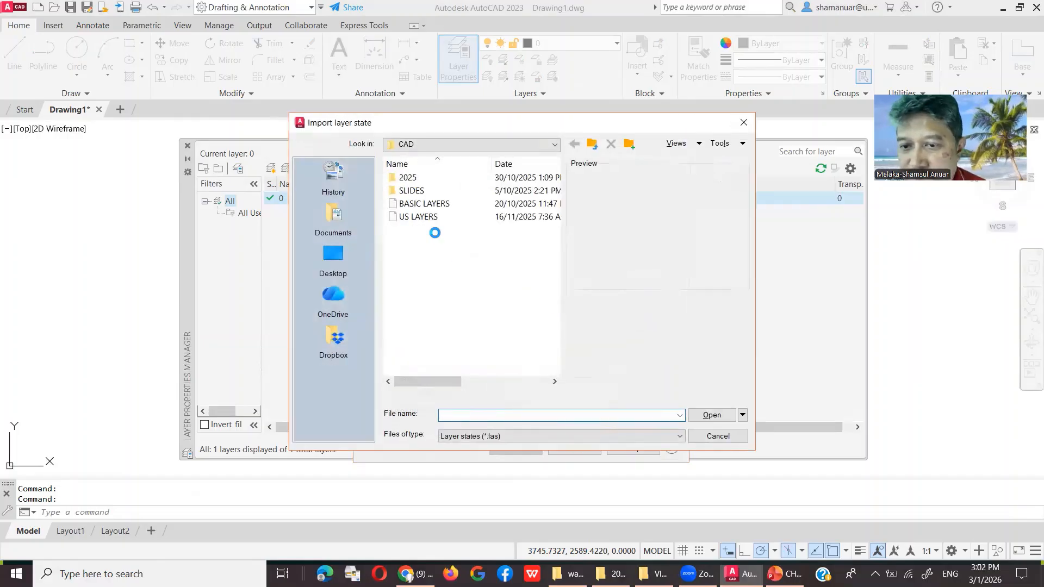
click(443, 216)
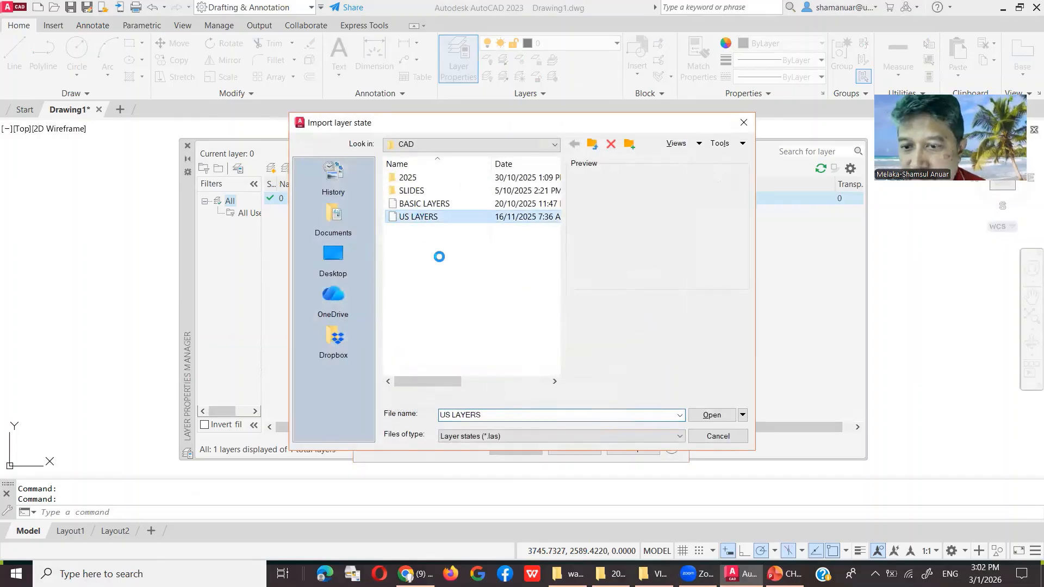
click(433, 205)
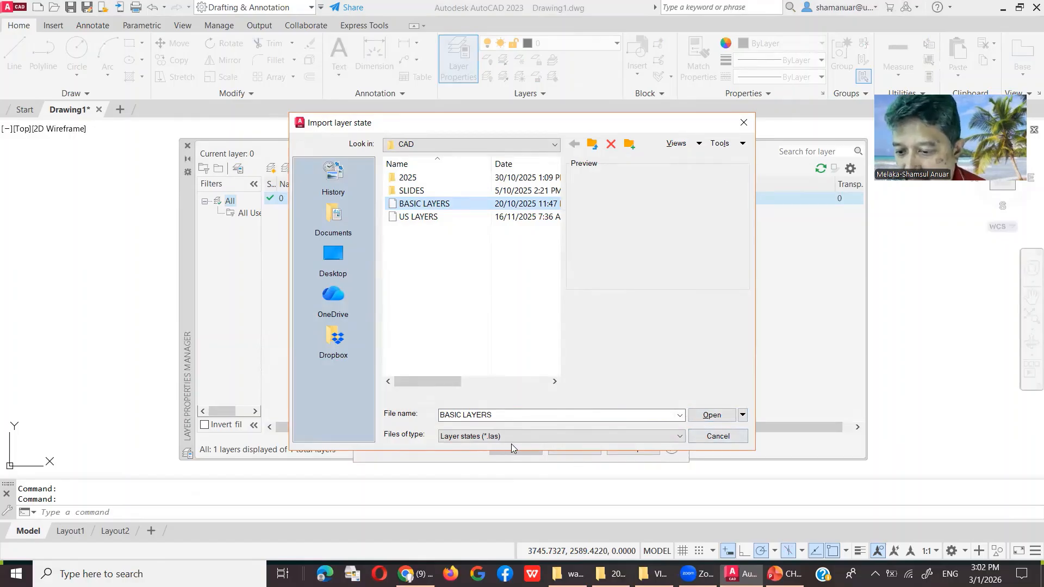
click(706, 415)
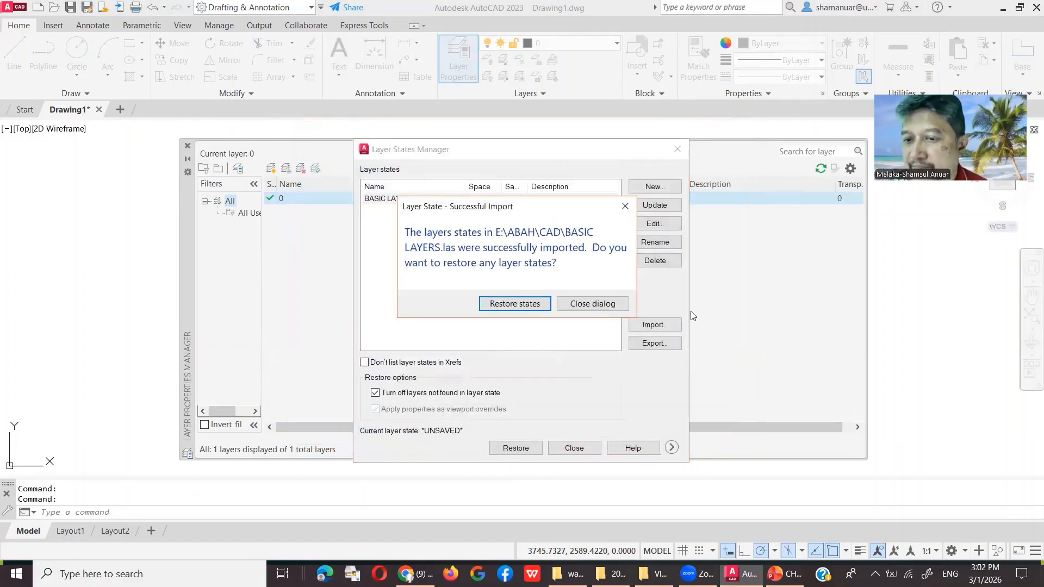
click(530, 304)
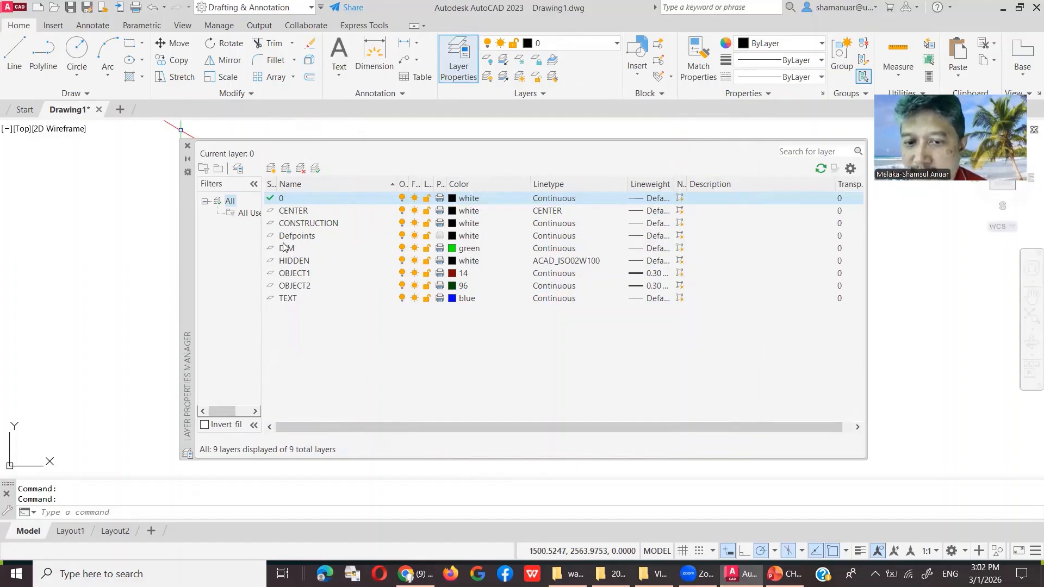
double_click(271, 277)
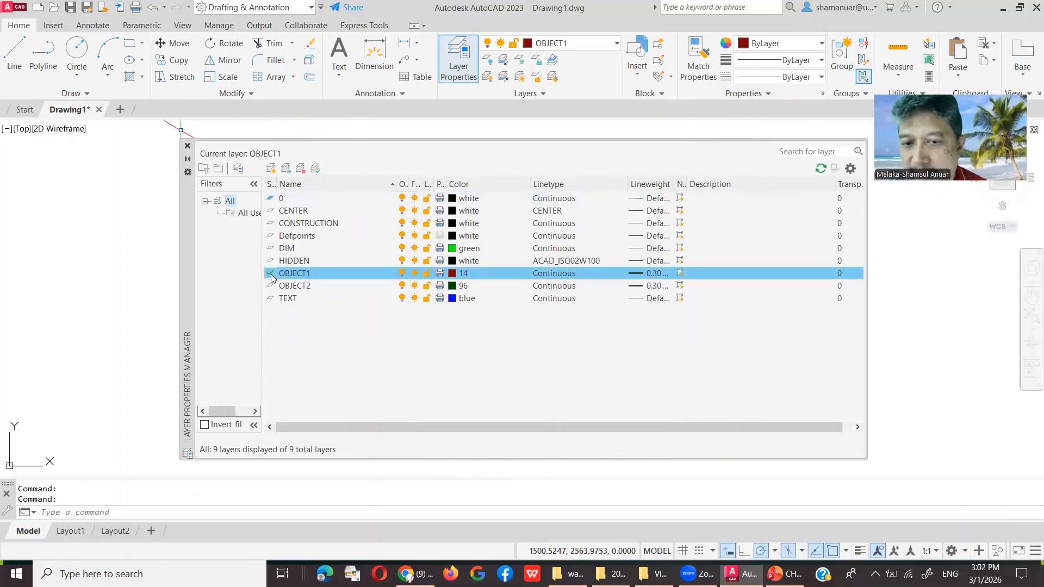
click(186, 147)
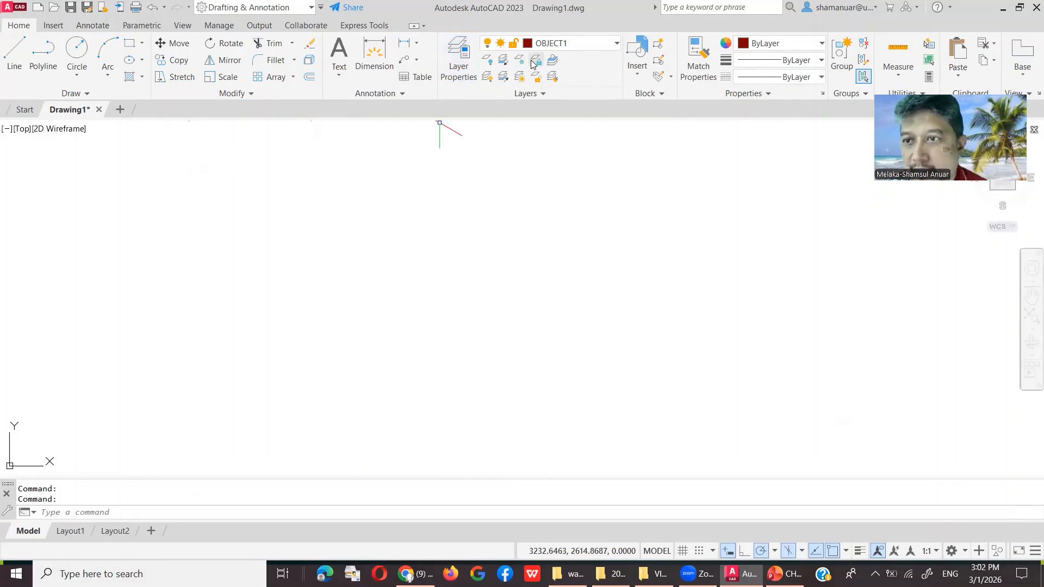
click(616, 47)
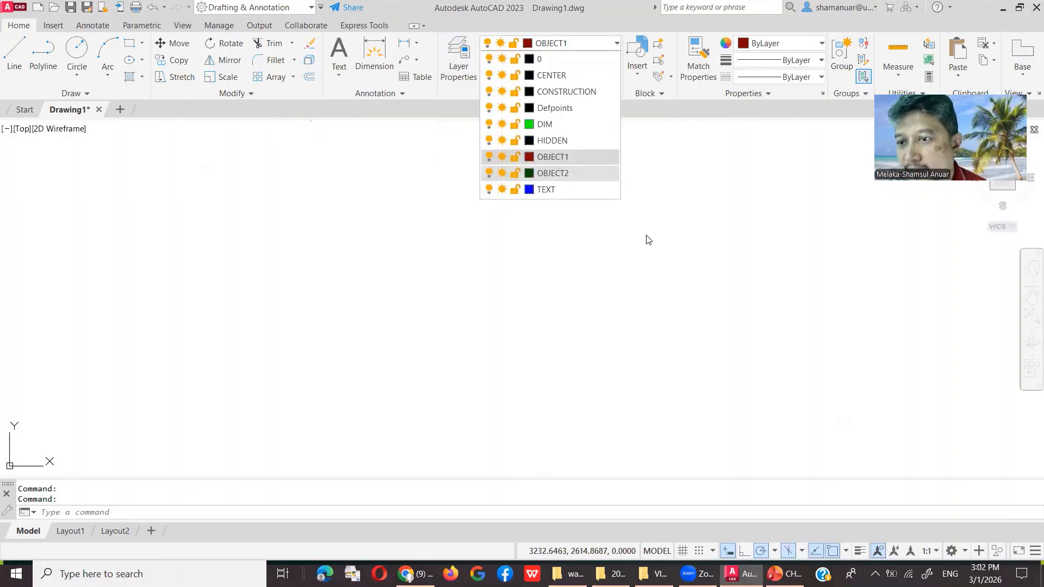
click(627, 322)
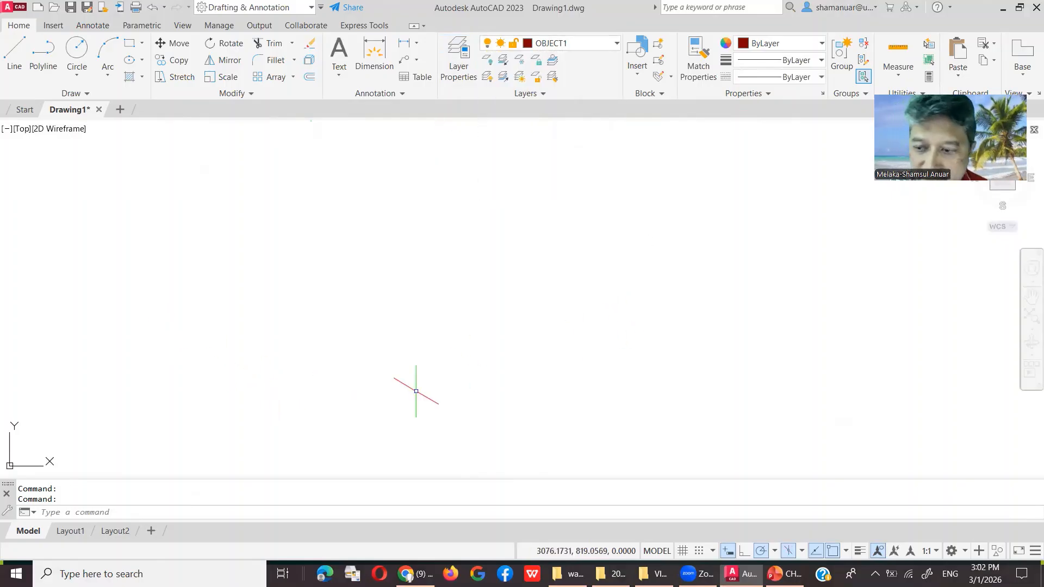
click(859, 551)
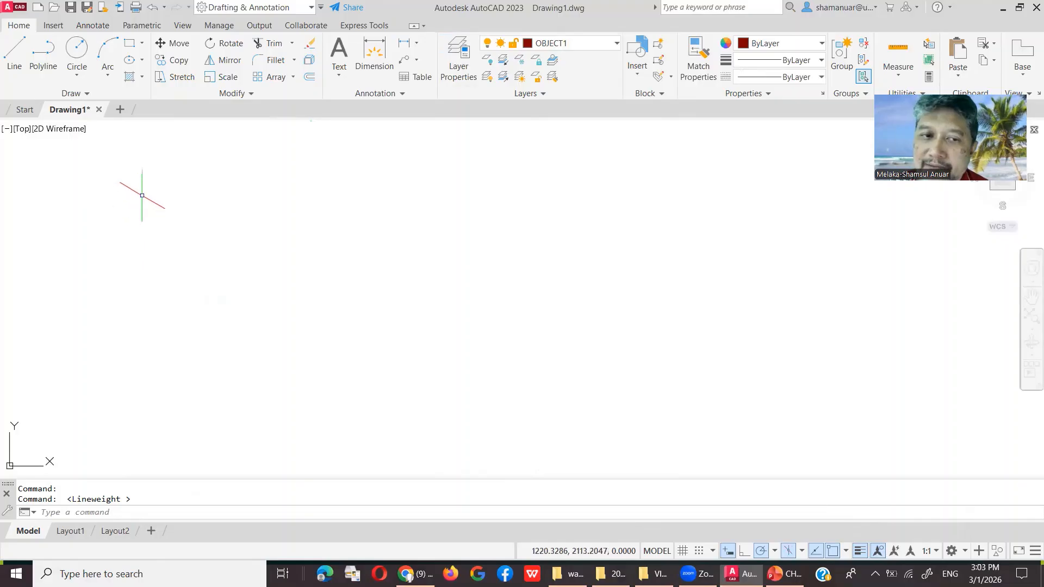
Step: Start a polyline at the wedge's first corner with polar tracking at 30° increments
click(41, 57)
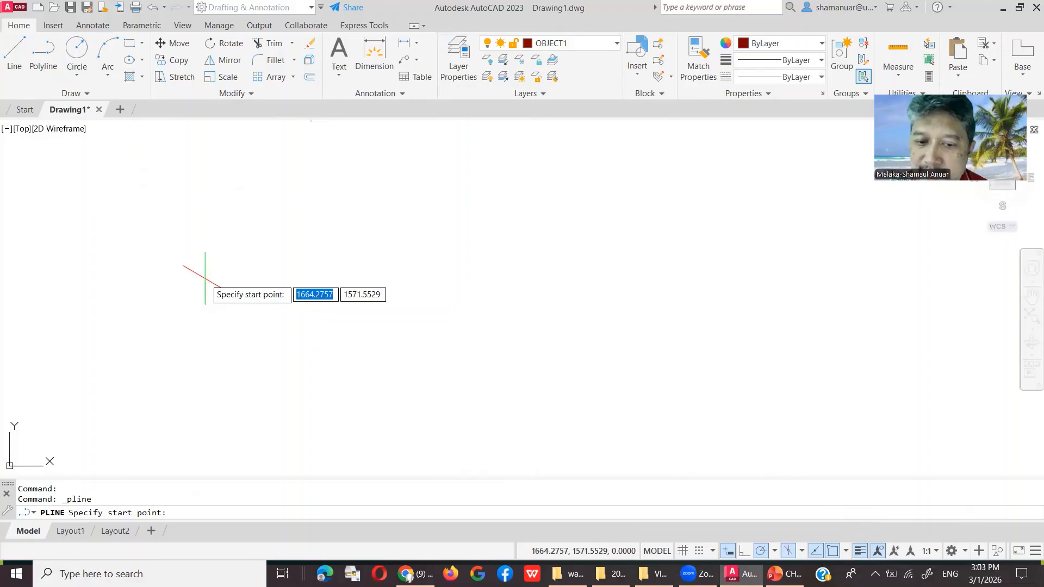
click(205, 279)
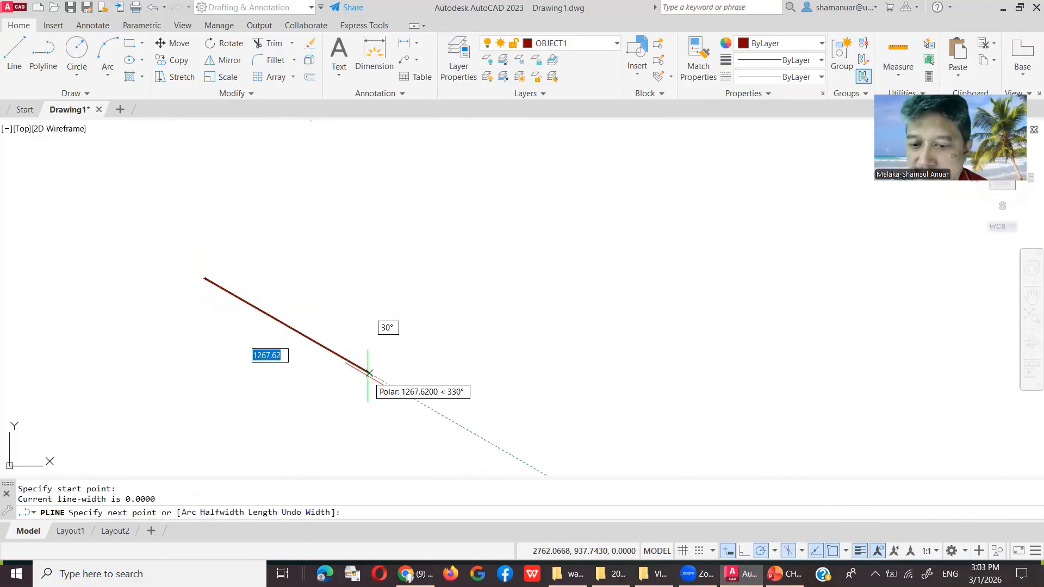
click(775, 552)
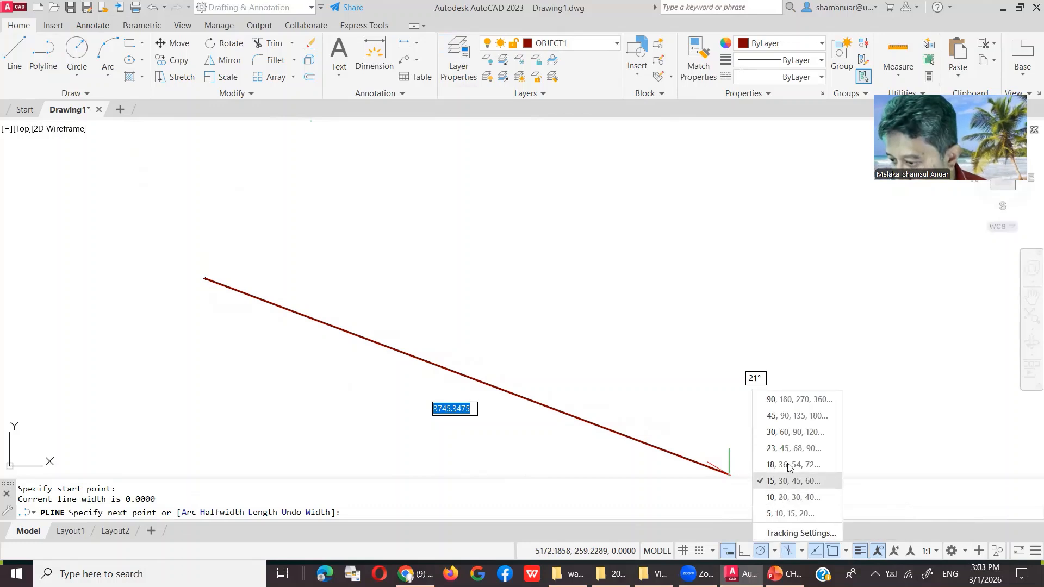
click(793, 432)
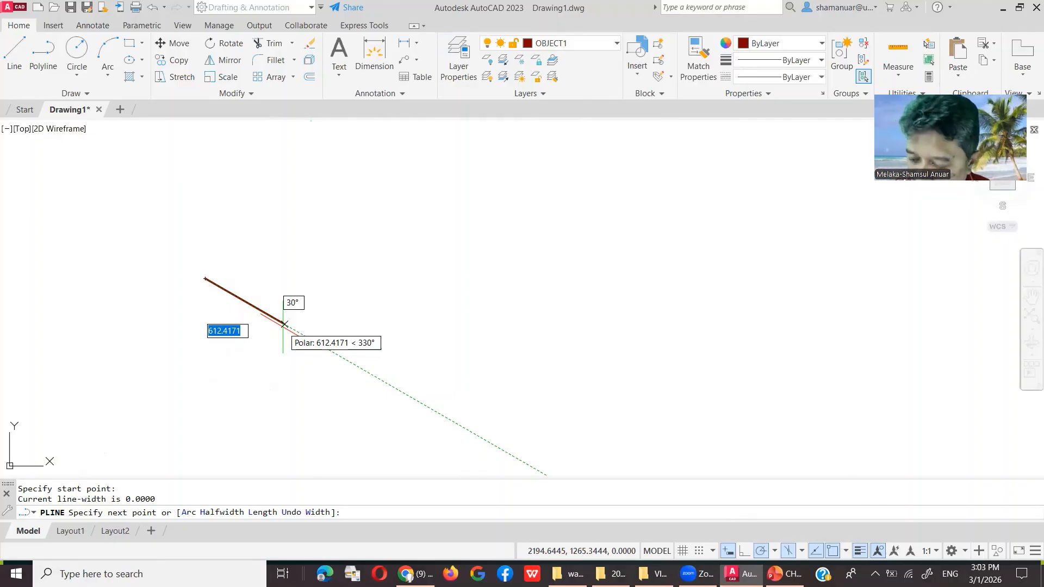
Step: Draw the 100-unit sloping edge at 330°
text(100)
key(Return)
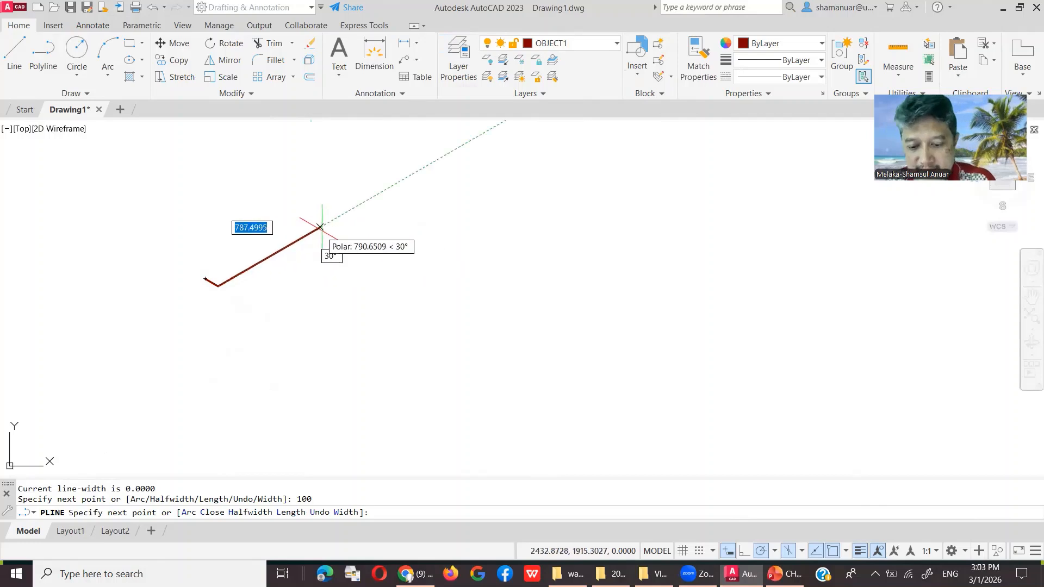
scroll(249, 210, up, 3)
scroll(135, 333, down, 3)
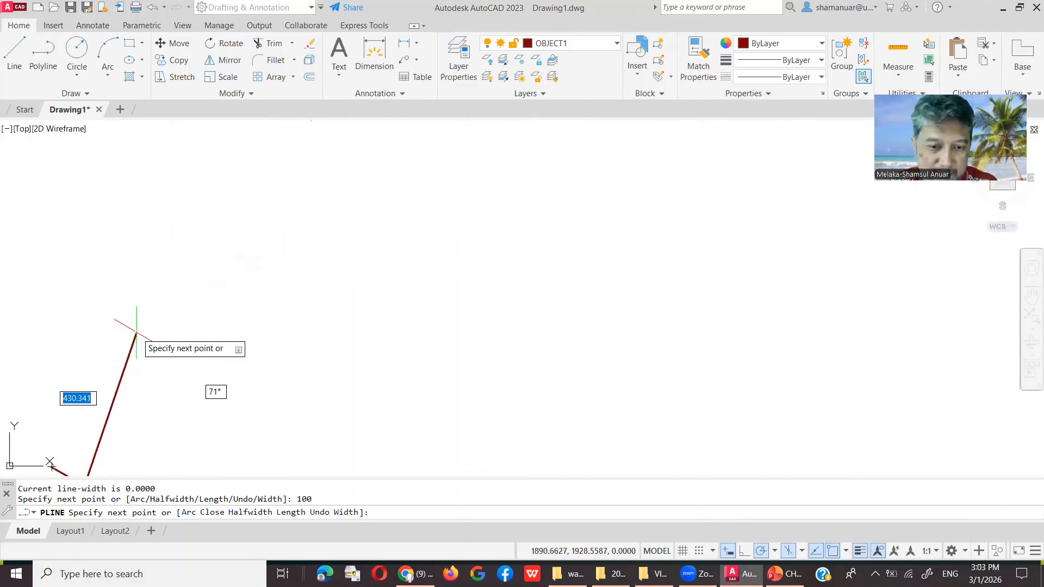
scroll(122, 424, down, 3)
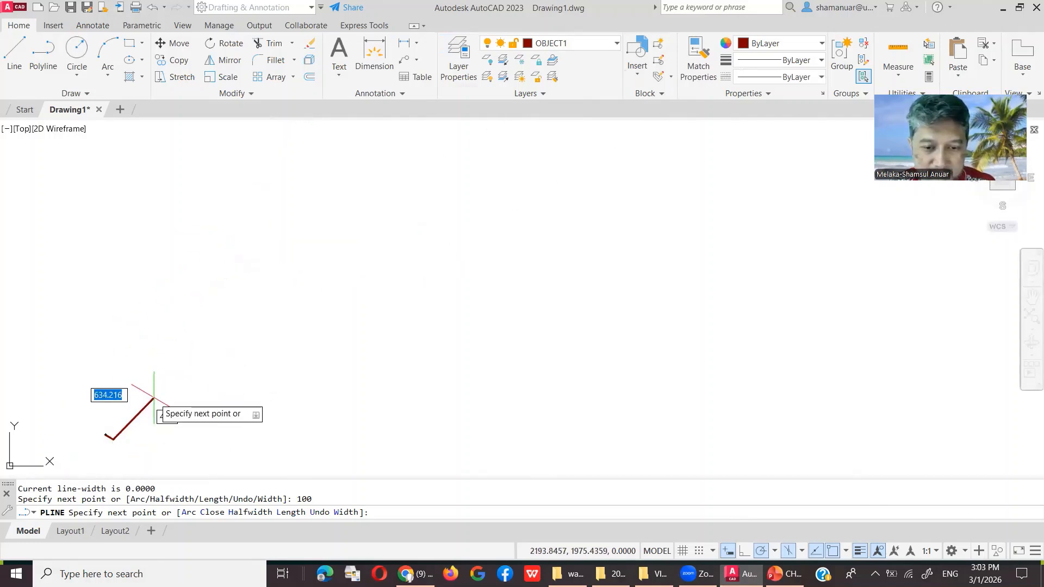
middle_drag(152, 400, 559, 261)
scroll(565, 272, up, 2)
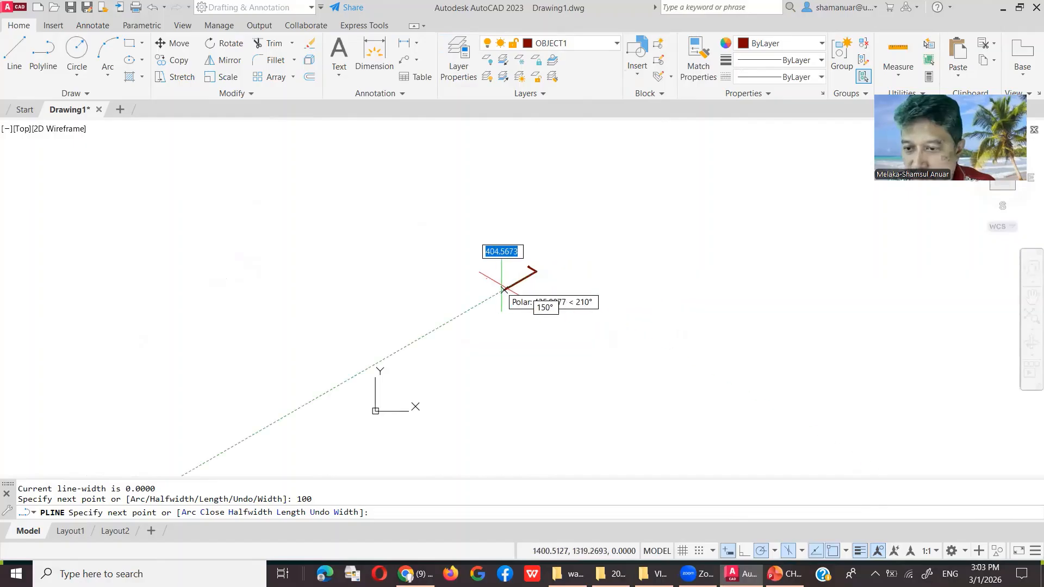
scroll(535, 272, up, 10)
scroll(452, 210, up, 4)
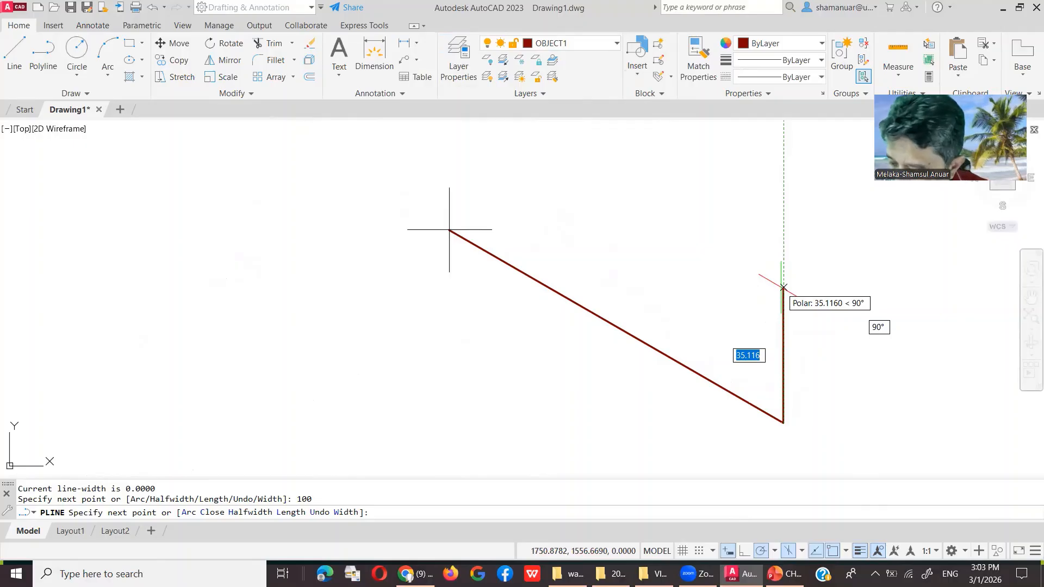
Step: Add the 65-unit vertical and 45-unit slanted edges, then close the outline
text(65)
key(Return)
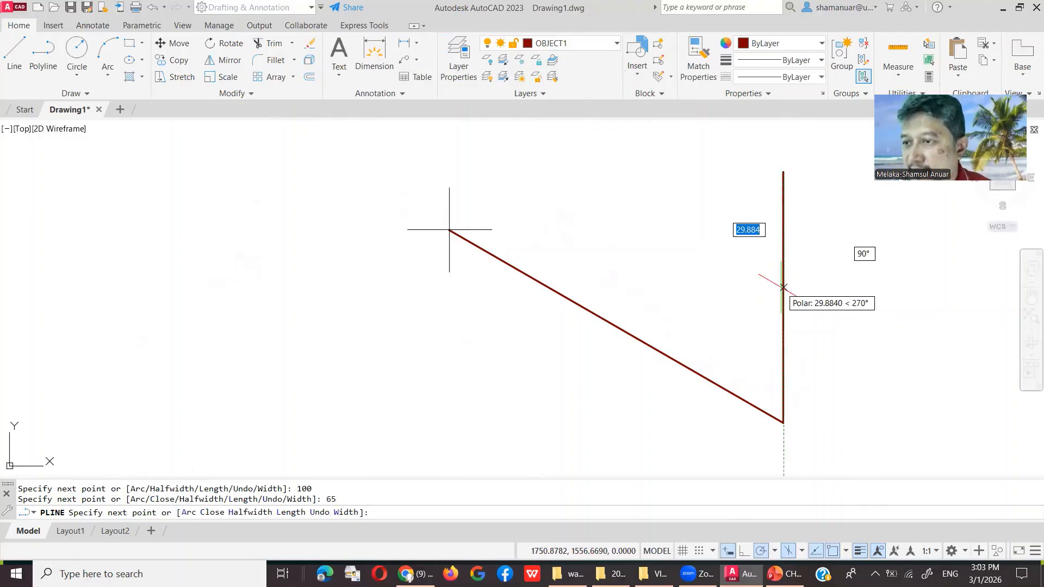
scroll(783, 287, down, 2)
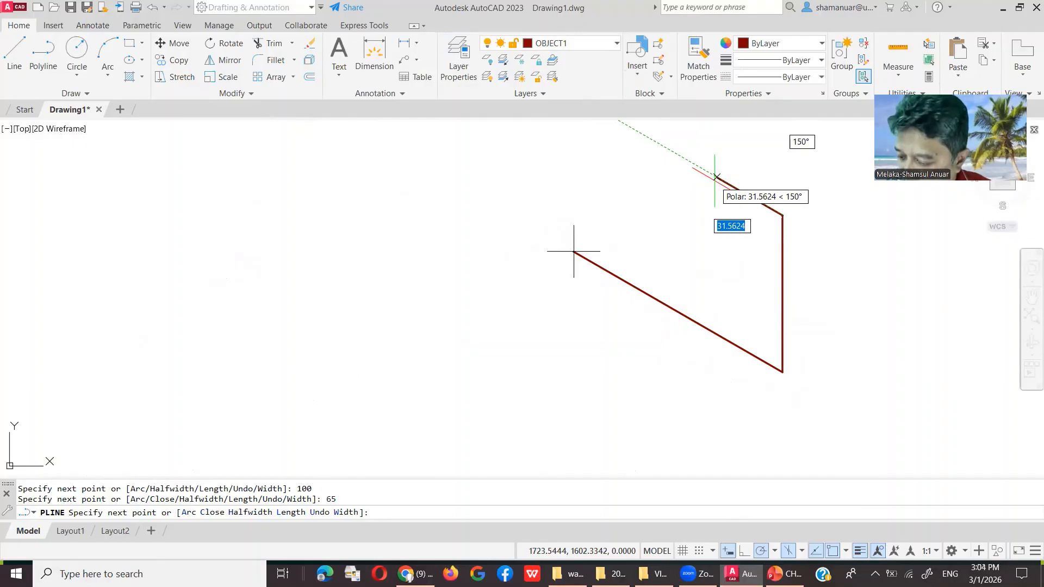
text(4)
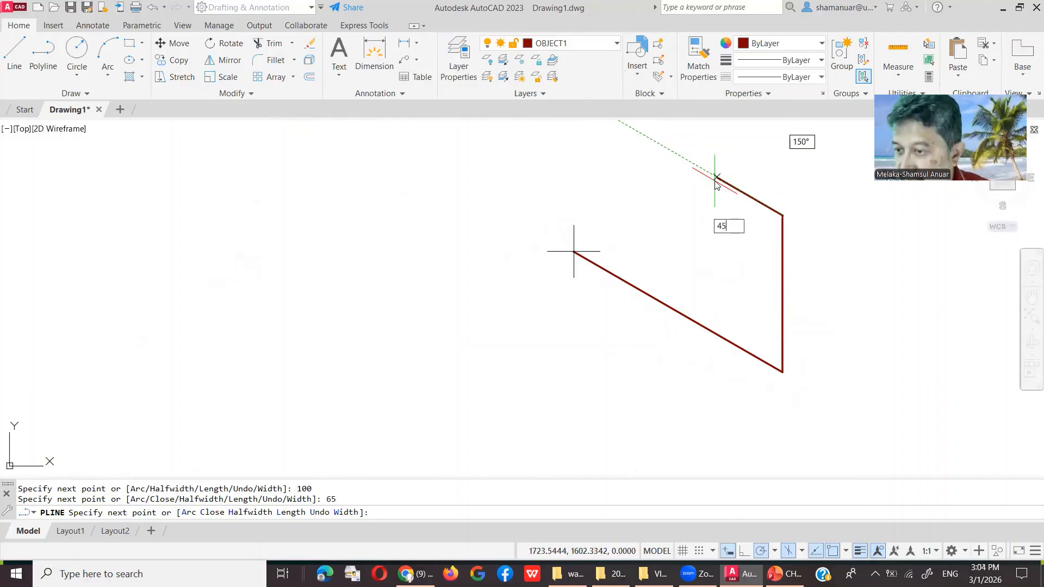
text(5)
key(Return)
click(688, 161)
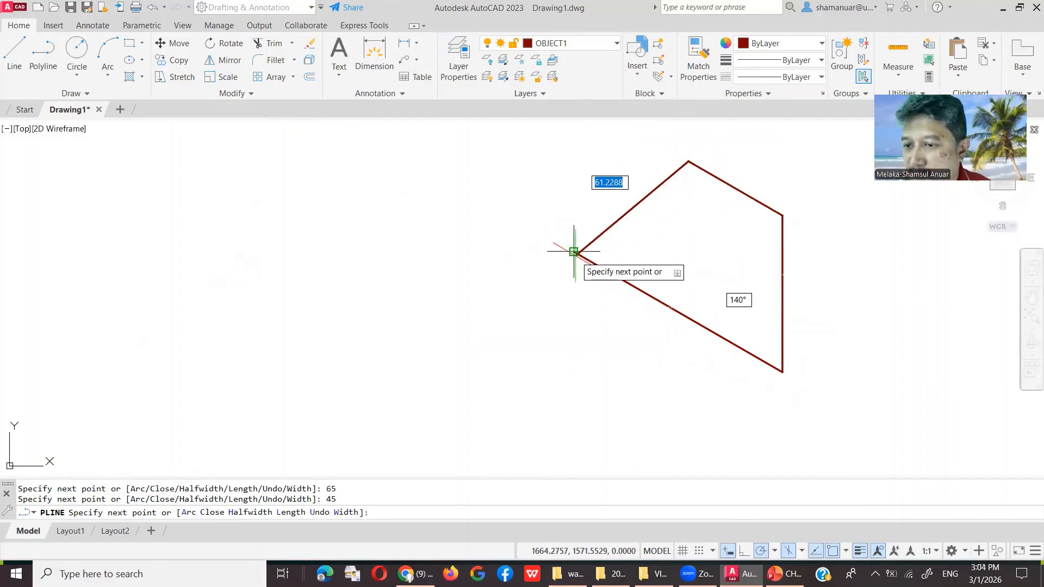
right_click(573, 251)
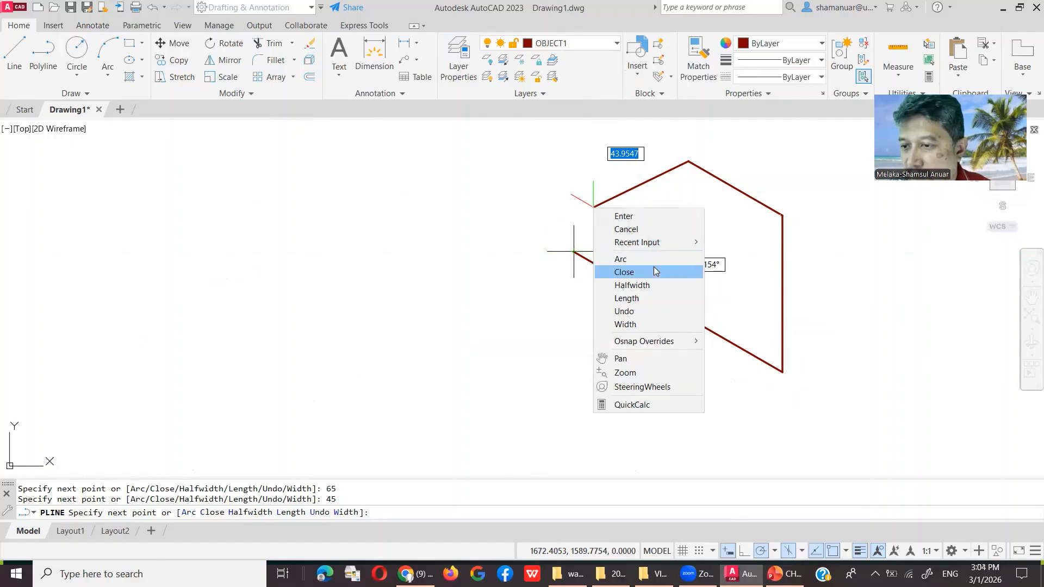
click(577, 271)
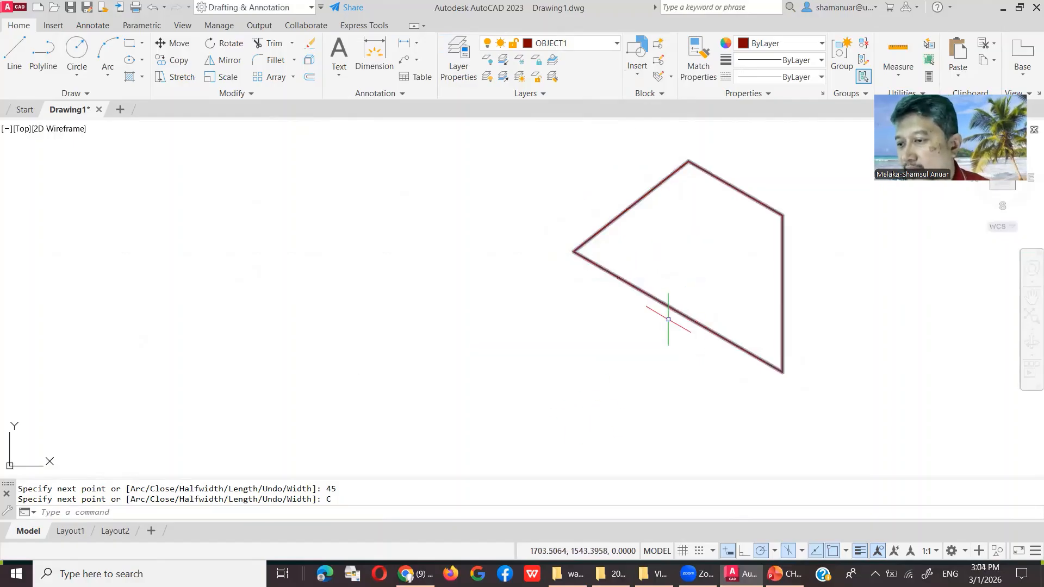
Step: Copy the wedge outline from its bottom vertex 50 units along the 30° direction
scroll(783, 291, down, 2)
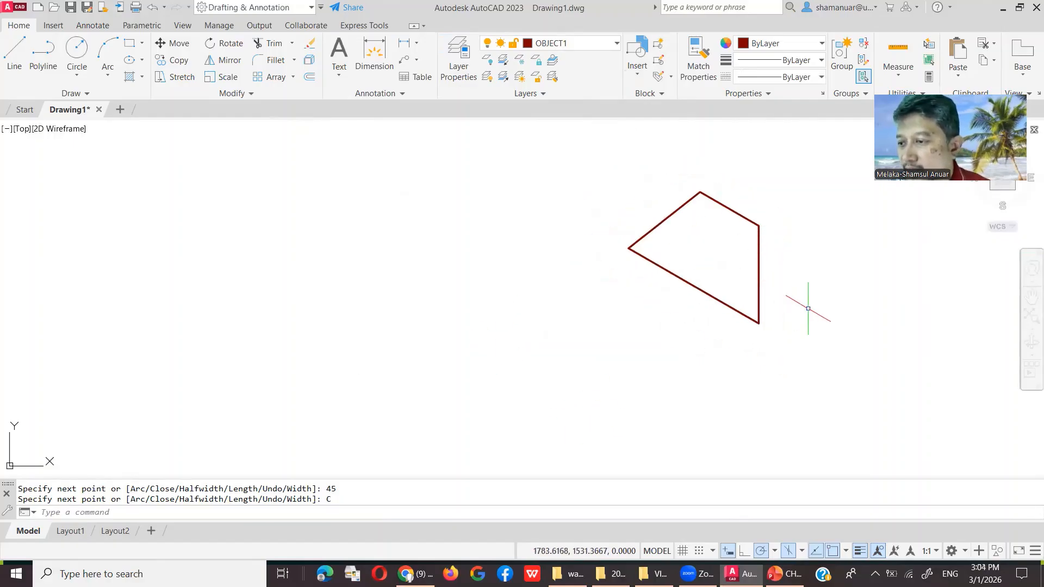
middle_drag(806, 291, 518, 315)
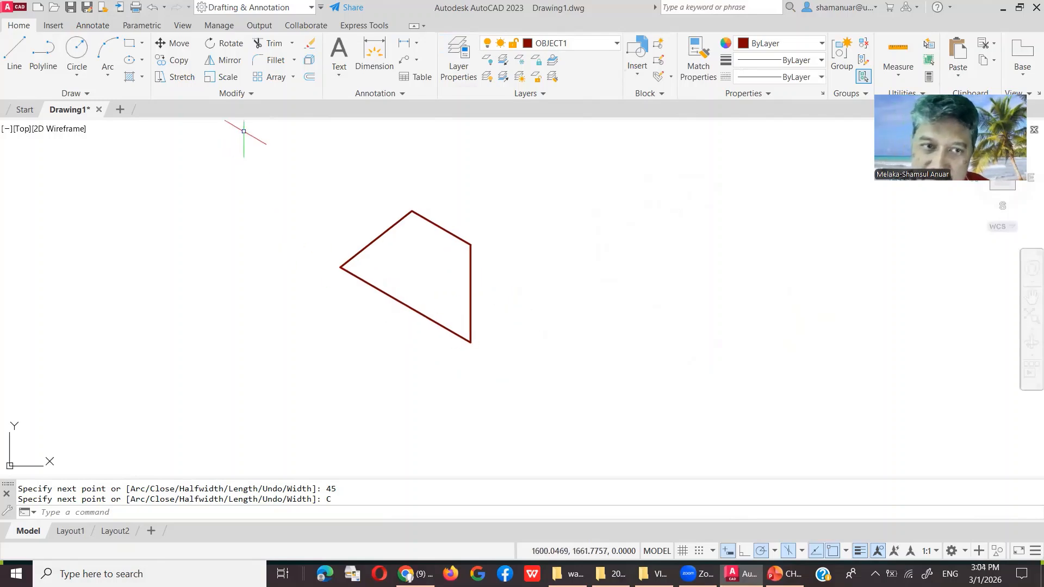
click(174, 60)
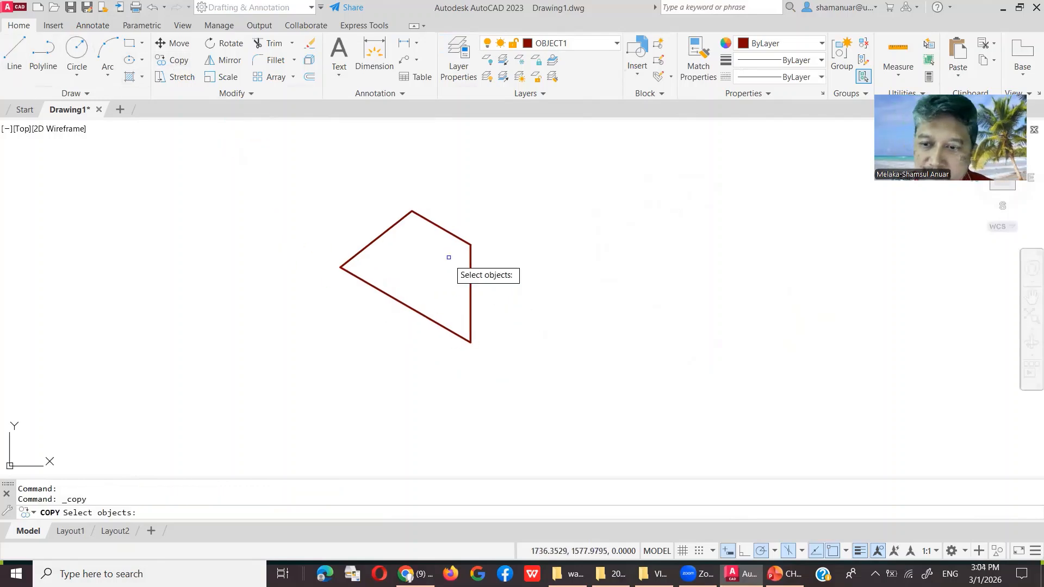
click(469, 281)
key(Return)
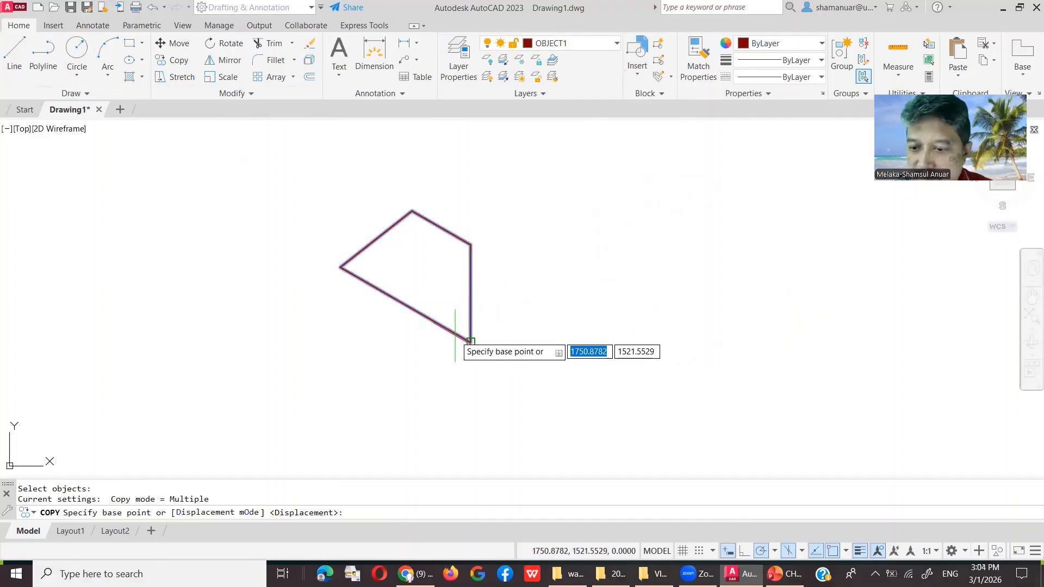
click(471, 342)
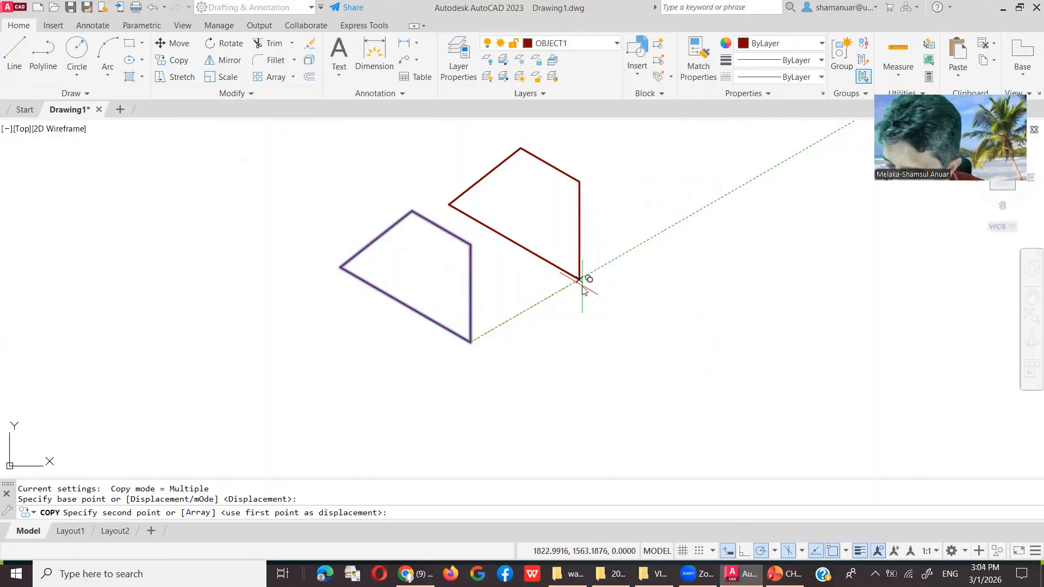
text(50)
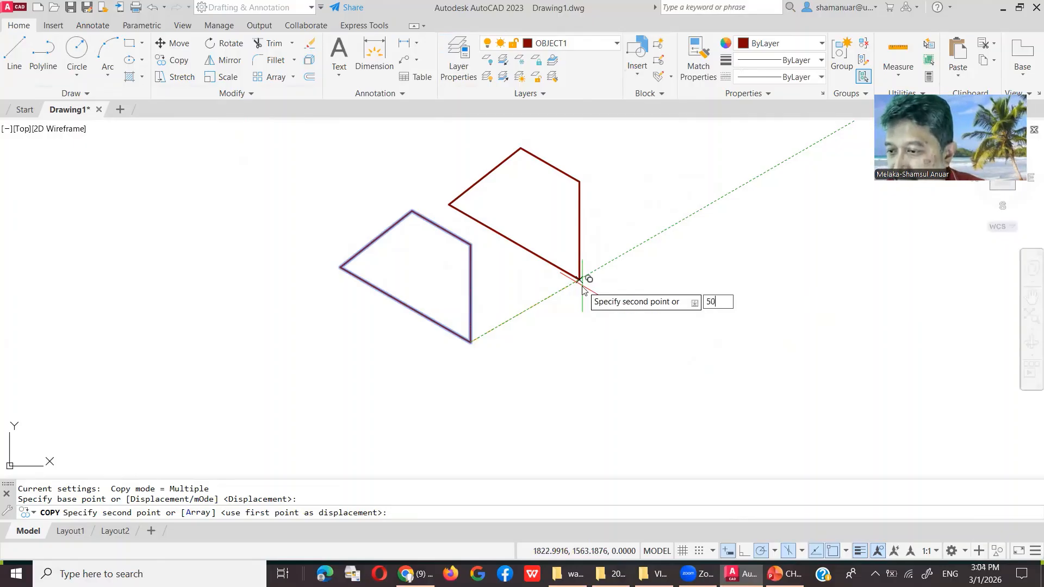
key(Return)
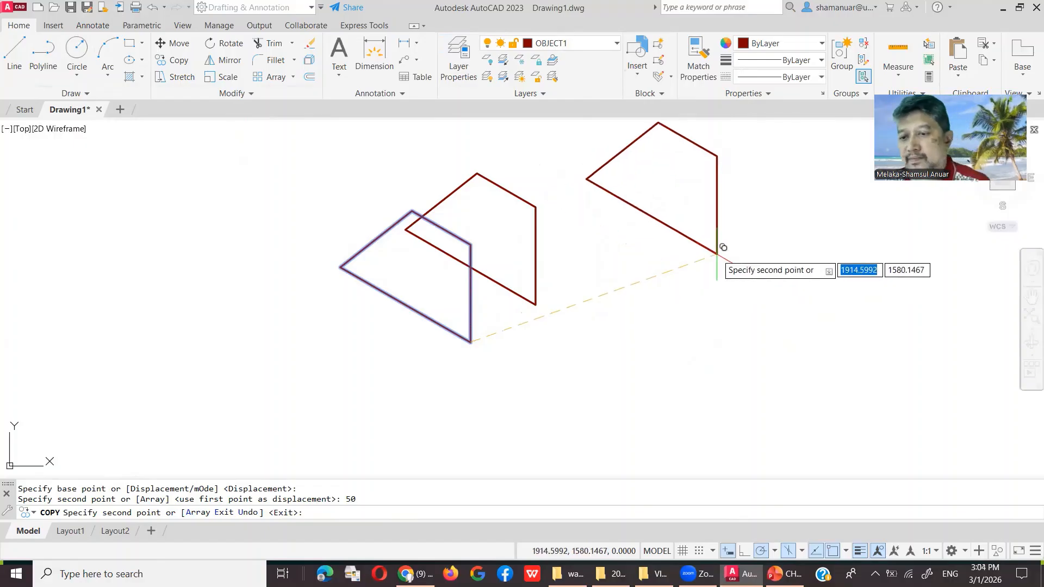
key(Return)
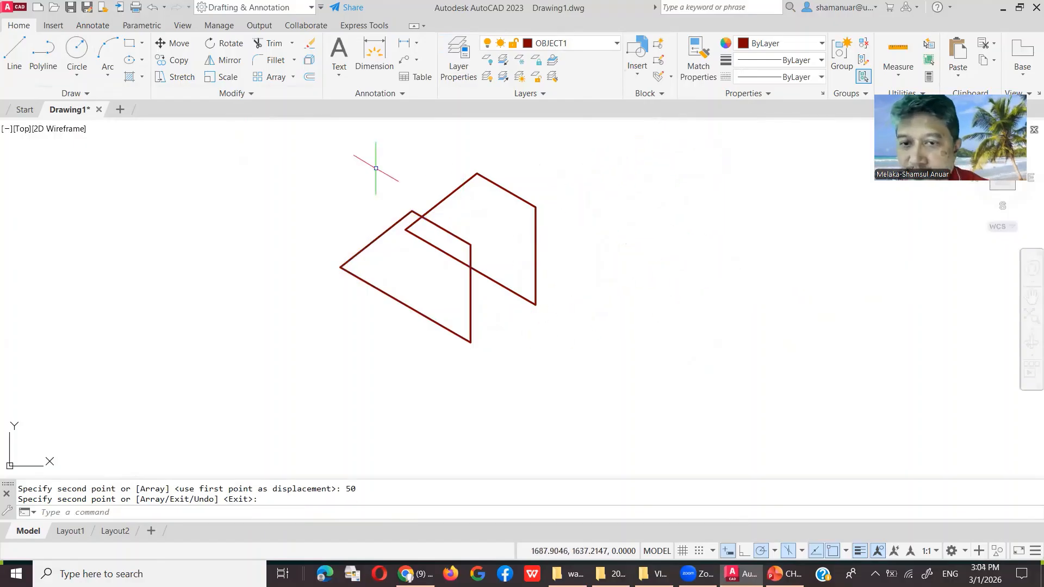
Step: Draw lines joining the front and back outlines' left and bottom corners
click(14, 53)
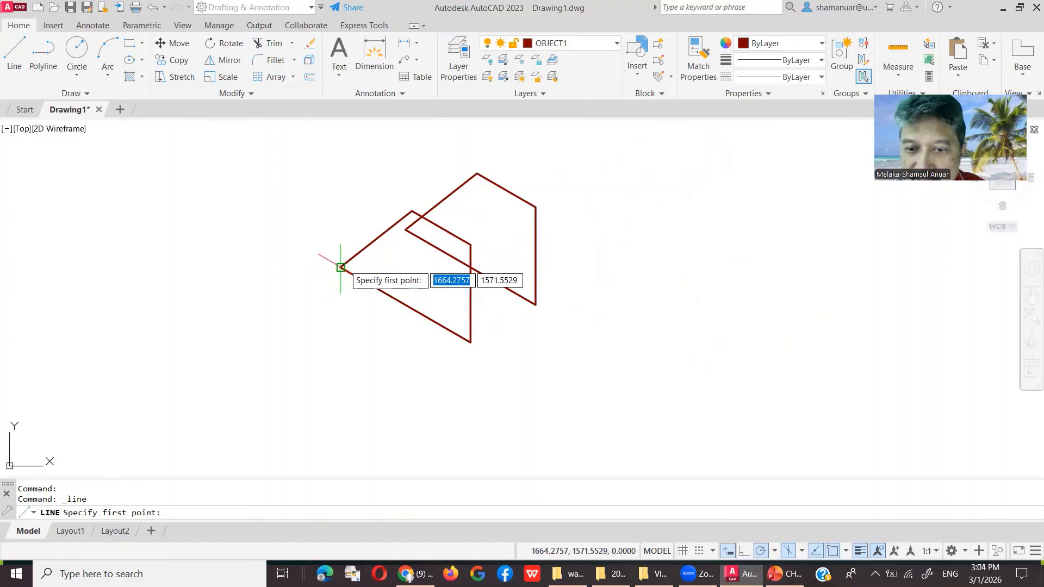
click(341, 268)
click(405, 230)
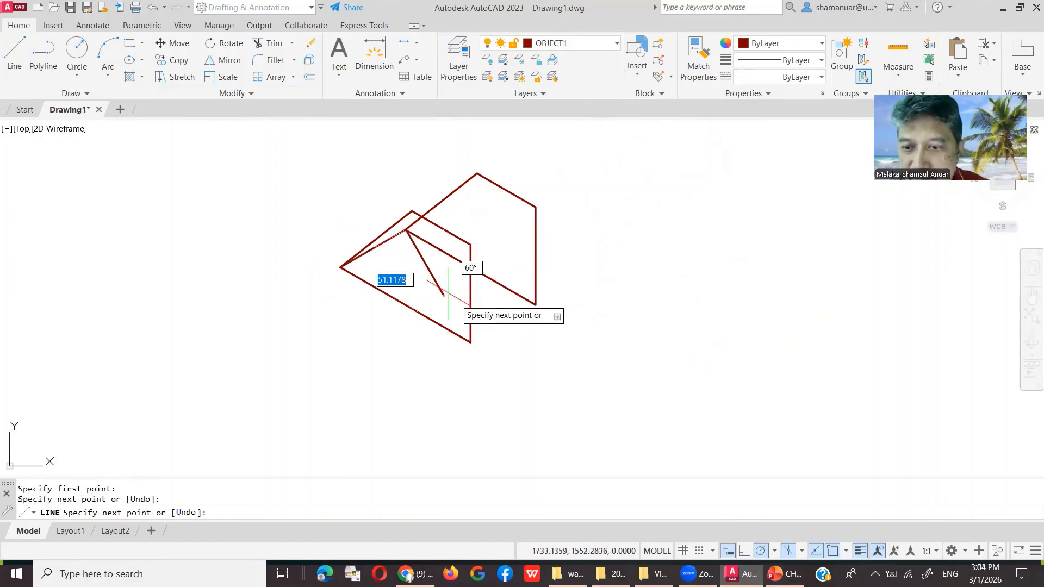
key(Return)
key(Return)
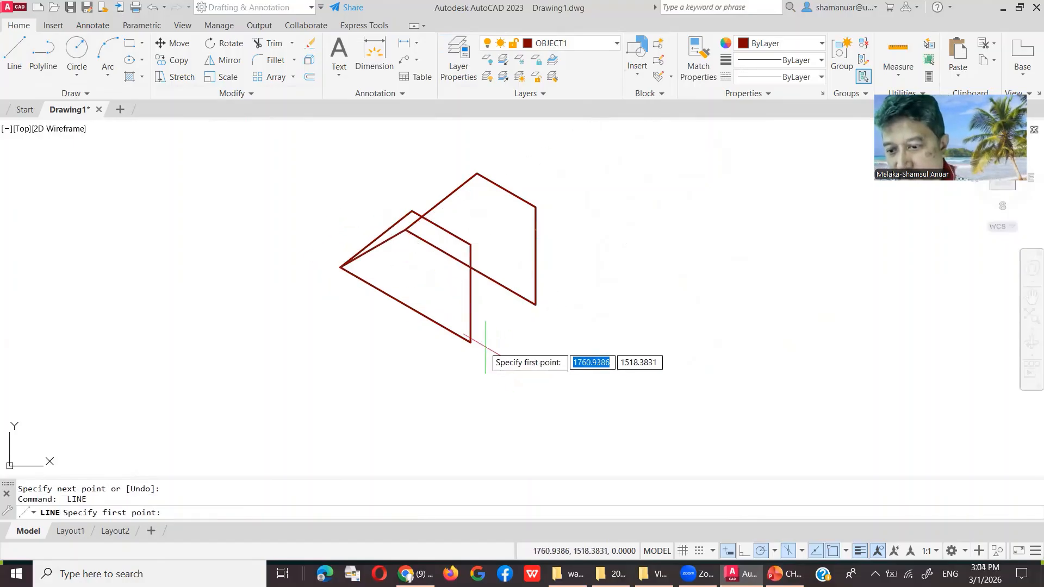
click(470, 341)
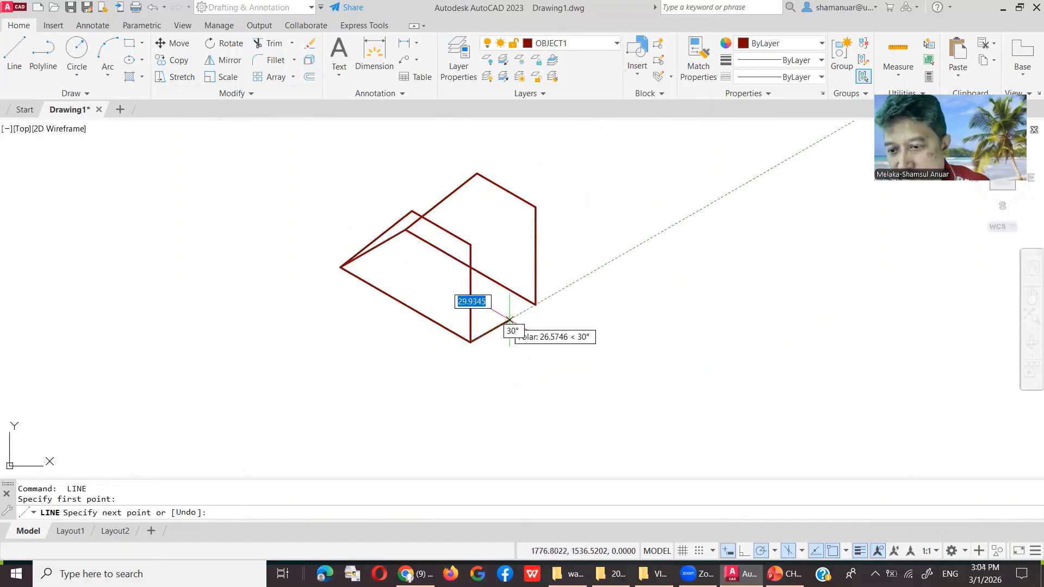
click(536, 303)
key(Return)
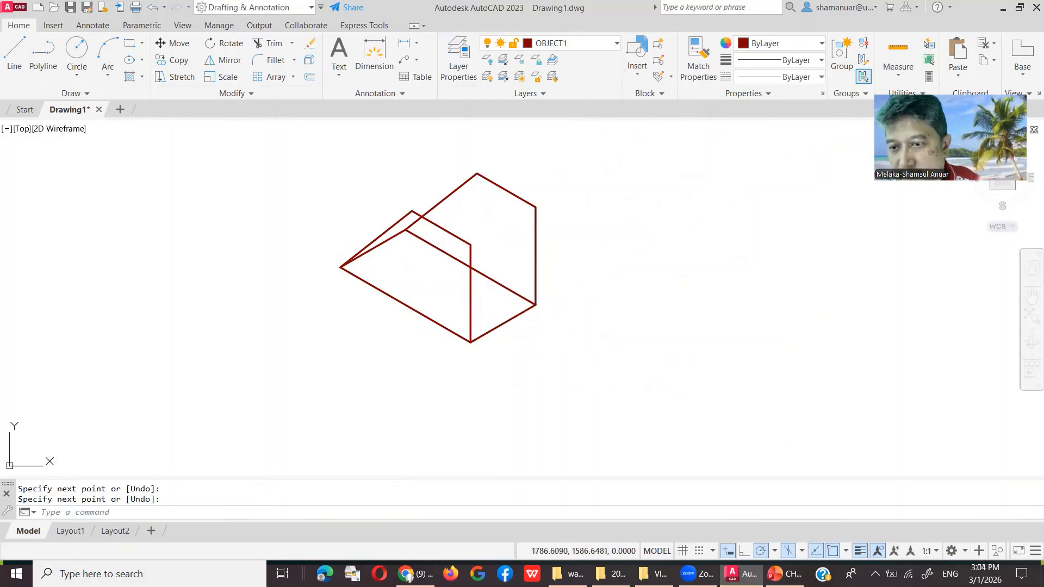
Step: Join the top-right corners and the apexes of both outlines to complete the block
key(Return)
click(470, 245)
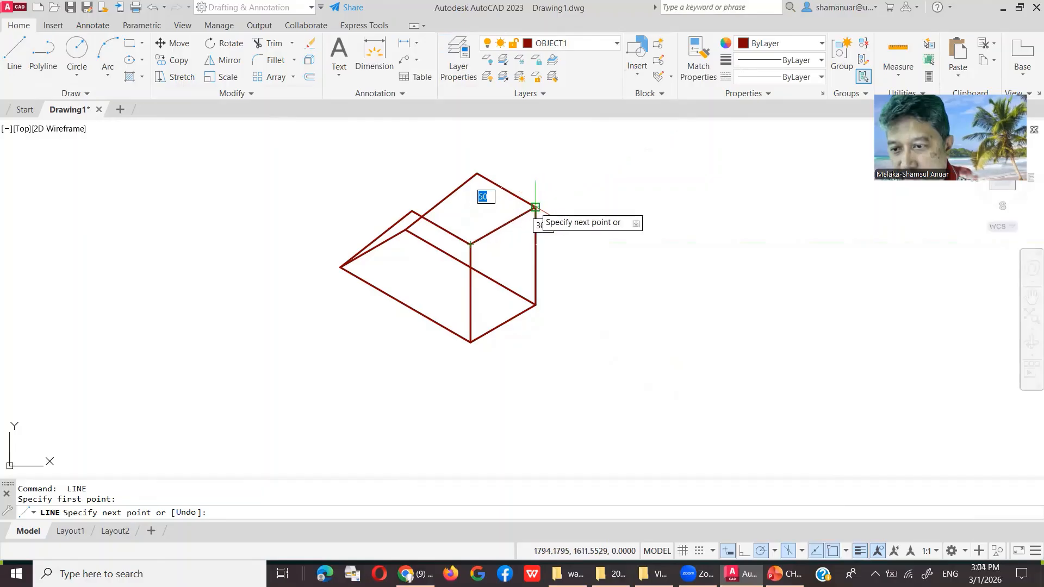
click(535, 207)
key(Return)
key(Return)
click(412, 210)
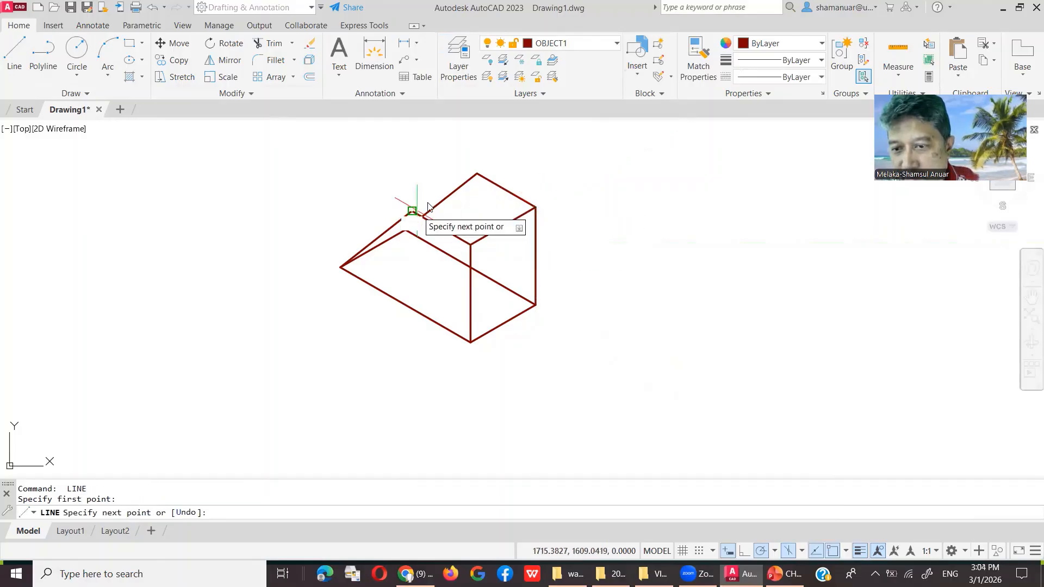
click(481, 174)
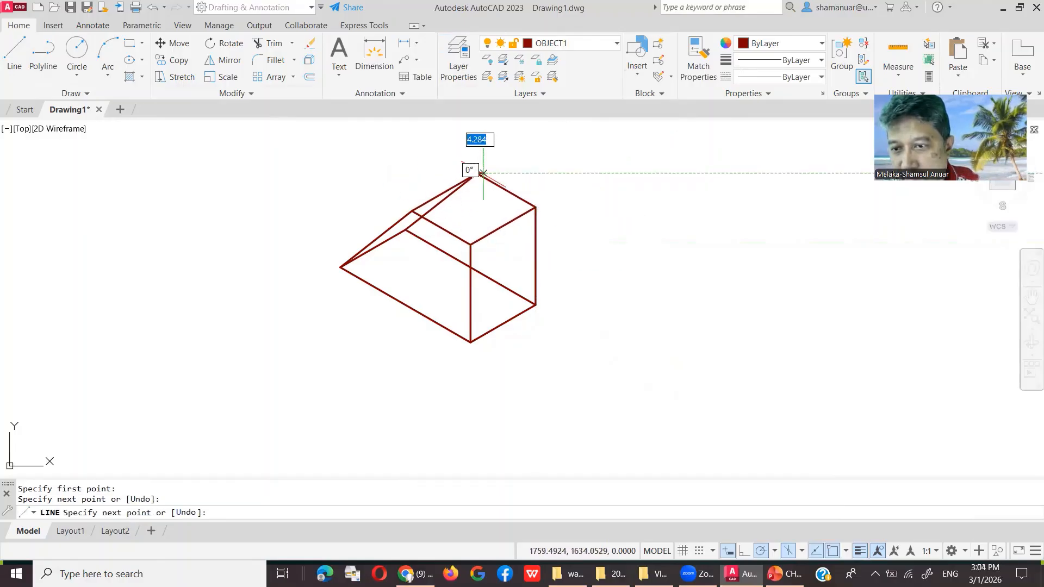
key(Return)
scroll(503, 225, up, 4)
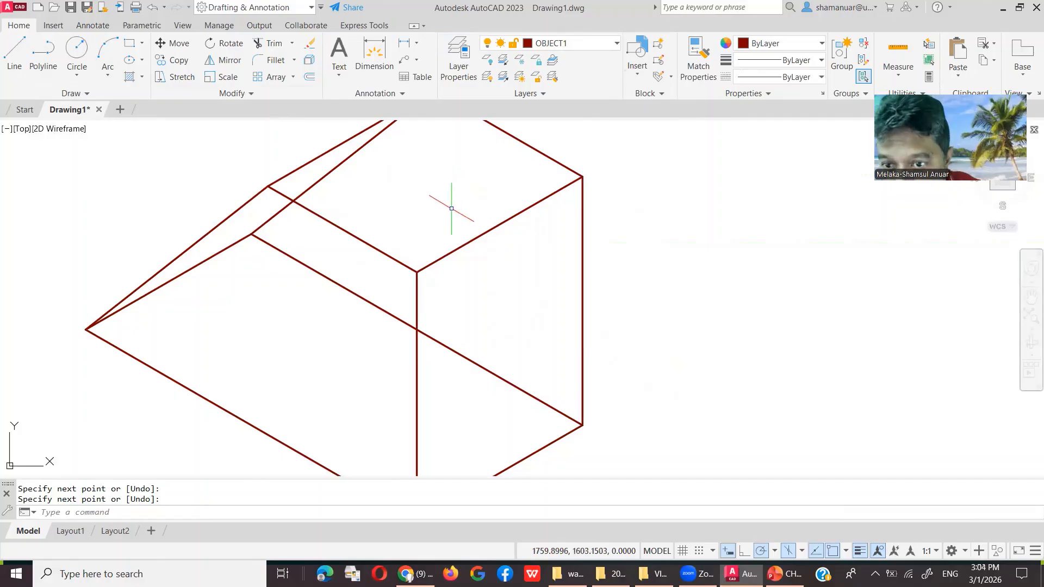
scroll(451, 208, down, 2)
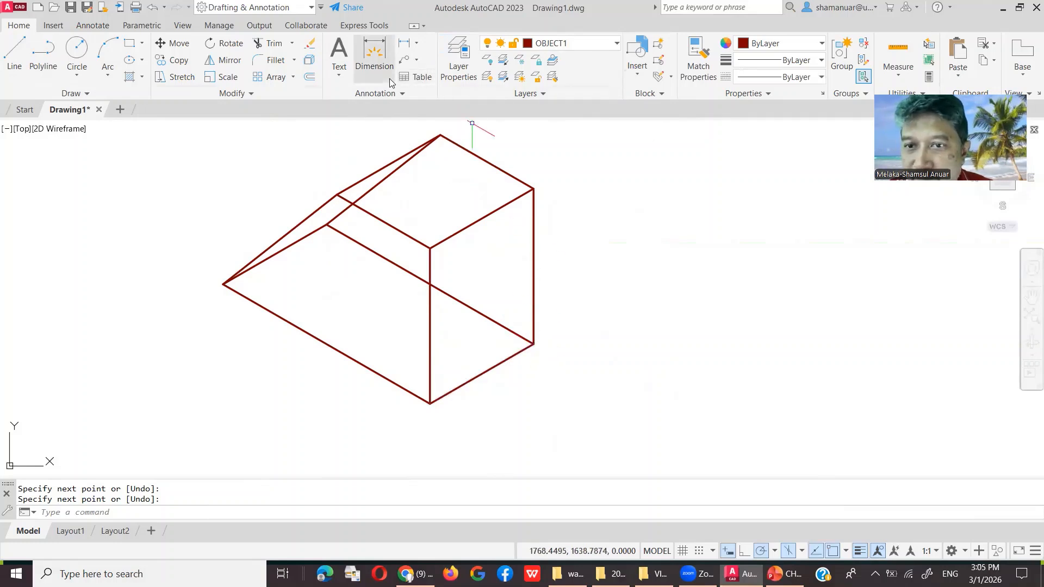
Step: Explode the wedge outline polyline into separate lines
click(310, 61)
click(402, 165)
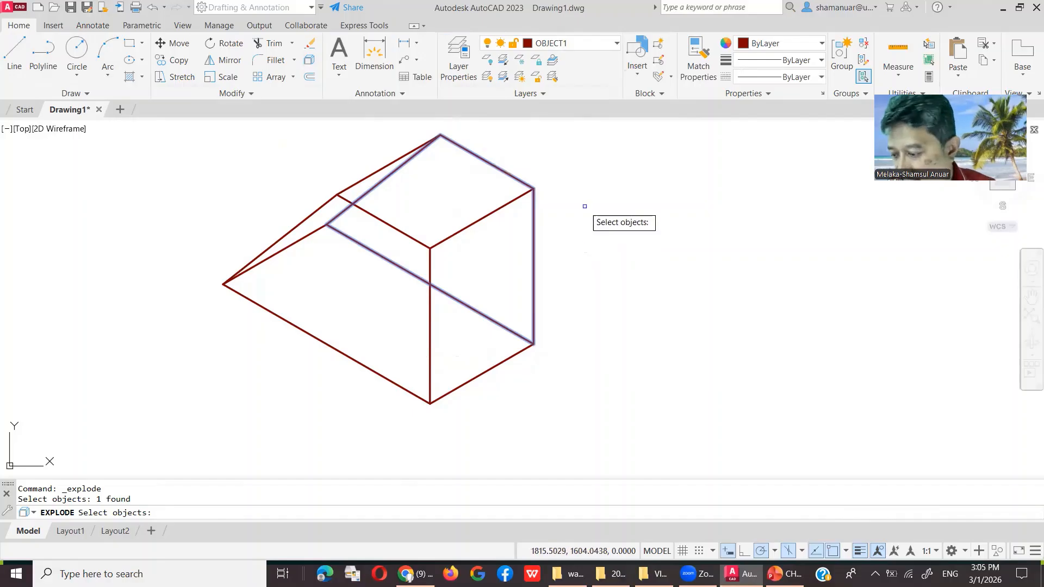
key(Return)
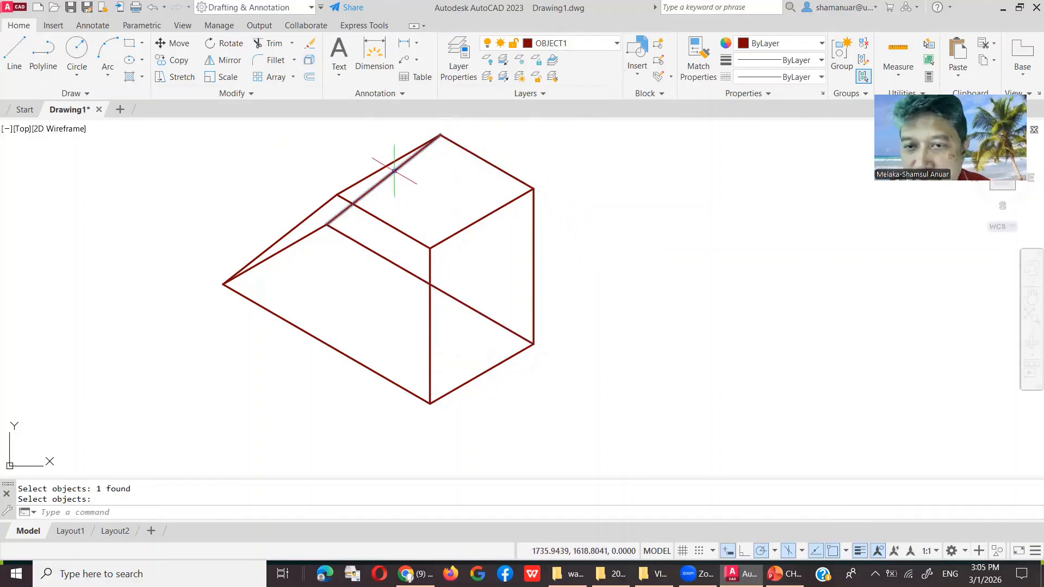
Step: Move the two interior edges onto the HIDDEN layer so they appear dashed
click(335, 209)
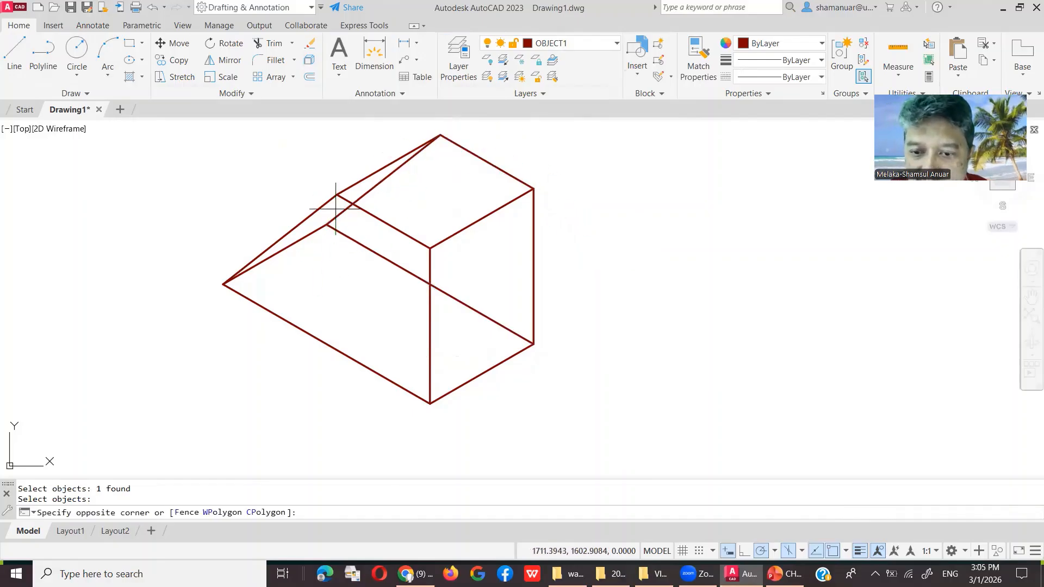
click(331, 237)
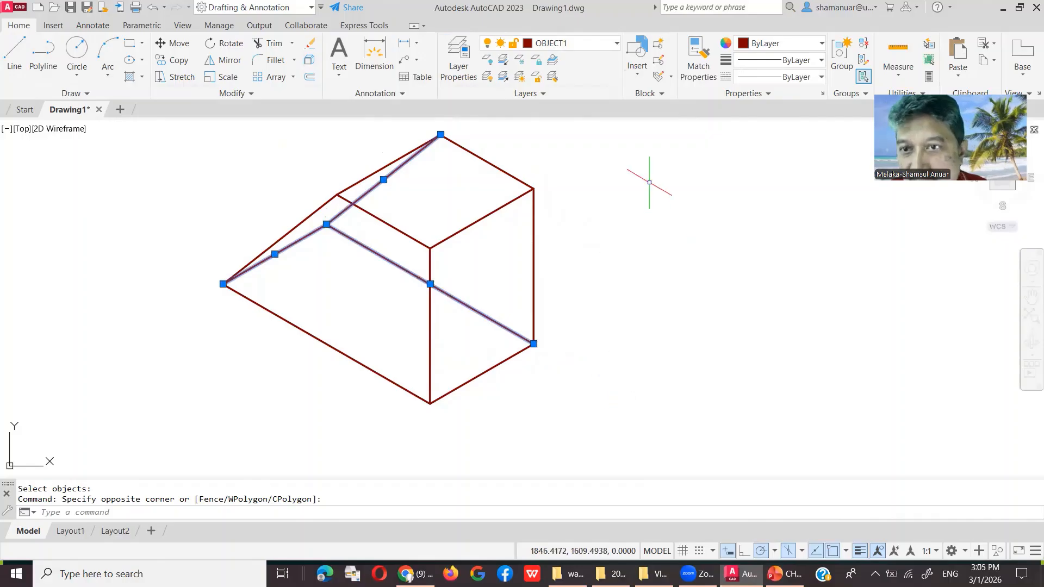
click(551, 44)
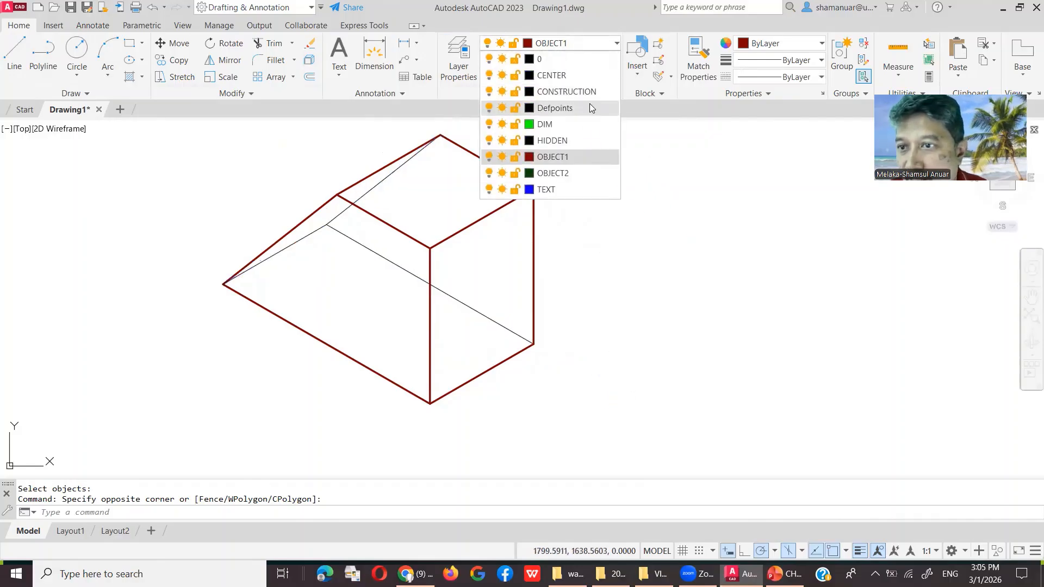
click(592, 140)
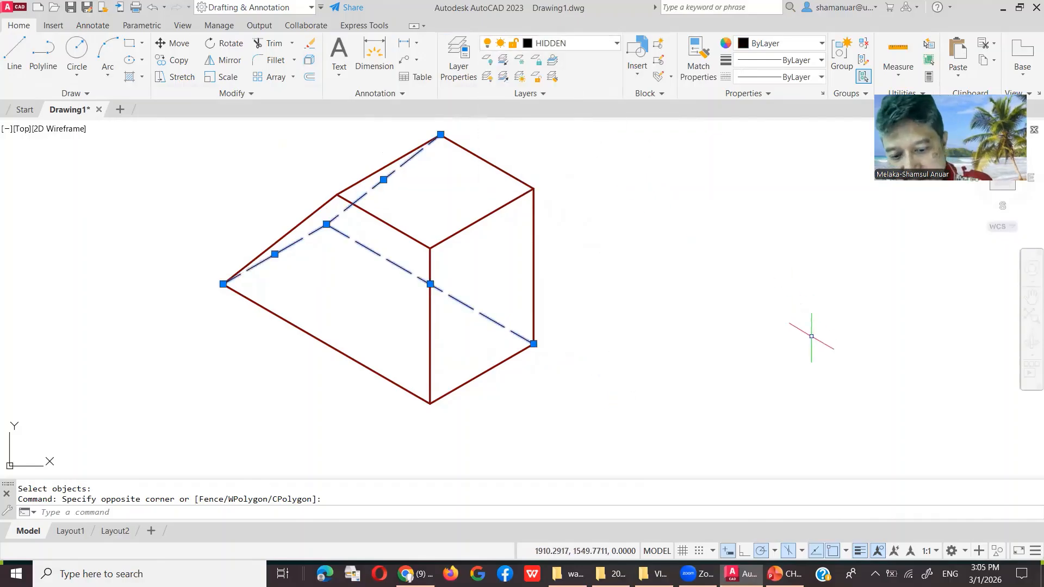
key(Escape)
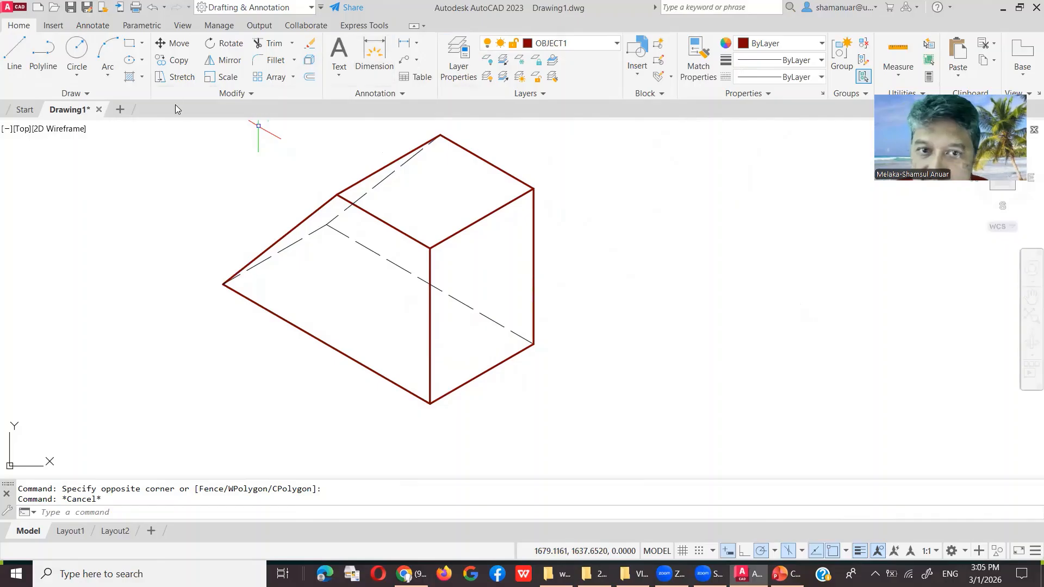
Step: Draw a radius-15 Ellipse Isocircle centred on the midpoint of the right face's top edge
click(143, 62)
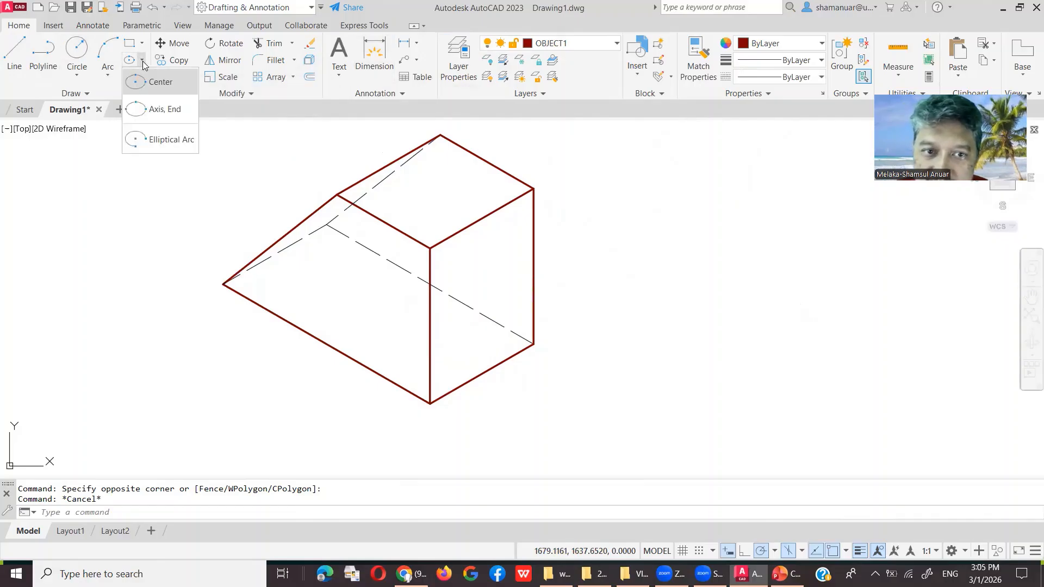
click(159, 109)
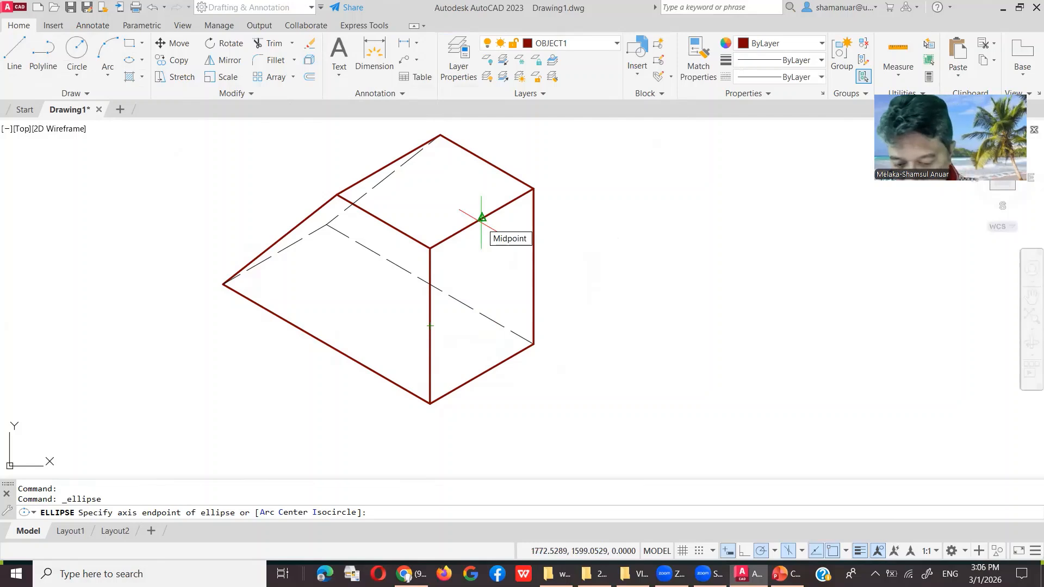
key(F3)
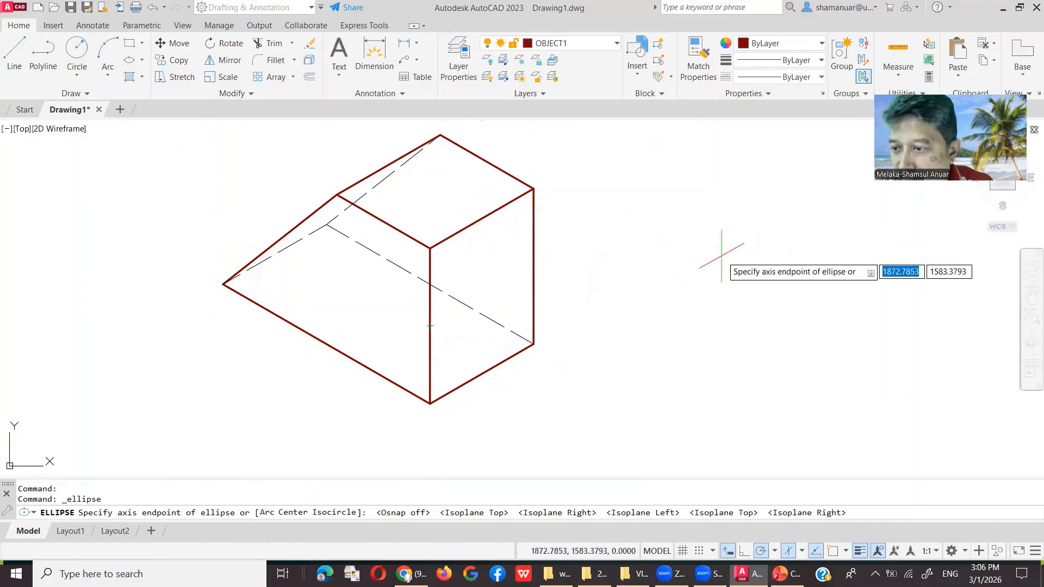
click(723, 245)
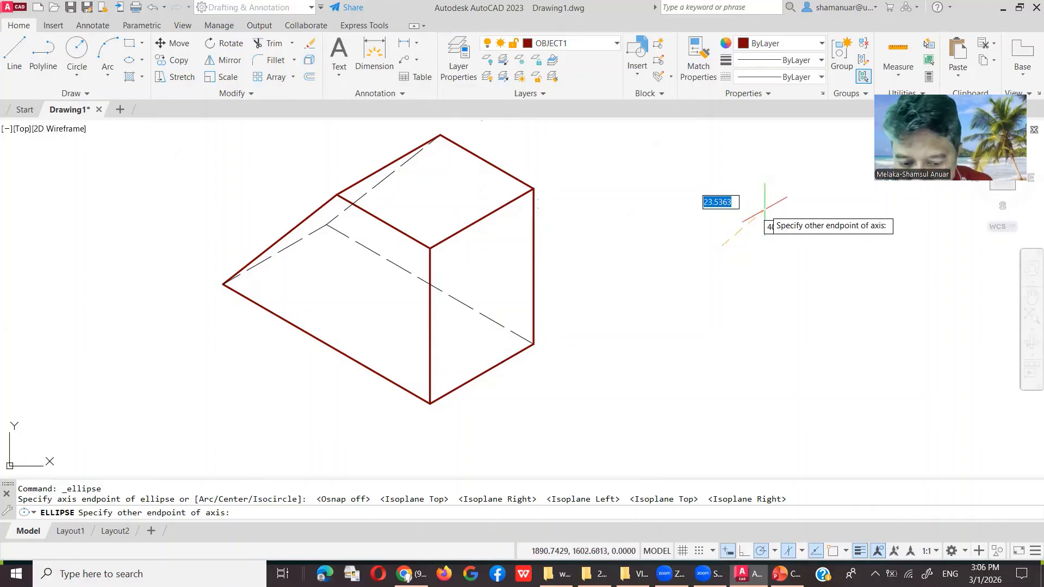
key(Escape)
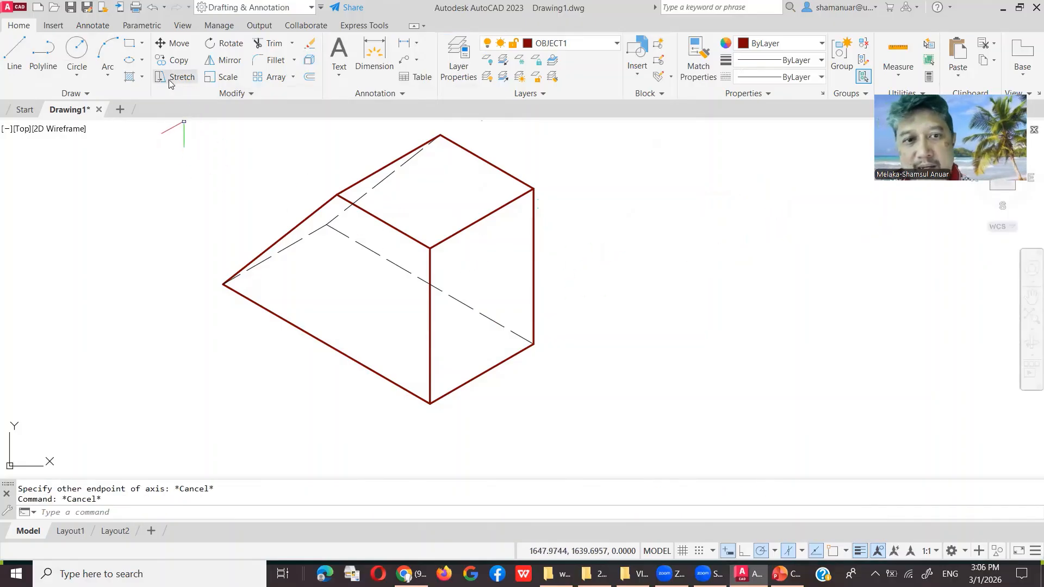
click(129, 60)
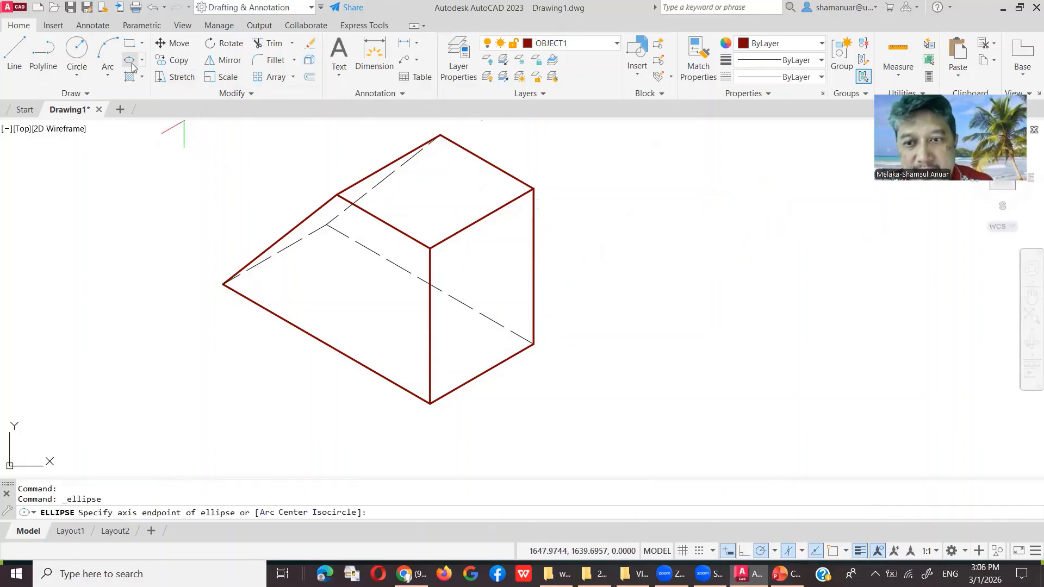
right_click(666, 236)
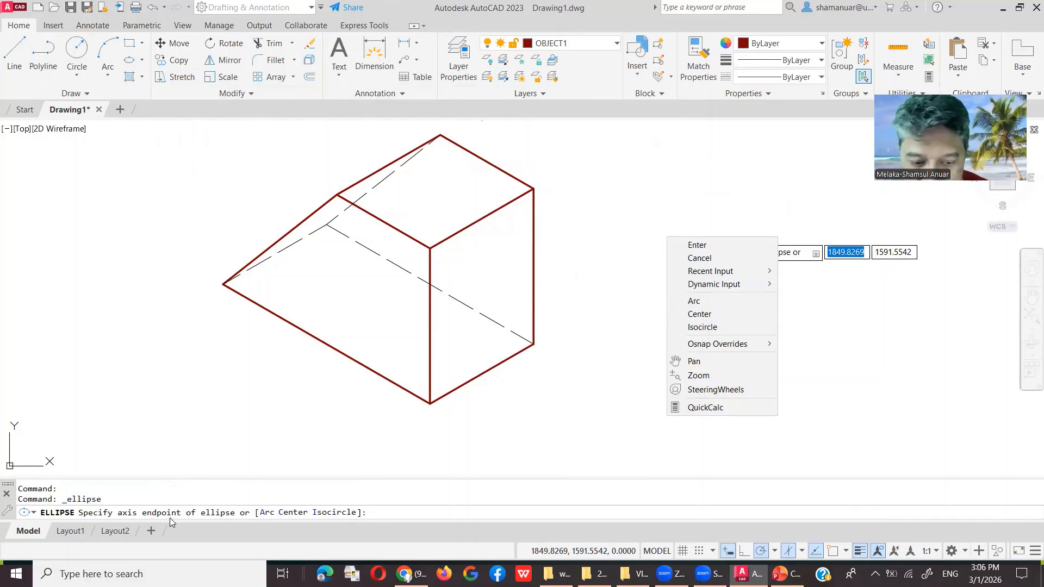
click(330, 513)
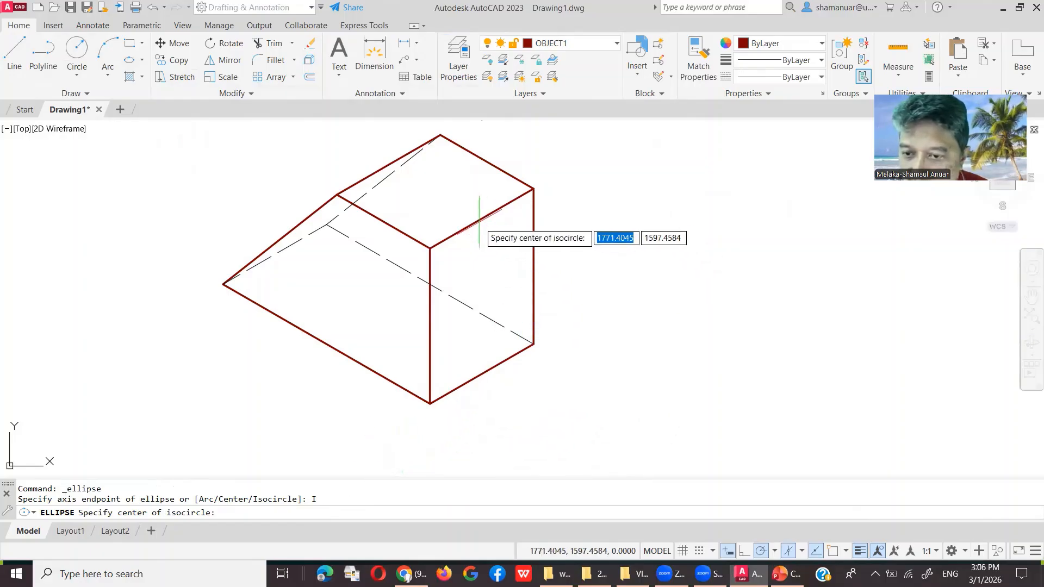
click(833, 551)
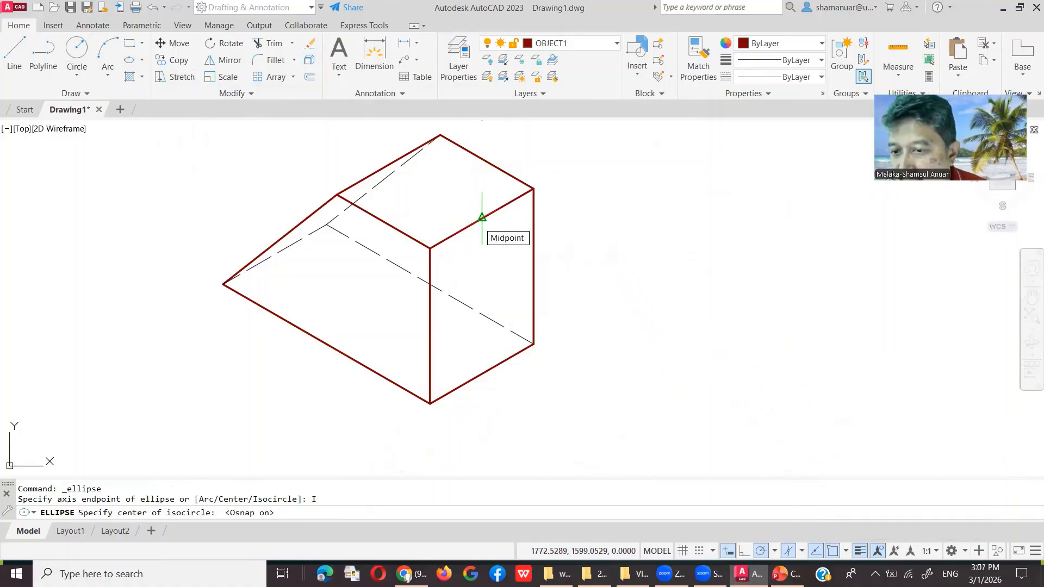
click(482, 217)
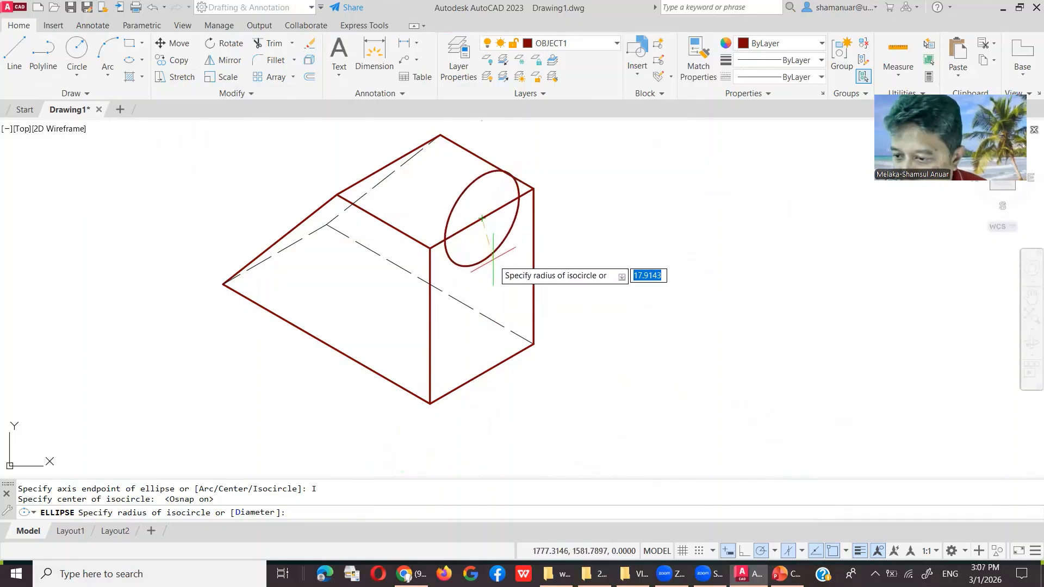
key(Return)
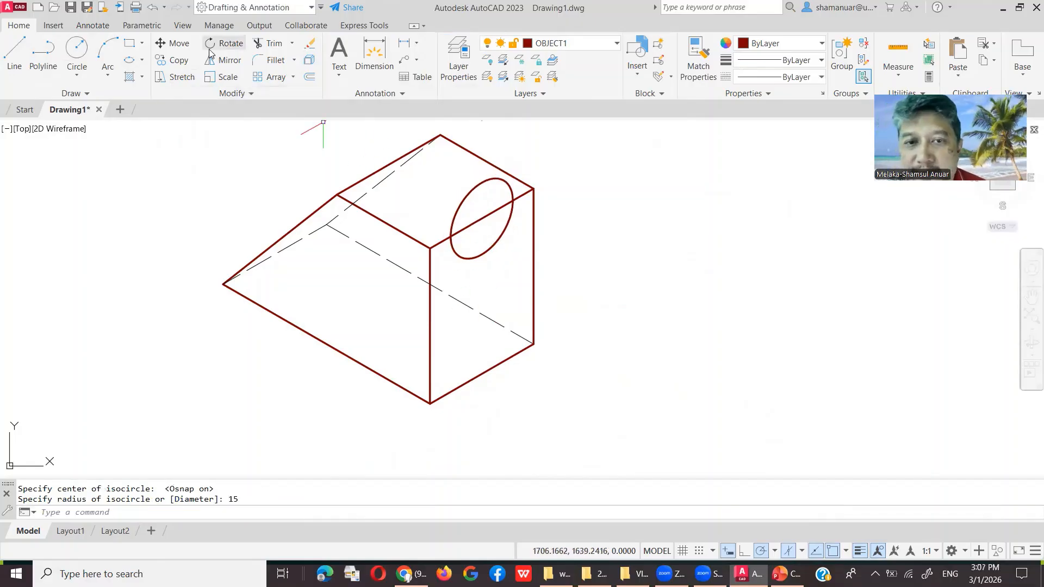
Step: Move the isocircle from its centre 33.6 units straight down onto the right face's centre
click(168, 49)
click(510, 193)
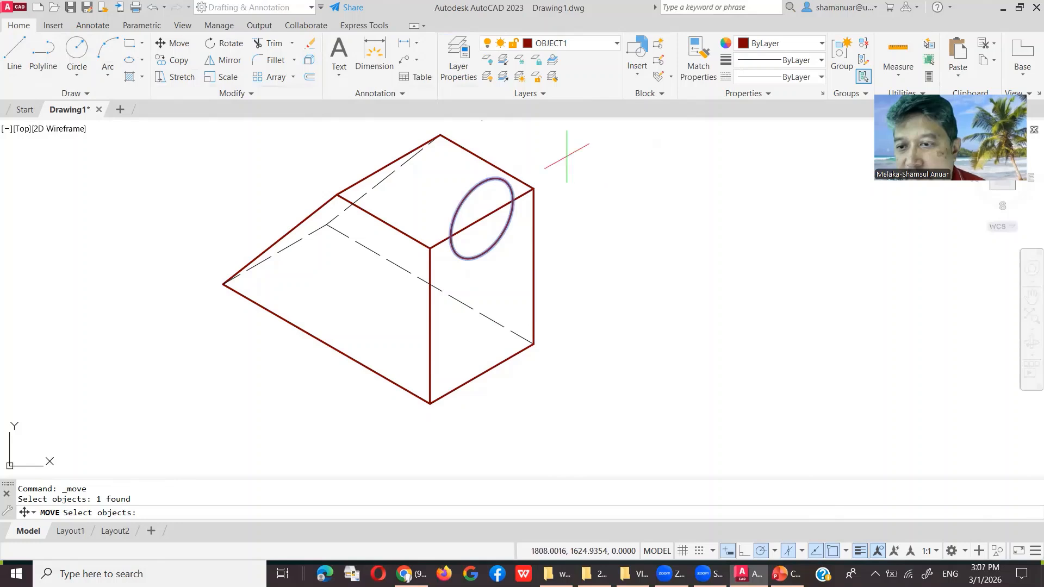
key(Return)
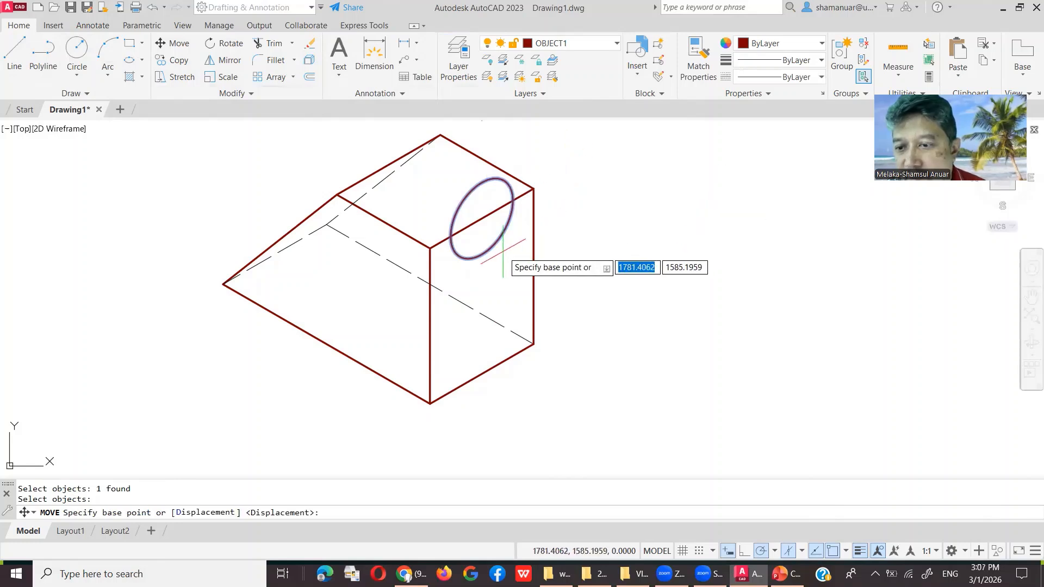
click(481, 218)
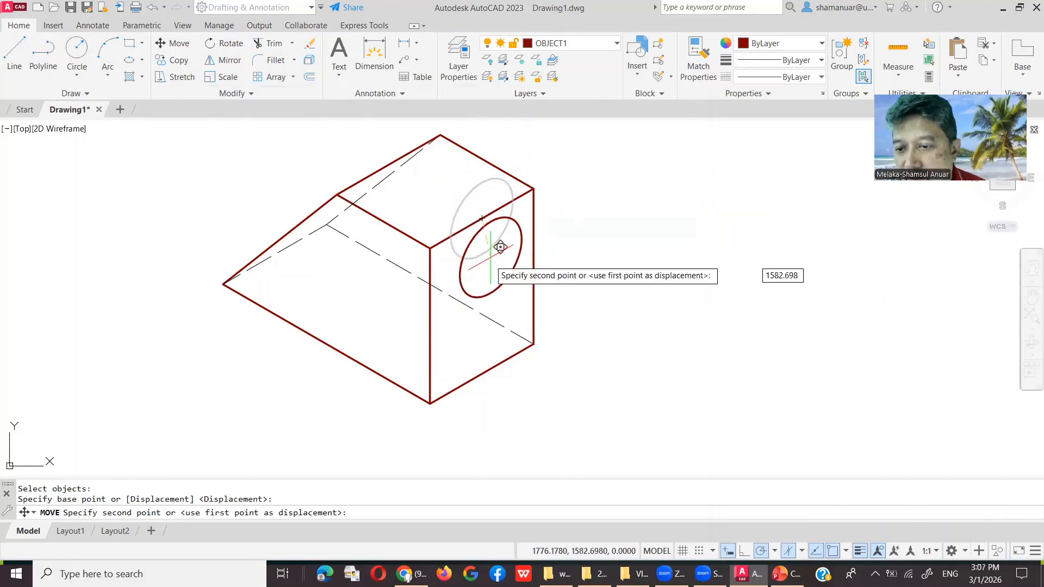
click(481, 298)
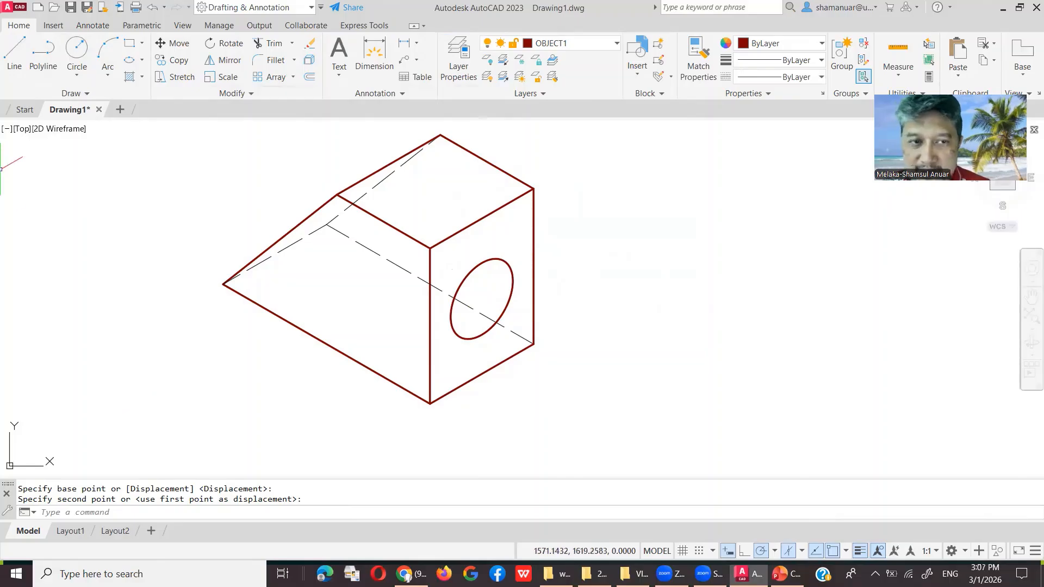
click(189, 64)
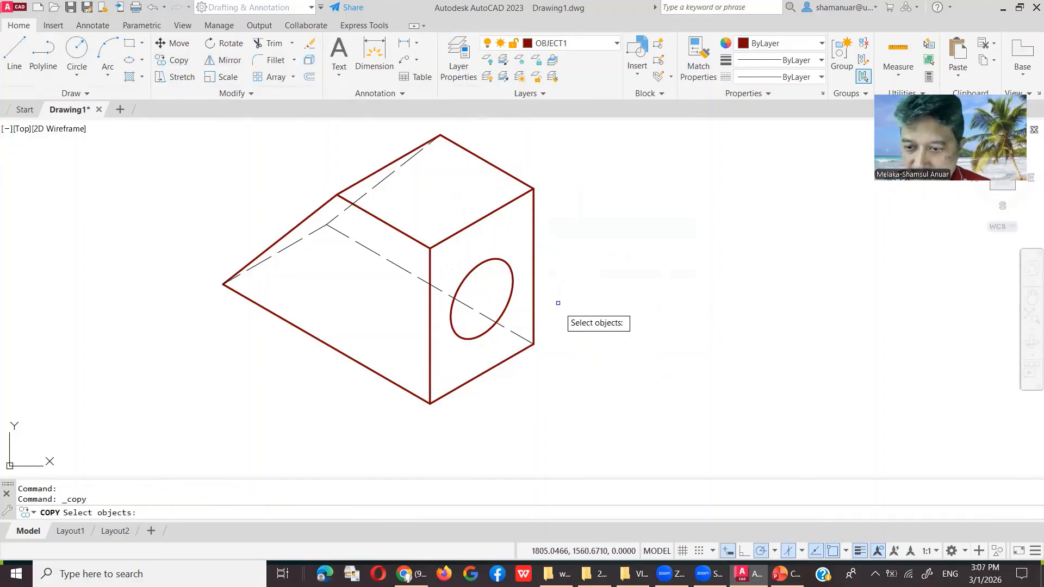
Step: Copy the isocircle 46.47 units along the 330° receding axis, just past the block's right face
key(Return)
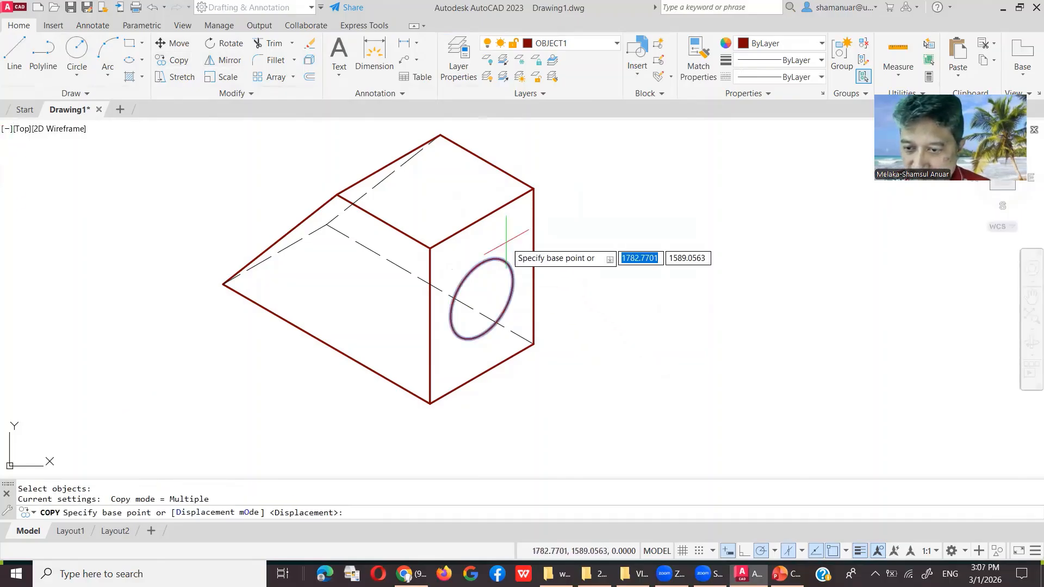
click(482, 298)
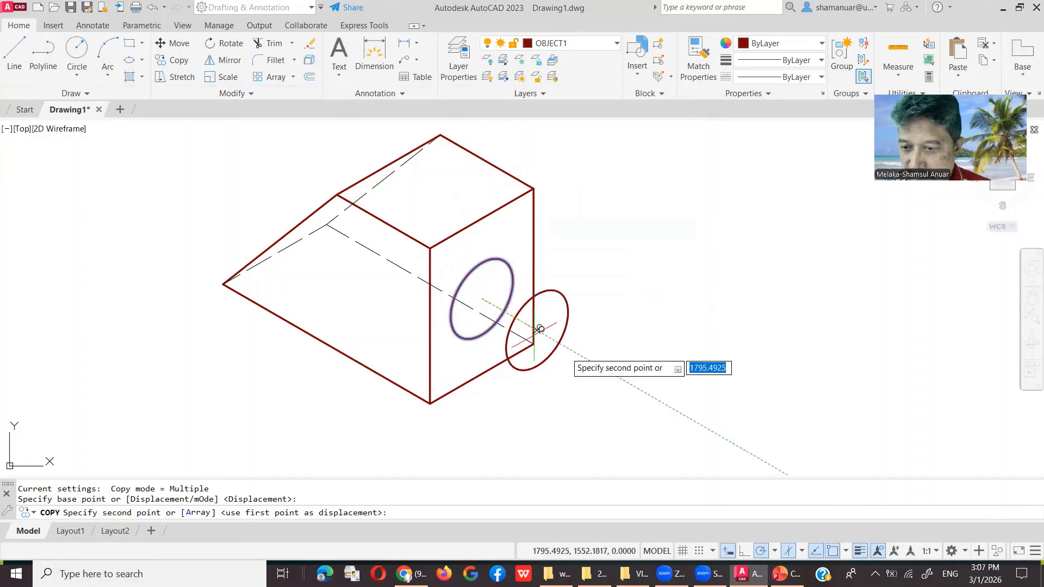
click(578, 354)
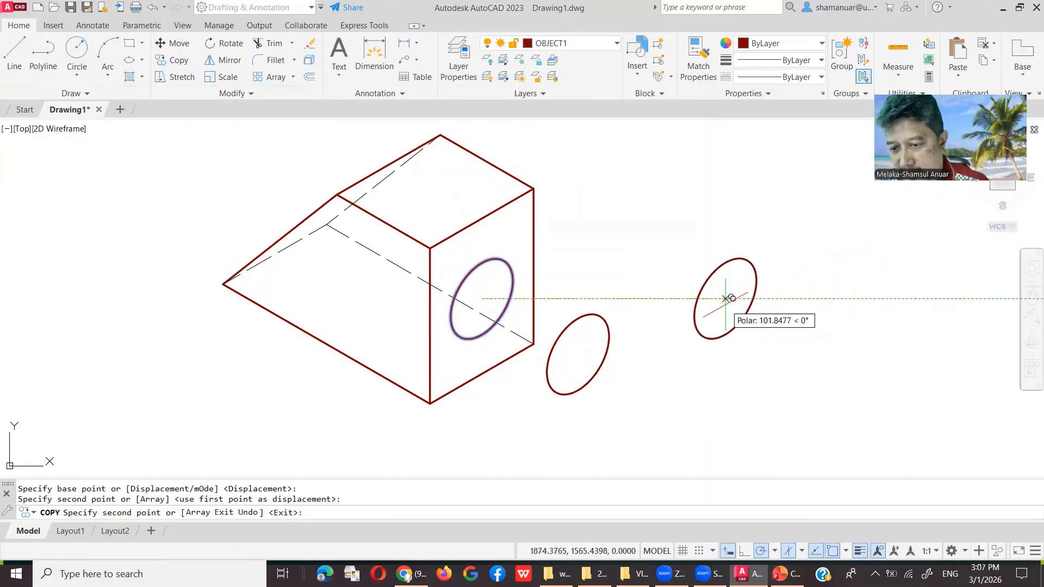
key(Return)
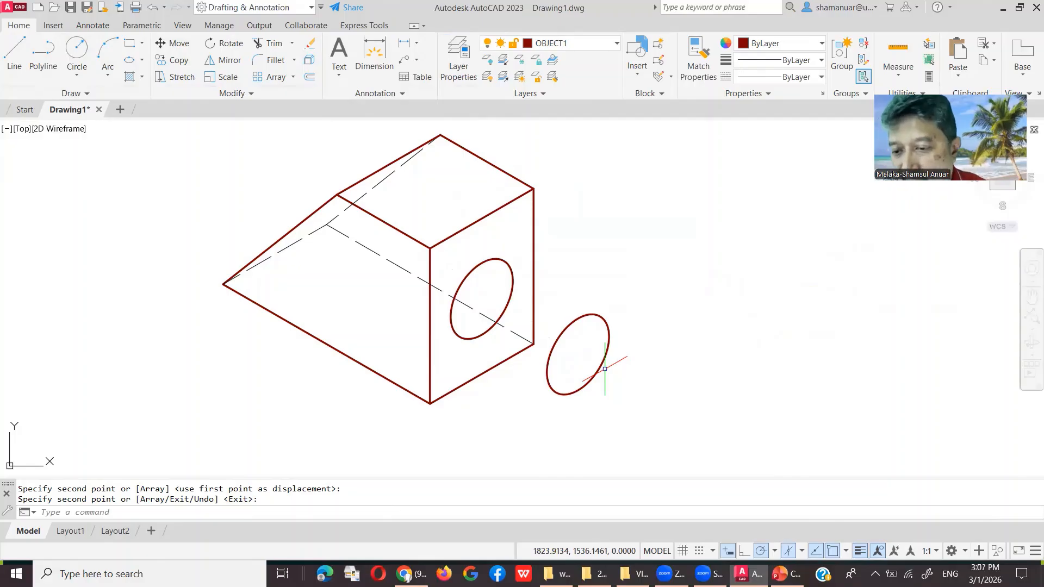
click(16, 53)
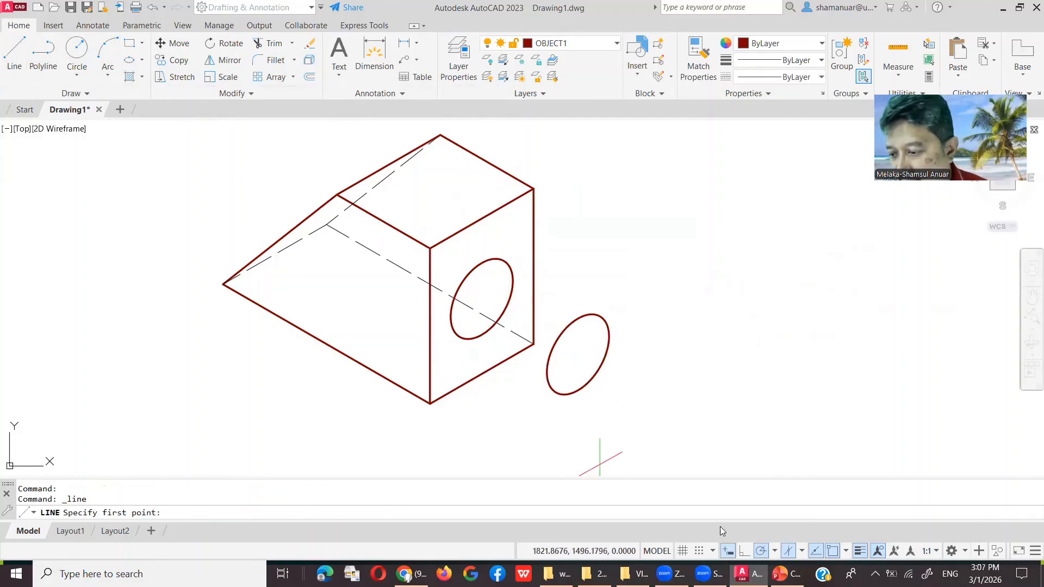
Step: With quadrant snap on, draw bottom and top tangent lines joining the isocircle to its copy
click(845, 551)
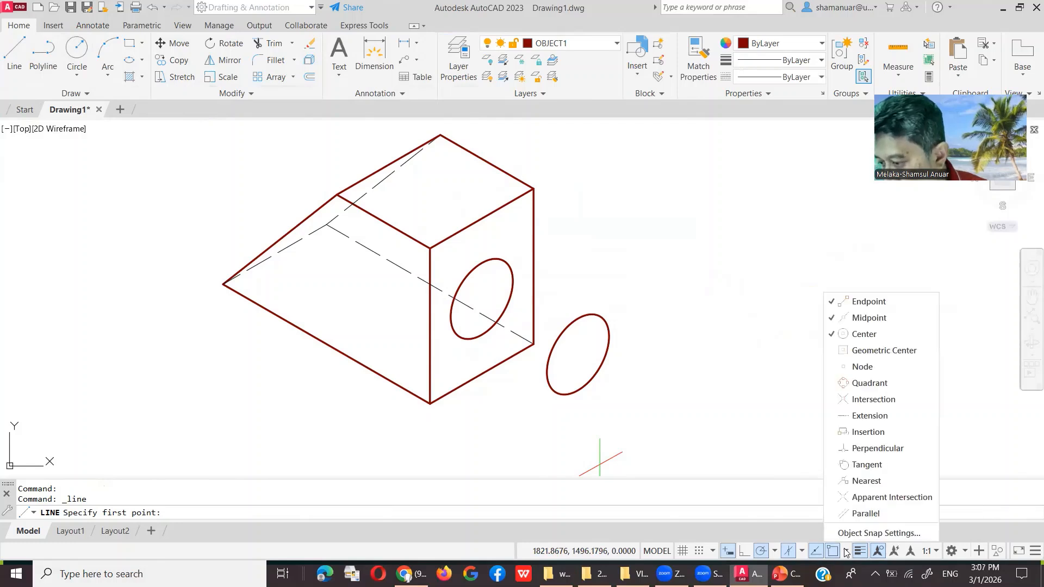
click(887, 386)
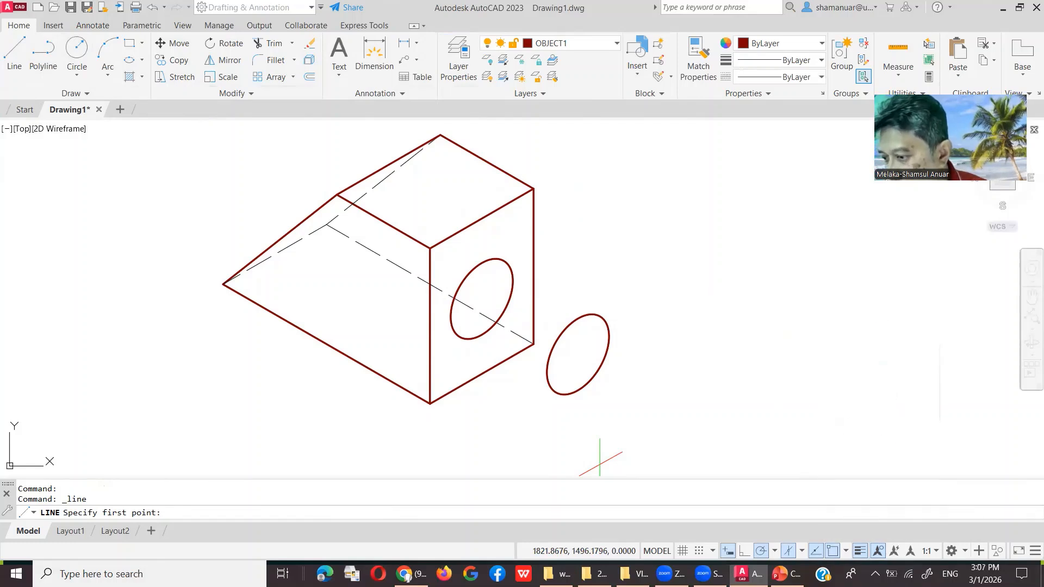
click(459, 337)
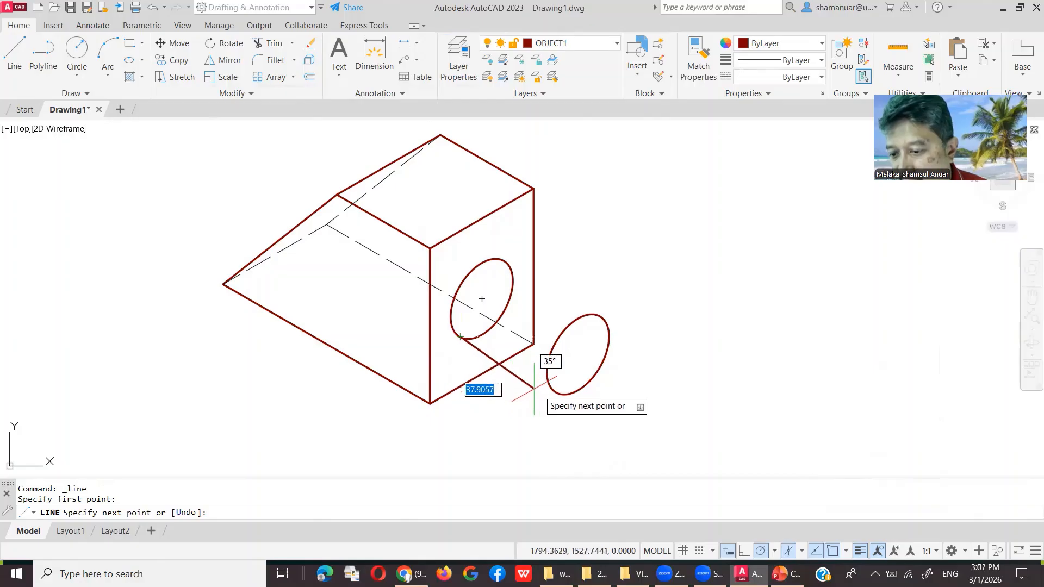
click(556, 391)
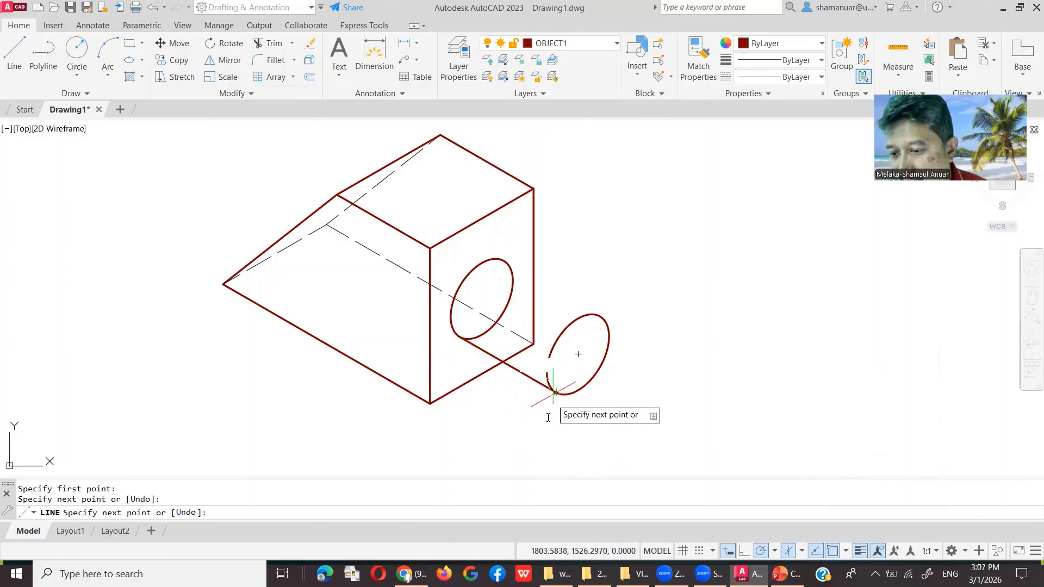
key(Return)
key(Return)
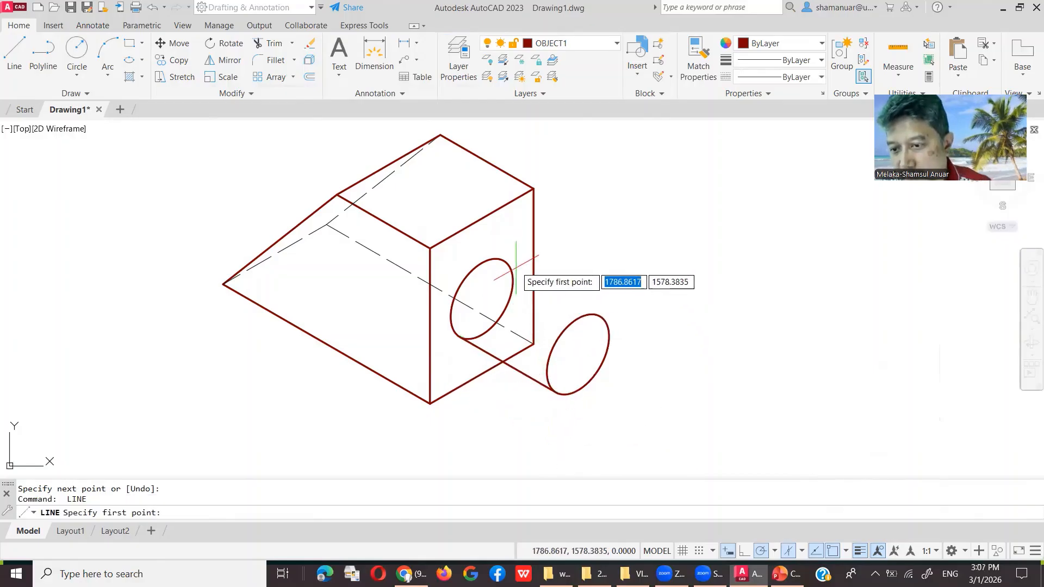
click(504, 262)
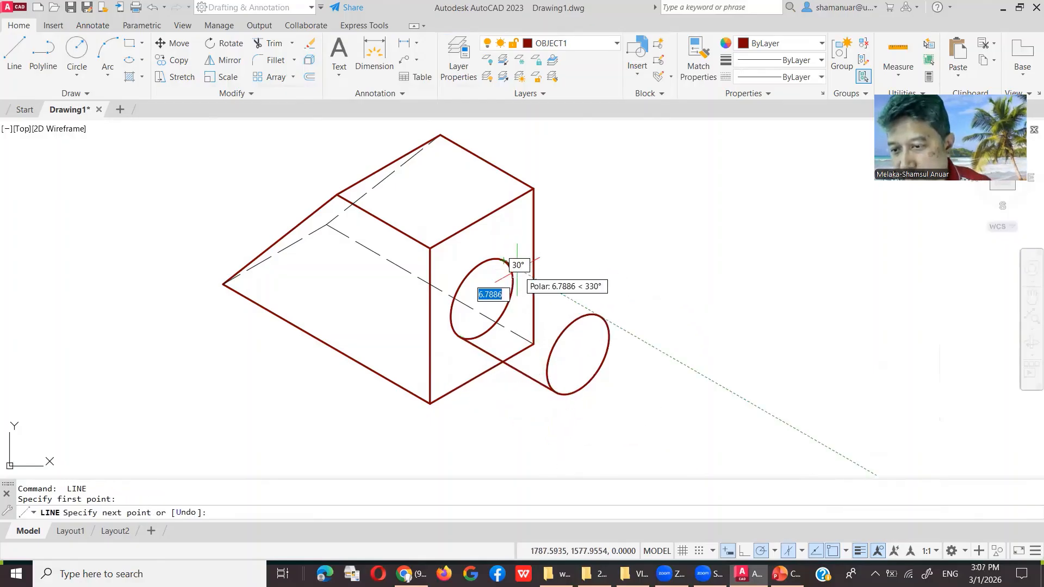
click(600, 311)
key(Return)
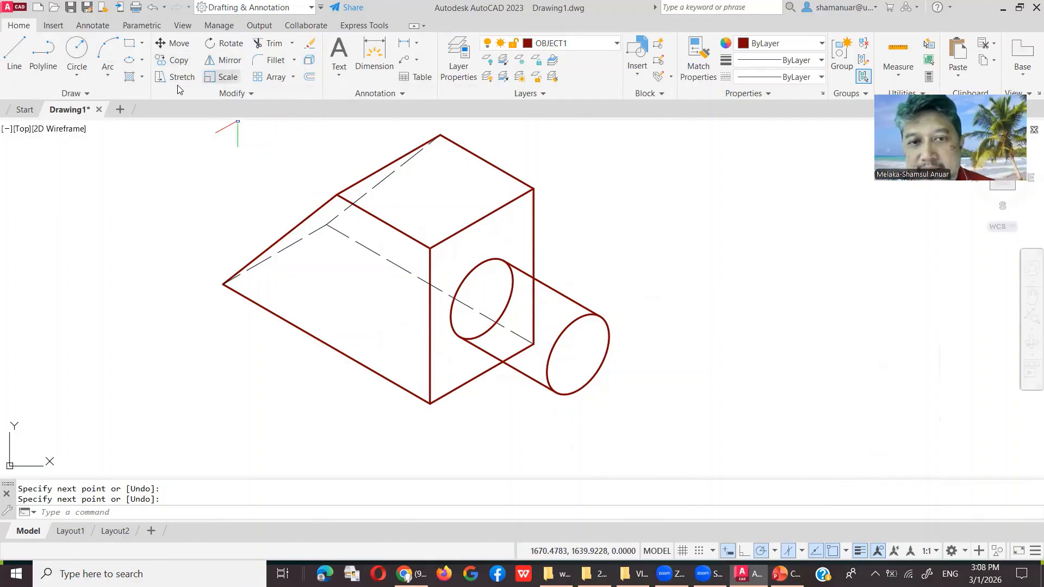
Step: Draw a radius-7.5 isocircle centred on the front end of the boss
click(130, 64)
right_click(213, 186)
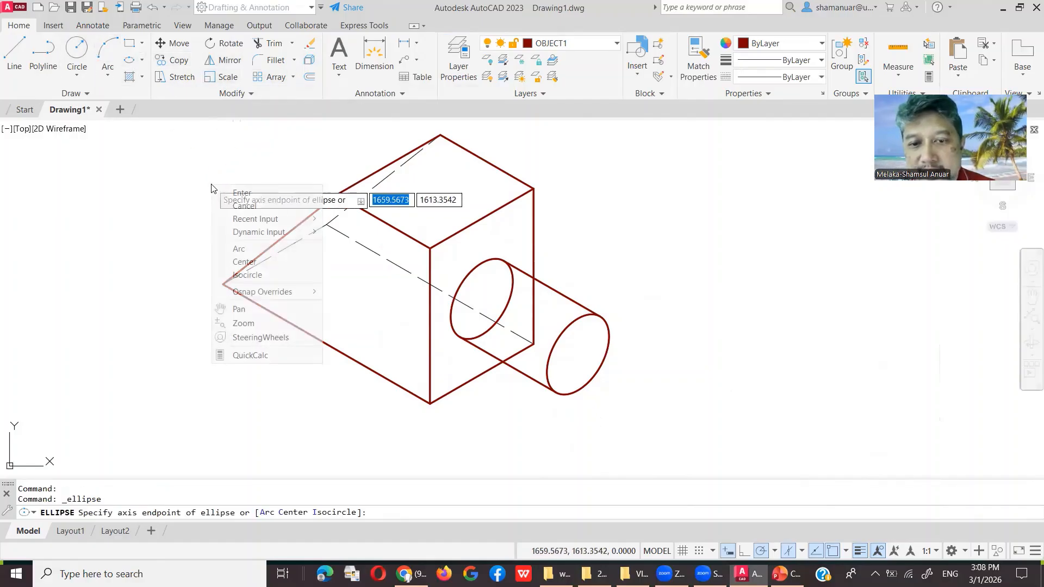
click(274, 276)
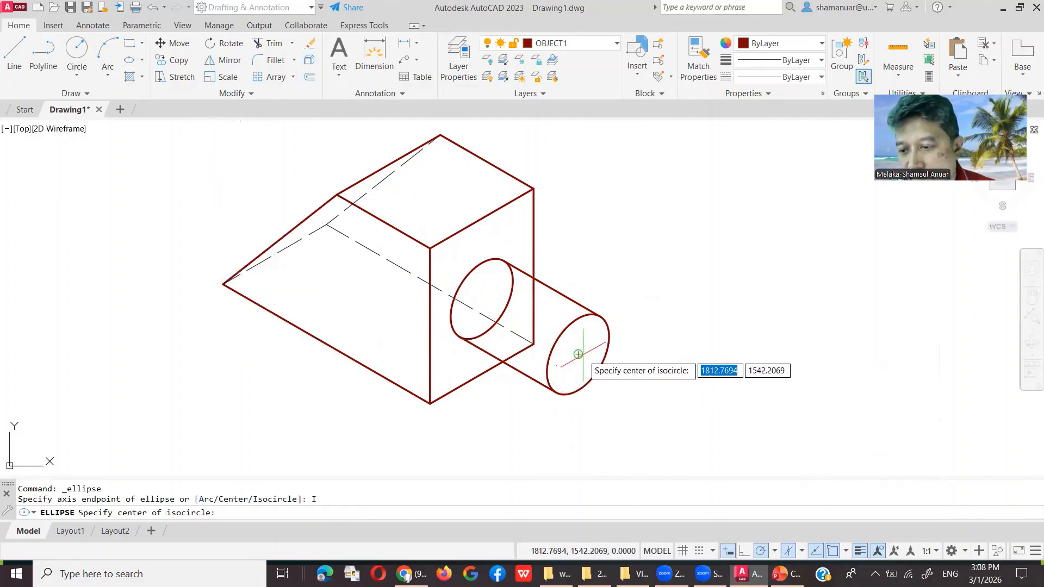
click(578, 354)
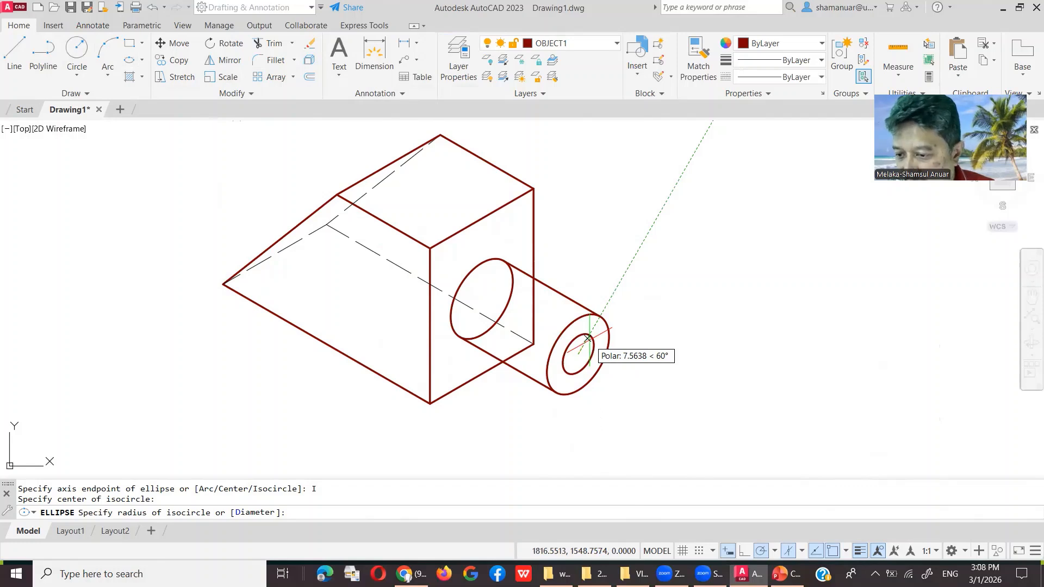
text(7)
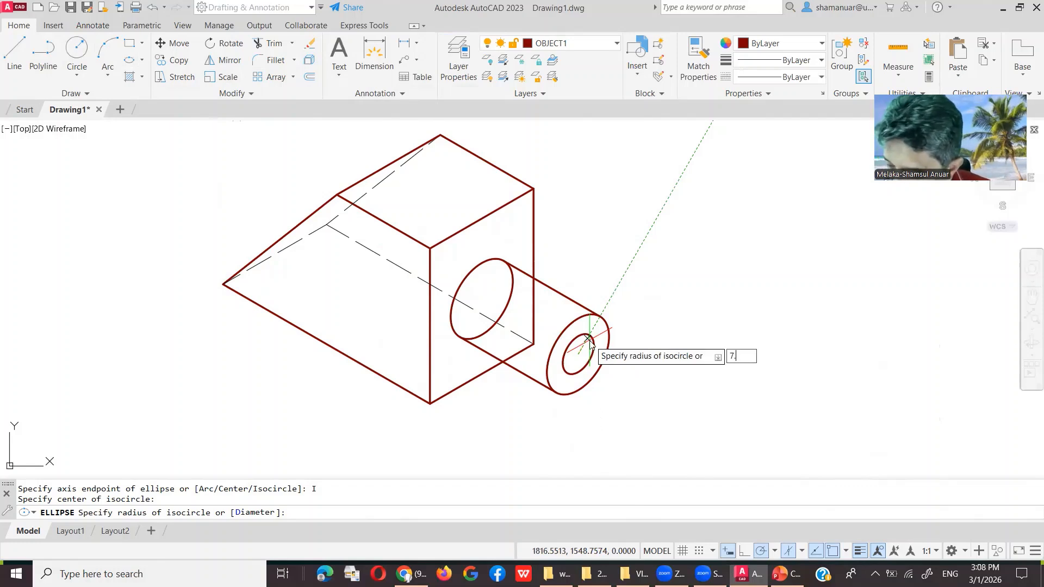
text(.5)
key(Return)
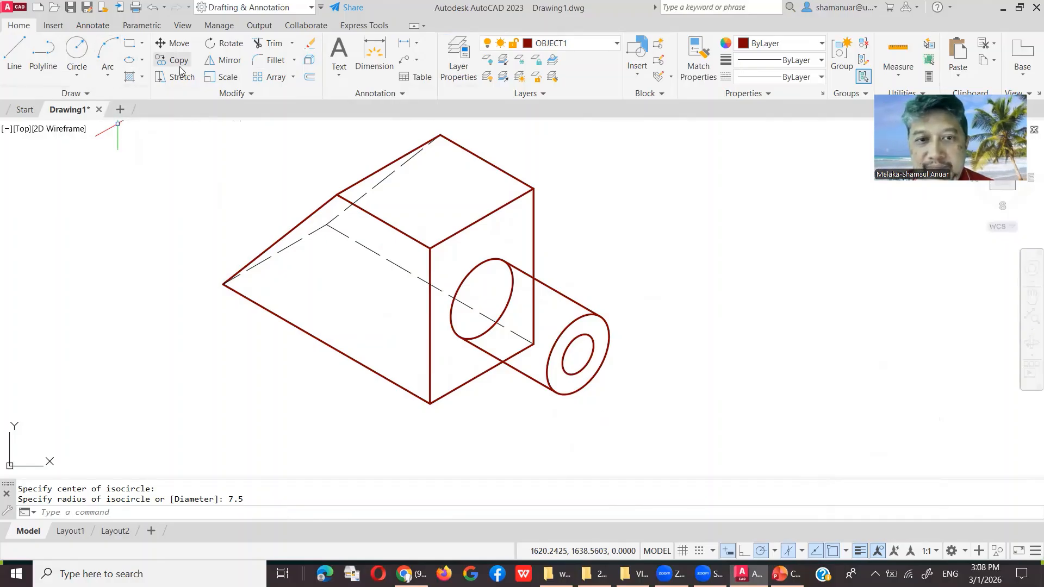
Step: Copy the 7.5-radius hole circle from the boss's front centre to its back end
click(580, 338)
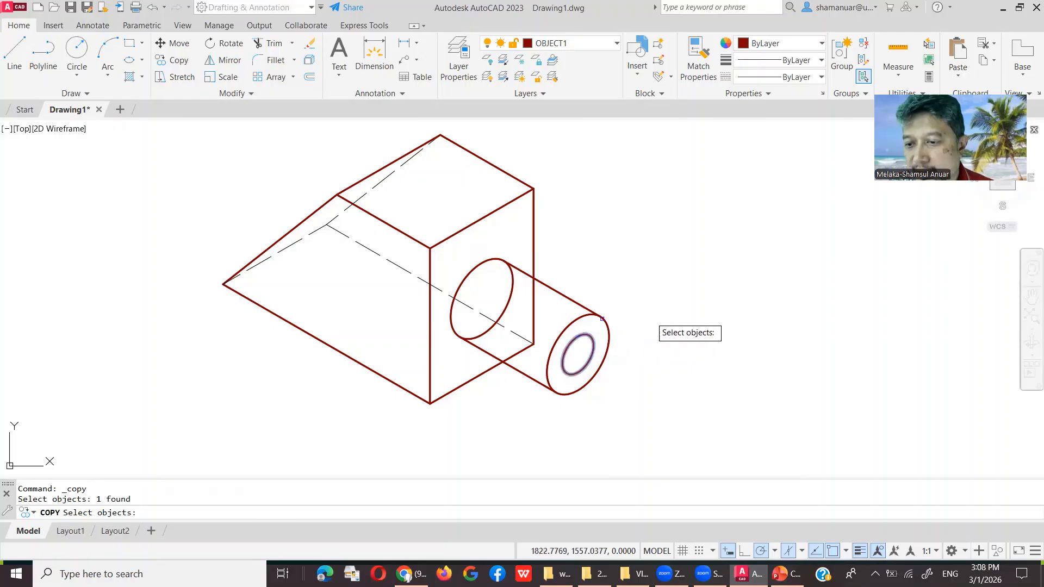
key(Return)
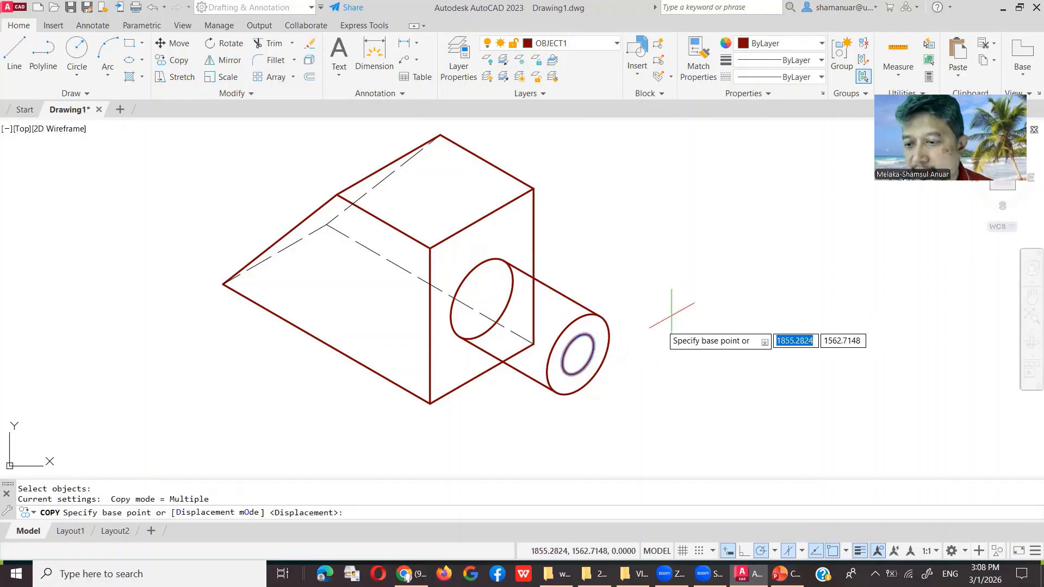
click(577, 354)
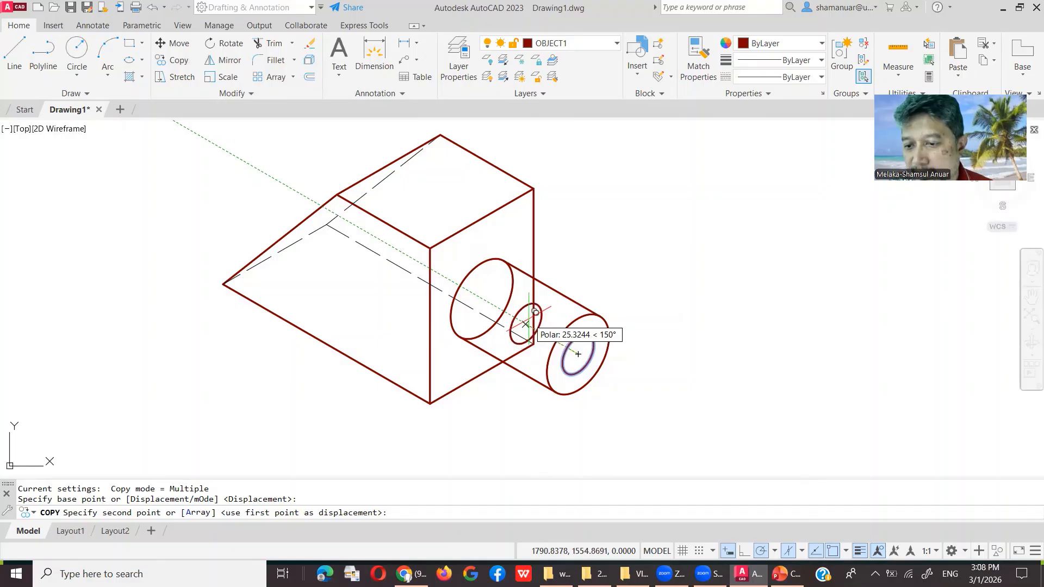
click(535, 312)
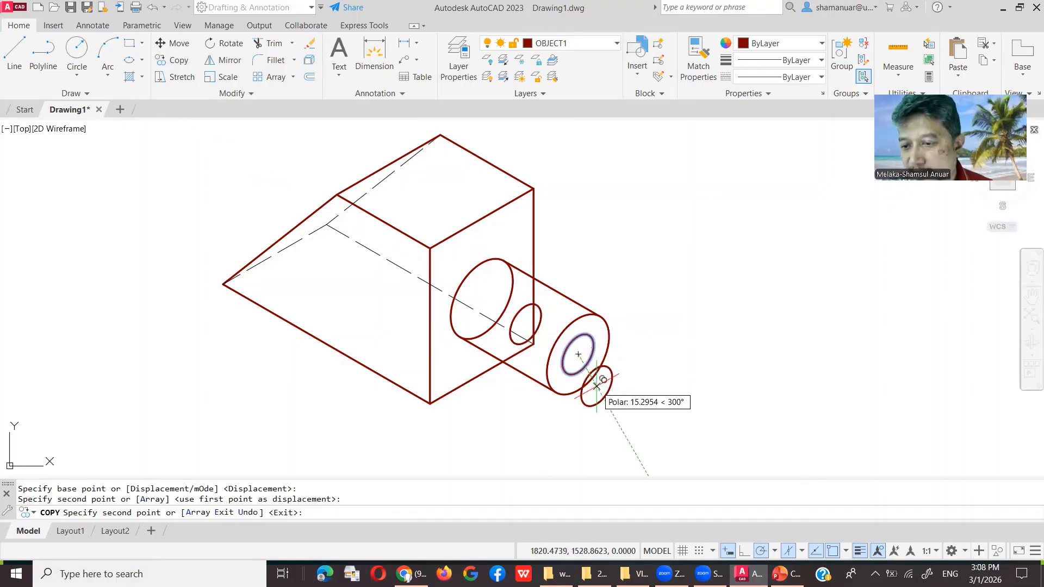
key(Escape)
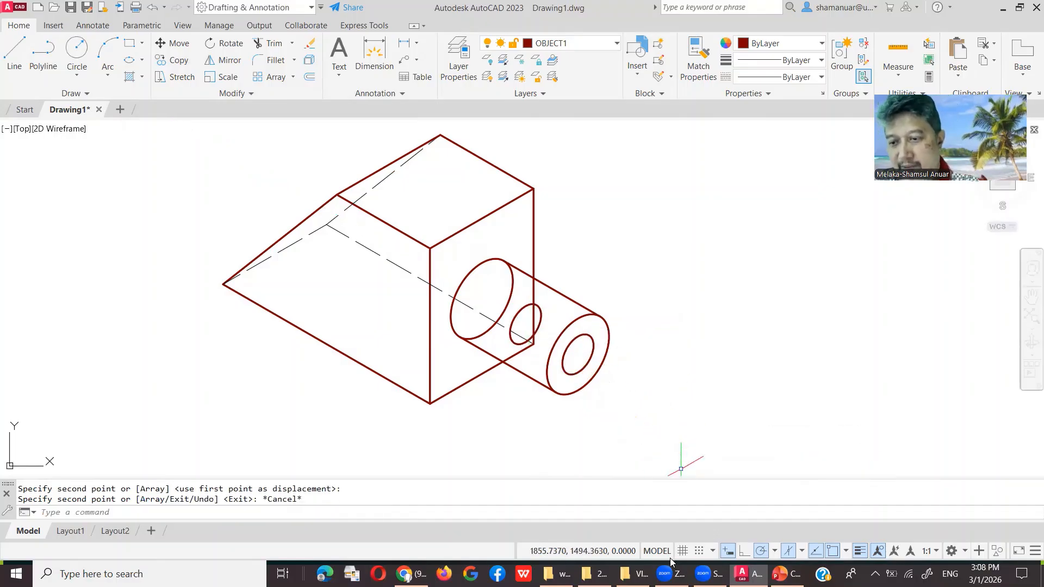
Step: Draw top and bottom bore lines connecting the back and front hole circles
click(14, 52)
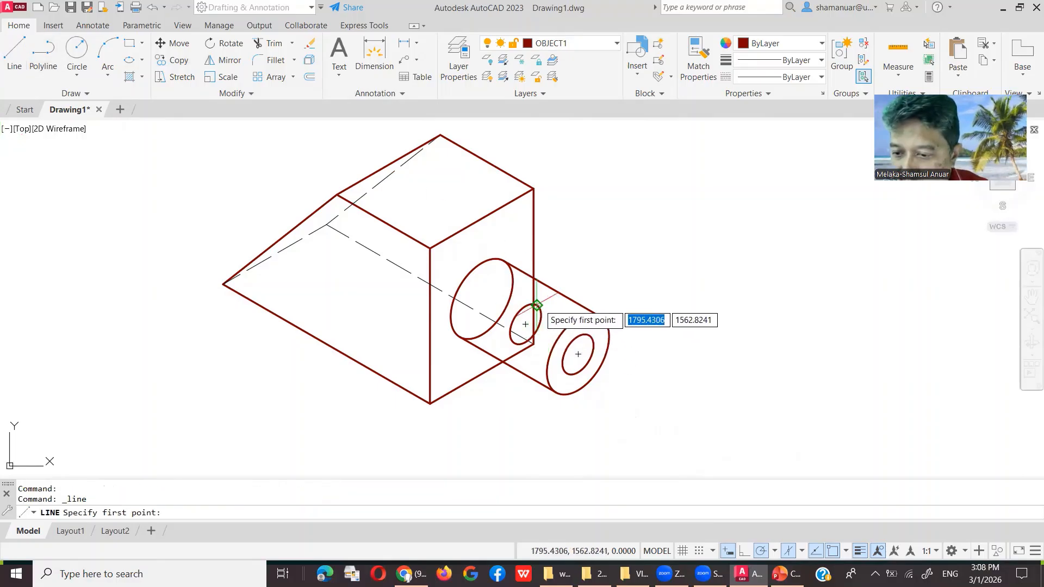
click(536, 306)
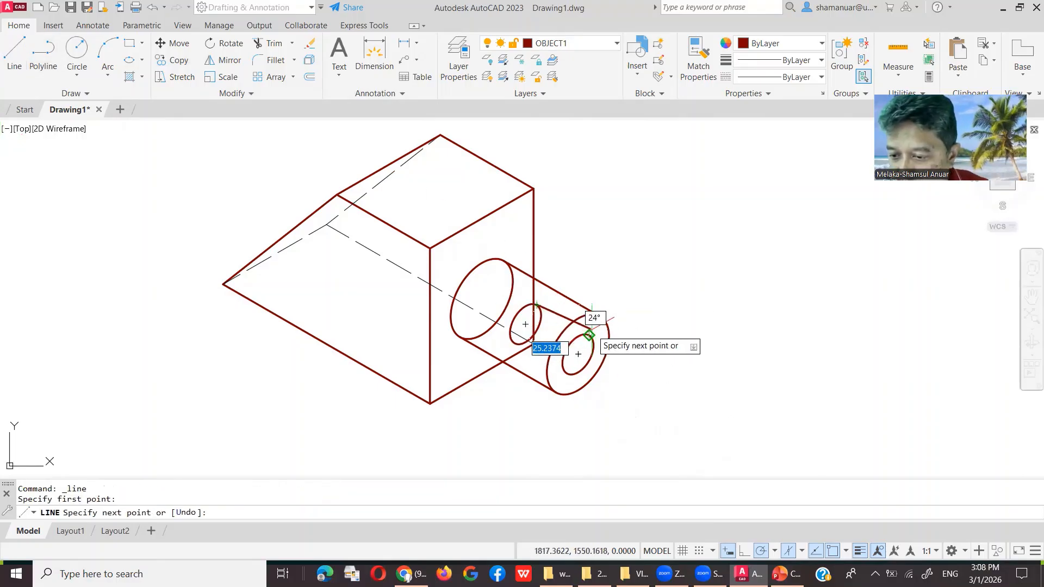
click(590, 335)
key(Return)
key(Return)
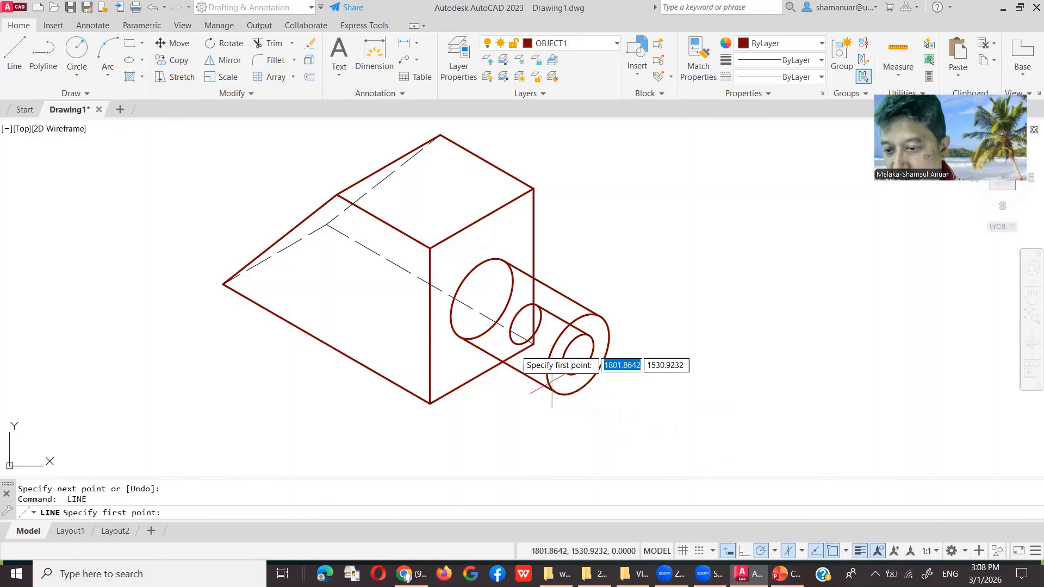
click(514, 343)
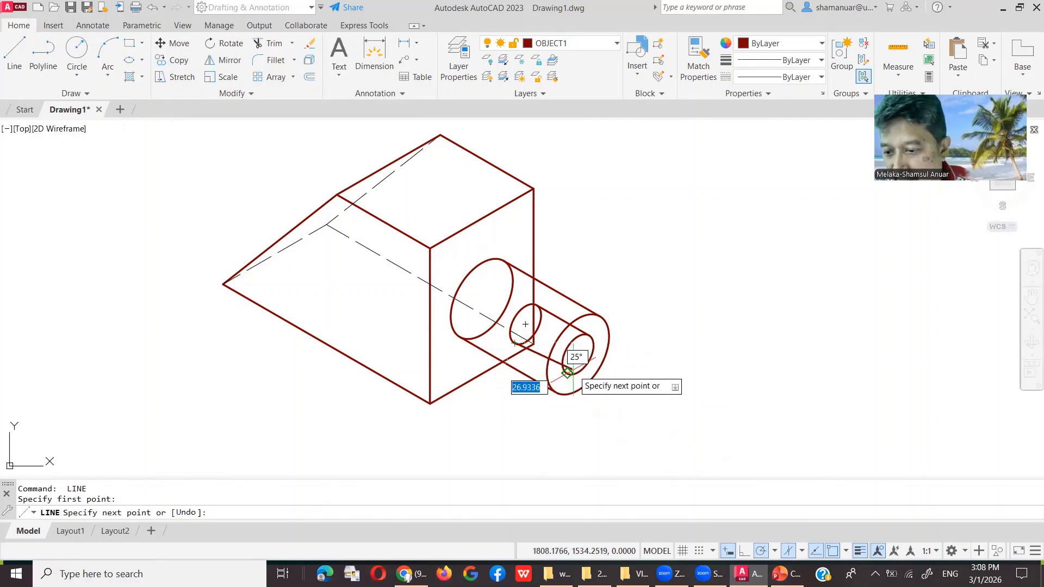
click(567, 372)
key(Return)
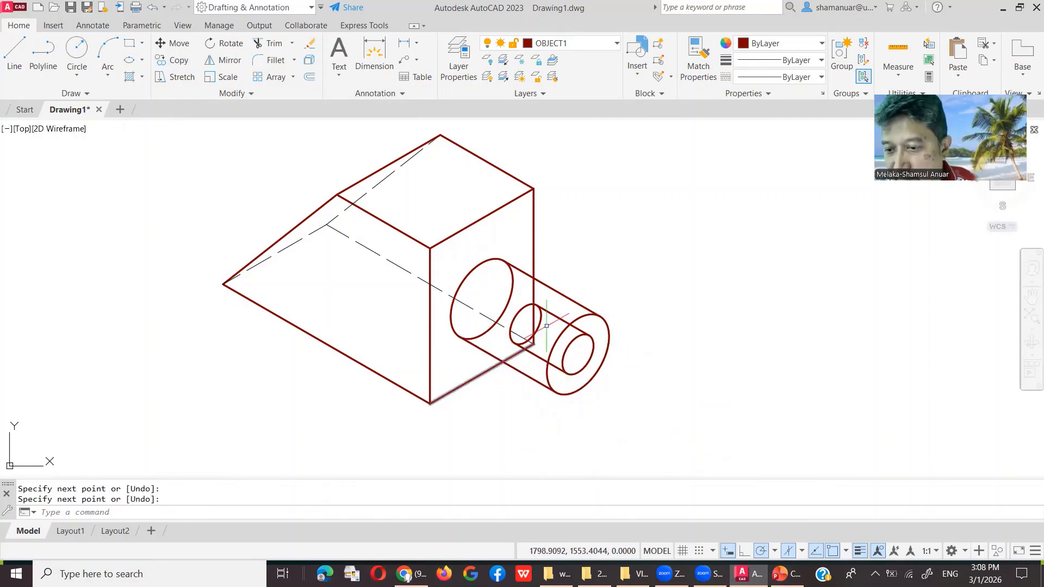
Step: Move the back hole circle and both bore lines onto the HIDDEN layer
mouse_move(553, 308)
mouse_down()
mouse_move(568, 326)
mouse_move(538, 320)
mouse_move(549, 369)
mouse_move(540, 359)
mouse_up()
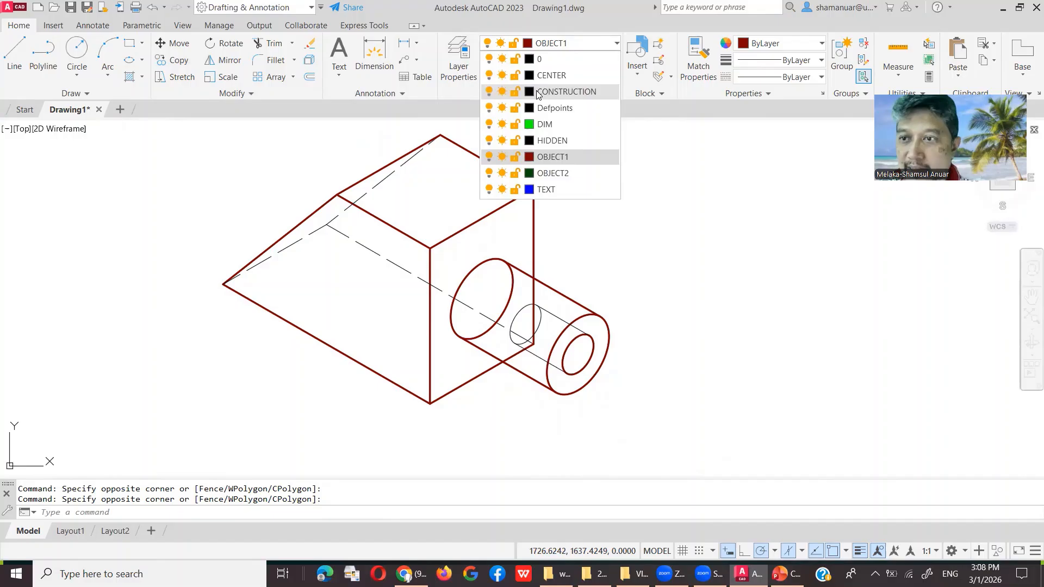
click(569, 141)
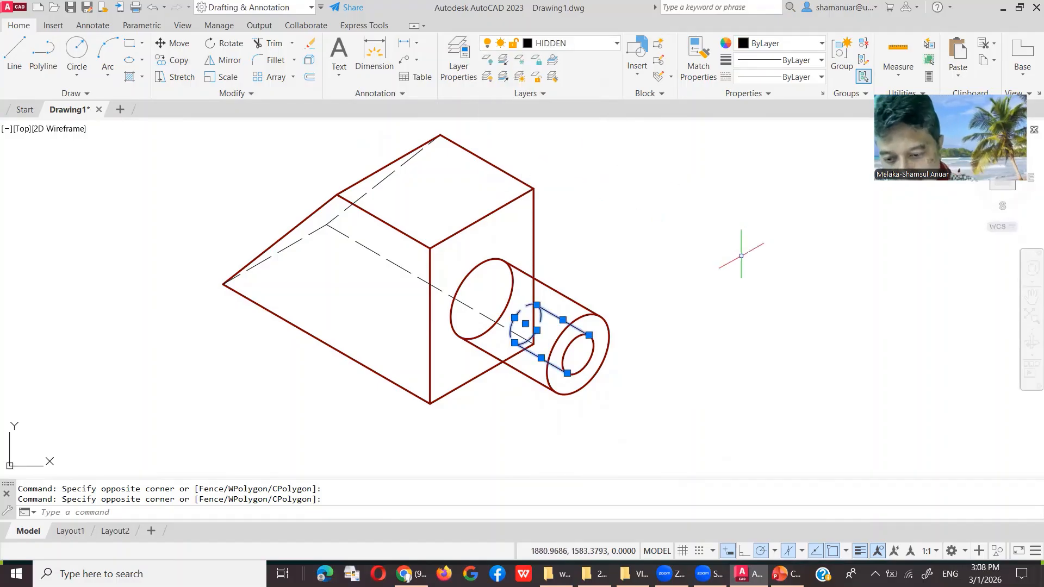
key(Escape)
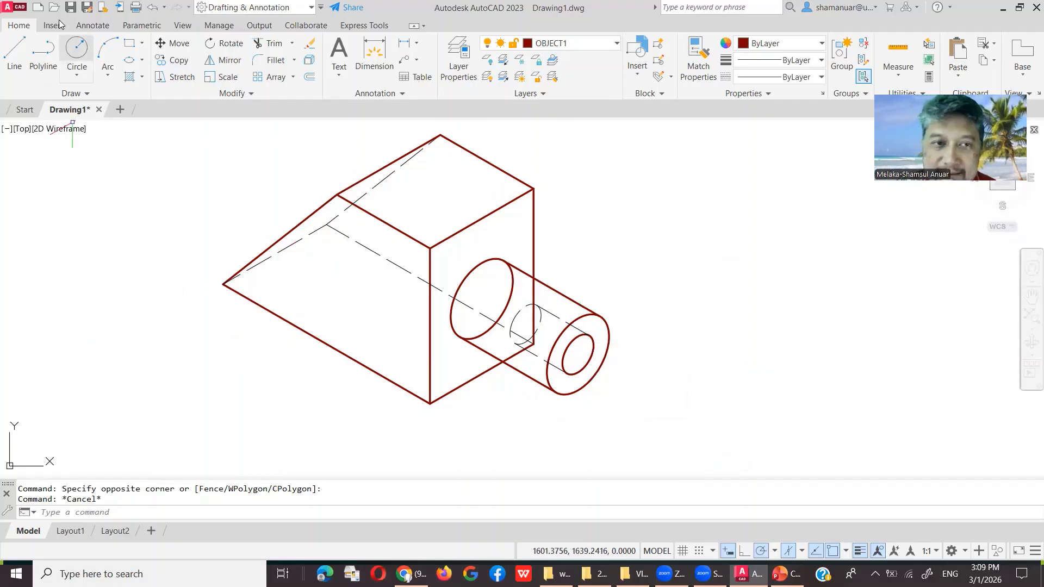
Step: In Save Drawing As, browse to the HW folder on drive E: (ABAH > CAD > 2025 > HW)
click(86, 11)
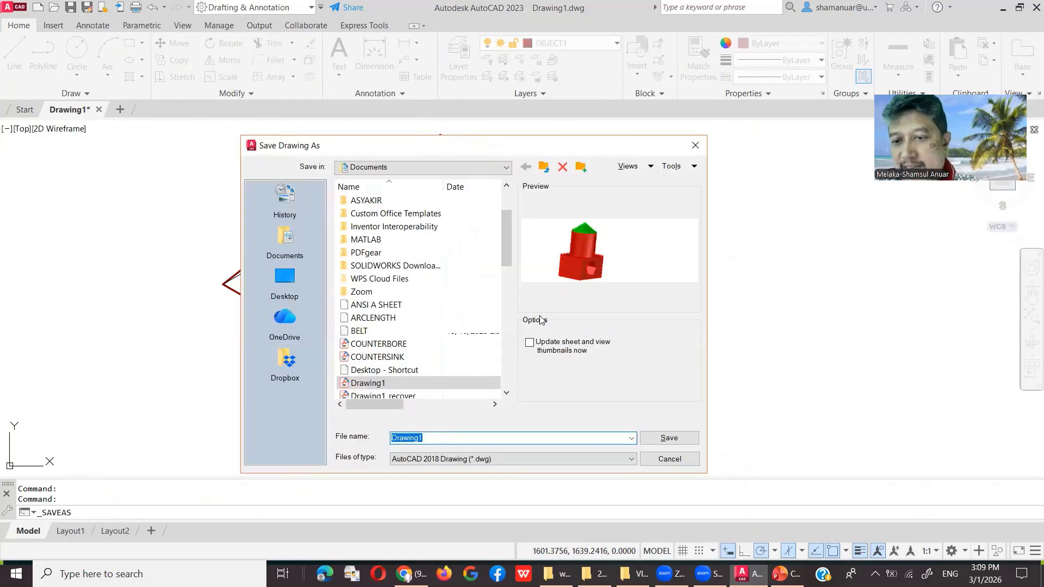
scroll(382, 329, down, 2)
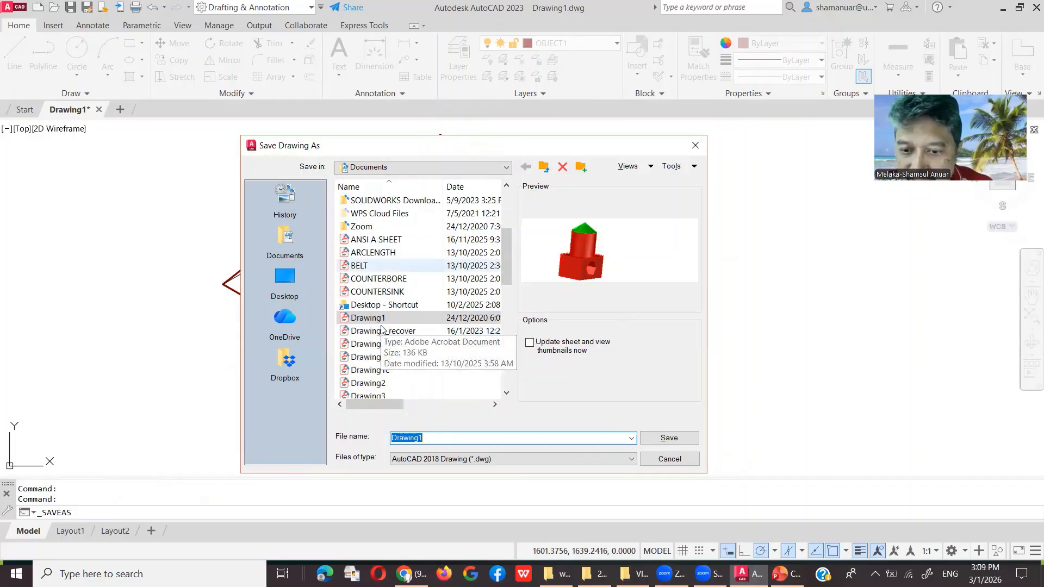
scroll(382, 329, down, 2)
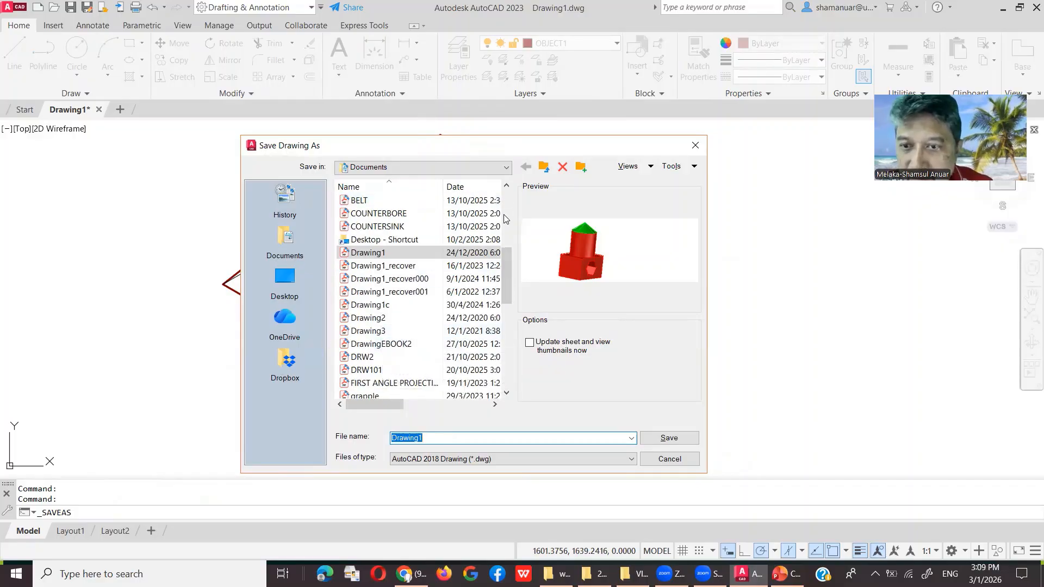
click(506, 167)
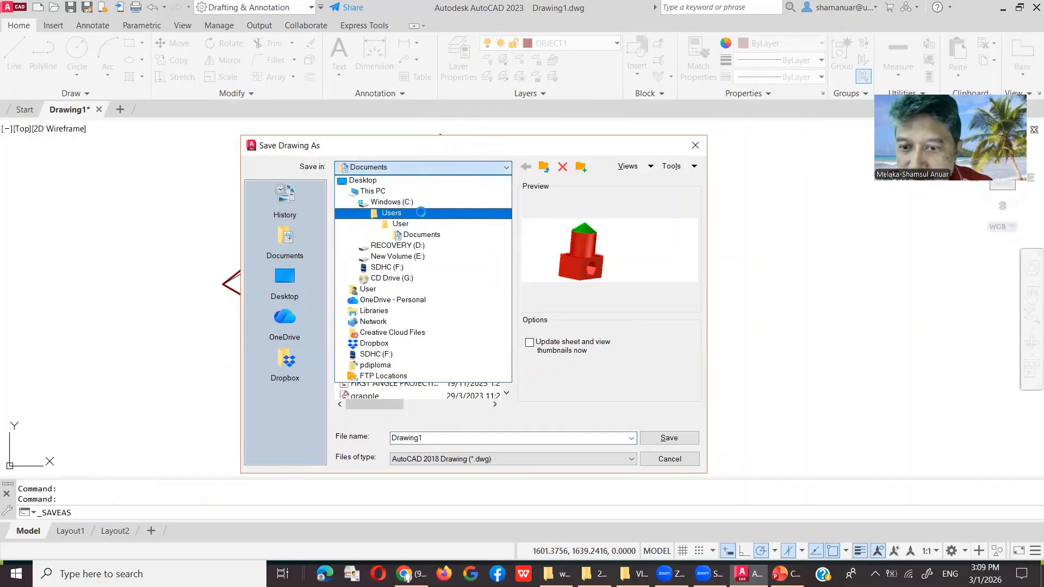
click(419, 256)
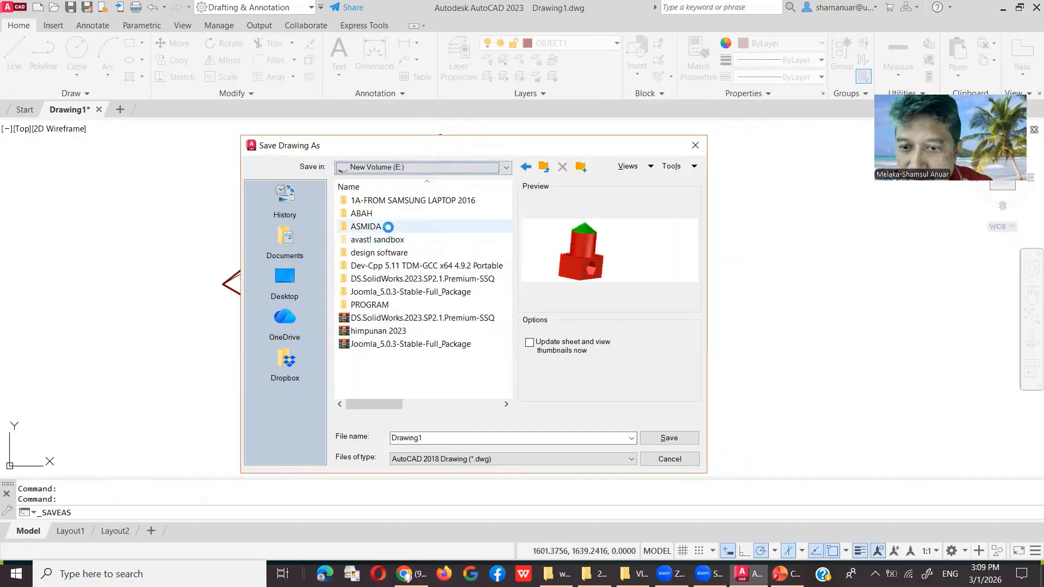
double_click(384, 213)
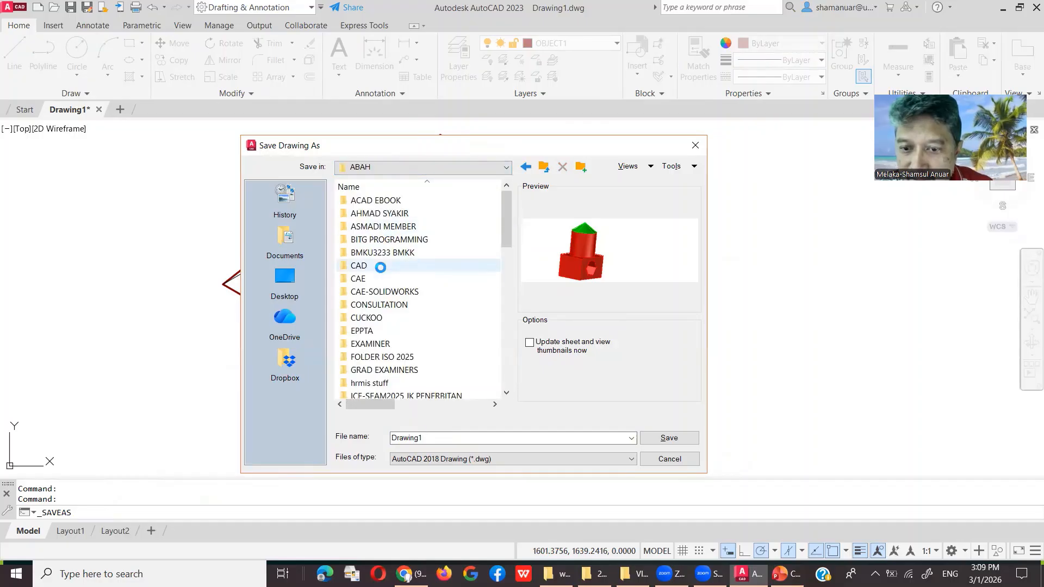
double_click(380, 267)
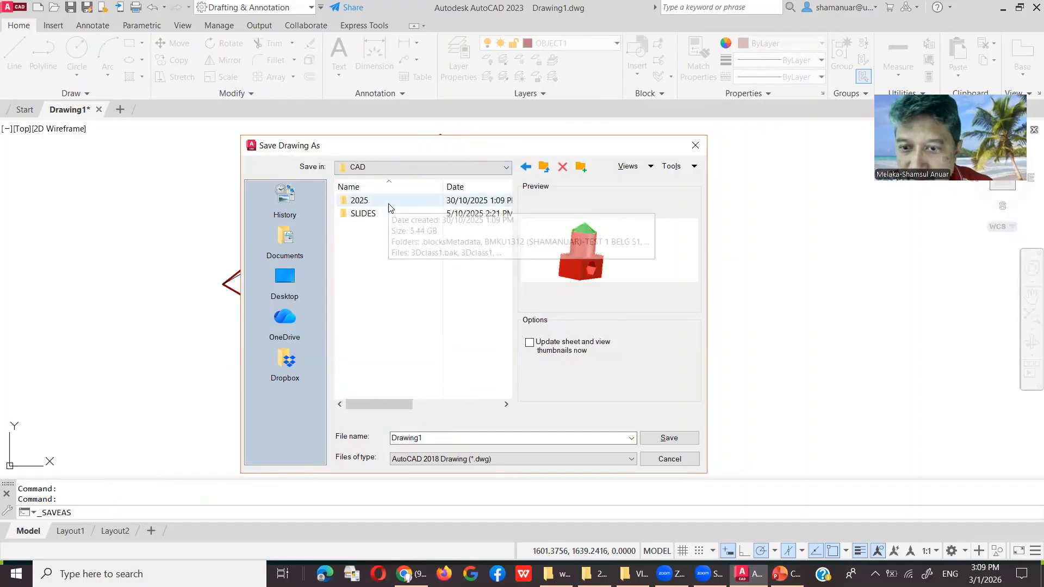
double_click(388, 205)
double_click(388, 236)
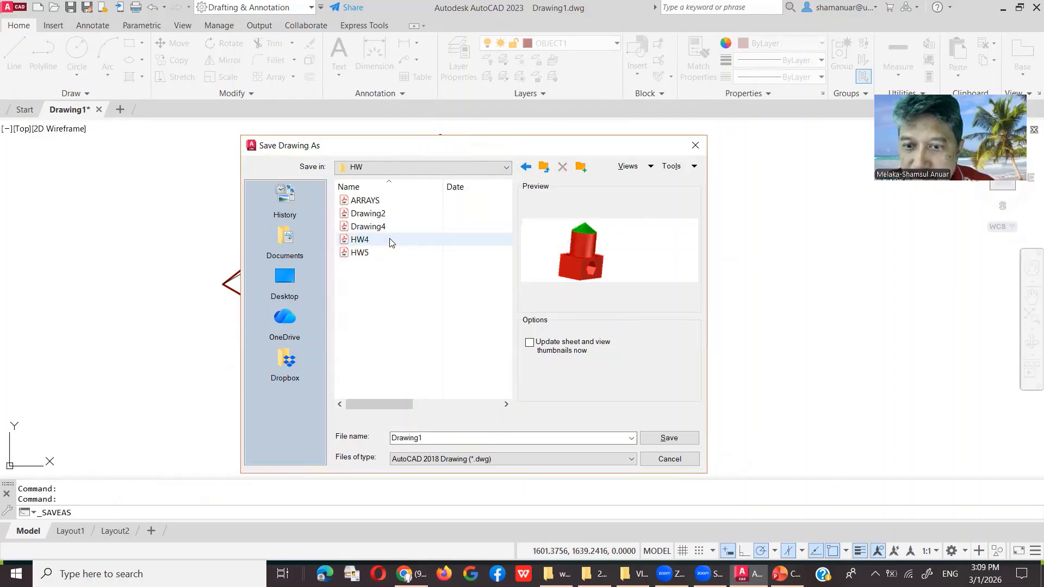
Step: Save the drawing there under the name ISOEXERCISE1
double_click(434, 442)
text(ISOEX)
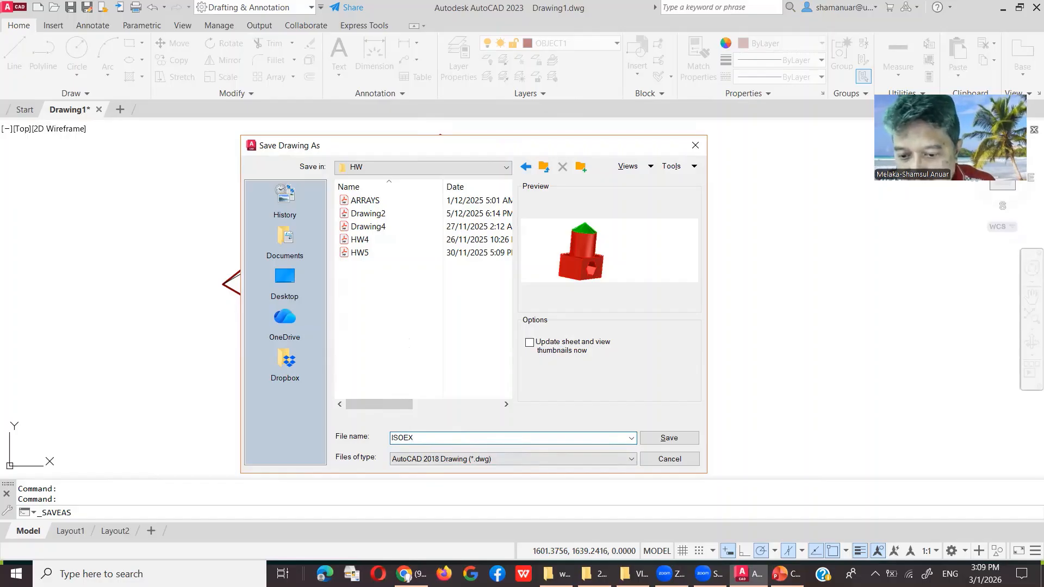
text(ERCISE1)
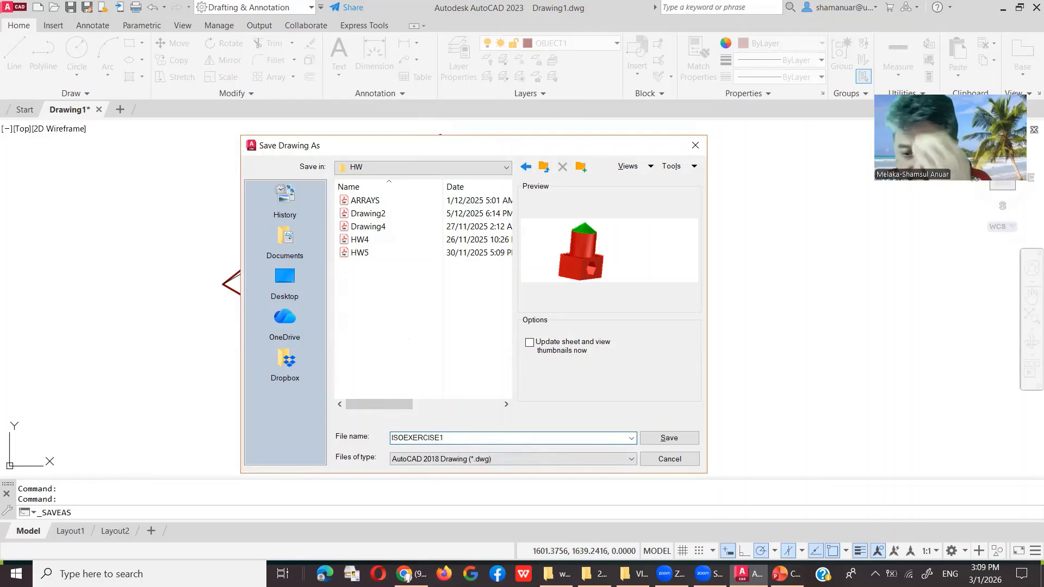
click(669, 438)
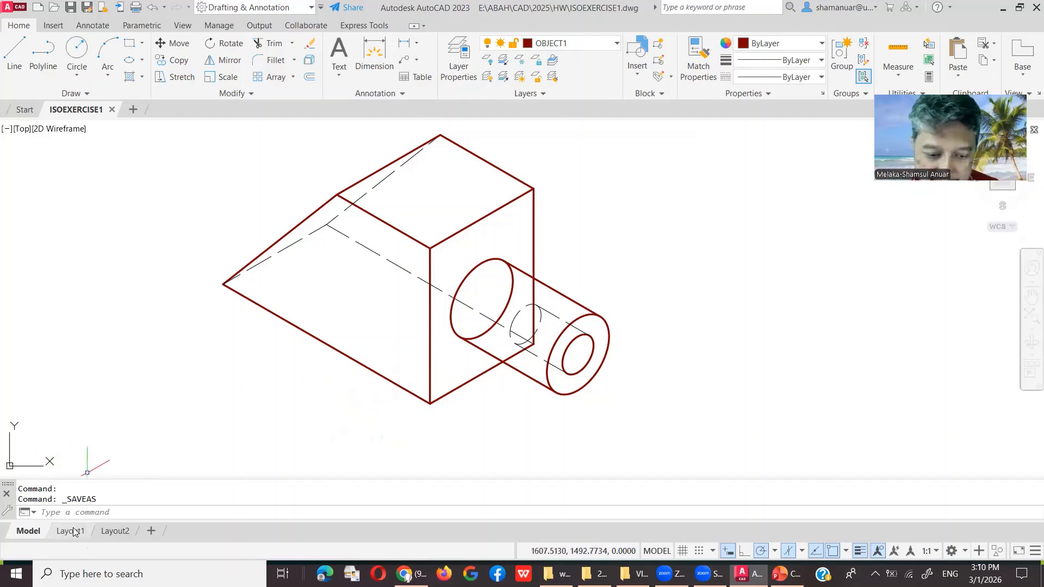
Step: Switch to Layout1 and erase its default viewport
mouse_move(74, 536)
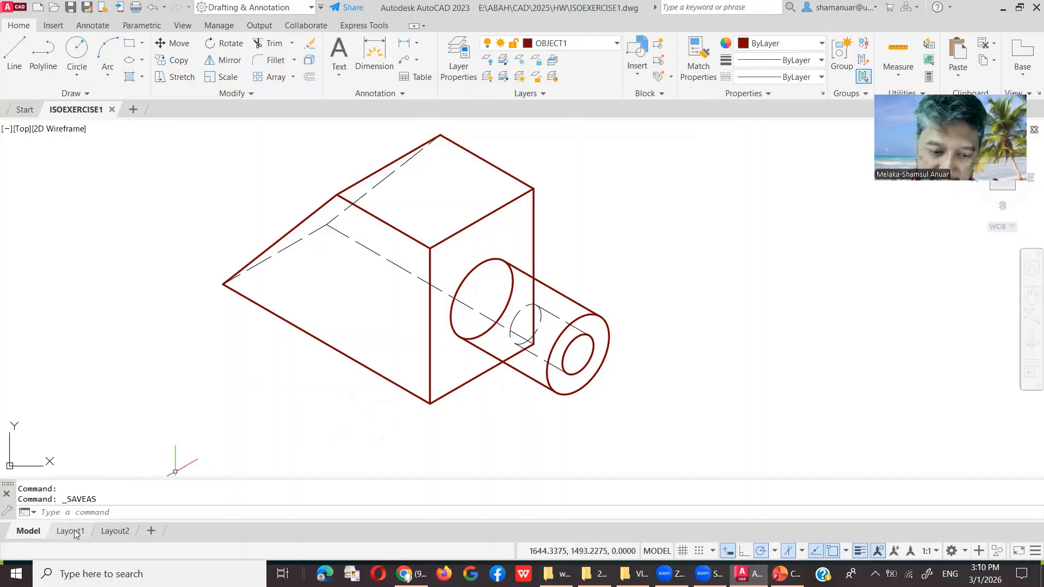
click(71, 531)
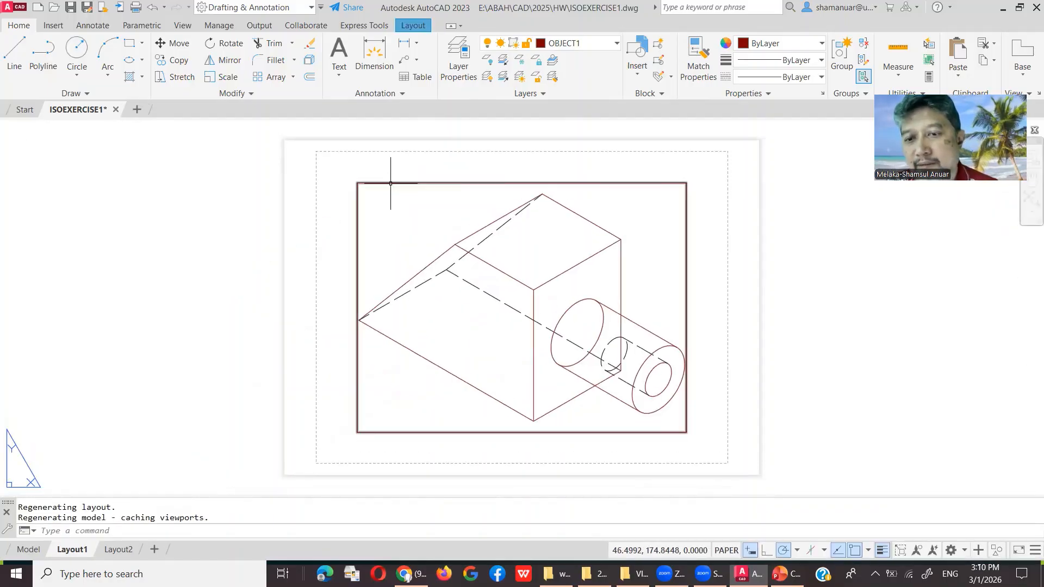
click(390, 183)
key(Delete)
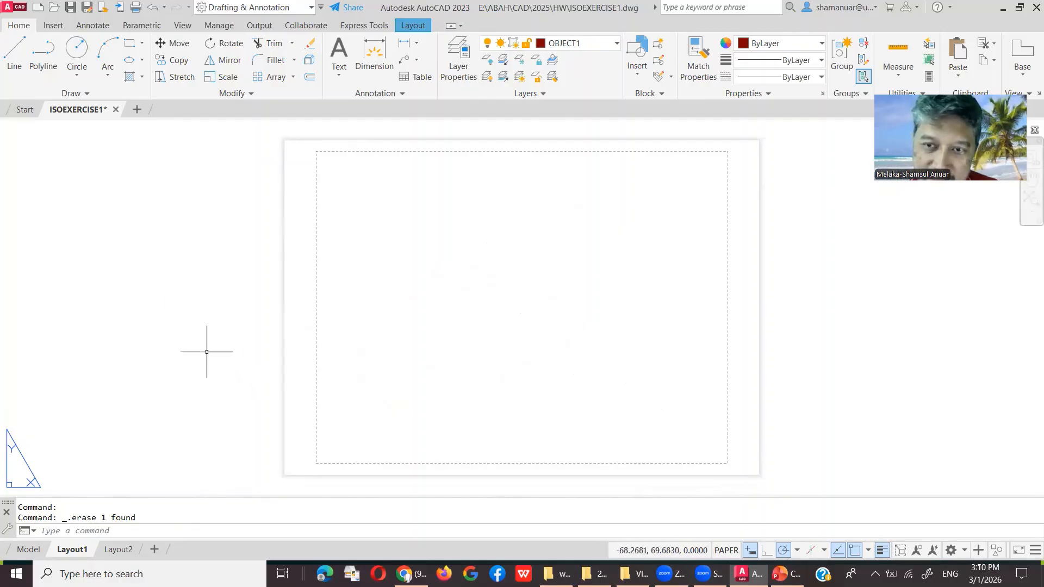
Step: Open the Page Setup Manager for Layout1 from the Layout ribbon
right_click(80, 552)
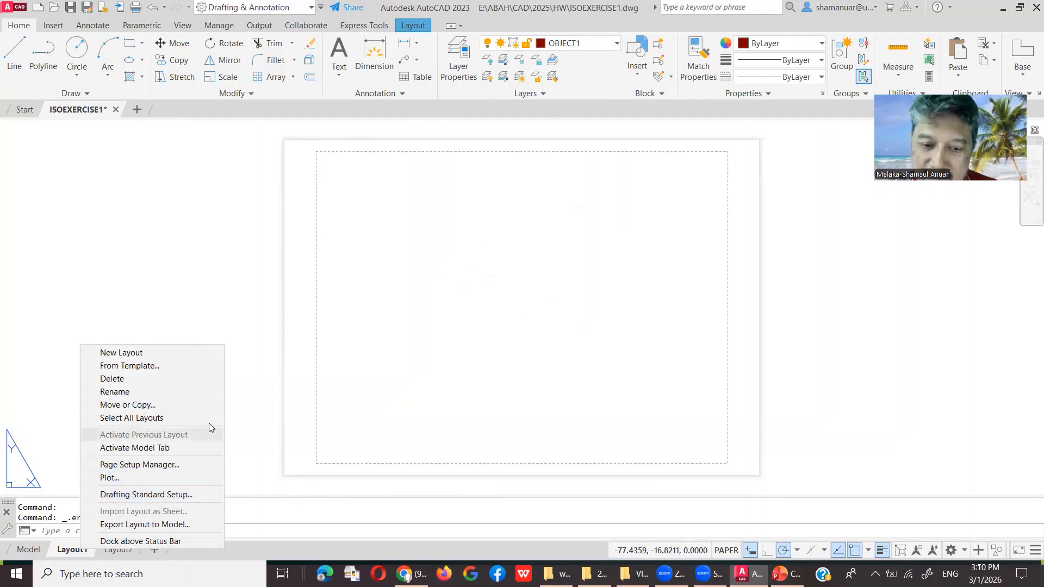
click(243, 284)
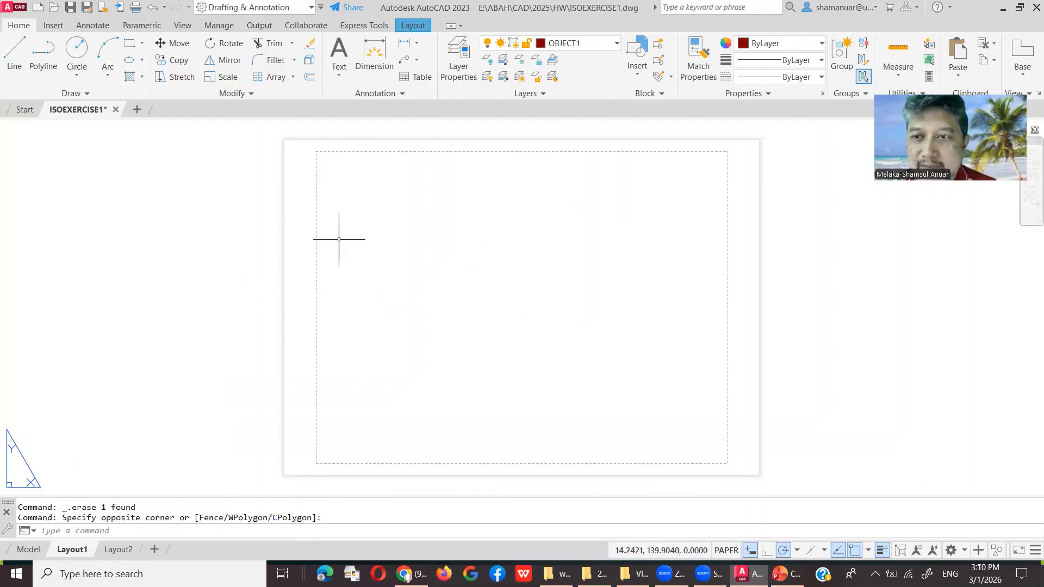
click(413, 25)
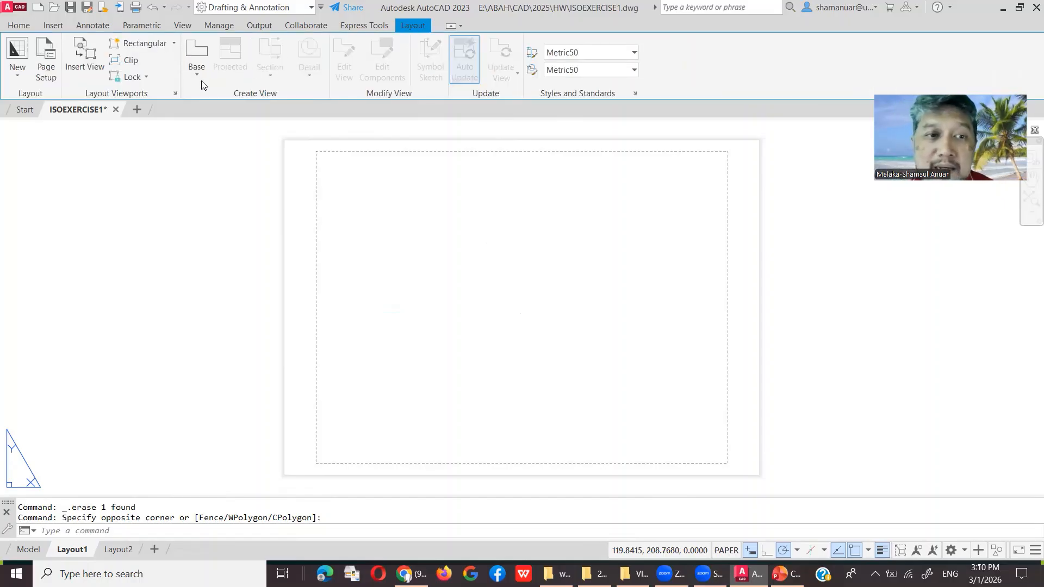
click(52, 53)
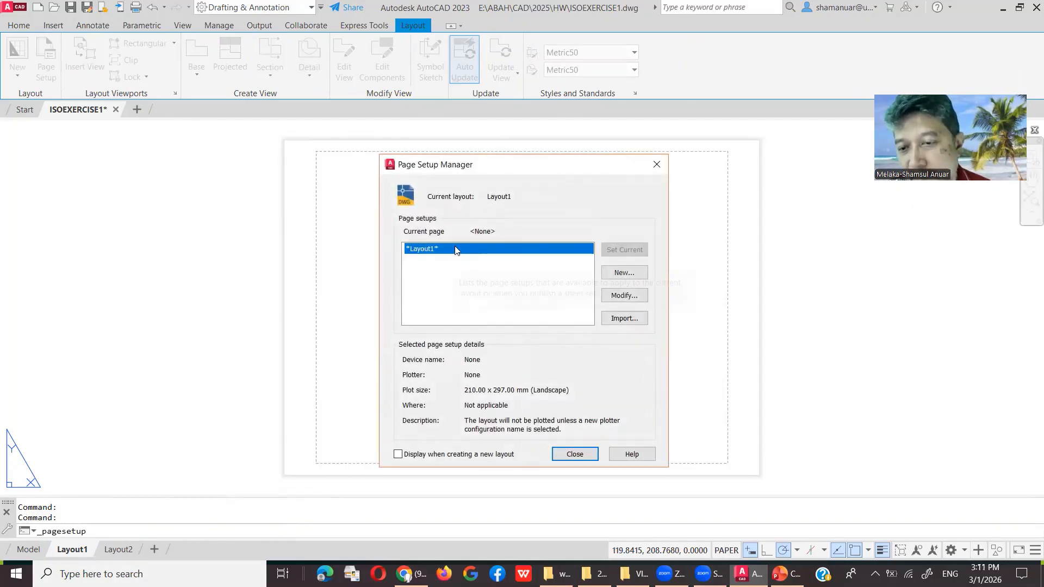
Step: Modify Layout1's page setup to Microsoft Print to PDF, A4 paper and the acad.ctb plot style
click(625, 296)
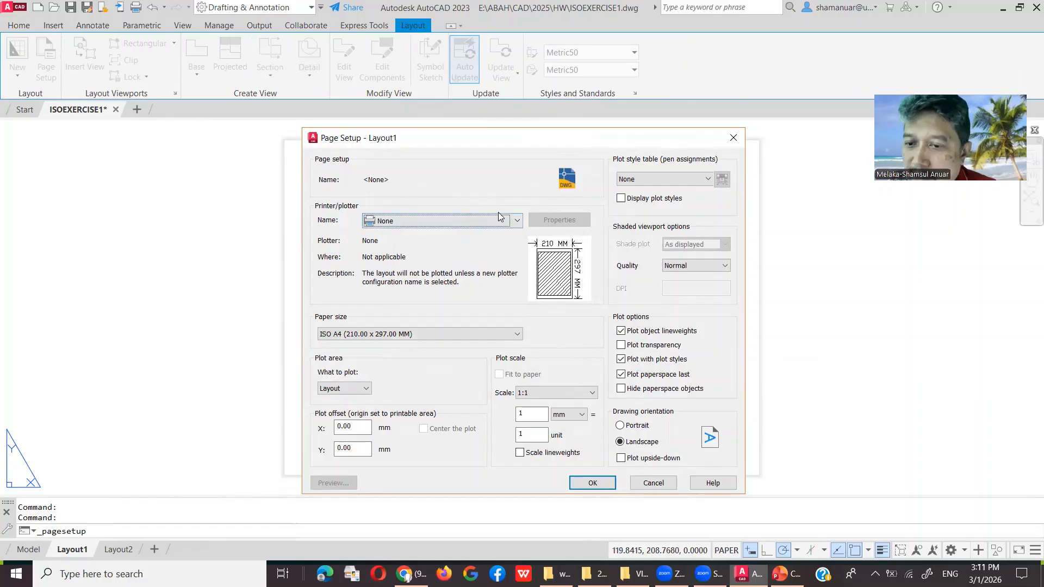
click(516, 224)
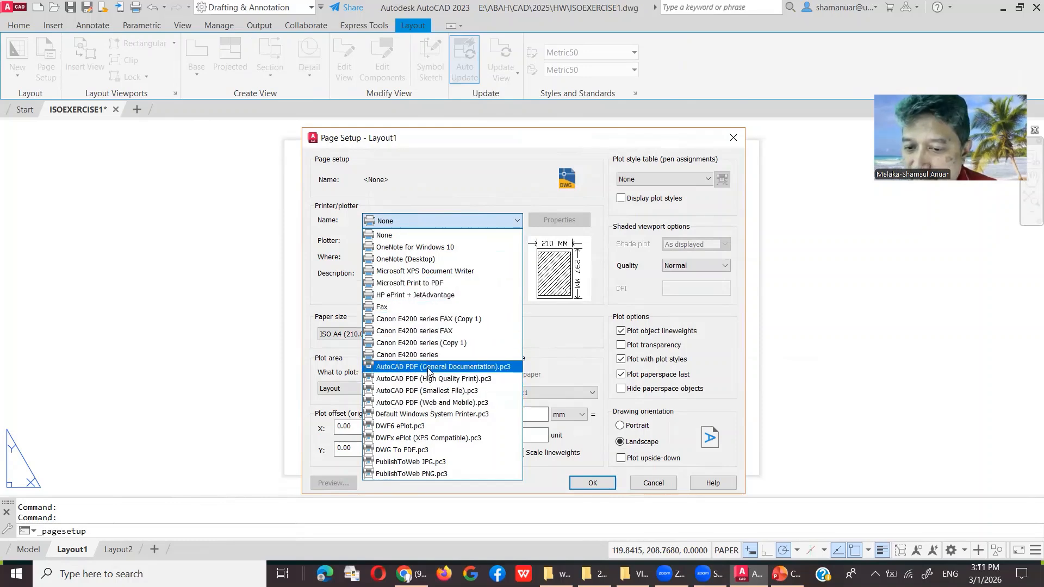
click(467, 283)
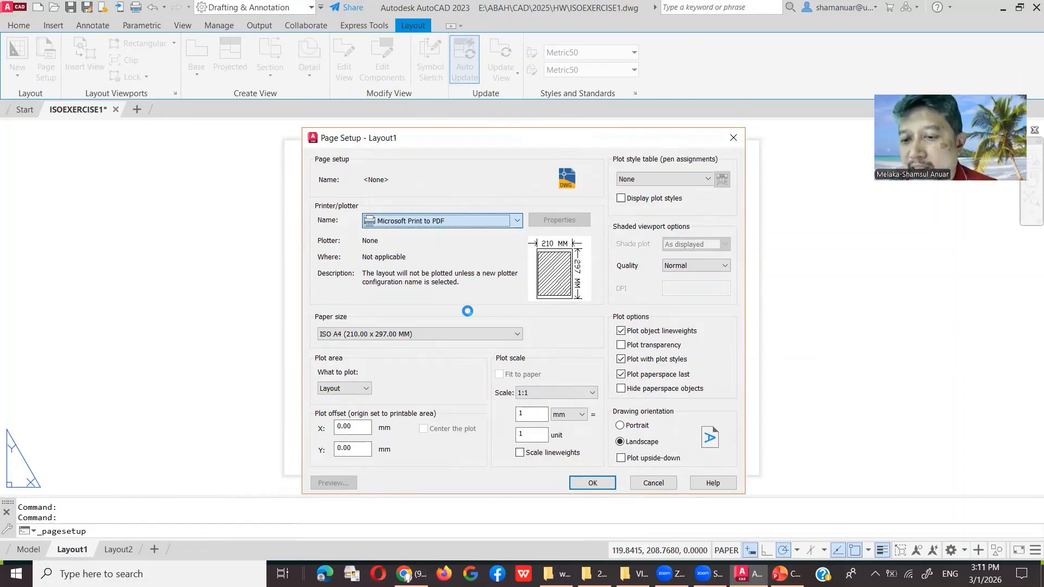
click(492, 334)
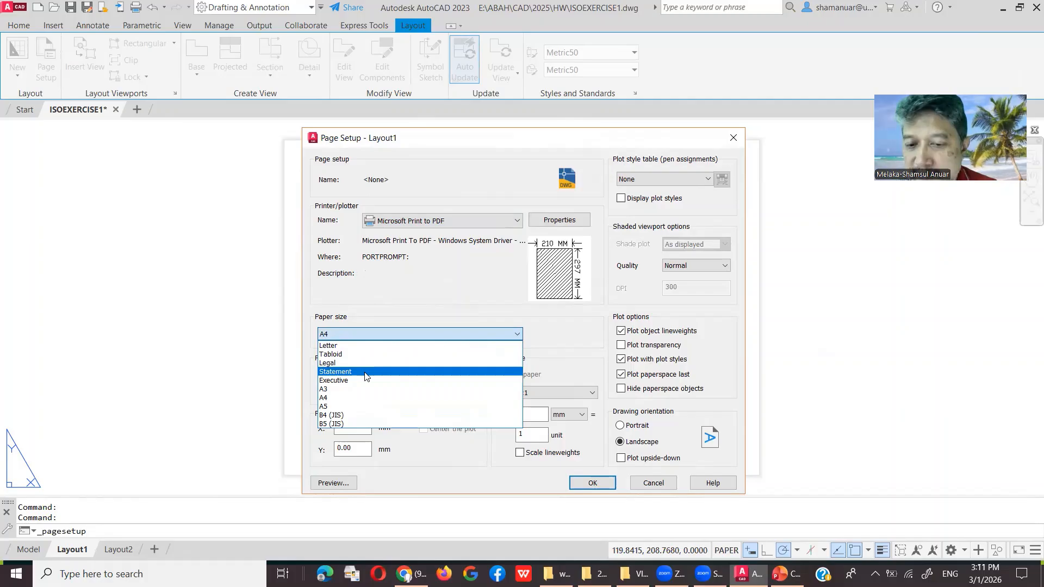
click(377, 398)
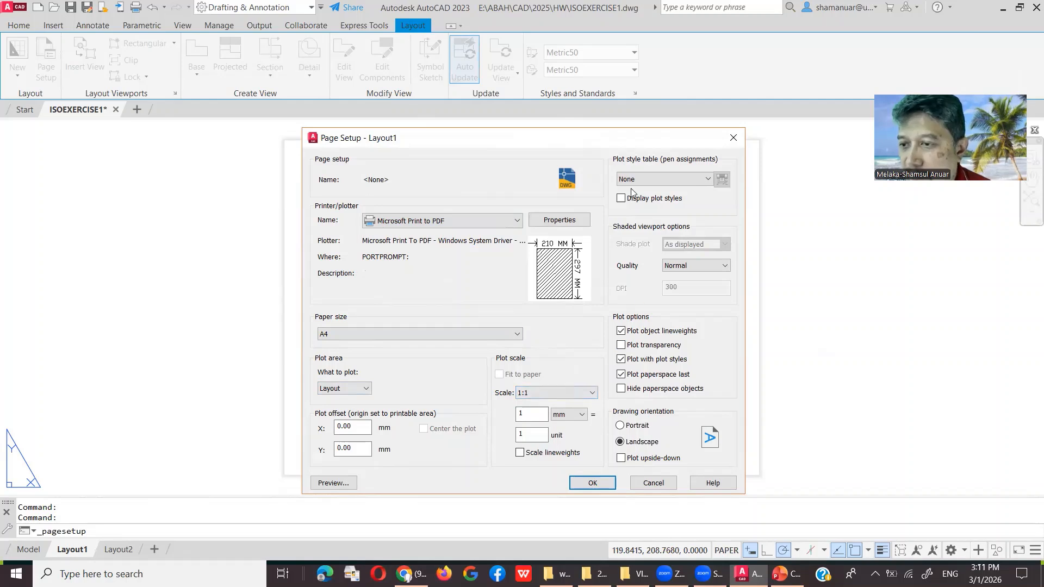
click(708, 179)
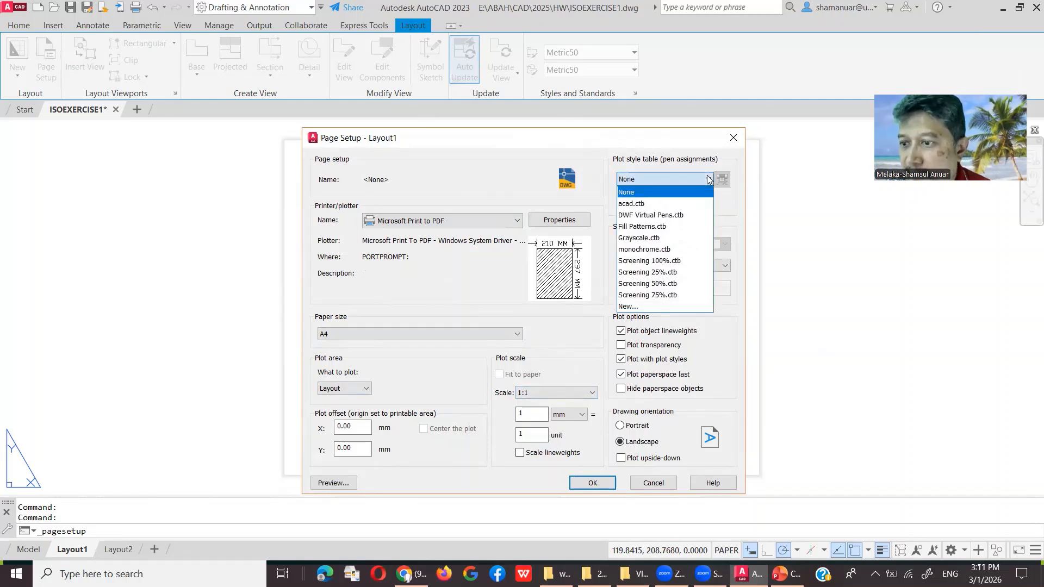
click(675, 208)
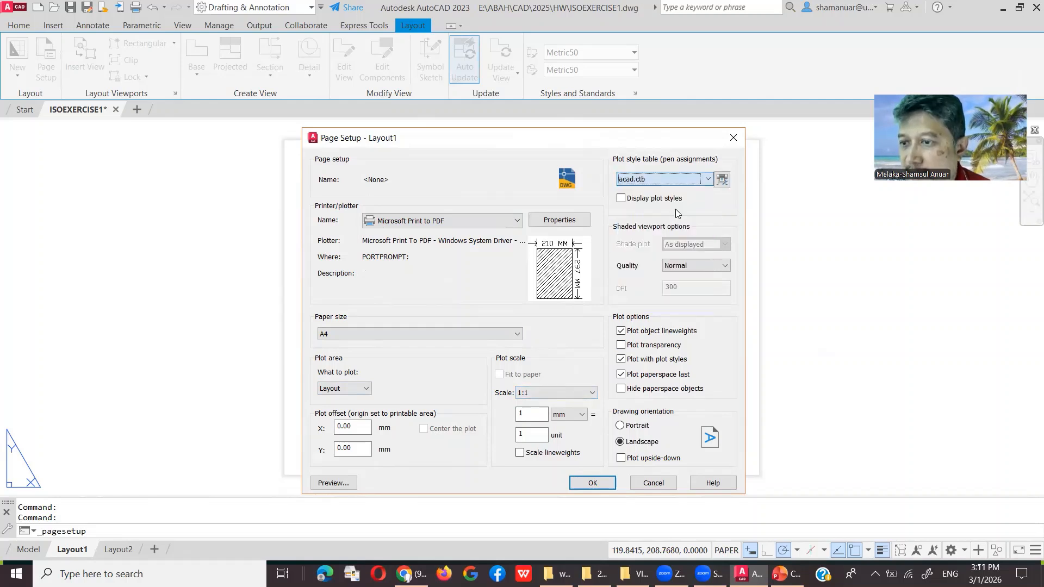
click(704, 182)
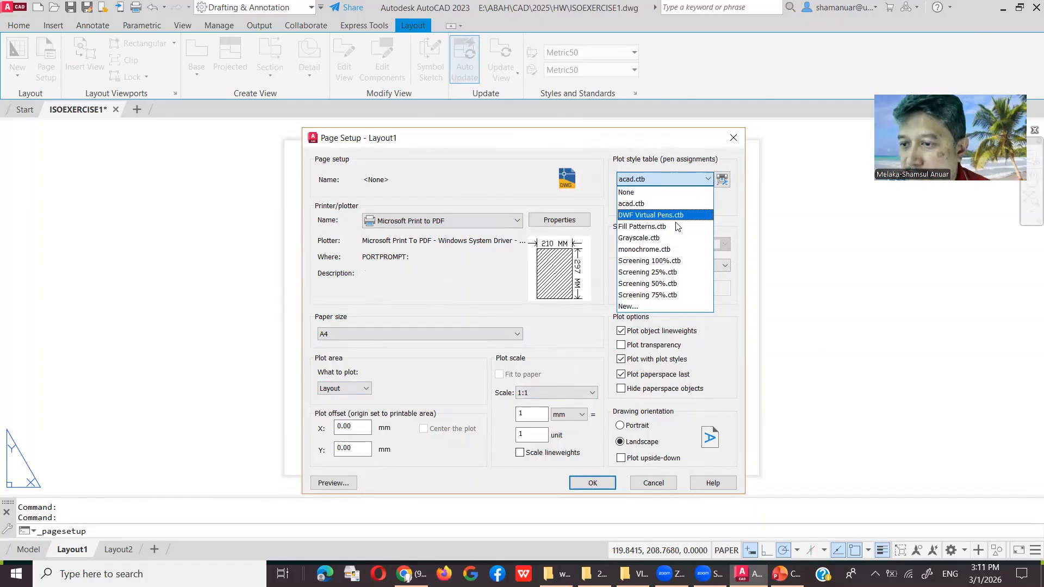
click(729, 211)
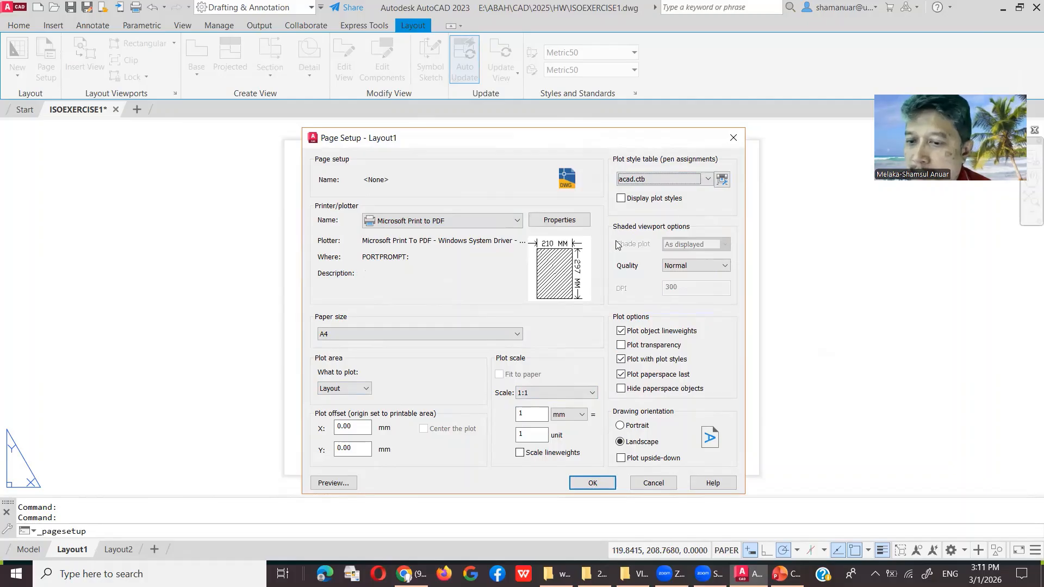
Step: Preview the plot, then accept the page setup and close the manager
click(333, 483)
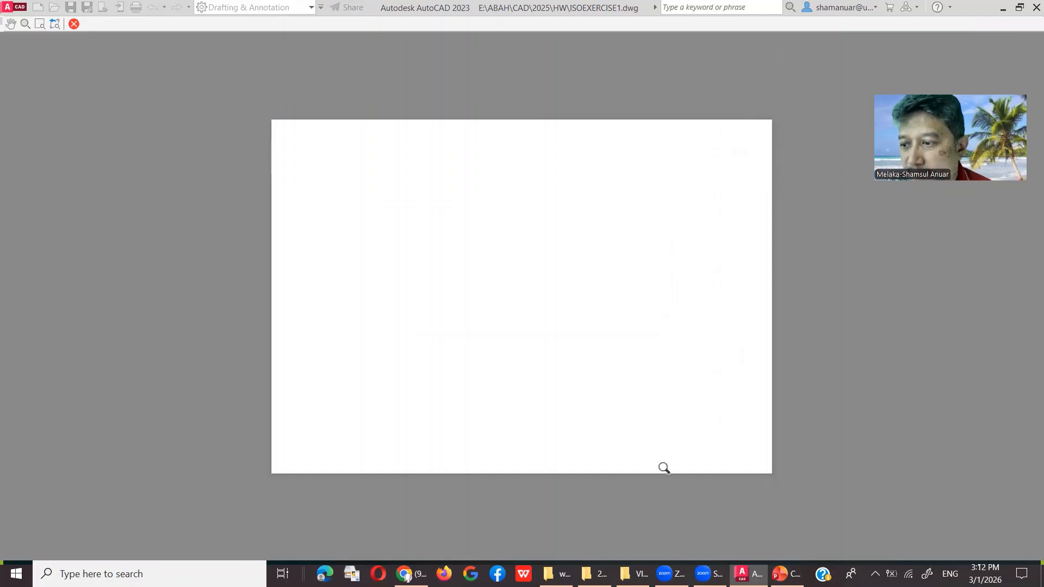
right_click(583, 275)
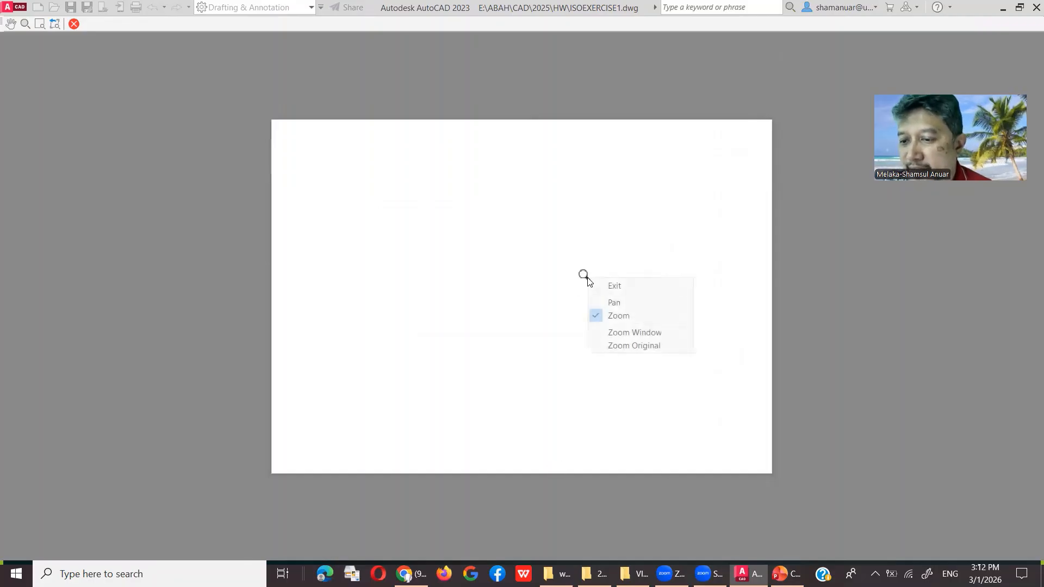
click(613, 286)
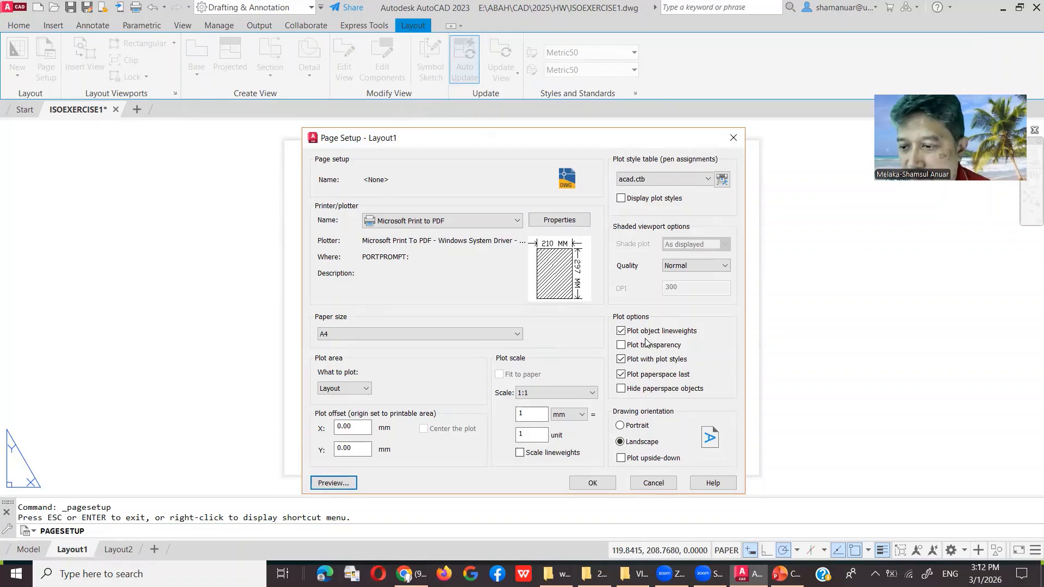
click(592, 483)
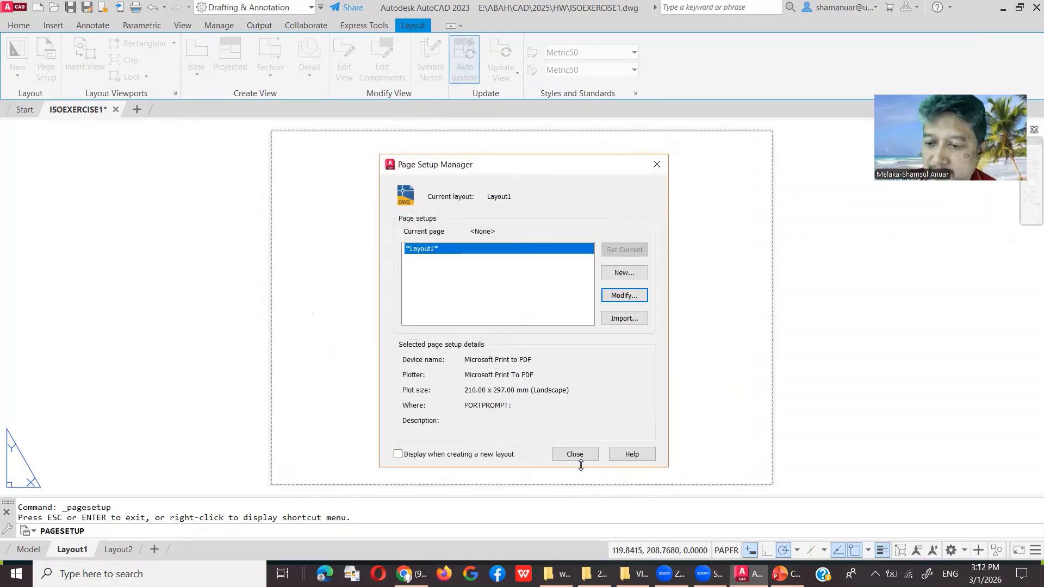
click(575, 454)
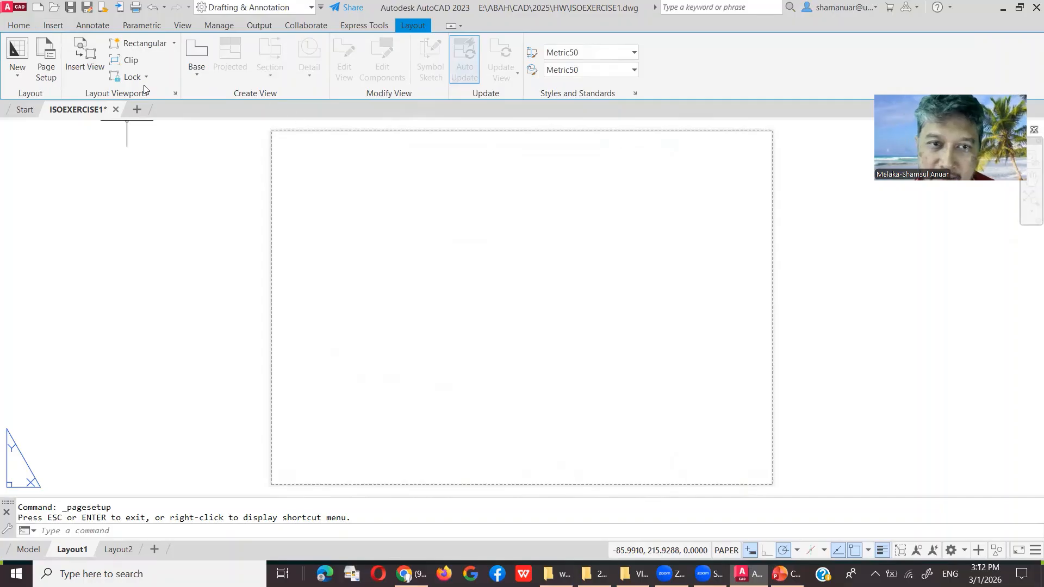
Step: From the Blocks library, browse to and choose the title block drawing to insert
click(53, 25)
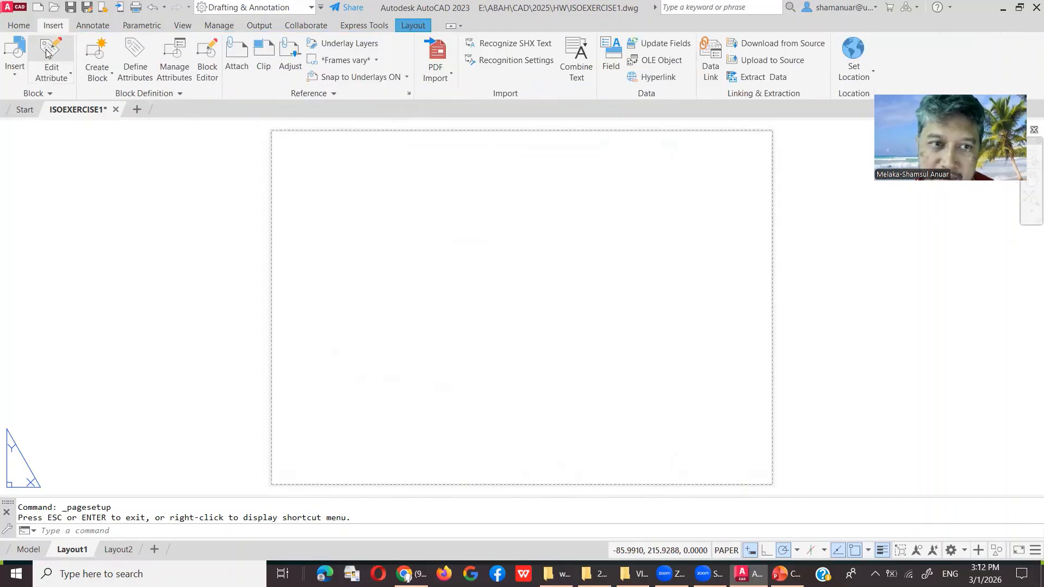
click(16, 70)
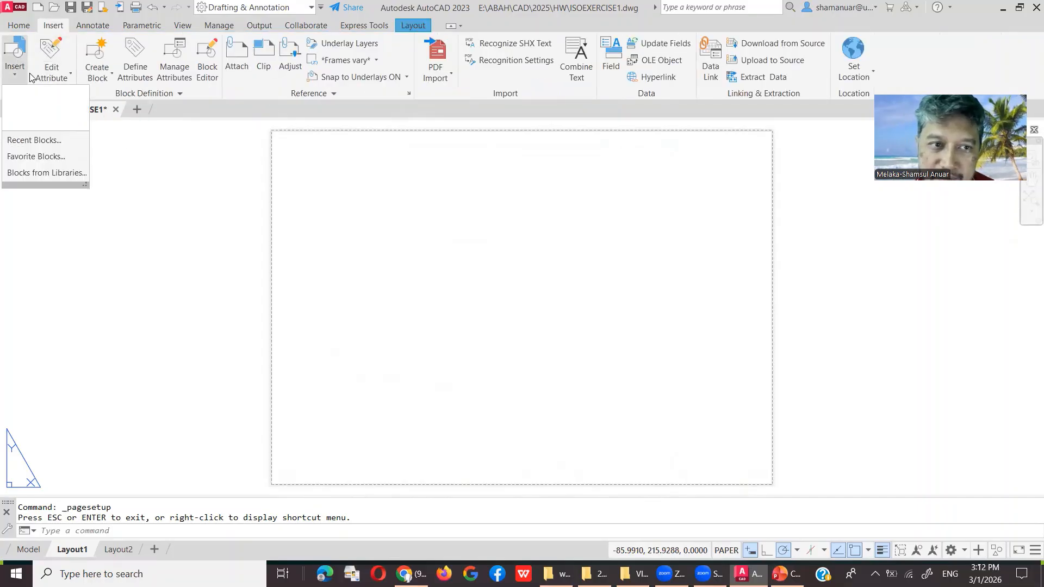
click(53, 176)
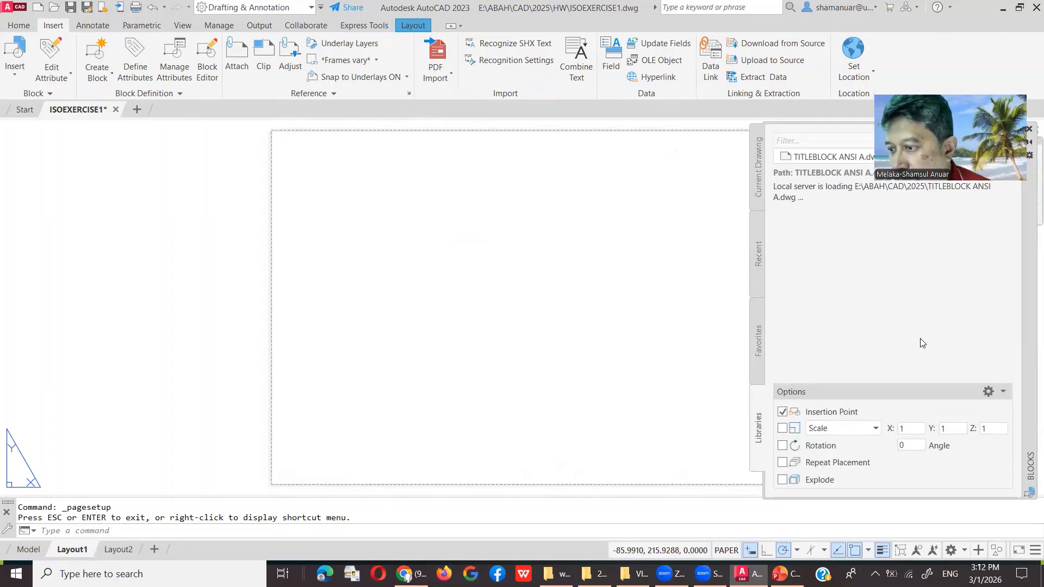
drag(963, 90, 926, 35)
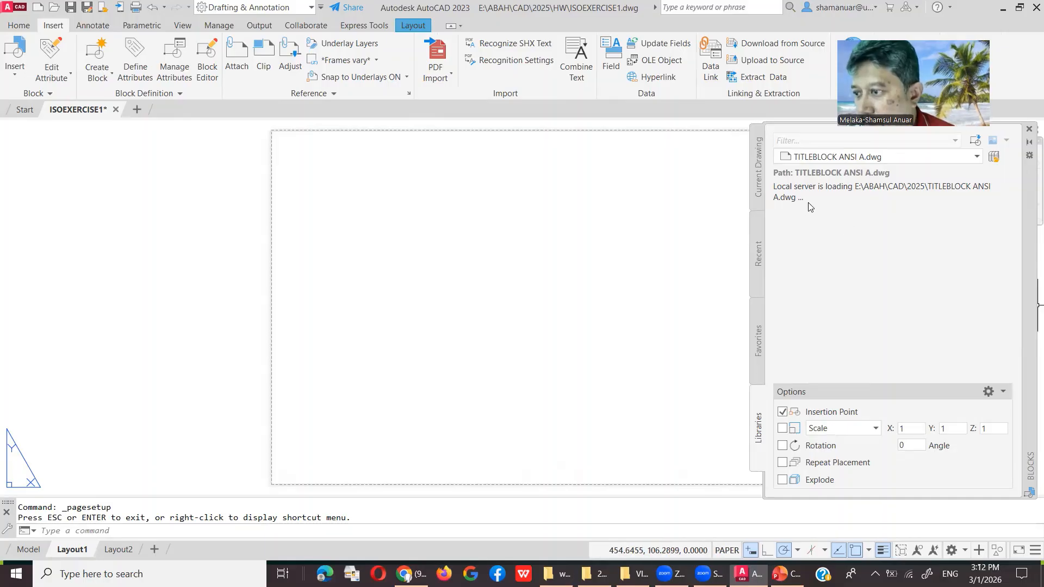
click(976, 141)
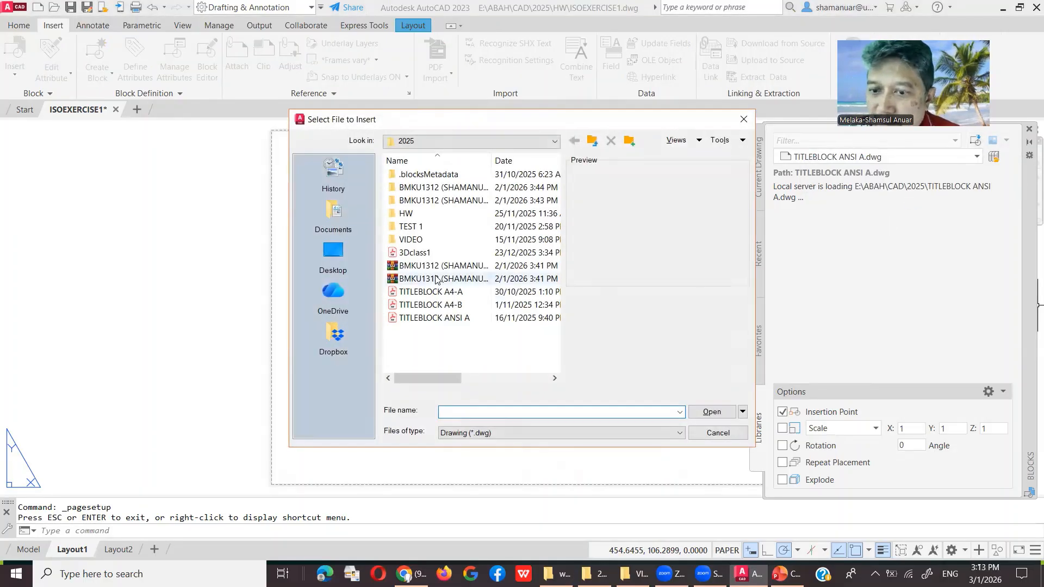
click(452, 293)
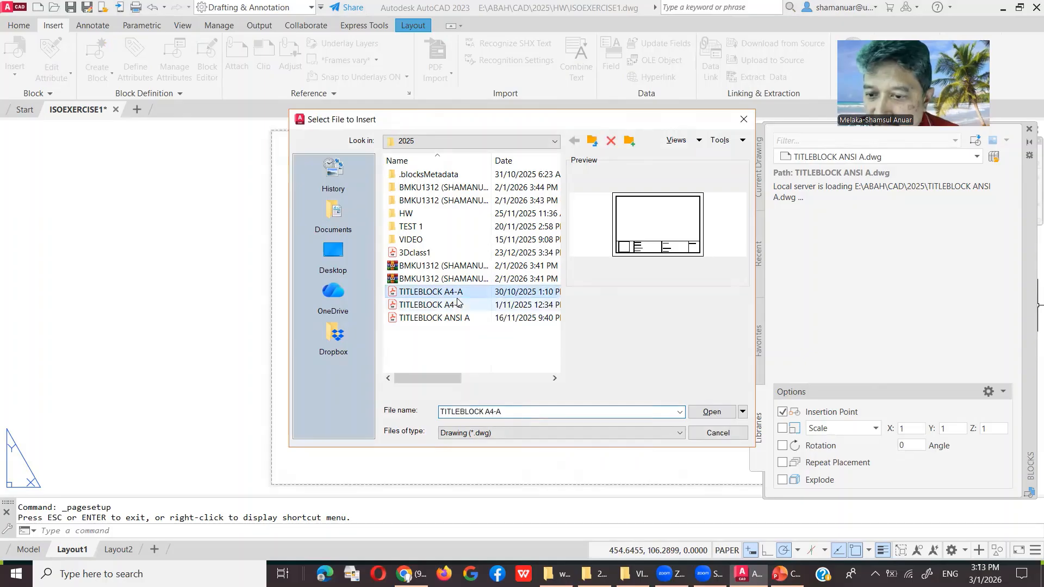
click(454, 305)
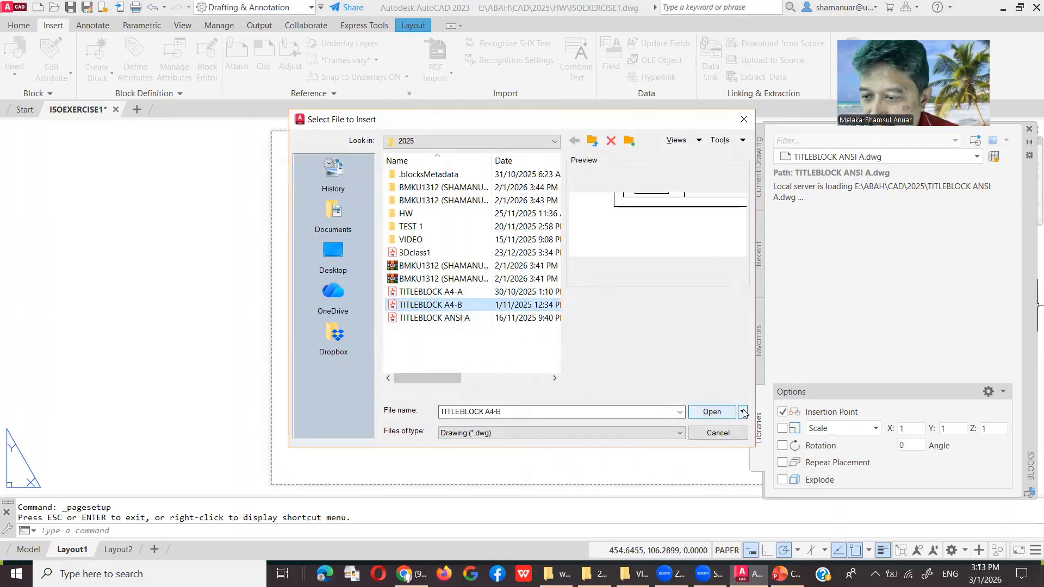
click(708, 412)
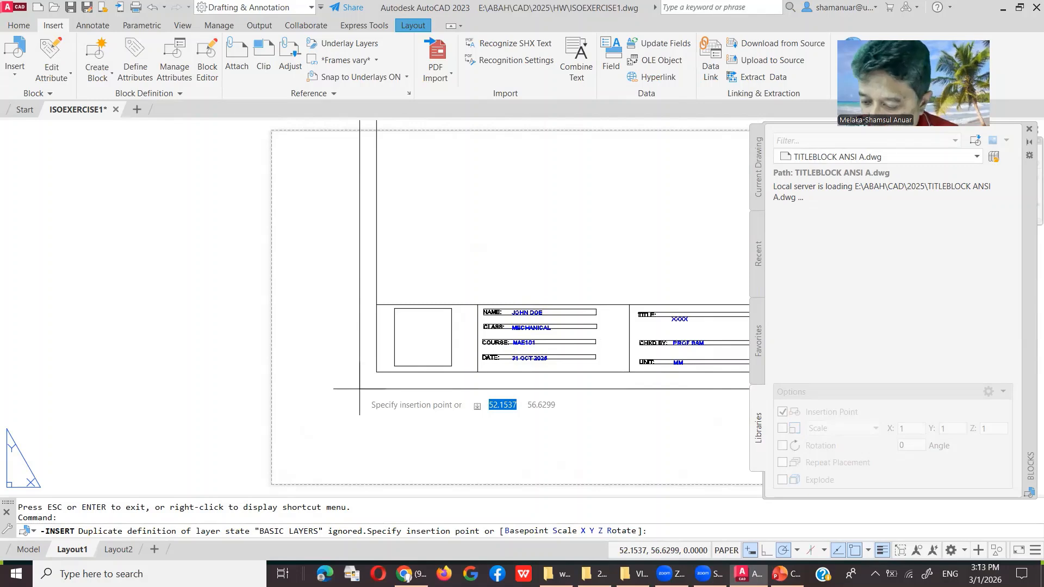
Step: Place the title block at insertion point 0,0 and close the Blocks palette
key(Tab)
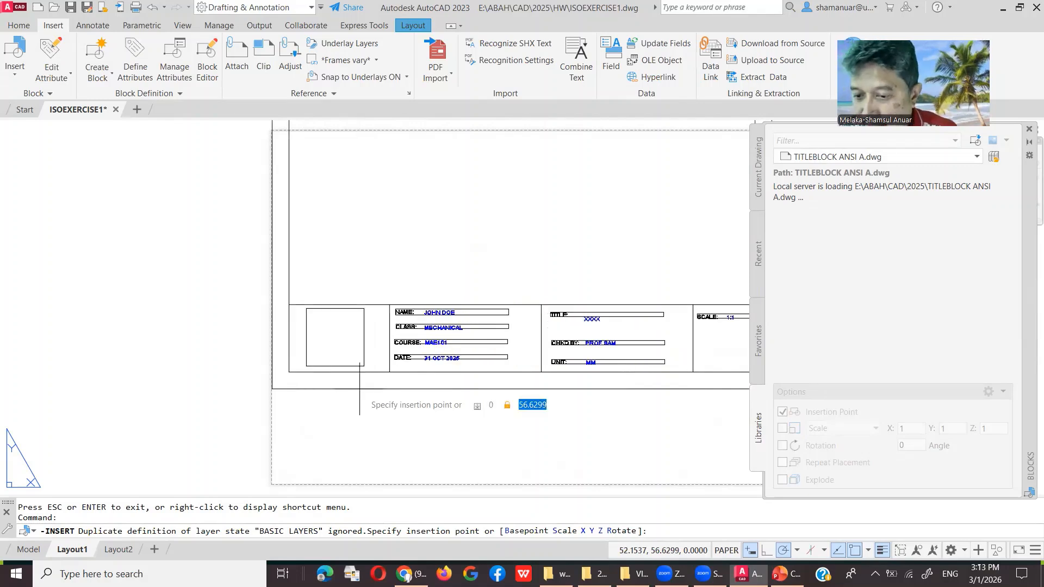
key(Return)
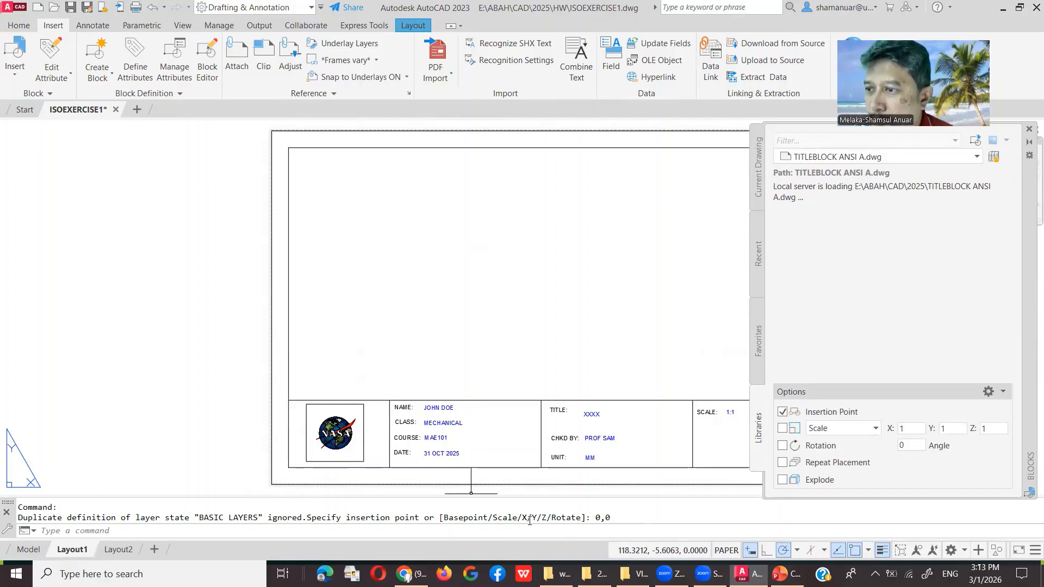
click(1029, 132)
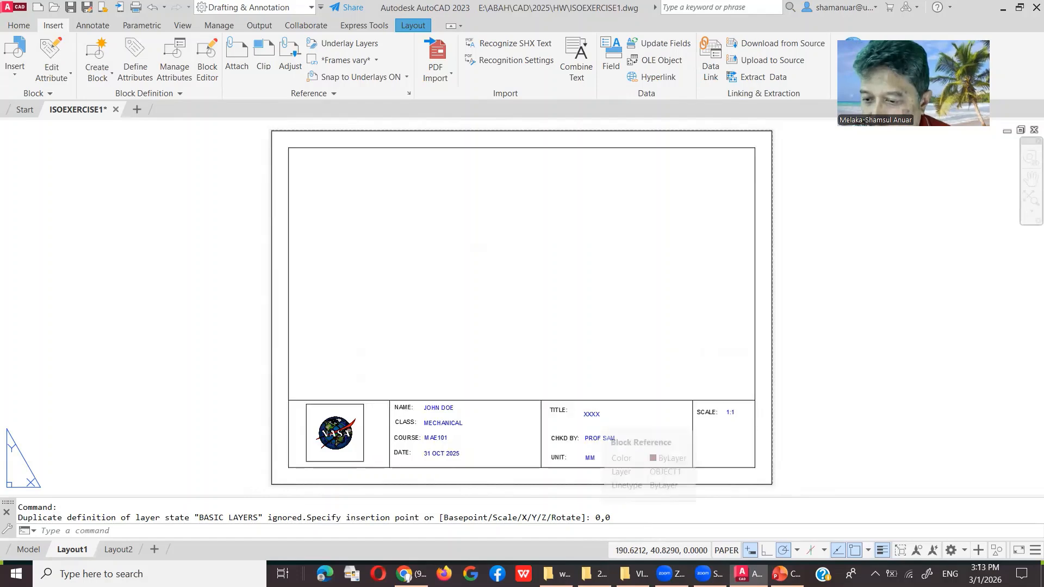
Step: Edit the title block definition so its TITLE attribute reads ISOCIRCLE instead of XXXX
double_click(592, 414)
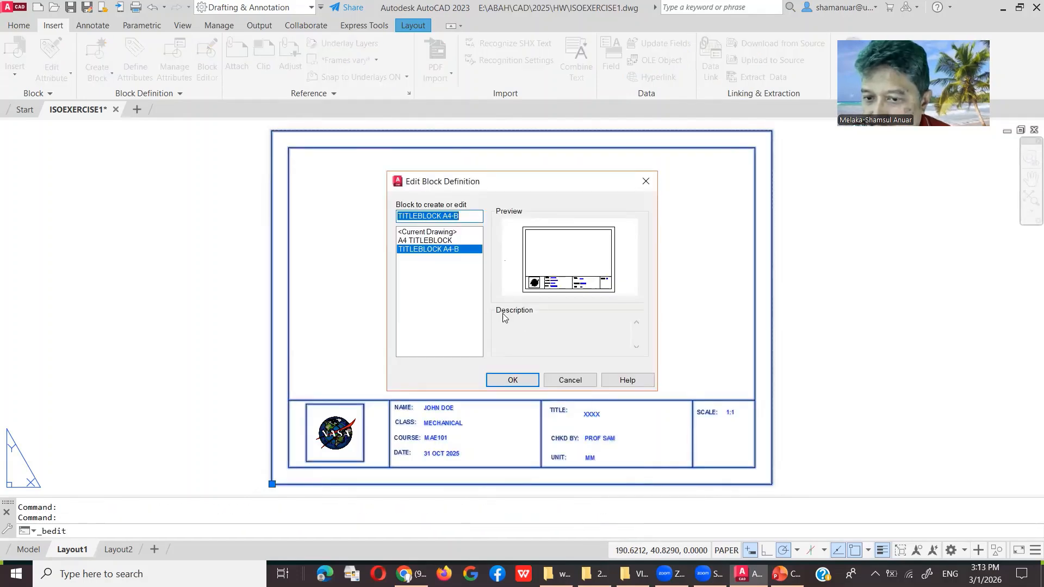
click(523, 380)
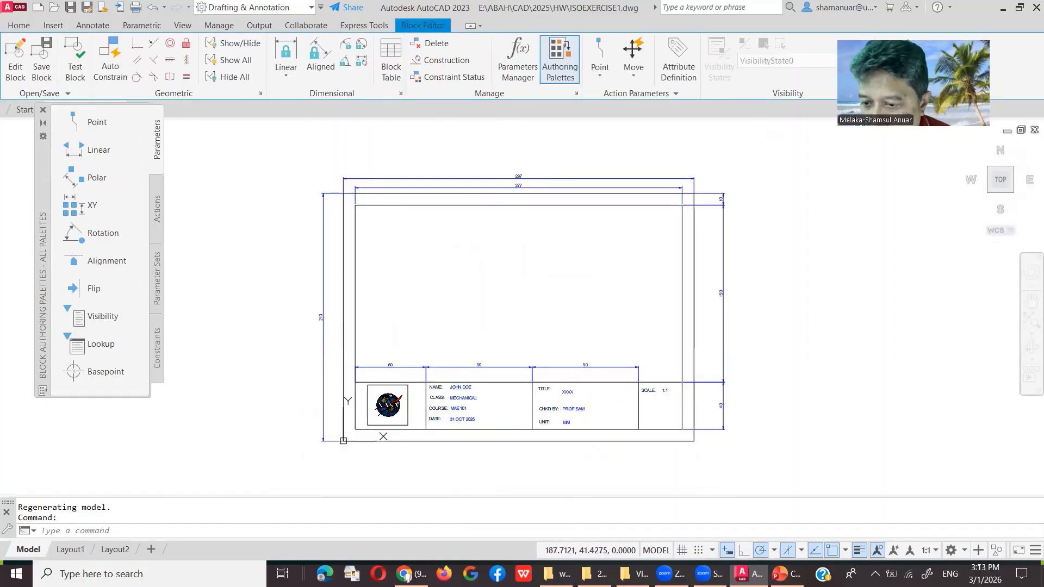
double_click(567, 400)
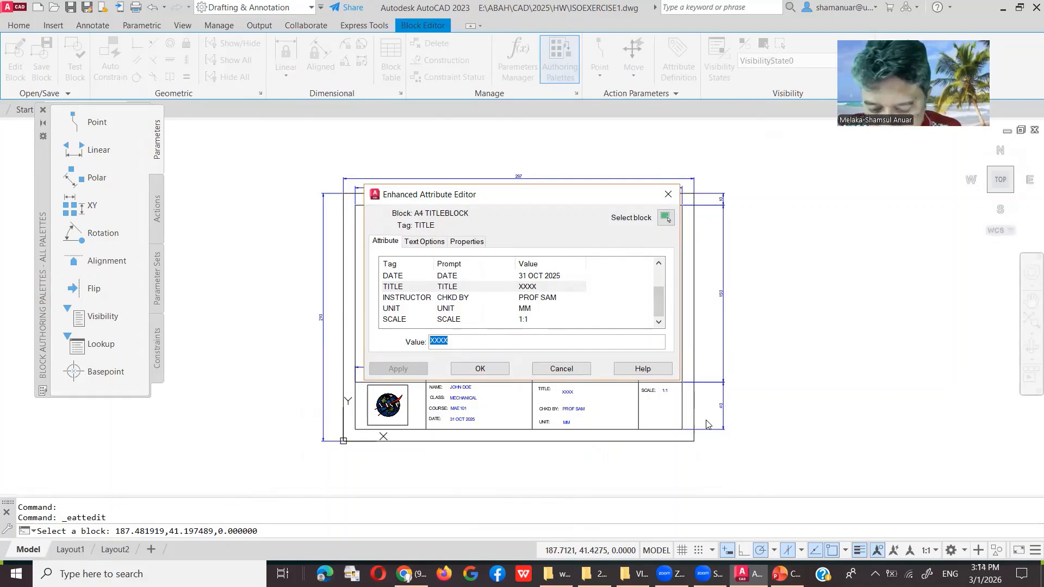
text(ISOCIRCLE)
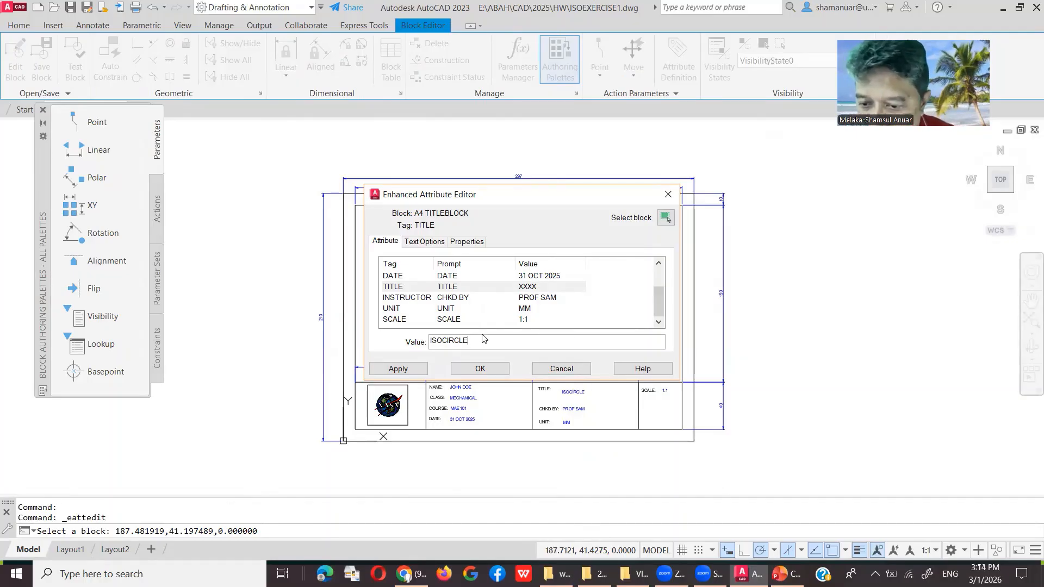
click(481, 369)
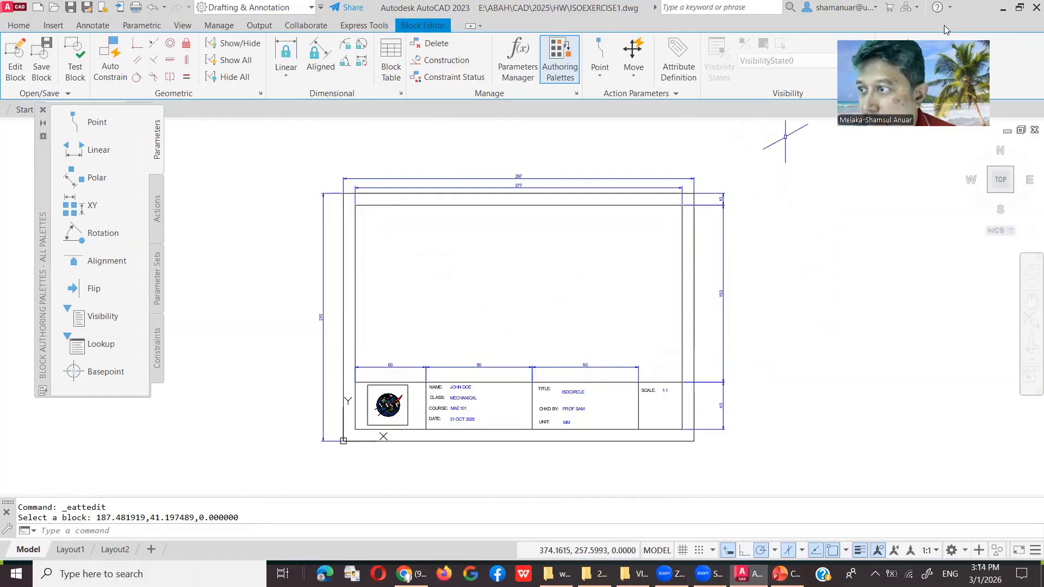
drag(882, 89, 890, 219)
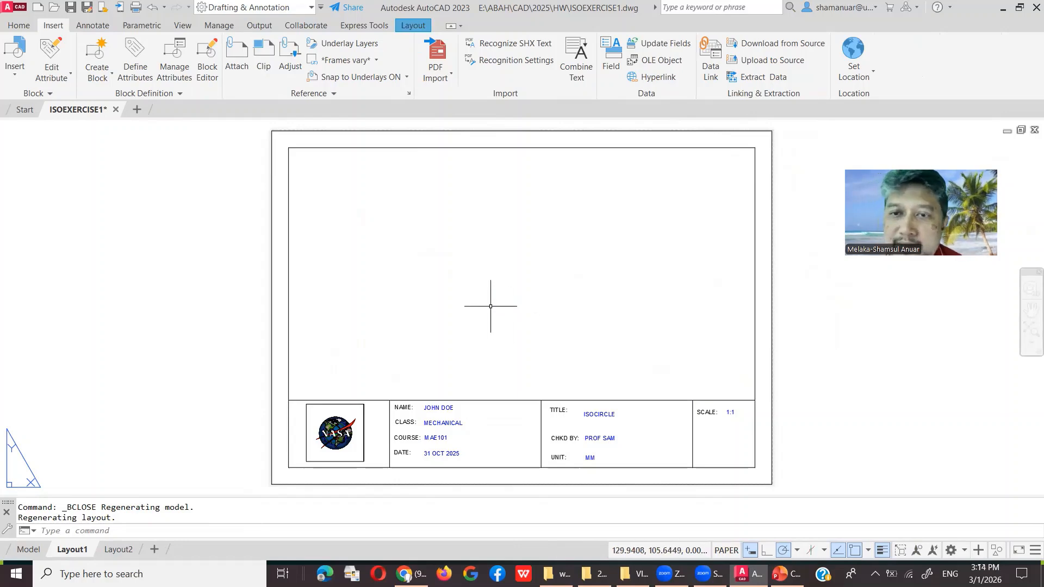
Step: Create a rectangular viewport spanning the title block's inner border, then switch to model space
click(414, 25)
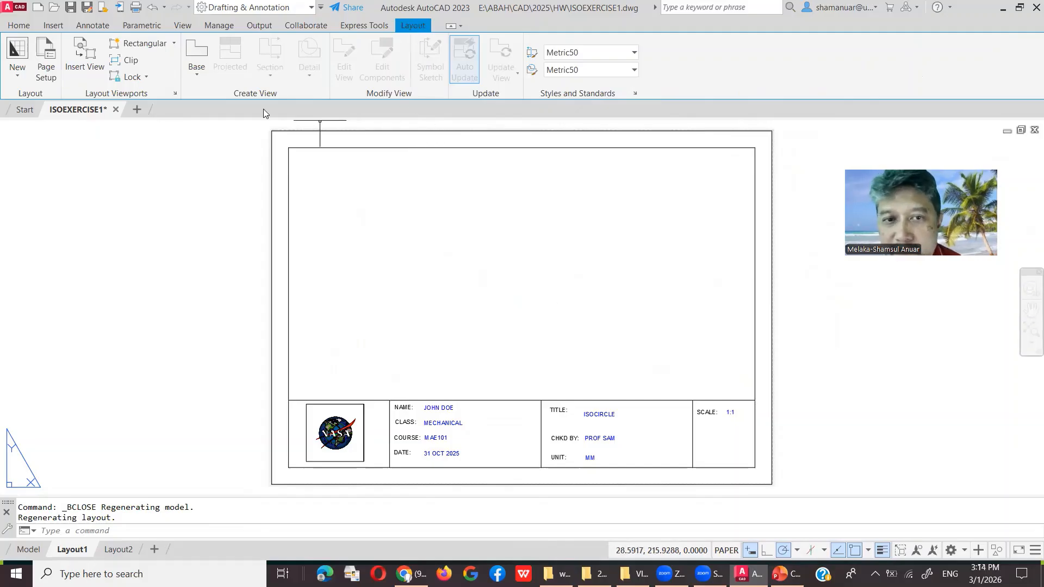
click(133, 45)
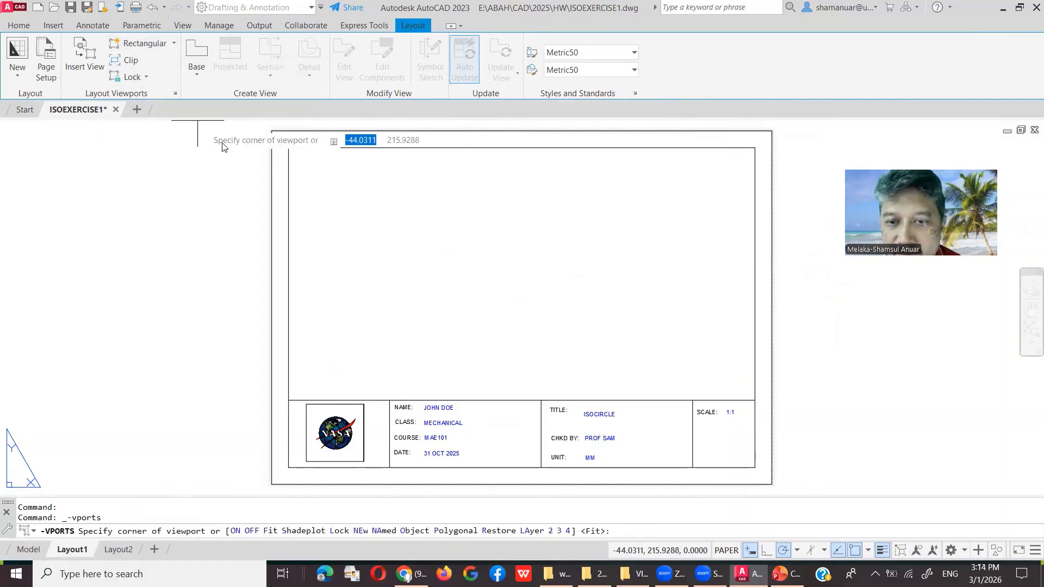
click(289, 400)
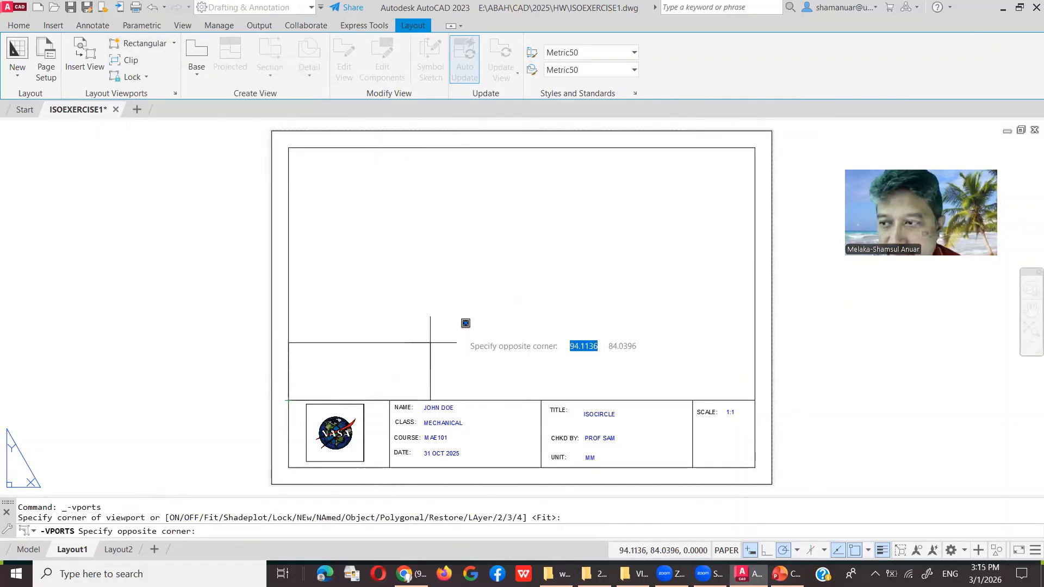
click(755, 148)
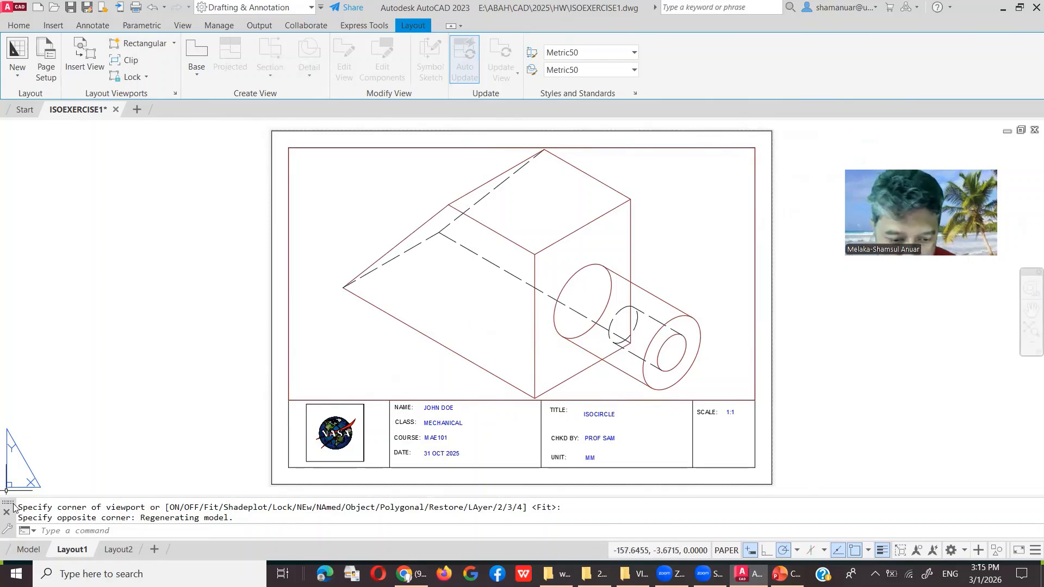
click(29, 549)
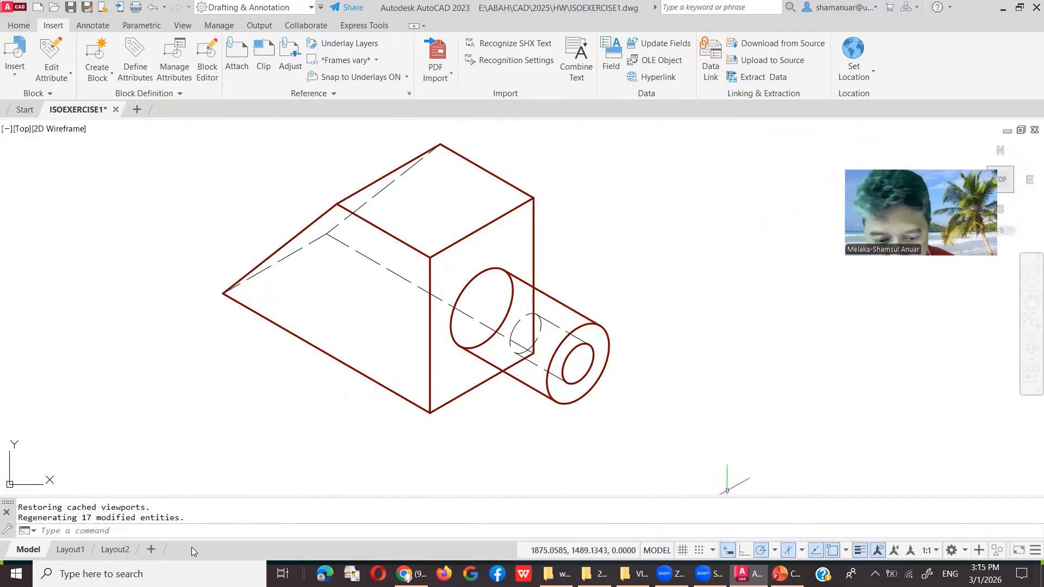
Step: Return to Layout1 and switch the status bar from PAPER into the viewport's model space
click(71, 549)
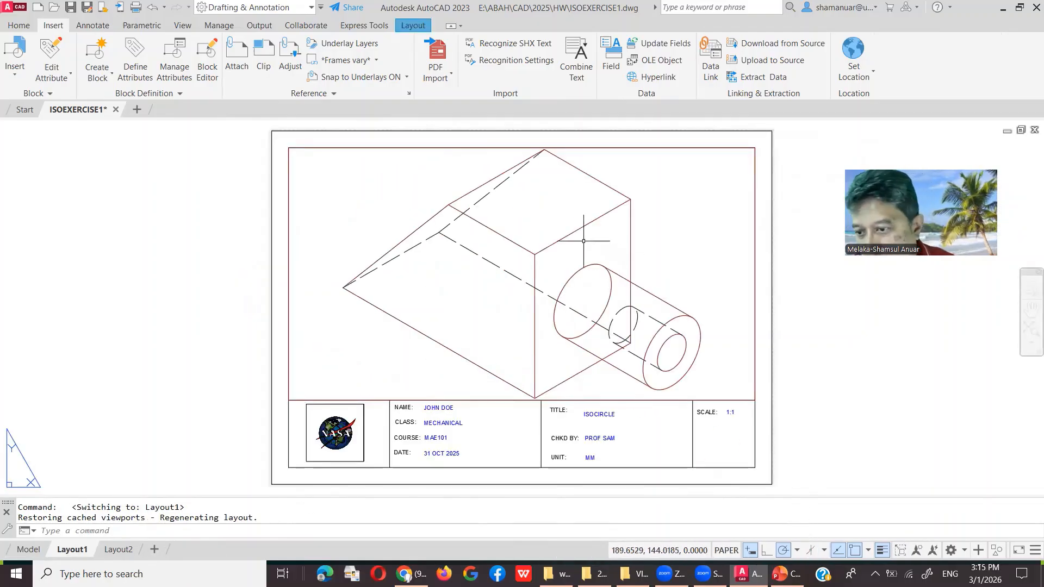
click(726, 550)
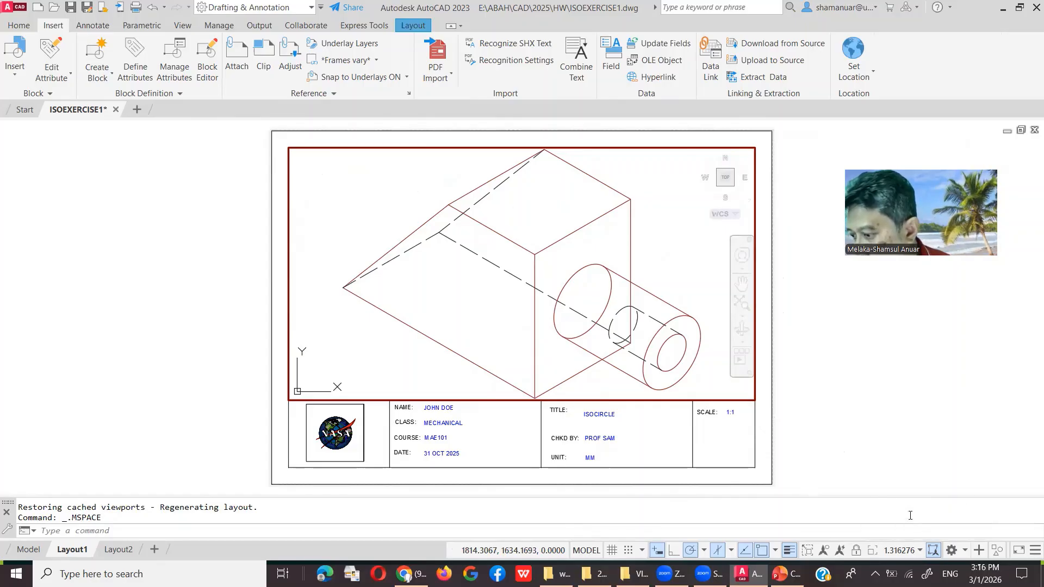
Step: Choose 1:1 from the status-bar viewport scale list for the Layout1 viewport
click(919, 550)
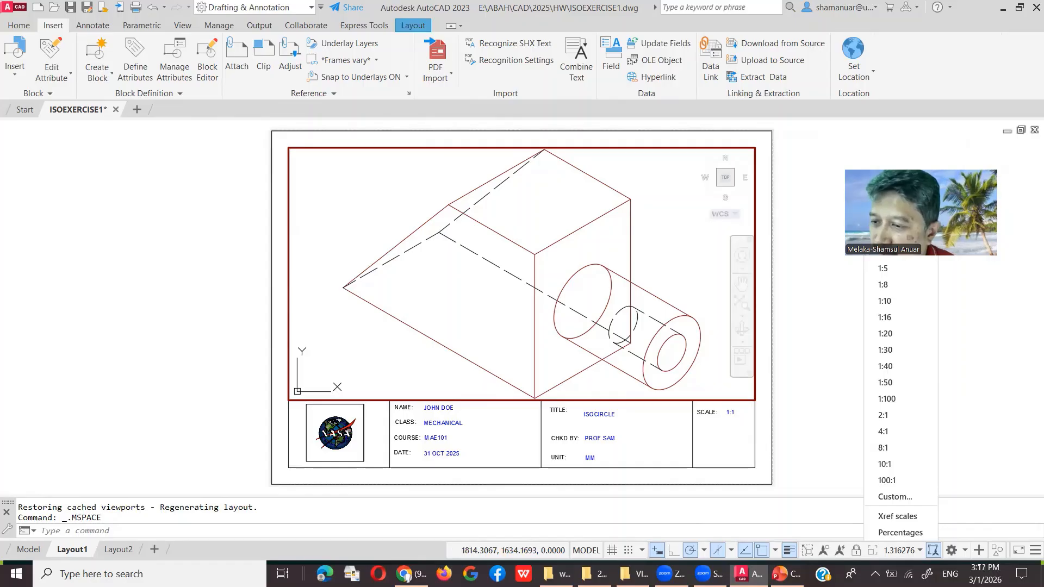
click(883, 219)
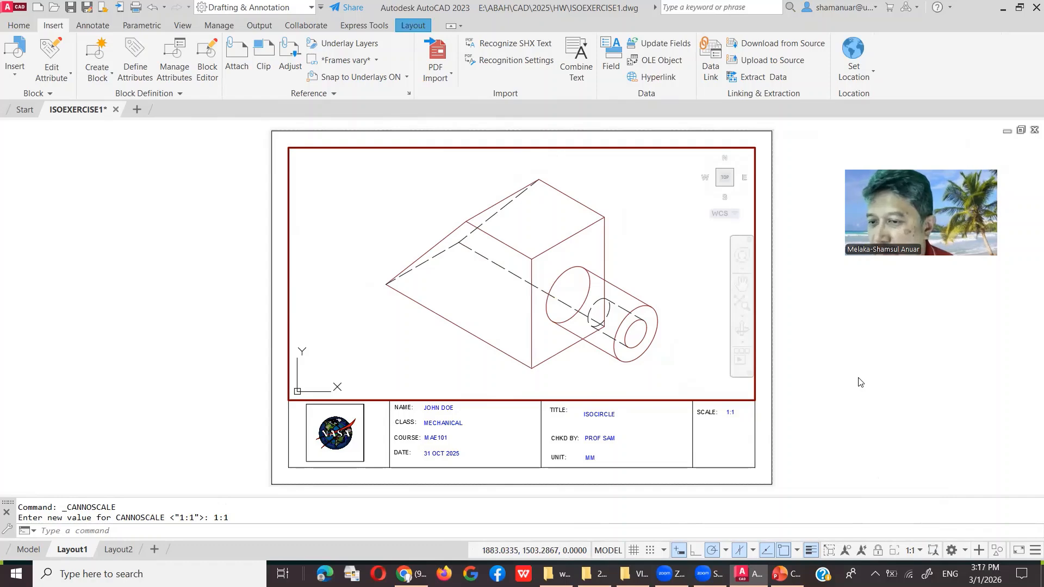
click(16, 26)
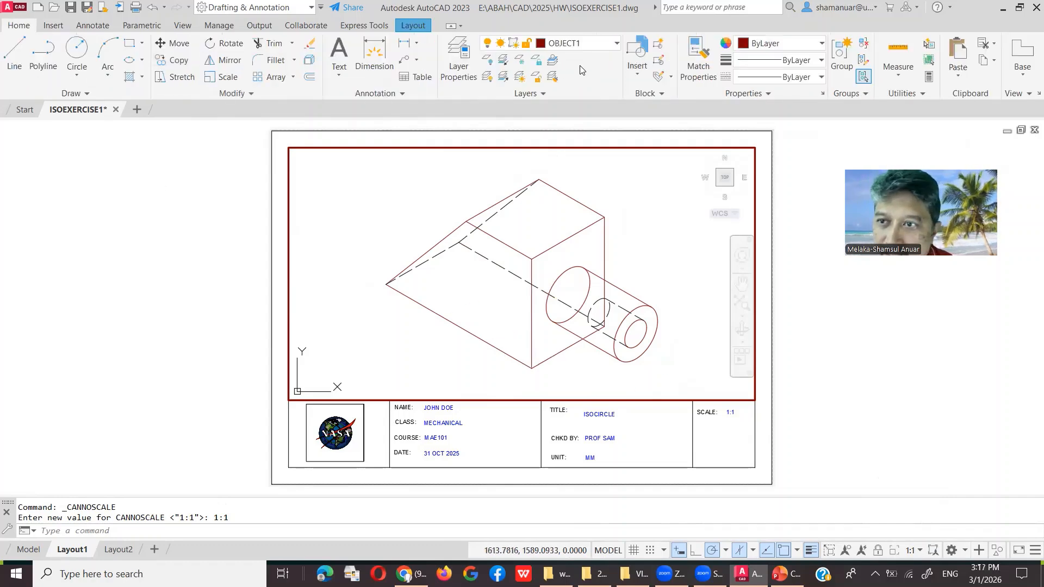
Step: Give the OBJECT1 and OBJECT2 layers a 0.50 mm lineweight in Layer Properties
click(458, 55)
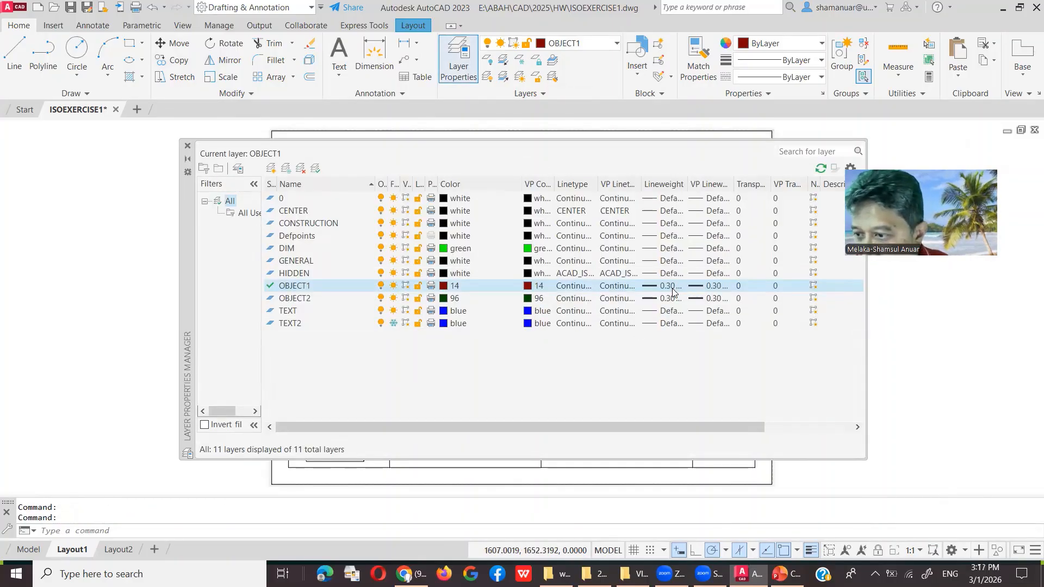
click(651, 286)
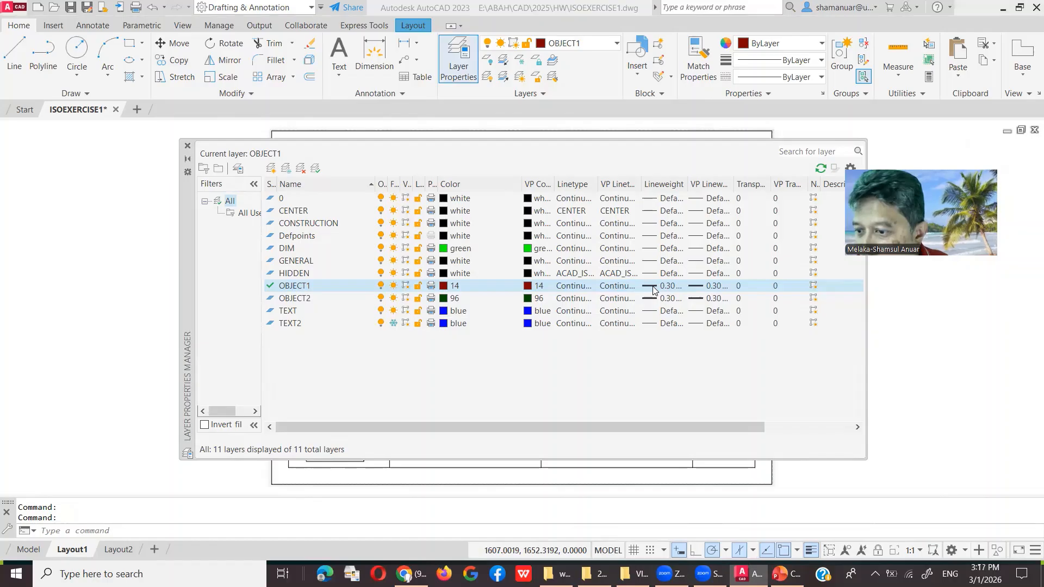
scroll(504, 288, down, 2)
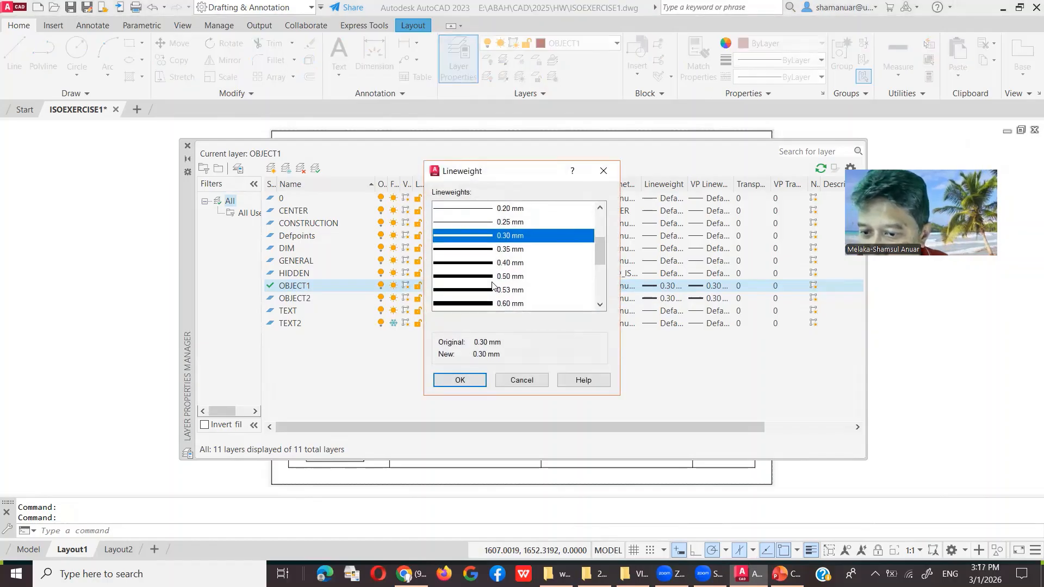
click(487, 276)
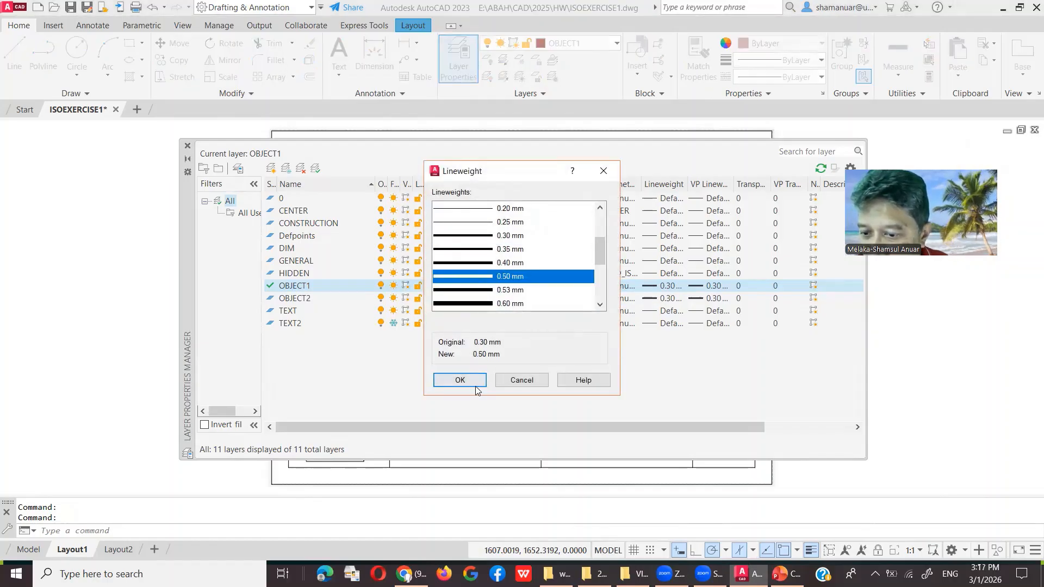
click(460, 380)
click(650, 298)
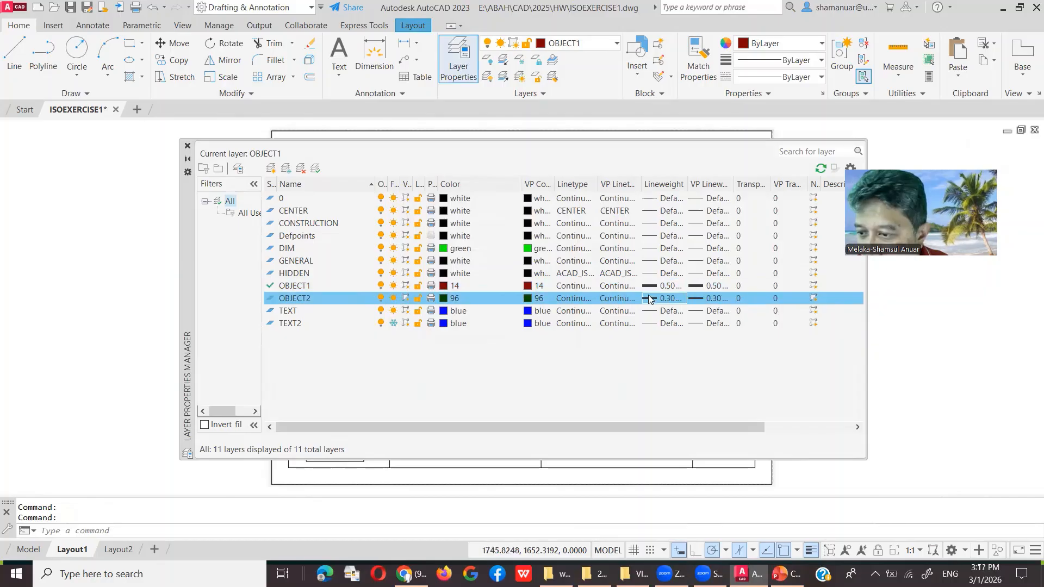
click(650, 299)
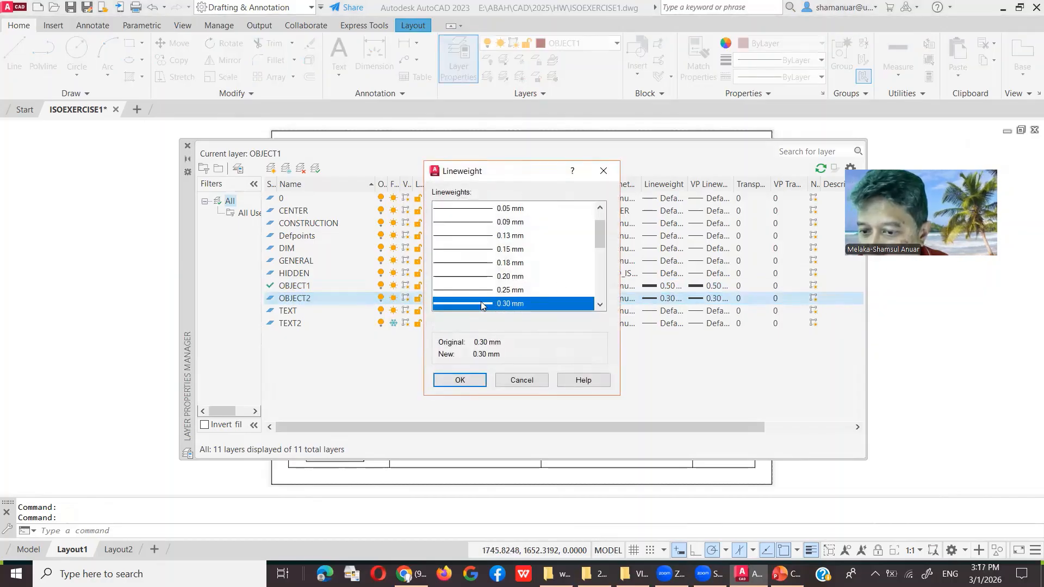
scroll(484, 293, down, 2)
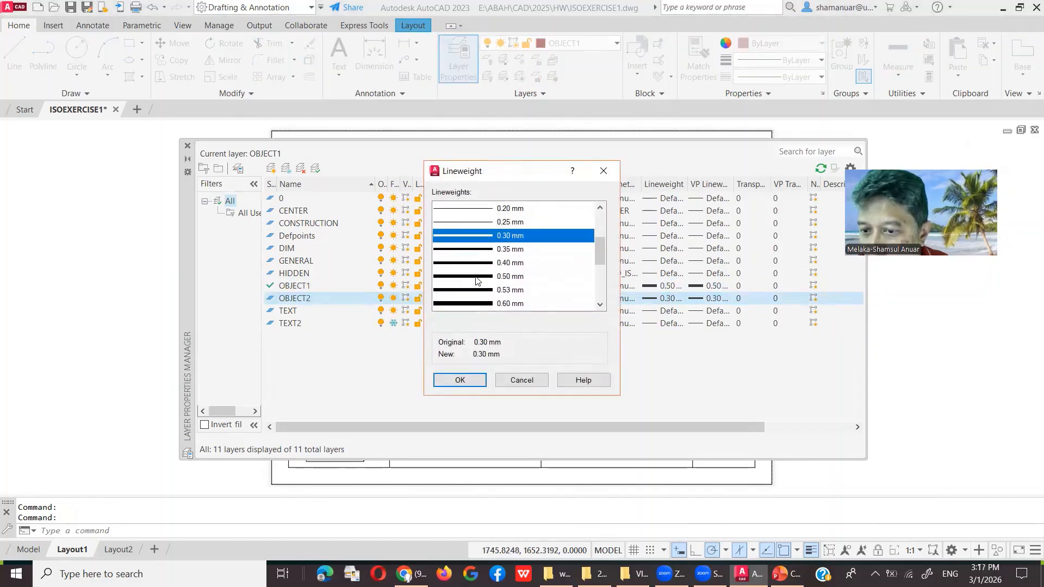
click(476, 277)
click(468, 380)
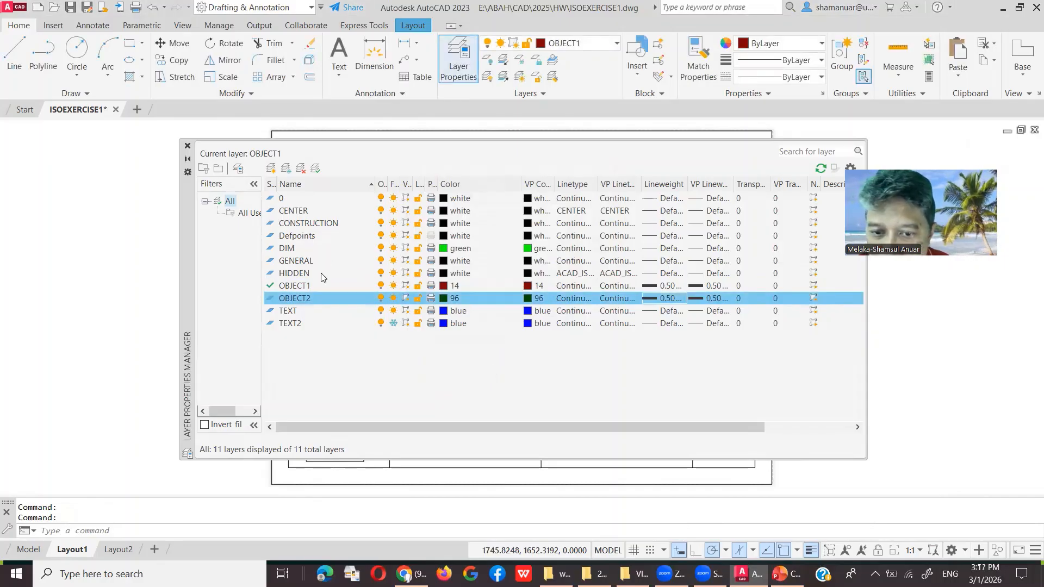
Step: Set the HIDDEN layer's lineweight to 0.50 mm as well
click(644, 273)
scroll(511, 258, down, 5)
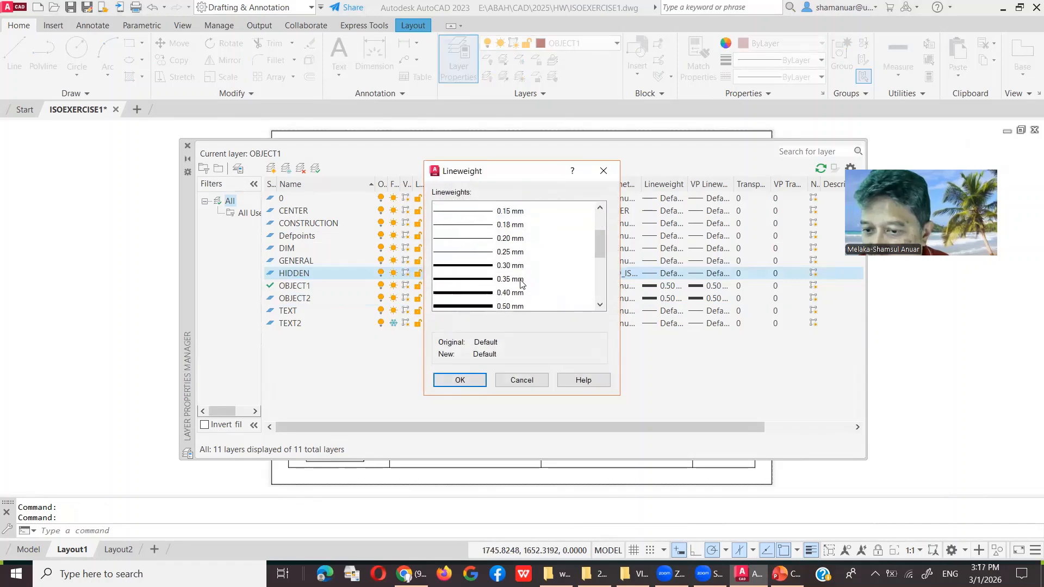
scroll(511, 258, up, 2)
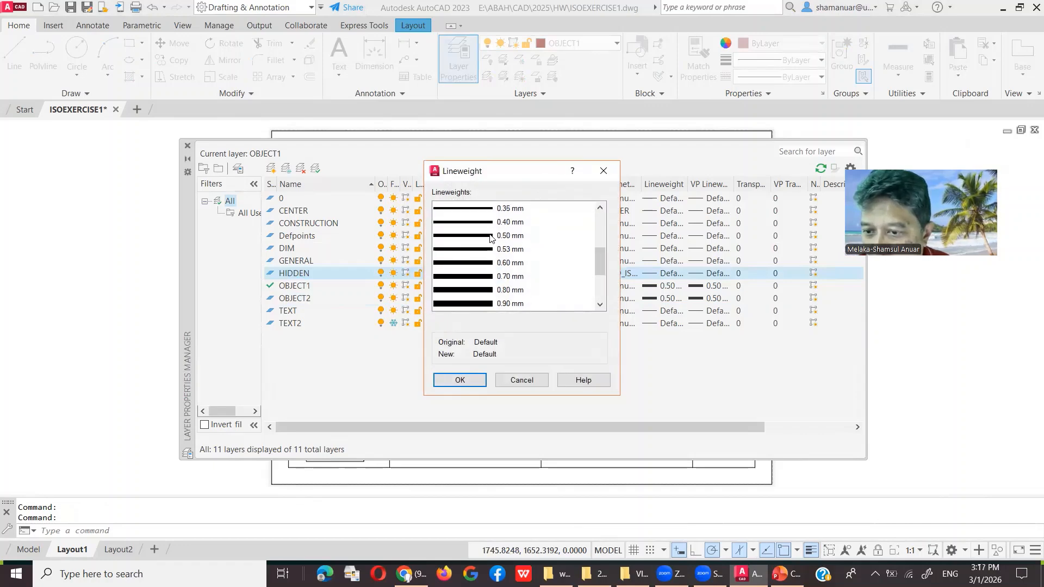
click(491, 237)
click(459, 379)
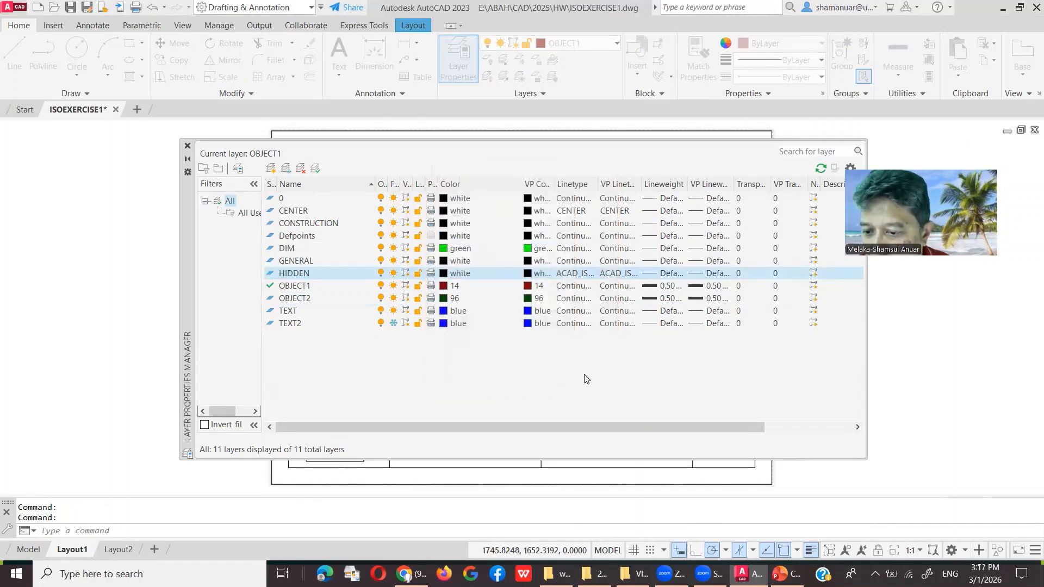
click(186, 147)
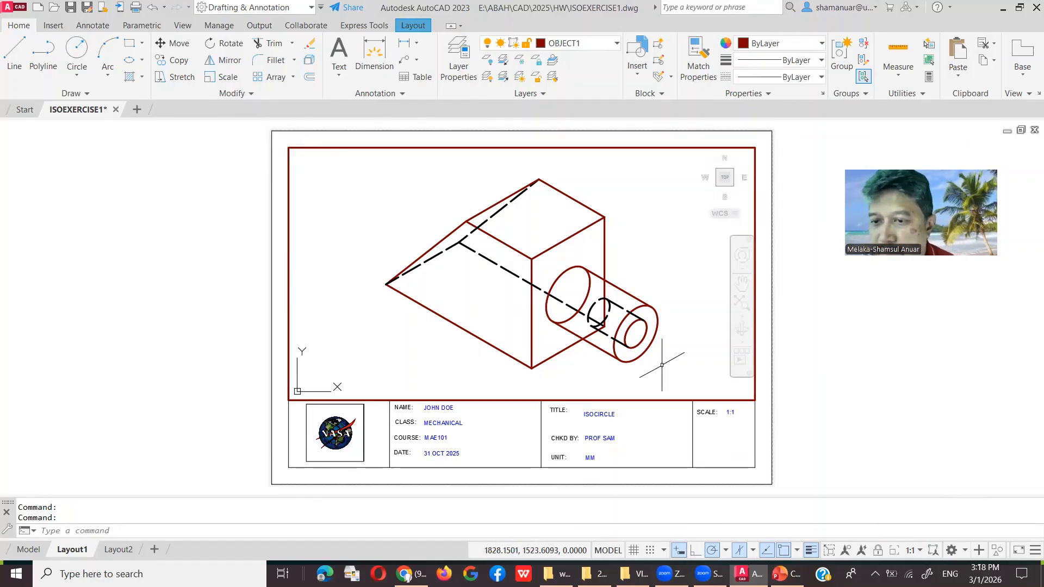
Step: Return to paper space and pick TEXT from the Layer dropdown as the current layer
click(606, 551)
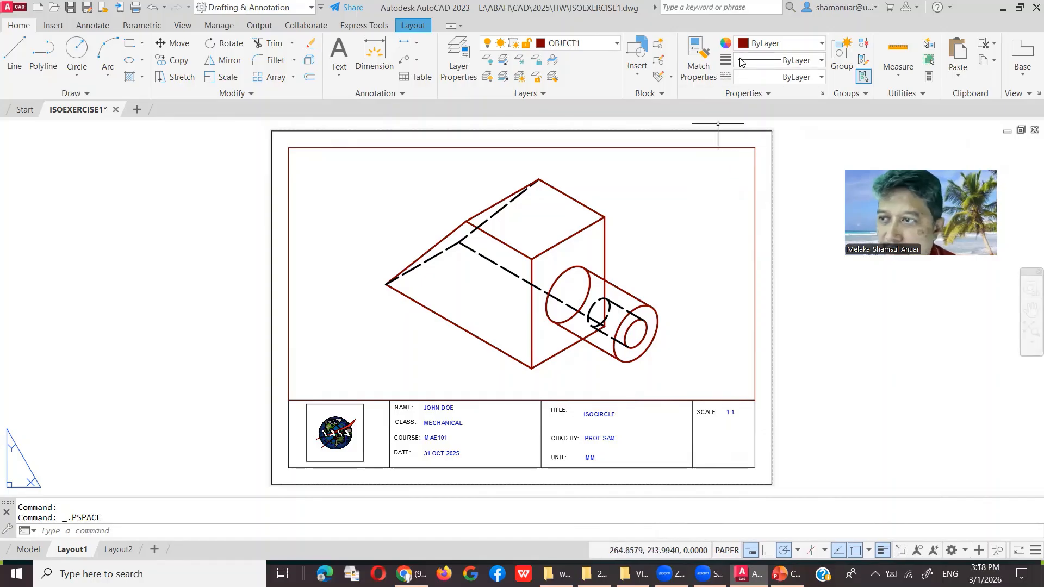
click(755, 48)
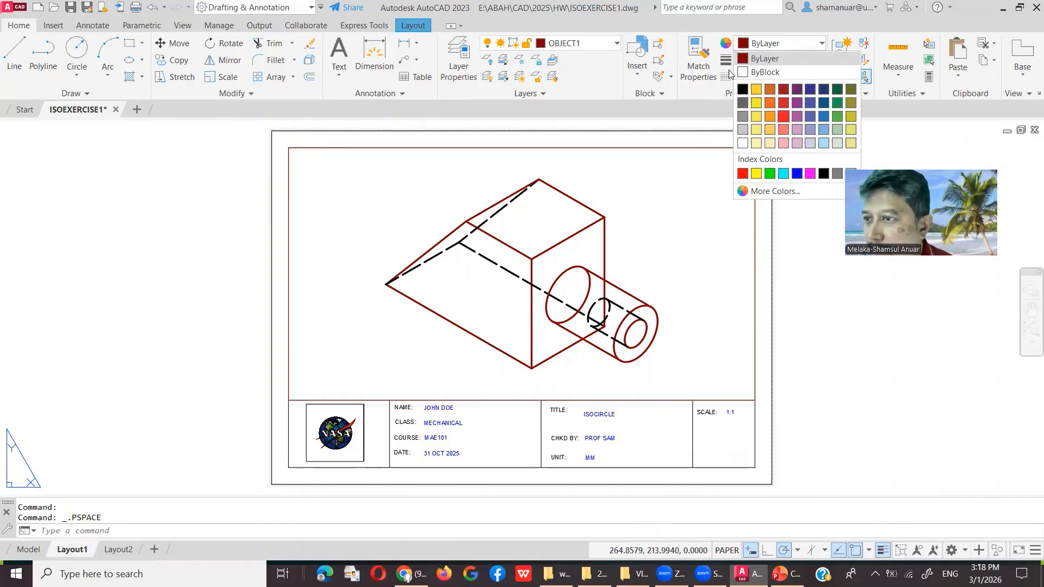
click(498, 46)
click(544, 43)
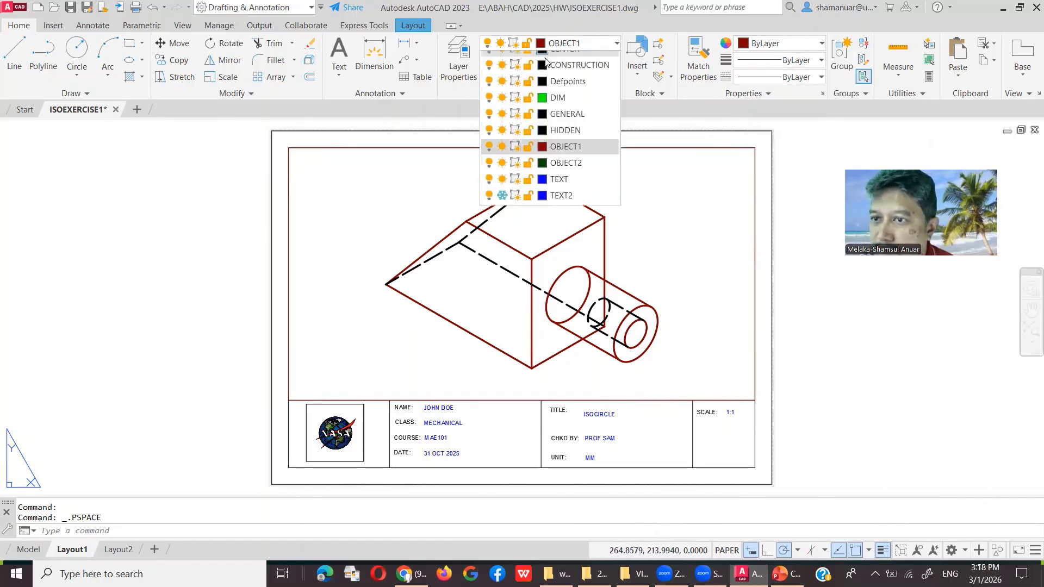
click(564, 206)
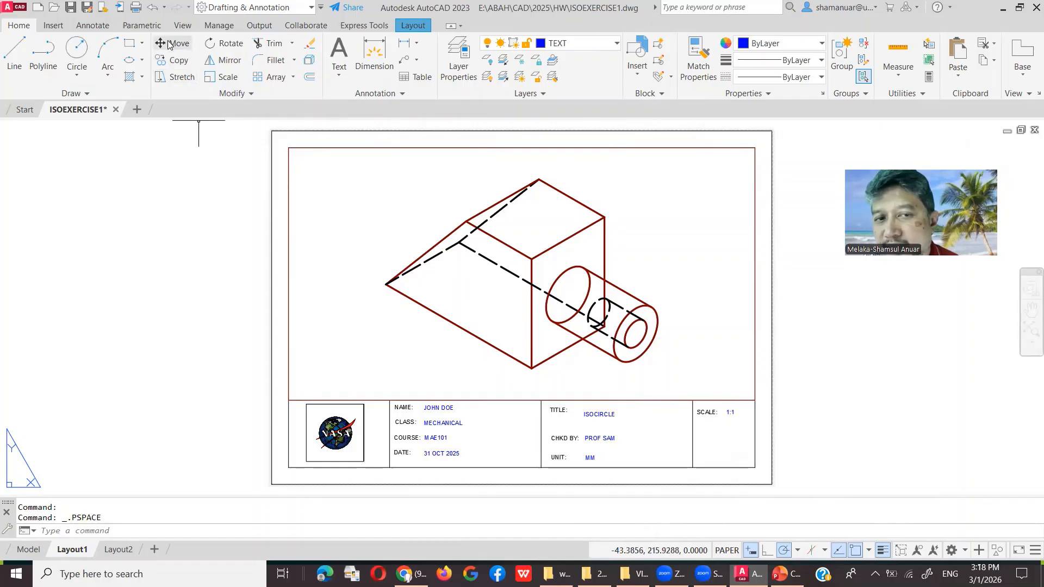
Step: Add an aligned 100 dimension on the wedge's lower-left edge, then open ISO-25 for modification
click(94, 25)
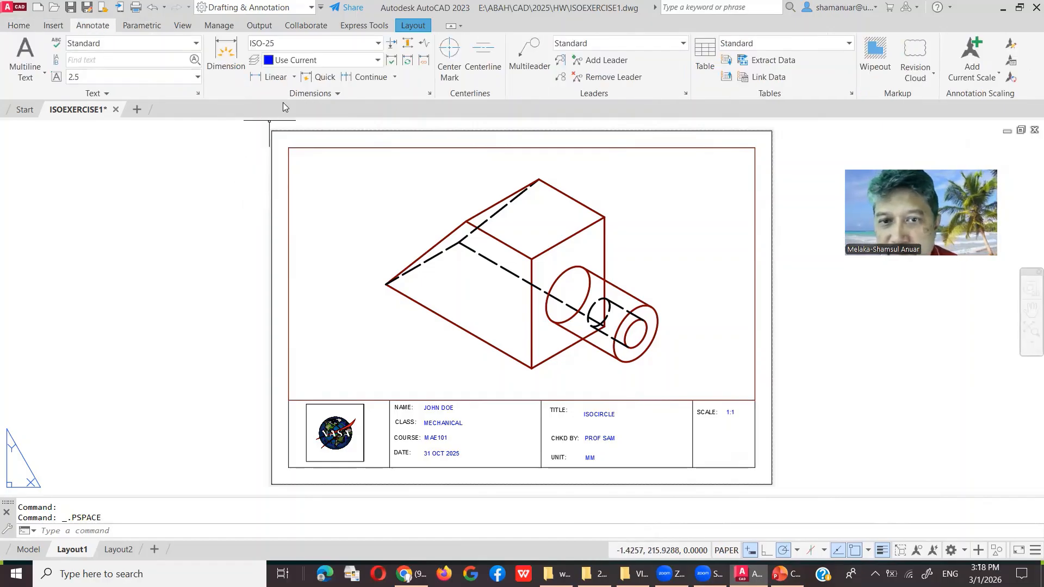
click(293, 78)
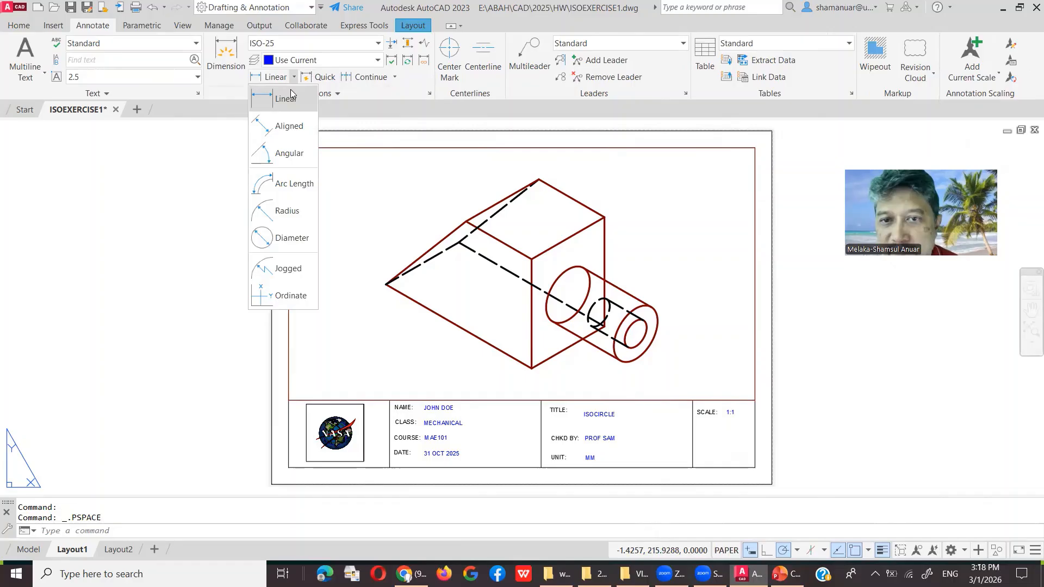
click(281, 129)
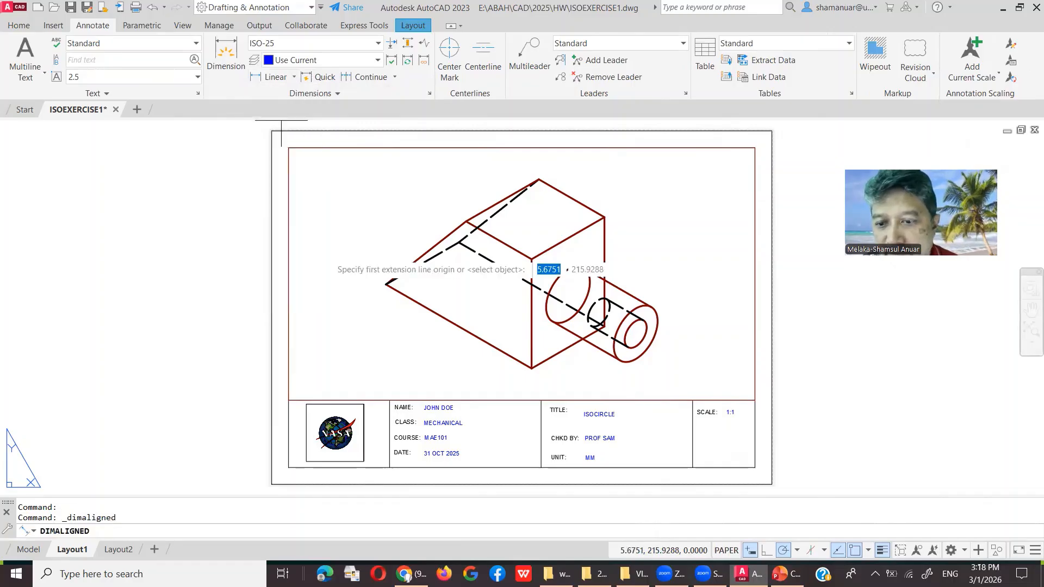
click(385, 284)
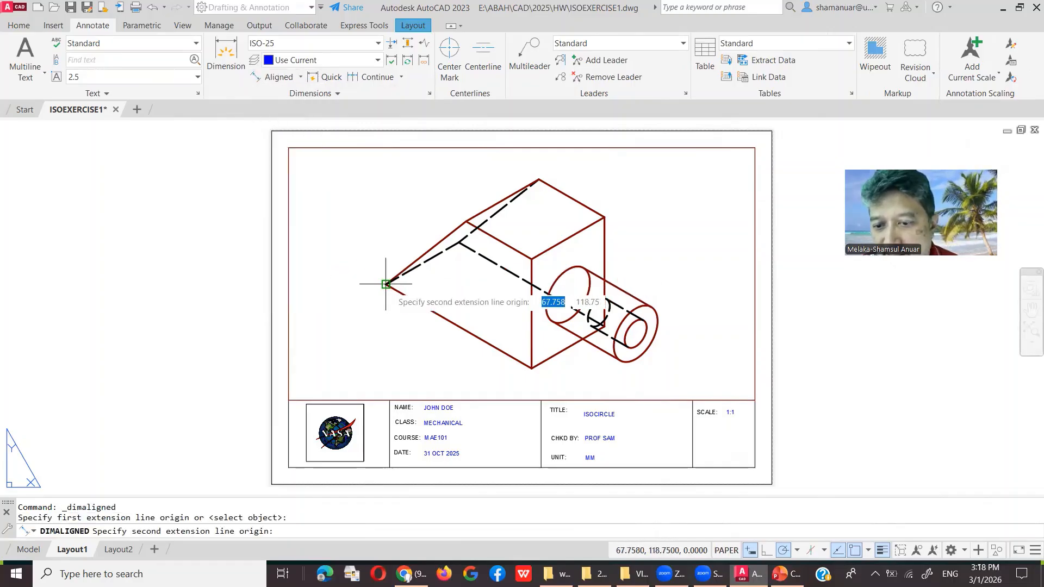
click(532, 368)
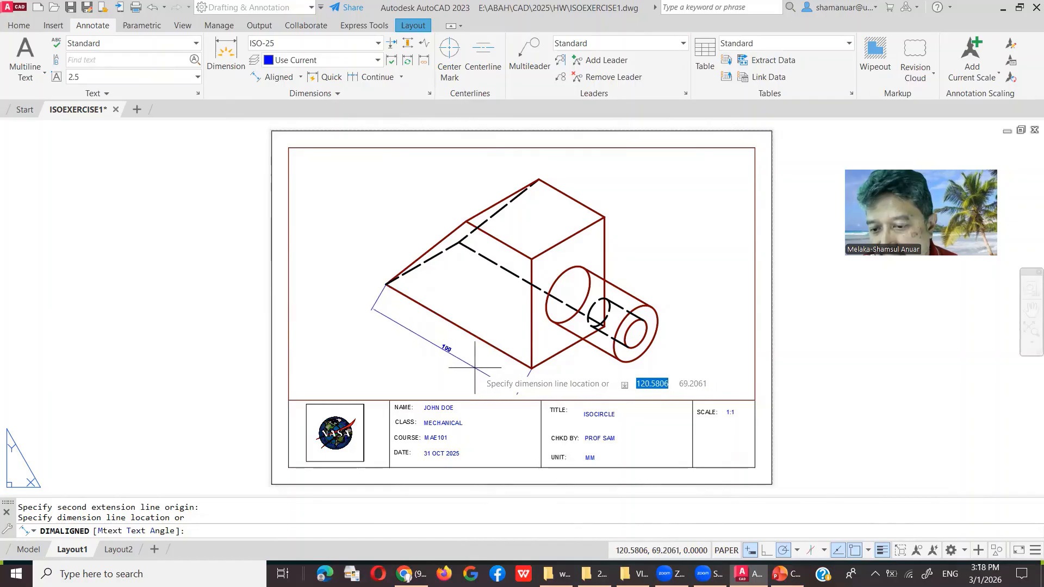
click(445, 350)
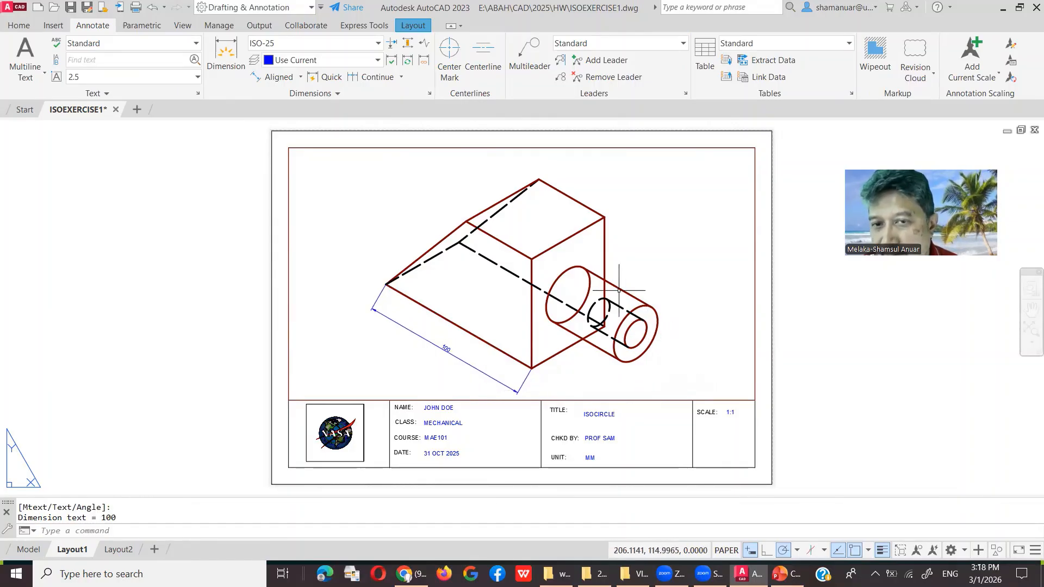
click(428, 93)
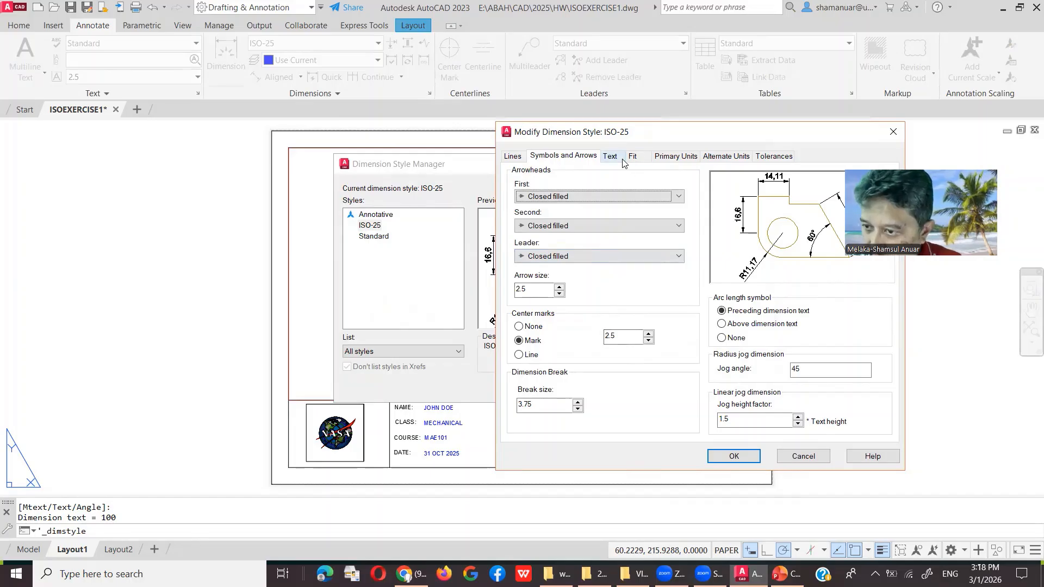
Step: Set ISO-25 text to vertically Centered, Horizontal alignment, and a Period decimal separator
click(611, 156)
click(612, 332)
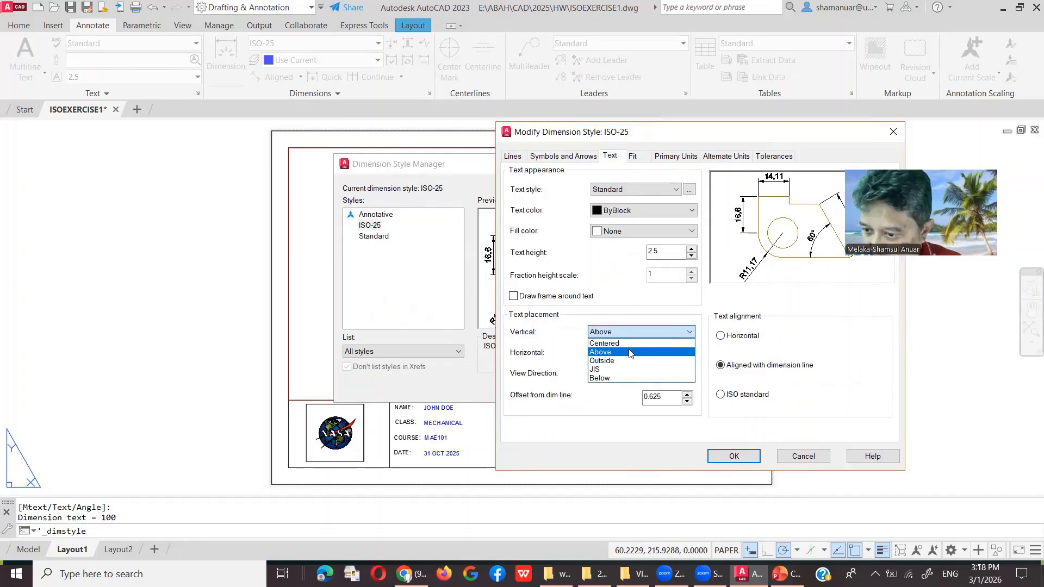
click(604, 343)
click(720, 336)
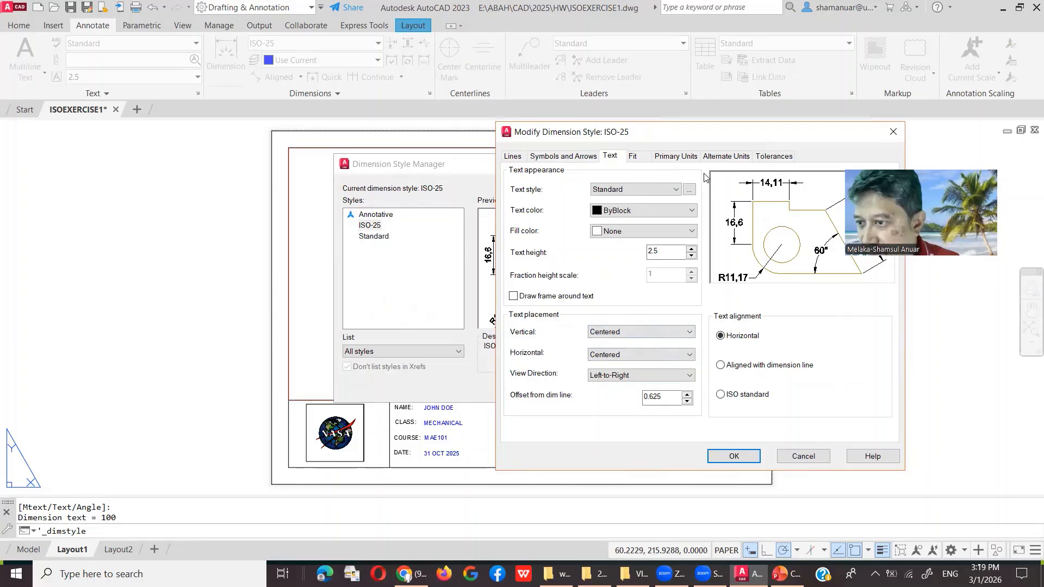
click(677, 157)
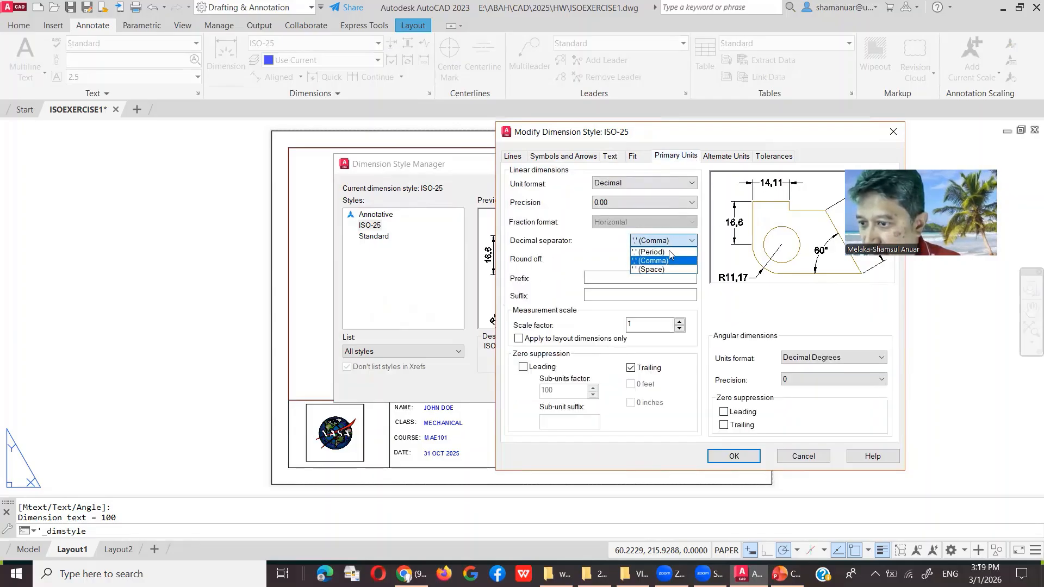
click(669, 252)
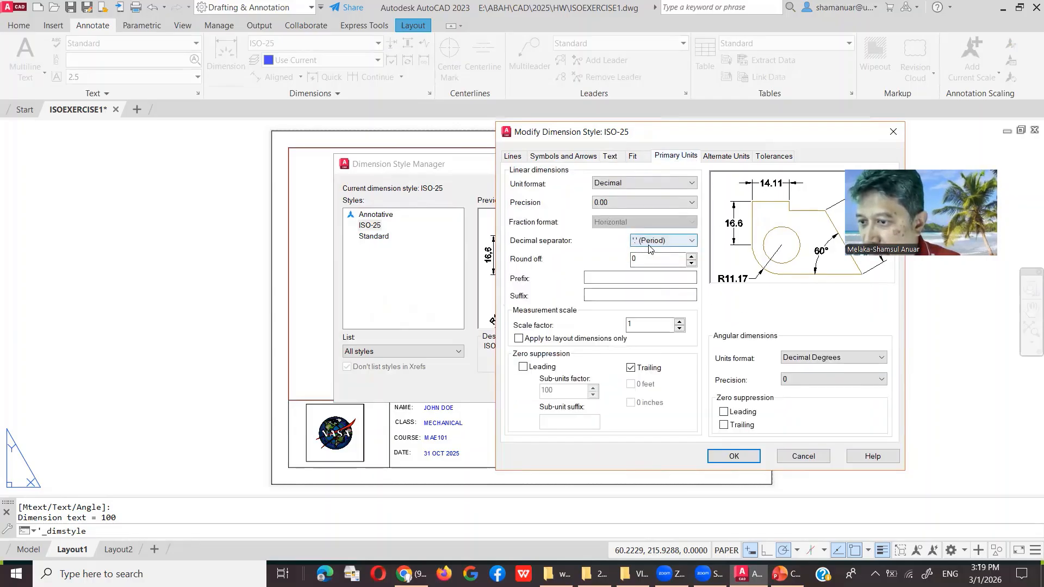
click(682, 292)
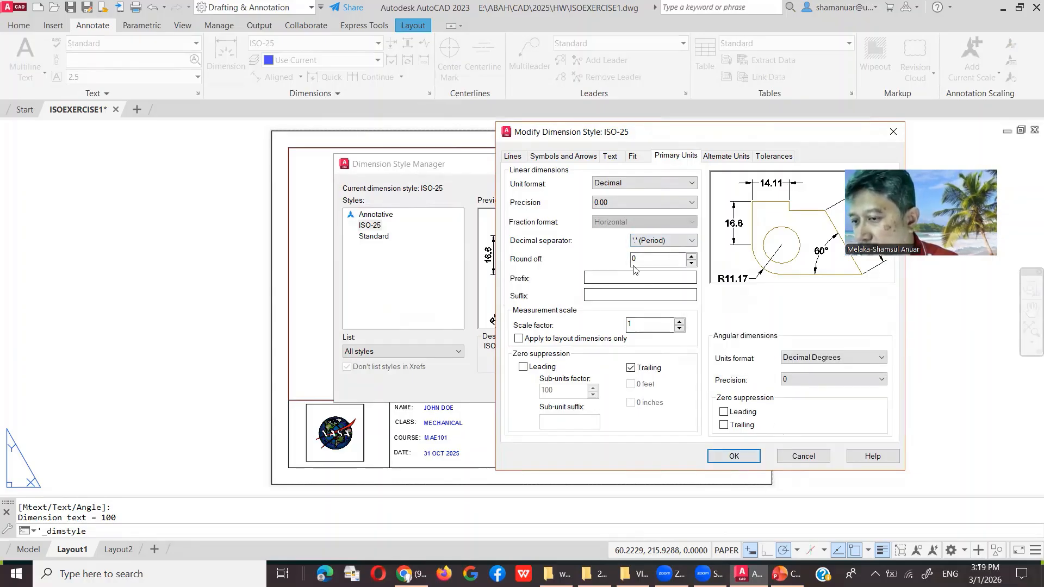
click(689, 241)
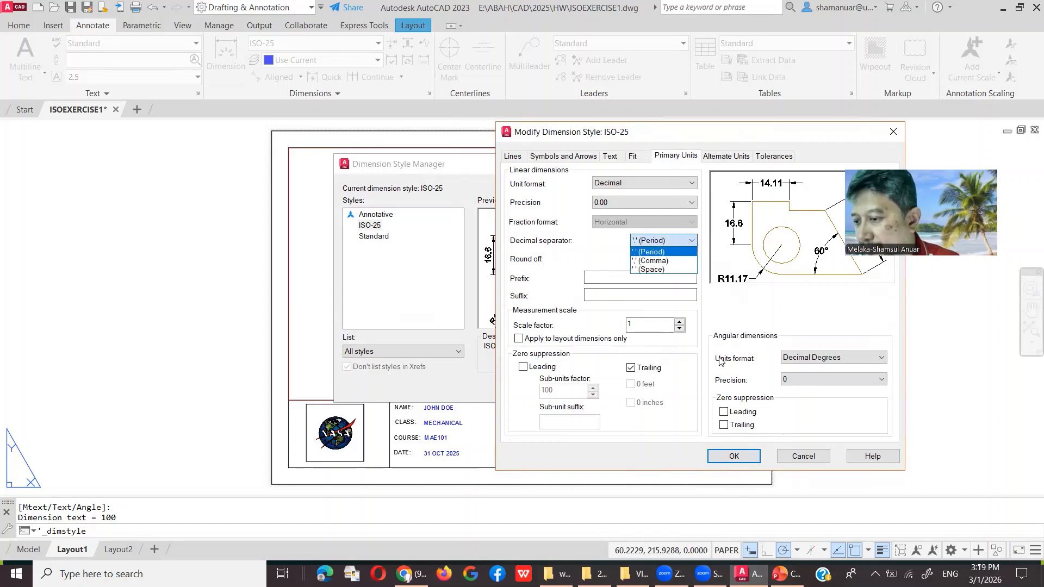
click(724, 457)
click(724, 454)
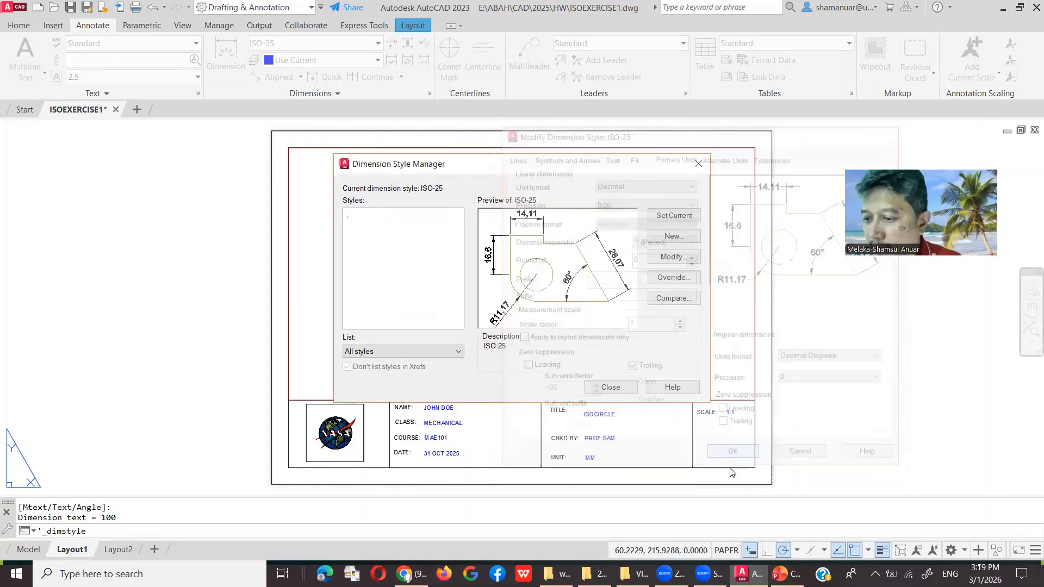
click(611, 387)
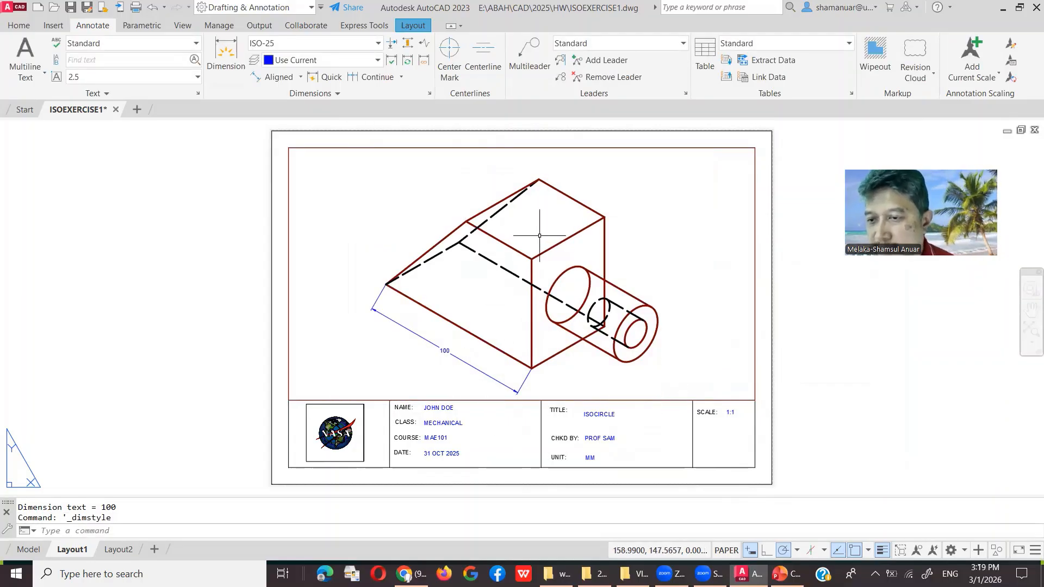
Step: Add an aligned 45 dimension along the block's top edge
click(271, 82)
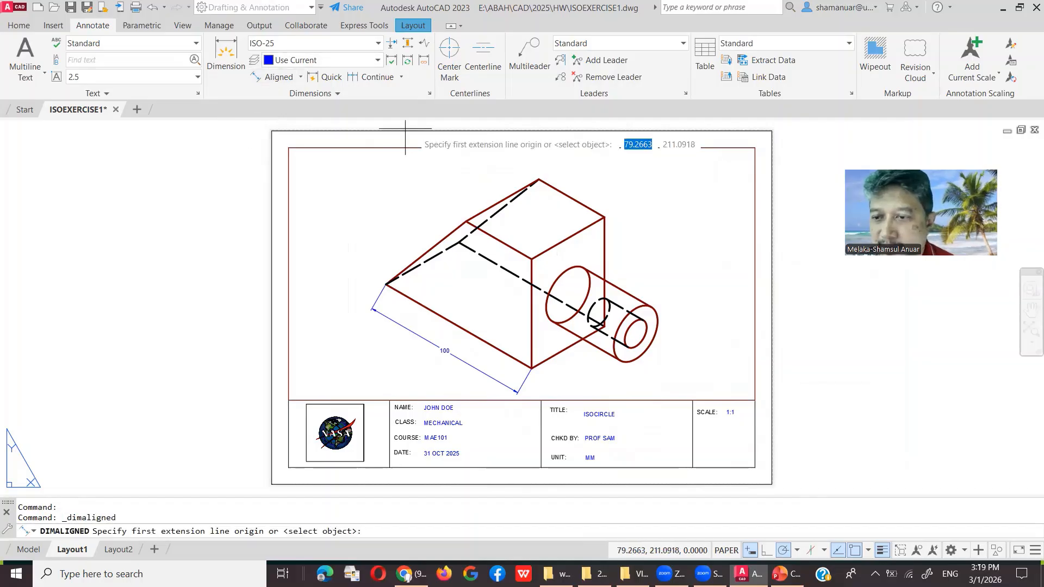
click(539, 179)
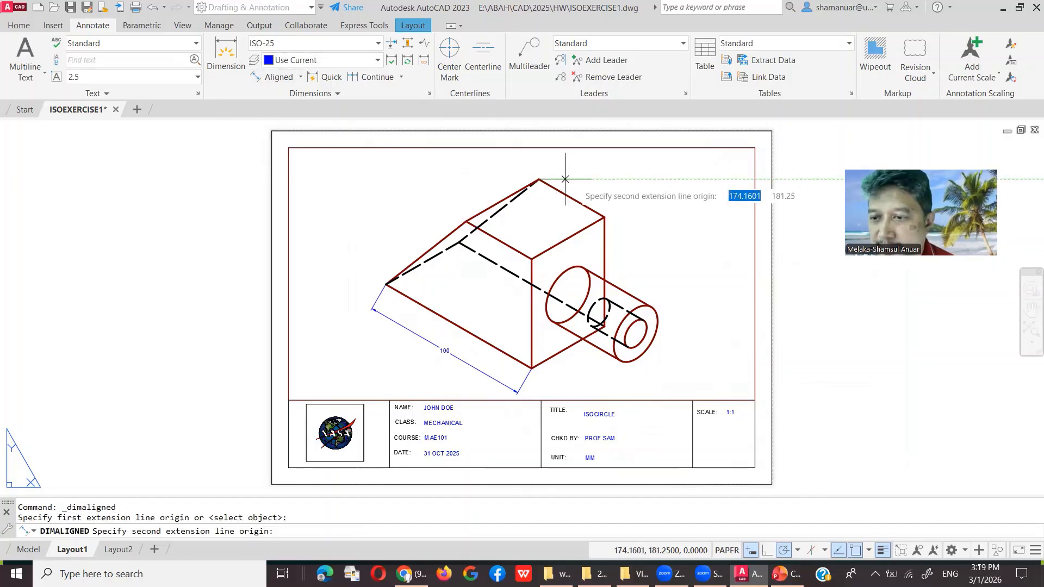
click(604, 217)
click(613, 198)
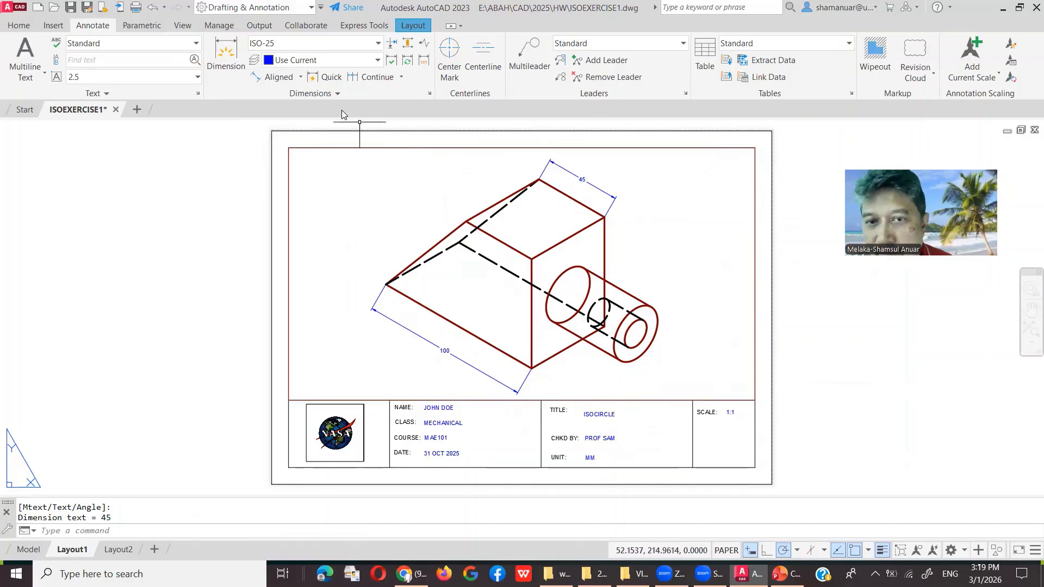
Step: Add an aligned 65 height dimension from the boss point to the top-right corner
click(276, 77)
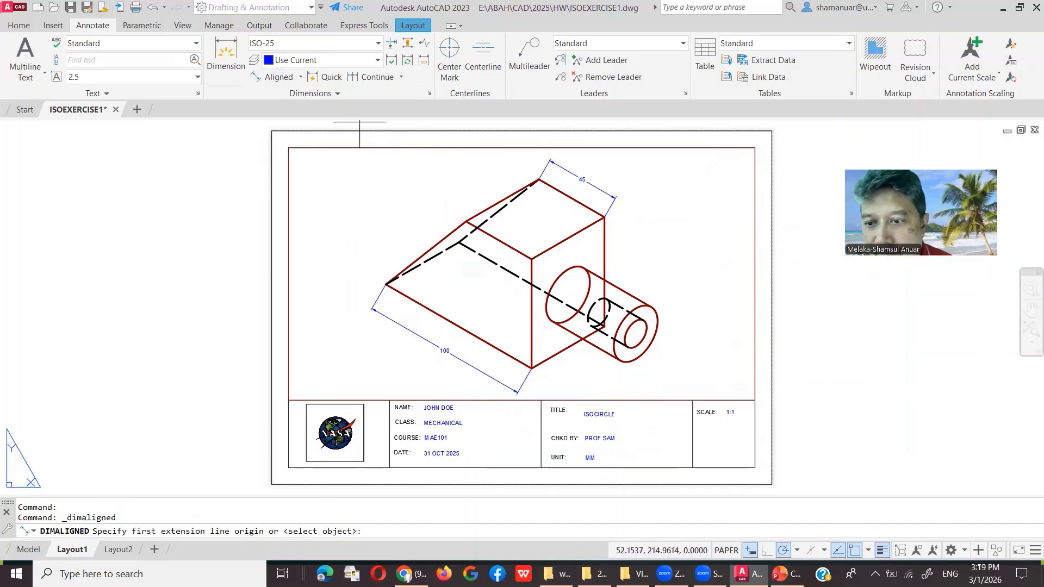
click(604, 326)
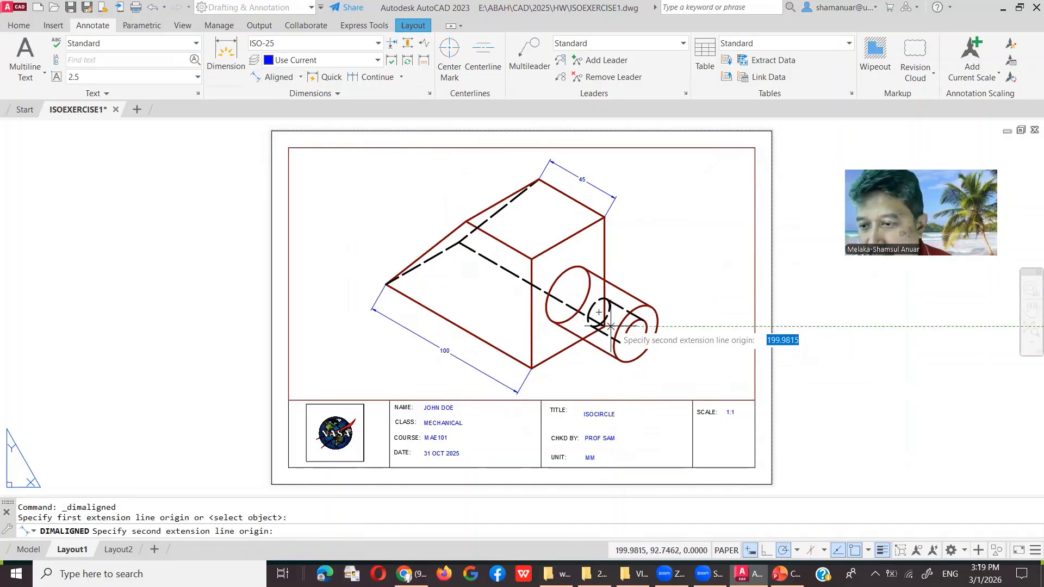
click(604, 217)
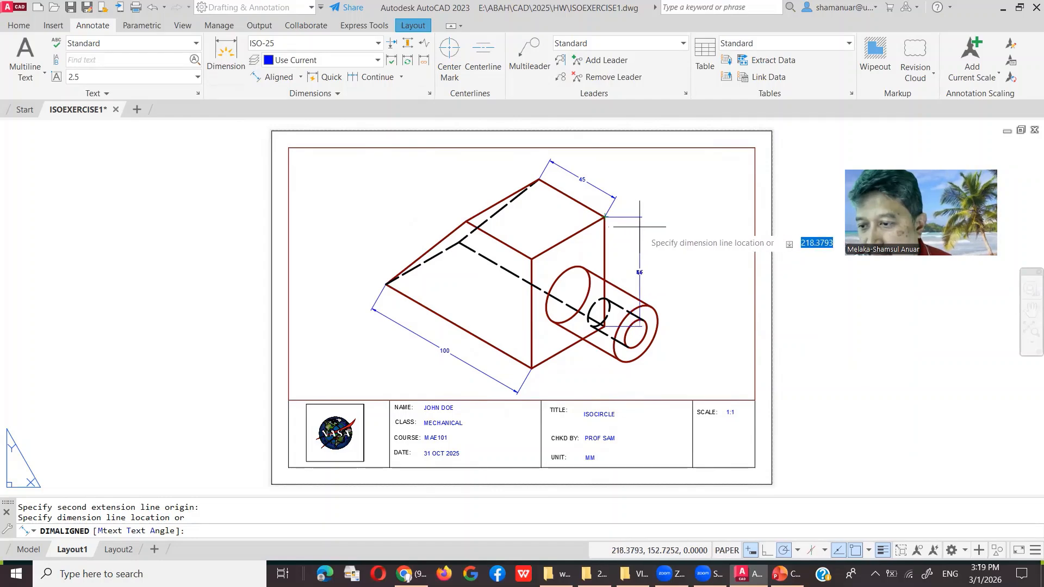
click(669, 230)
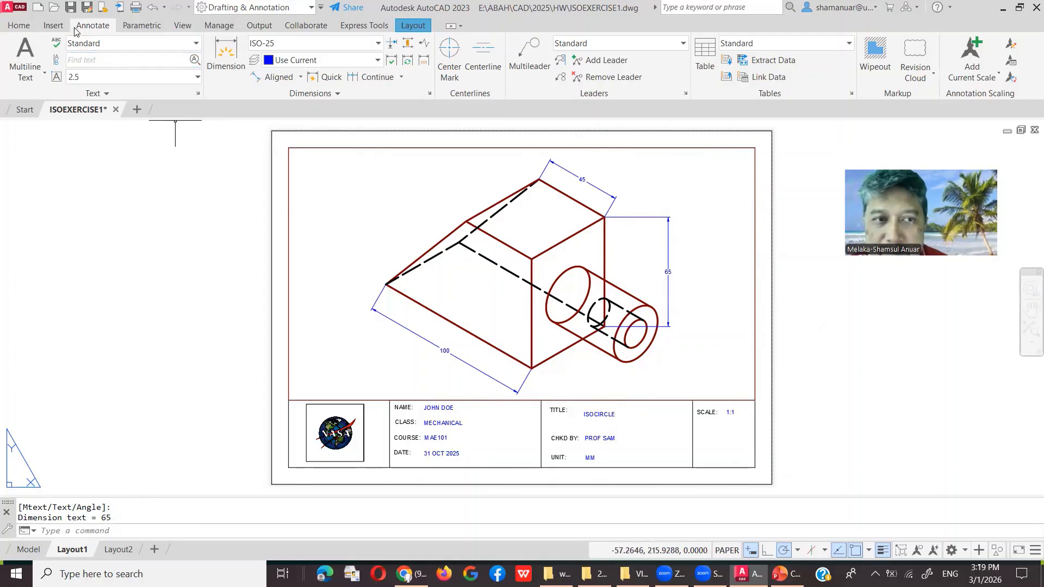
Step: Draw a helper circle of radius 10.6066 centred on the boss's front end
click(19, 26)
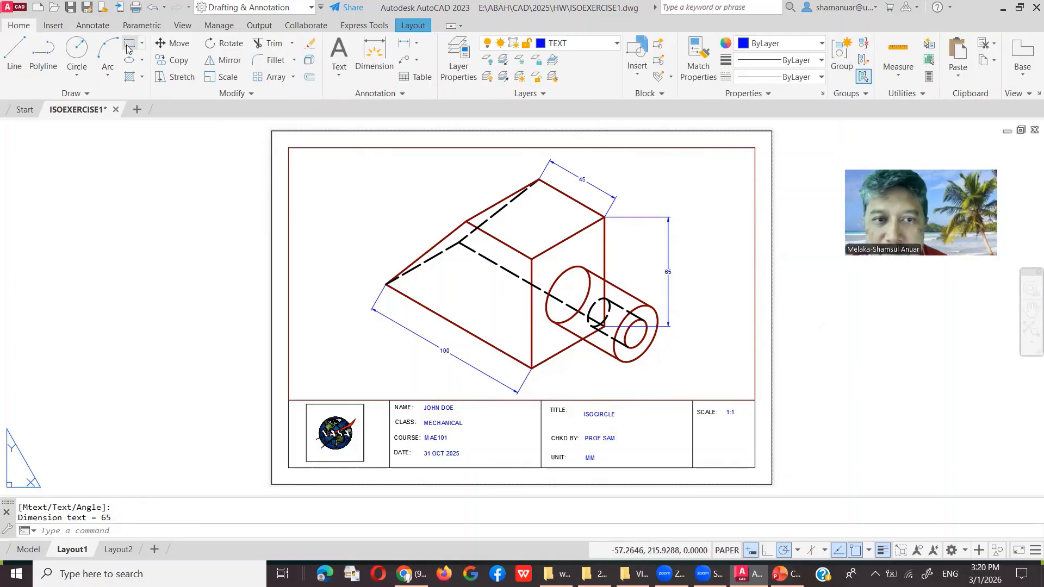
click(77, 47)
scroll(635, 333, up, 6)
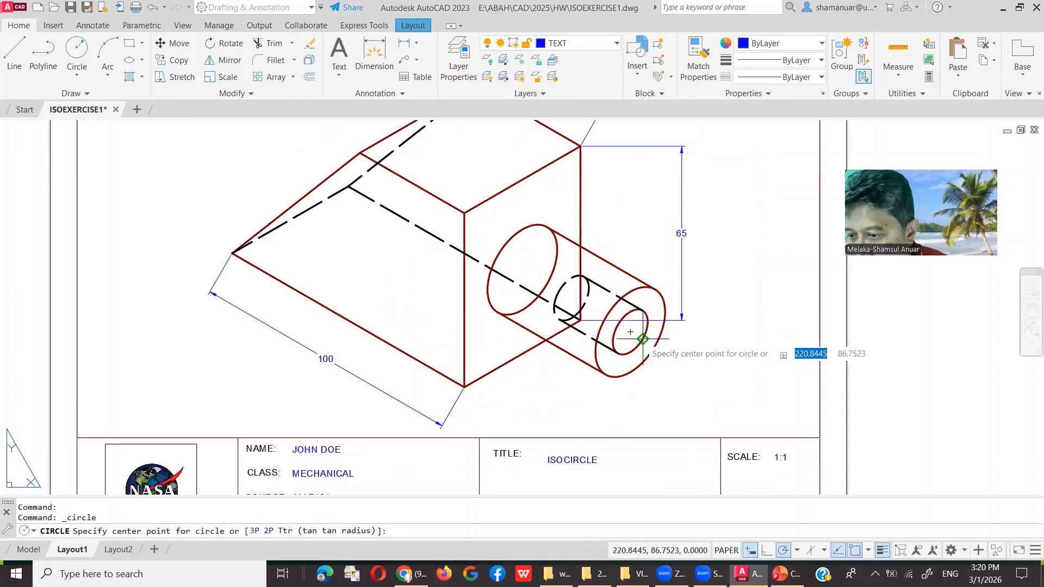
click(607, 324)
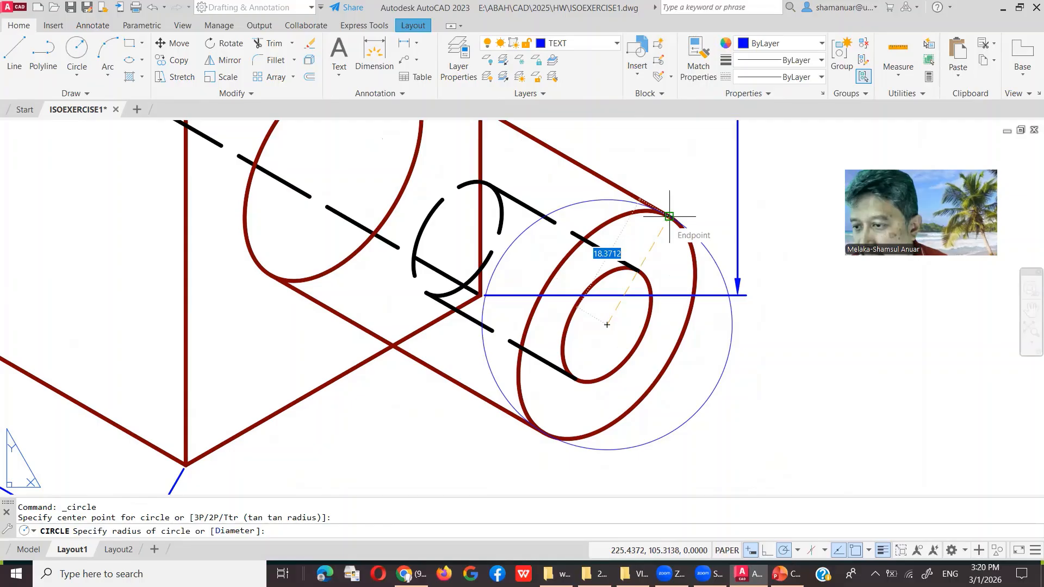
click(669, 361)
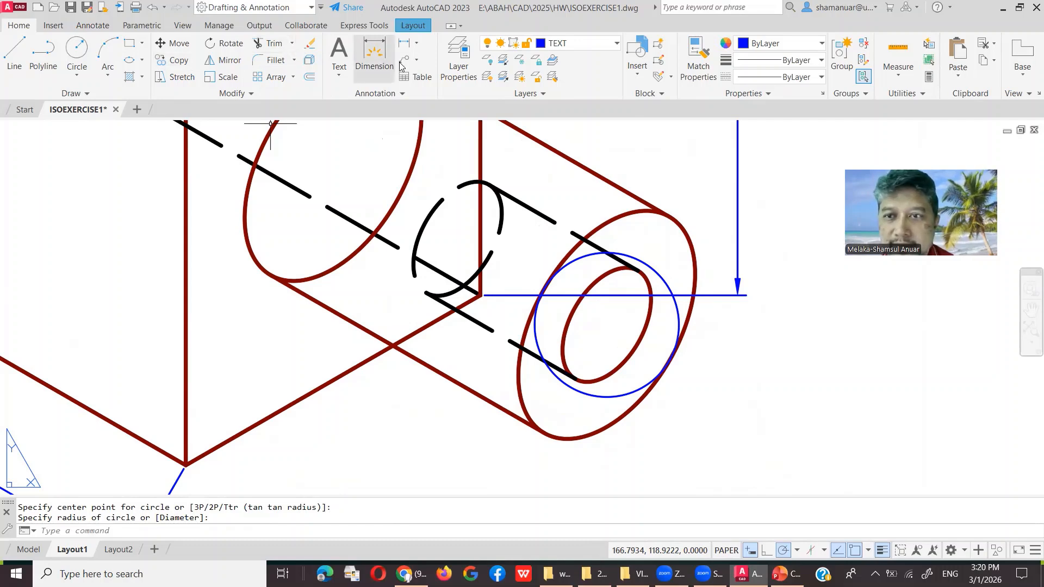
Step: Label the helper circle with a Ø21.21 diameter dimension, then select the circle
click(417, 44)
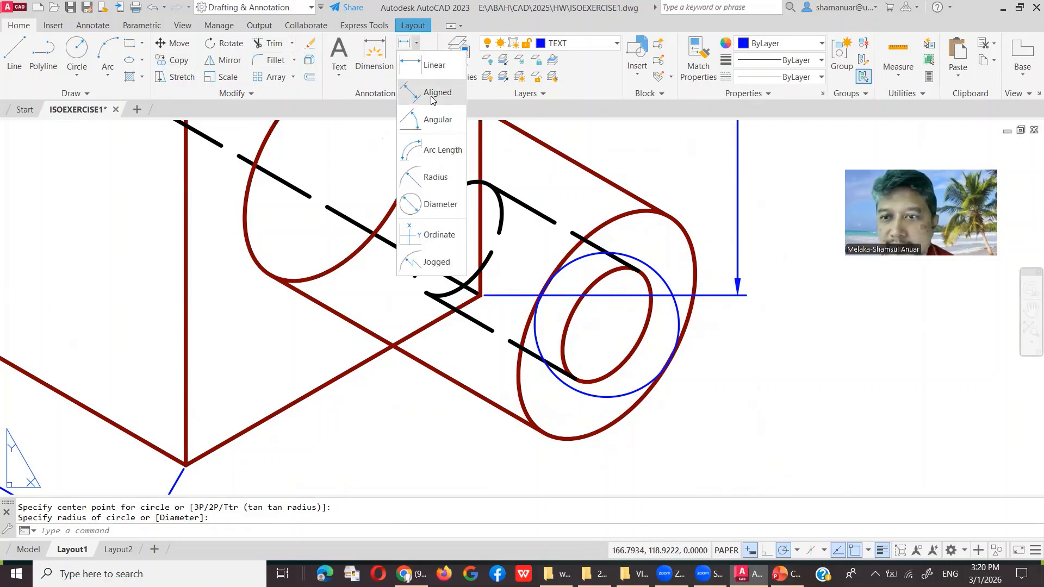
click(455, 204)
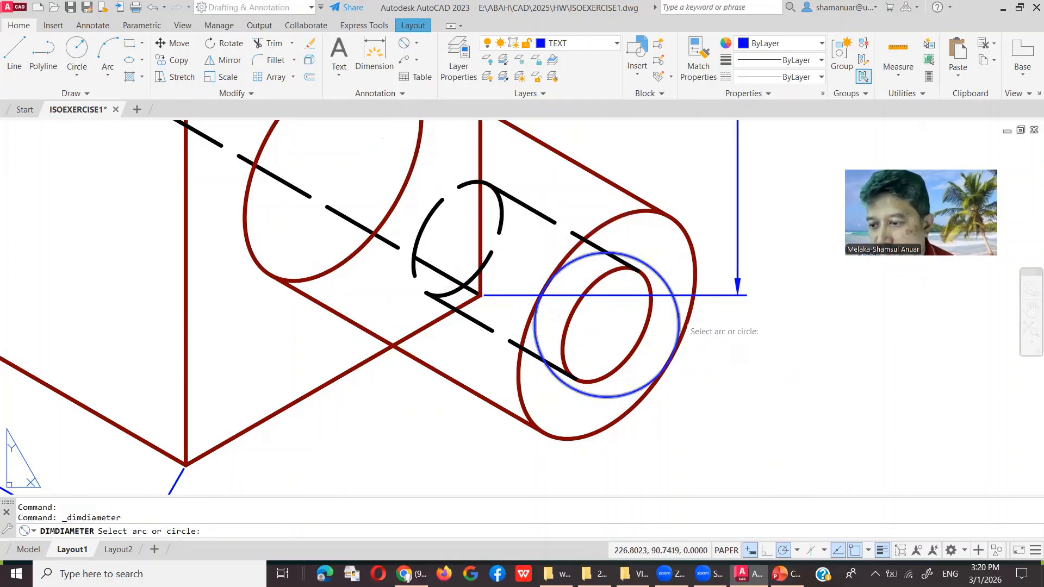
click(679, 327)
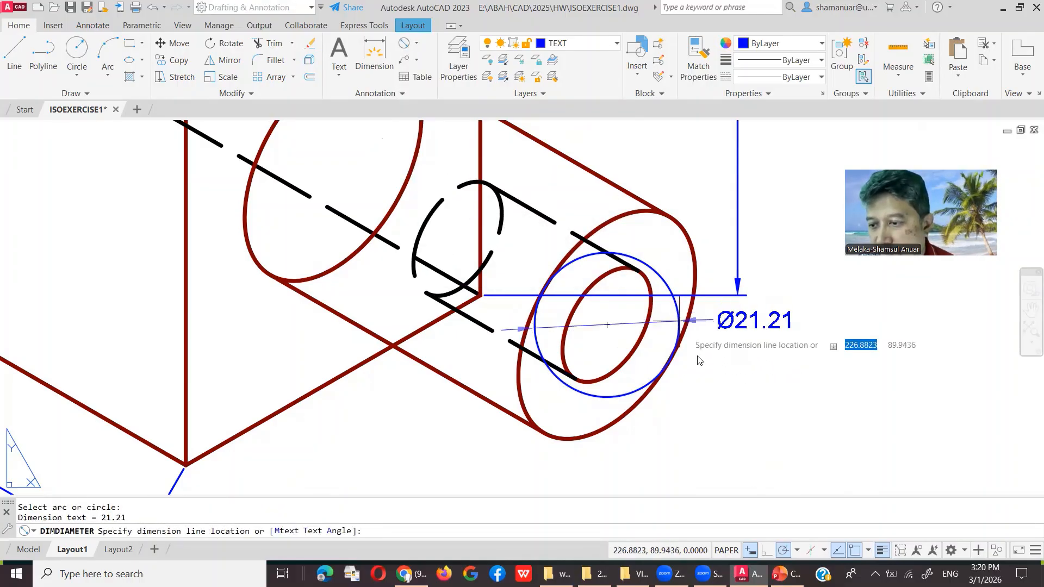
click(735, 396)
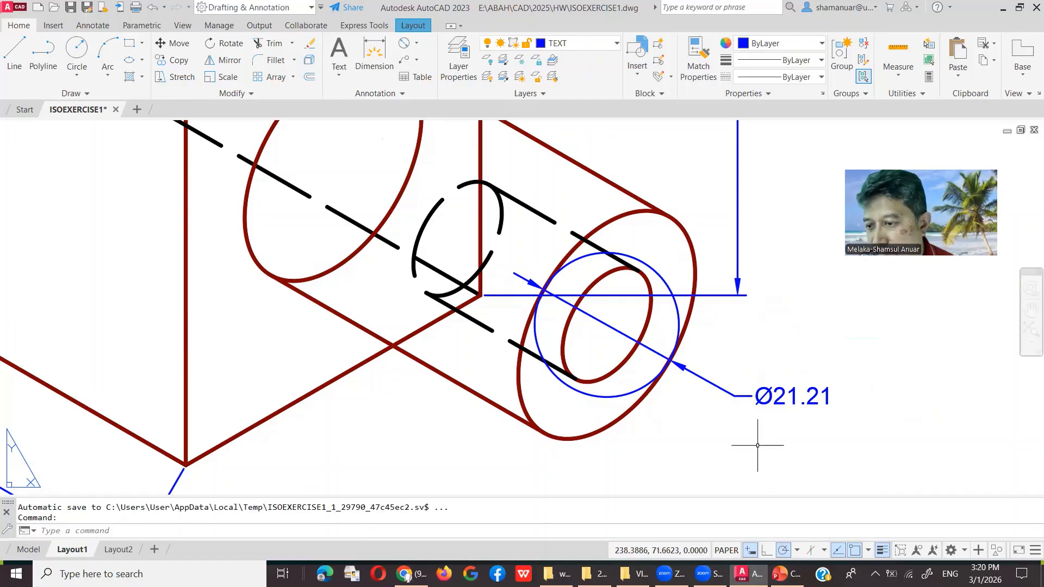
click(644, 260)
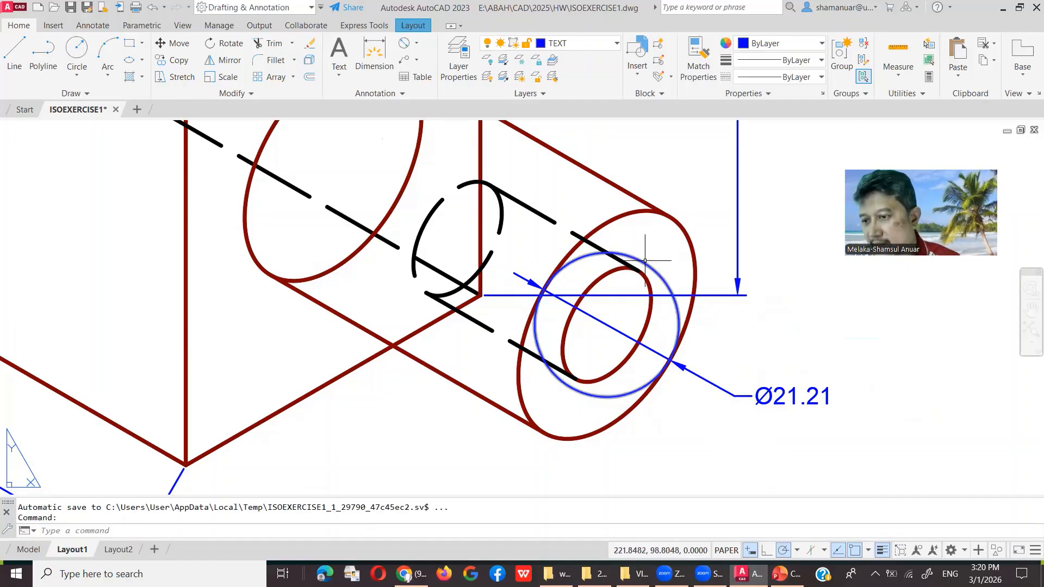
Step: Erase the blue helper circle and open the Ø21.21 diameter dimension's text for editing
key(Delete)
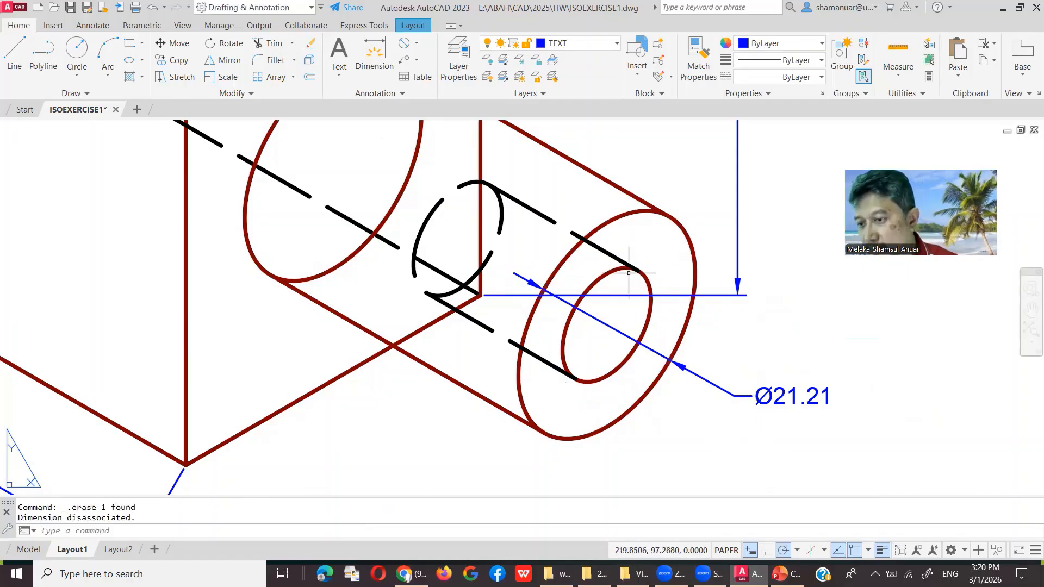
click(796, 391)
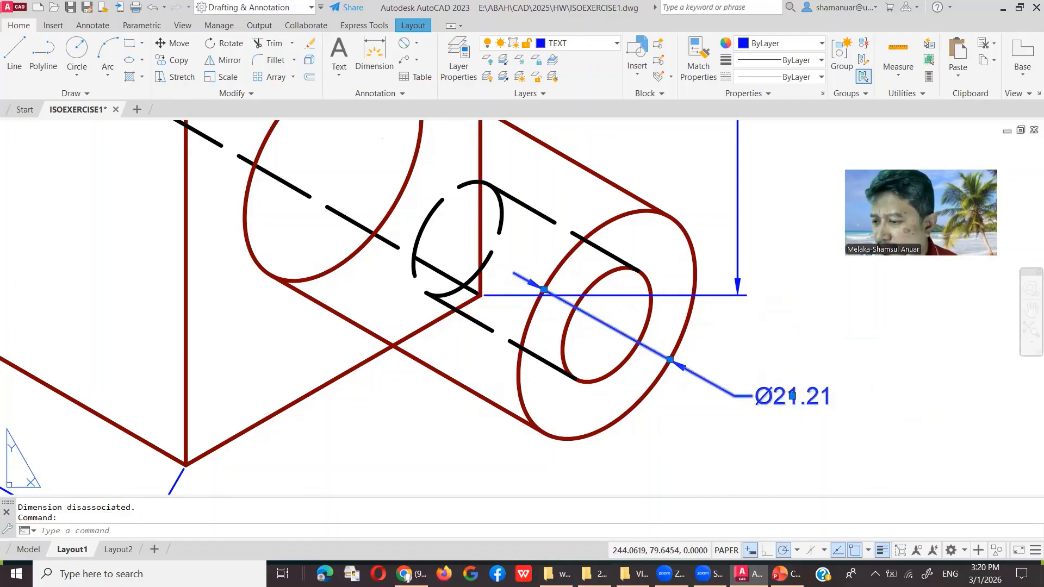
double_click(779, 390)
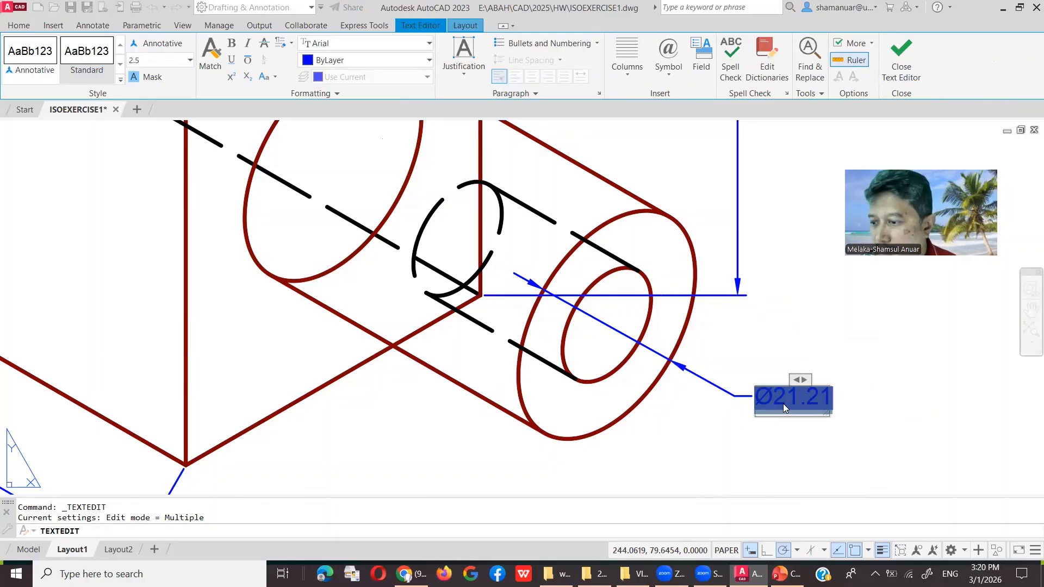
Step: Replace the dimension text with the diameter symbol and 30 so it reads Ø30
key(Delete)
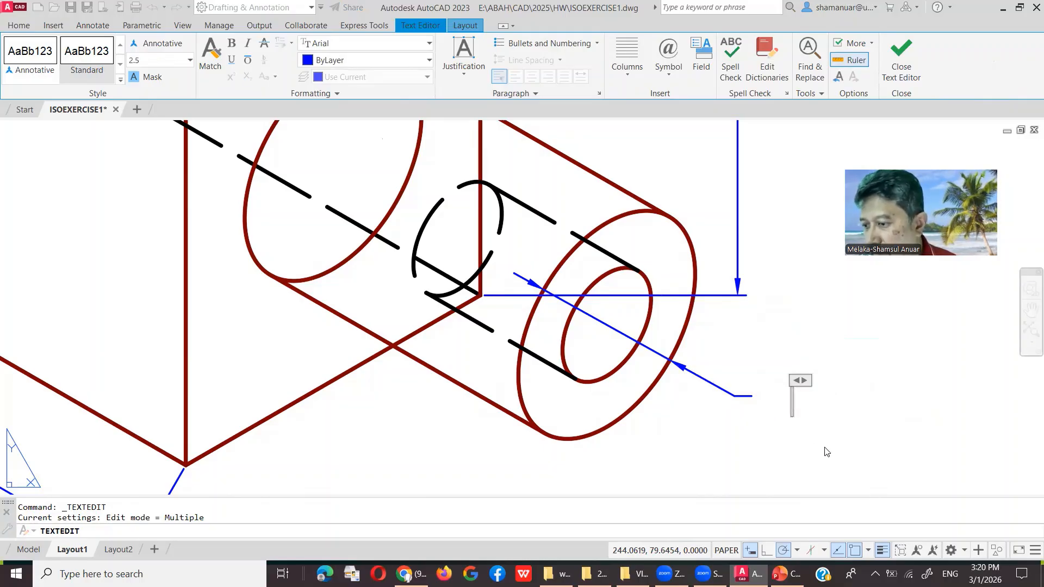
click(668, 61)
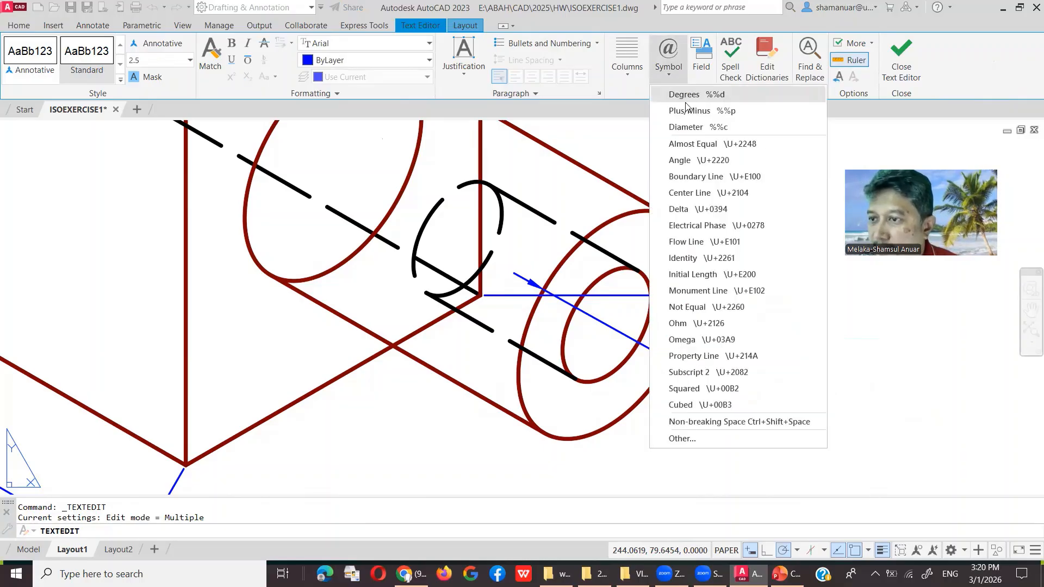
click(704, 128)
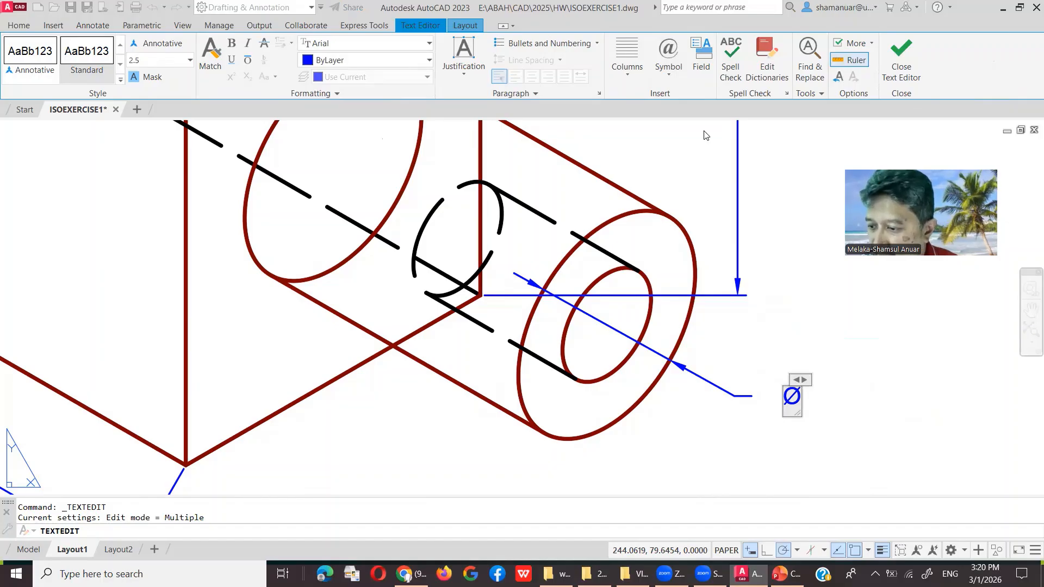
text(30)
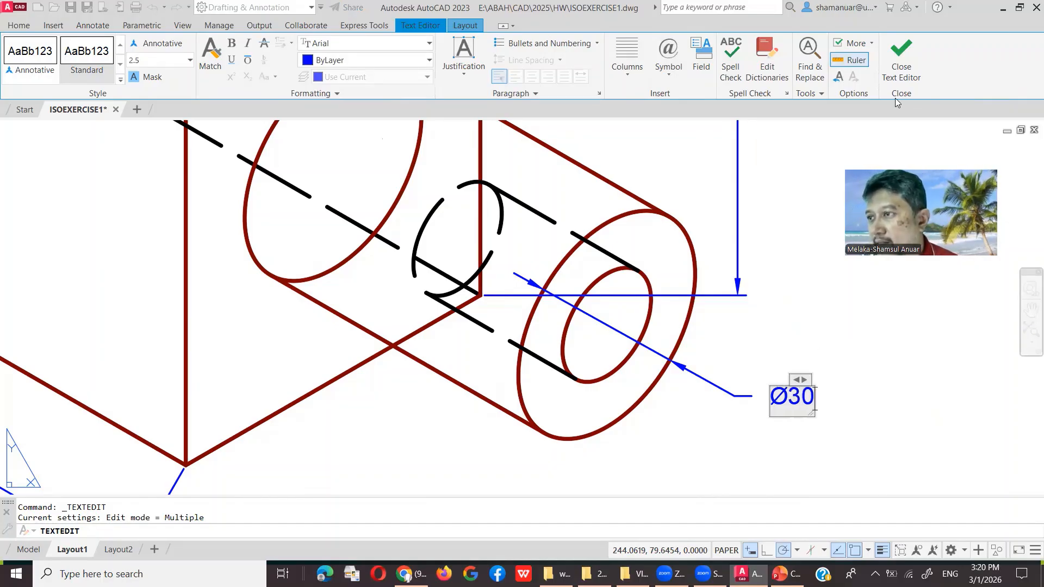
click(899, 76)
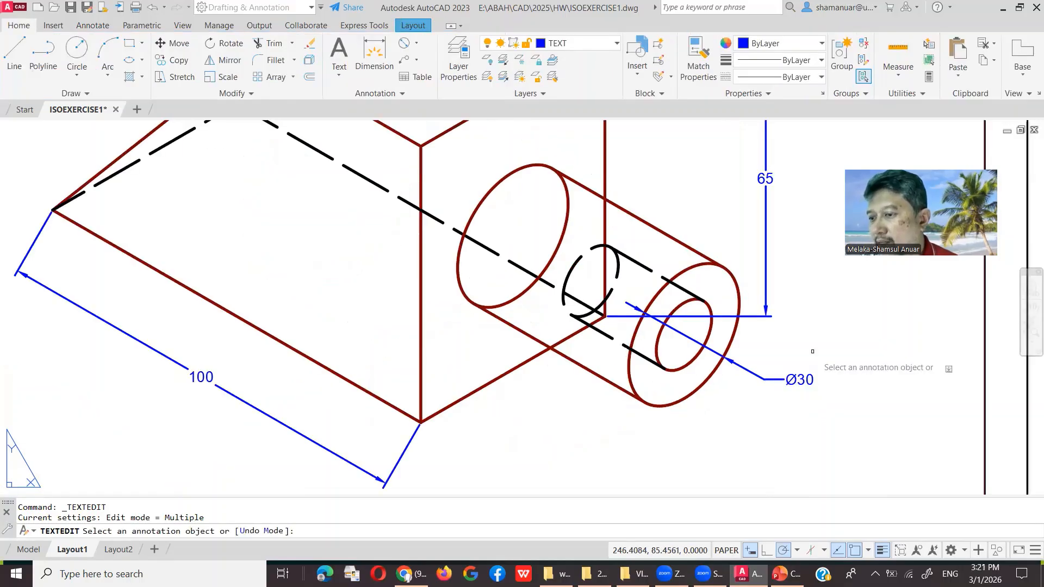
scroll(812, 351, down, 2)
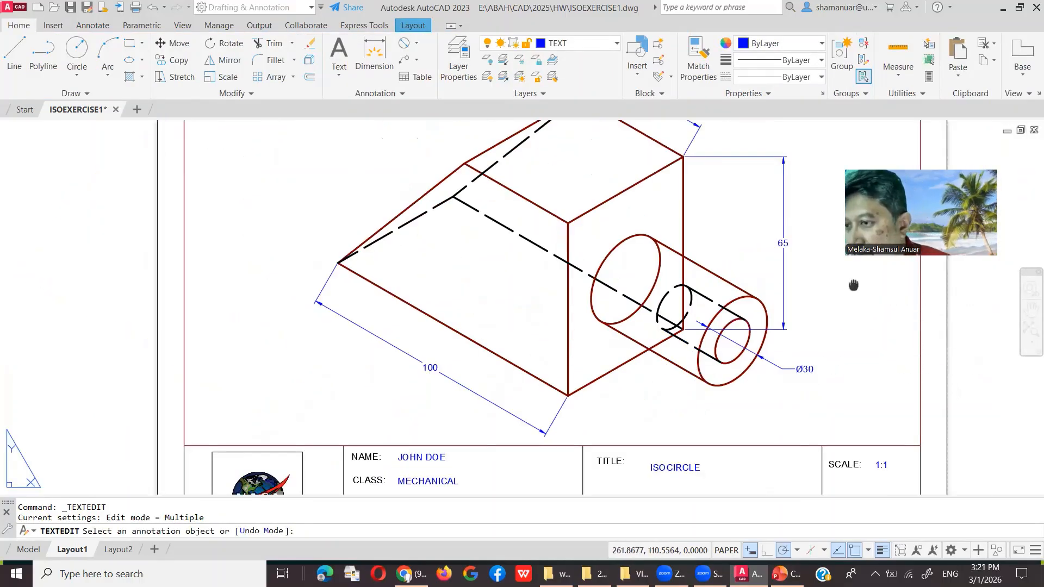
middle_drag(853, 284, 785, 348)
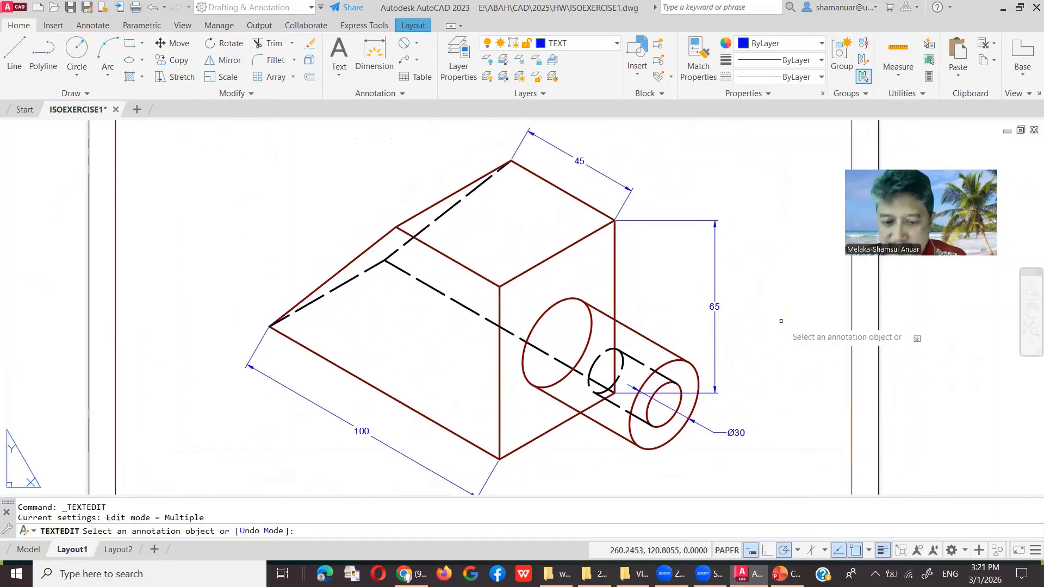
Step: Apply a 30° oblique angle to the 45, 65 and 100 dimensions with Oblique
click(92, 25)
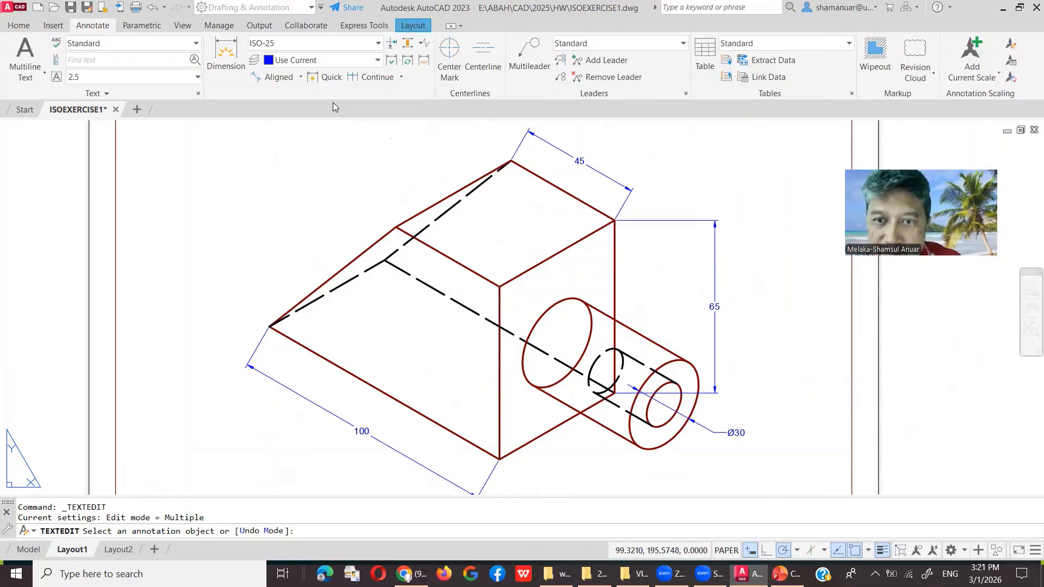
click(333, 95)
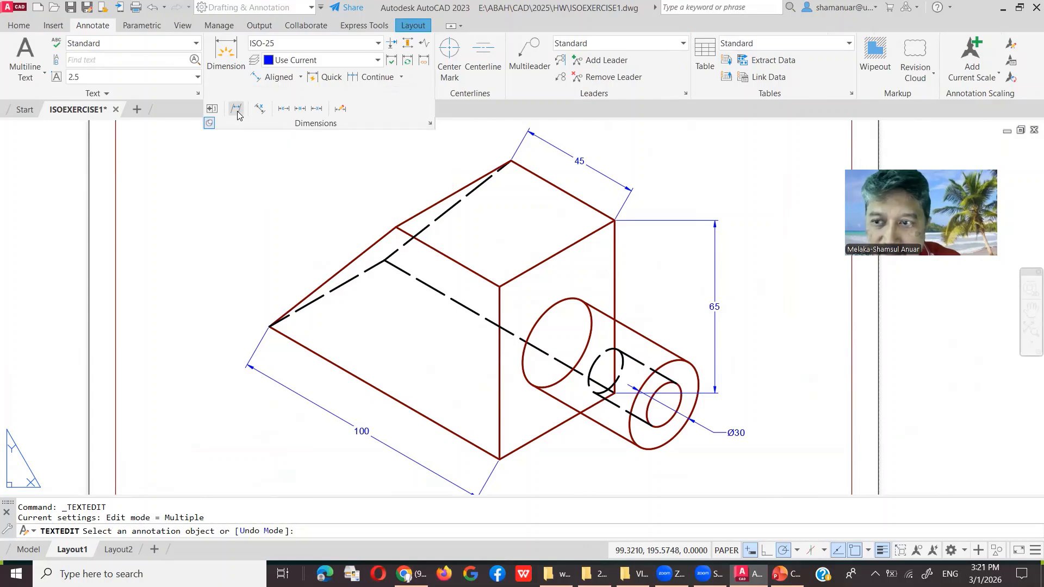
click(236, 110)
click(626, 188)
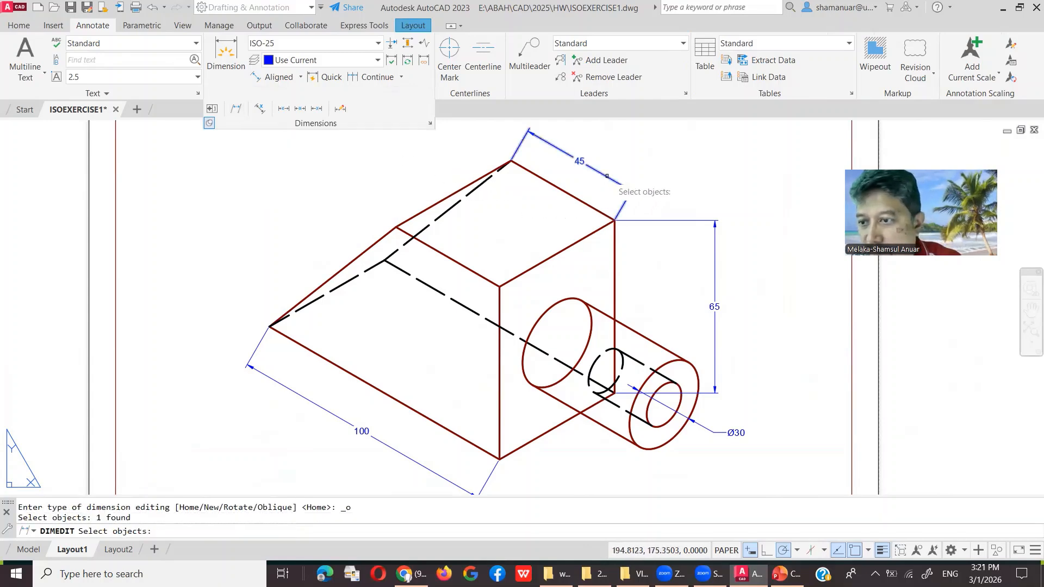
click(644, 219)
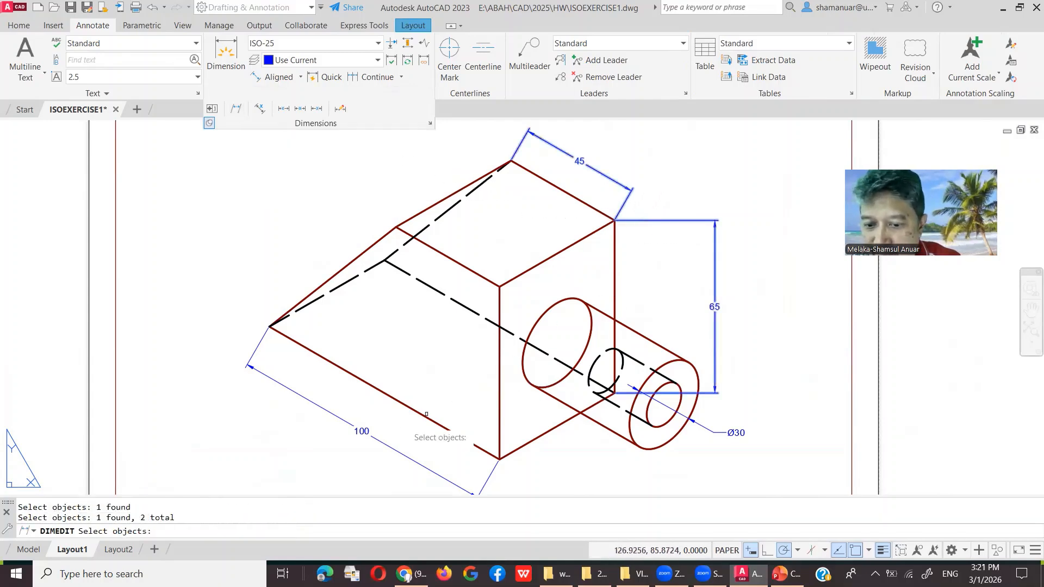
click(371, 437)
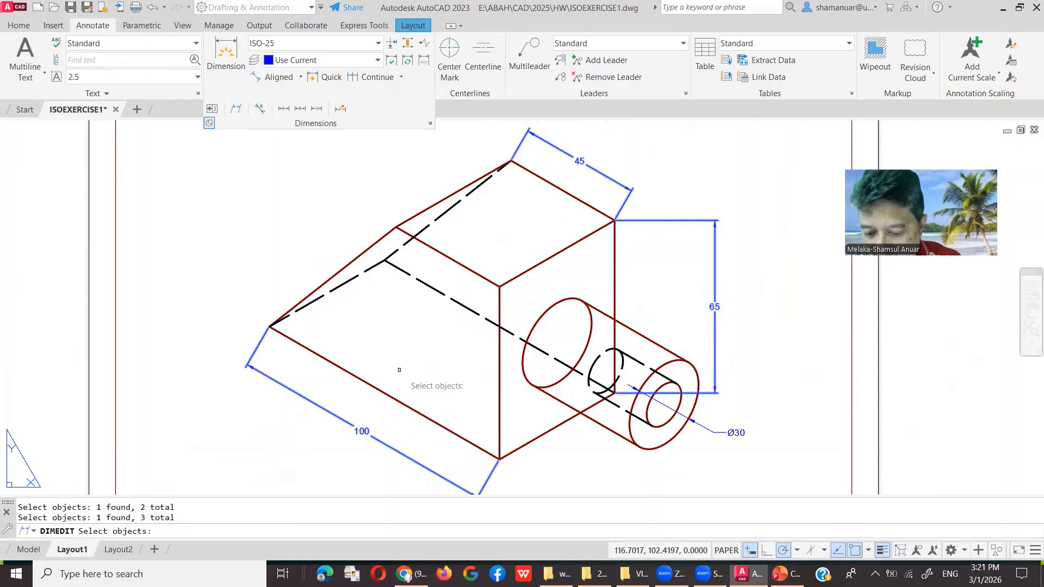
key(Return)
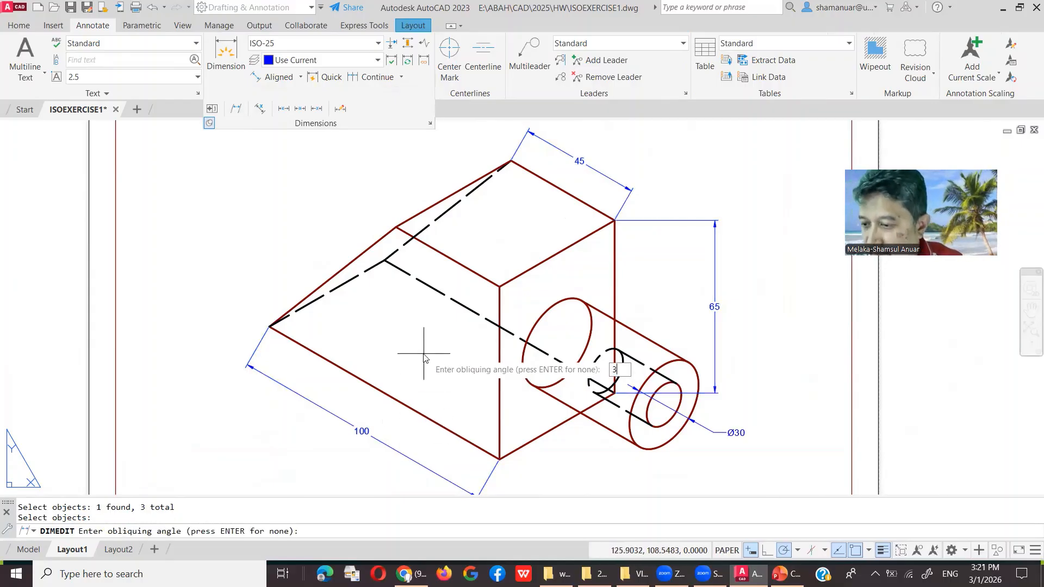
text(30)
key(Return)
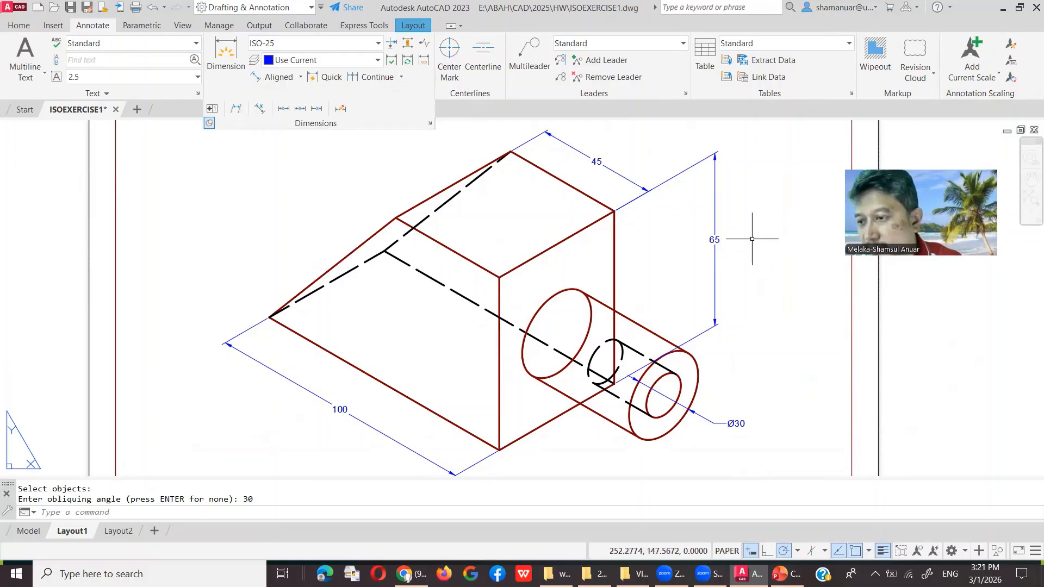
Step: Use grips to move the 65 dimension line farther right, clear of the block
click(717, 234)
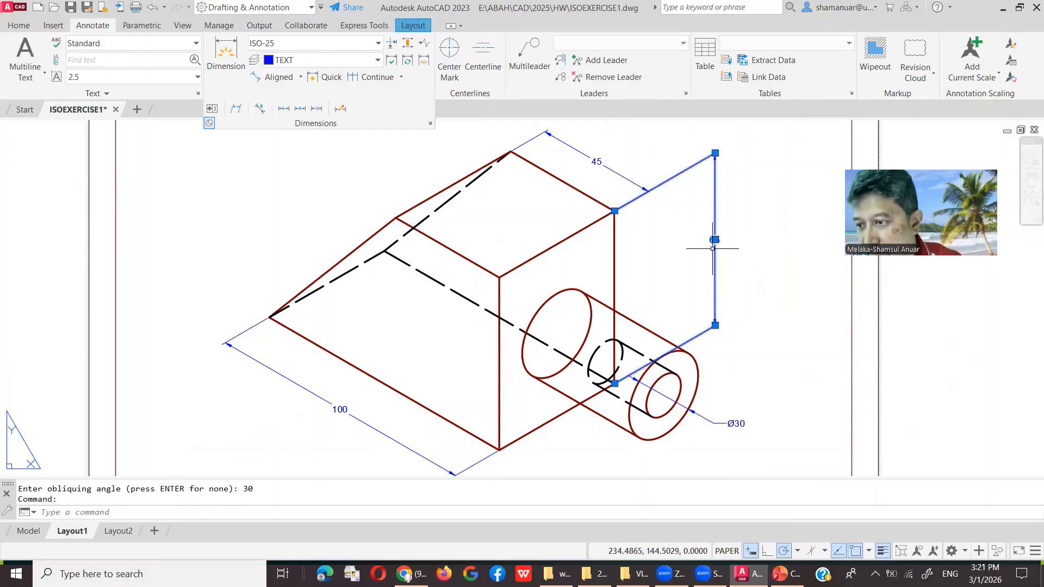
click(715, 153)
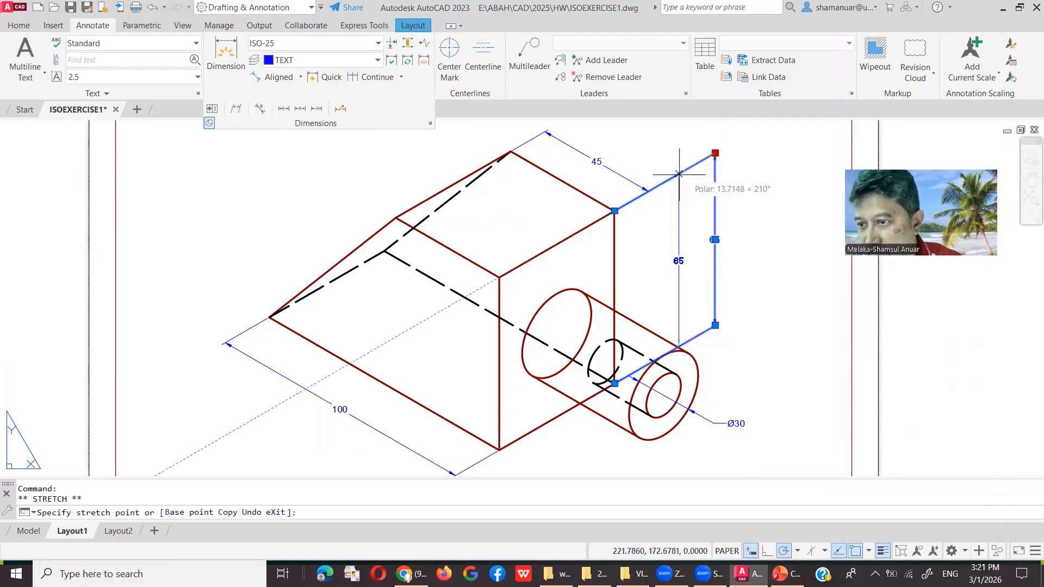
click(648, 191)
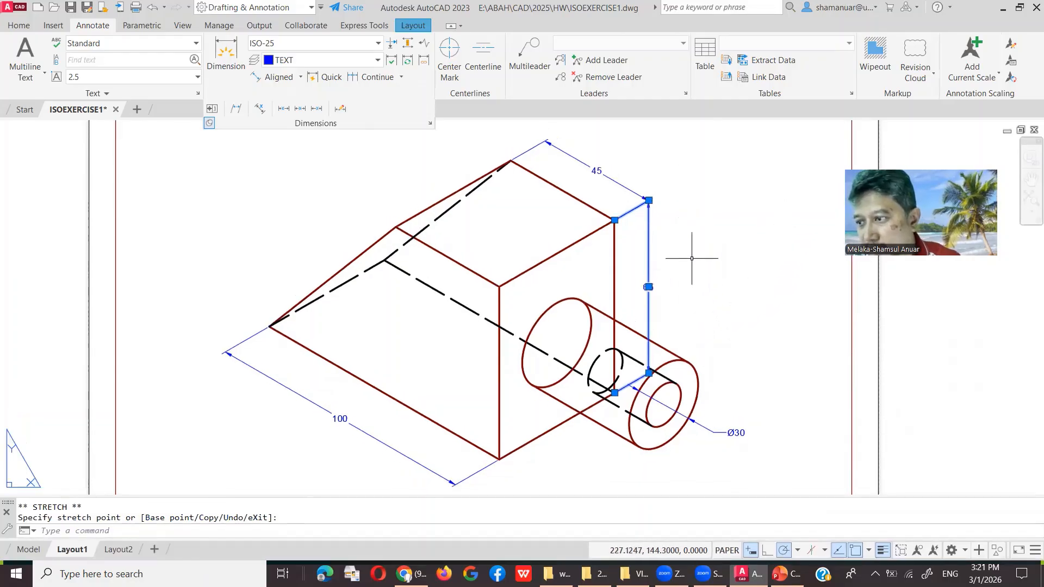
scroll(688, 260, down, 2)
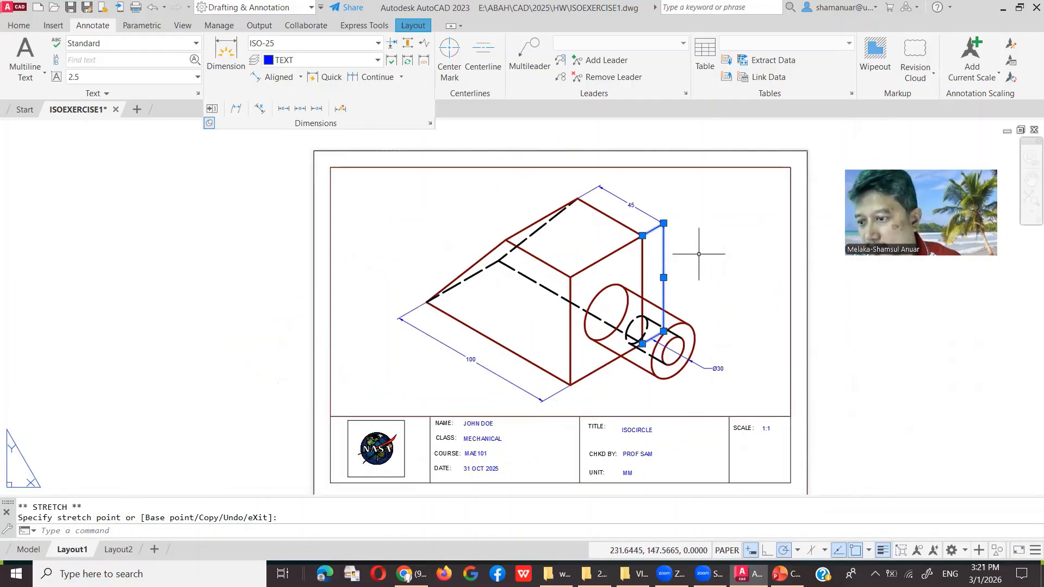
click(663, 279)
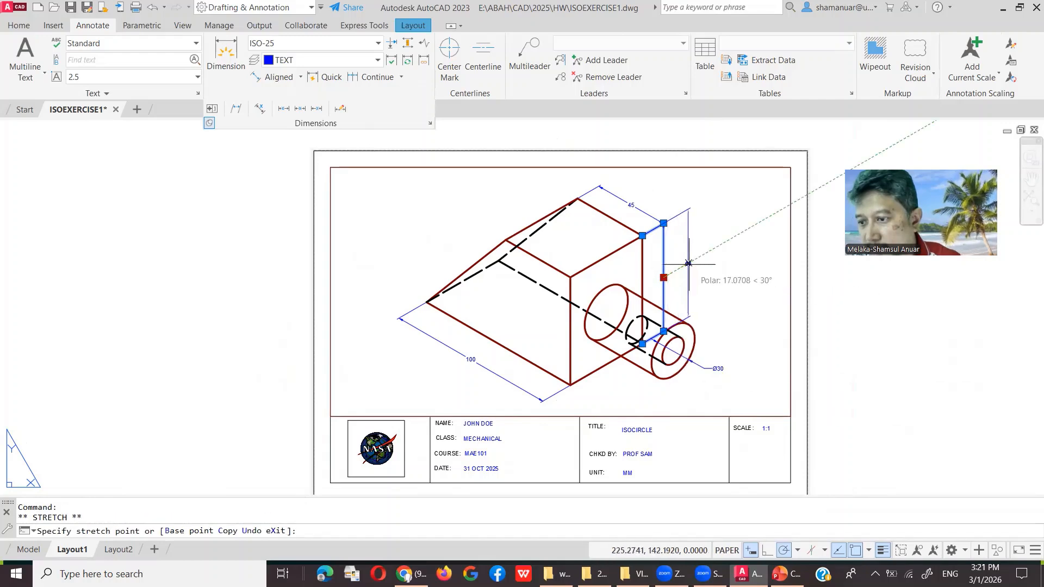
click(687, 263)
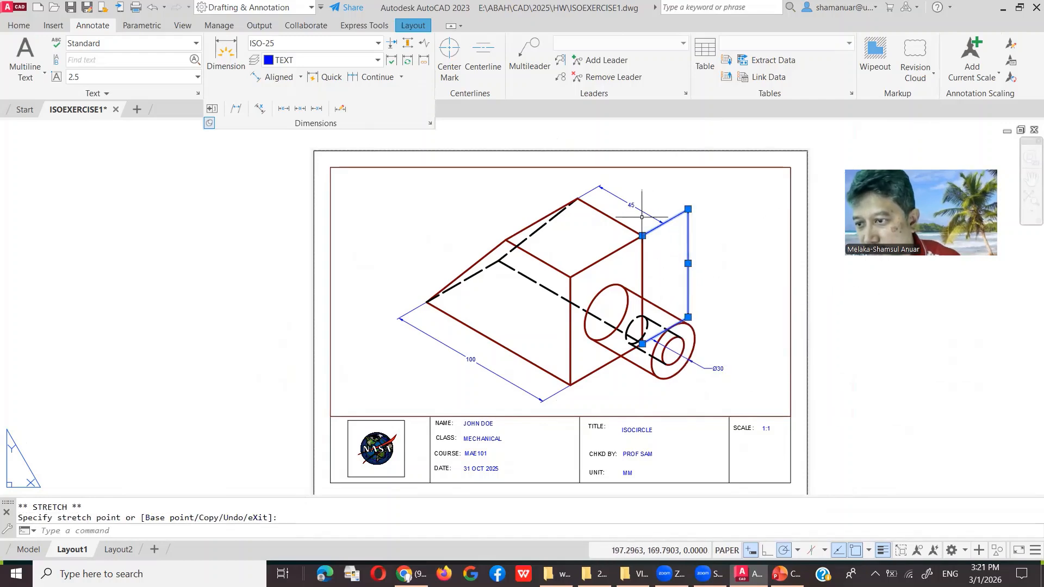
key(Escape)
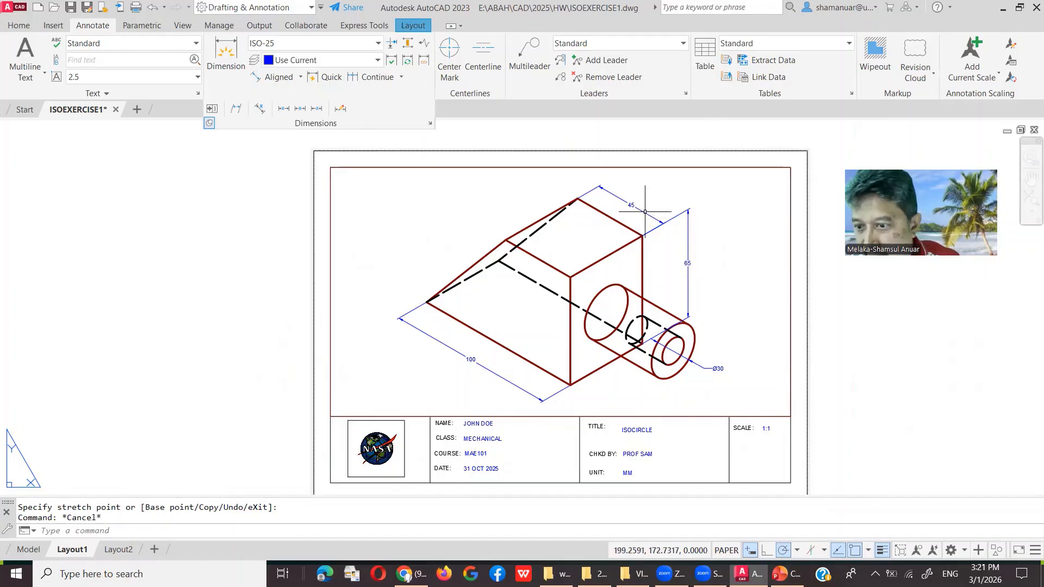
Step: Stretch the 45 dimension's right end to meet the top of the 65 dimension
click(645, 211)
click(637, 210)
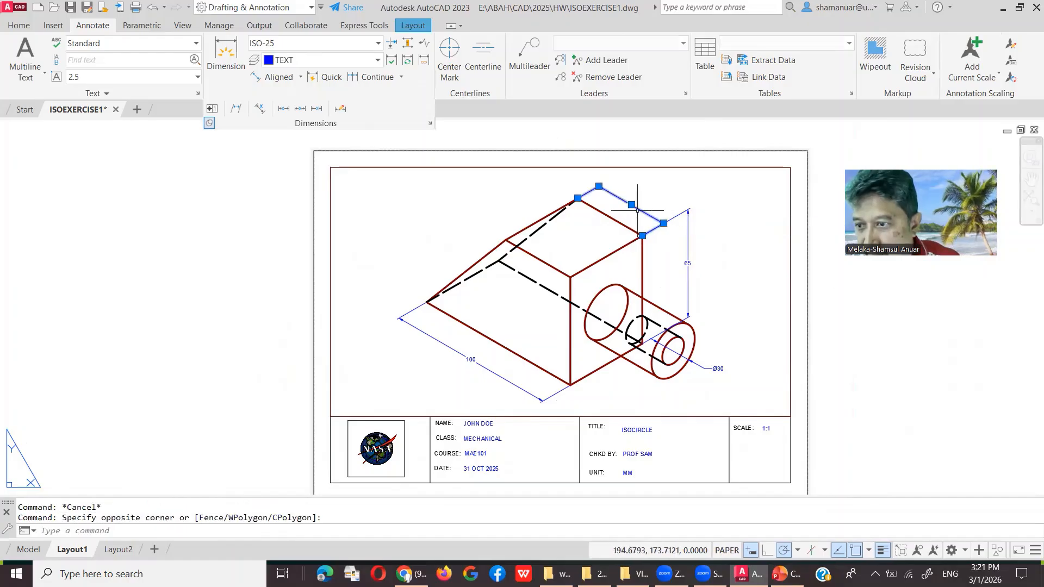
click(663, 223)
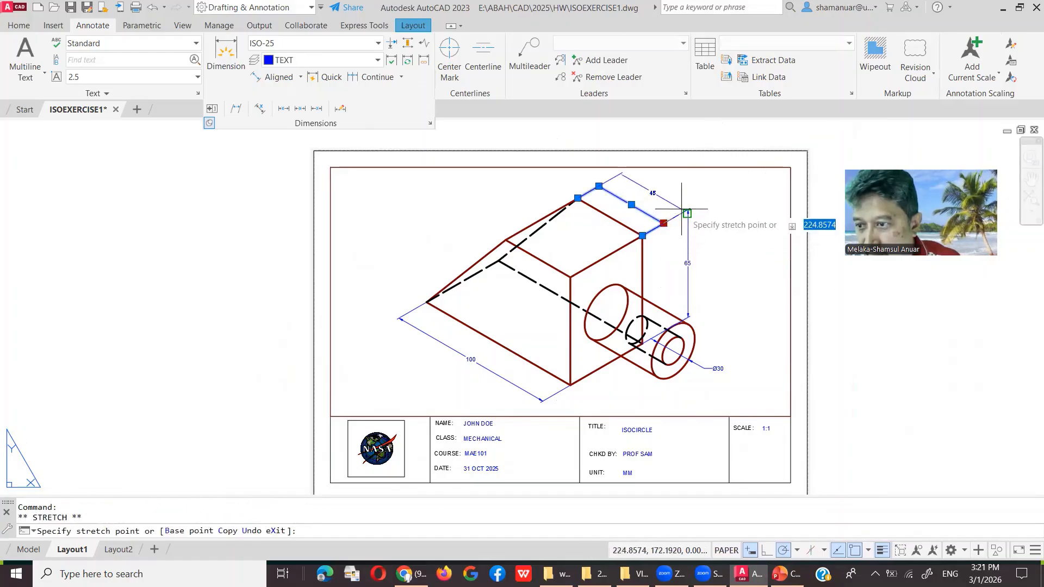
click(683, 209)
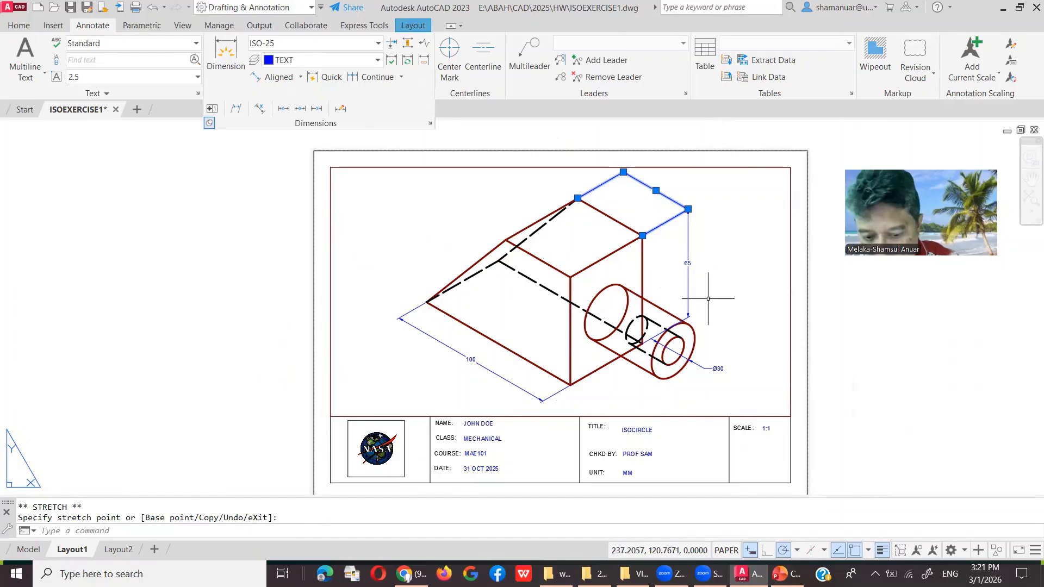
key(Escape)
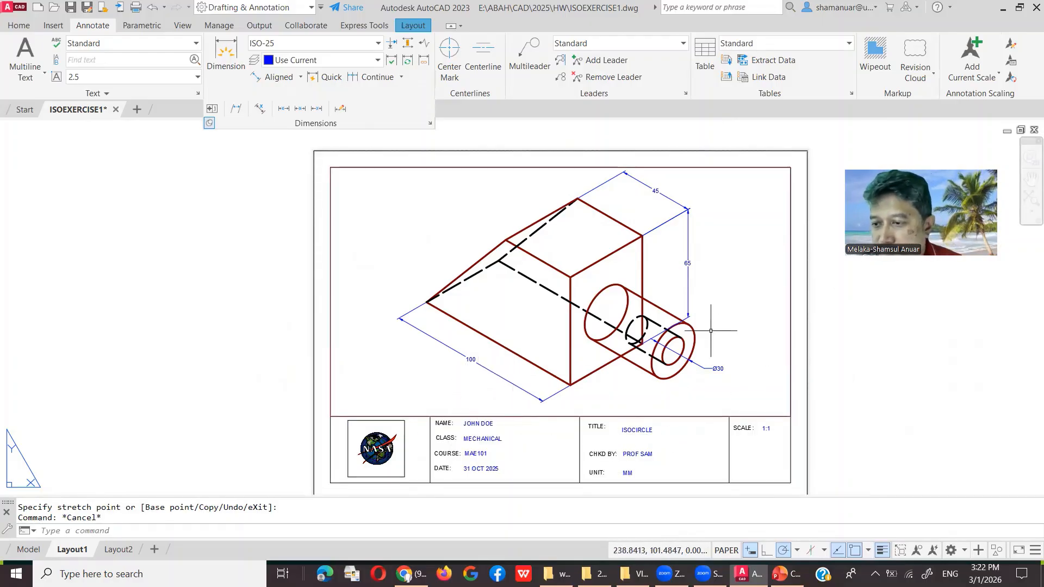
Step: Fit the whole sheet in view and open a Plot Preview of the layout
click(1028, 199)
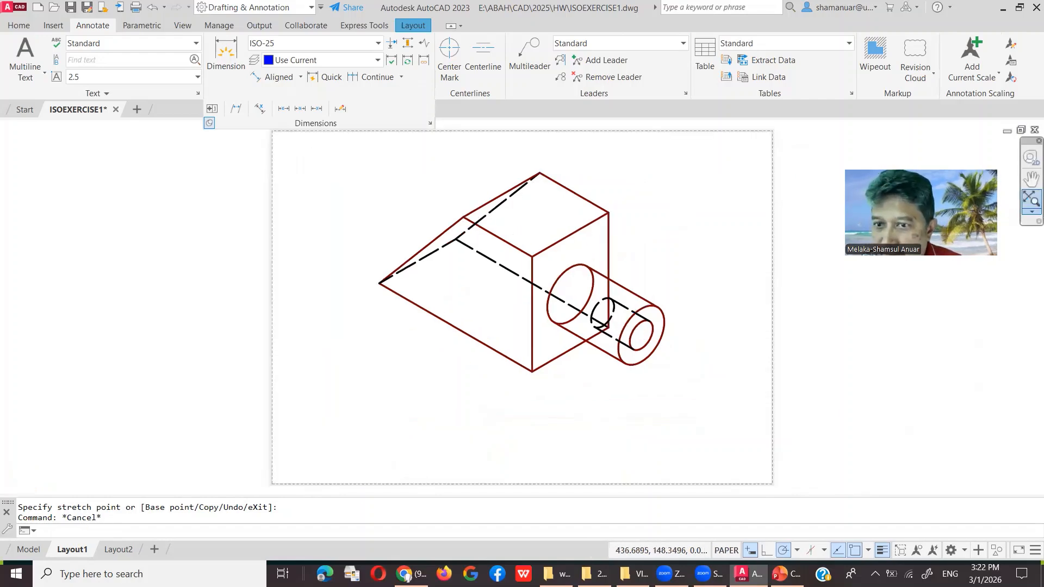
click(209, 124)
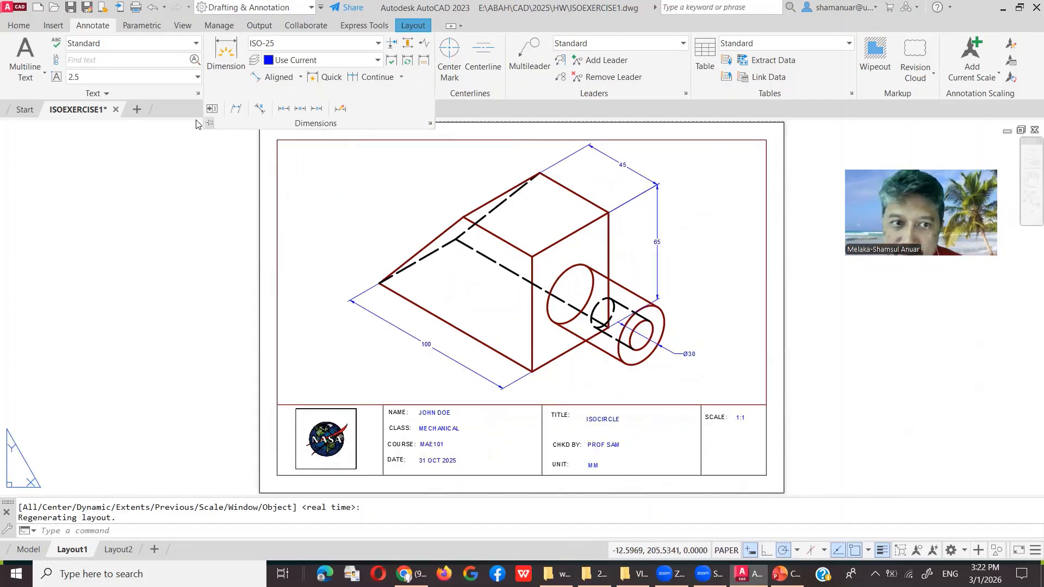
click(12, 10)
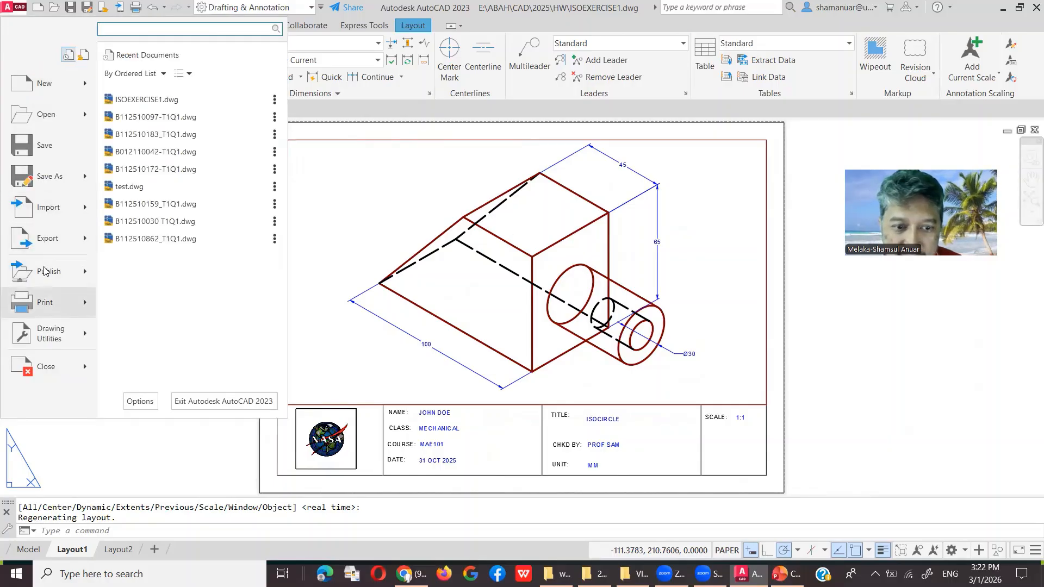
mouse_move(45, 272)
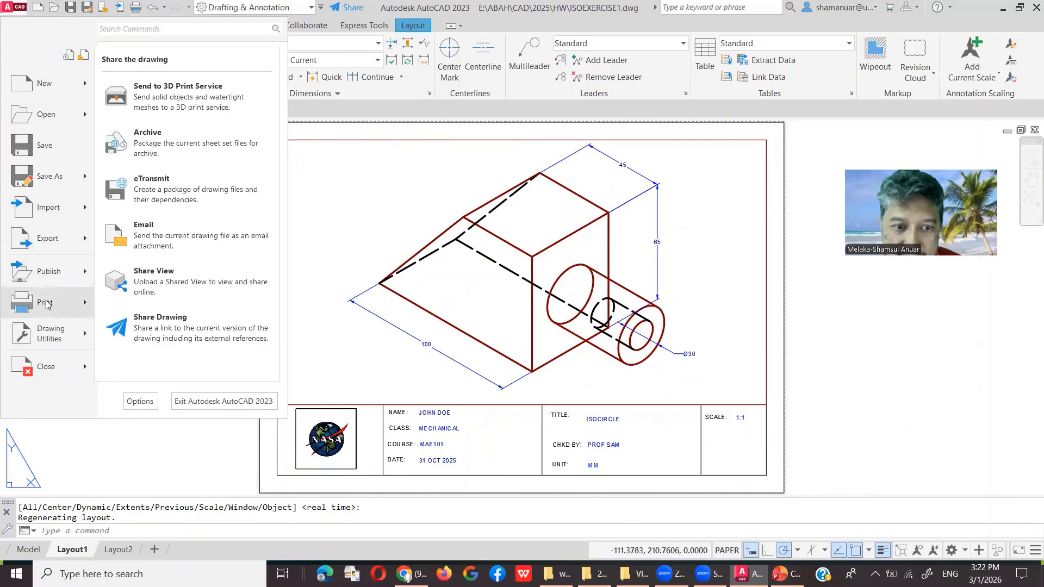
mouse_move(48, 302)
click(178, 195)
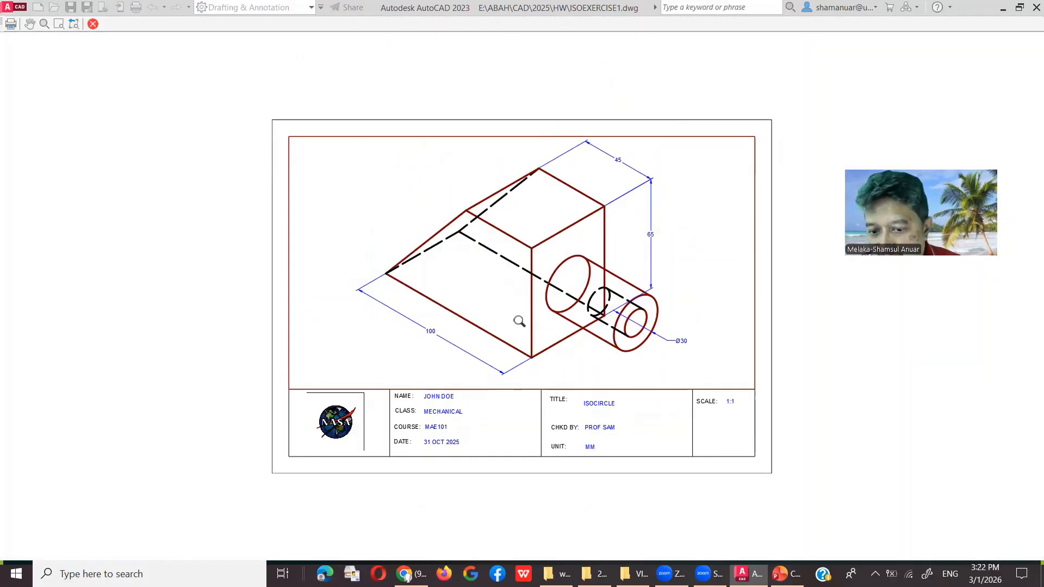
Step: Zoom around the preview, then plot the layout from the preview's context menu
scroll(519, 321, up, 4)
scroll(510, 319, down, 6)
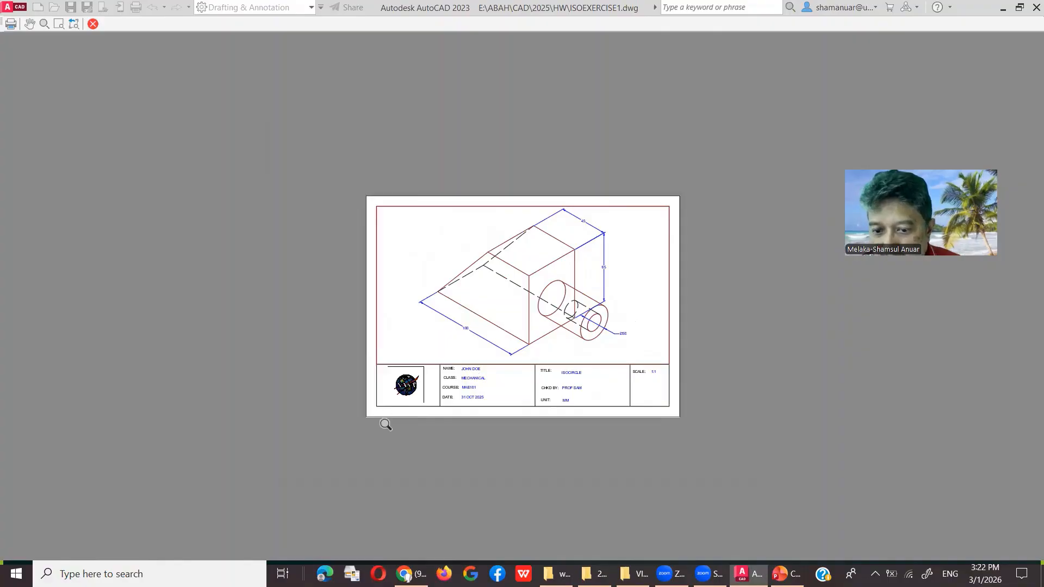
scroll(401, 389, up, 5)
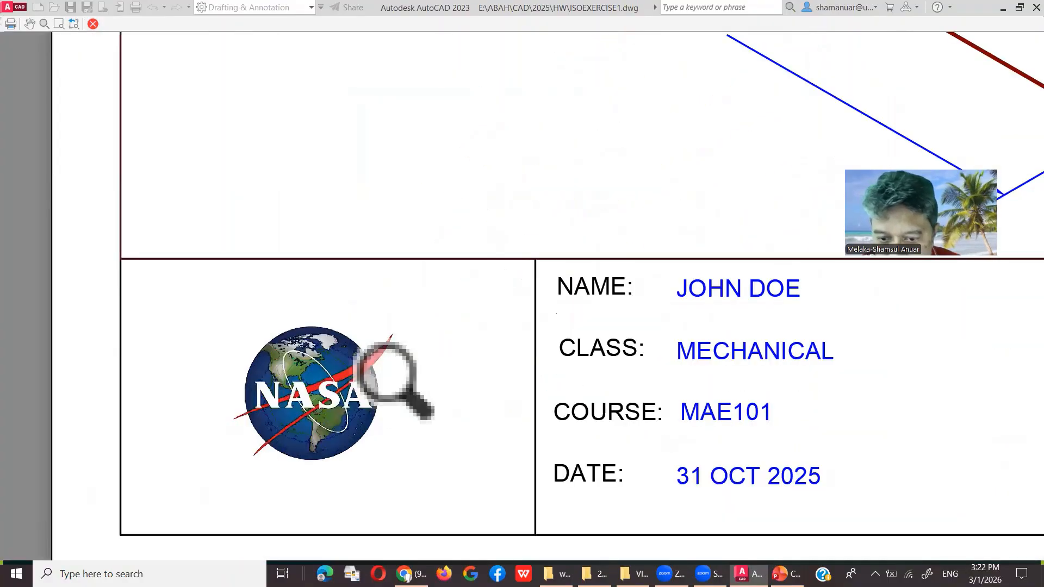
scroll(408, 380, down, 2)
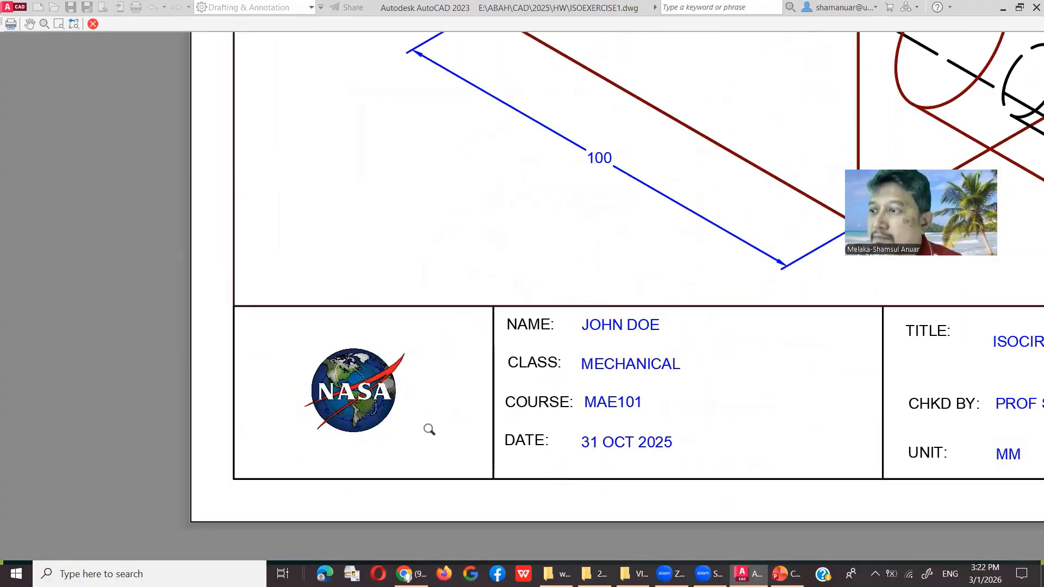
scroll(429, 429, down, 2)
scroll(584, 374, down, 2)
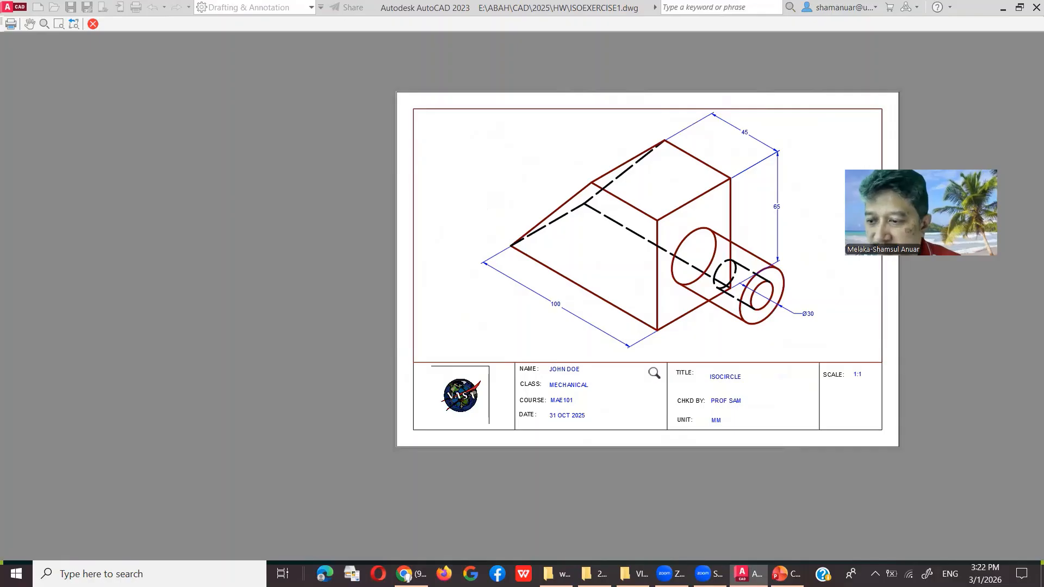
scroll(657, 354, up, 2)
scroll(659, 338, down, 2)
right_click(724, 233)
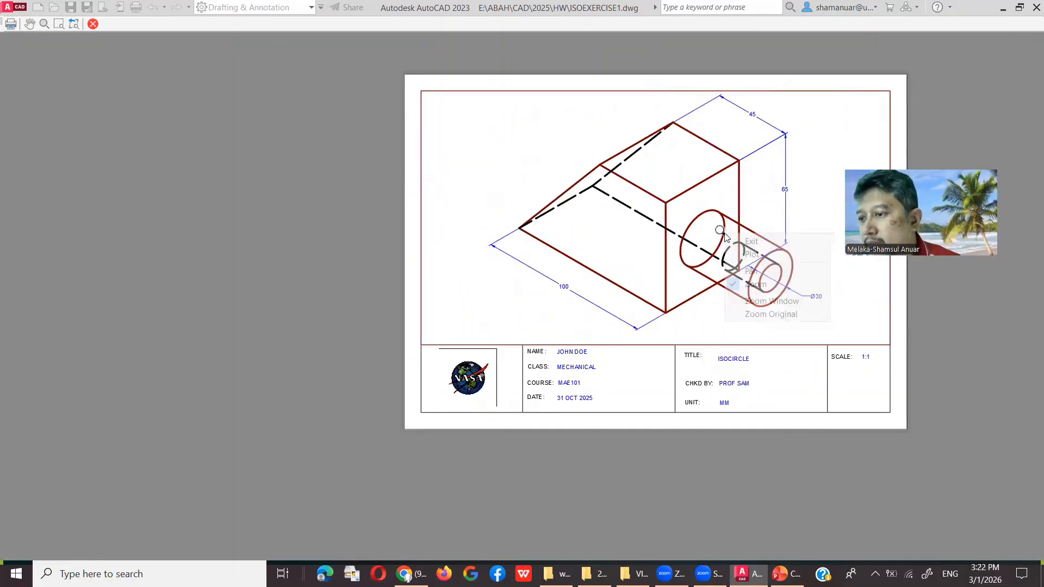
click(790, 252)
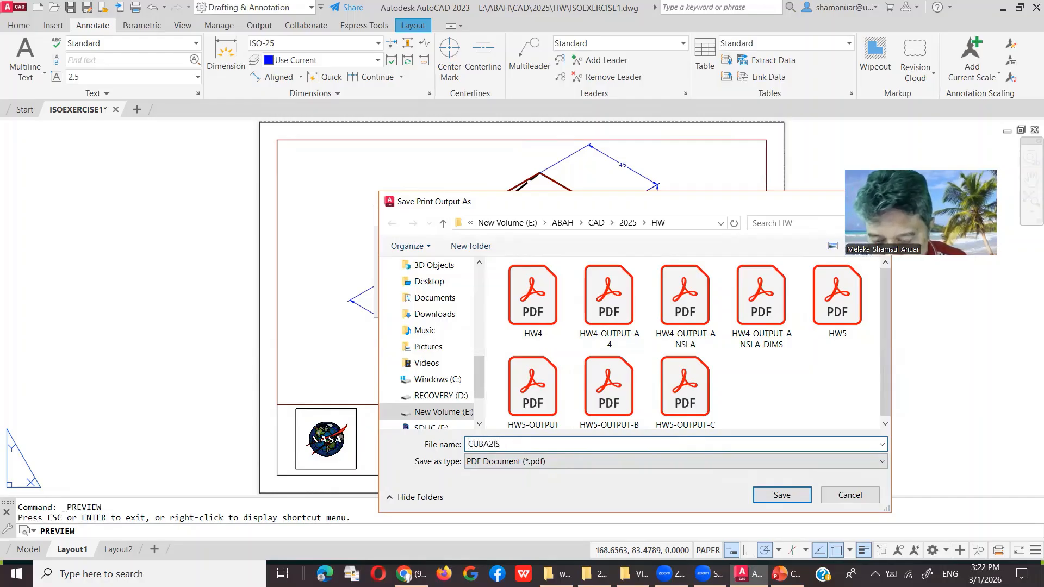
Step: Complete the file name as CUBA2ISO and save the PDF plot in the HW folder
text(O)
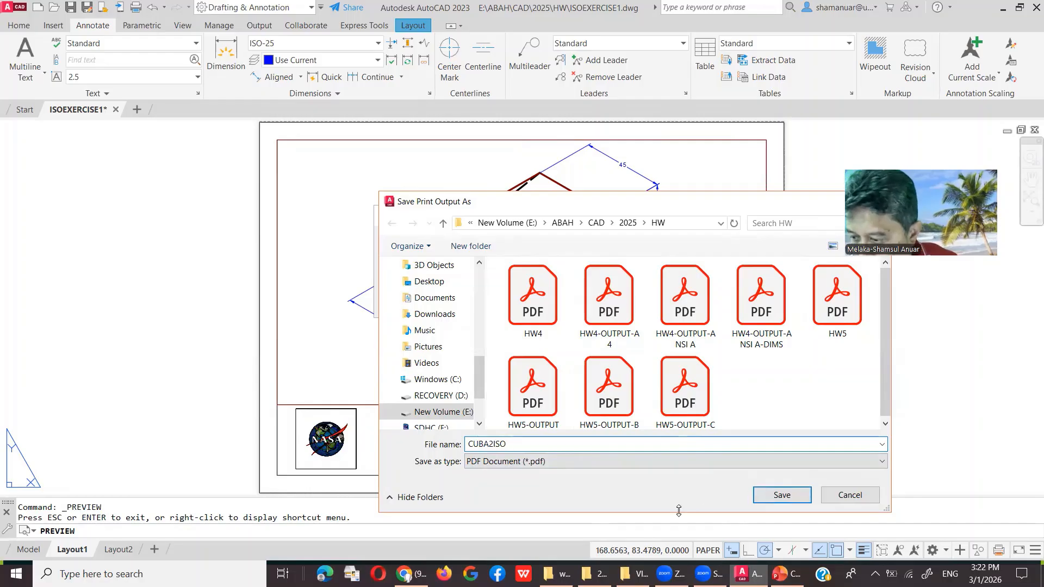
click(780, 495)
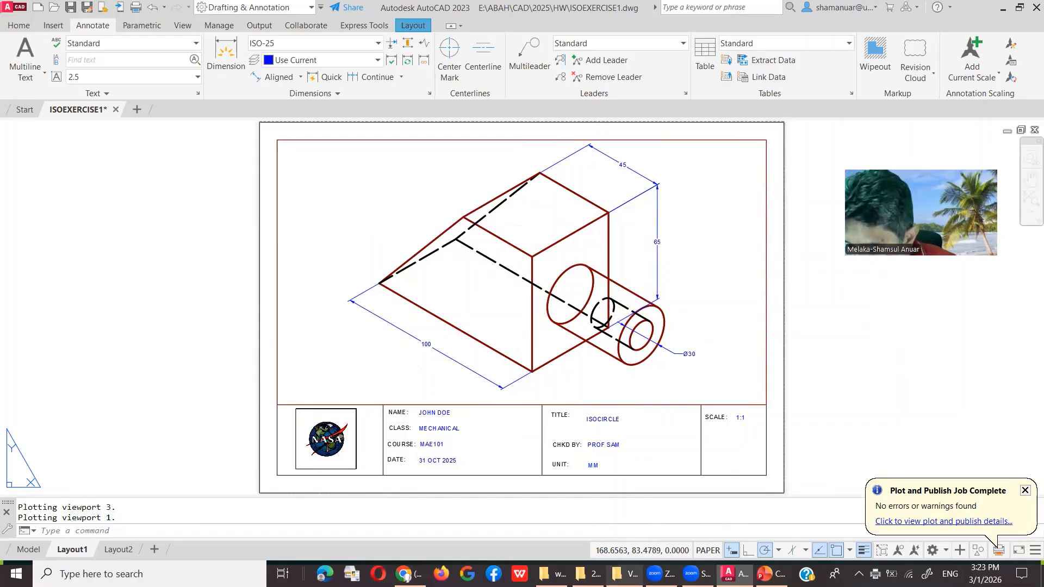
mouse_move(623, 574)
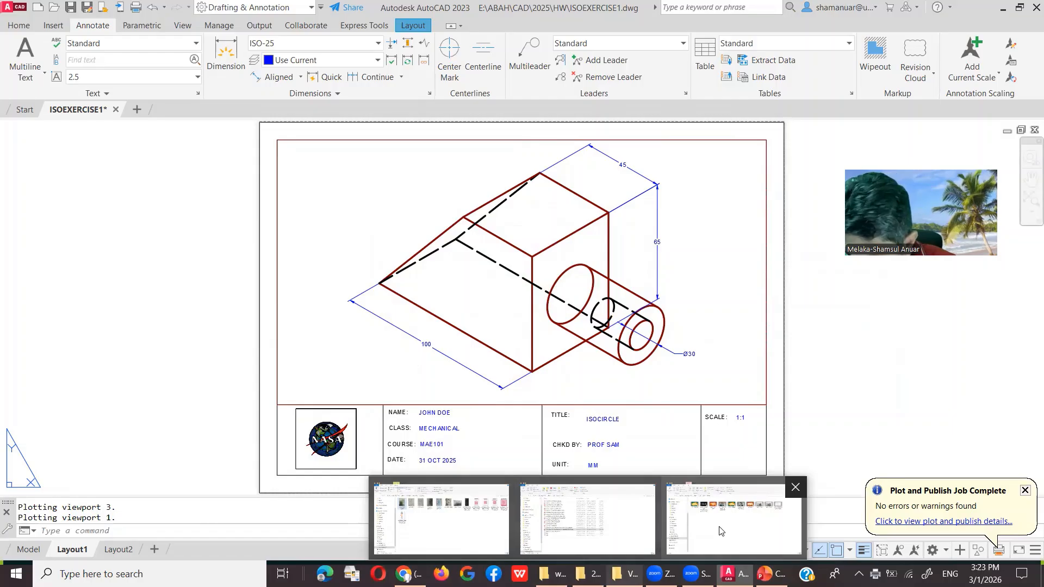
Step: Browse File Explorer to CAD\2025\HW to locate the CUBA2ISO PDF, then return to AutoCAD
click(600, 524)
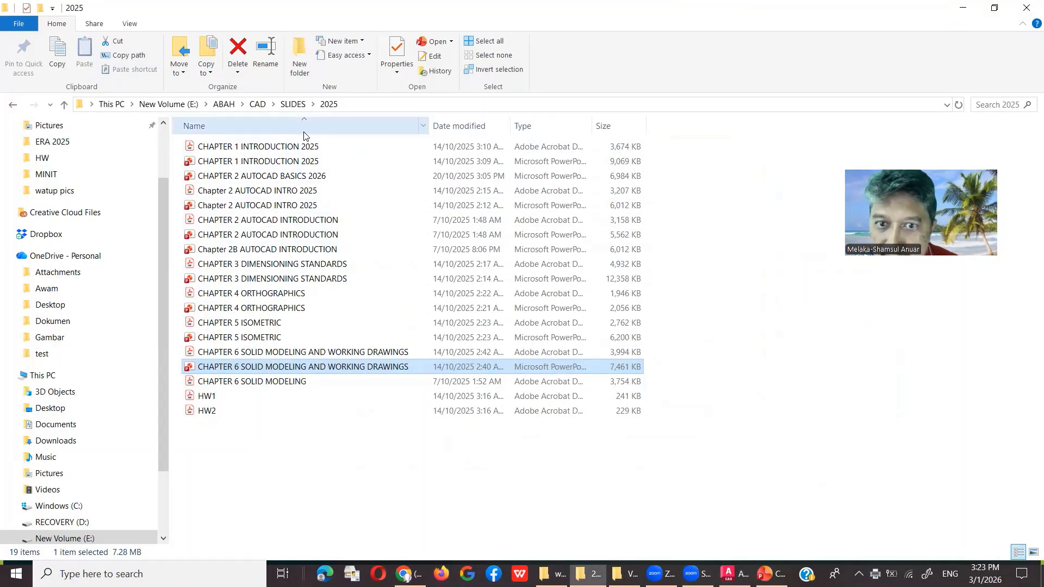
click(256, 105)
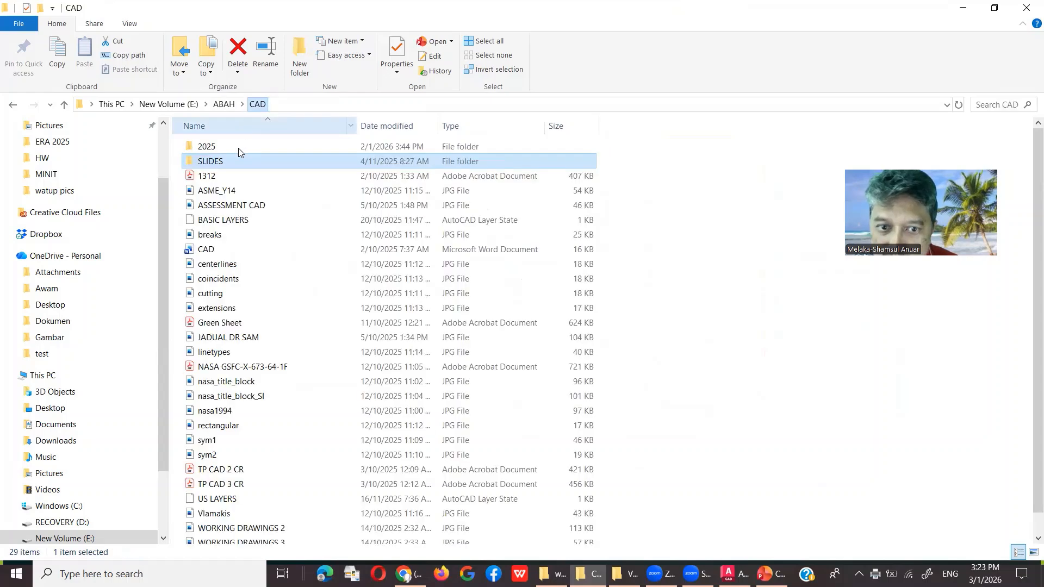
double_click(238, 149)
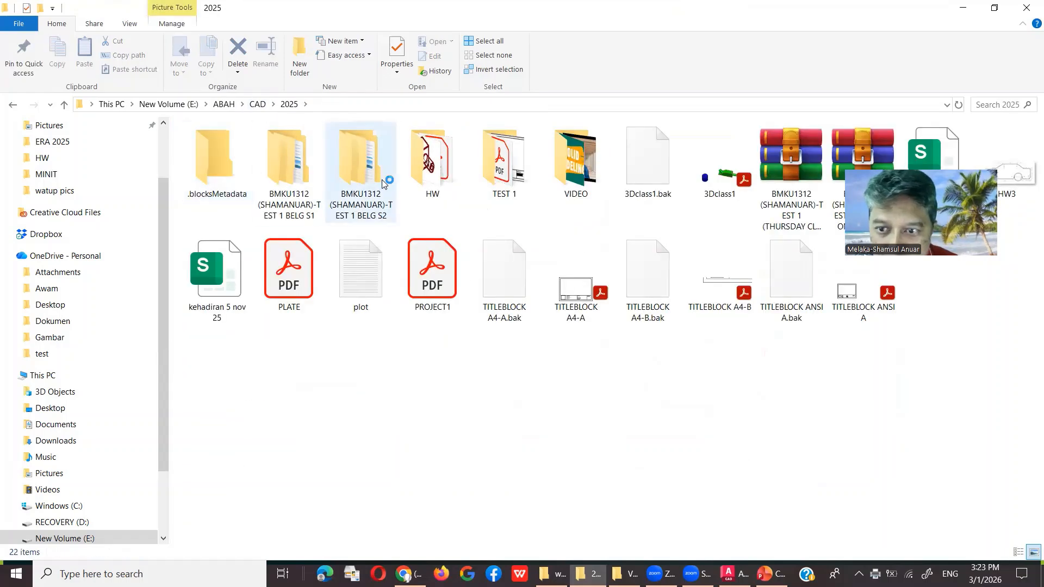
double_click(429, 163)
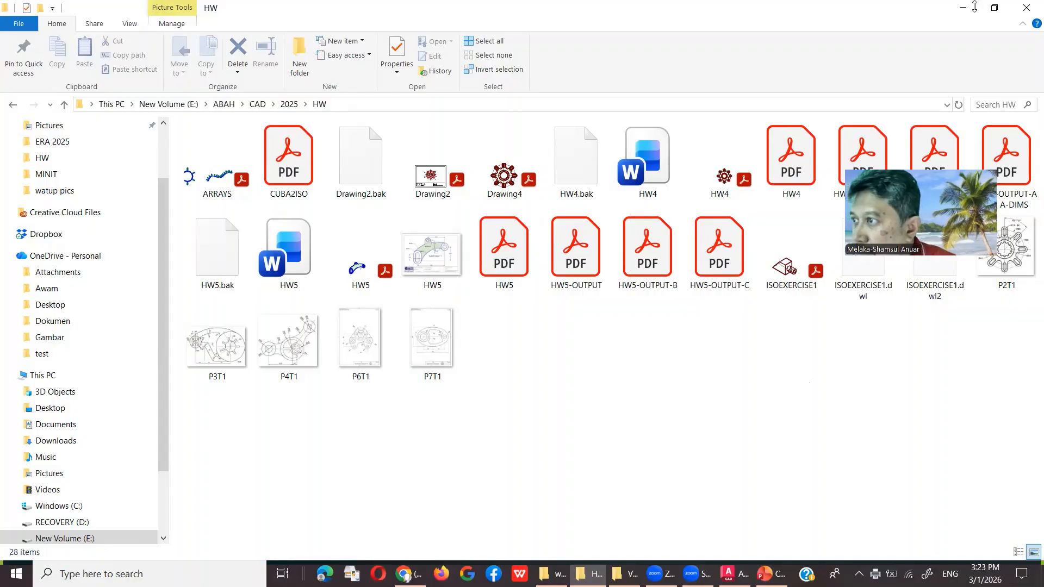
click(734, 573)
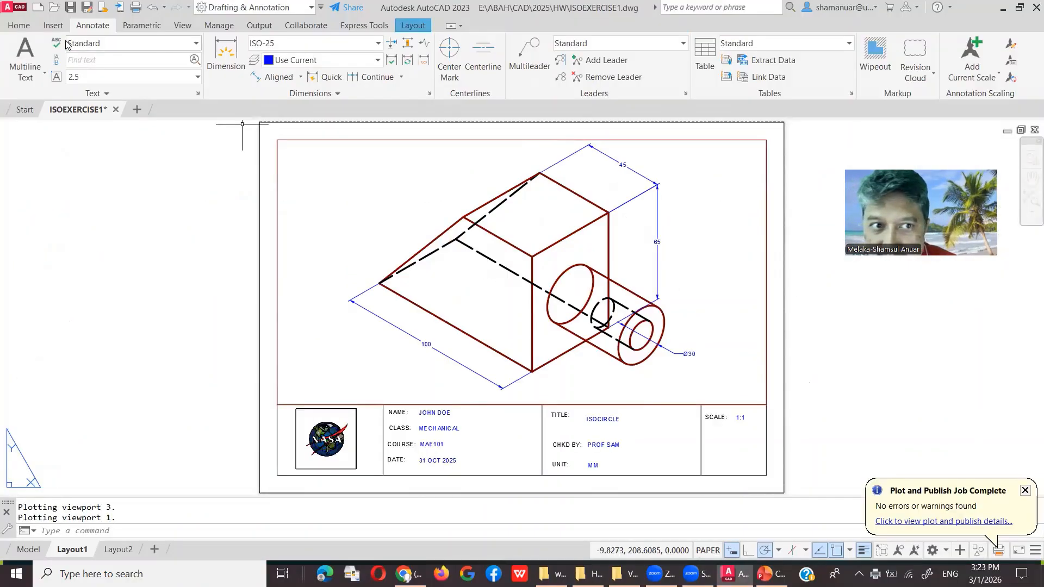
Step: Plot the layout again from a Plot Preview of the title-block sheet
click(12, 23)
click(22, 11)
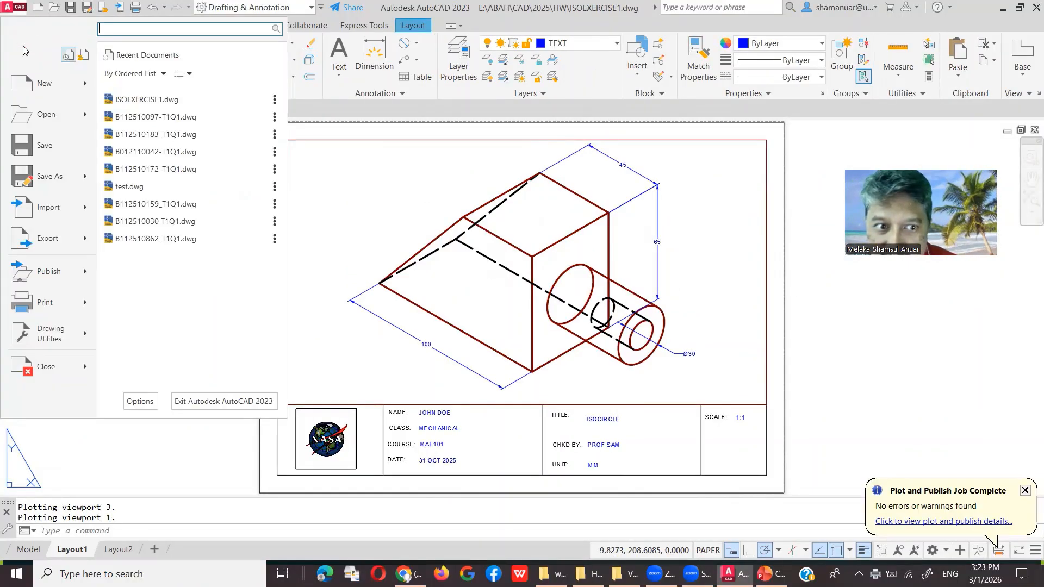
mouse_move(52, 302)
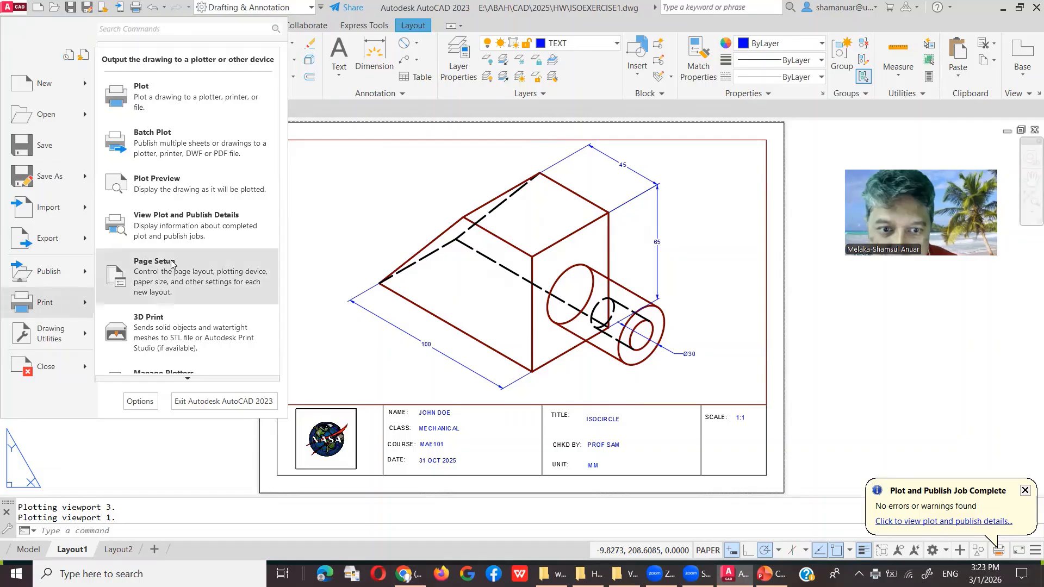
click(190, 179)
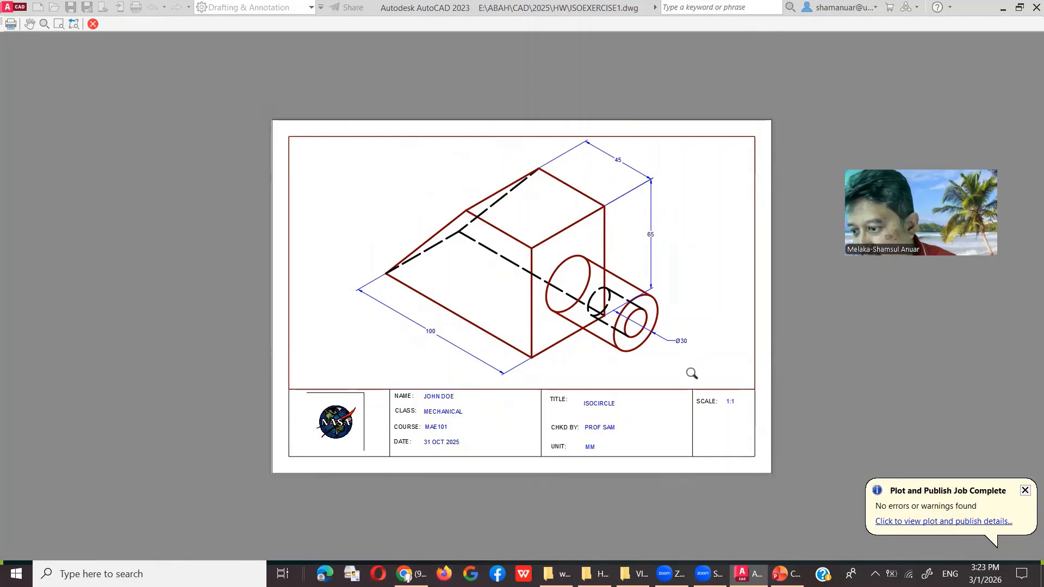
right_click(674, 304)
click(701, 324)
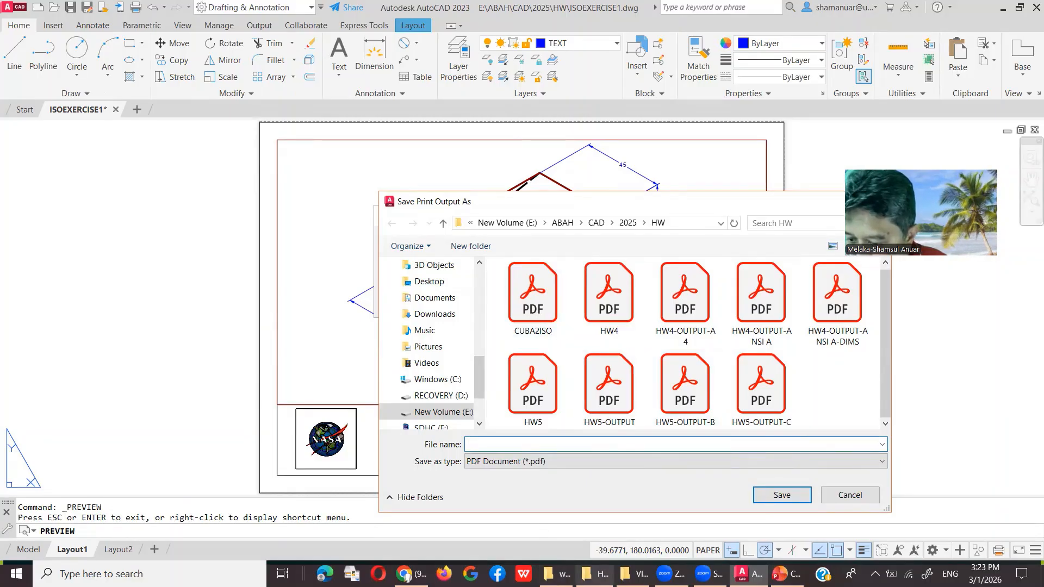
Step: Open CUBA2ISO.pdf from the HW folder in File Explorer
mouse_move(595, 574)
click(597, 519)
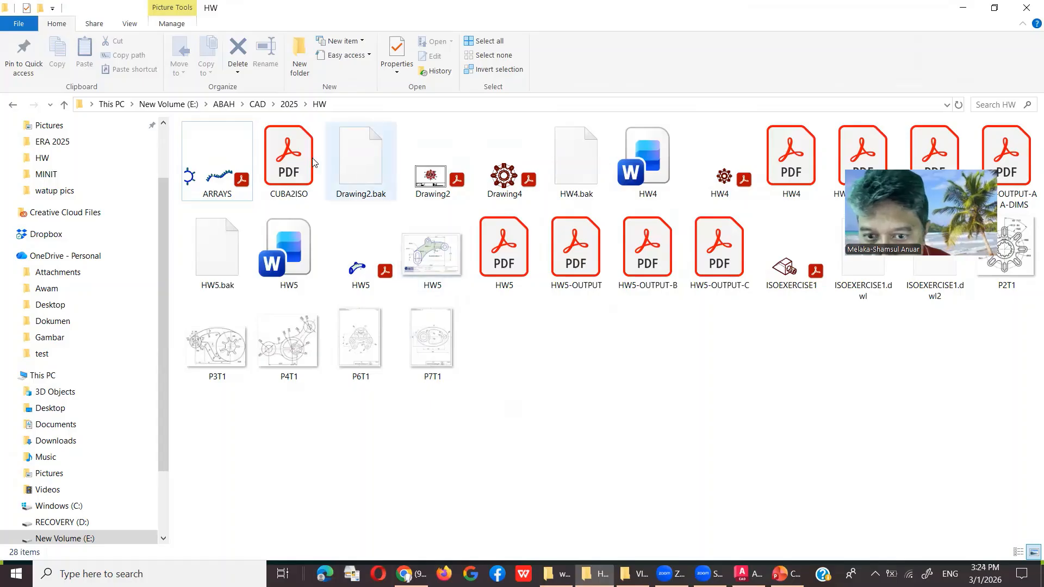
click(288, 163)
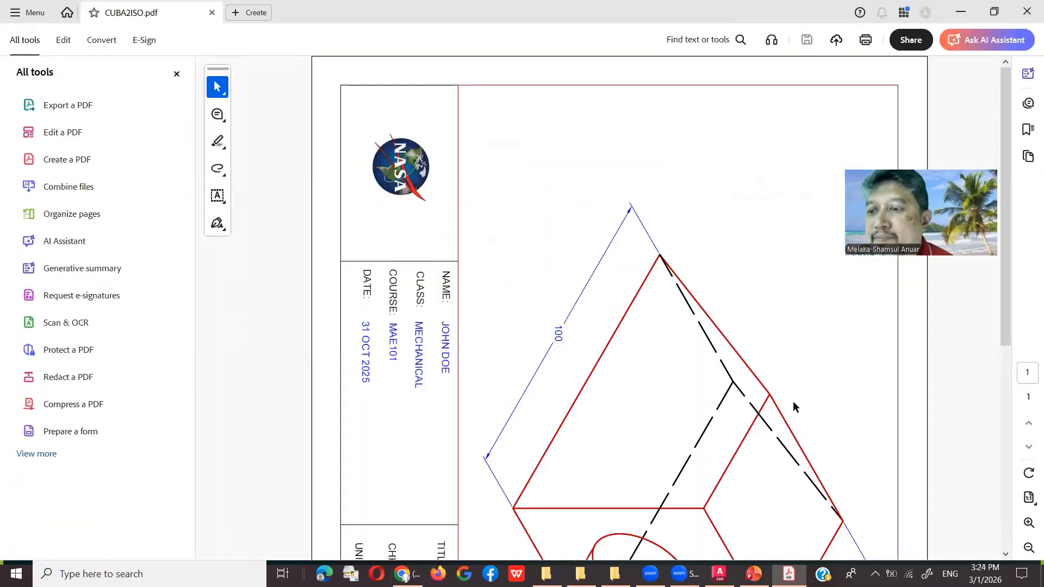
Step: Rotate the CUBA2ISO page view twice to landscape and hide the All tools pane
click(1029, 470)
click(1026, 471)
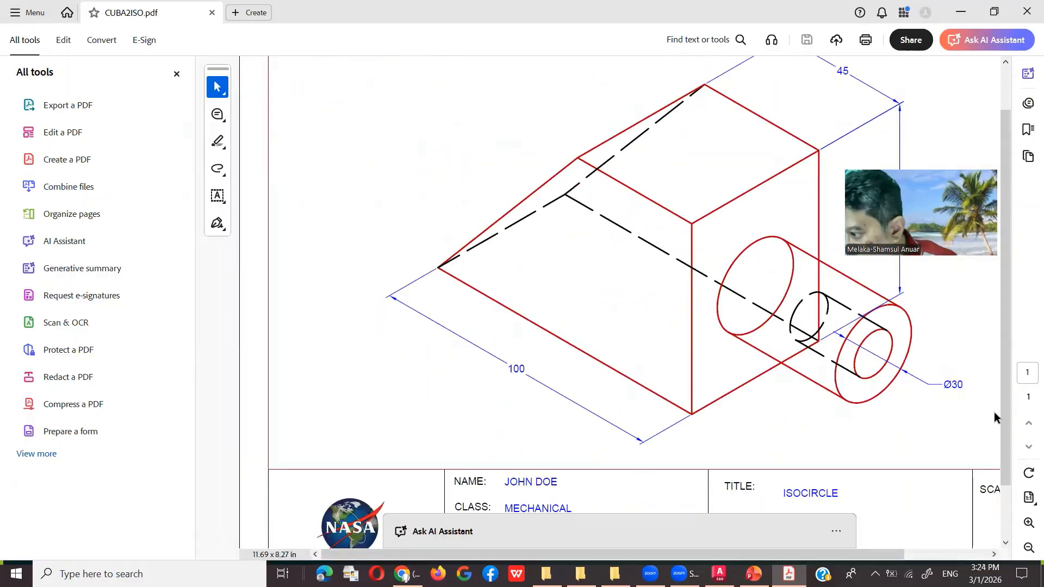
ctrl+scroll(603, 340, down, 3)
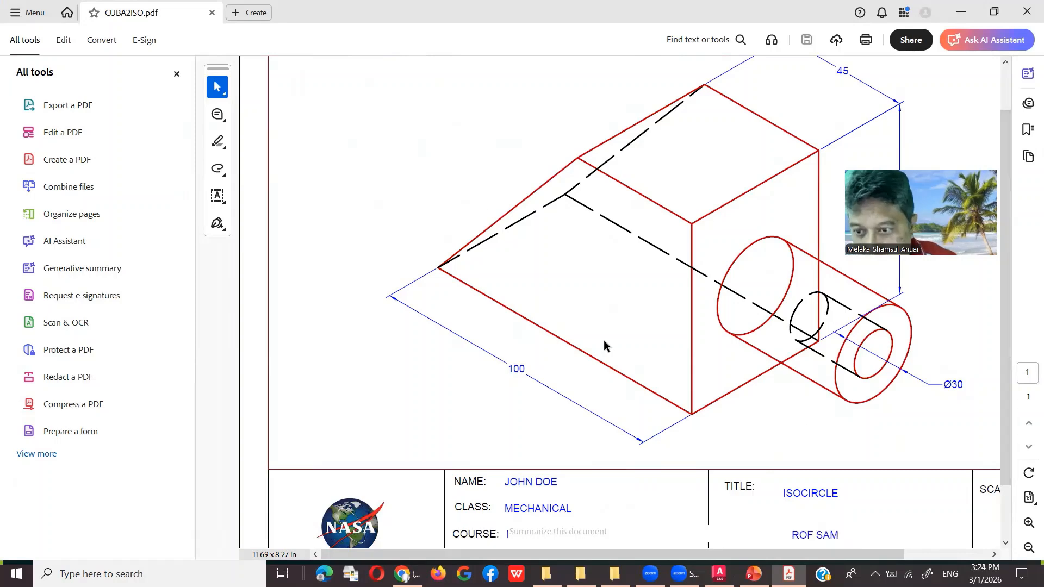
click(172, 75)
ctrl+scroll(501, 291, down, 1)
ctrl+scroll(501, 291, down, 1)
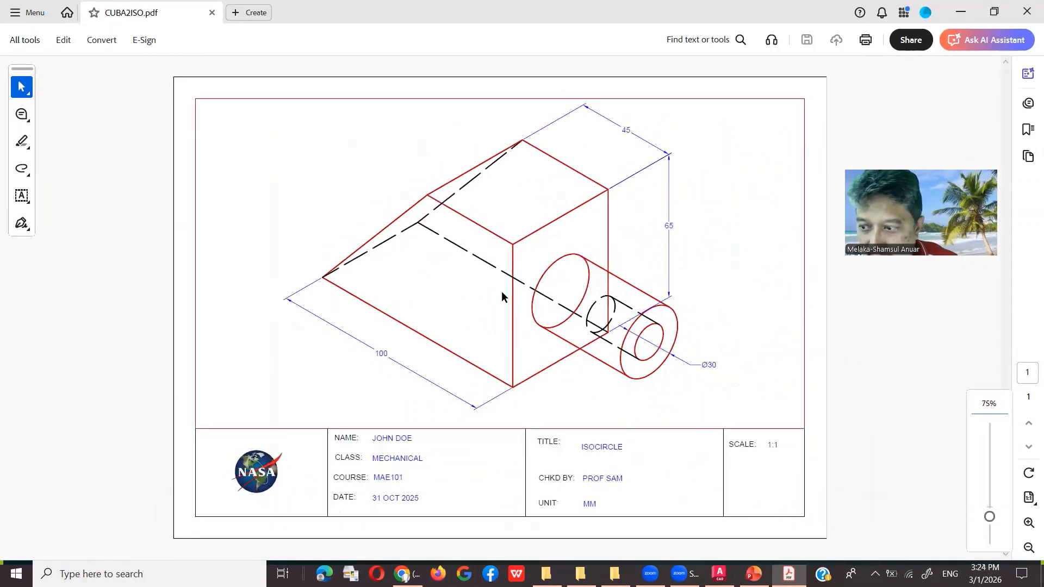